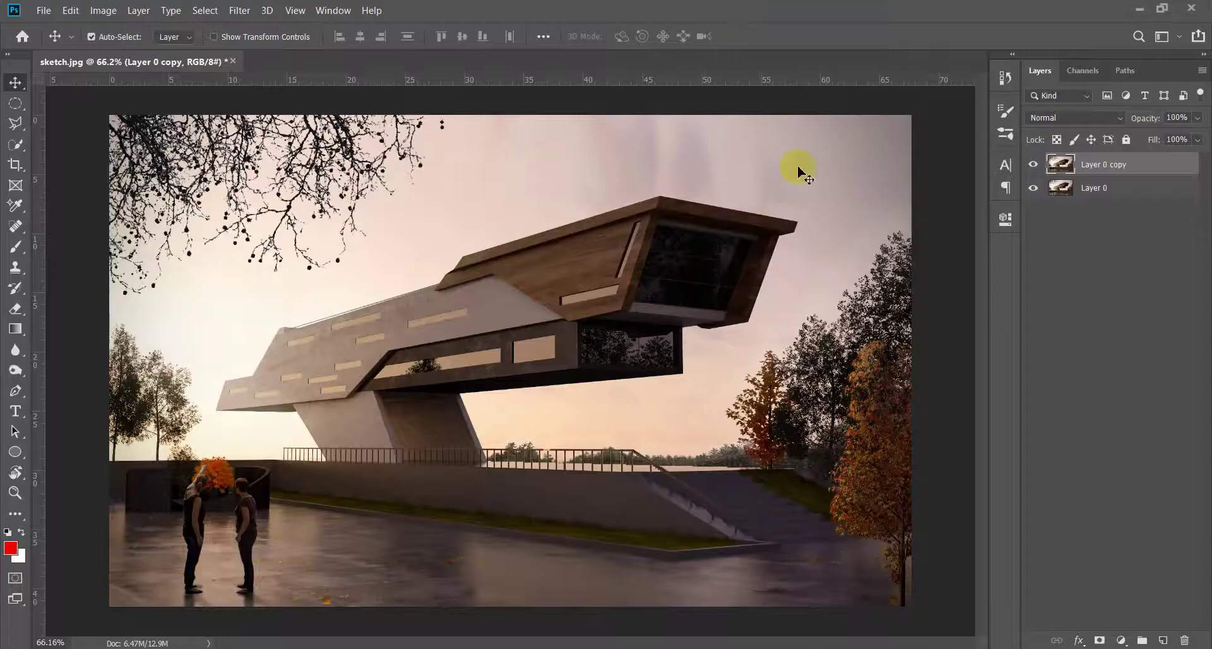
Outline the overhanging top-left tree branches with a Polygonal Lasso selection
key(ctrl+plus)
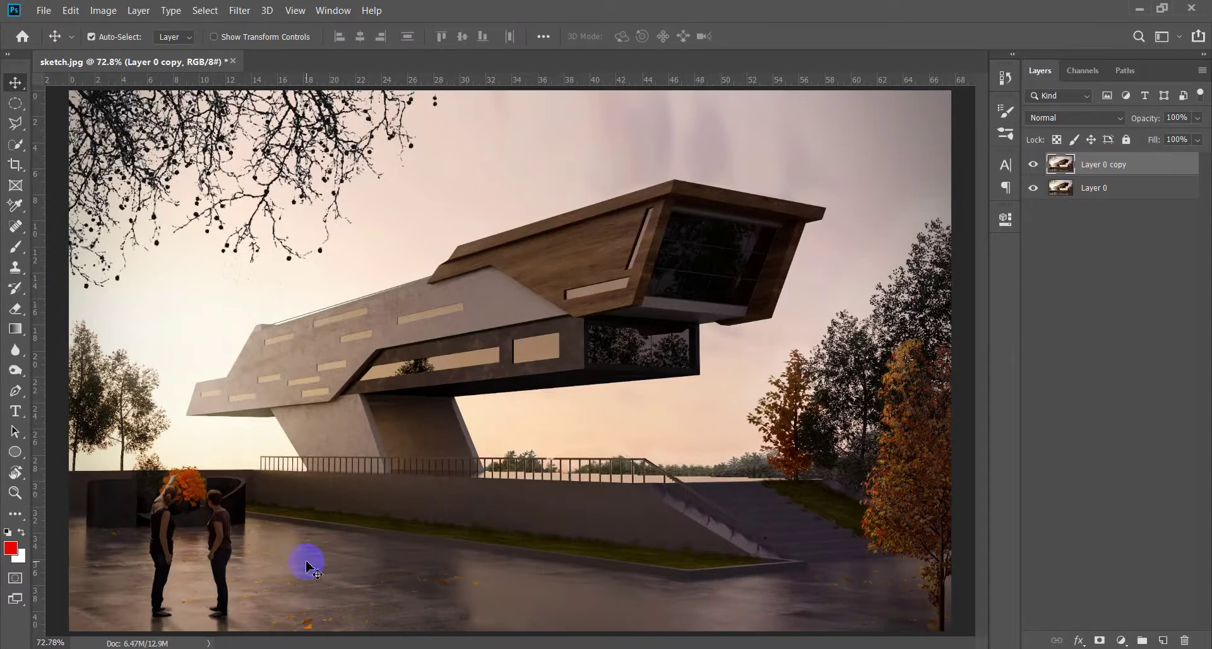
key(l)
scroll(348, 262, up, 2)
scroll(404, 316, up, 1)
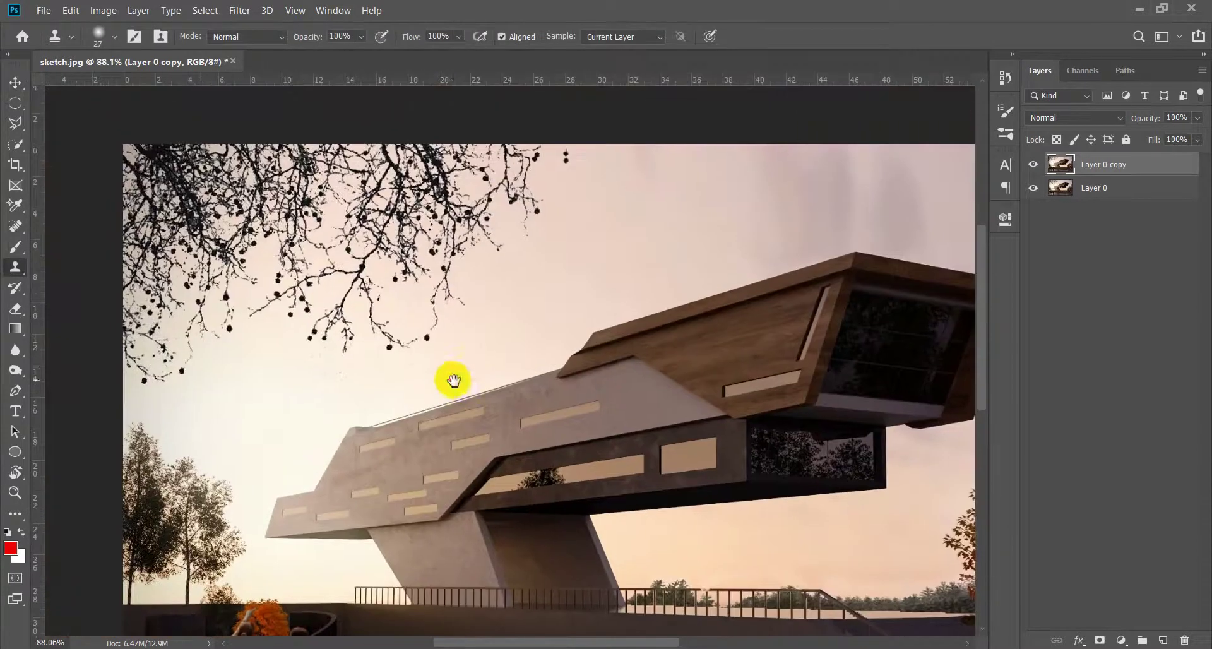
key(alt+l)
click(543, 208)
click(552, 185)
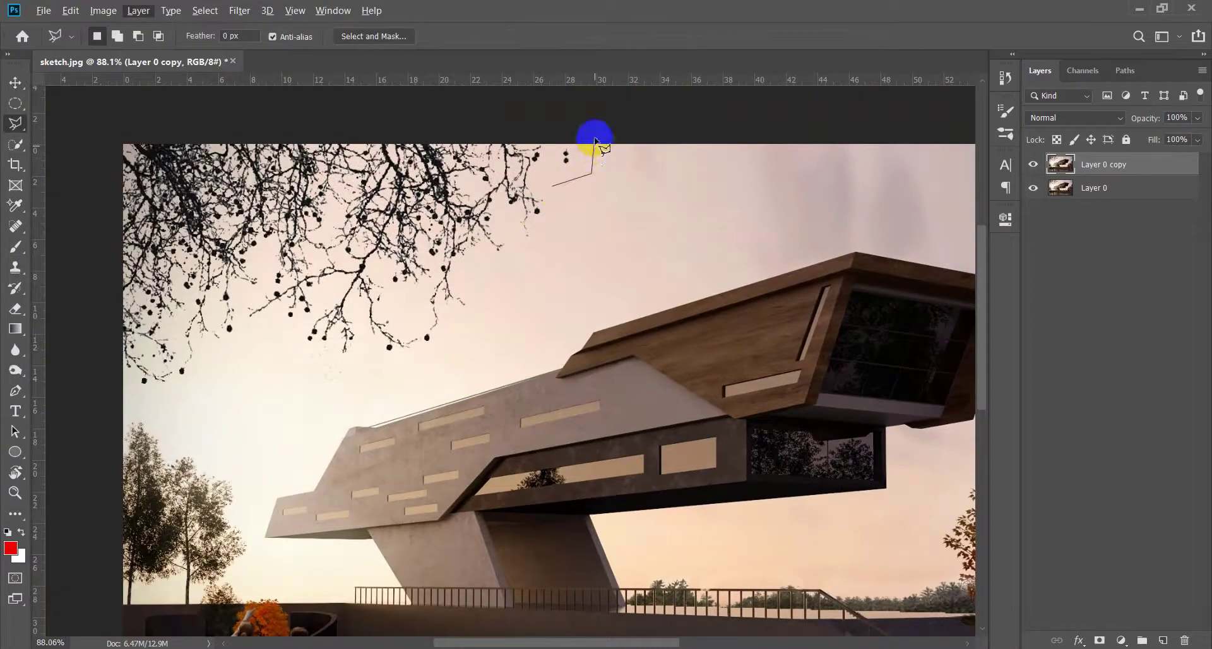
click(573, 132)
click(364, 404)
click(580, 377)
double_click(671, 311)
Content-Aware fill the branch selection with sky, then deselect
right_click(610, 256)
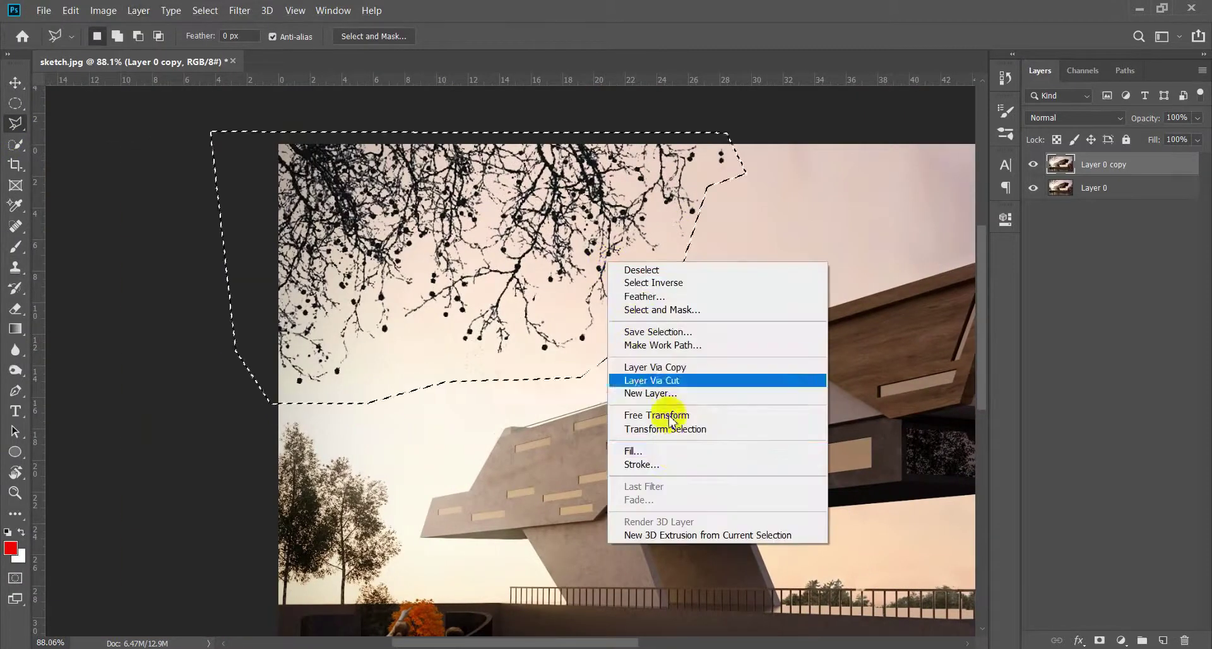
click(650, 455)
click(697, 167)
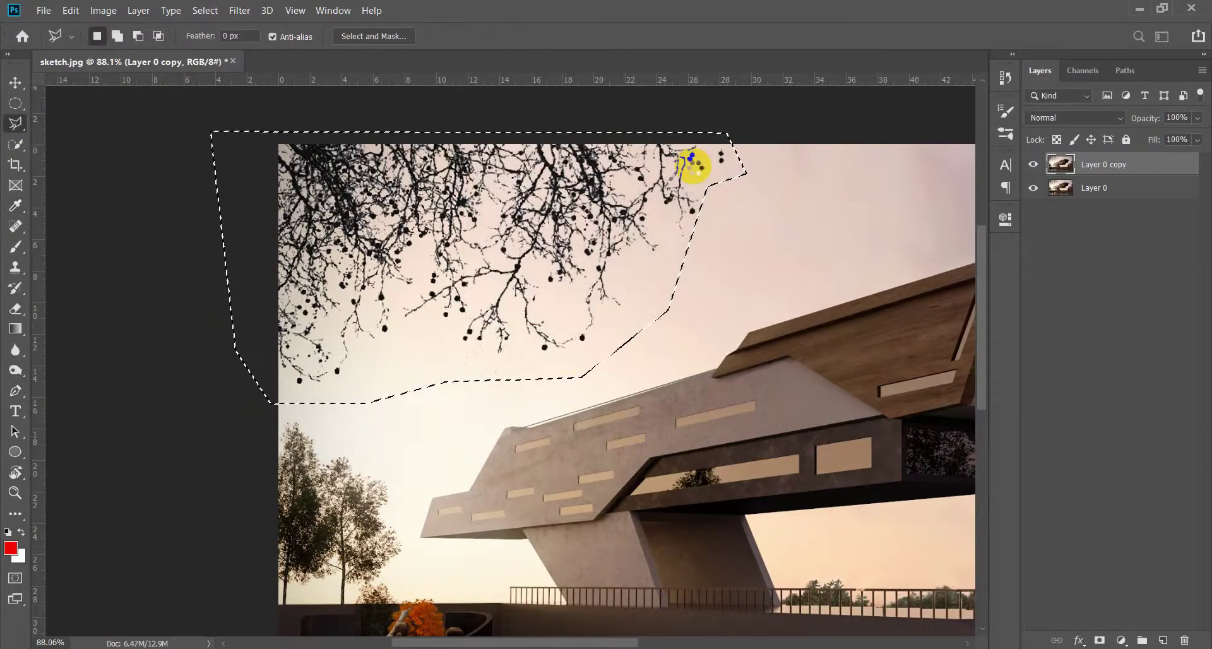
key(ctrl+d)
key(s)
scroll(454, 336, down, 3)
alt+click(398, 388)
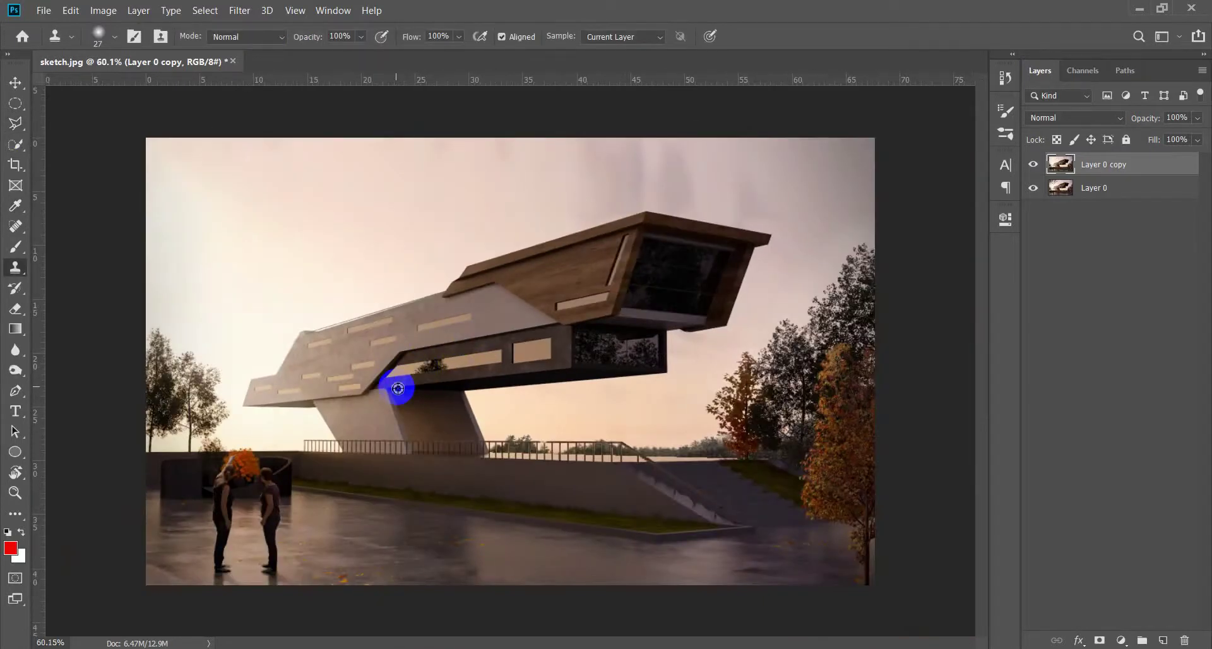
Begin a Polygonal Lasso outline of the two left trees along the wall top
scroll(301, 391, up, 1)
key(v)
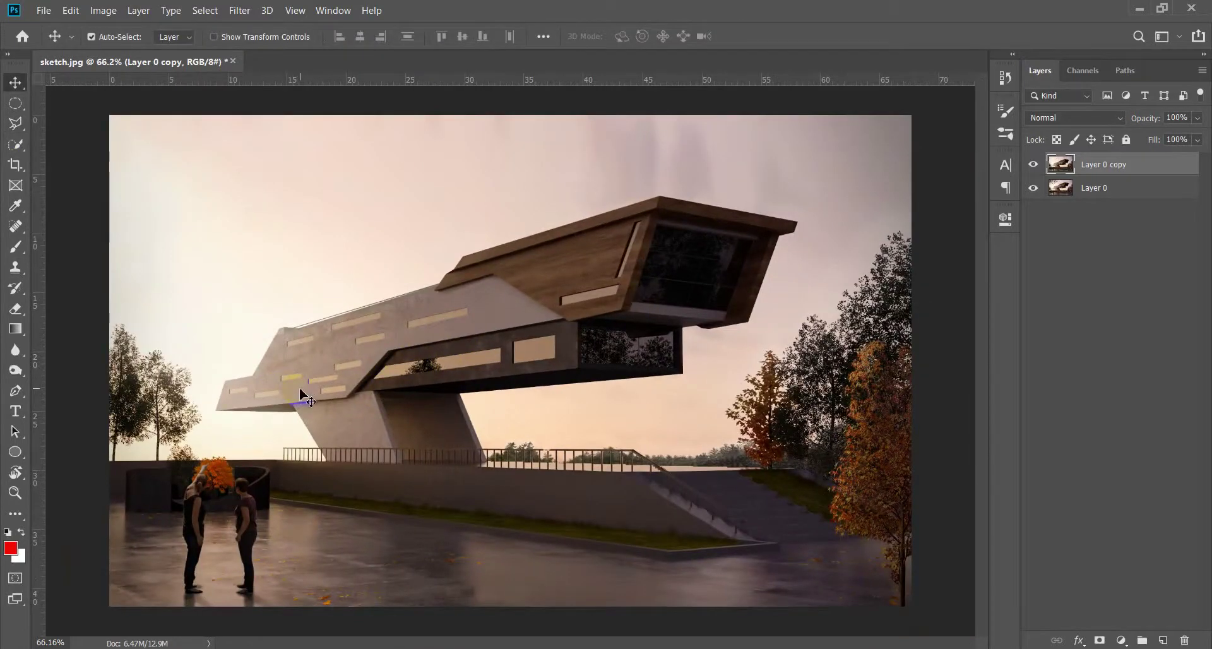
scroll(389, 360, up, 1)
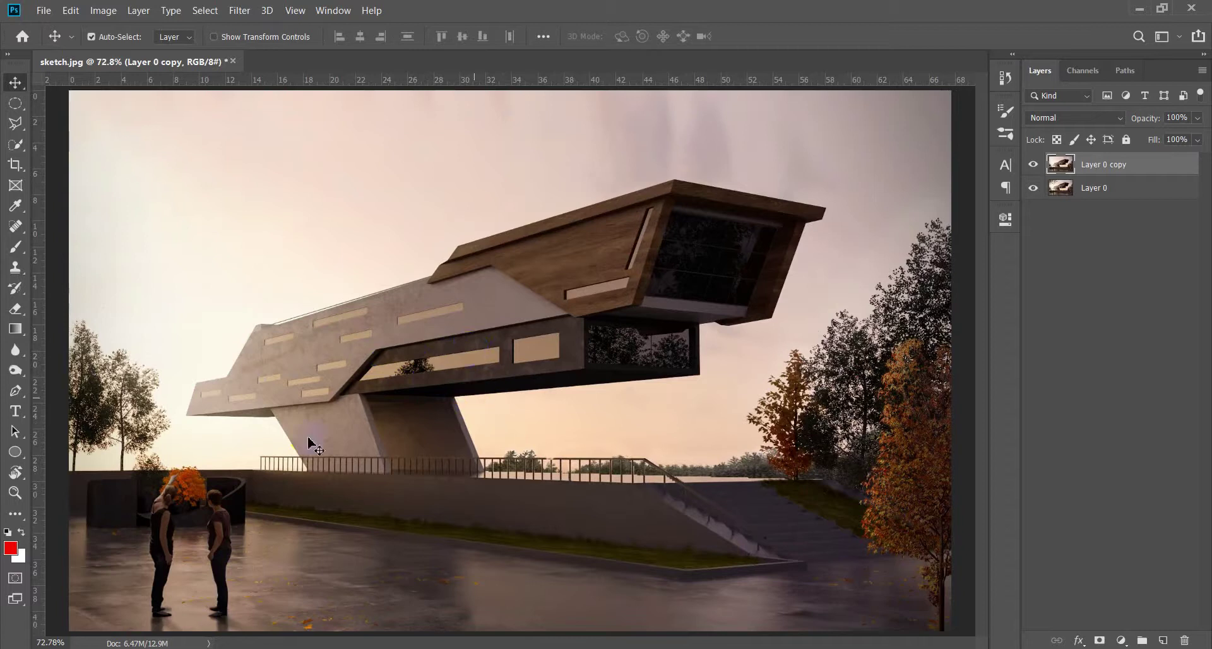
key(l)
scroll(190, 467, up, 3)
scroll(189, 486, down, 2)
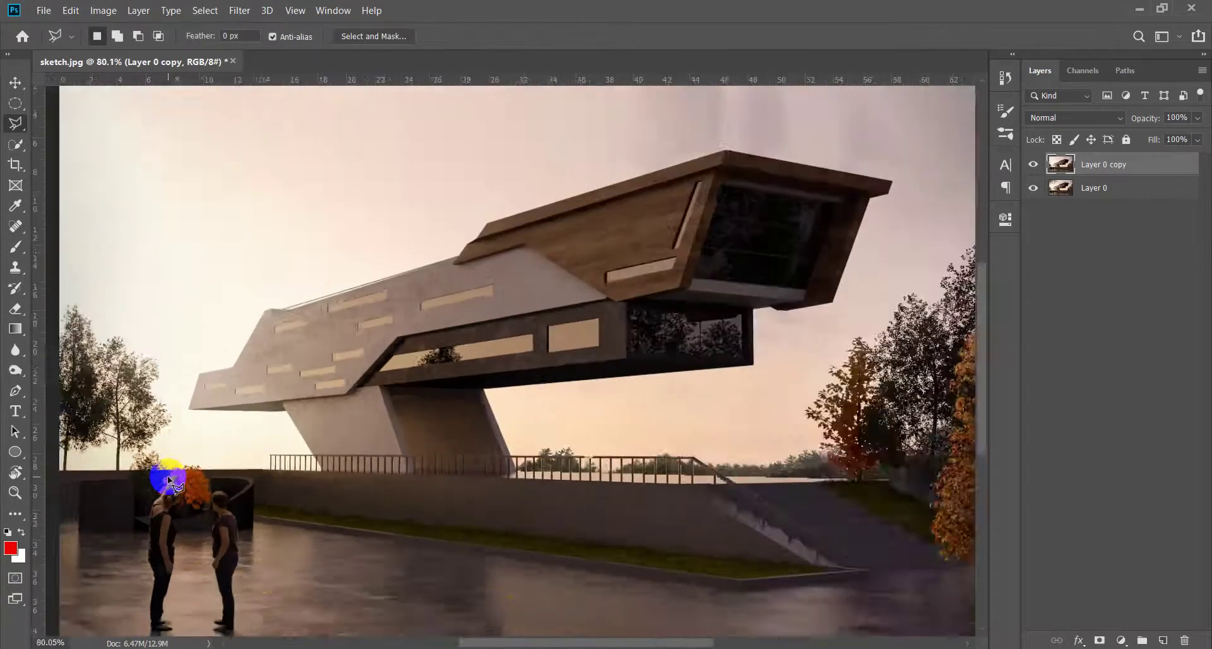
scroll(171, 483, down, 3)
scroll(150, 480, up, 5)
scroll(189, 482, up, 4)
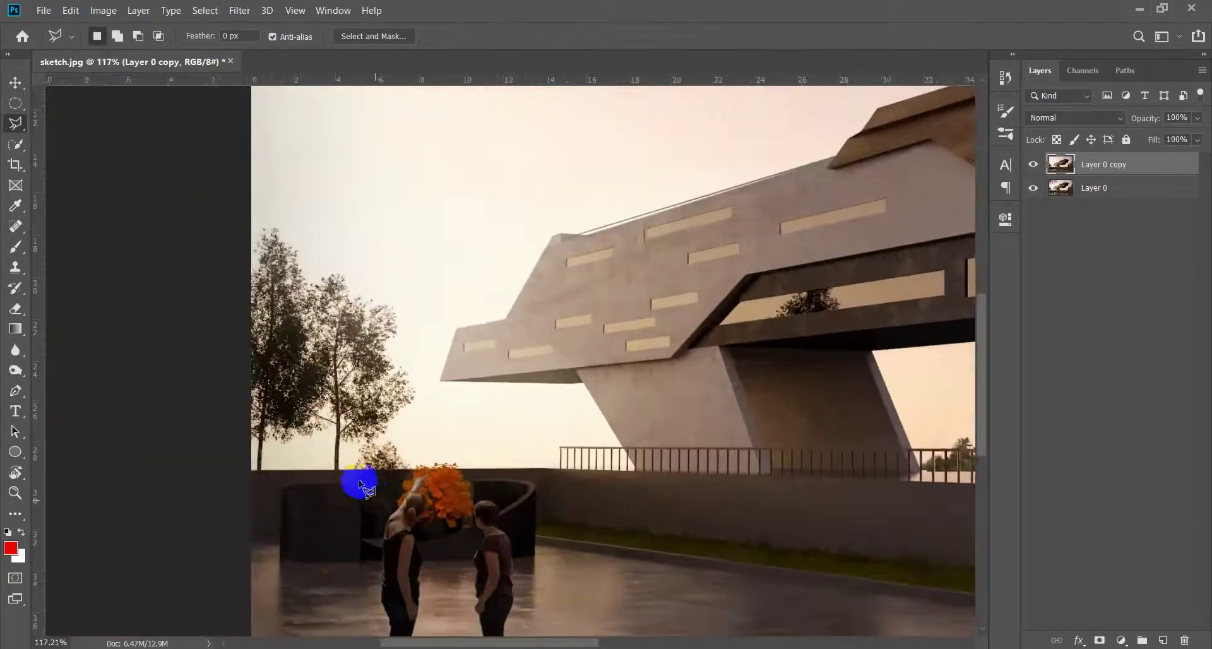
scroll(352, 487, up, 4)
scroll(398, 476, up, 4)
click(687, 459)
scroll(536, 460, left, 5)
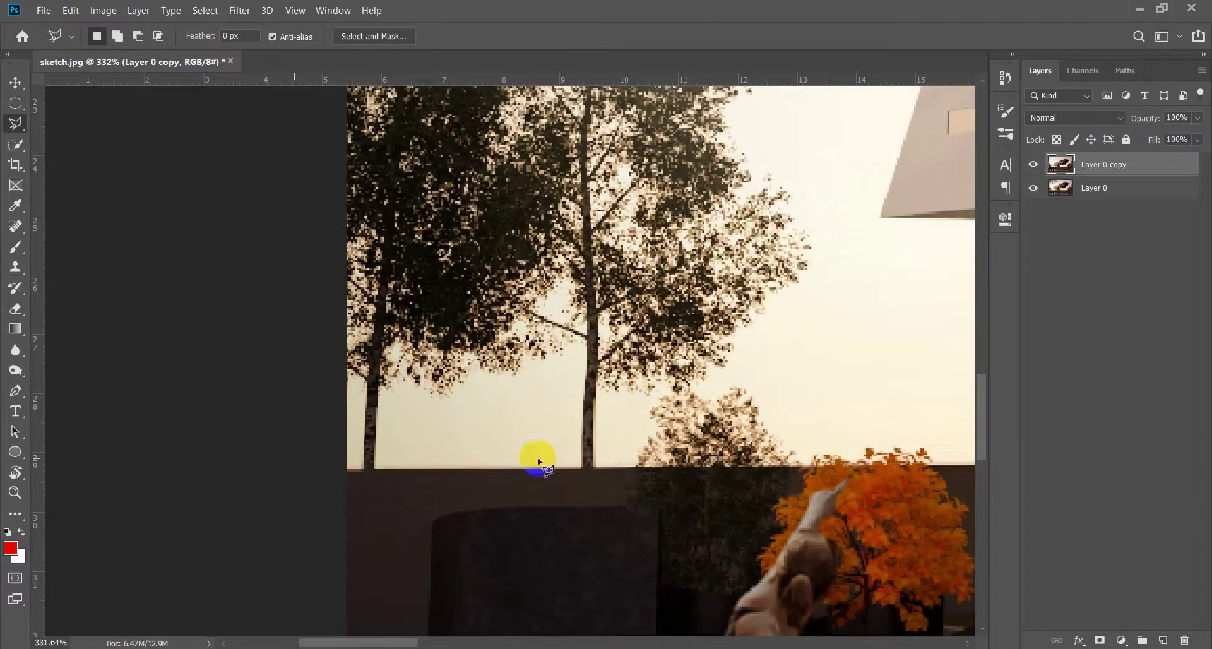
click(288, 462)
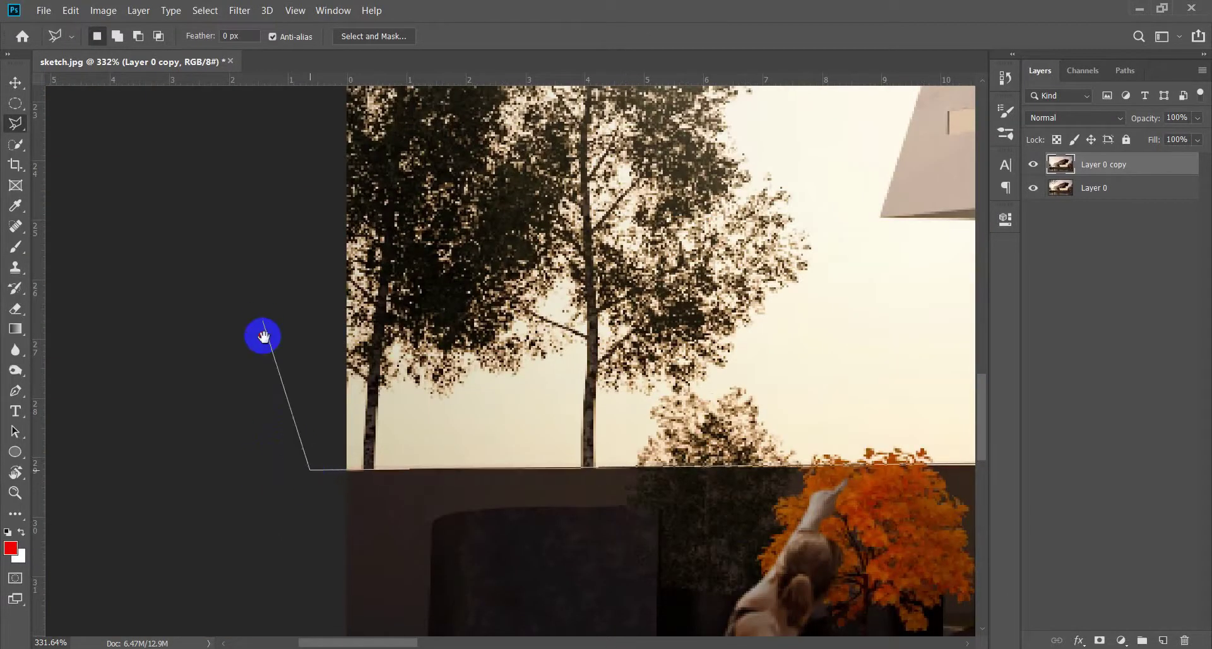
Finish tracing above and beside the left trees and close the selection
scroll(263, 336, up, 5)
click(366, 208)
drag(435, 320, 338, 130)
click(414, 184)
click(466, 289)
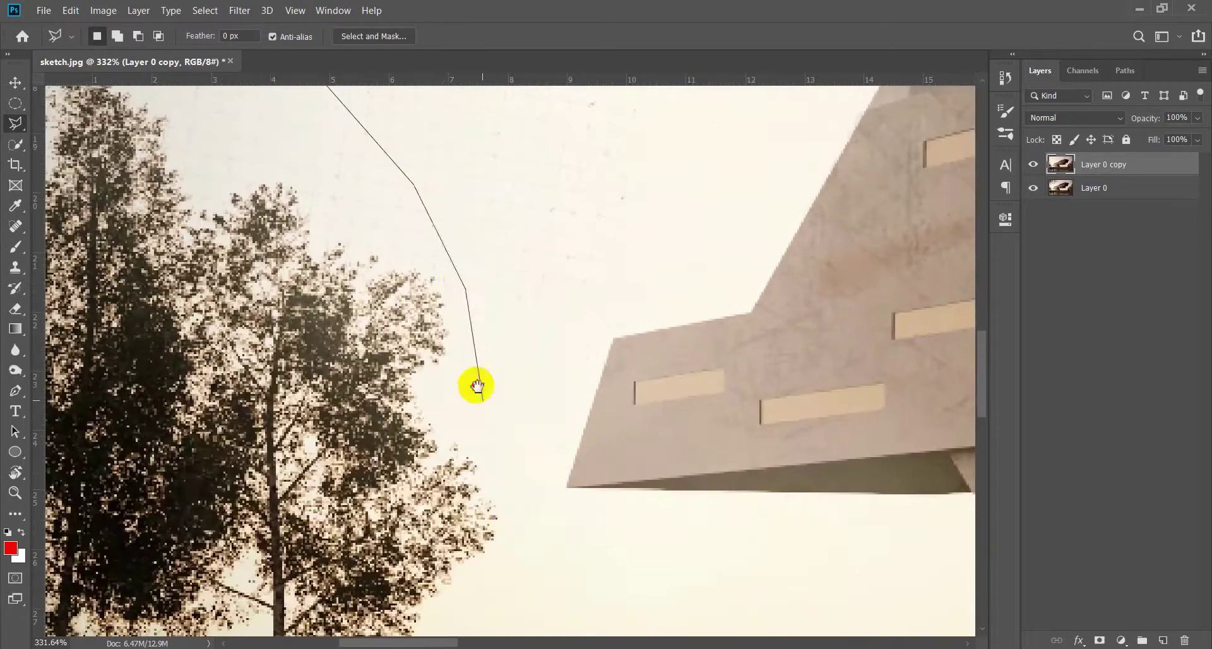
scroll(509, 354, down, 3)
double_click(460, 303)
Content-Aware fill the tree selection with sky, then deselect
scroll(400, 279, down, 2)
right_click(401, 279)
click(445, 478)
click(705, 165)
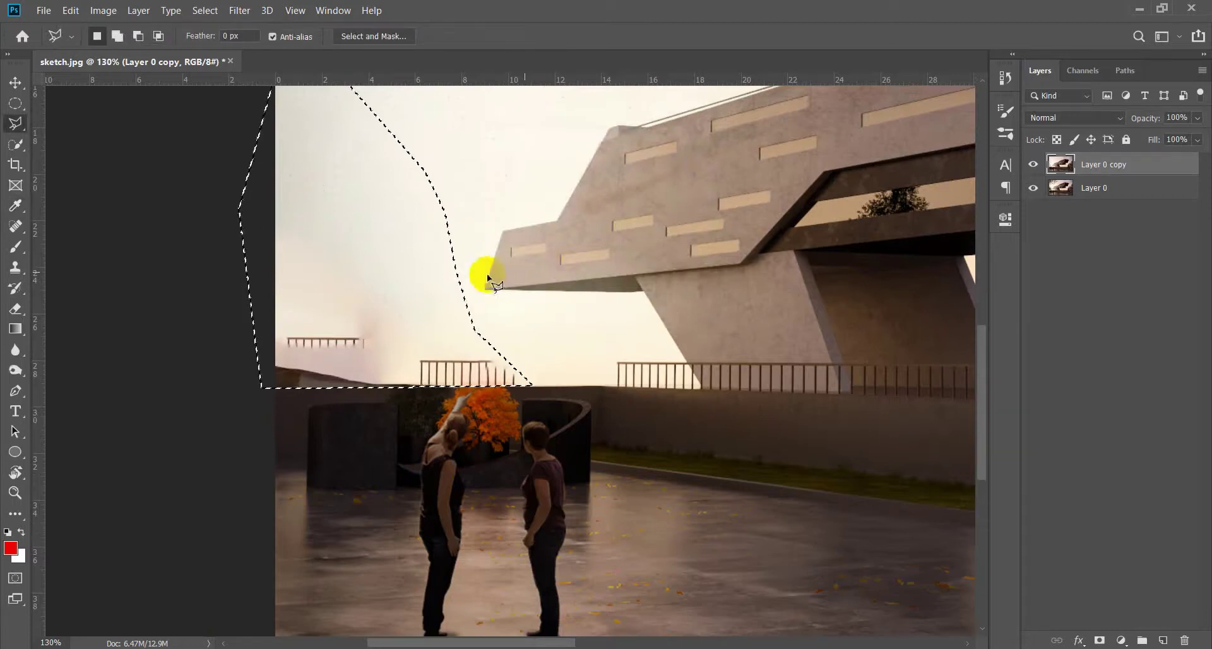
key(ctrl+d)
Clone clean sky with a hard-edged Clone Stamp over the leftover railing top and bars
key(s)
scroll(514, 338, up, 2)
scroll(579, 406, up, 1)
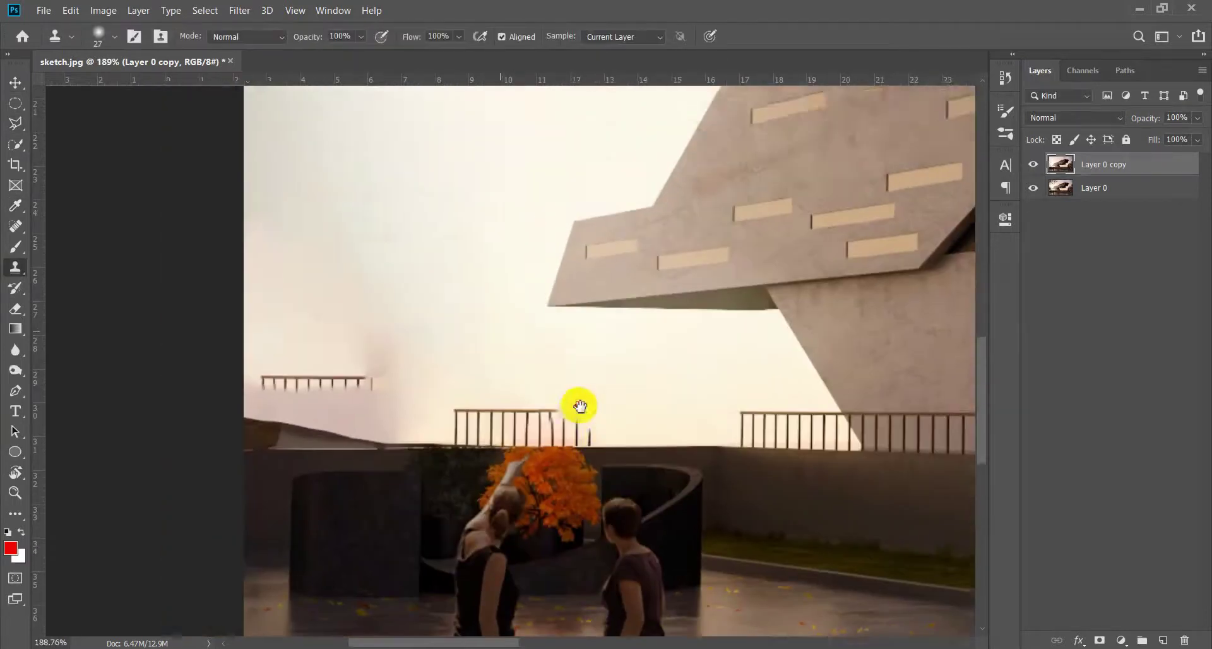
scroll(614, 379, up, 1)
alt+click(614, 379)
drag(569, 412, 455, 411)
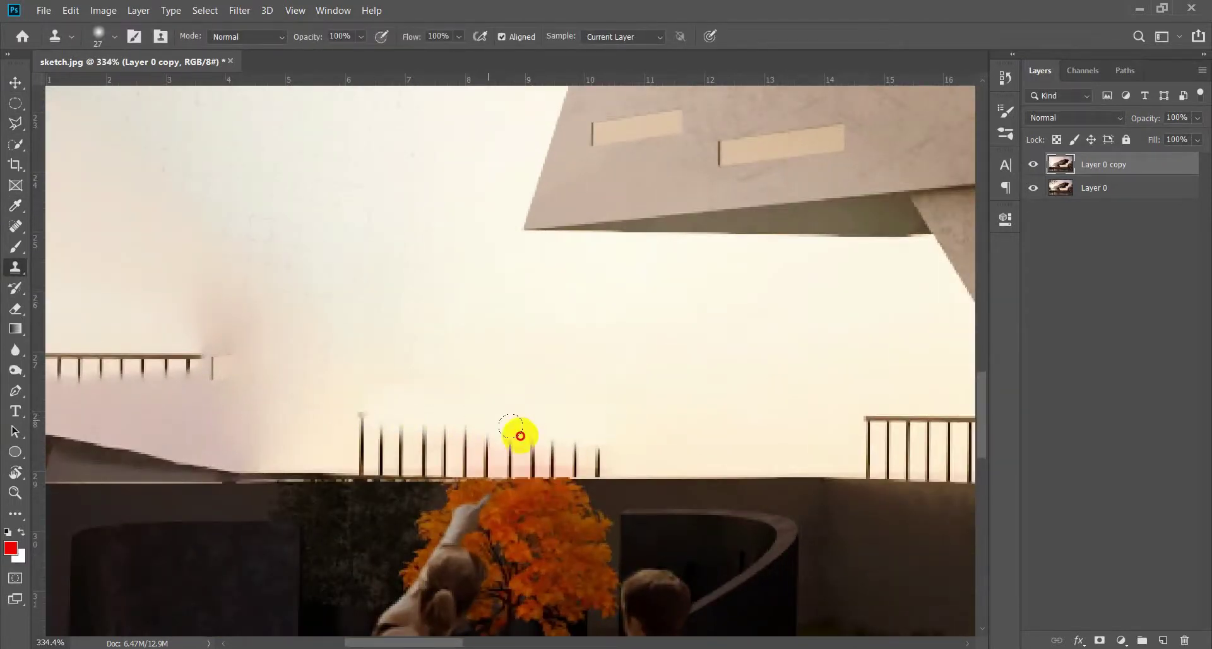
alt+right_click(568, 400)
drag(598, 448, 368, 447)
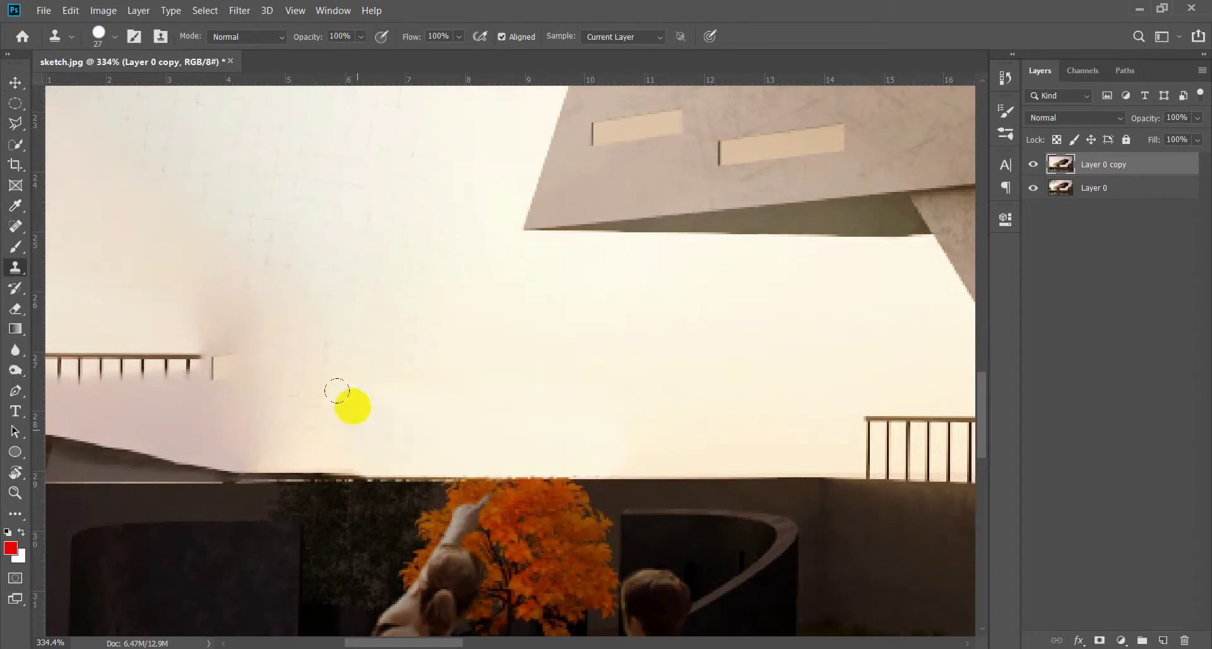
Clone sky over the dark roof strip, thin dark line, pinkish band and left streak
scroll(377, 414, left, 2)
drag(507, 452, 122, 447)
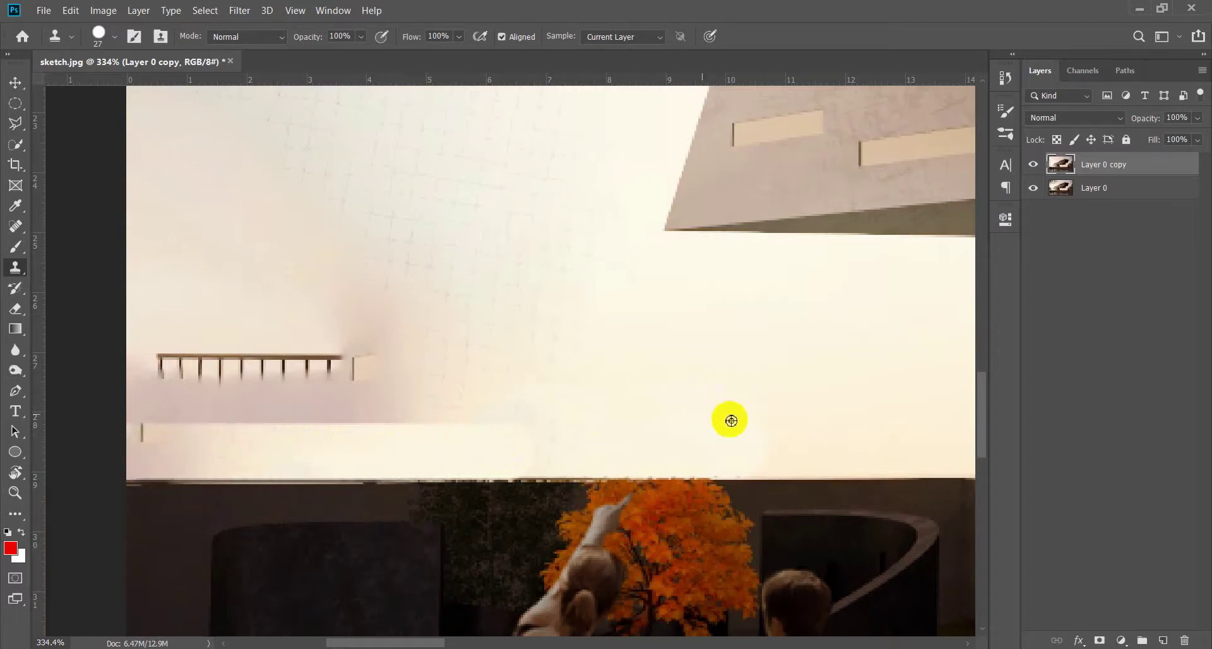
drag(505, 394, 719, 405)
key(bracketleft)
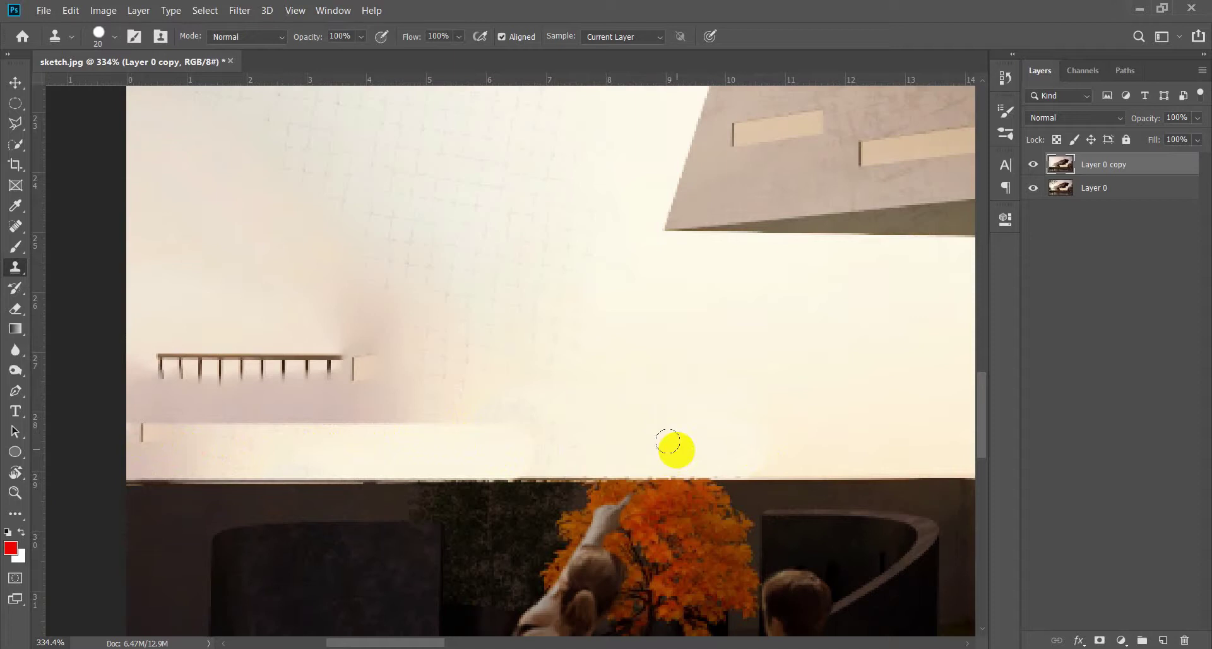
drag(524, 409, 135, 421)
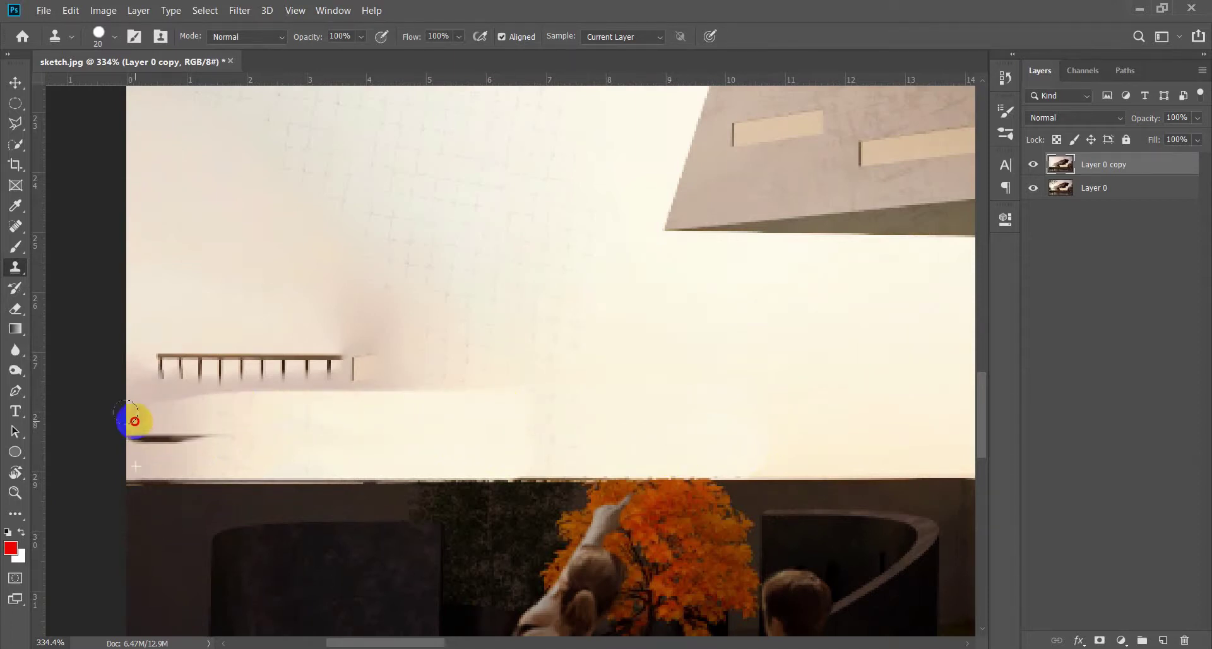
drag(237, 441, 155, 442)
key(ctrl+z)
drag(238, 442, 195, 442)
key(ctrl+z)
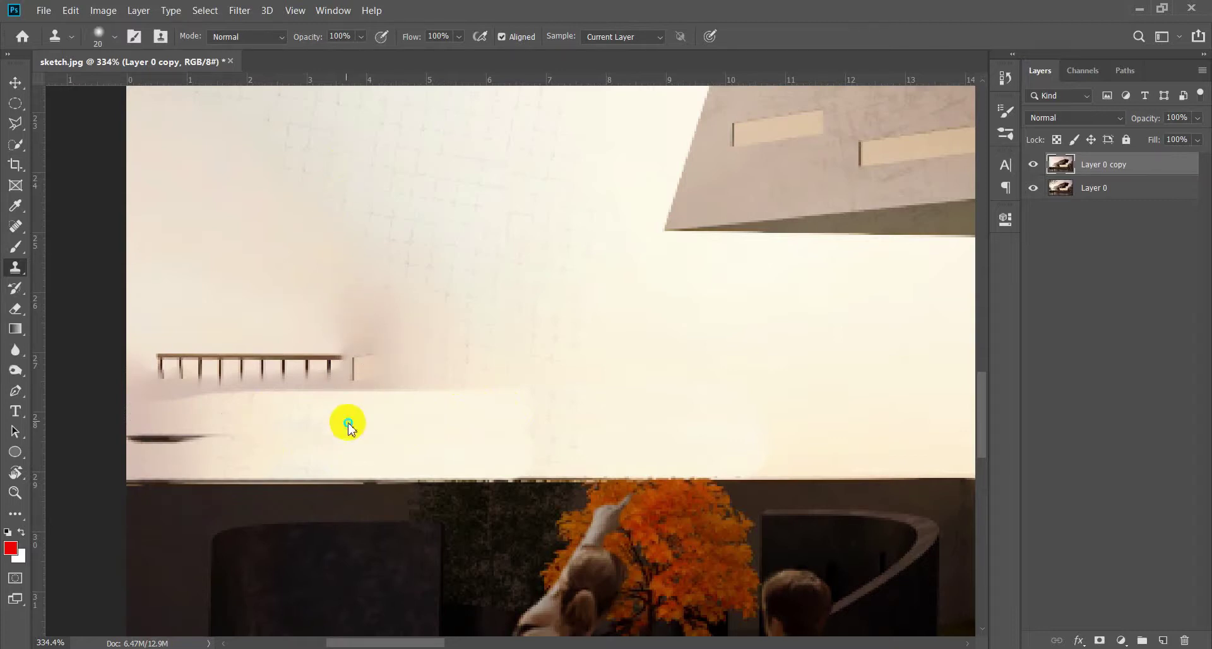
drag(247, 434, 144, 437)
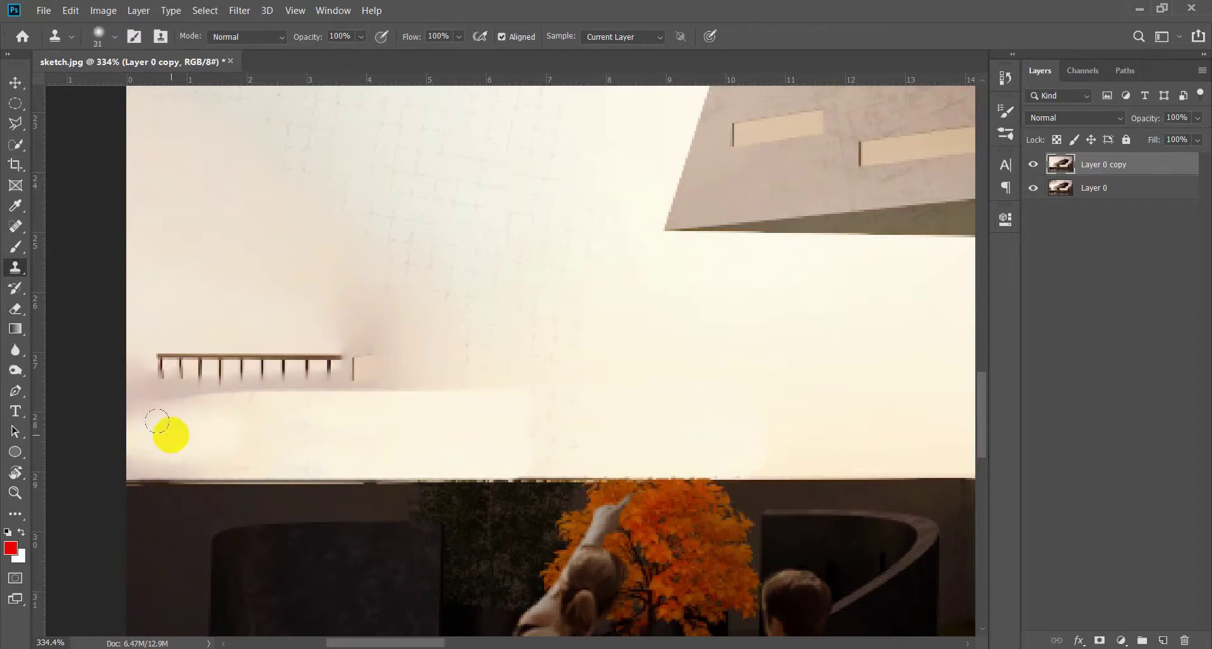
Paint out the remaining left railing, stray posts and haze from a fresh sky source
scroll(253, 404, down, 3)
scroll(341, 341, down, 3)
scroll(410, 316, down, 1)
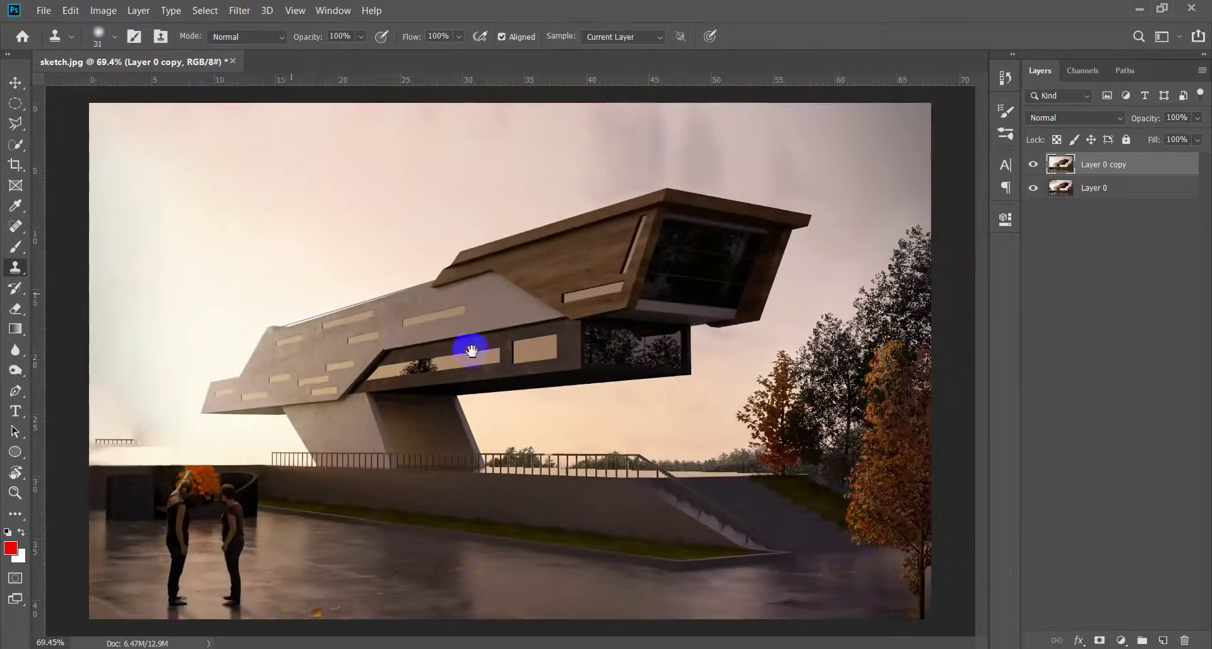
scroll(165, 449, up, 1)
scroll(165, 449, up, 3)
scroll(121, 389, up, 2)
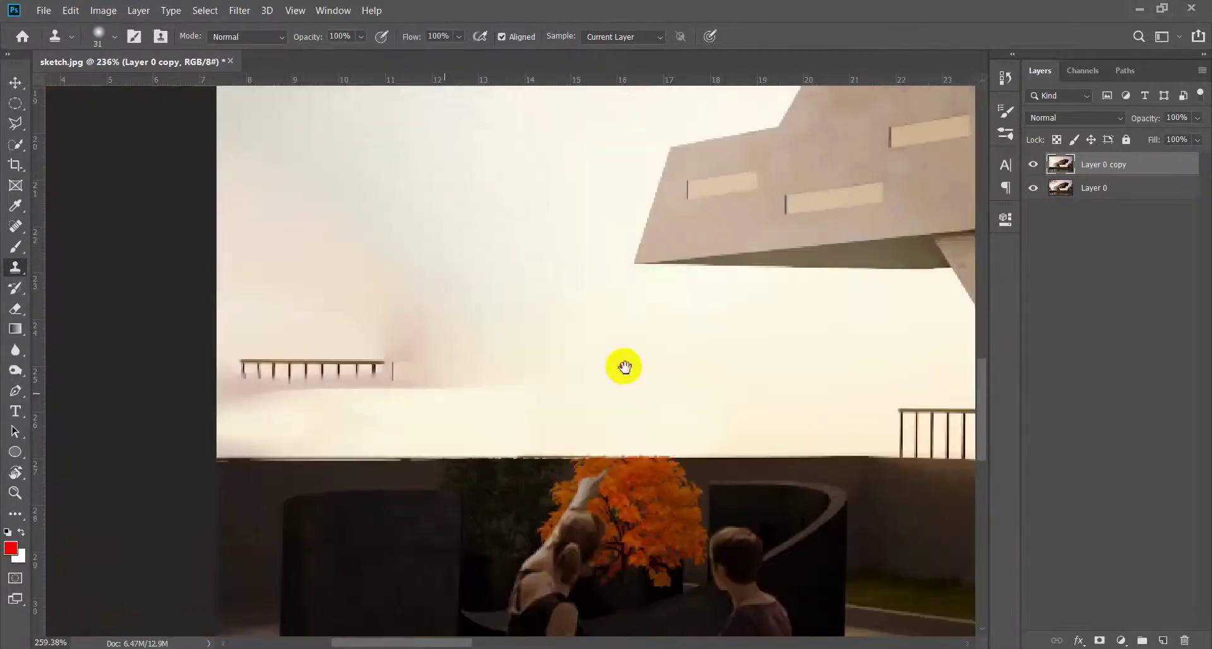
scroll(623, 366, up, 1)
mouse_move(560, 379)
mouse_down()
mouse_move(466, 387)
mouse_move(546, 352)
mouse_move(492, 406)
mouse_up()
mouse_move(561, 337)
mouse_down()
mouse_move(482, 411)
mouse_move(246, 360)
mouse_move(354, 395)
mouse_up()
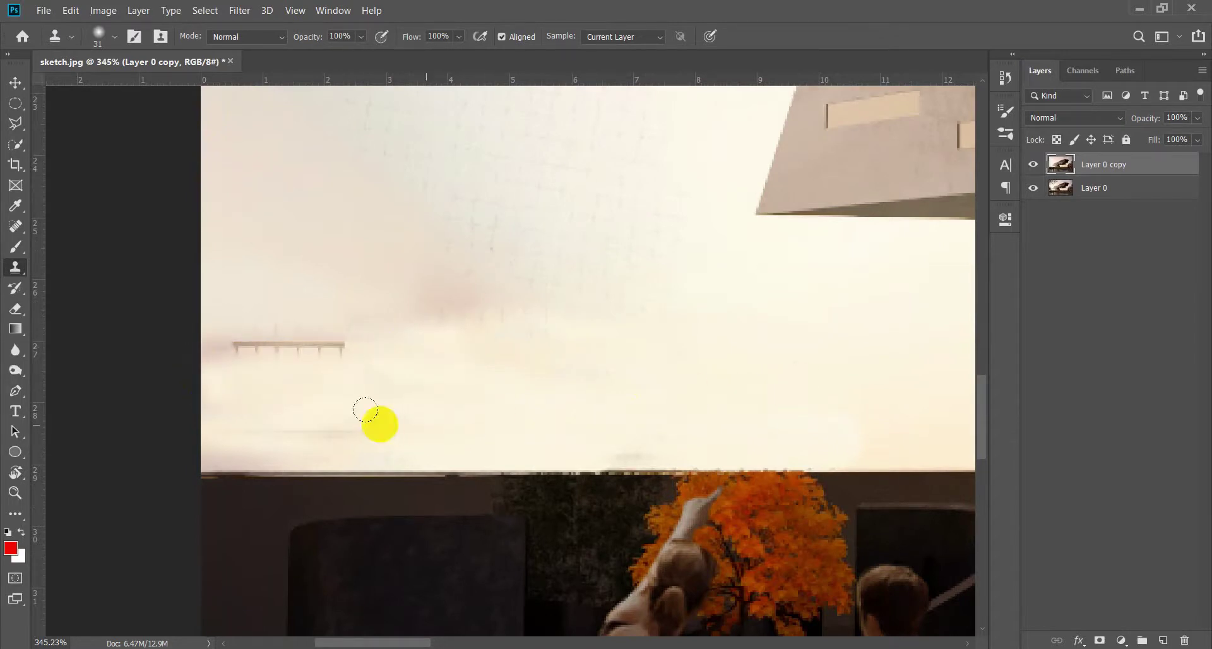
alt+click(655, 424)
drag(334, 346, 213, 337)
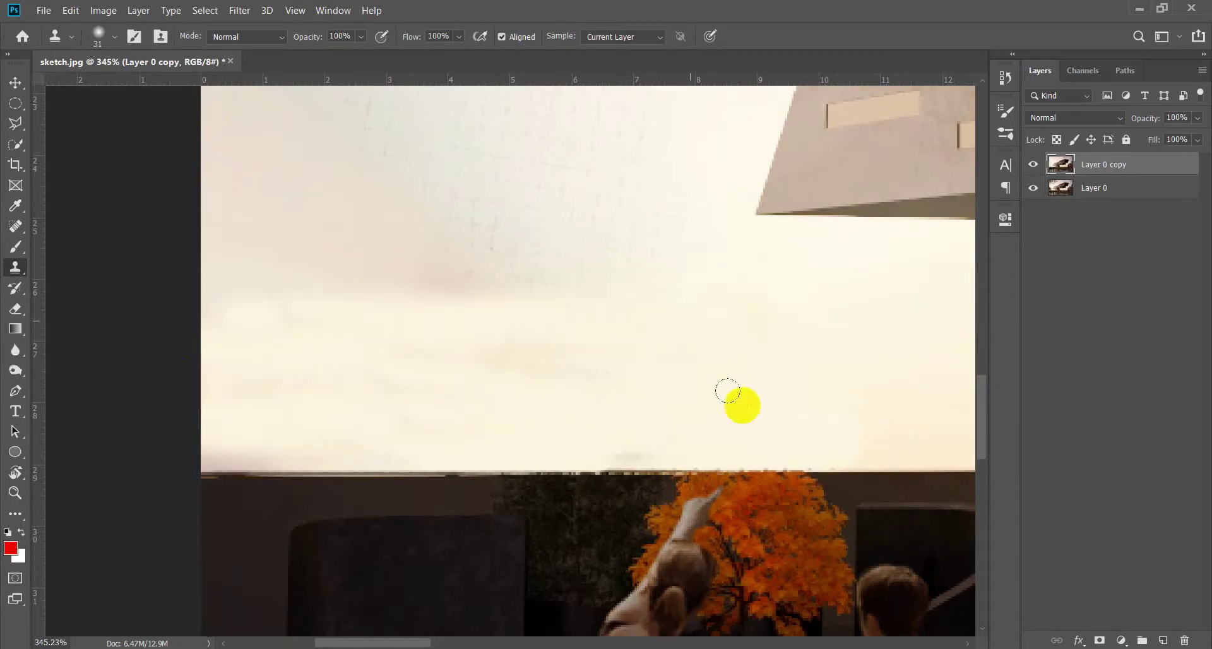
Blend the greyish patch into lighter sky and review the full image
scroll(465, 325, up, 5)
scroll(490, 468, down, 2)
scroll(447, 507, down, 5)
scroll(186, 400, down, 1)
scroll(187, 400, up, 1)
scroll(159, 435, up, 1)
scroll(159, 435, up, 3)
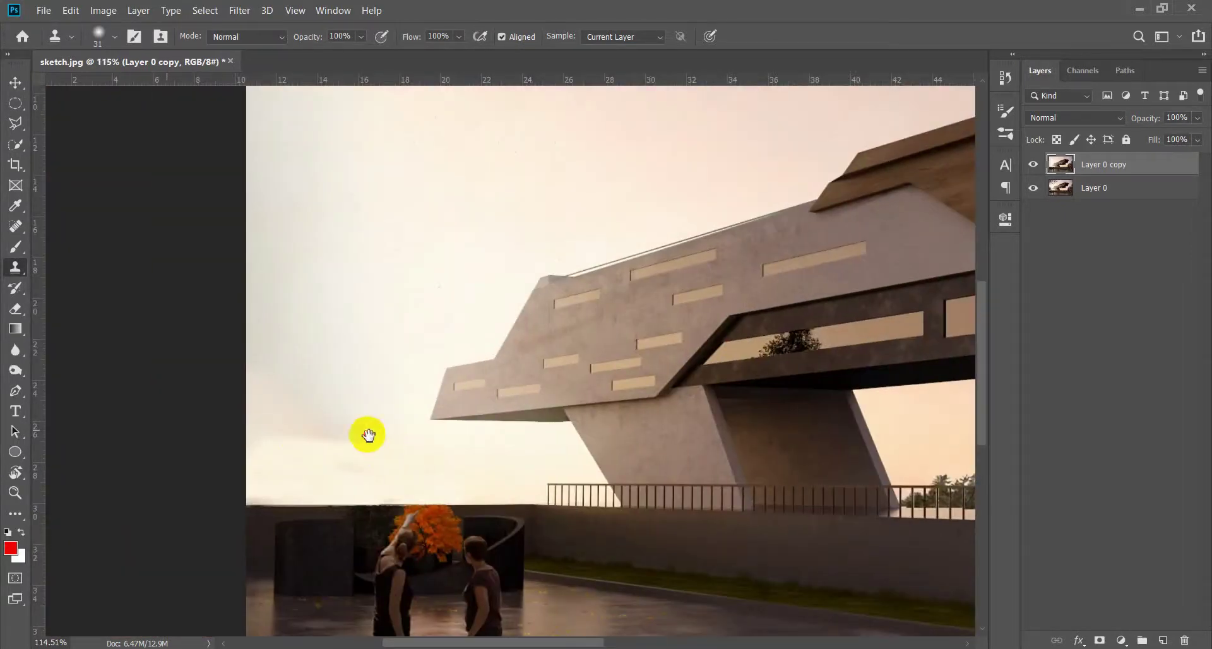
drag(246, 442, 318, 380)
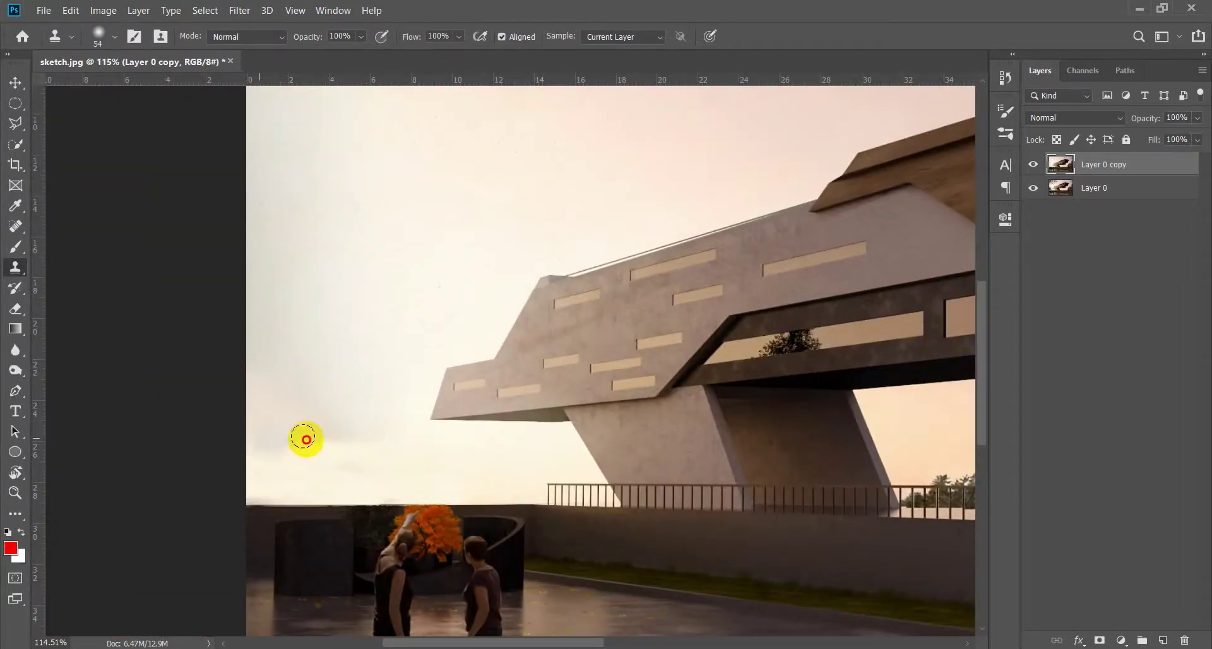
scroll(301, 442, down, 5)
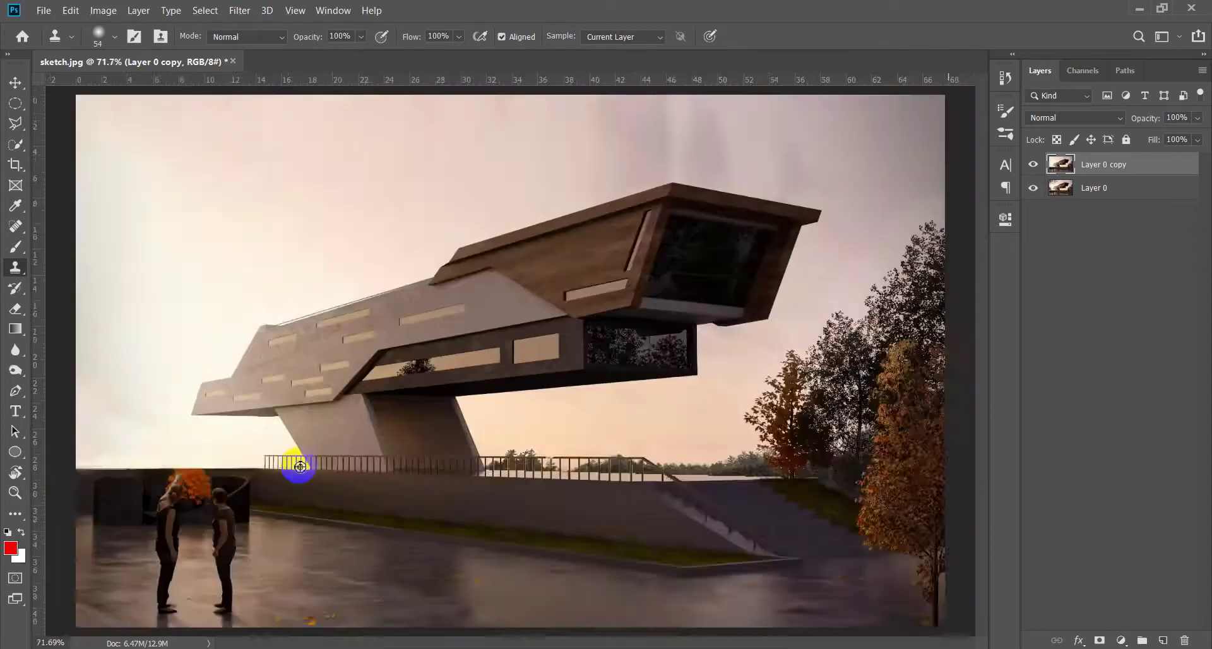
scroll(190, 357, up, 4)
scroll(193, 362, down, 2)
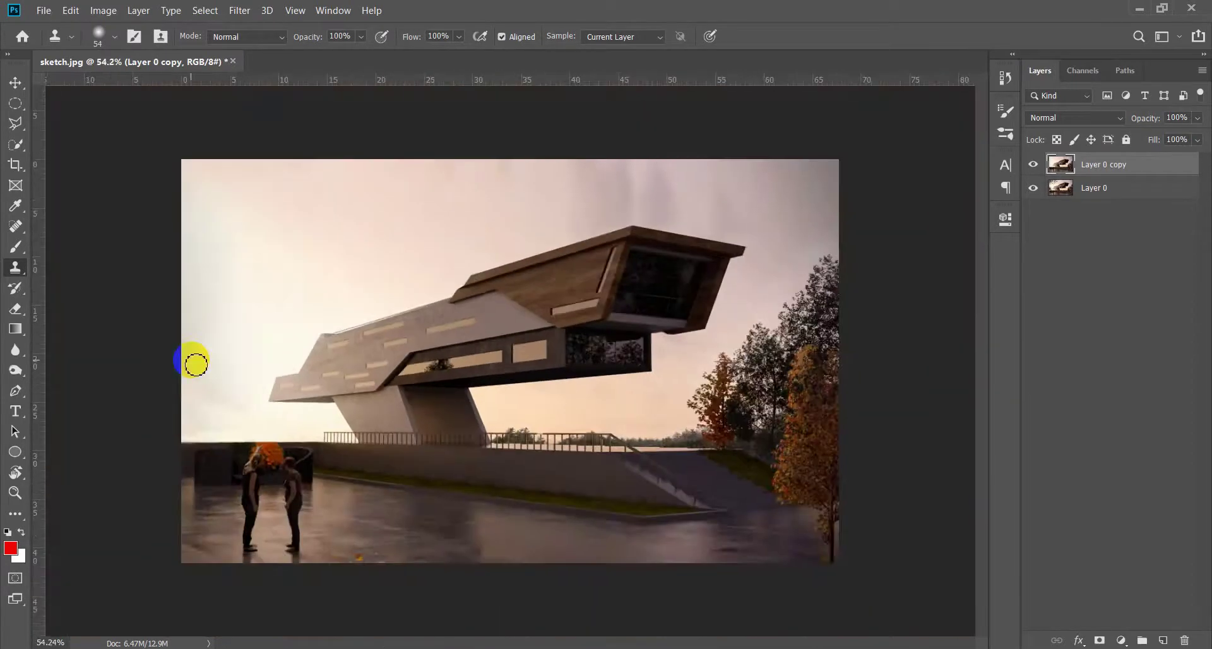
Save the render as sketch.psd in Photoshop format inside the Mars Architecture folder
key(ctrl+shift+s)
click(107, 150)
click(207, 323)
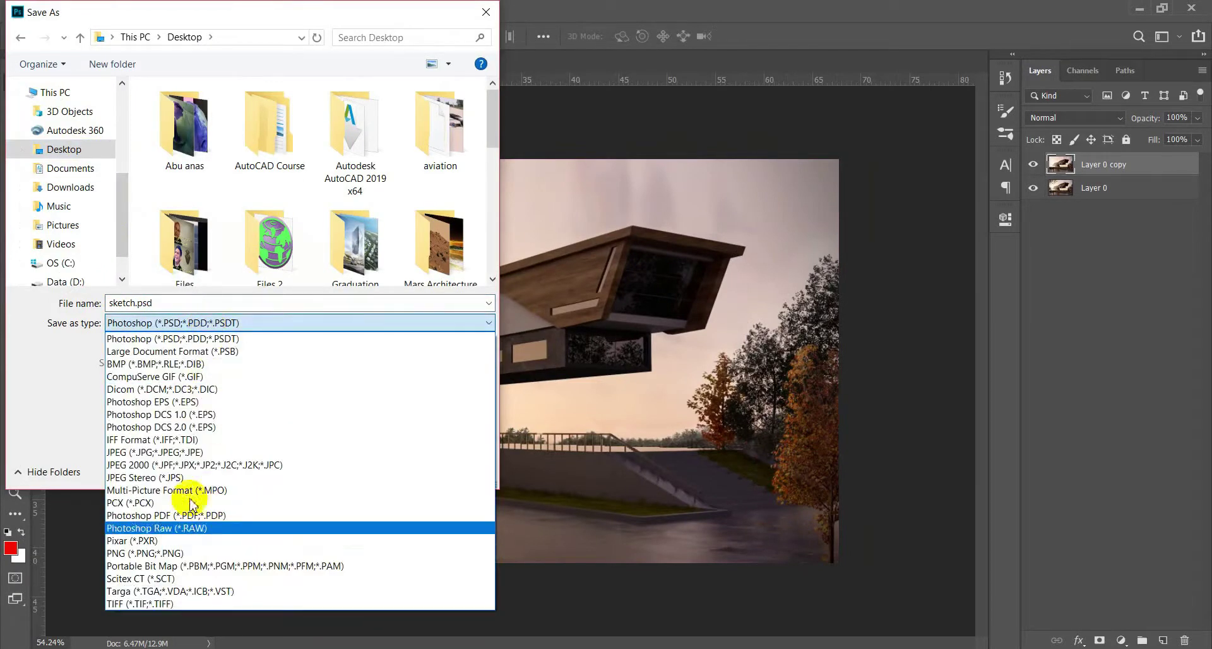
click(95, 379)
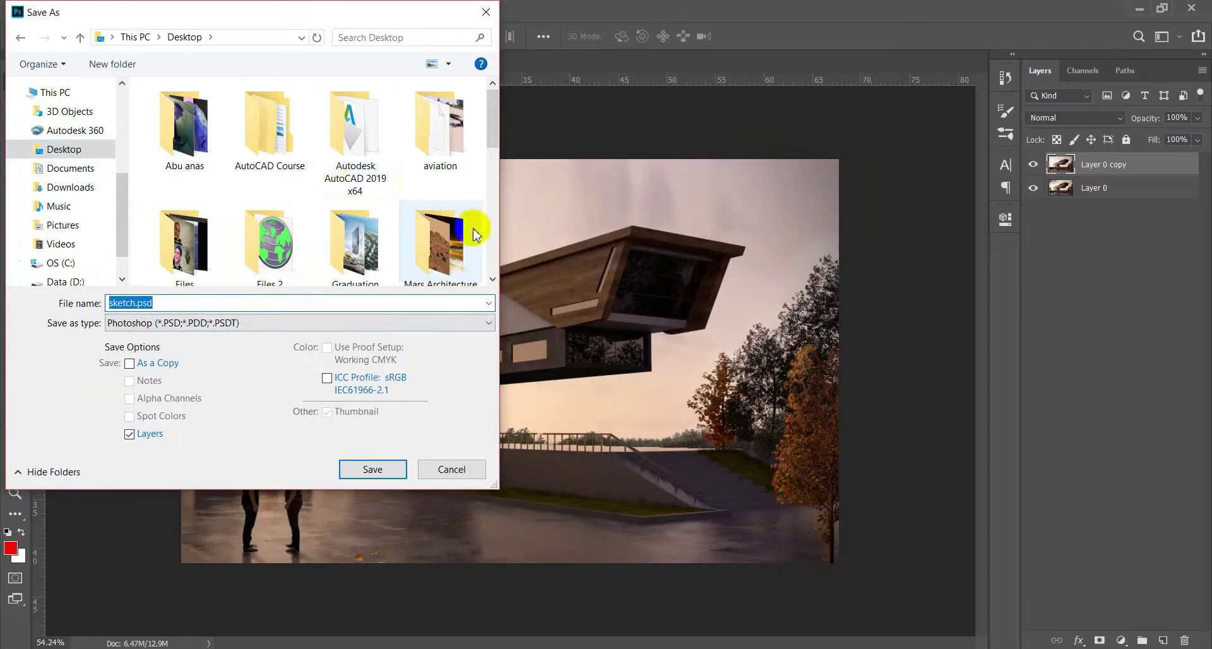
double_click(440, 247)
click(376, 469)
click(451, 179)
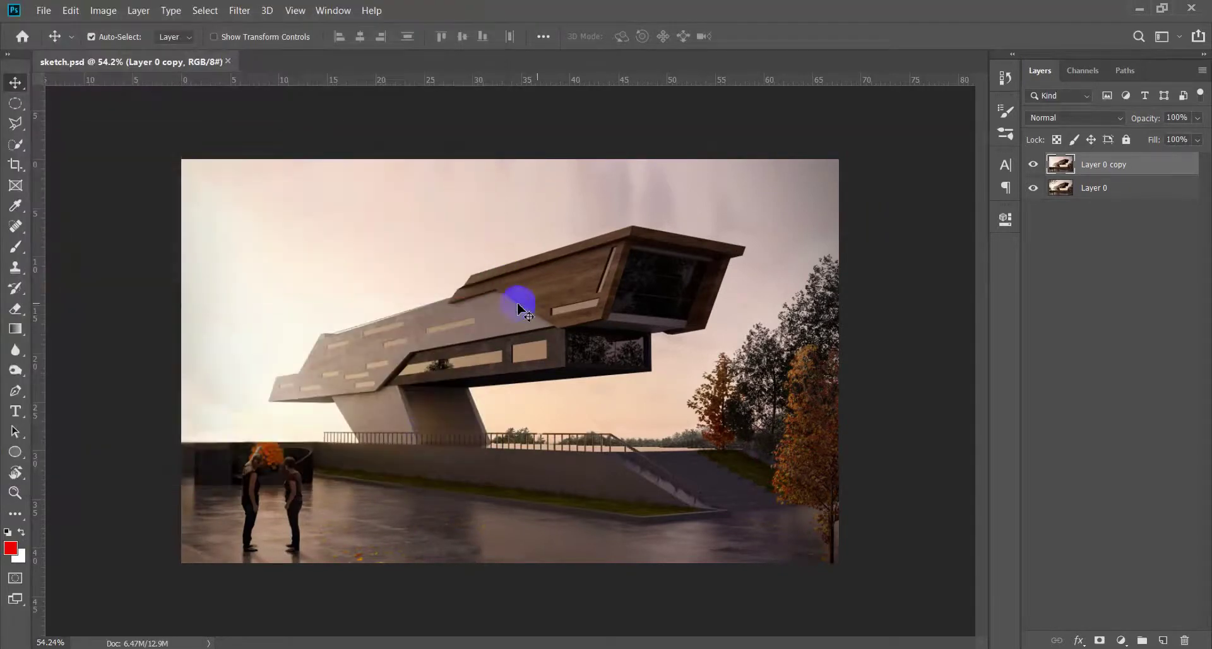
scroll(412, 427, up, 1)
scroll(403, 436, up, 1)
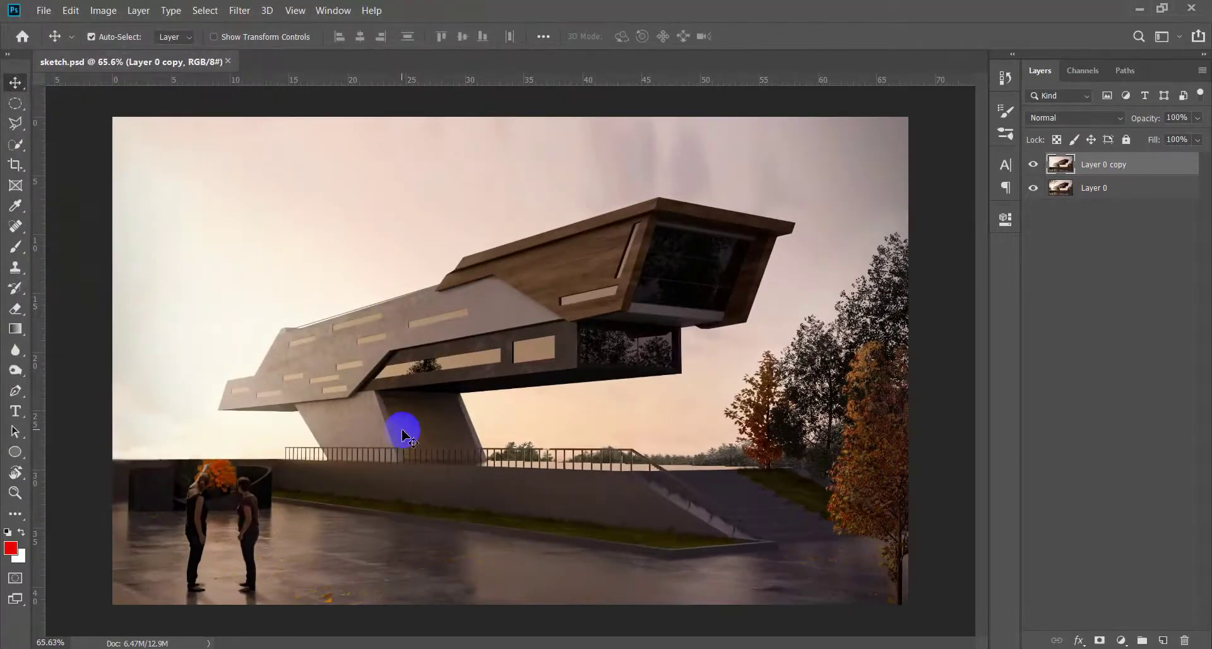
key(alt+Tab)
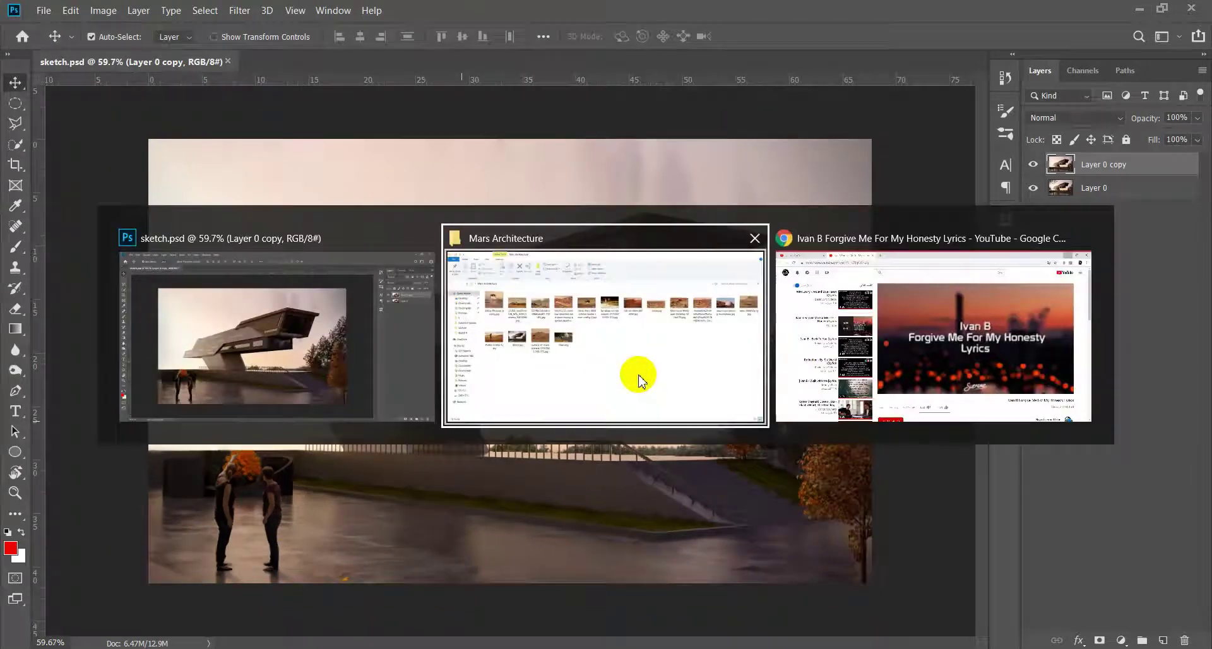
Open the rover image in Photos and browse through the Mars landscape photos
double_click(286, 209)
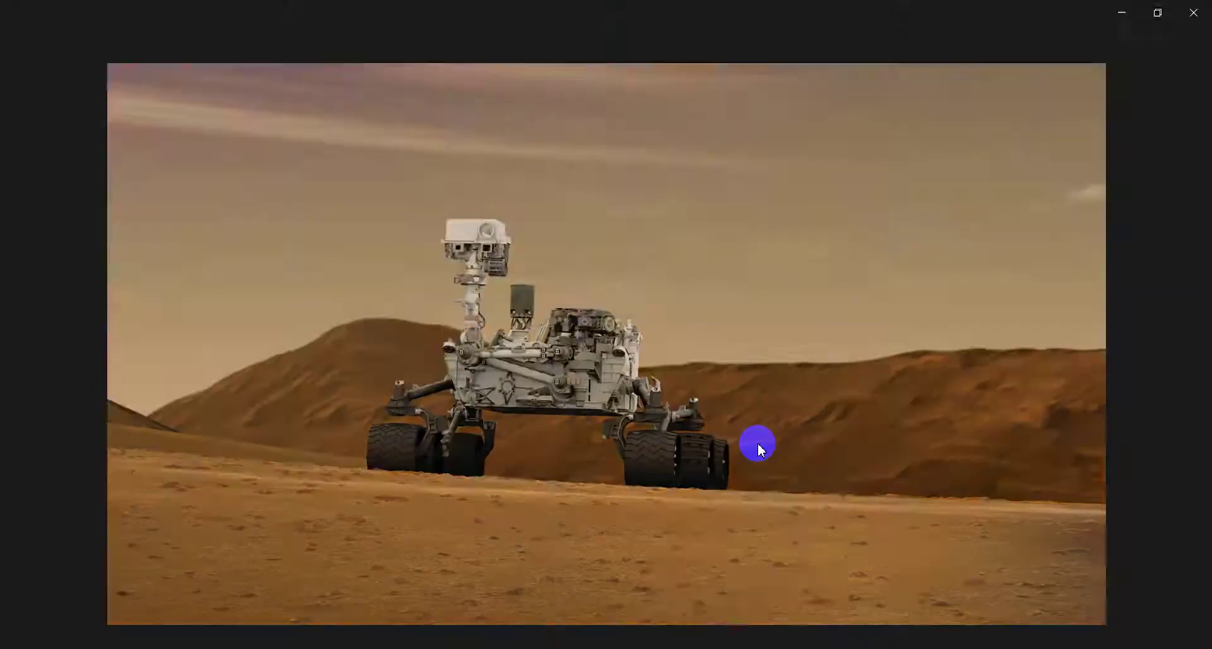
scroll(757, 444, down, 1)
scroll(758, 443, down, 1)
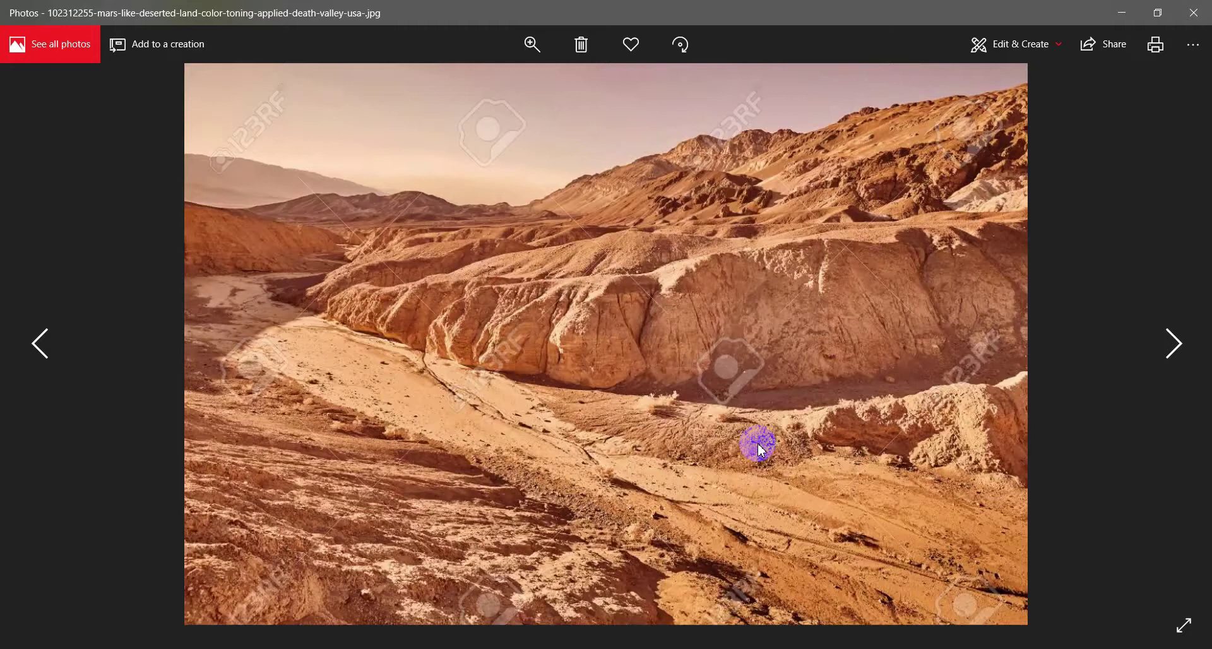
scroll(758, 443, down, 1)
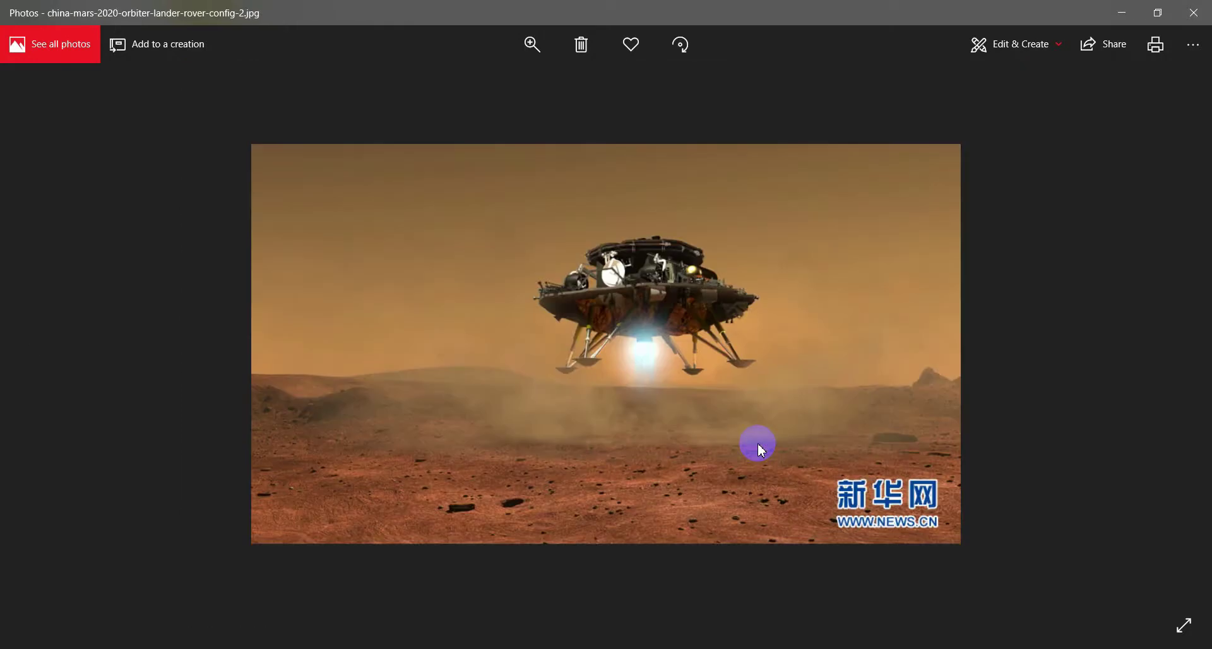
scroll(757, 443, up, 1)
scroll(758, 443, down, 1)
scroll(757, 443, down, 1)
scroll(758, 443, down, 1)
scroll(758, 443, down, 1)
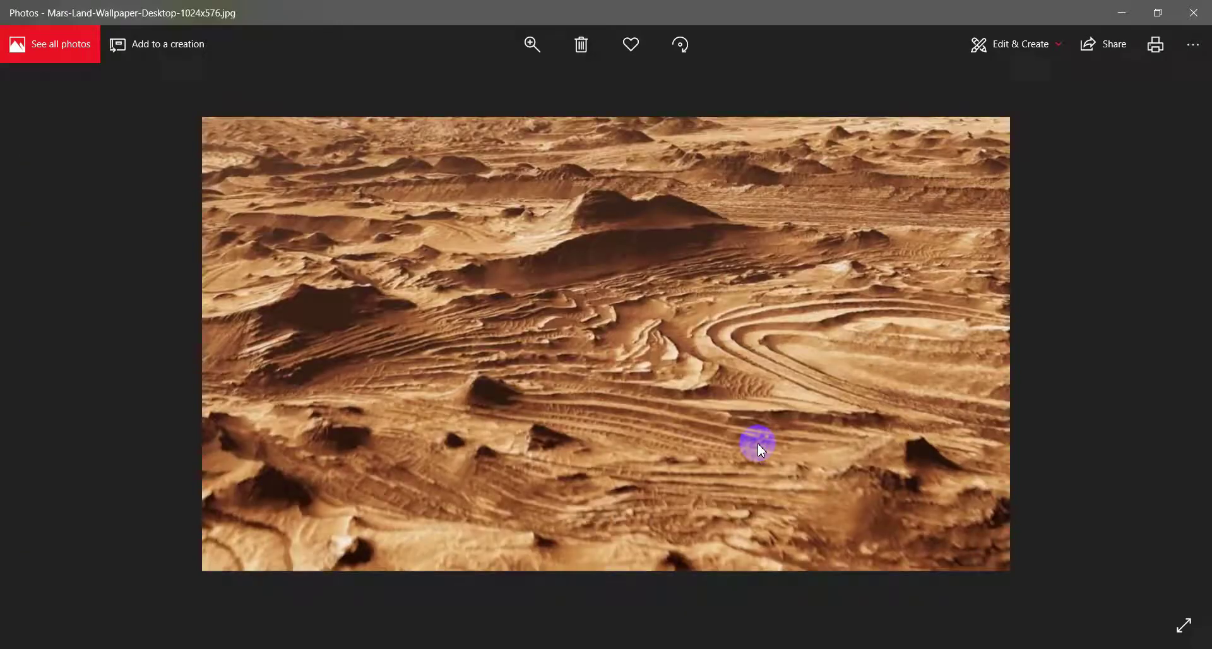
scroll(757, 443, down, 1)
scroll(761, 450, down, 2)
scroll(761, 450, down, 1)
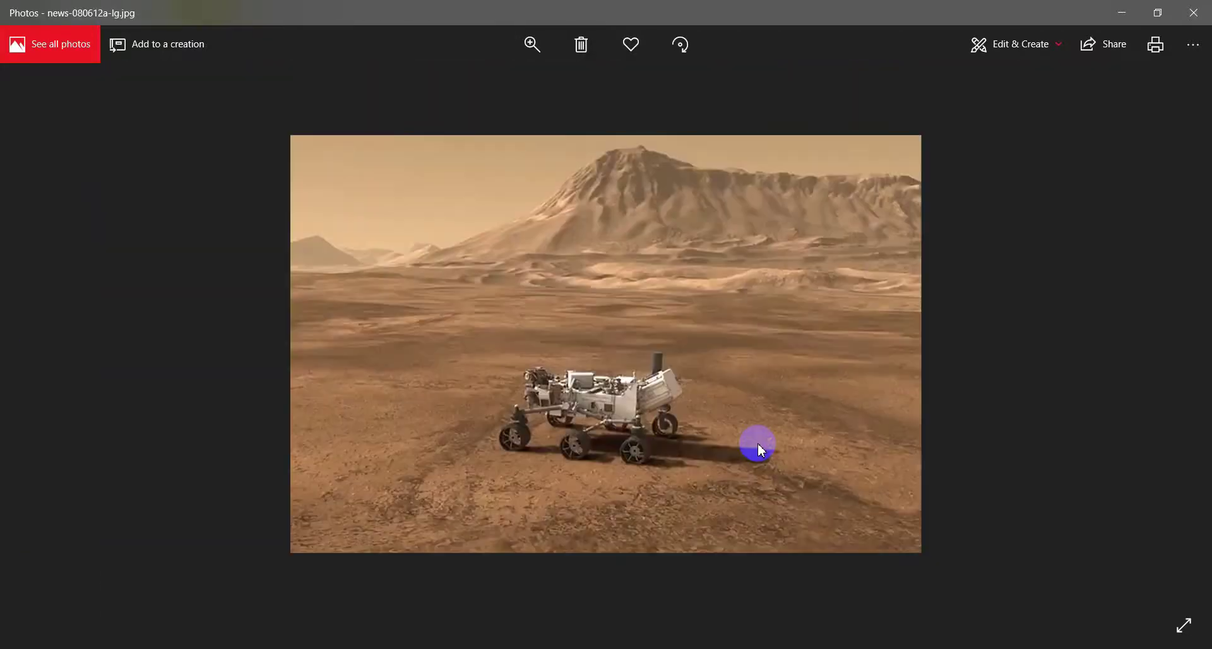
scroll(761, 450, down, 1)
scroll(760, 449, down, 1)
scroll(757, 442, up, 1)
scroll(758, 442, up, 2)
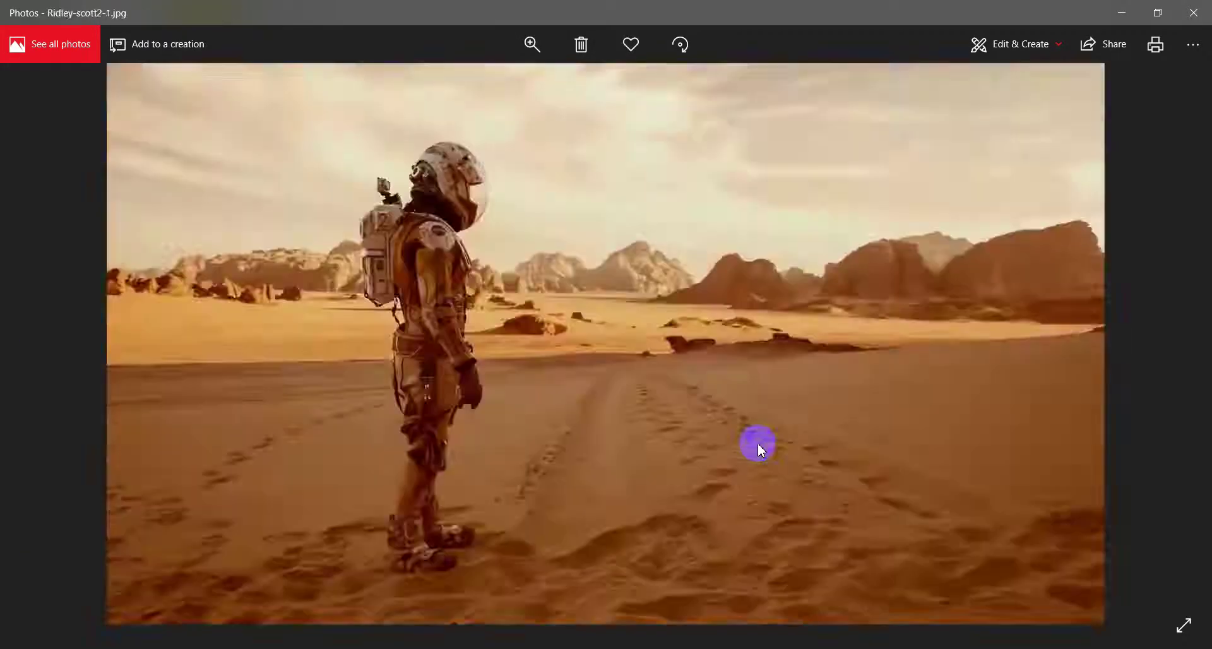
Close Photos and show the Mars Architecture folder as extra large icons
key(alt+F4)
click(152, 27)
click(170, 49)
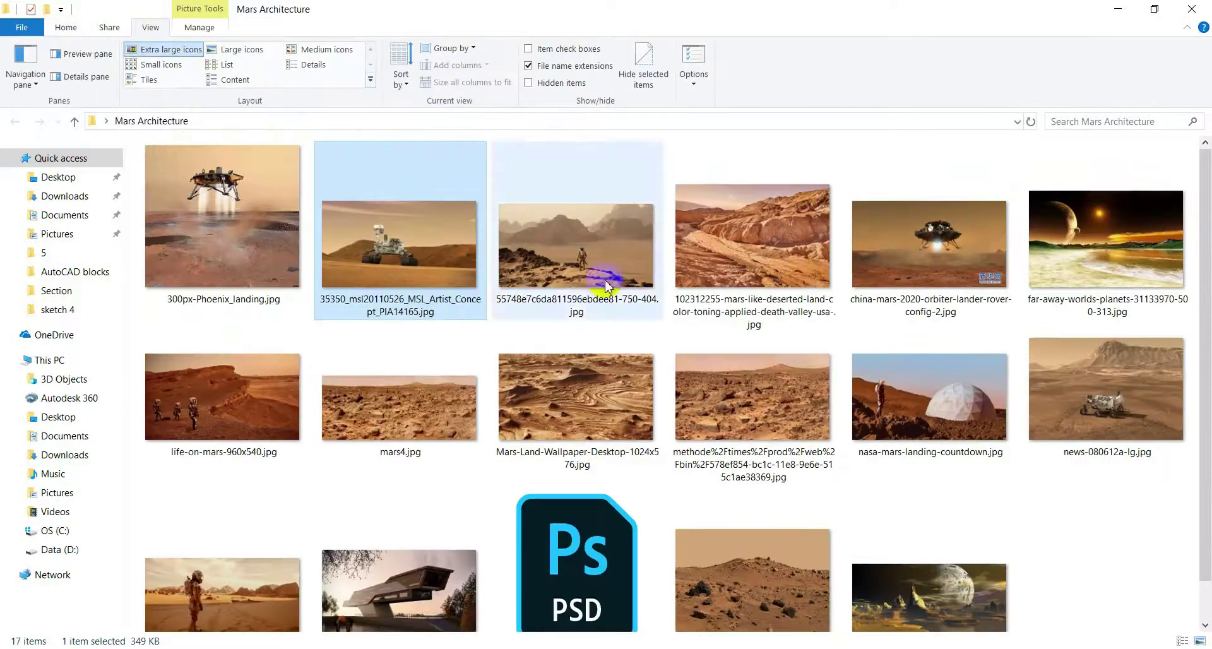
Place news-080612a-lg.jpg into the render, scaled to 150% and moved lower right
click(765, 302)
drag(1112, 391, 817, 419)
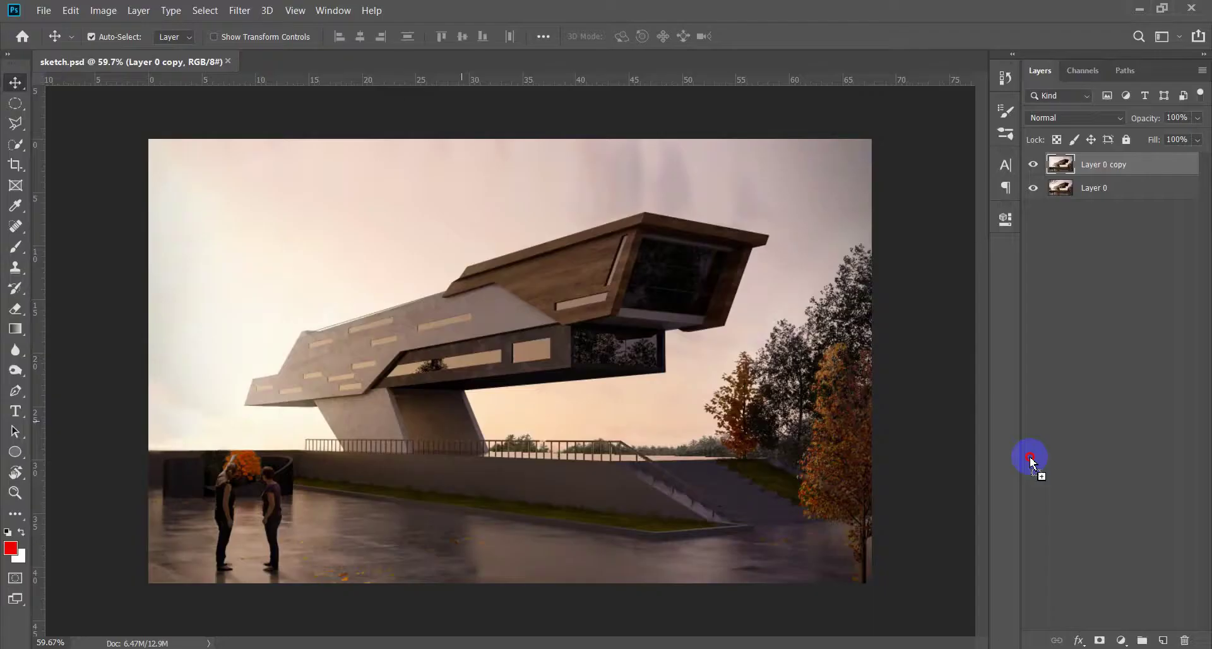
mouse_move(592, 417)
mouse_down()
mouse_move(533, 447)
mouse_move(510, 442)
mouse_up()
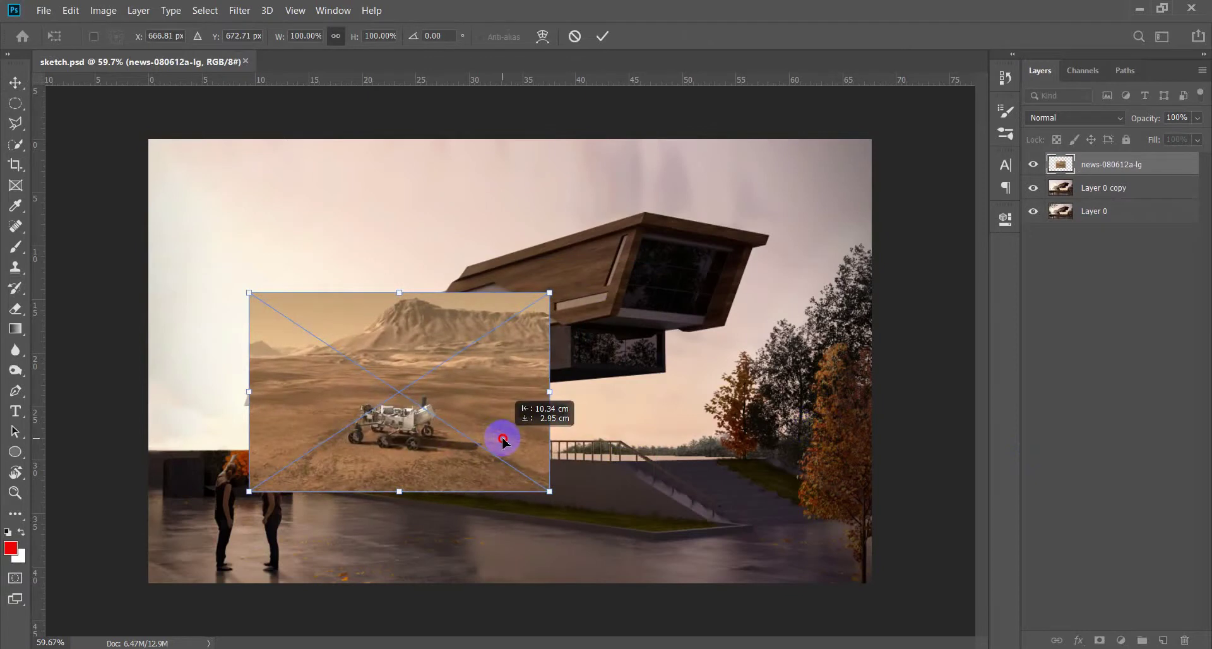
drag(552, 490, 625, 543)
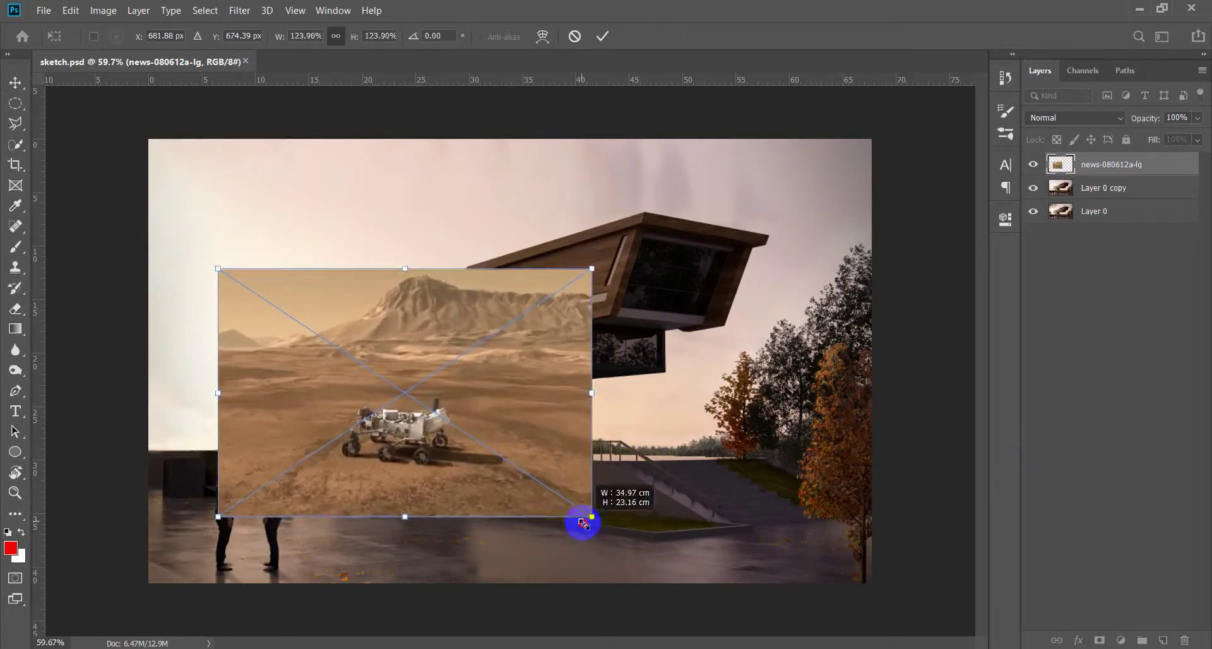
drag(487, 417, 716, 513)
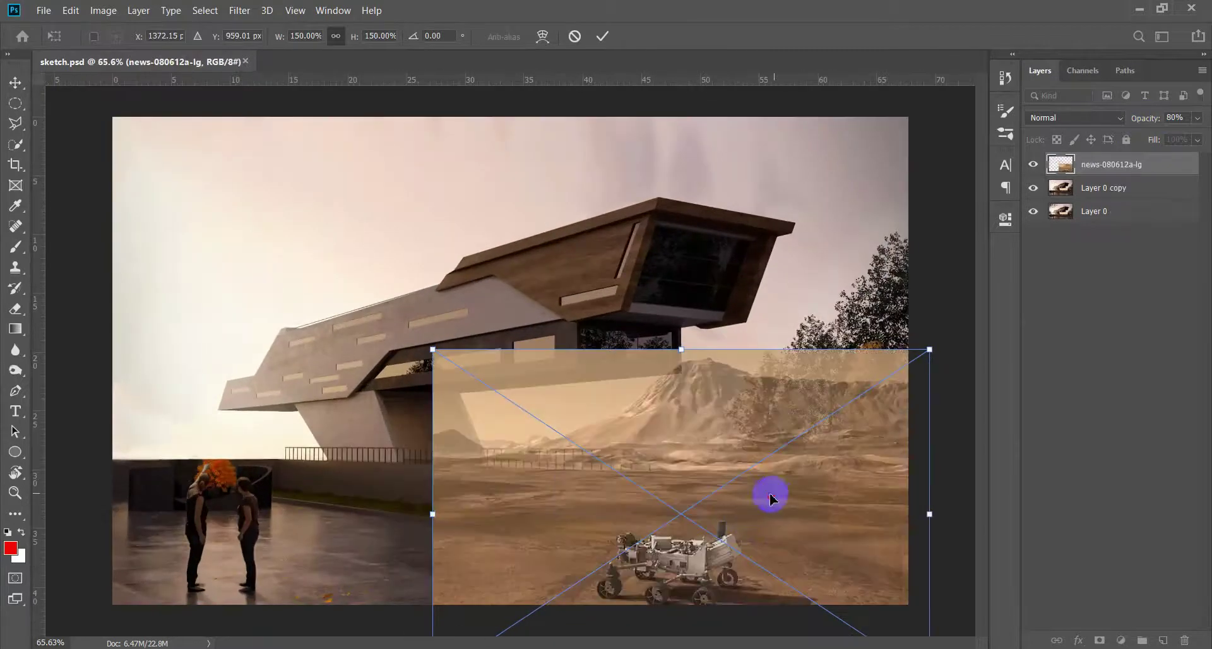
drag(772, 495, 915, 512)
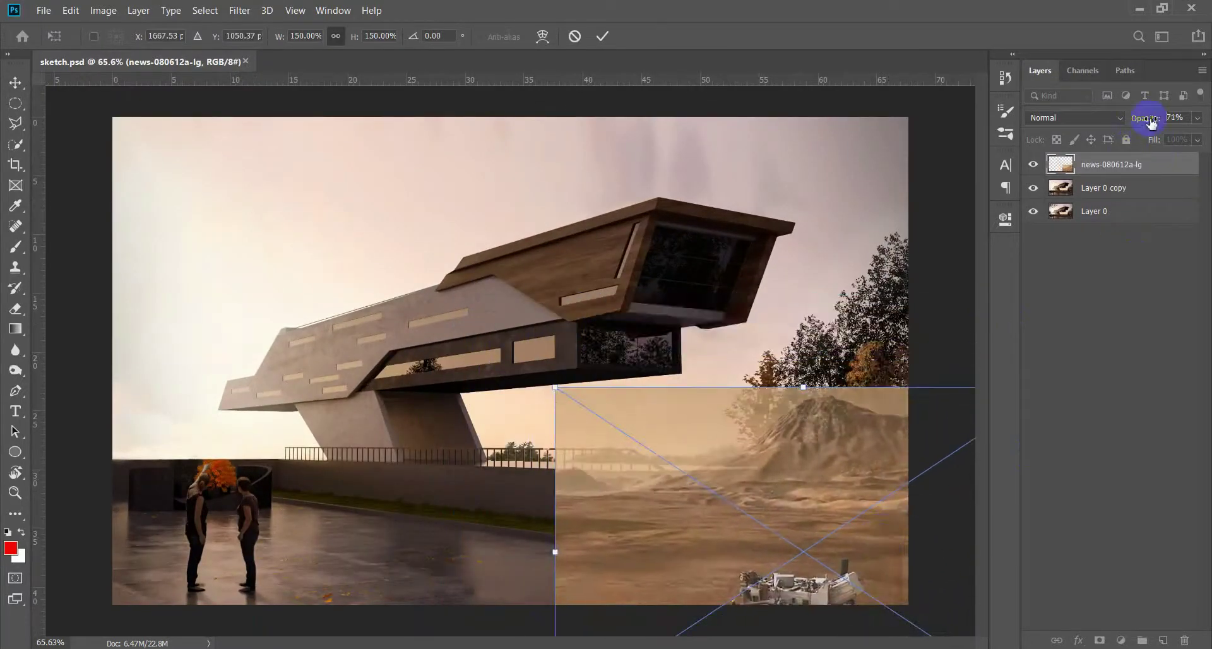
Align the photo at reduced opacity, scale it to about 161%, restore opacity, and group it as BG
drag(1141, 125, 1127, 125)
drag(812, 526, 812, 487)
key(ctrl+minus)
drag(541, 354, 530, 346)
scroll(632, 442, up, 1)
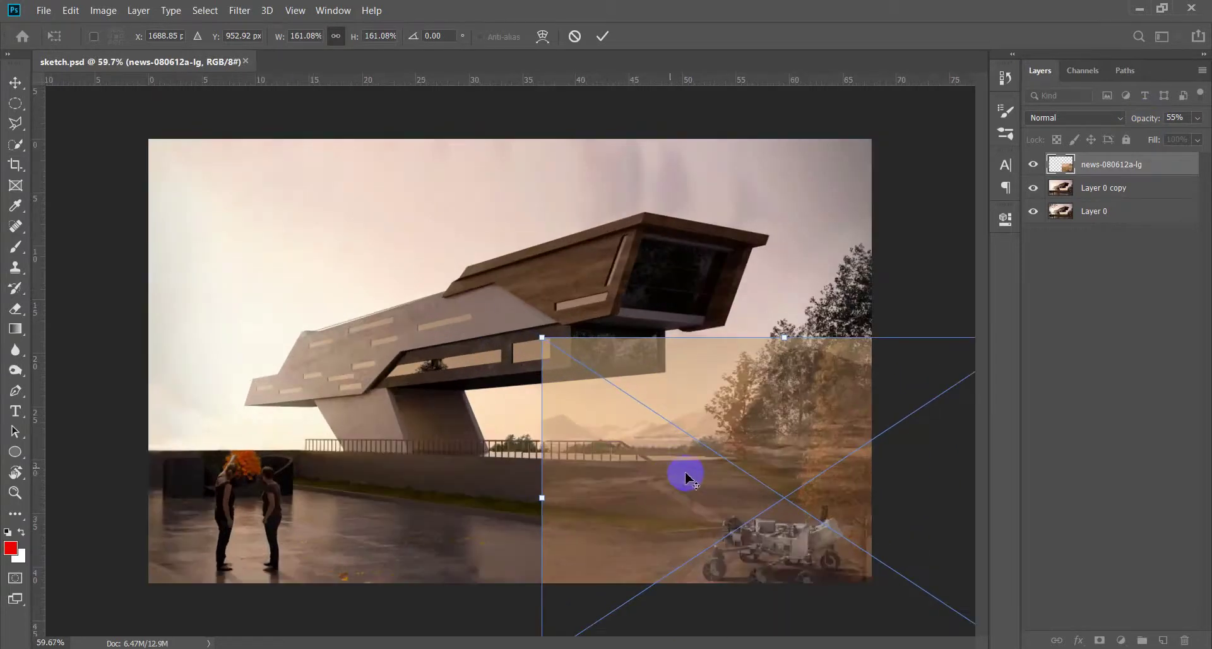
scroll(676, 473, up, 1)
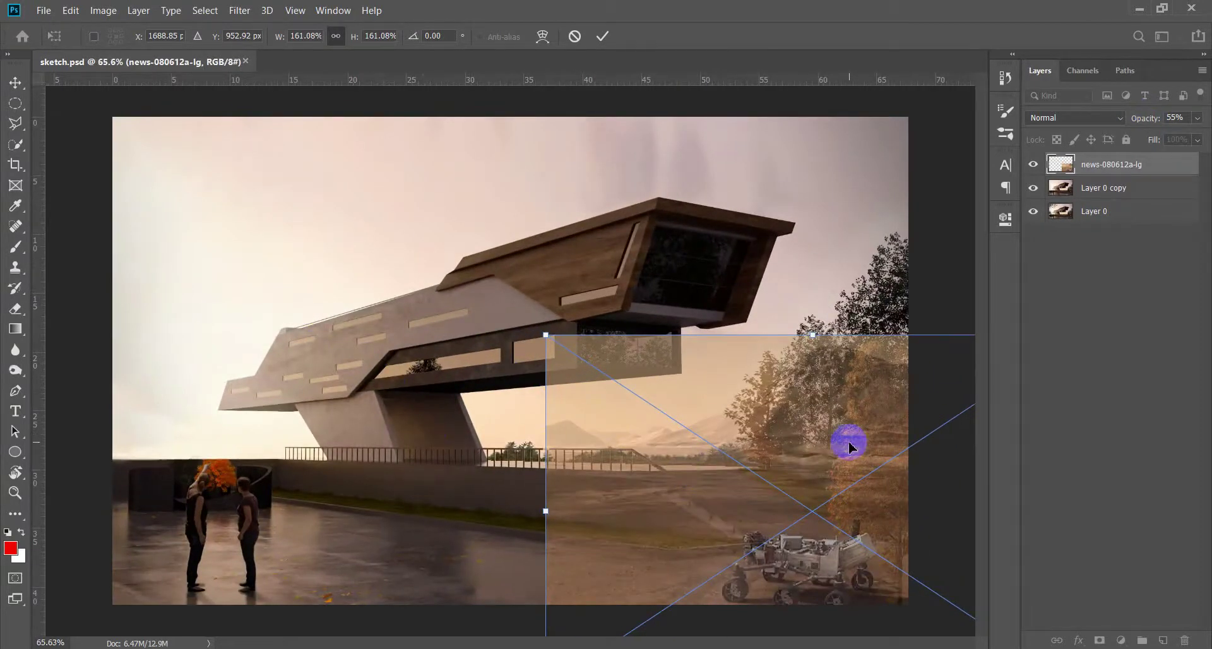
key(Return)
key(0)
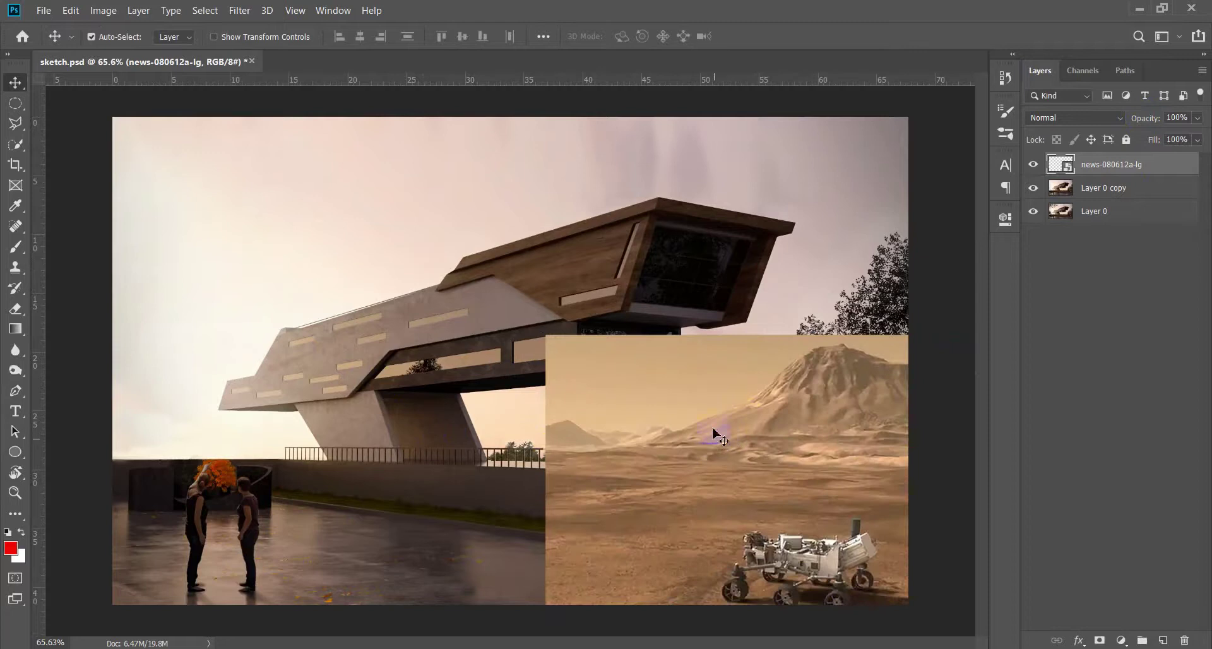
key(e)
key(ctrl+g)
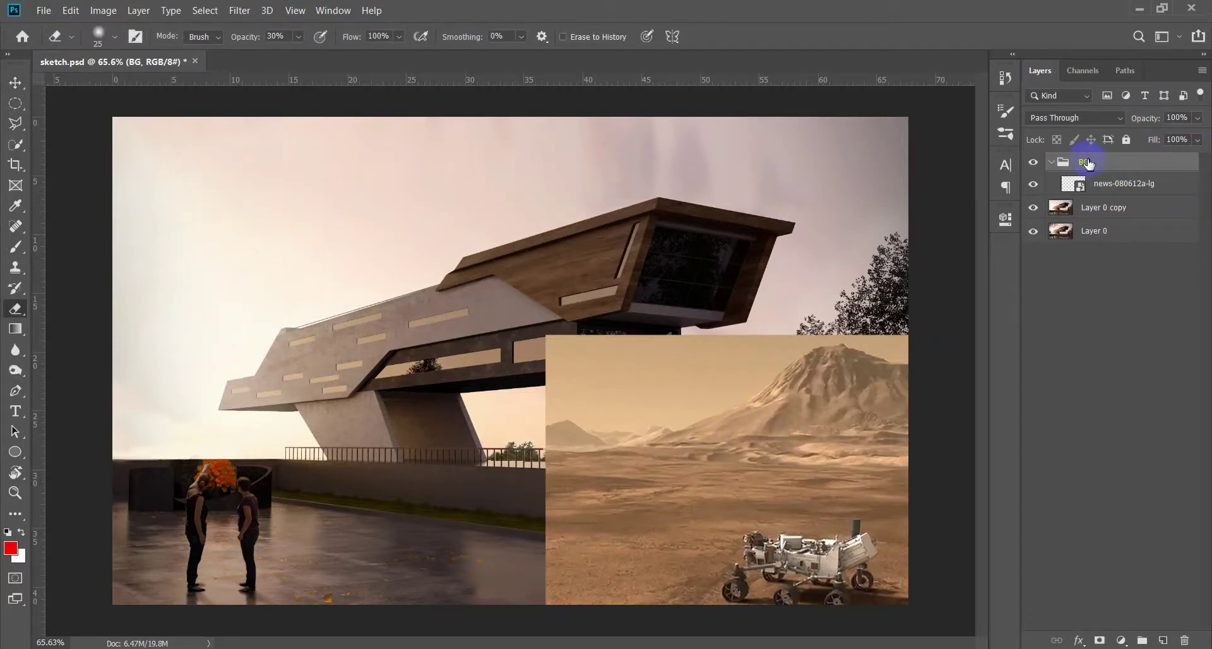
Target the news-080612a-lg layer and try selecting the Mars sky with the Magic Wand
click(1113, 188)
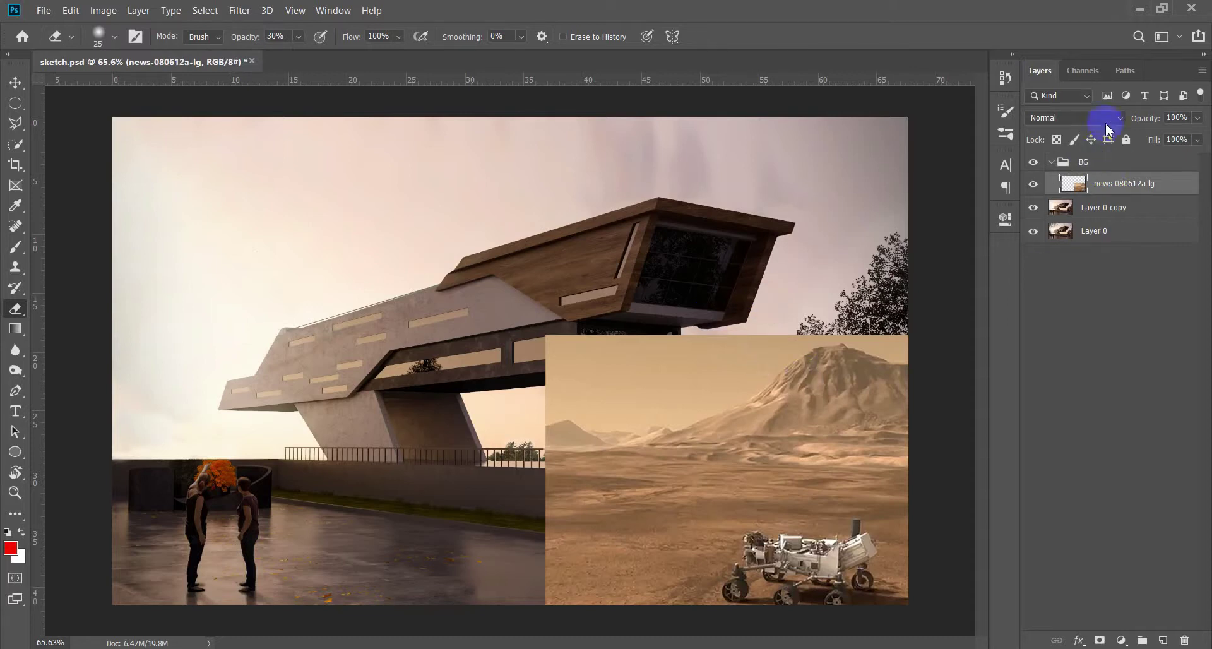
mouse_move(752, 351)
mouse_down()
mouse_move(770, 351)
mouse_move(750, 355)
mouse_up()
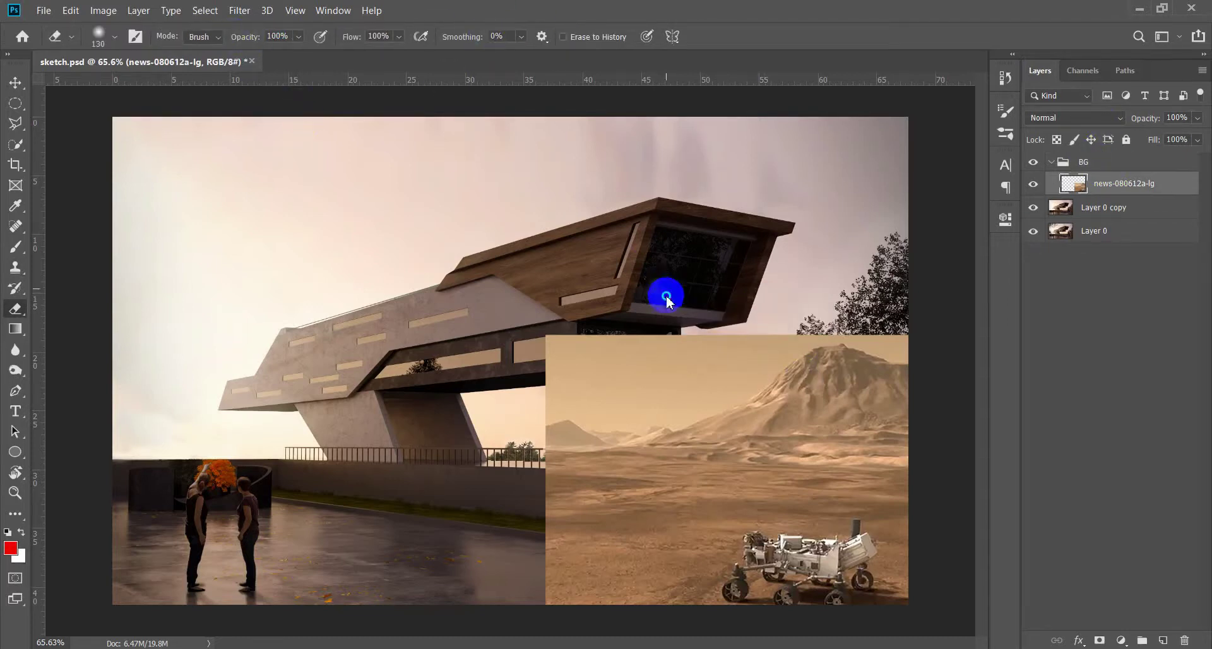
key(w)
scroll(667, 379, up, 3)
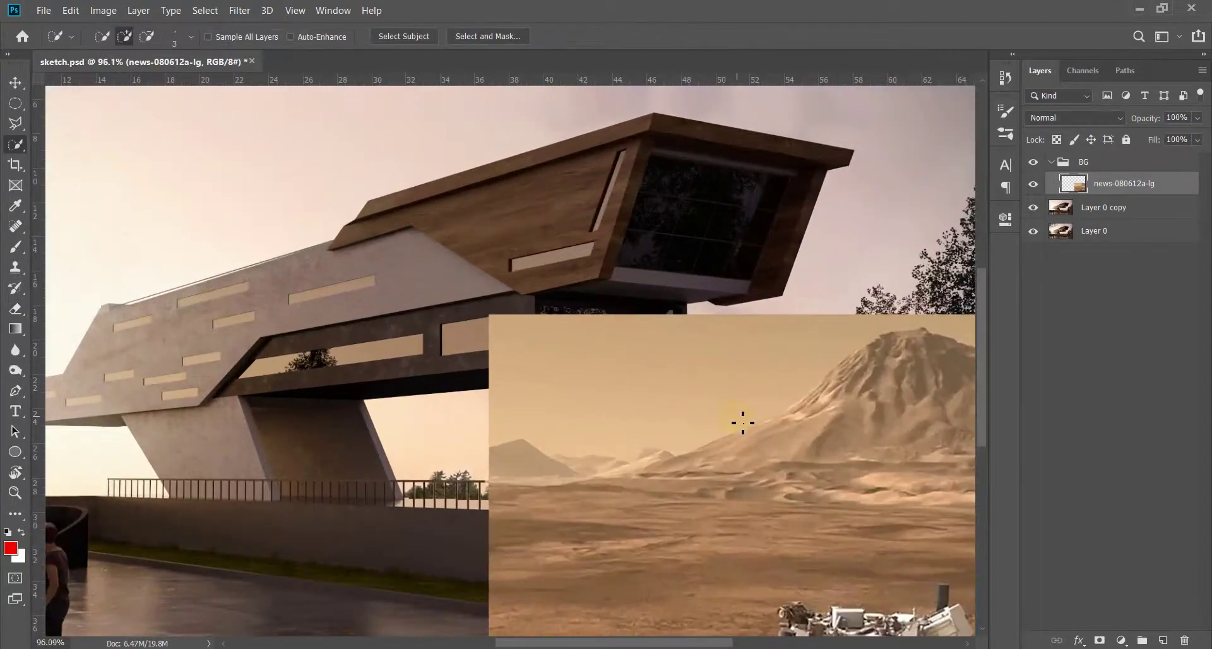
key(shift+w)
click(657, 381)
drag(704, 400, 517, 343)
Lower the wand tolerance and reselect the sky above the Mars mountain
key(ctrl+d)
click(405, 33)
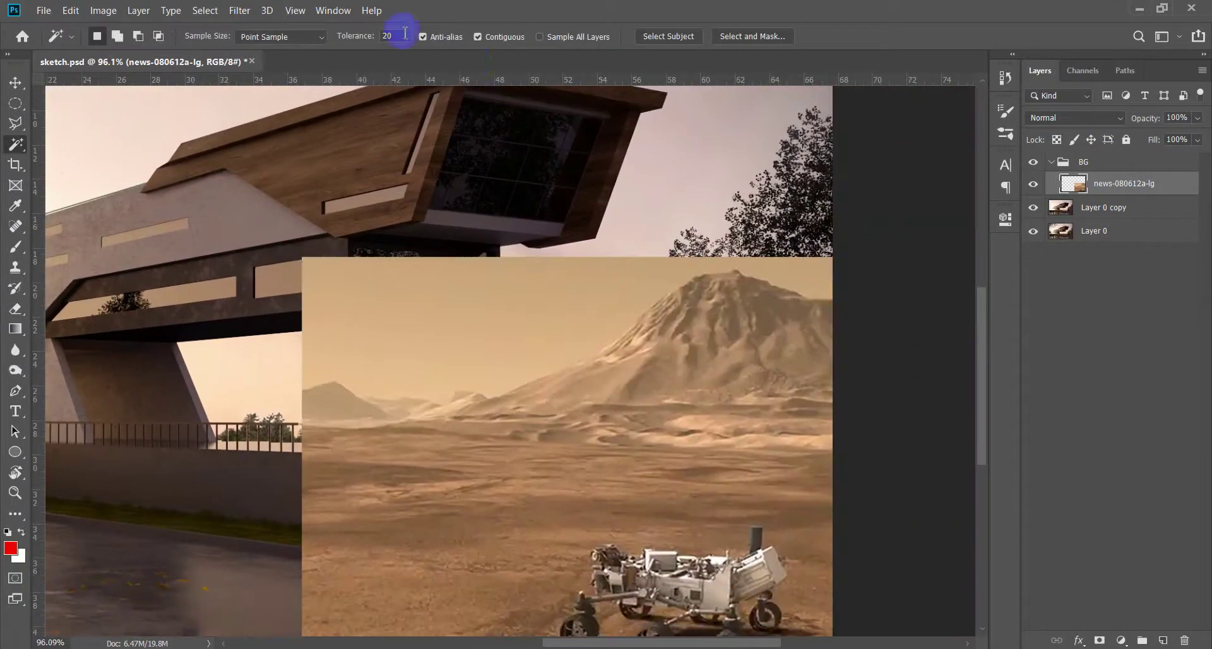
click(448, 281)
click(401, 34)
key(ctrl+d)
click(488, 278)
shift+click(482, 346)
scroll(569, 327, up, 2)
scroll(414, 441, up, 1)
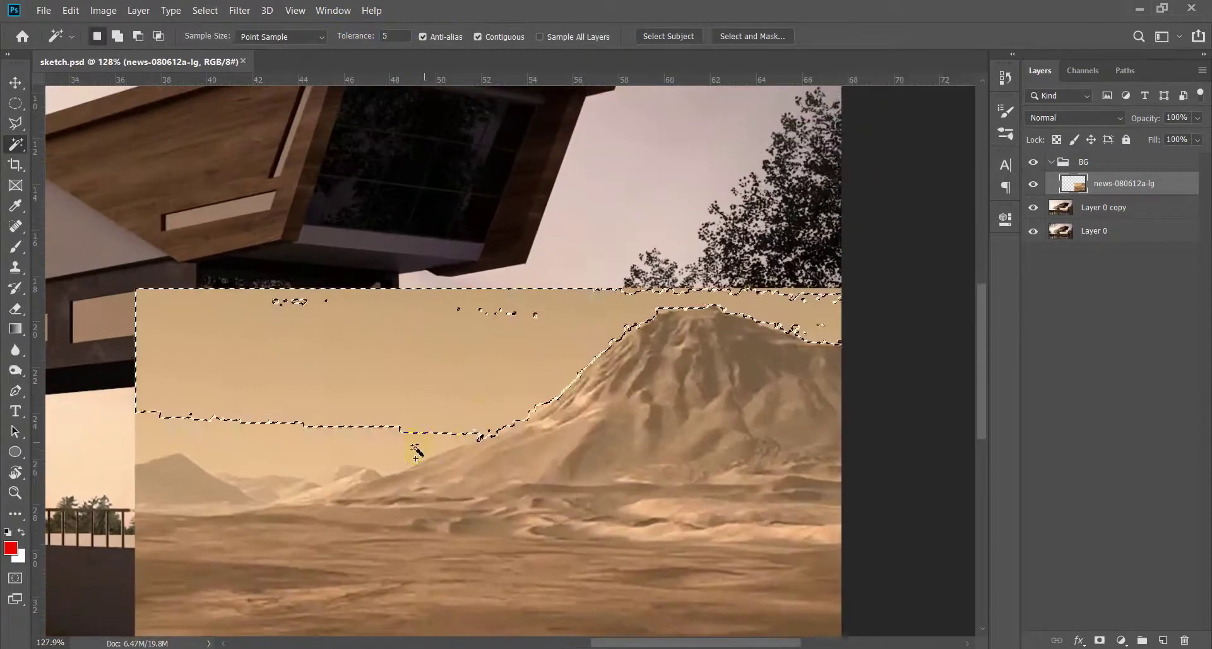
key(ctrl+d)
Paint a Quick Selection over the Mars sky, extending it along the right-hand hill
key(shift+w)
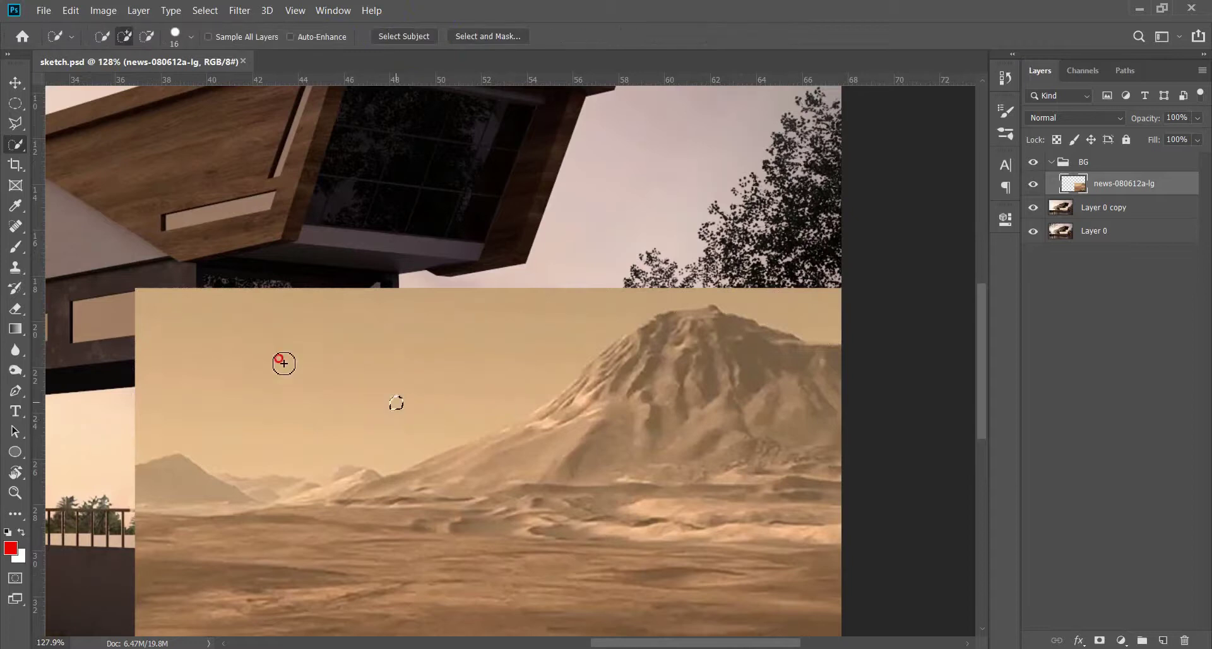
drag(278, 360, 235, 352)
scroll(625, 398, up, 3)
scroll(630, 397, up, 1)
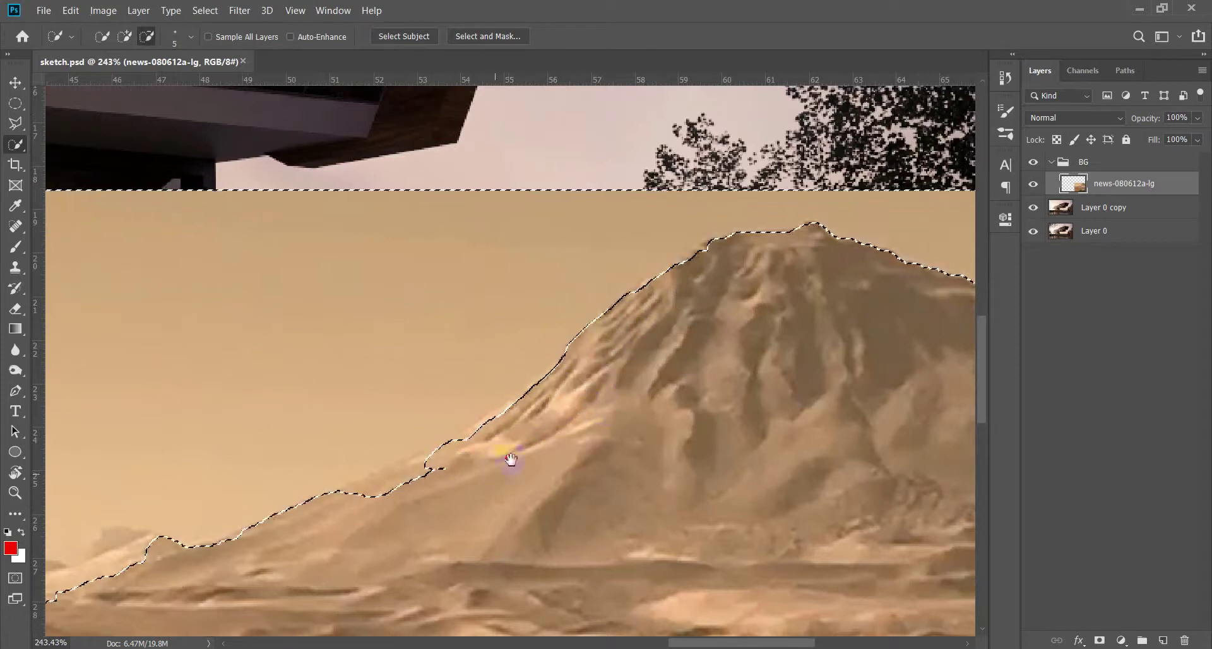
drag(474, 488, 761, 358)
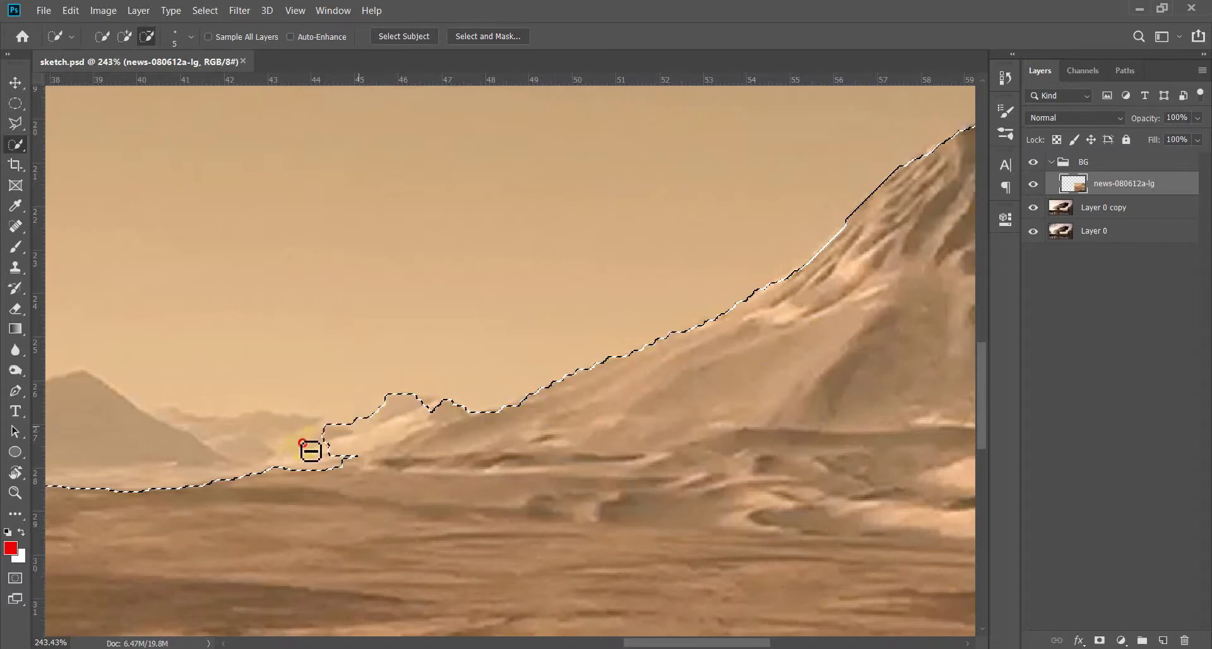
drag(251, 443, 646, 475)
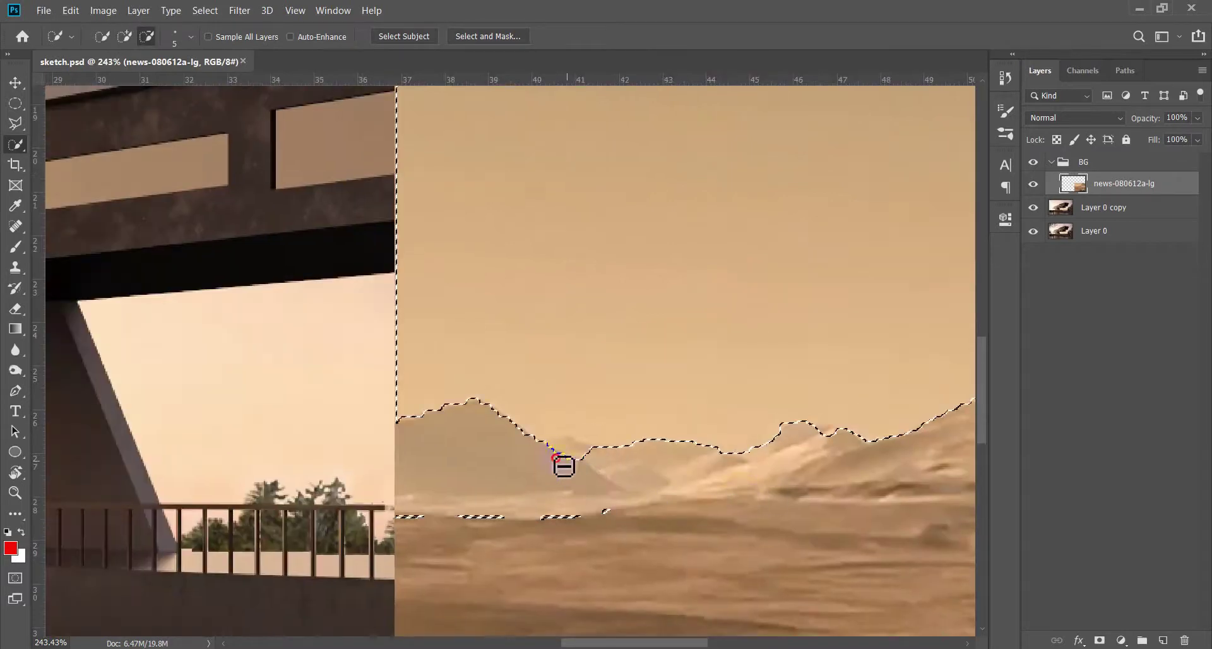
key(ctrl+0)
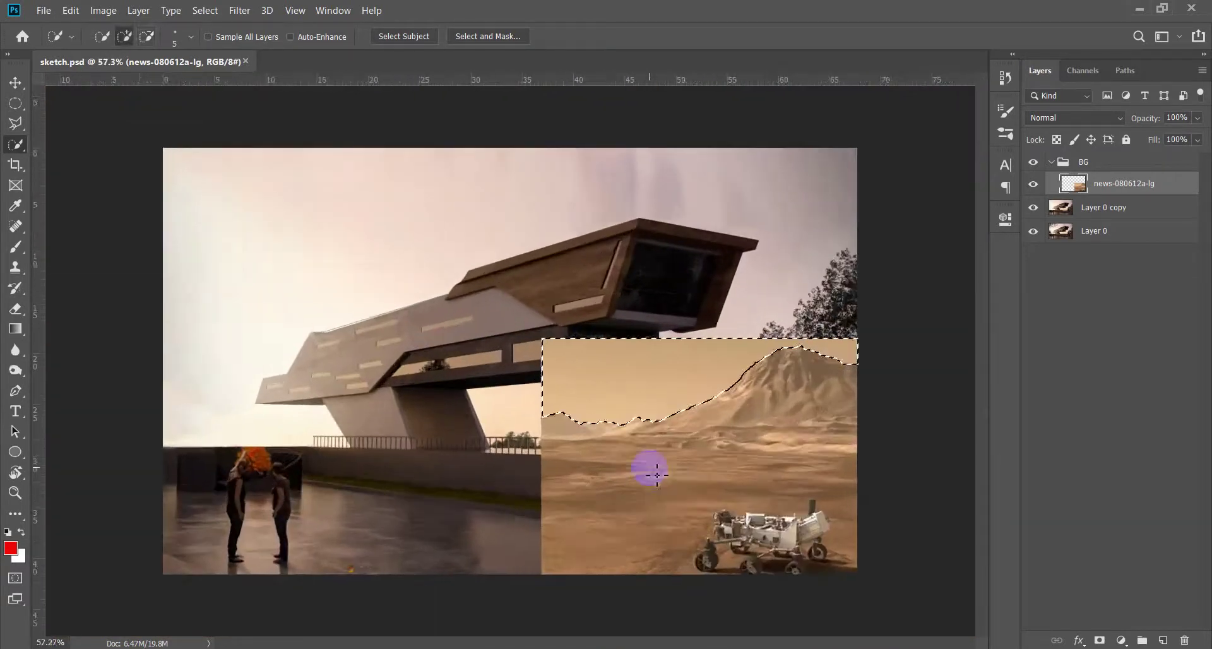
click(649, 470)
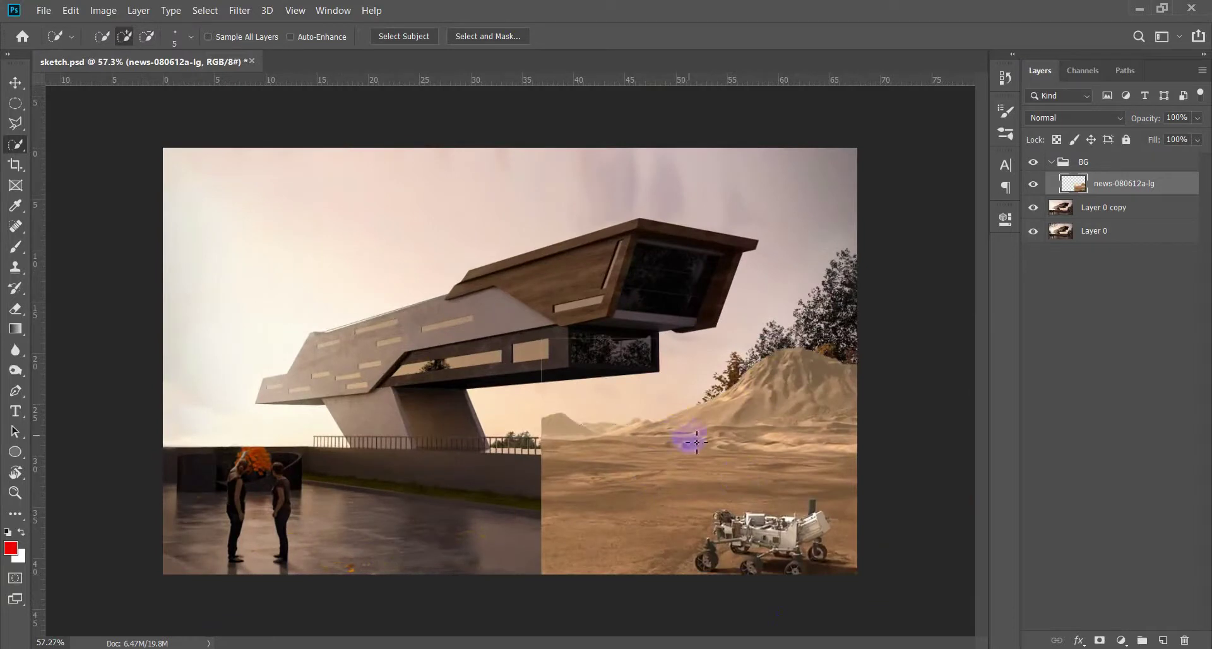
Erase the lower desert strip, including the rover, with an enlarged Eraser
key(e)
scroll(697, 442, up, 2)
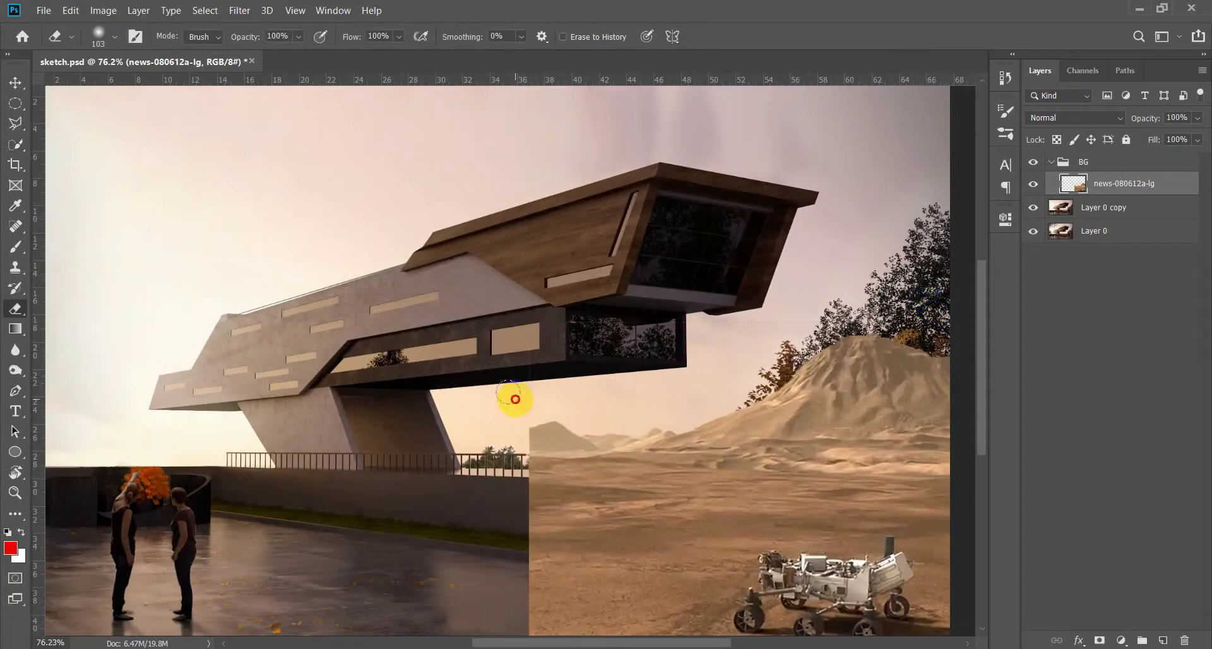
drag(495, 433, 302, 347)
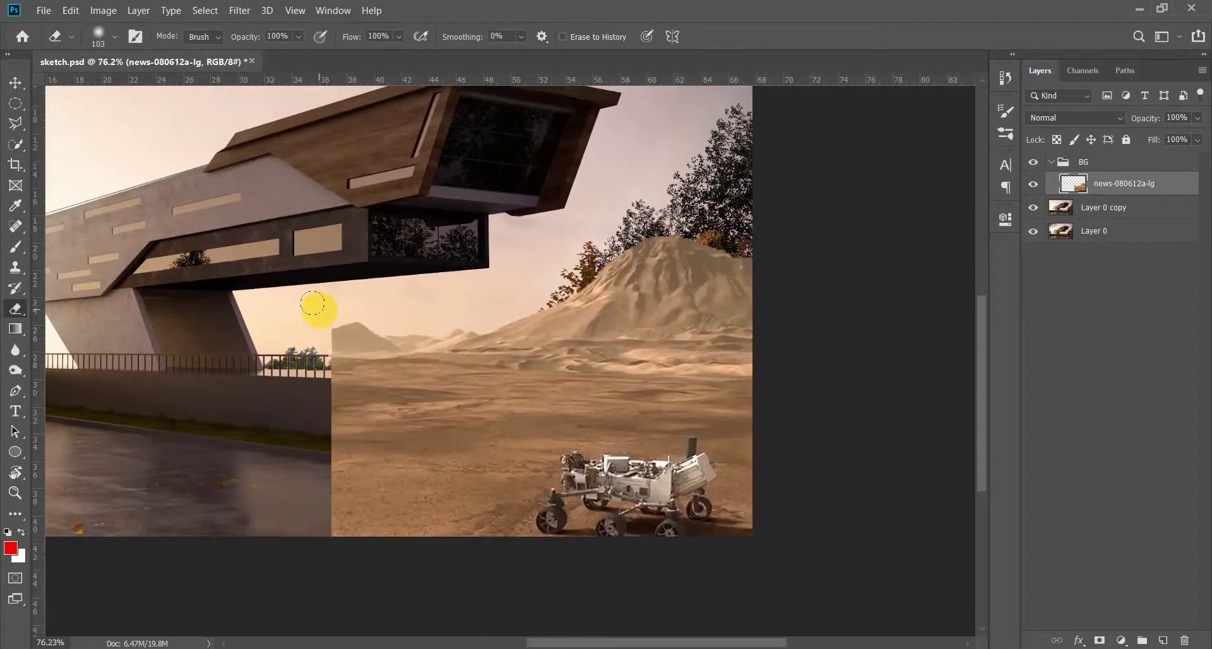
scroll(316, 532, down, 2)
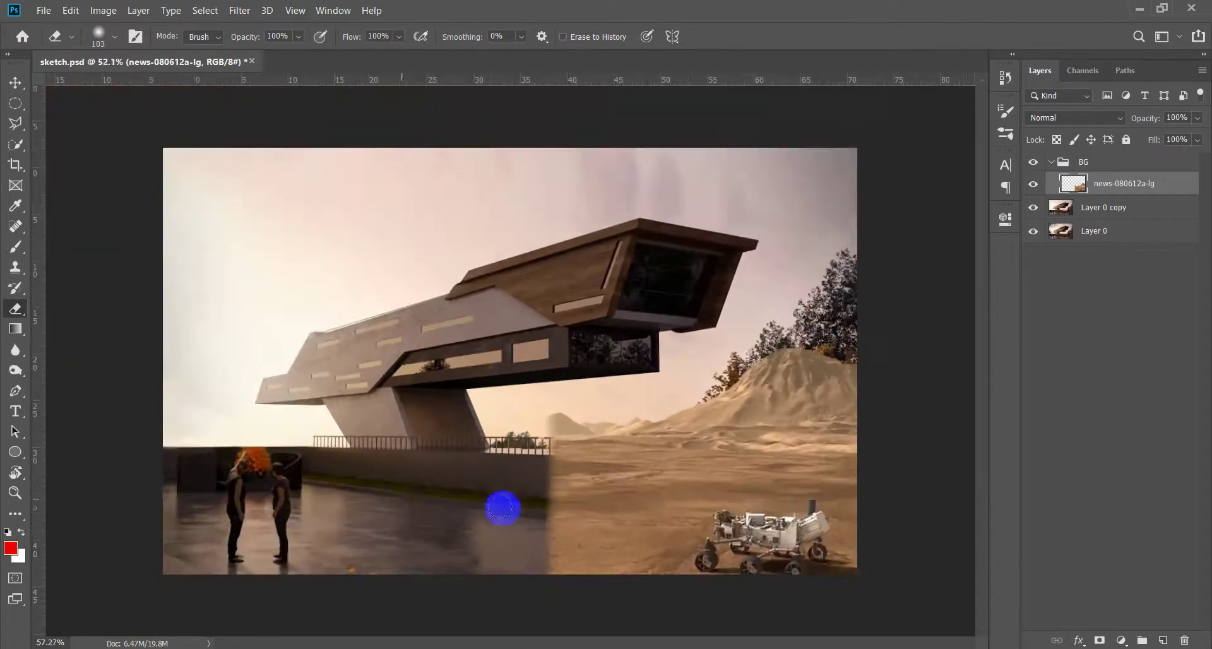
alt+right_click(503, 460)
mouse_move(556, 571)
mouse_down()
mouse_move(690, 562)
mouse_move(820, 598)
mouse_move(800, 564)
mouse_move(587, 560)
mouse_move(650, 533)
mouse_up()
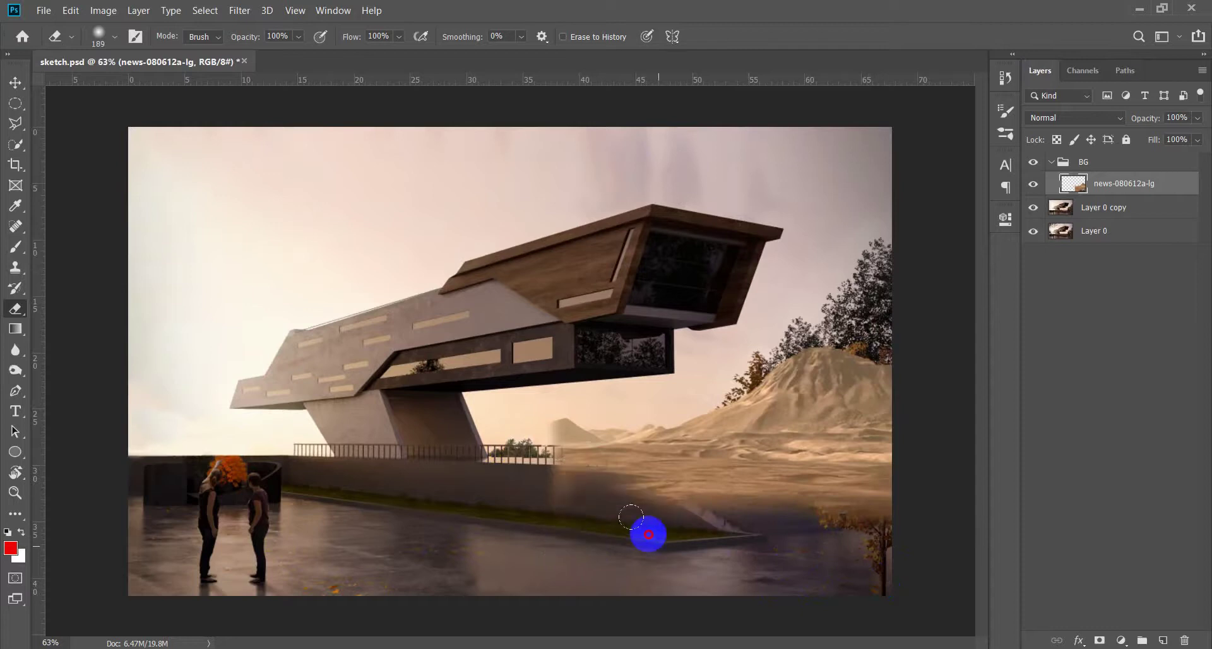
key(ctrl+z)
key(ctrl+z)
key(ctrl+z)
mouse_move(878, 561)
mouse_down()
mouse_move(546, 580)
mouse_move(861, 571)
mouse_move(768, 573)
mouse_move(785, 554)
mouse_move(762, 538)
mouse_move(688, 534)
mouse_up()
Drop the desert layer to 70% opacity and erase the desert covering the stairs
drag(1146, 119, 1128, 120)
scroll(657, 376, up, 3)
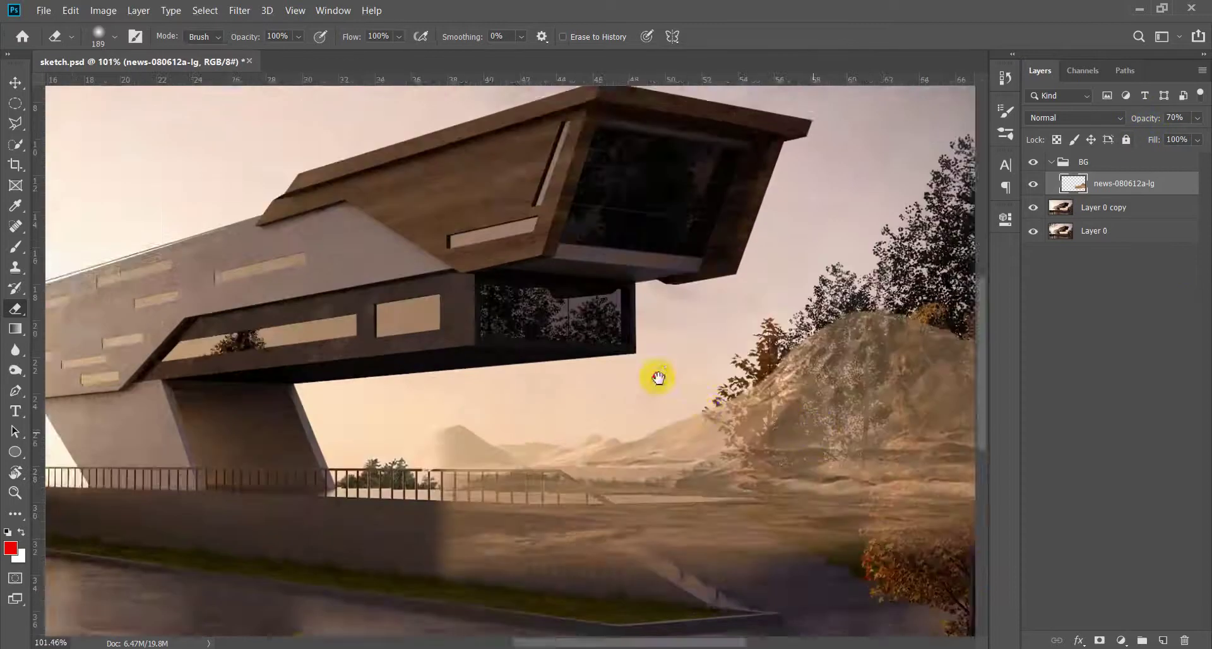
scroll(549, 411, right, 3)
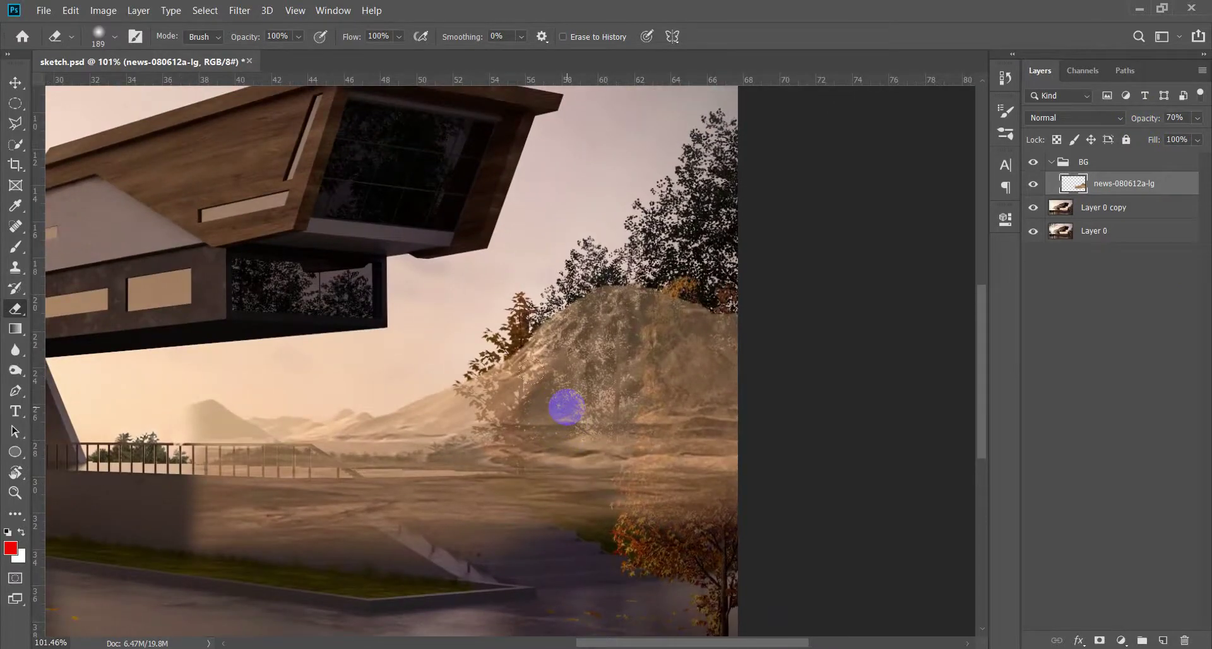
mouse_move(583, 413)
mouse_down()
mouse_move(725, 430)
mouse_move(709, 373)
mouse_up()
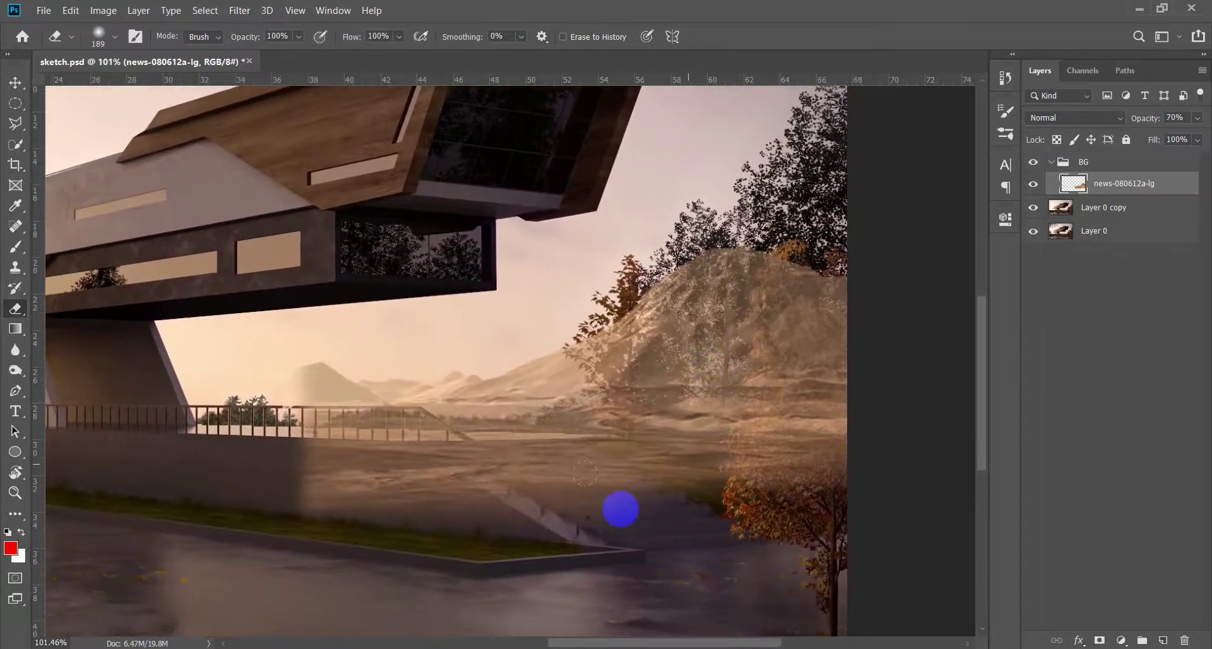
mouse_move(821, 499)
mouse_down()
mouse_move(306, 514)
mouse_move(317, 493)
mouse_move(474, 498)
mouse_move(338, 488)
mouse_up()
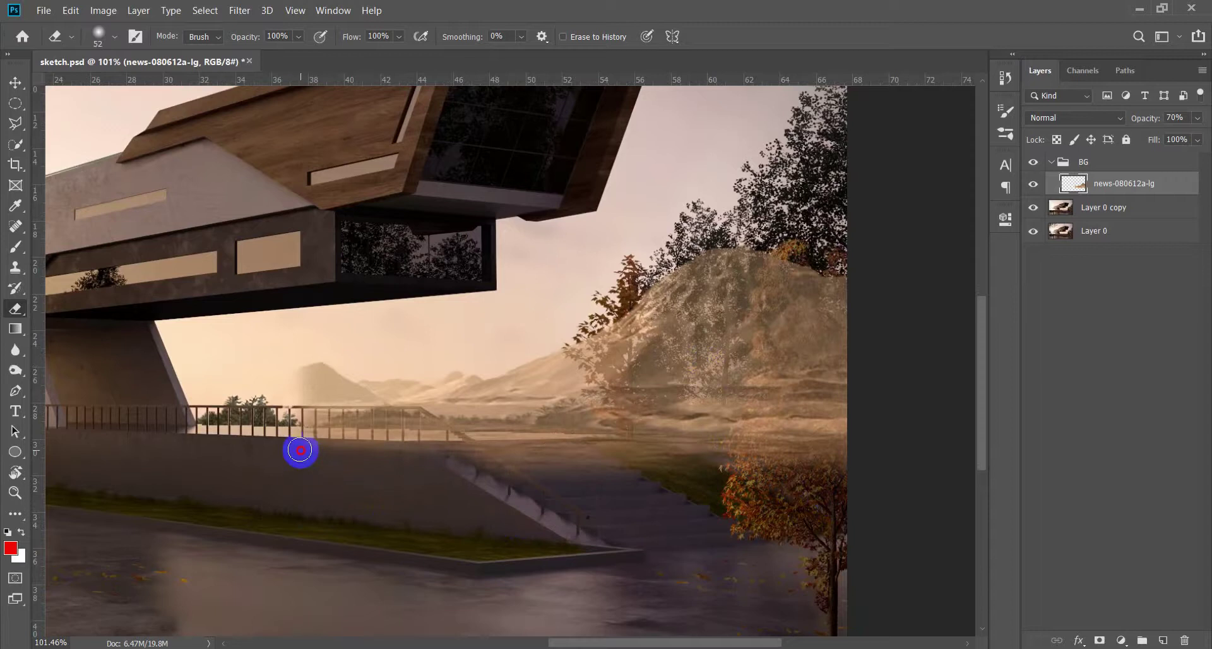
Toggle the desert layer to compare, then return it to 100% opacity
scroll(632, 454, right, 5)
scroll(402, 500, left, 4)
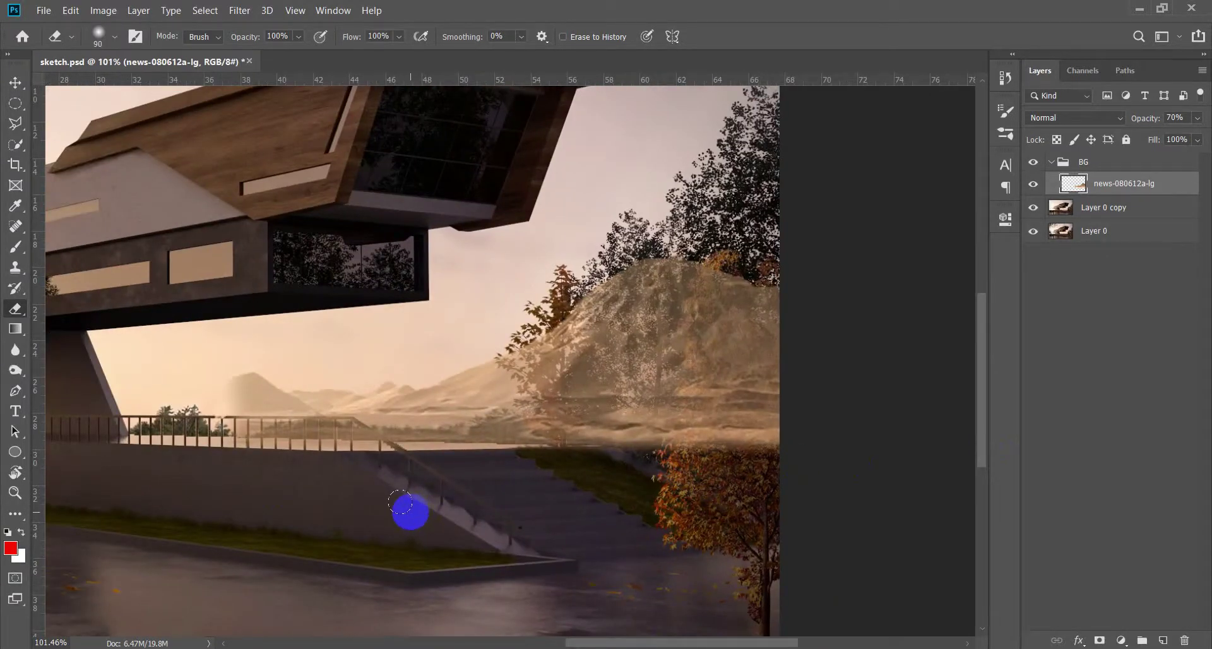
drag(401, 502, 513, 509)
click(1034, 184)
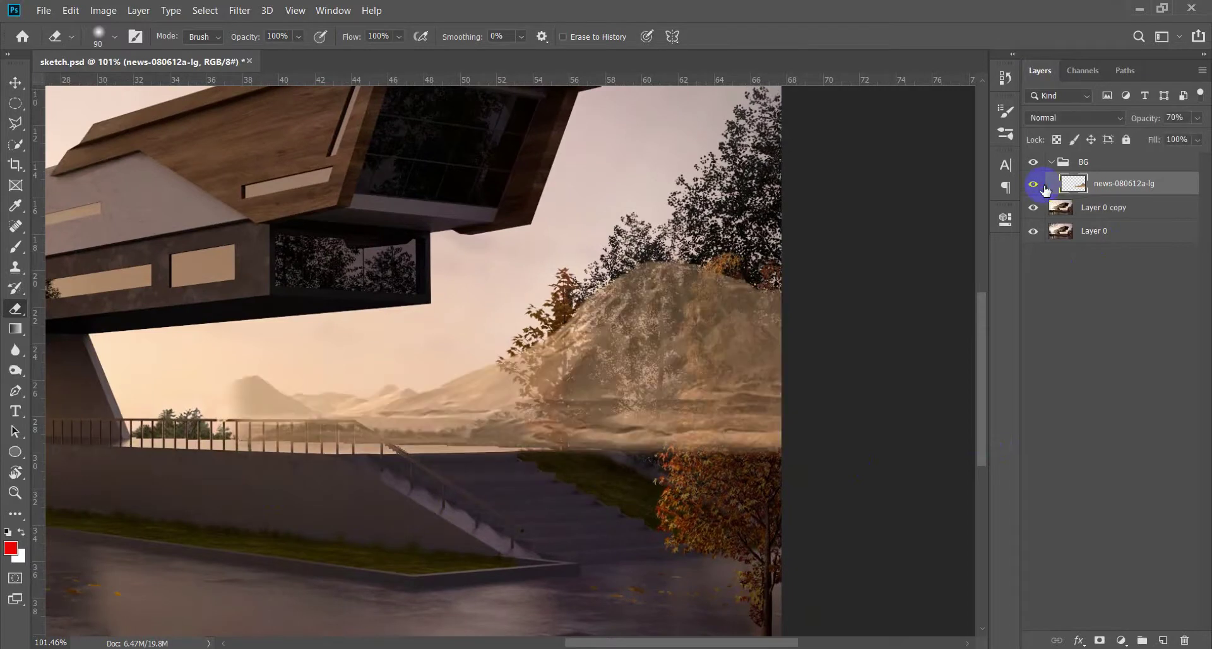
drag(1147, 118, 1207, 118)
scroll(530, 448, up, 2)
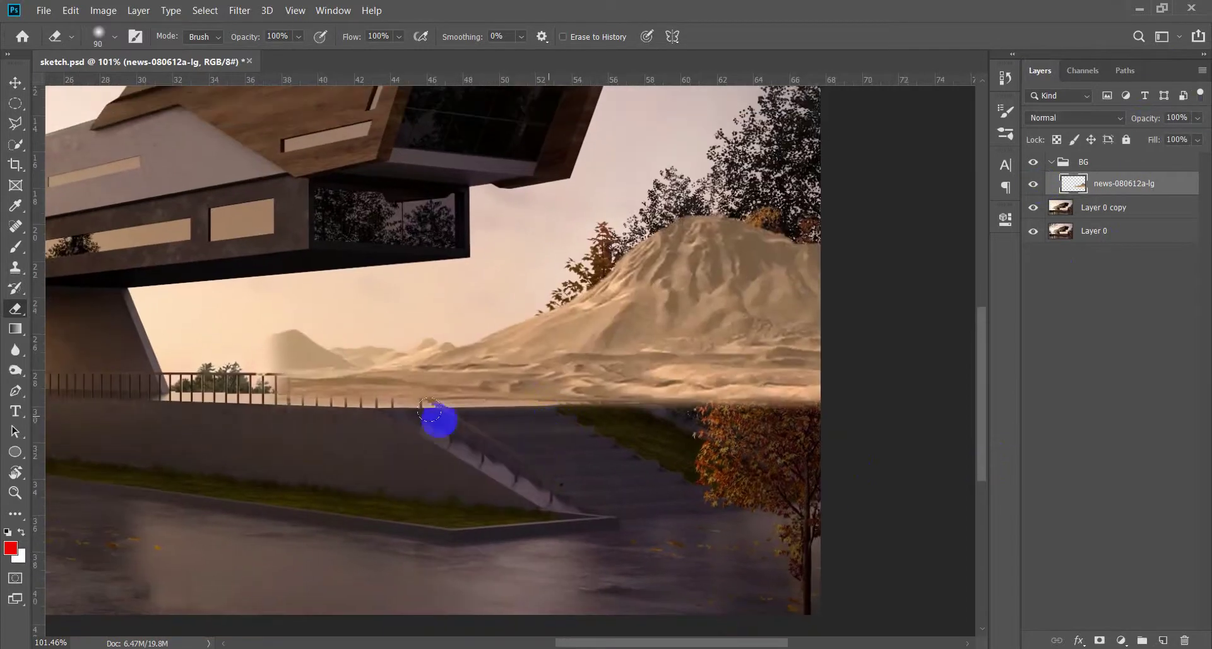
scroll(542, 419, up, 2)
Set the desert layer to 81% opacity and erase along the sloping stair railing with a 4 px eraser
key(w)
scroll(500, 419, up, 1)
scroll(507, 430, up, 2)
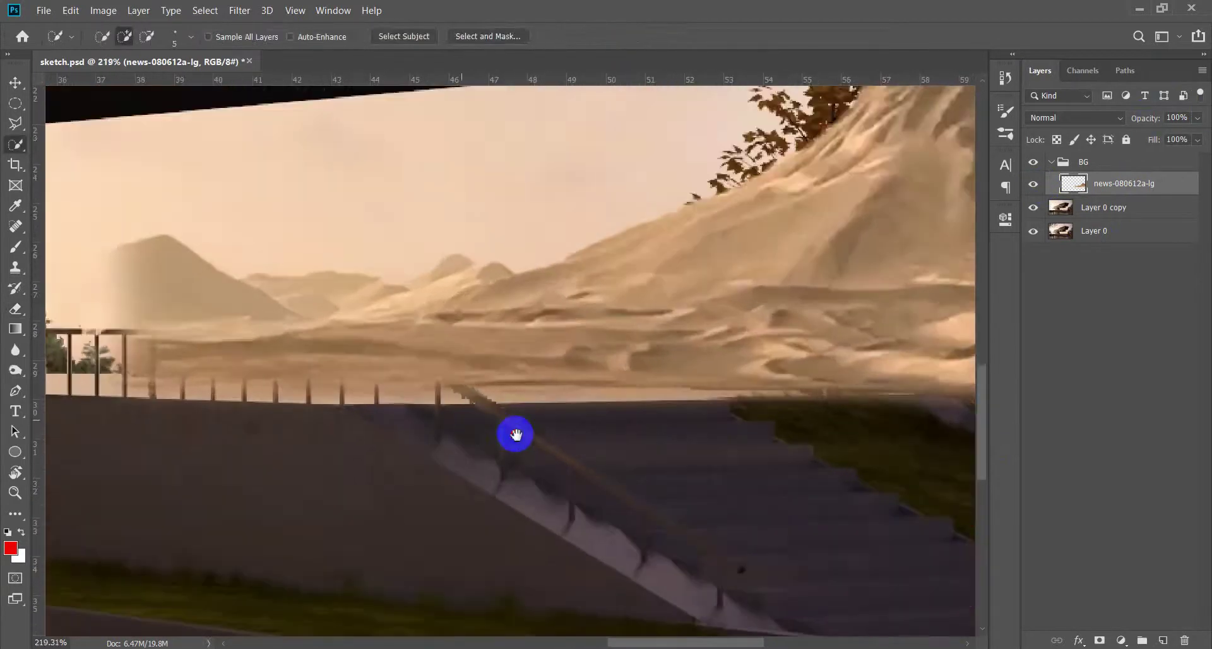
drag(1155, 118, 1147, 120)
key(e)
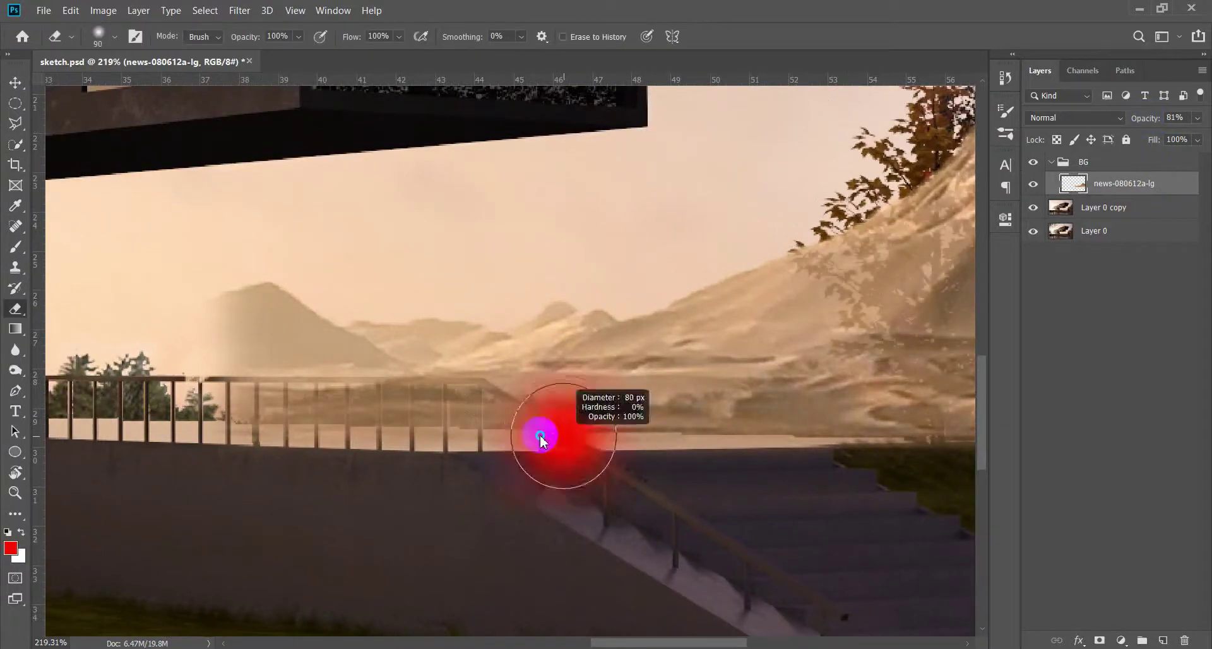
drag(542, 430, 541, 605)
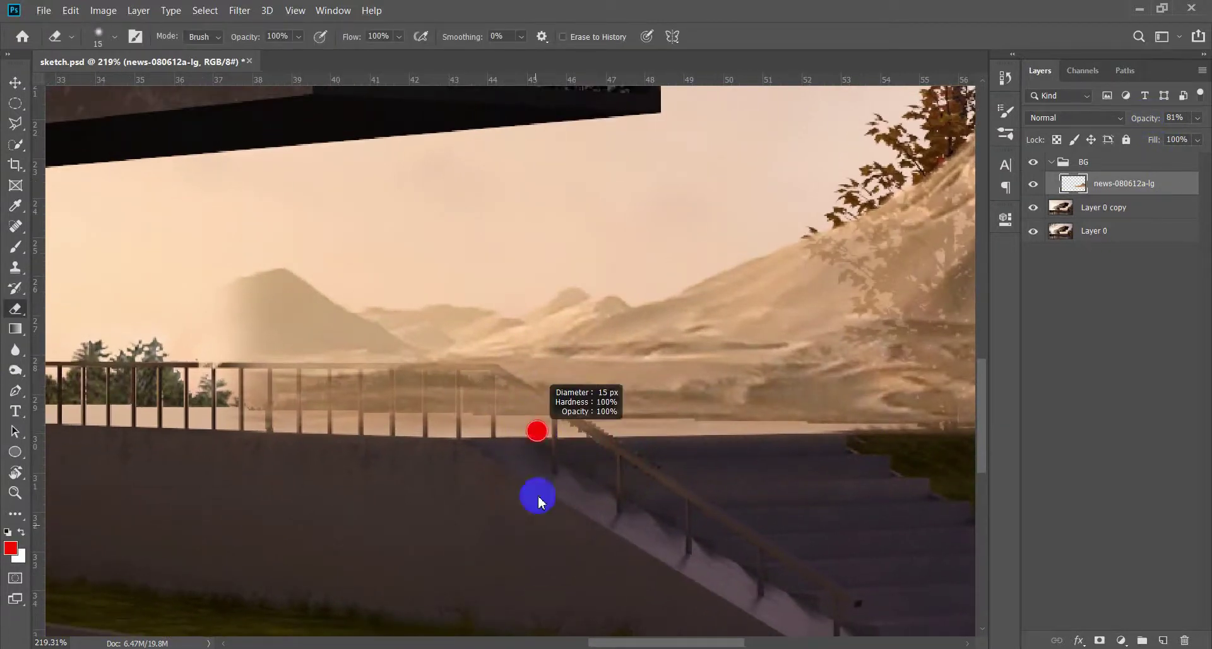
scroll(550, 429, up, 3)
drag(615, 512, 684, 612)
drag(541, 446, 594, 492)
drag(531, 431, 528, 433)
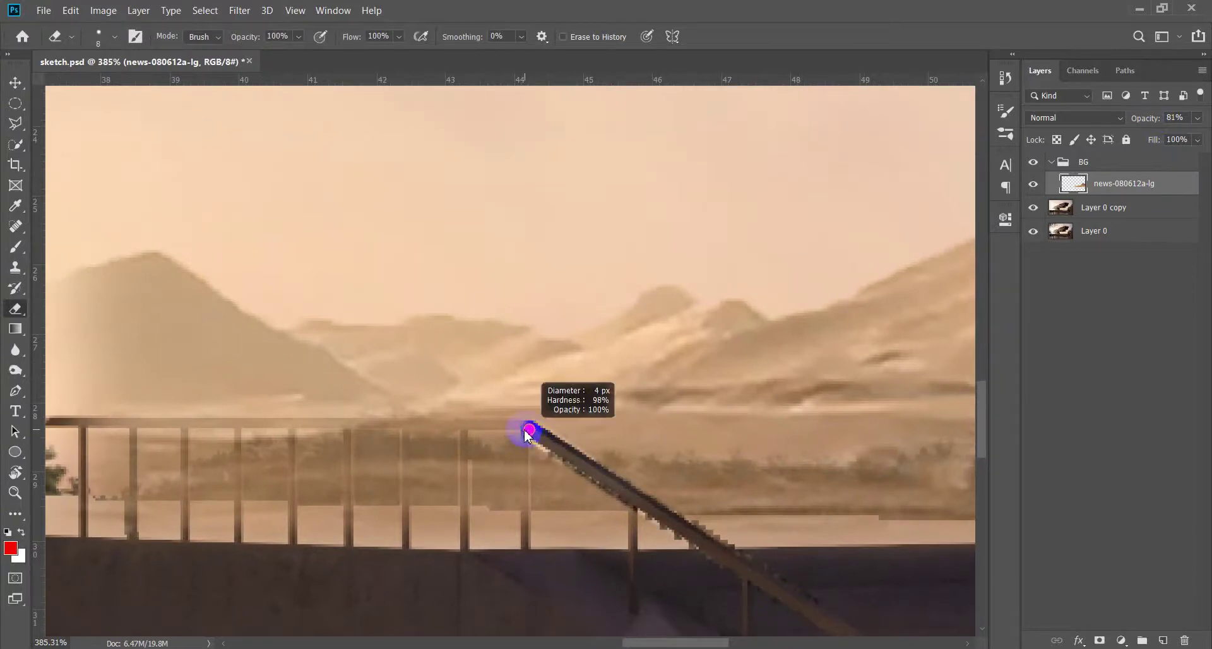
scroll(424, 447, left, 3)
Erase a straight line along the top rail and down each baluster
shift+click(243, 418)
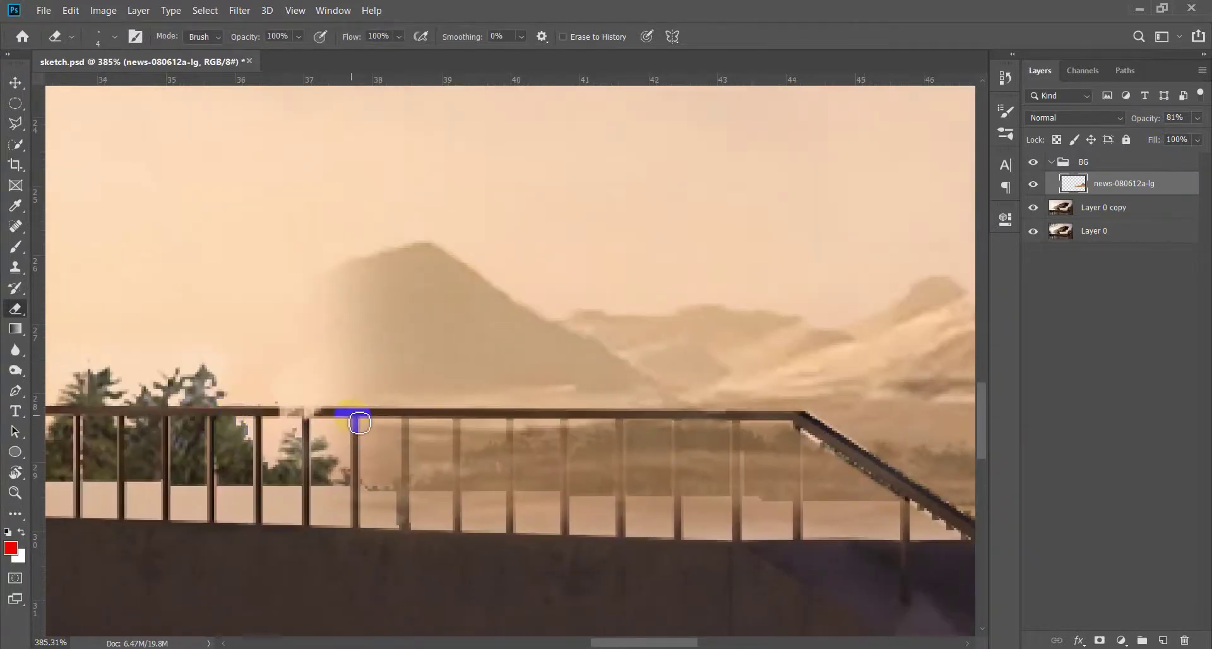
drag(407, 416, 405, 527)
drag(459, 418, 456, 531)
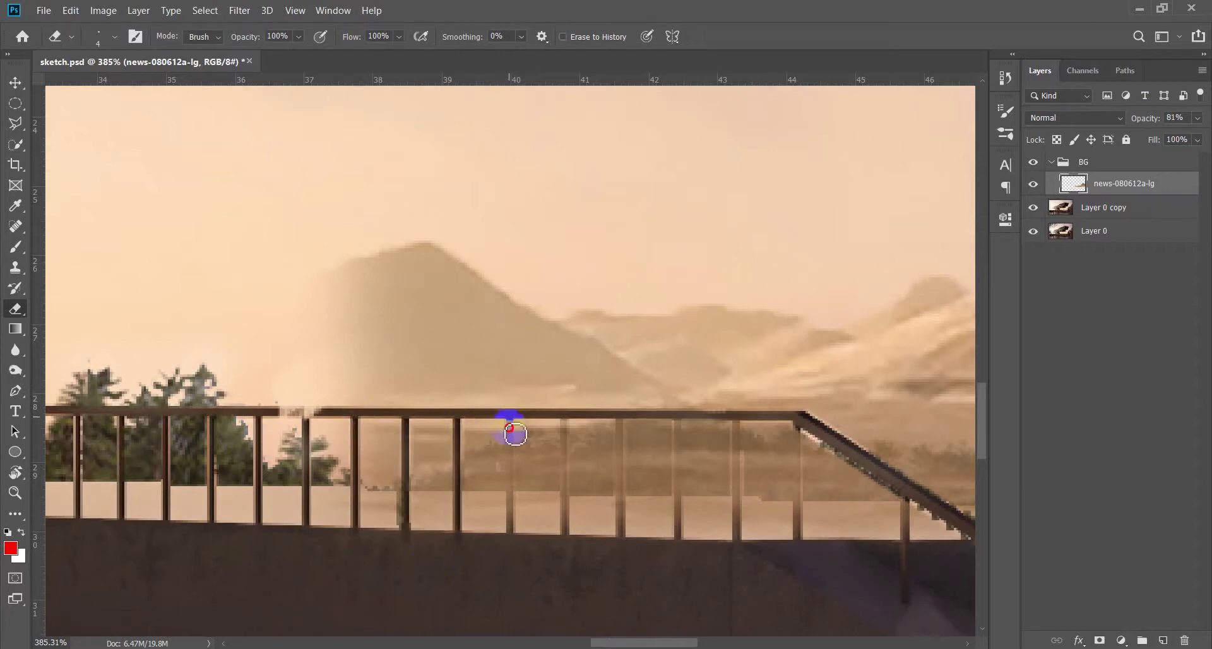
drag(508, 416, 509, 530)
drag(566, 417, 563, 533)
drag(625, 420, 621, 537)
drag(680, 420, 678, 538)
drag(739, 422, 737, 538)
drag(795, 423, 797, 538)
drag(738, 421, 737, 537)
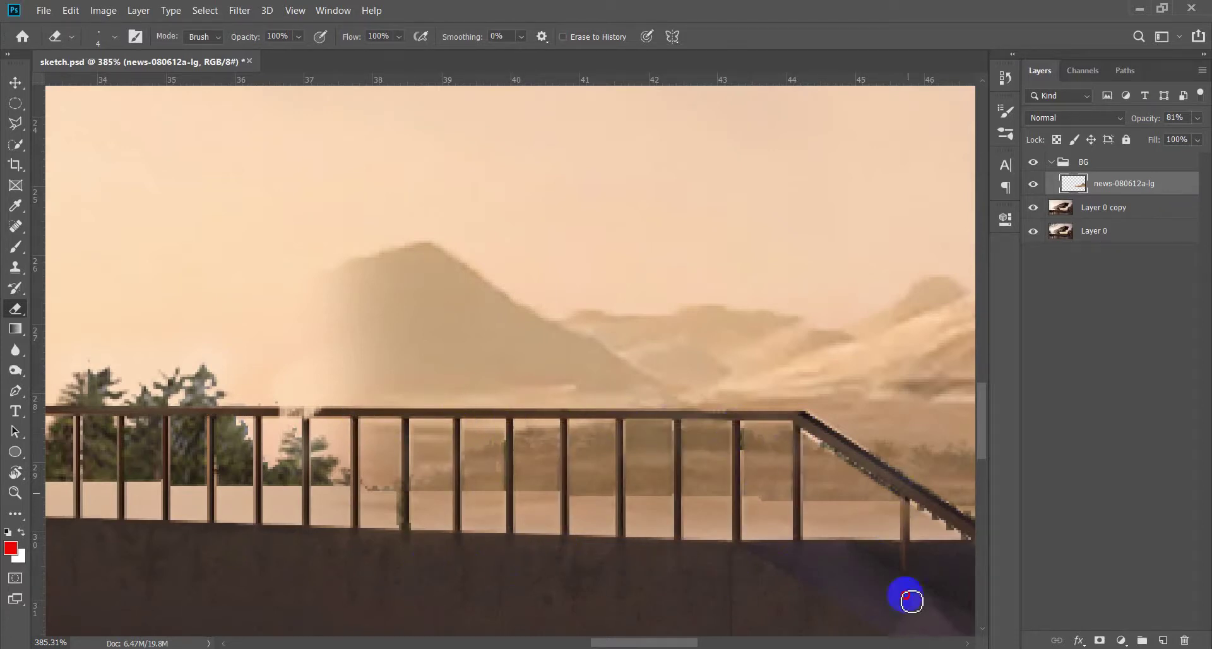
Slightly enlarge the eraser and clean up the leftover patch near the railing
scroll(568, 502, down, 5)
scroll(690, 495, down, 3)
scroll(789, 514, up, 2)
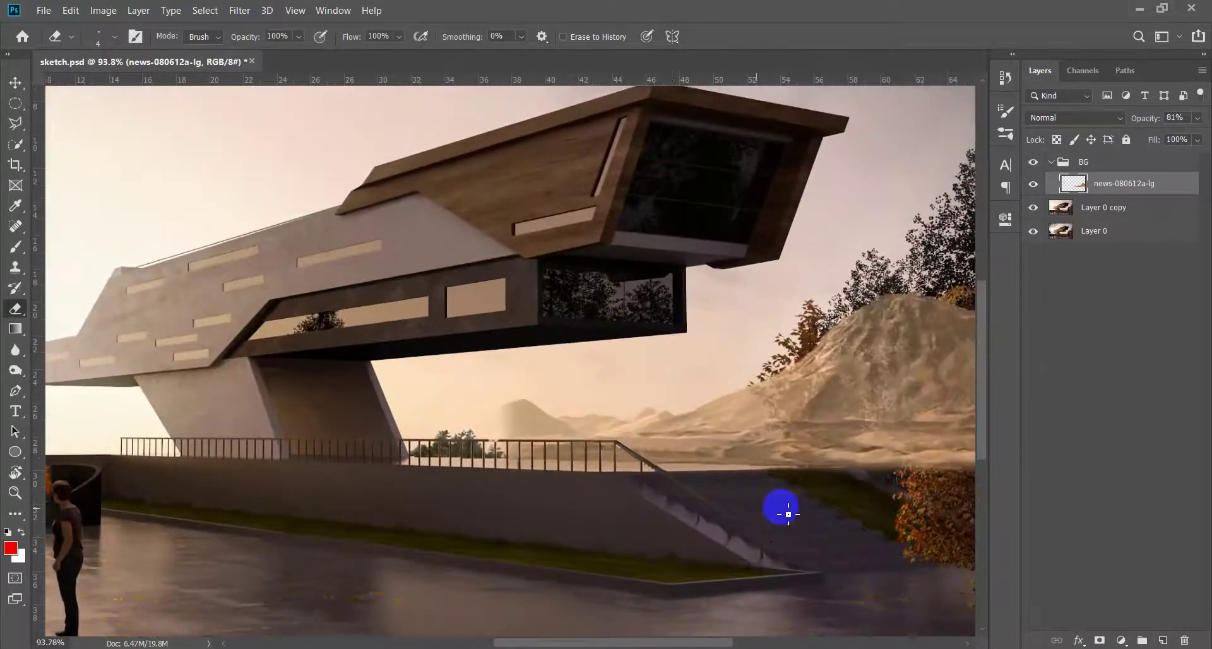
scroll(788, 514, up, 2)
scroll(828, 506, up, 2)
key(bracketright)
key(bracketright)
key(bracketright)
mouse_move(152, 475)
mouse_down()
mouse_move(769, 491)
mouse_move(489, 493)
mouse_up()
mouse_move(231, 480)
mouse_down()
mouse_move(584, 514)
mouse_move(124, 448)
mouse_move(231, 472)
mouse_up()
scroll(389, 422, down, 8)
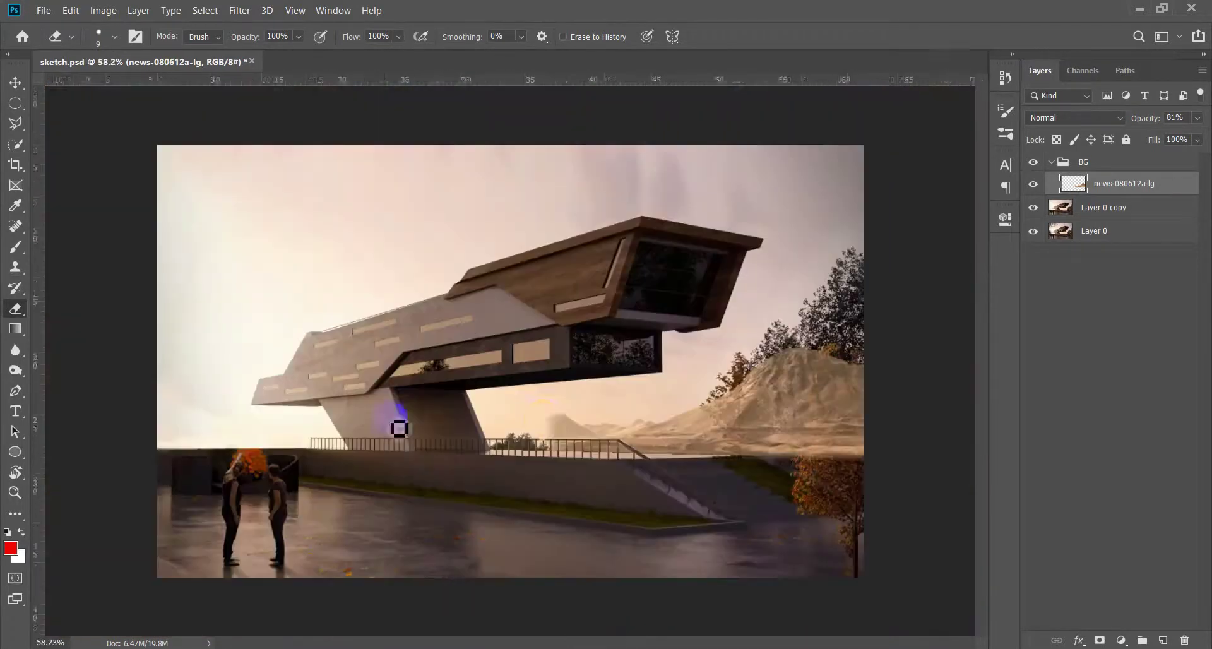
key(v)
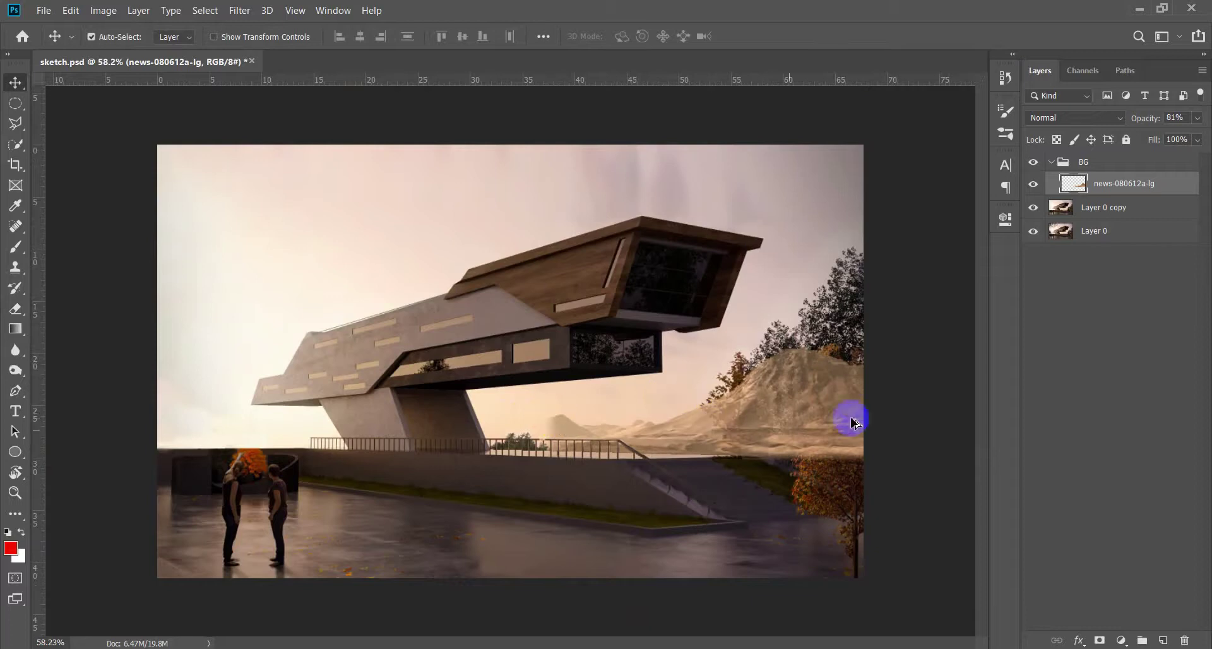
Return the desert layer to 100% opacity and select Layer 0 copy
key(0)
scroll(717, 406, up, 3)
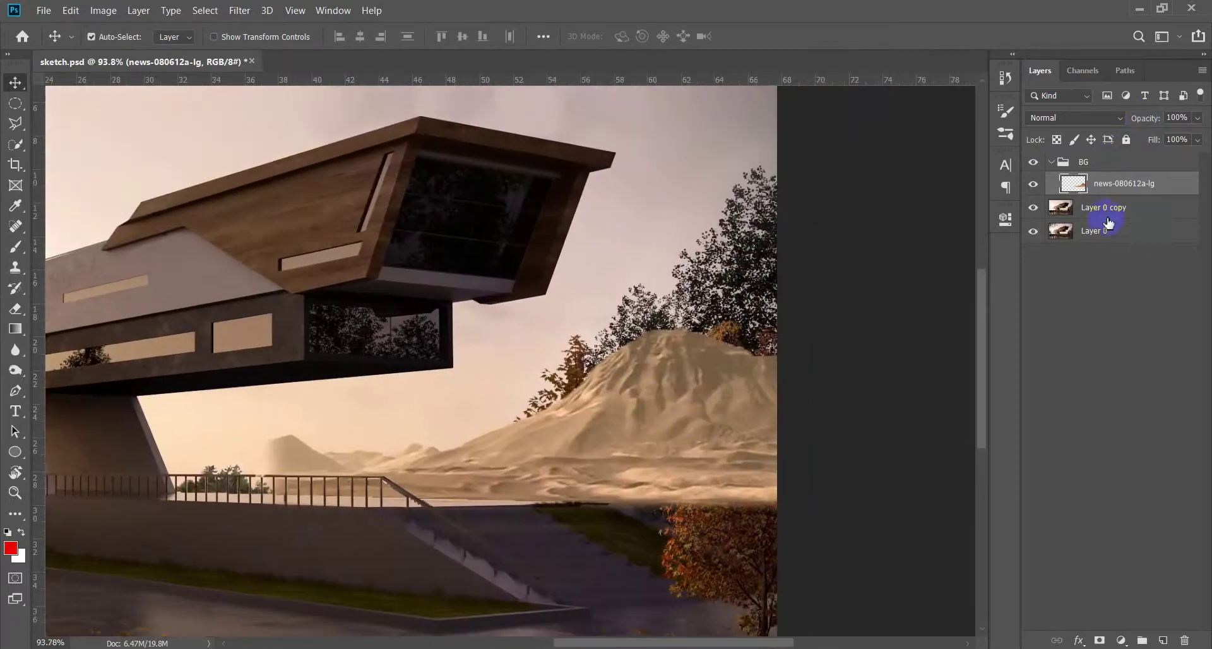
click(1108, 218)
key(s)
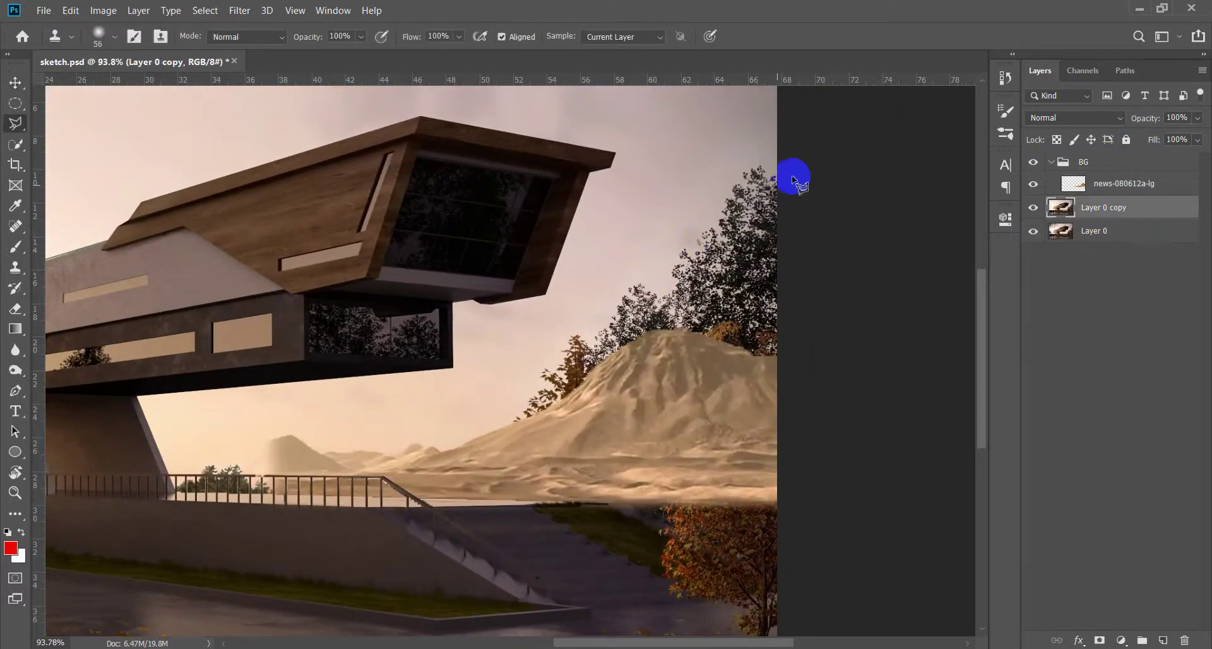
Lasso the tall treetops at the right edge, content-aware fill them, and deselect
key(l)
click(782, 143)
click(678, 234)
click(663, 284)
double_click(847, 303)
right_click(774, 372)
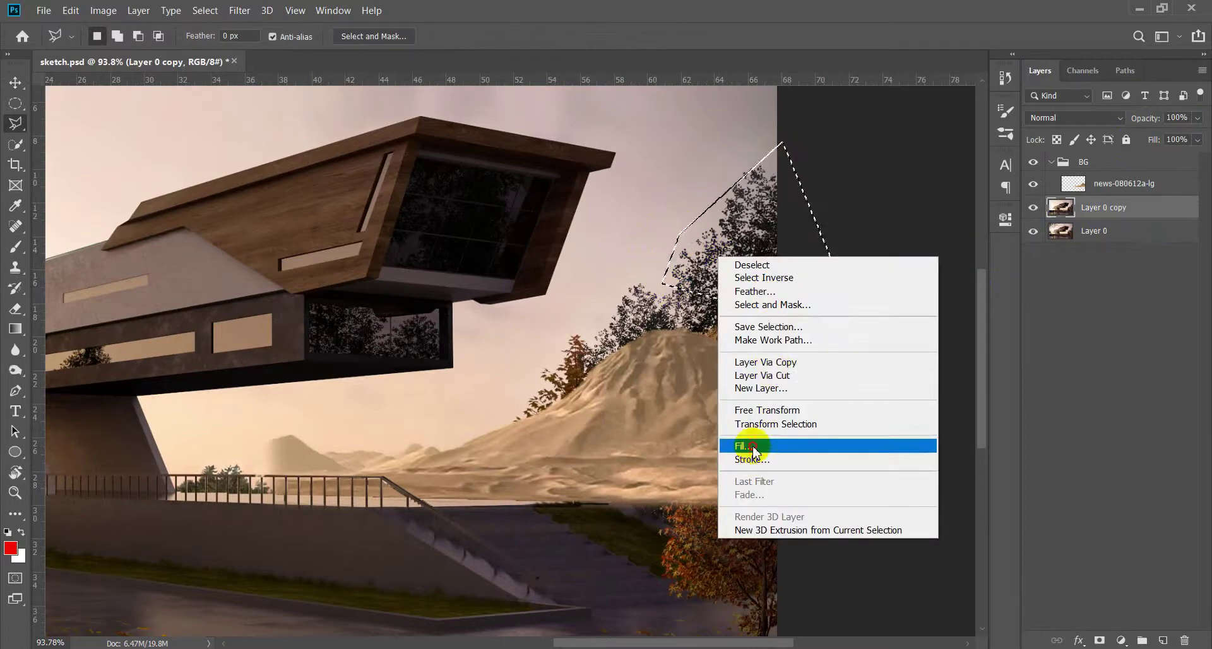
click(745, 446)
click(696, 128)
key(ctrl+d)
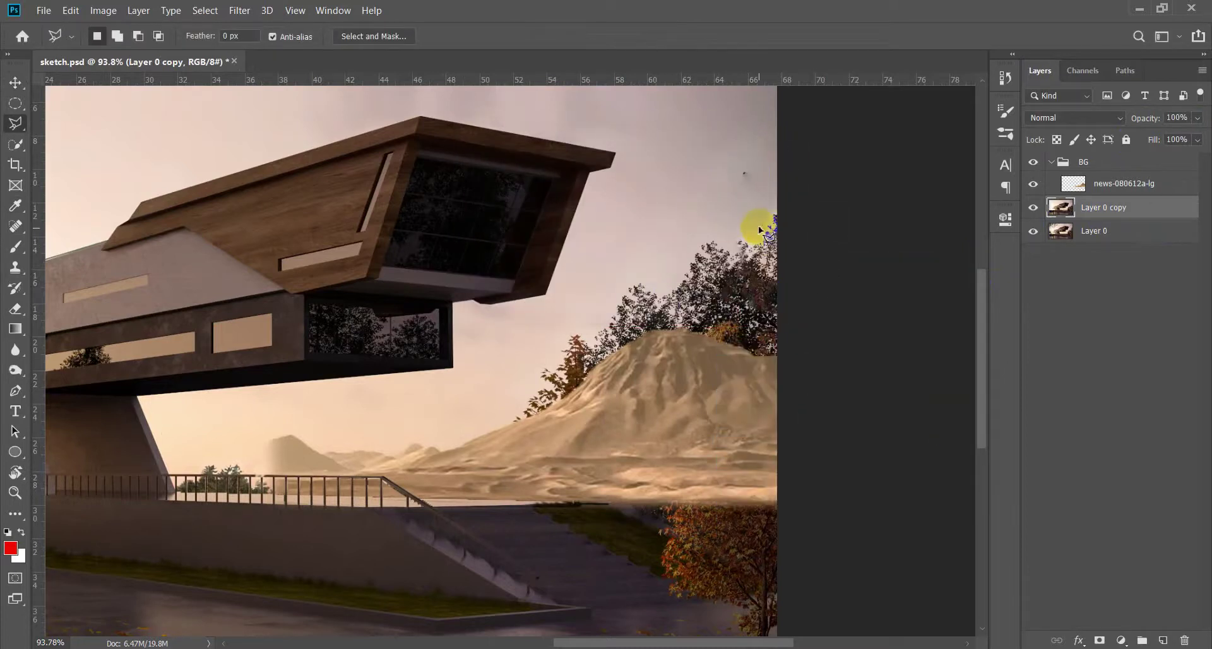
key(s)
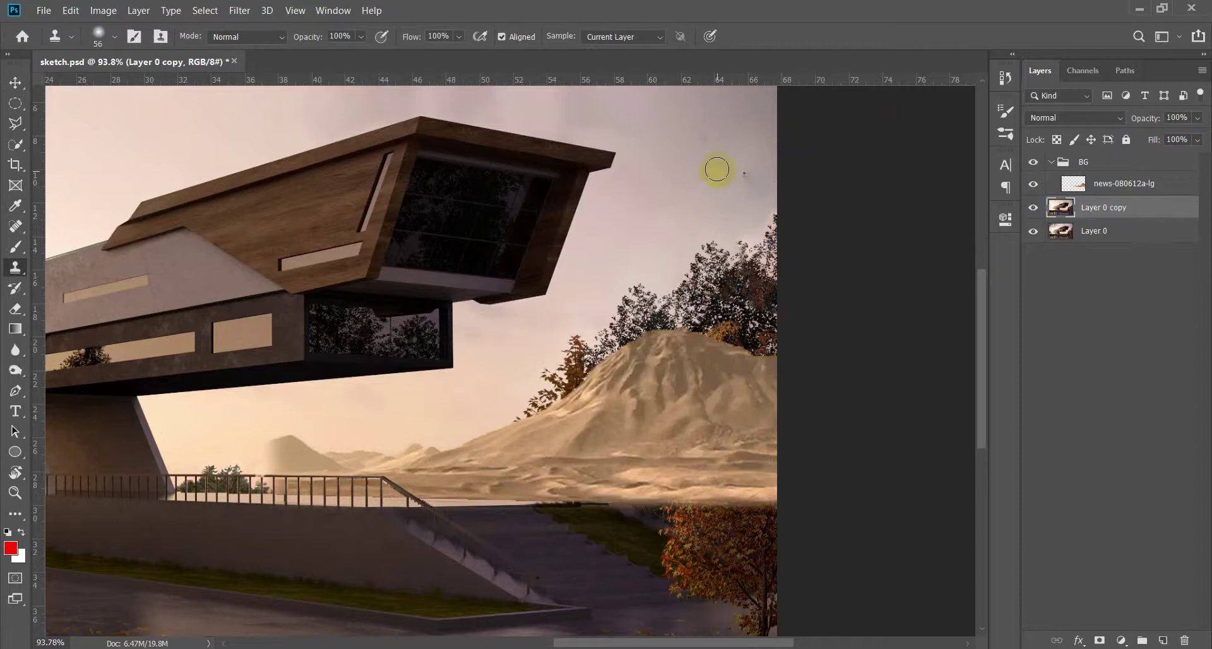
Clone sky over the right-side treetops and the patch above the peak with a 65 px brush
key(bracketright)
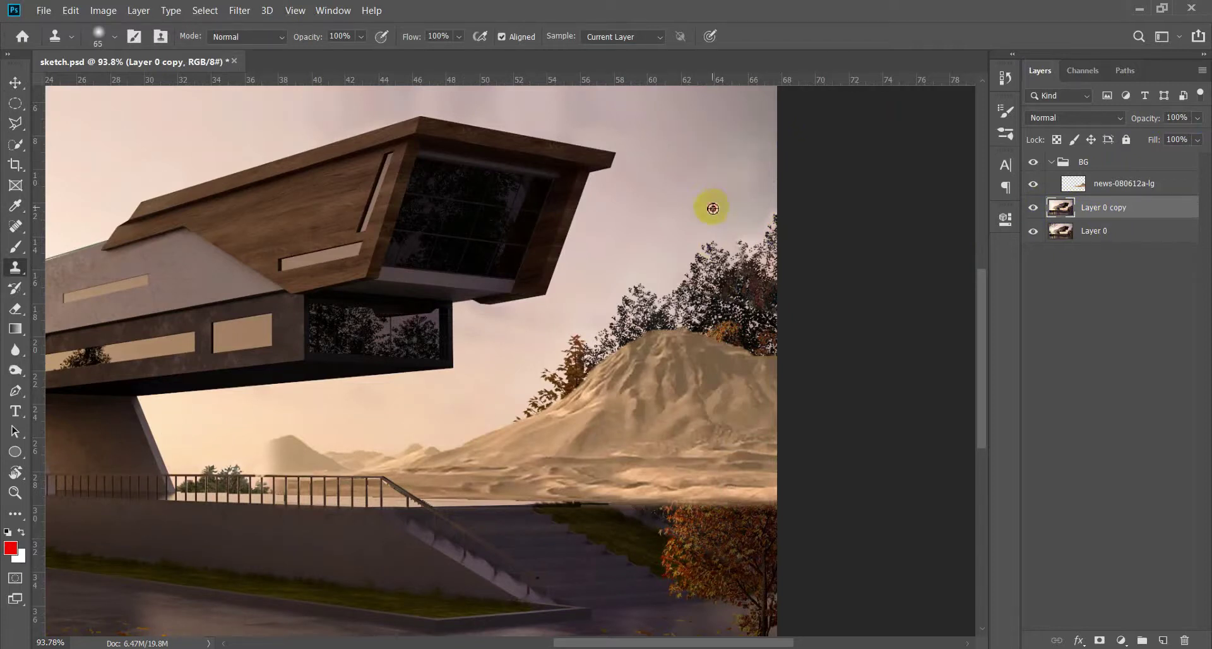
mouse_move(744, 243)
mouse_down()
mouse_move(677, 271)
mouse_move(557, 355)
mouse_move(766, 252)
mouse_move(722, 296)
mouse_move(774, 254)
mouse_move(657, 324)
mouse_move(730, 273)
mouse_up()
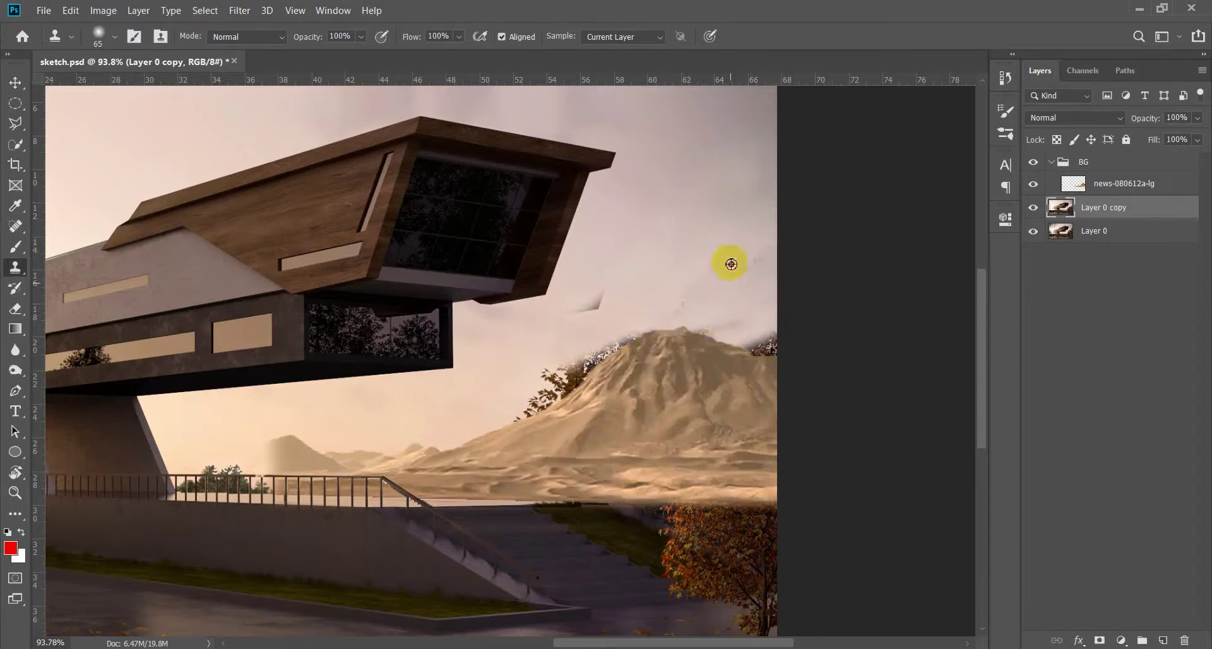
drag(706, 324, 758, 298)
click(779, 347)
drag(563, 383, 541, 402)
Hide the mountain photo layer and paint cloned sky over the right-hand treetop silhouette
click(1035, 186)
click(740, 300)
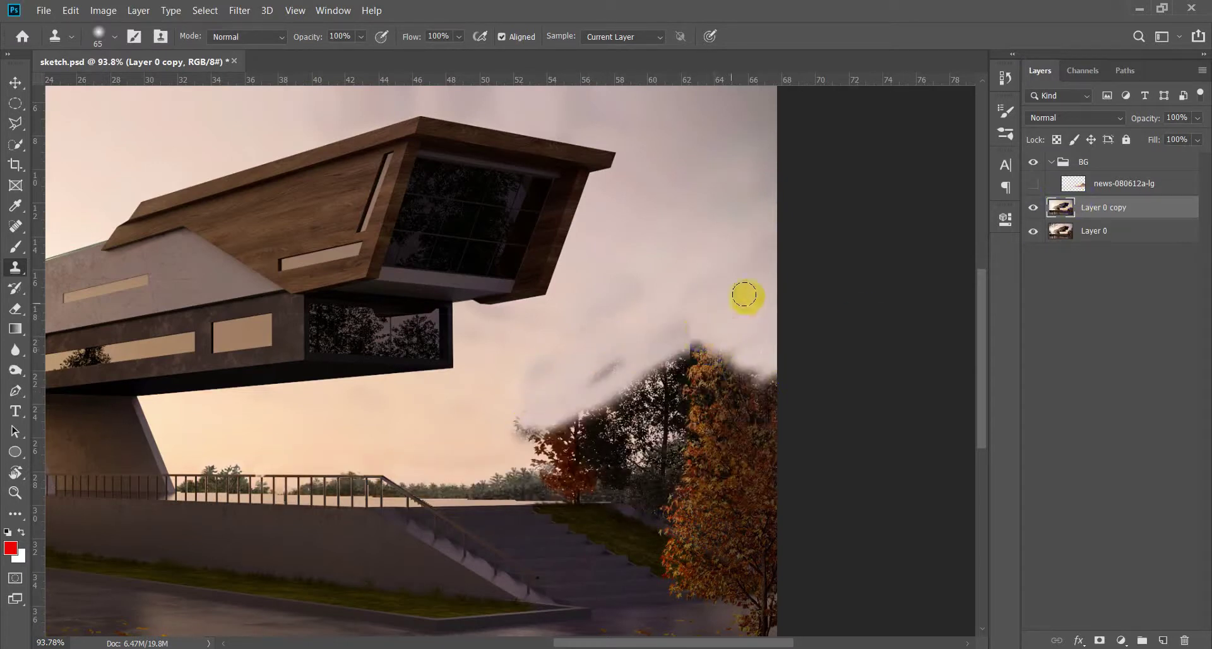
mouse_move(695, 319)
mouse_down()
mouse_move(752, 316)
mouse_move(599, 371)
mouse_up()
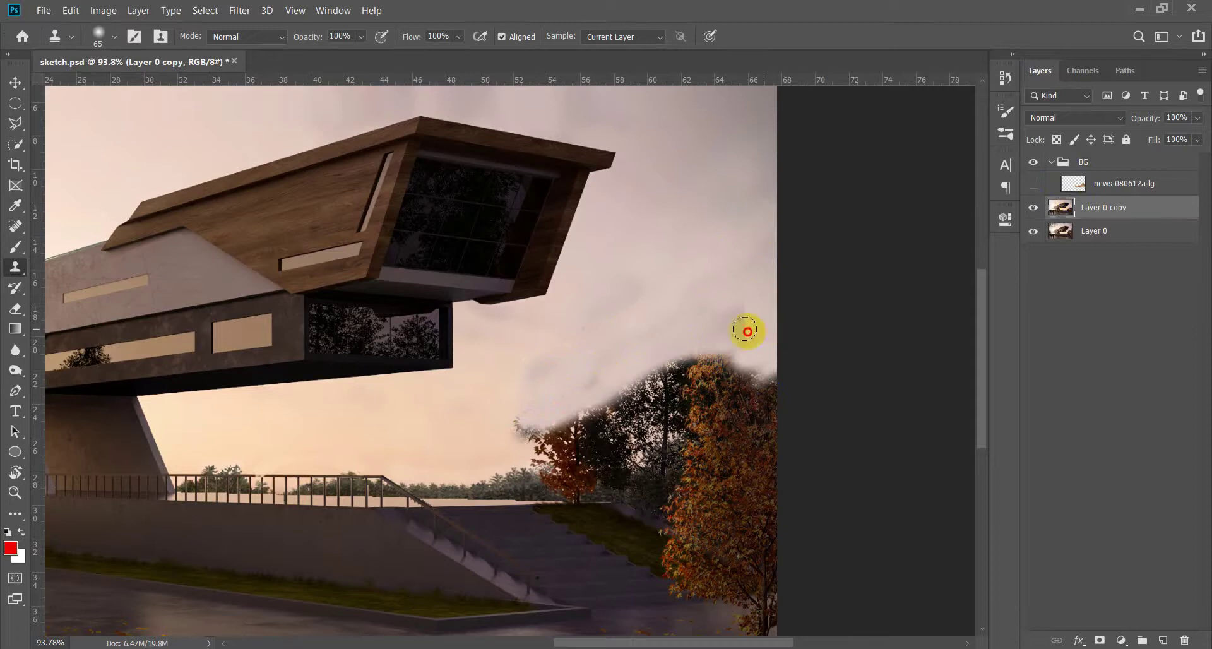
drag(747, 332, 502, 469)
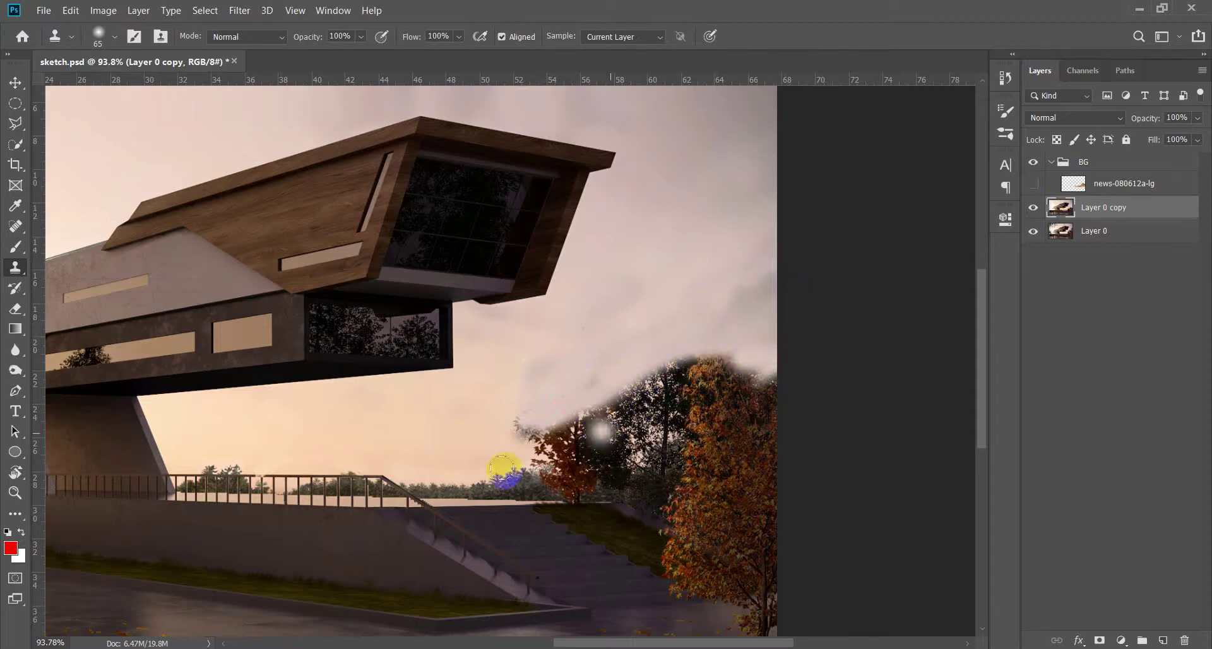
scroll(425, 499, up, 2)
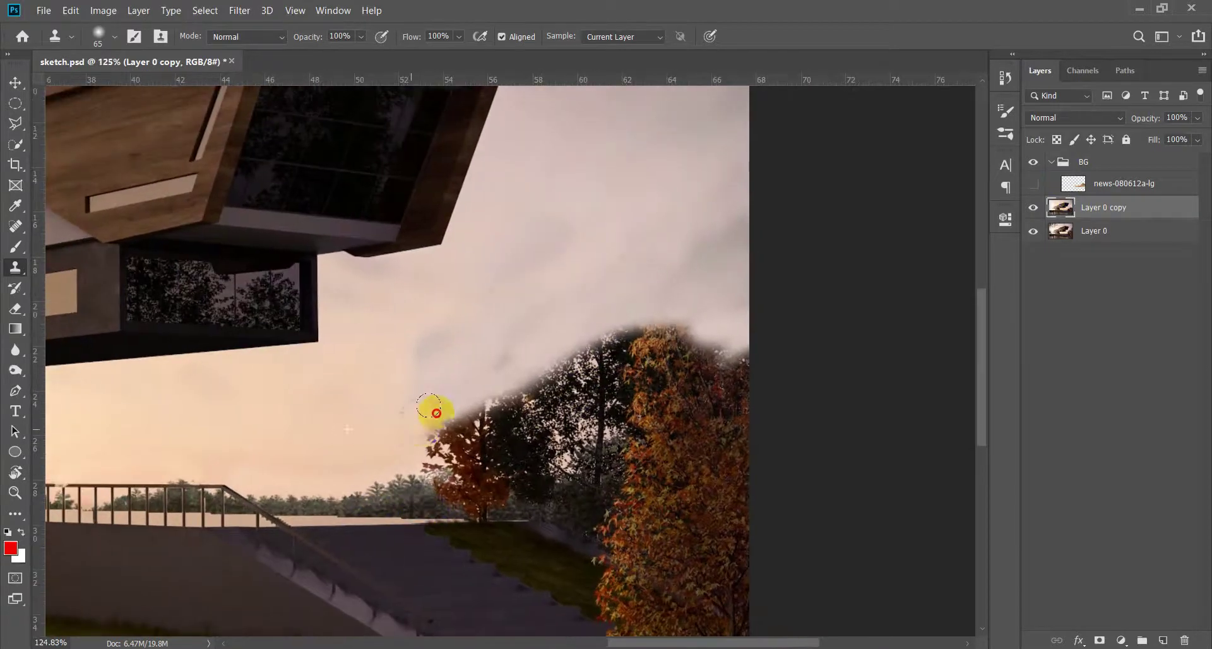
mouse_move(429, 407)
mouse_down()
mouse_move(506, 360)
mouse_move(536, 369)
mouse_move(447, 399)
mouse_move(710, 333)
mouse_move(455, 365)
mouse_move(560, 319)
mouse_move(588, 356)
mouse_up()
mouse_move(746, 358)
mouse_down()
mouse_move(587, 384)
mouse_move(414, 441)
mouse_move(756, 392)
mouse_move(529, 428)
mouse_move(766, 414)
mouse_move(615, 432)
mouse_move(730, 481)
mouse_up()
scroll(695, 287, down, 5)
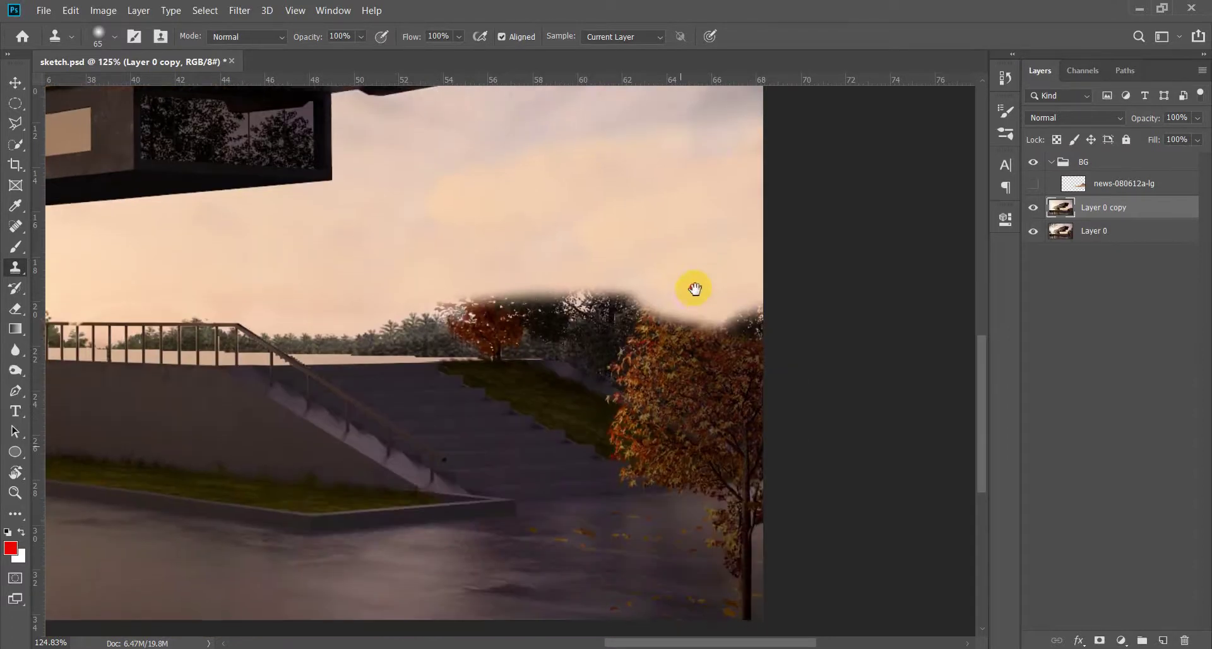
Shrink the clone brush to 43 and flatten the tree line, removing the dark smudge
mouse_move(695, 181)
mouse_down()
mouse_move(647, 264)
mouse_move(541, 271)
mouse_move(522, 184)
mouse_move(419, 281)
mouse_move(439, 256)
mouse_up()
alt+right_click(438, 256)
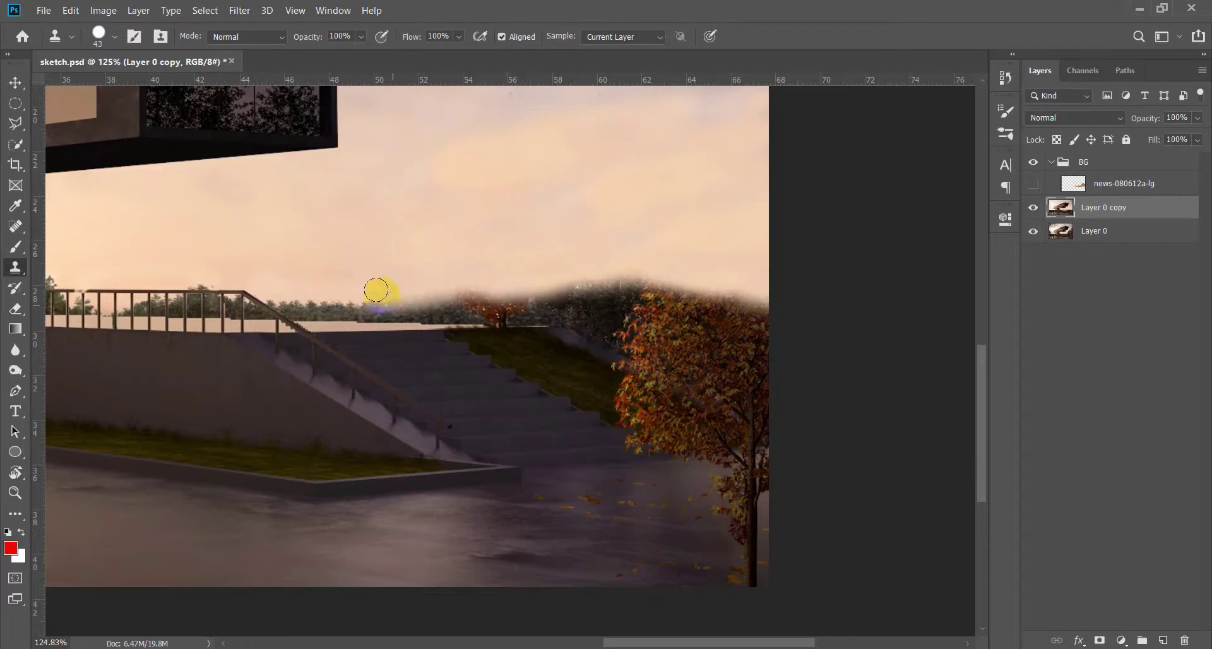
drag(355, 297, 543, 275)
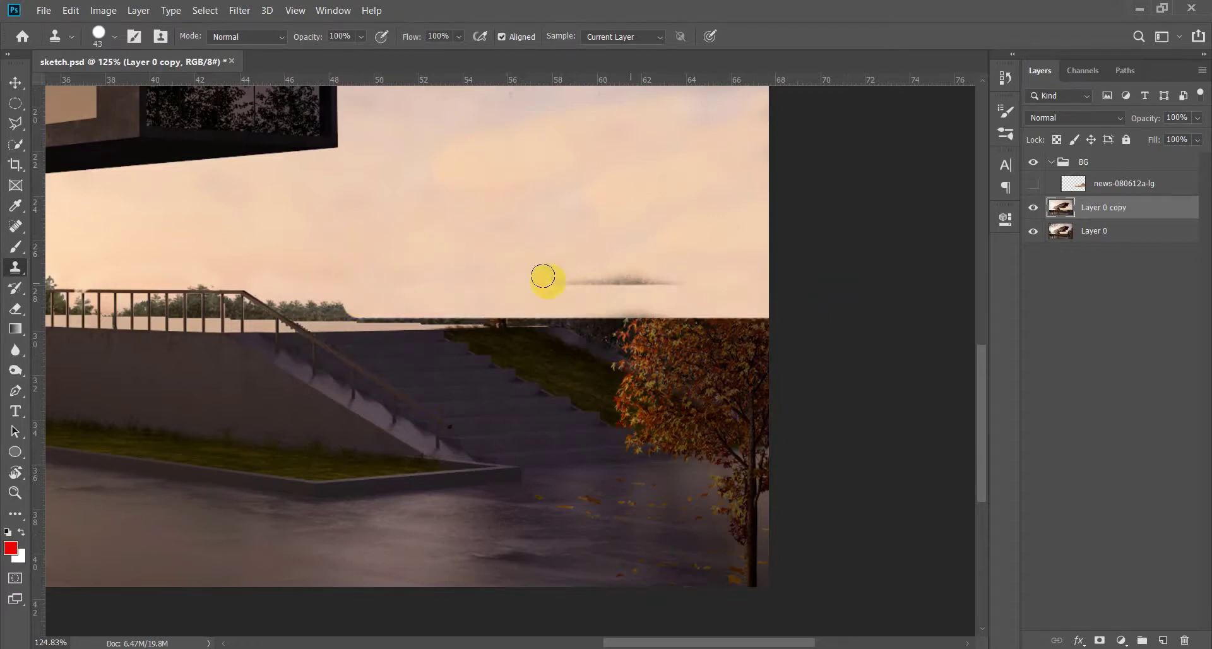
mouse_move(623, 273)
mouse_down()
mouse_move(718, 322)
mouse_move(542, 319)
mouse_move(511, 343)
mouse_up()
drag(456, 377, 768, 375)
mouse_move(447, 377)
mouse_down()
mouse_move(998, 377)
mouse_move(807, 373)
mouse_up()
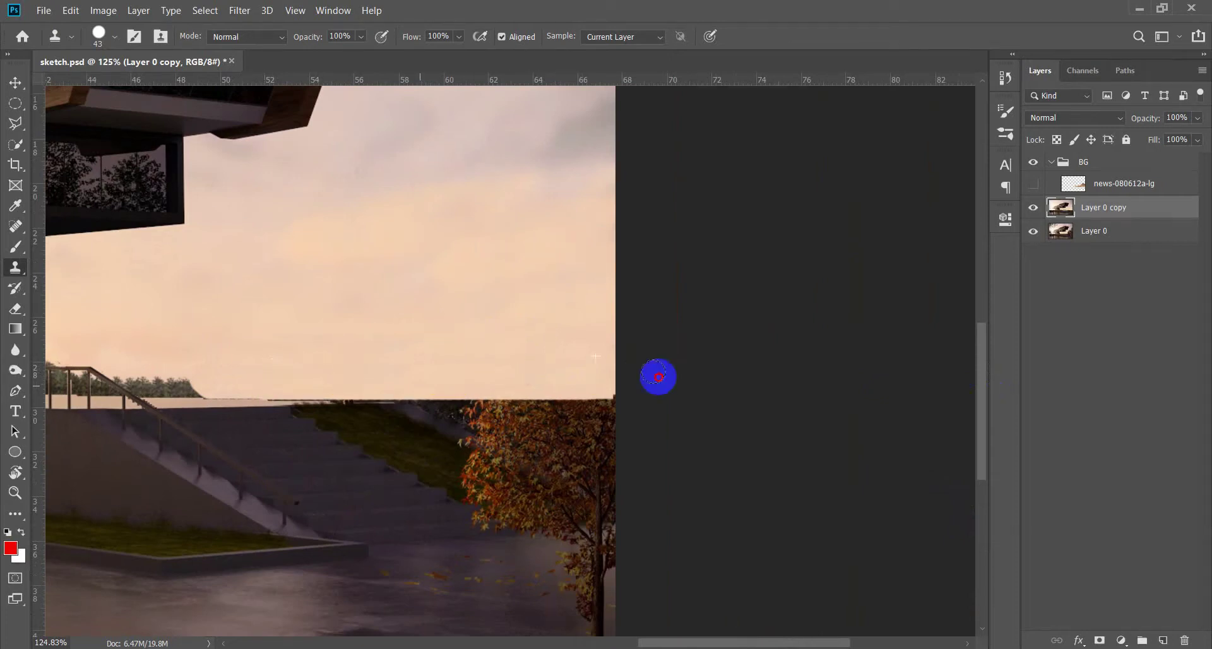
Clone sky over the treetops rising behind the railing
drag(606, 378, 824, 329)
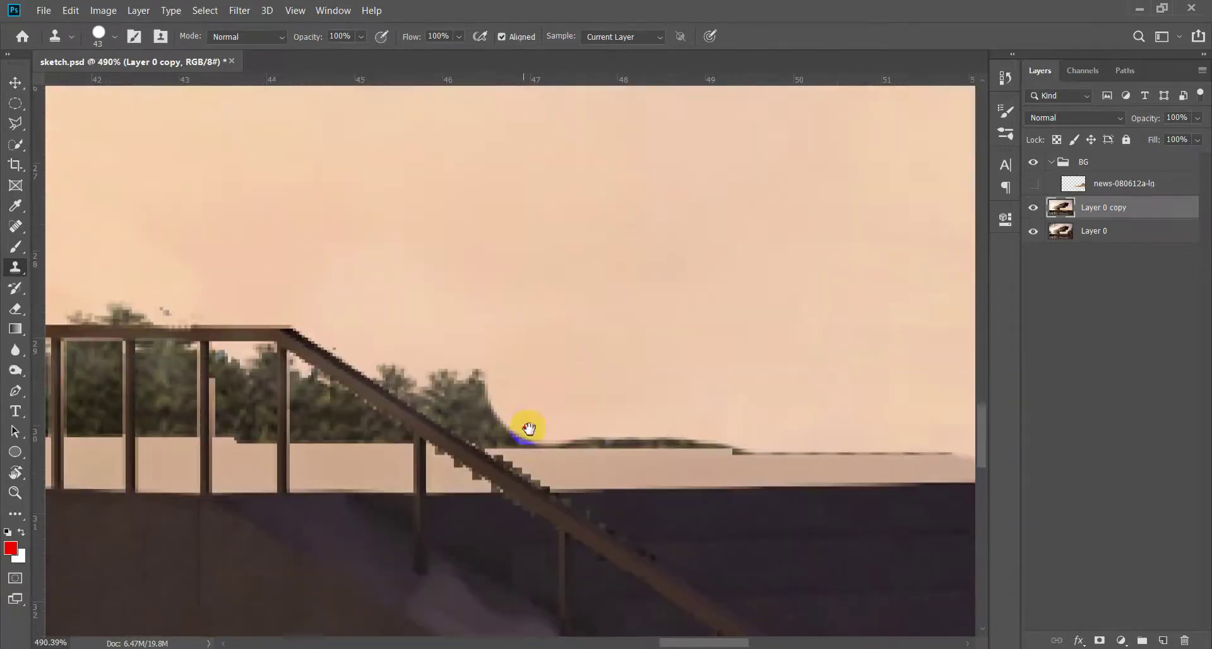
drag(571, 356, 710, 358)
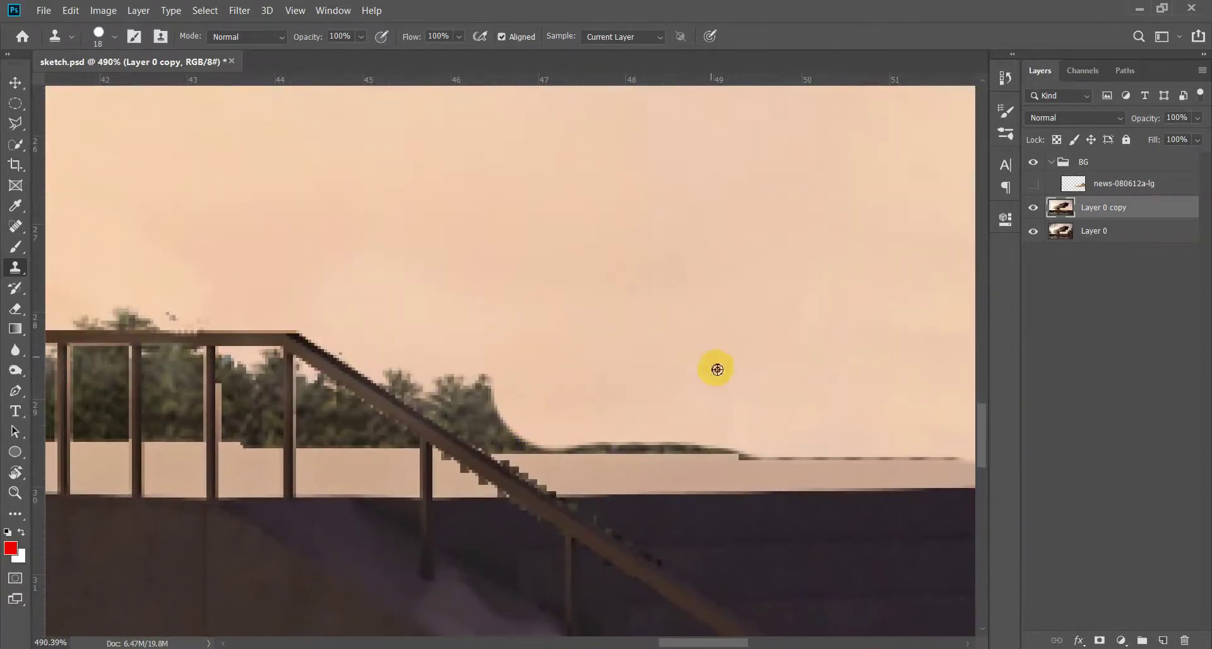
mouse_move(681, 421)
mouse_down()
mouse_move(515, 420)
mouse_move(433, 379)
mouse_move(496, 428)
mouse_move(531, 429)
mouse_up()
drag(202, 329, 569, 325)
drag(217, 303, 730, 306)
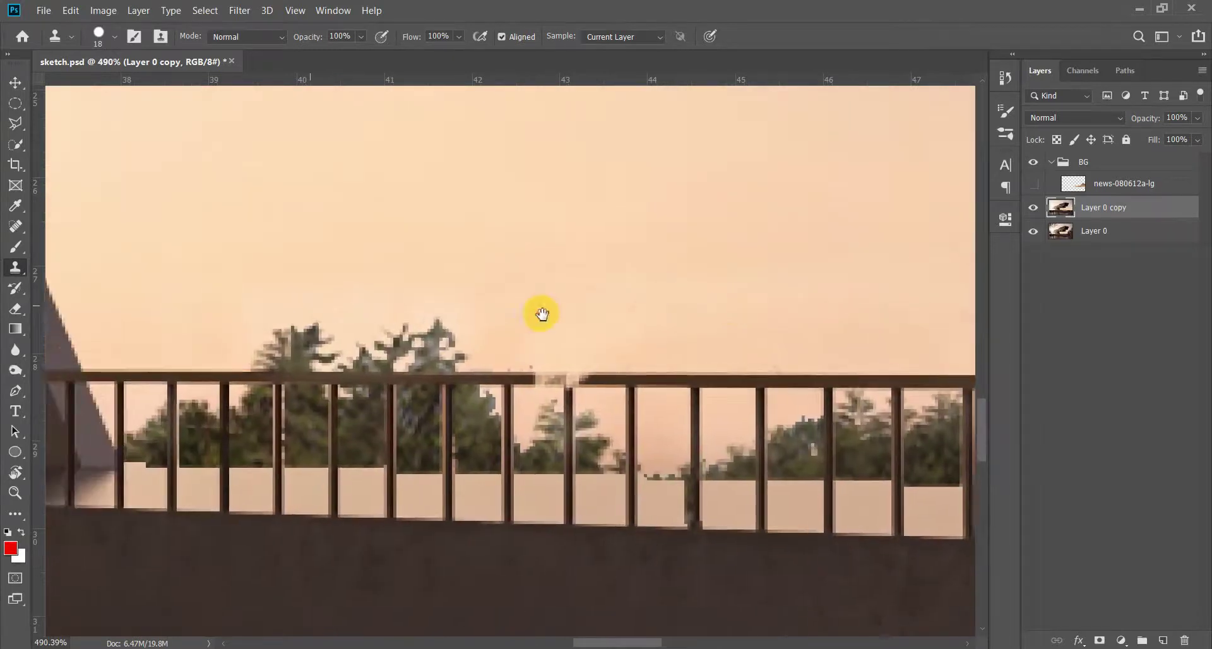
mouse_move(541, 339)
mouse_down()
mouse_move(327, 330)
mouse_move(331, 341)
mouse_move(420, 344)
mouse_up()
scroll(590, 305, down, 5)
Make the news-080612a-lg mountain layer visible again
scroll(745, 480, down, 3)
key(v)
scroll(766, 482, up, 1)
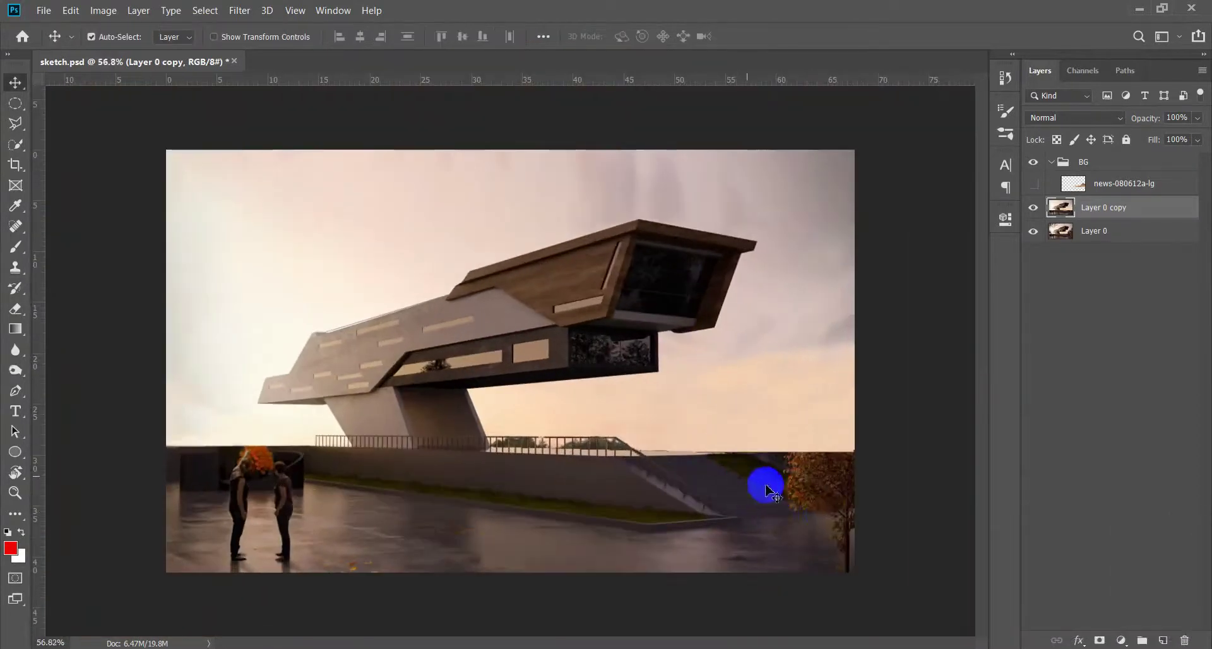
scroll(870, 543, up, 2)
drag(869, 543, 640, 436)
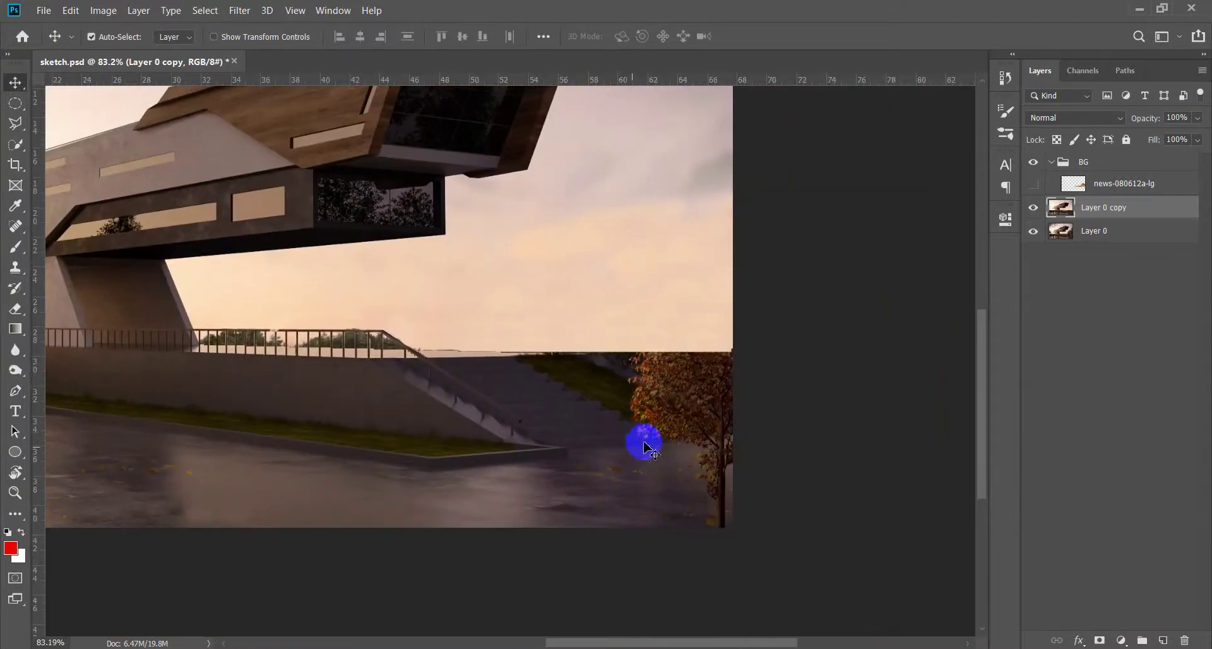
scroll(821, 391, down, 2)
click(1033, 183)
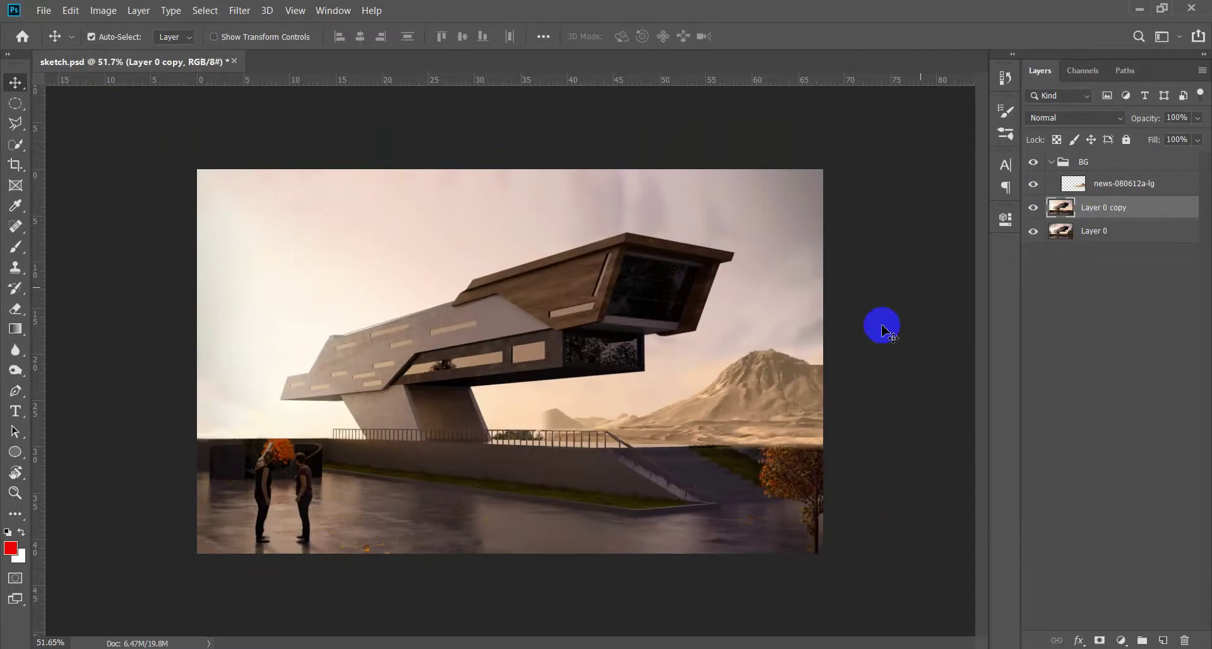
scroll(541, 446, up, 1)
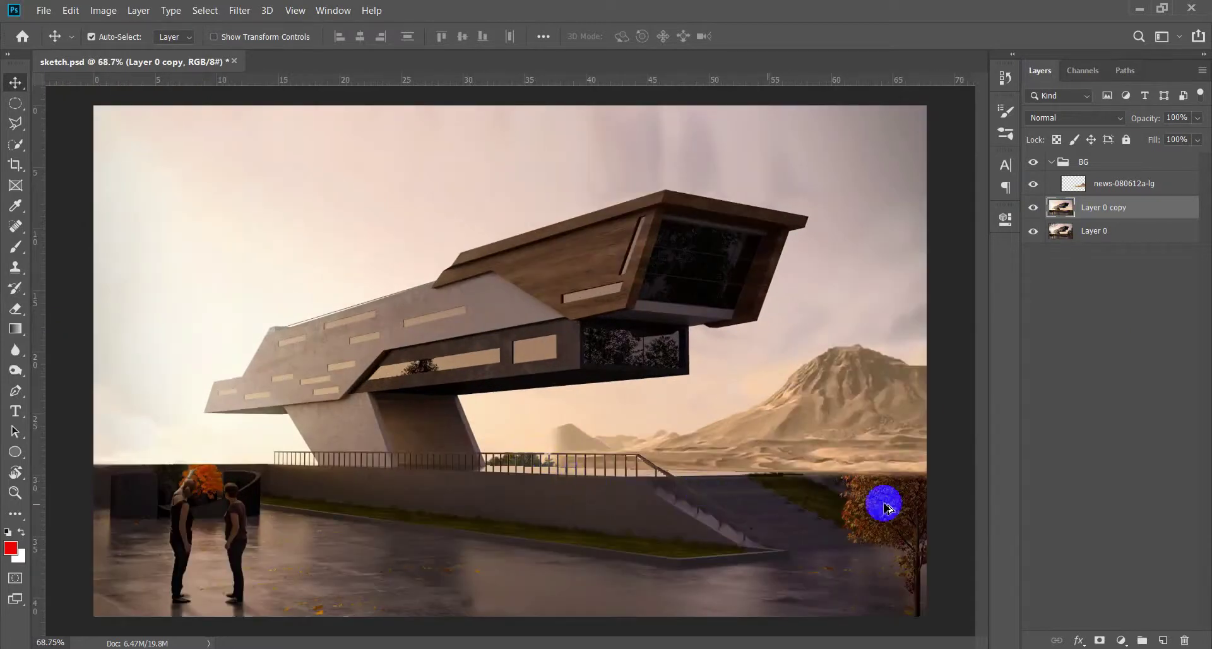
scroll(882, 503, up, 2)
scroll(352, 425, down, 1)
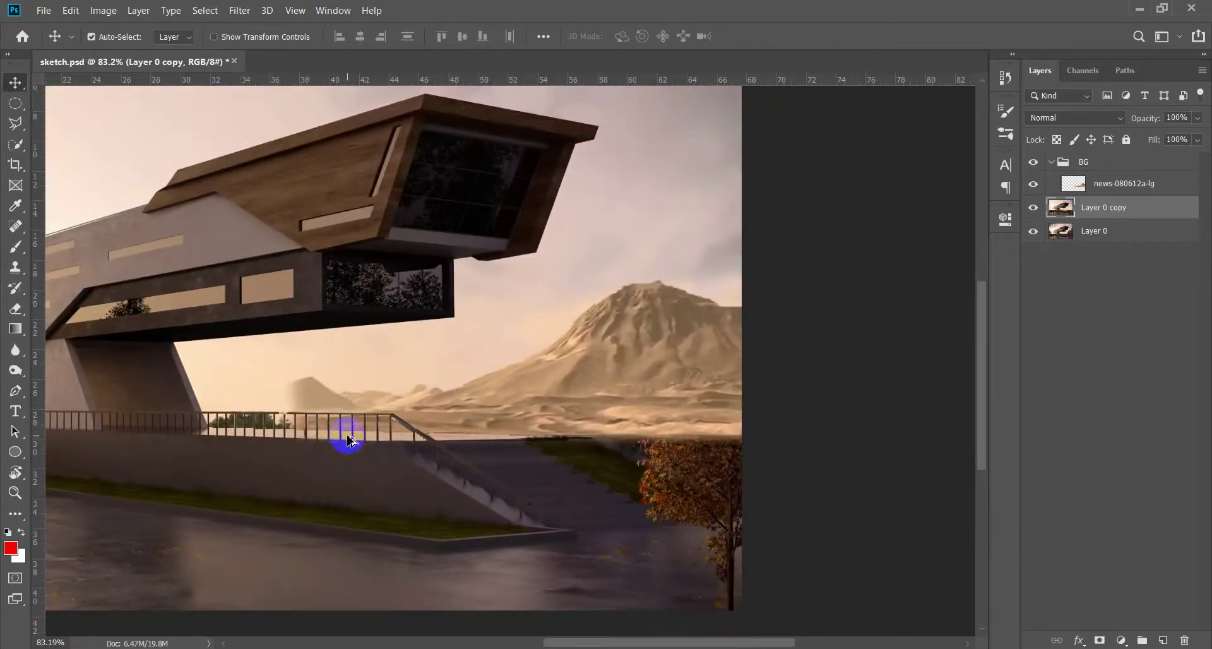
scroll(348, 440, up, 1)
Browse the mountain layer's blend modes and leave it at Normal
click(1104, 117)
key(Escape)
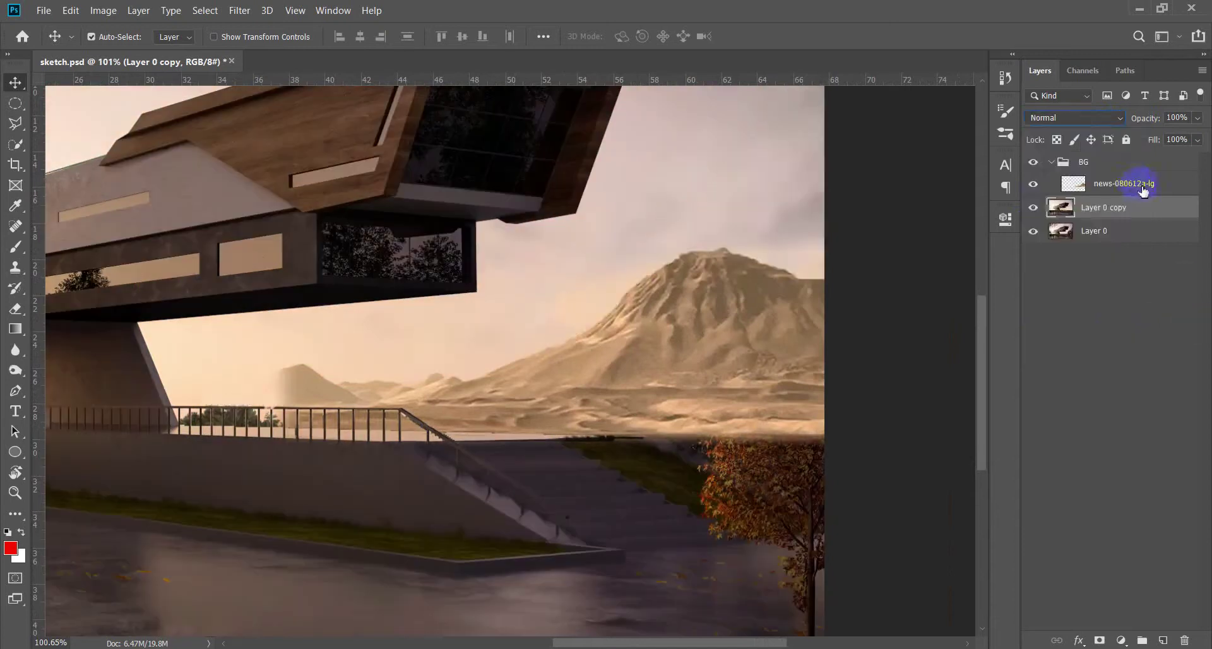
click(1145, 189)
click(1099, 118)
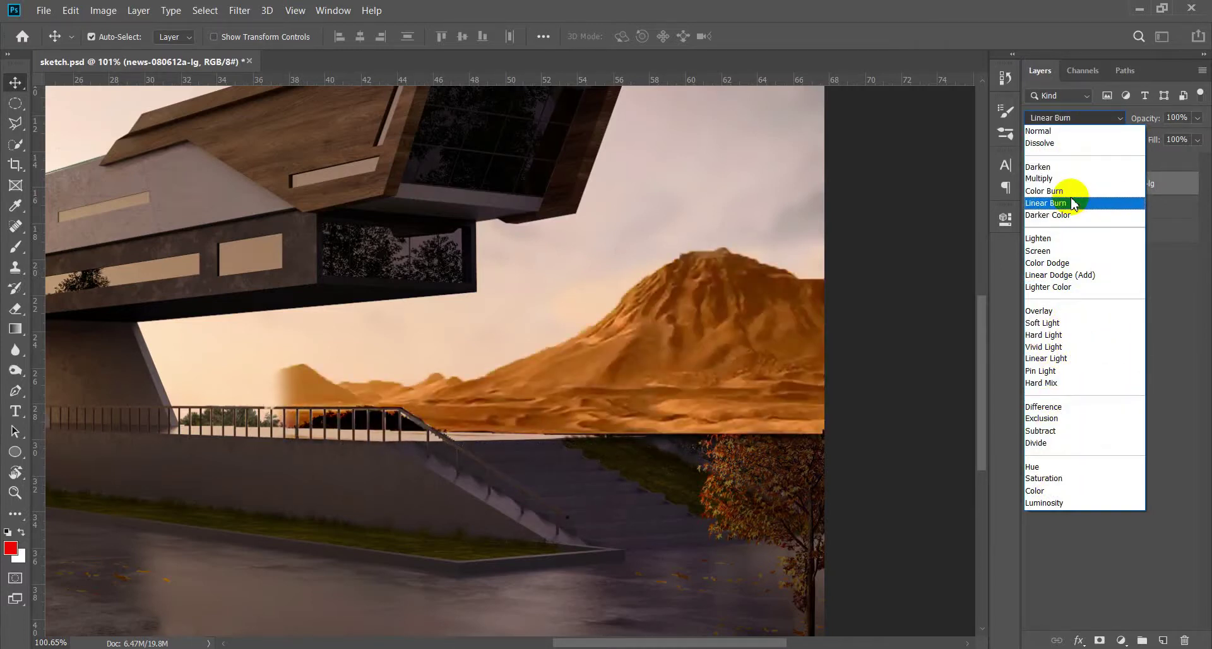
click(1098, 294)
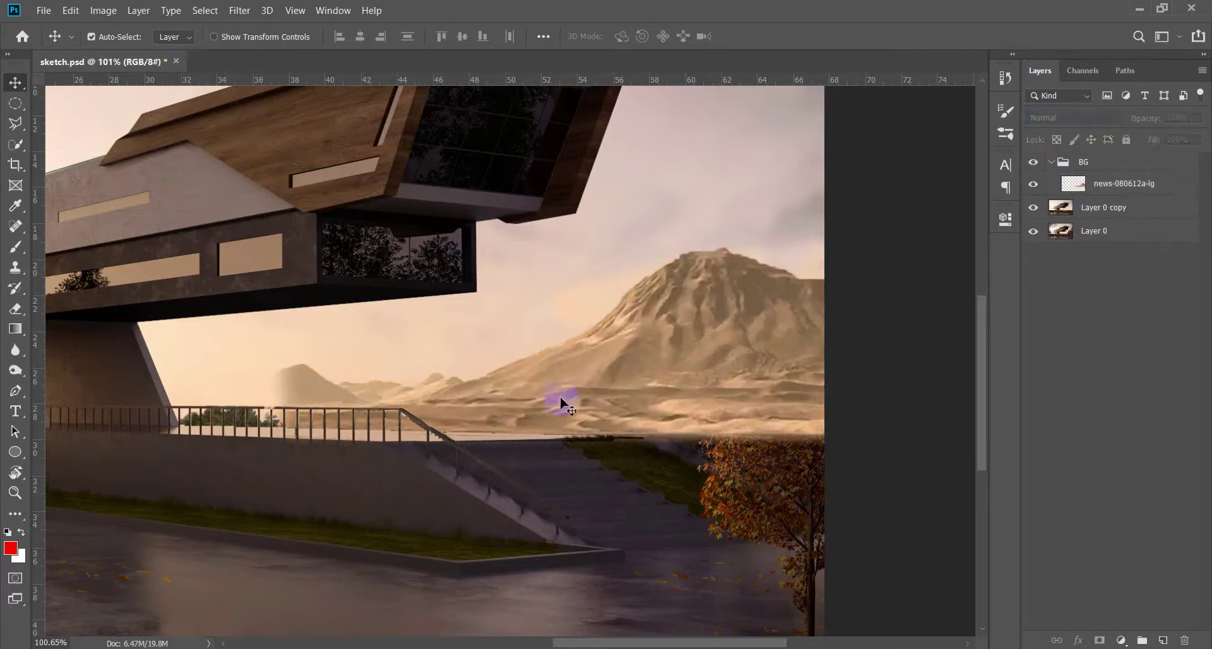
Select news-080612a-lg and add a new empty Layer 1 above it
drag(421, 388, 409, 446)
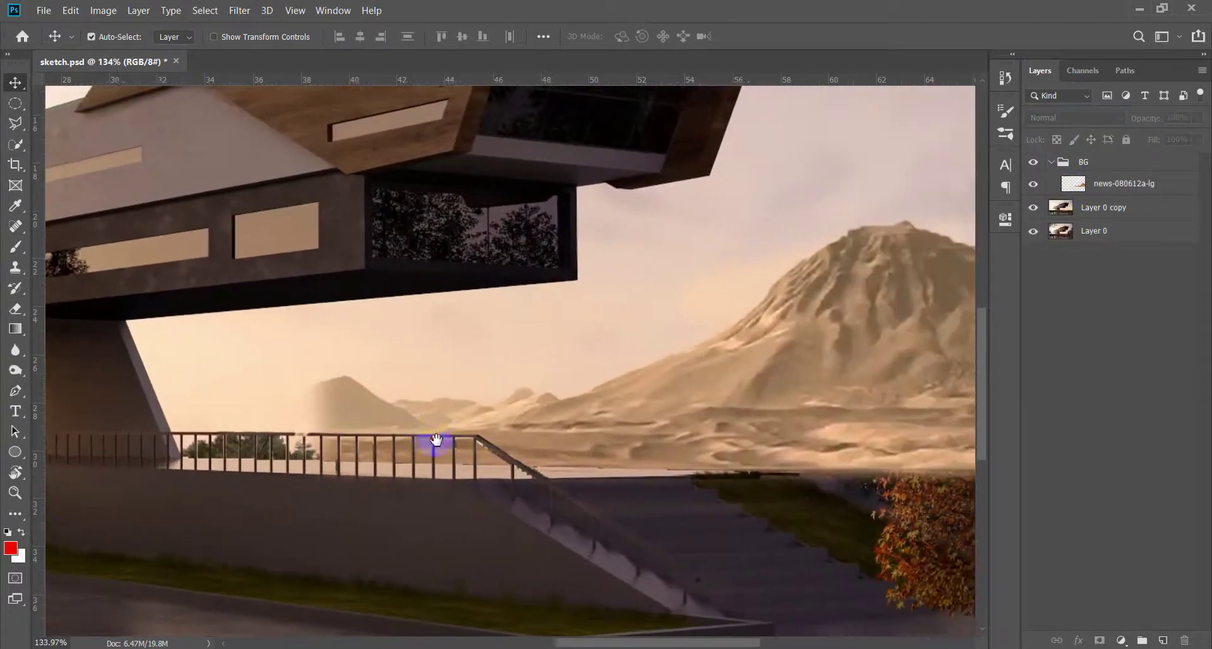
drag(408, 446, 501, 452)
click(976, 293)
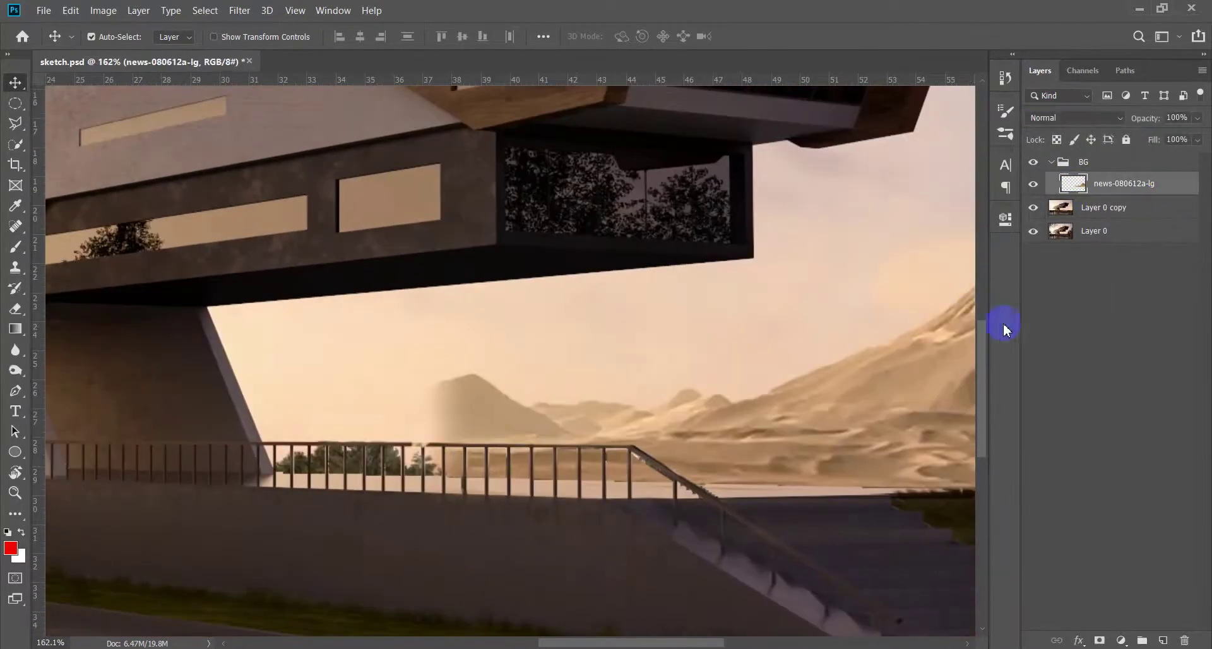
click(1162, 641)
Clone Stamp over the hazy mountain slope above the railing, sampling Current & Below layers
scroll(541, 400, up, 3)
key(s)
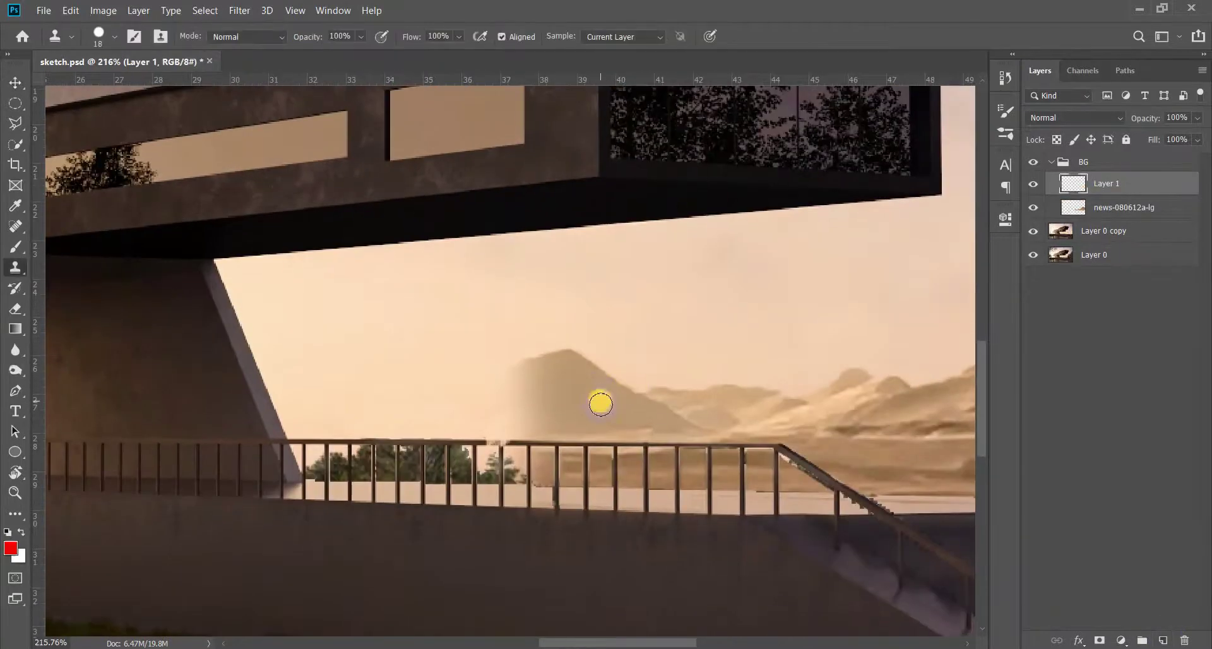
alt+click(565, 358)
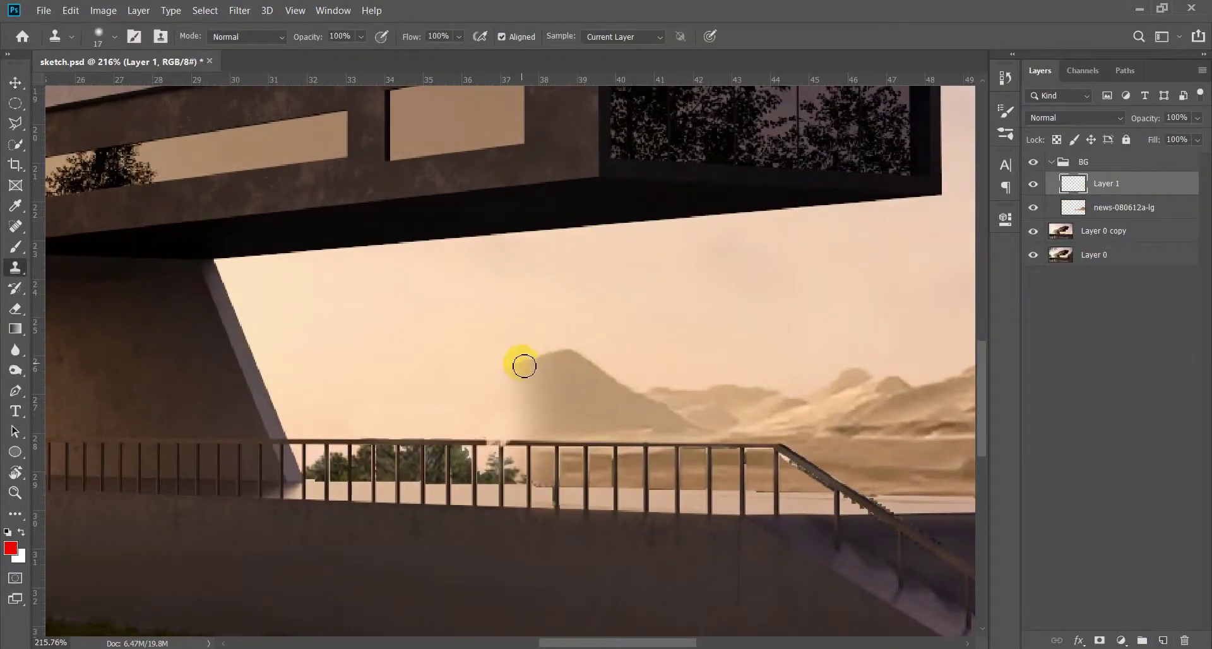
click(504, 372)
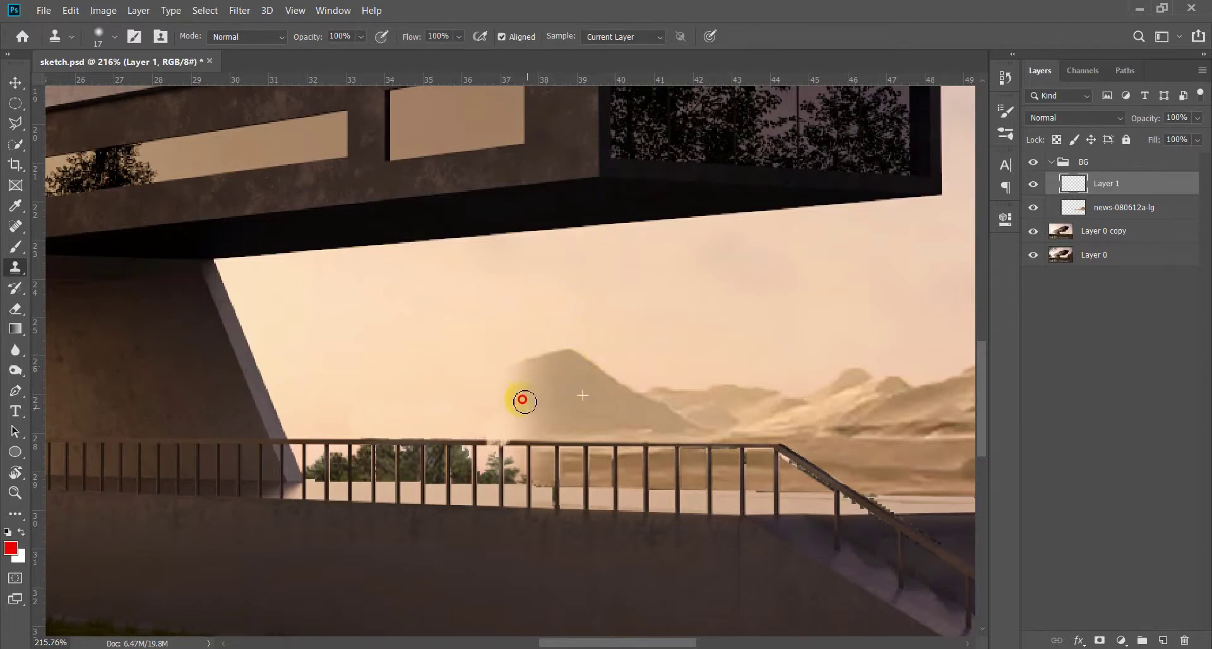
click(622, 37)
click(618, 59)
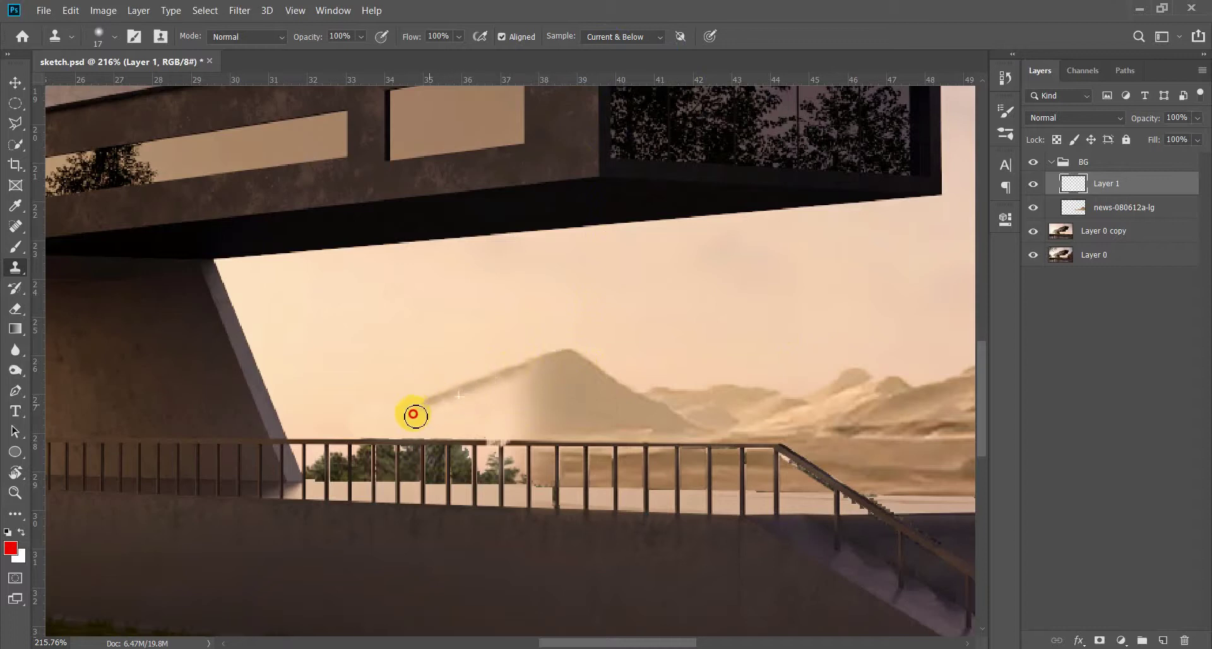
drag(423, 409, 376, 430)
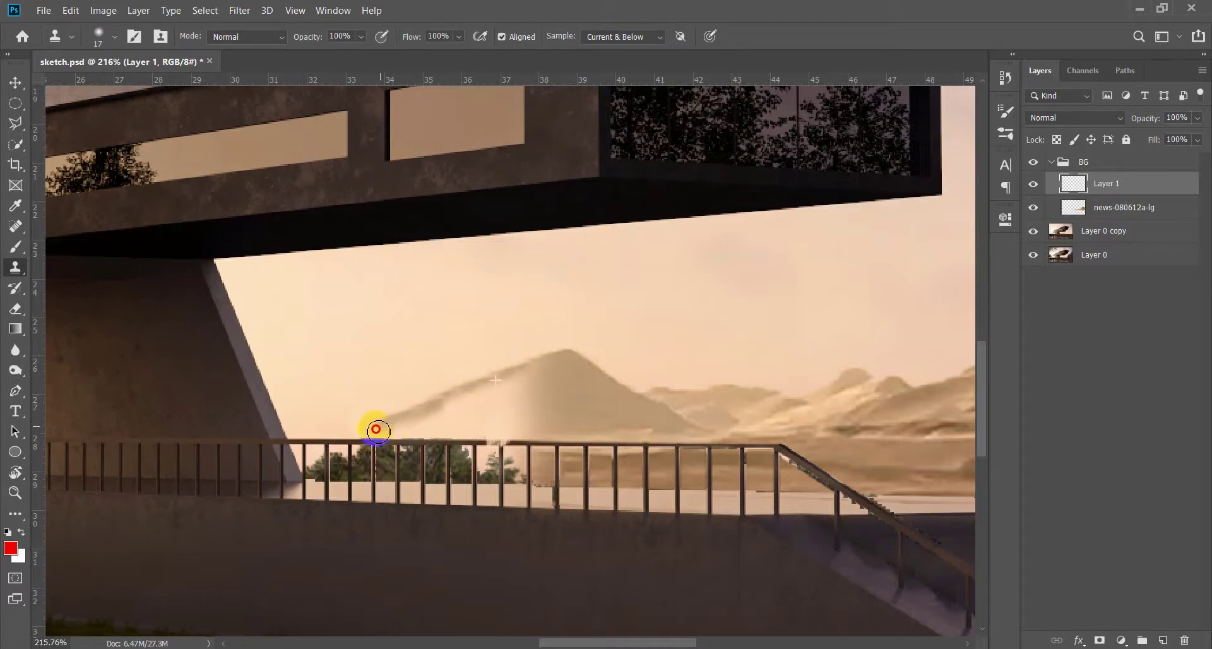
alt+right_click(567, 396)
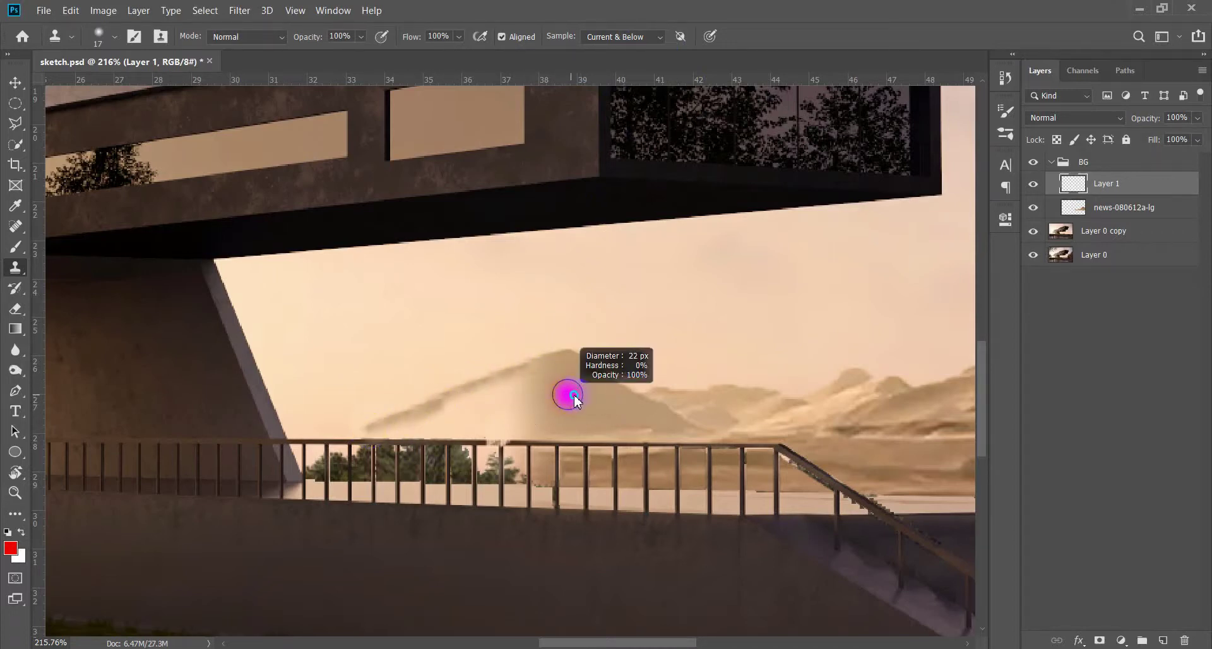
mouse_move(533, 384)
mouse_down()
mouse_move(536, 395)
mouse_move(455, 415)
mouse_up()
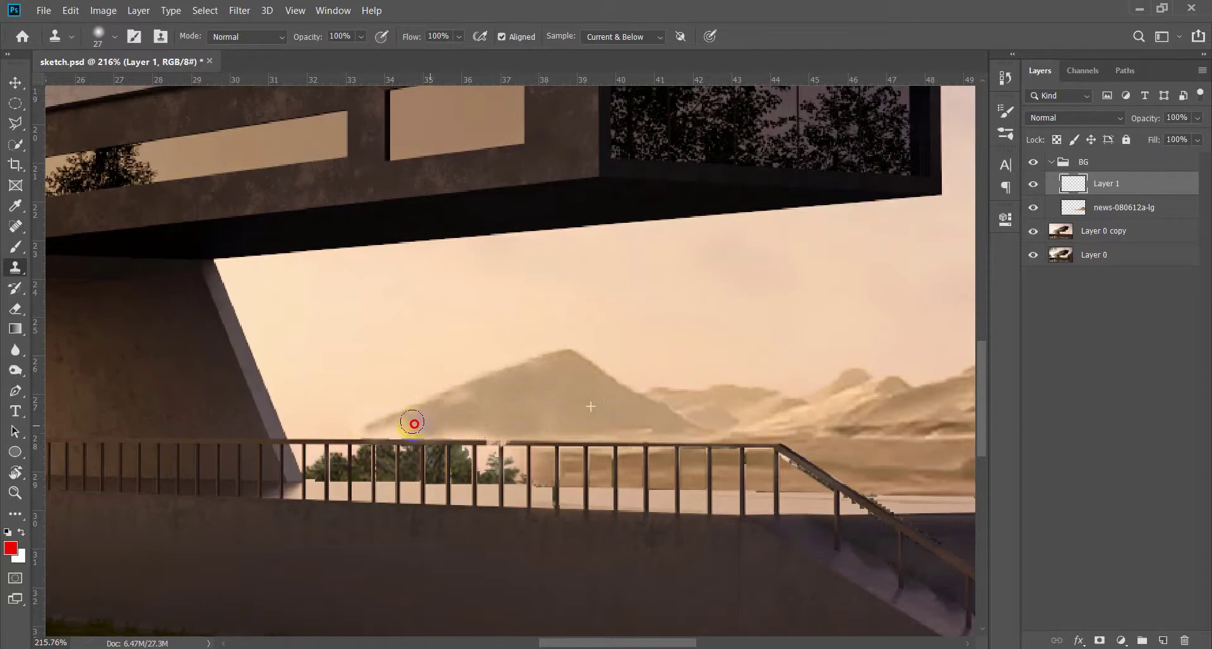
alt+right_click(426, 421)
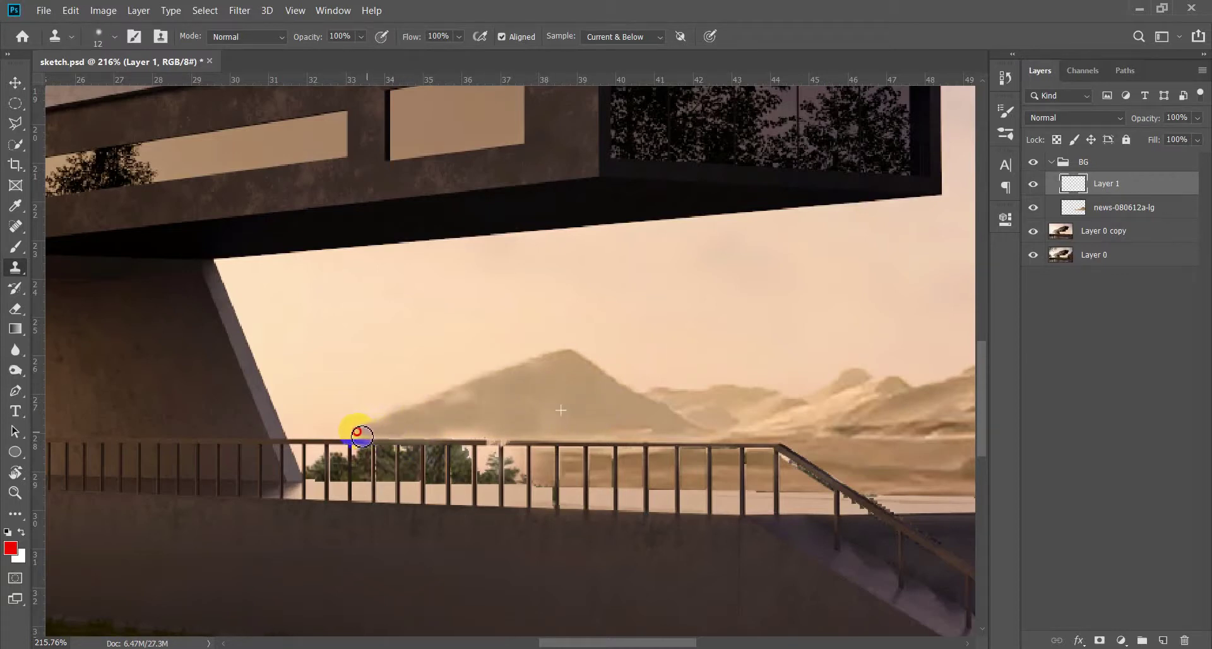
alt+right_click(411, 420)
click(371, 441)
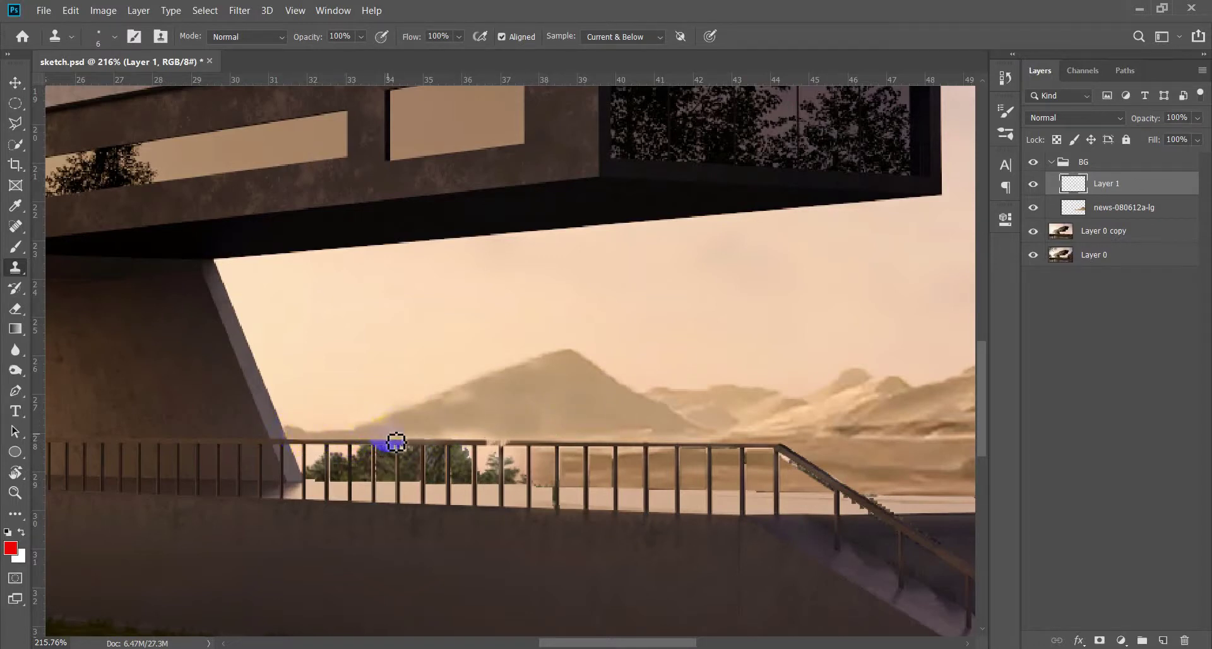
Return Layer 1 to full opacity, merge the mountain photo into it, and fit the image on screen
scroll(538, 433, down, 5)
scroll(538, 433, down, 3)
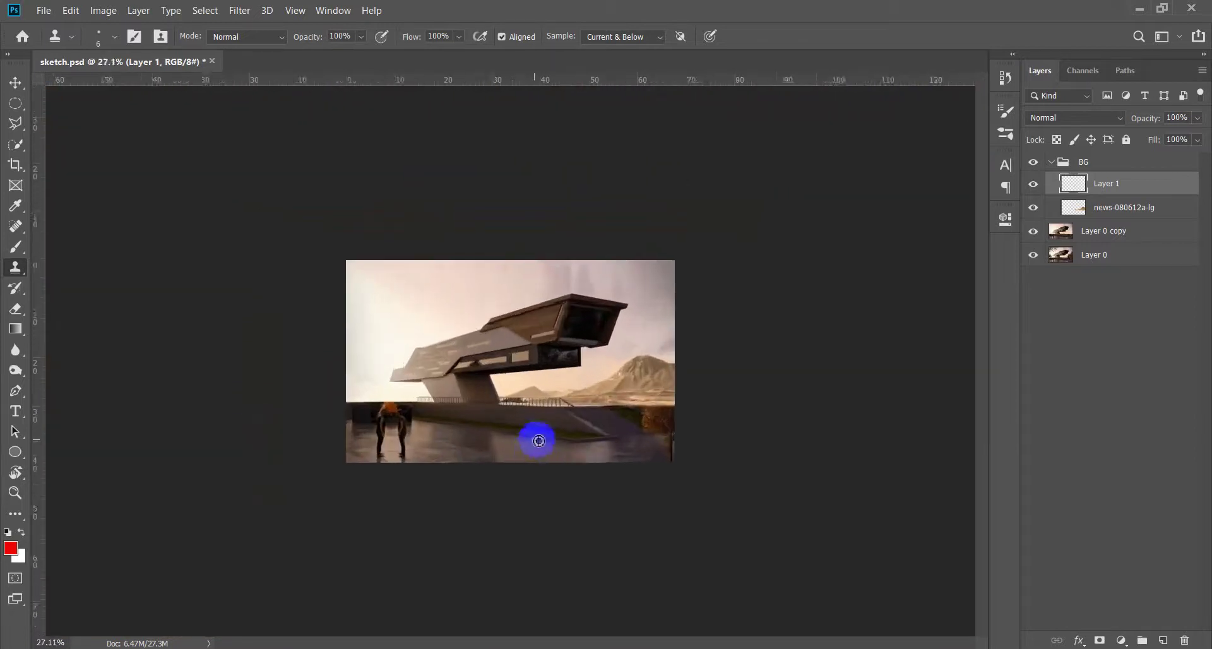
scroll(544, 438, up, 2)
key(v)
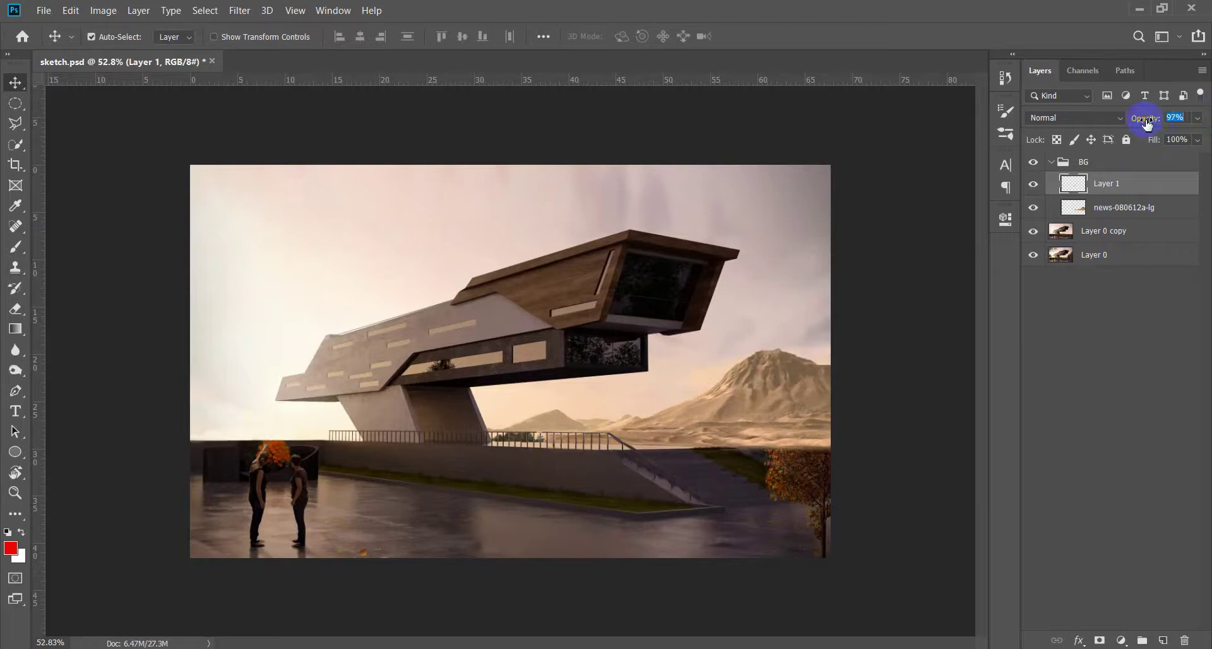
shift+click(1149, 211)
key(ctrl+e)
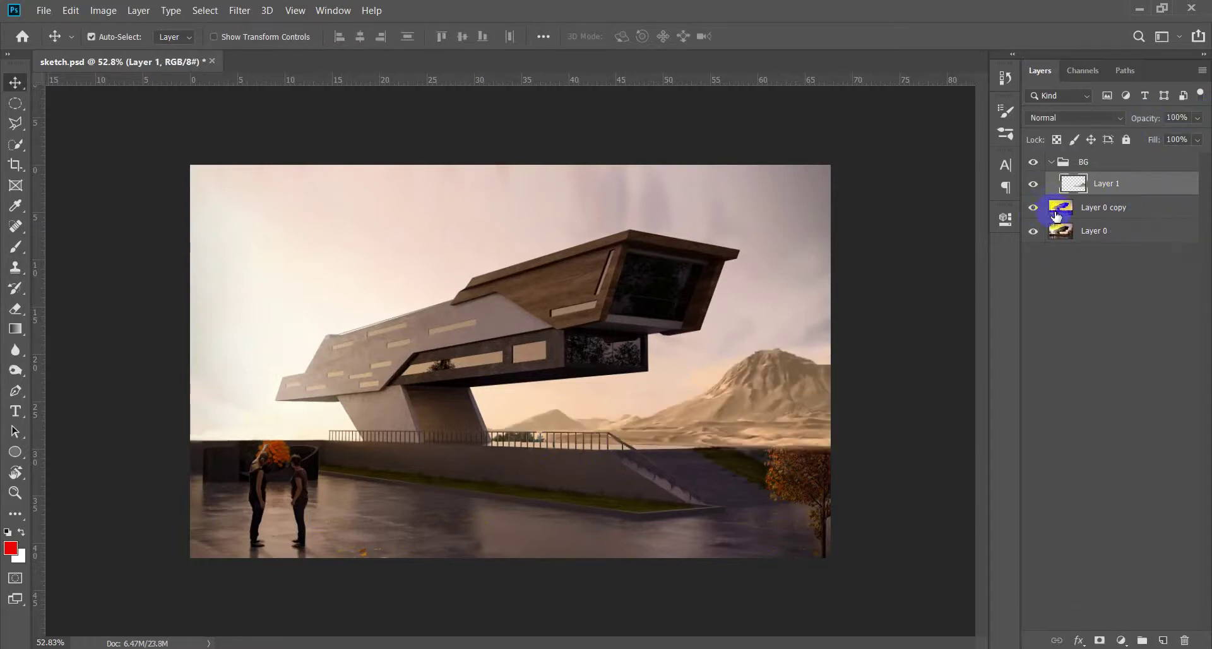
scroll(819, 495, up, 3)
scroll(771, 452, up, 2)
key(e)
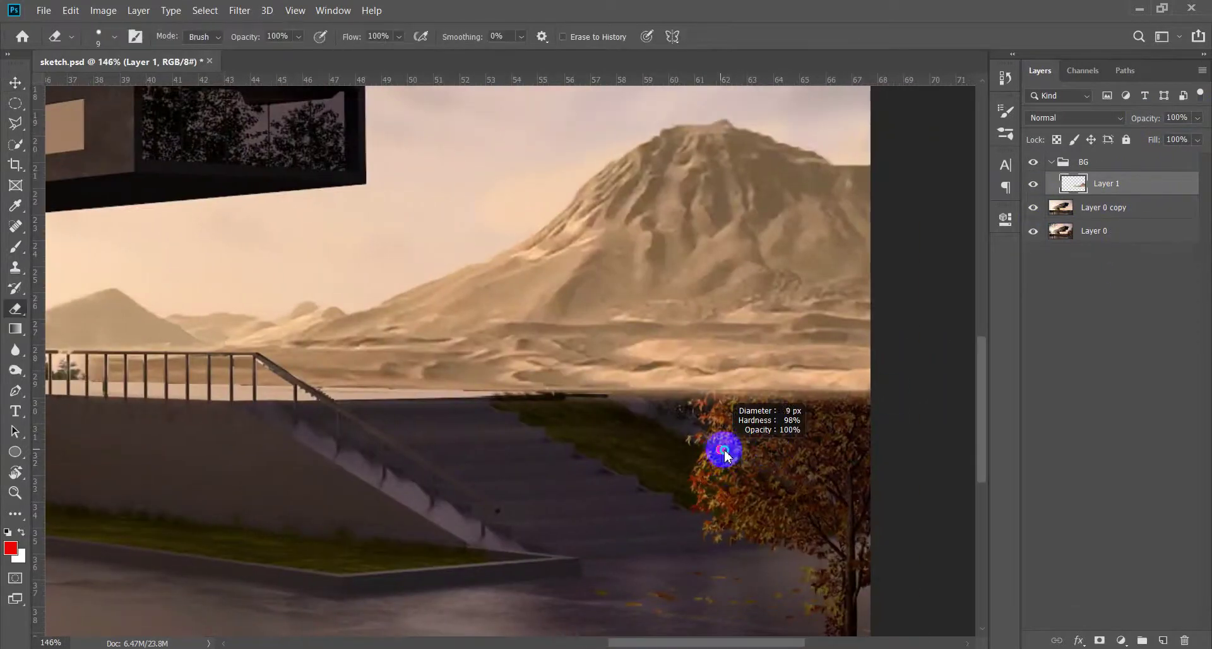
scroll(573, 468, down, 2)
key(v)
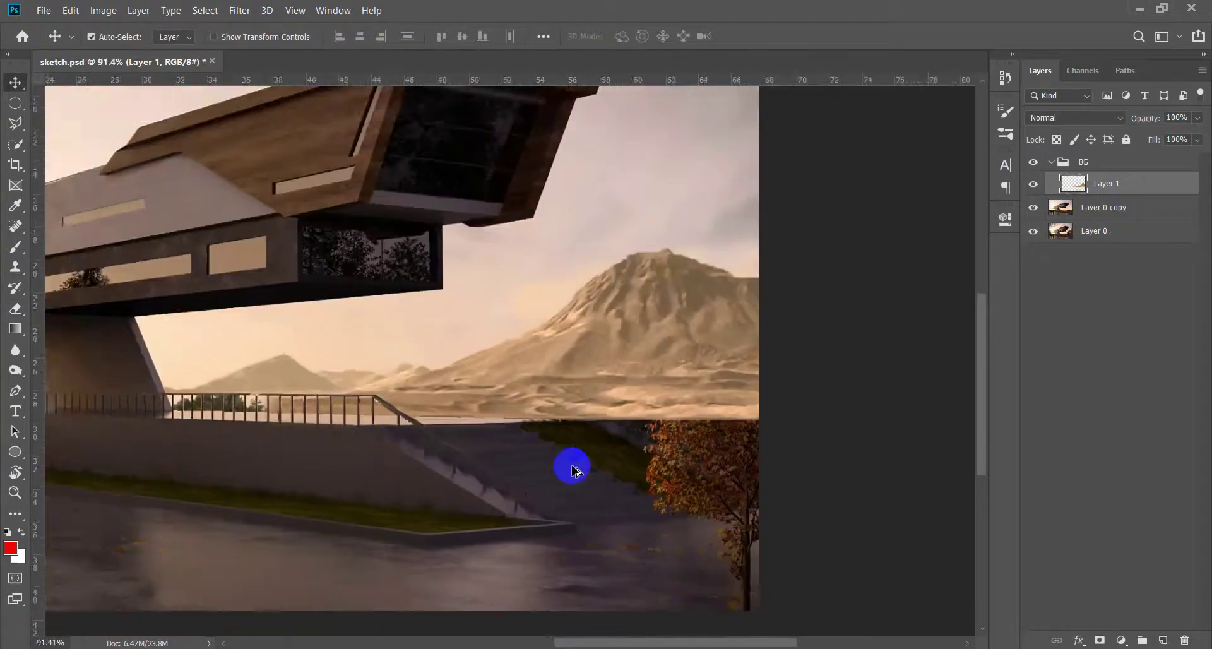
scroll(572, 468, down, 3)
key(ctrl+0)
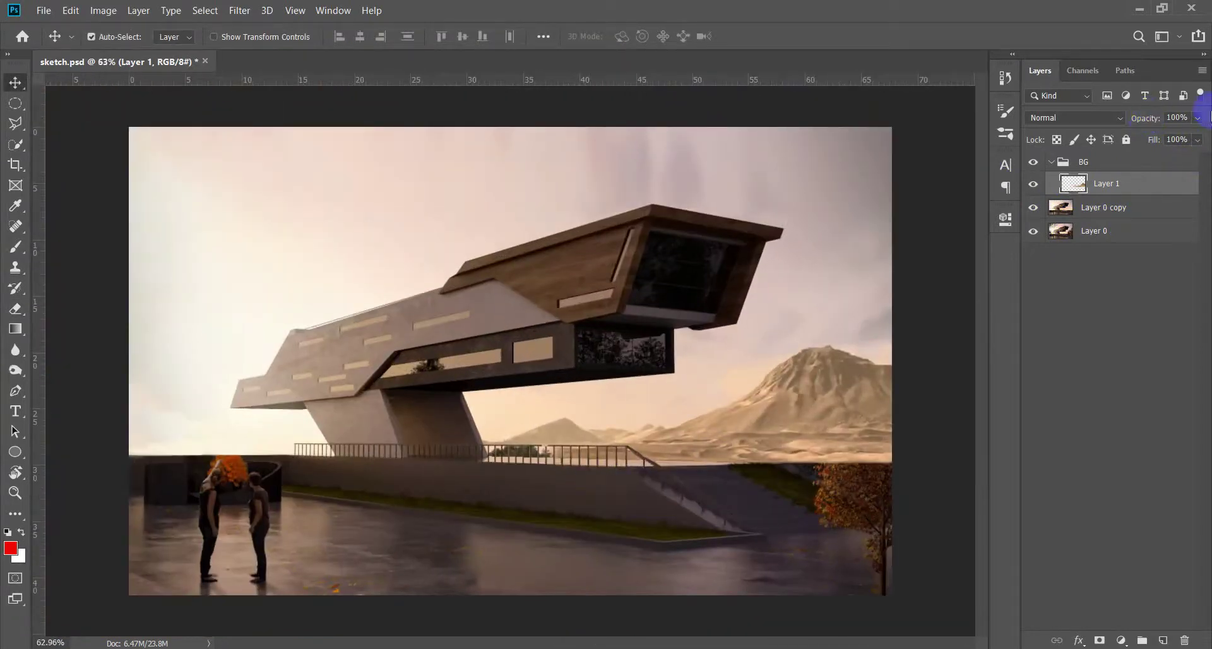
key(alt+Tab)
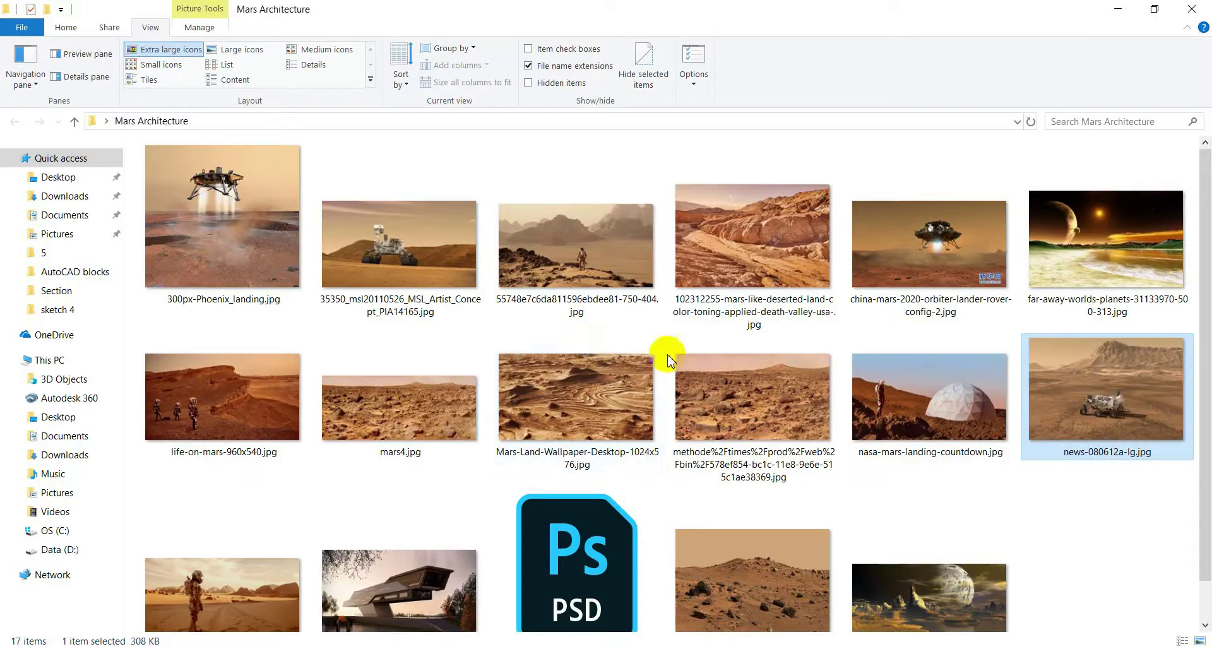
Open Ridley-scott2-1.jpg from the Mars Architecture folder and drag it into the sketch
drag(1206, 322, 1200, 391)
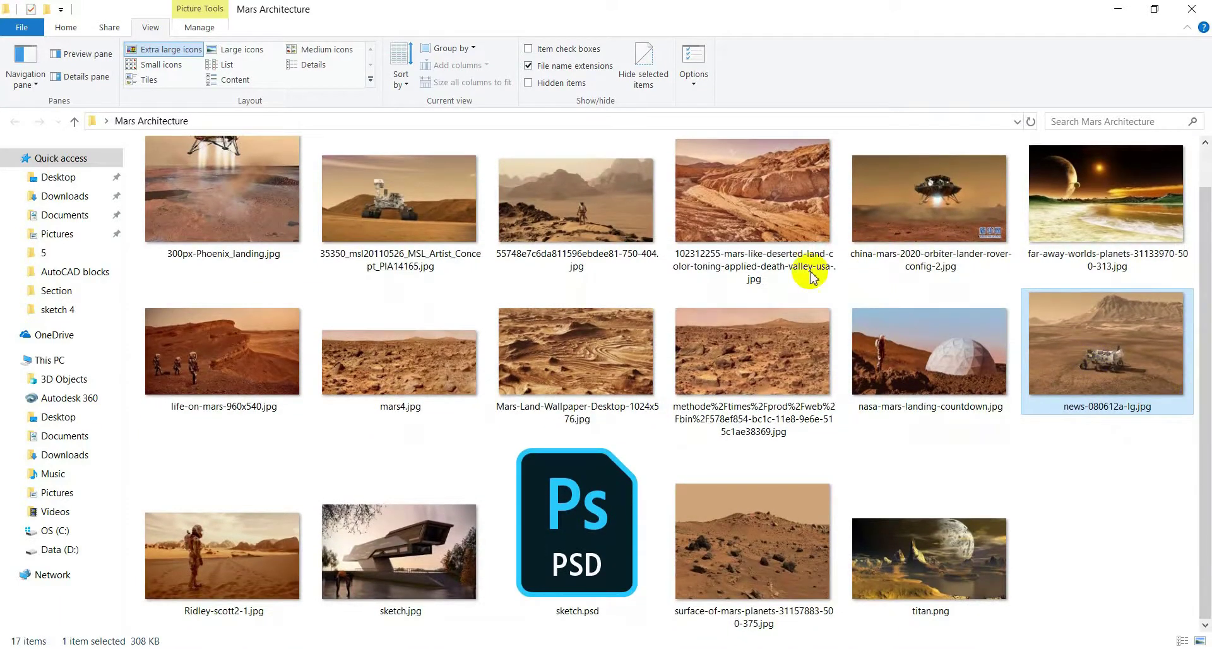
click(771, 221)
double_click(297, 564)
key(alt+Tab)
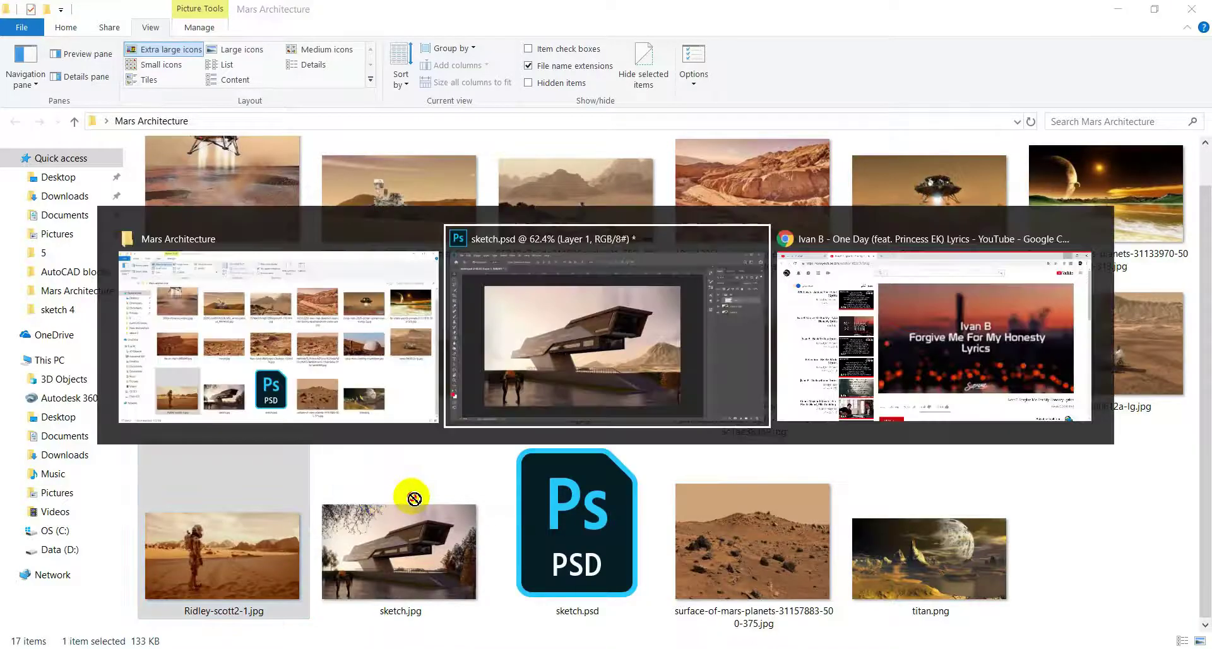
drag(274, 500, 442, 461)
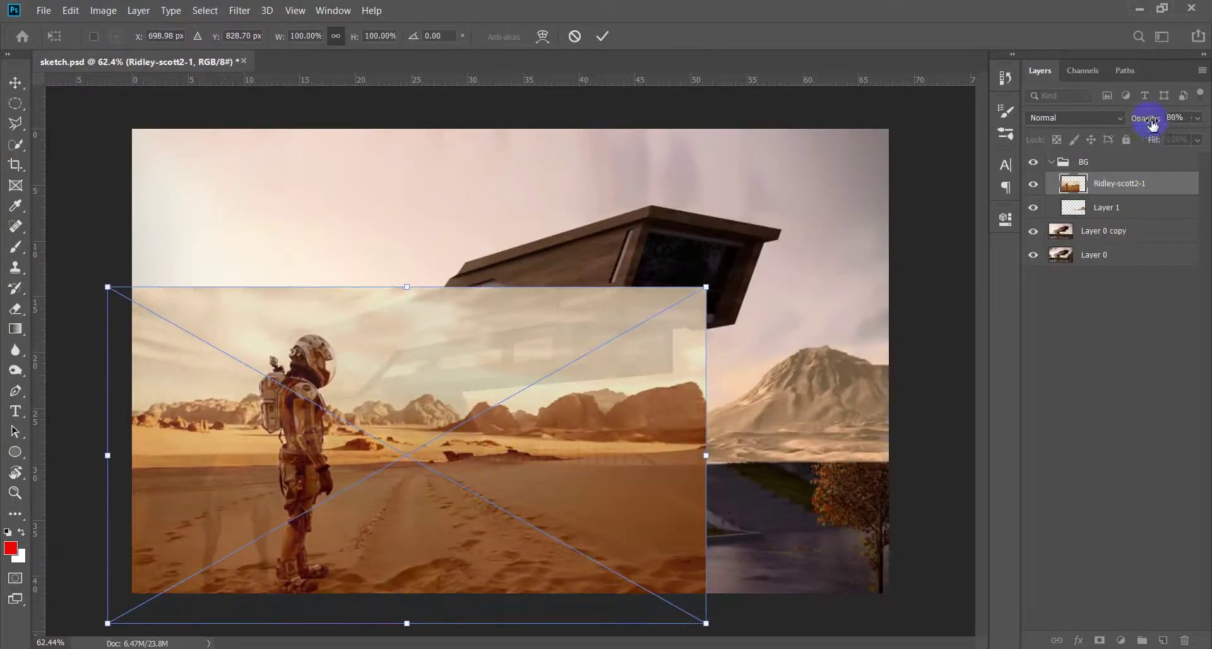
Set the astronaut photo to 36% opacity, move it up and right over the terrace, and commit
drag(1158, 119, 1112, 120)
mouse_move(438, 428)
mouse_down()
mouse_move(462, 416)
mouse_move(440, 447)
mouse_move(508, 482)
mouse_up()
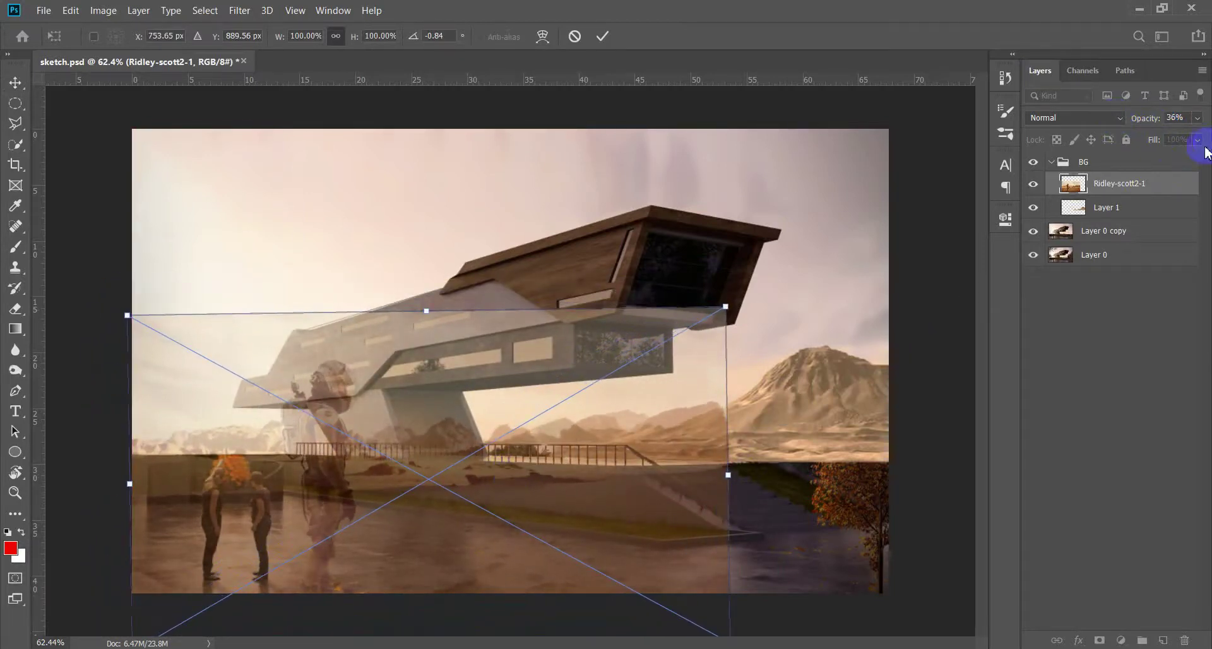
key(Return)
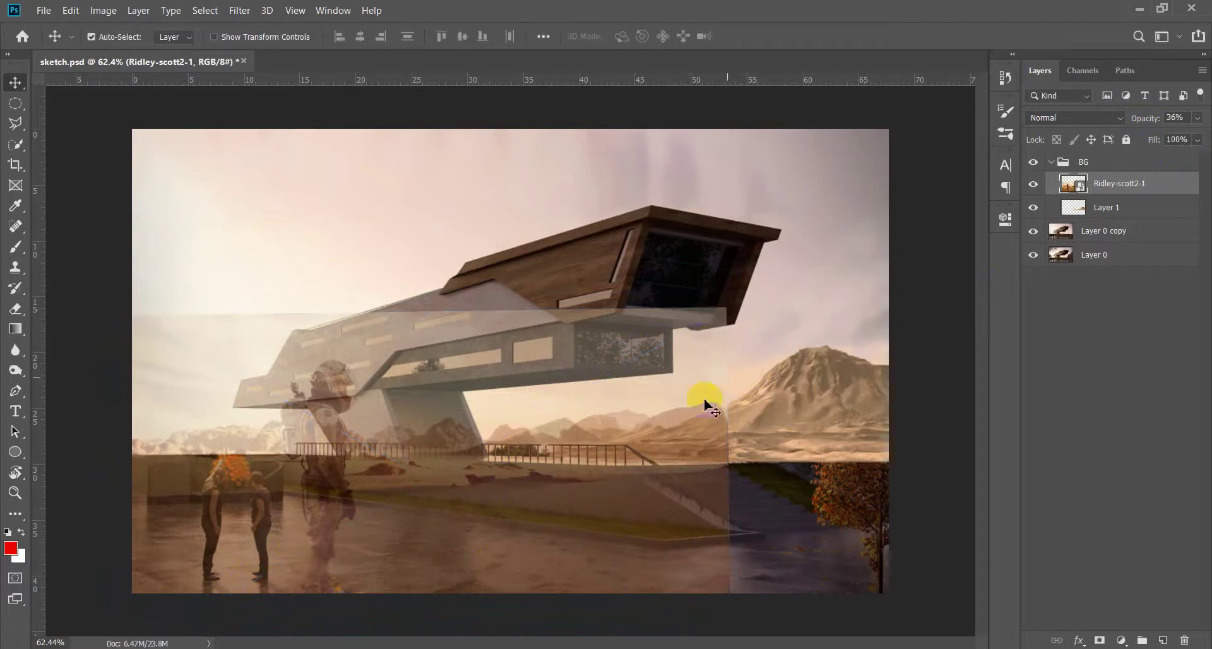
Restore the Ridley-scott2-1 layer to full opacity and quick-select the sky and distant mountains
key(w)
drag(1194, 120, 1209, 123)
scroll(311, 393, up, 3)
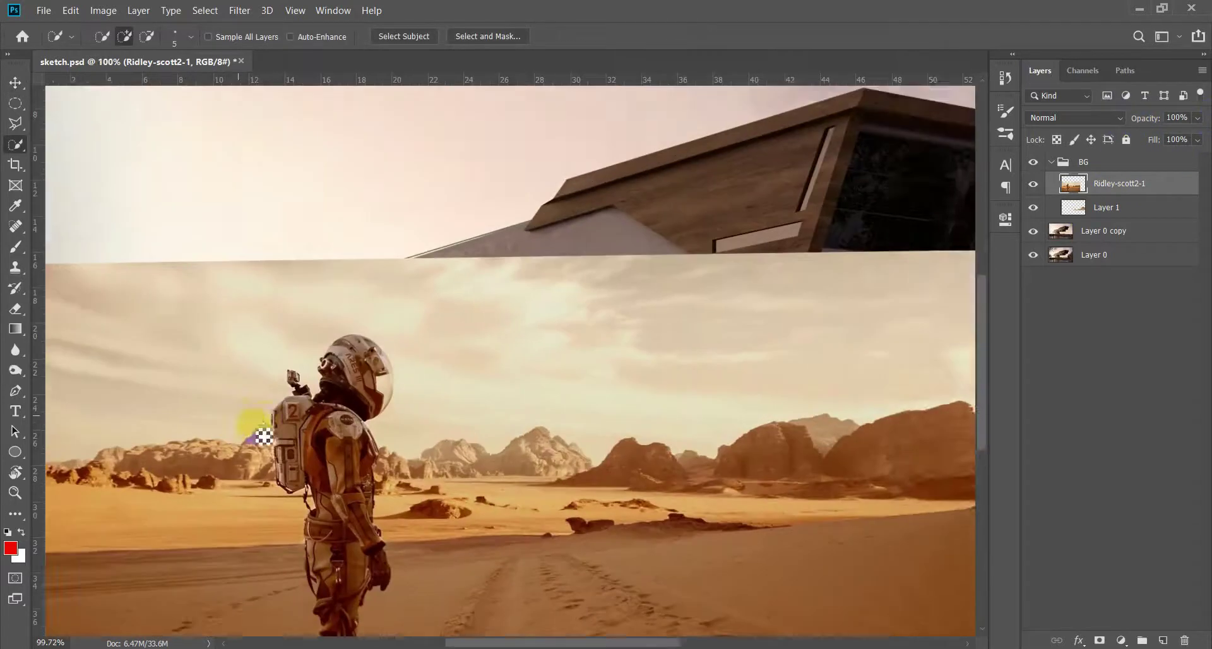
scroll(252, 372, down, 1)
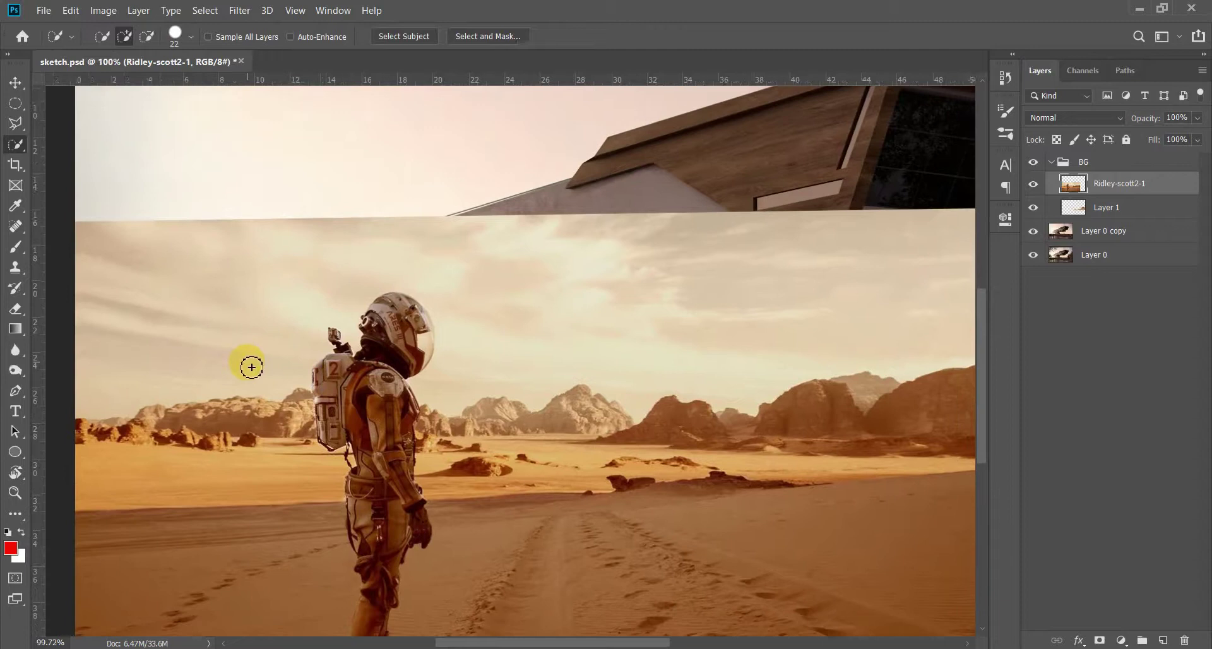
scroll(250, 366, down, 2)
scroll(228, 397, down, 2)
scroll(113, 433, down, 1)
drag(203, 408, 446, 368)
Subtract the astronaut's helmet from the selection, delete the selected sky, and deselect
alt+click(319, 411)
scroll(328, 378, up, 3)
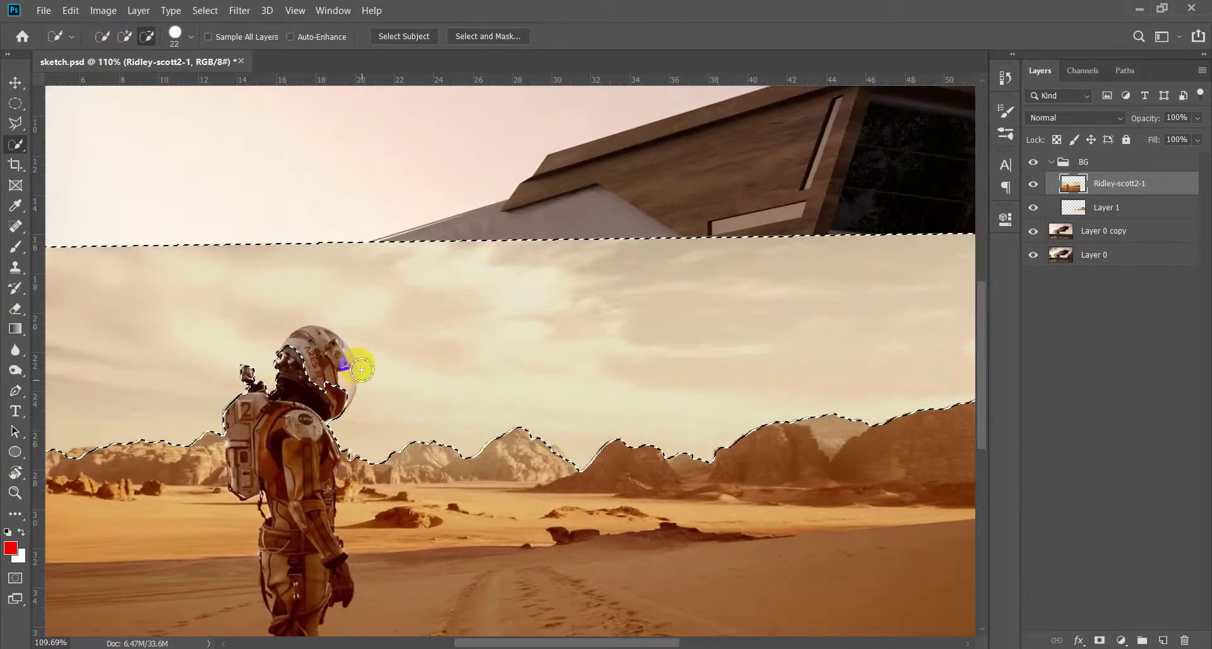
drag(361, 369, 253, 372)
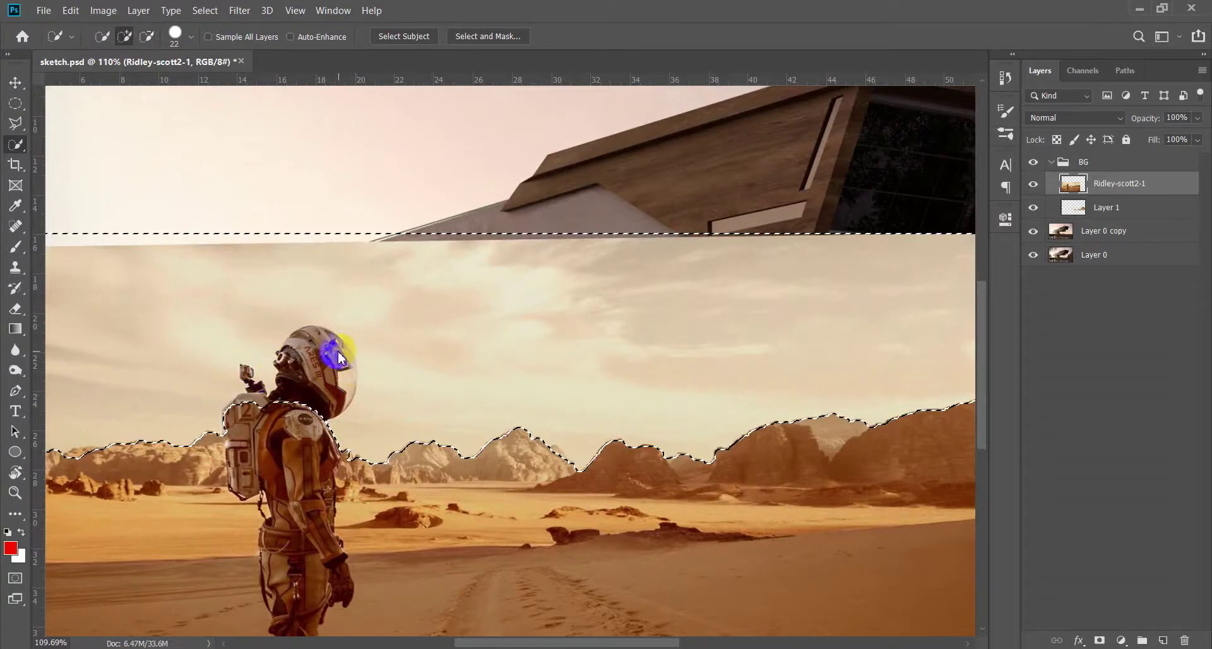
key(bracketleft)
key(bracketleft)
scroll(154, 436, up, 2)
scroll(149, 442, up, 2)
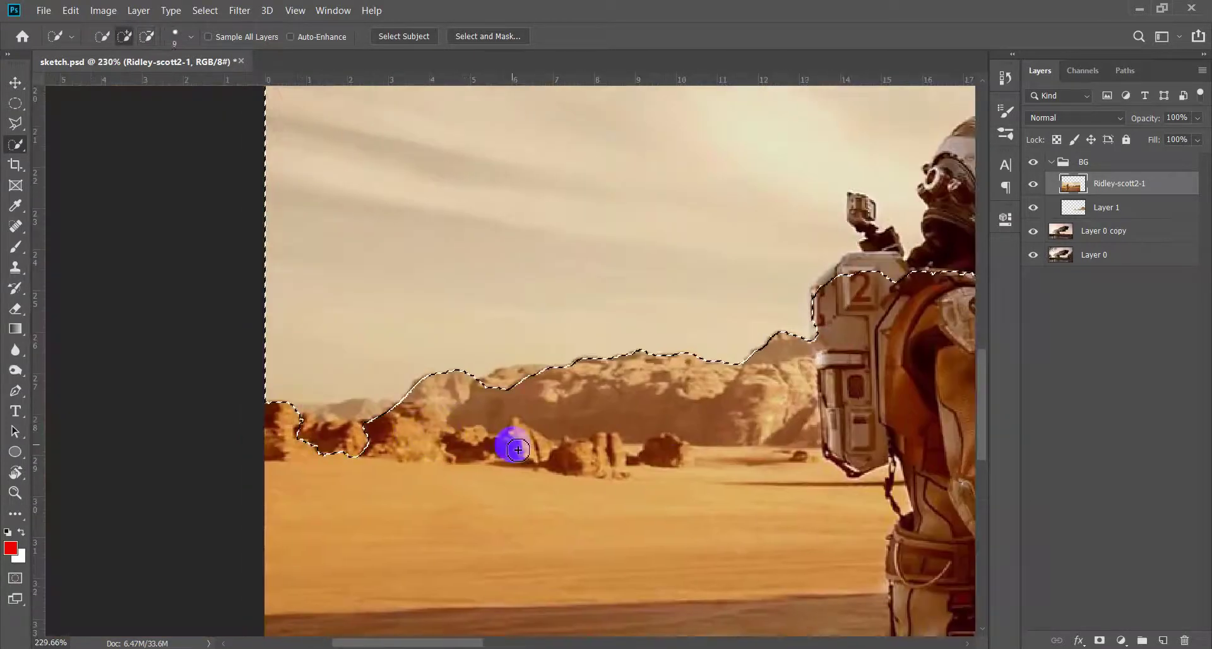
scroll(447, 424, down, 5)
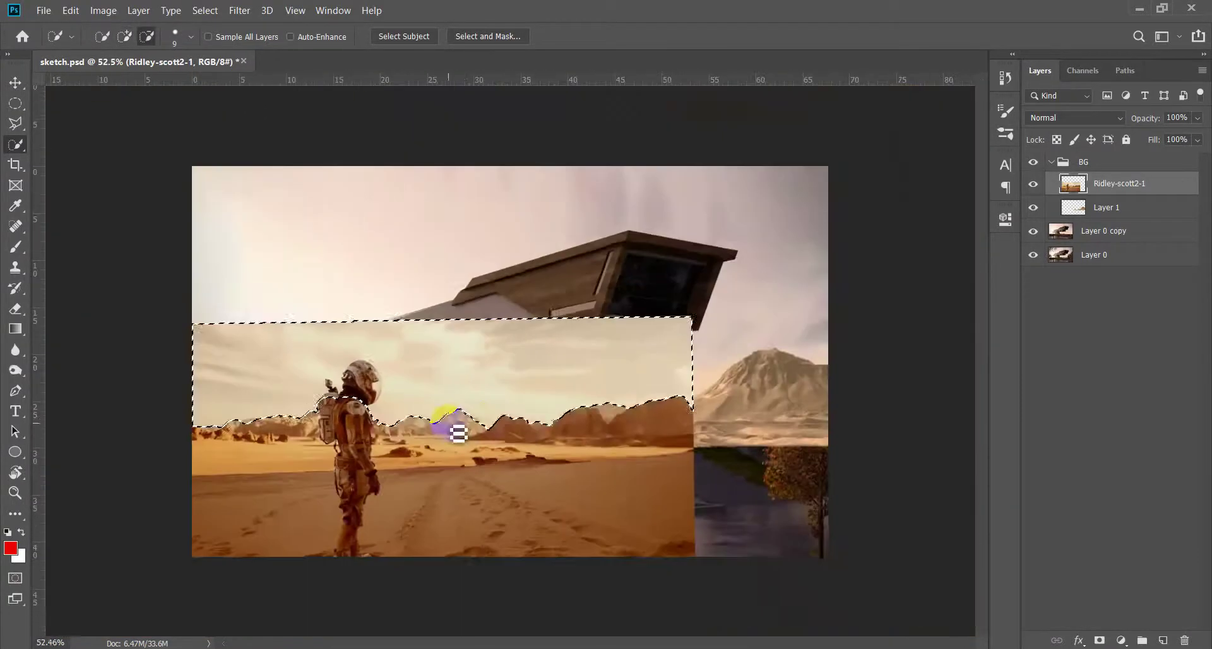
scroll(479, 468, up, 6)
scroll(414, 452, down, 6)
scroll(419, 455, up, 1)
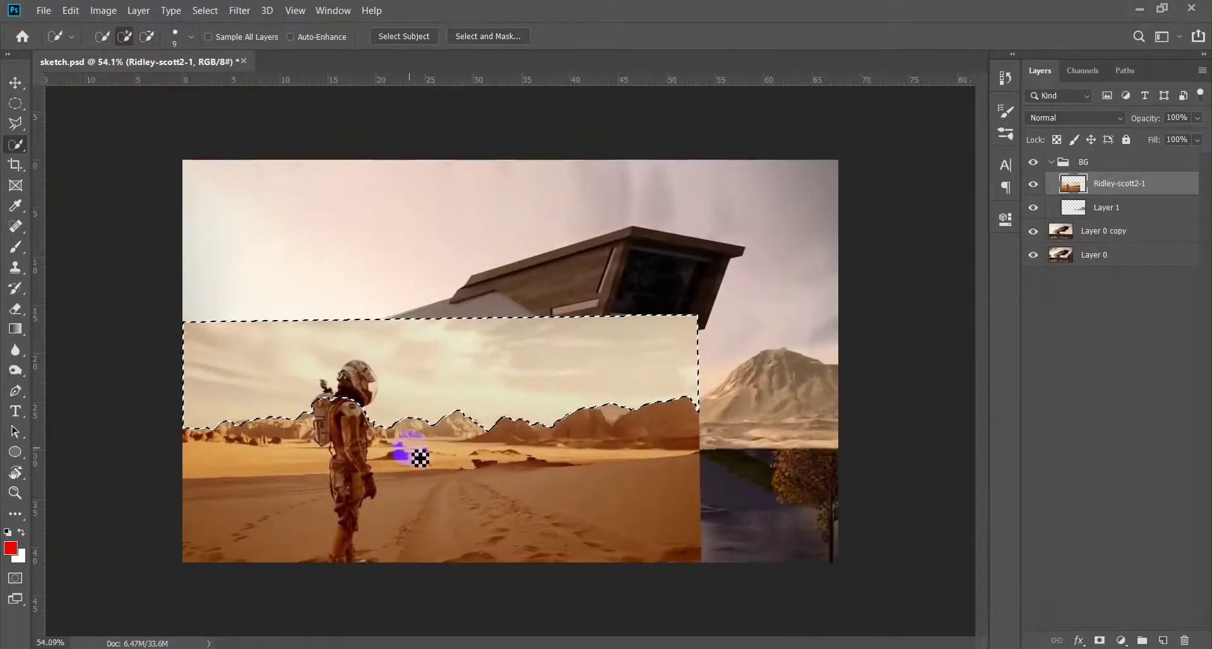
key(Delete)
key(ctrl+d)
key(v)
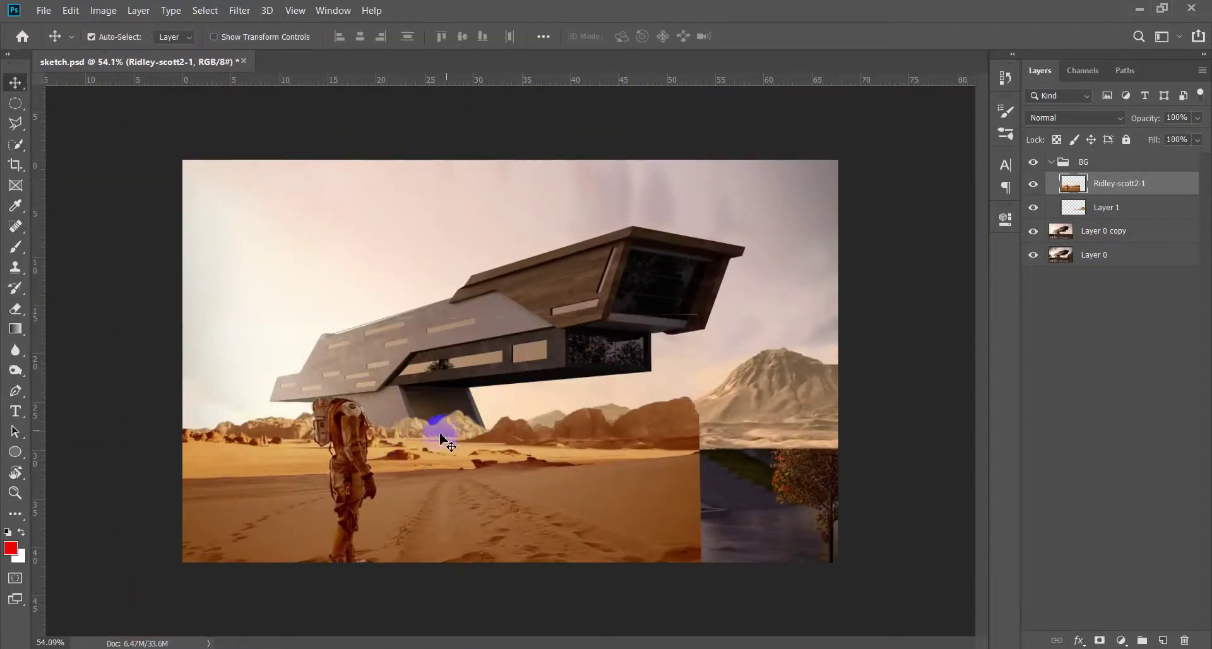
Fade the Ridley-scott2-1 layer to 54%, erase its right edge, and add a layer mask
drag(1186, 114, 1128, 127)
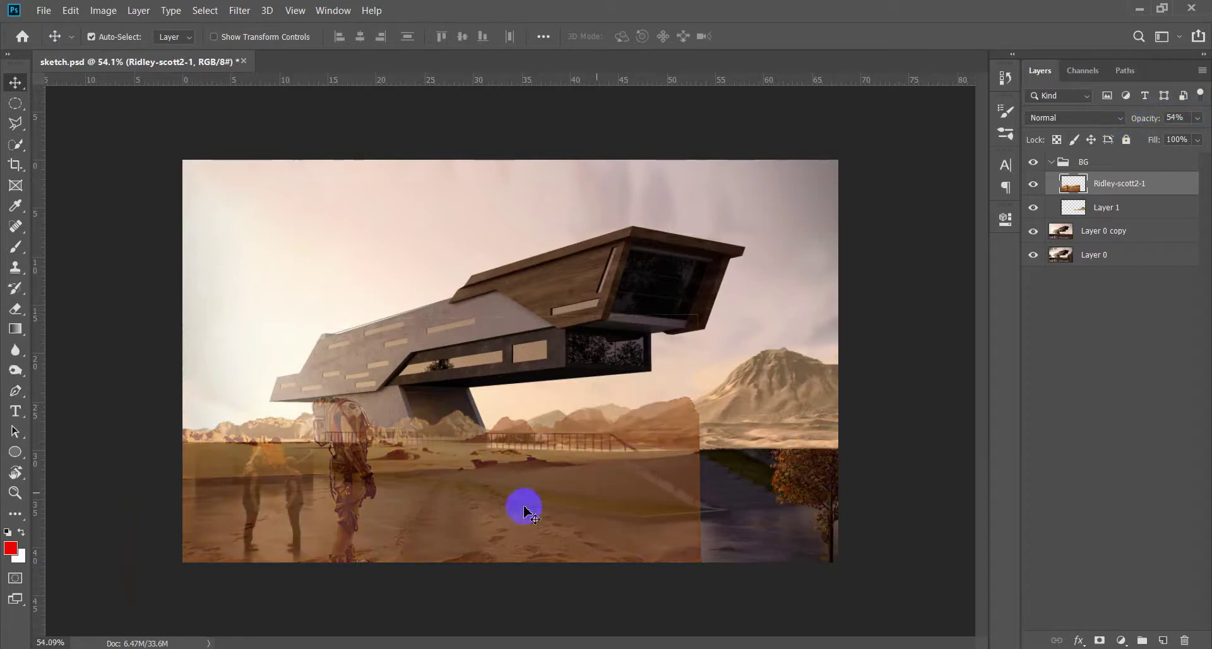
scroll(571, 502, up, 2)
key(e)
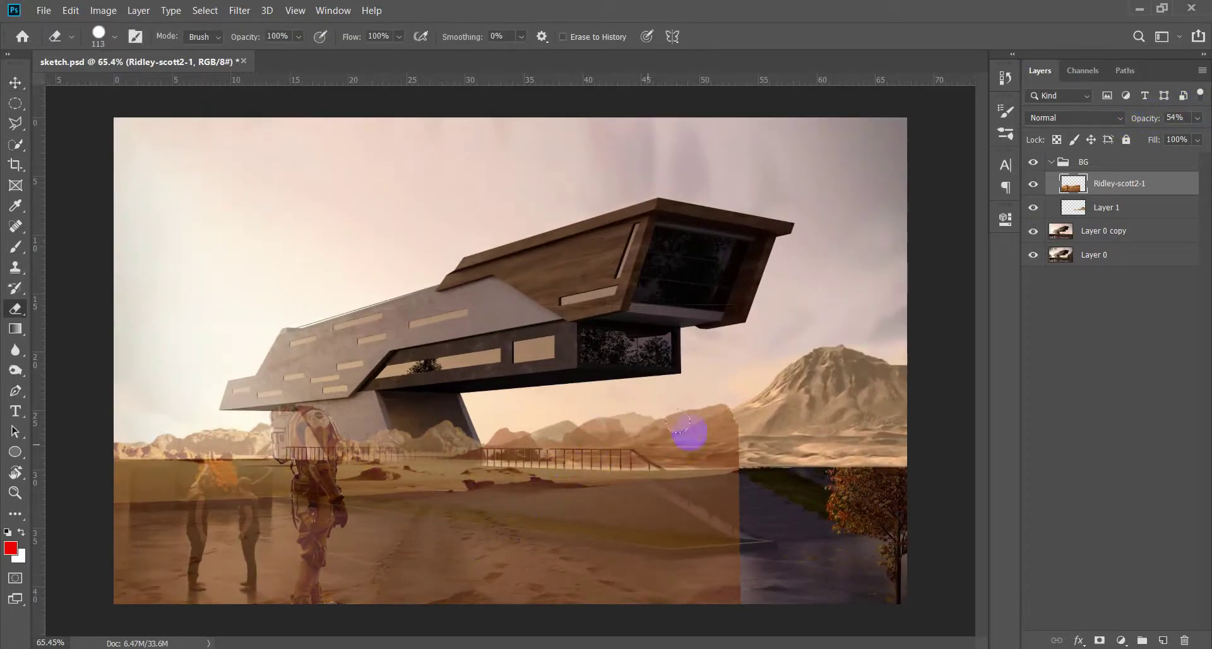
drag(724, 401, 725, 533)
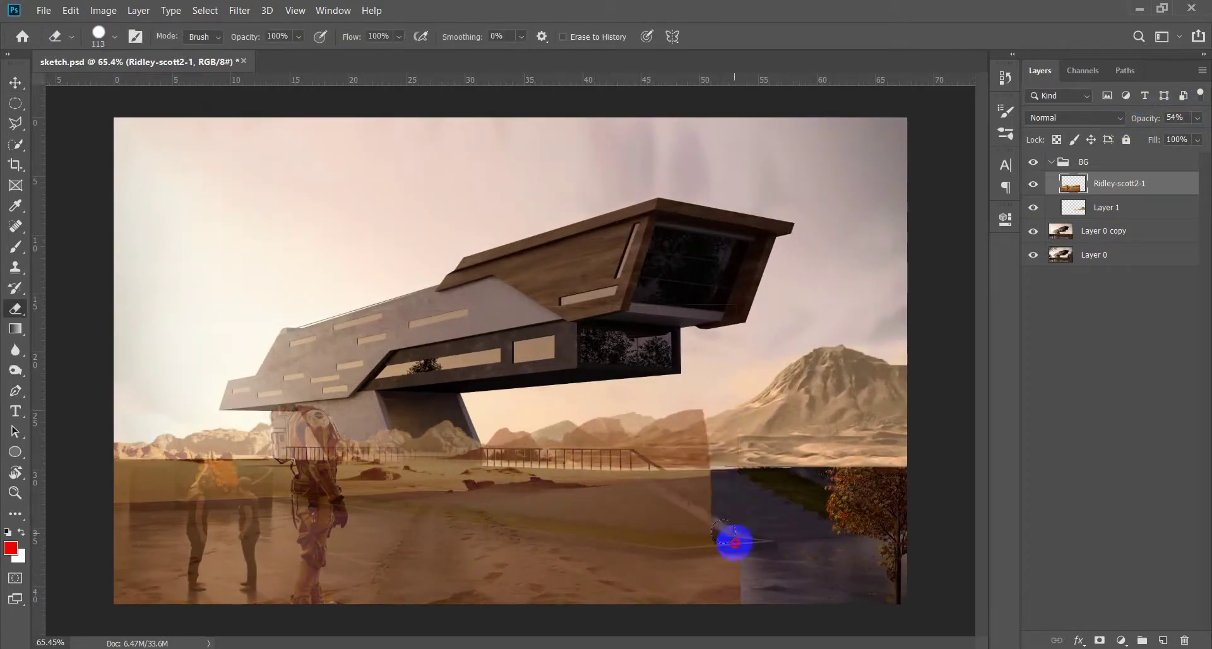
click(1106, 640)
key(b)
key(d)
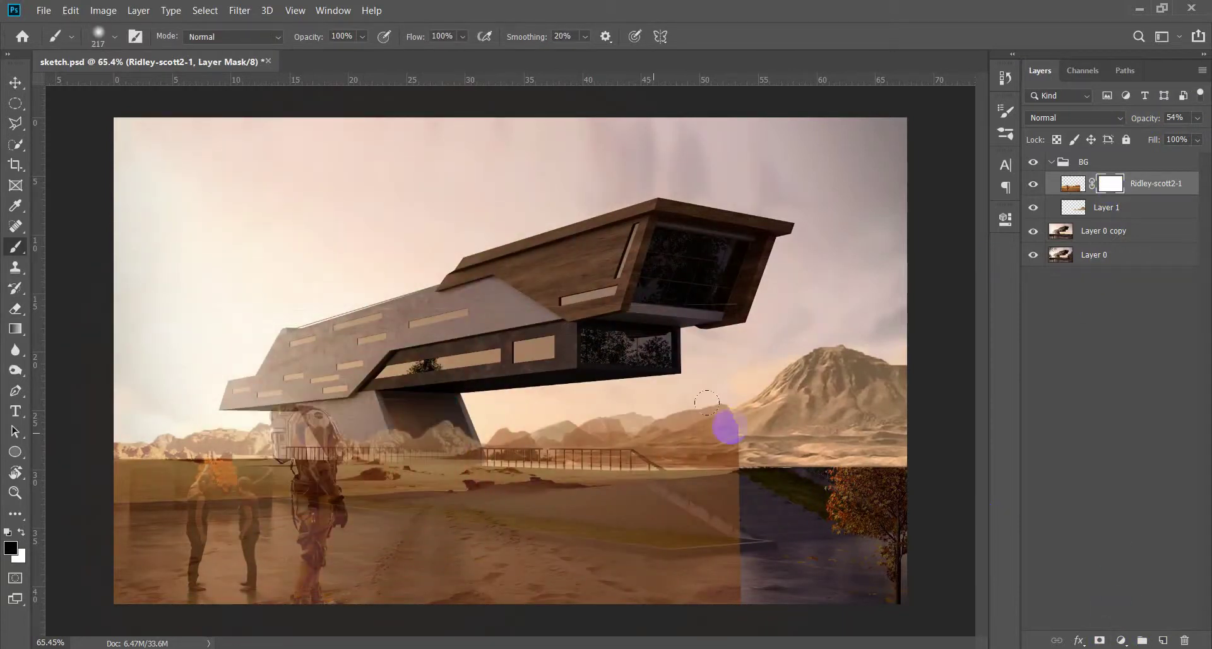
Paint black on the mask over the right mountain overlap, pool scene and astronaut's legs
drag(707, 402, 641, 419)
drag(740, 601, 755, 510)
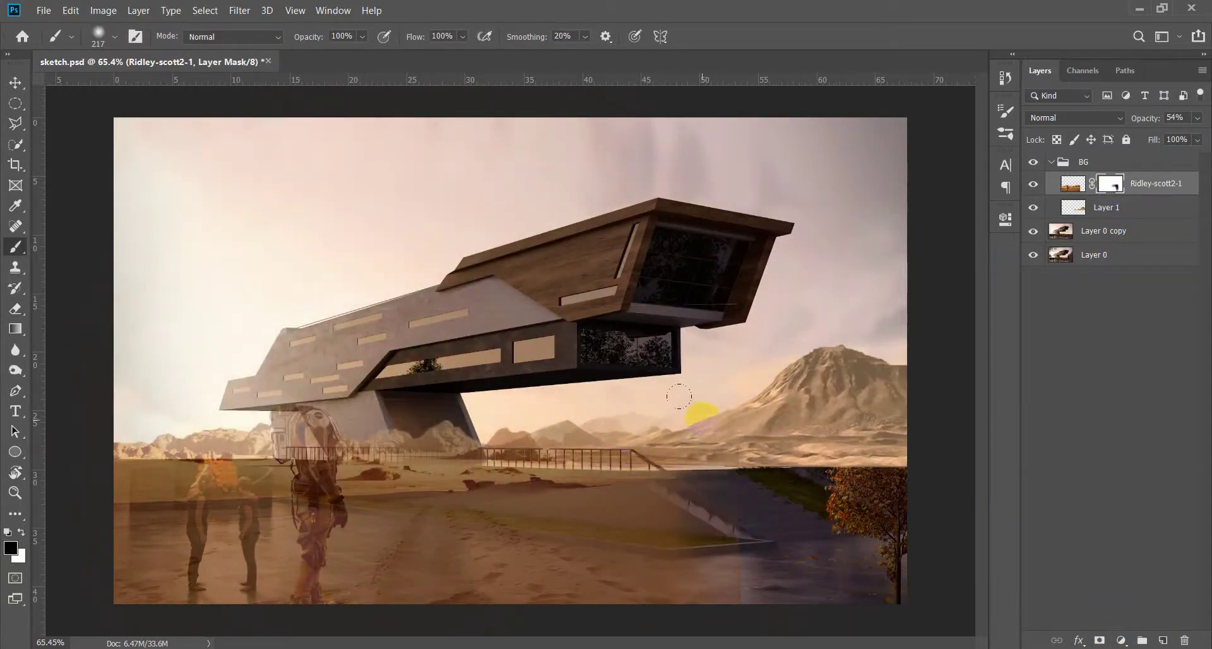
key(F5)
key(F5)
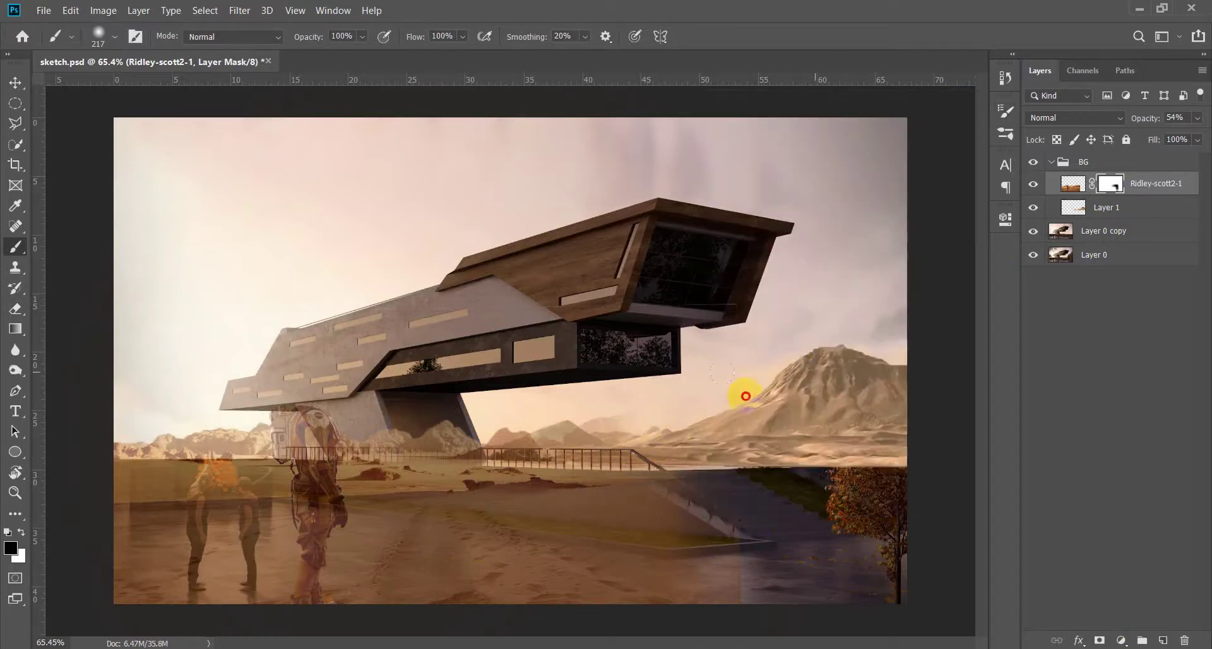
mouse_move(599, 534)
mouse_down()
mouse_move(518, 423)
mouse_move(402, 423)
mouse_move(526, 567)
mouse_move(444, 541)
mouse_move(93, 581)
mouse_move(392, 546)
mouse_up()
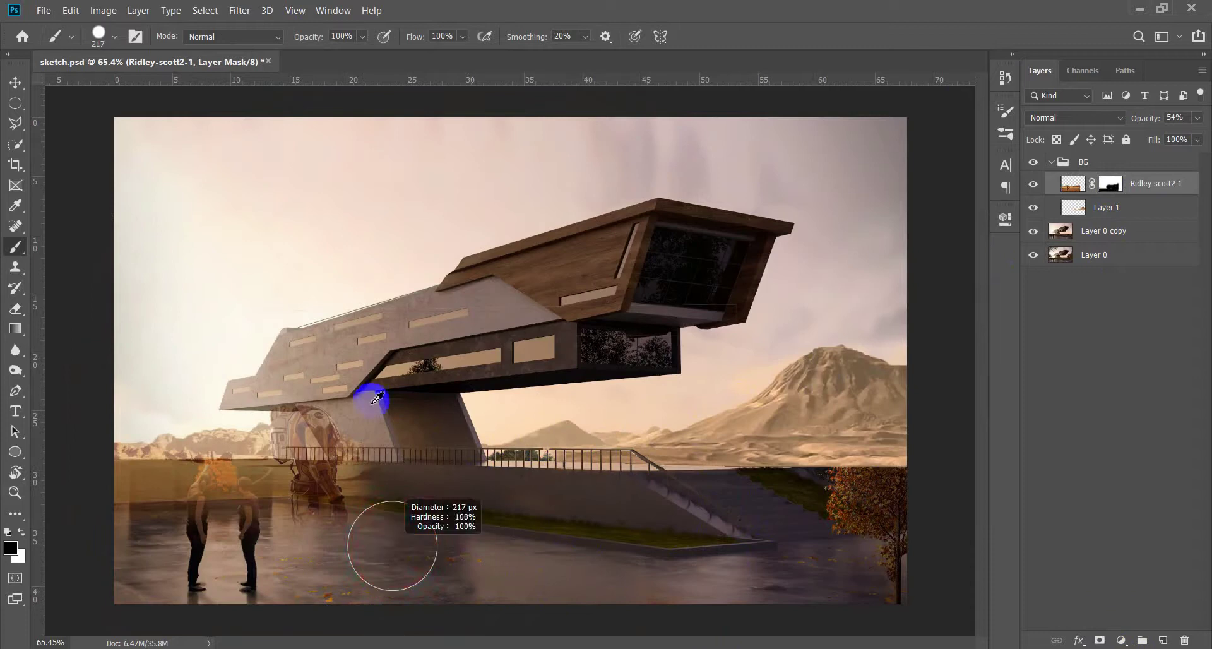
scroll(301, 564, up, 3)
scroll(336, 531, up, 3)
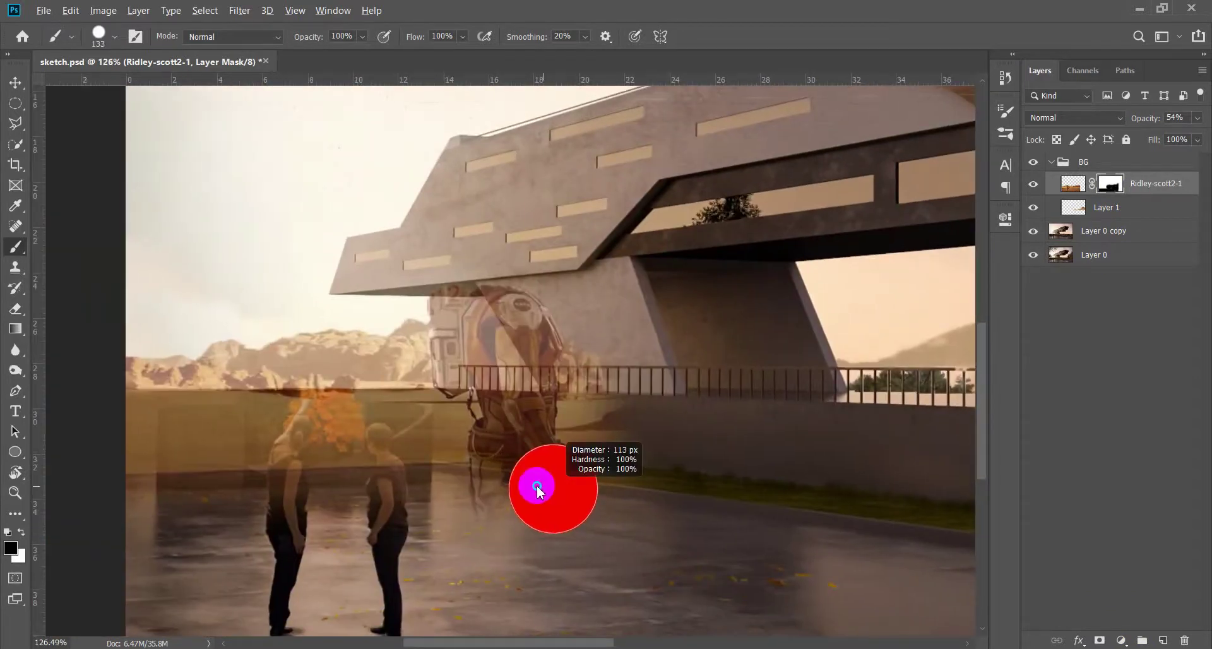
mouse_move(438, 447)
mouse_down()
mouse_move(550, 406)
mouse_move(412, 433)
mouse_move(115, 438)
mouse_up()
Mask the pale band by the people's feet and the astronaut beside the helmet, then restore 100% opacity
scroll(449, 441, left, 1)
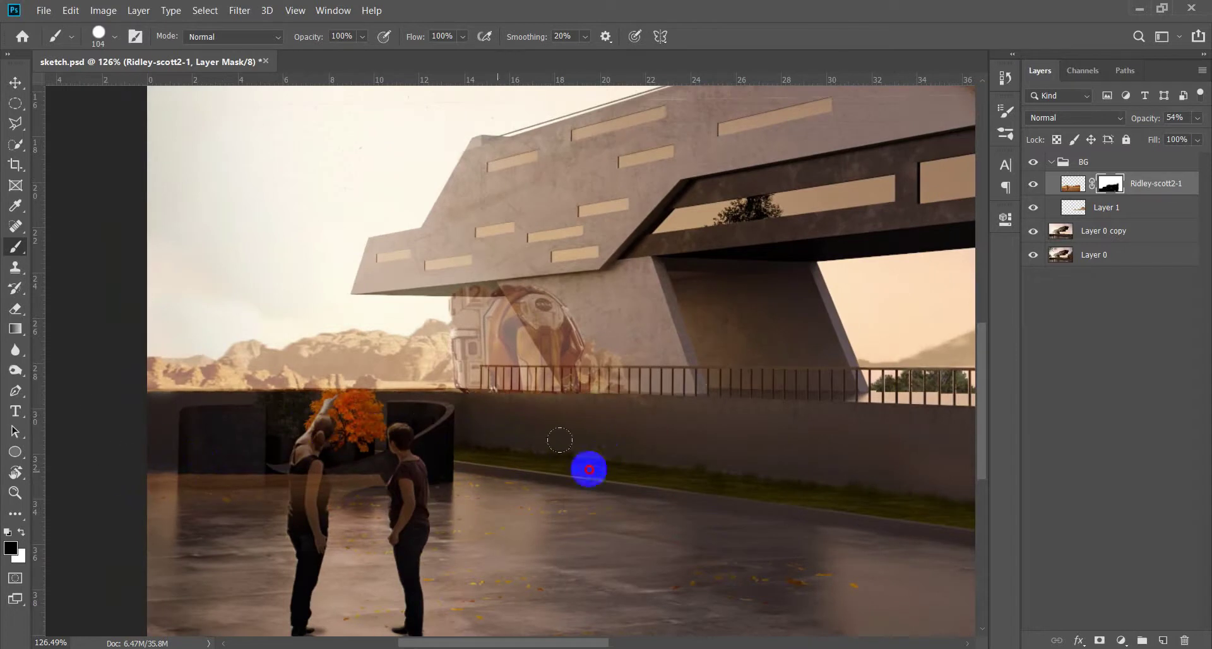
drag(559, 440, 424, 460)
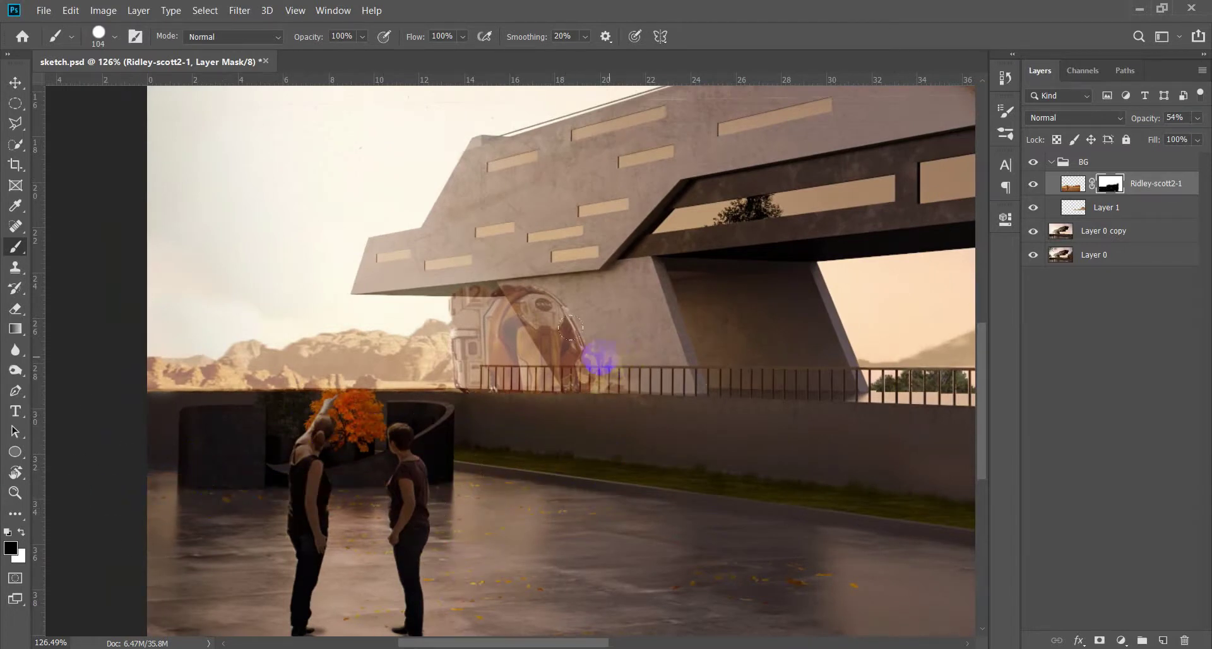
drag(570, 328, 530, 253)
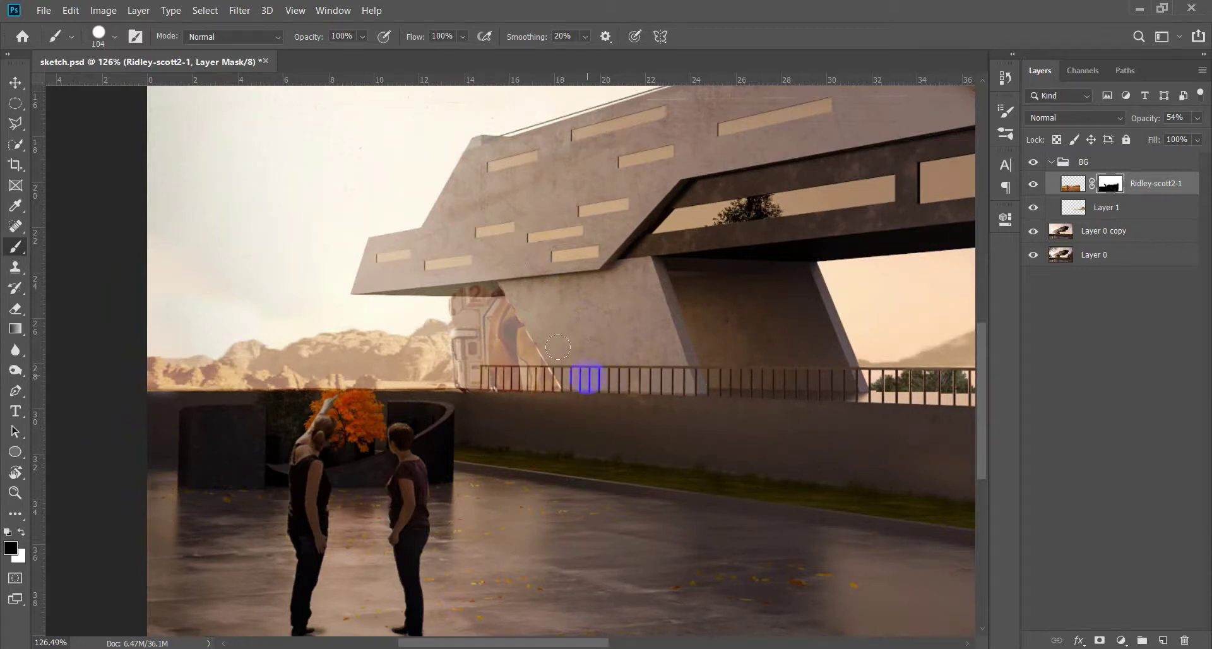
key(v)
click(775, 325)
key(0)
key(ctrl+0)
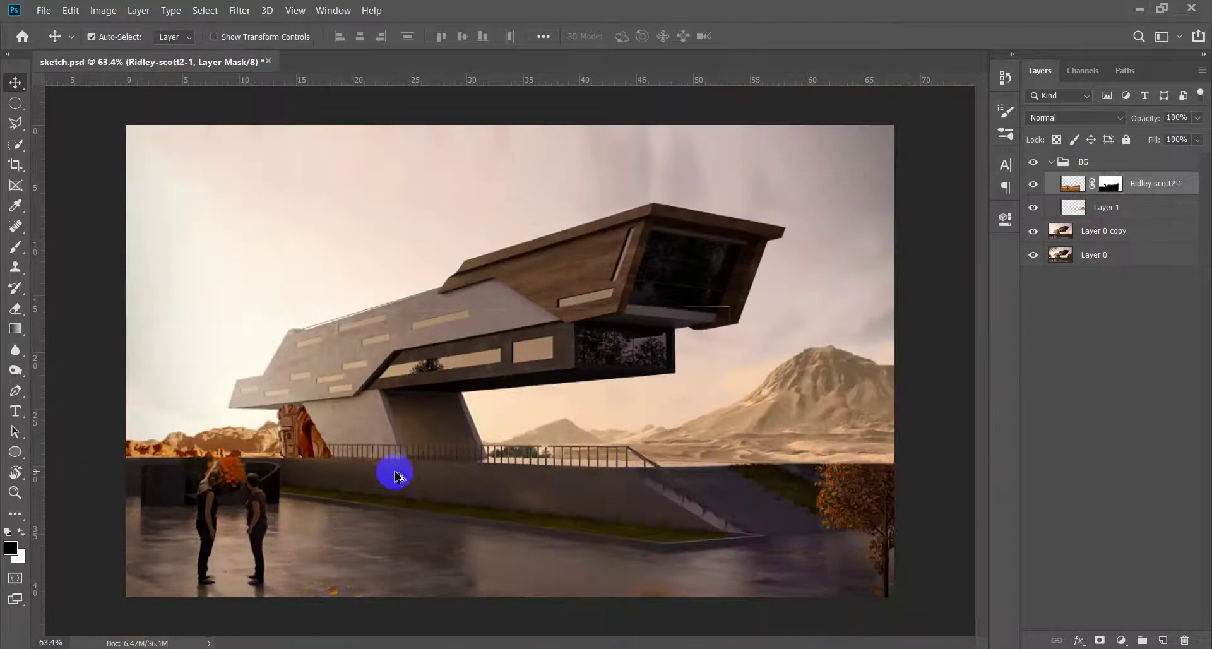
Stretch the Ridley-scott2-1 layer to about 122% width and shift it slightly right
key(ctrl+t)
drag(406, 441, 456, 449)
drag(171, 486, 118, 487)
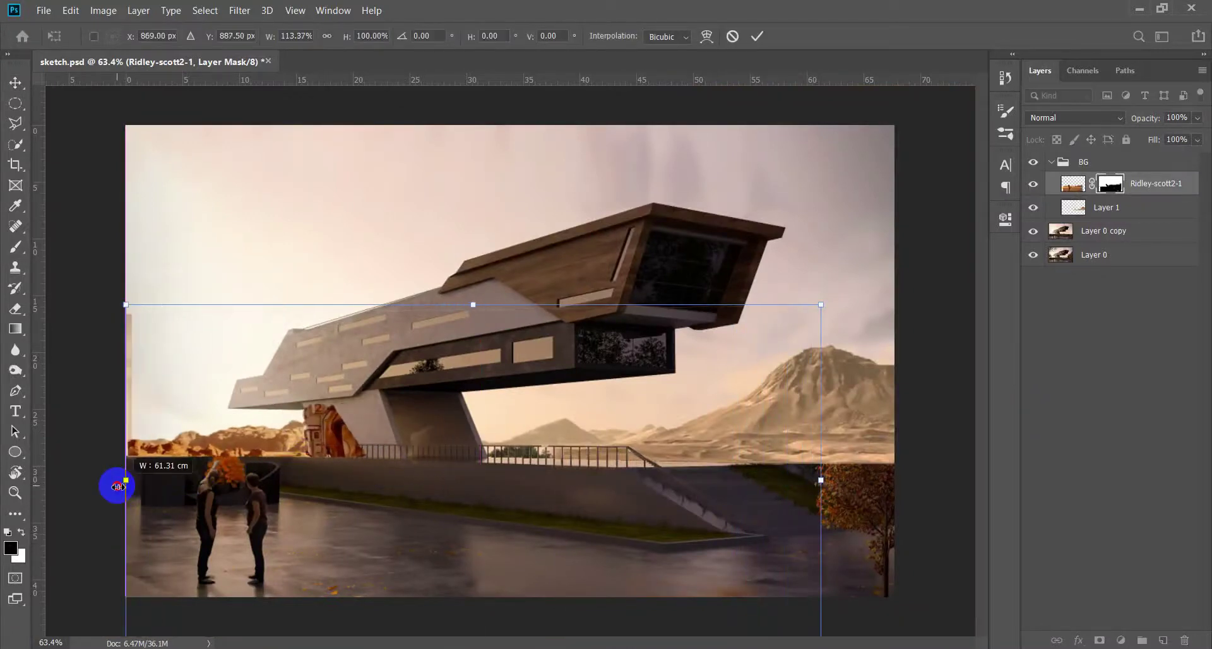
drag(337, 471, 374, 473)
drag(180, 481, 125, 486)
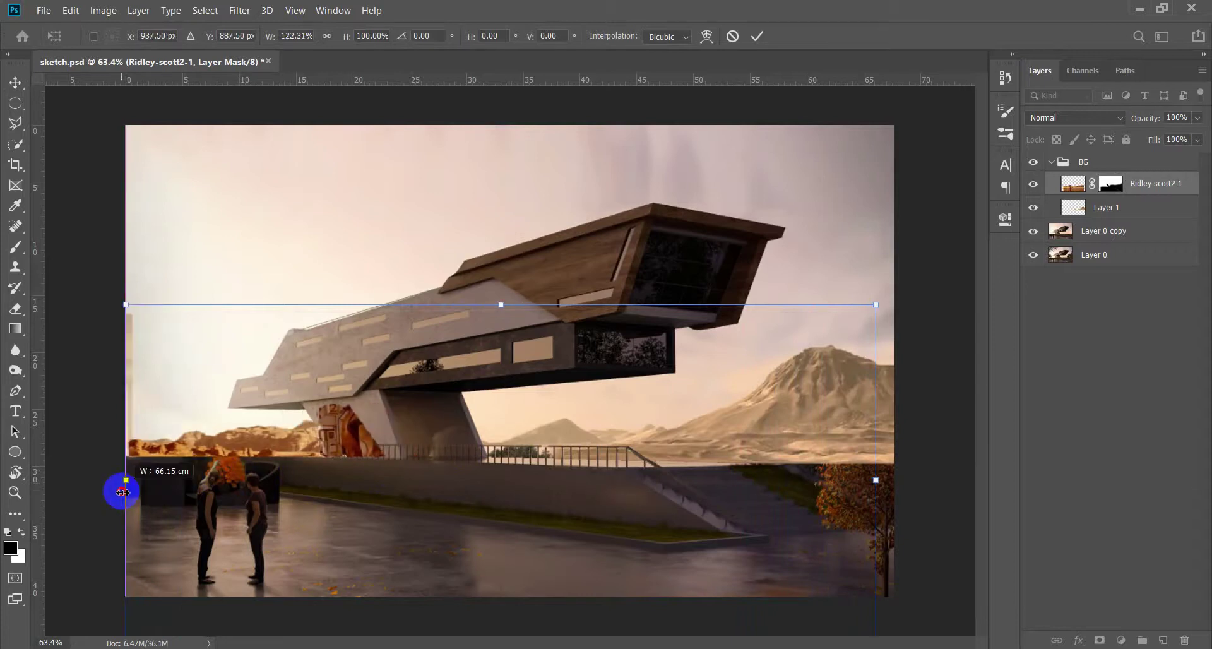
key(Return)
On the layer mask, paint away the left-edge strip and the robot along the pillar's edge
key(e)
scroll(168, 455, up, 2)
click(1110, 183)
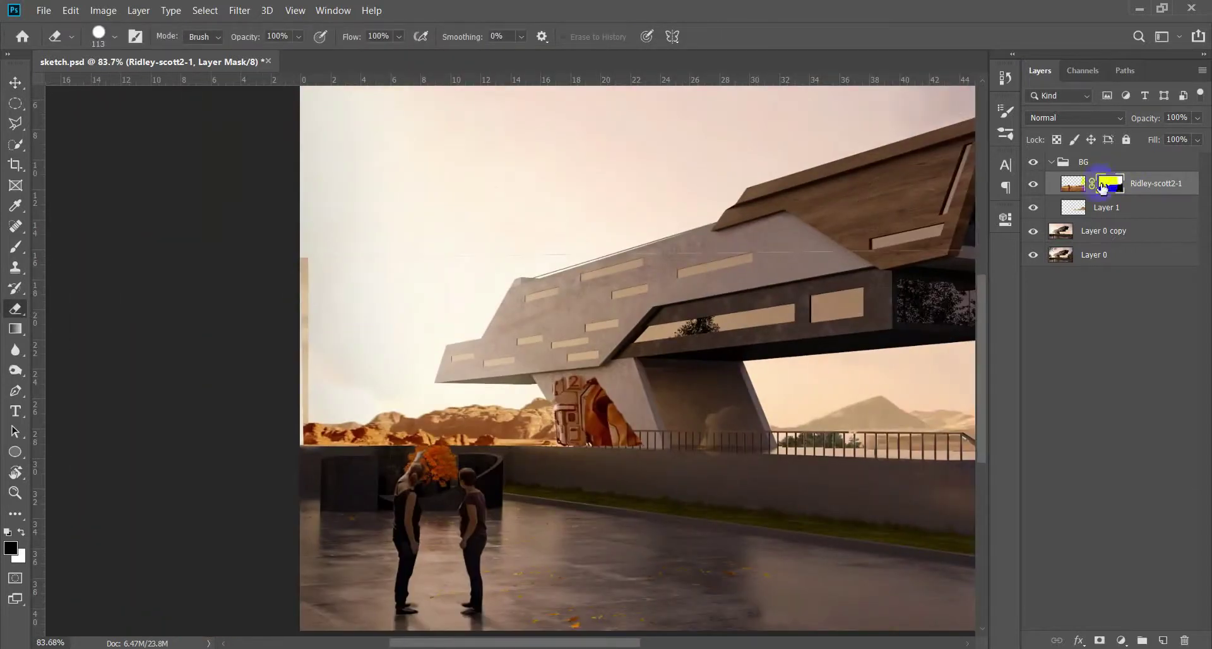
key(b)
drag(316, 276, 287, 352)
scroll(617, 440, up, 5)
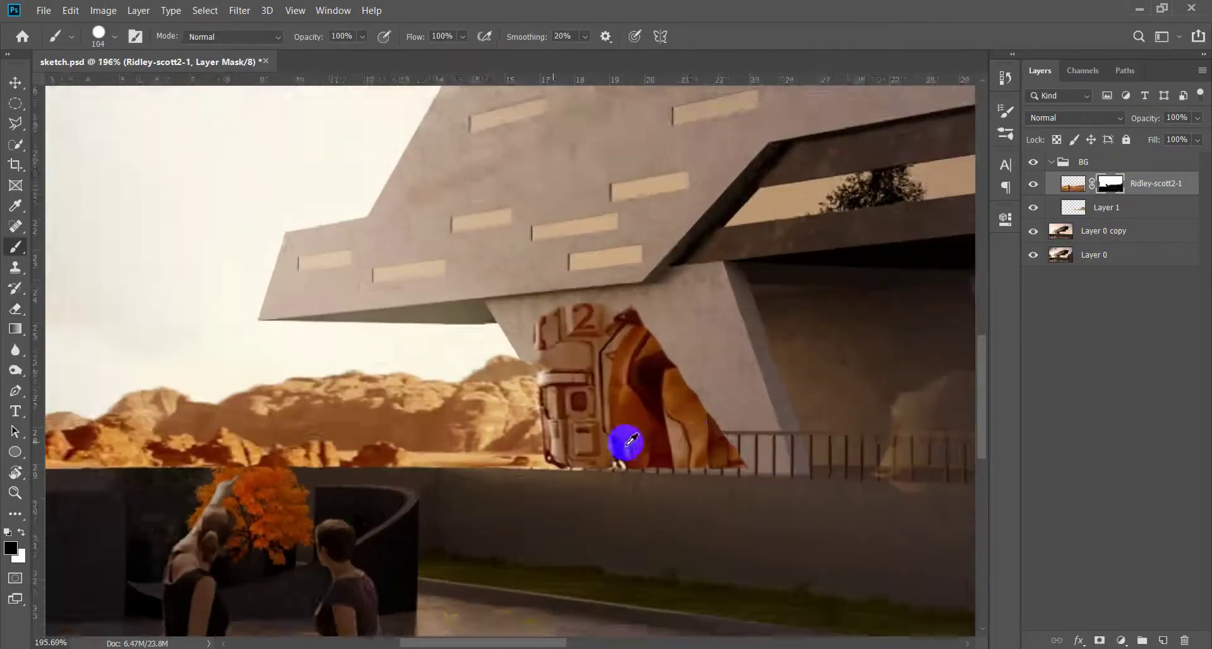
alt+right_click(625, 382)
drag(1146, 118, 1140, 119)
alt+right_click(587, 447)
scroll(618, 449, up, 2)
scroll(617, 448, up, 1)
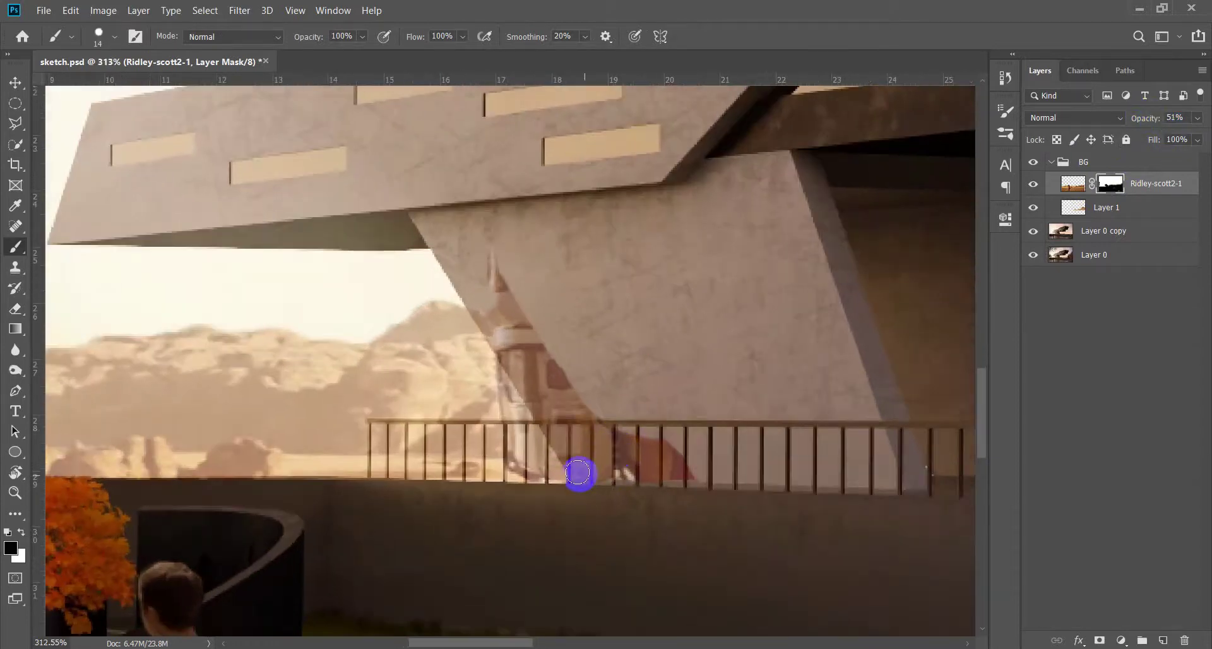
mouse_move(422, 209)
mouse_down()
mouse_move(628, 470)
mouse_move(492, 263)
mouse_up()
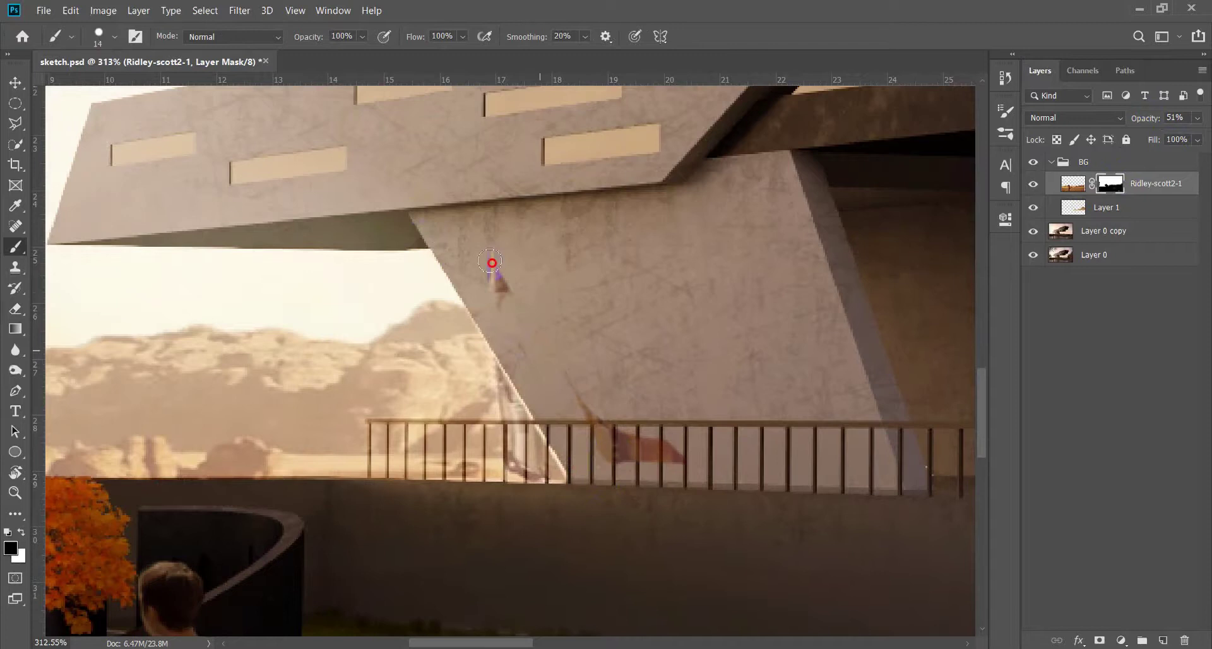
Refine the mask around the railing with a 4 px then 1 px brush, ending at full opacity
scroll(632, 468, down, 2)
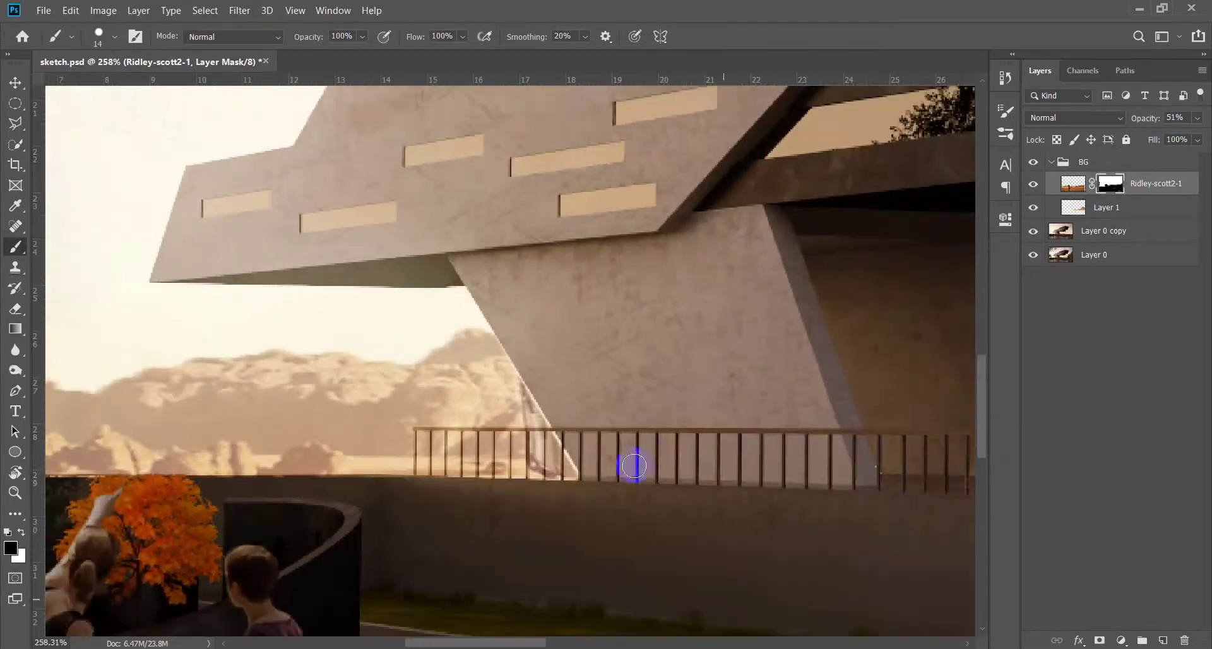
drag(1198, 118, 667, 170)
drag(697, 404, 685, 408)
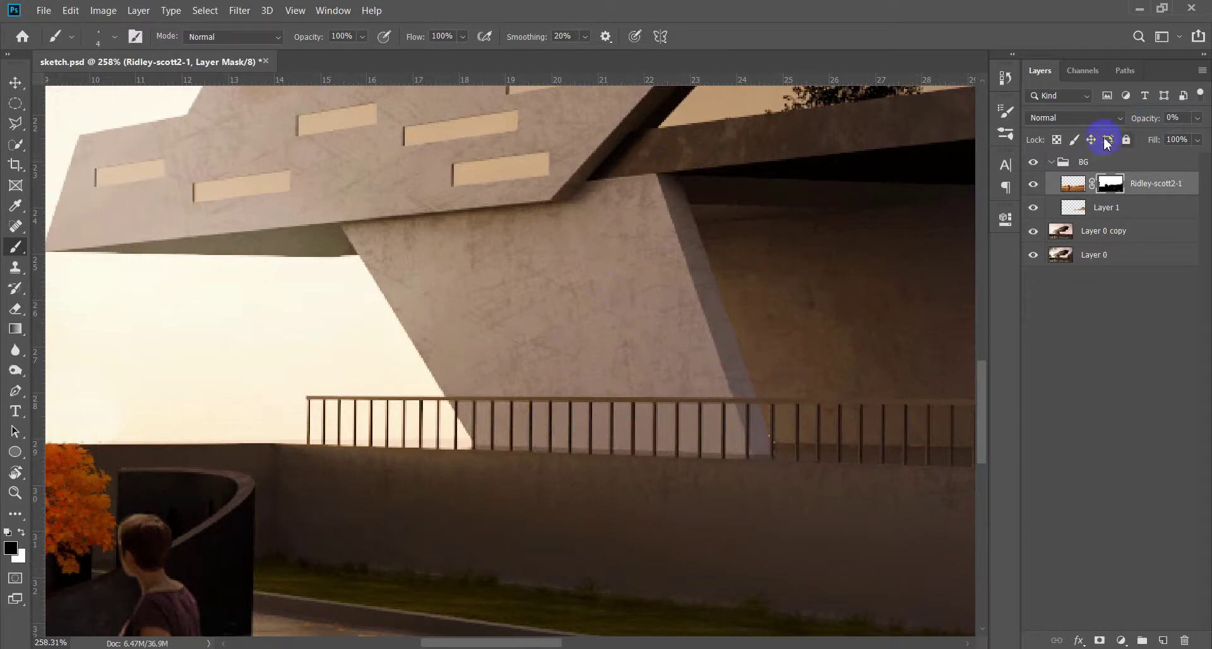
scroll(425, 436, up, 2)
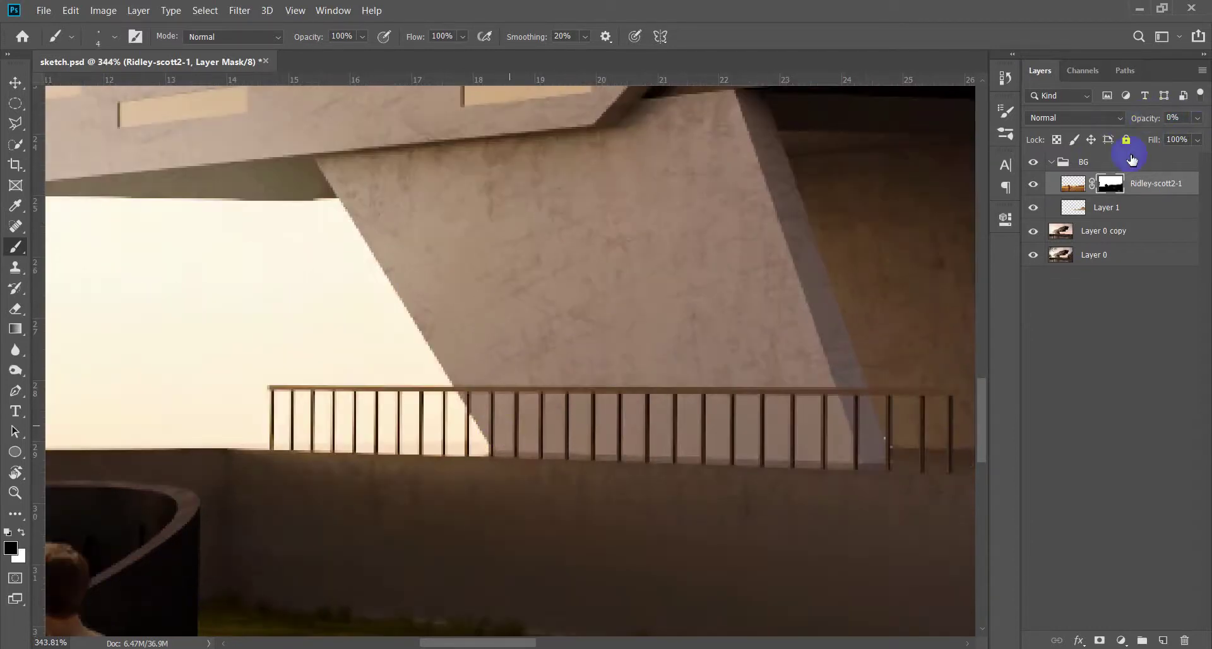
scroll(464, 409, up, 2)
drag(235, 413, 203, 398)
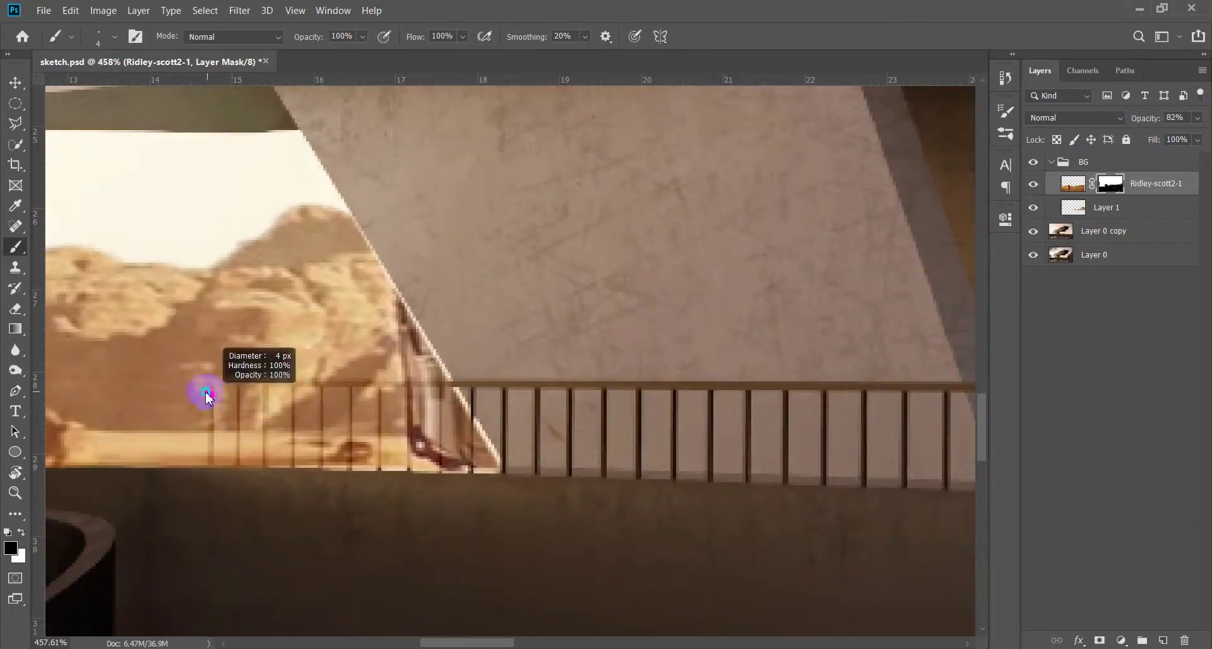
scroll(325, 423, up, 2)
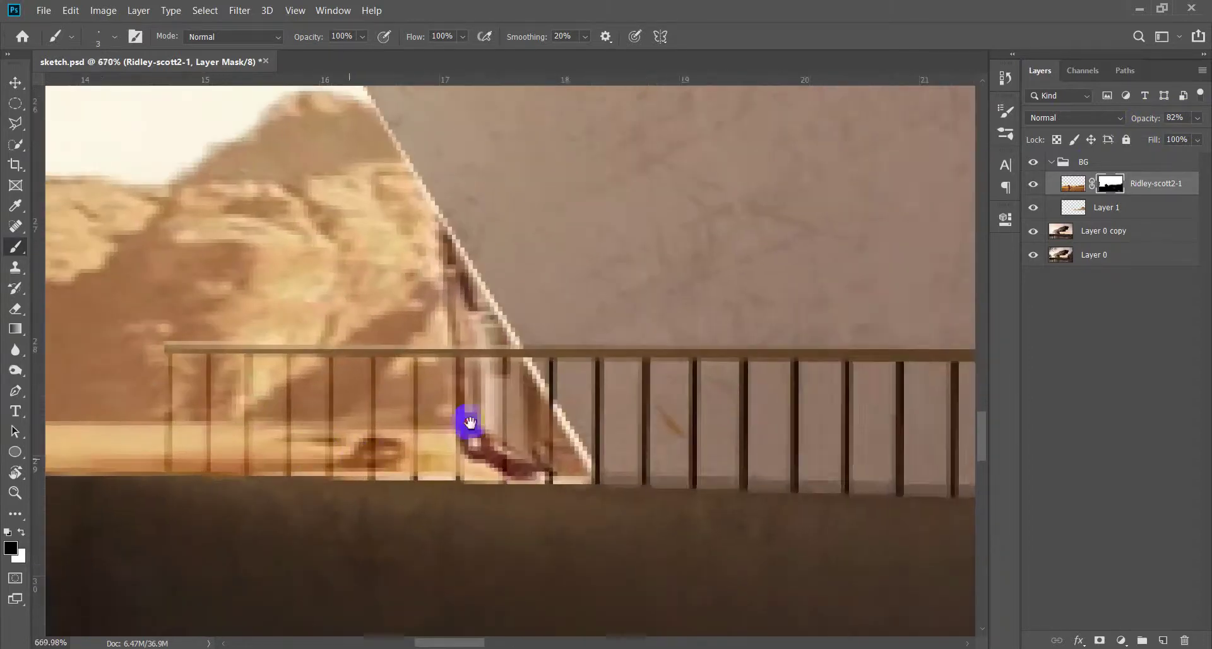
drag(314, 345, 310, 319)
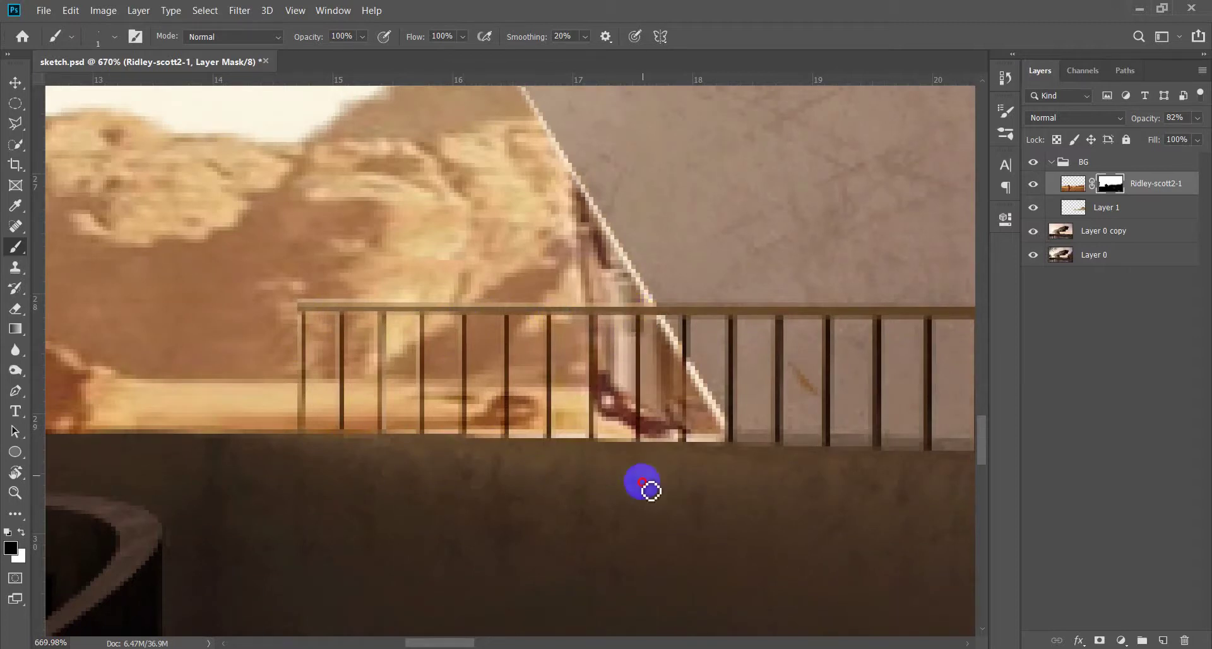
scroll(546, 439, down, 5)
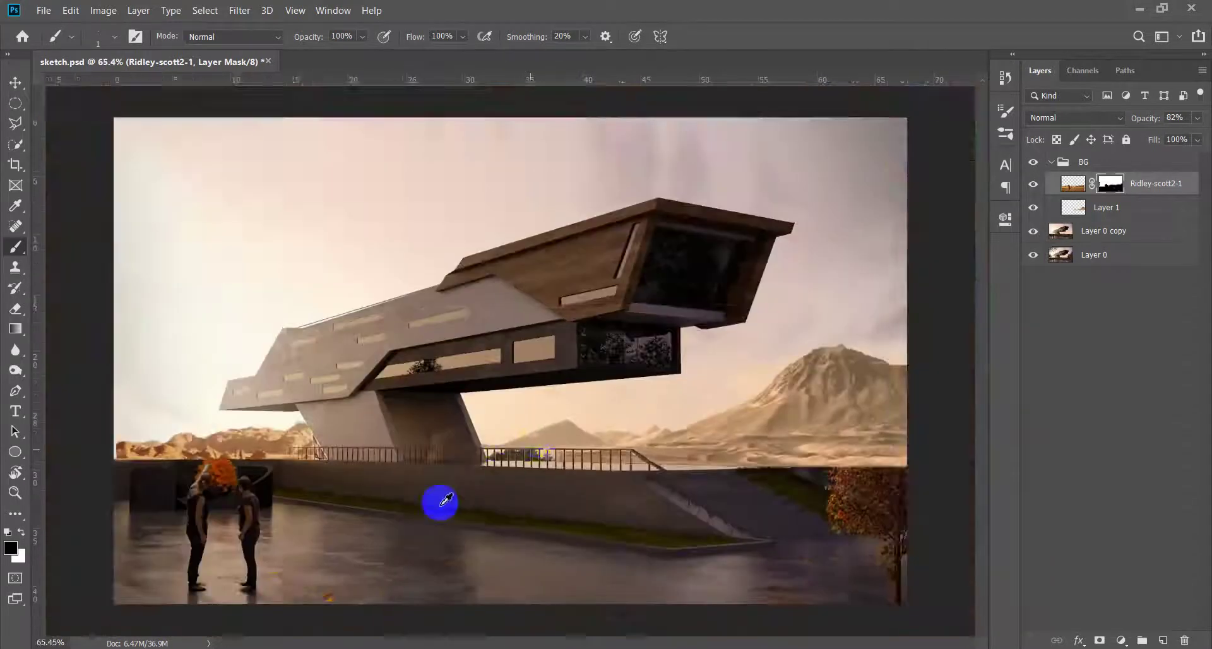
scroll(501, 466, up, 2)
drag(1156, 120, 1174, 120)
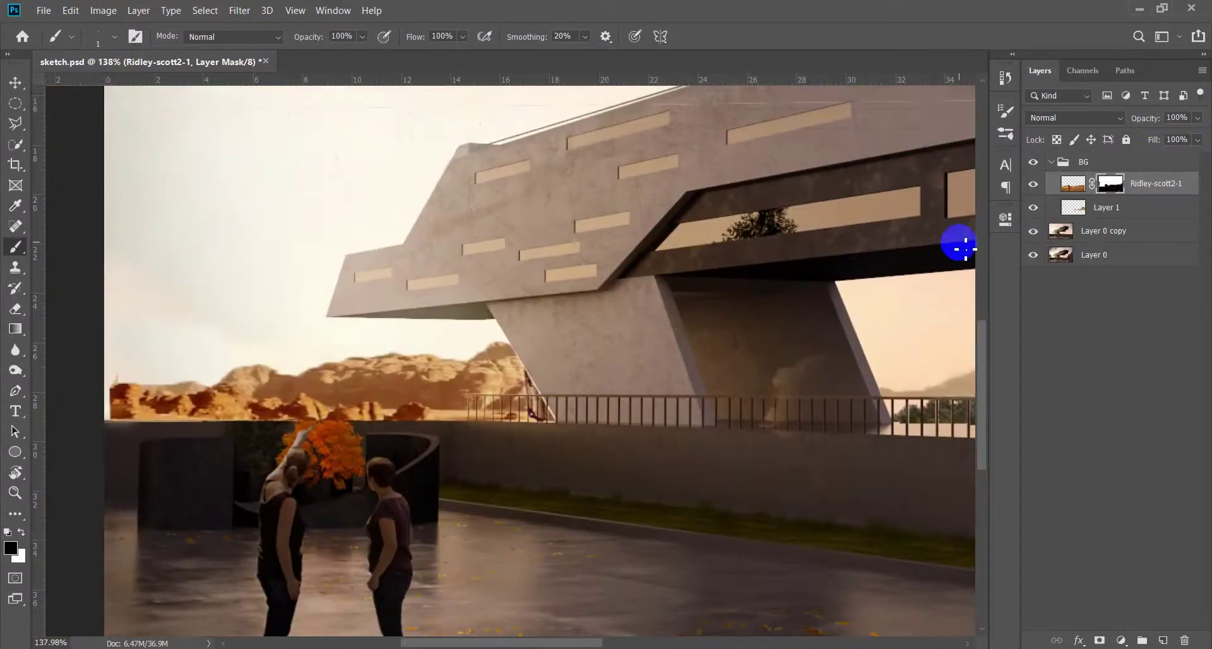
Clone mountain texture over the robot remnant on the layer's image with a 15 px stamp
key(s)
key(ctrl+2)
scroll(249, 397, up, 3)
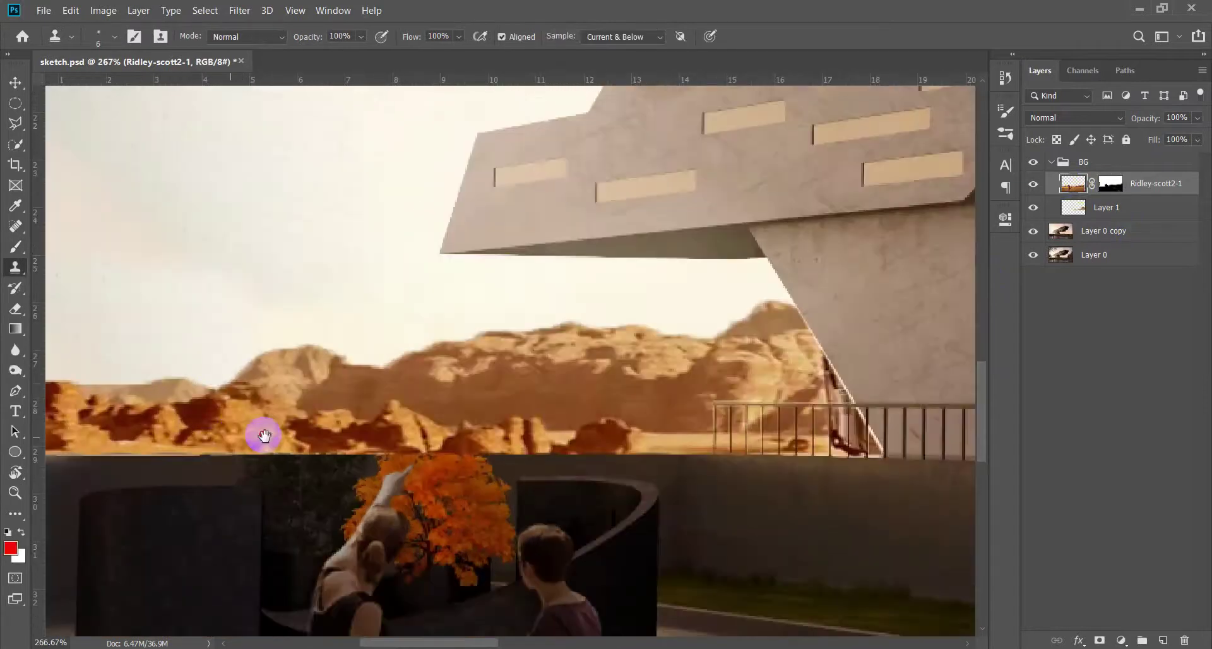
scroll(230, 432, up, 2)
scroll(502, 423, up, 3)
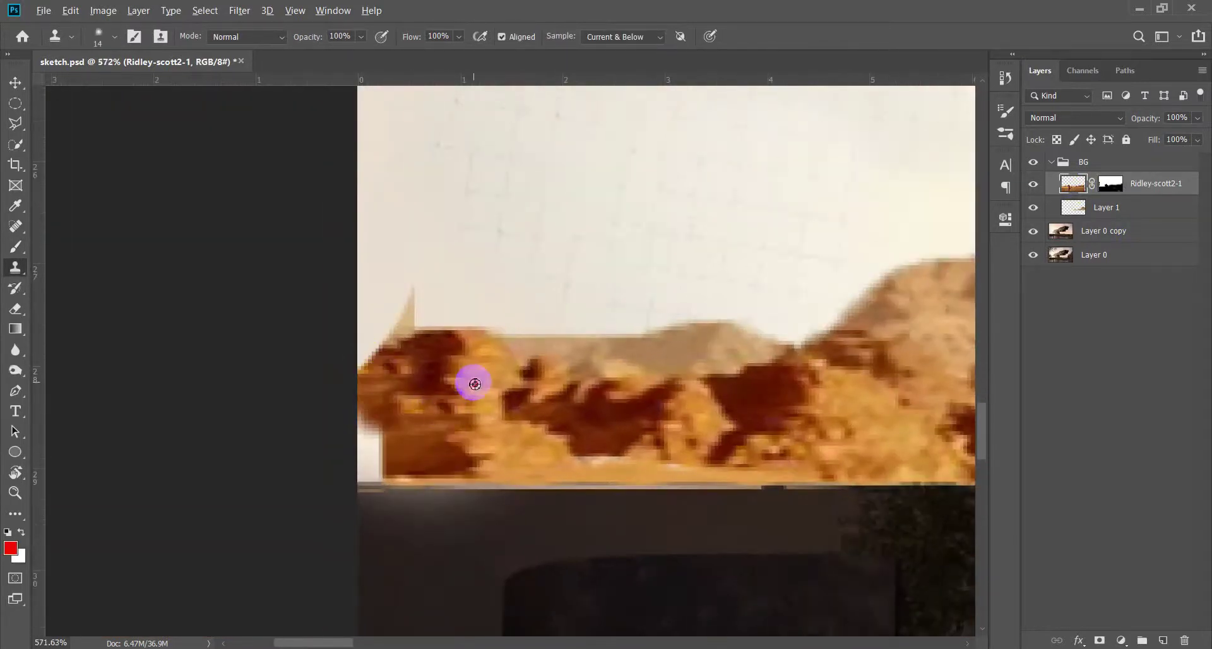
scroll(349, 473, down, 3)
scroll(514, 411, up, 3)
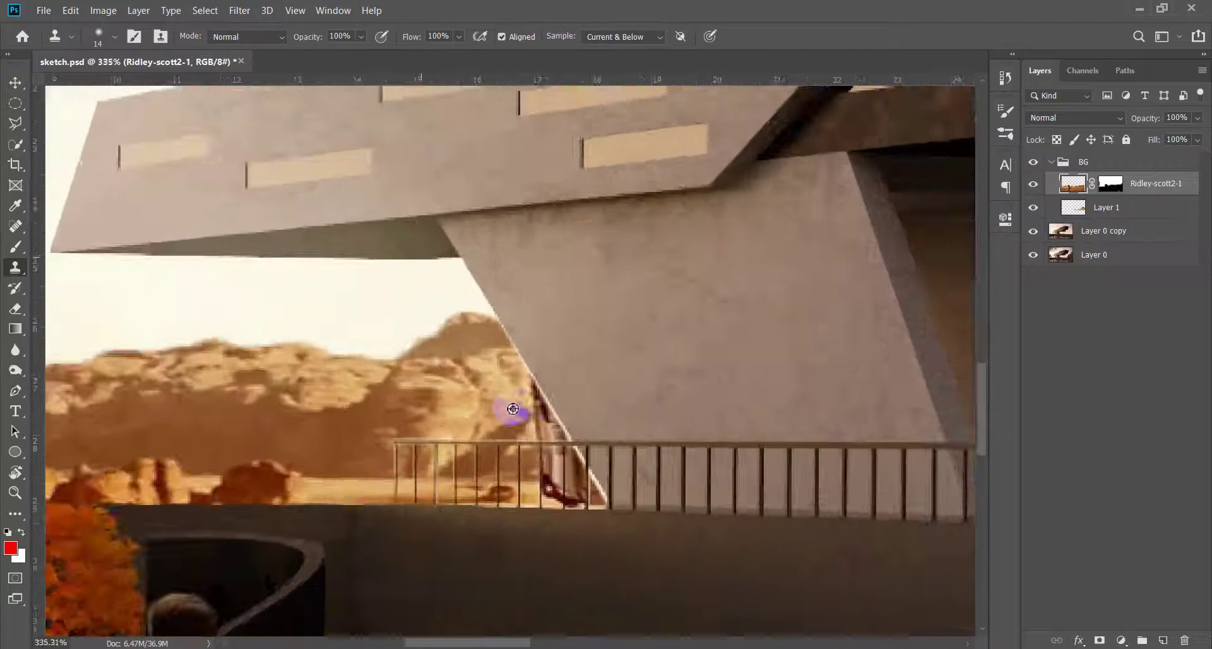
key(bracketright)
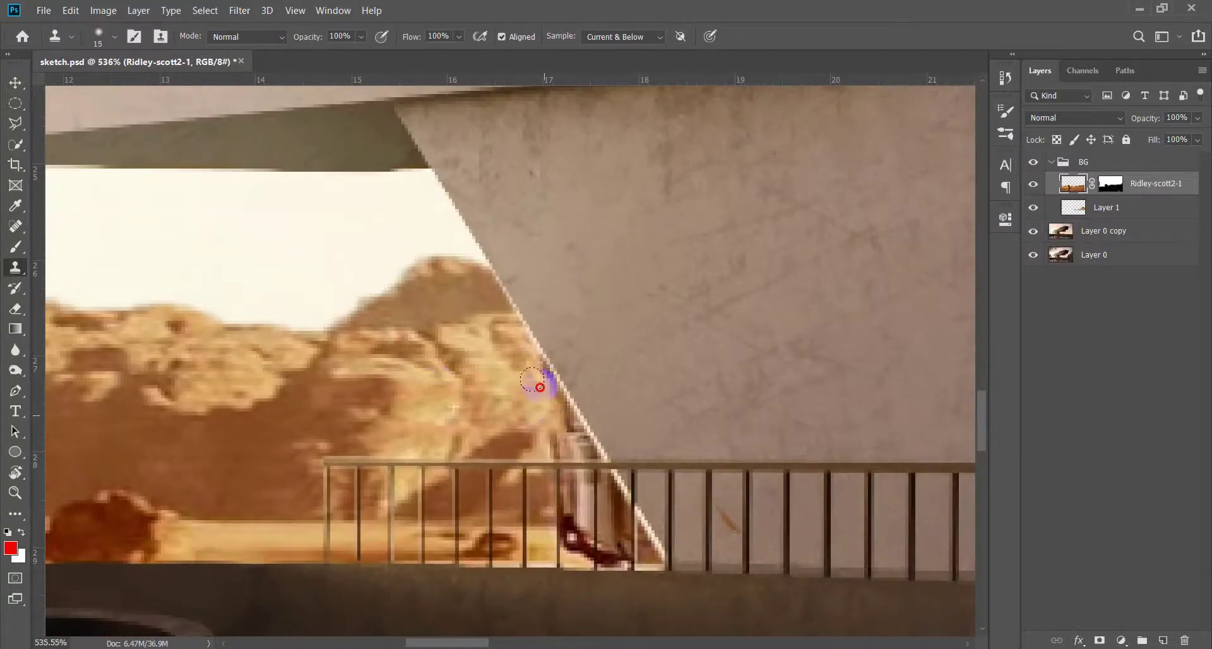
mouse_move(547, 436)
mouse_down()
mouse_move(594, 543)
mouse_move(599, 502)
mouse_up()
alt+right_click(520, 419)
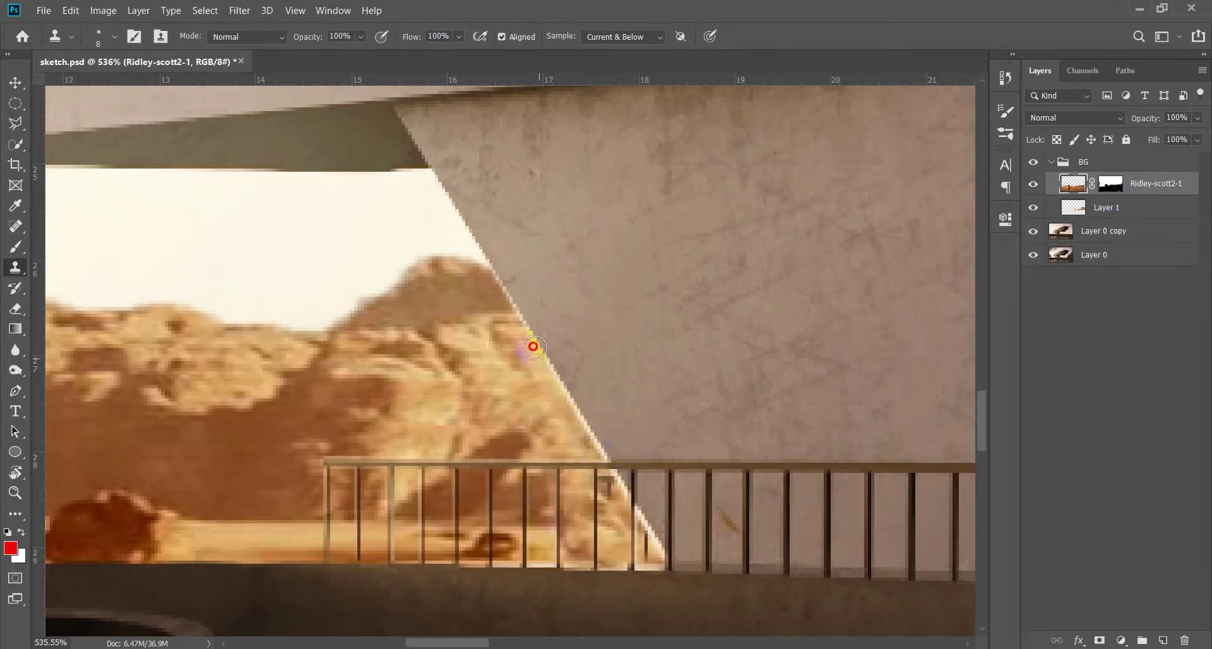
Paint out the light fringe along the pillar on the mask with a 3 px brush
click(1112, 188)
key(b)
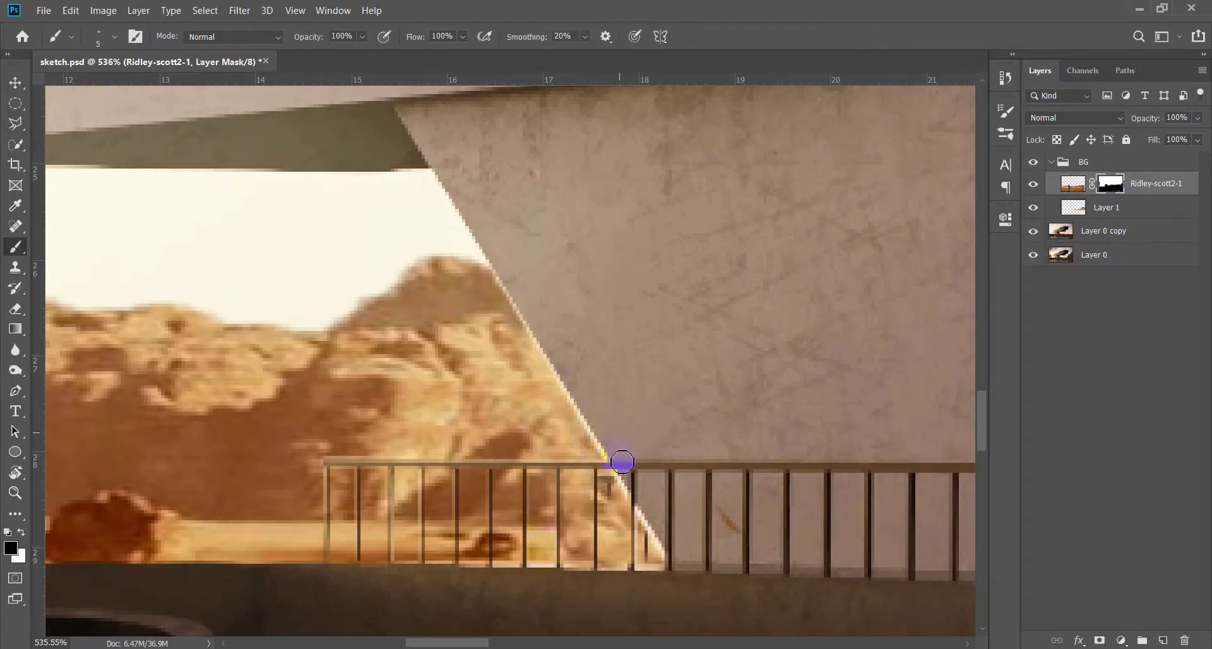
alt+right_click(670, 554)
shift+click(480, 259)
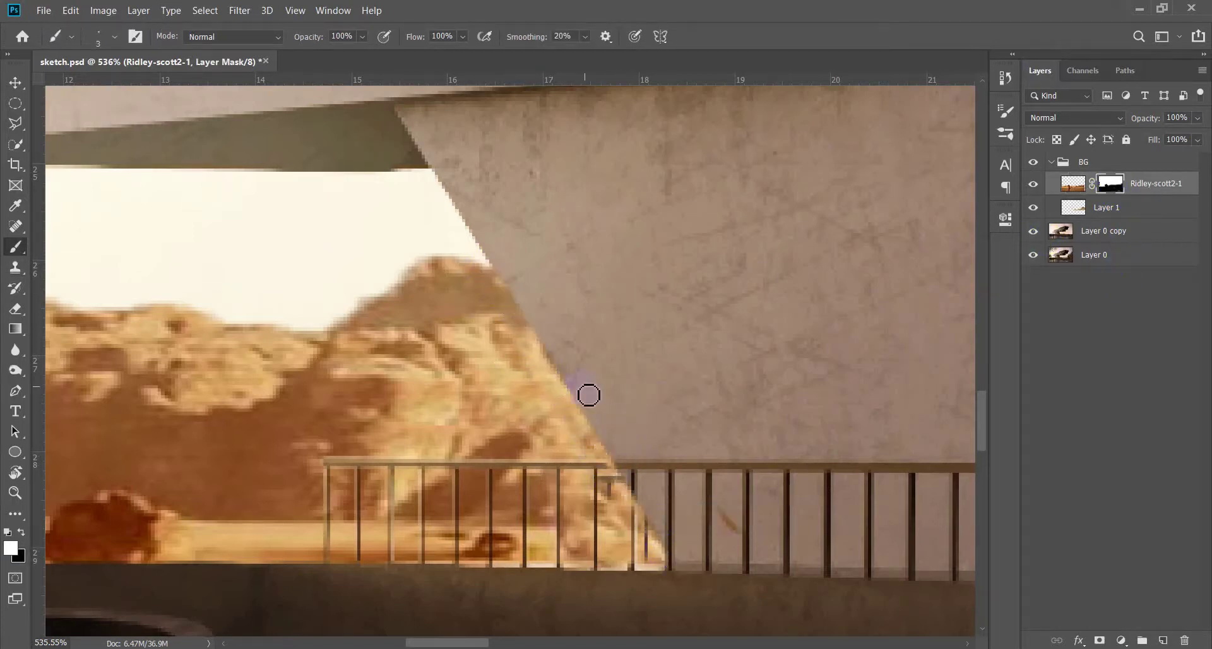
key(v)
click(1074, 183)
key(e)
alt+right_click(653, 447)
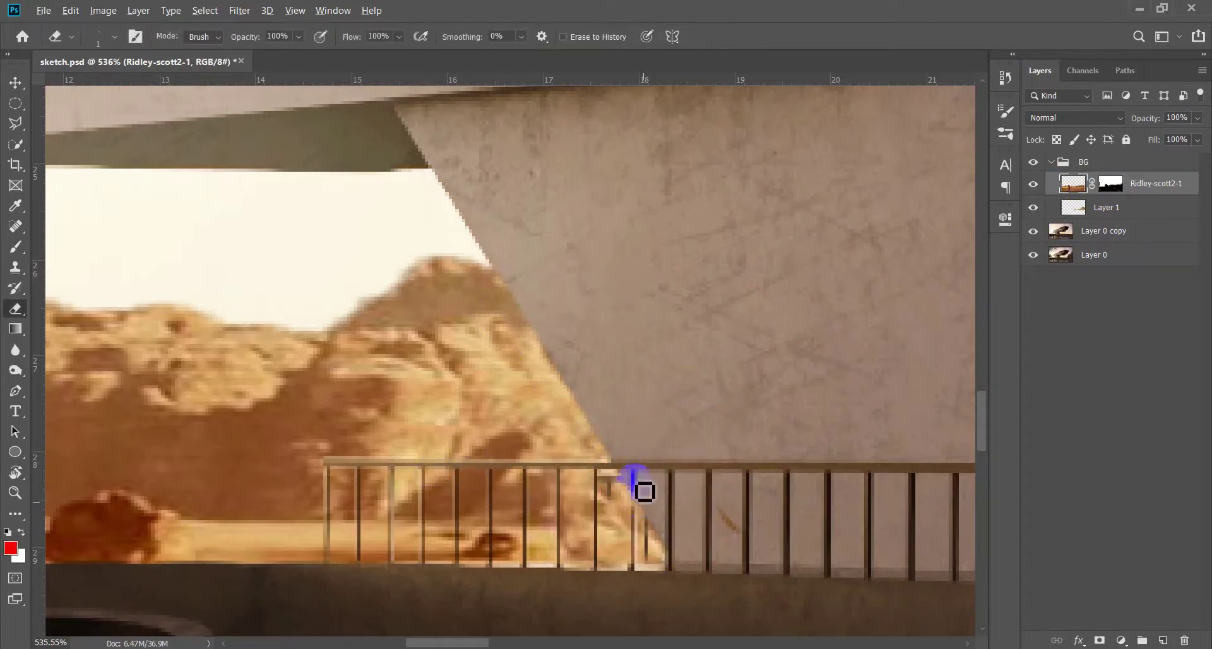
Fade the Ridley-scott2-1 layer to 74% and pick the Mars-like deserted land photo in File Explorer
scroll(632, 591, down, 5)
scroll(499, 524, down, 4)
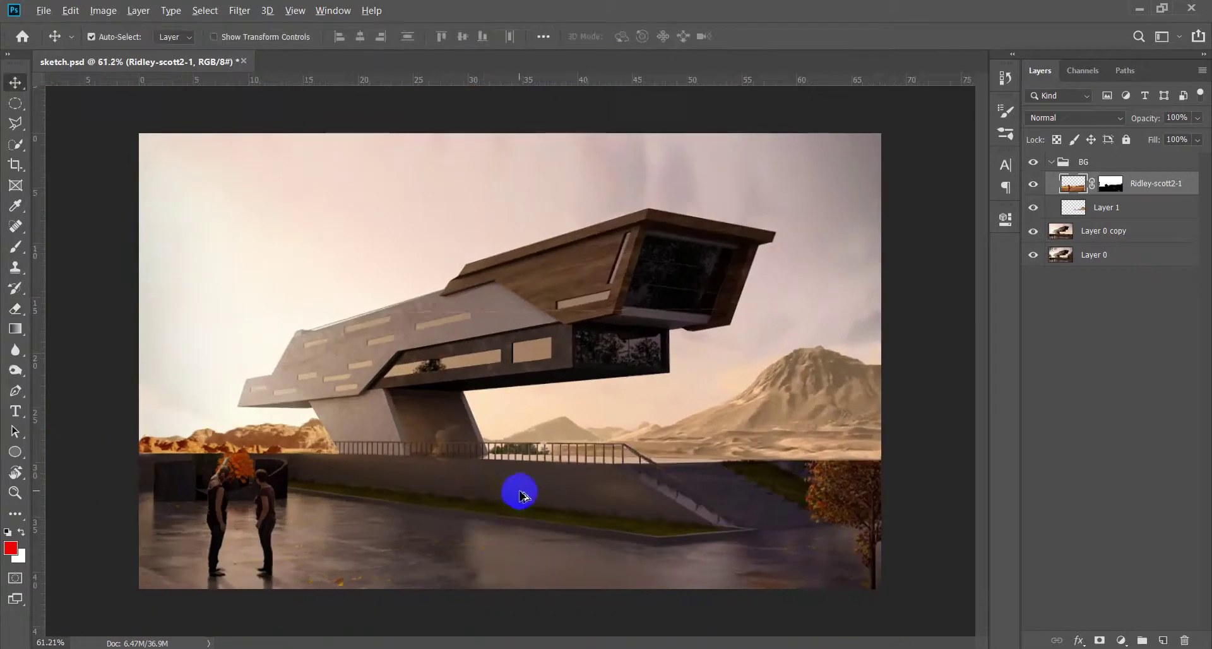
drag(1160, 123, 1140, 123)
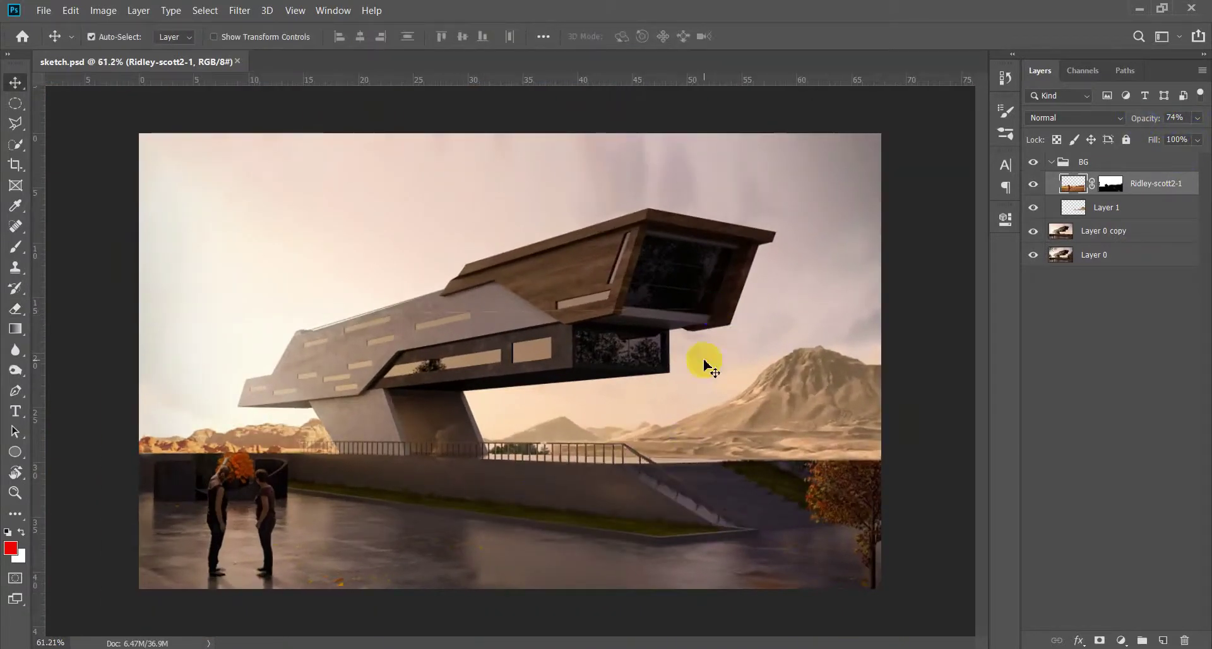
key(alt+Tab)
click(758, 240)
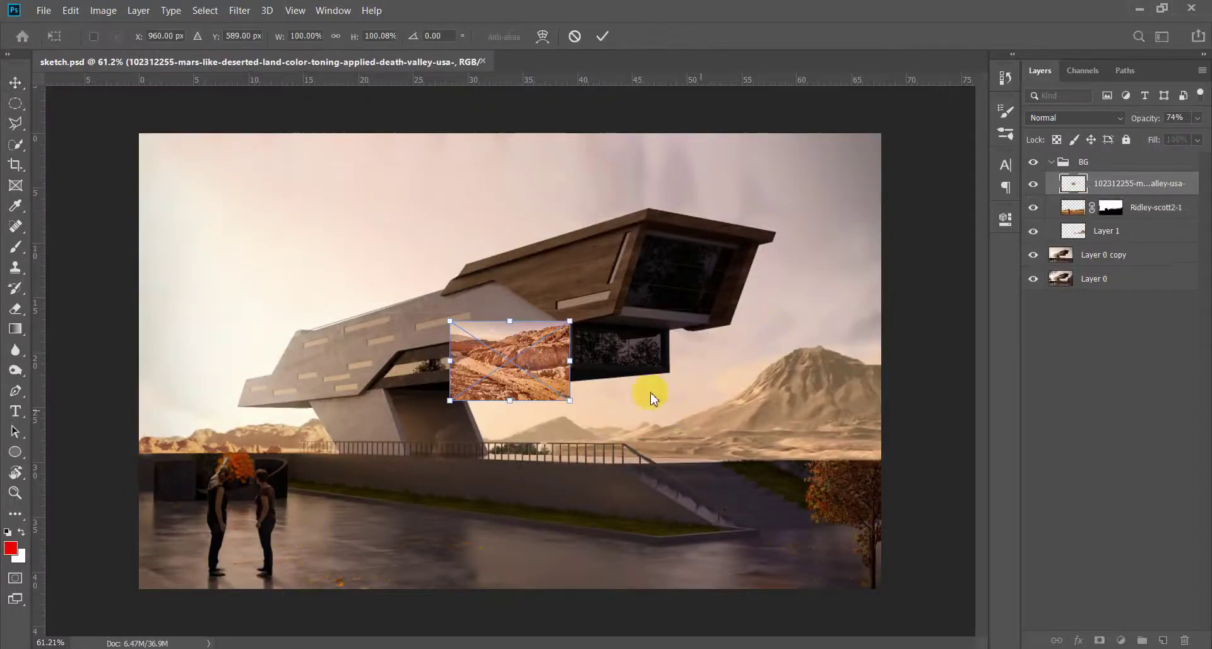
Place the 102312255 desert photo over the lower-right ground at about 355%, then restore 100% opacity
drag(767, 244, 673, 478)
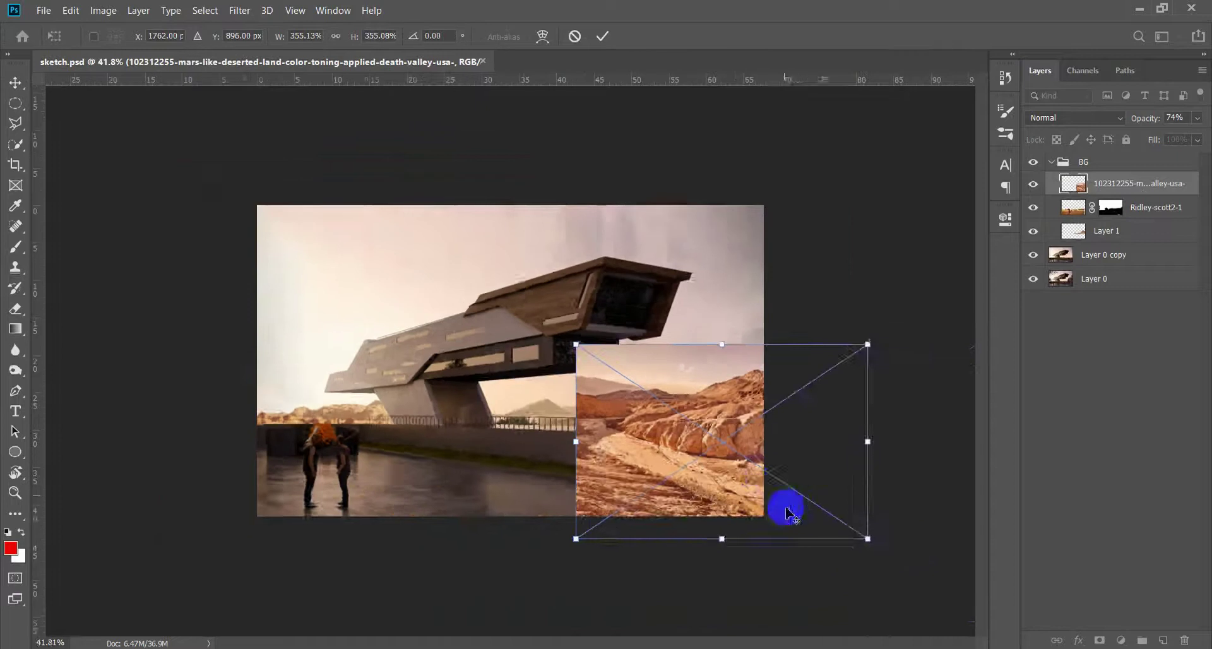
drag(673, 478, 794, 529)
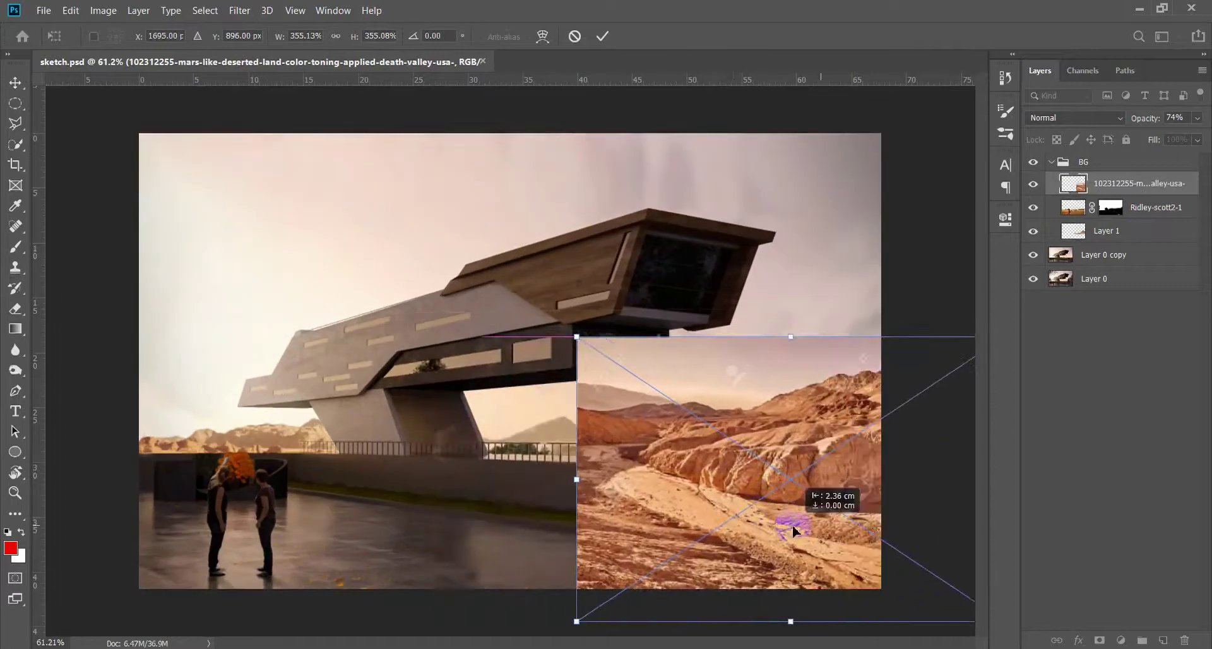
drag(1156, 117, 1142, 117)
mouse_move(804, 508)
mouse_down()
mouse_move(740, 536)
mouse_move(761, 512)
mouse_up()
mouse_move(433, 568)
mouse_down()
mouse_move(497, 261)
mouse_move(542, 261)
mouse_move(522, 278)
mouse_move(543, 265)
mouse_up()
mouse_move(698, 483)
mouse_down()
mouse_move(910, 509)
mouse_move(801, 600)
mouse_move(660, 588)
mouse_move(696, 559)
mouse_up()
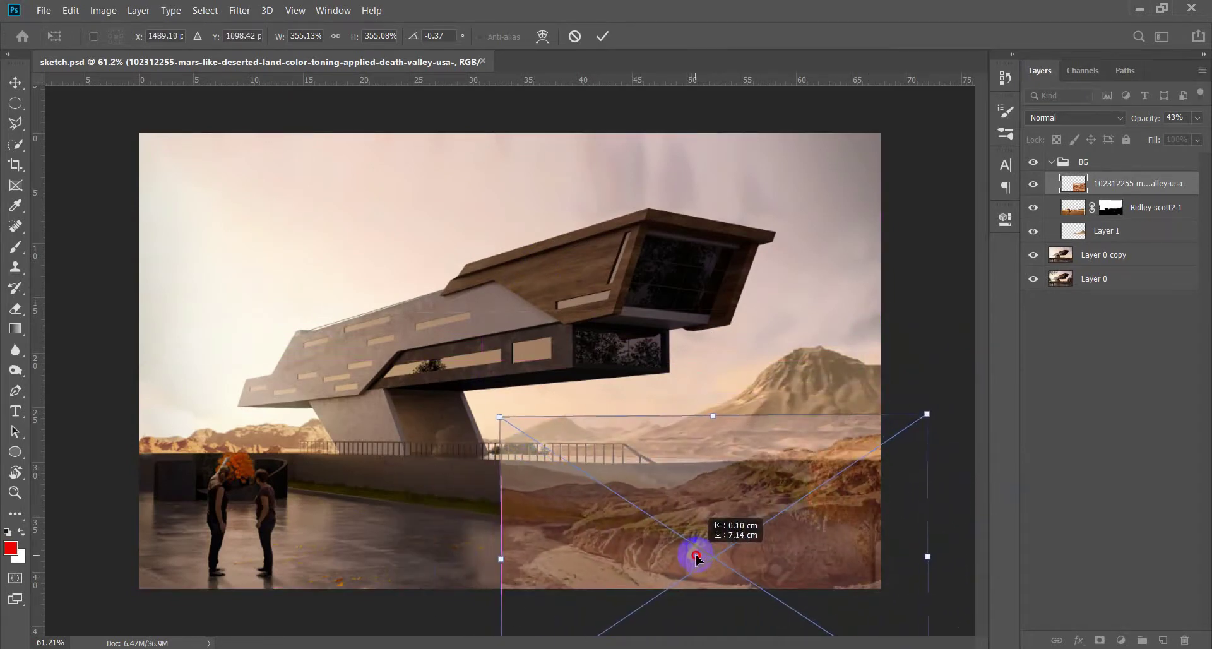
key(Return)
drag(1146, 118, 1163, 122)
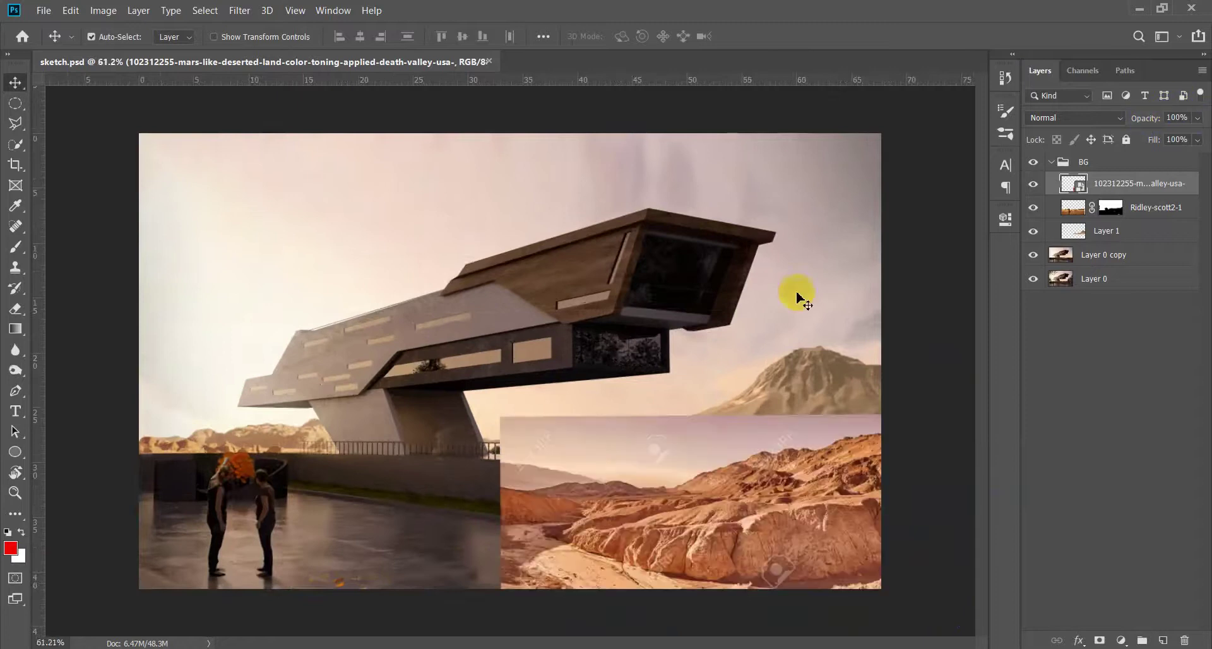
Quick-select and delete the desert photo's sky so the railing and hills show through
key(8)
scroll(730, 491, up, 3)
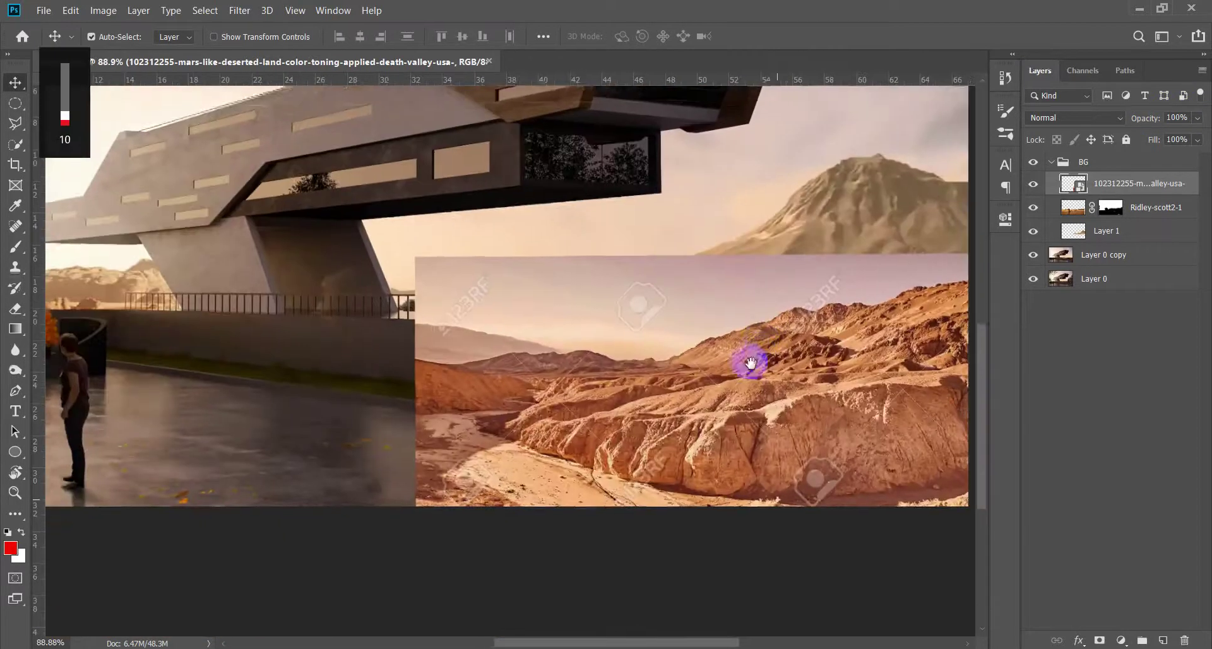
key(w)
drag(655, 330, 601, 314)
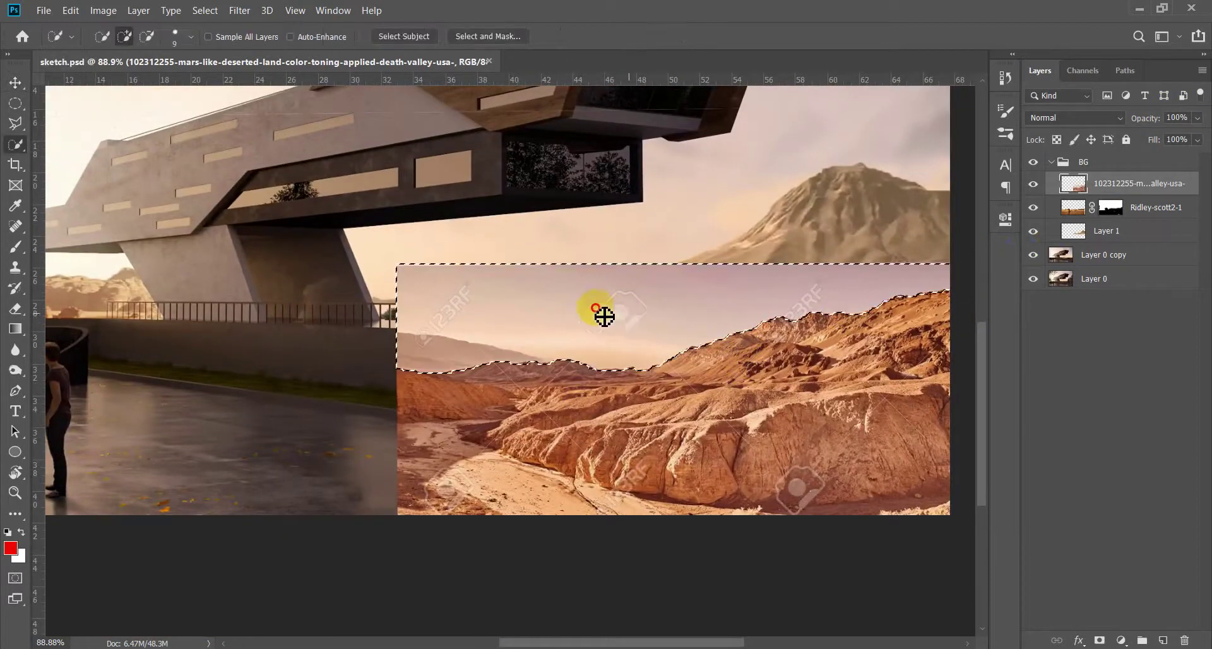
key(Delete)
key(ctrl+d)
key(e)
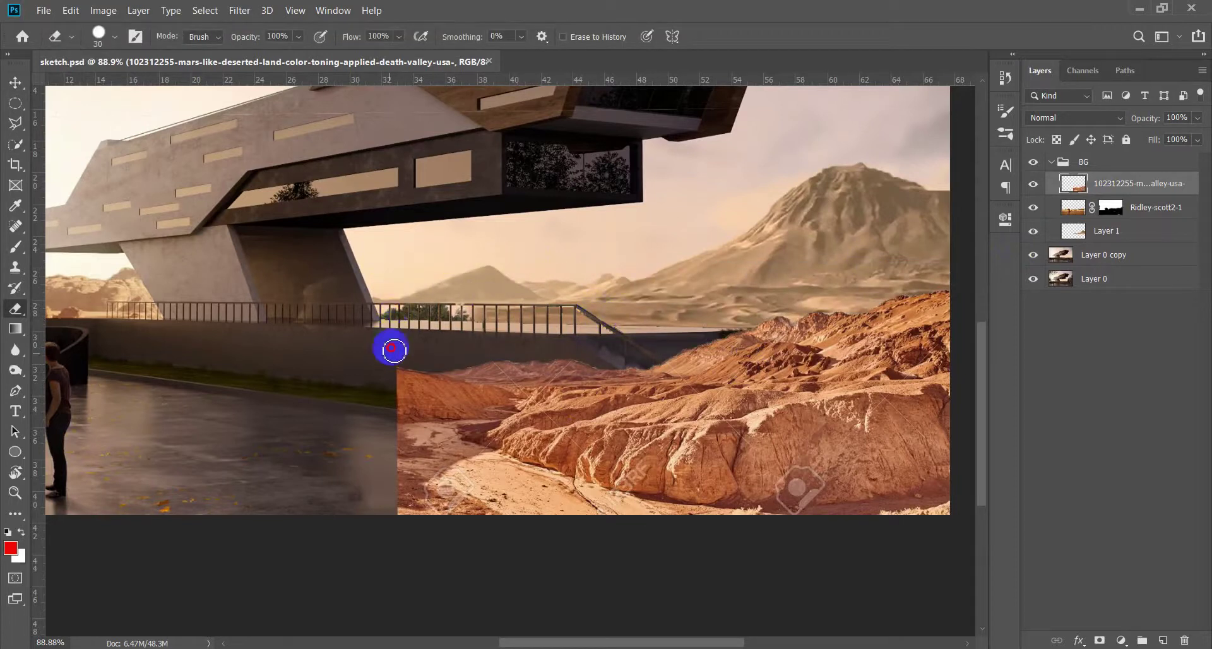
Patch a lasso-selected rock area on the desert photo with Content-Aware Fill
key(l)
double_click(782, 542)
right_click(803, 508)
click(839, 394)
click(704, 162)
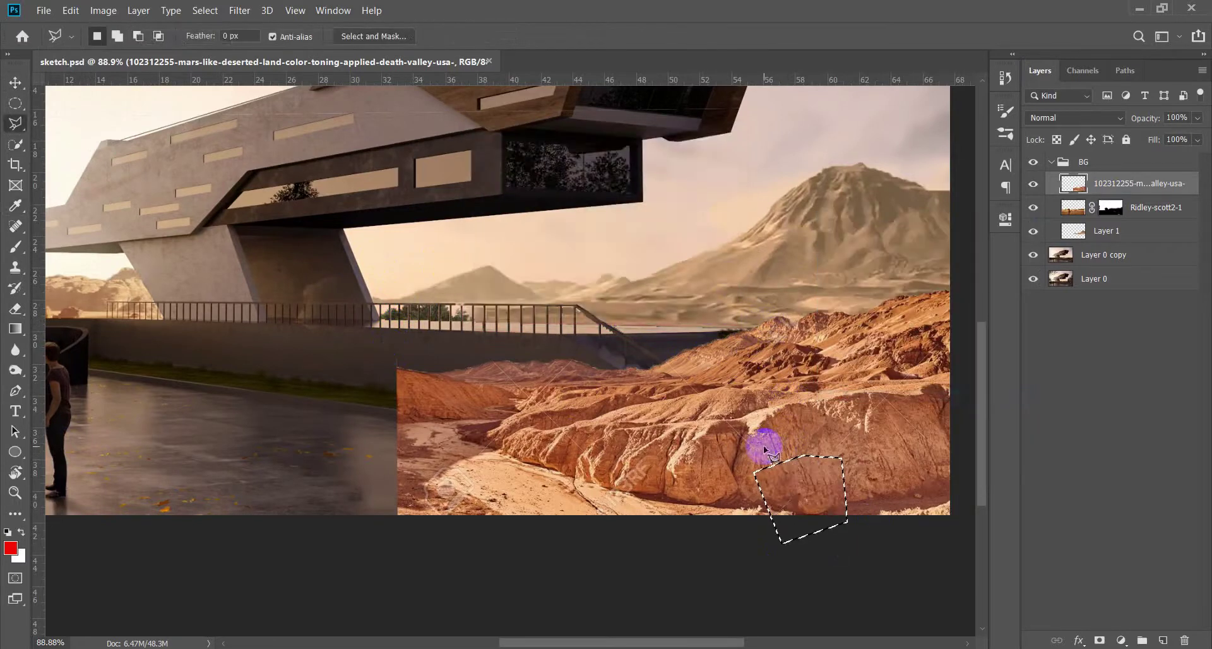
Review the edited desert photo and return to the Mars Architecture image folder
key(v)
alt+scroll(799, 493, down, 2)
alt+scroll(805, 527, up, 3)
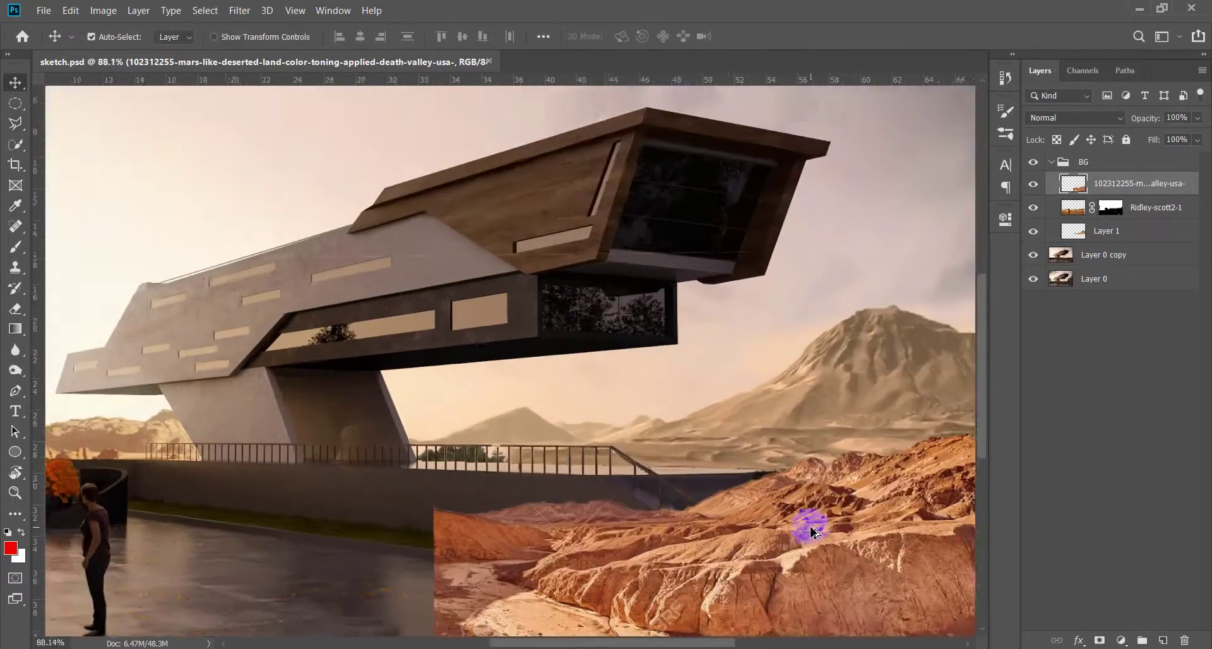
alt+scroll(781, 497, down, 3)
alt+scroll(720, 499, up, 1)
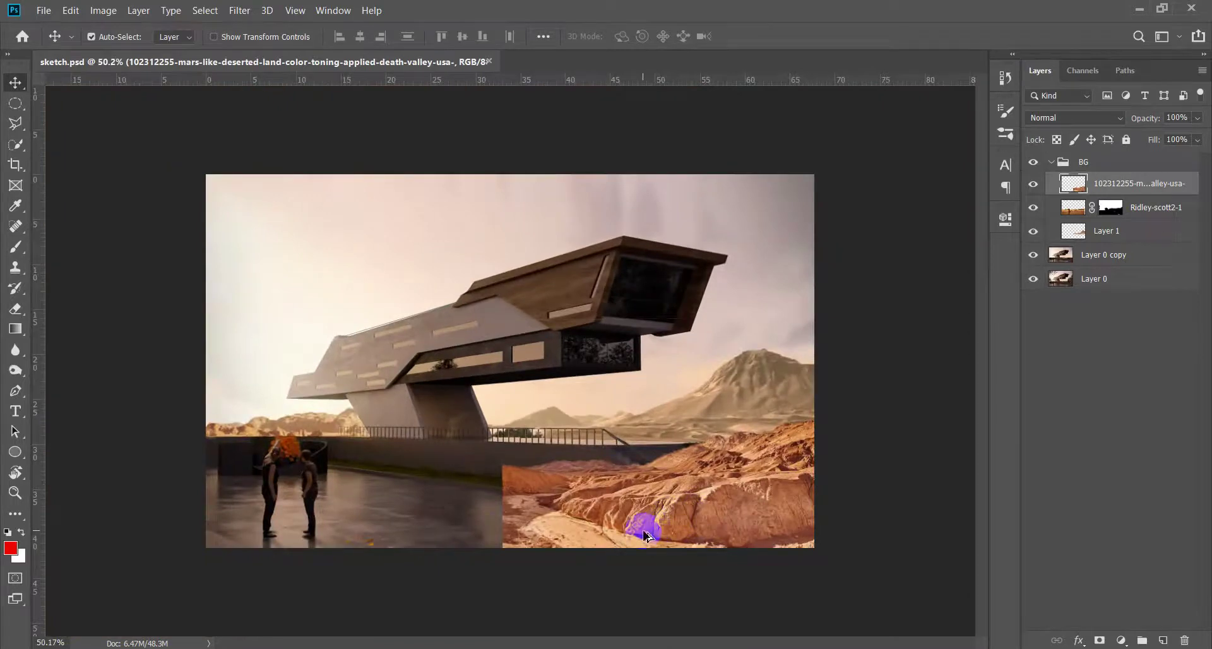
scroll(644, 536, up, 1)
scroll(600, 534, up, 1)
scroll(616, 541, up, 1)
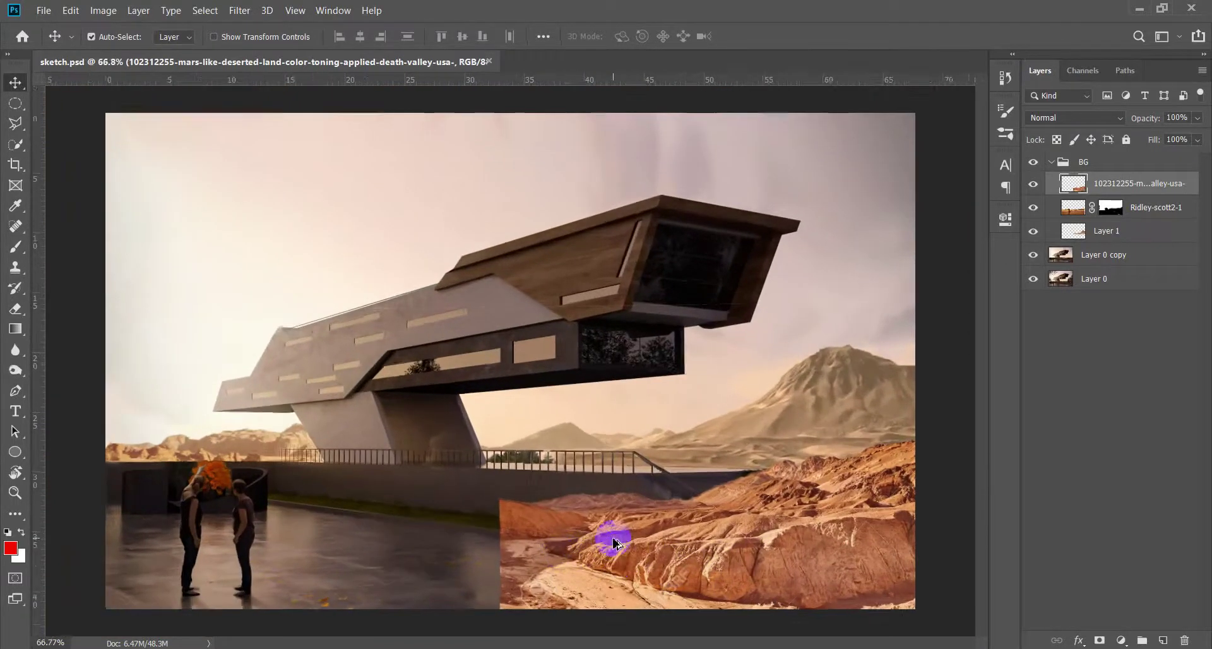
scroll(617, 442, up, 1)
scroll(642, 447, up, 1)
scroll(643, 446, down, 2)
scroll(573, 425, down, 1)
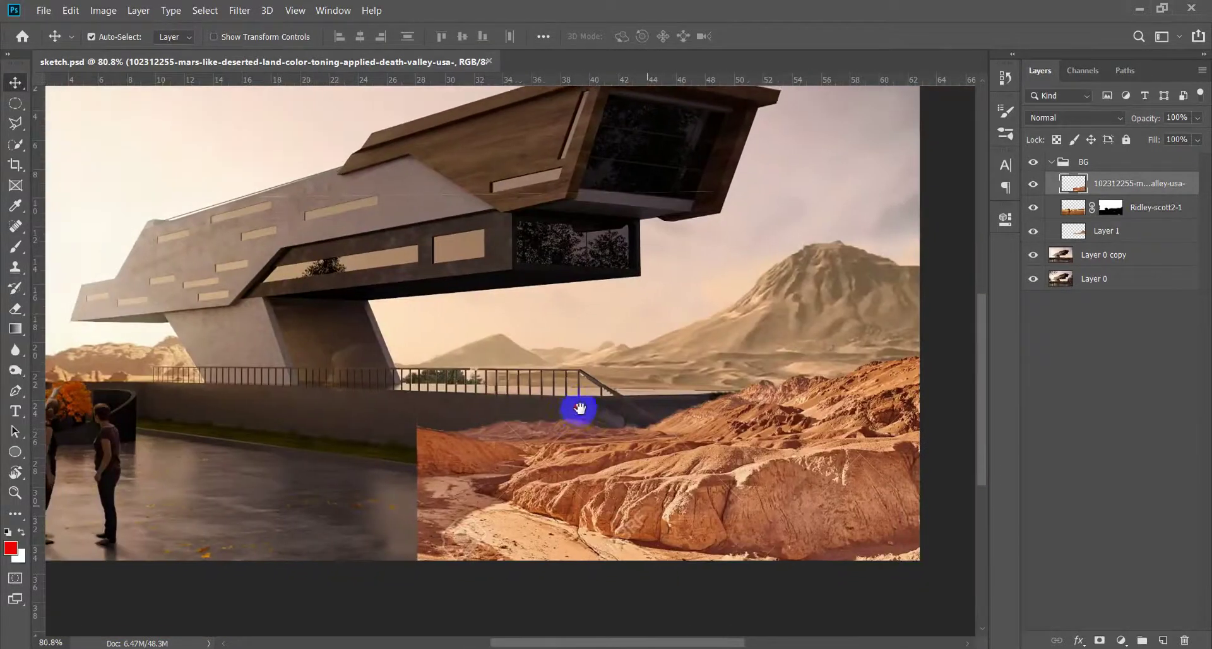
scroll(577, 409, up, 1)
scroll(668, 425, down, 3)
key(alt+Tab)
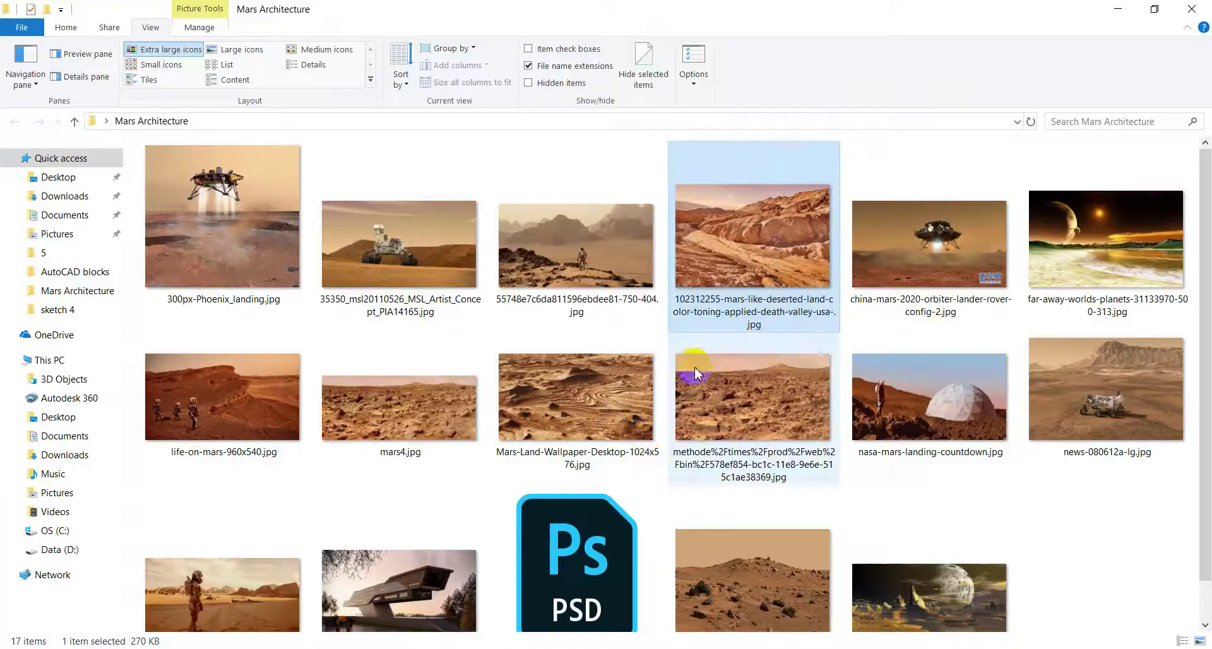
Place the methode rocky Mars photo, scaled to about 645% across the lower-left foreground
scroll(705, 367, down, 1)
scroll(705, 367, up, 1)
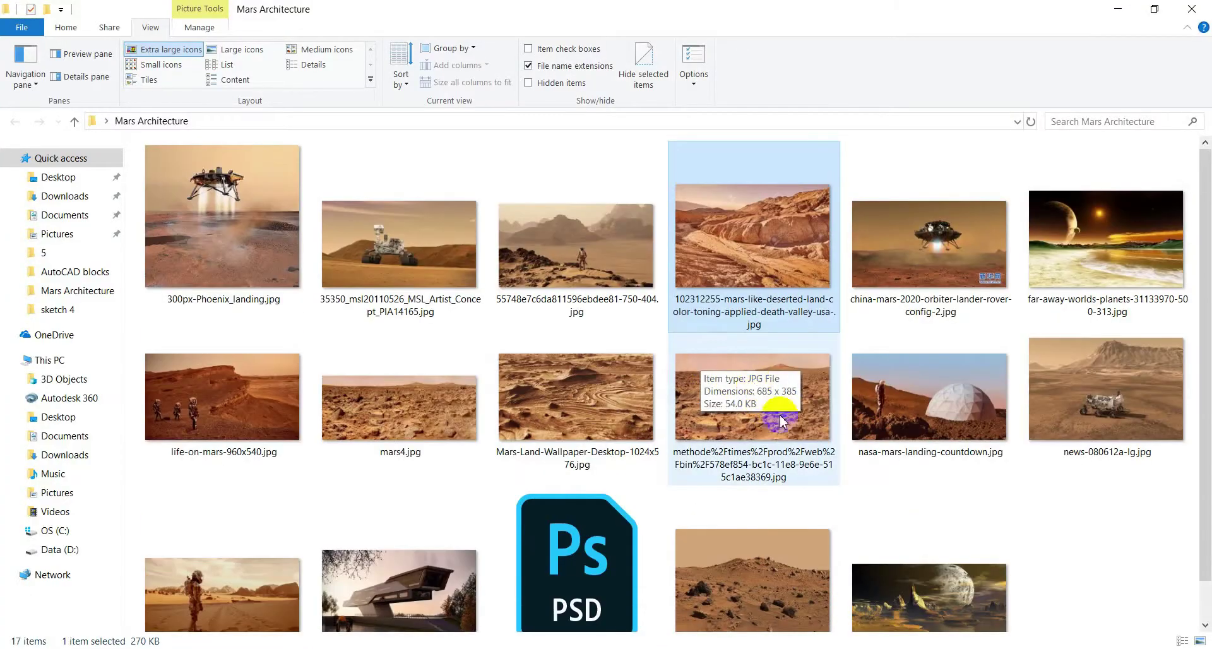
mouse_move(753, 398)
mouse_down()
mouse_move(510, 361)
mouse_move(504, 564)
mouse_move(338, 551)
mouse_up()
drag(439, 437, 505, 403)
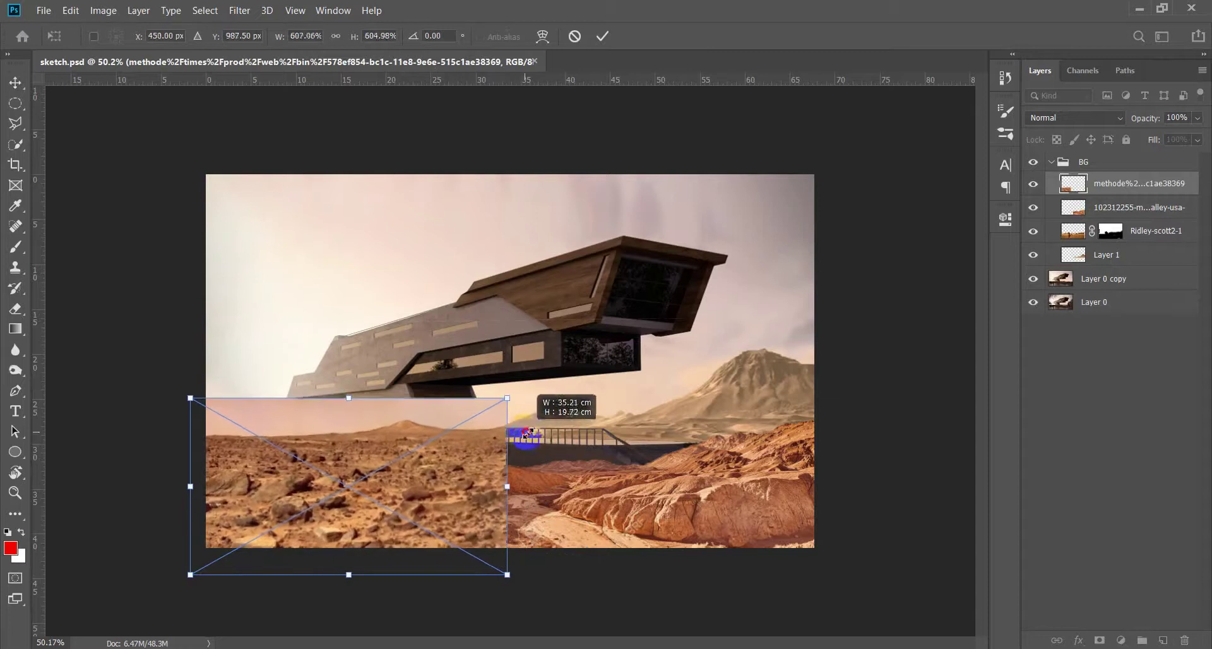
drag(481, 483, 497, 511)
scroll(494, 541, up, 3)
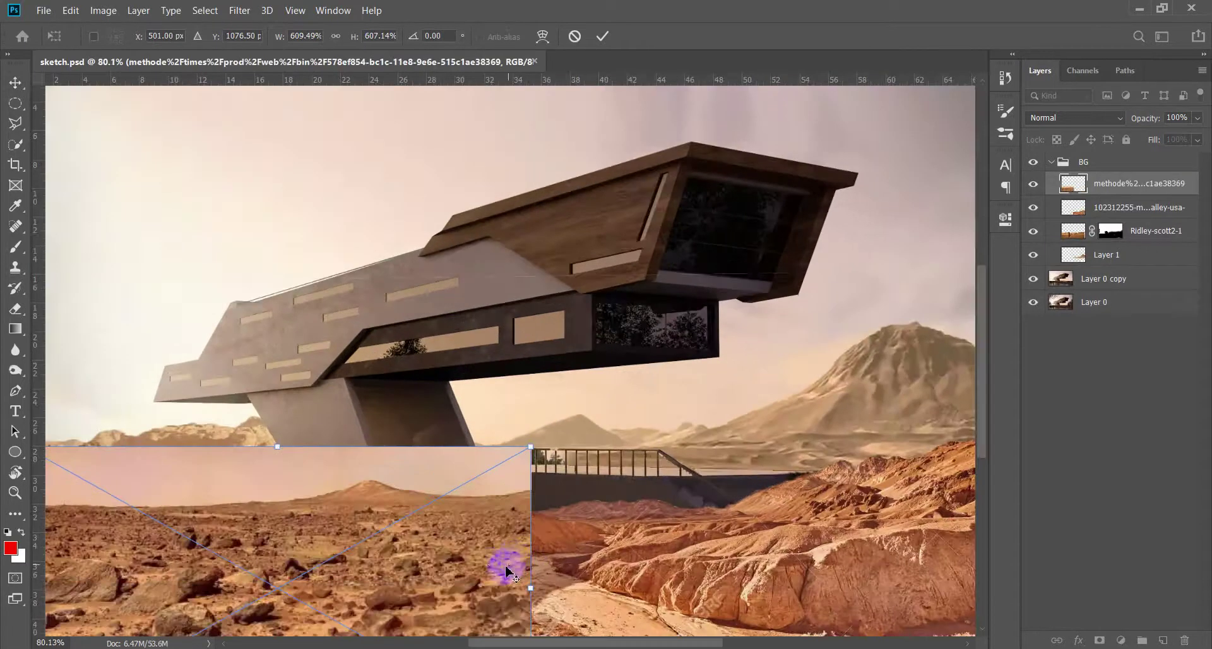
scroll(504, 431, down, 3)
scroll(504, 431, left, 2)
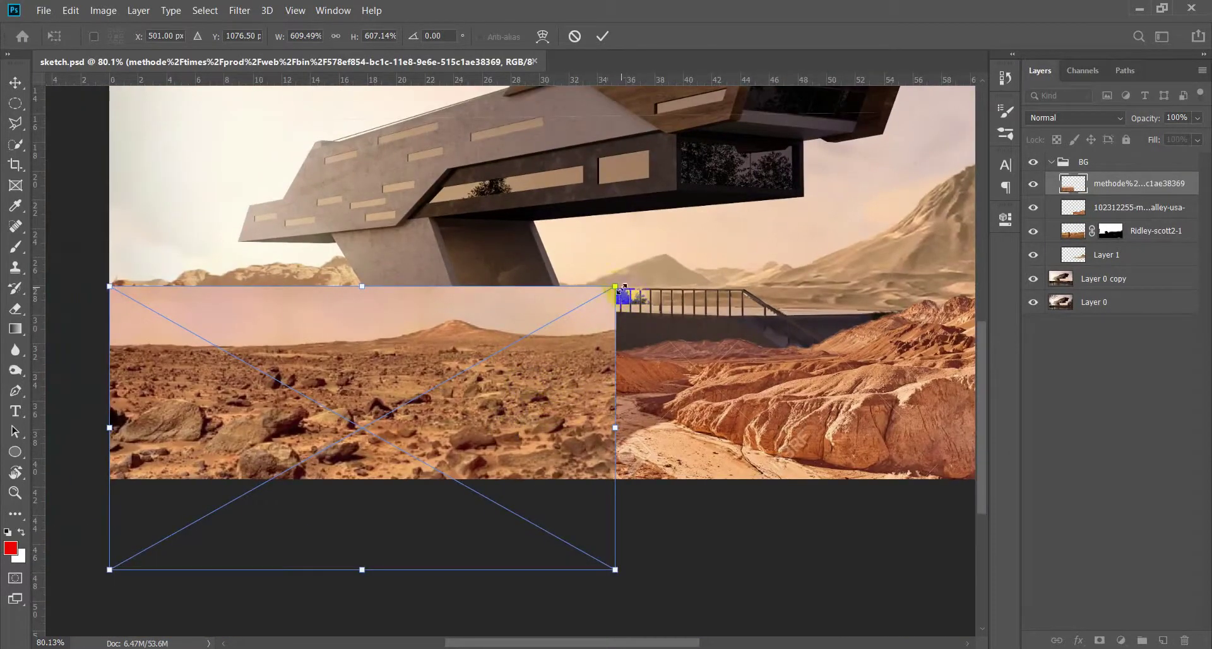
drag(622, 289, 631, 278)
drag(587, 411, 593, 418)
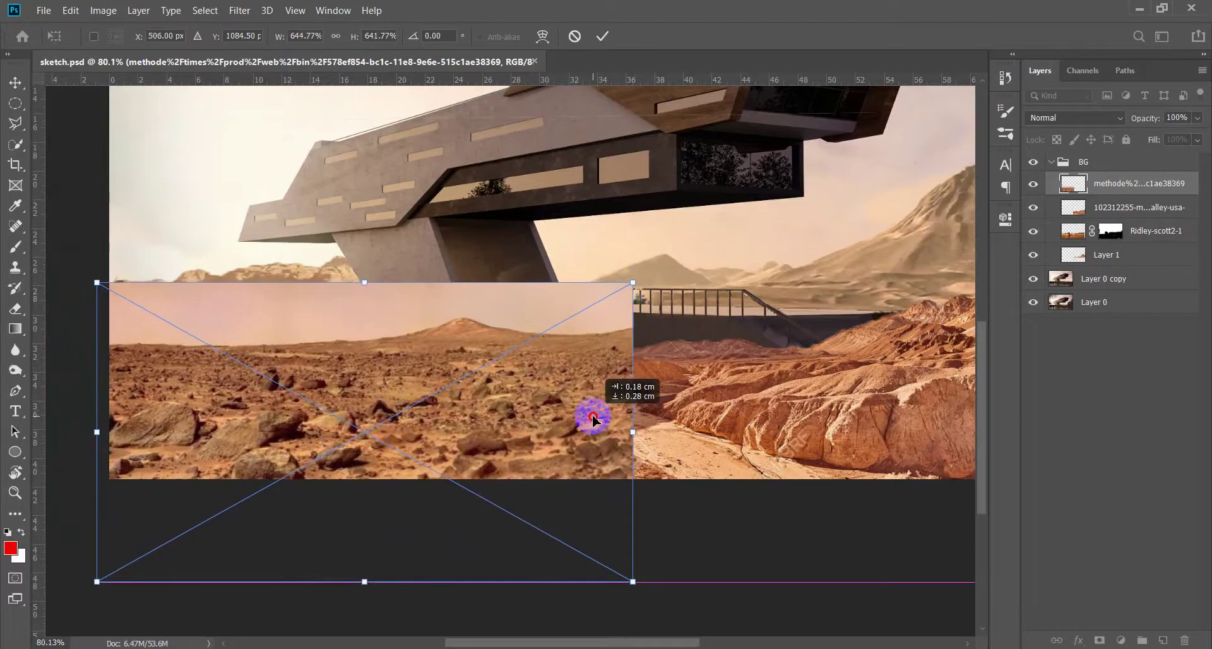
double_click(566, 396)
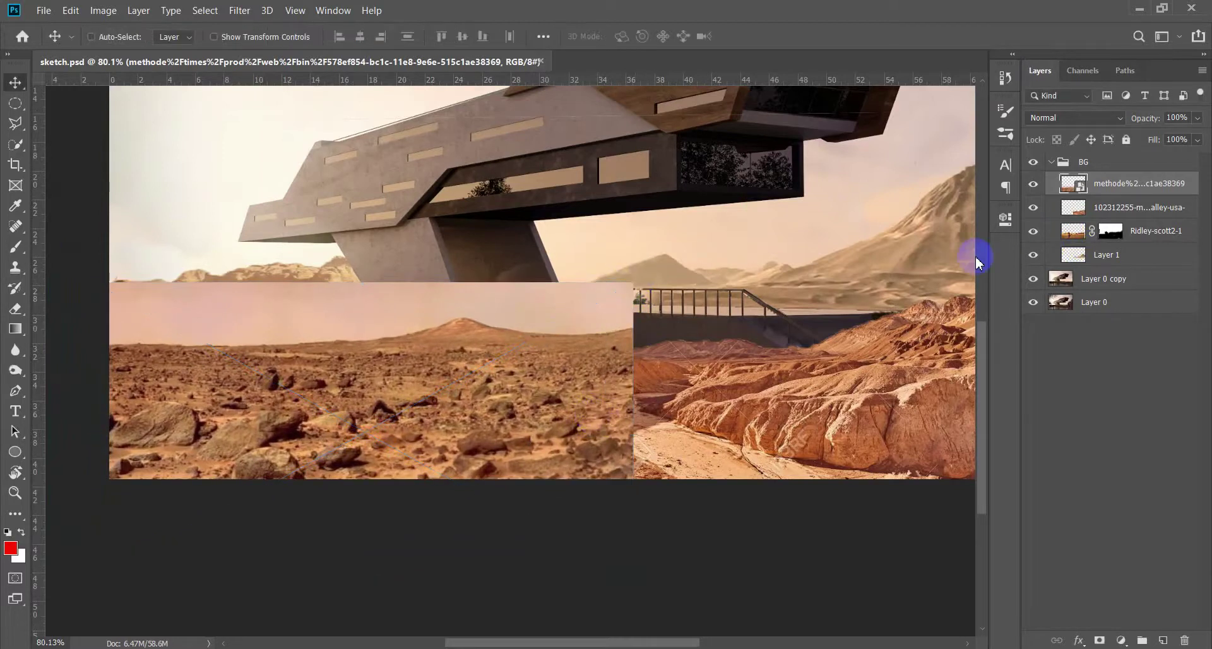
Move the two ground photo layers out of BG into a new 'ground' group
key(w)
shift+click(1167, 210)
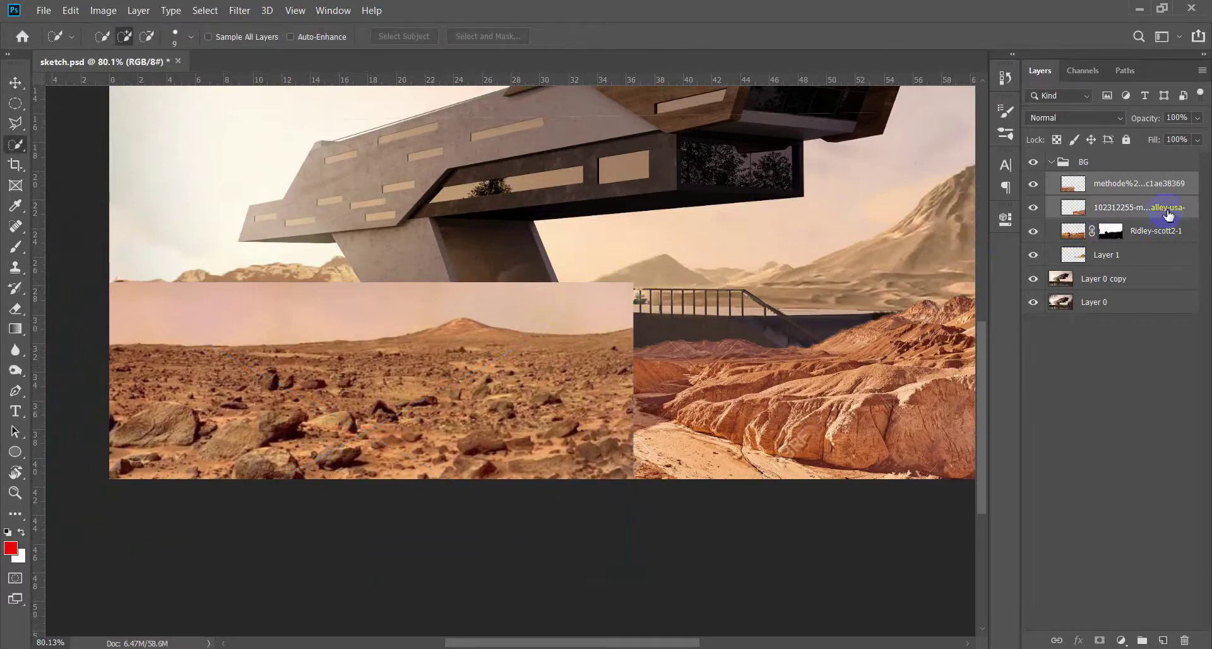
drag(1162, 203, 1158, 154)
click(1051, 207)
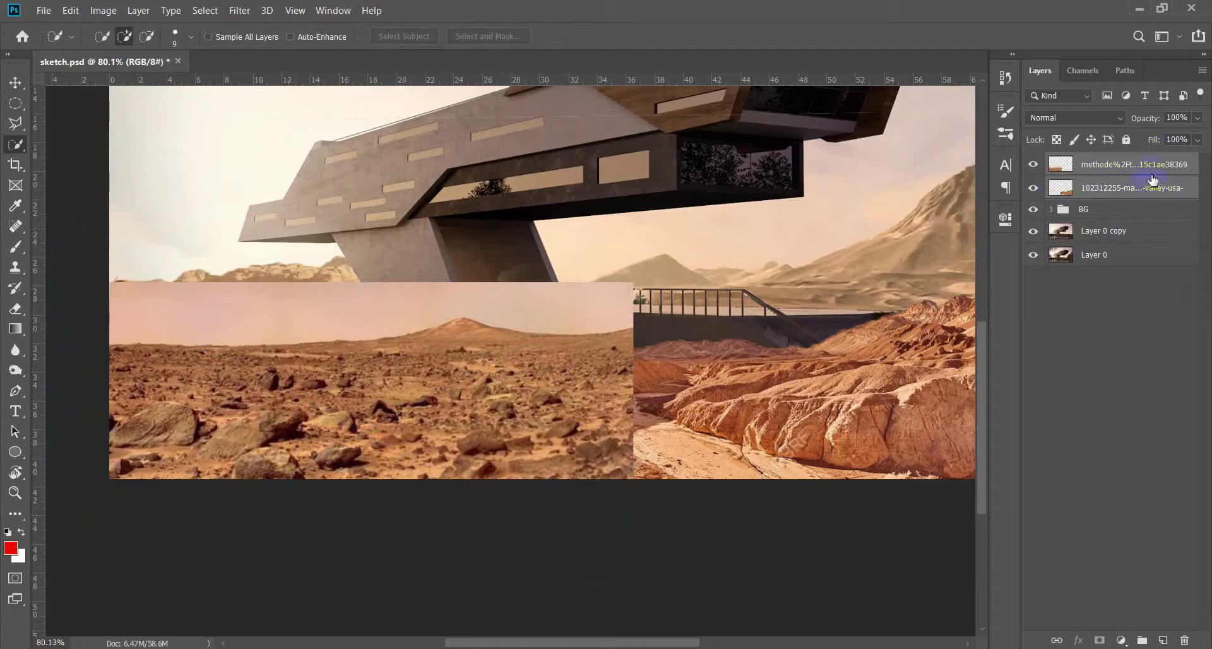
key(ctrl+g)
text(Land)
key(Return)
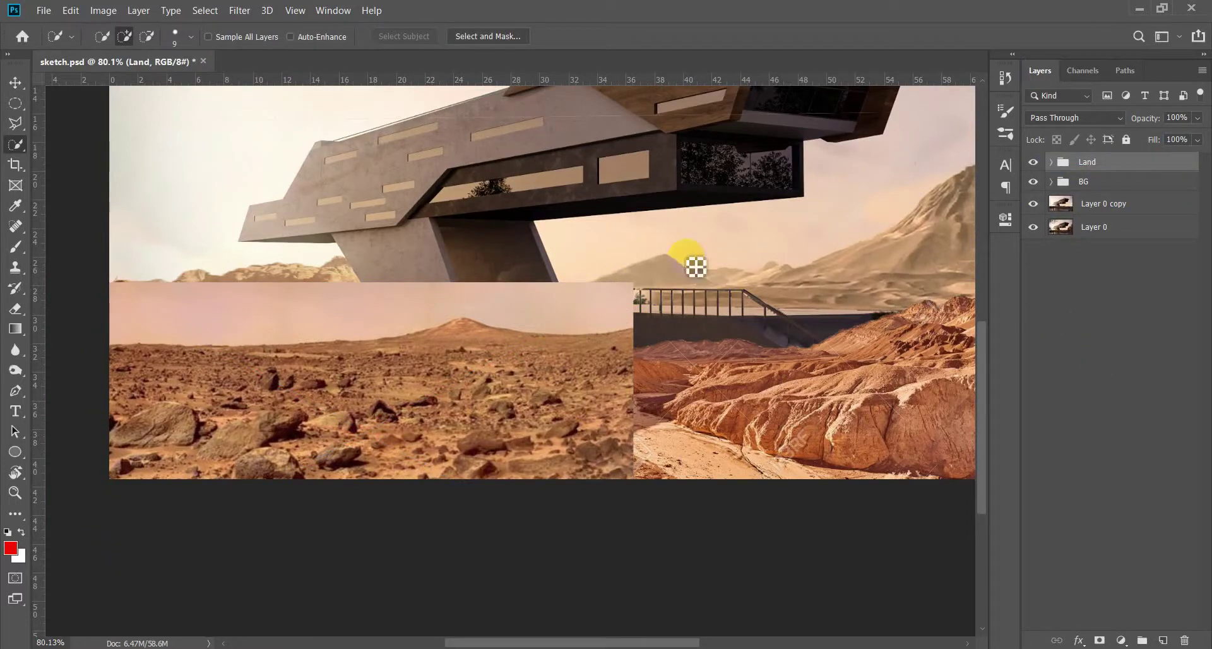
Inside the ground group, move the canyon ground layer above the rocky ground layer
click(1052, 162)
click(1096, 184)
drag(556, 306, 346, 315)
key(v)
scroll(503, 322, down, 3)
scroll(473, 430, up, 1)
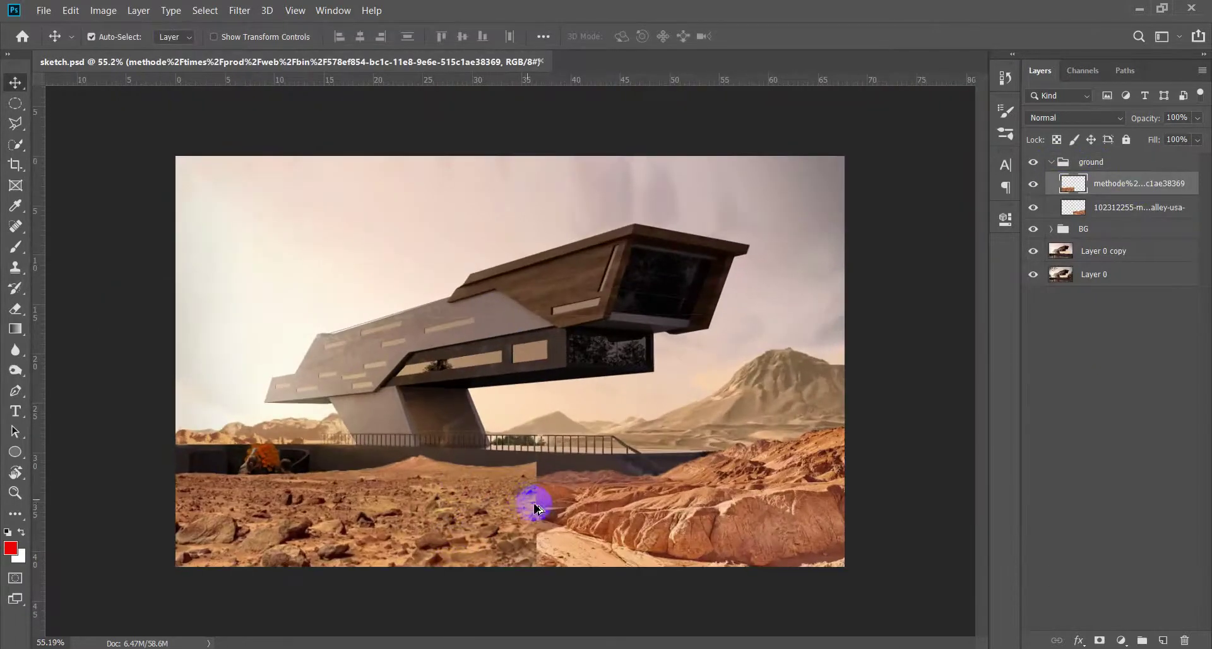
scroll(537, 522, up, 1)
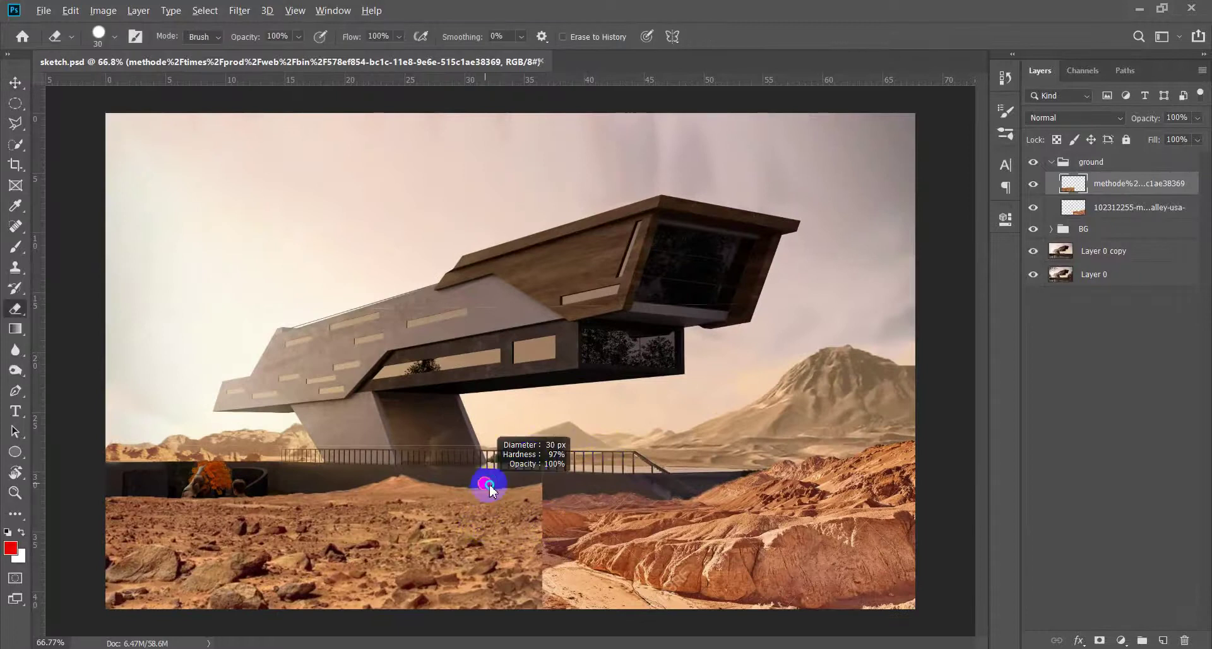
scroll(361, 447, down, 1)
scroll(541, 554, down, 3)
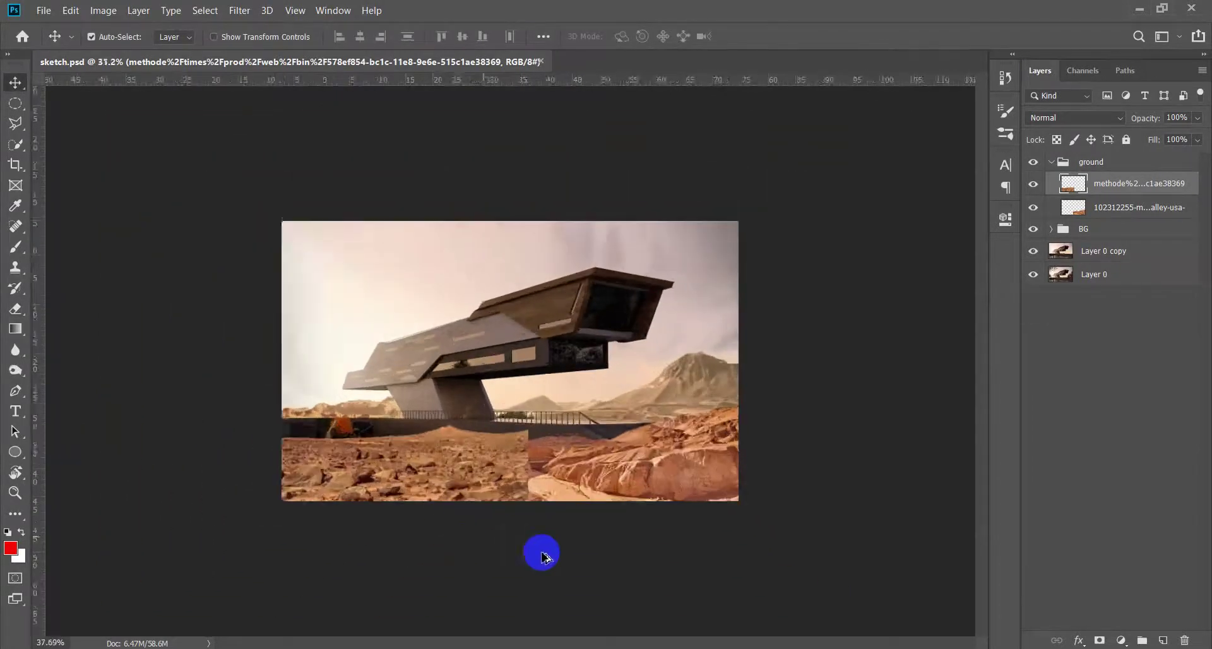
scroll(559, 543, up, 4)
scroll(490, 556, up, 1)
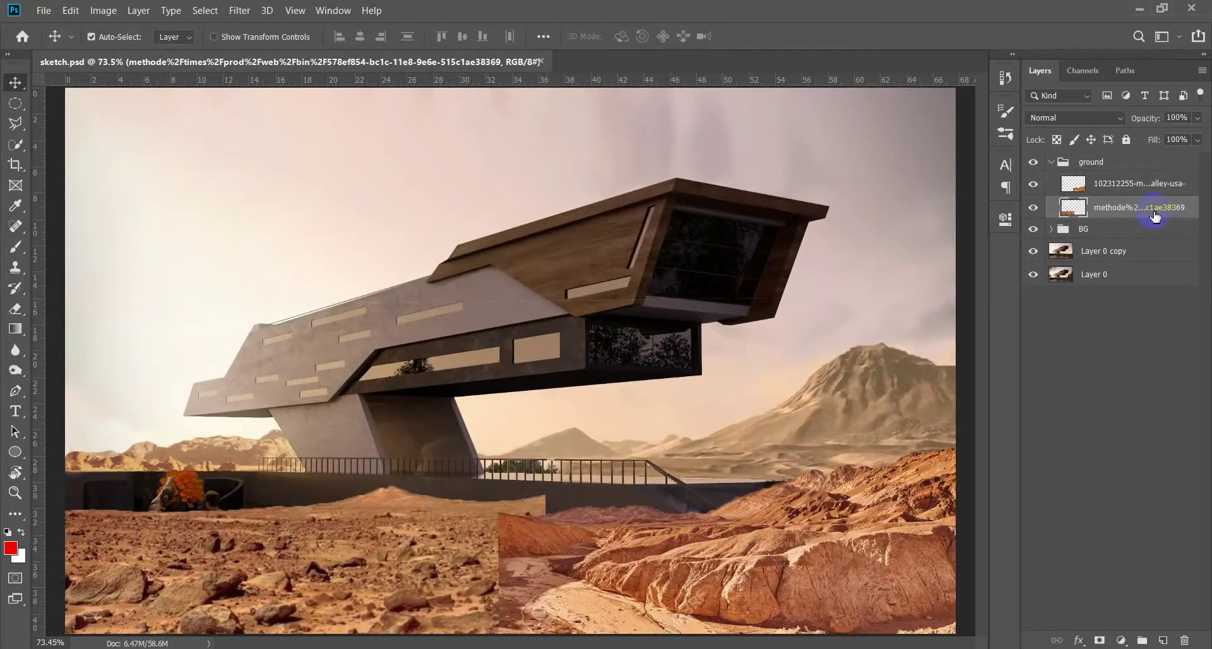
drag(1153, 202, 1153, 178)
scroll(894, 395, down, 3)
scroll(587, 528, up, 2)
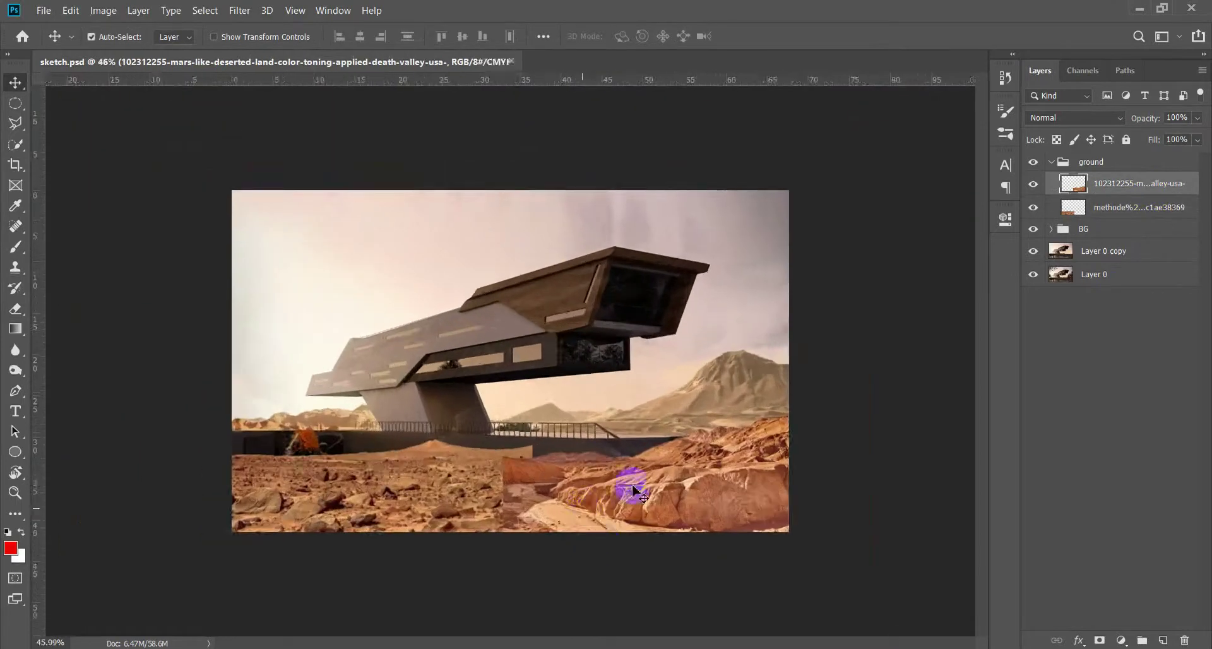
Scale the canyon ground photo up to about 107%
click(1118, 209)
key(ctrl+t)
click(1136, 183)
key(ctrl+t)
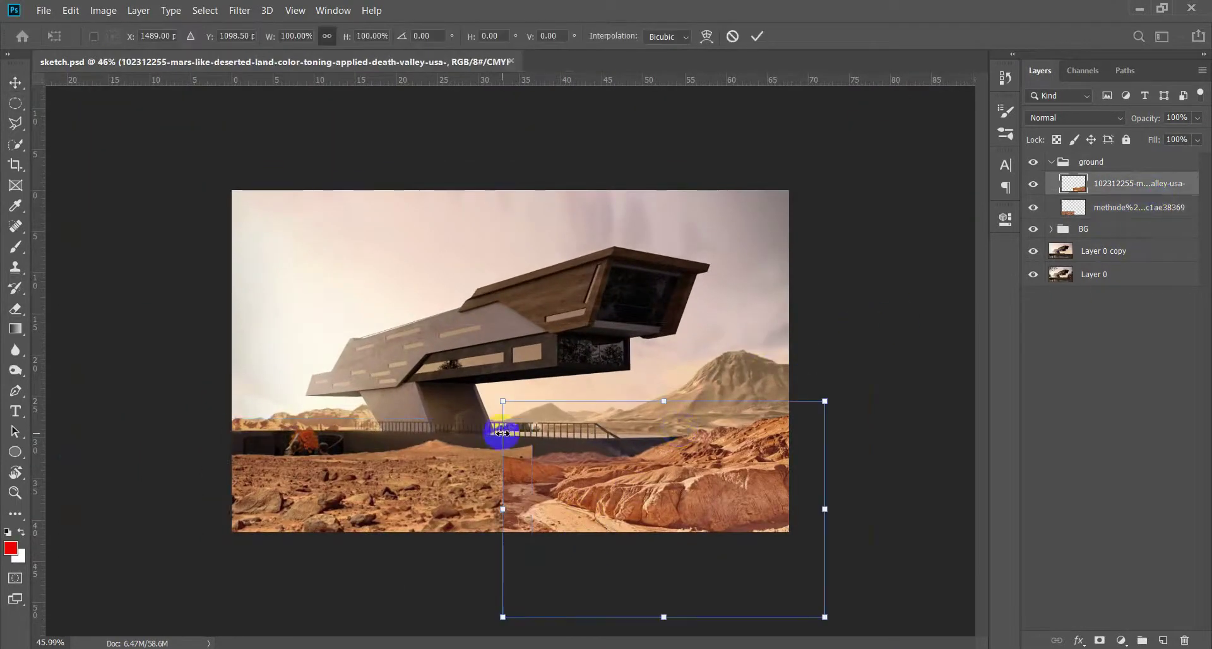
drag(501, 401, 477, 400)
key(Return)
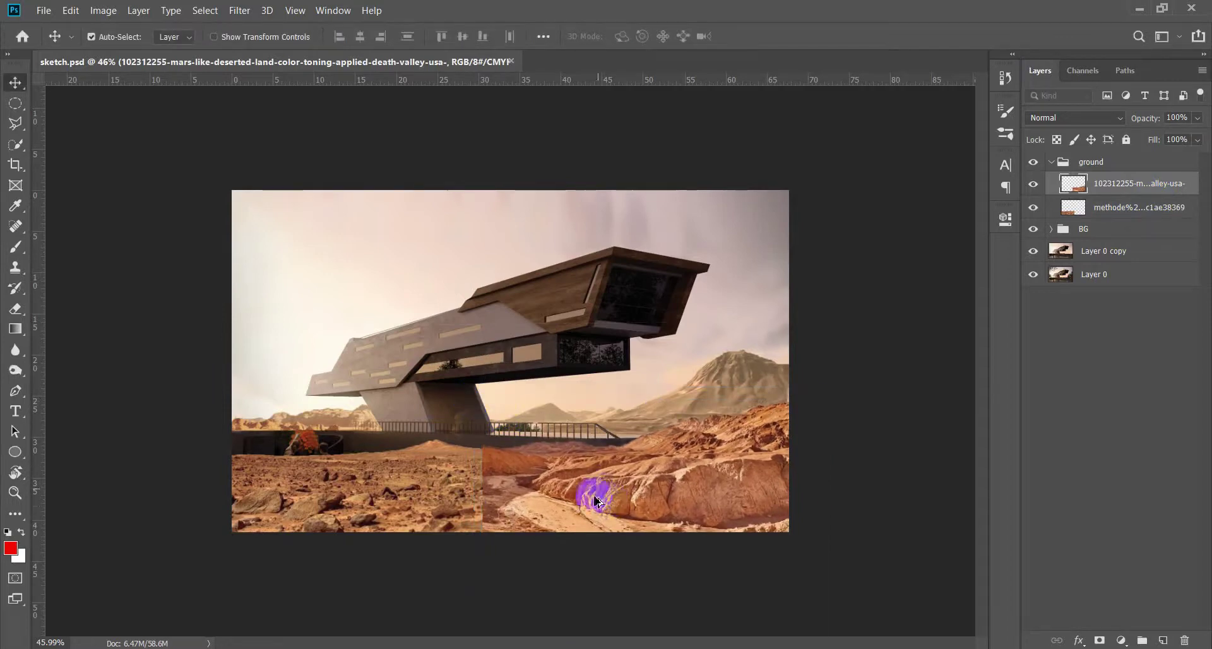
Blend the vertical seam between the ground photos with a soft 130 px eraser
scroll(621, 392, up, 2)
key(e)
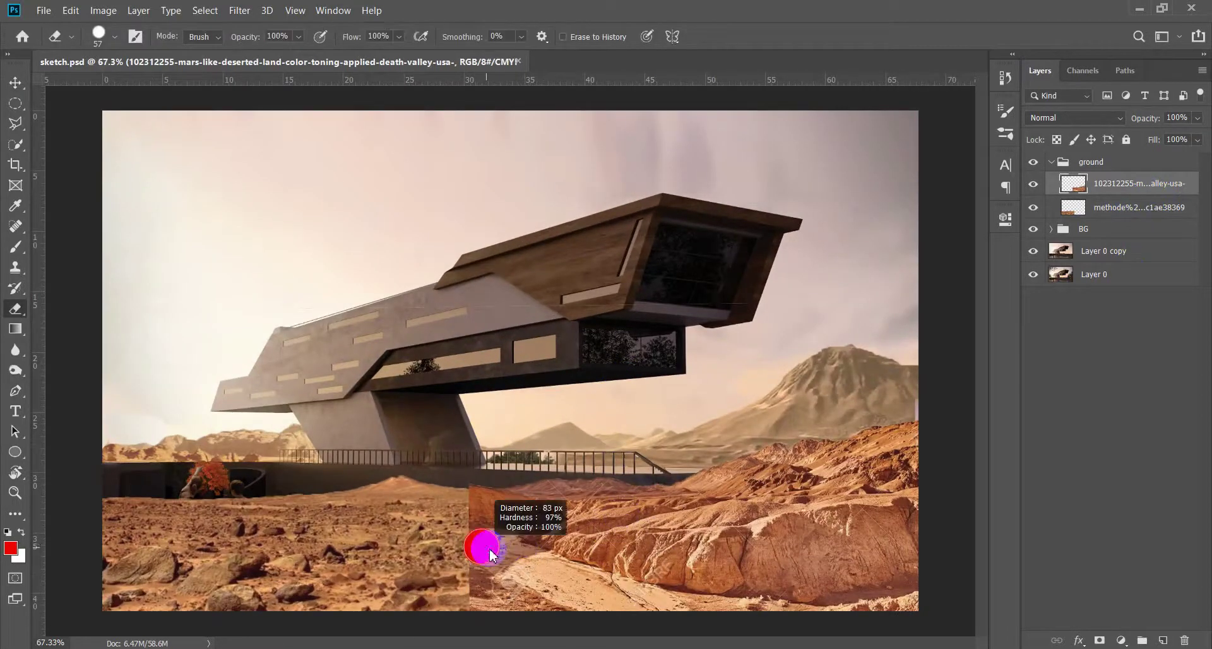
scroll(501, 436, up, 1)
drag(501, 436, 499, 433)
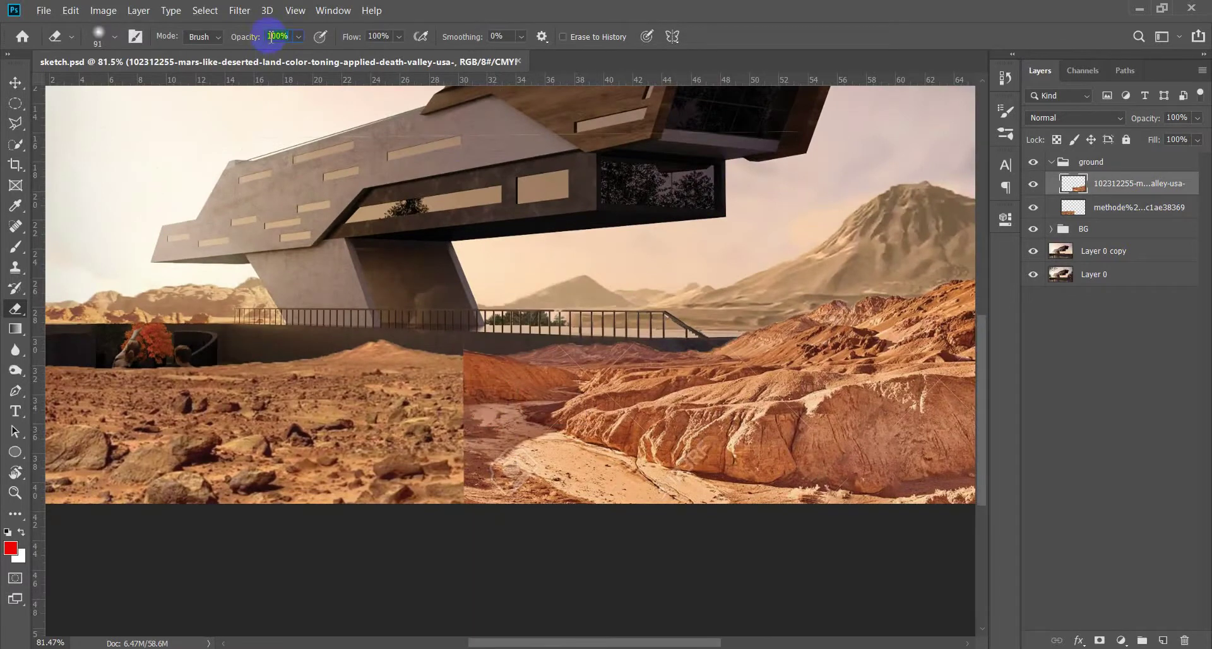
drag(465, 335, 440, 285)
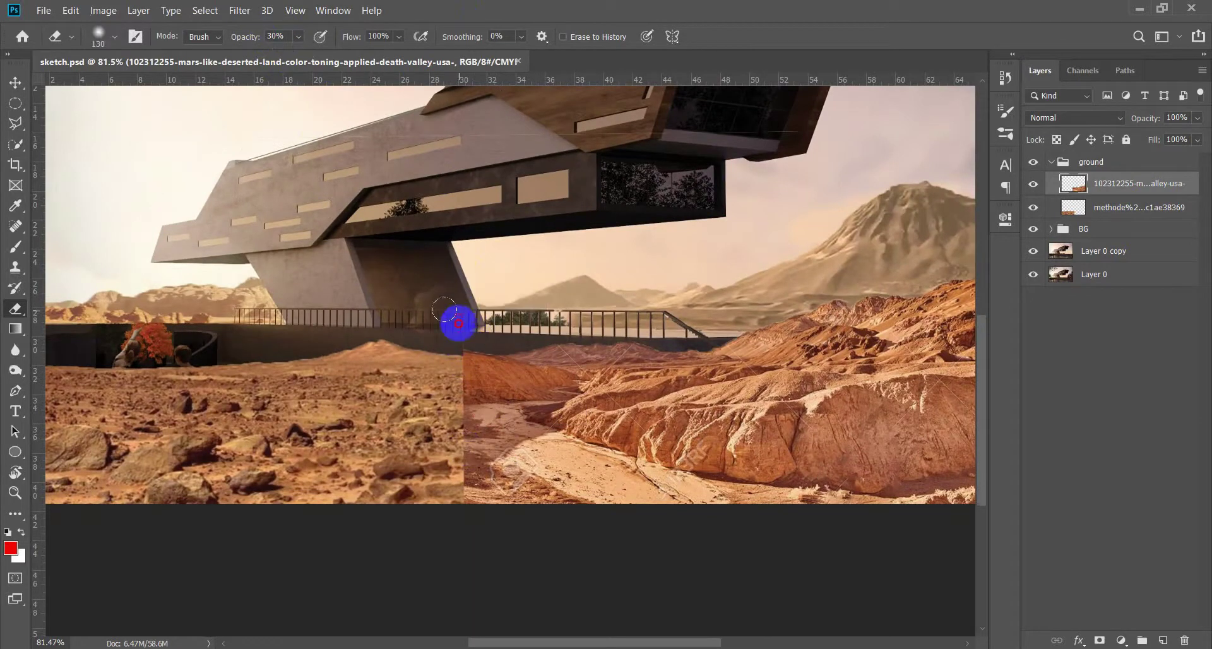
drag(441, 284, 427, 360)
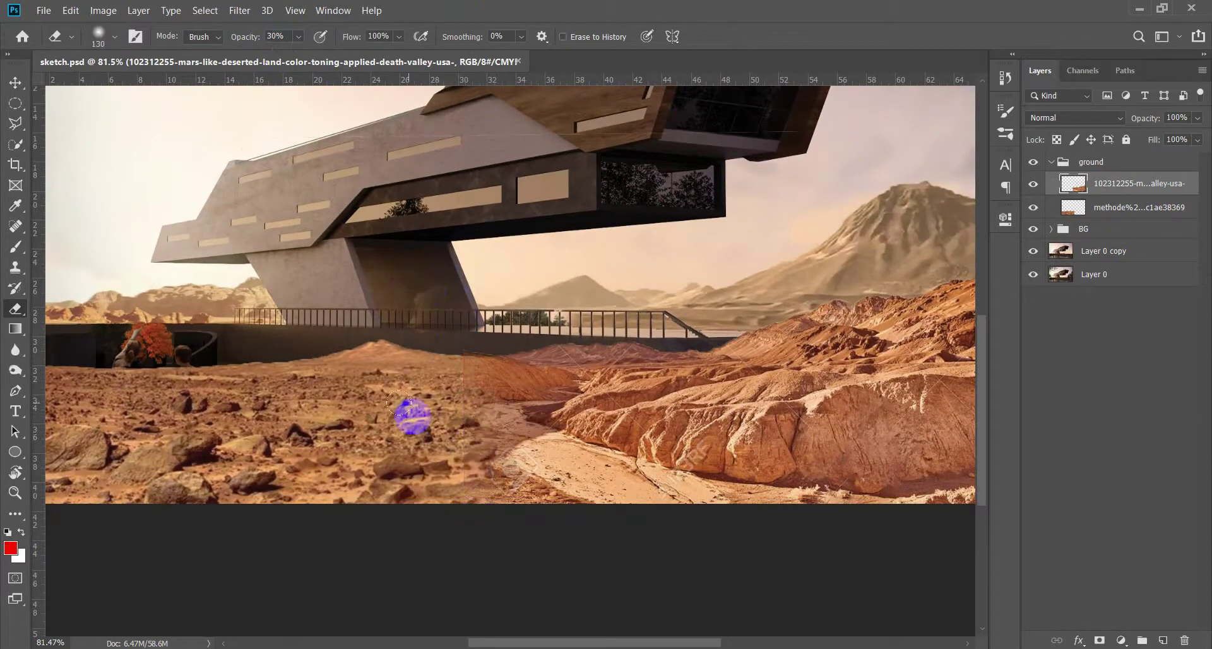
key(v)
scroll(378, 442, down, 3)
scroll(436, 505, up, 2)
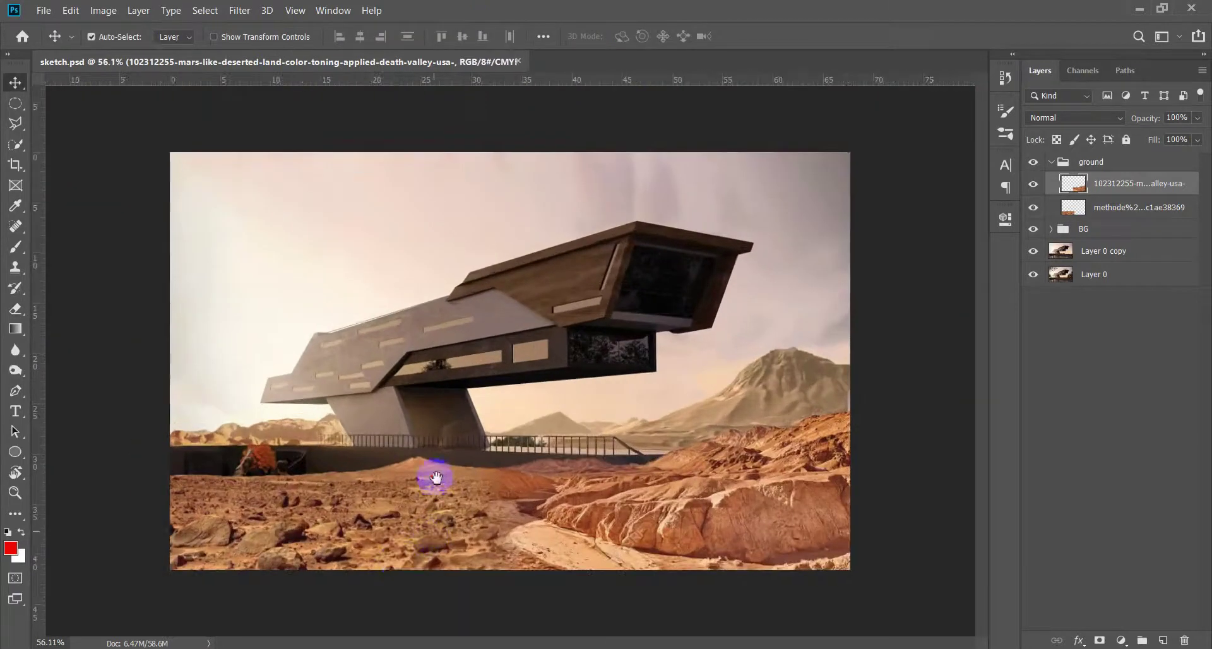
key(alt+Tab)
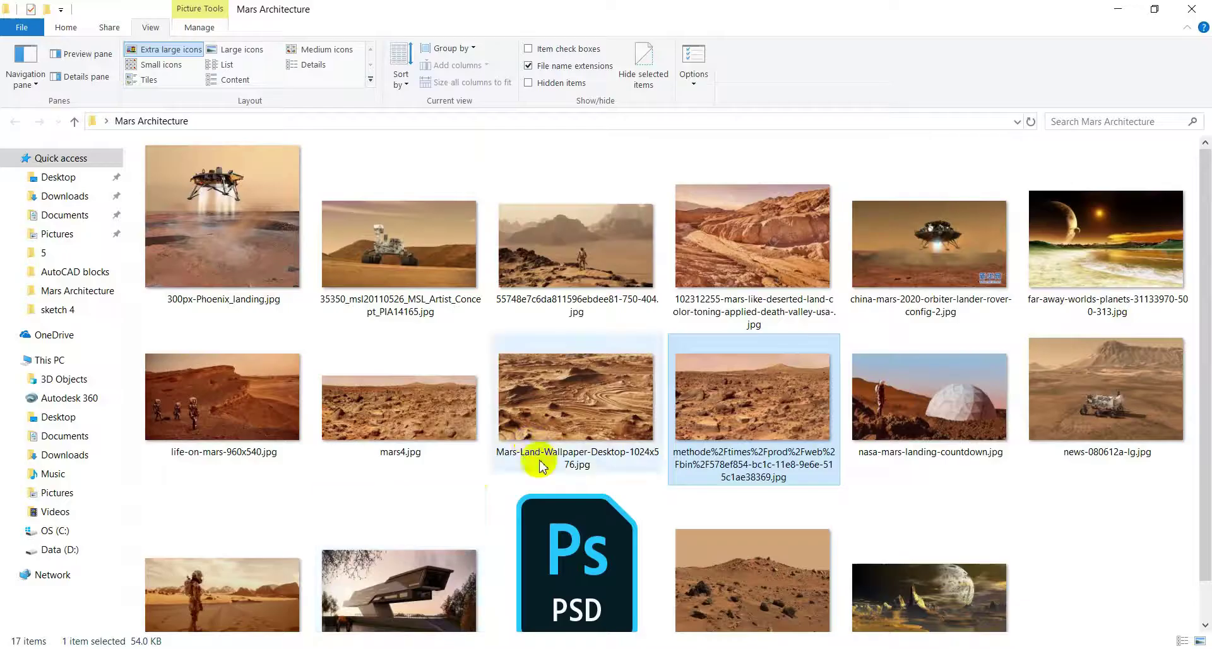
Place mars4.jpg at 54% opacity, squashed to about half height along the horizon
drag(434, 425, 470, 453)
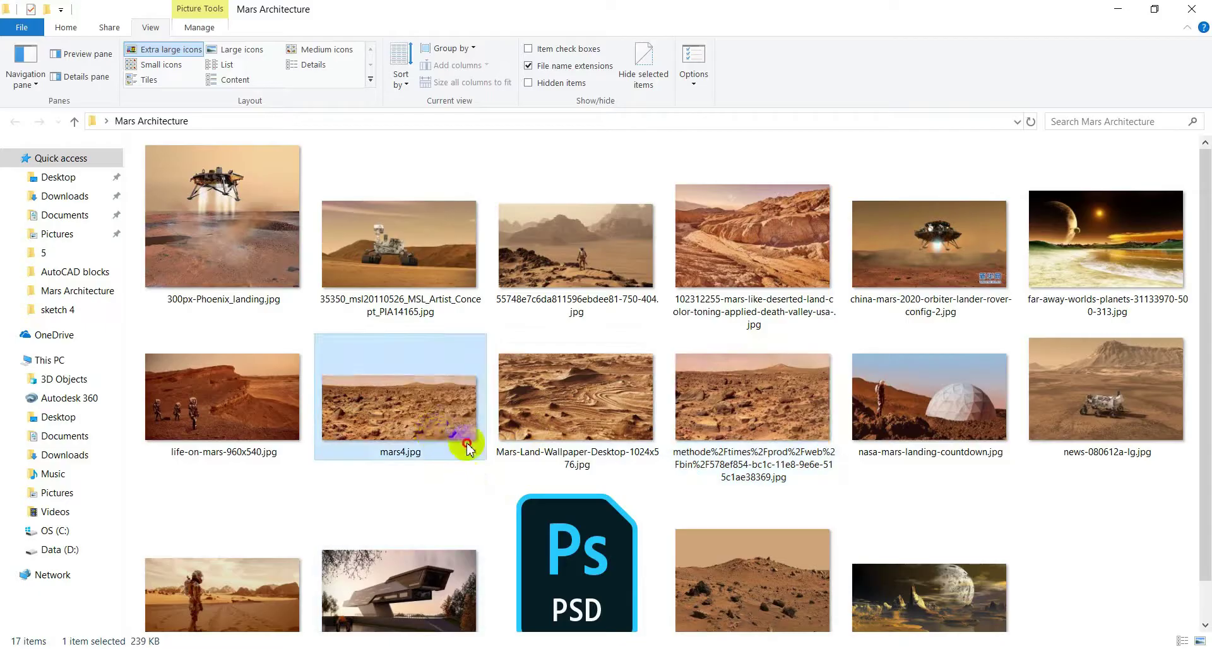
key(alt+Tab)
drag(779, 438, 723, 597)
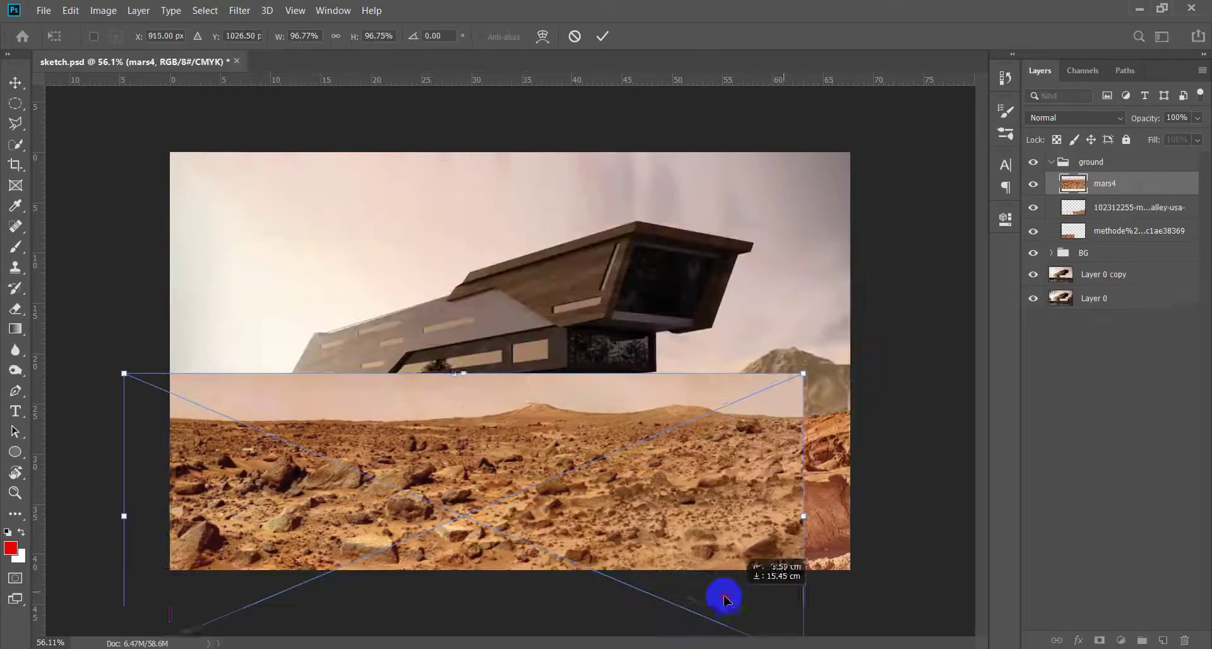
drag(1145, 125, 1127, 124)
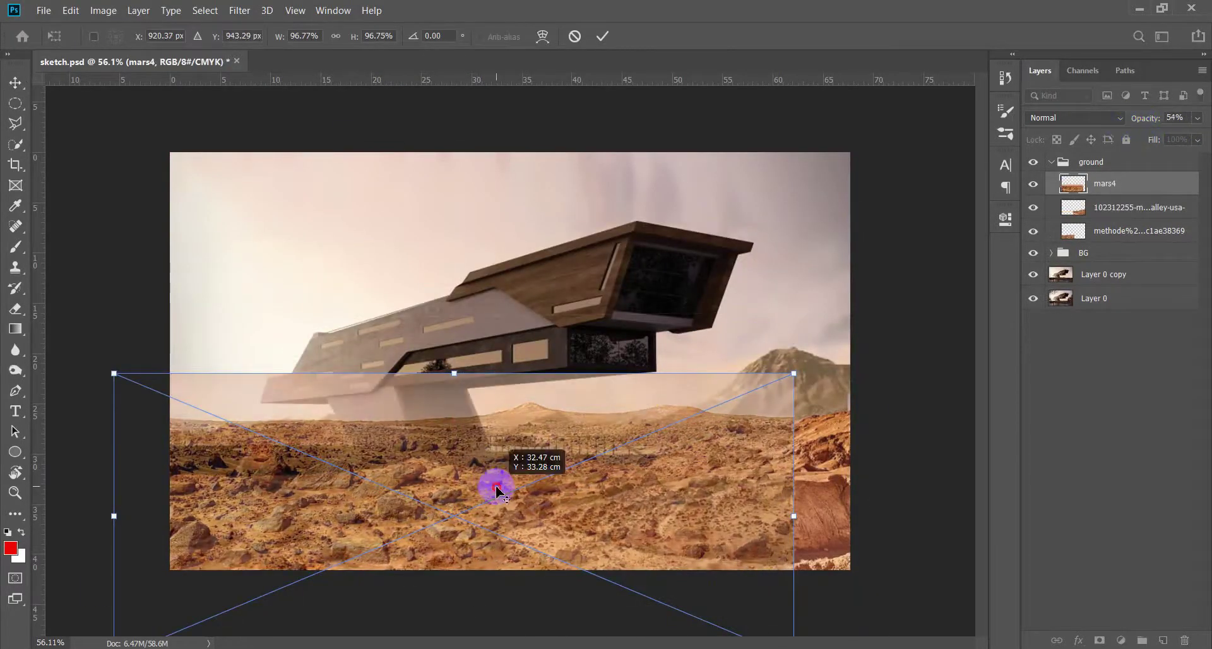
drag(496, 486, 495, 438)
mouse_move(465, 297)
mouse_down()
mouse_move(457, 434)
mouse_move(456, 423)
mouse_up()
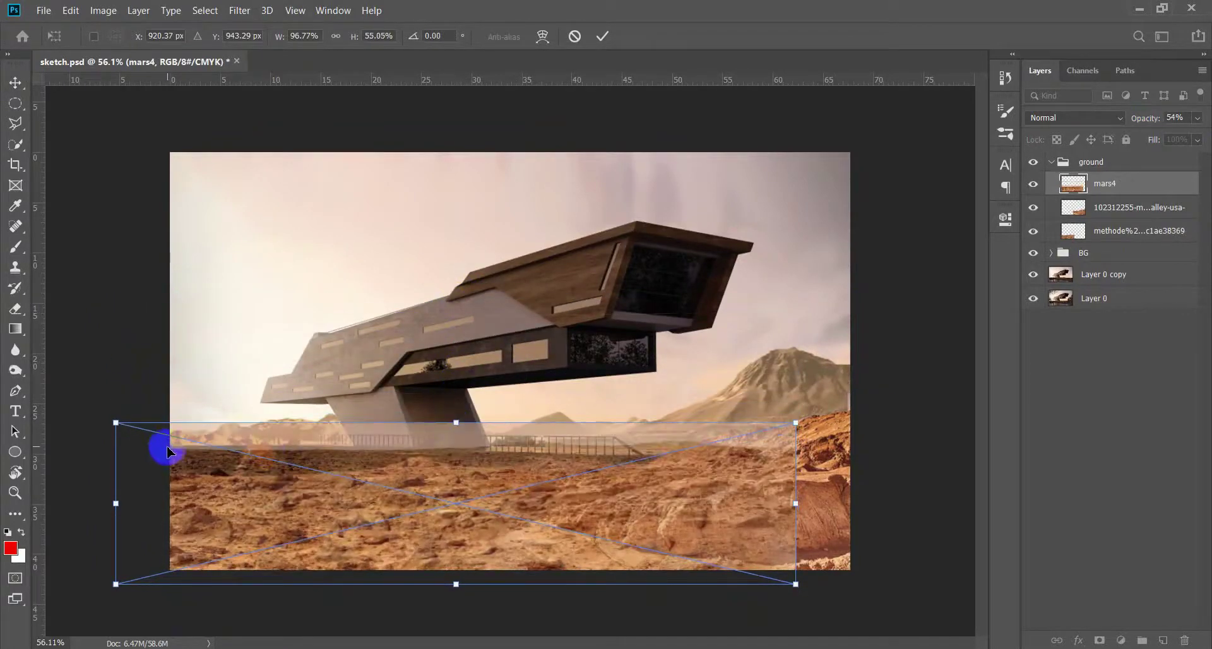
drag(116, 424, 130, 444)
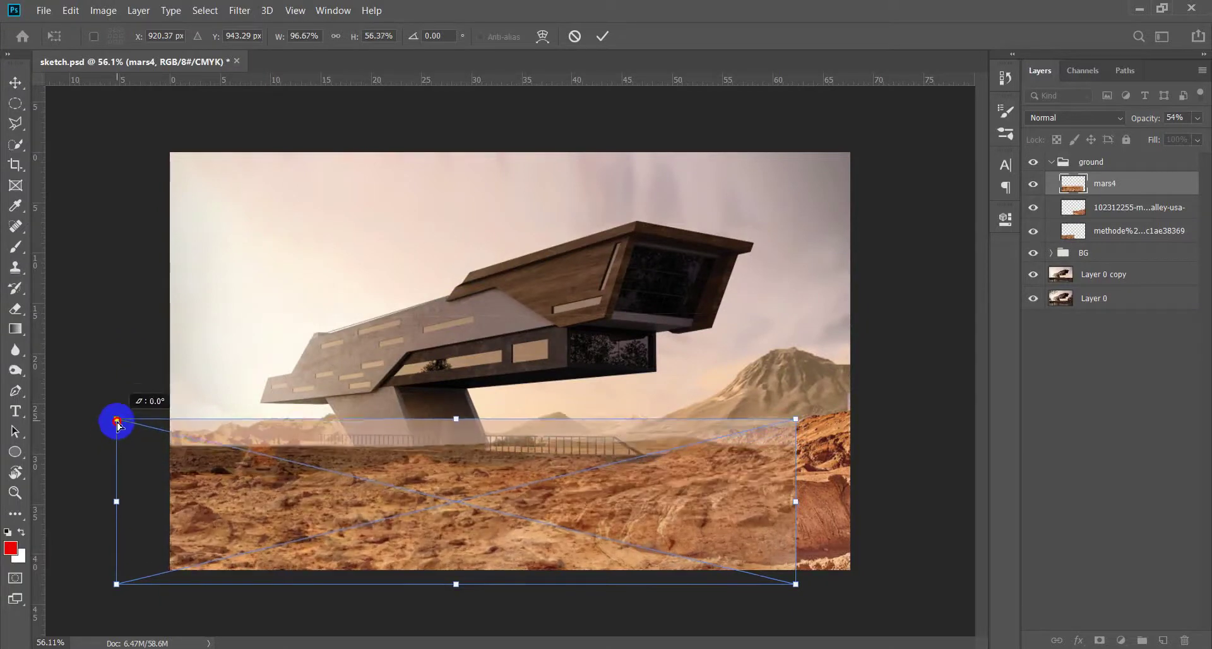
drag(276, 482, 273, 466)
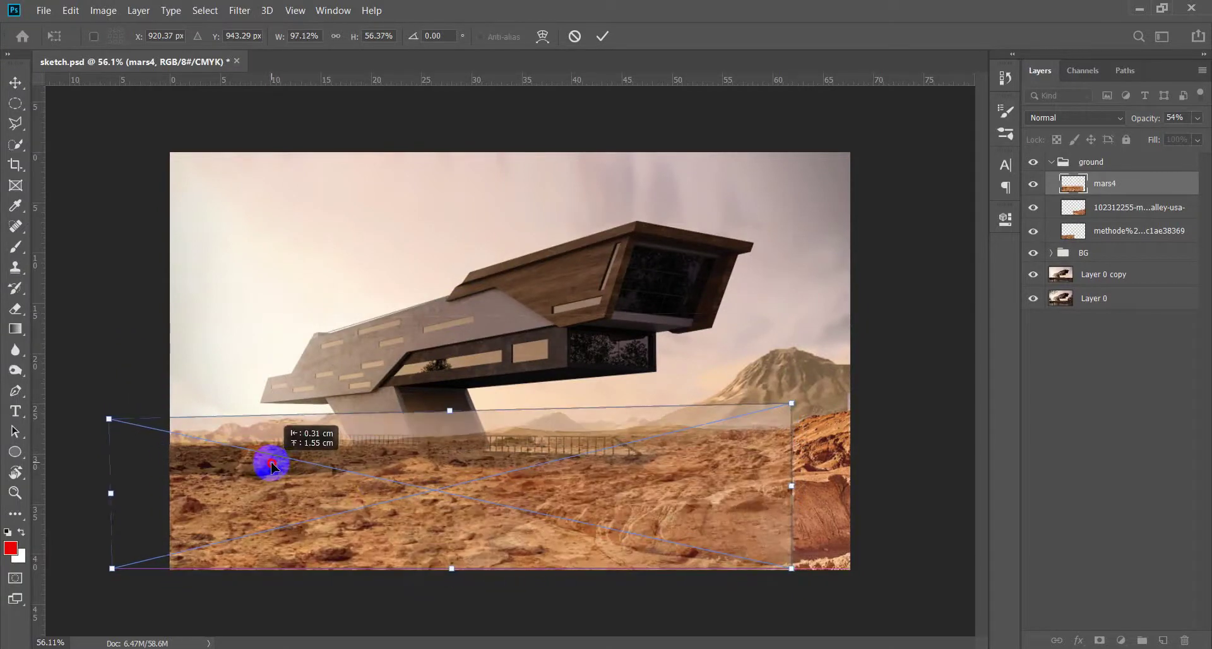
double_click(374, 485)
Move mars4 below the other ground layers and restore it to 100% opacity
drag(1165, 197, 1169, 238)
key(0)
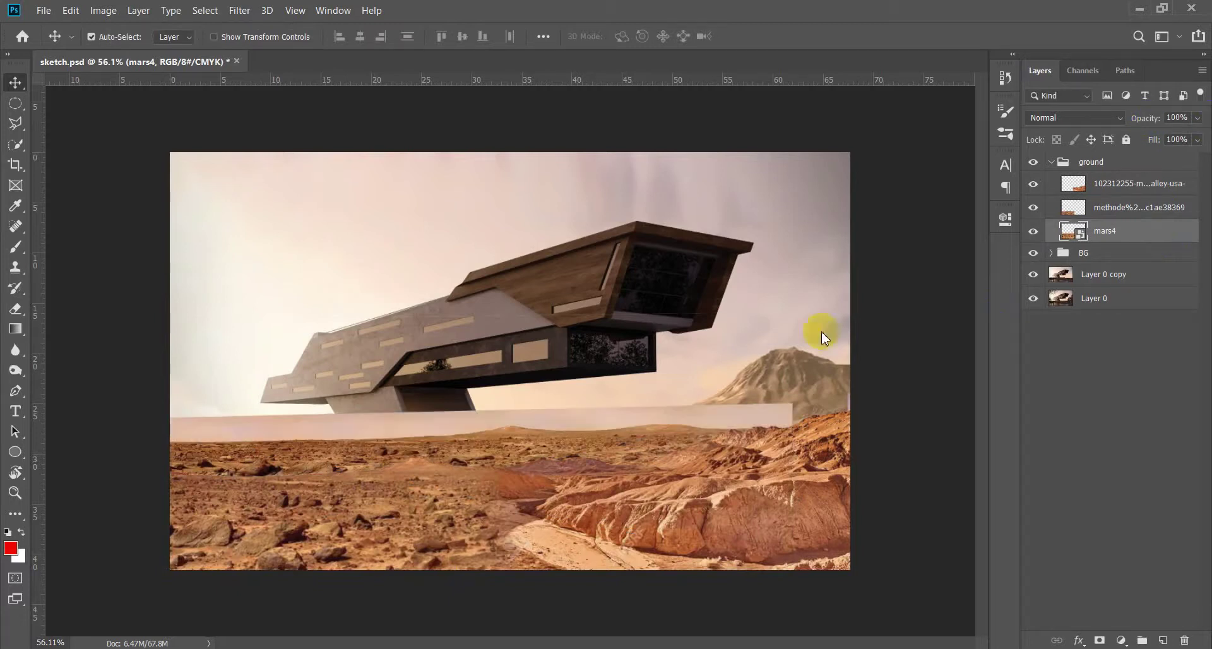
key(w)
drag(704, 419, 365, 425)
key(ctrl+d)
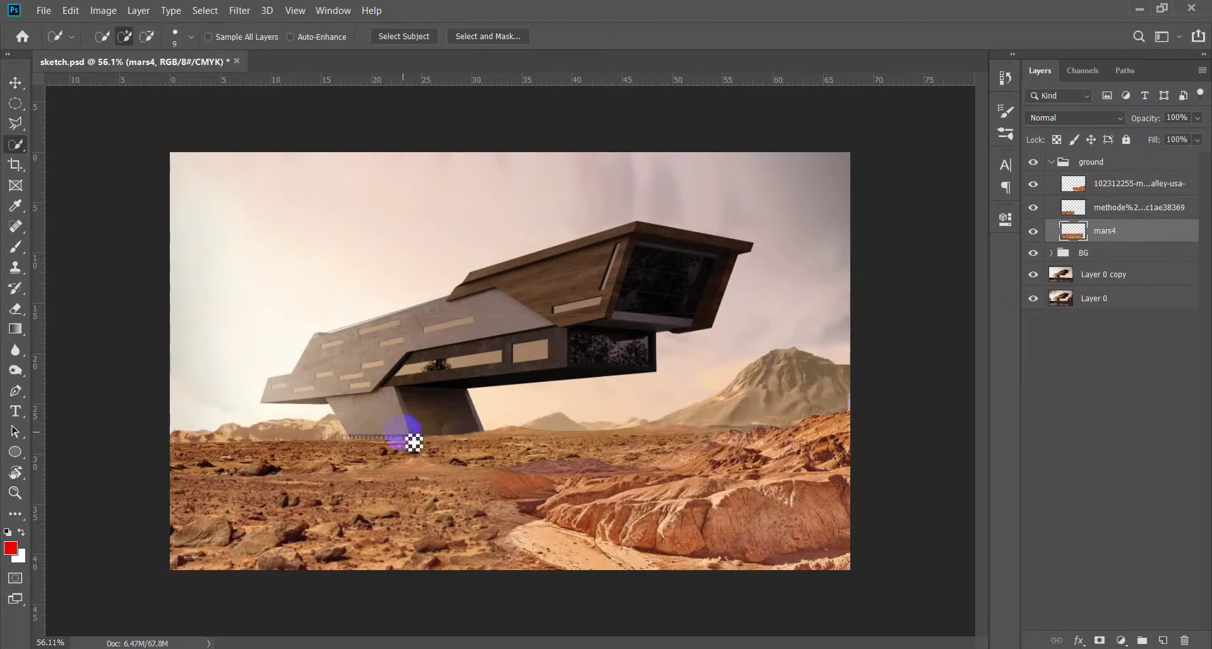
key(v)
Check the fence beneath mars4, then set mars4's opacity to 56%
scroll(498, 456, down, 2)
scroll(498, 456, up, 3)
mouse_move(506, 490)
mouse_down()
mouse_move(609, 428)
mouse_move(504, 447)
mouse_up()
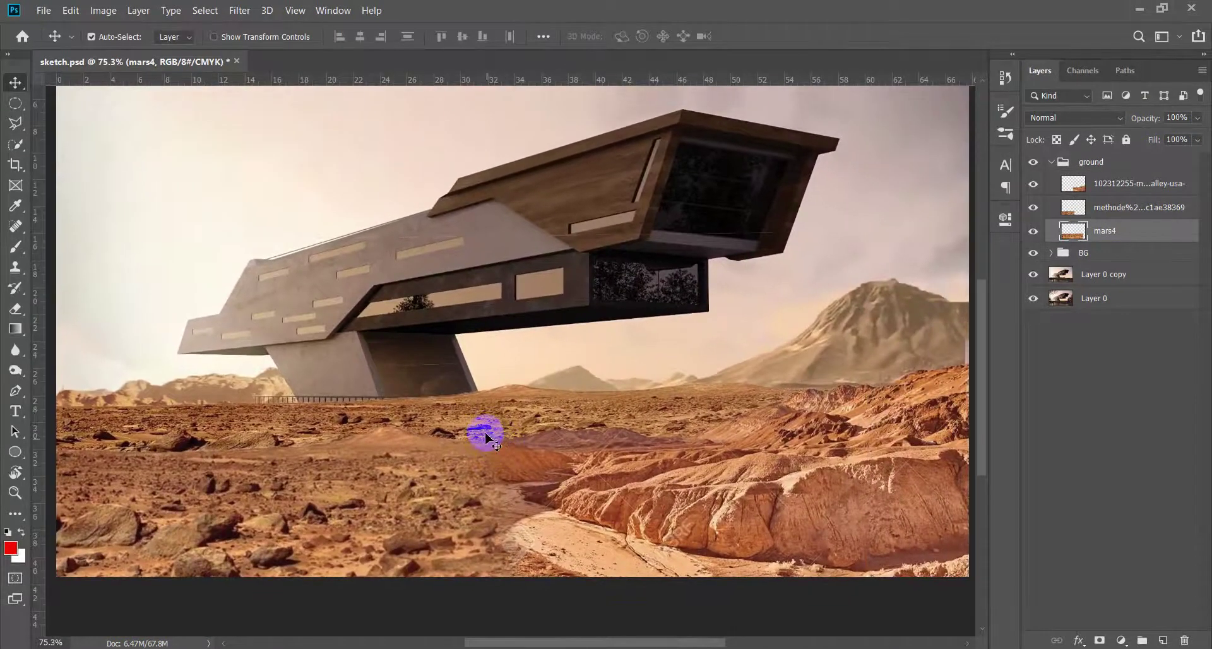
scroll(483, 436, down, 2)
scroll(482, 429, down, 1)
scroll(478, 465, up, 1)
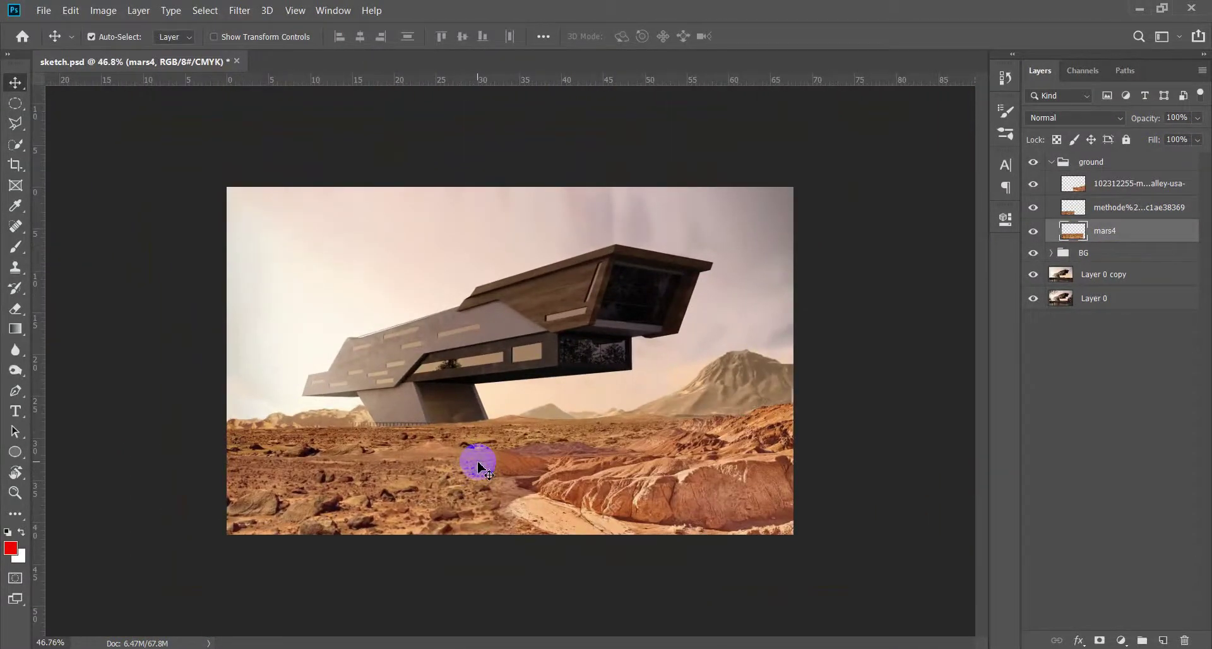
scroll(480, 461, up, 2)
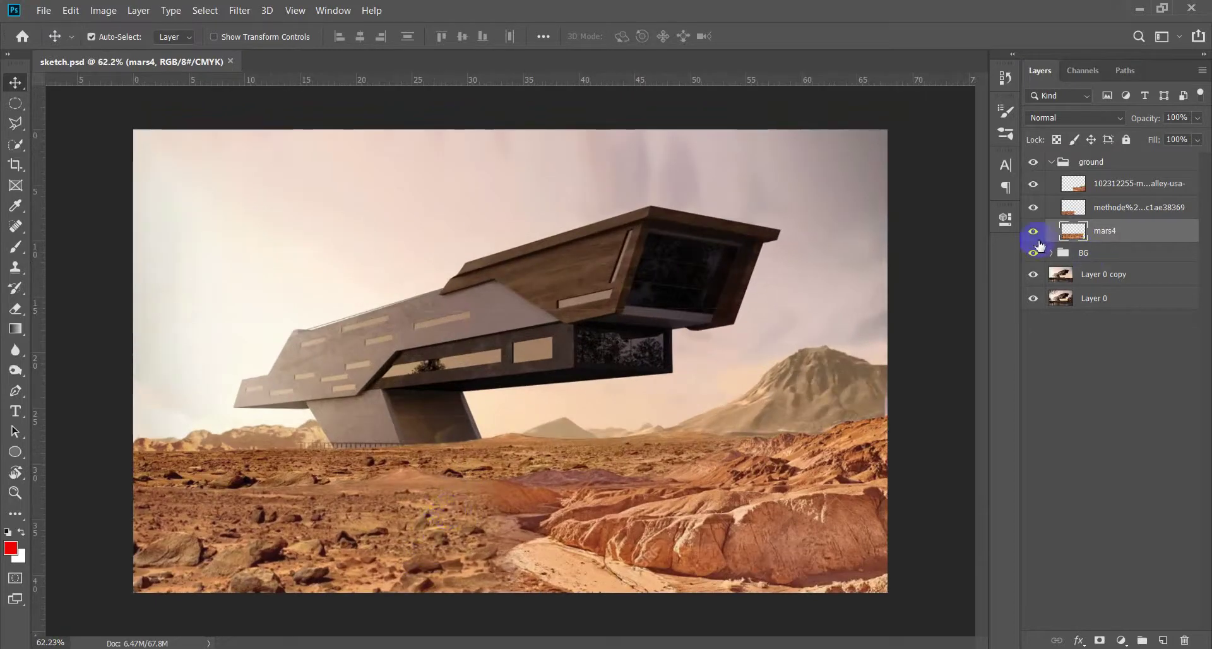
click(1034, 232)
click(1034, 232)
drag(1153, 122, 1130, 121)
Add a layer mask to mars4 and paint the diagonal fence brace back in with black
scroll(650, 479, up, 3)
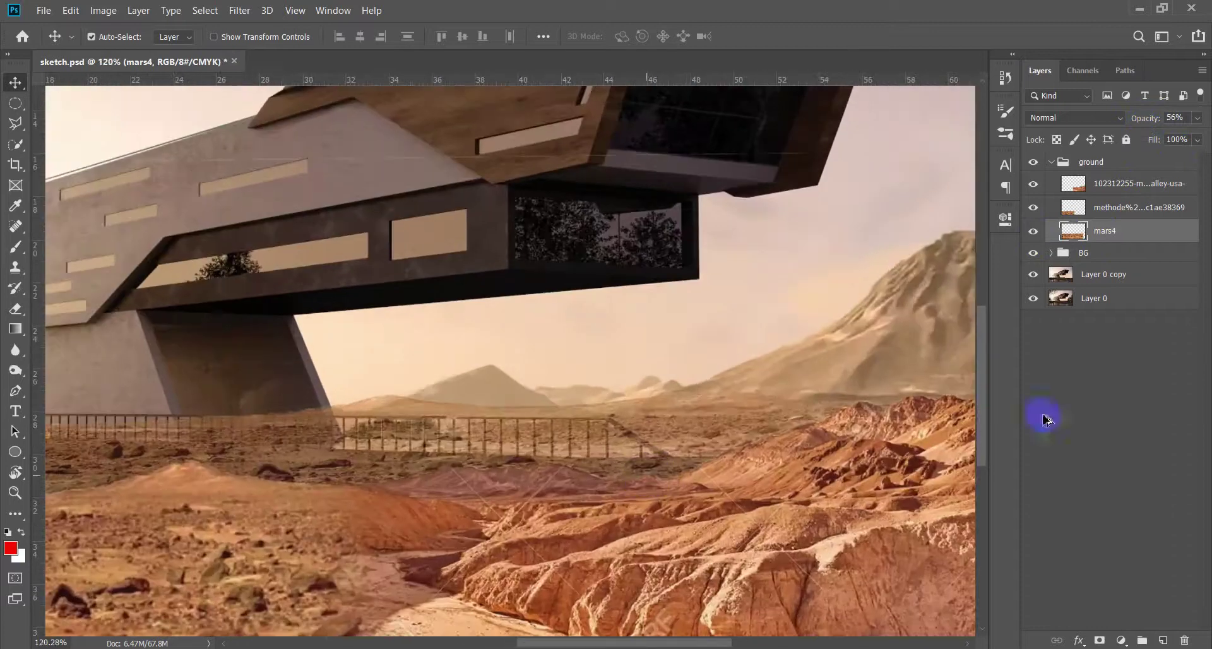
click(1100, 640)
key(b)
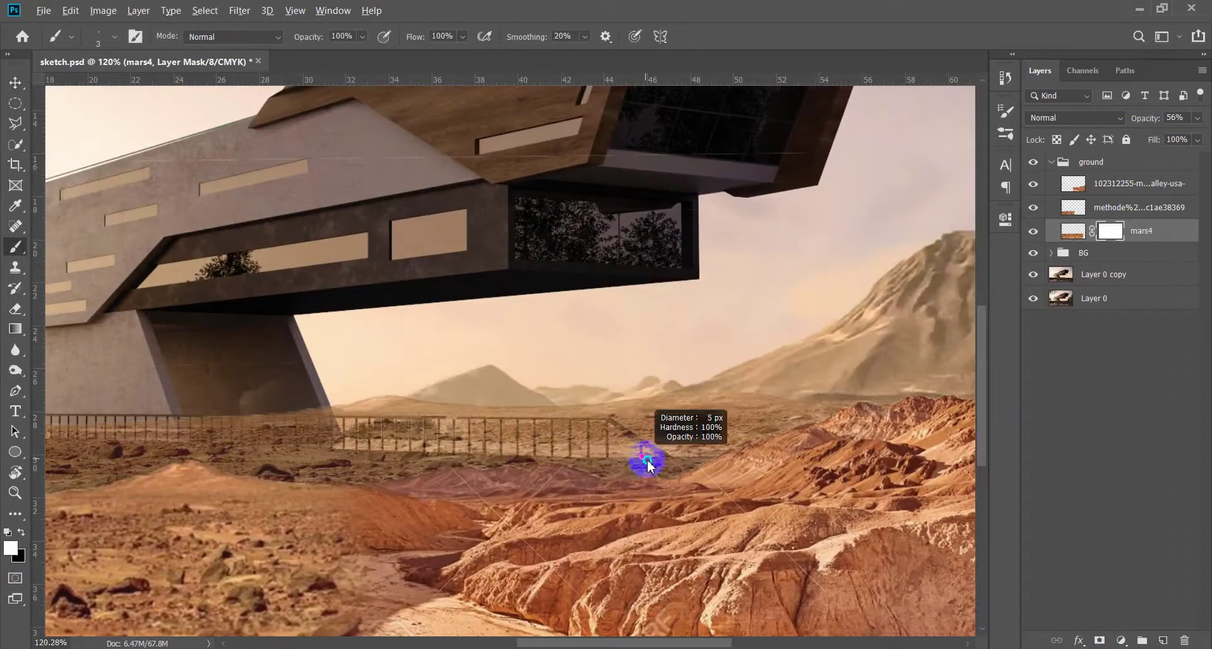
scroll(673, 467, up, 1)
scroll(681, 467, up, 3)
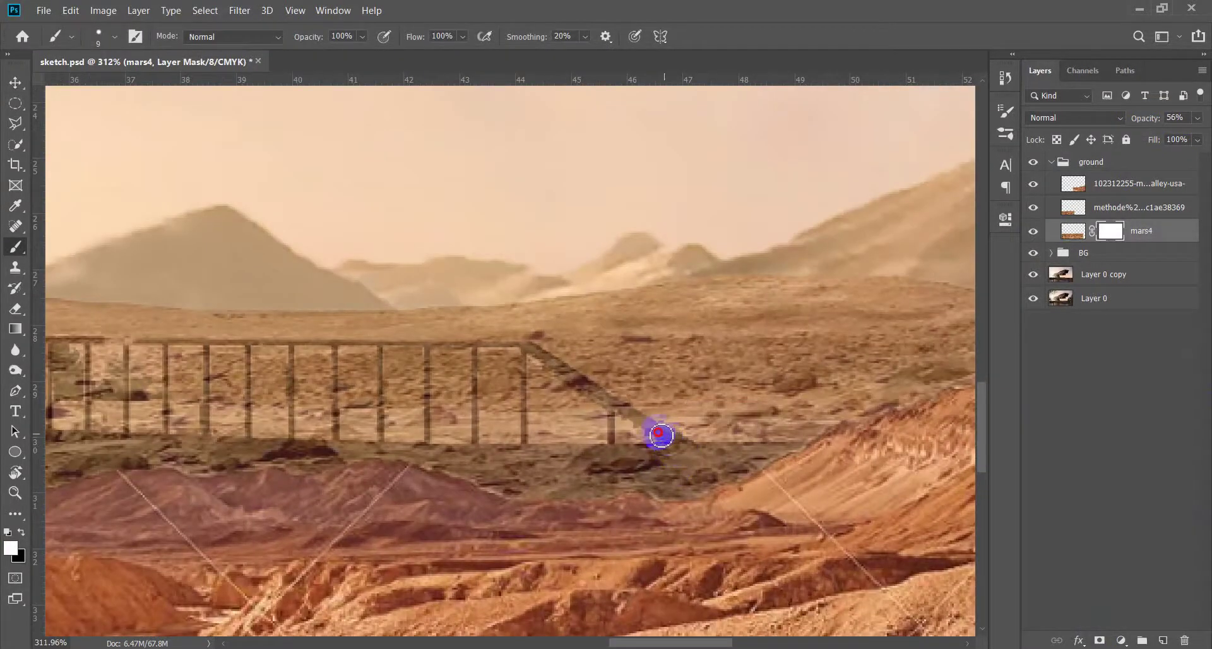
key(x)
drag(677, 444, 534, 352)
scroll(534, 351, up, 1)
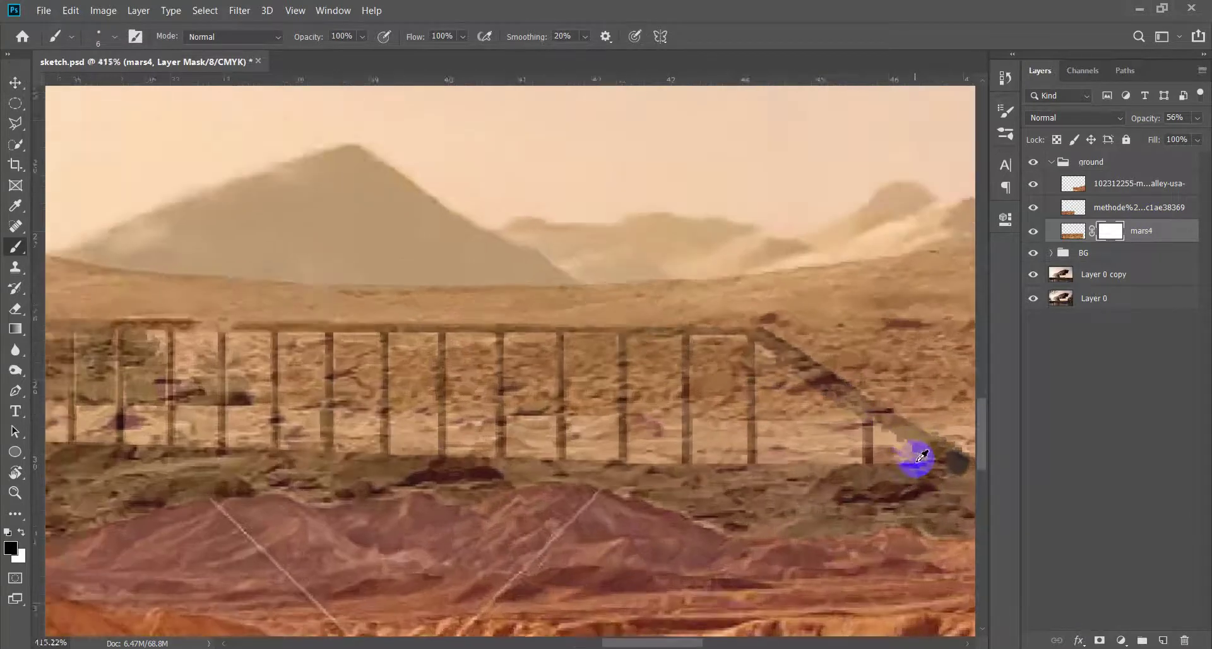
scroll(920, 455, up, 1)
mouse_move(771, 503)
mouse_down()
mouse_move(514, 346)
mouse_move(871, 464)
mouse_up()
With a 2 px brush, reveal the corner fence post and two neighbouring posts
key(bracketleft)
key(bracketleft)
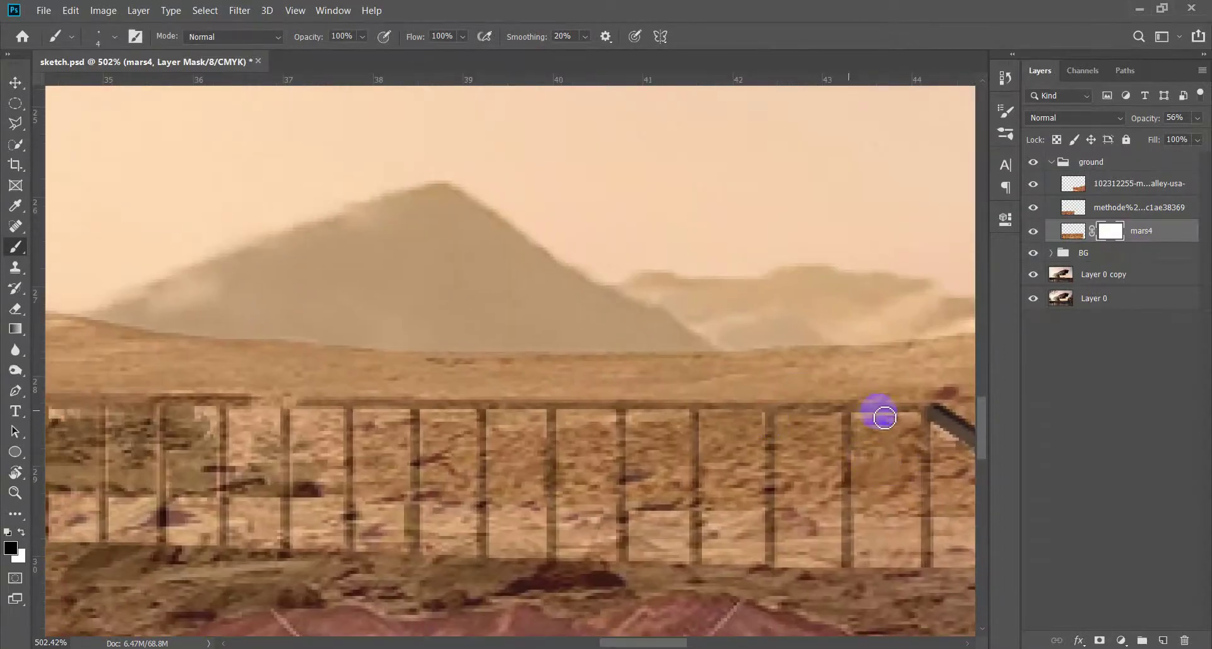
drag(103, 403, 911, 420)
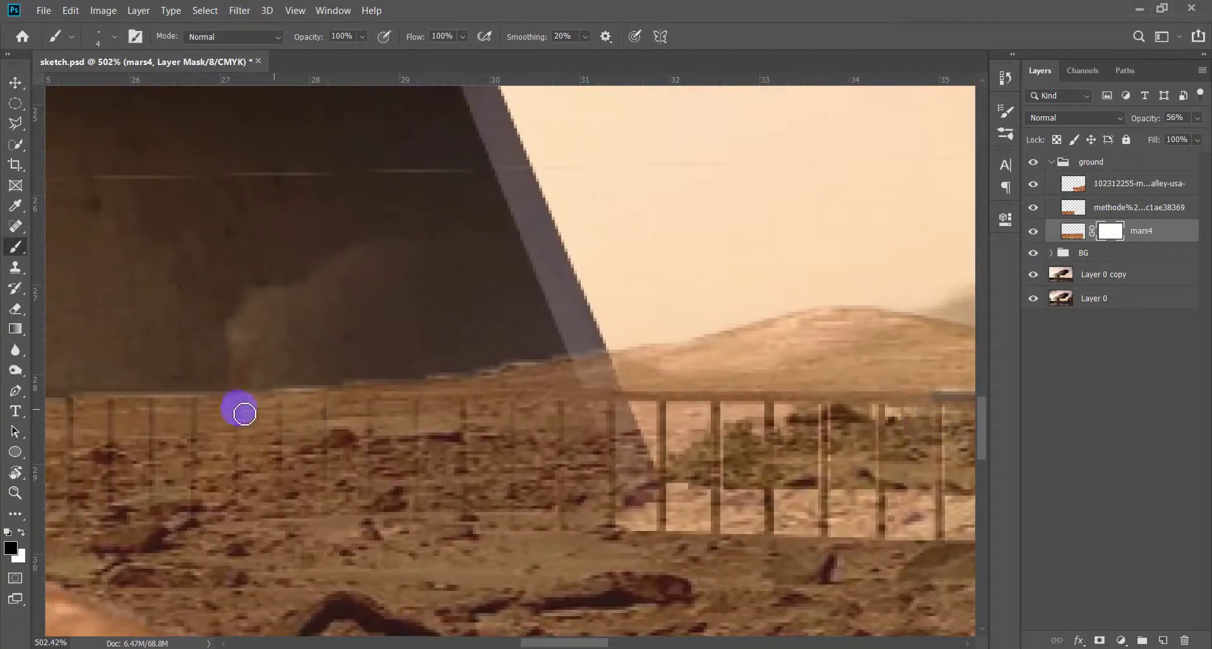
drag(195, 400, 678, 402)
scroll(630, 398, down, 2)
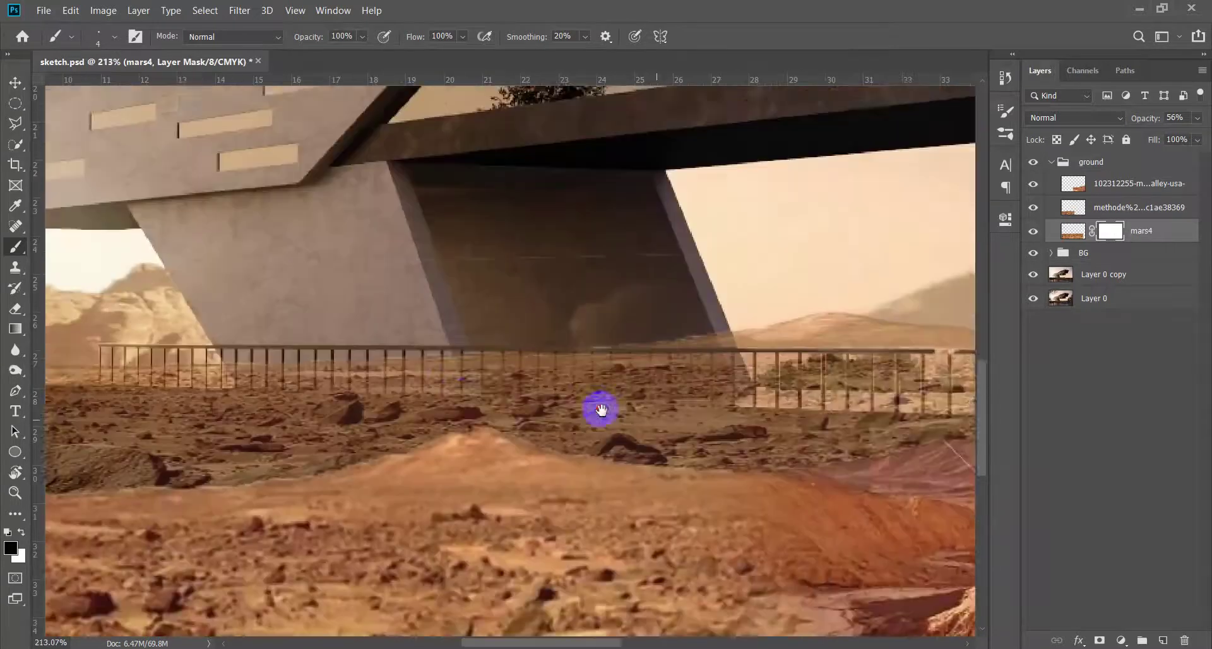
scroll(598, 411, down, 2)
scroll(649, 387, up, 1)
scroll(566, 346, up, 1)
key(bracketleft)
key(bracketleft)
drag(581, 278, 588, 459)
drag(495, 281, 495, 449)
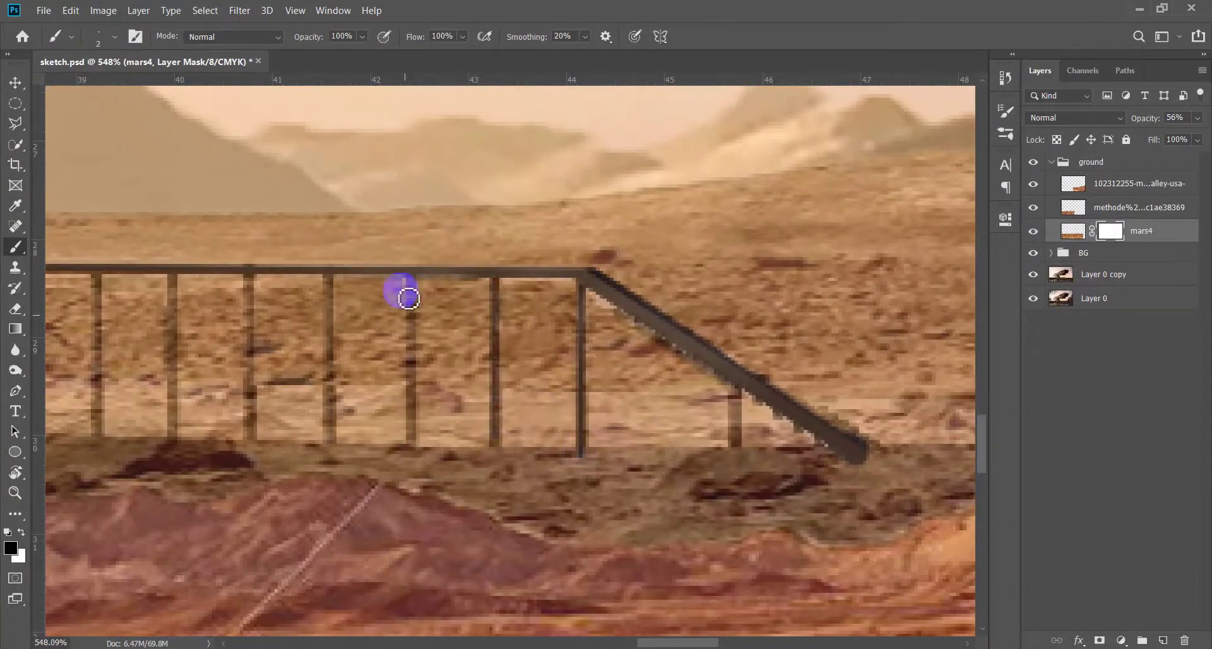
drag(421, 282, 415, 447)
Mask the ground off five more railing posts with a 4 px brush
scroll(505, 392, left, 4)
key(bracketright)
key(bracketright)
drag(586, 325, 584, 489)
drag(505, 313, 500, 492)
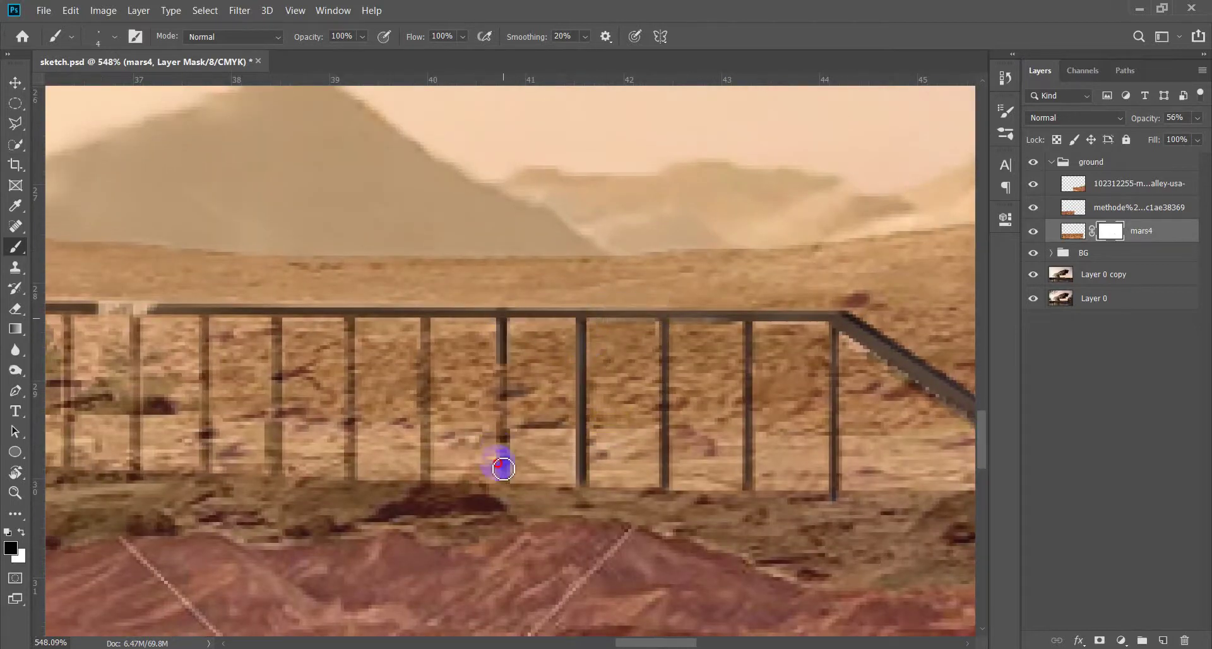
scroll(745, 442, left, 3)
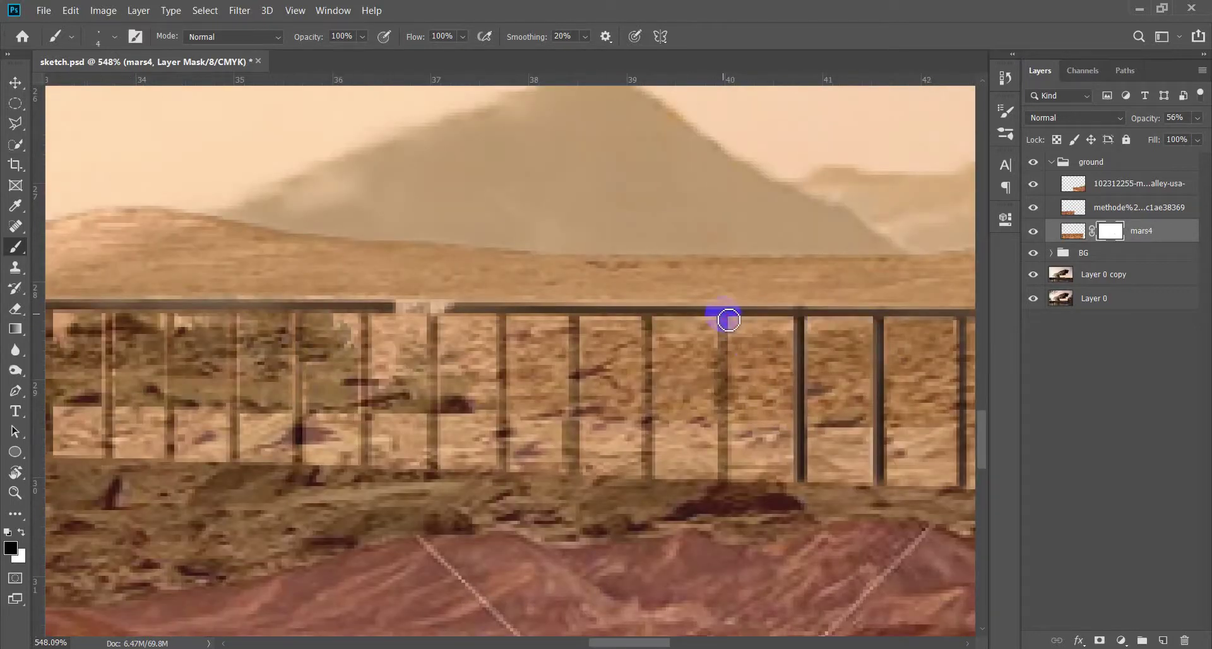
drag(725, 318, 726, 483)
drag(645, 316, 650, 490)
key(bracketleft)
key(bracketleft)
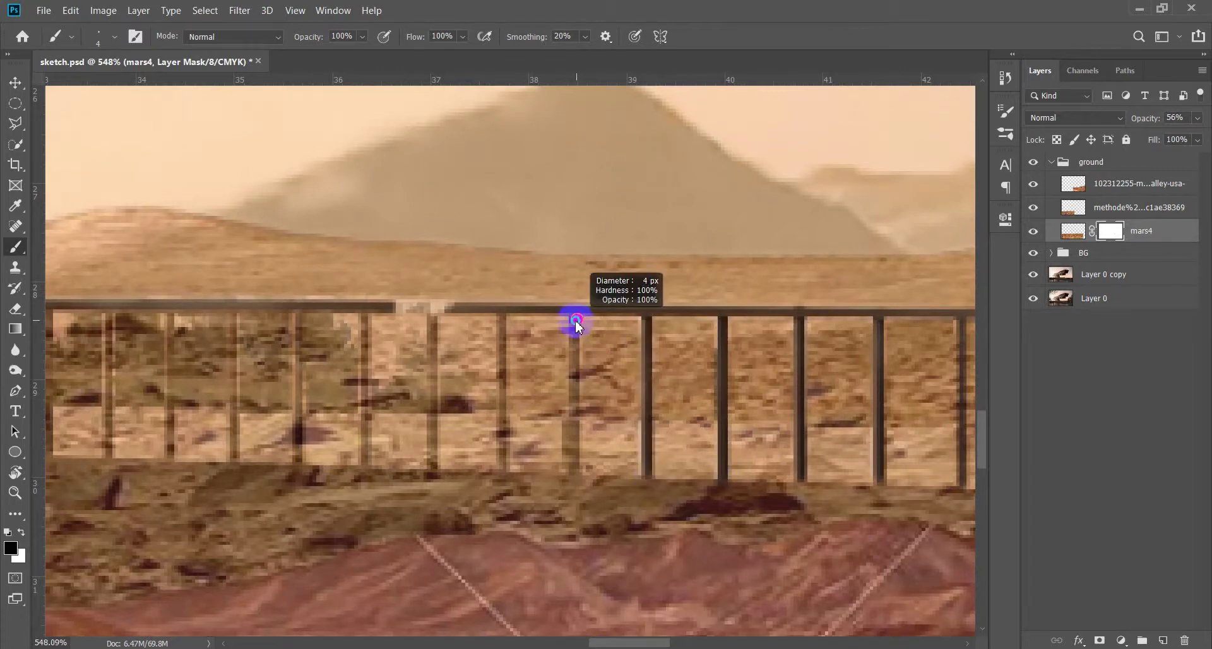
drag(574, 317, 575, 477)
Paint the next five railing posts into view on the mars4 mask
scroll(585, 448, left, 2)
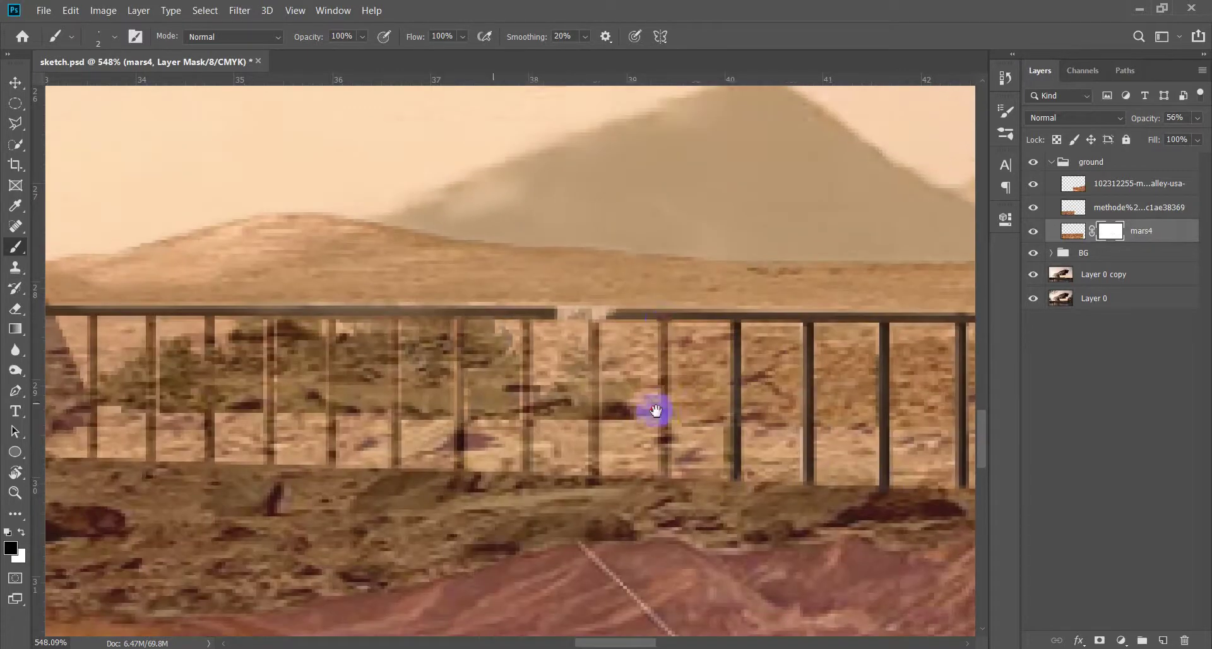
drag(664, 324, 663, 479)
key(bracketright)
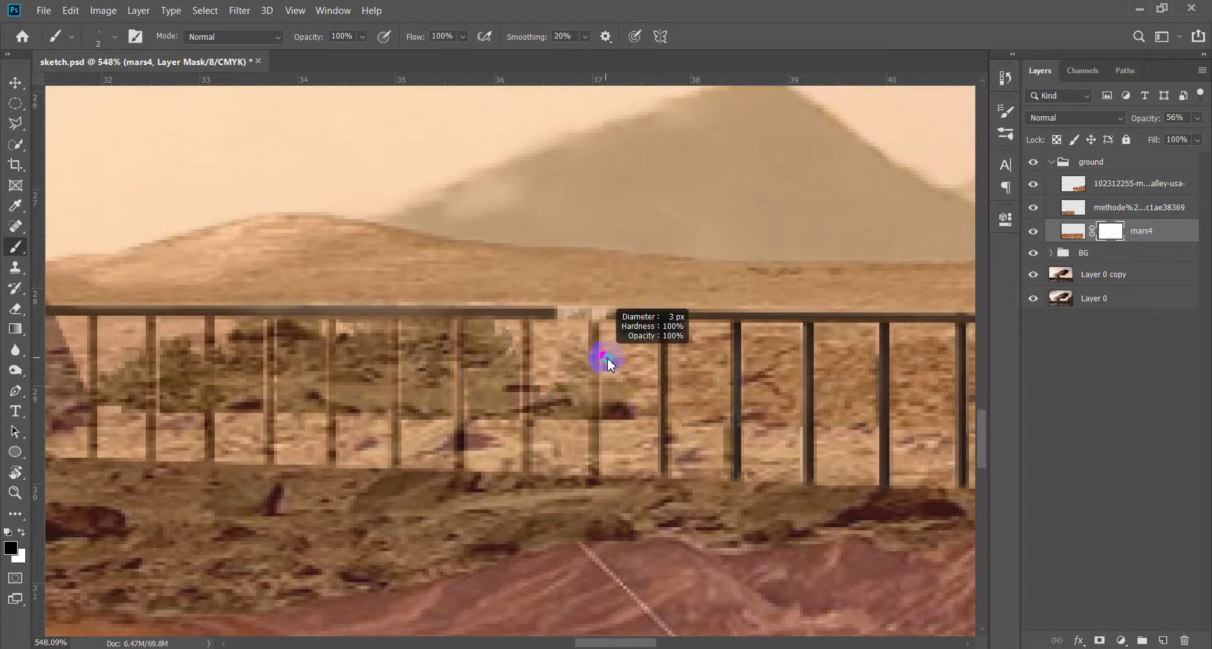
drag(595, 324, 590, 481)
drag(537, 407, 706, 409)
drag(695, 324, 690, 479)
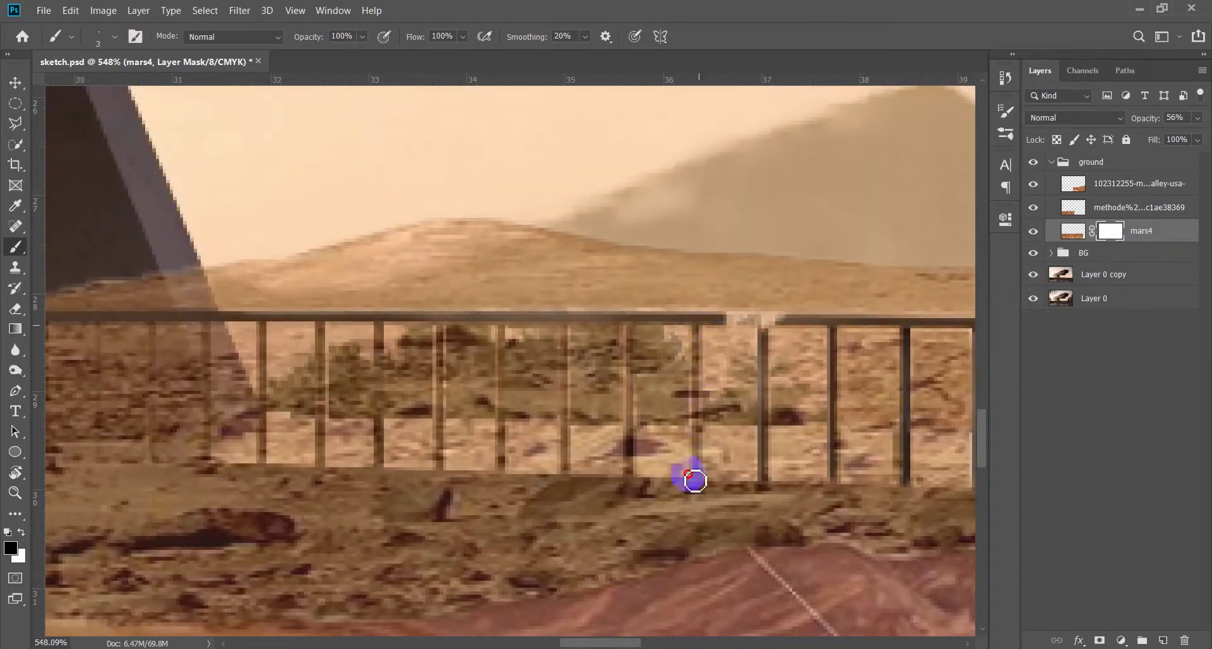
drag(628, 324, 628, 481)
drag(565, 325, 560, 487)
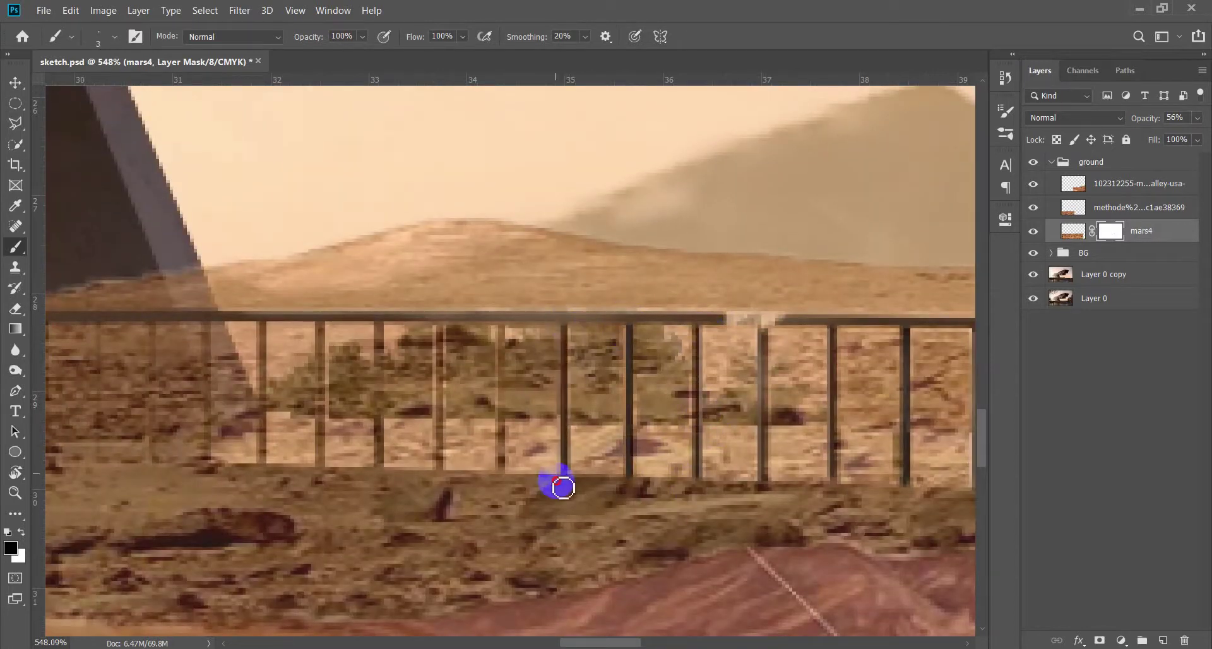
Mask the ground off seven more posts further along the railing
scroll(731, 392, left, 3)
drag(726, 327, 725, 460)
drag(667, 325, 670, 474)
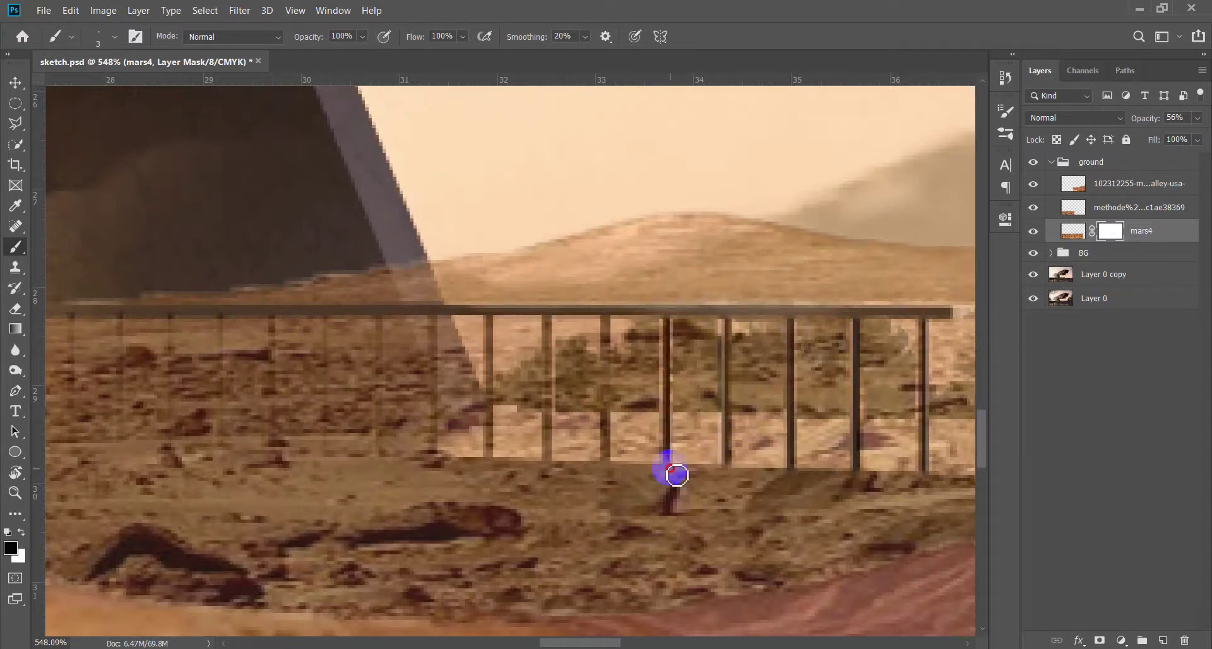
drag(606, 325, 606, 465)
scroll(695, 410, left, 3)
drag(757, 325, 755, 467)
drag(697, 324, 699, 465)
drag(648, 330, 647, 467)
scroll(757, 406, left, 3)
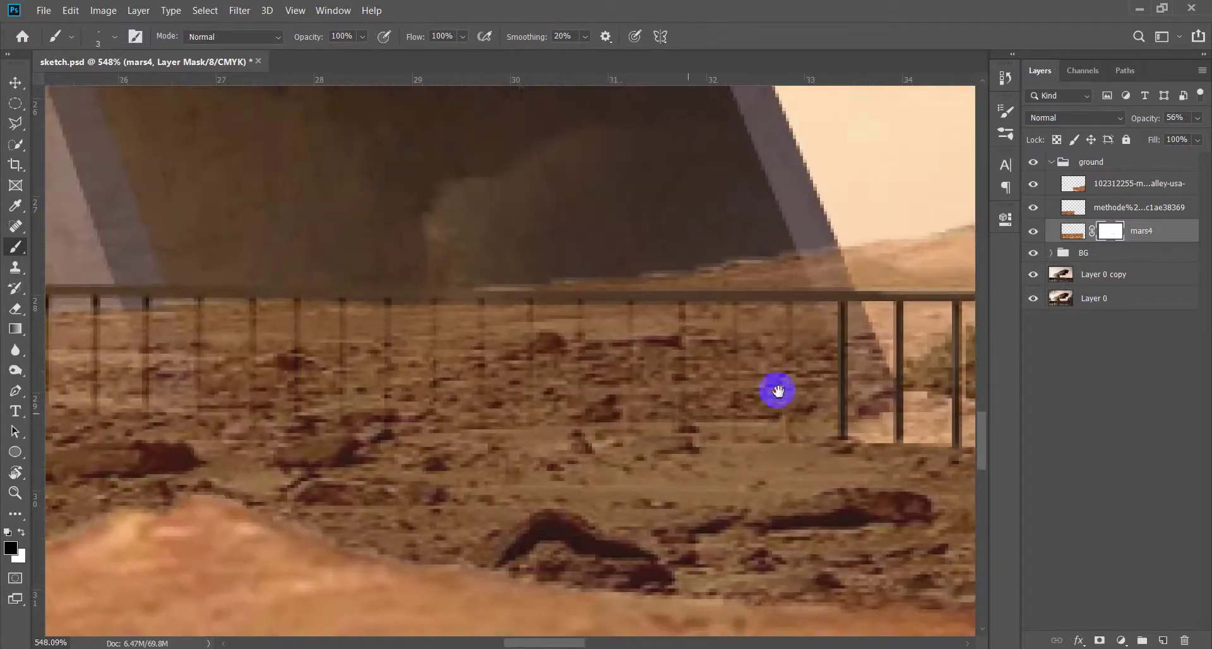
drag(790, 305, 790, 442)
scroll(789, 436, up, 1)
scroll(795, 429, up, 1)
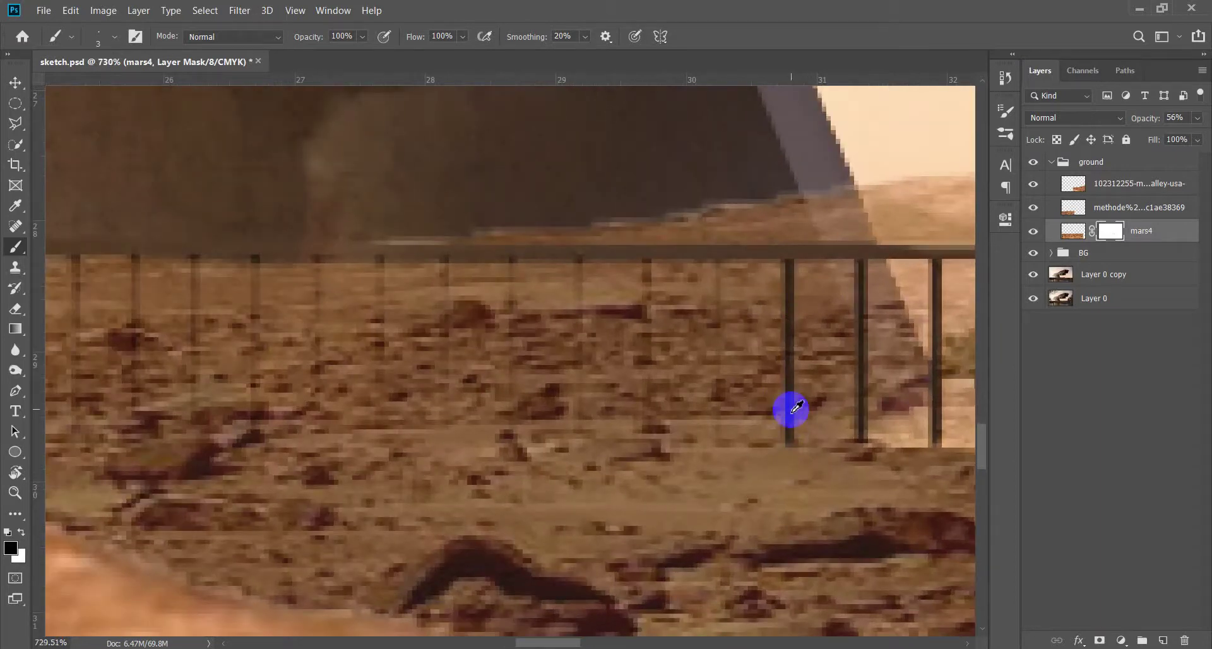
key(bracketleft)
key(bracketleft)
Fade mars4 to 25% opacity and paint the next fence posts on its mask
mouse_move(716, 464)
mouse_down()
mouse_move(715, 262)
mouse_move(647, 440)
mouse_up()
key(bracketright)
drag(1148, 122, 1130, 120)
scroll(809, 327, left, 2)
drag(712, 276, 711, 448)
drag(654, 284, 642, 445)
drag(567, 276, 576, 433)
Paint seven more railing posts on the mars4 mask
scroll(632, 378, left, 2)
drag(795, 266, 794, 426)
drag(733, 252, 731, 403)
drag(671, 256, 670, 384)
drag(609, 269, 609, 436)
scroll(608, 270, left, 2)
drag(763, 352, 763, 411)
drag(702, 287, 704, 454)
drag(642, 292, 637, 442)
Paint the remaining posts toward the left end of the railing
mouse_move(579, 339)
mouse_down()
mouse_move(882, 317)
mouse_move(866, 435)
mouse_up()
drag(801, 284, 804, 410)
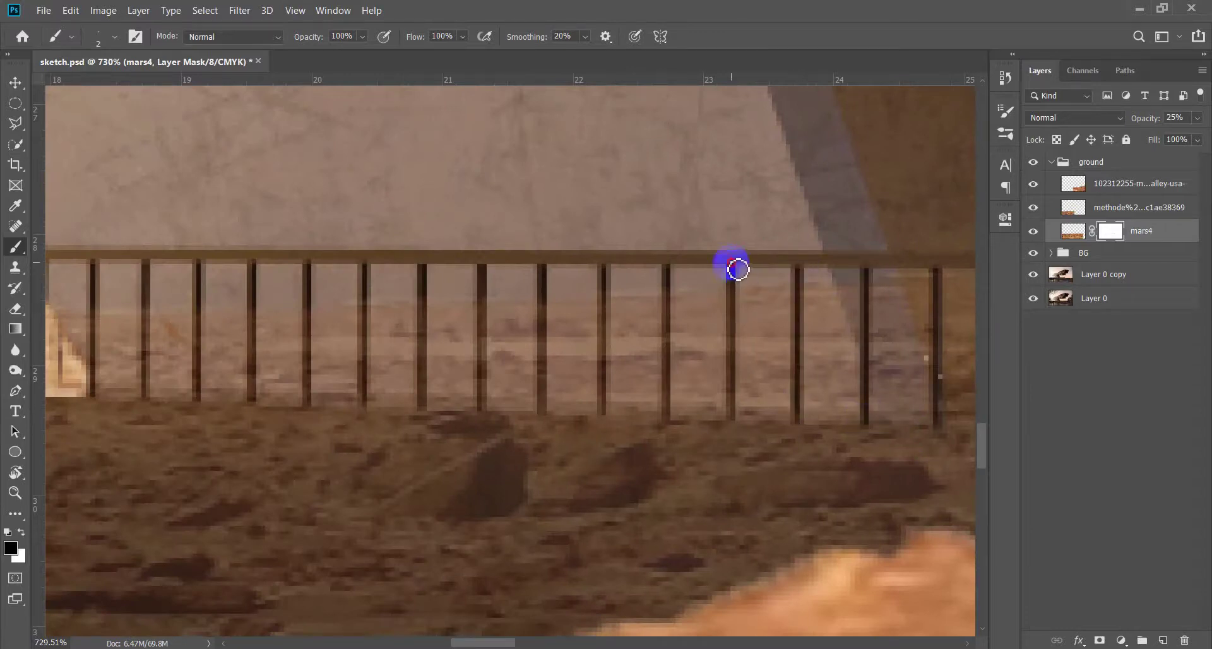
mouse_move(685, 285)
mouse_down()
mouse_move(694, 291)
mouse_move(671, 438)
mouse_up()
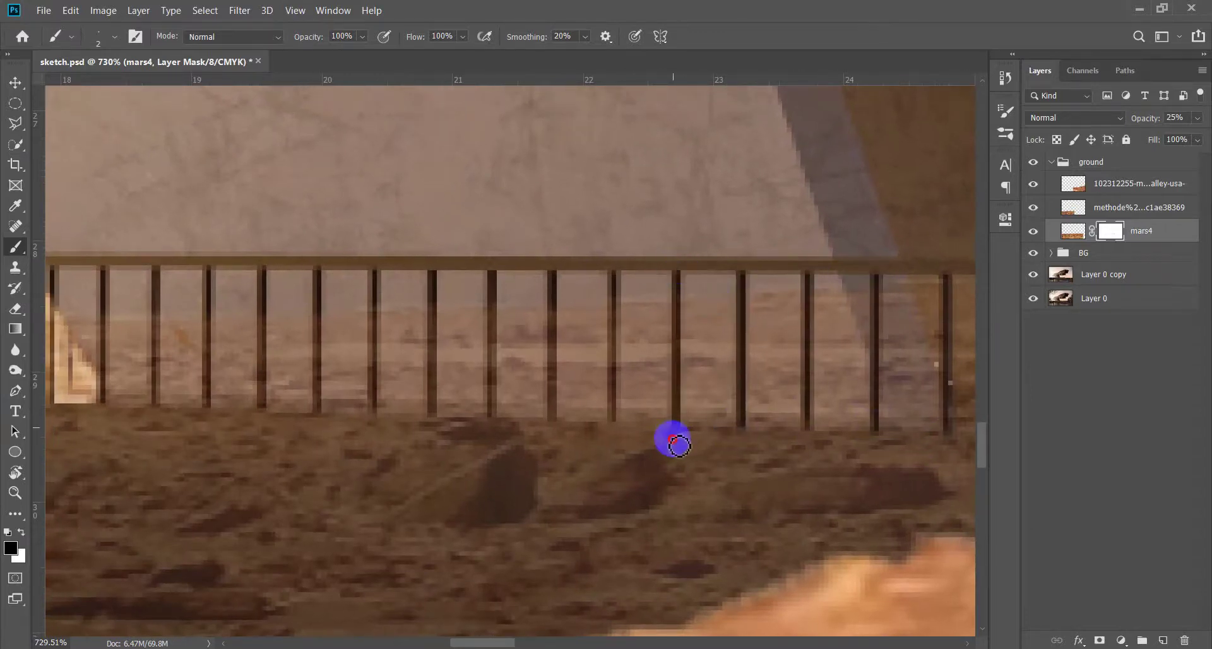
mouse_move(612, 268)
mouse_down()
mouse_move(737, 293)
mouse_move(734, 307)
mouse_move(625, 292)
mouse_up()
drag(614, 405, 558, 399)
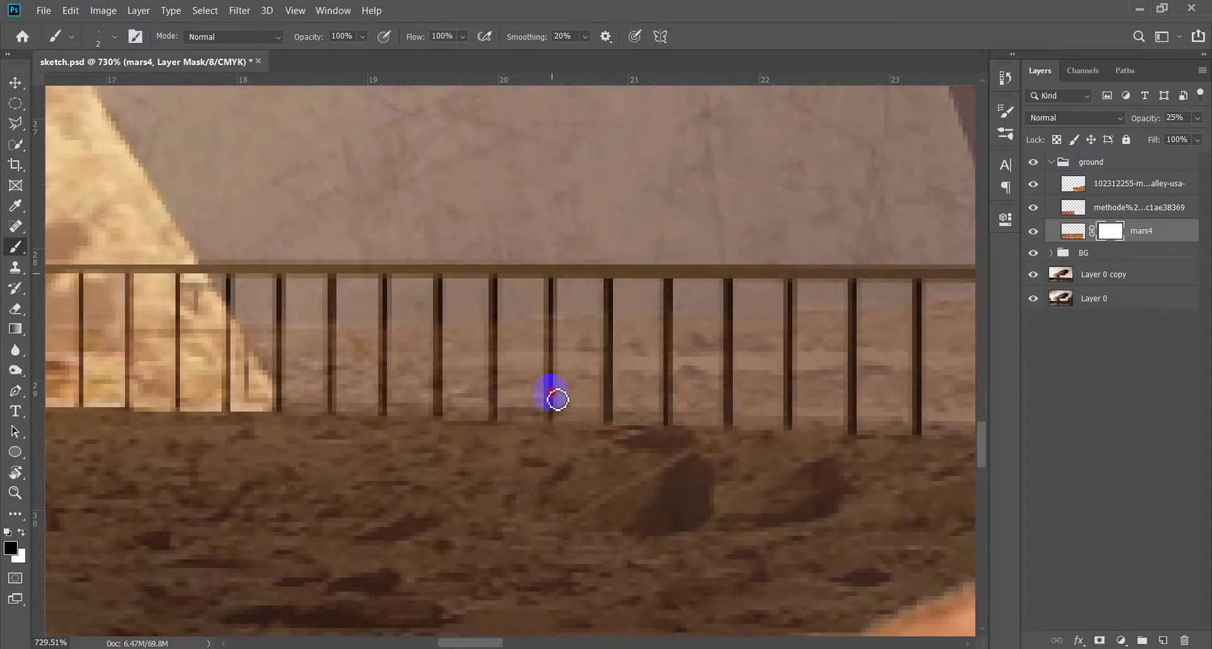
drag(548, 326, 783, 366)
drag(731, 319, 679, 418)
drag(622, 329, 562, 460)
drag(517, 317, 522, 341)
scroll(523, 341, up, 3)
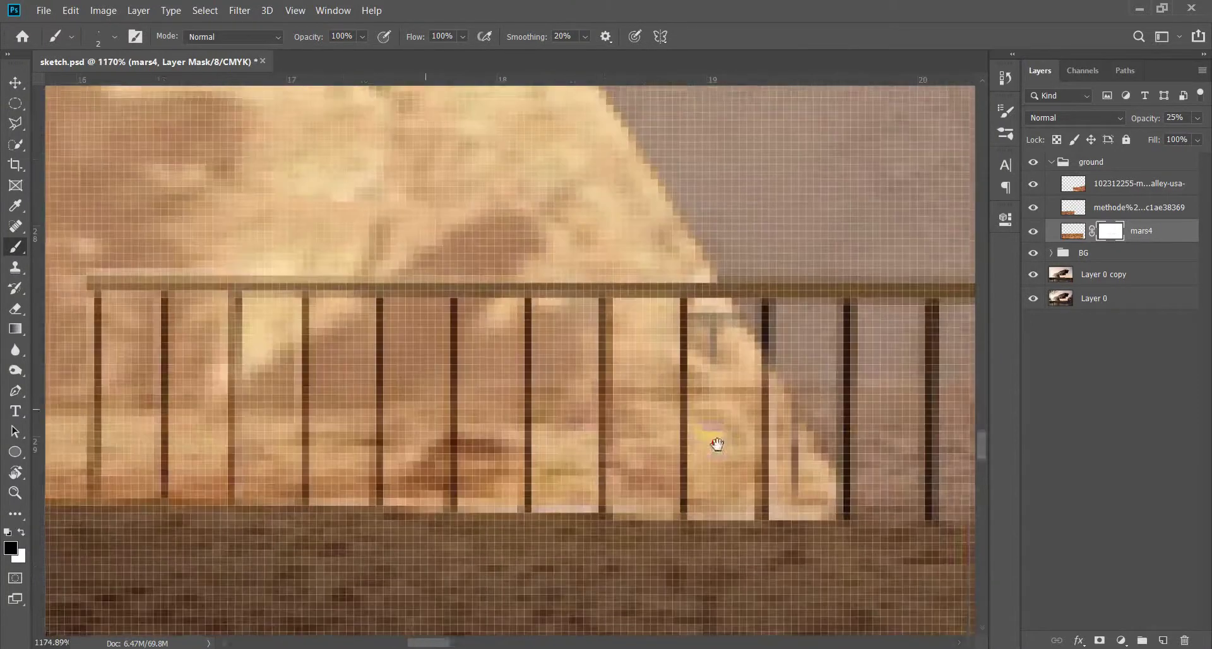
scroll(717, 444, down, 3)
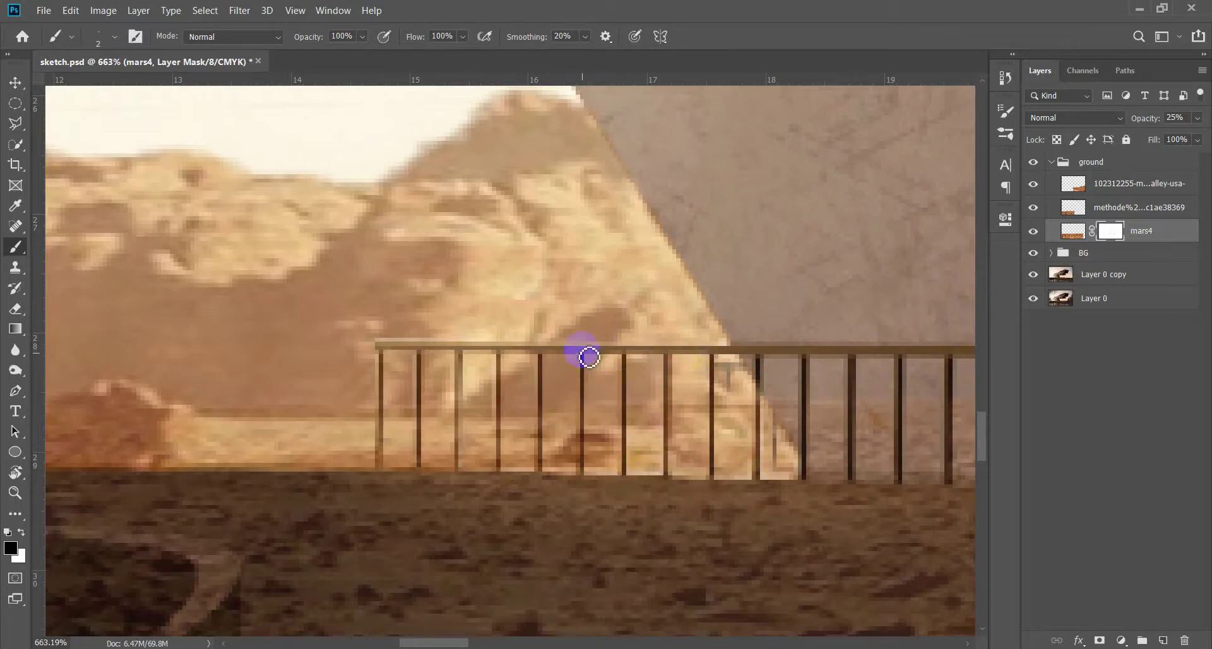
Fade mars4 to 13%, touch up the leftmost post, then restore 100% opacity
click(884, 295)
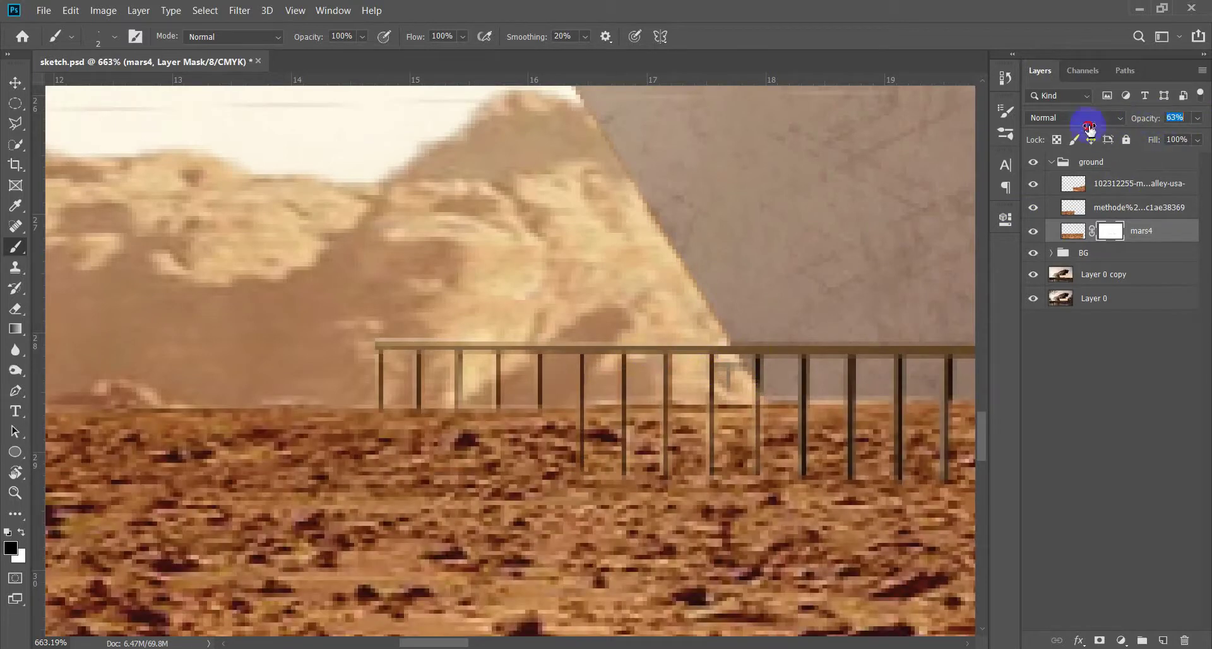
drag(1130, 125, 552, 431)
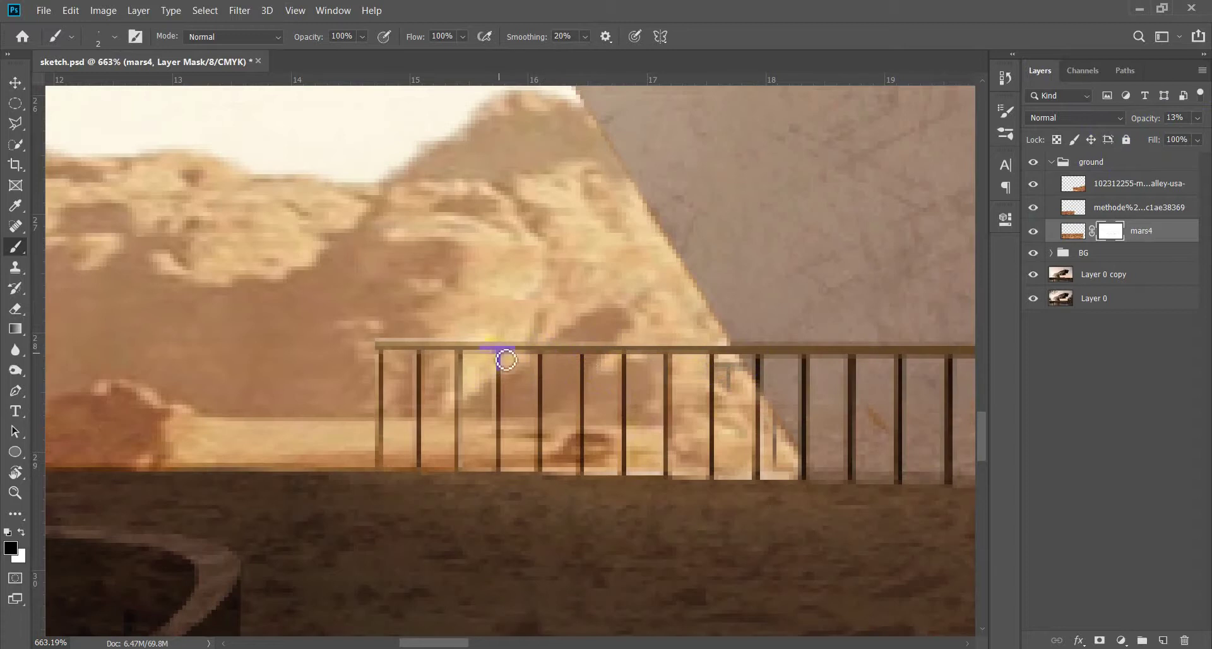
mouse_move(462, 459)
mouse_down()
mouse_move(419, 474)
mouse_move(388, 393)
mouse_up()
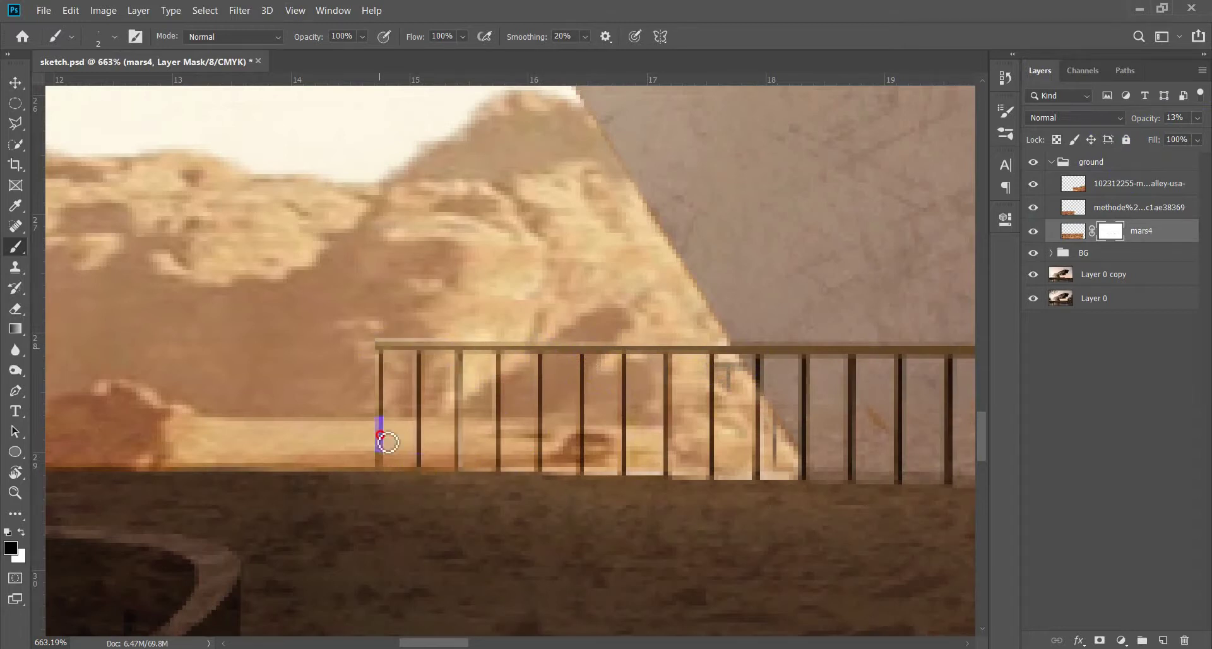
drag(1131, 123, 579, 400)
scroll(579, 400, down, 5)
scroll(569, 400, down, 4)
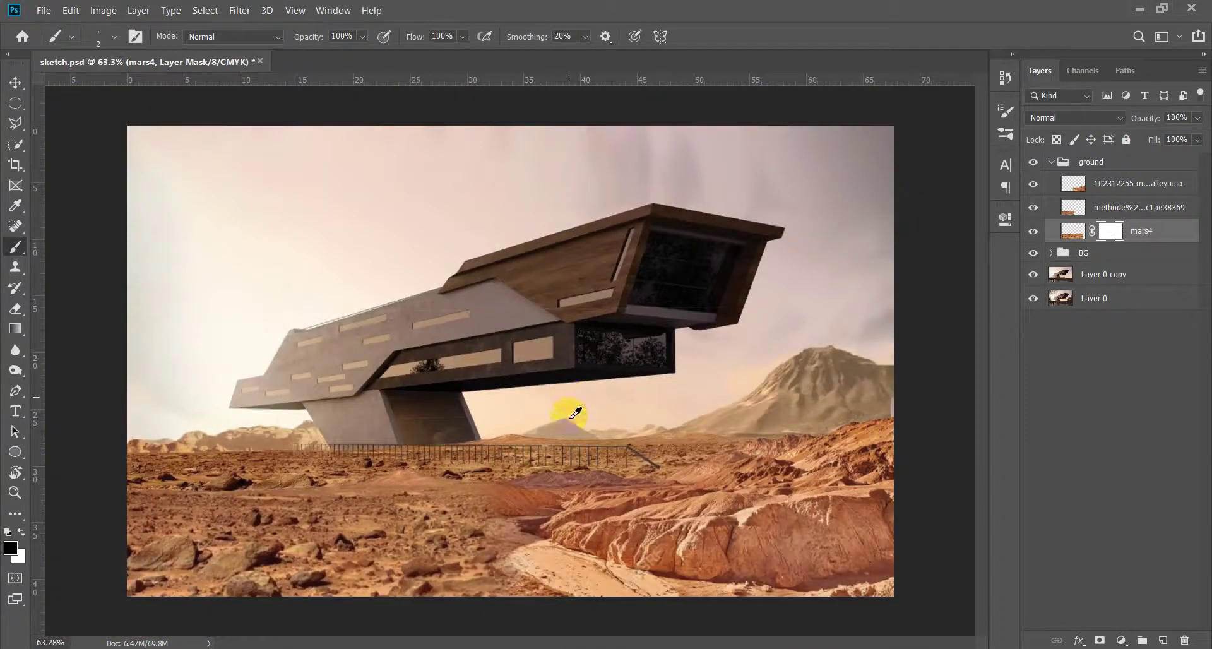
Switch to the Move tool and select the top Mars ground photo layer
scroll(568, 400, down, 2)
scroll(636, 461, up, 2)
scroll(568, 493, up, 2)
key(v)
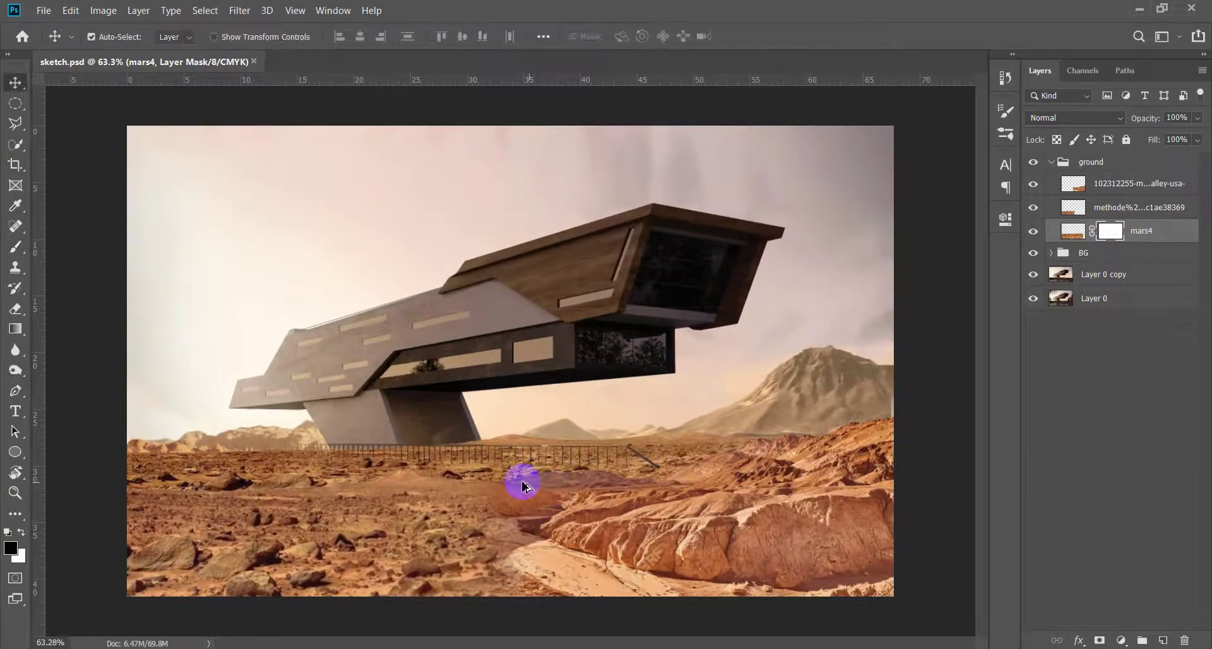
scroll(526, 489, up, 1)
drag(532, 487, 657, 517)
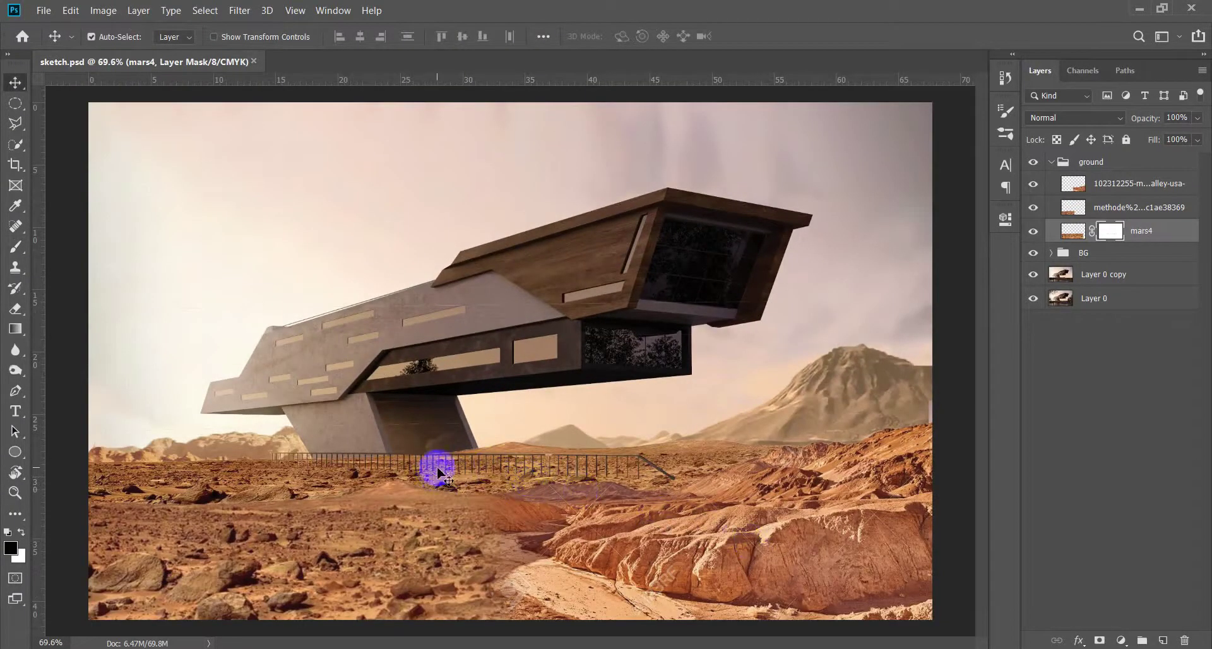
scroll(442, 467, down, 1)
scroll(471, 470, down, 2)
scroll(537, 533, up, 1)
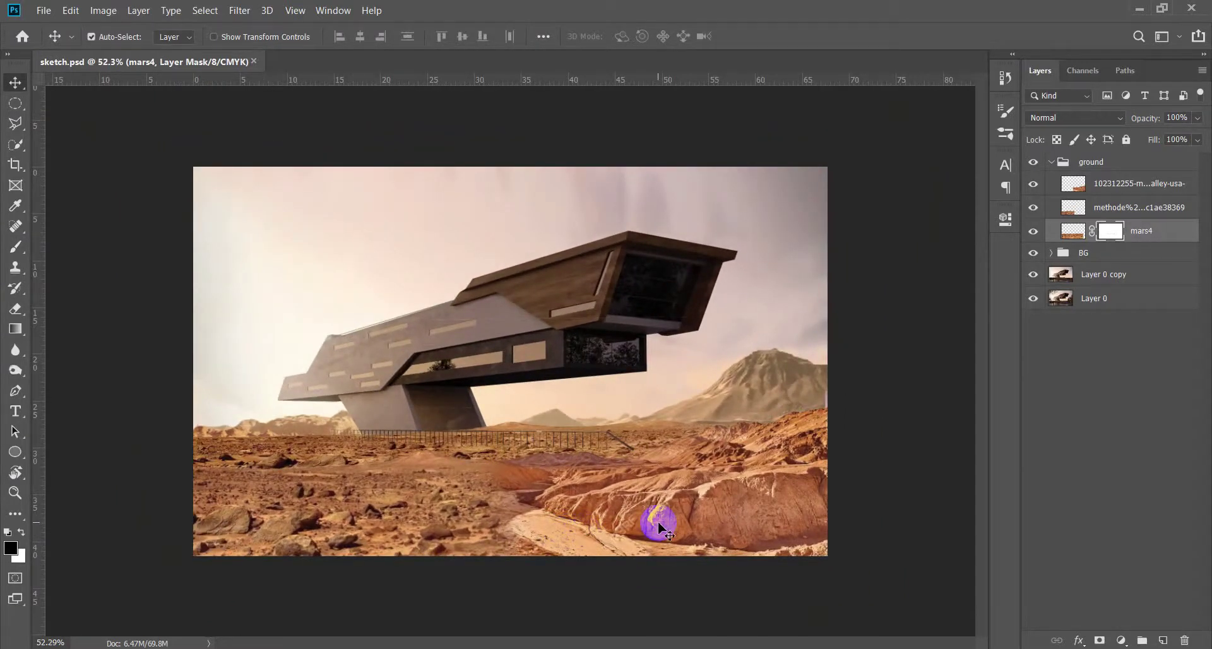
click(726, 521)
Apply Hue/Saturation of hue -2, saturation -11, lightness -2, then nudge Cyan-Red to -1
key(ctrl+b)
click(1159, 207)
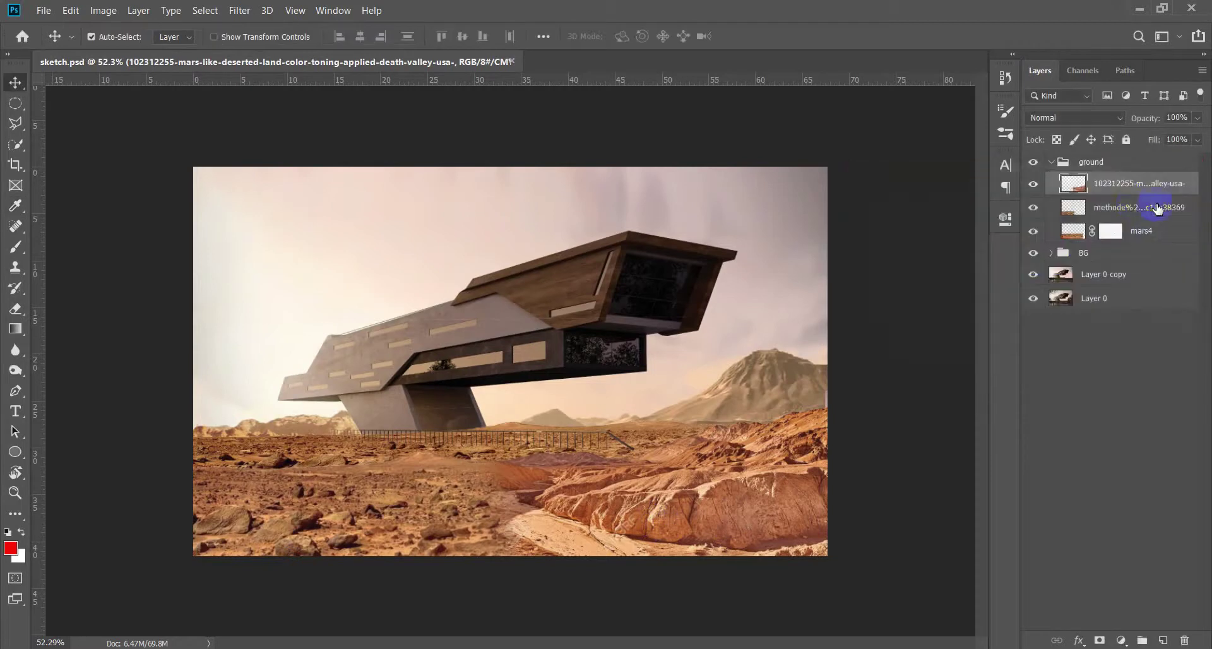
key(ctrl+u)
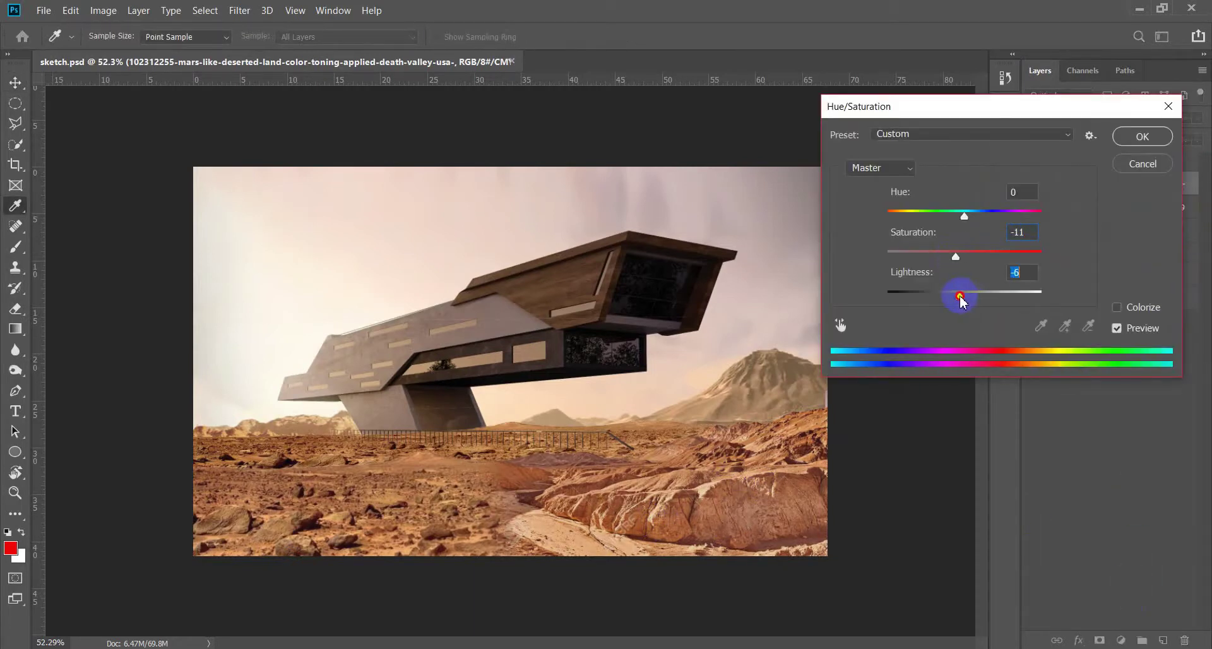
drag(964, 215, 957, 217)
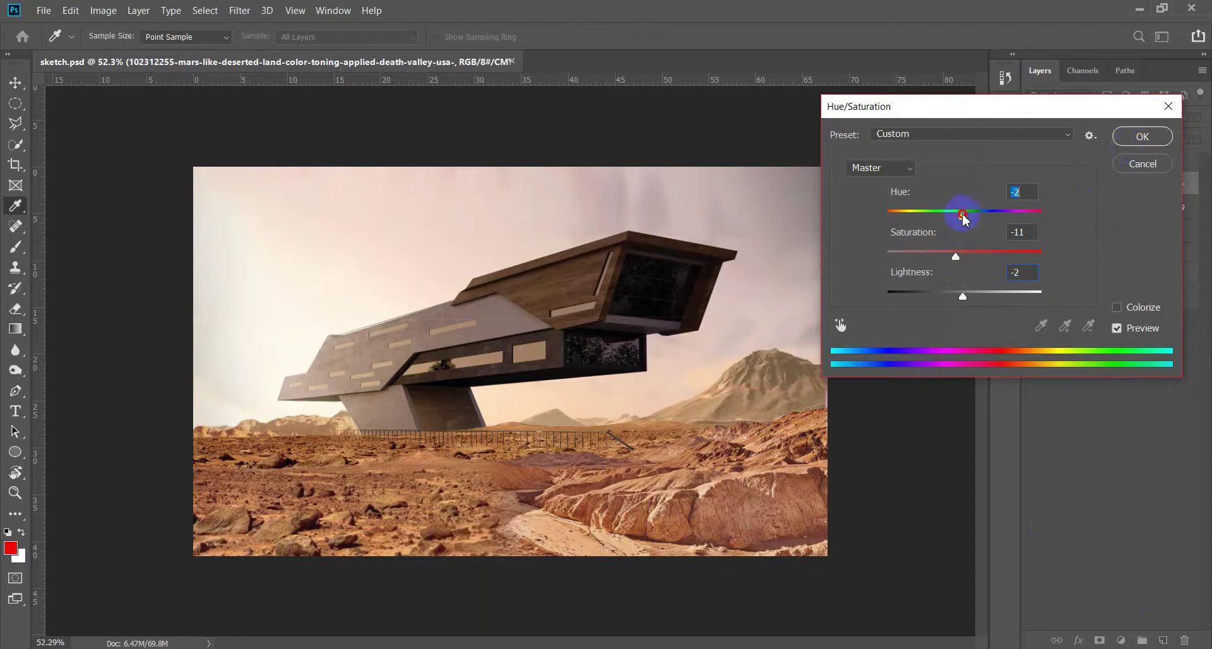
click(1143, 136)
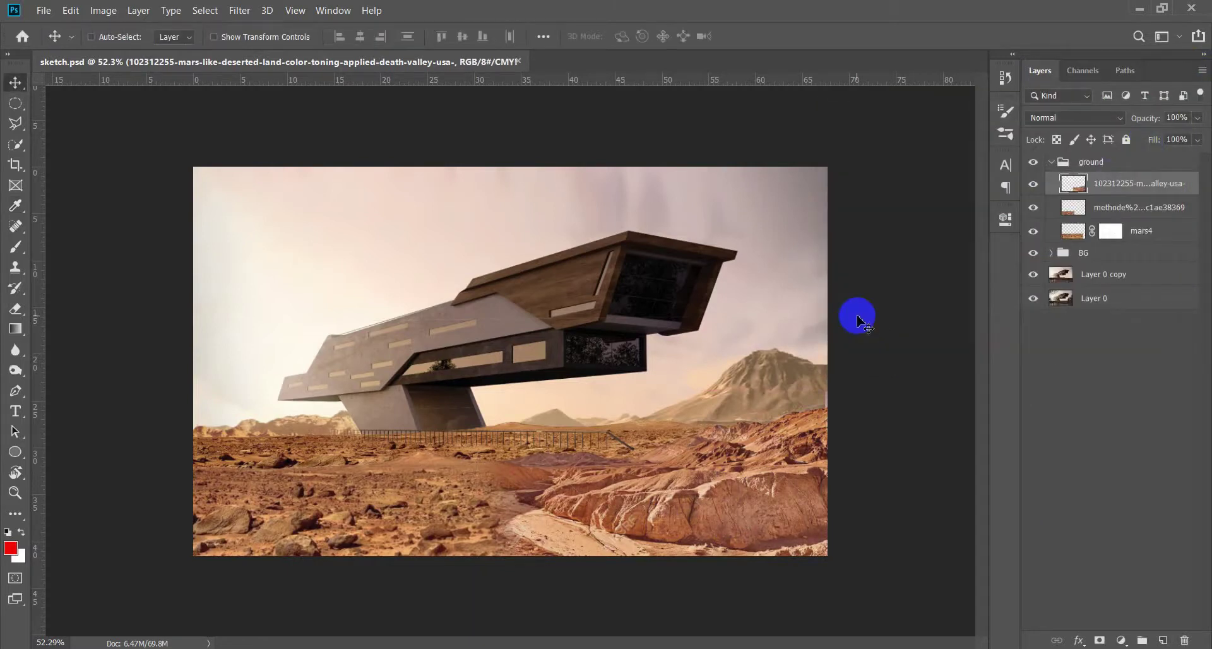
key(ctrl+b)
drag(960, 176, 972, 174)
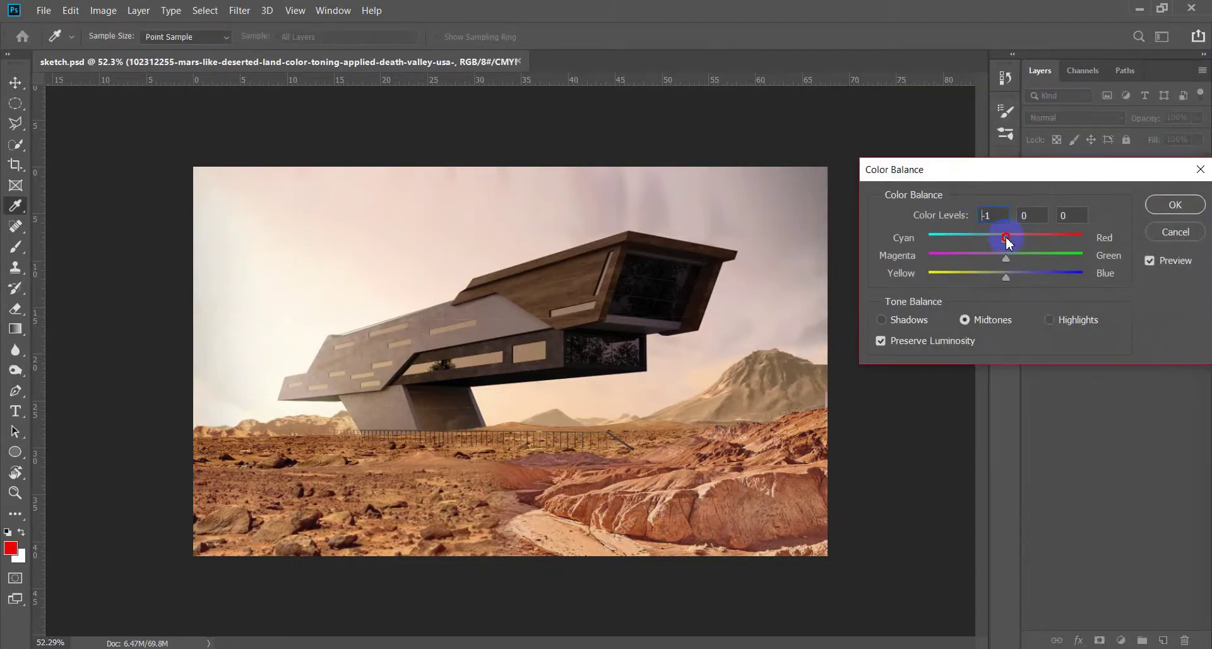
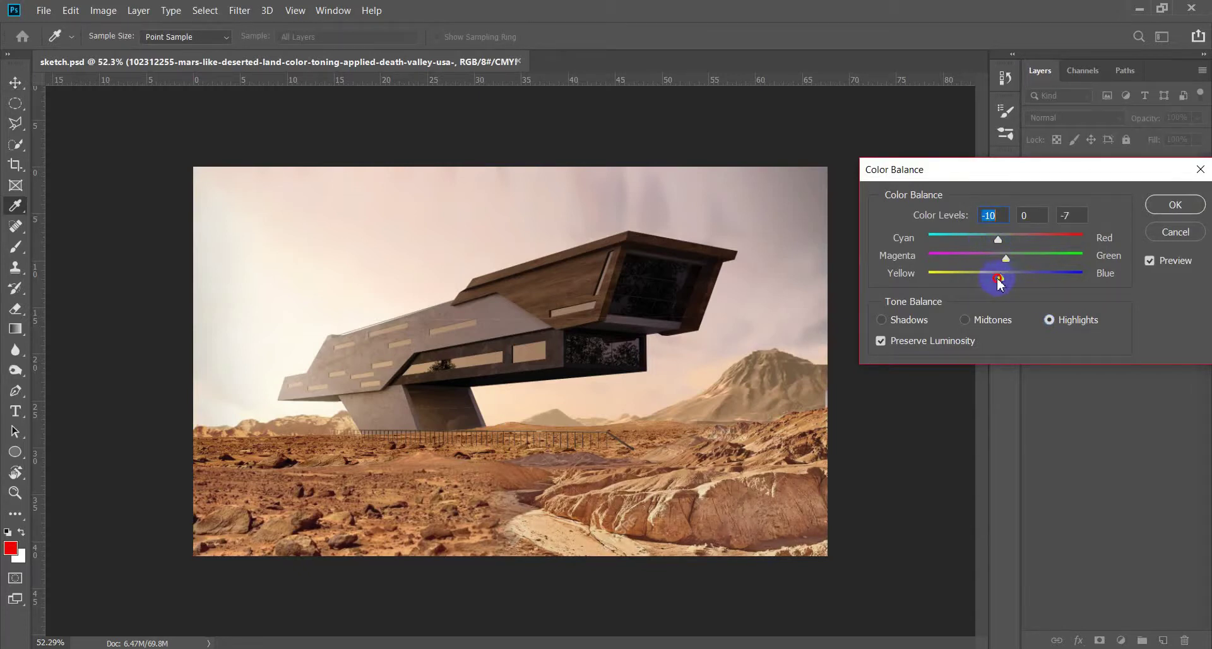
Shift the ground's highlights toward blue, then apply Levels with gamma 0.85 and output white 242
drag(992, 281, 998, 278)
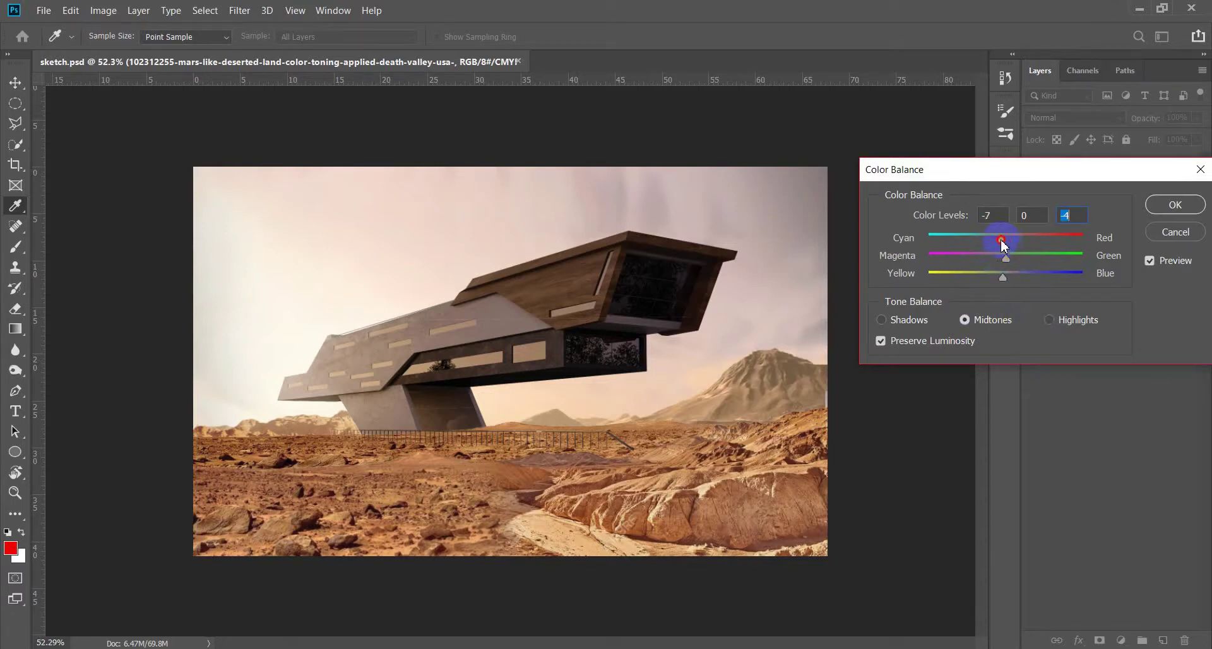
click(1176, 205)
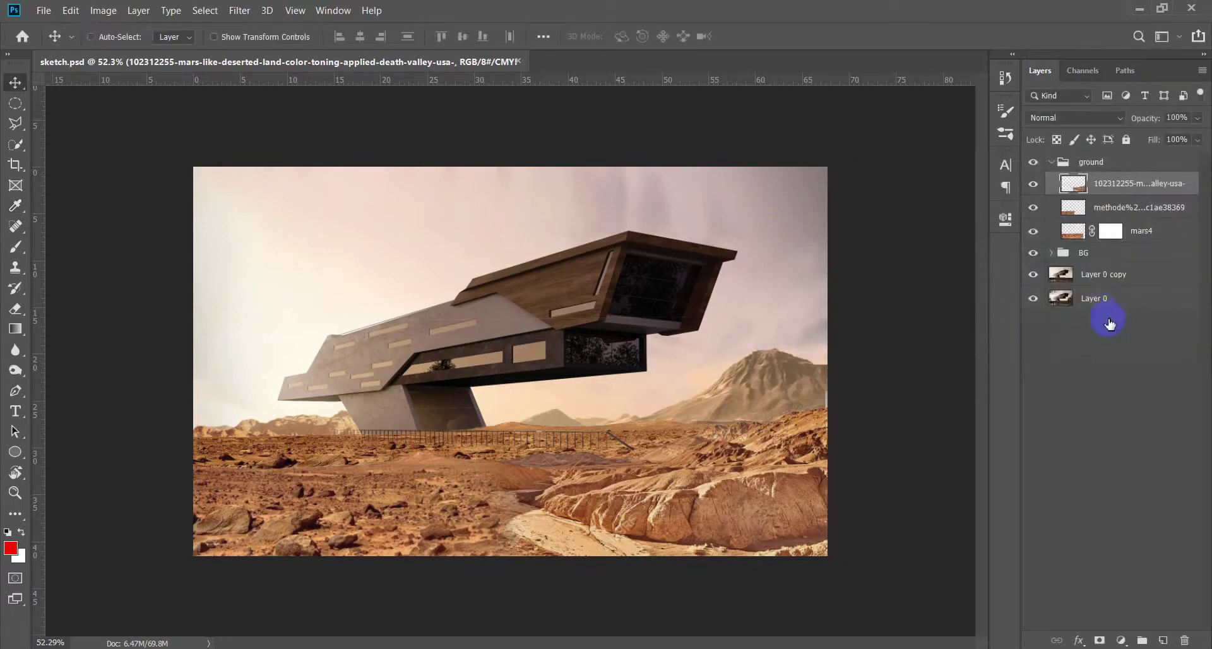
key(ctrl+l)
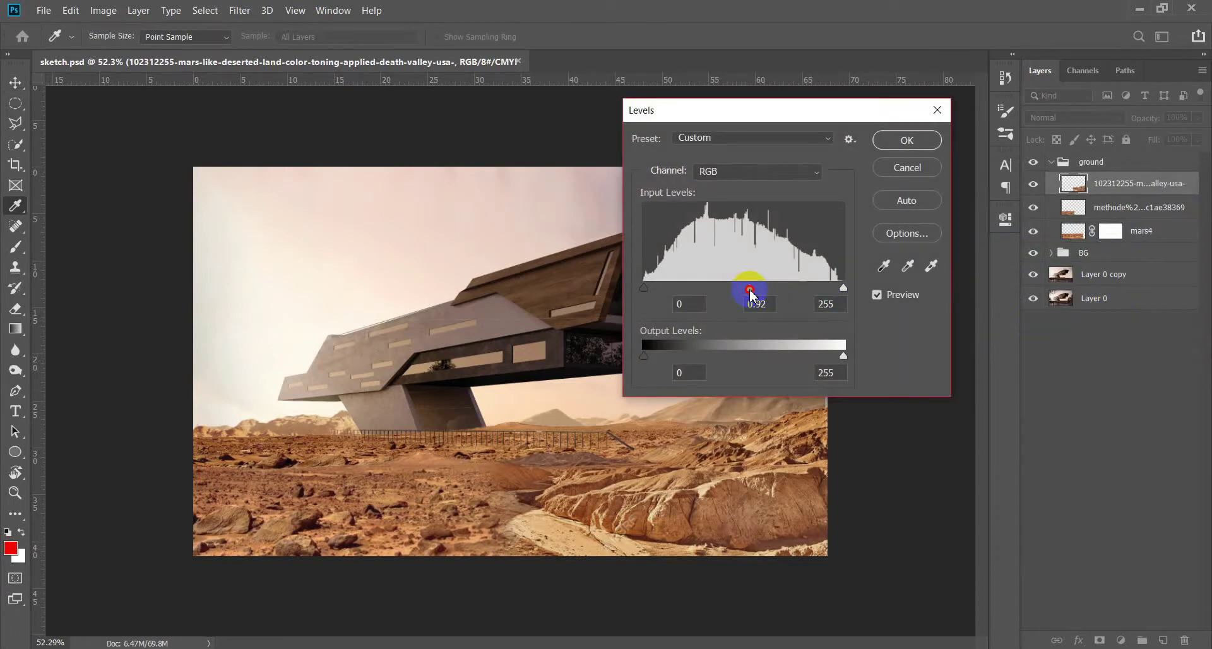
mouse_move(751, 291)
mouse_down()
mouse_move(766, 292)
mouse_move(755, 292)
mouse_up()
drag(841, 354, 815, 354)
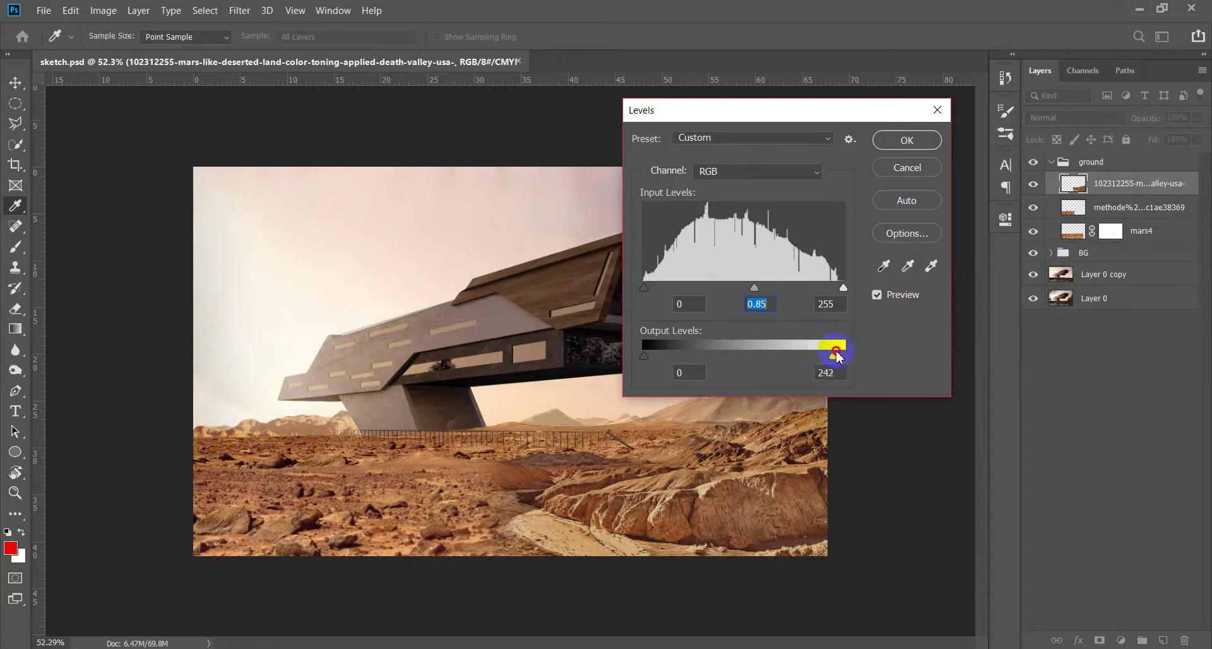
click(907, 167)
scroll(523, 546, up, 3)
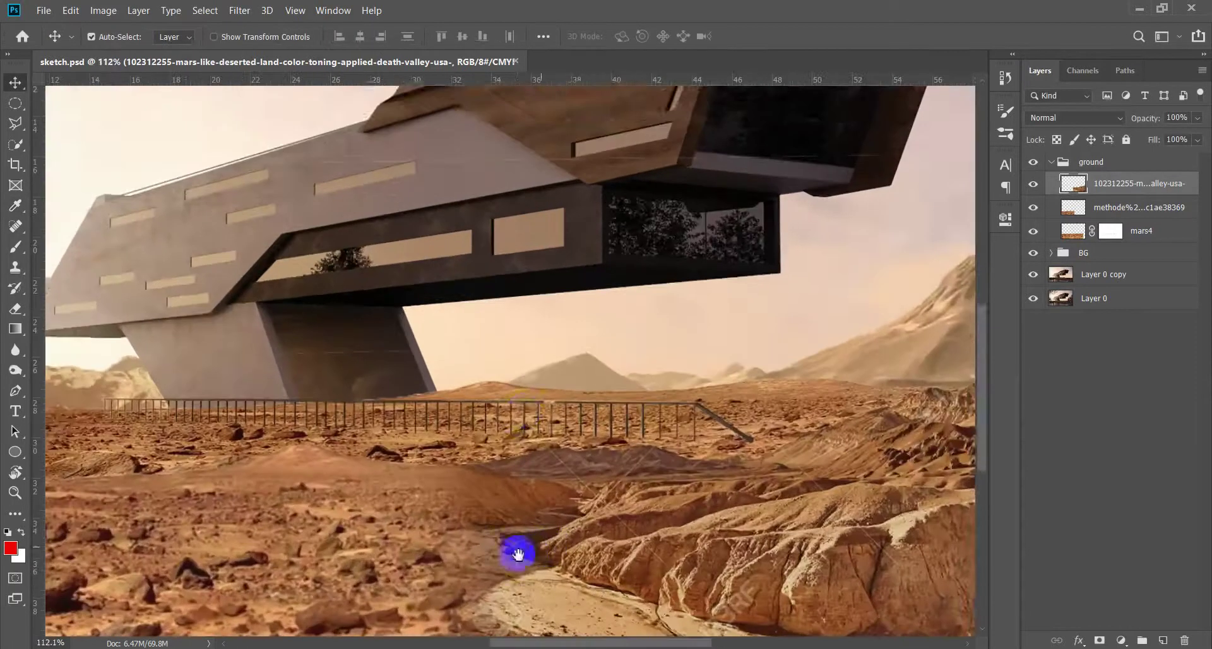
Compare the canyon terrain with the canyon ground layer hidden and shown
scroll(561, 406, up, 2)
drag(561, 406, 592, 415)
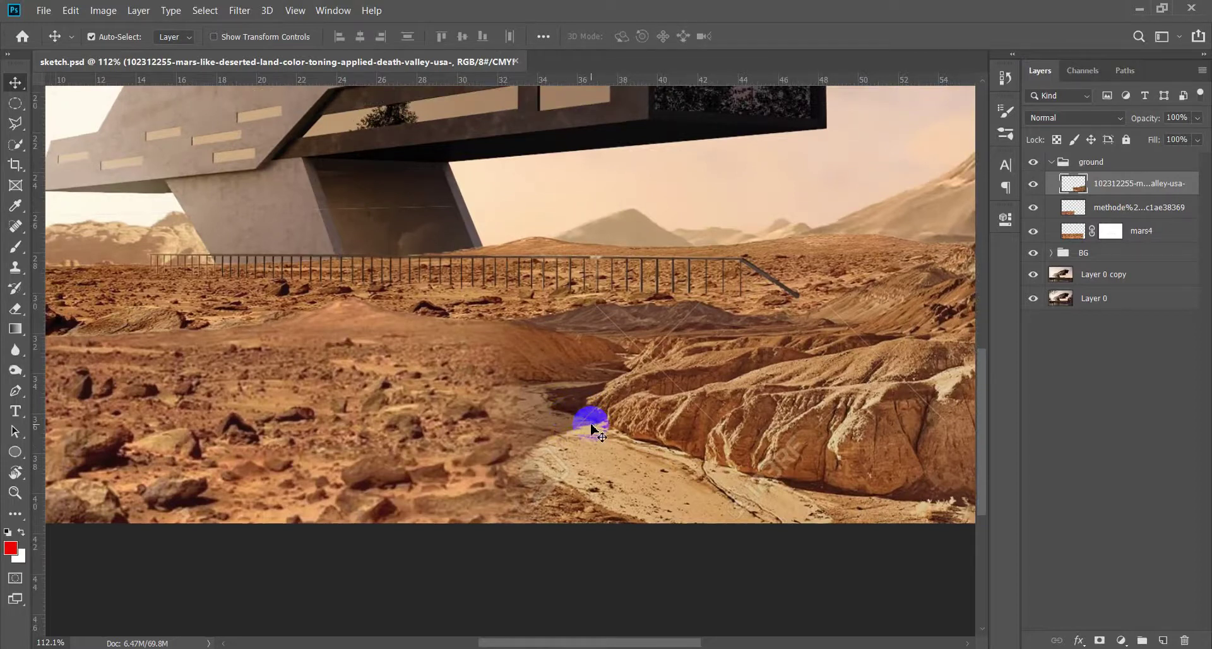
click(1033, 184)
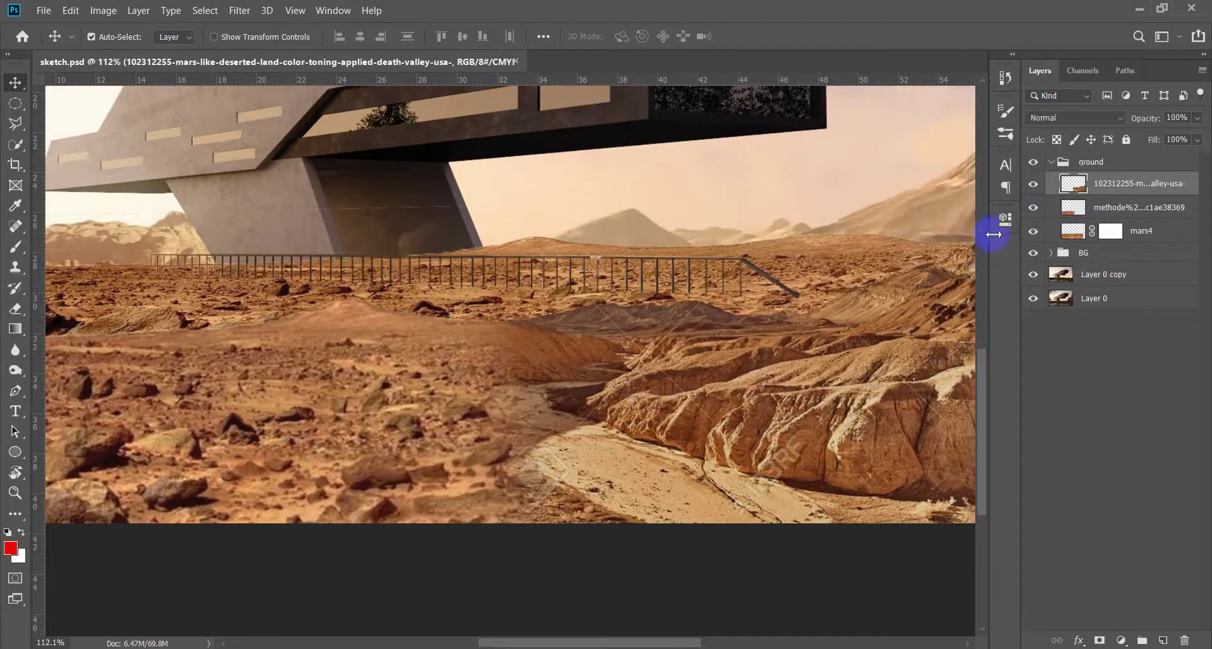
click(1034, 184)
click(1034, 184)
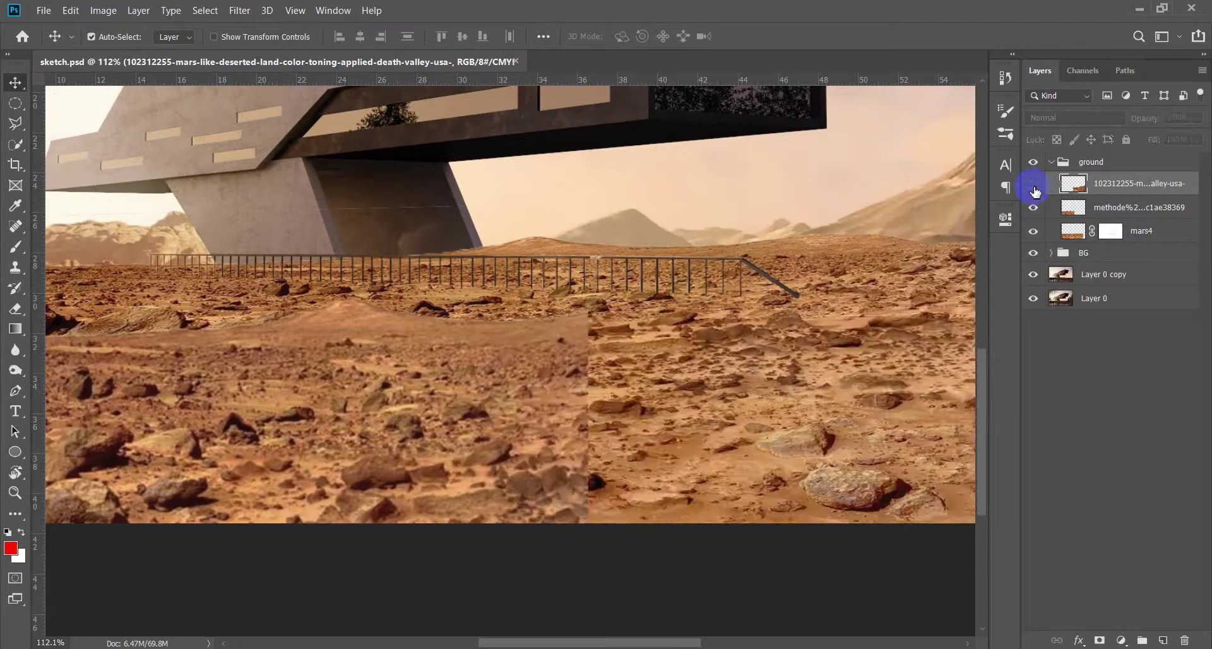
click(1033, 185)
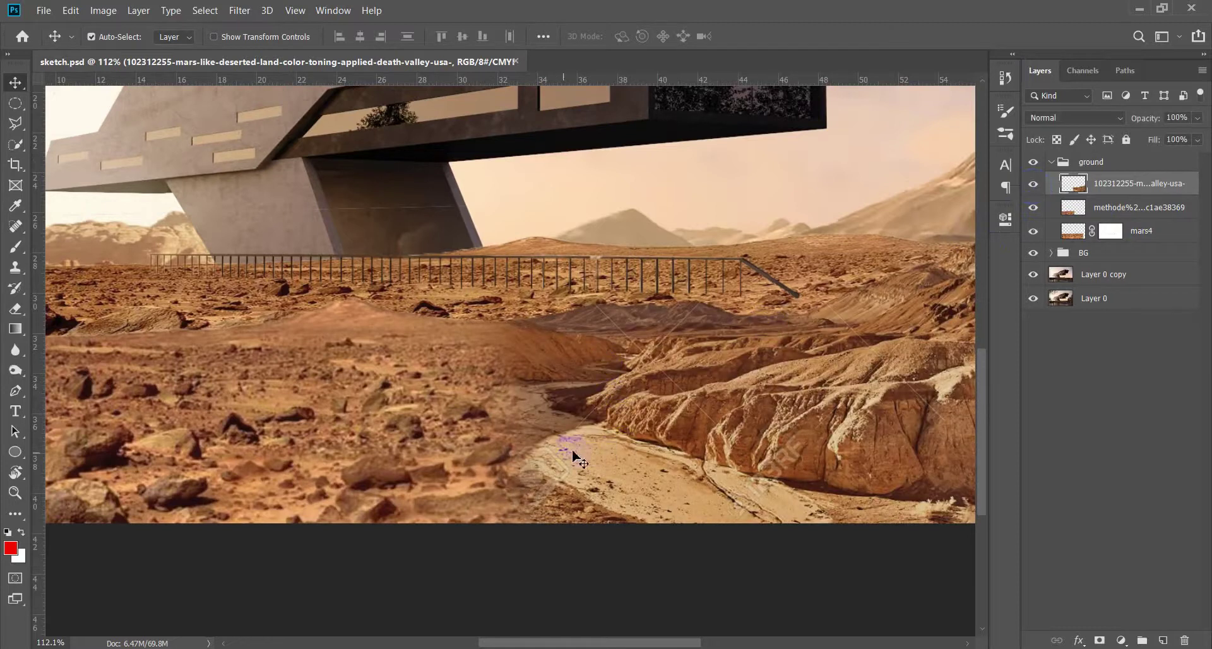
Erase canyon edges with a size-64 eraser, then select the rocky ground layer to erase
key(e)
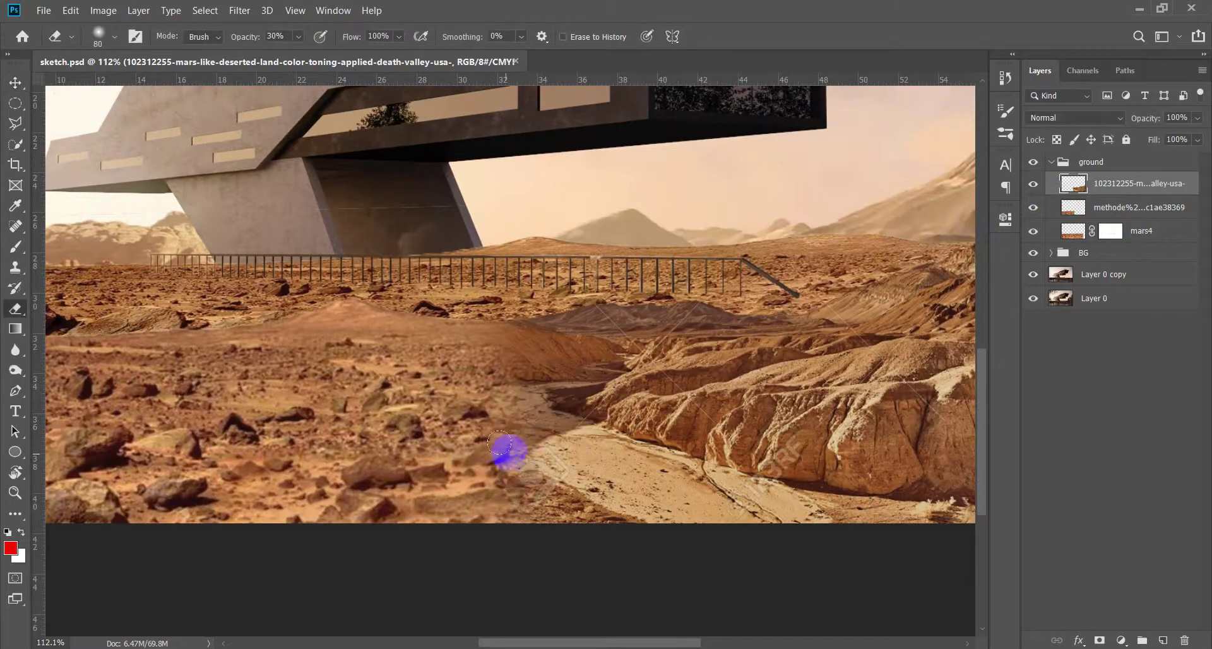
drag(441, 404, 433, 374)
scroll(486, 379, down, 2)
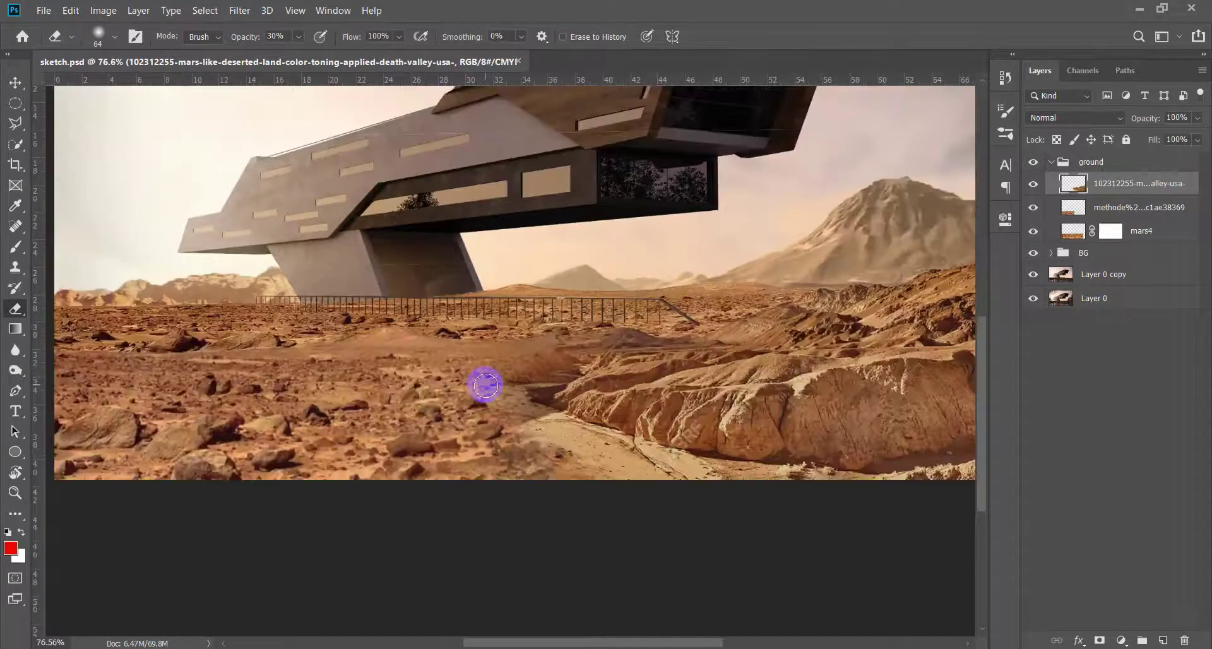
scroll(525, 461, down, 2)
scroll(562, 540, down, 1)
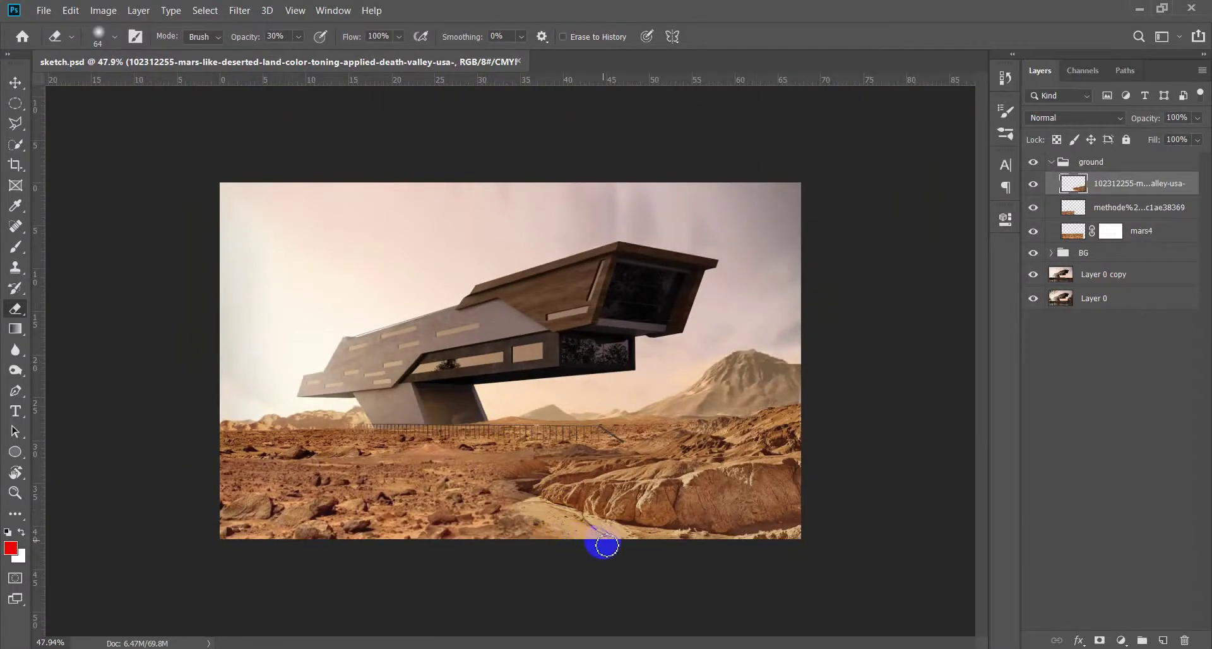
scroll(574, 486, up, 2)
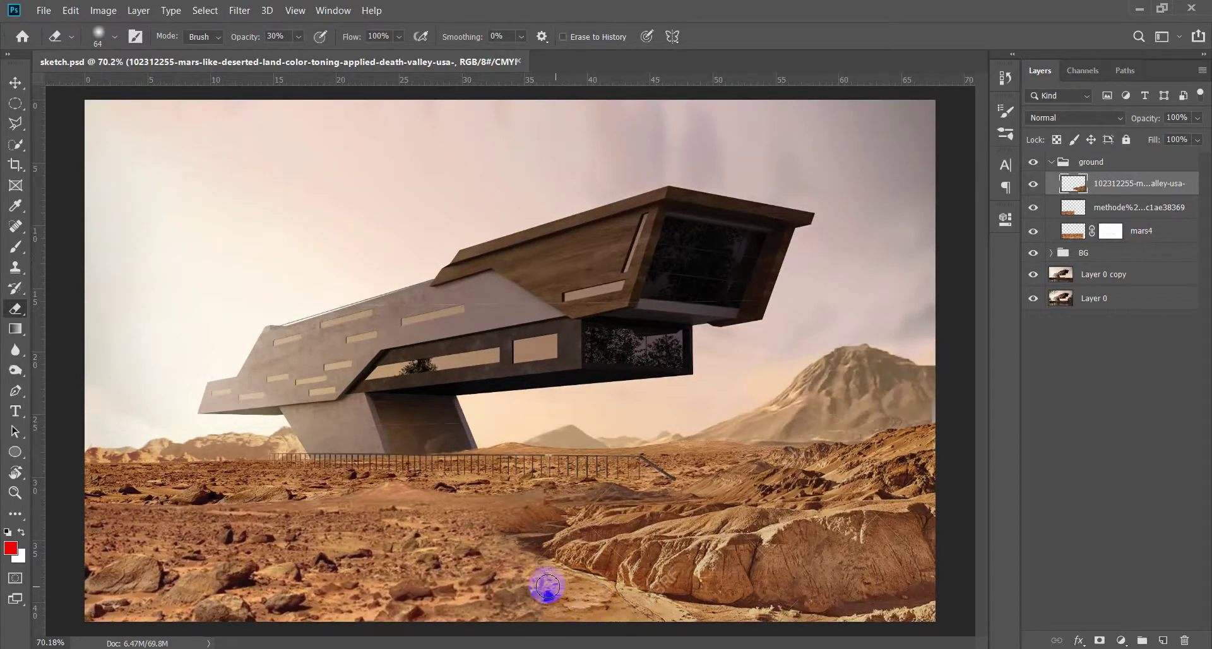
scroll(547, 587, up, 1)
scroll(514, 442, down, 3)
key(v)
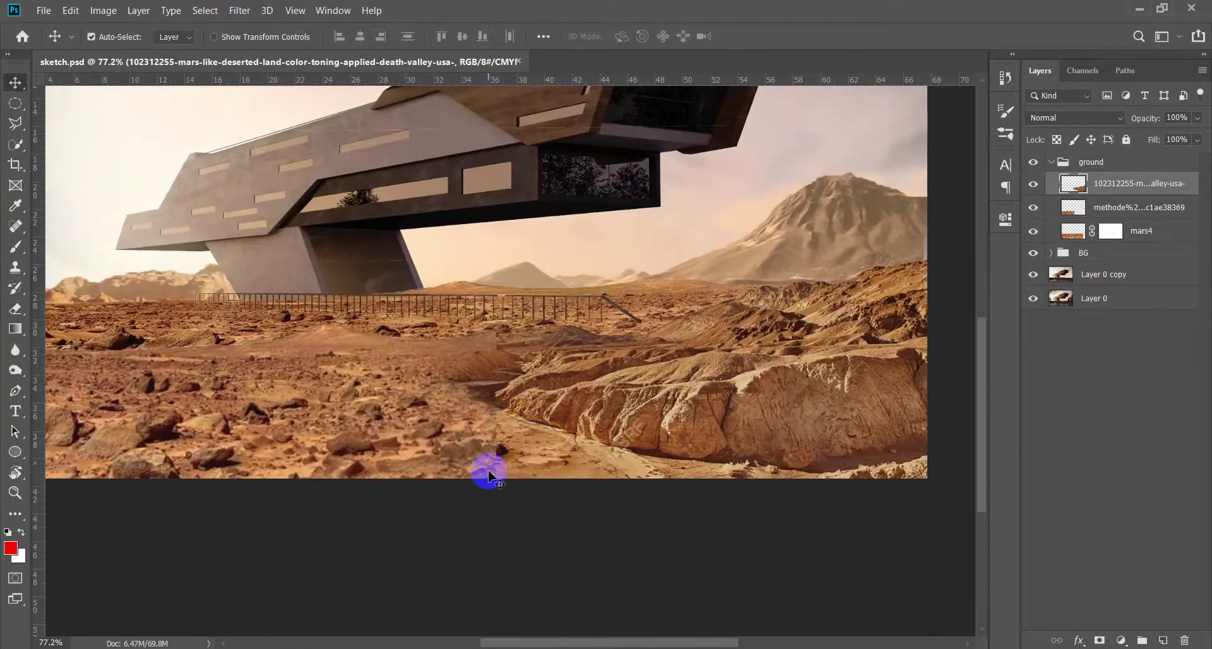
click(536, 406)
key(e)
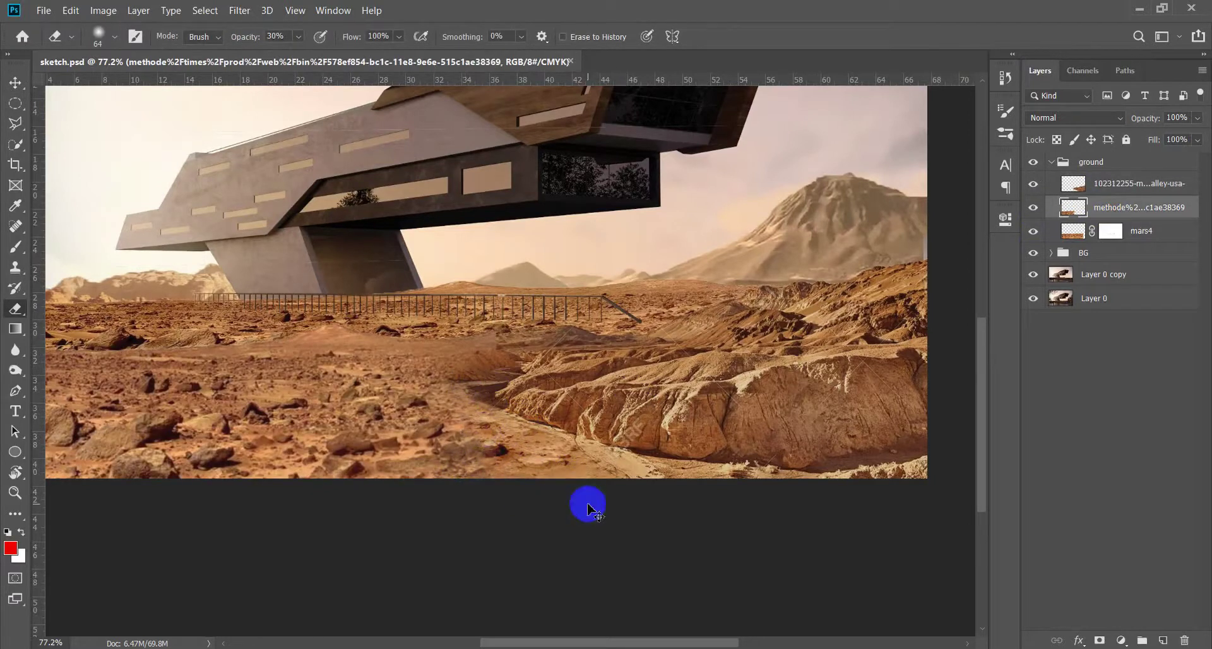
Flip the whole canvas horizontally to check the composition
key(v)
scroll(541, 487, down, 3)
scroll(561, 501, up, 1)
scroll(564, 501, up, 1)
scroll(570, 505, up, 1)
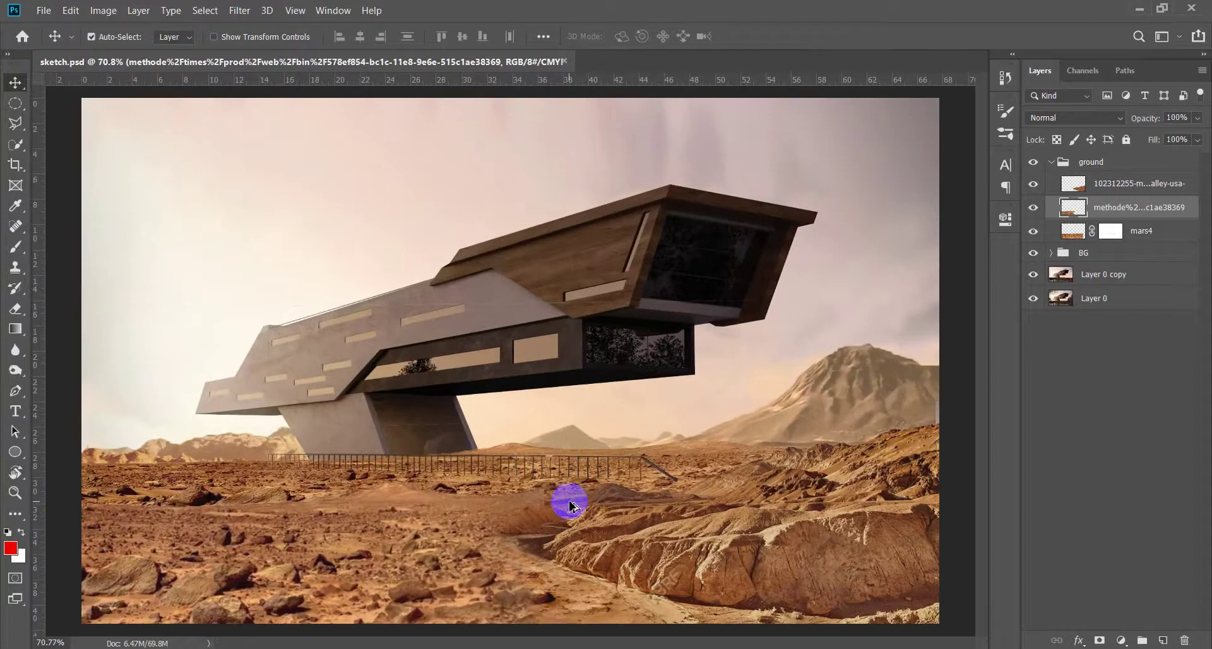
scroll(604, 471, down, 2)
scroll(604, 465, up, 1)
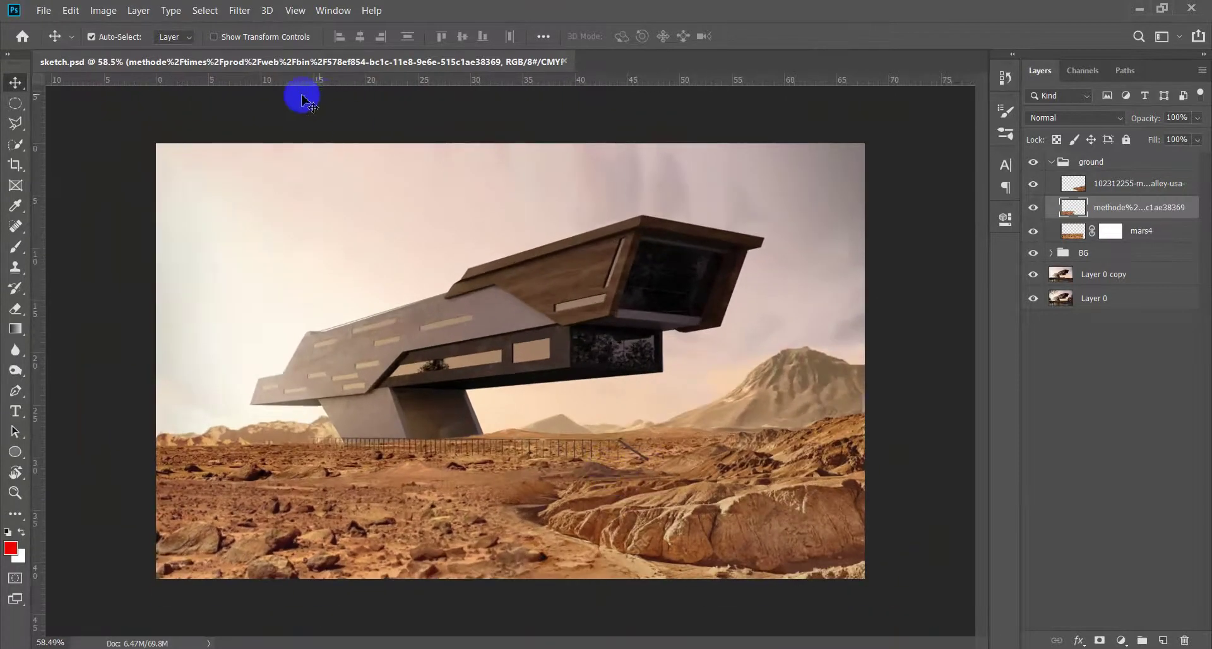
click(104, 11)
click(338, 217)
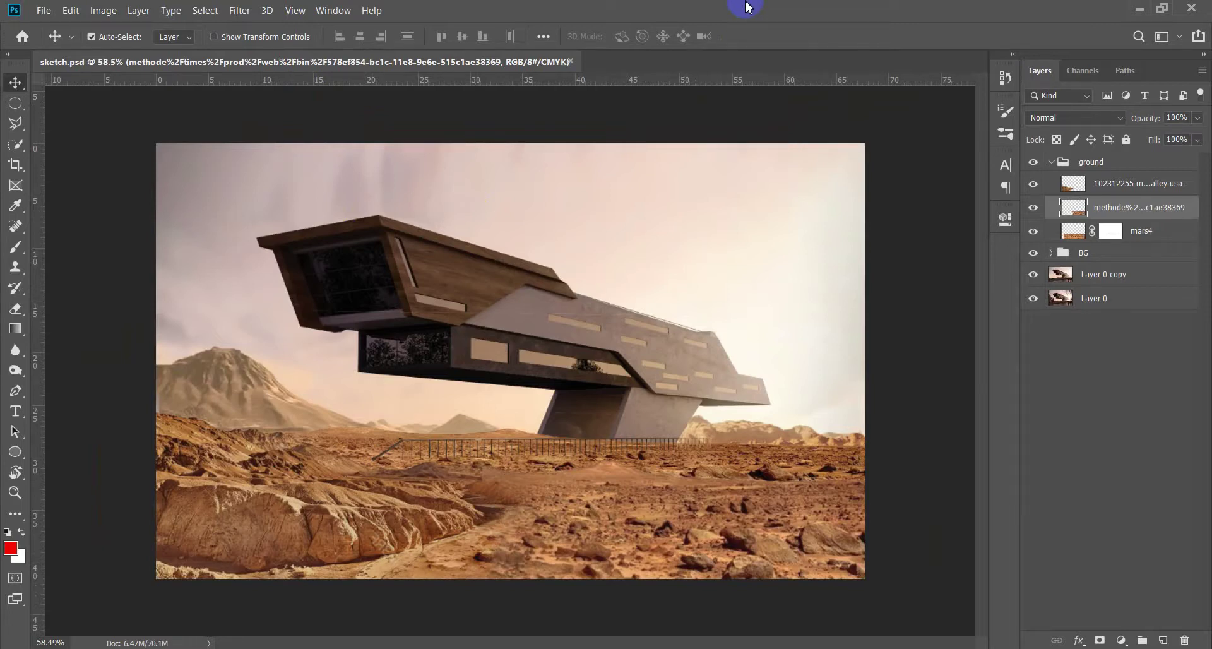
Boost the rocky ground layer's saturation to about +5 with Hue/Saturation
click(1033, 207)
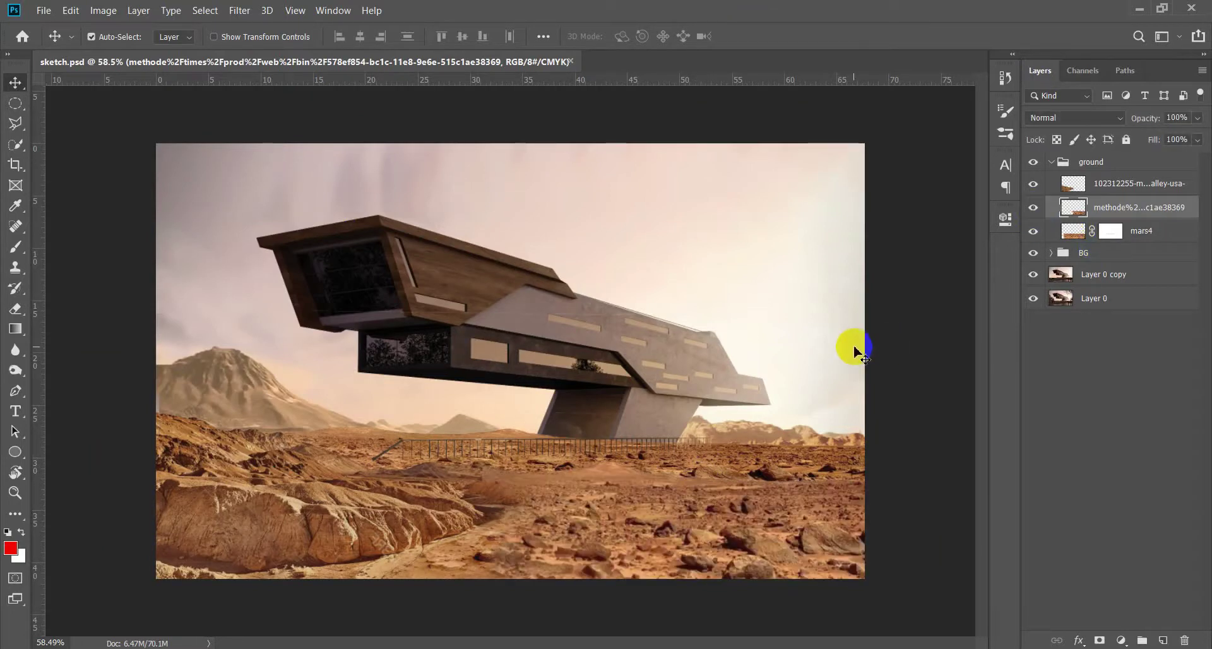
key(ctrl)
key(ctrl+u)
drag(964, 253, 966, 257)
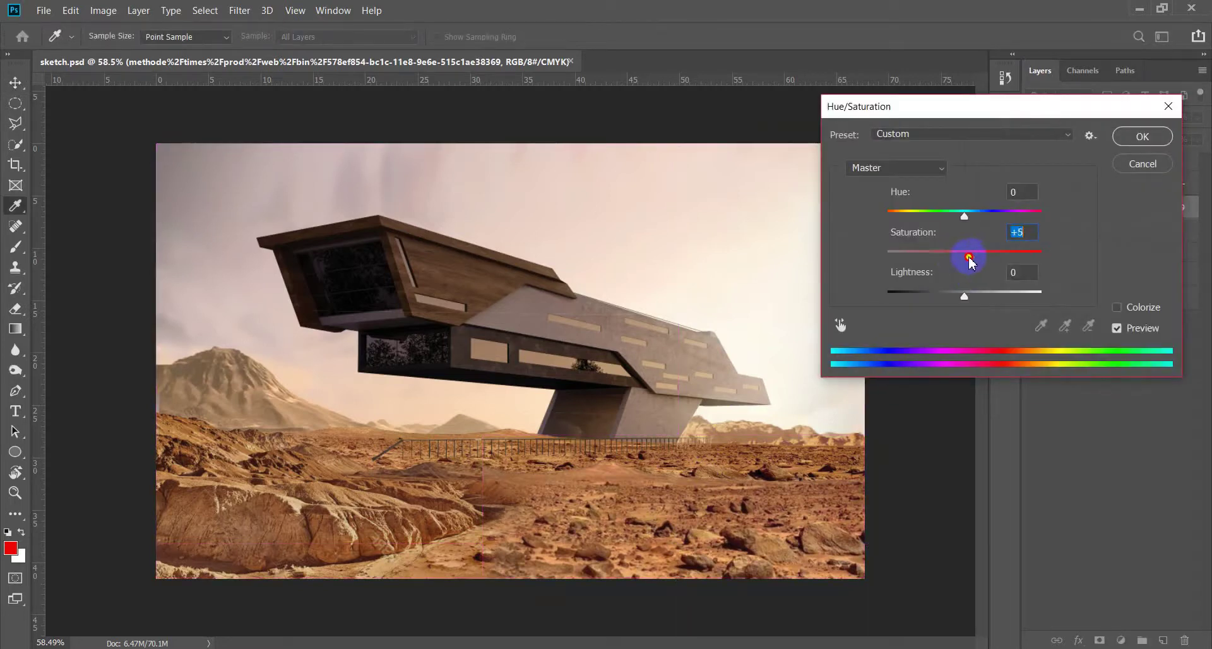
click(1142, 164)
Flip the canvas back to its original orientation and switch to the Mars Architecture folder
click(115, 10)
click(297, 211)
scroll(579, 375, down, 3)
scroll(580, 375, up, 2)
scroll(596, 454, up, 1)
scroll(600, 459, down, 3)
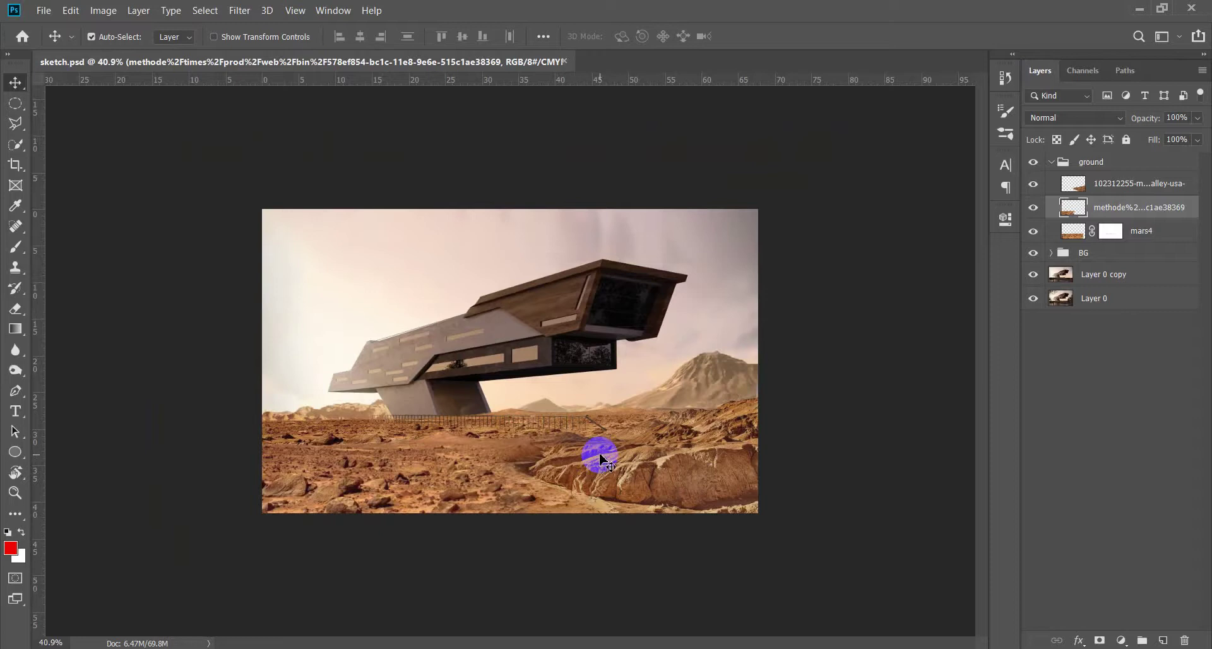
scroll(510, 478, up, 2)
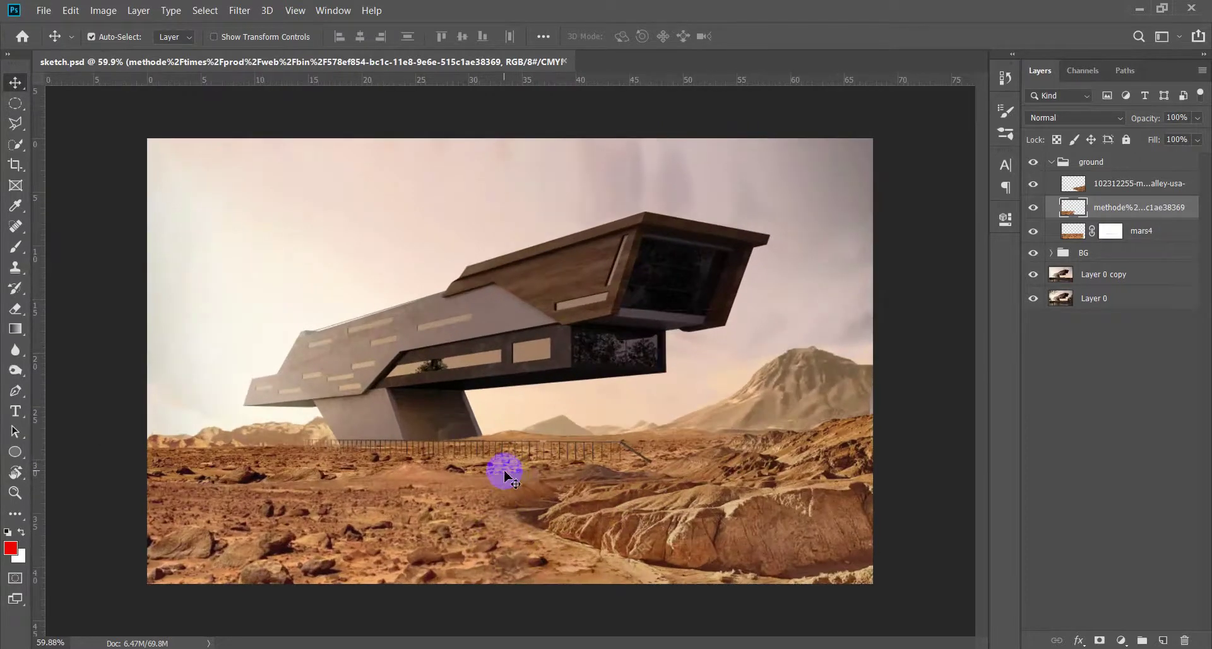
key(alt+Tab)
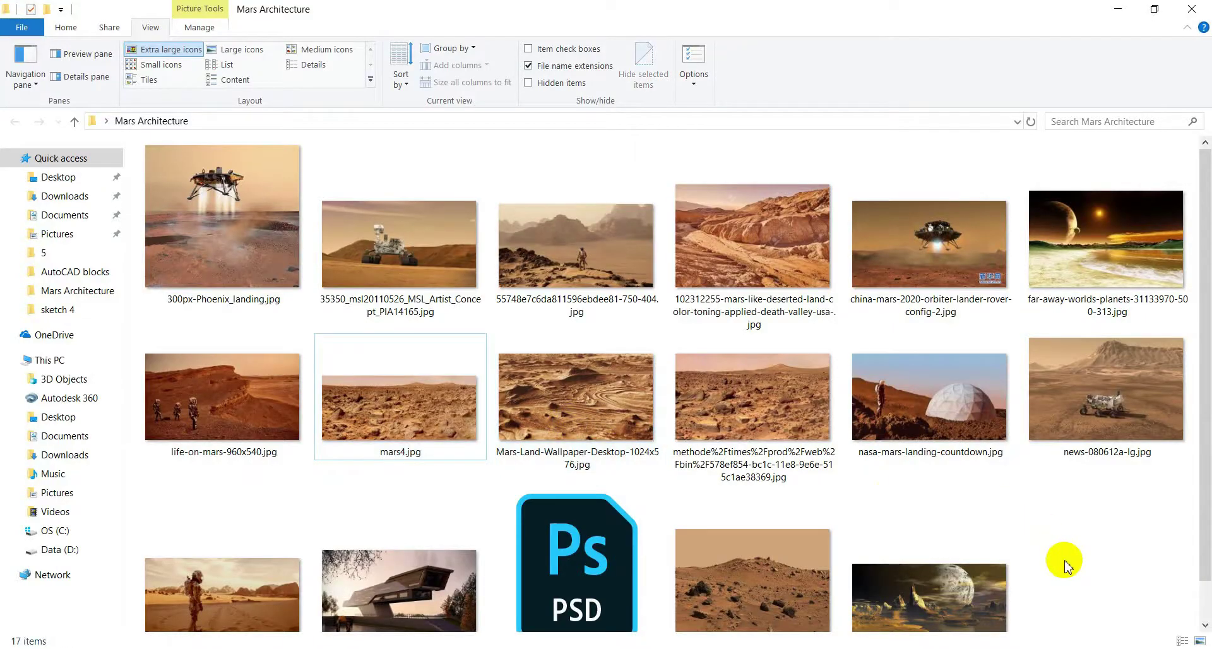
Drag Mars-Land-Wallpaper-Desktop-1024x576.jpg into sketch.psd and shrink it to 36.31% over the foreground
scroll(1052, 534, down, 1)
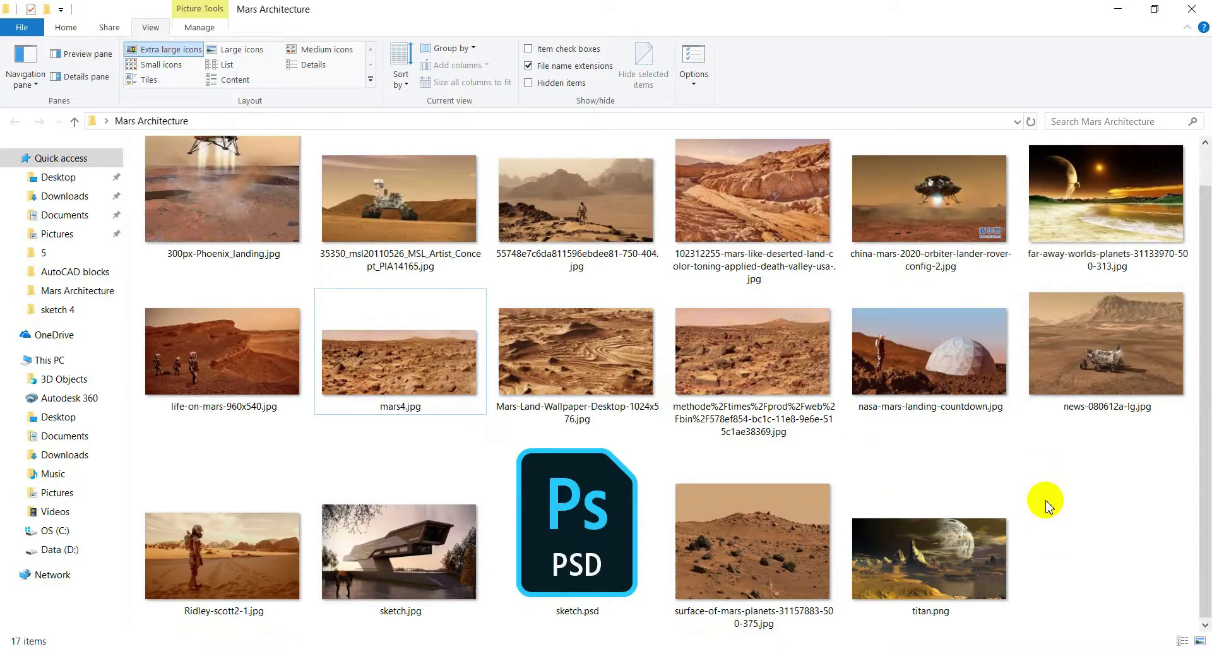
click(597, 357)
mouse_move(597, 355)
mouse_down()
mouse_move(605, 379)
mouse_move(360, 460)
mouse_up()
key(alt+Tab)
mouse_move(577, 395)
mouse_down()
mouse_move(666, 379)
mouse_move(600, 481)
mouse_up()
mouse_move(606, 533)
mouse_down()
mouse_move(514, 501)
mouse_move(766, 527)
mouse_move(411, 499)
mouse_move(352, 514)
mouse_move(291, 488)
mouse_up()
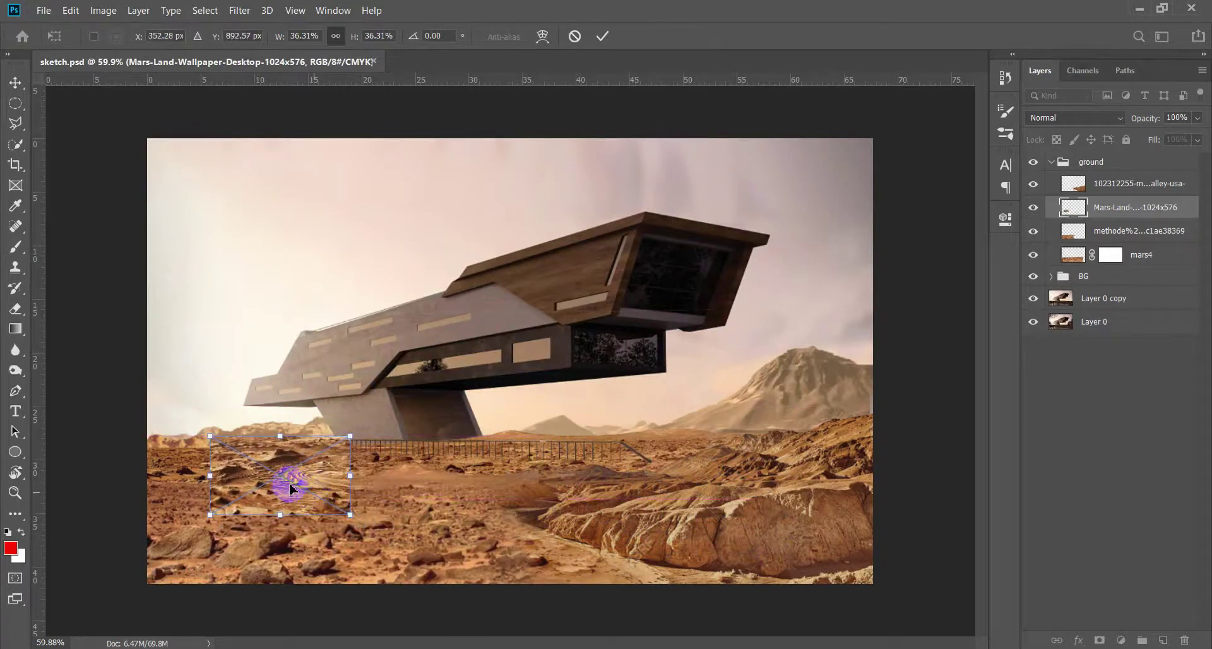
Perspective-distort the rock texture's top corners so it lies flat beneath the building
scroll(290, 488, up, 3)
scroll(601, 460, up, 3)
drag(686, 372, 667, 400)
drag(388, 371, 405, 400)
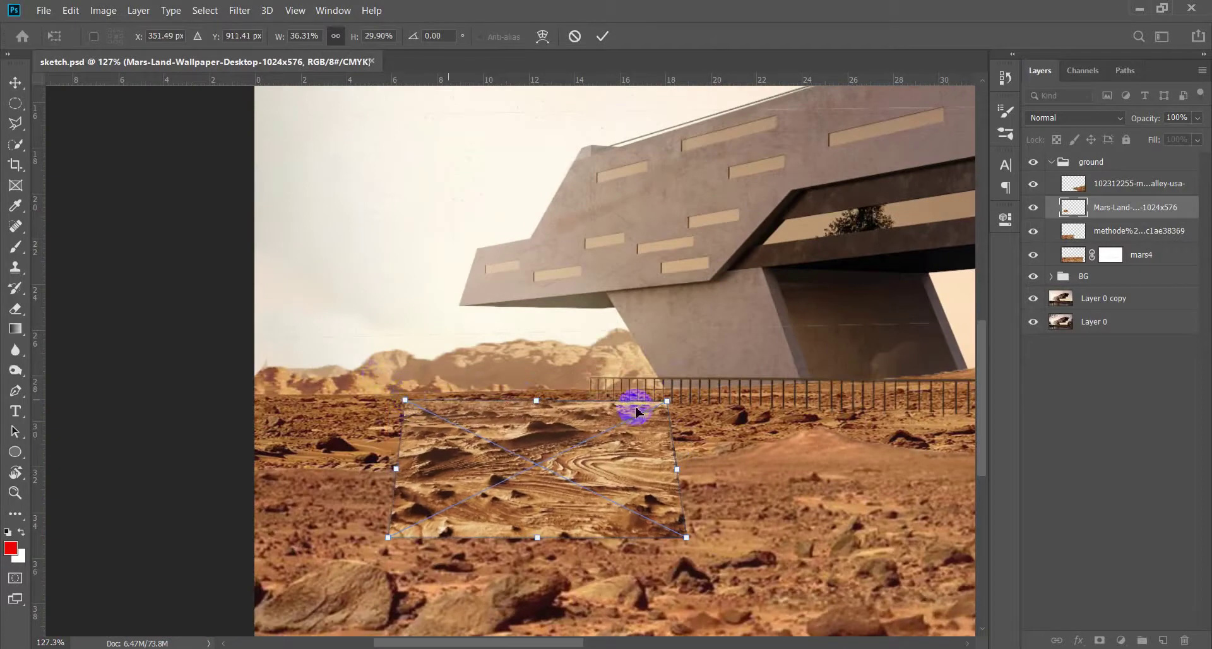
drag(637, 411, 625, 400)
key(Return)
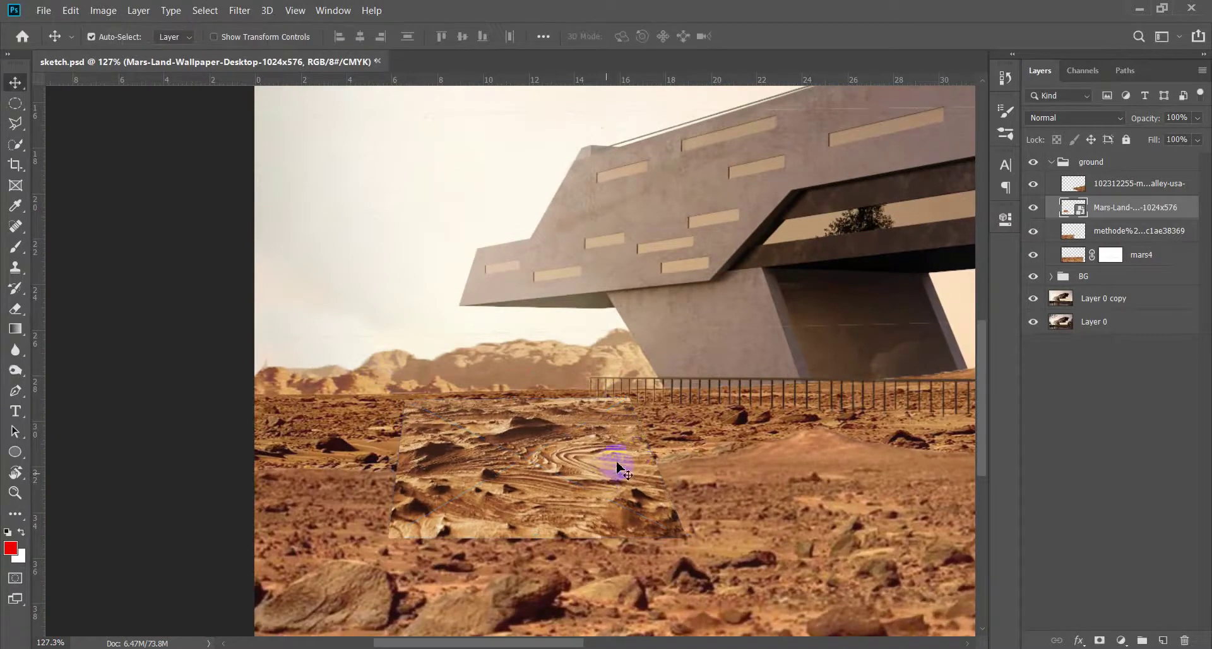
Erase the texture's edges and lower its saturation to -6
scroll(615, 470, down, 2)
key(e)
scroll(691, 531, up, 1)
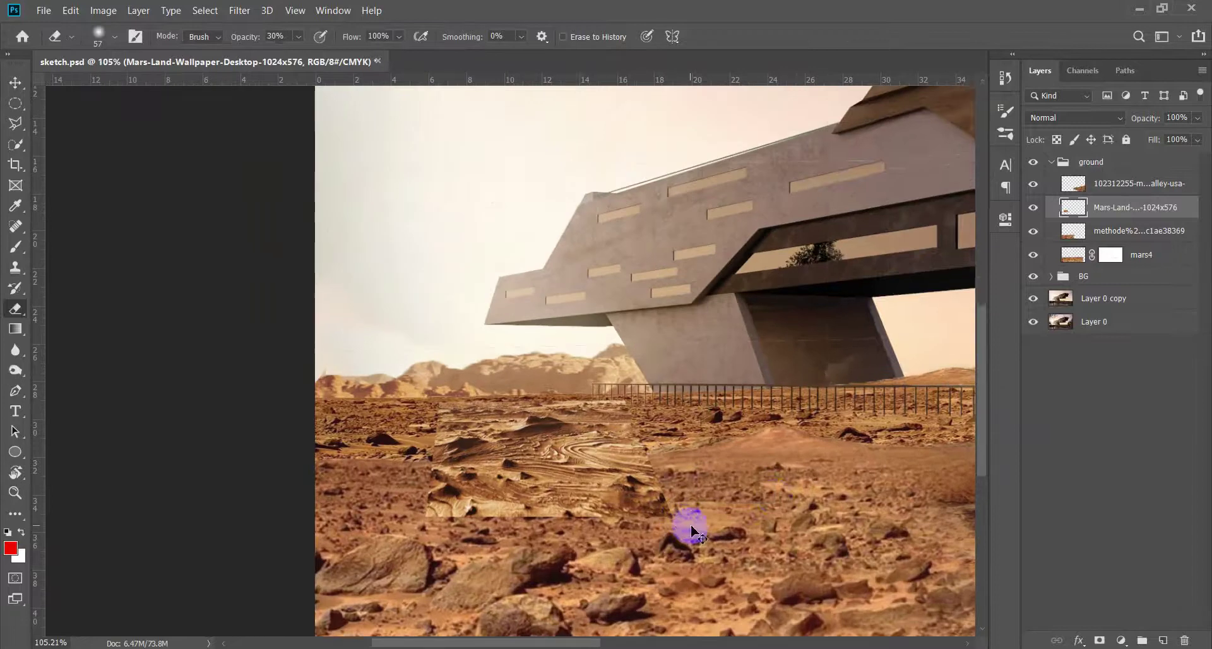
key(ctrl+u)
drag(964, 252, 962, 266)
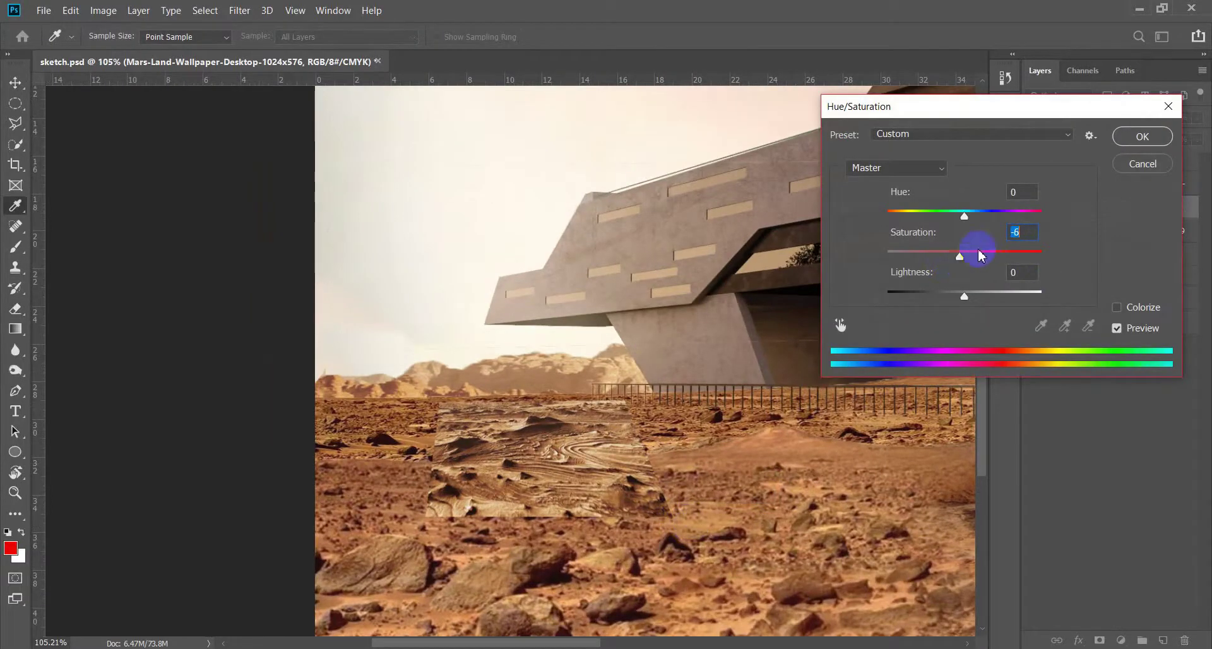
Apply the reduced saturation and a Color Balance adjustment to the Mars-Land patch
click(1130, 145)
key(ctrl+b)
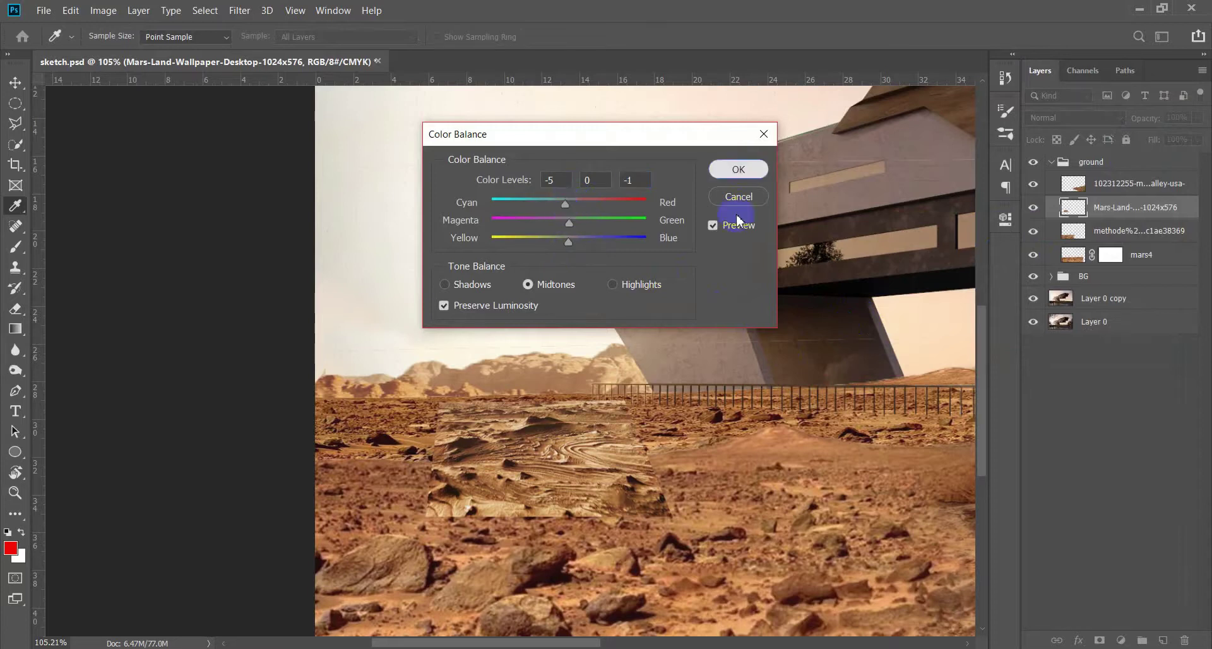
click(738, 169)
Soft-erase the patch's hard bottom and left edges into the ground
key(e)
scroll(460, 506, up, 2)
scroll(561, 447, up, 1)
drag(560, 447, 615, 393)
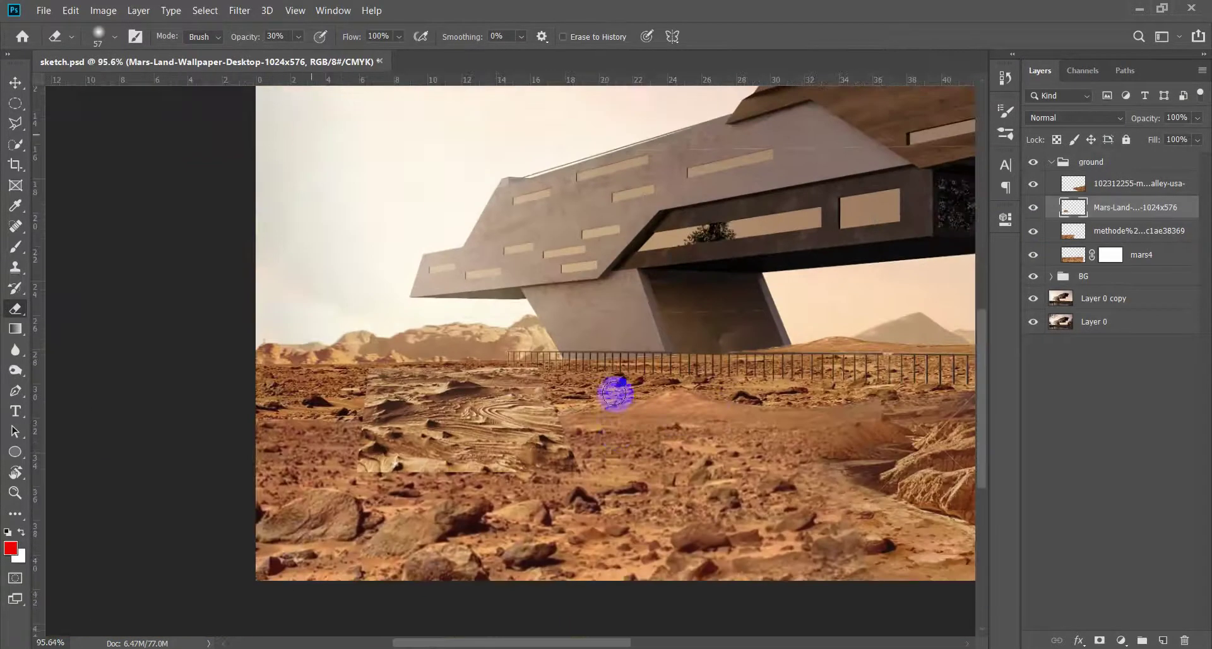
key(alt+Tab)
key(alt+Tab)
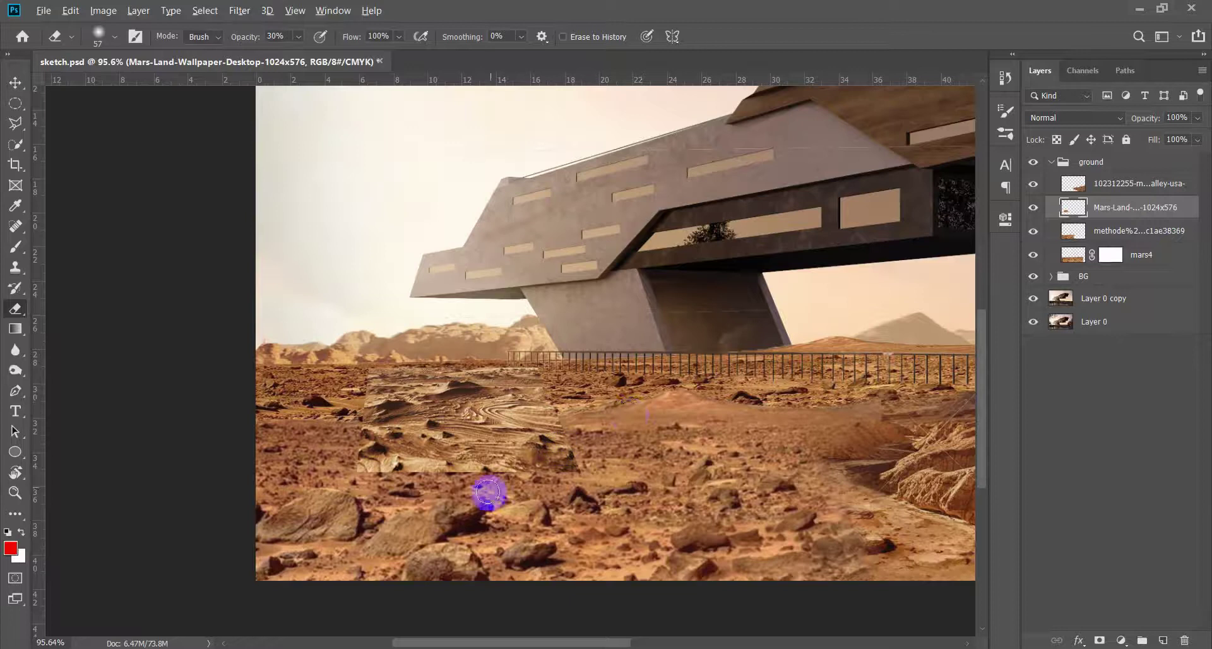
scroll(311, 466, up, 2)
mouse_move(310, 466)
mouse_down()
mouse_move(298, 474)
mouse_move(611, 438)
mouse_up()
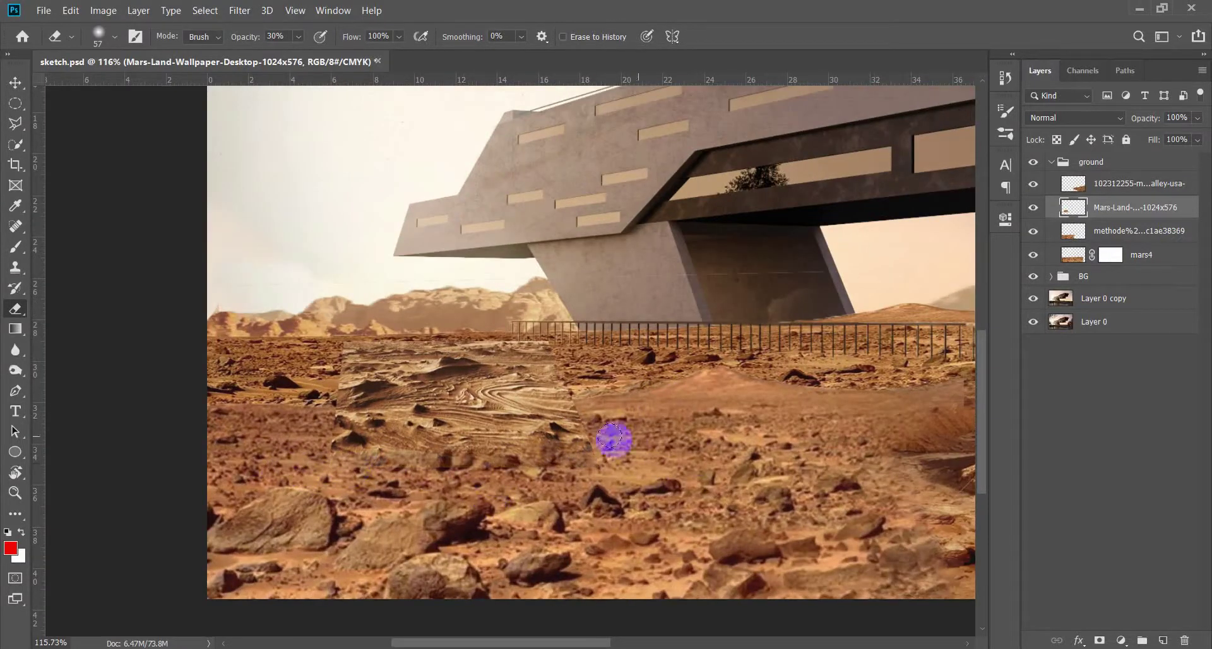
mouse_move(502, 330)
mouse_down()
mouse_move(344, 333)
mouse_move(328, 514)
mouse_move(657, 309)
mouse_up()
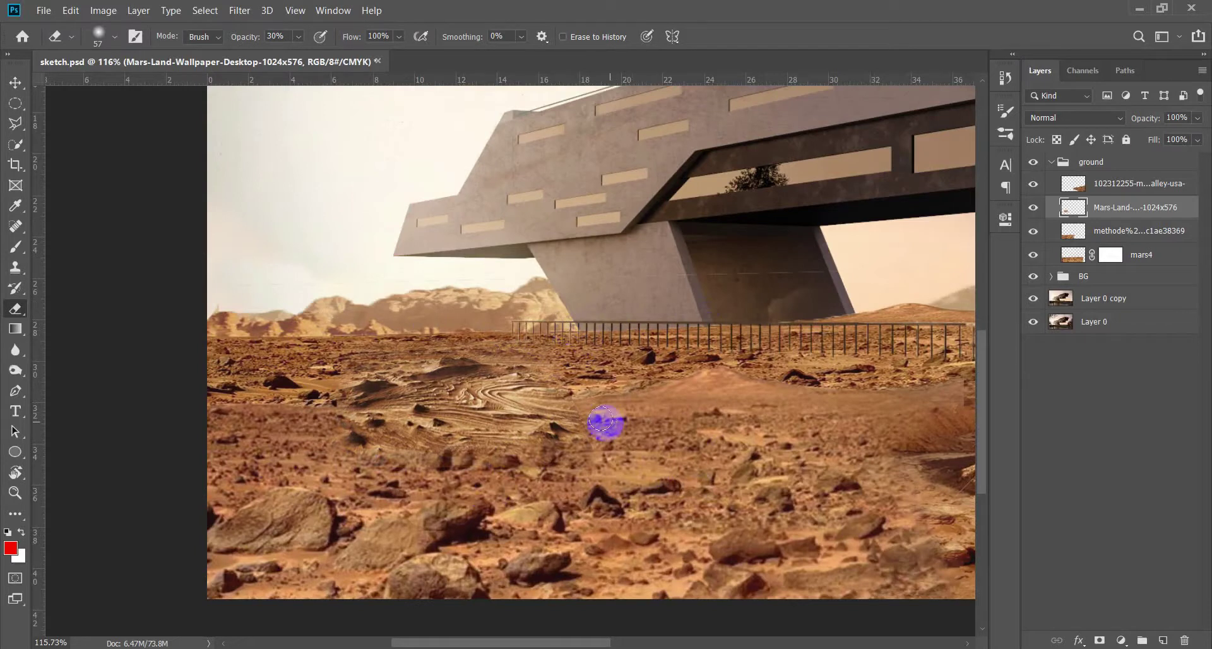
Free Transform the patch, tilting it about -1.1° and squashing it to 95.96% height
key(ctrl+0)
click(1033, 208)
scroll(253, 523, up, 5)
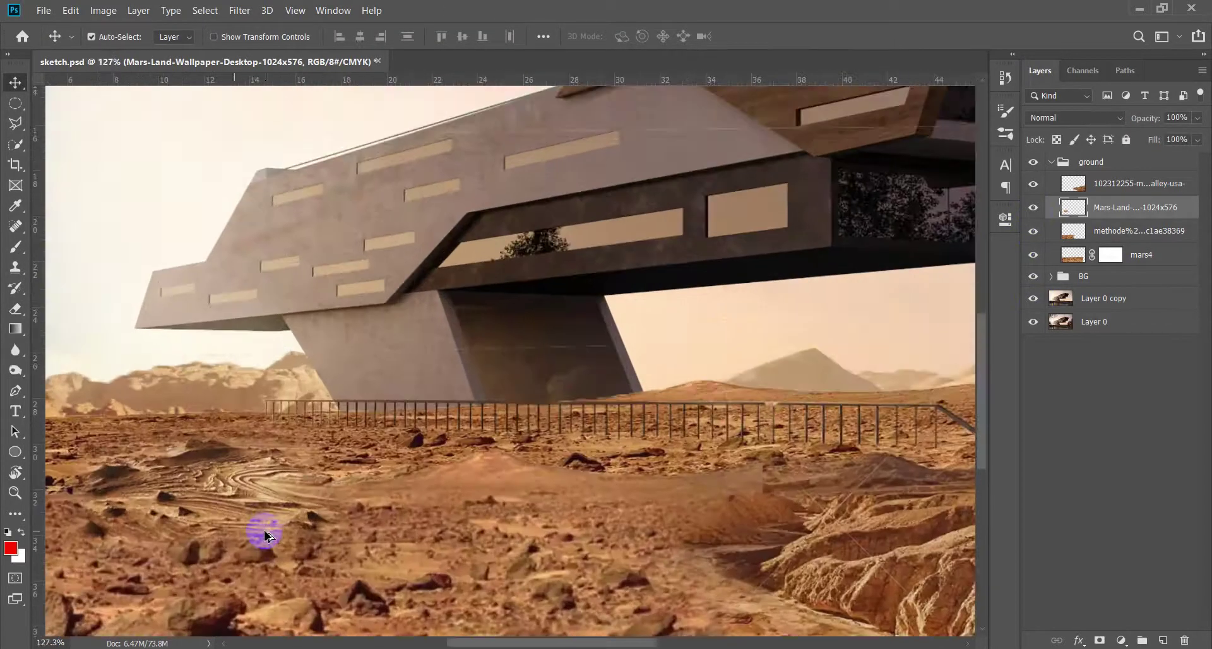
key(ctrl+t)
drag(358, 427, 353, 438)
mouse_move(91, 433)
mouse_down()
mouse_move(59, 433)
mouse_move(196, 473)
mouse_up()
key(Return)
Shift the Mars-Land patch's hue to -5
scroll(263, 488, down, 3)
scroll(487, 474, up, 1)
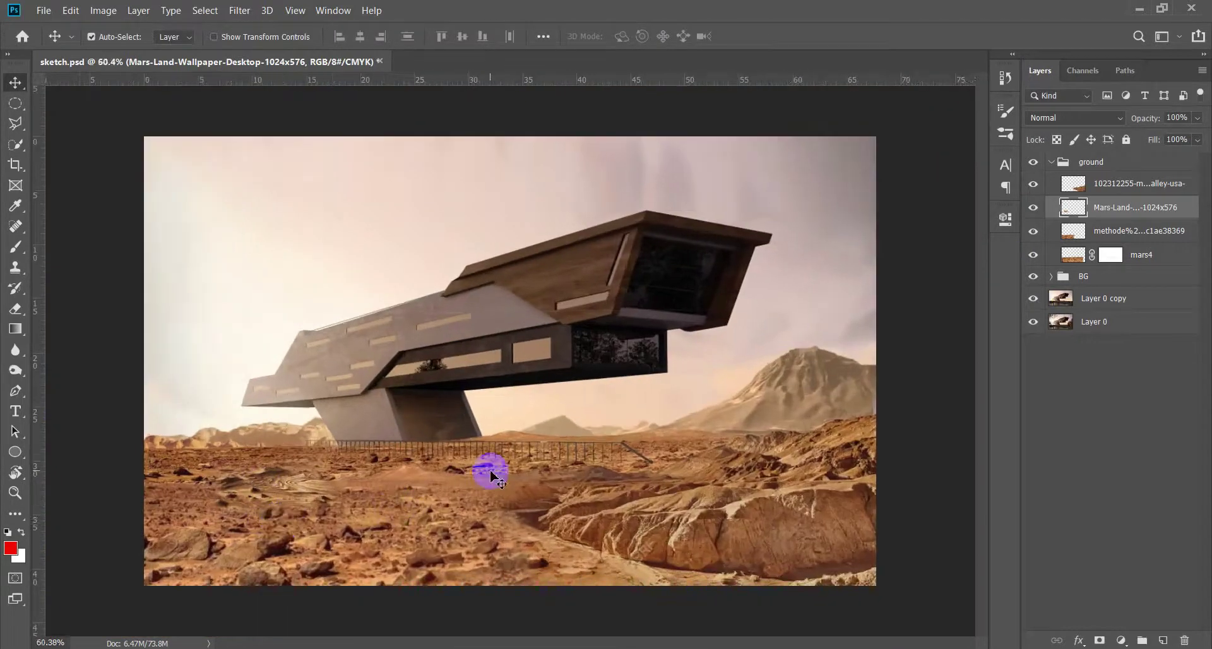
key(ctrl+u)
drag(964, 211, 961, 215)
key(Return)
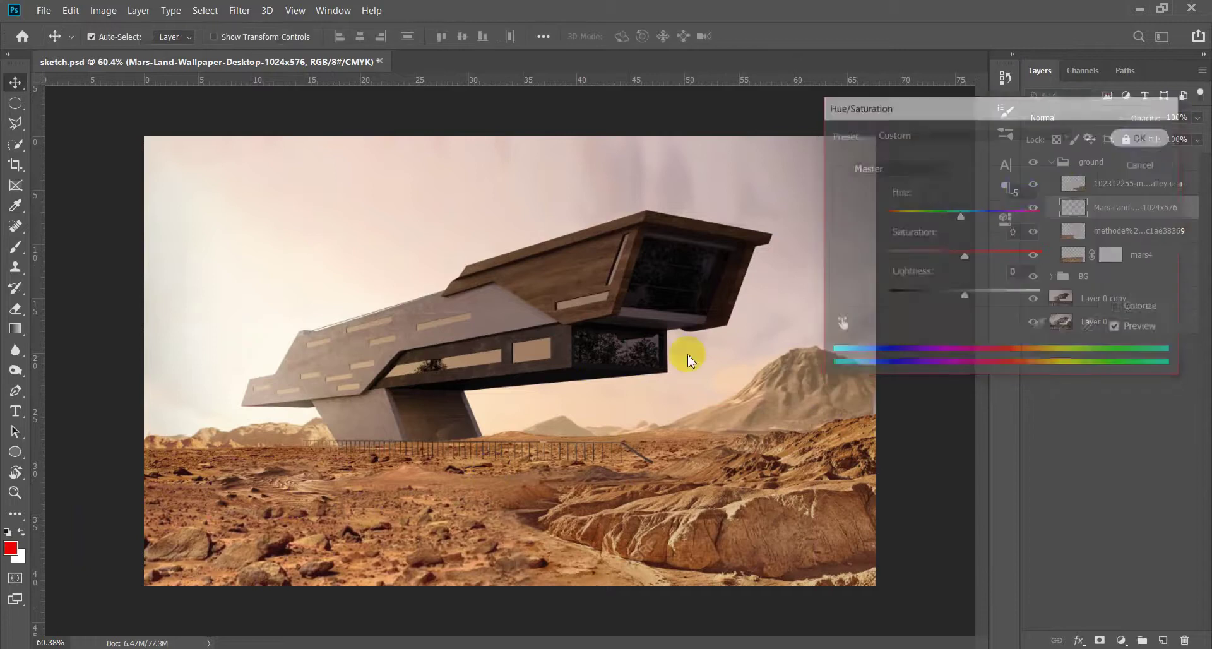
Select the ground texture layer beneath Mars-Land and check the terrain with it hidden
scroll(486, 411, up, 5)
drag(352, 486, 493, 412)
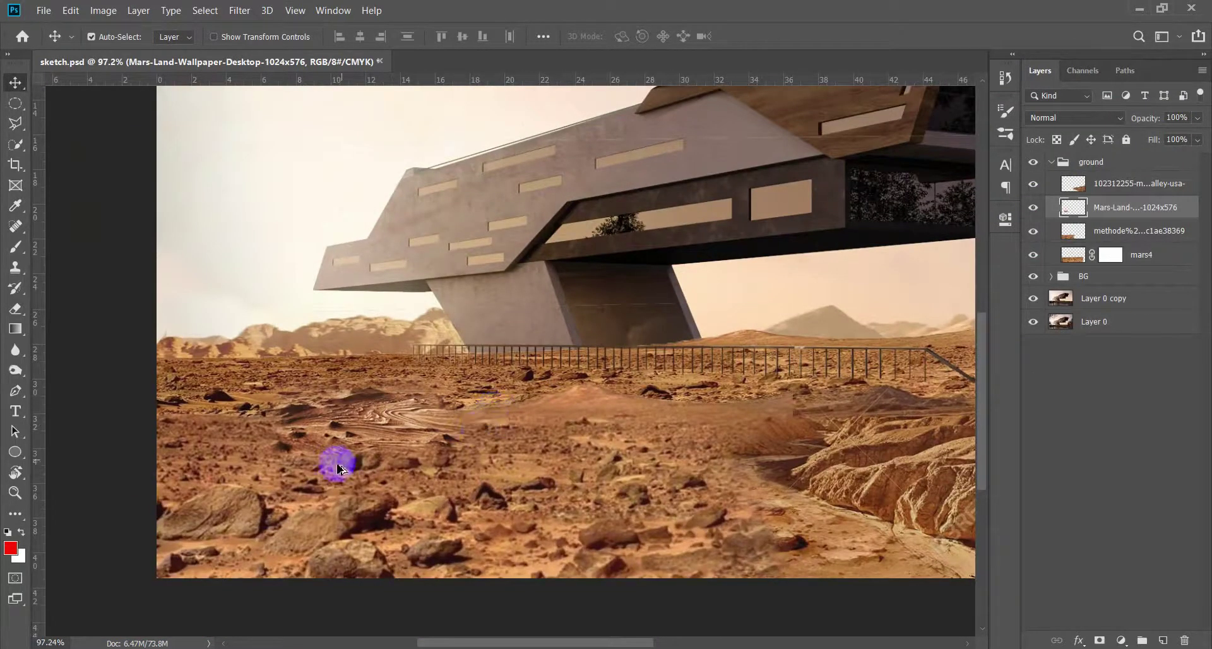
scroll(344, 459, up, 8)
click(509, 490)
click(1033, 230)
click(1033, 230)
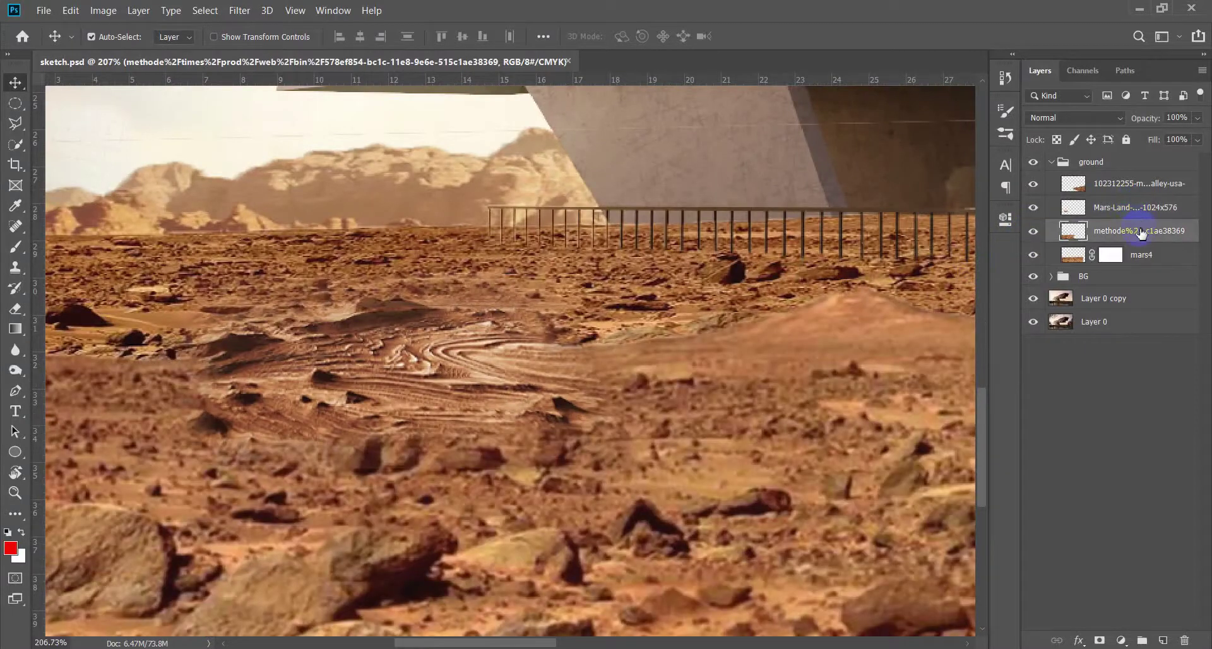
Add a new layer named fix at the top of the ground group
click(1163, 640)
drag(1144, 232, 1140, 182)
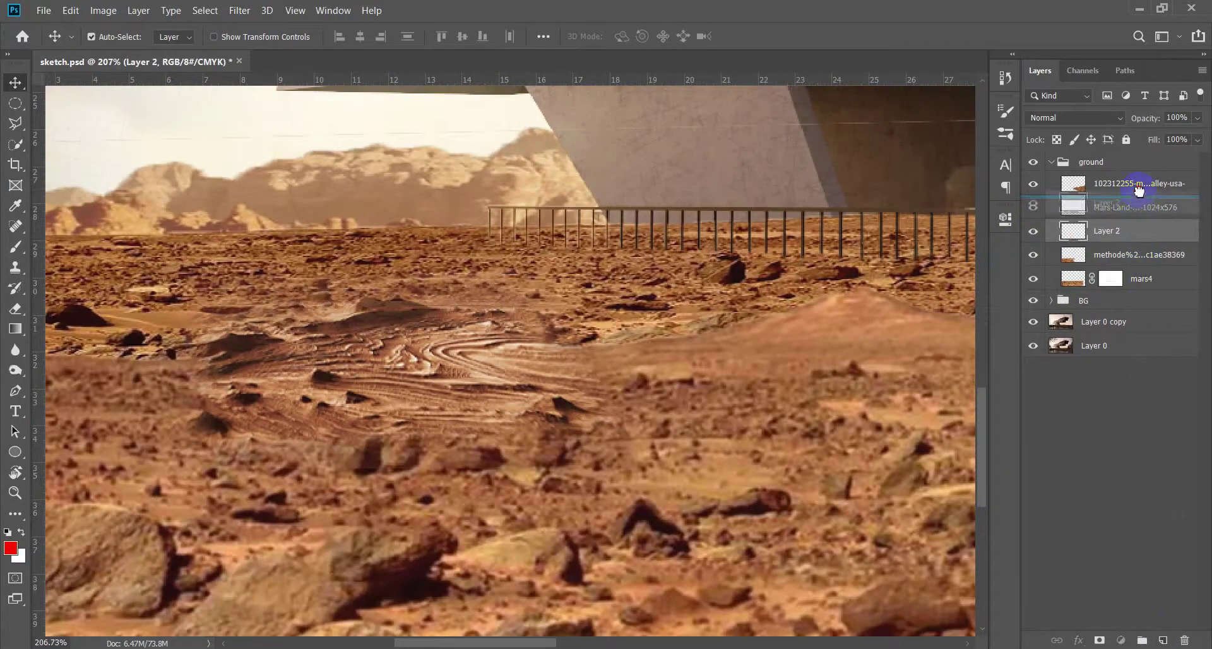
text(fix)
key(Return)
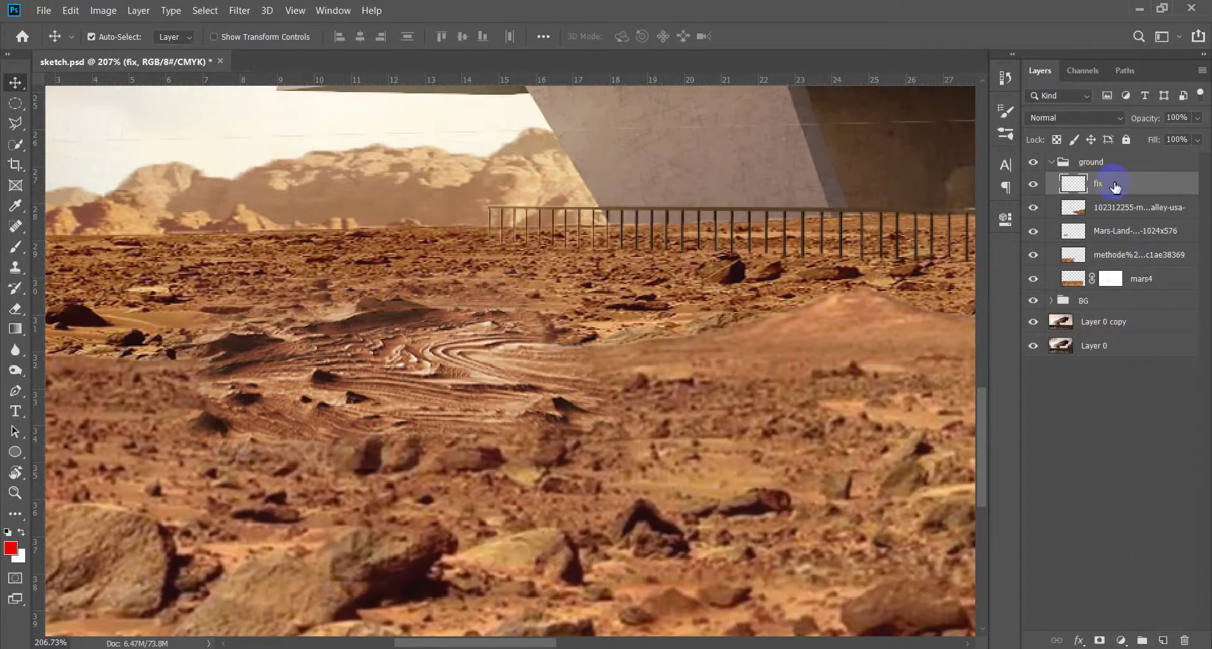
Clone Stamp with Sample: All Layers, covering ground spots with brush sizes 27–51
key(s)
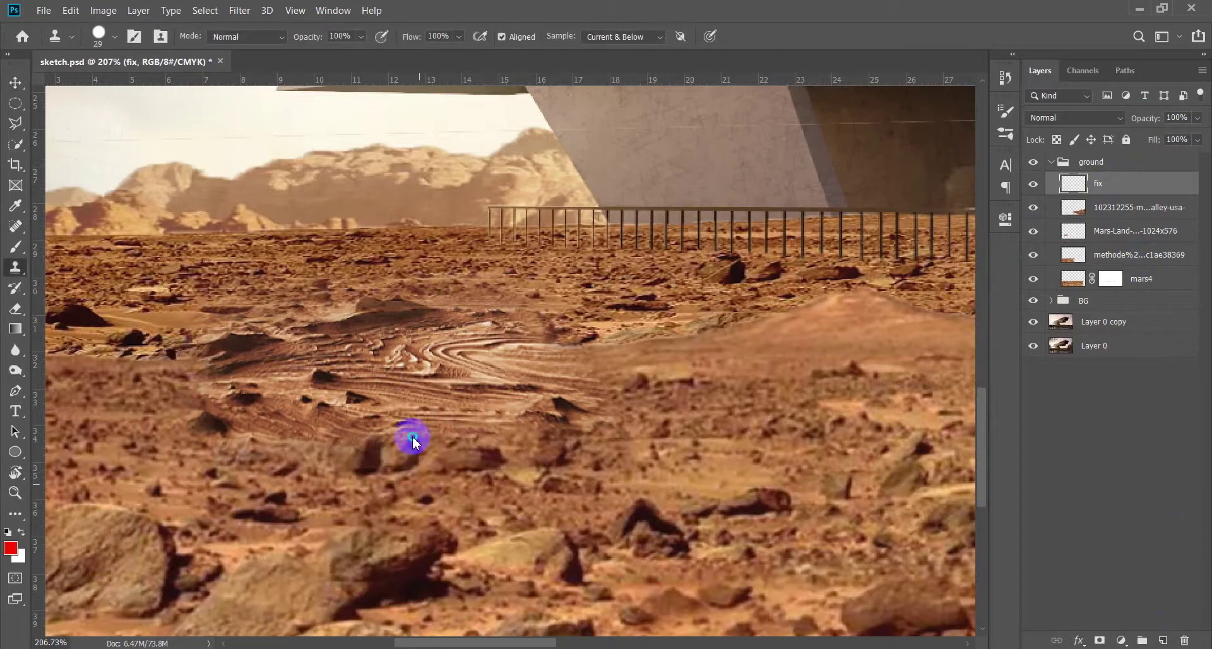
click(617, 38)
click(628, 74)
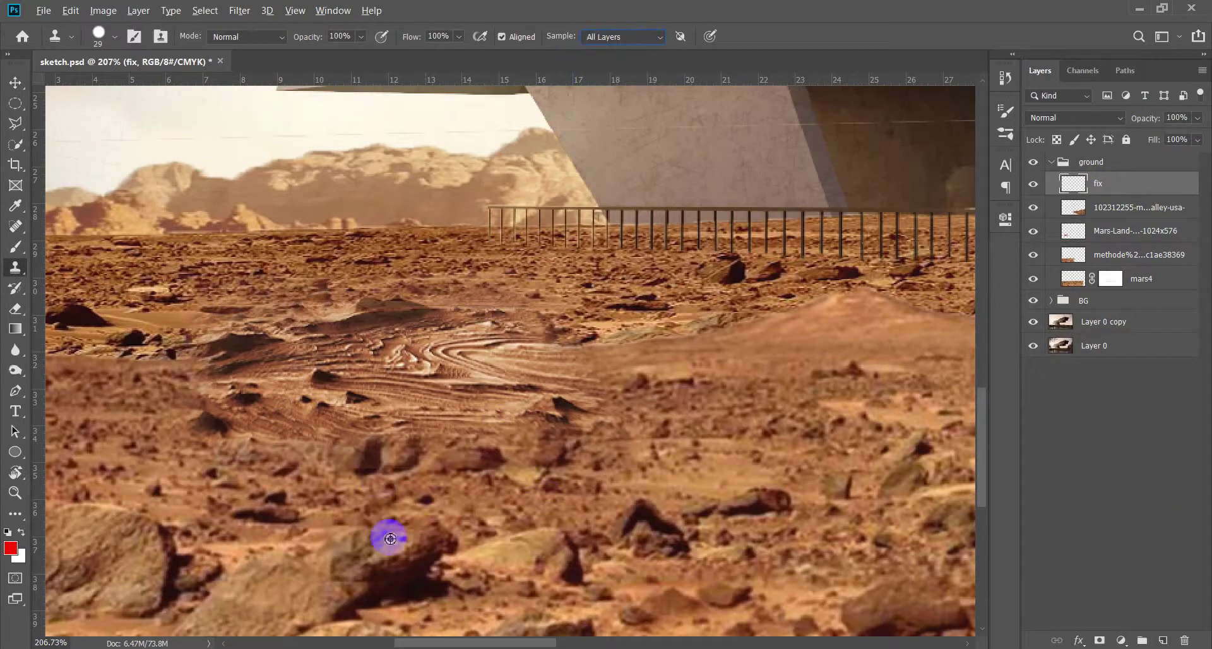
drag(372, 472, 362, 463)
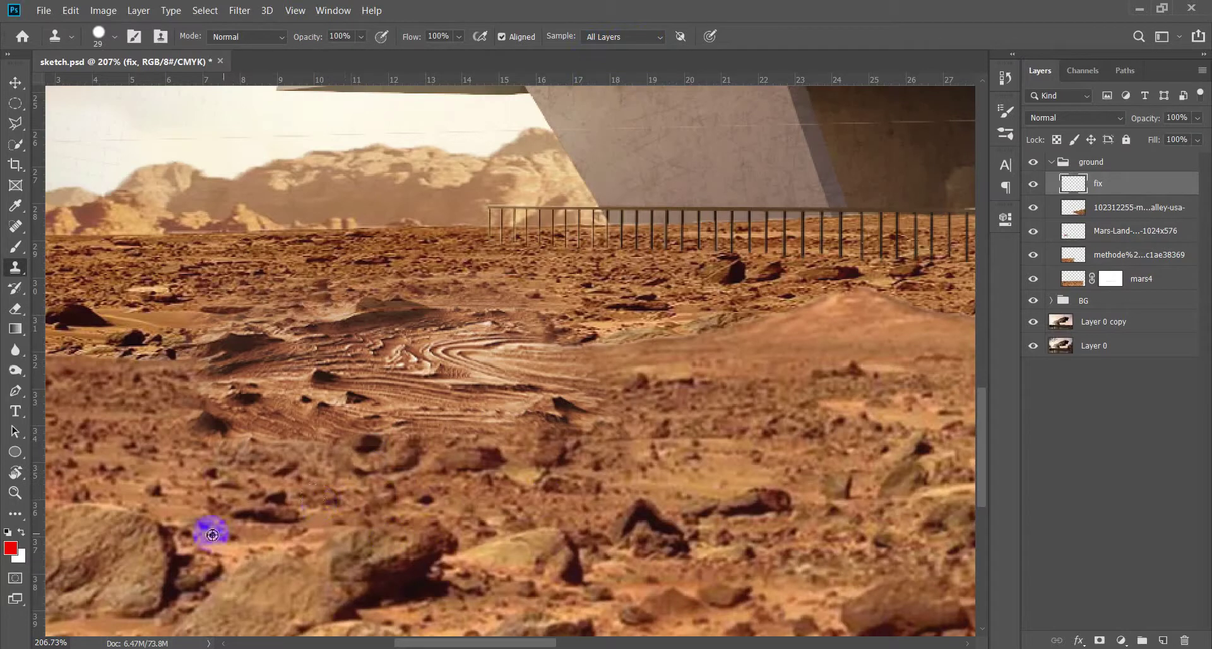
drag(162, 533, 170, 532)
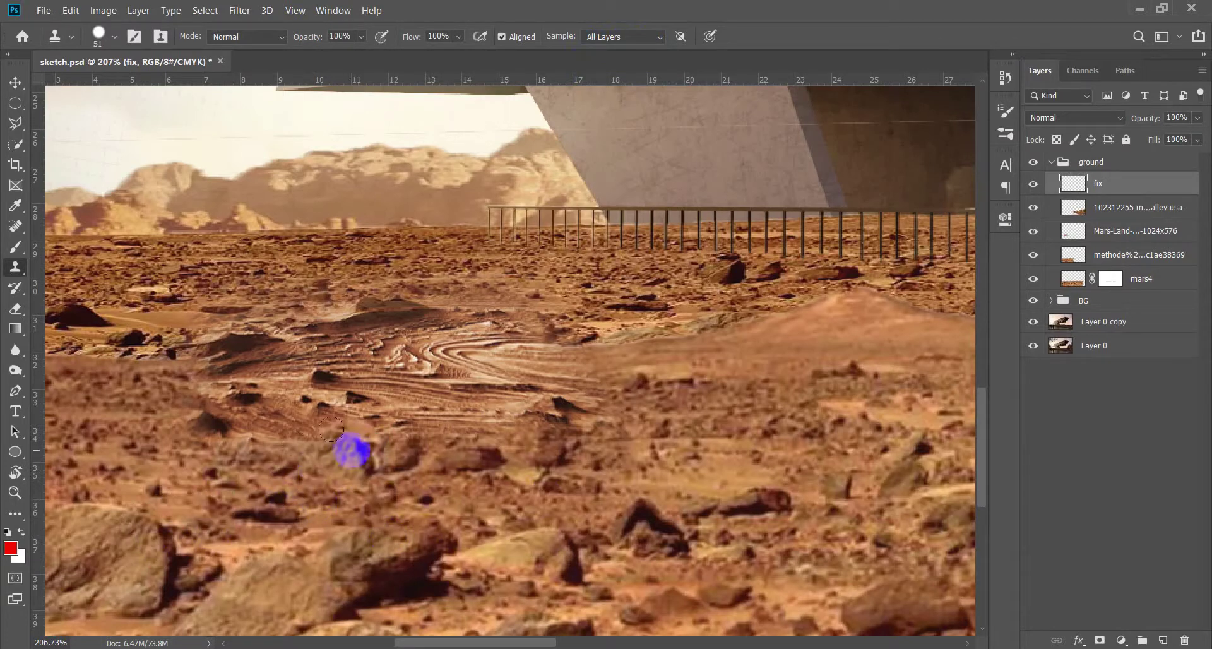
drag(379, 454, 312, 441)
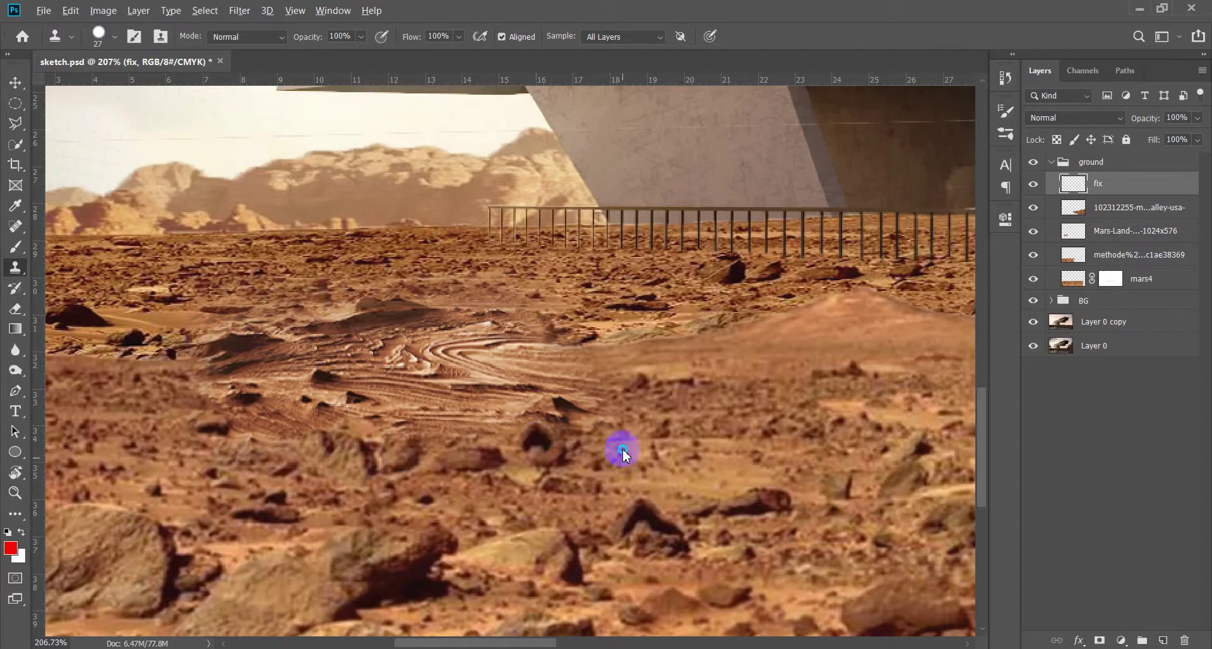
drag(568, 439, 596, 436)
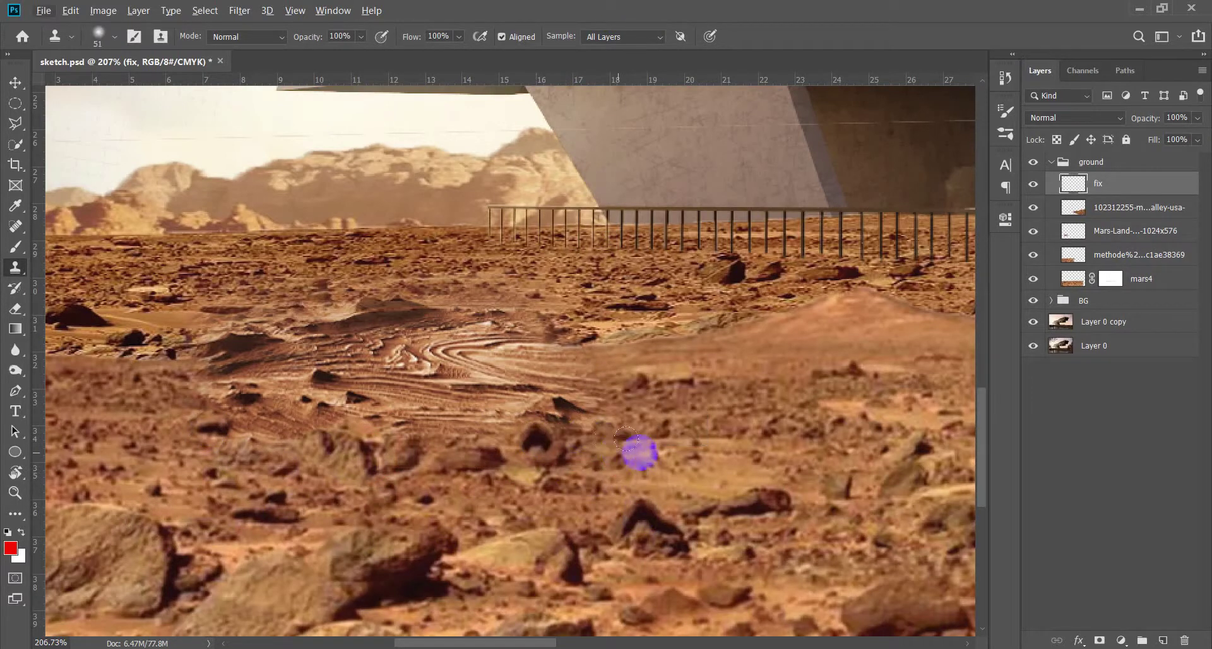
scroll(208, 317, up, 2)
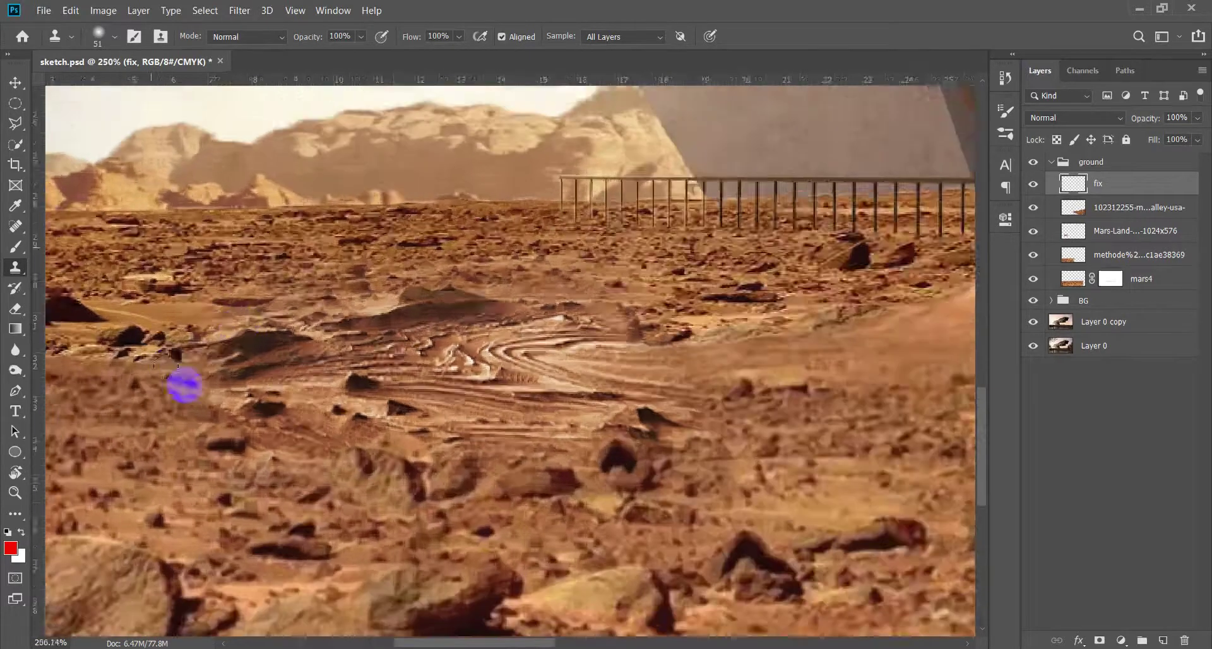
mouse_move(185, 386)
mouse_down()
mouse_move(600, 471)
mouse_move(294, 457)
mouse_move(260, 406)
mouse_move(379, 407)
mouse_up()
Clone ground over the bright mound and retexture the smooth area with an 84 brush
scroll(404, 425, right, 4)
scroll(398, 477, right, 4)
scroll(568, 442, right, 2)
mouse_move(710, 421)
mouse_down()
mouse_move(617, 351)
mouse_move(427, 376)
mouse_move(488, 432)
mouse_move(414, 424)
mouse_move(517, 474)
mouse_up()
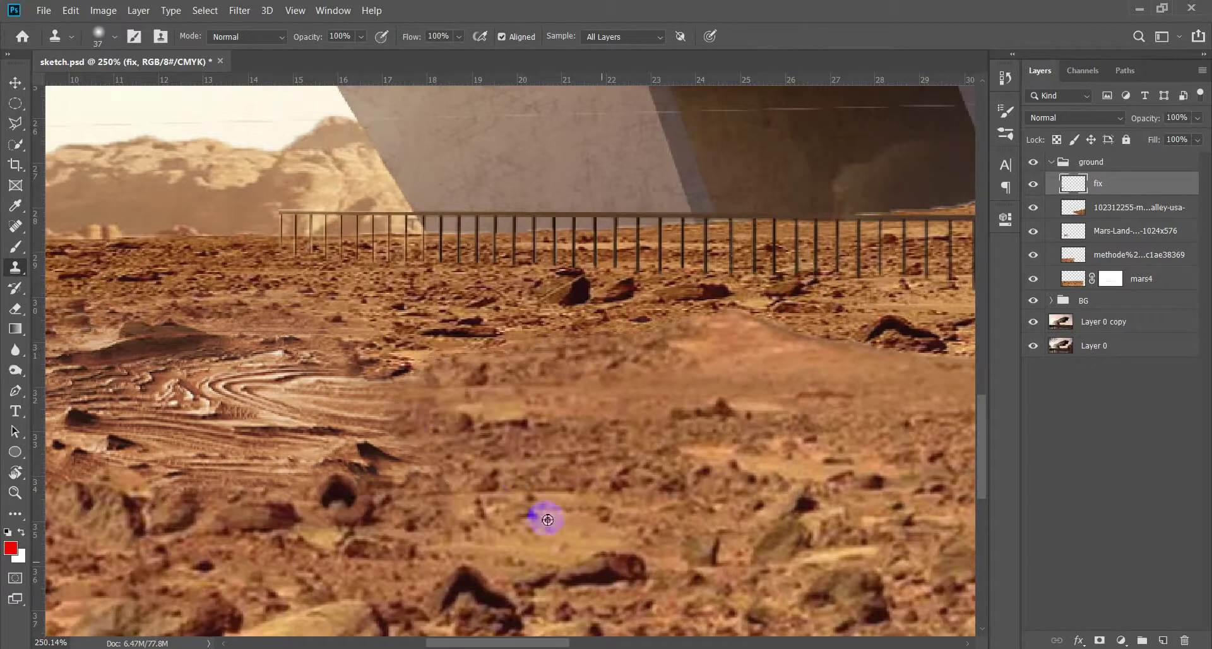
drag(581, 495, 639, 495)
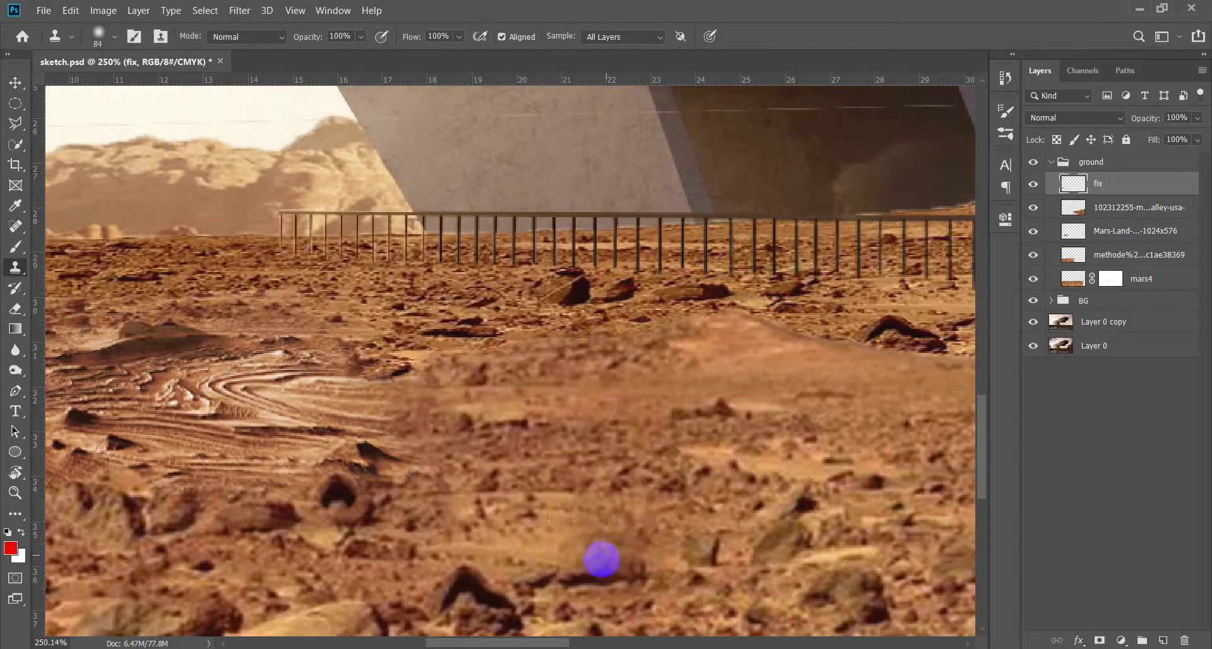
mouse_move(471, 479)
mouse_down()
mouse_move(419, 436)
mouse_move(479, 458)
mouse_up()
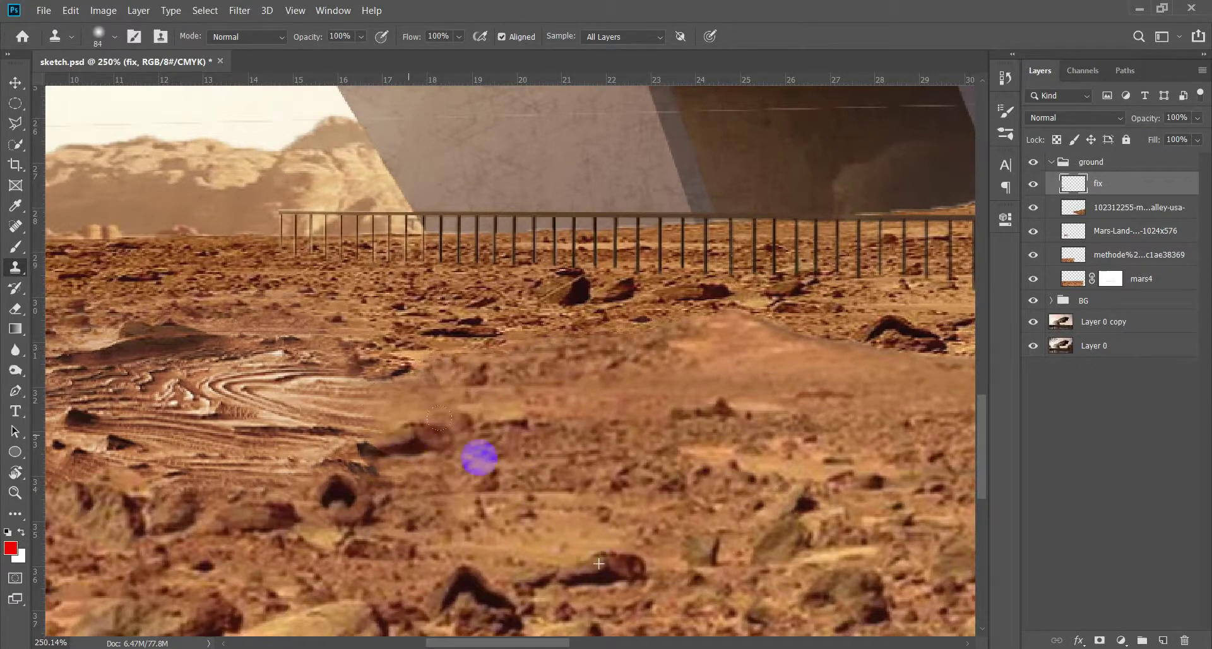
scroll(566, 459, down, 2)
scroll(555, 464, down, 3)
scroll(259, 512, up, 3)
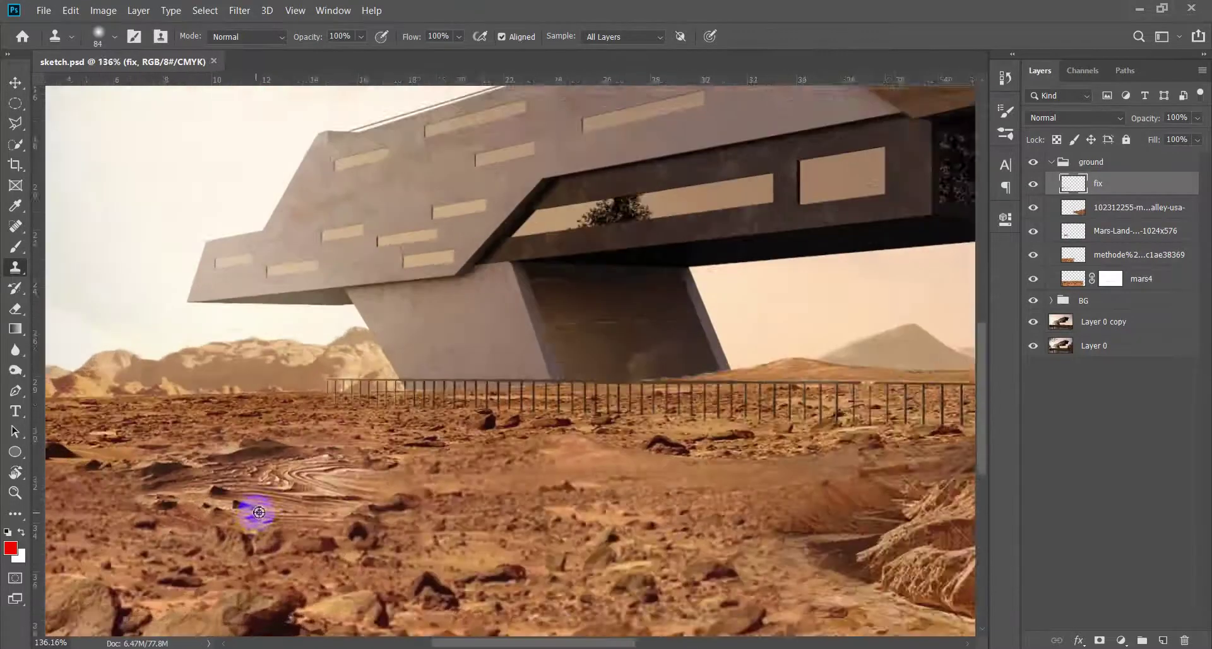
scroll(259, 512, down, 1)
Set the mars4 layer's Color Balance to -1, 0, +1
key(v)
click(238, 384)
scroll(804, 366, down, 1)
click(1036, 286)
scroll(617, 419, down, 1)
key(ctrl+b)
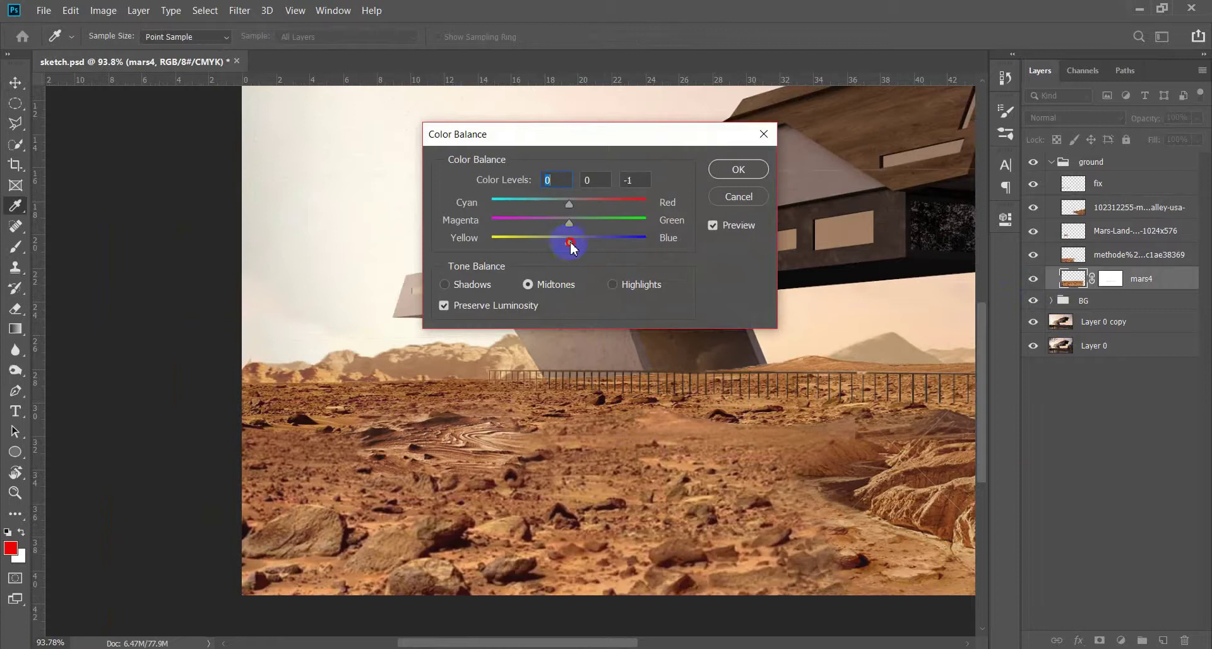
click(736, 196)
Shift the mars4 layer's hue to -4
key(ctrl+u)
drag(964, 213, 961, 215)
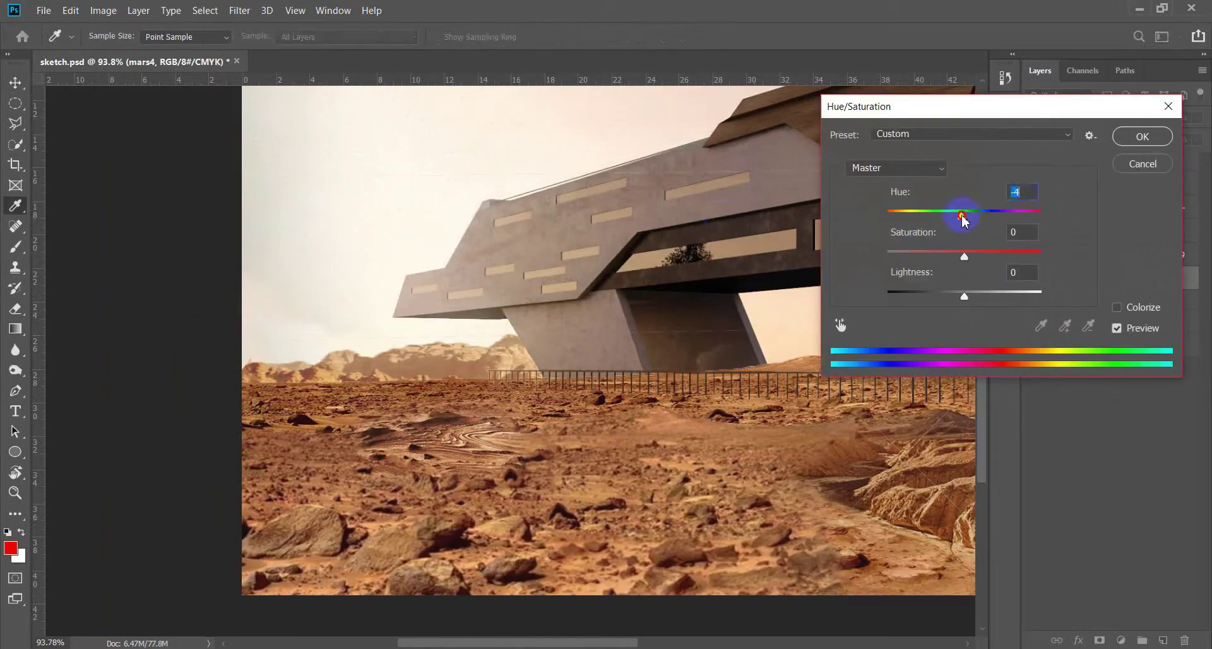
click(1130, 141)
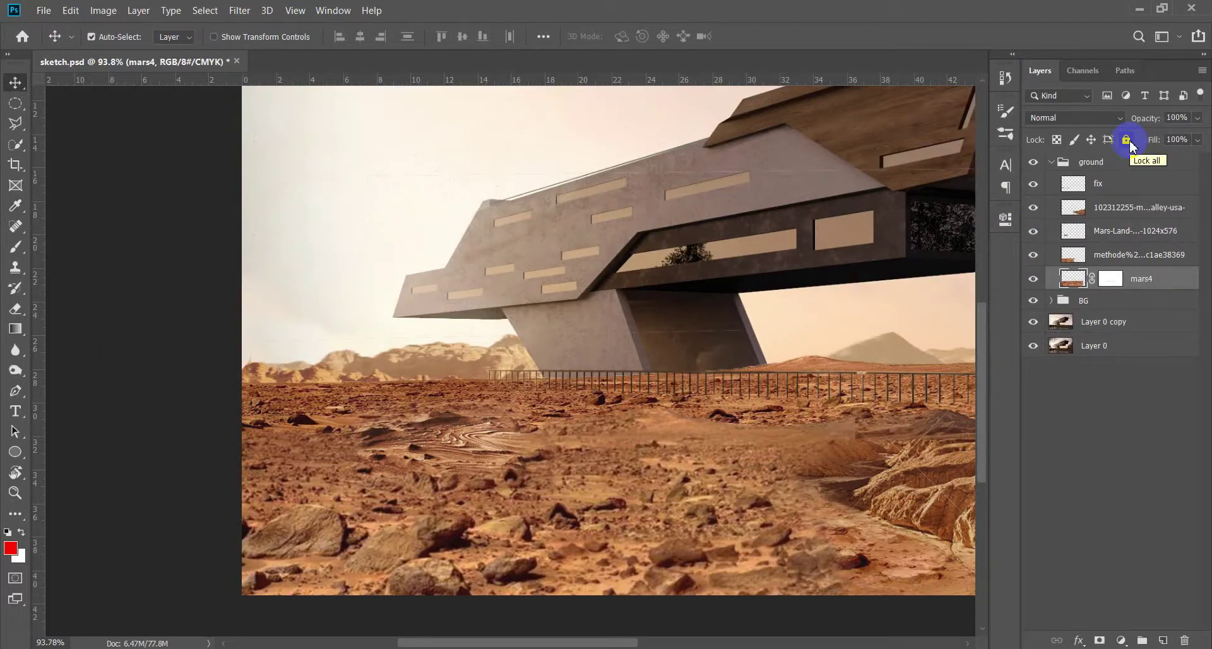
scroll(554, 419, down, 1)
scroll(522, 455, down, 1)
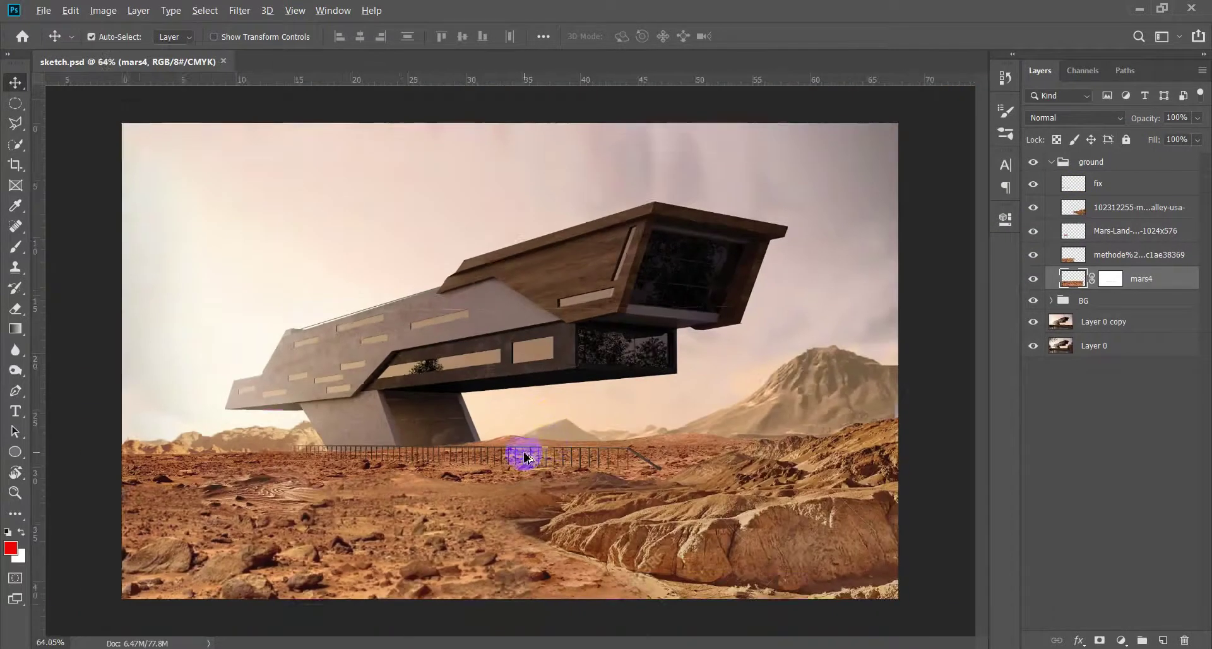
Switch to the Eraser and raise its opacity to 100%
scroll(522, 454, down, 1)
scroll(440, 489, up, 2)
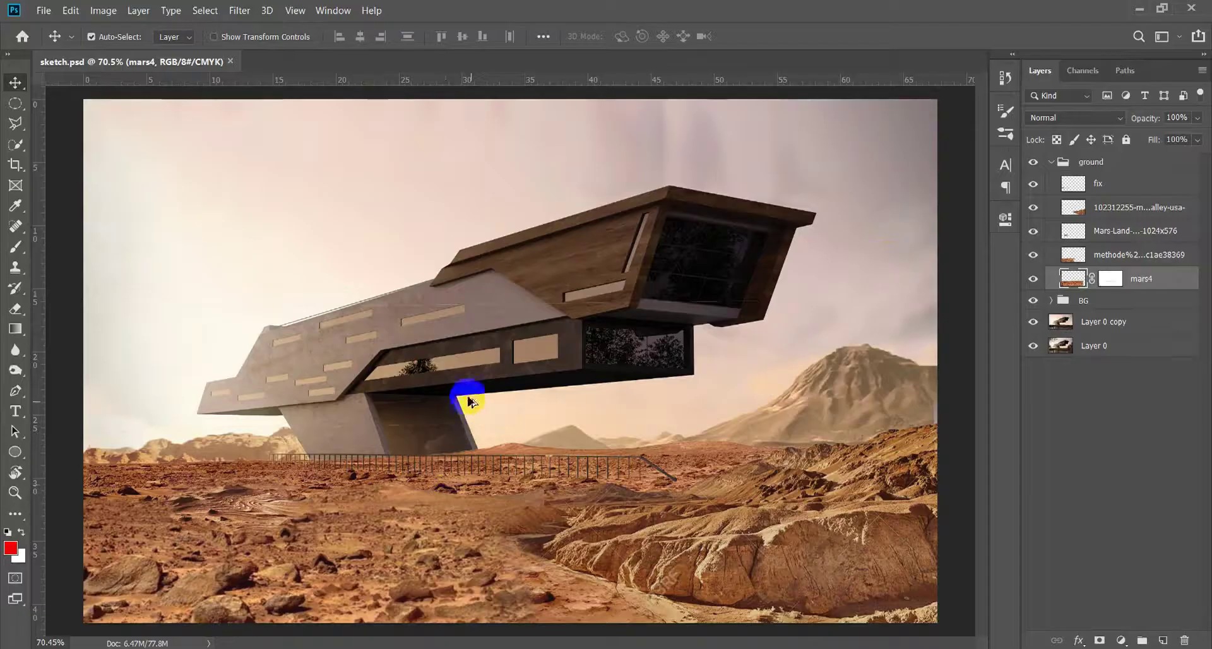
scroll(469, 401, up, 3)
scroll(472, 397, up, 2)
scroll(466, 423, up, 1)
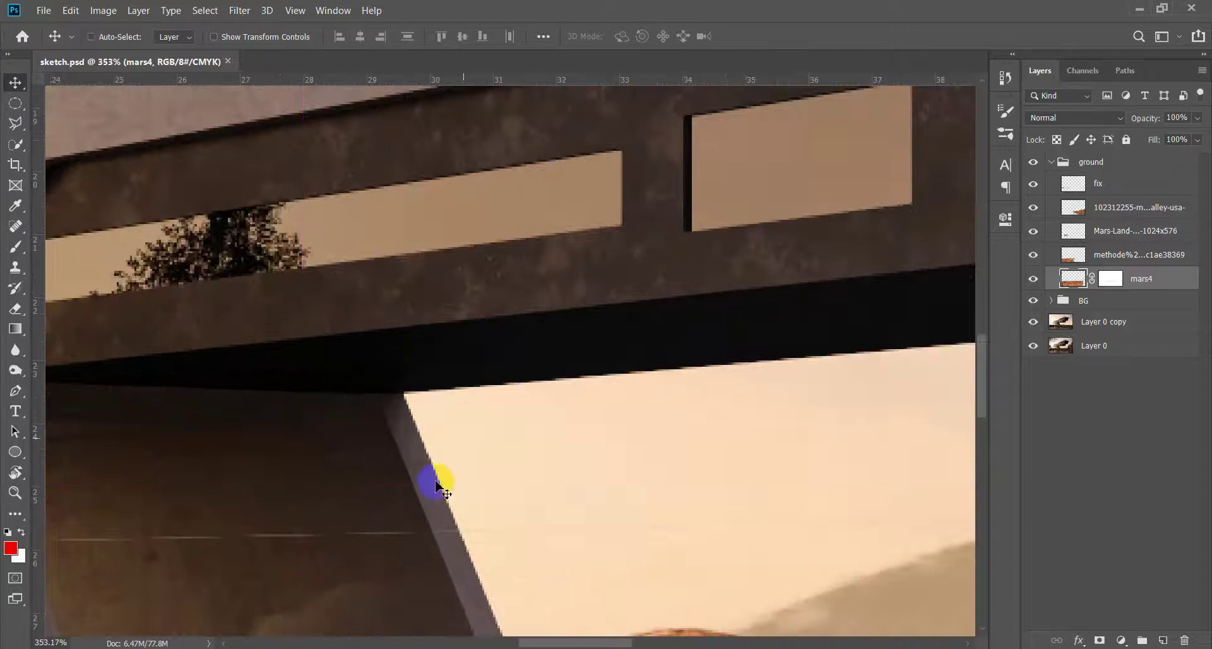
scroll(428, 482, up, 1)
scroll(479, 515, up, 1)
click(1031, 279)
scroll(503, 481, down, 2)
scroll(508, 483, down, 1)
key(e)
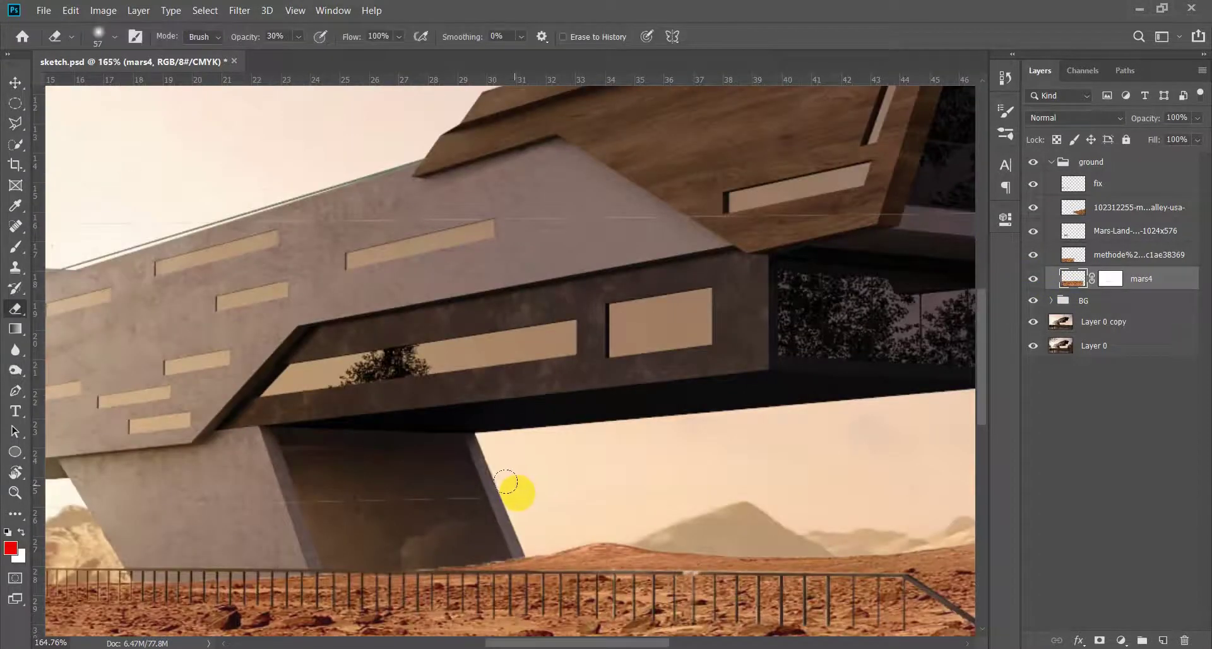
scroll(631, 489, down, 3)
drag(251, 36, 819, 473)
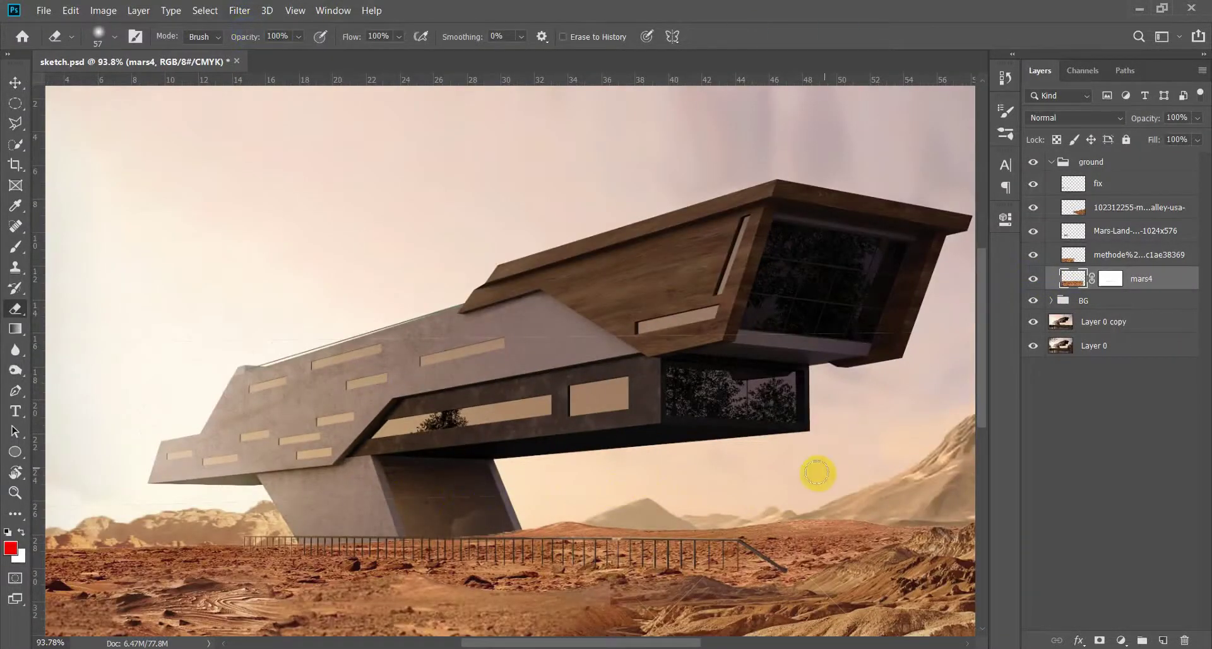
Toggle the ground layers' visibility to compare them, then show the fix layer again
click(1033, 254)
click(1033, 231)
click(1033, 207)
click(1039, 186)
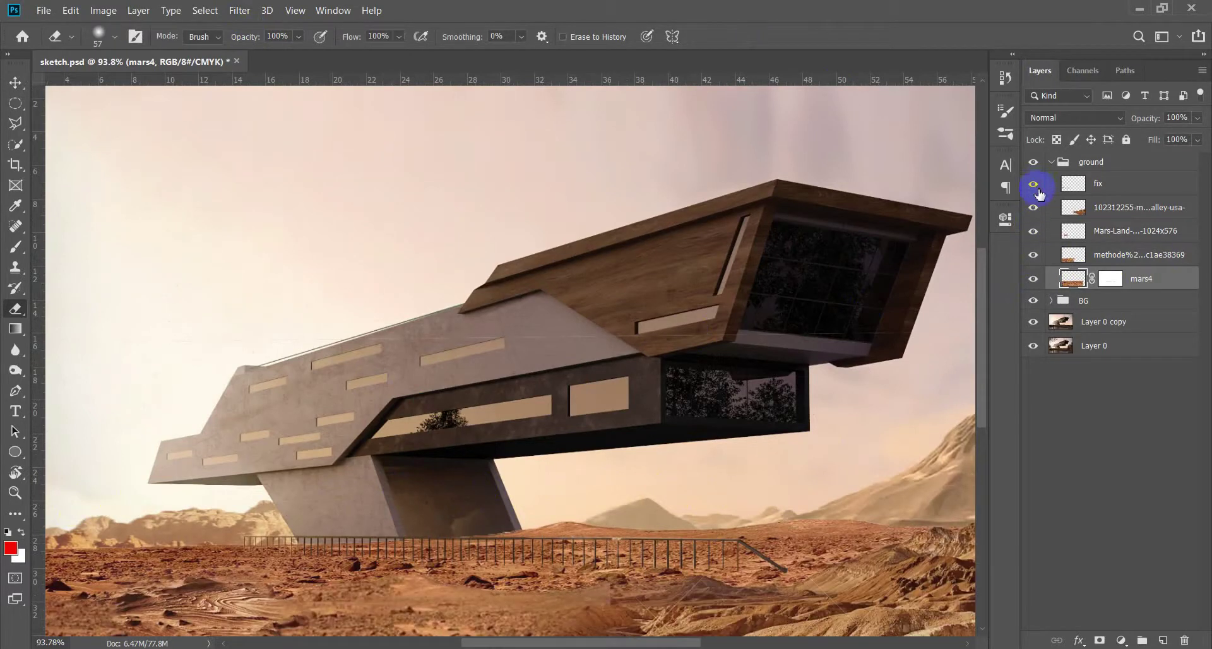
key(v)
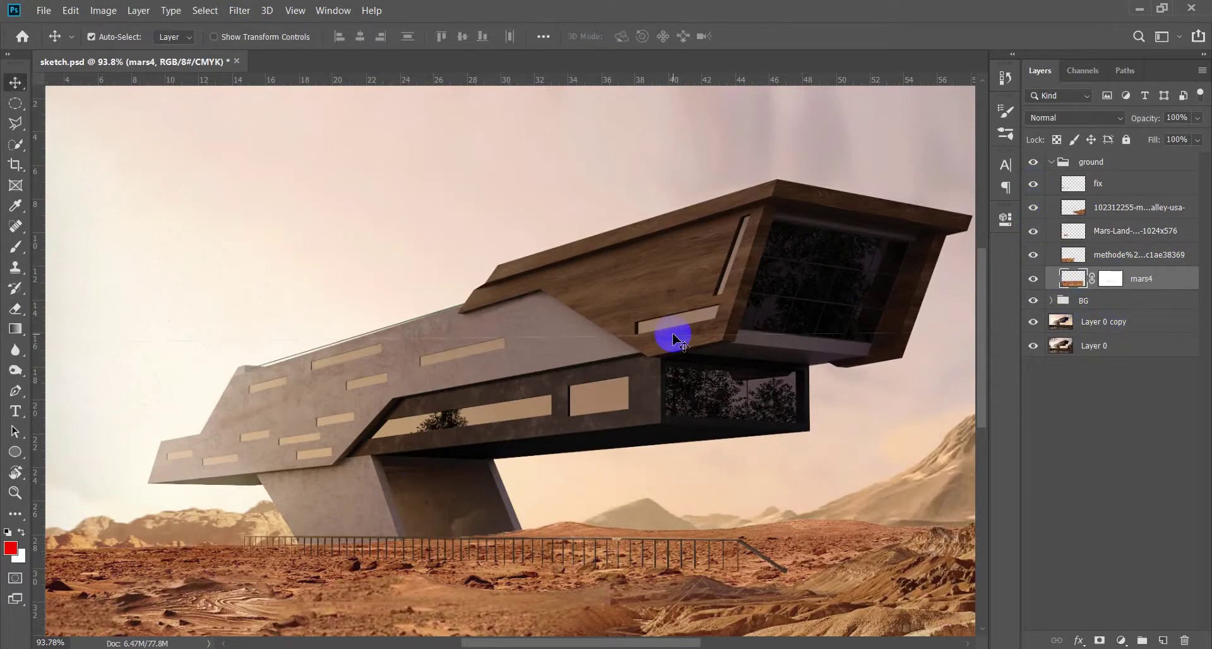
Toggle the mars4 and building image layers to check each, leaving mars4 hidden
click(1034, 279)
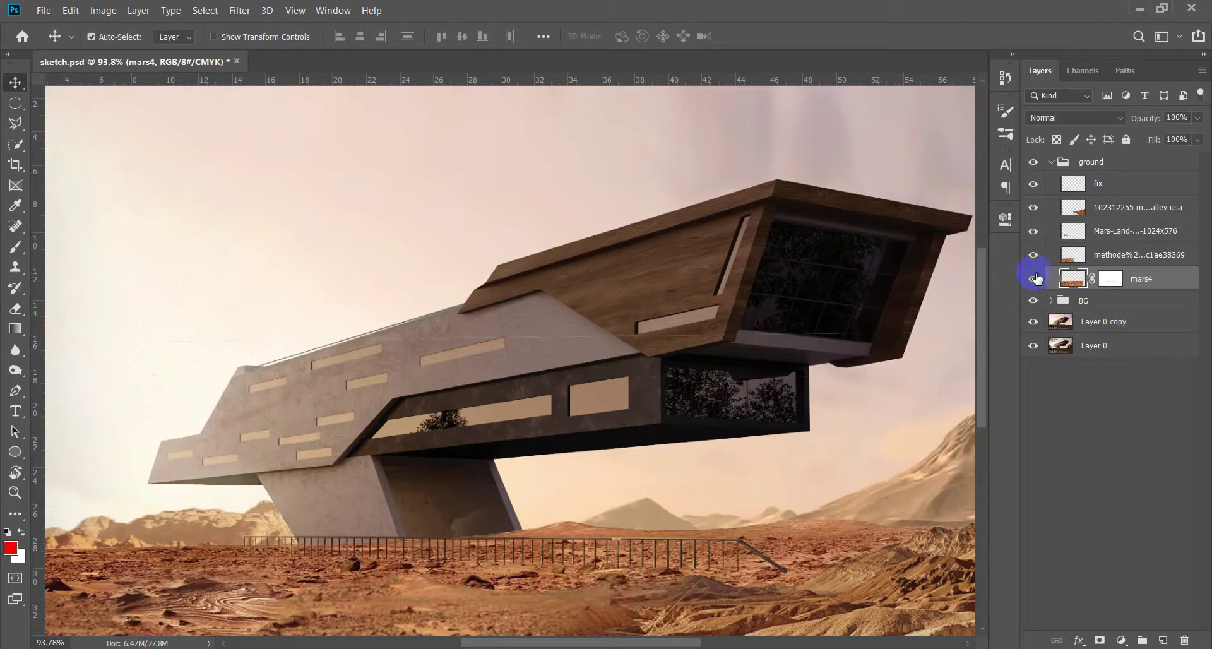
scroll(957, 335, down, 3)
click(1034, 322)
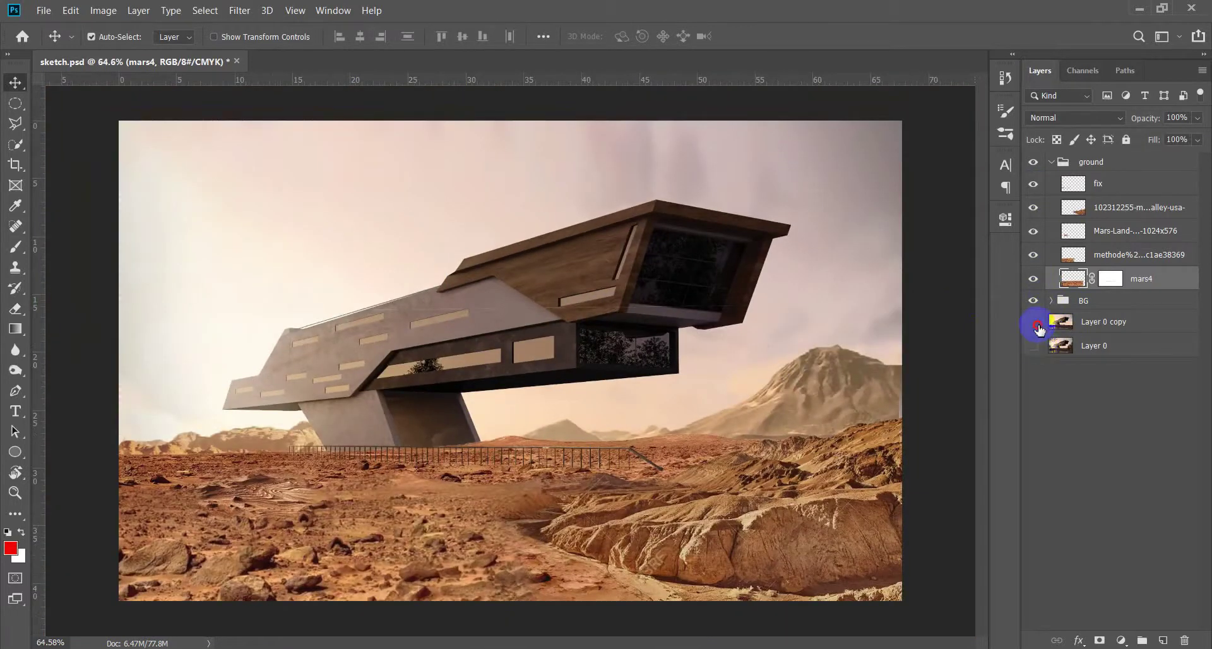
click(1033, 322)
click(1033, 322)
click(1034, 322)
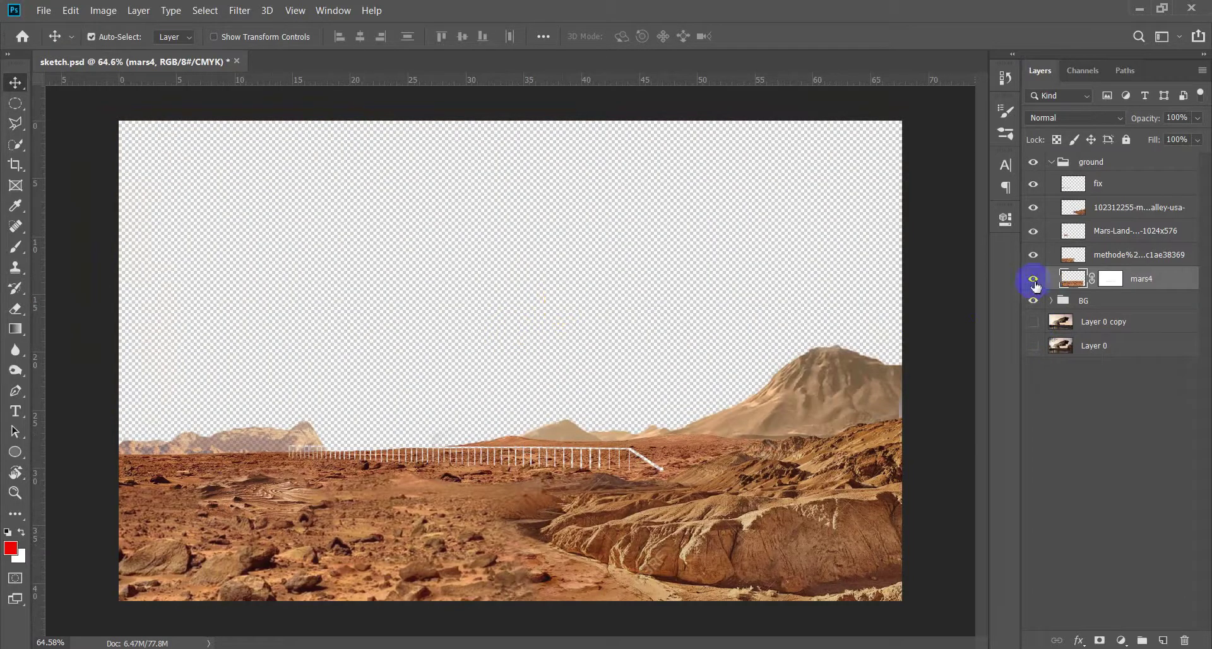
click(1033, 322)
scroll(562, 357, up, 2)
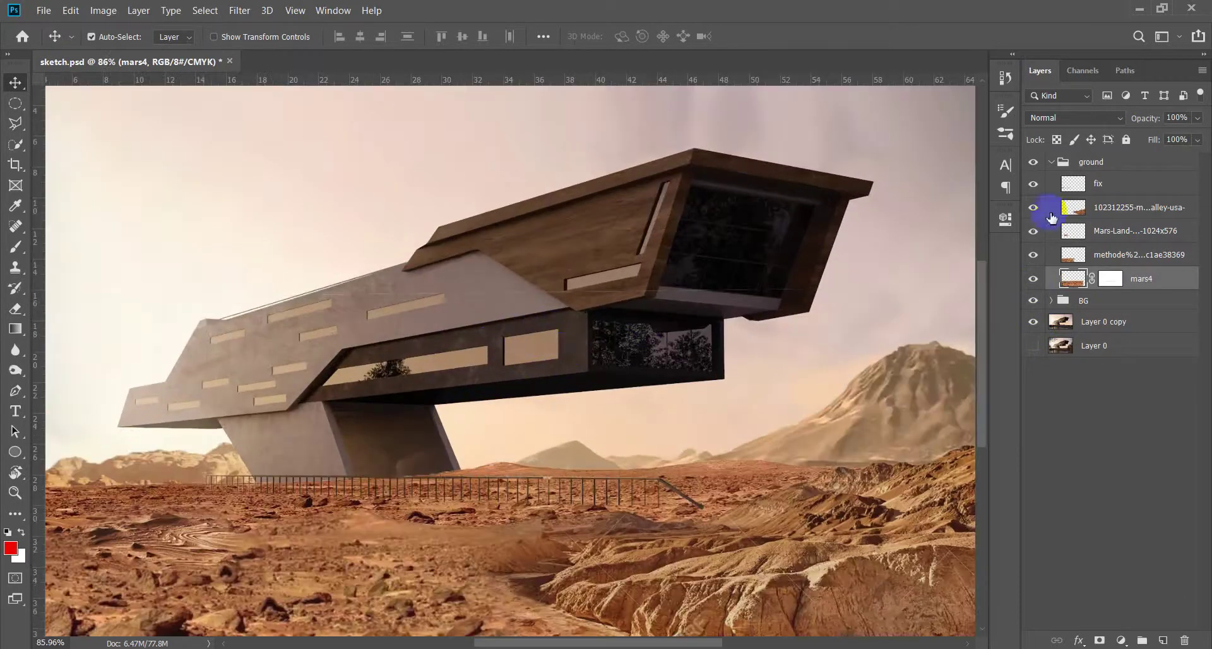
click(1034, 279)
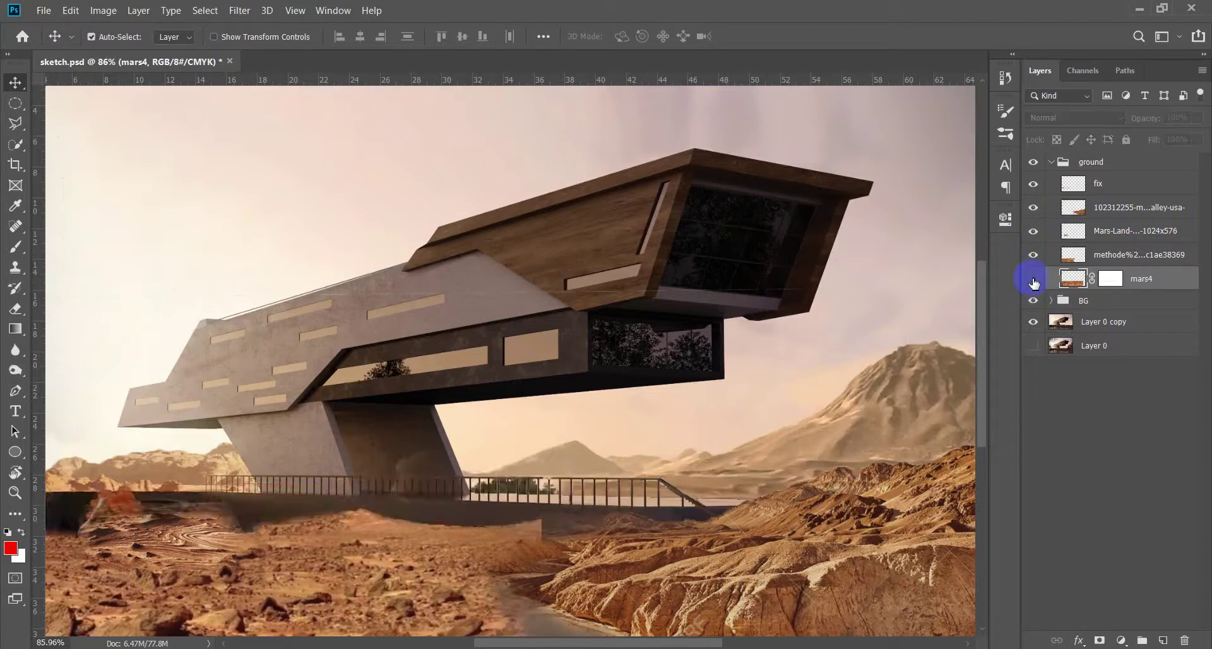
scroll(601, 358, down, 5)
scroll(590, 354, up, 3)
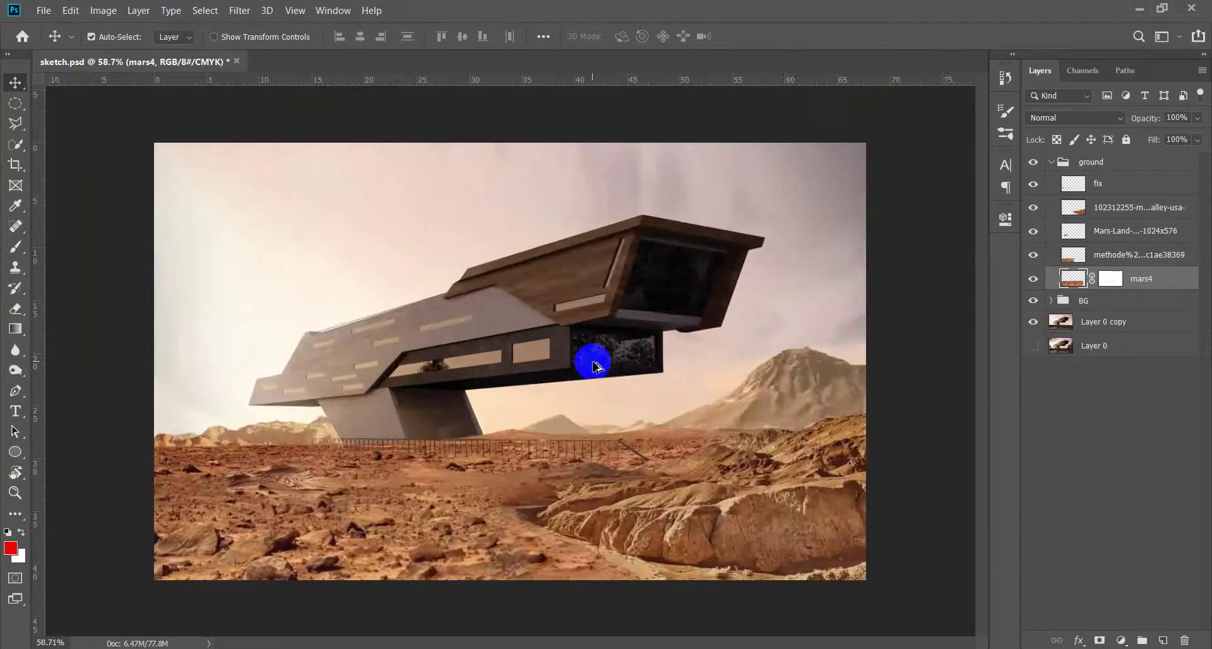
Close the music video tab in the browser and minimize it back to Photoshop
key(alt+Tab)
click(593, 366)
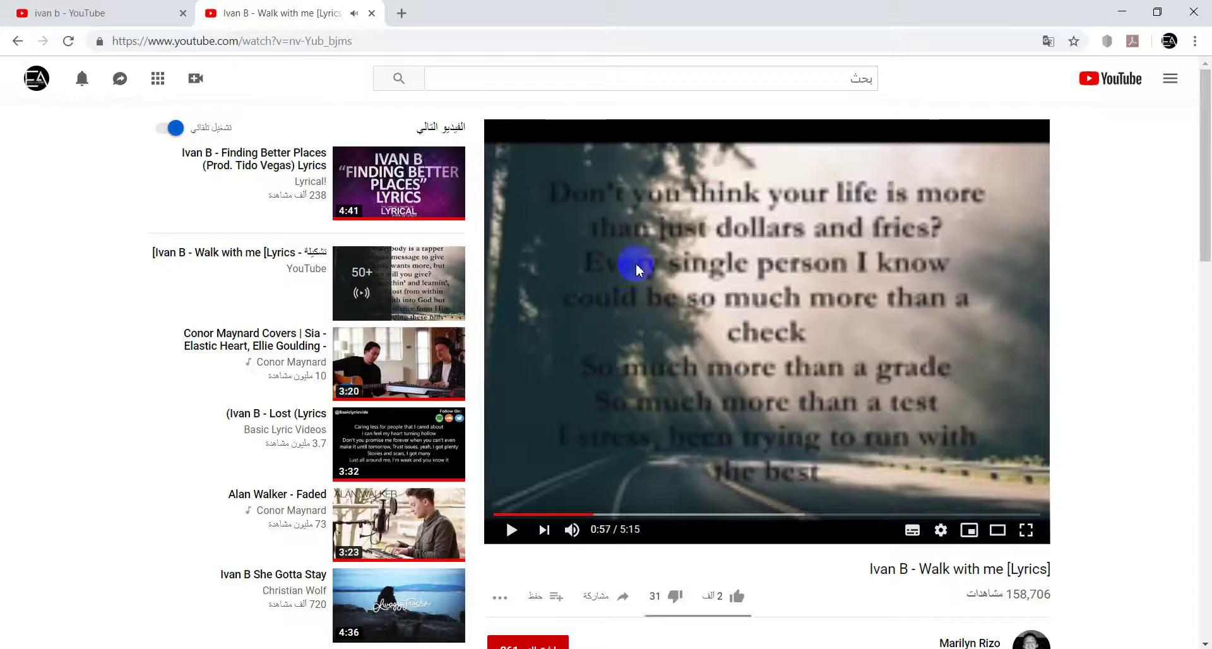
click(440, 40)
click(372, 13)
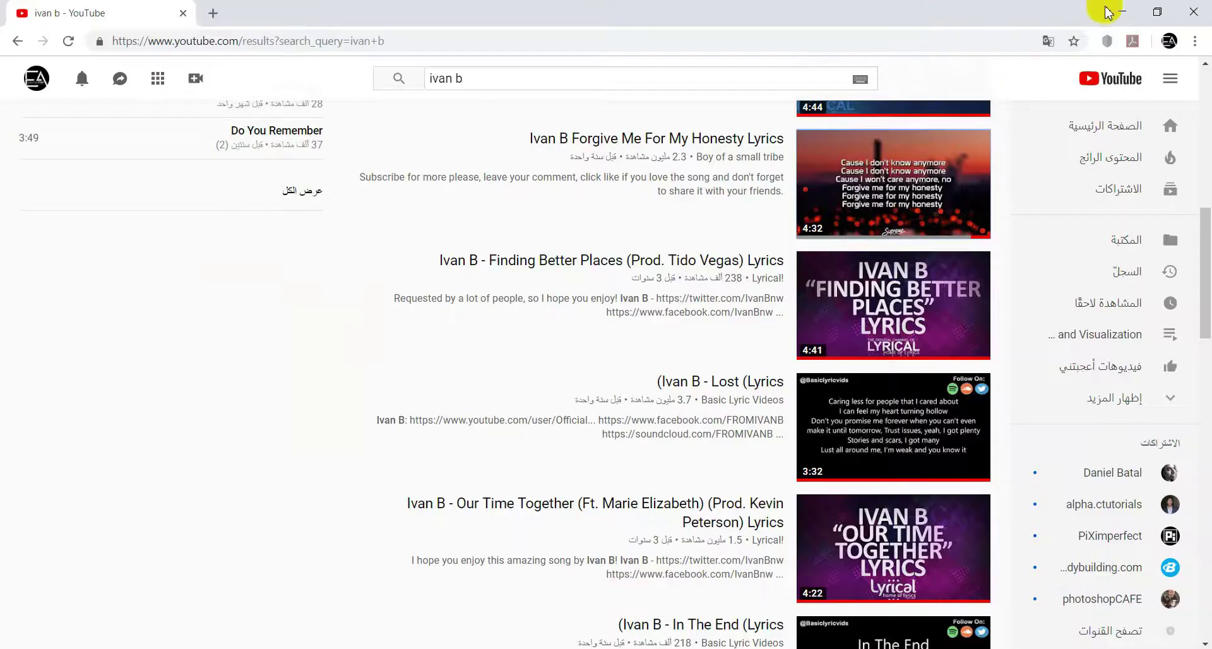
click(1122, 11)
Select the 102312255 terrain layer and check its visibility
scroll(556, 459, up, 3)
scroll(492, 411, down, 2)
scroll(515, 360, down, 1)
scroll(788, 450, down, 2)
click(820, 435)
click(1033, 207)
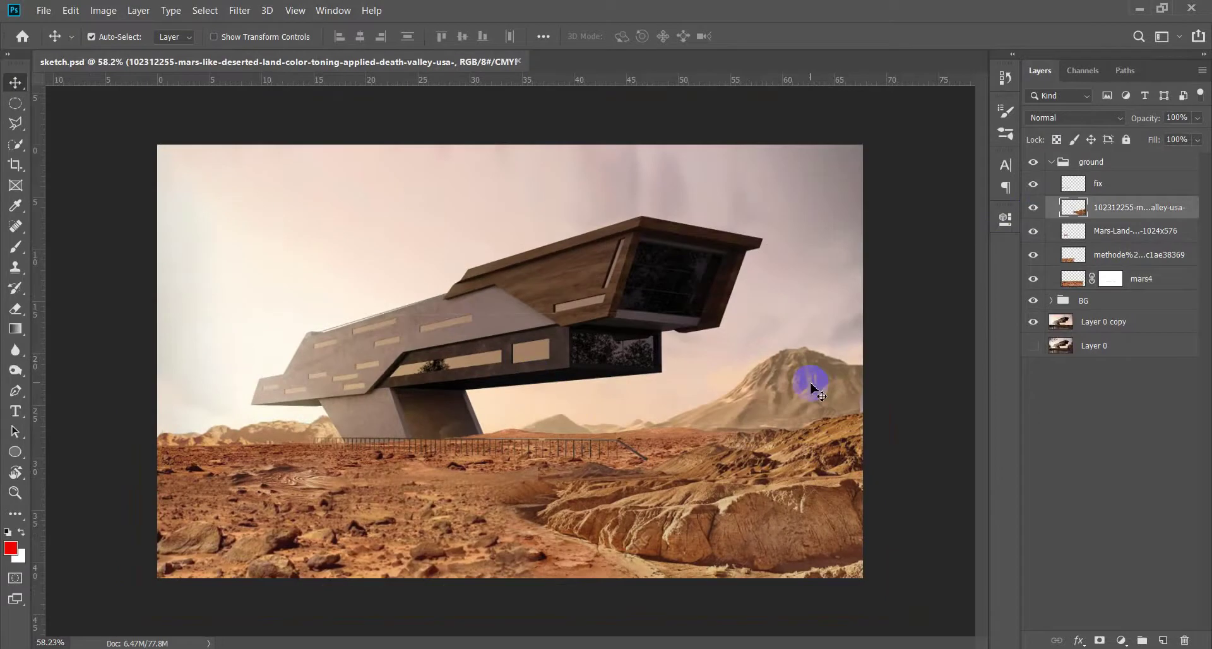
Shift the 102312255 terrain layer's hue to -1 with Hue/Saturation
key(ctrl+u)
drag(965, 219, 964, 217)
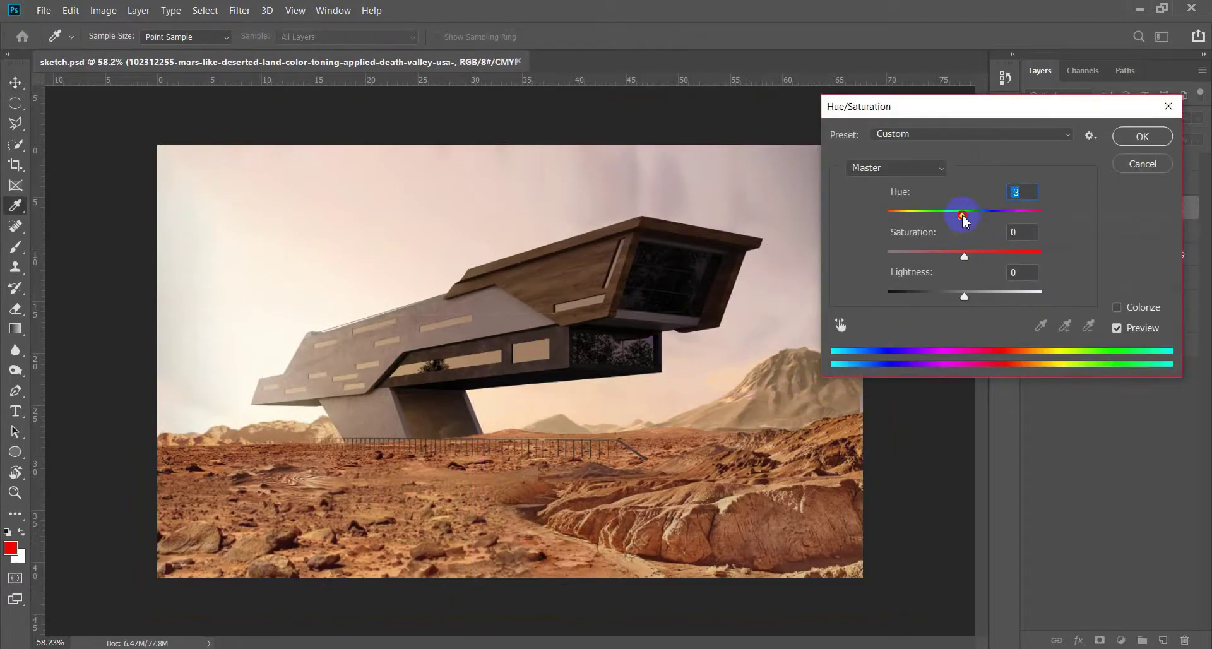
drag(964, 218, 965, 217)
click(1134, 149)
Return to the Move tool, review the layers, and switch to the Mars Architecture folder
key(v)
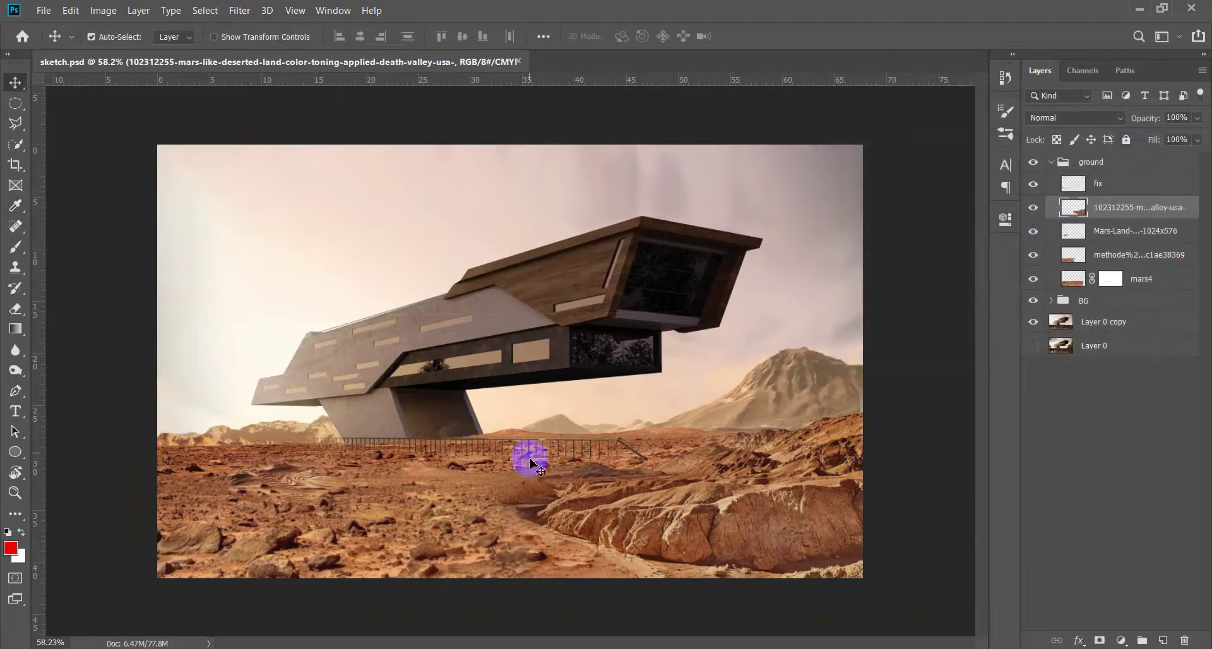
scroll(529, 455, down, 2)
scroll(461, 491, up, 2)
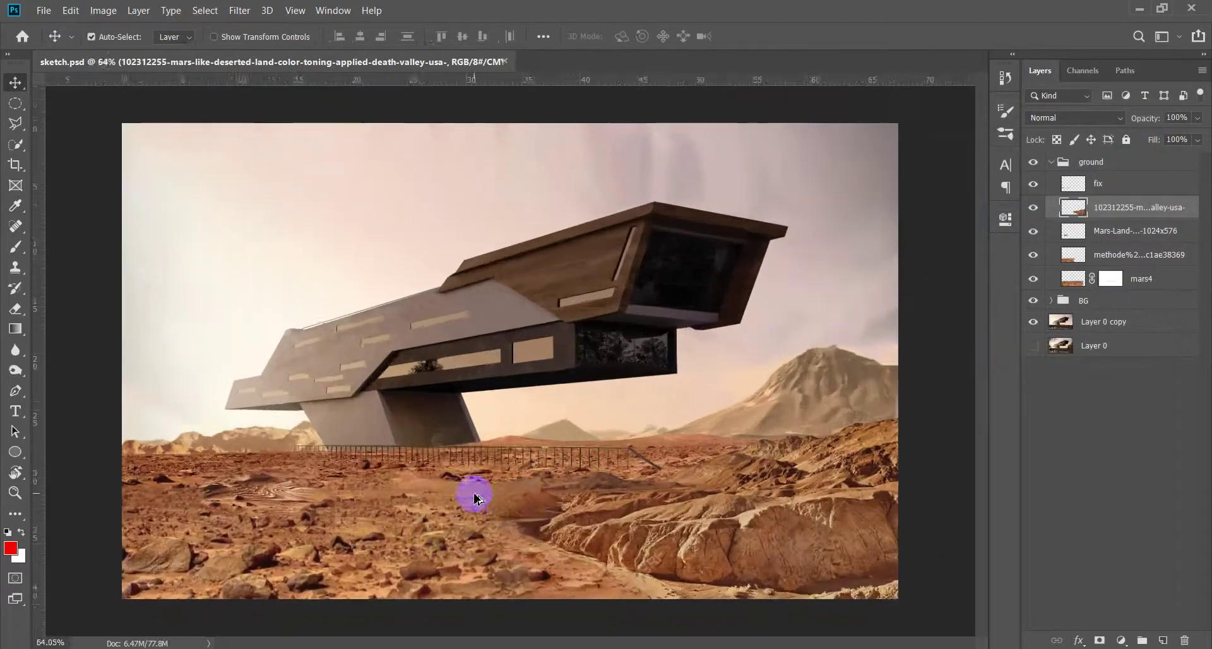
scroll(474, 496, up, 1)
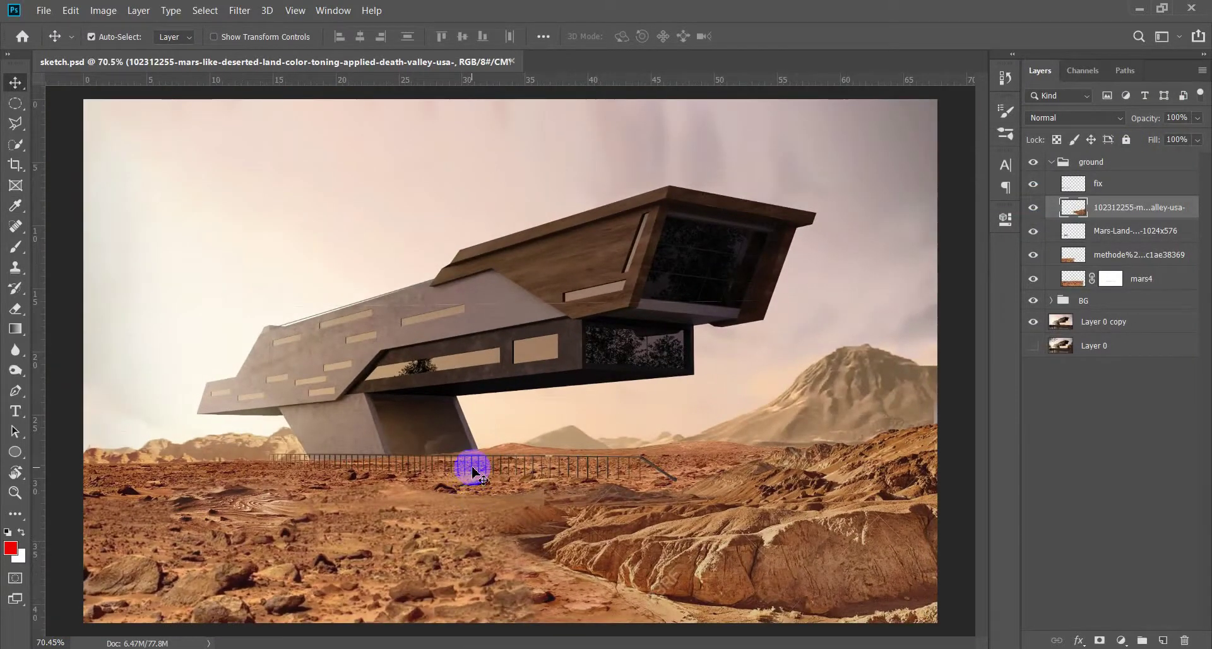
scroll(508, 392, down, 2)
scroll(520, 368, up, 1)
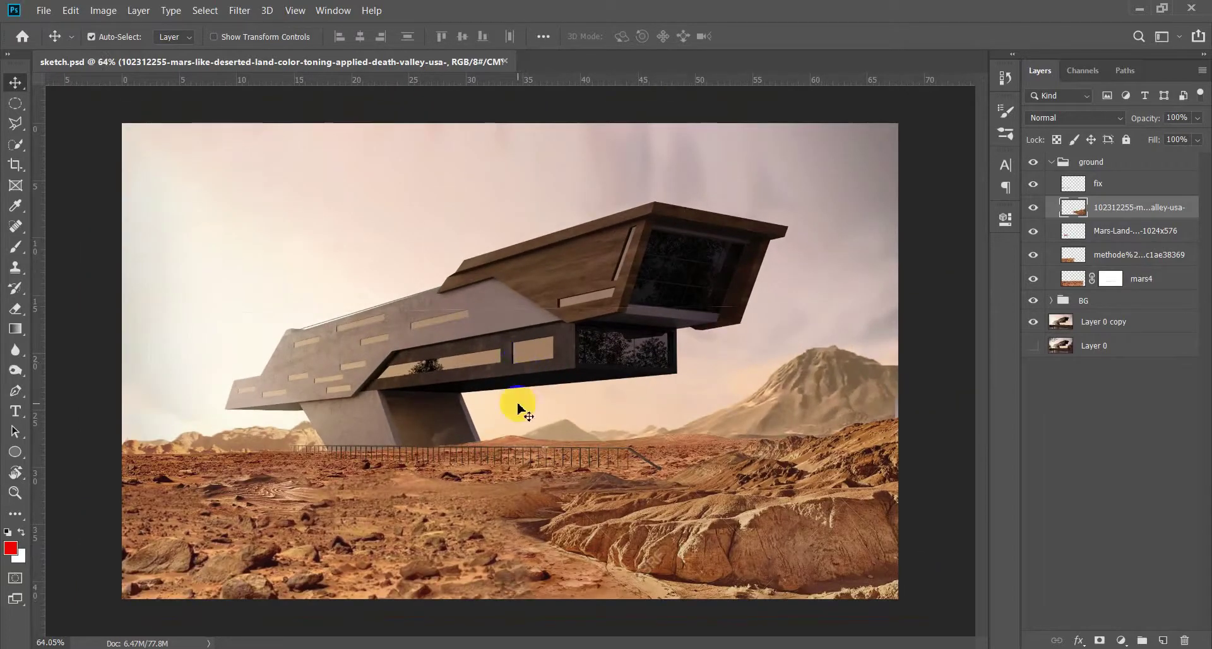
key(alt+Tab)
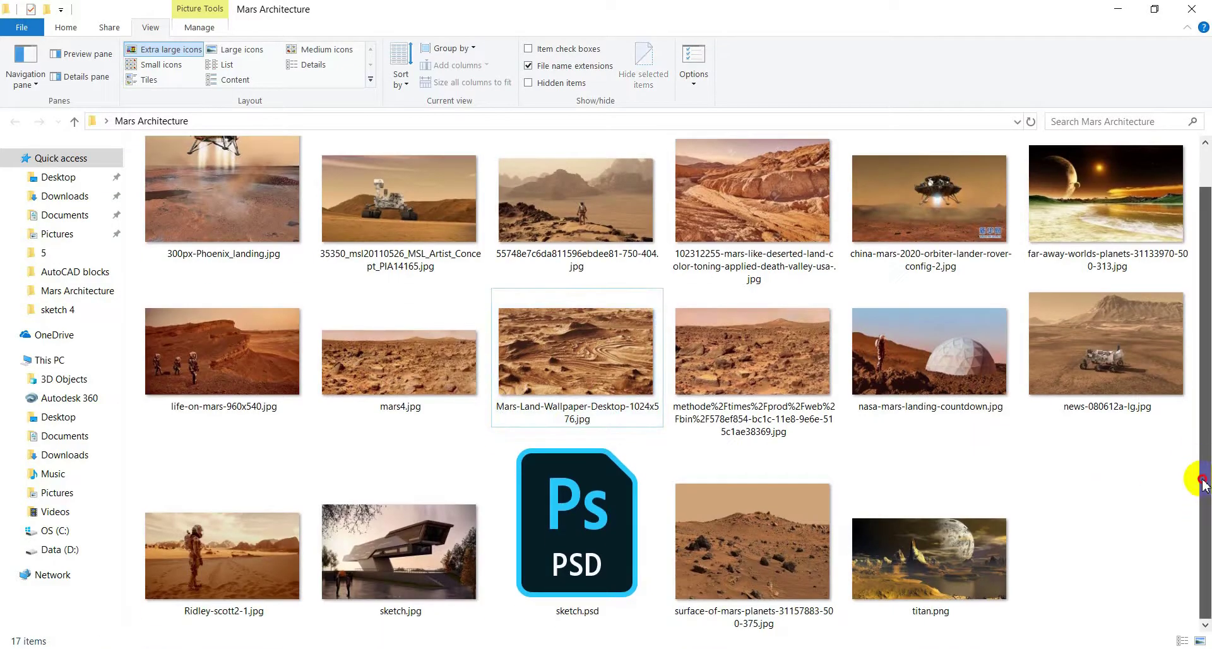
mouse_move(1203, 483)
mouse_down()
mouse_move(1208, 397)
mouse_move(1205, 470)
mouse_up()
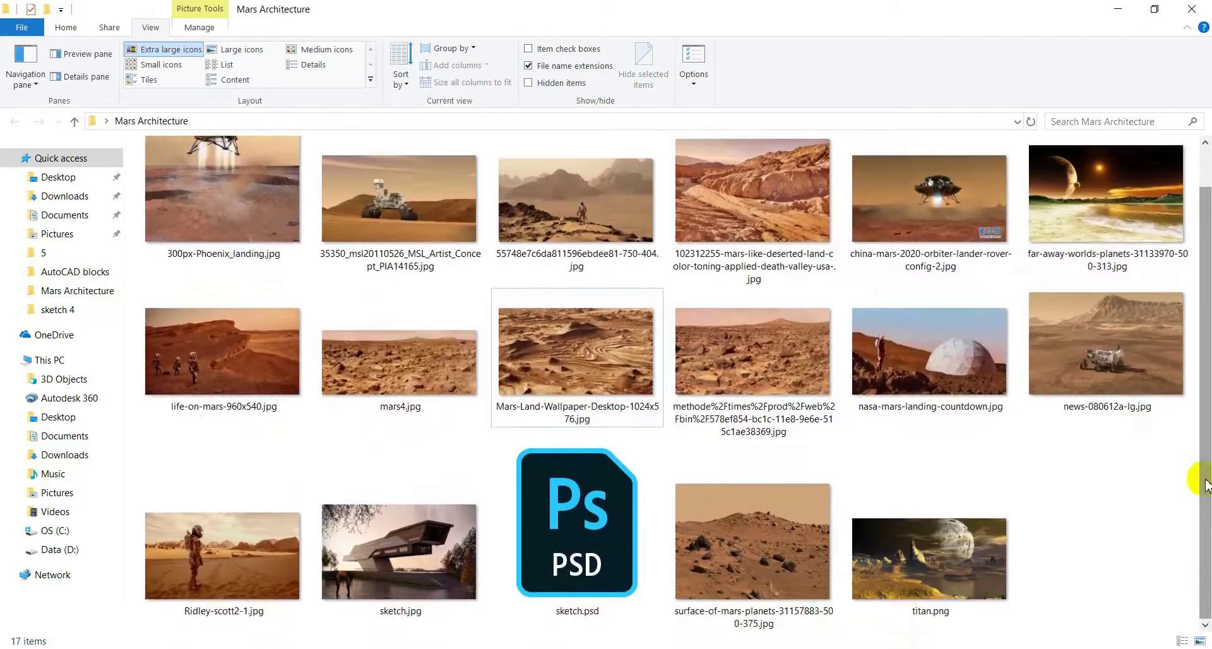
scroll(1094, 502, up, 1)
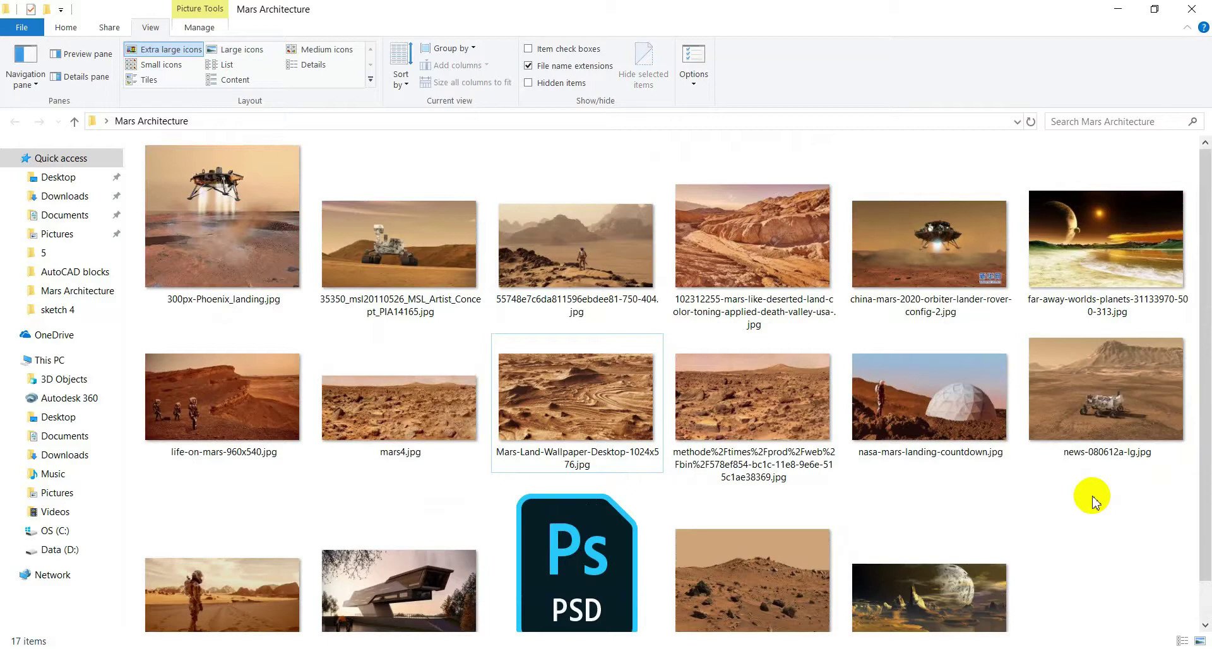
key(alt+Tab)
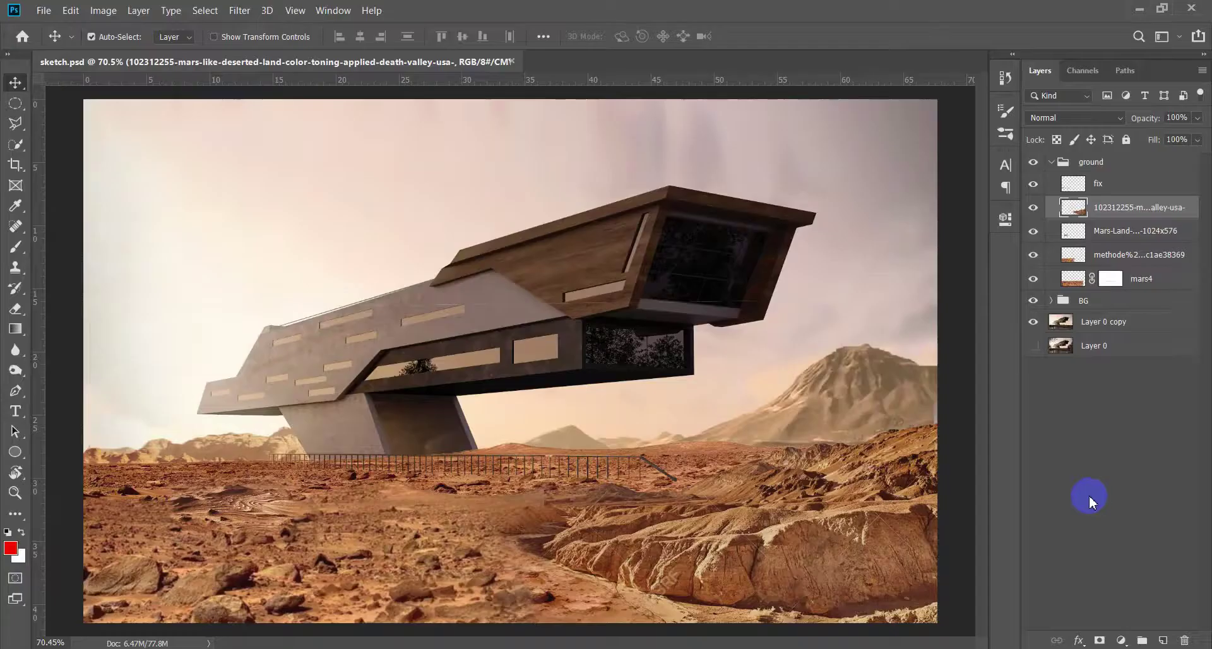
key(ctrl+minus)
key(alt+Tab)
mouse_move(617, 444)
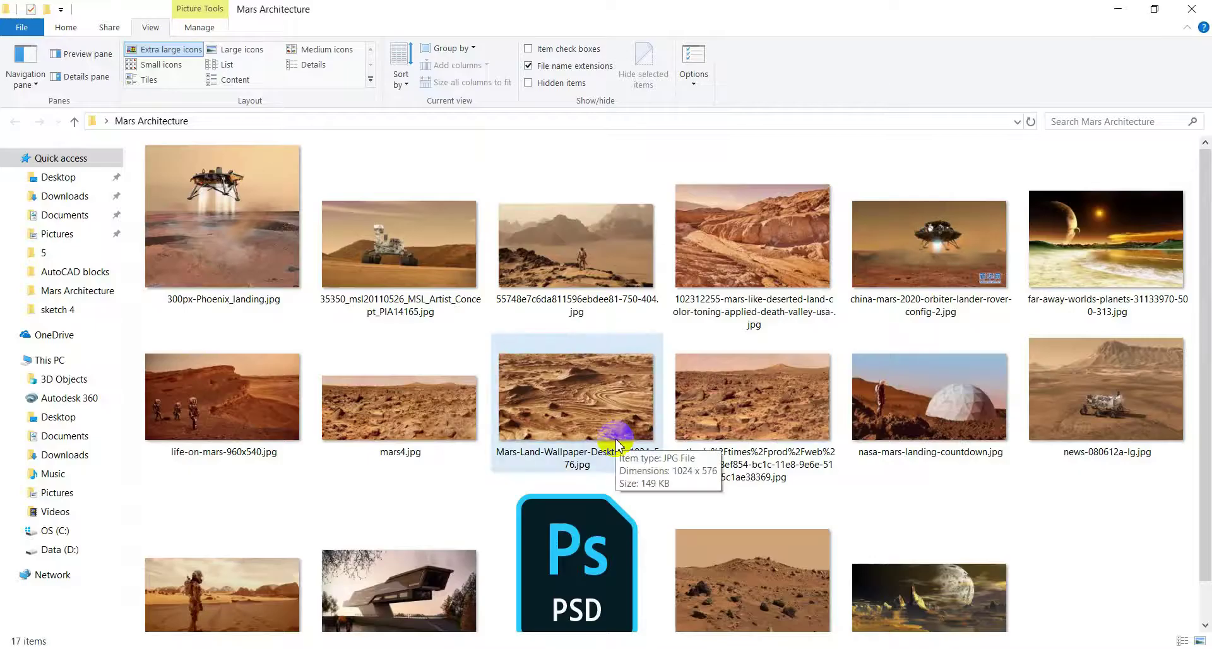
mouse_move(1147, 395)
mouse_down()
mouse_move(461, 465)
mouse_move(433, 487)
mouse_move(480, 481)
mouse_up()
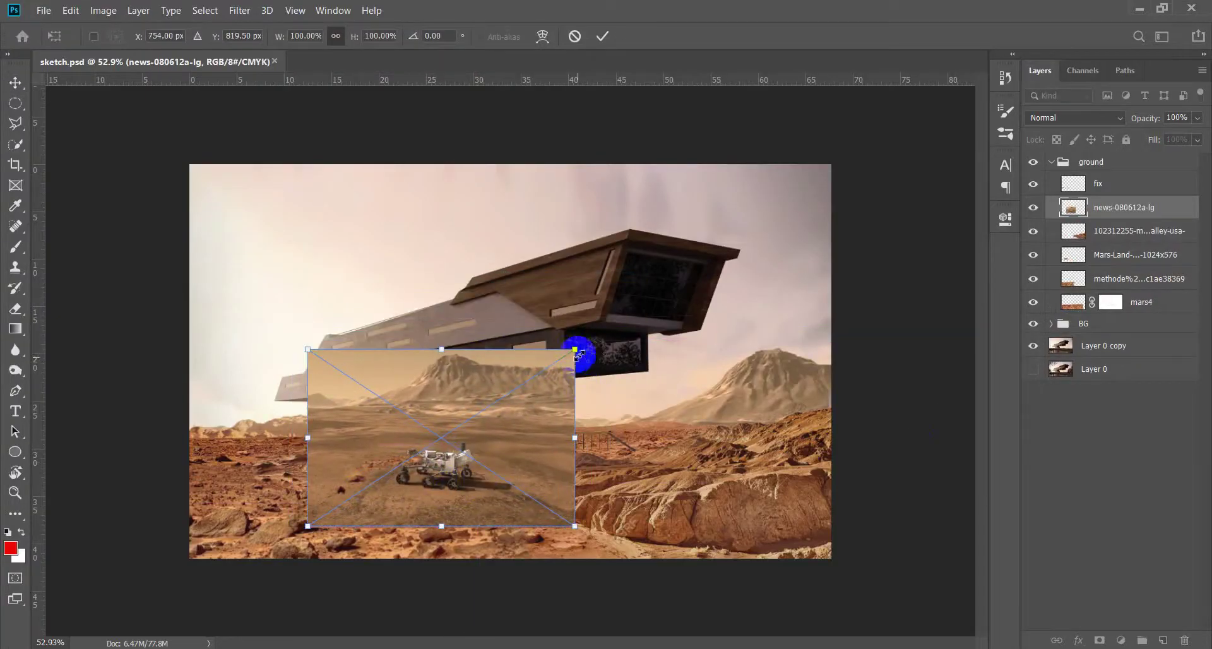
Enlarge the placed rover image and move its layer above the fix layer
drag(578, 352, 671, 306)
key(Return)
drag(1167, 202, 1162, 177)
scroll(500, 527, up, 5)
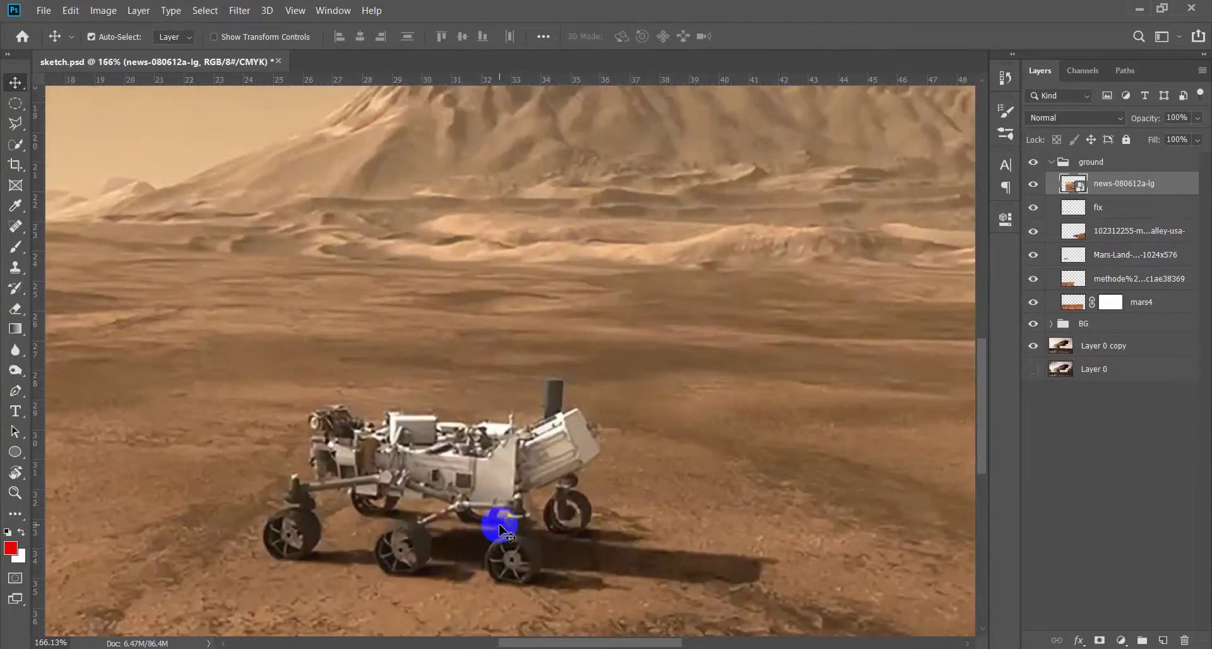
key(w)
scroll(486, 546, up, 2)
mouse_move(352, 627)
mouse_down()
mouse_move(438, 513)
mouse_move(414, 489)
mouse_up()
scroll(442, 457, up, 1)
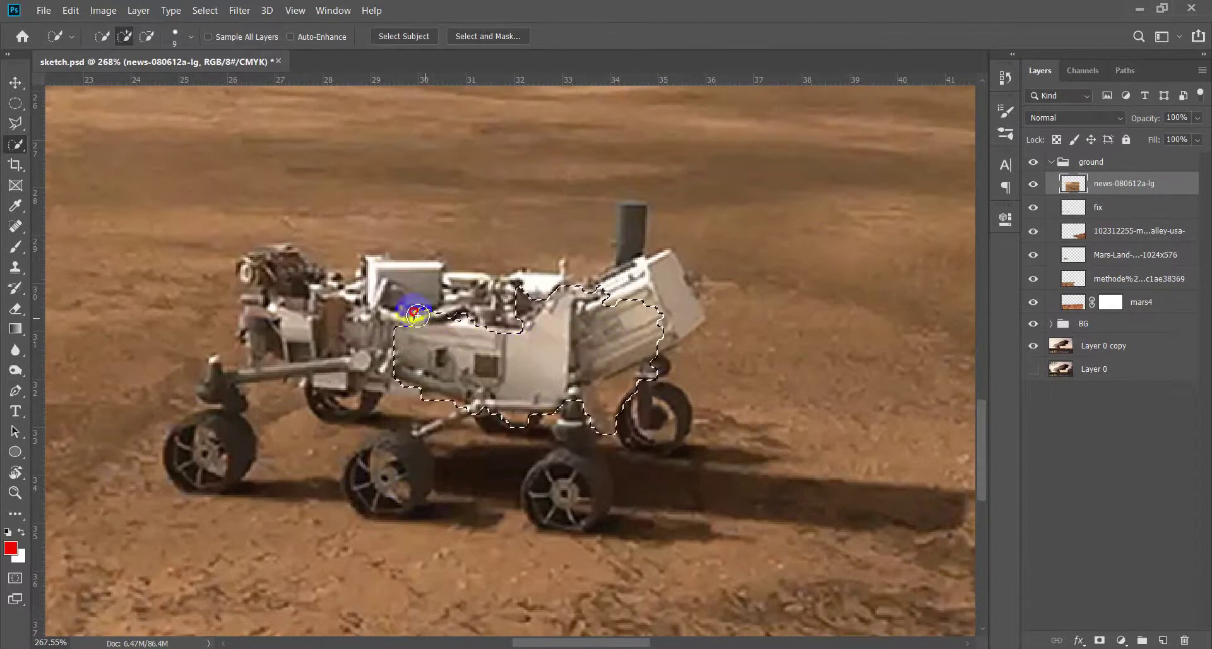
Quick-select the rover's body, lower body, front wheel and mast
drag(287, 274, 273, 263)
drag(349, 292, 472, 294)
drag(548, 284, 595, 298)
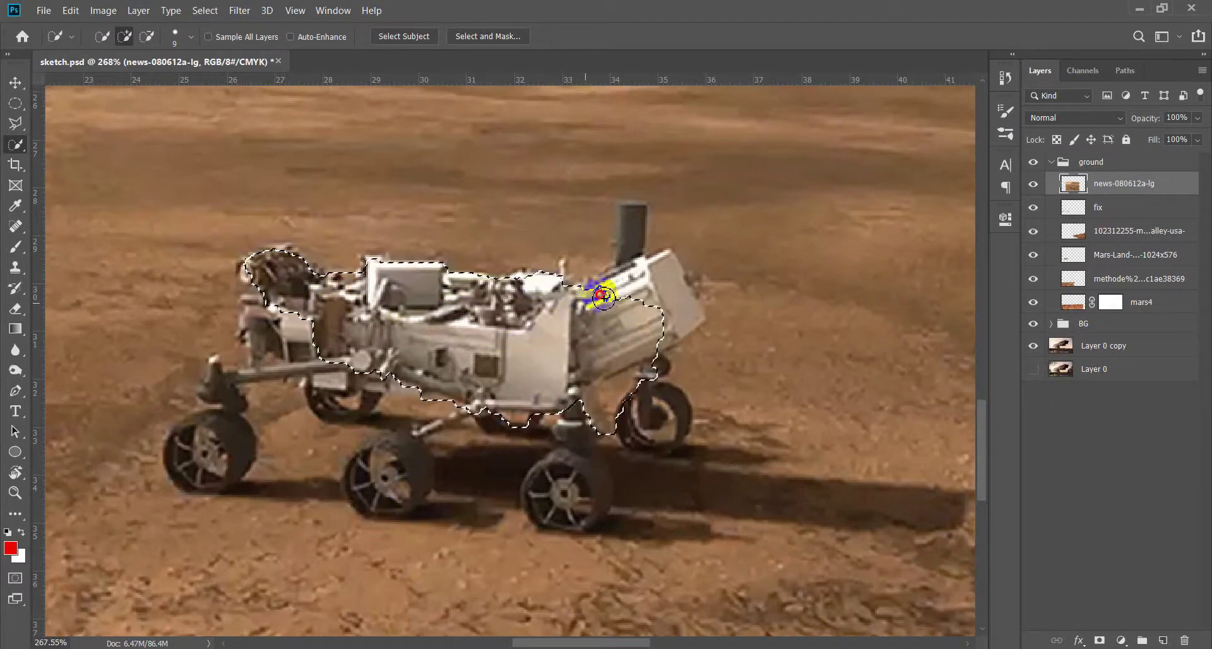
click(595, 361)
mouse_move(574, 444)
mouse_down()
mouse_move(579, 497)
mouse_move(553, 516)
mouse_move(406, 455)
mouse_move(281, 479)
mouse_move(198, 433)
mouse_move(360, 354)
mouse_move(259, 325)
mouse_move(630, 227)
mouse_move(630, 208)
mouse_up()
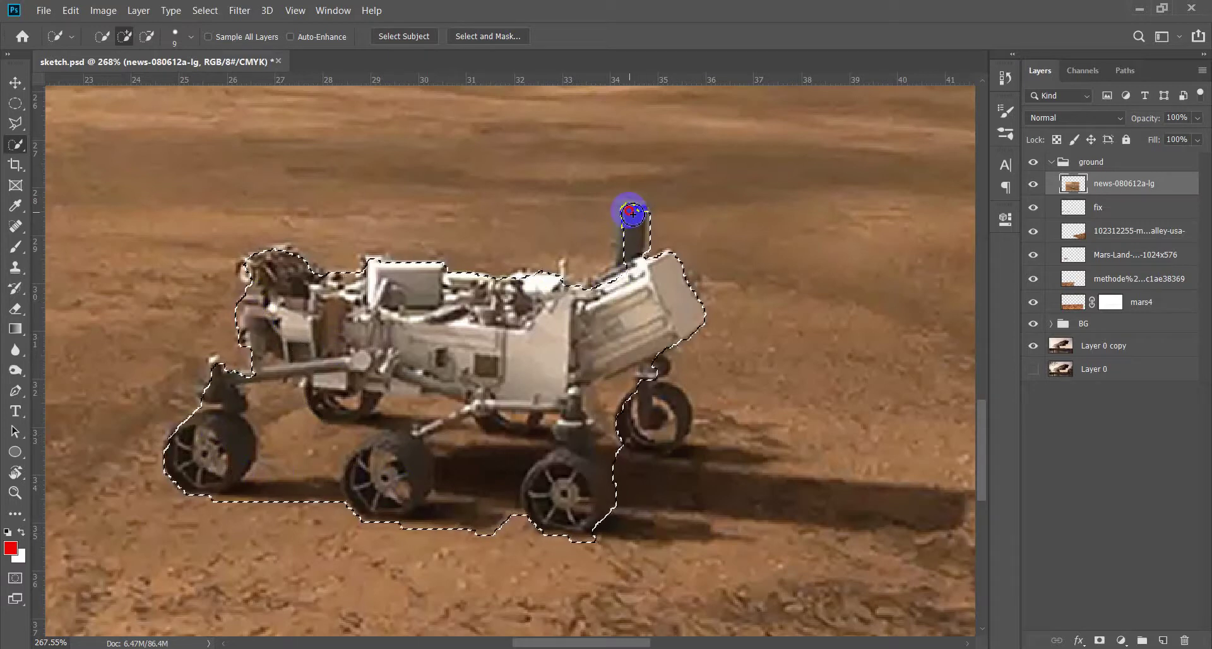
scroll(617, 246, up, 3)
drag(628, 262, 622, 305)
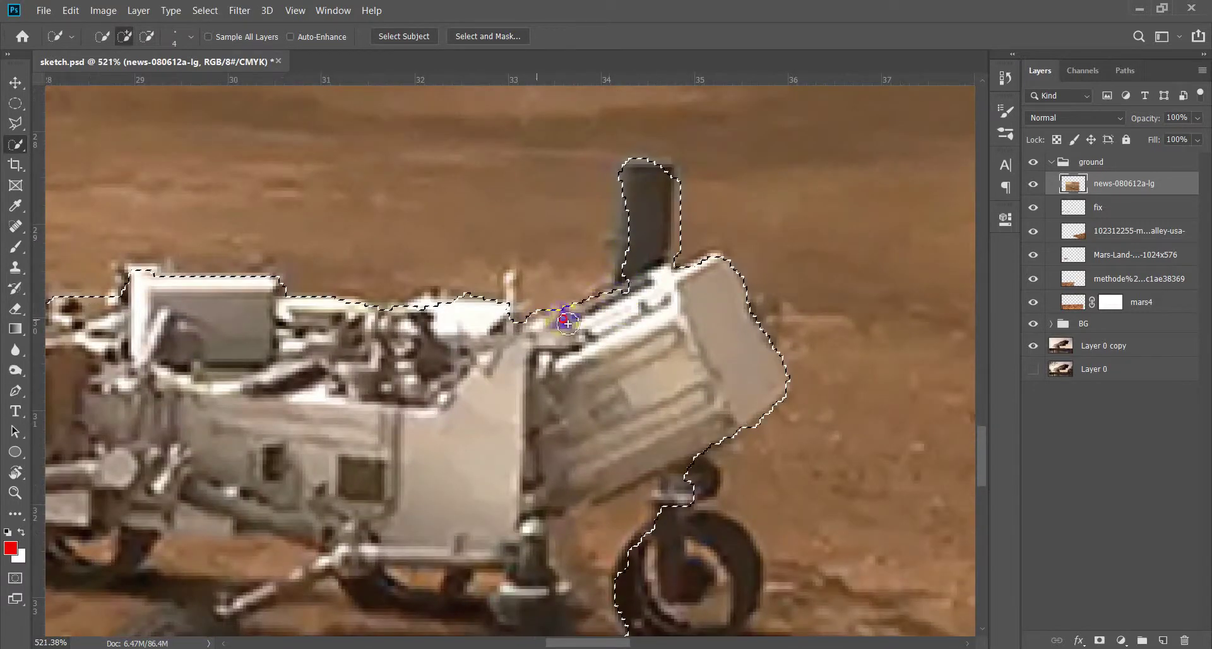
scroll(650, 314, down, 3)
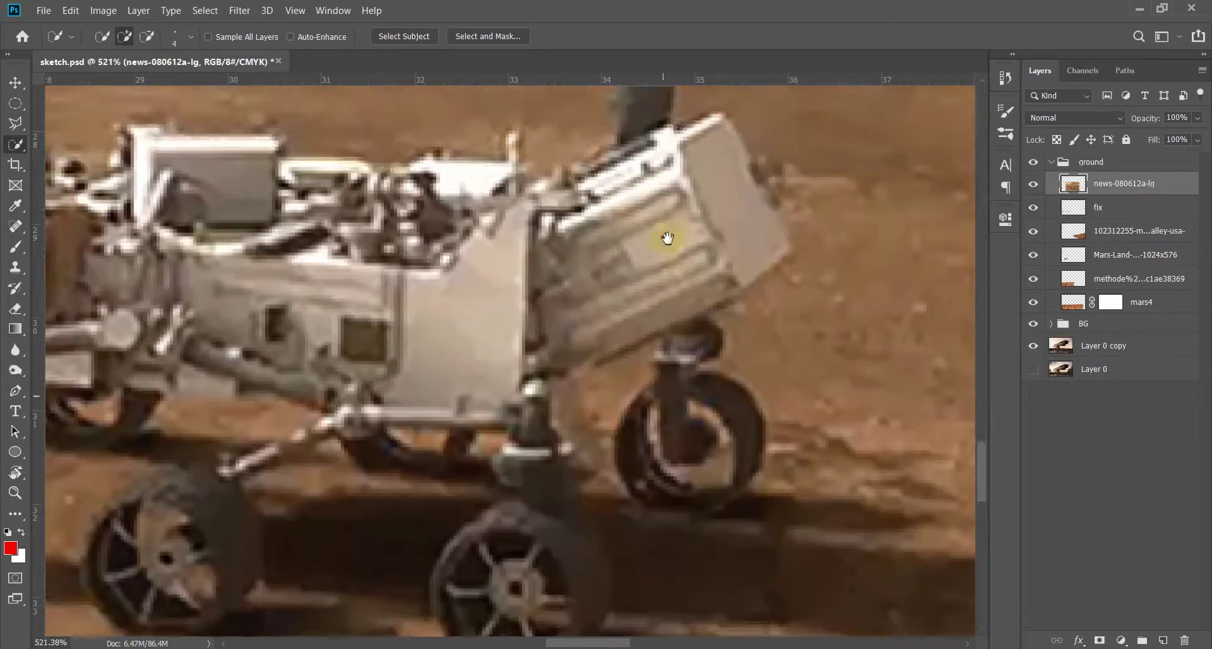
scroll(625, 322, down, 1)
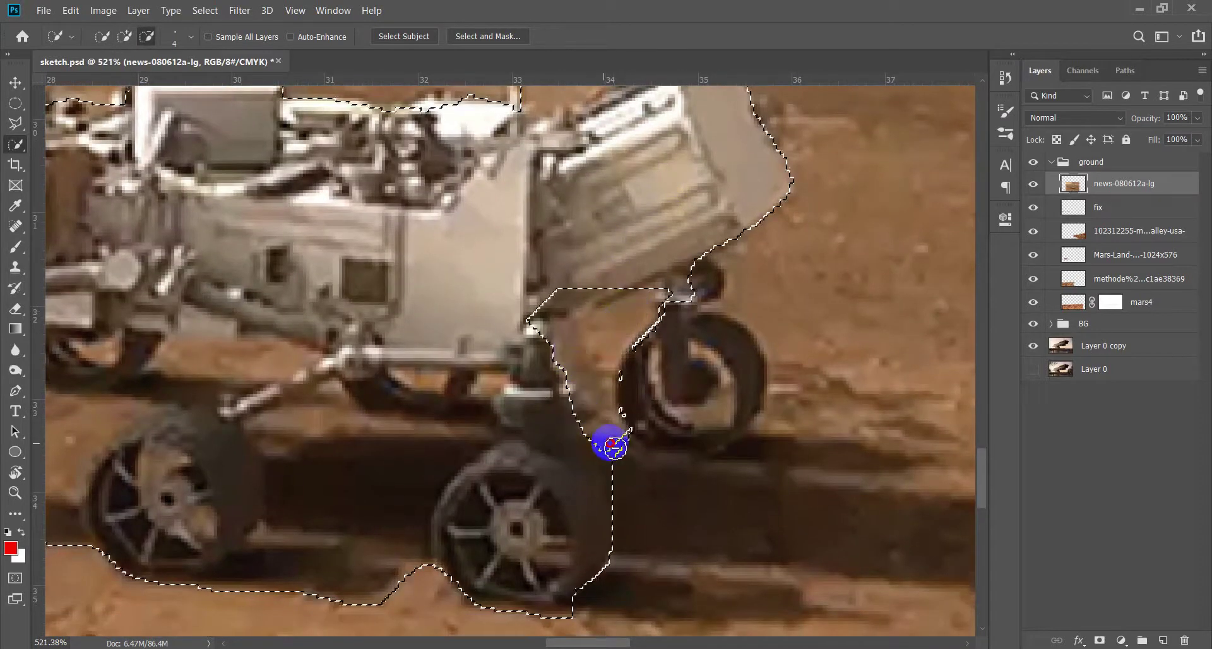
Extend the selection over the right wheel and subtract the ground between the wheels
mouse_move(628, 441)
mouse_down()
mouse_move(709, 379)
mouse_move(726, 347)
mouse_up()
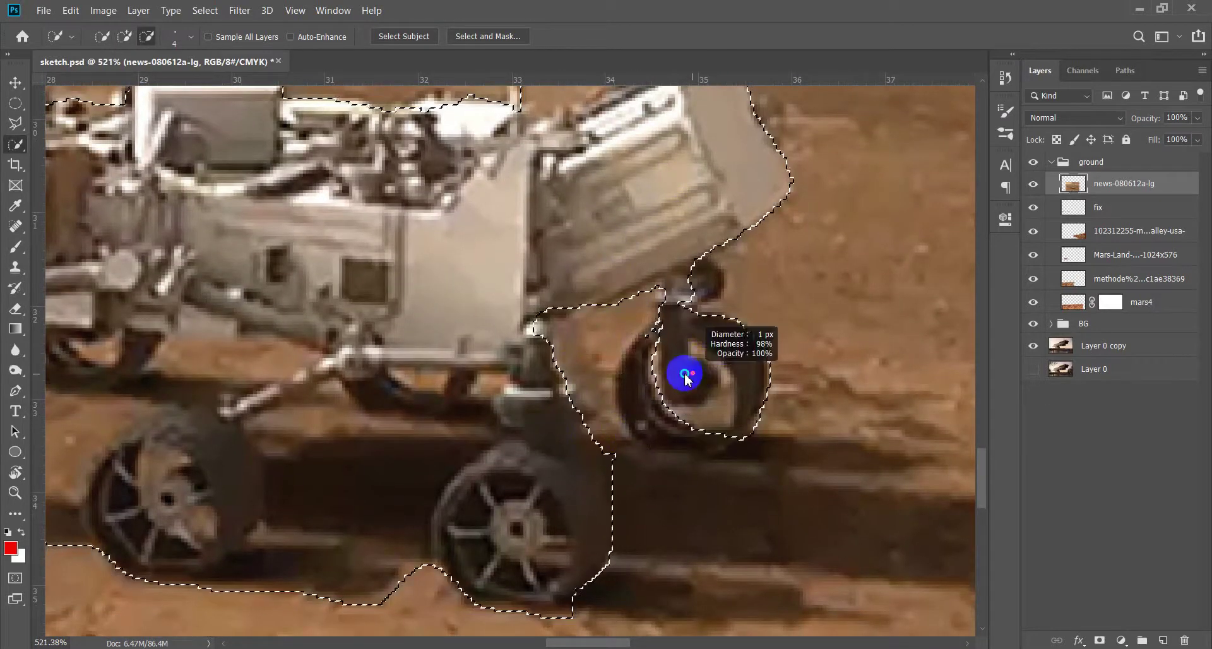
drag(649, 360, 647, 368)
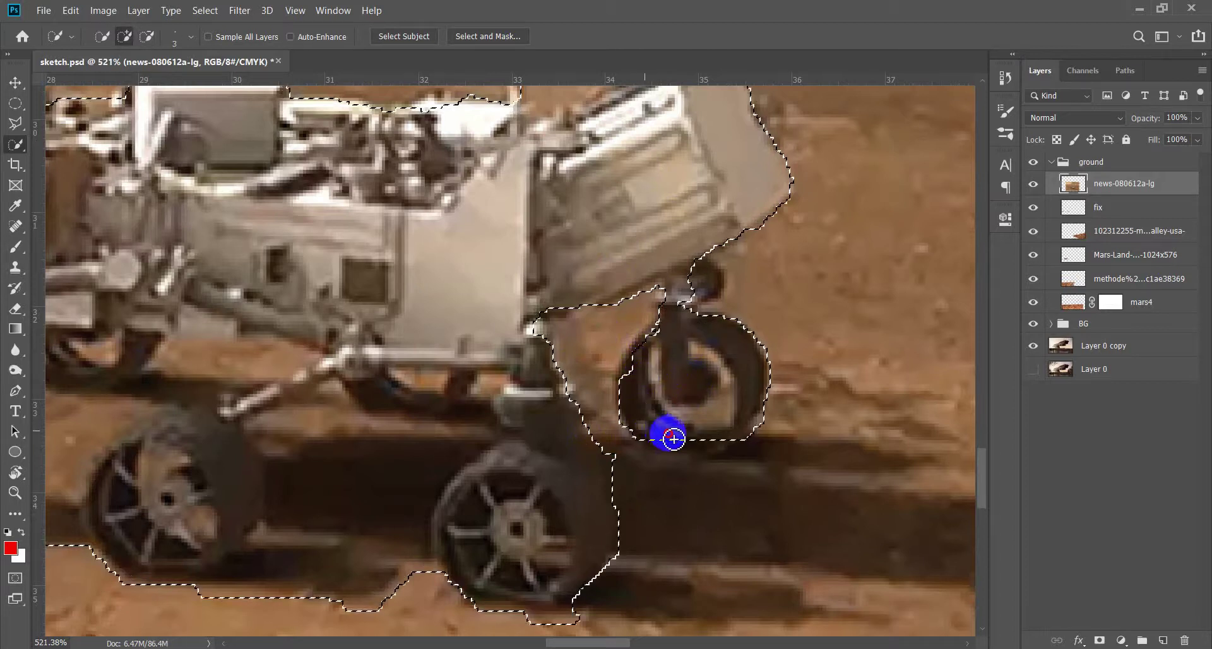
drag(673, 438, 680, 408)
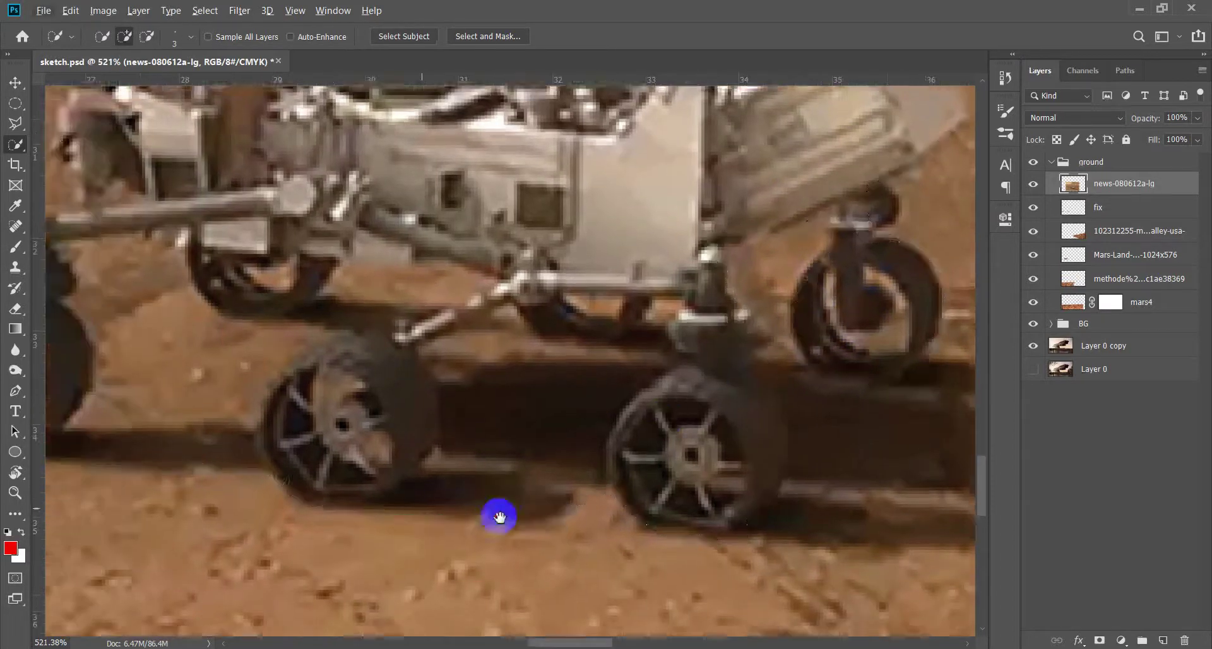
mouse_move(536, 464)
mouse_down()
mouse_move(238, 427)
mouse_move(230, 352)
mouse_up()
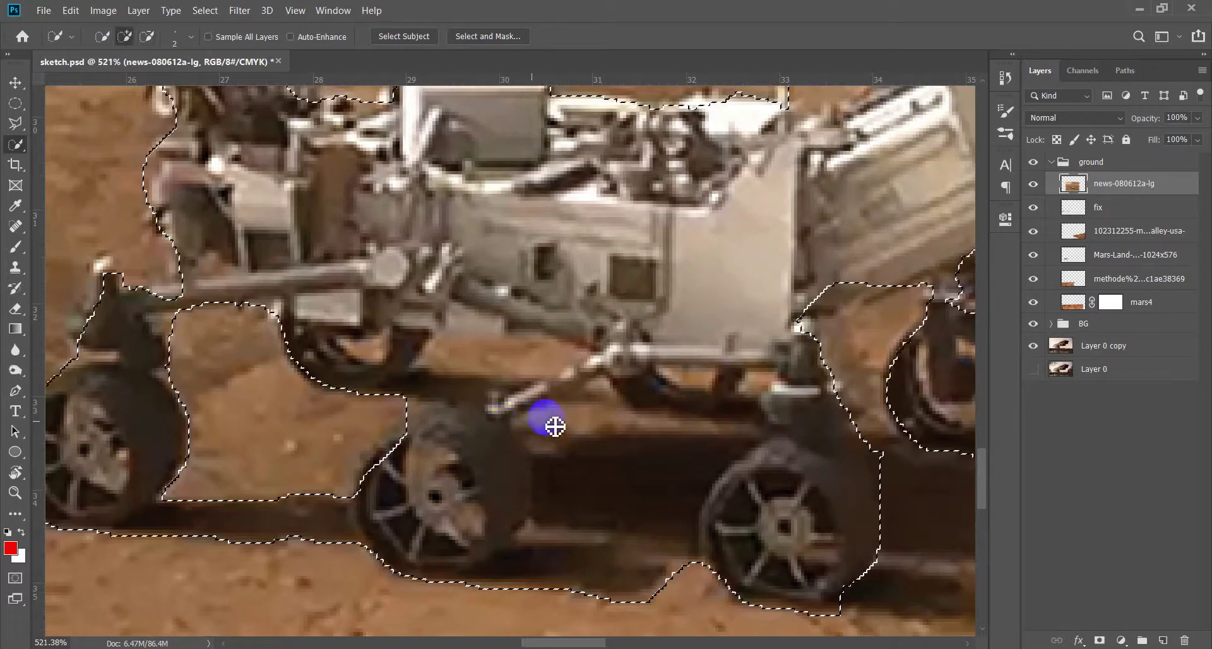
mouse_move(555, 427)
mouse_down()
mouse_move(624, 426)
mouse_move(541, 406)
mouse_move(500, 352)
mouse_move(596, 387)
mouse_move(532, 403)
mouse_move(494, 332)
mouse_up()
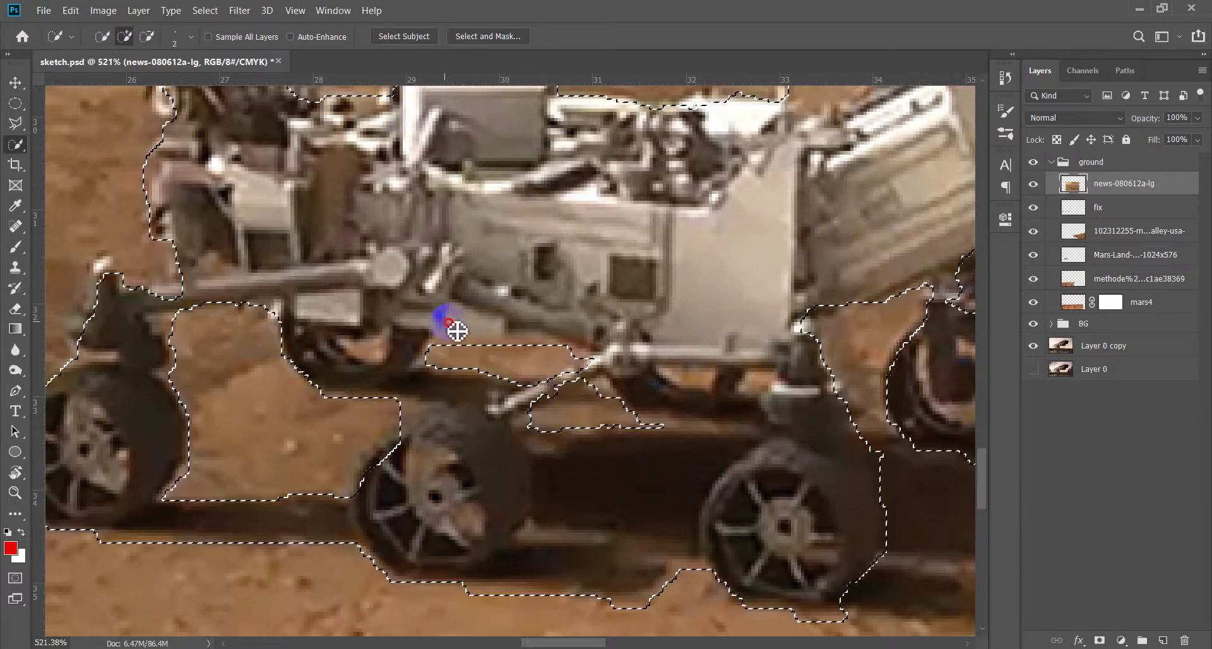
scroll(494, 332, down, 2)
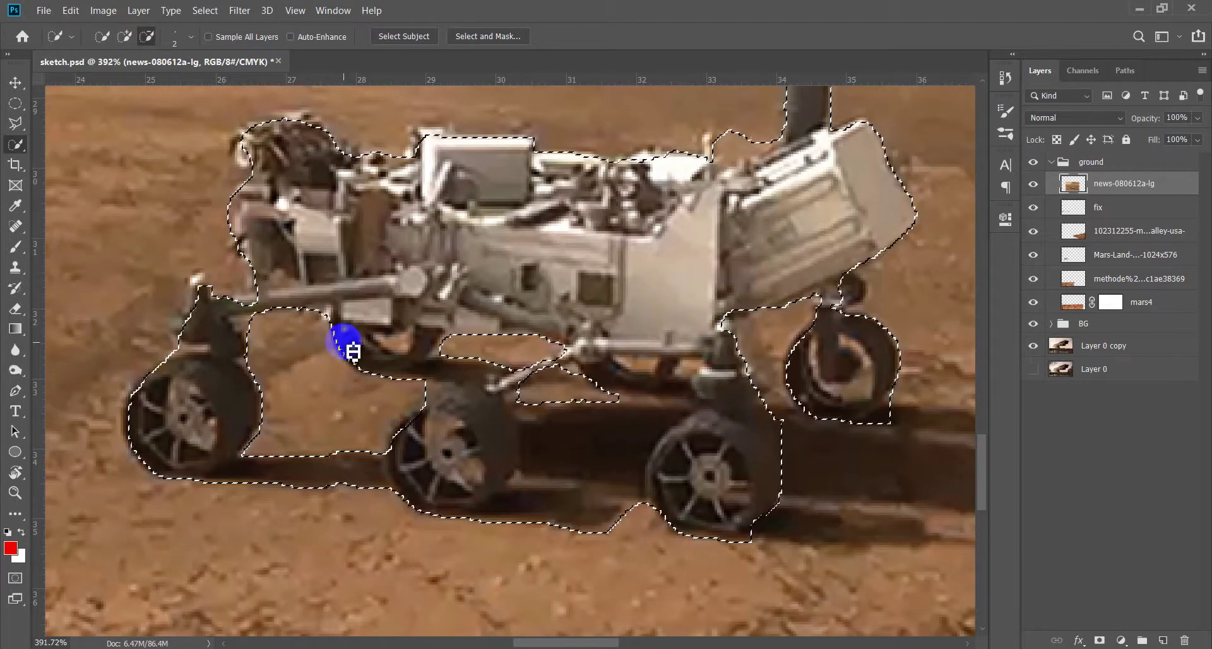
Refine the selection along the rover's top edge and top-left corner
mouse_move(274, 156)
mouse_down()
mouse_move(246, 154)
mouse_move(263, 127)
mouse_move(311, 125)
mouse_up()
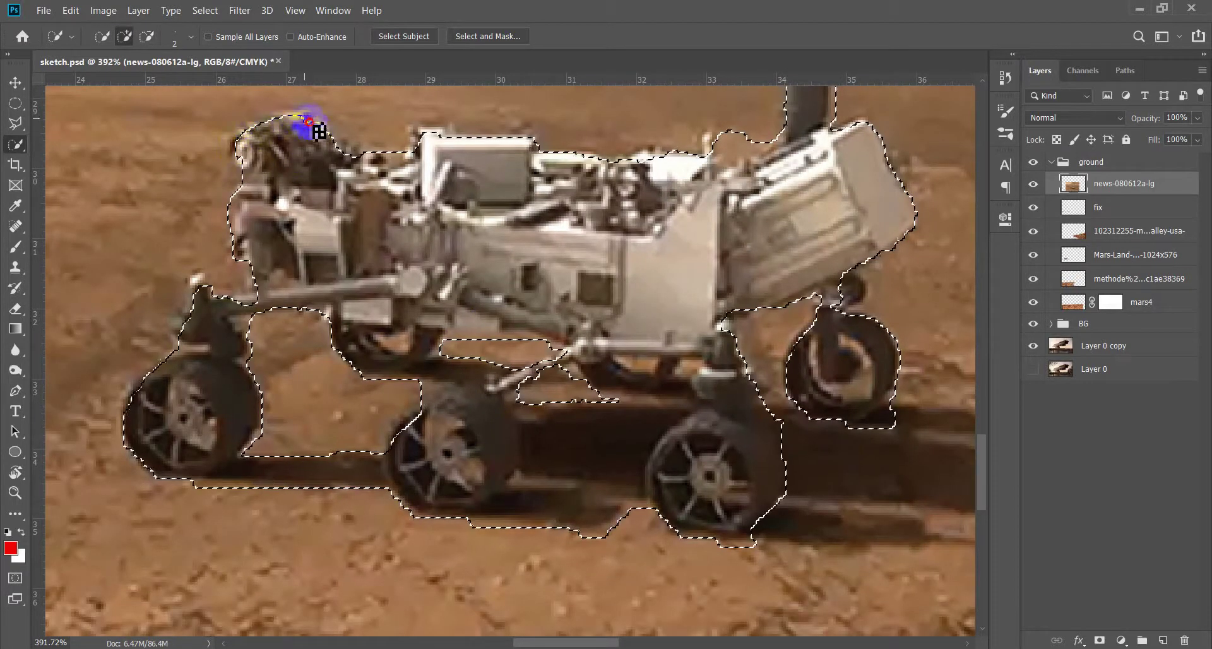
click(420, 130)
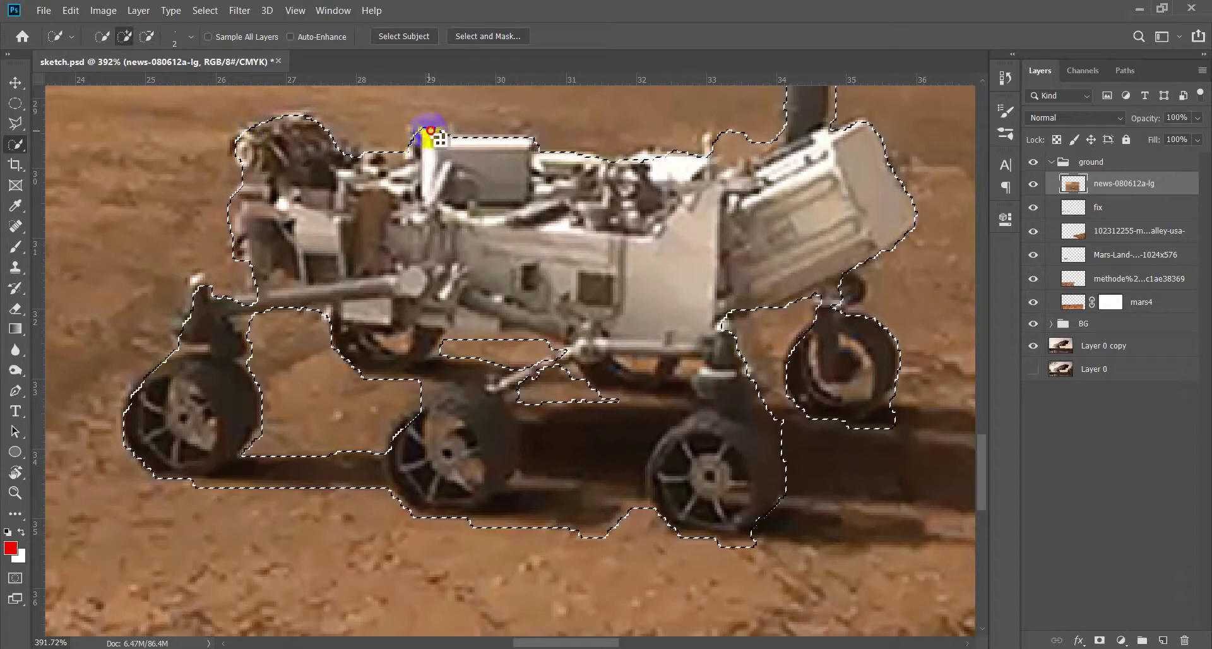
drag(640, 177, 698, 166)
drag(777, 120, 753, 163)
alt+scroll(739, 139, down, 3)
alt+scroll(583, 184, down, 3)
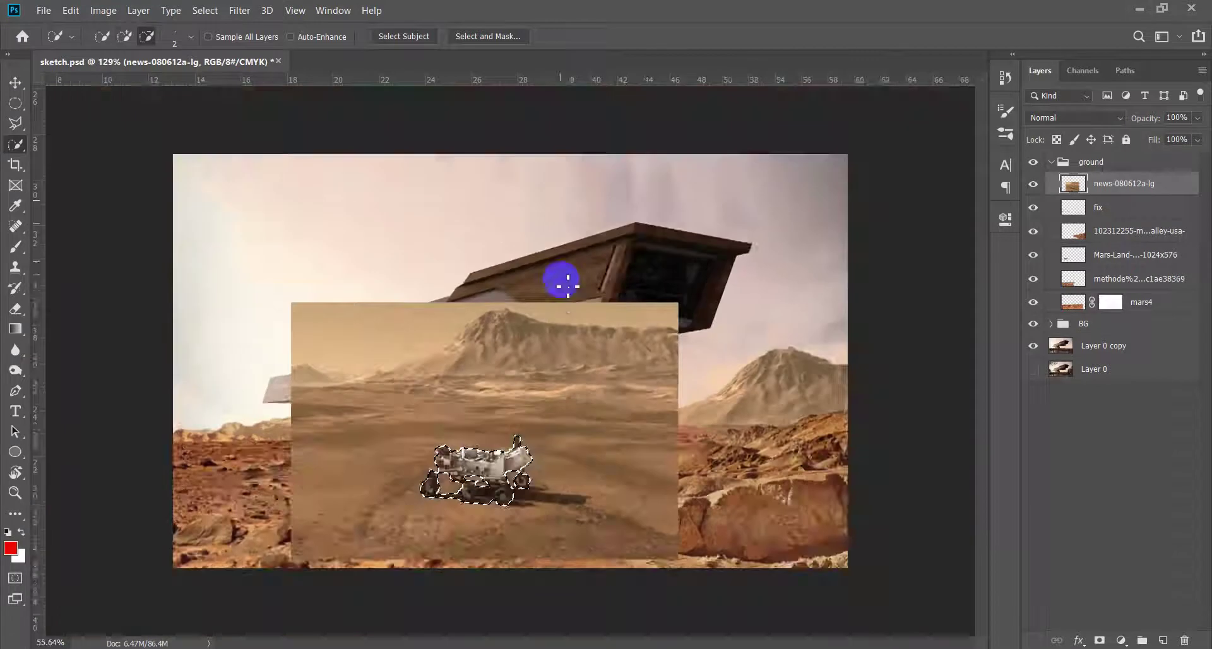
Delete the photo background around the rover and deselect
key(Delete)
key(ctrl+d)
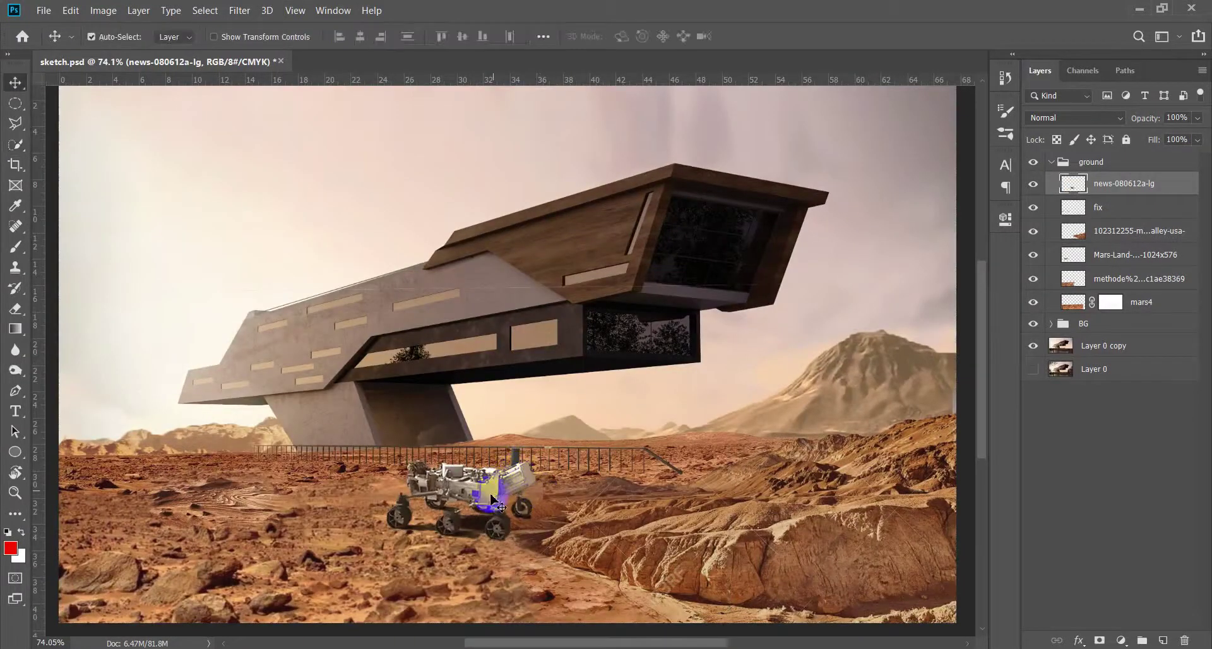
key(v)
Move, skew and shrink the rover to about 65% on the ground left of the building
alt+scroll(475, 556, down, 1)
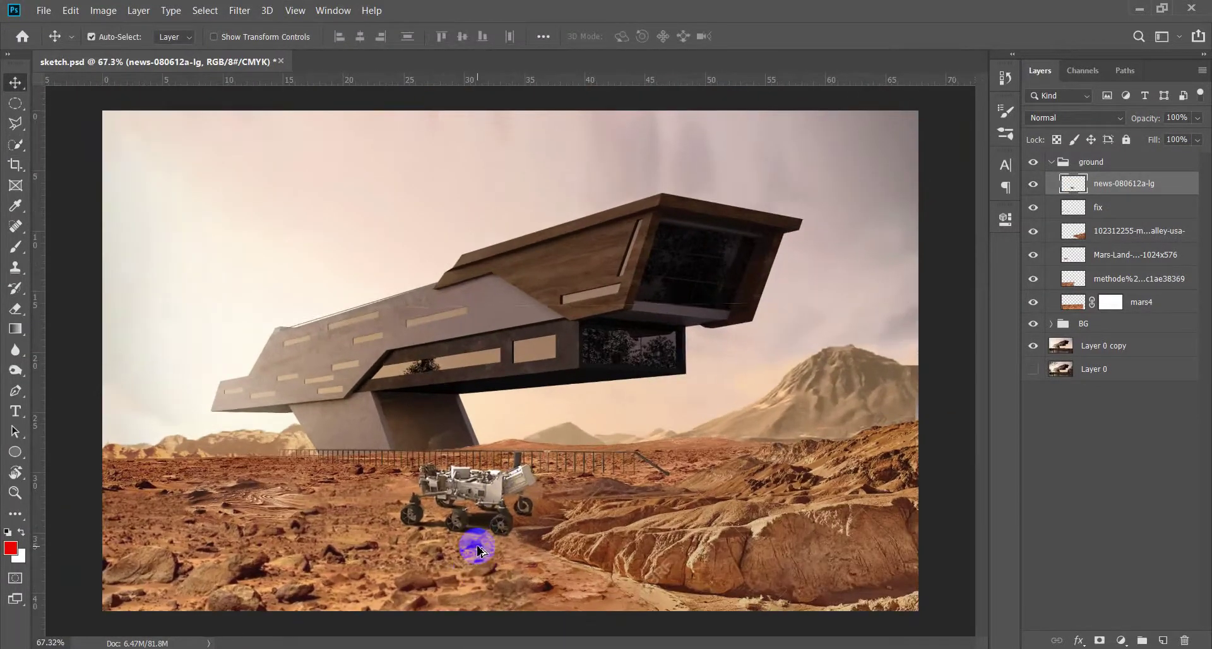
key(ctrl+t)
drag(484, 500, 401, 504)
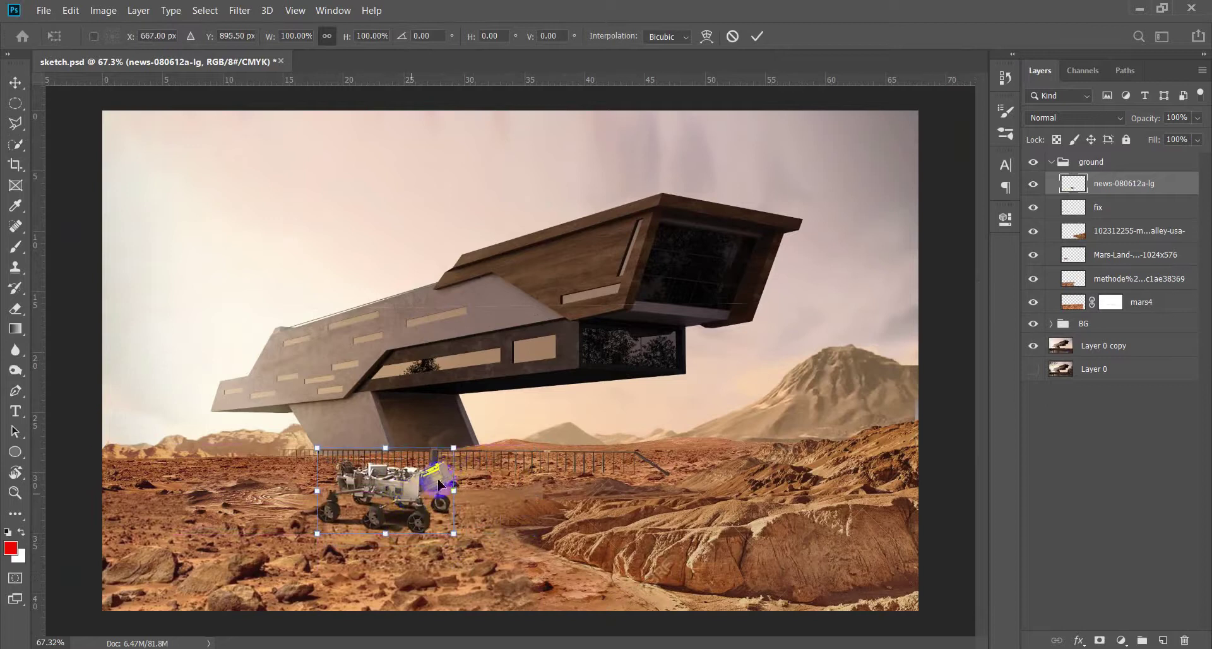
drag(449, 453, 450, 455)
drag(320, 458, 324, 477)
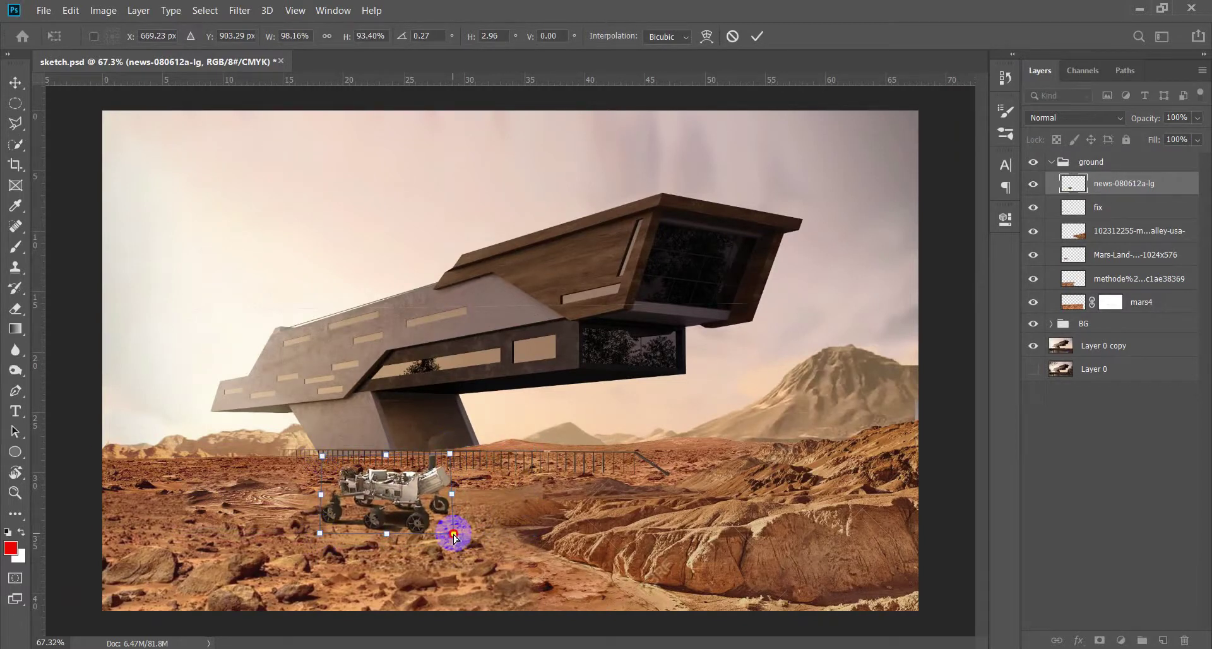
mouse_move(450, 535)
mouse_down()
mouse_move(422, 517)
mouse_move(224, 506)
mouse_move(408, 515)
mouse_up()
key(Return)
scroll(387, 514, down, 2)
Apply a Levels adjustment to the Mars-Land ground layer
scroll(387, 514, up, 3)
click(257, 496)
click(1034, 256)
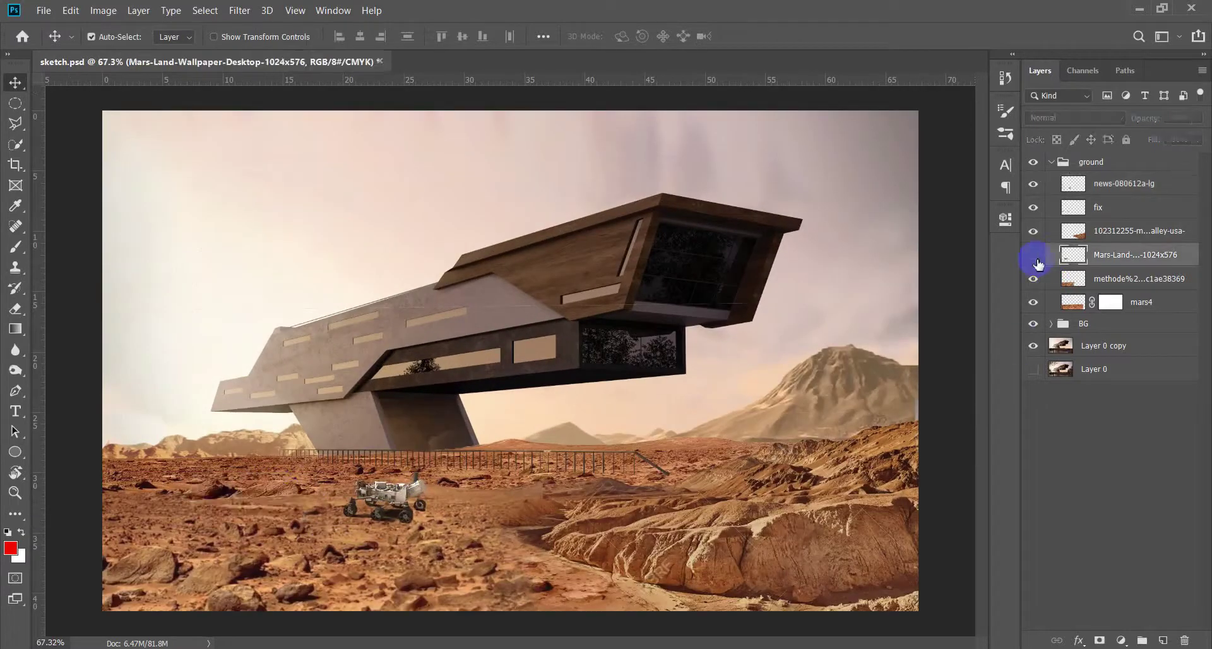
click(1034, 256)
key(ctrl+l)
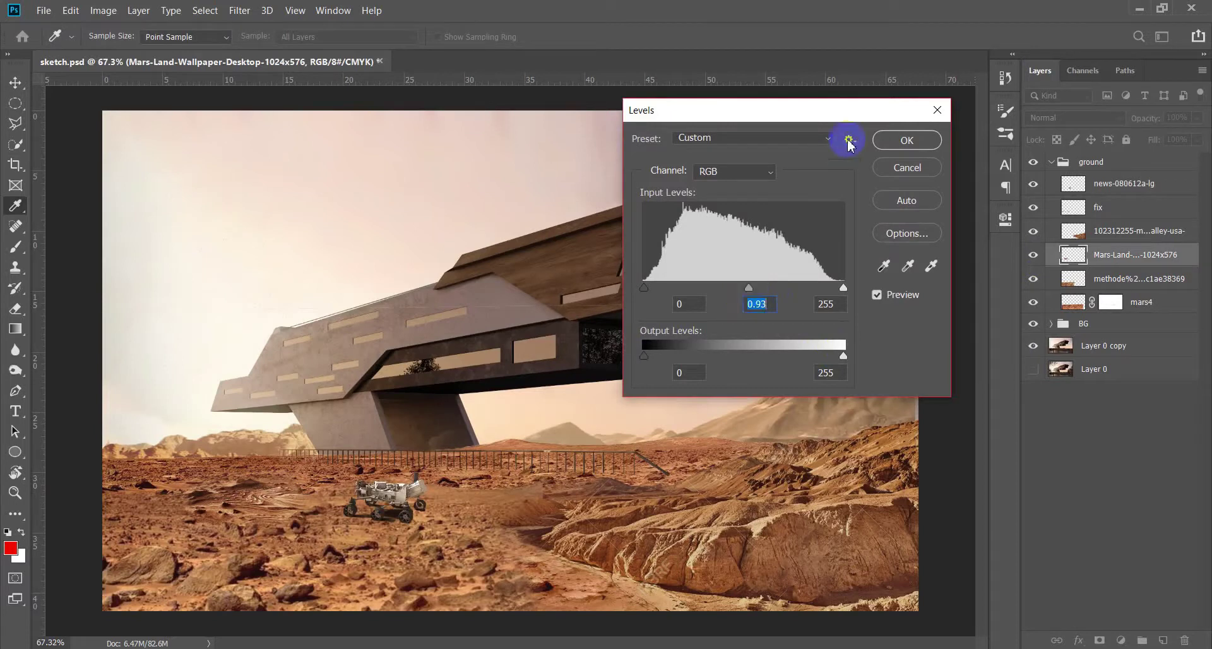
key(Return)
scroll(507, 395, down, 2)
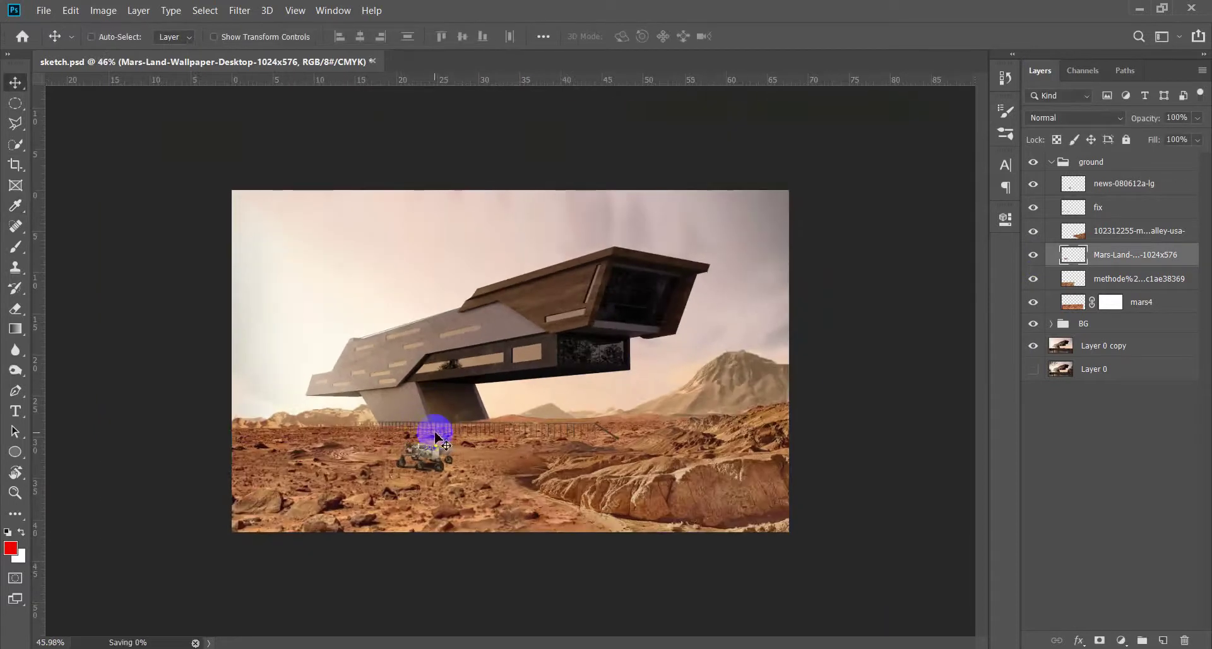
scroll(429, 480, up, 3)
Move the rover layer out of the ground group into a new objects group
click(429, 480)
key(ctrl+l)
click(904, 163)
drag(1099, 206, 1105, 165)
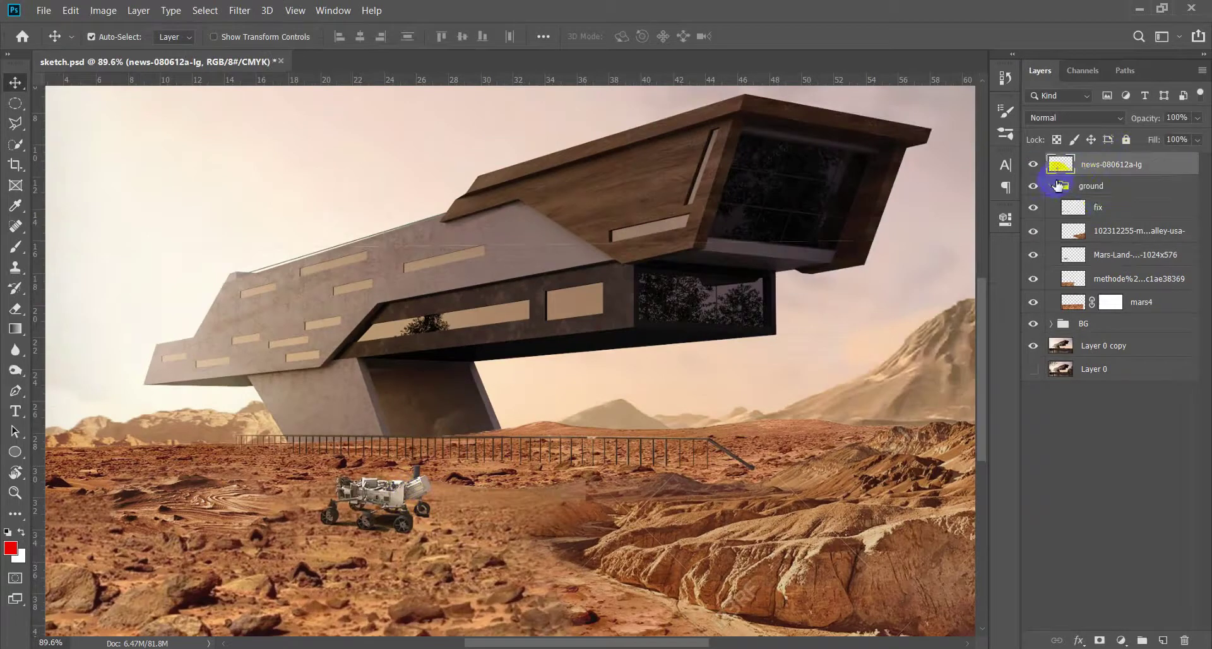
key(ctrl+g)
text(objects)
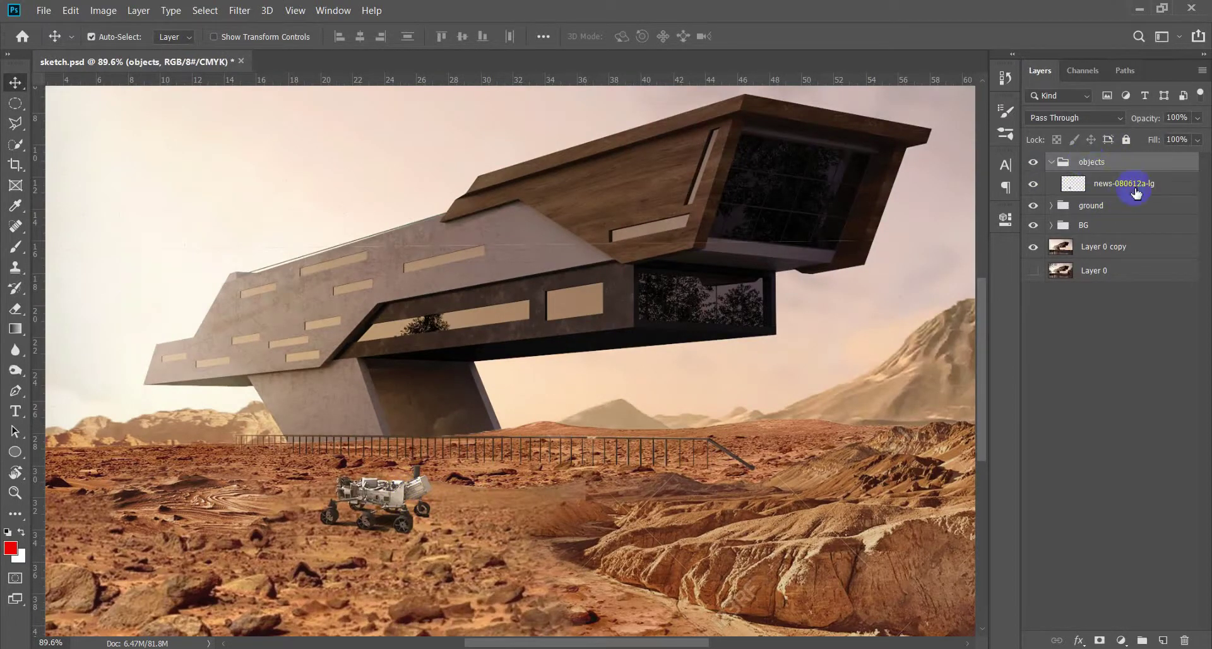
Duplicate the rover, hide the original, and dim the copy with Levels output 224
click(1136, 192)
scroll(447, 400, down, 2)
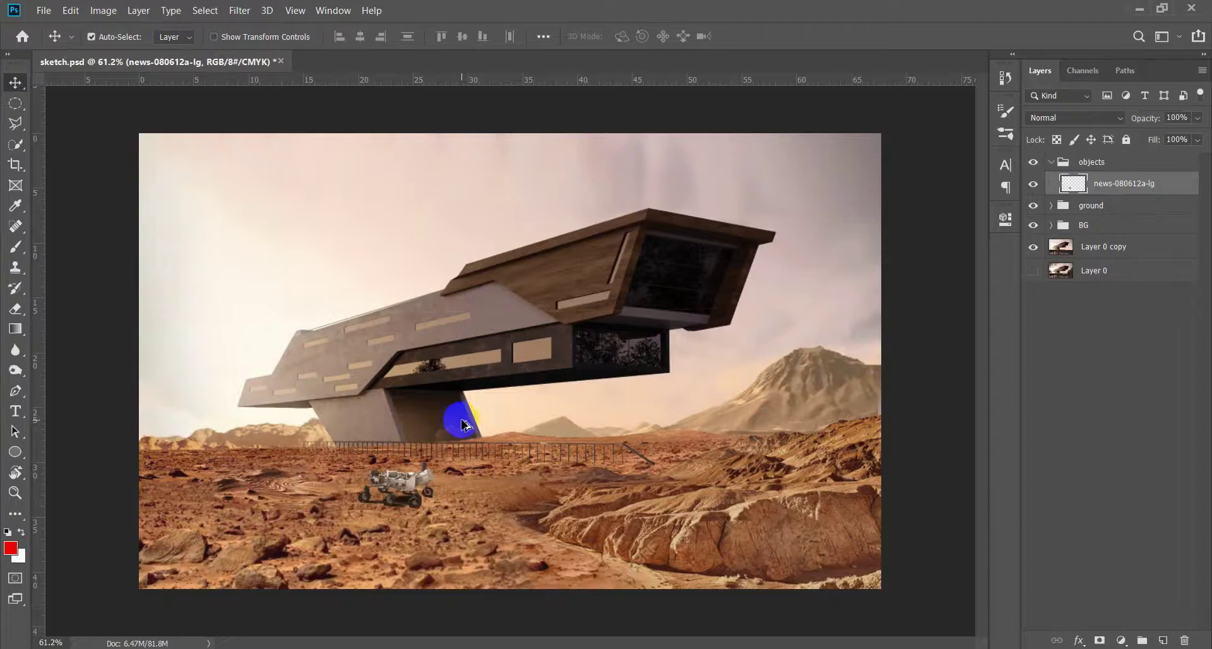
scroll(463, 424, up, 2)
key(ctrl+j)
click(1051, 208)
key(ctrl+l)
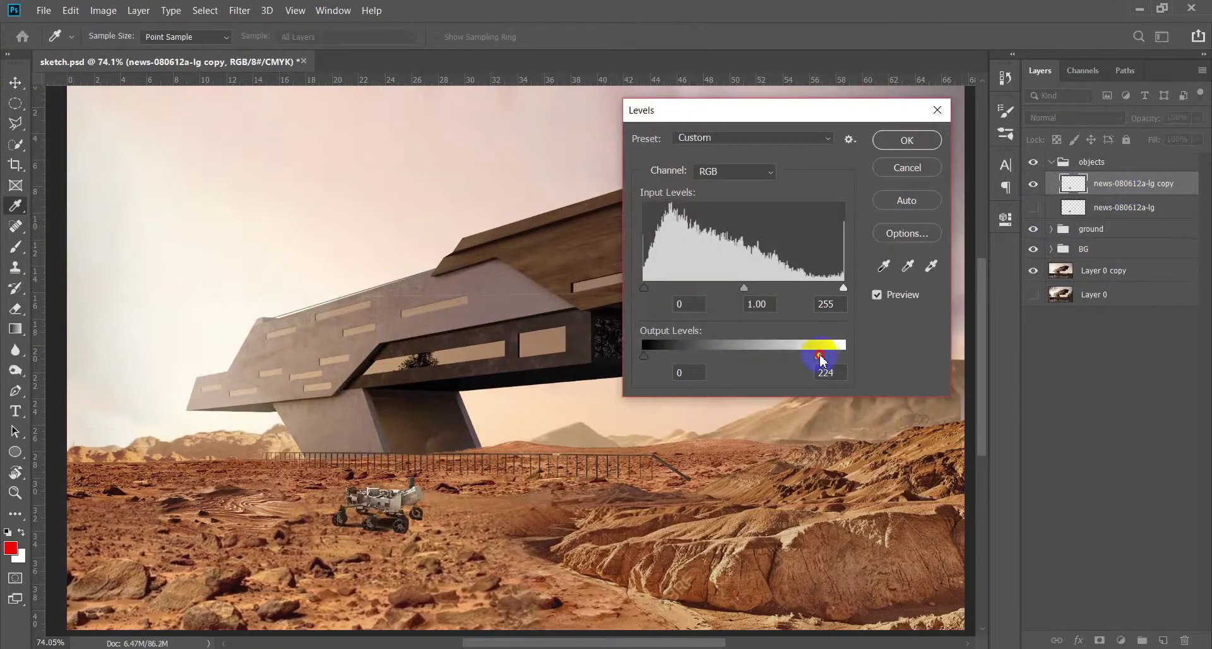
click(907, 168)
Pick the Phoenix_landing image in Explorer and drag it into the composite
click(1127, 641)
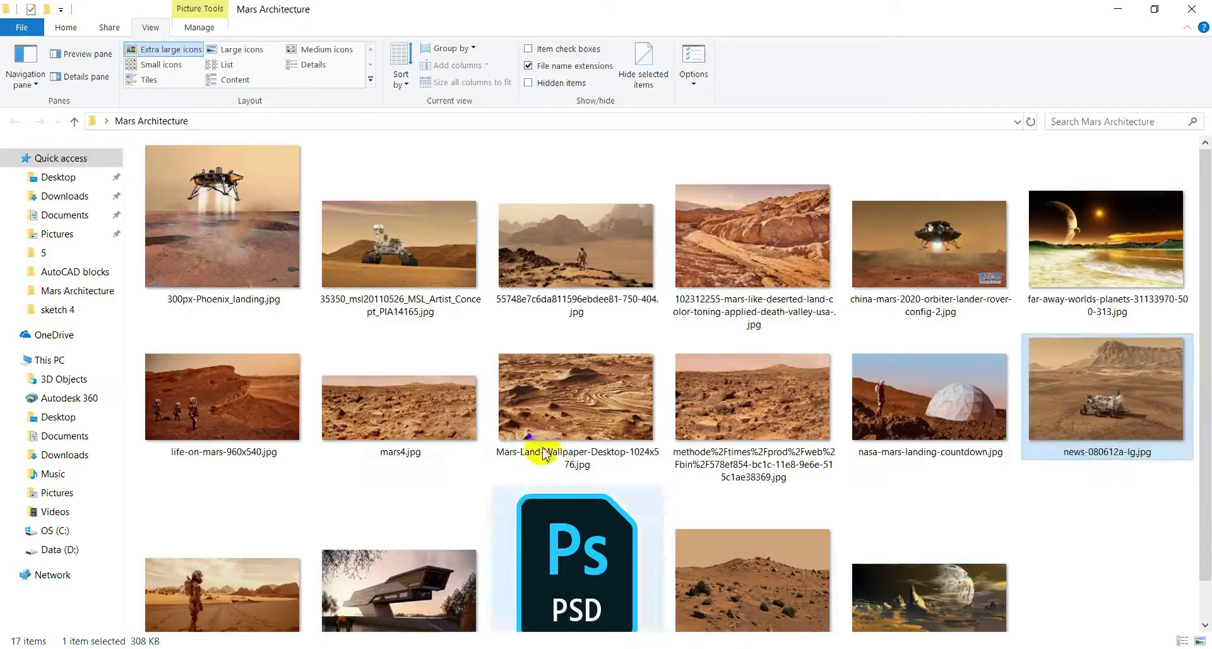
click(265, 253)
scroll(297, 234, down, 1)
scroll(296, 240, up, 1)
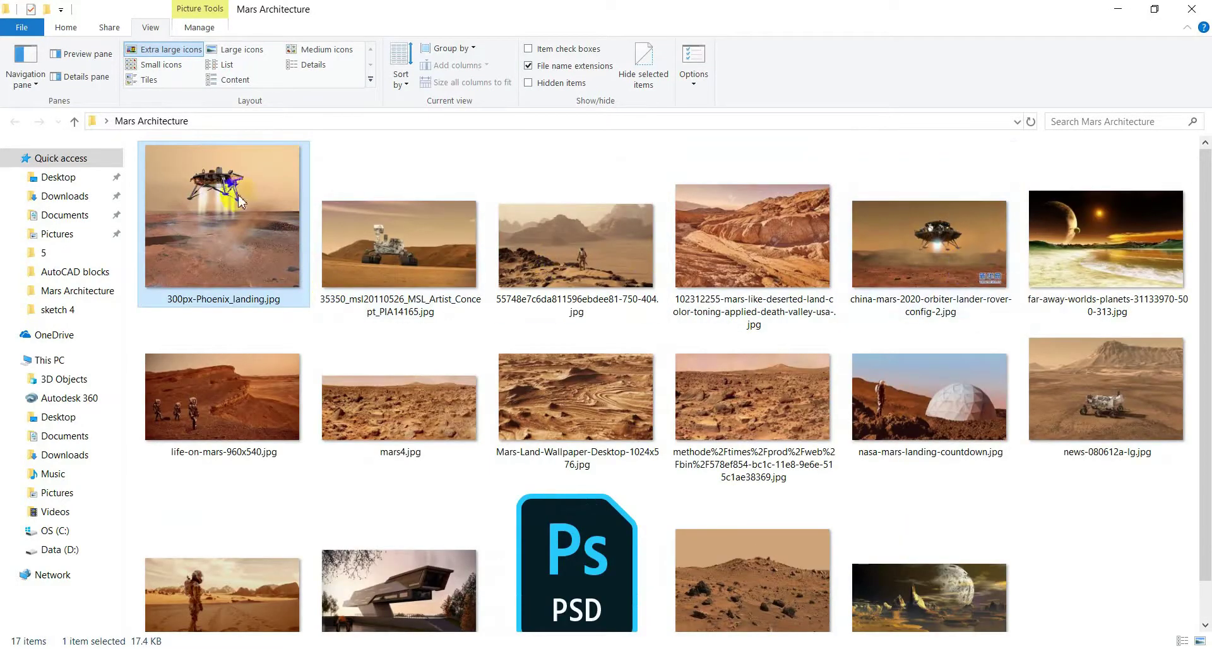
key(alt+Tab)
drag(247, 221, 636, 414)
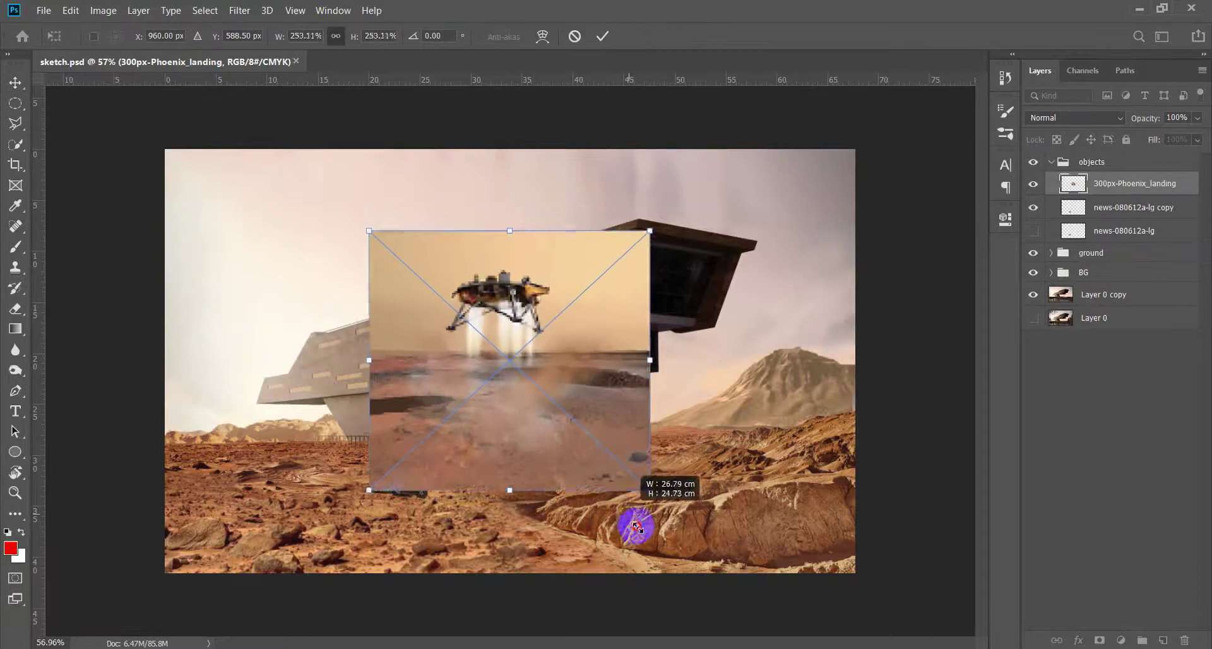
Enlarge the Phoenix lander over the building and erase its lower part
drag(584, 445, 630, 506)
key(Return)
key(e)
scroll(543, 378, up, 2)
mouse_move(656, 493)
mouse_down()
mouse_move(388, 425)
mouse_move(366, 291)
mouse_move(406, 254)
mouse_move(459, 288)
mouse_up()
Quick-select the sky backdrop around the lander and delete it
key(w)
click(582, 242)
scroll(438, 314, up, 2)
scroll(438, 313, up, 2)
click(572, 335)
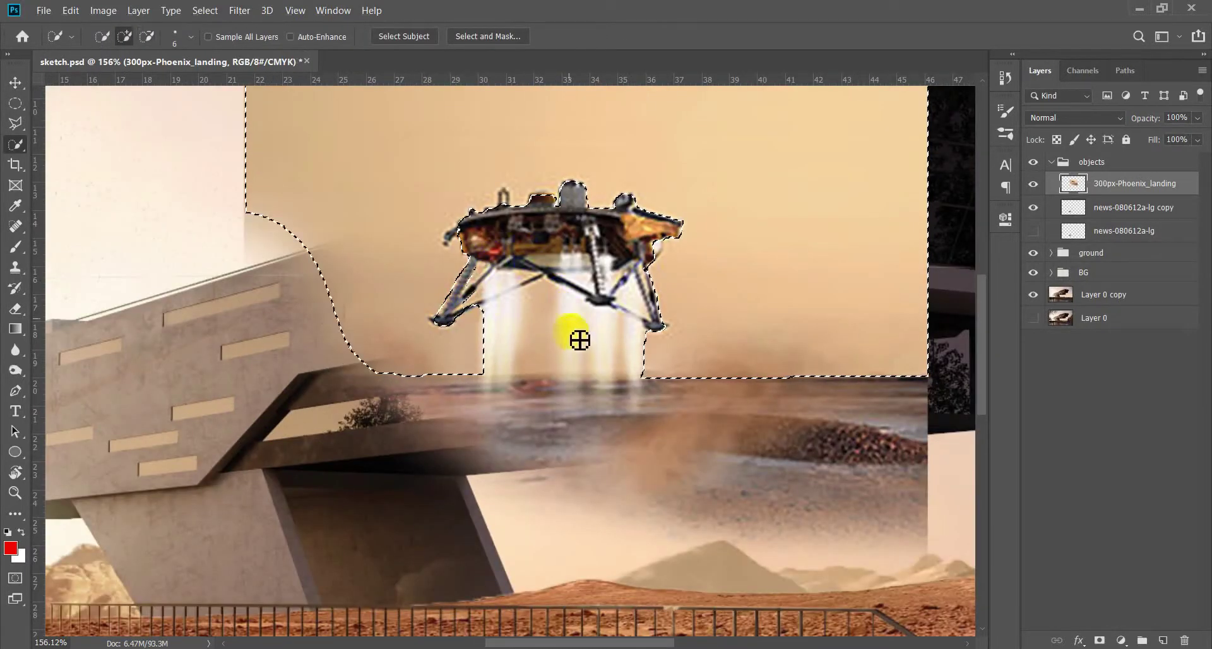
key(Delete)
key(ctrl+d)
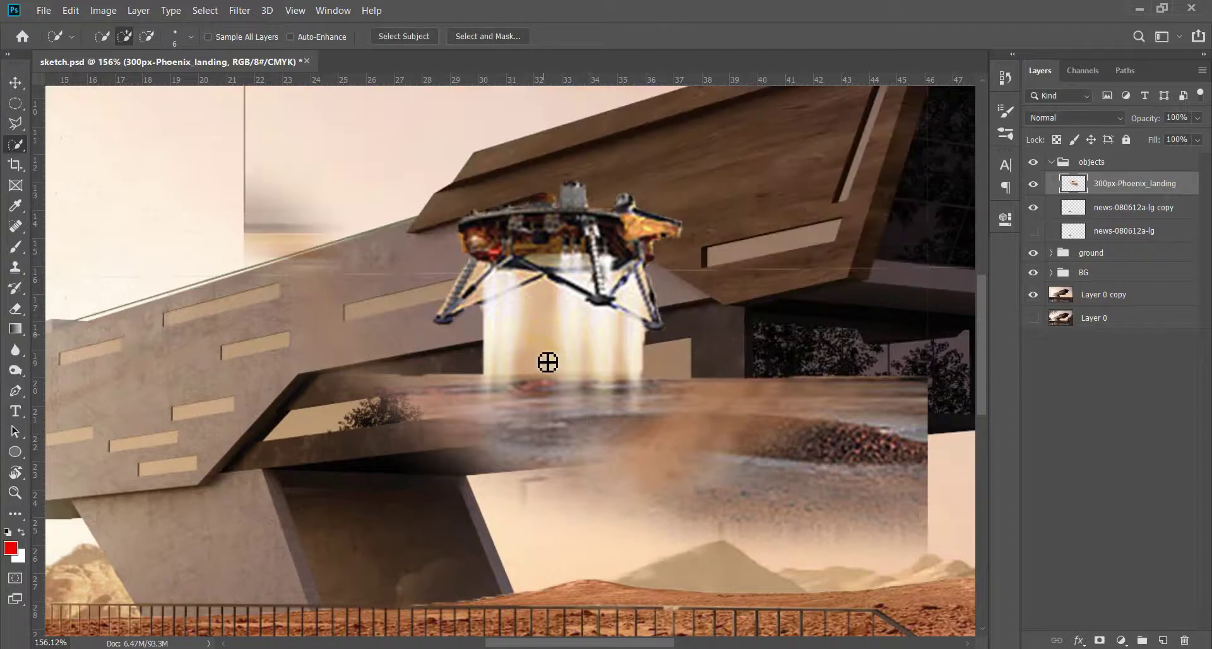
Select the rover copy layer and erase part of it
scroll(547, 354, down, 2)
click(1106, 216)
key(e)
drag(584, 303, 497, 408)
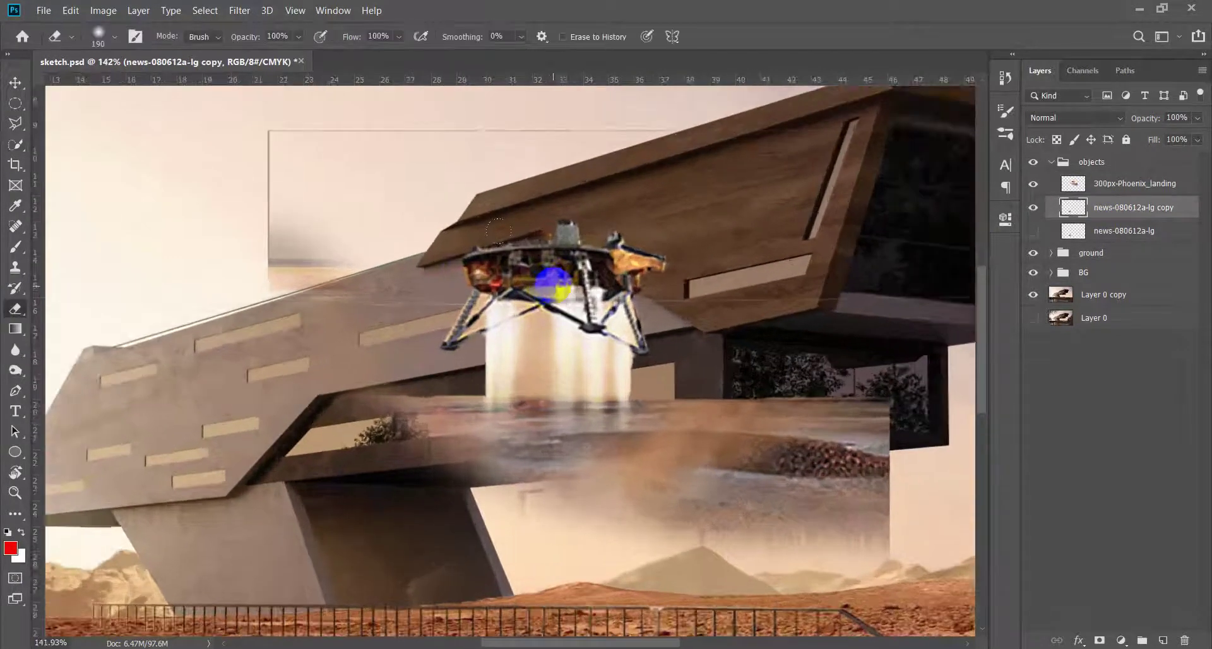
On the lander layer, erase the pale ground patch and a vertical strip of exhaust haze
click(166, 263)
key(alt+bracketright)
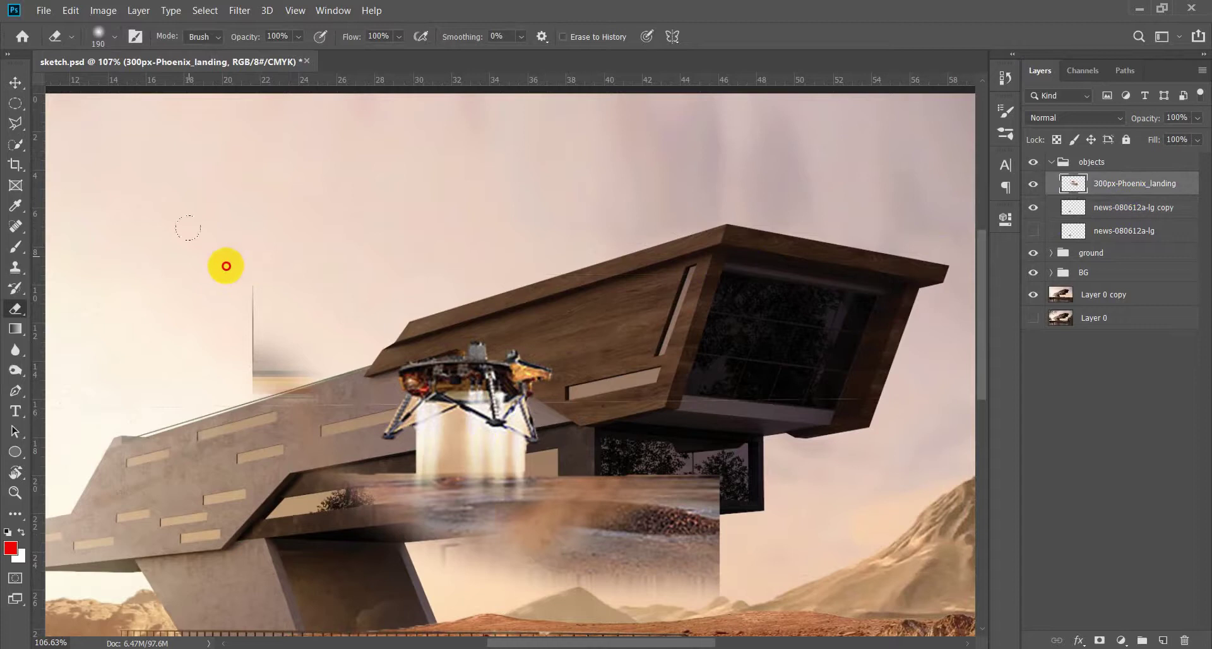
drag(225, 265, 296, 348)
drag(730, 399, 723, 478)
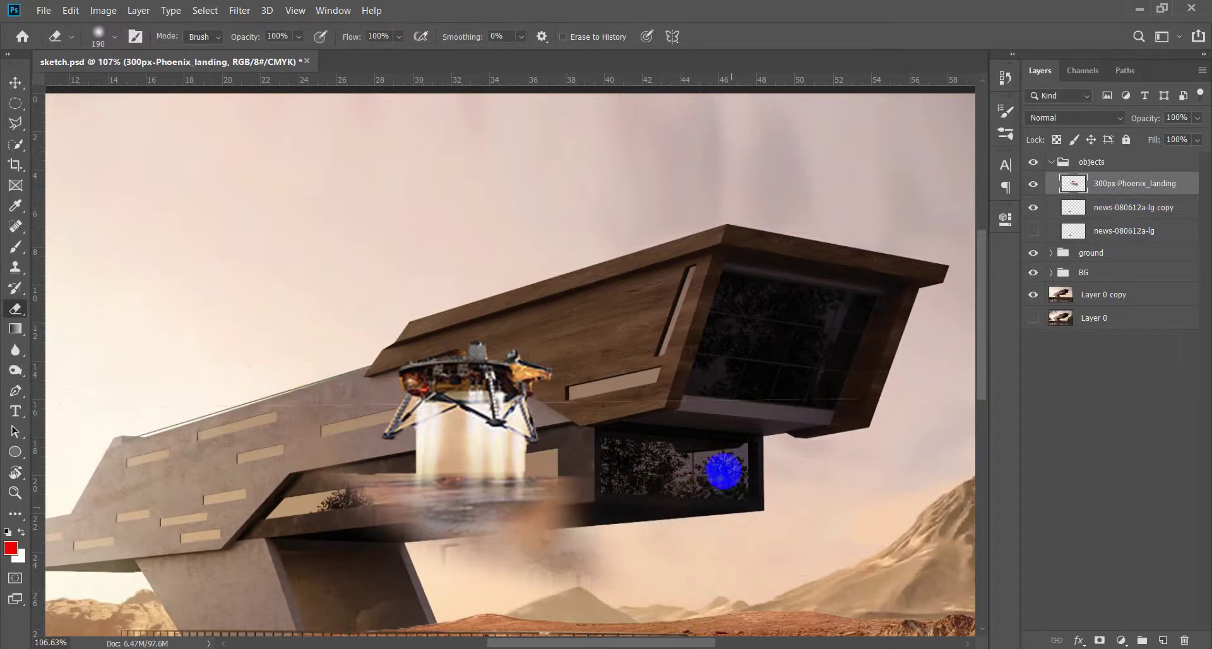
scroll(627, 454, down, 3)
alt+right_click(528, 452)
click(391, 349)
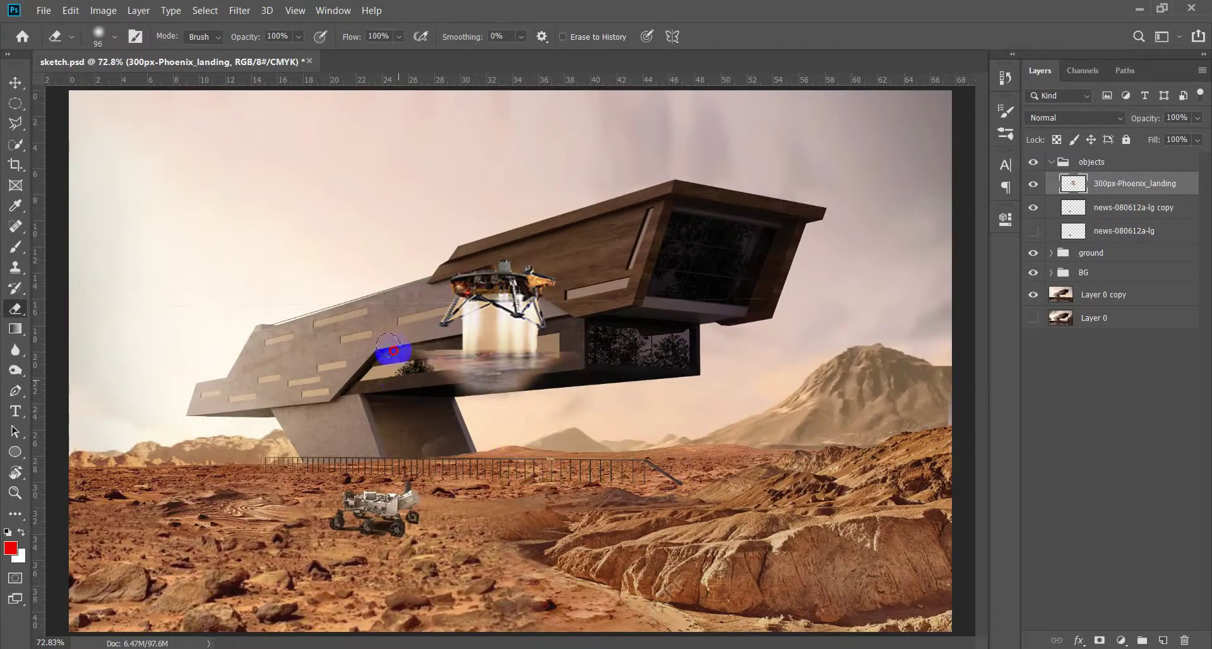
scroll(415, 372, up, 4)
alt+right_click(487, 354)
mouse_move(505, 272)
mouse_down()
mouse_move(504, 461)
mouse_move(634, 389)
mouse_up()
Erase haze between the exhaust plumes and fade the plume tips with brush sizes 76, 28 and 56
alt+right_click(534, 433)
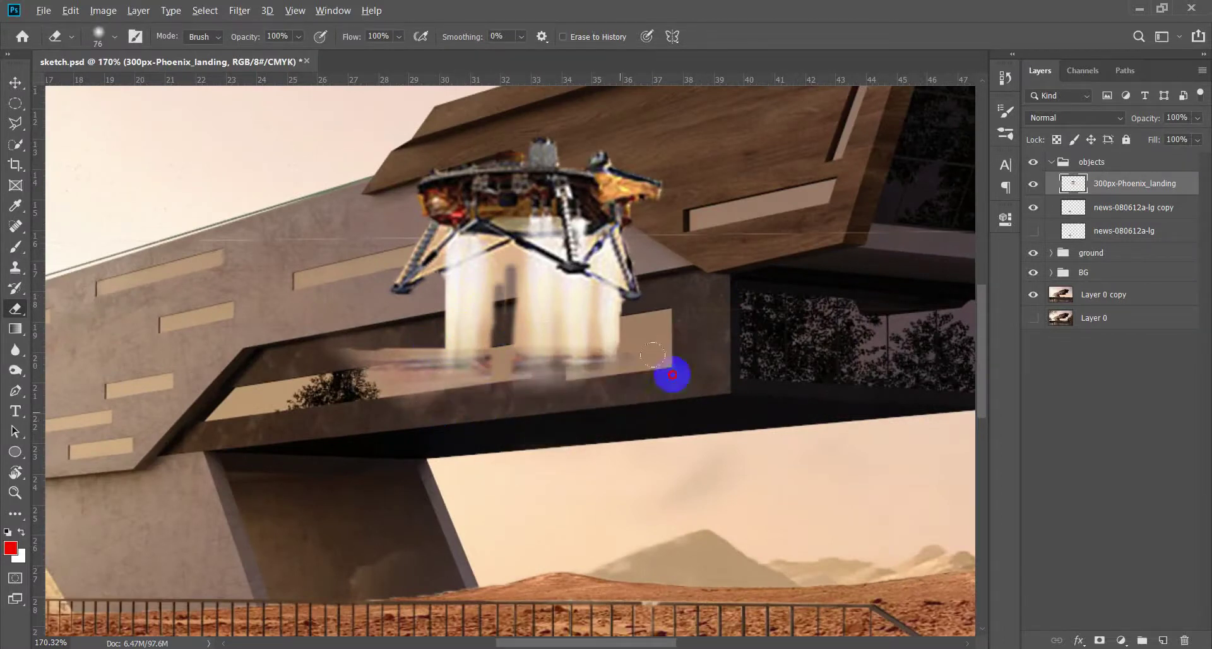
scroll(511, 284, up, 3)
alt+right_click(487, 284)
mouse_move(486, 284)
mouse_down()
mouse_move(500, 419)
mouse_move(539, 319)
mouse_move(584, 455)
mouse_up()
alt+right_click(584, 475)
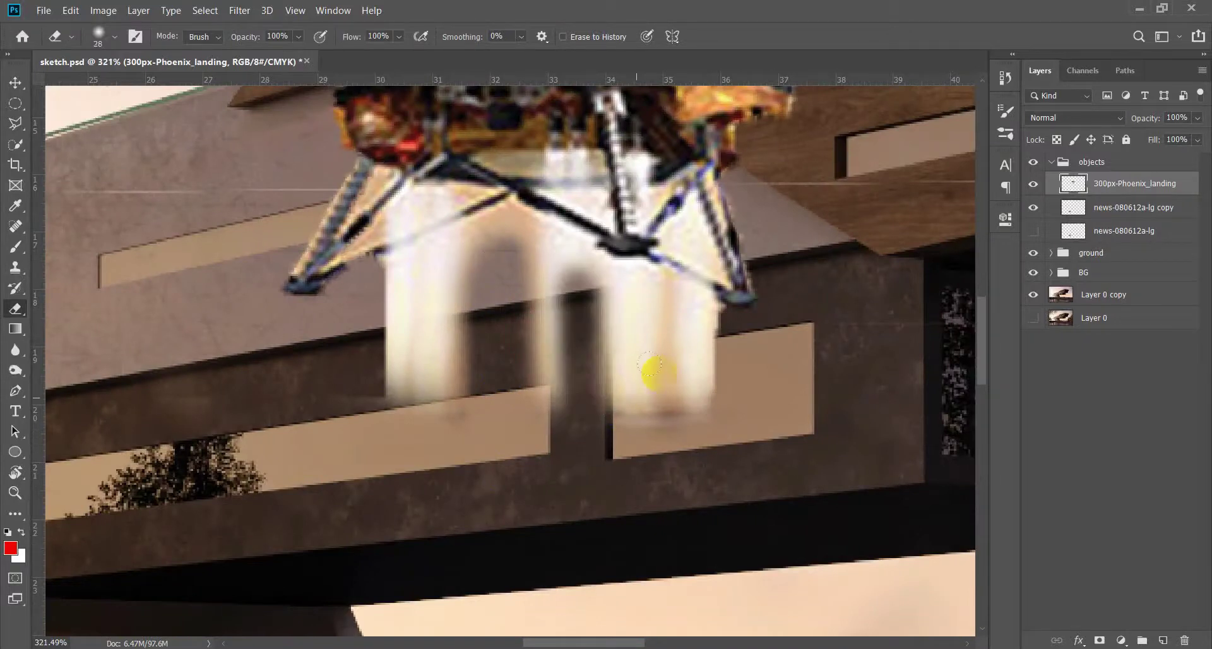
drag(650, 365, 666, 407)
drag(393, 256, 395, 378)
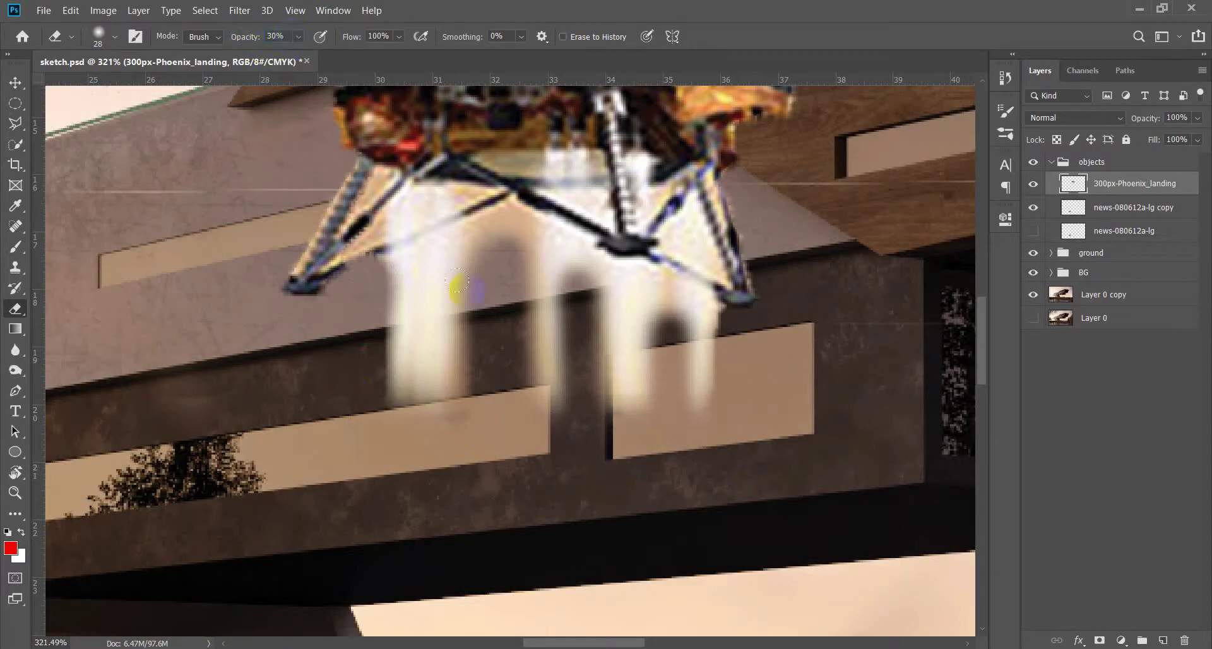
alt+right_click(543, 346)
drag(435, 313, 398, 398)
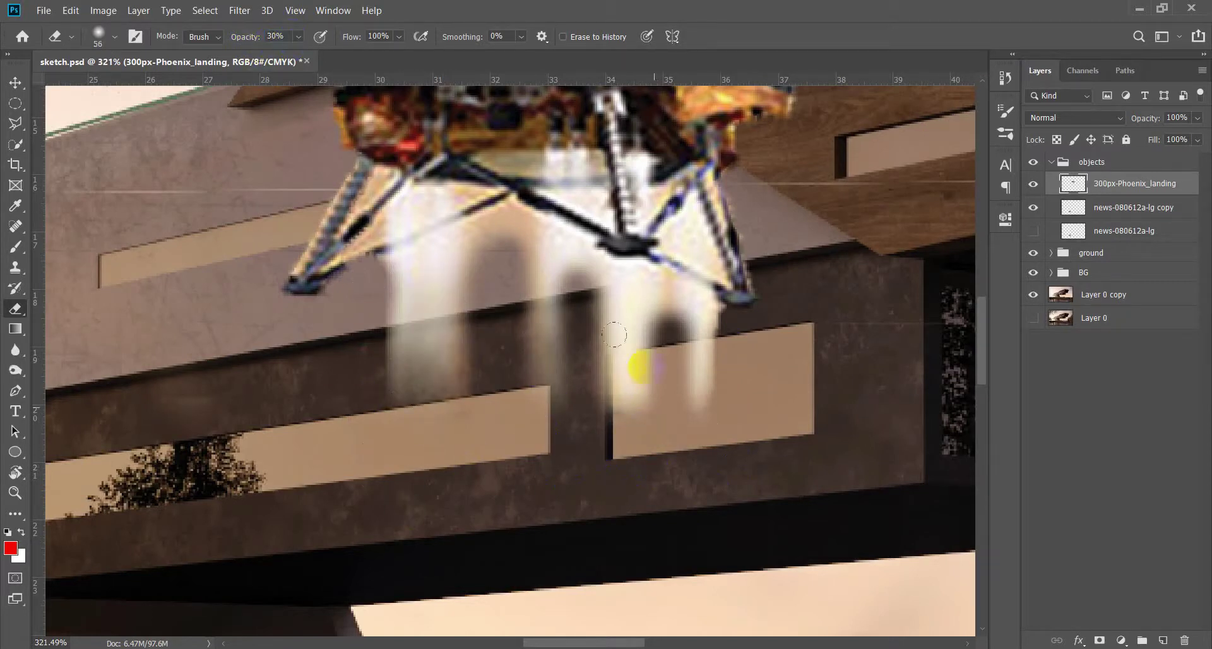
drag(622, 372, 606, 433)
drag(699, 312, 709, 482)
Move the lander down so it sits beside the building's front end
scroll(558, 333, down, 5)
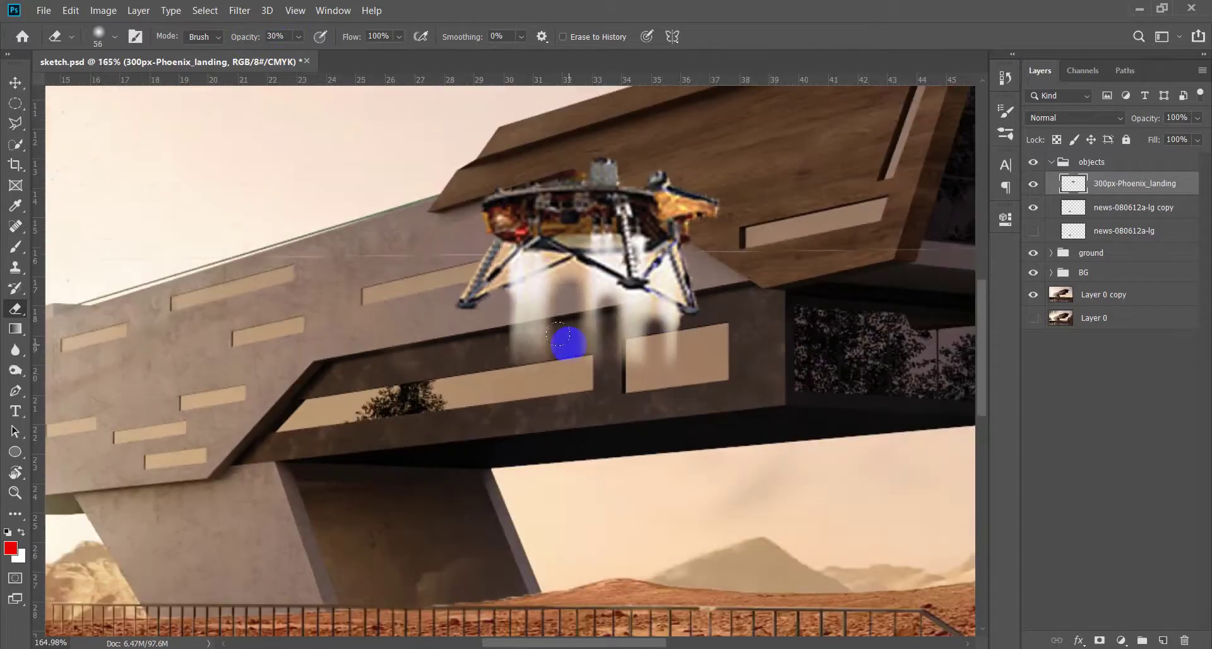
key(w)
scroll(568, 344, down, 8)
mouse_move(568, 344)
mouse_down()
mouse_move(811, 286)
mouse_move(769, 251)
mouse_up()
key(e)
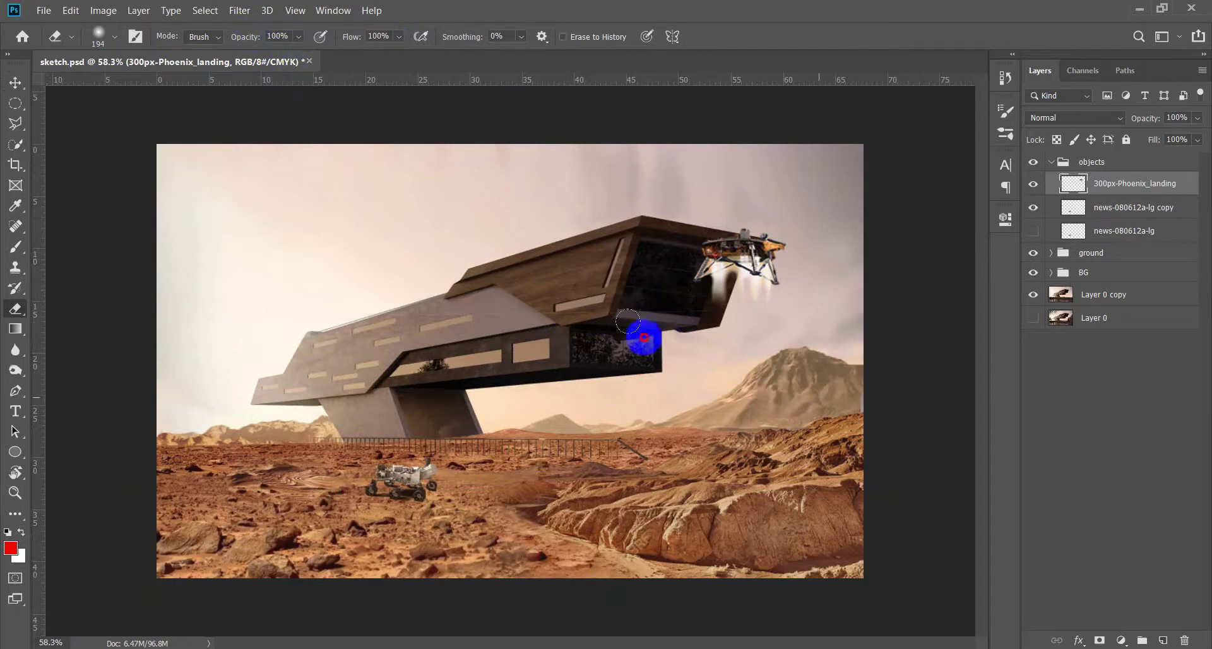
key(v)
drag(742, 256, 568, 347)
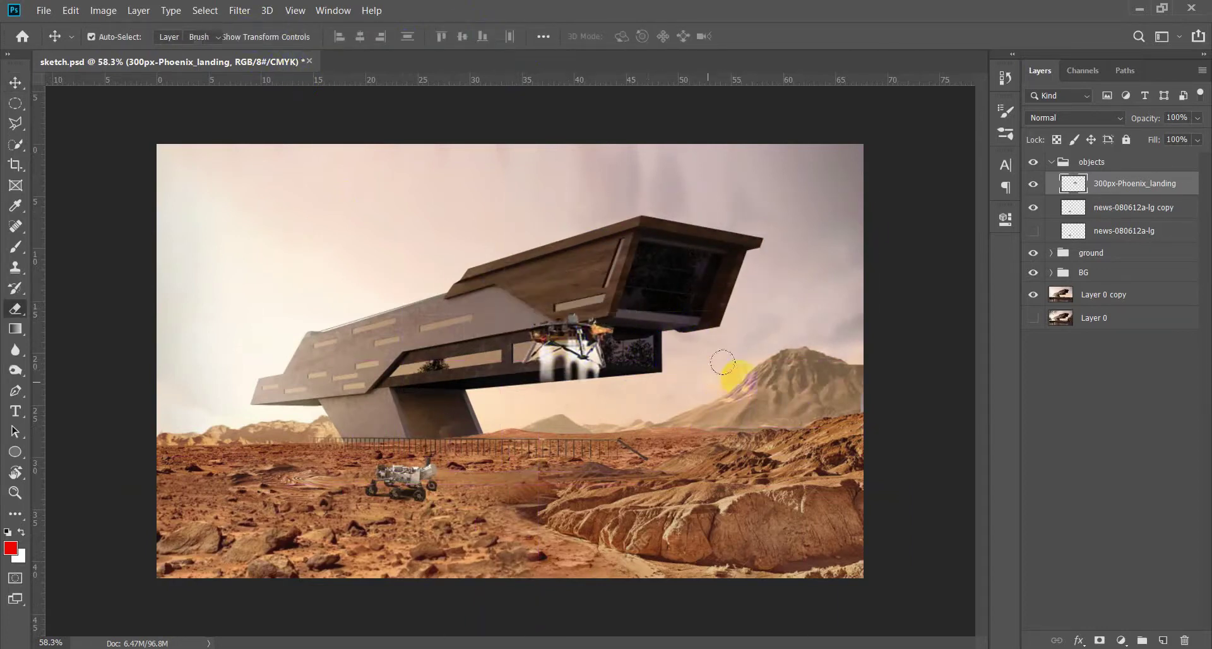
Scale the Phoenix lander down to about 44% and set it over the right-hand mountain
key(e)
key(v)
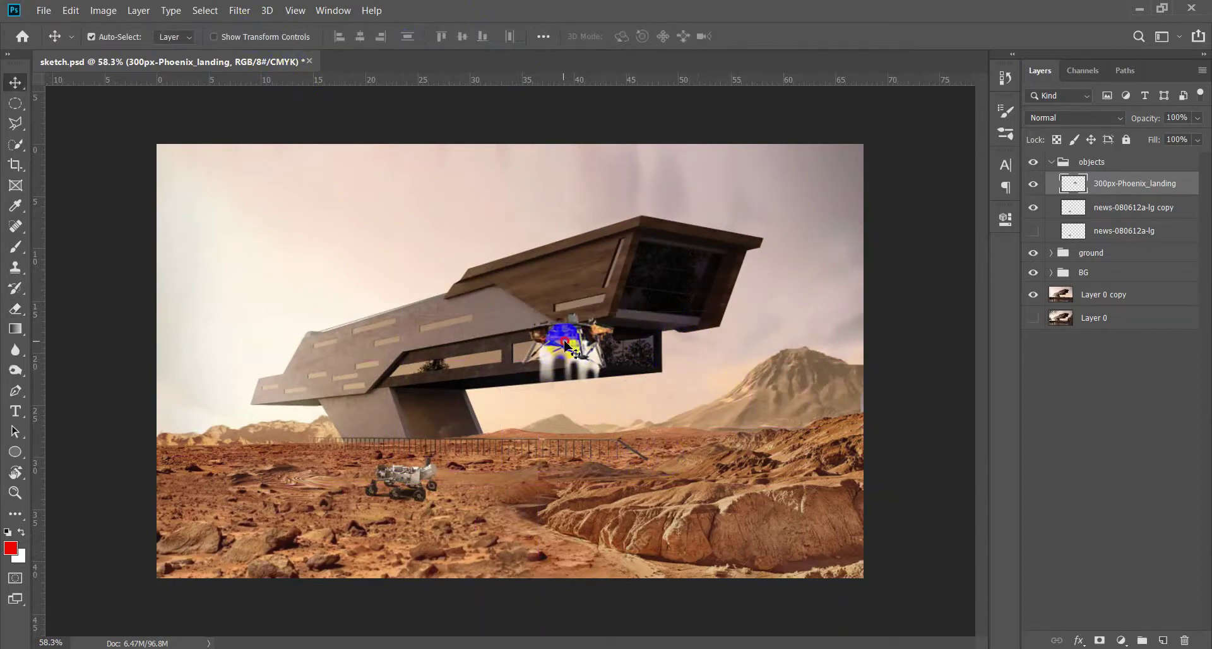
drag(556, 339, 786, 288)
key(ctrl+t)
drag(929, 452, 824, 354)
drag(771, 294, 742, 424)
drag(796, 377, 717, 420)
key(Return)
Place nasa-mars-landing-countdown.jpg from the Mars Architecture folder into the composite
alt+scroll(617, 424, down, 2)
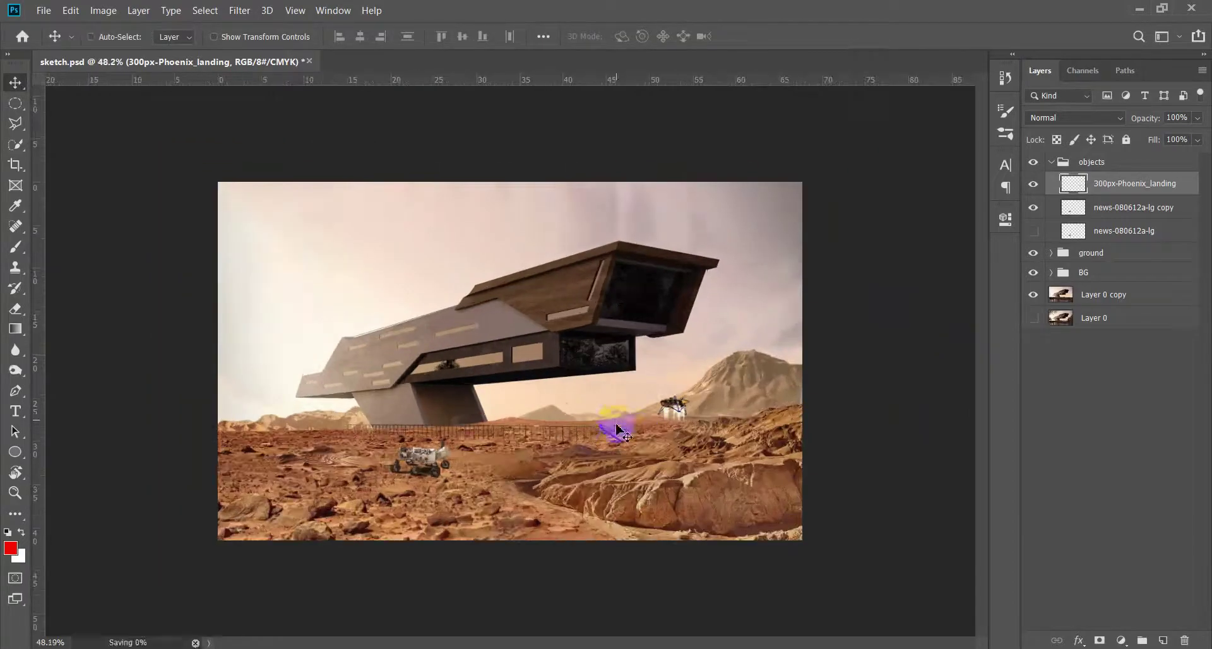
key(alt+Tab)
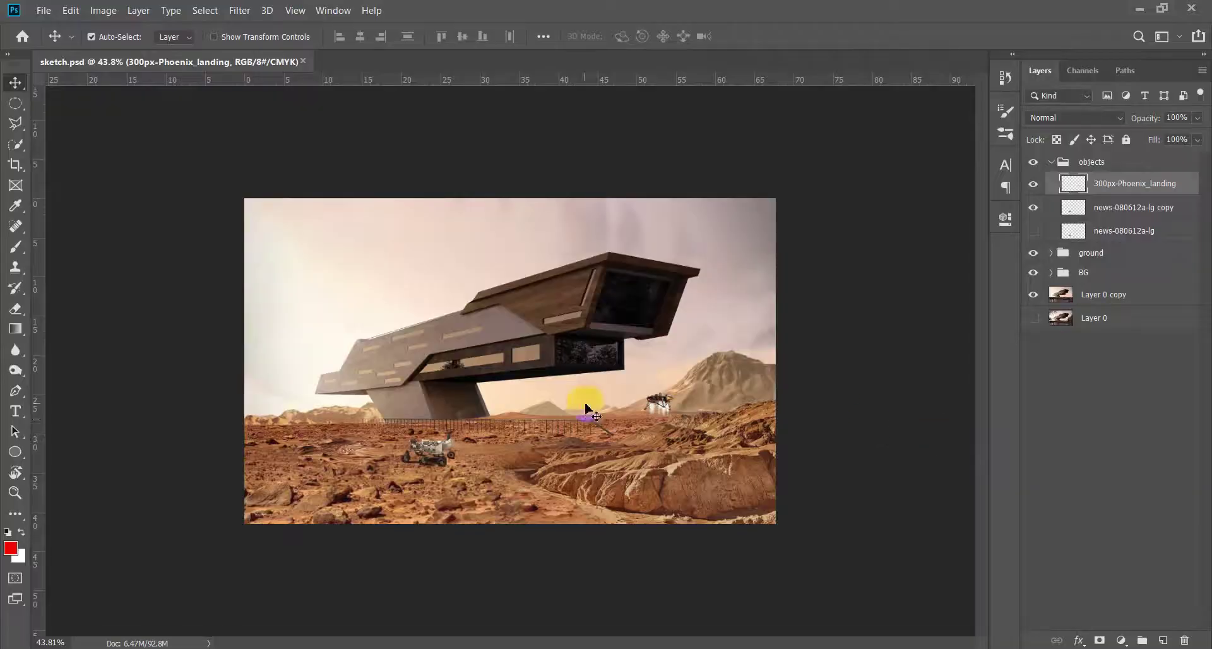
mouse_move(966, 403)
mouse_down()
mouse_move(554, 418)
mouse_move(699, 402)
mouse_move(634, 424)
mouse_up()
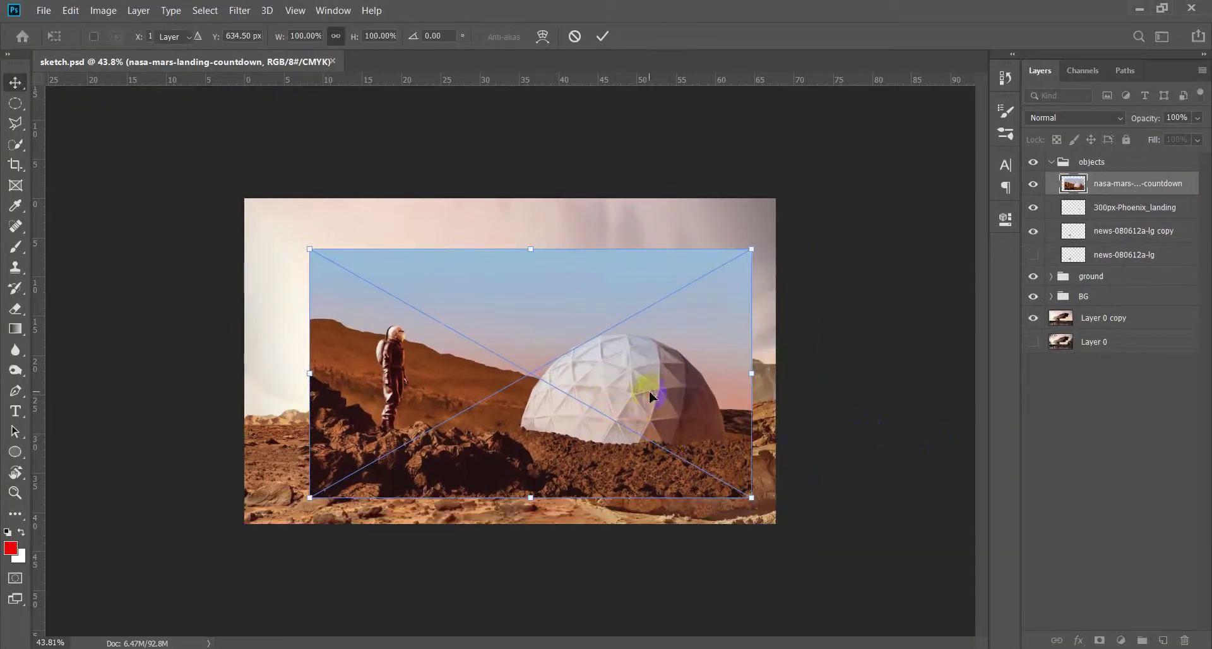
Quick Select the sky above the astronaut and dome and delete it from the rasterized photo
key(Return)
key(w)
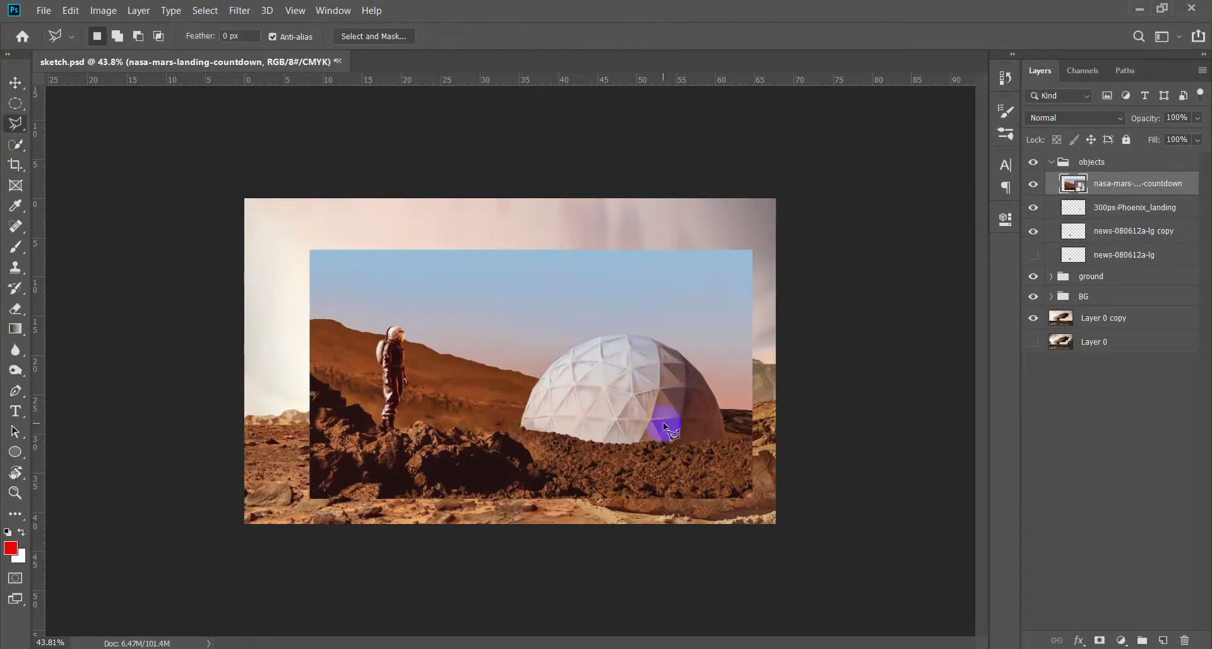
scroll(654, 418, up, 1)
drag(638, 323, 525, 304)
scroll(404, 341, up, 5)
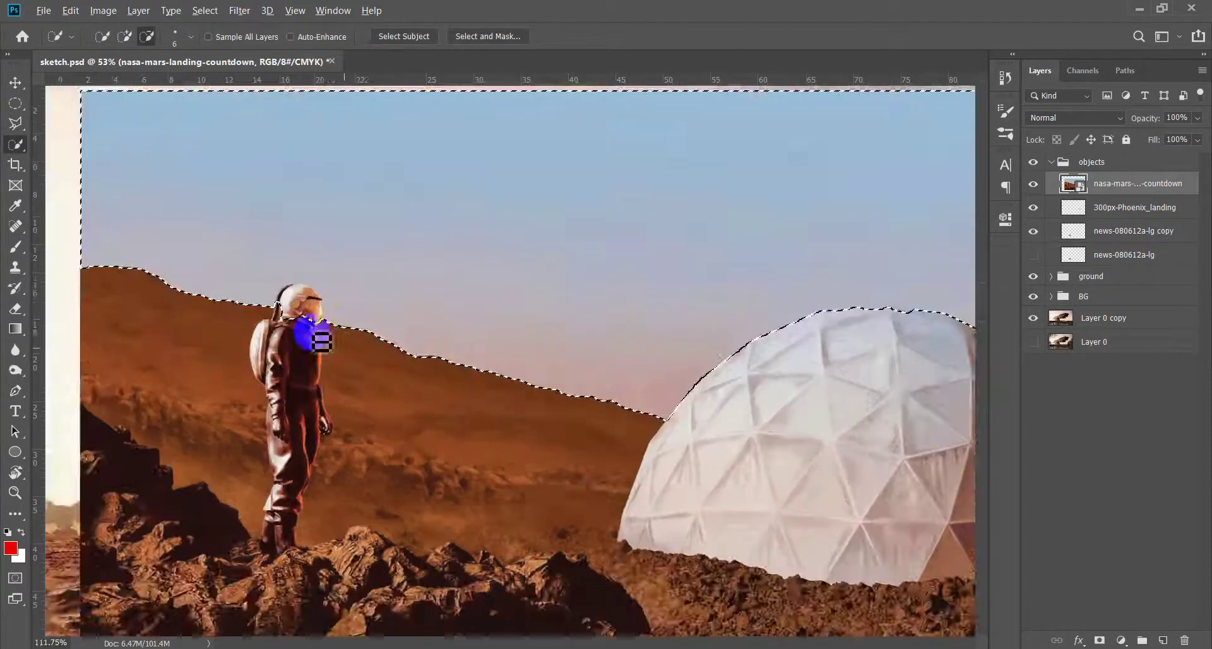
alt+click(291, 292)
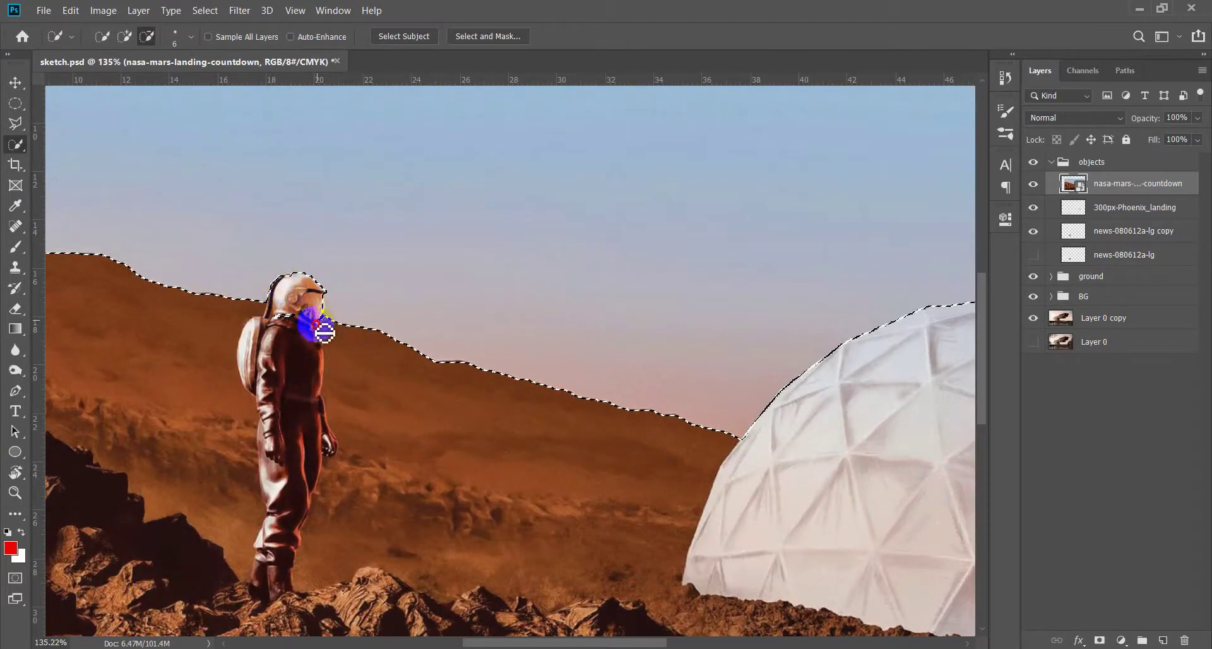
scroll(278, 329, down, 3)
scroll(339, 393, down, 2)
key(Delete)
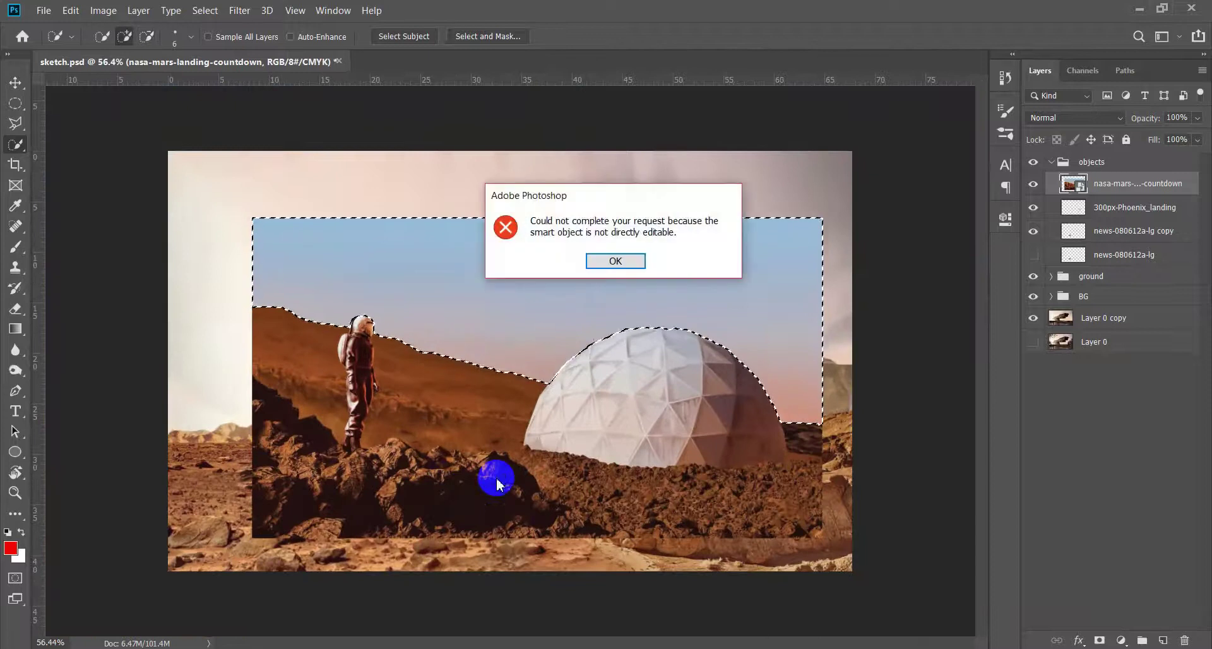
click(644, 261)
key(Delete)
key(ctrl+d)
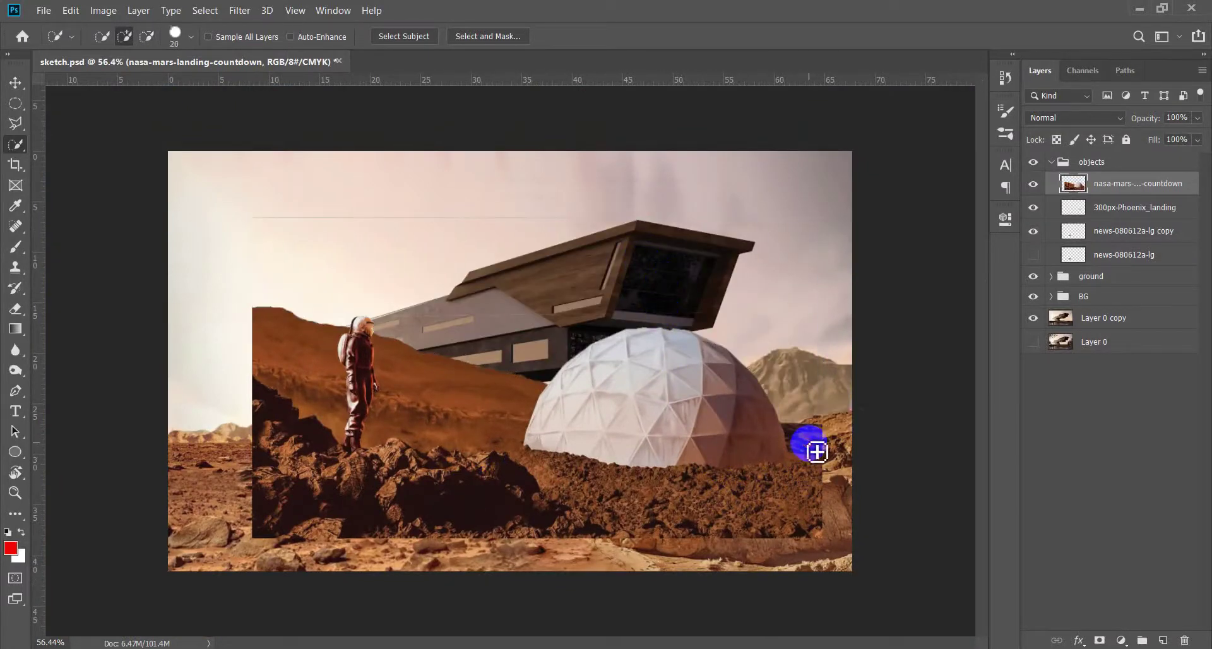
Select the rocky foreground and hill, refining the edge around the astronaut's helmet, backpack, arm and legs
mouse_move(656, 508)
mouse_down()
mouse_move(387, 509)
mouse_move(274, 417)
mouse_up()
mouse_move(288, 369)
mouse_down()
mouse_move(454, 447)
mouse_move(438, 425)
mouse_up()
scroll(439, 425, up, 5)
key(bracketleft)
key(bracketleft)
key(bracketleft)
mouse_move(297, 284)
mouse_down()
mouse_move(315, 303)
mouse_move(307, 471)
mouse_up()
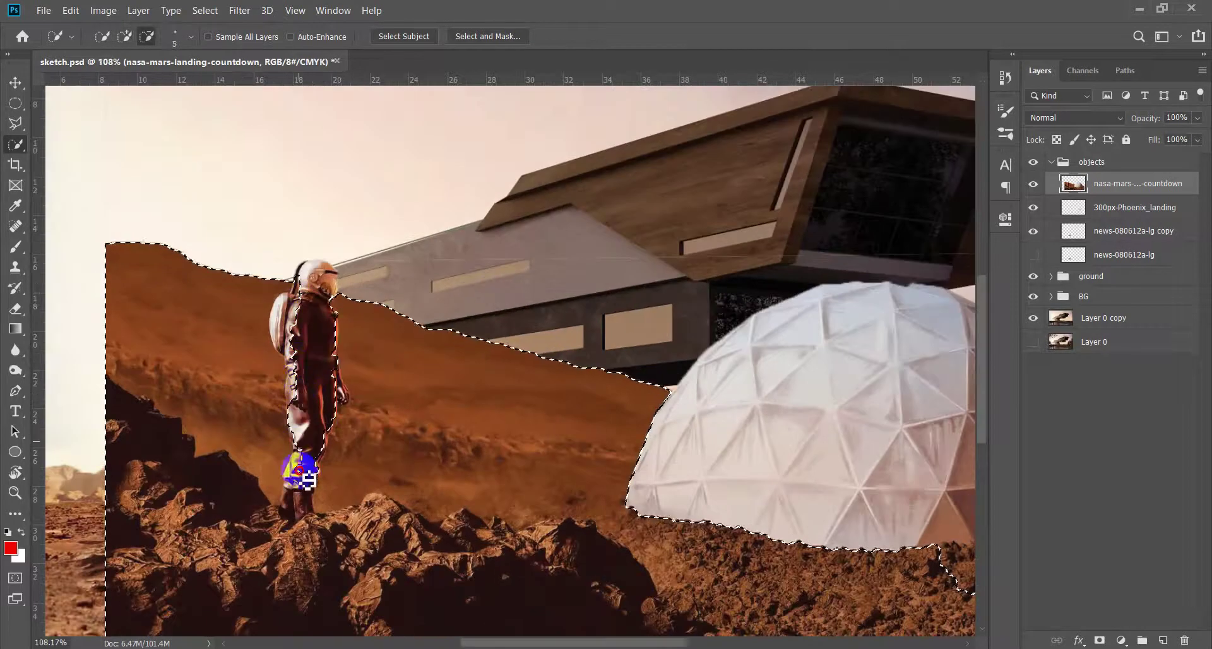
drag(291, 311, 292, 357)
scroll(316, 368, up, 5)
scroll(330, 378, up, 2)
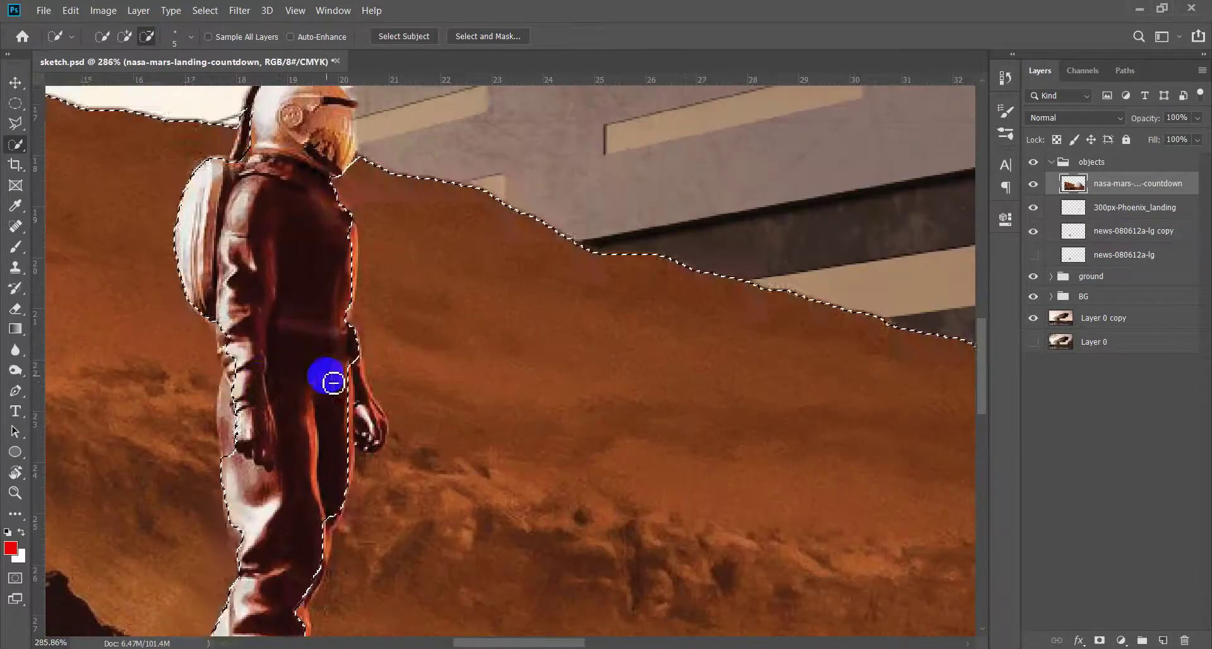
drag(242, 418, 367, 310)
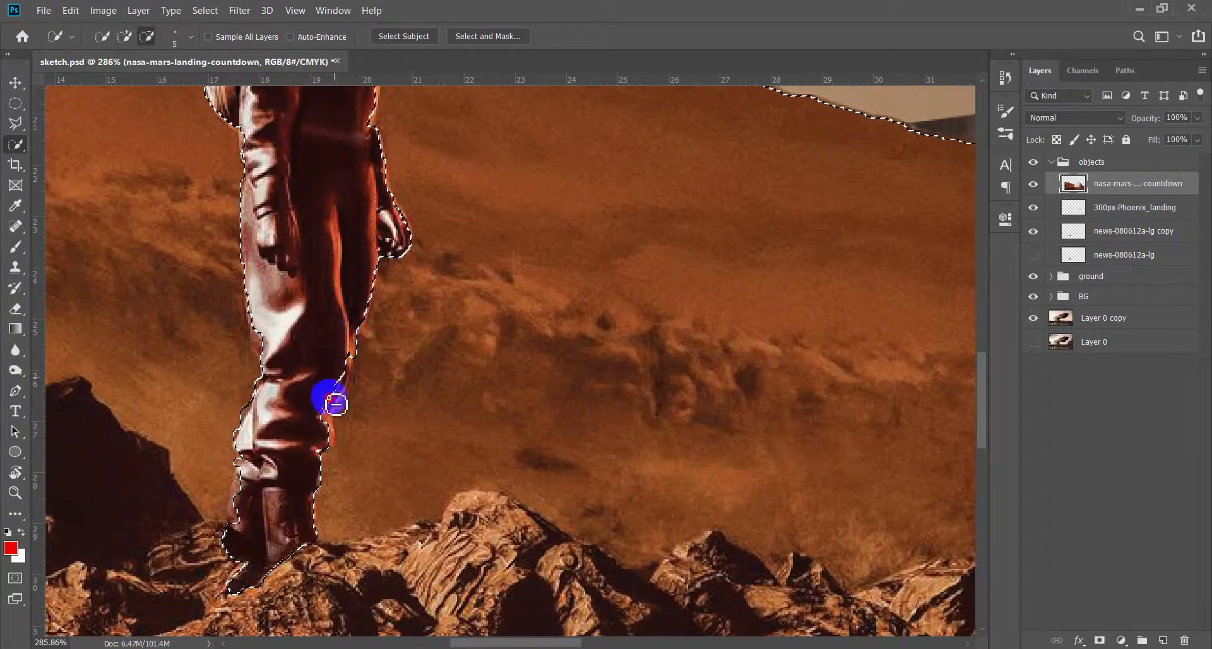
scroll(314, 490, down, 5)
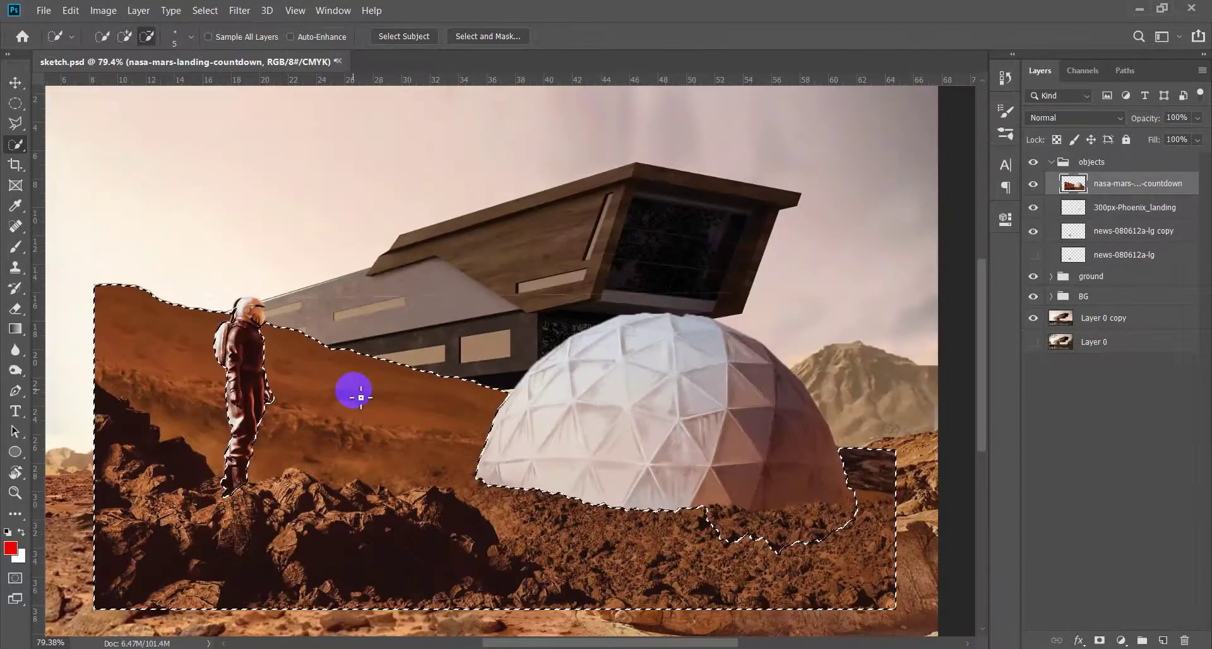
Extend the selection over the ground around the dome and trim its edges along the dome
mouse_move(349, 393)
mouse_down()
mouse_move(779, 558)
mouse_move(734, 527)
mouse_up()
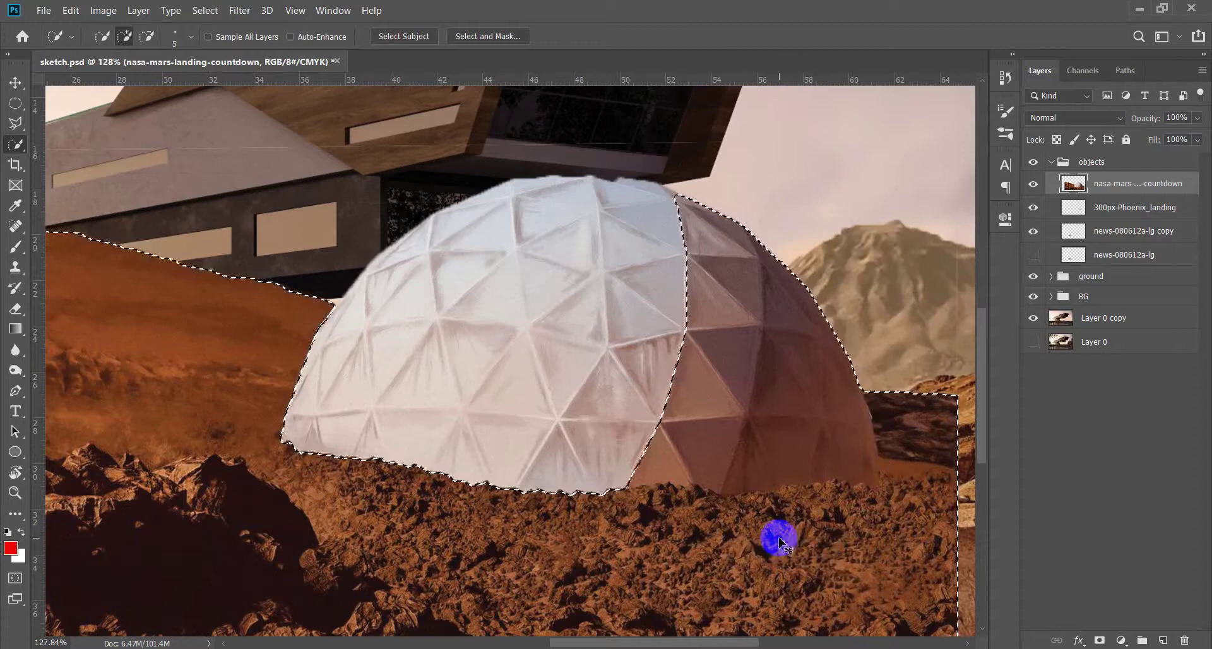
drag(649, 500, 796, 505)
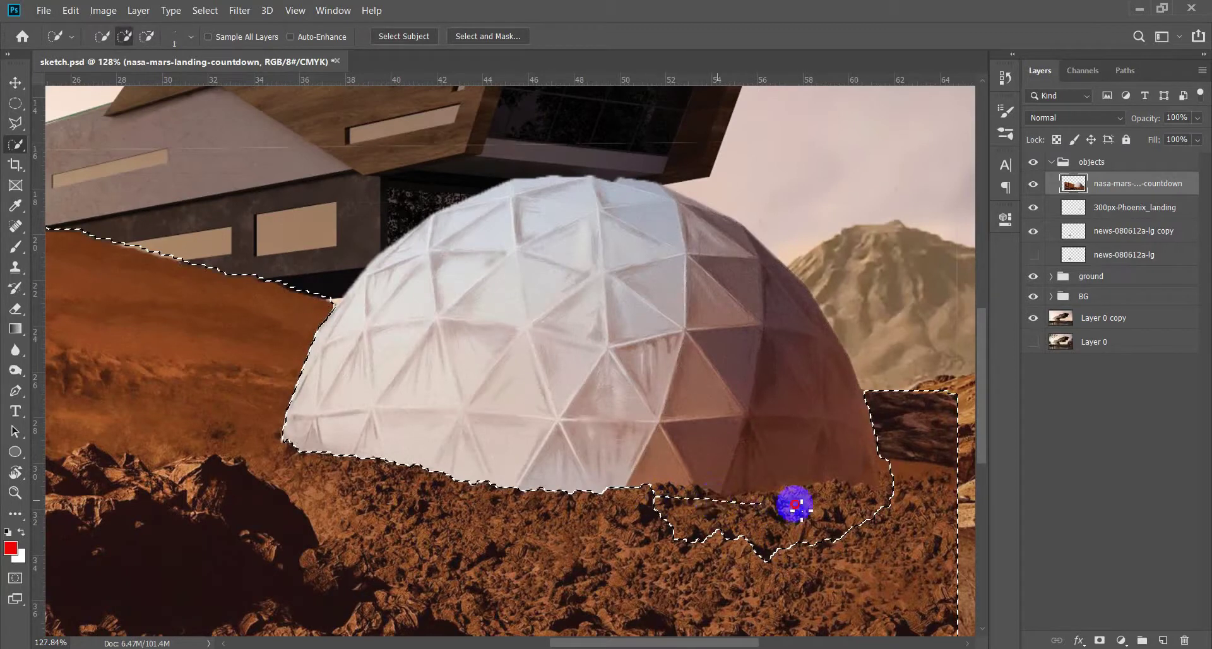
drag(790, 265, 716, 284)
scroll(717, 284, down, 3)
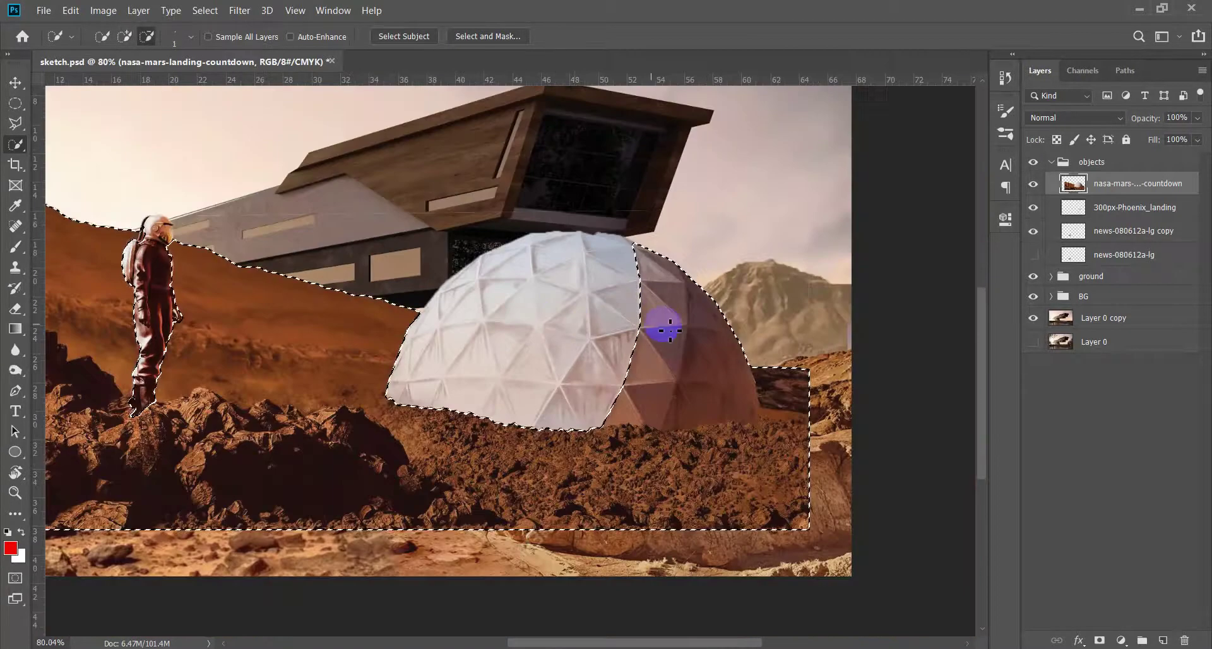
scroll(663, 324, up, 3)
drag(622, 197, 678, 289)
drag(747, 361, 636, 444)
drag(771, 505, 788, 500)
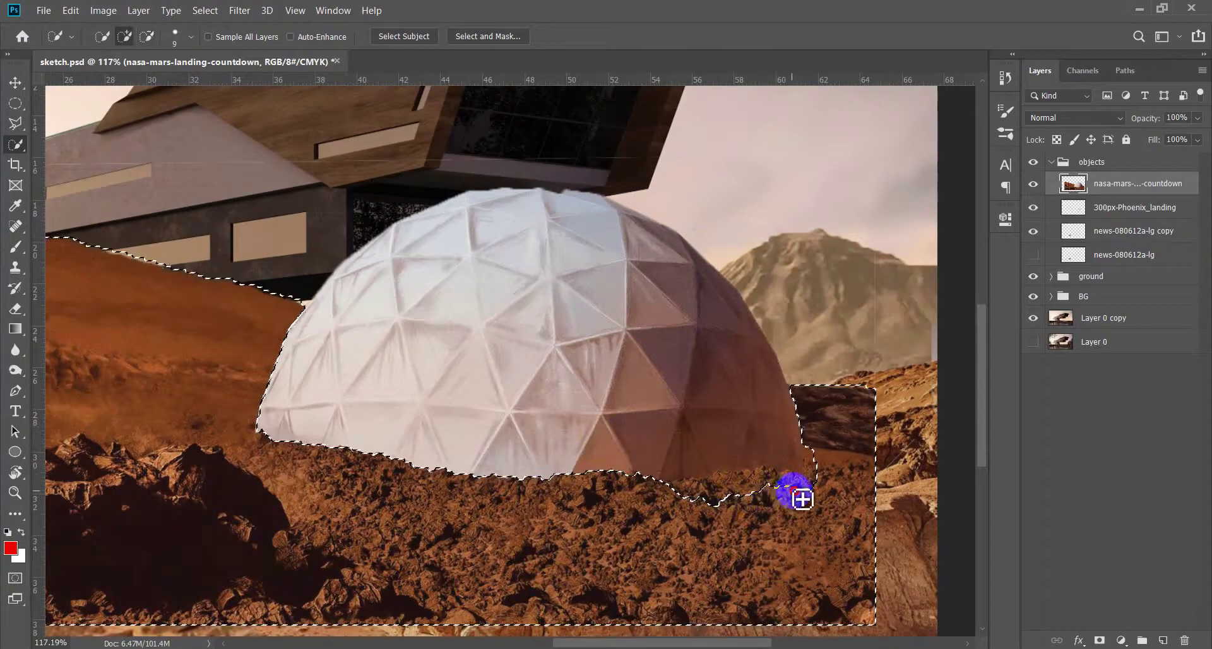
drag(706, 493, 695, 493)
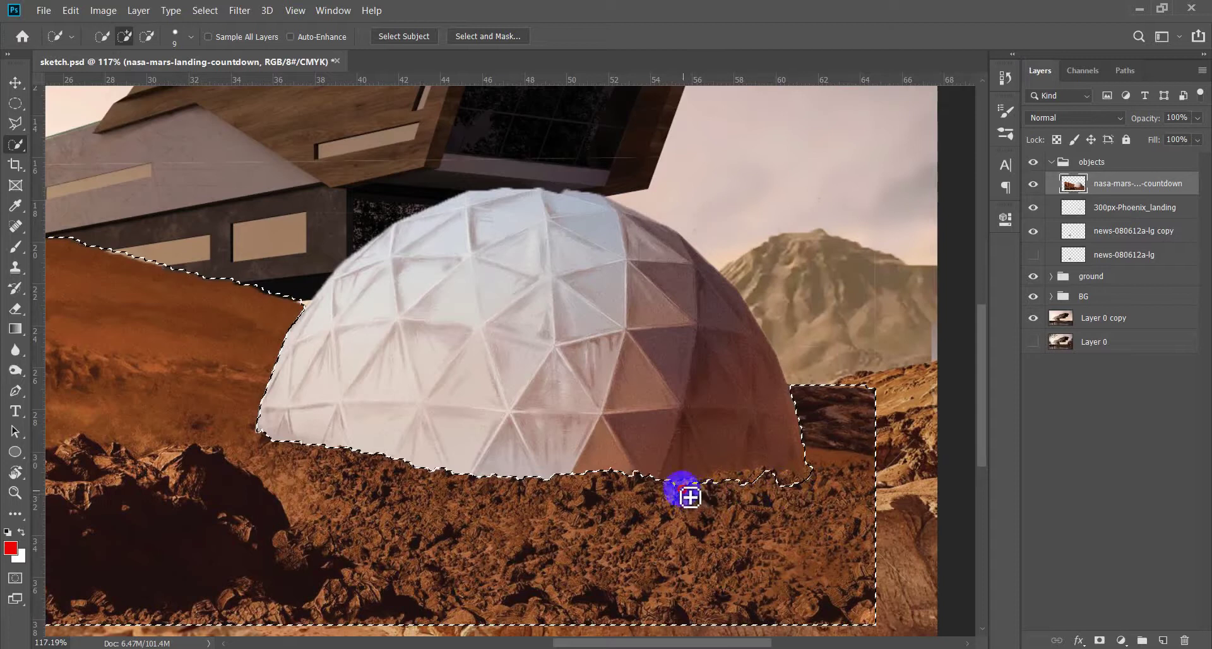
scroll(499, 461, down, 5)
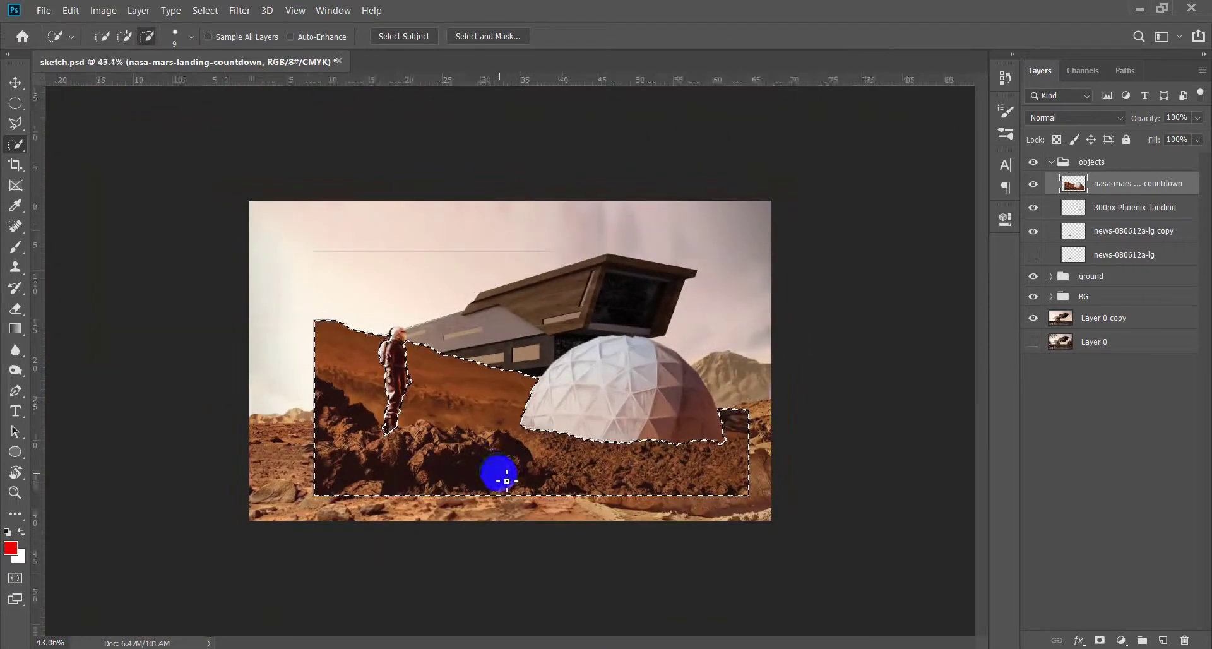
drag(496, 474, 524, 453)
key(ctrl+d)
key(e)
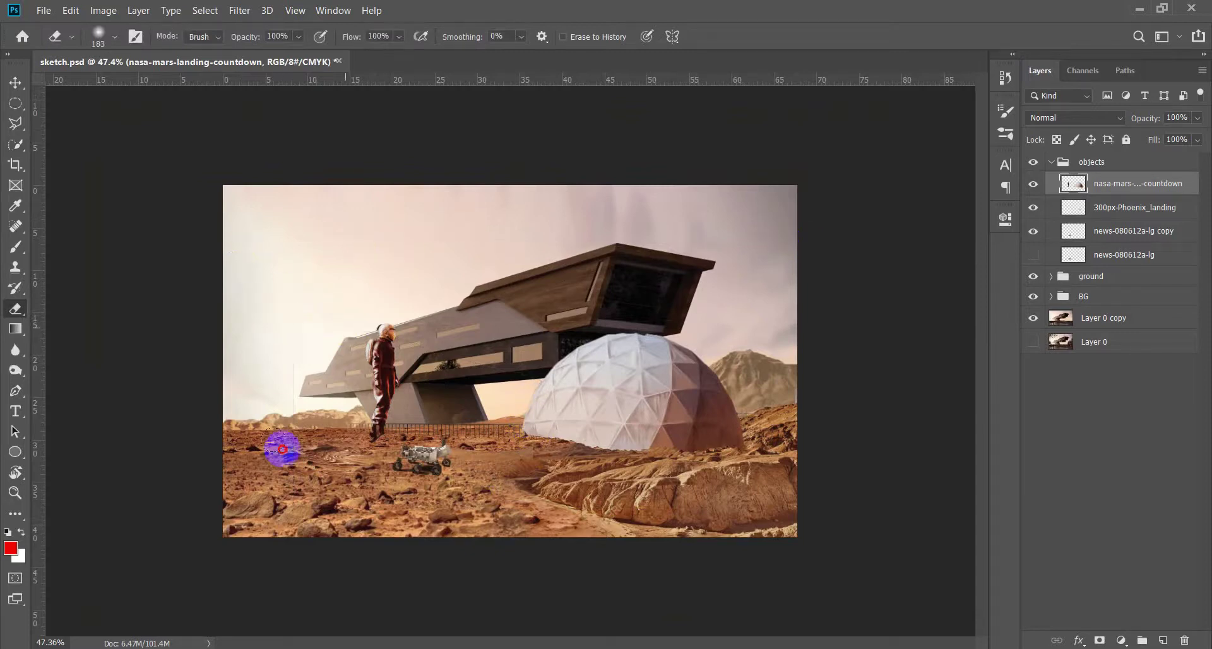
Reduce the Eraser brush size
scroll(742, 407, up, 3)
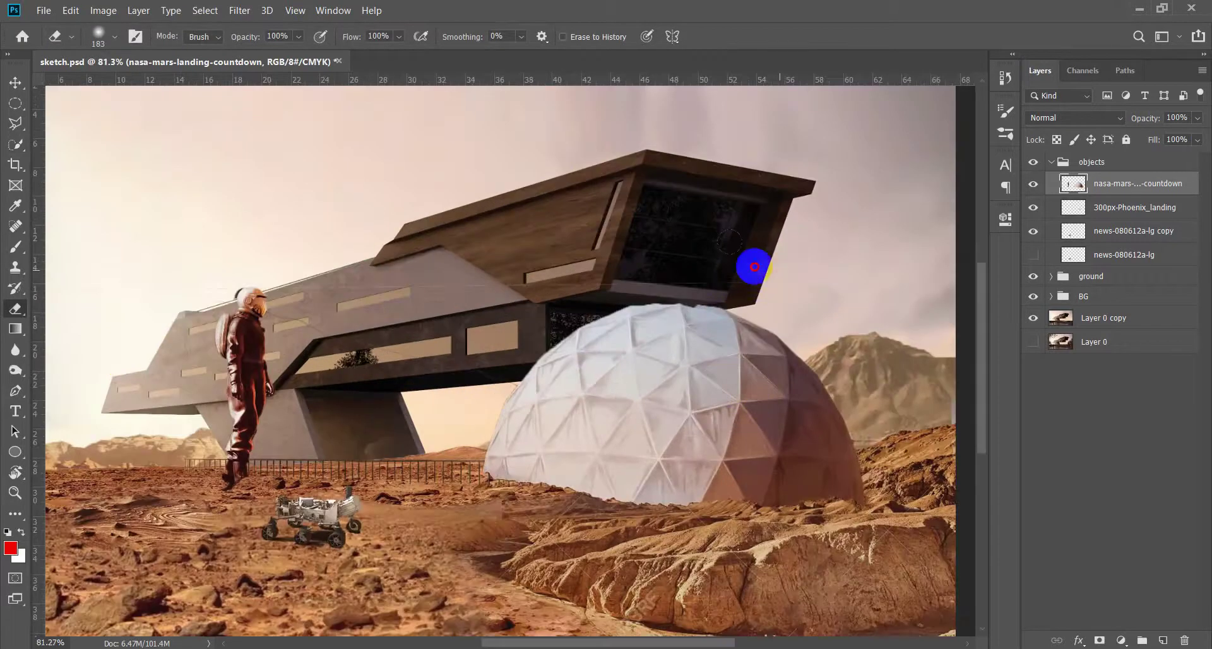
drag(618, 281, 587, 280)
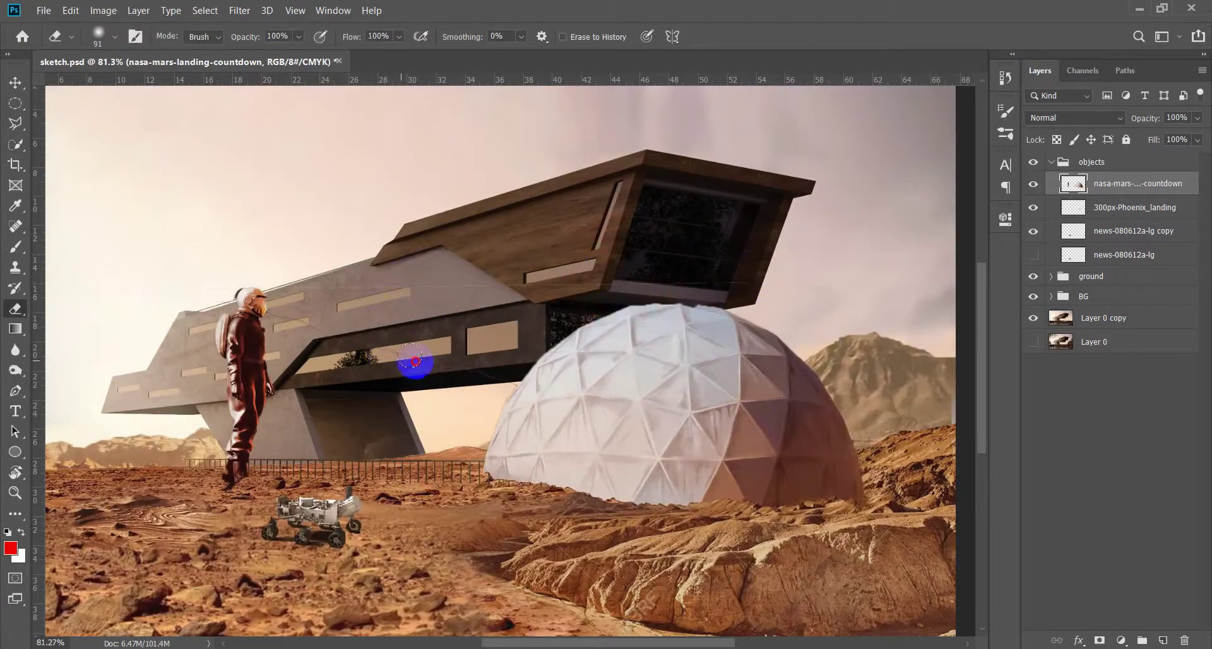
key(v)
scroll(522, 395, down, 3)
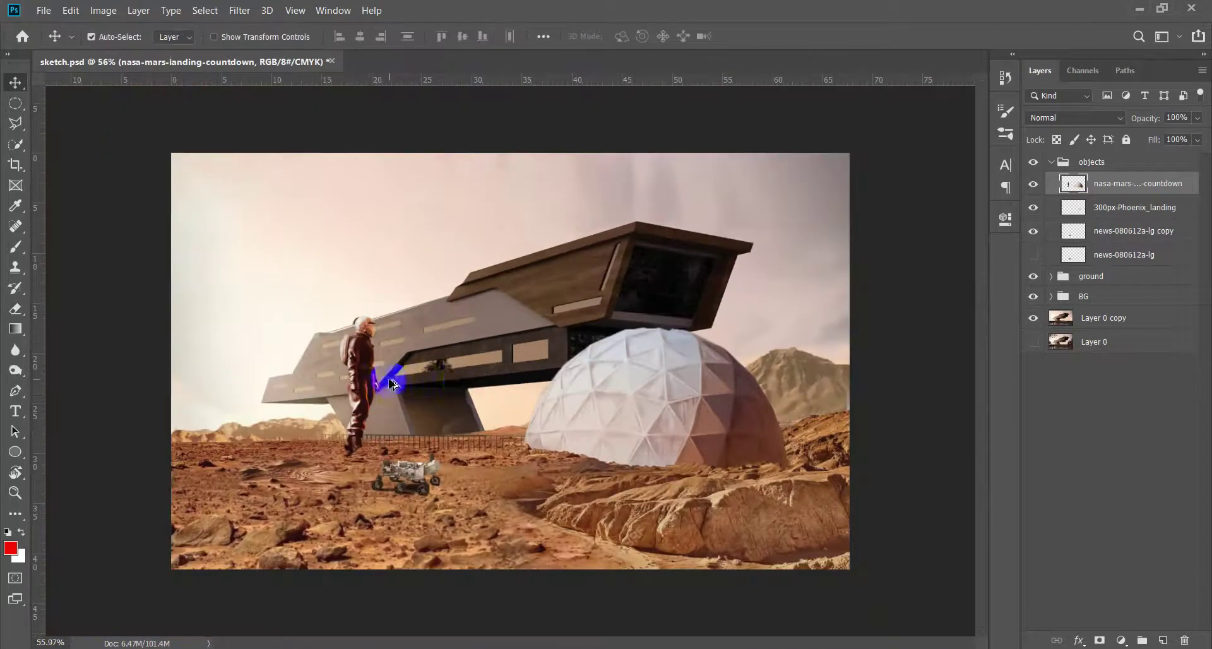
Scale the astronaut-and-dome cutout to about 18.5% and move it left toward the horizon
key(ctrl+t)
drag(745, 524, 582, 431)
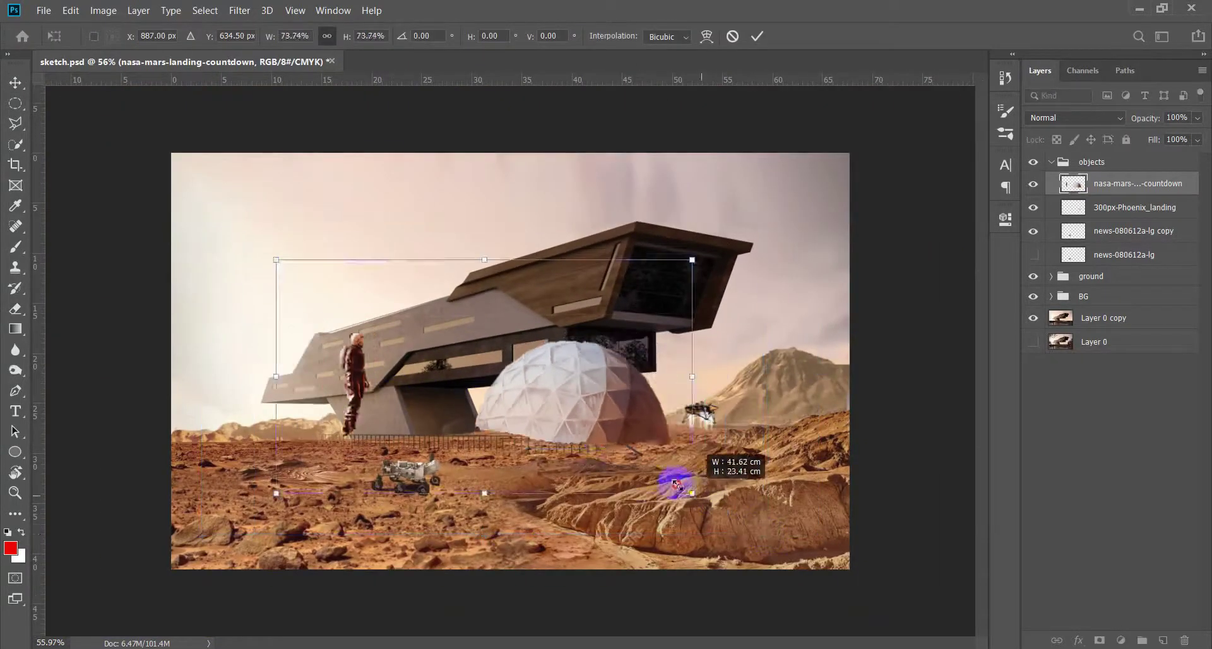
drag(528, 394, 298, 427)
drag(350, 356, 258, 407)
scroll(230, 459, up, 5)
scroll(543, 392, down, 2)
mouse_move(543, 392)
mouse_down()
mouse_move(480, 400)
mouse_move(534, 391)
mouse_up()
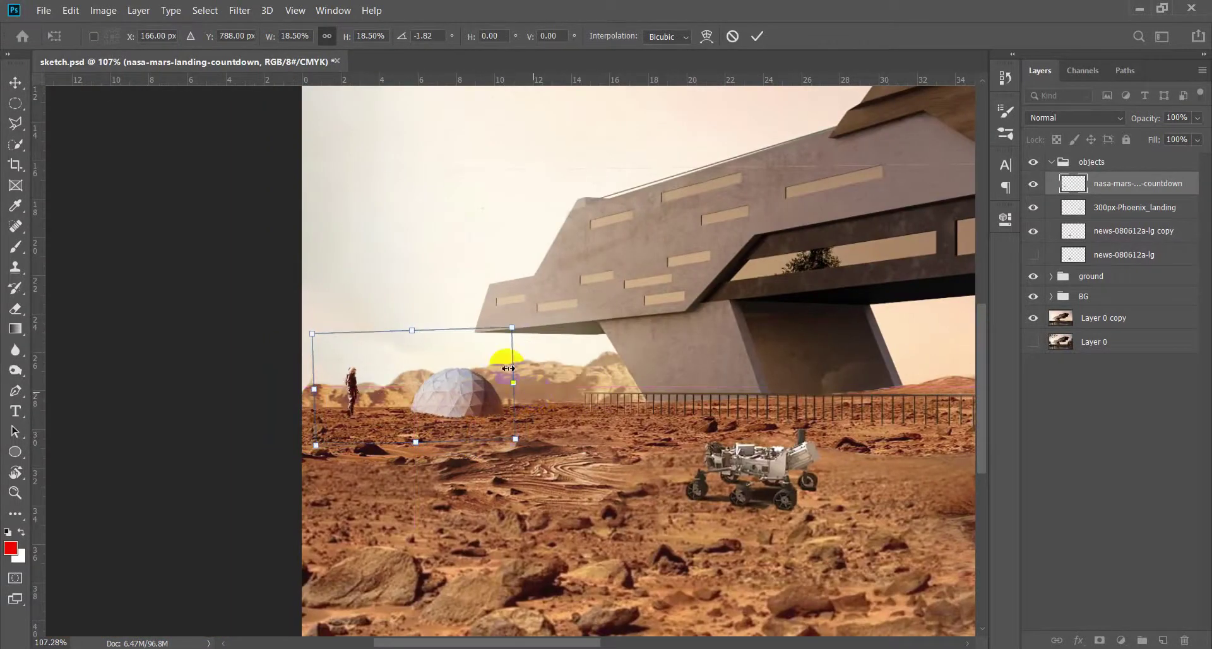
Fine-tune the cutout to 15% on the far-left distant ground and commit the transform
drag(512, 330, 478, 360)
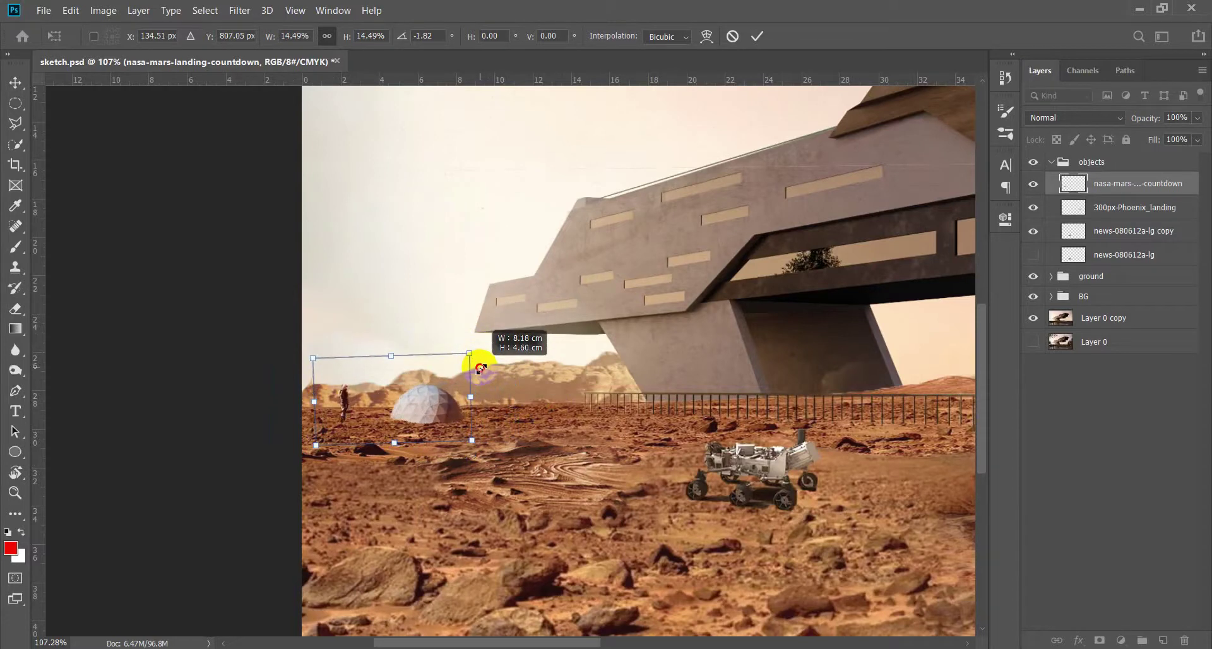
scroll(501, 399, down, 3)
scroll(155, 488, up, 2)
scroll(155, 487, up, 2)
drag(344, 465, 378, 455)
drag(421, 375, 425, 377)
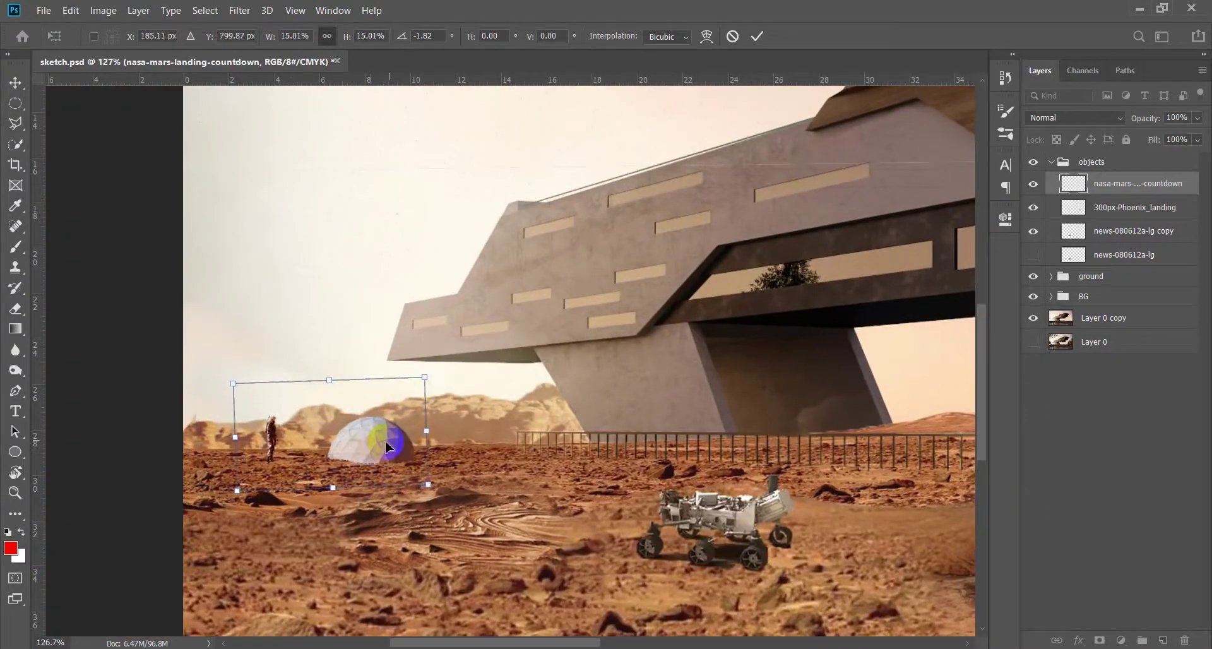
double_click(387, 446)
scroll(415, 456, down, 3)
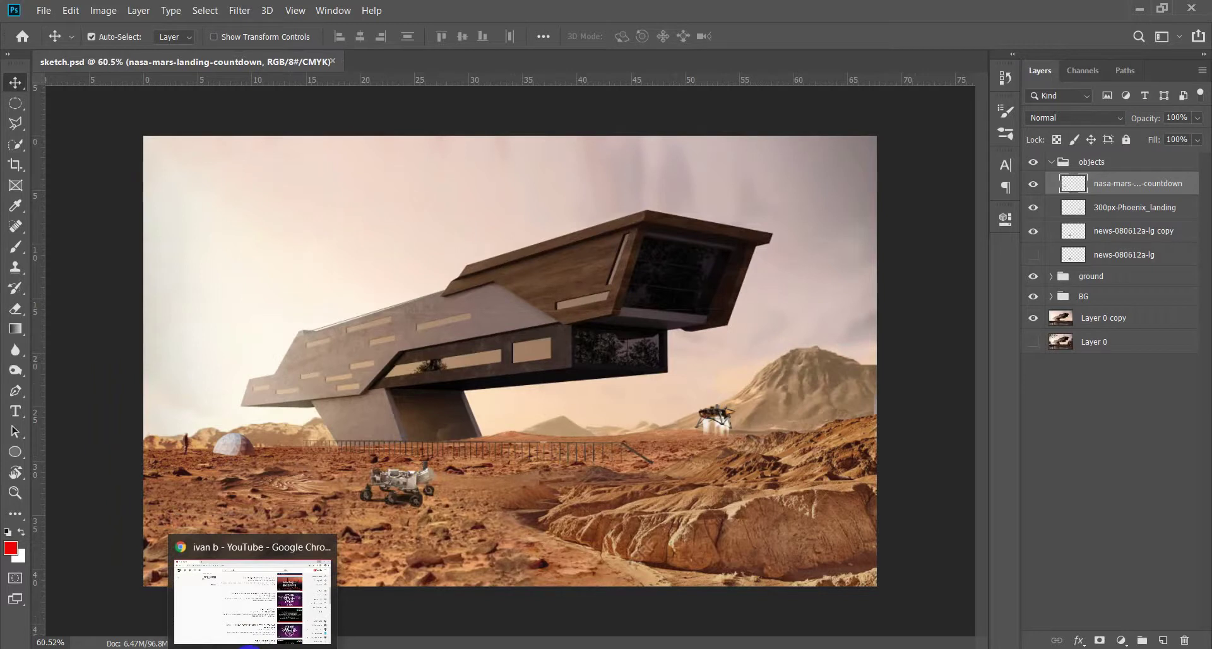
Start the Angels video playing on YouTube in Chrome
click(199, 601)
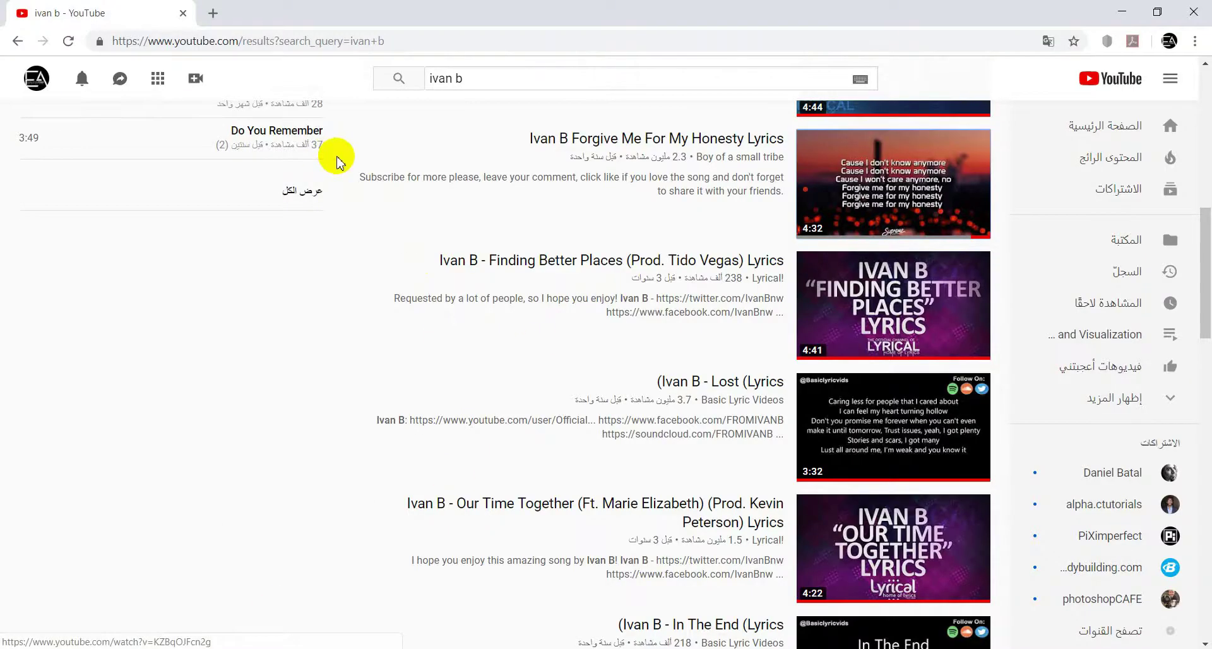
scroll(348, 177, down, 1)
scroll(347, 187, down, 2)
scroll(347, 187, down, 1)
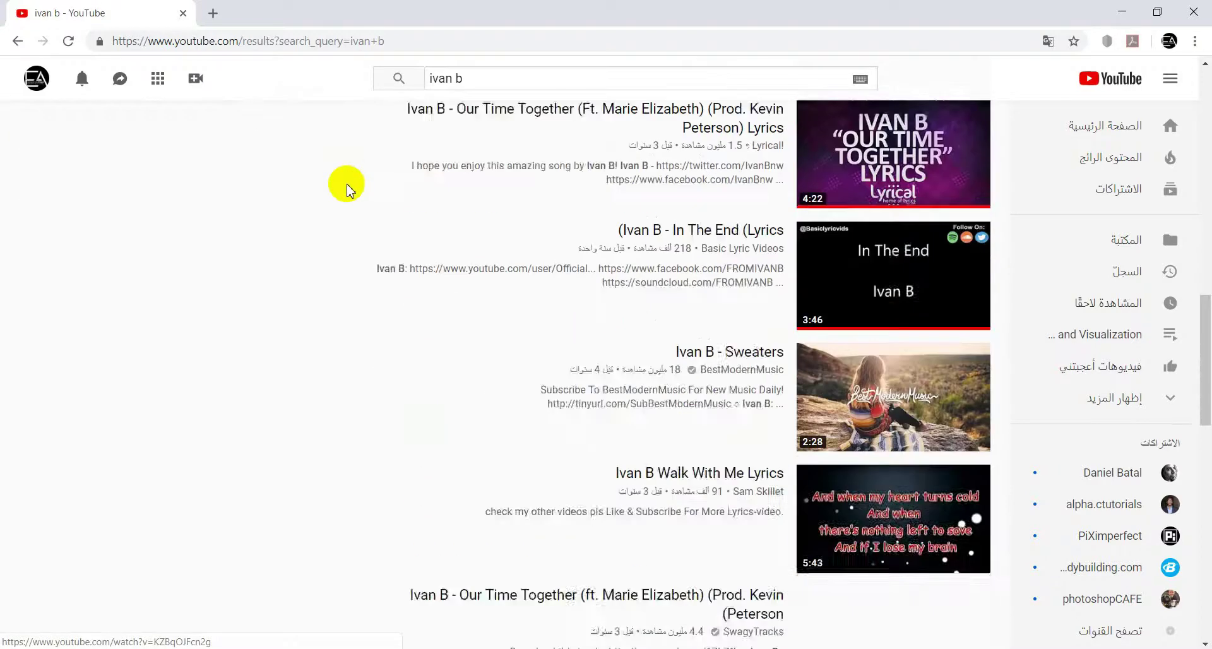
scroll(347, 187, down, 2)
scroll(348, 187, down, 2)
scroll(347, 187, down, 4)
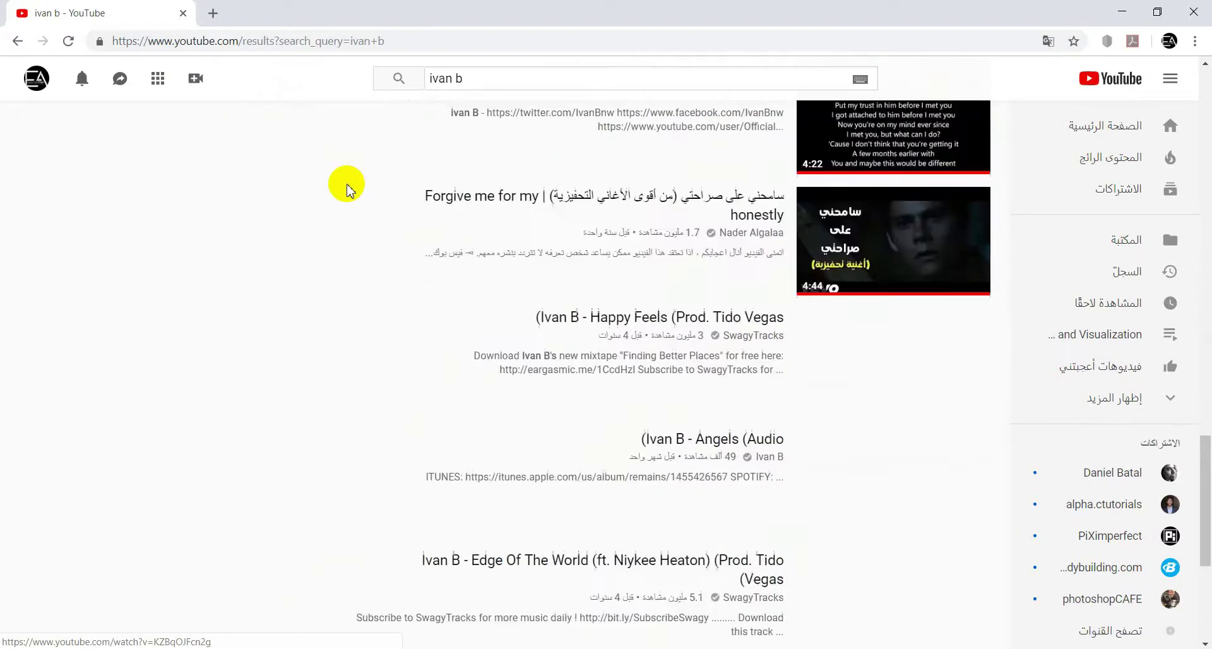
scroll(347, 187, down, 3)
scroll(347, 187, down, 2)
click(732, 321)
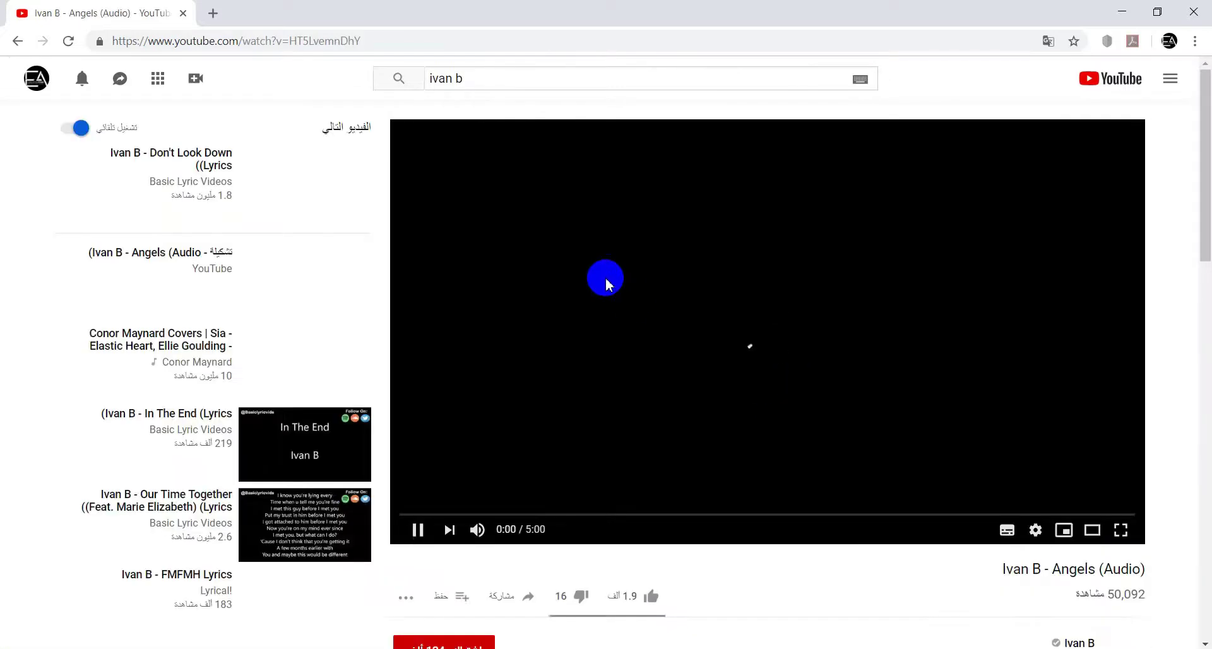
click(1036, 529)
click(1081, 214)
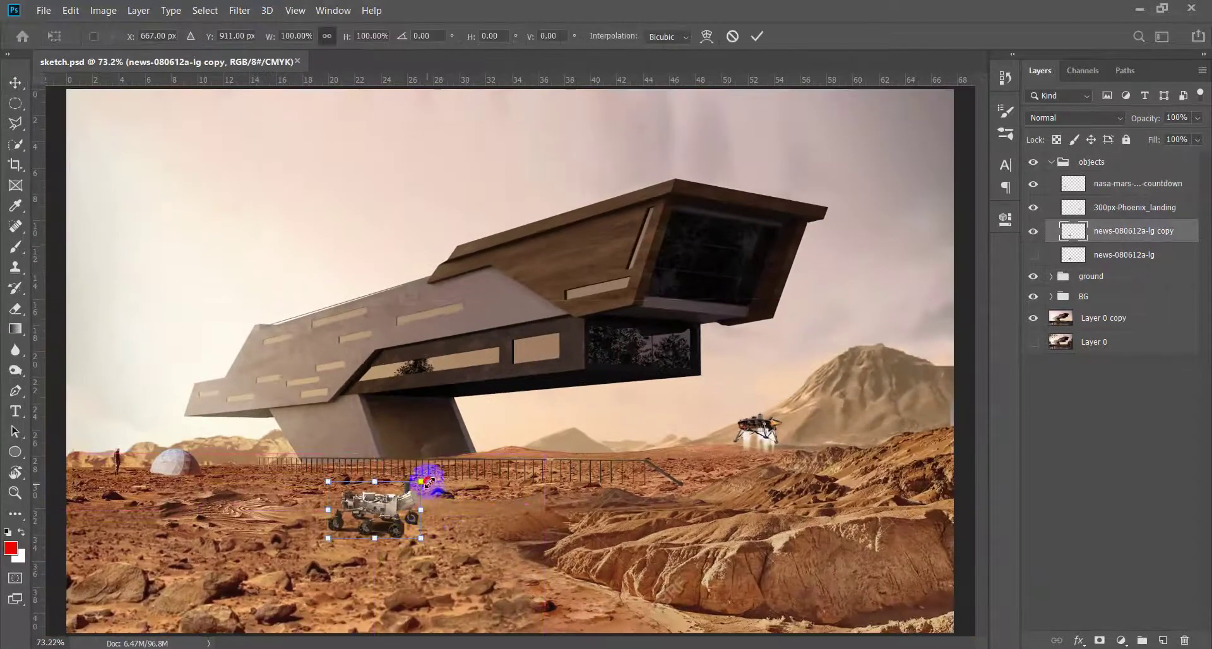
Enlarge the rover to about 118% and commit the transform
drag(427, 482, 437, 469)
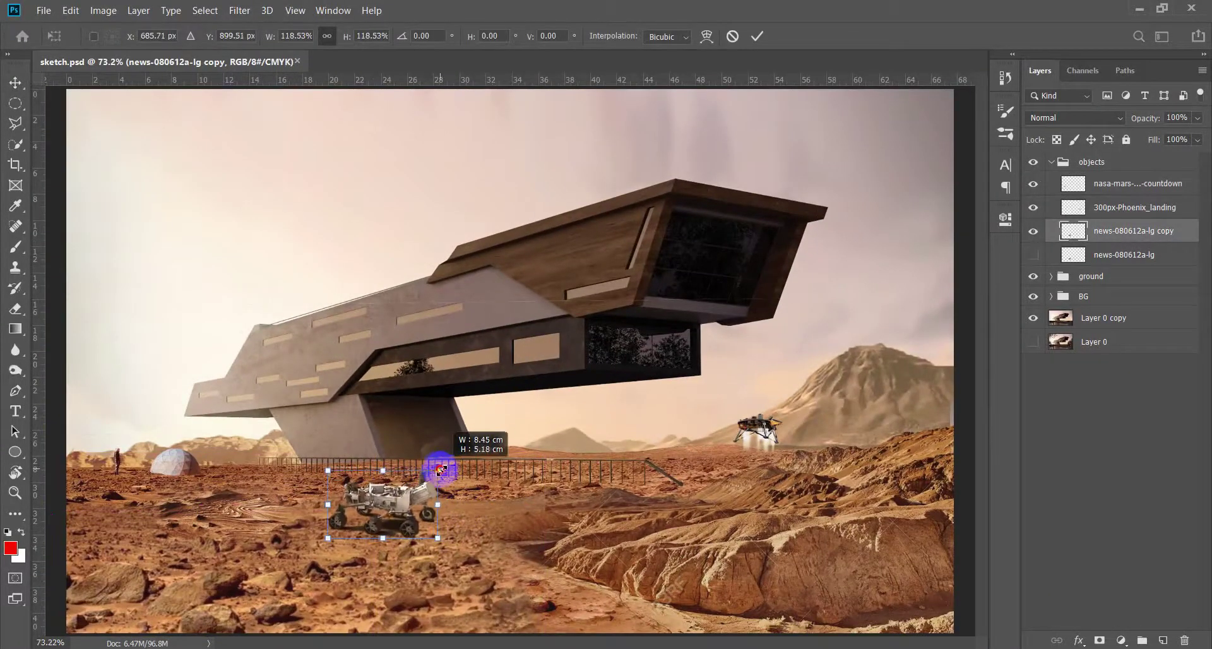
key(Return)
scroll(493, 468, down, 4)
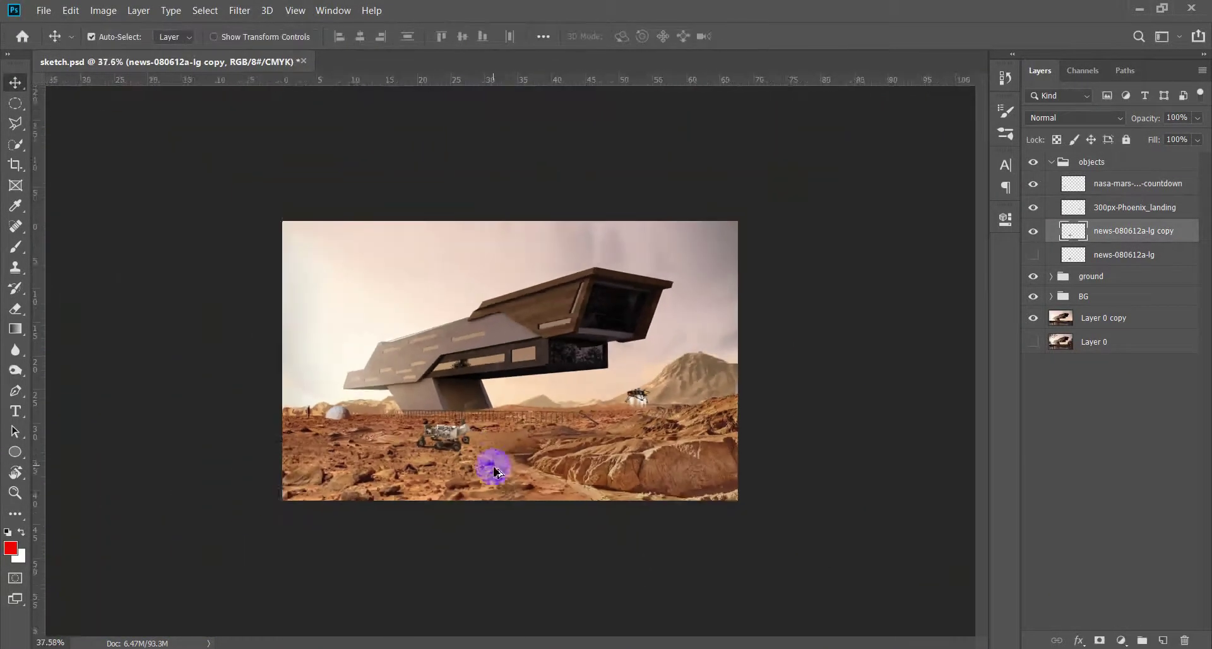
scroll(543, 480, up, 3)
scroll(549, 477, up, 2)
scroll(528, 467, down, 3)
Place Ridley-scott2-1.jpg from the Mars Architecture folder into the composite
key(alt+Tab)
key(alt+Tab)
click(1091, 538)
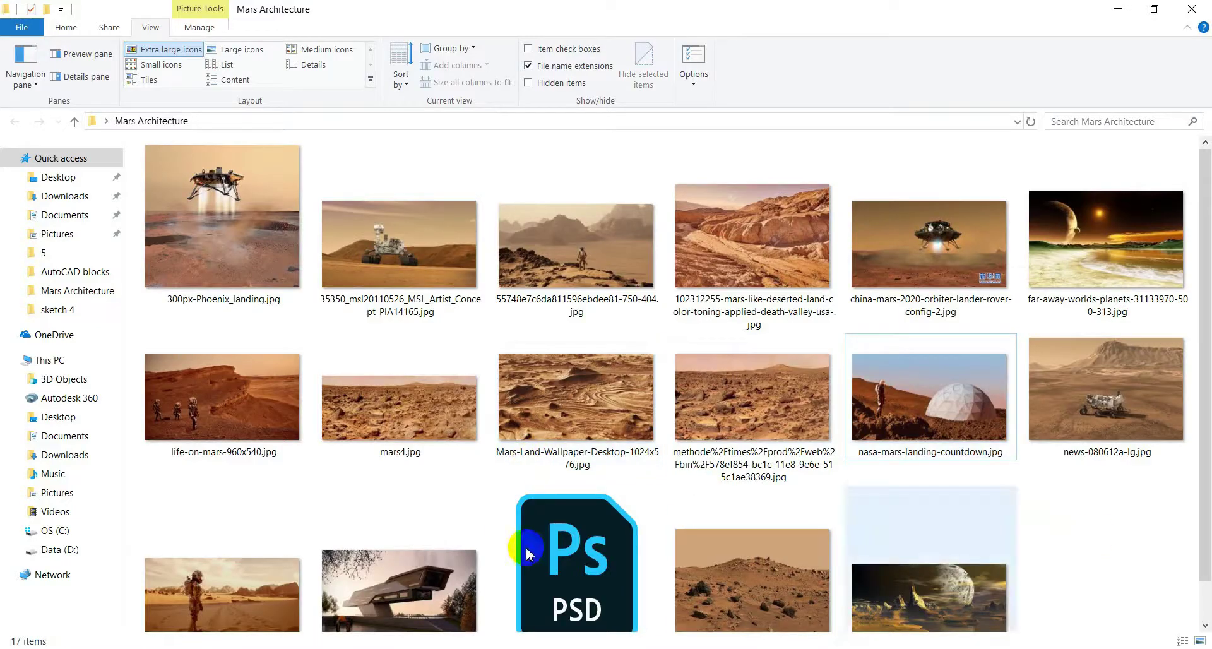
click(294, 580)
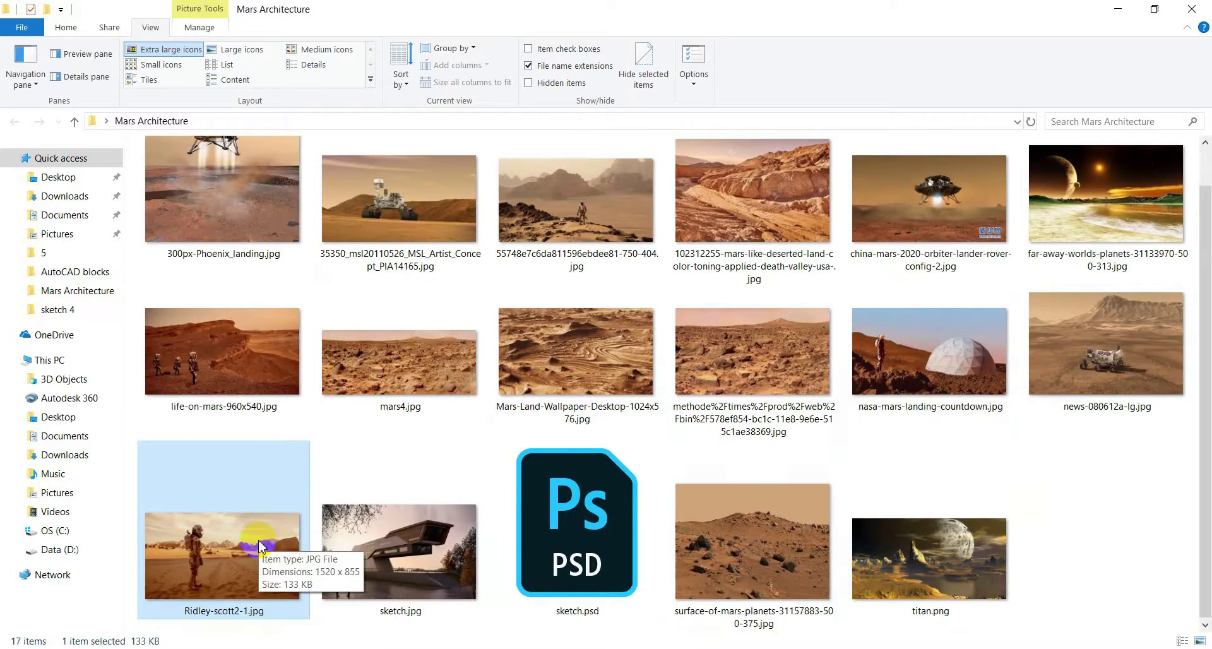
scroll(258, 543, up, 1)
scroll(258, 541, down, 1)
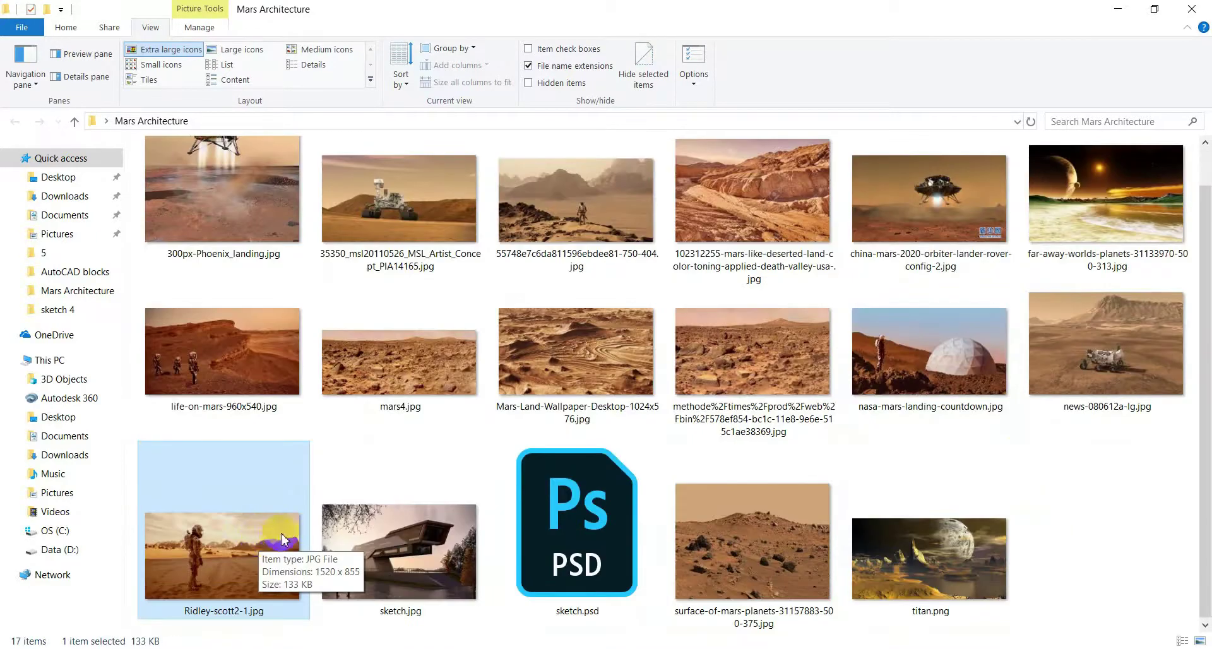
drag(250, 547, 400, 480)
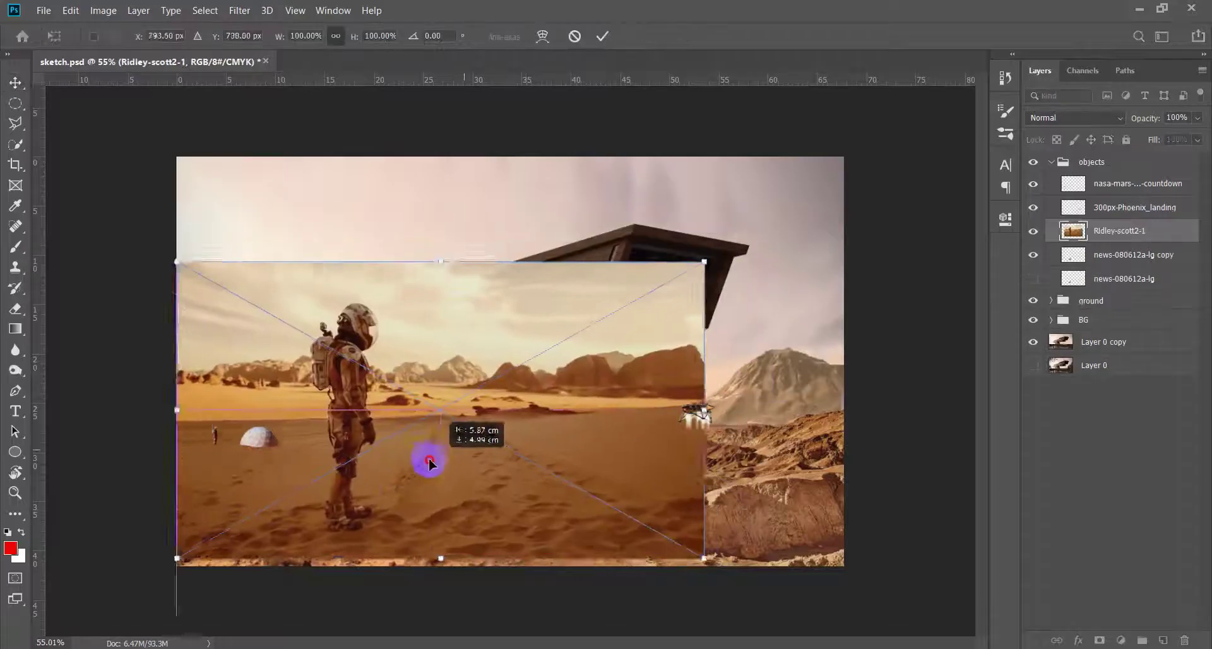
Place the astronaut photo and move its layer to the top of the object layers
key(Return)
key(w)
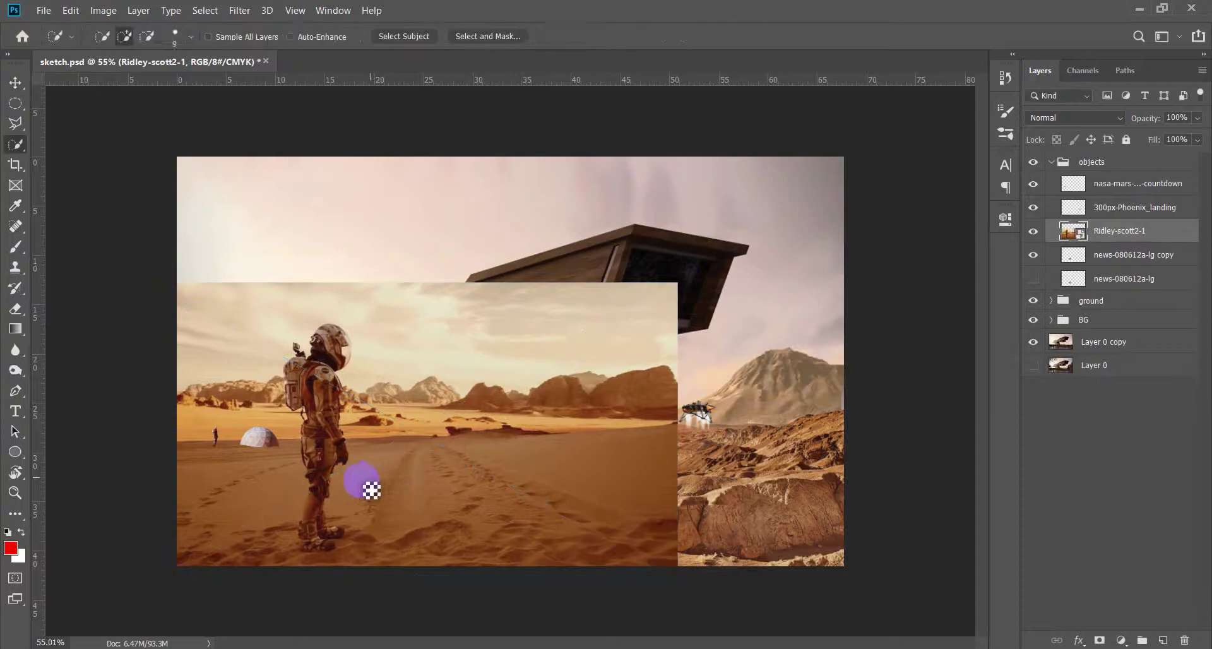
scroll(363, 481, up, 3)
drag(1130, 231, 1130, 178)
scroll(442, 411, up, 2)
scroll(442, 411, up, 2)
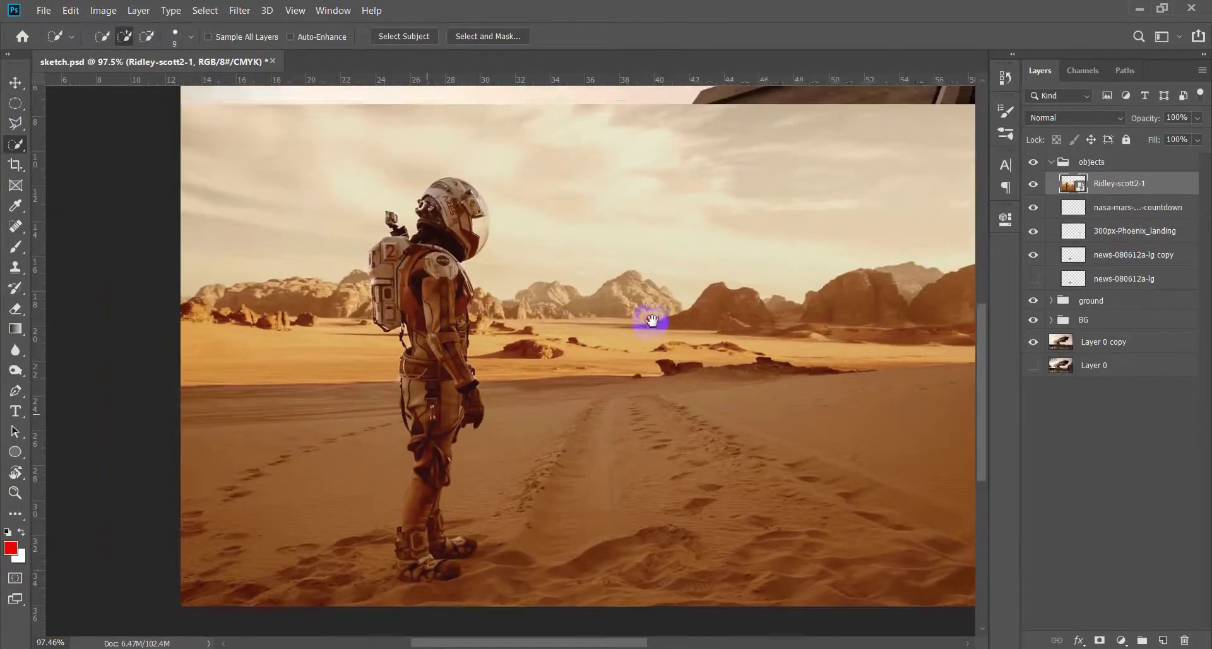
scroll(458, 265, up, 2)
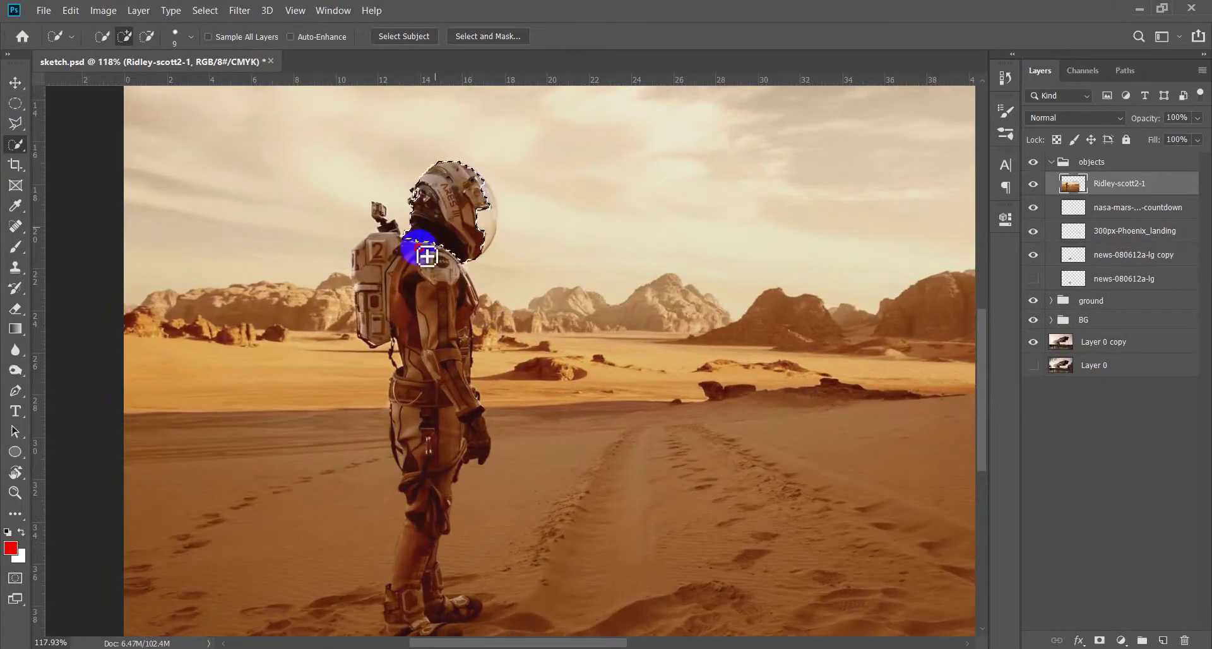
Quick-select the astronaut figure down to the legs, including the backpack edge
drag(436, 450, 425, 498)
scroll(425, 497, up, 2)
scroll(406, 473, up, 3)
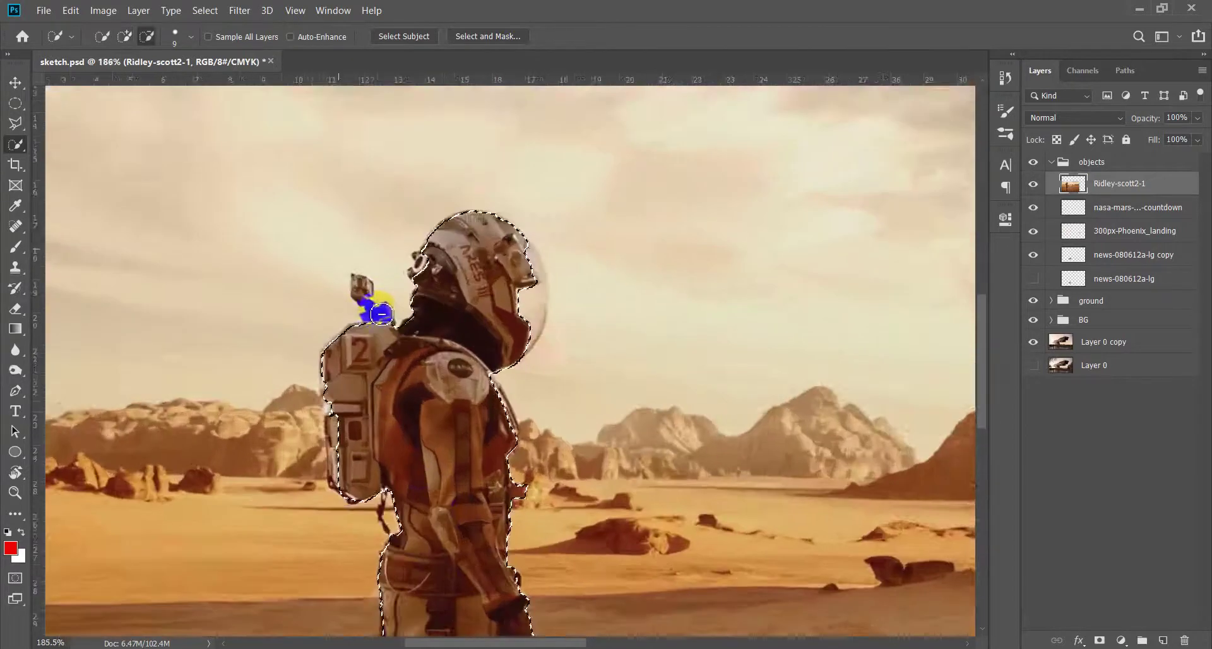
scroll(373, 311, up, 2)
scroll(373, 354, down, 2)
key(bracketleft)
key(bracketleft)
key(bracketleft)
drag(363, 441, 353, 475)
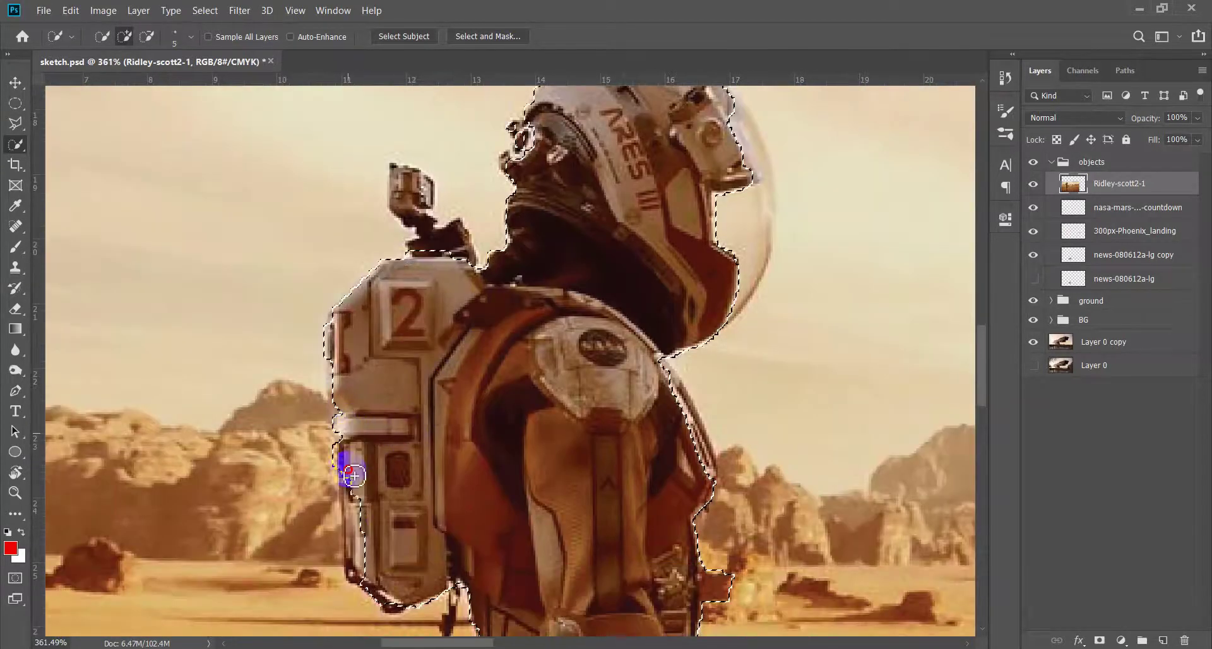
scroll(367, 549, up, 2)
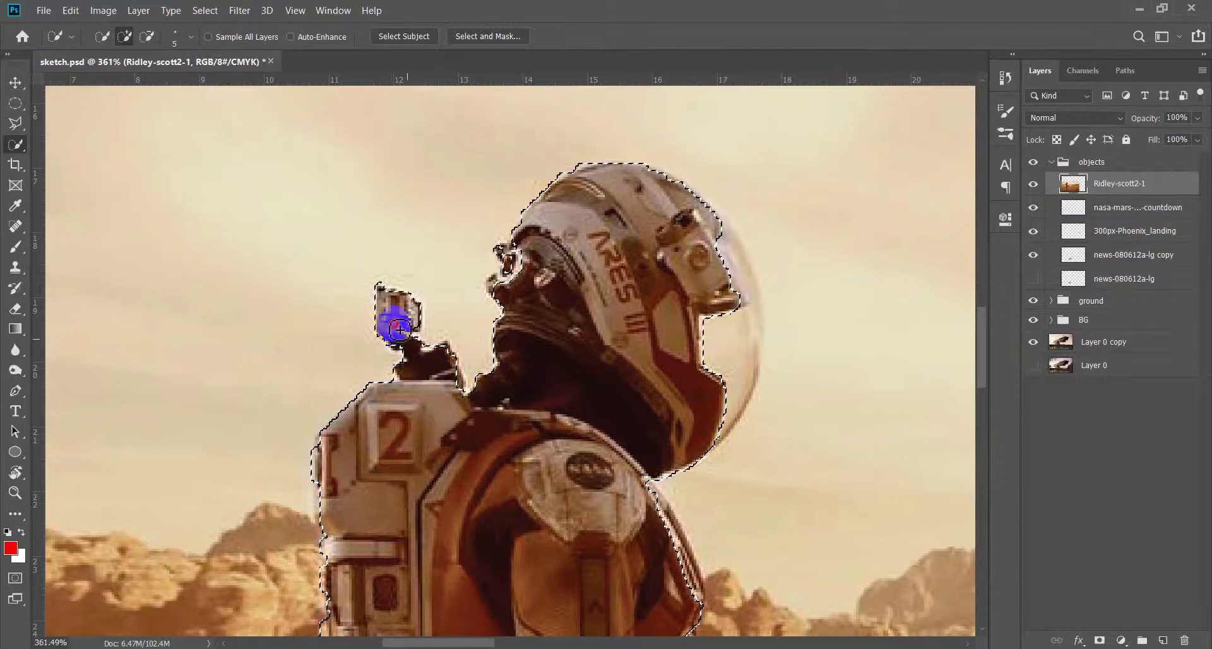
scroll(417, 379, down, 3)
scroll(449, 354, down, 5)
scroll(442, 240, down, 3)
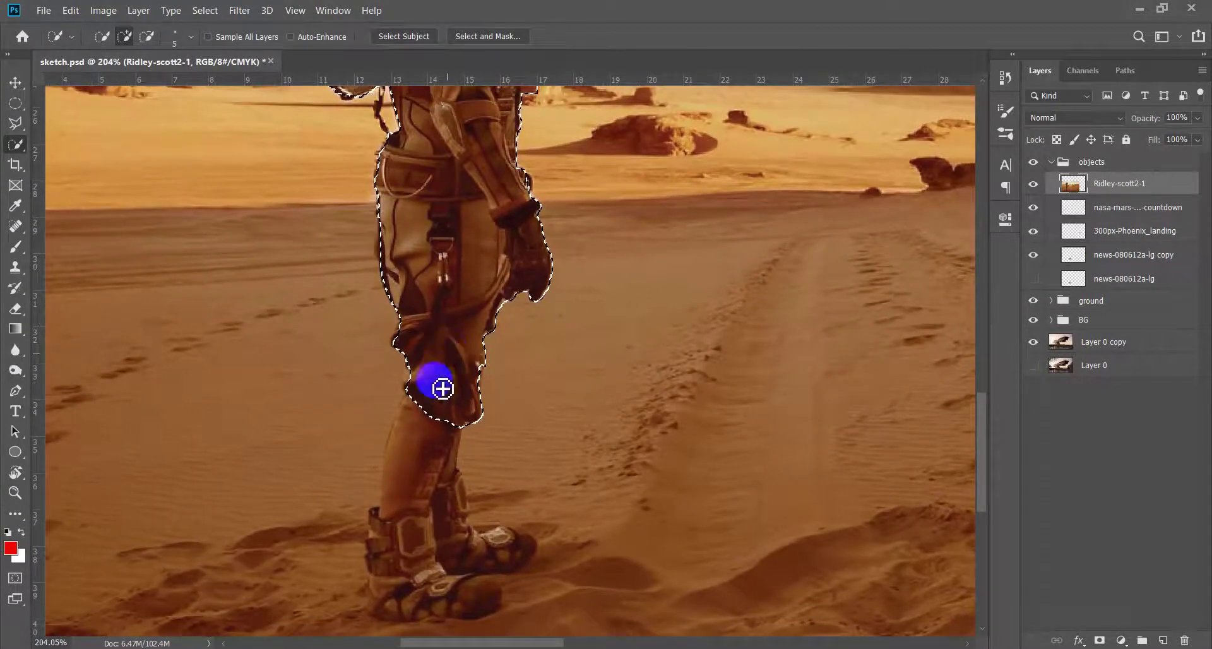
scroll(442, 388, up, 2)
scroll(466, 400, down, 2)
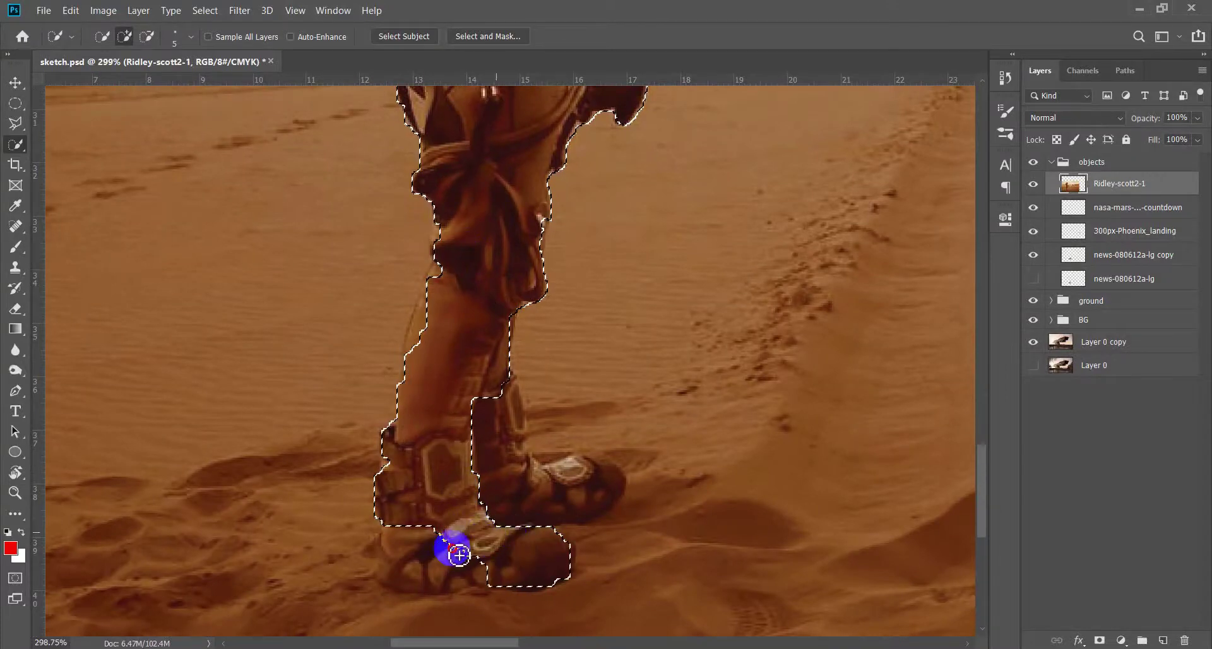
Add both boots to the selection and trim out sand under the boot and near the backpack
mouse_move(415, 536)
mouse_down()
mouse_move(398, 541)
mouse_move(395, 560)
mouse_move(552, 525)
mouse_move(554, 501)
mouse_move(574, 492)
mouse_up()
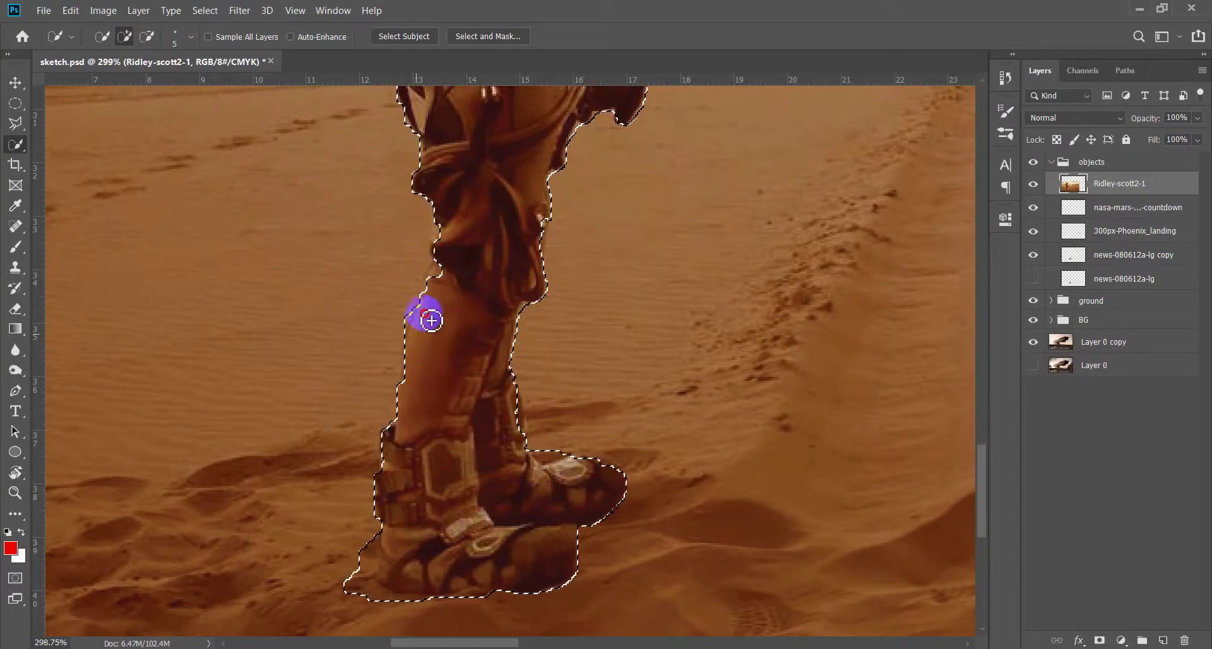
scroll(406, 554, up, 3)
key(bracketleft)
key(bracketleft)
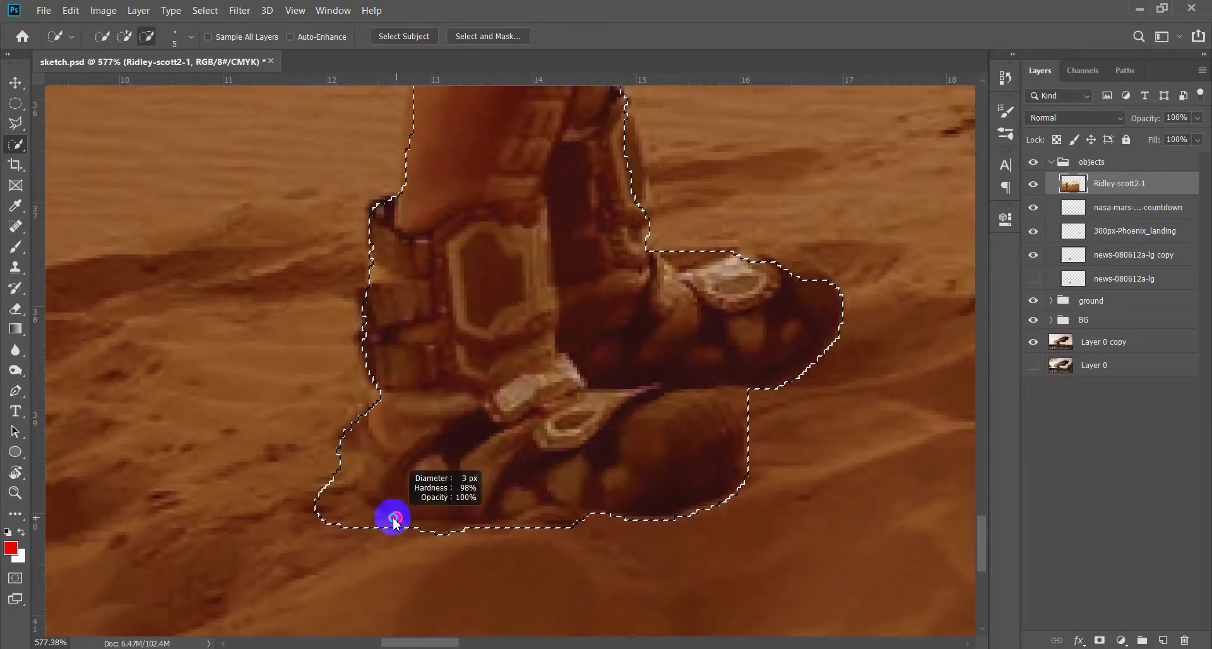
drag(468, 559, 436, 541)
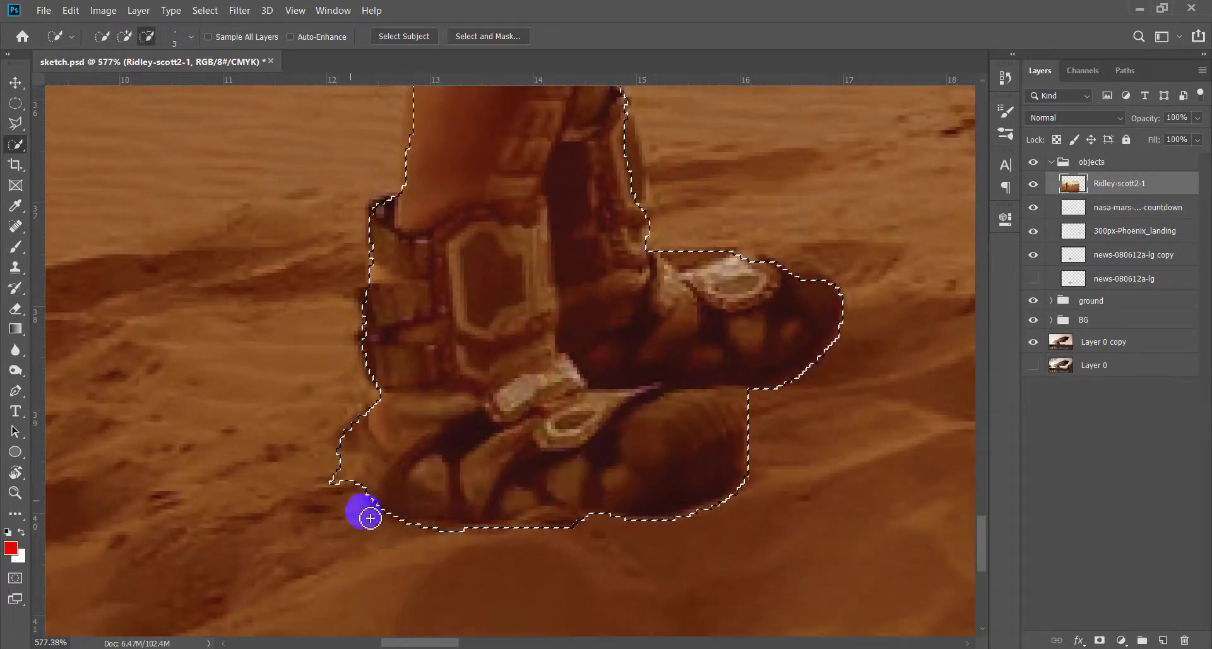
scroll(362, 514, down, 5)
scroll(393, 455, down, 2)
scroll(411, 347, up, 3)
scroll(420, 290, up, 3)
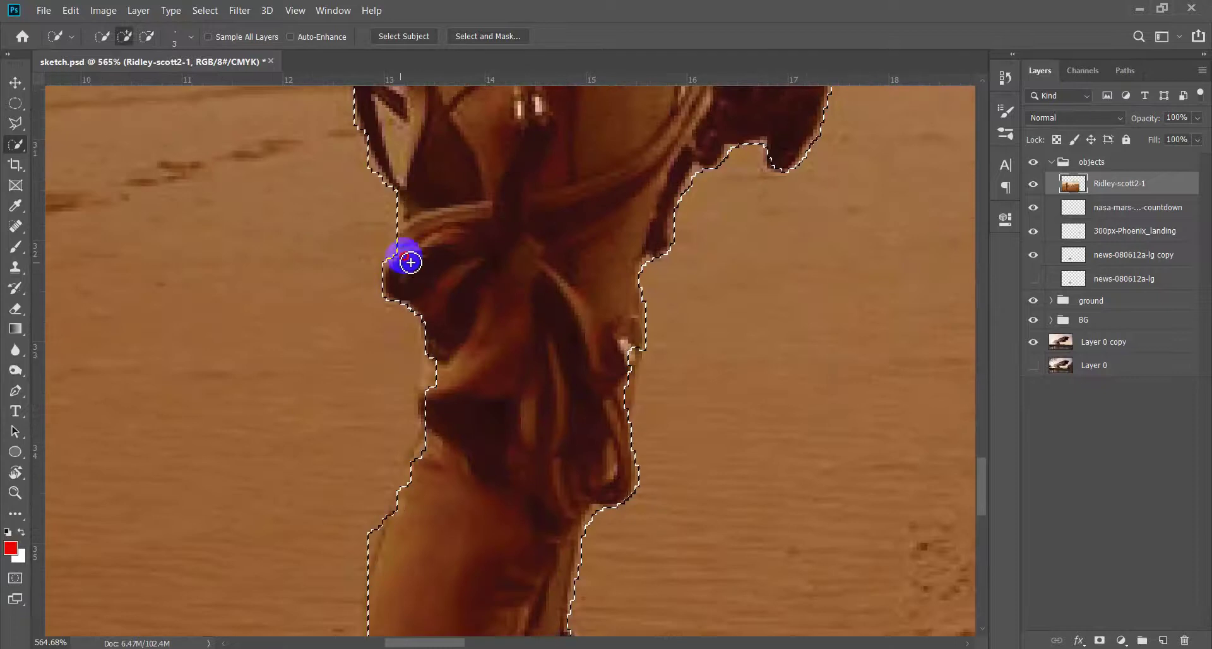
scroll(413, 270, down, 3)
scroll(449, 382, down, 2)
scroll(468, 335, up, 1)
scroll(379, 392, up, 1)
drag(337, 392, 357, 415)
scroll(379, 475, up, 3)
scroll(414, 419, up, 3)
scroll(503, 255, up, 2)
Refine the selection along the backpack, arm and helmet
drag(479, 254, 481, 257)
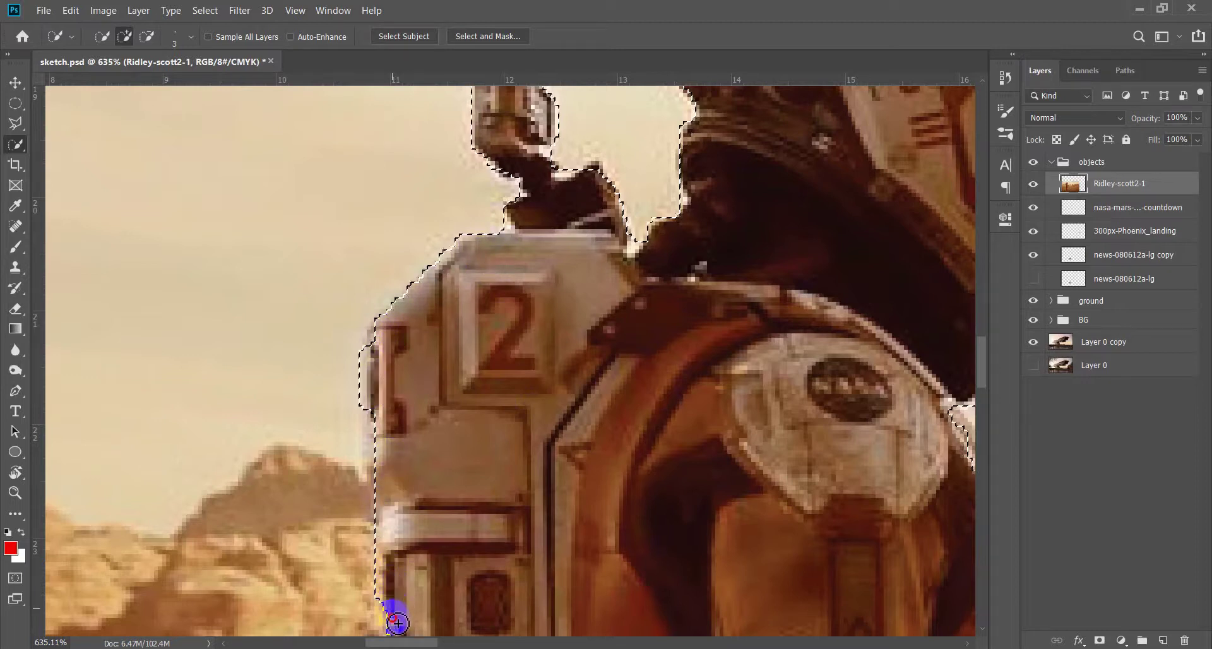
drag(398, 621, 379, 430)
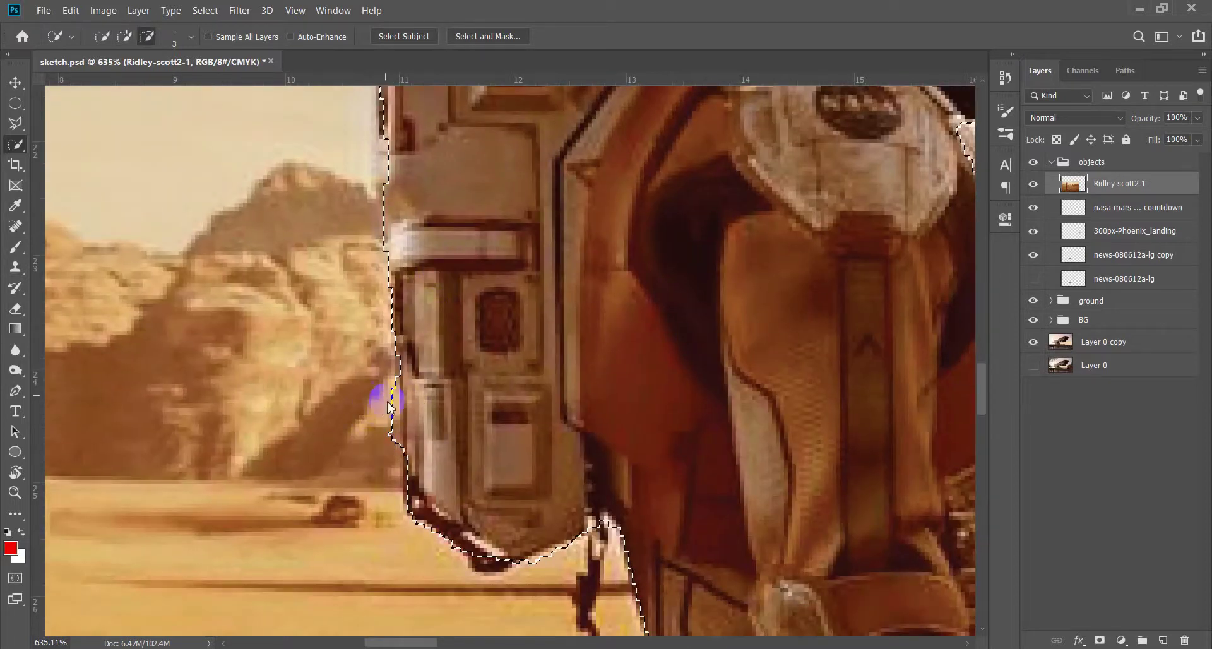
scroll(454, 331, down, 5)
scroll(619, 357, up, 4)
scroll(511, 465, down, 1)
mouse_move(511, 465)
mouse_down()
mouse_move(509, 413)
mouse_move(486, 400)
mouse_move(561, 452)
mouse_up()
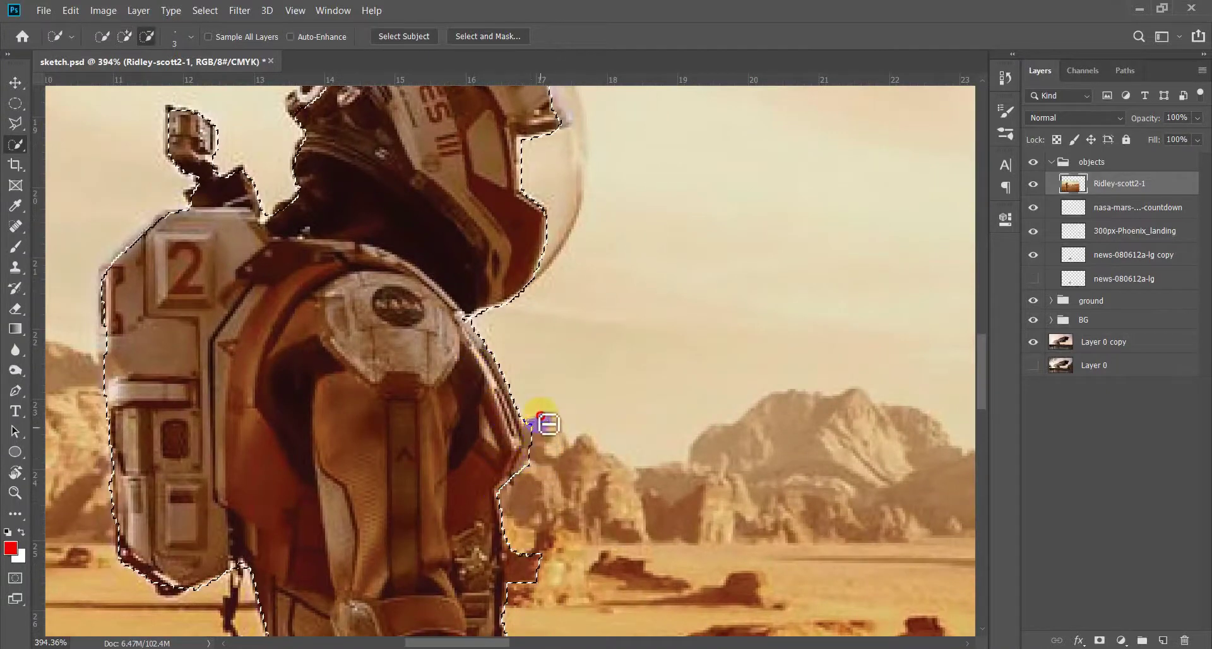
scroll(534, 424, down, 3)
scroll(545, 314, up, 2)
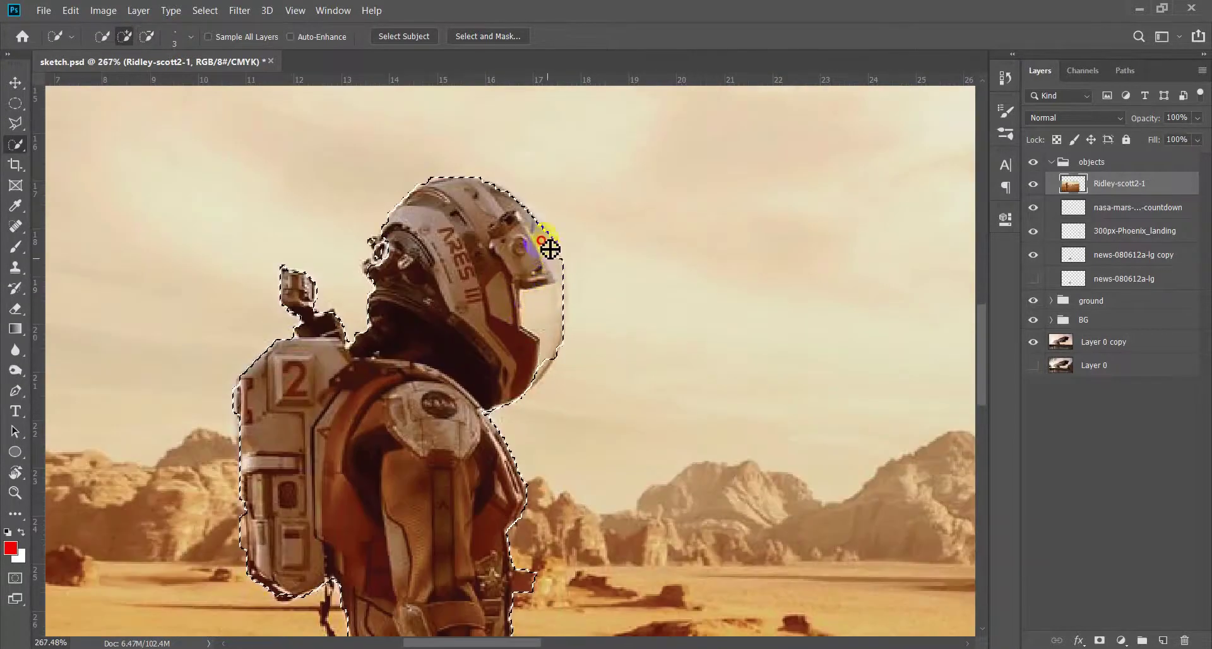
scroll(557, 357, down, 3)
scroll(406, 311, up, 2)
drag(406, 312, 451, 343)
scroll(451, 343, down, 3)
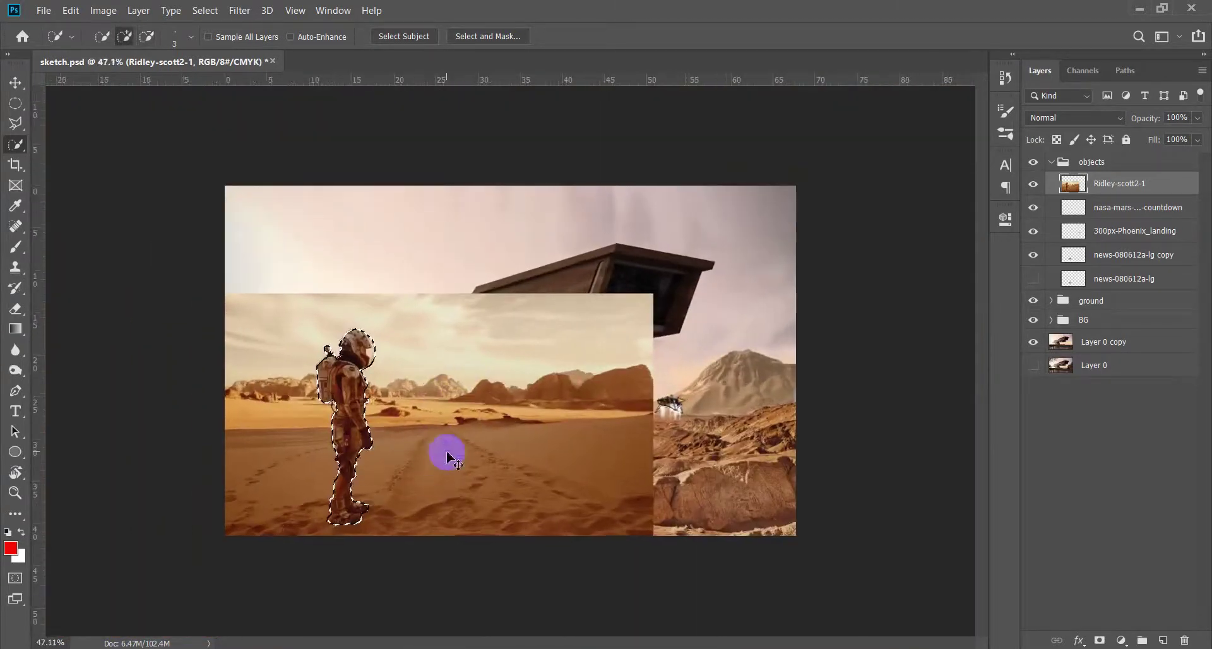
Invert the selection, delete the desert background around the astronaut, and deselect
key(ctrl+shift+i)
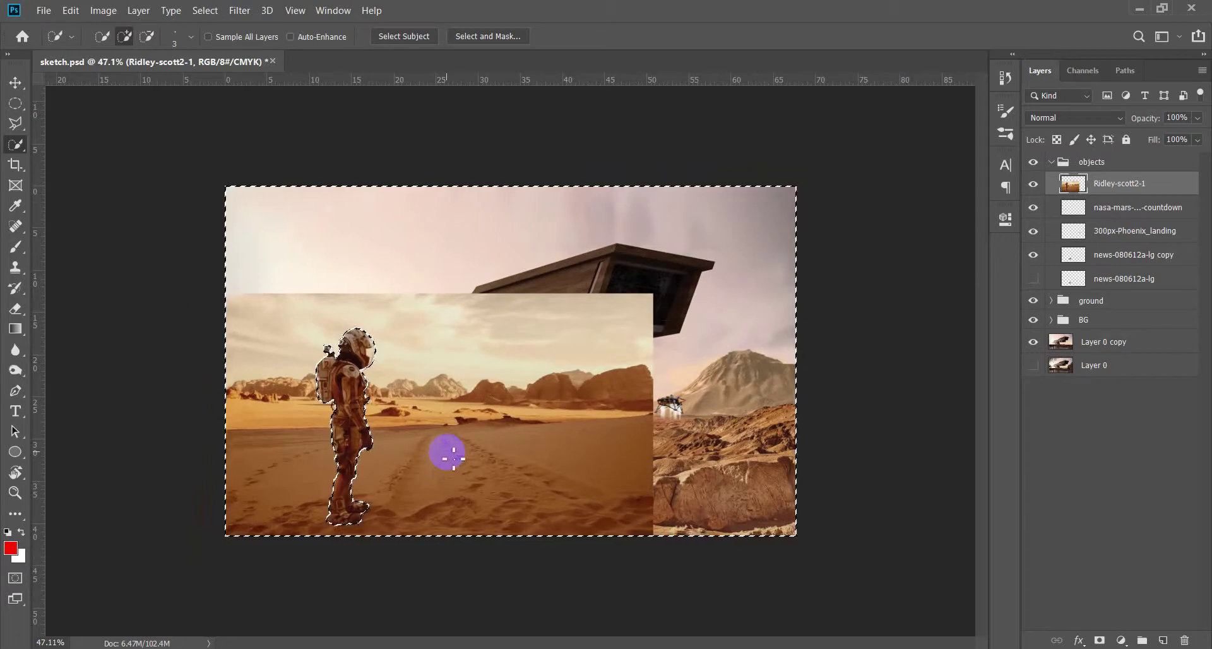
key(Delete)
key(ctrl+d)
key(v)
scroll(374, 466, up, 2)
Delete the leftover L-shaped edge strip from the astronaut cutout
mouse_move(298, 433)
mouse_down()
mouse_move(408, 385)
mouse_move(435, 387)
mouse_up()
ctrl+click(1073, 183)
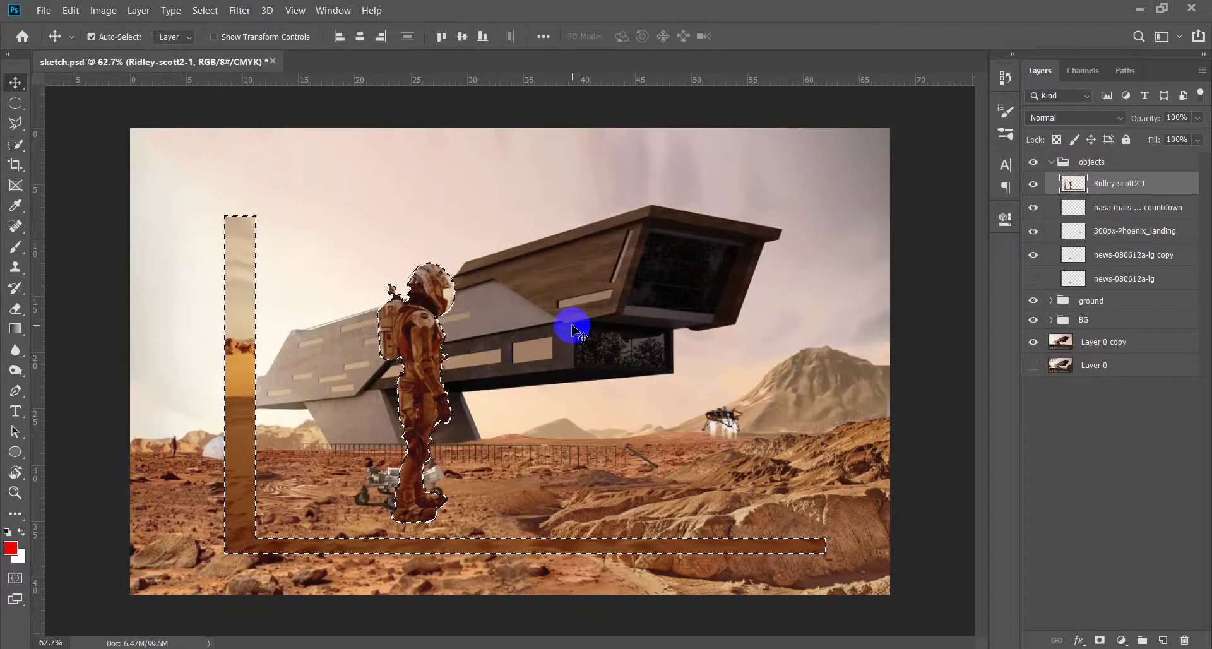
key(m)
drag(489, 231, 343, 537)
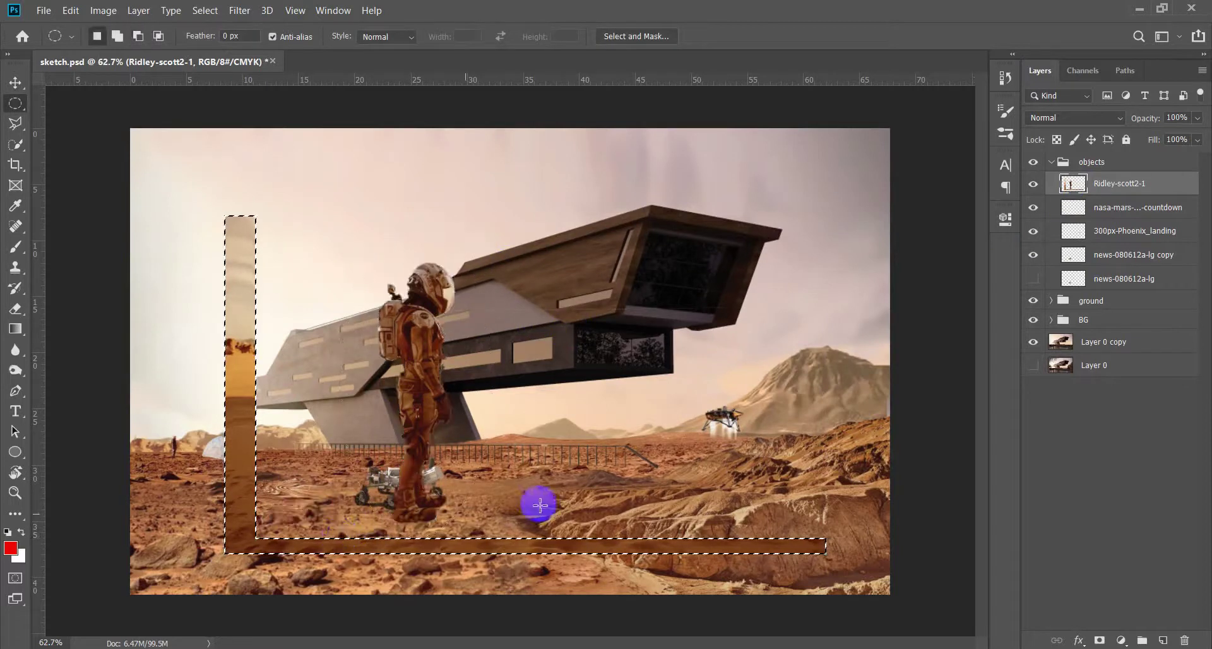
key(Delete)
key(ctrl+d)
Move the astronaut over to the left side of the scene
key(v)
scroll(480, 439, down, 2)
scroll(458, 437, up, 2)
drag(458, 437, 242, 456)
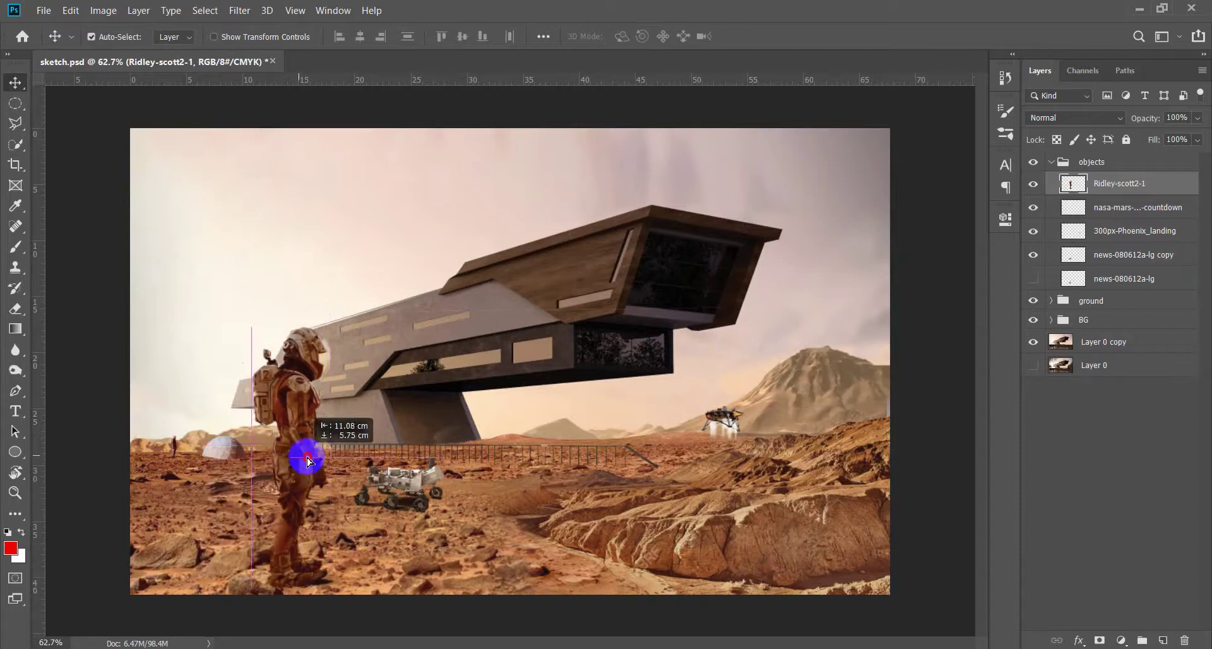
drag(243, 456, 211, 447)
Scale the astronaut down to about 76% and set him in the left foreground facing the rover
key(ctrl+t)
mouse_move(252, 314)
mouse_down()
mouse_move(225, 378)
mouse_move(235, 364)
mouse_up()
key(Return)
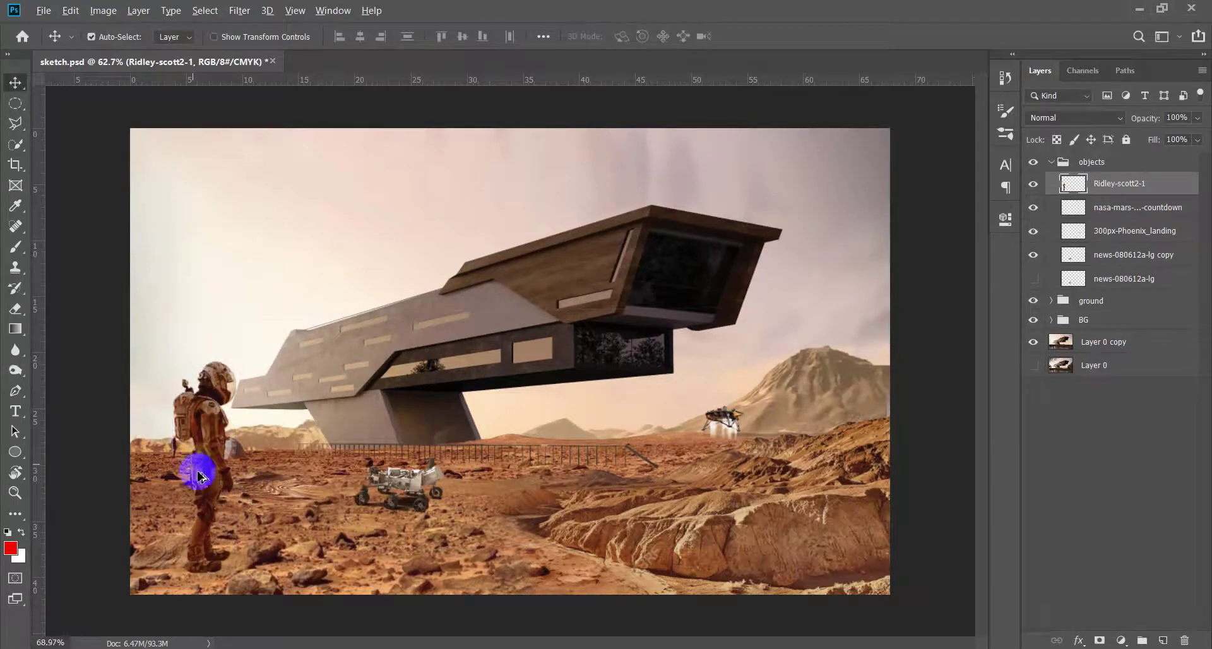
scroll(199, 475, down, 1)
scroll(284, 480, down, 2)
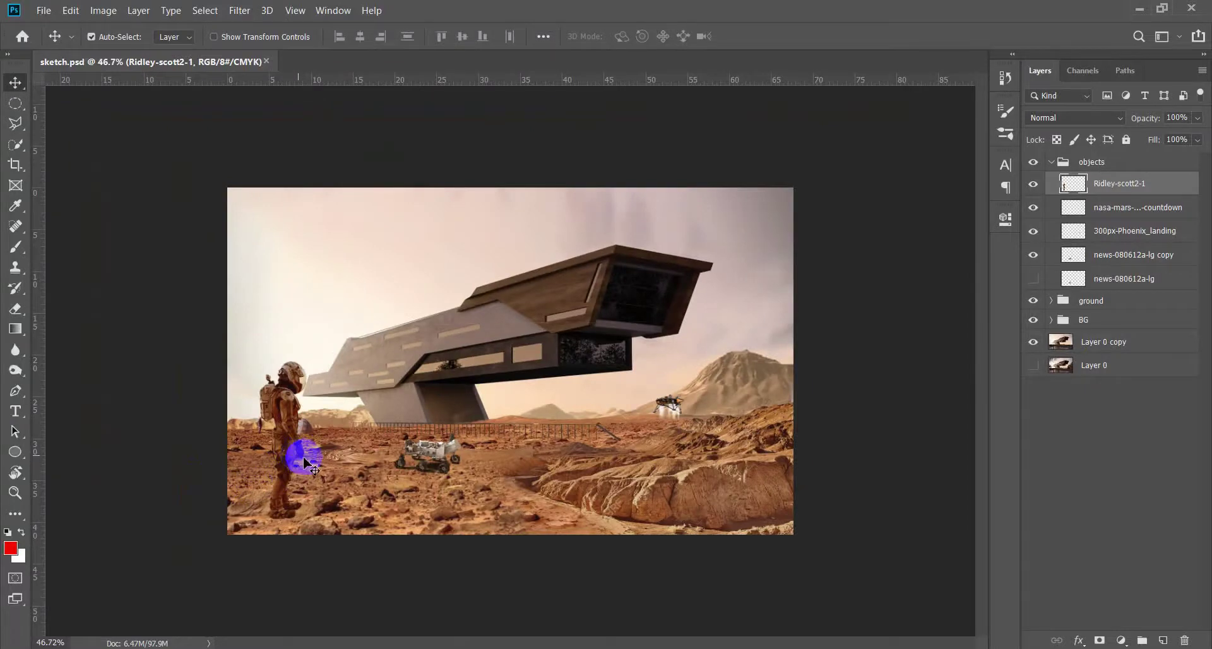
drag(284, 467, 302, 478)
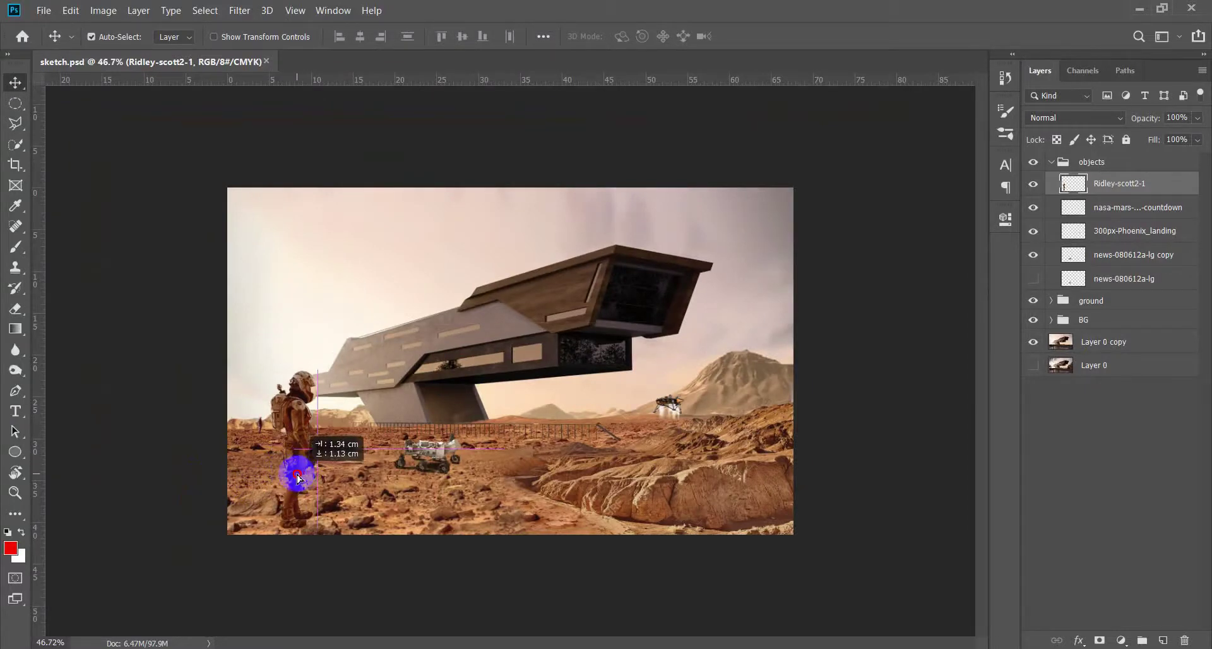
scroll(302, 478, up, 1)
scroll(311, 474, up, 1)
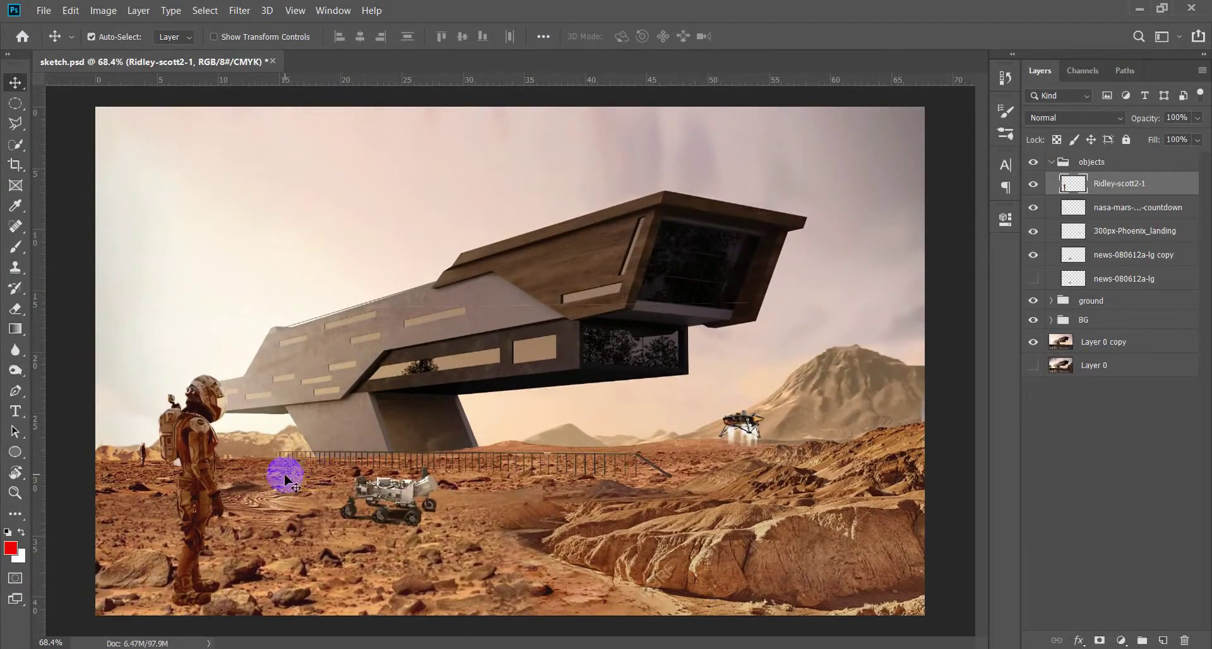
click(1124, 208)
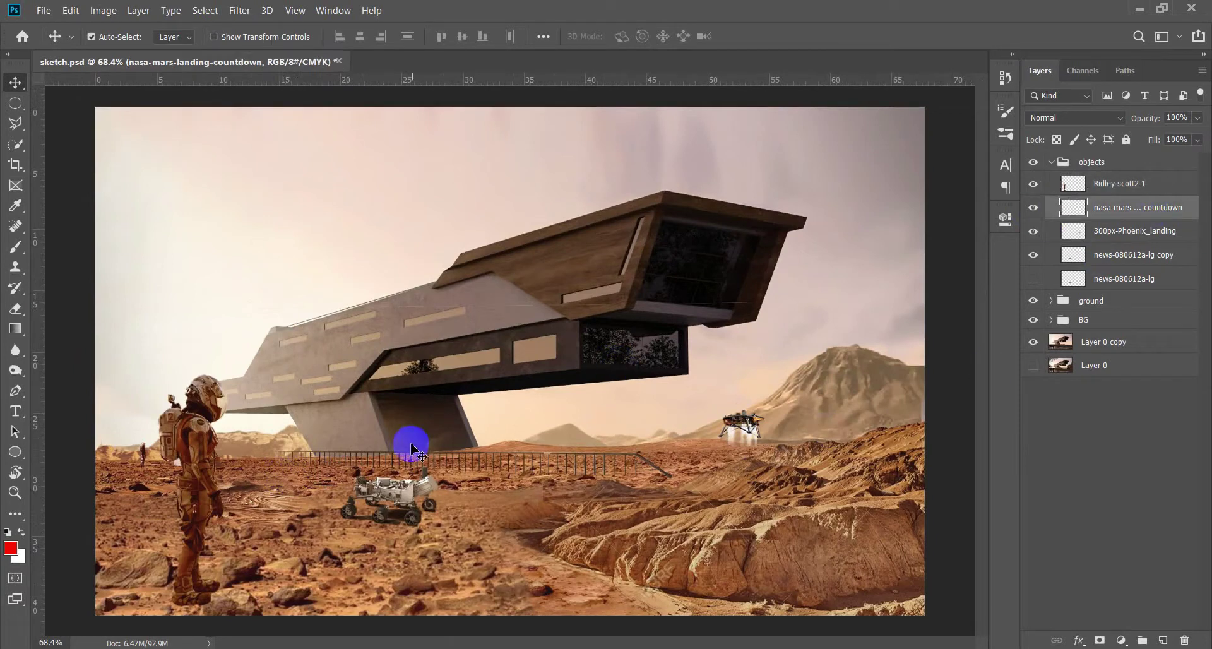
Move and scale the dome habitat into the distance by the fence
key(ctrl+t)
mouse_move(207, 427)
mouse_down()
mouse_move(574, 444)
mouse_move(589, 434)
mouse_move(579, 421)
mouse_up()
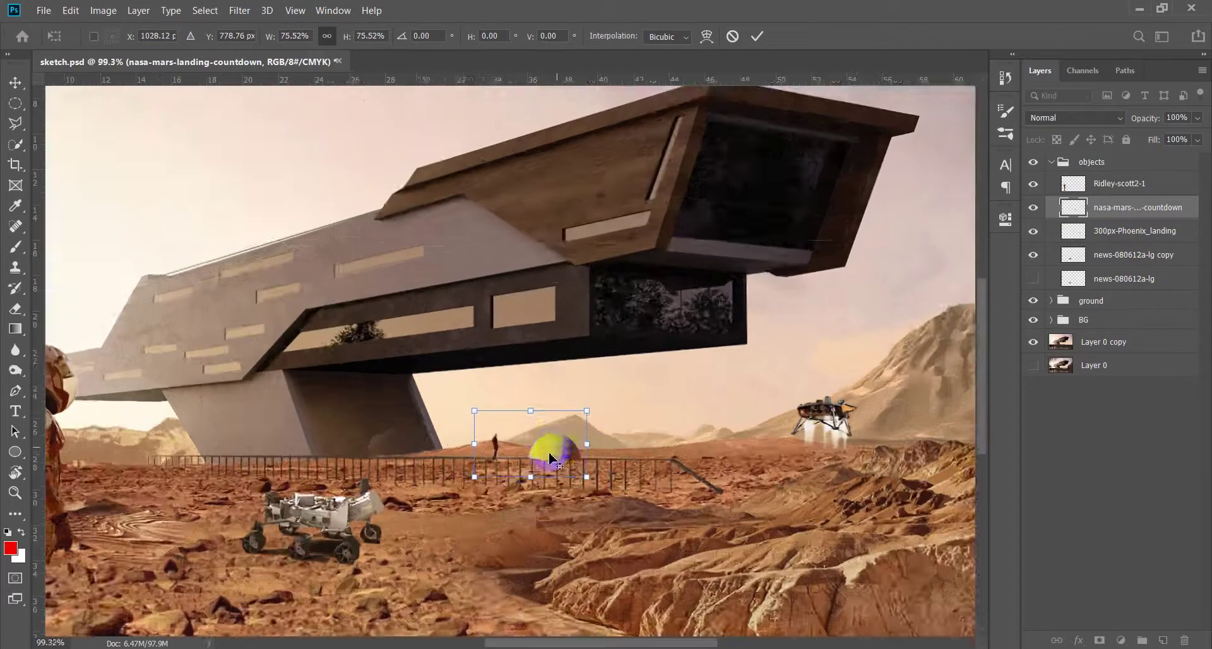
scroll(549, 442, up, 6)
key(Return)
scroll(433, 455, down, 5)
Erase the dome's base where it overlaps the railing with a 19 px eraser
key(e)
scroll(544, 470, up, 7)
drag(544, 470, 433, 450)
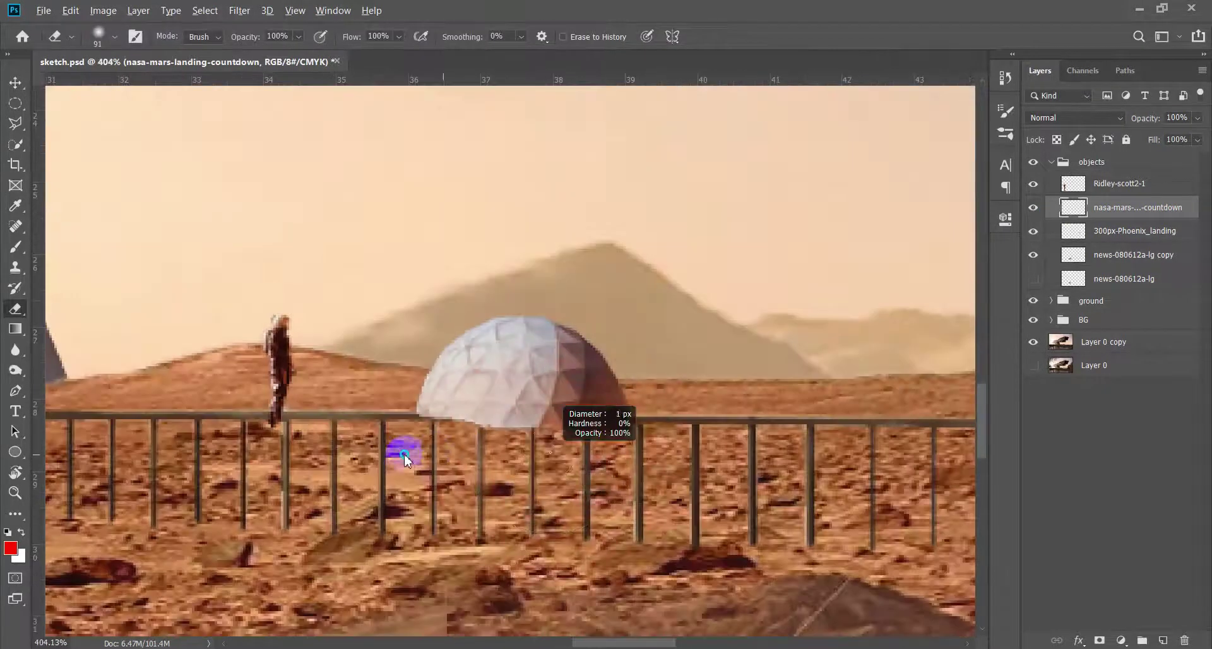
scroll(546, 471, up, 2)
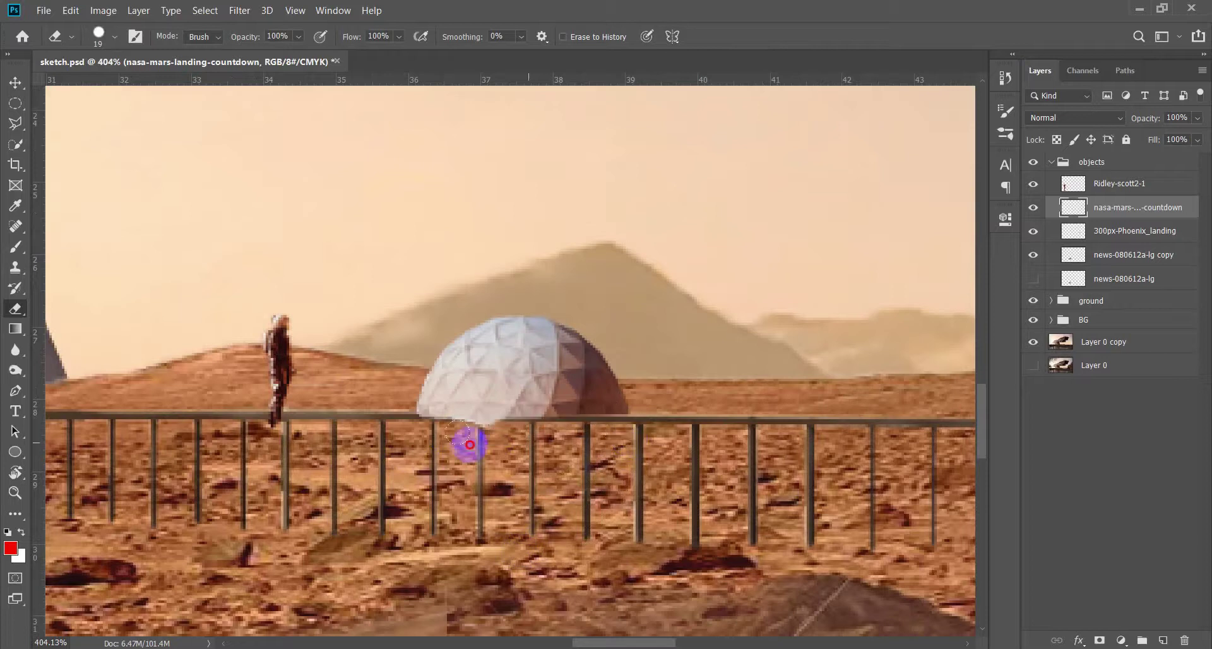
Fit the whole image in view and hide the astronaut, rover, lander and dome layers
key(v)
key(ctrl+0)
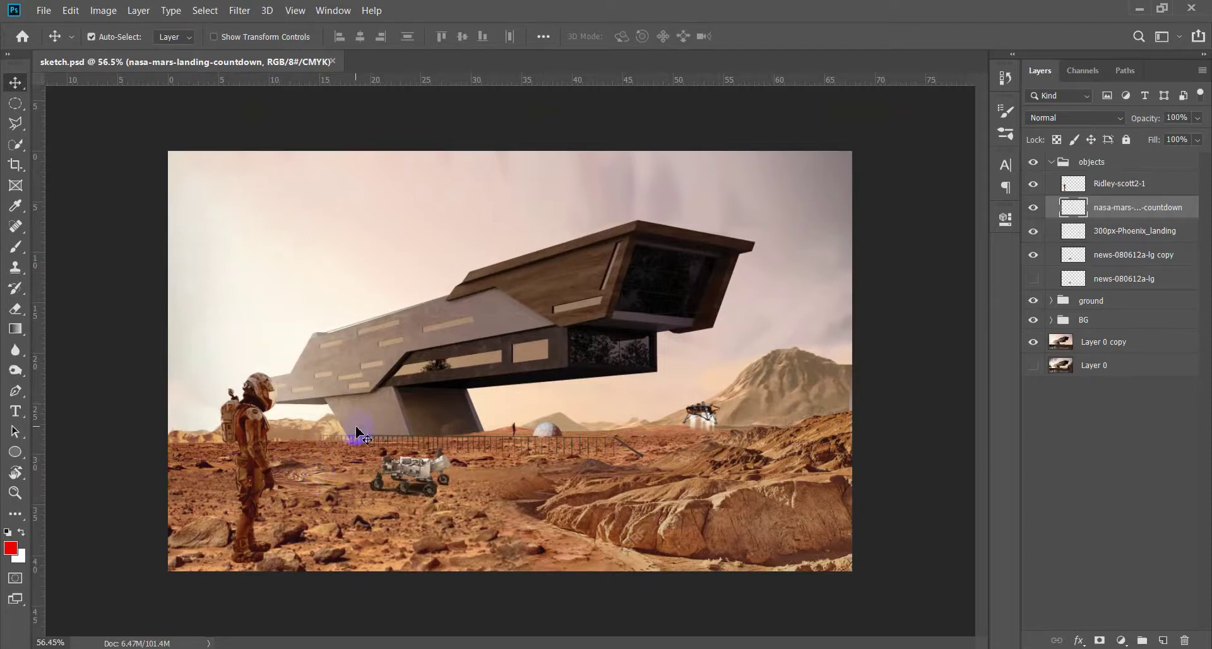
drag(1036, 237, 1034, 255)
click(1092, 301)
Hide the last object layer, make Layer 0 copy in the BG group visible, and save
click(1033, 341)
click(1130, 344)
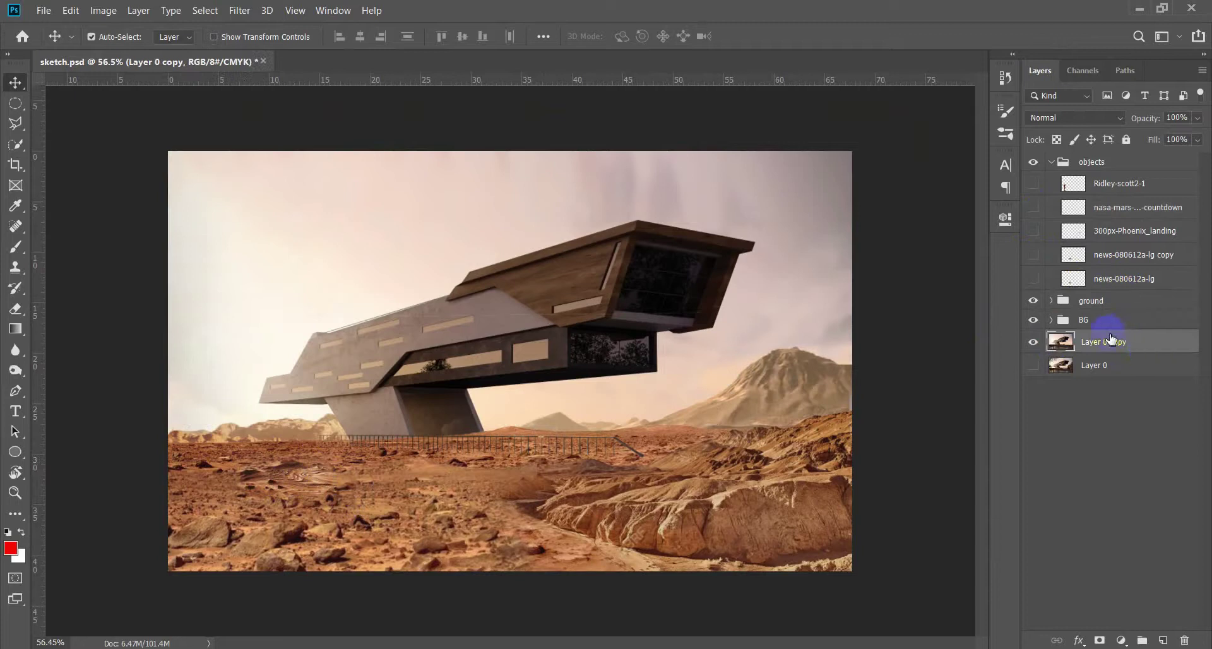
click(1052, 319)
click(1040, 389)
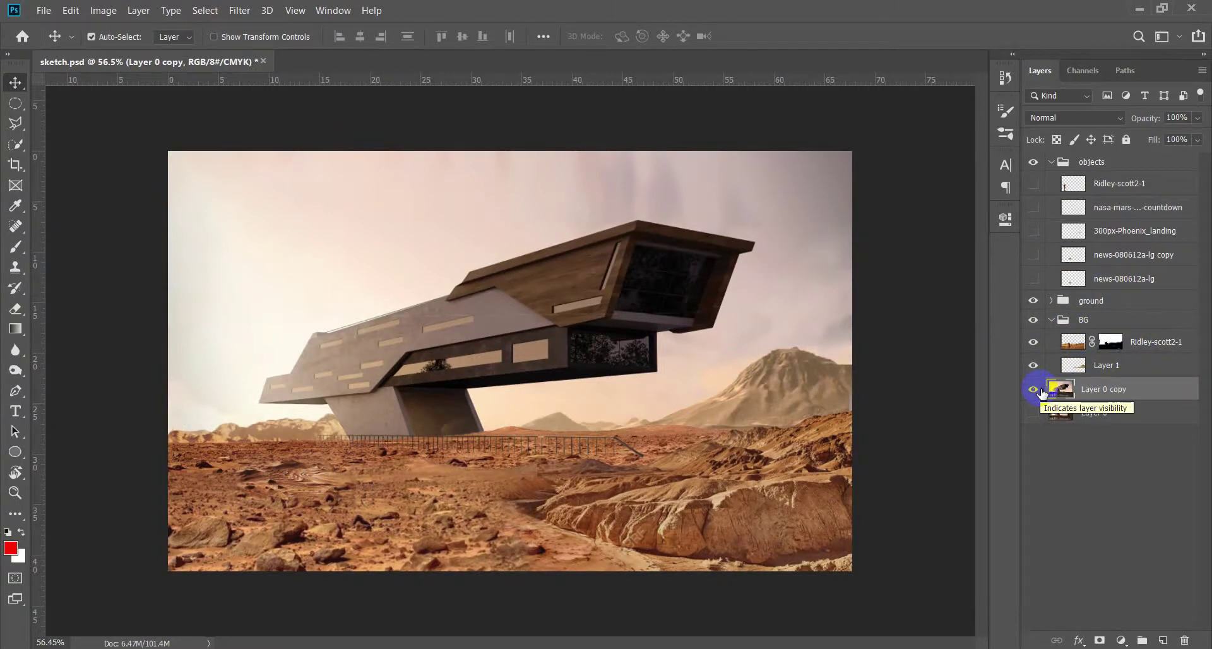
key(ctrl+s)
Quick-select the sky around the building up to the mountain on Layer 0 copy
key(w)
click(536, 404)
mouse_move(538, 408)
mouse_down()
mouse_move(695, 389)
mouse_move(776, 347)
mouse_move(544, 200)
mouse_move(387, 211)
mouse_move(486, 276)
mouse_up()
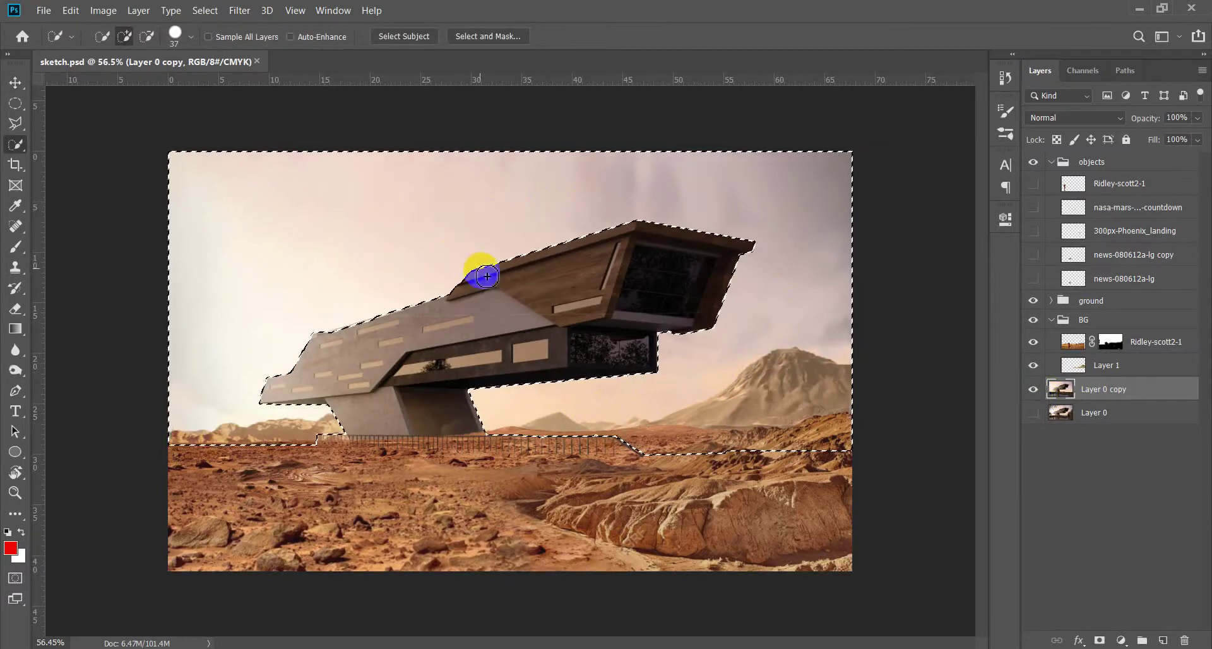
click(1120, 640)
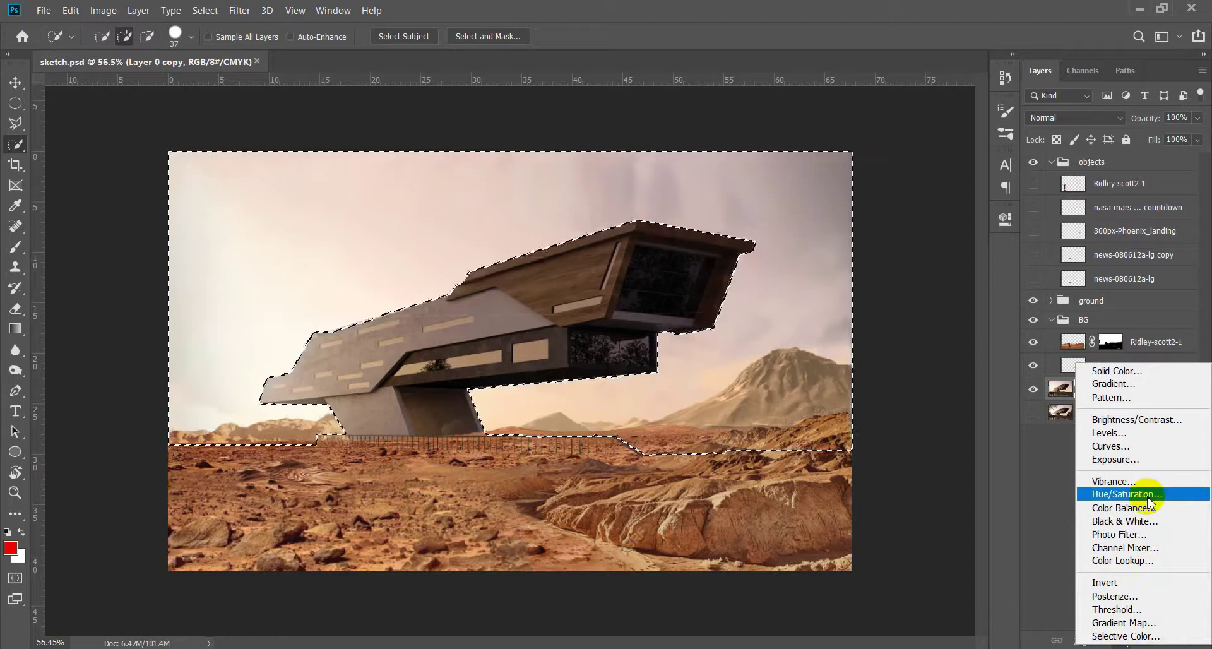
Add a colorized Hue/Saturation layer with Hue 213 and Lightness -35, blended in Soft Light
click(1148, 499)
click(855, 406)
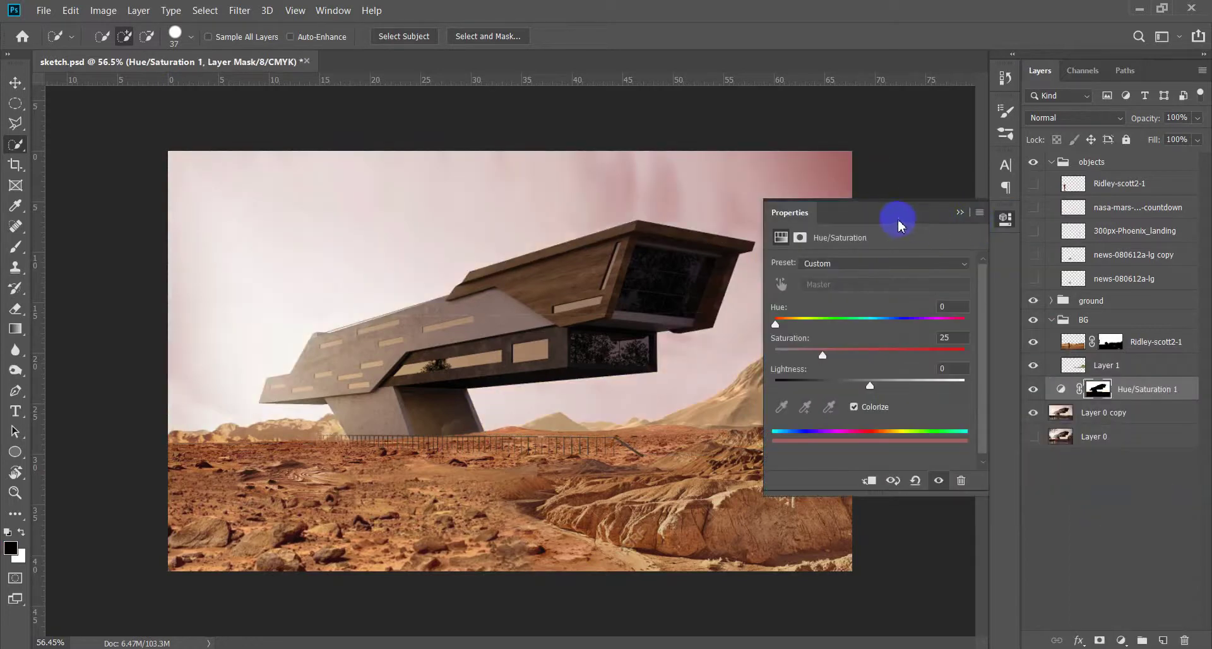
drag(803, 326, 887, 326)
drag(870, 385, 838, 386)
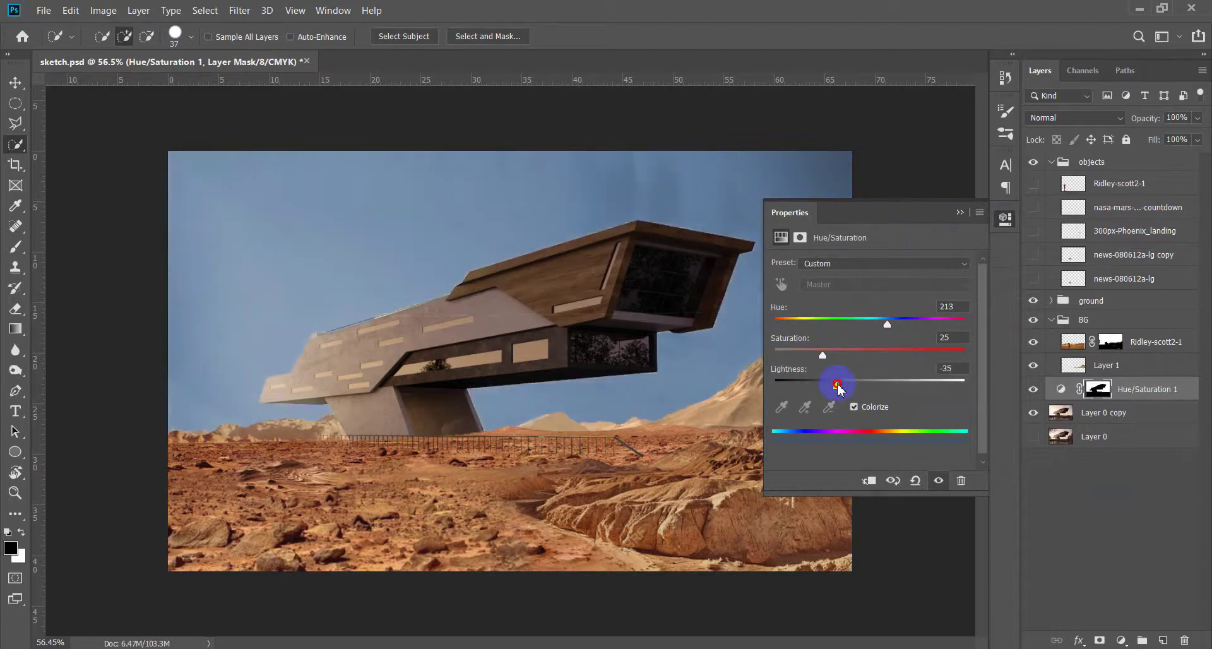
click(1073, 117)
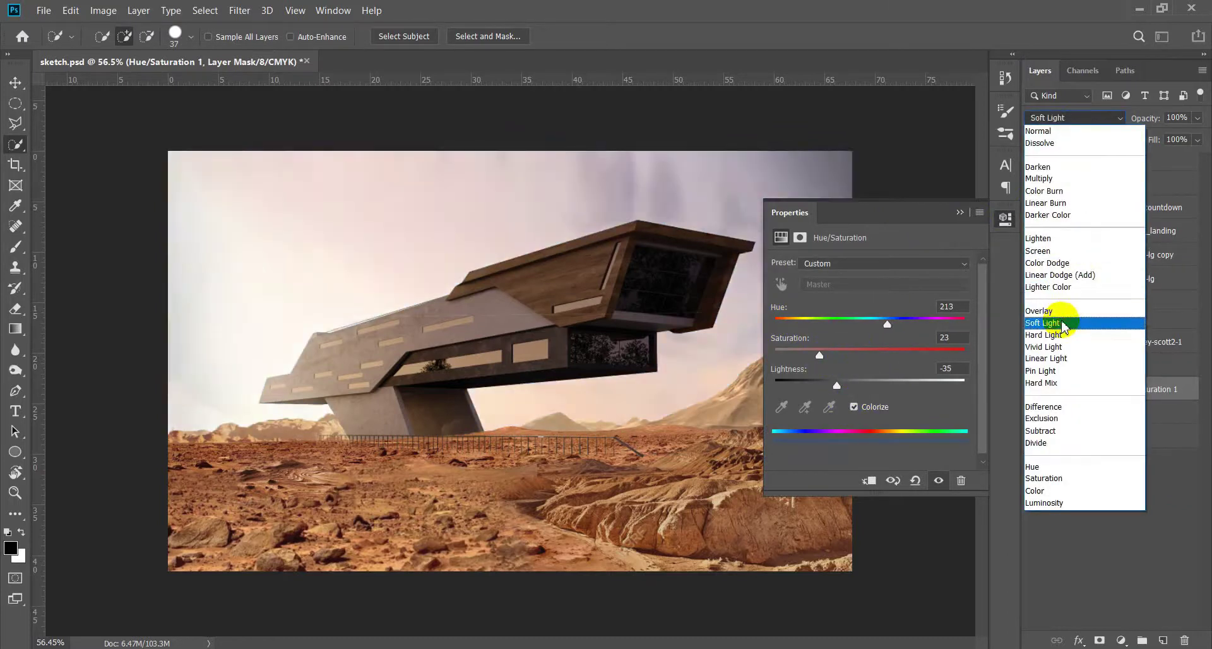
click(1063, 320)
mouse_move(887, 325)
mouse_down()
mouse_move(919, 327)
mouse_move(880, 327)
mouse_move(943, 364)
mouse_up()
click(959, 213)
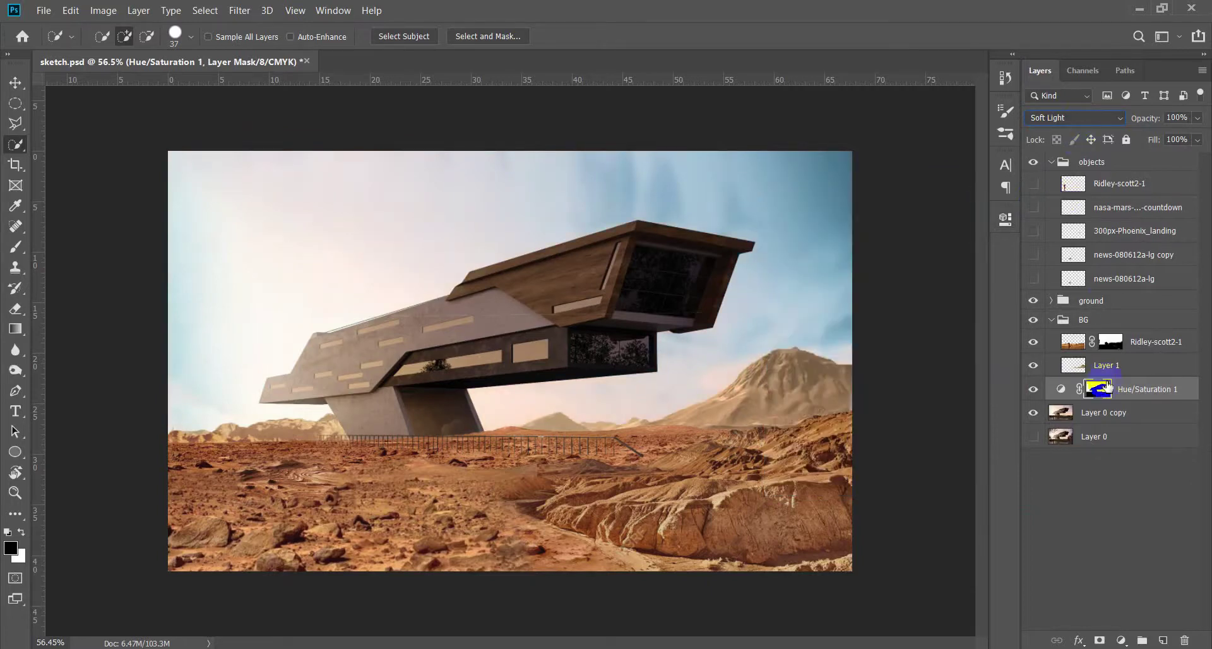
click(1121, 640)
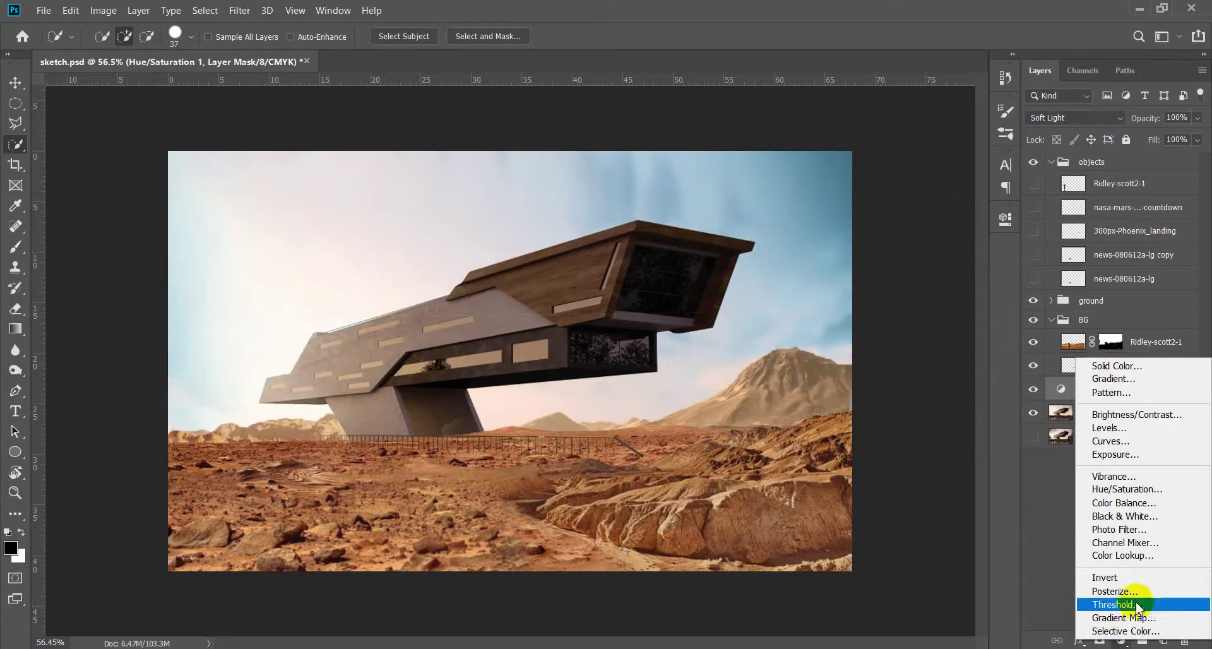
Add a sky-masked Color Balance layer with bluer midtones and highlights cyan -37, blue +16
click(1162, 505)
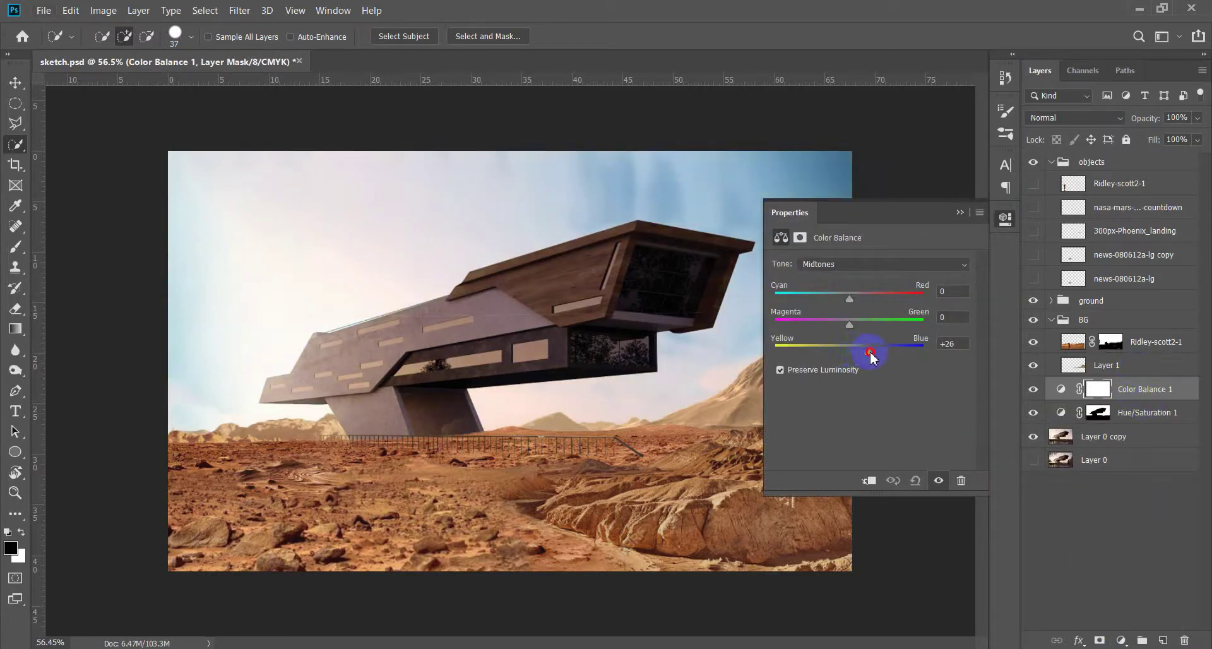
drag(1112, 412, 1098, 389)
click(631, 264)
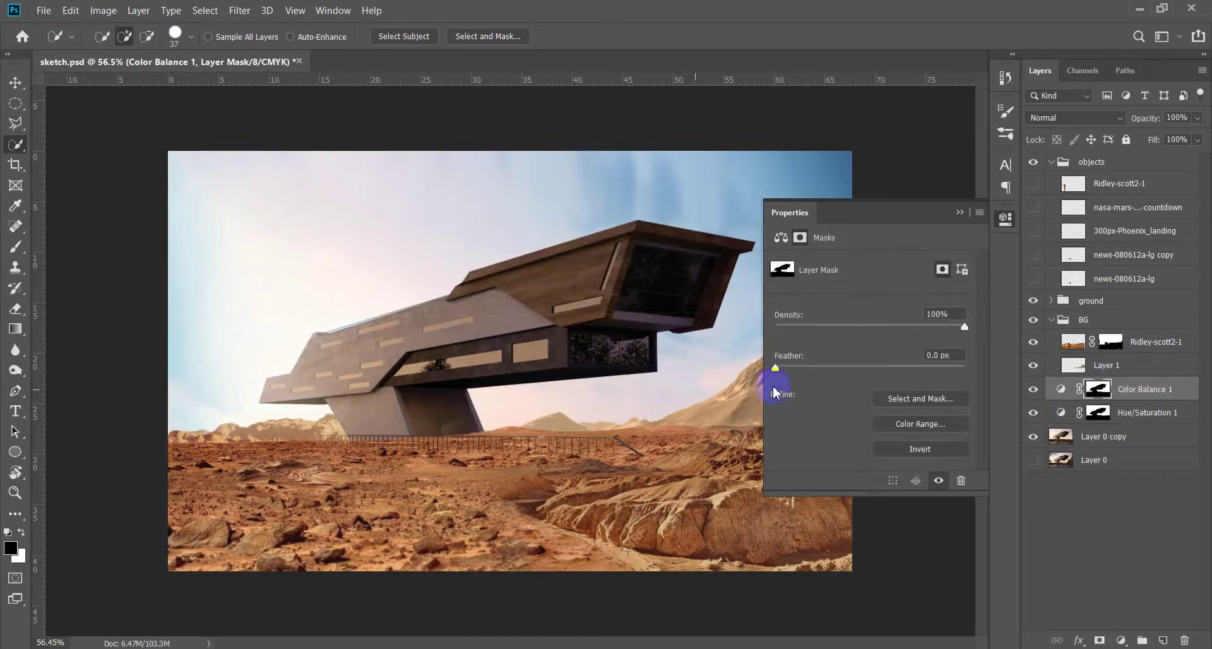
click(960, 212)
double_click(1061, 389)
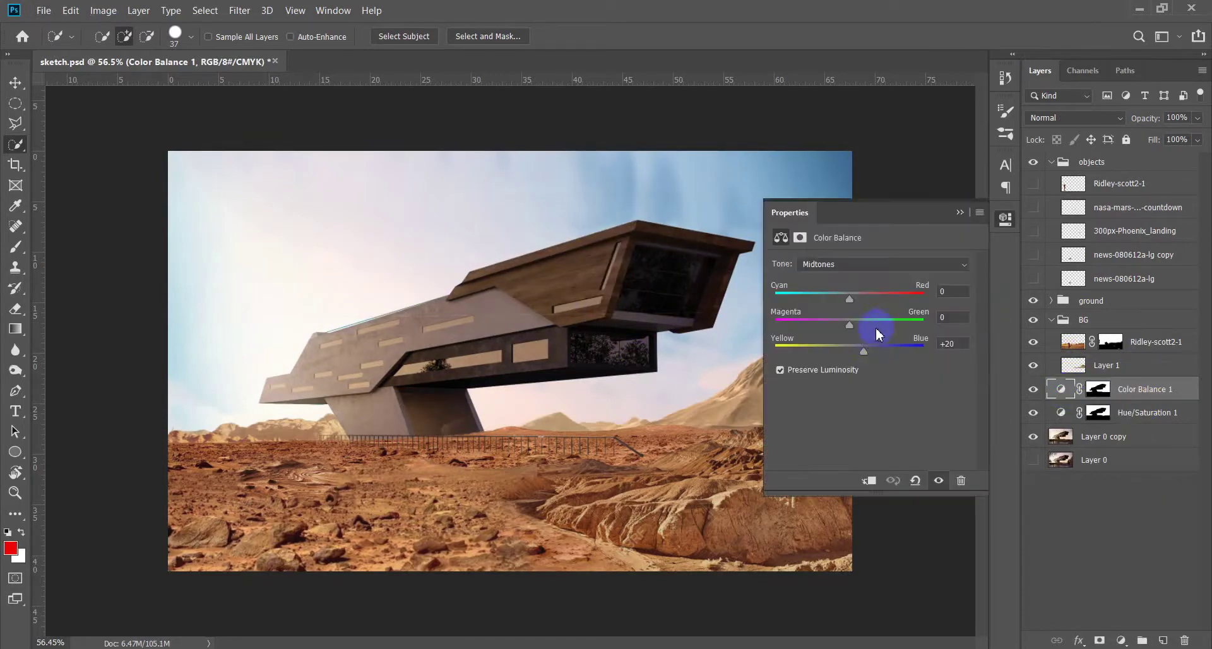
drag(865, 354, 853, 354)
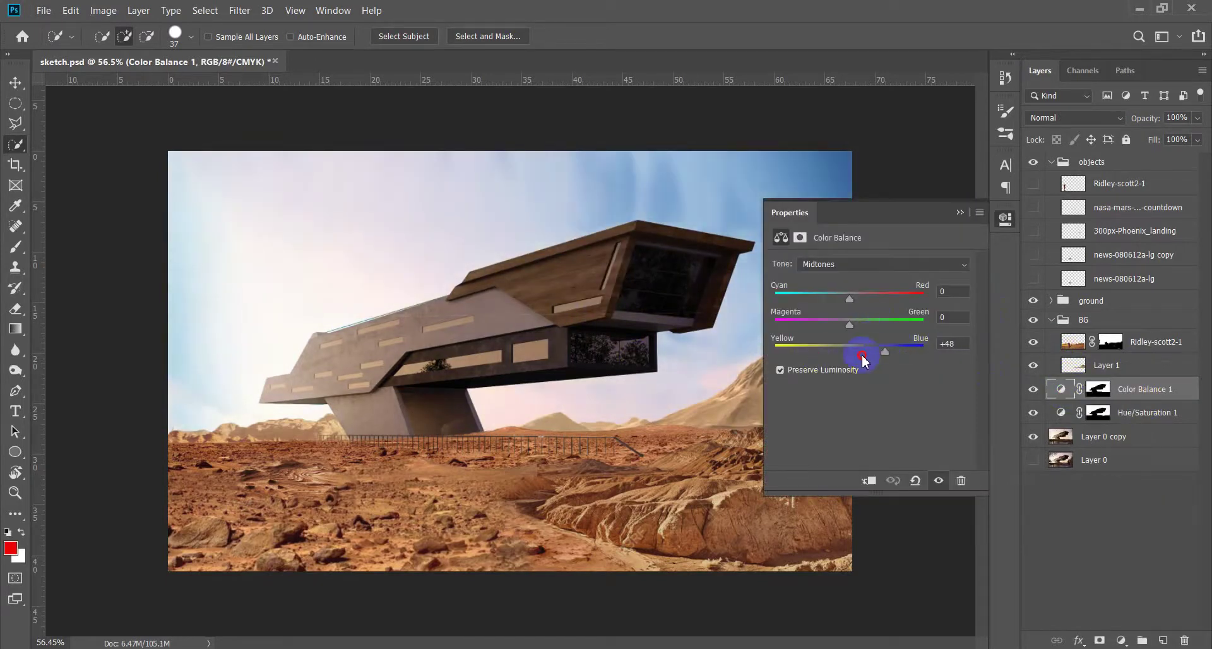
click(840, 264)
drag(849, 298, 823, 298)
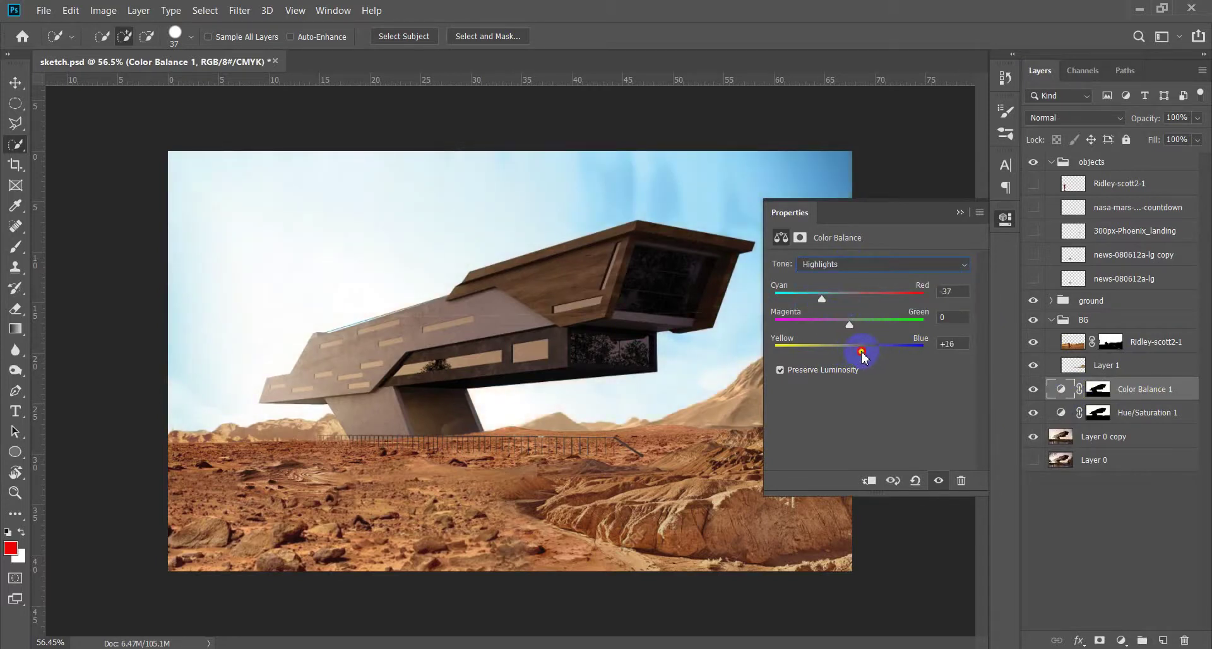
click(961, 212)
Add a sky-masked Levels layer with output white 155 and input black 78
click(1121, 640)
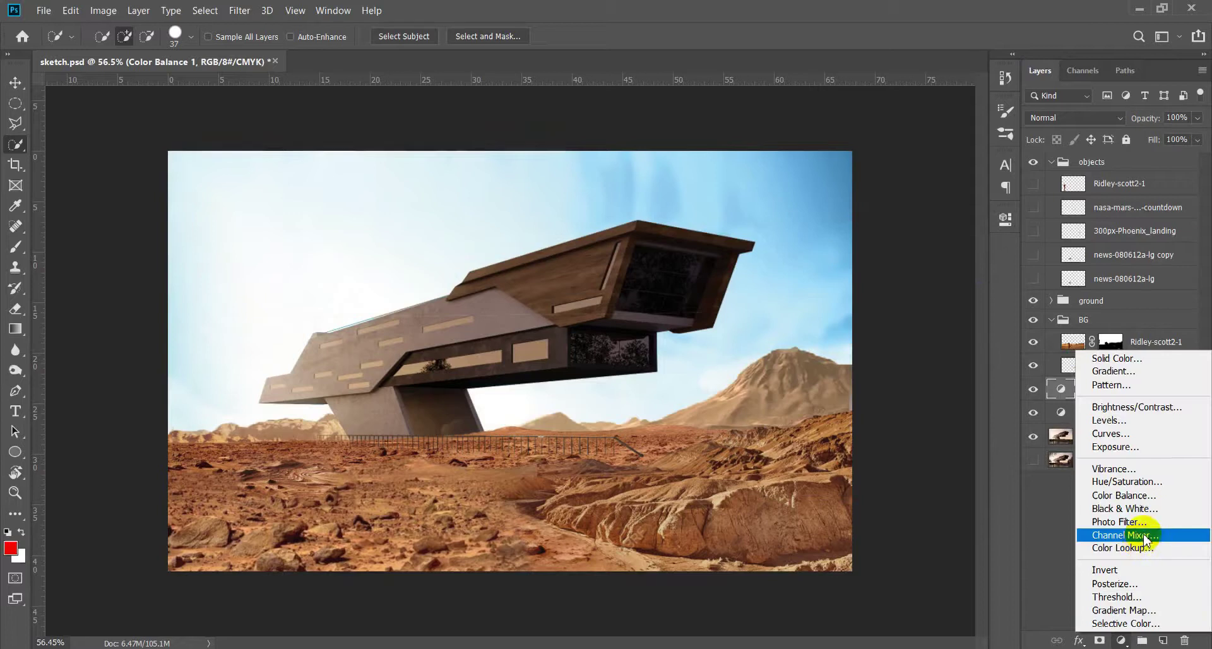
click(1136, 420)
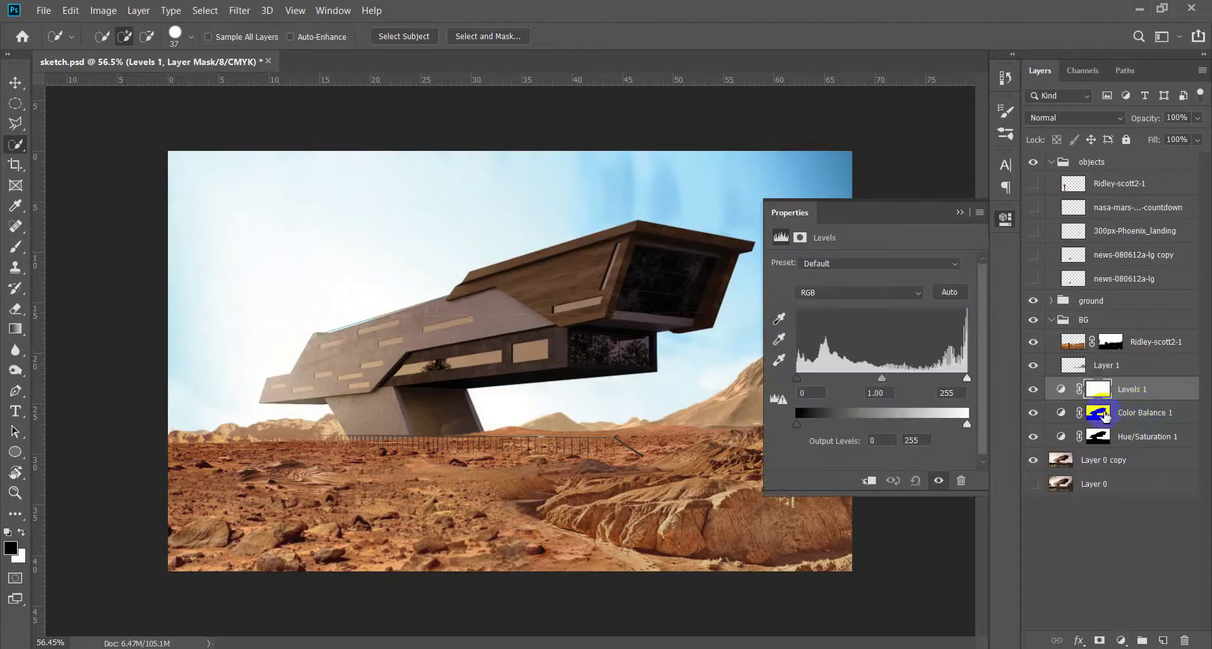
drag(1105, 413, 1098, 389)
click(528, 259)
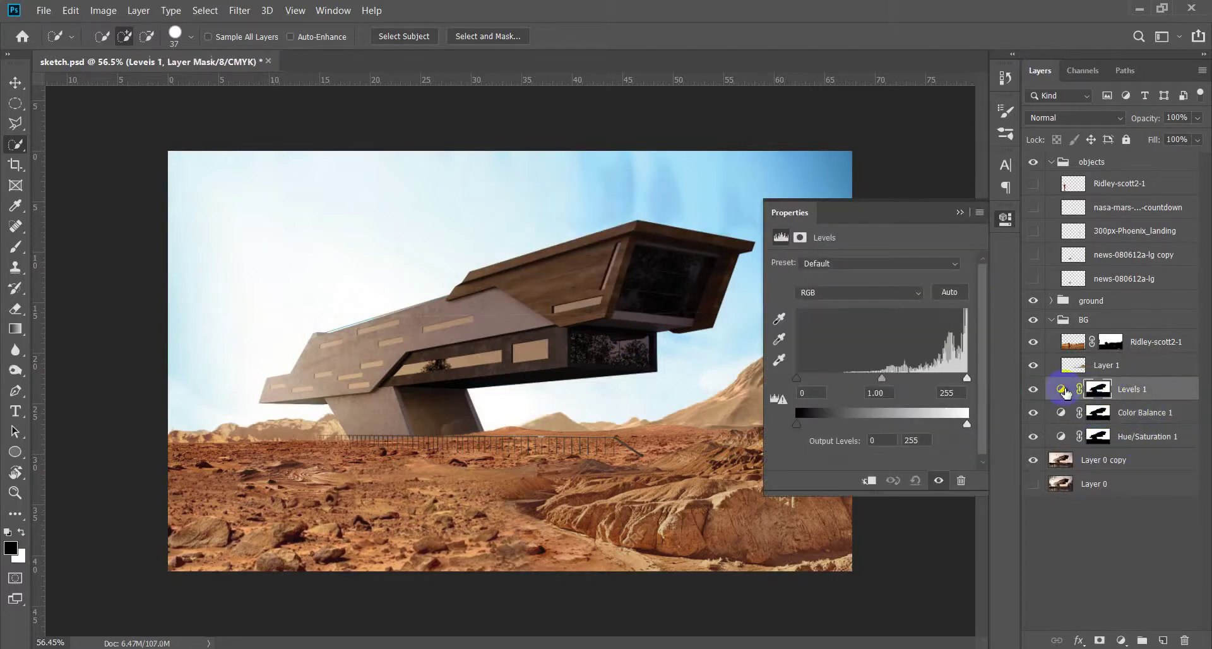
drag(953, 429, 919, 428)
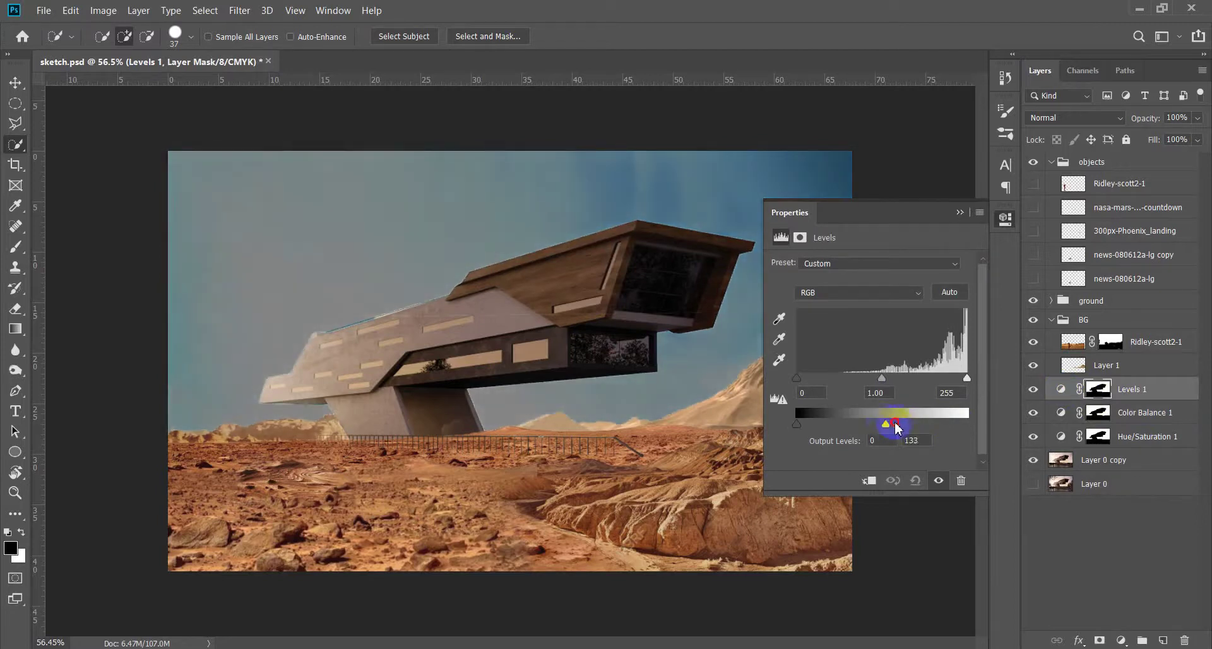
drag(913, 423, 900, 422)
drag(797, 377, 844, 380)
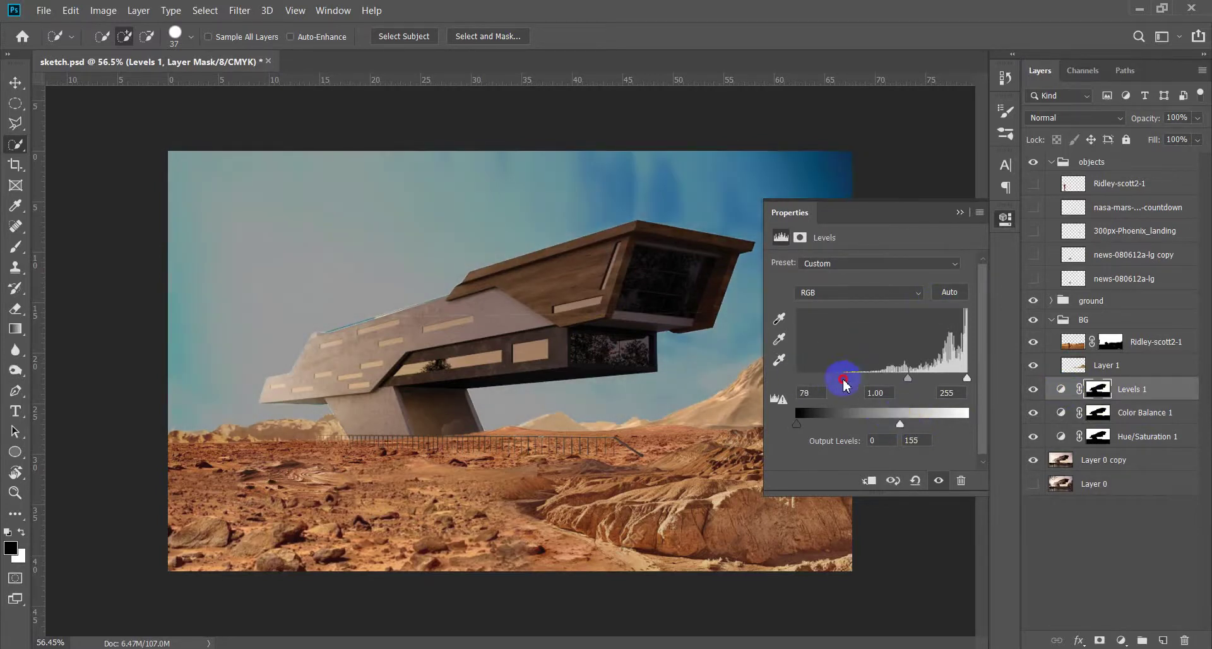
click(960, 212)
scroll(595, 411, down, 3)
scroll(595, 411, up, 2)
key(v)
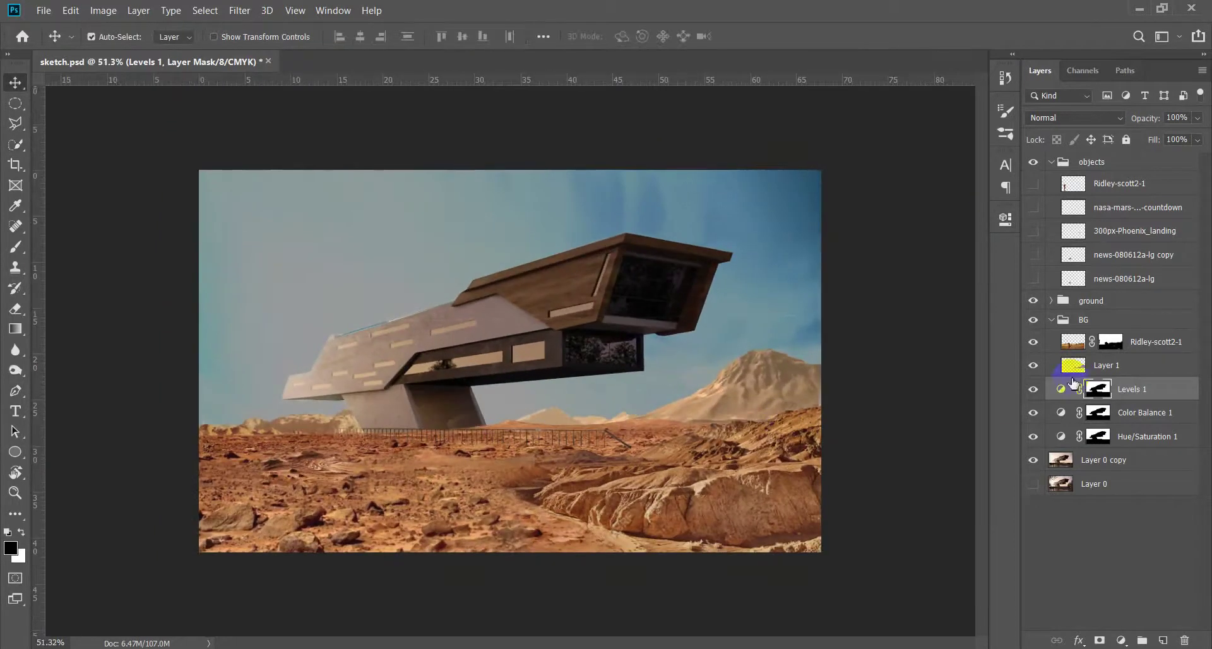
click(1032, 390)
click(1031, 397)
click(1098, 391)
scroll(785, 387, up, 5)
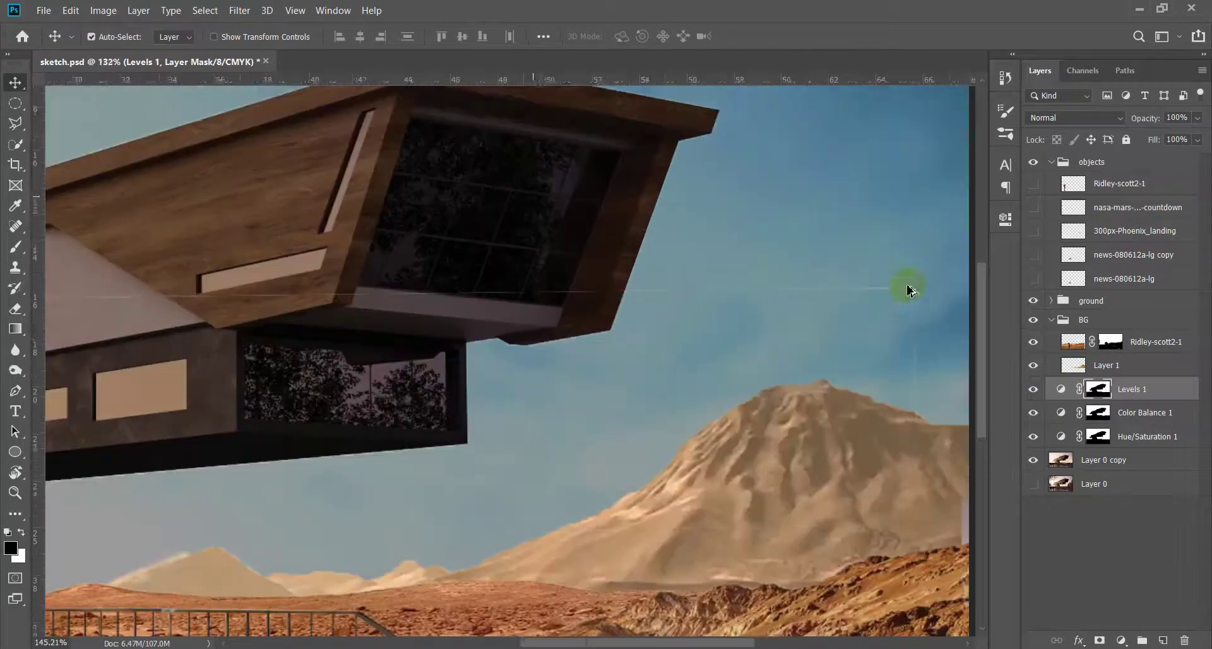
click(913, 291)
click(1072, 352)
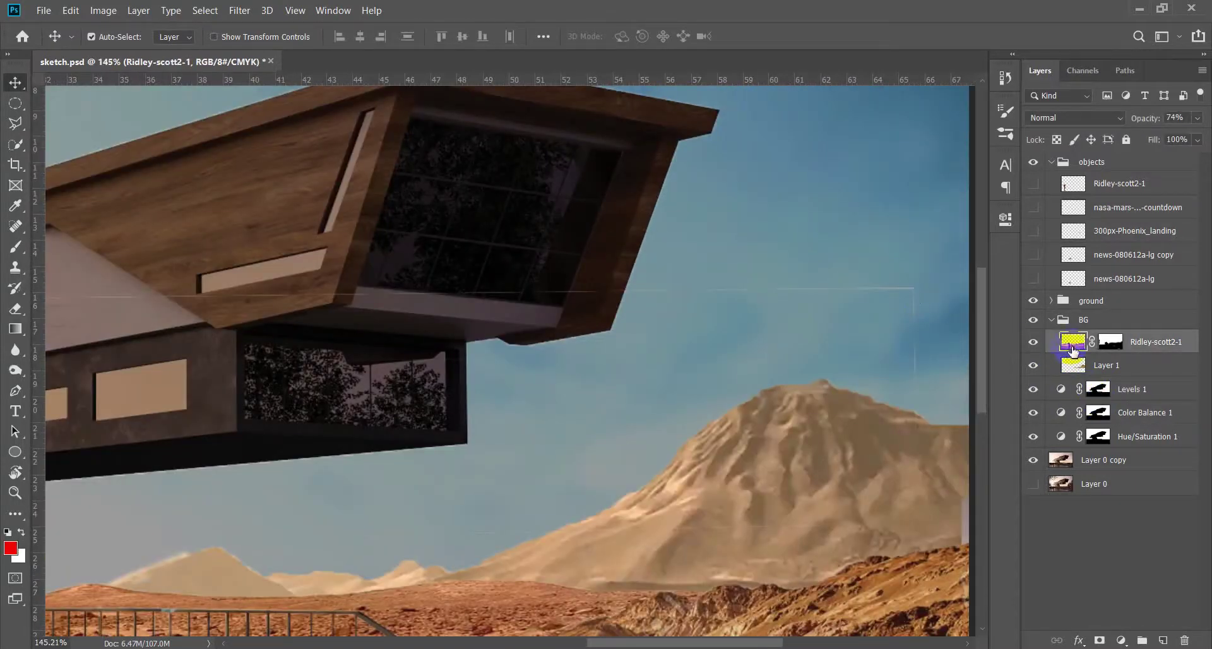
key(e)
drag(346, 271, 874, 325)
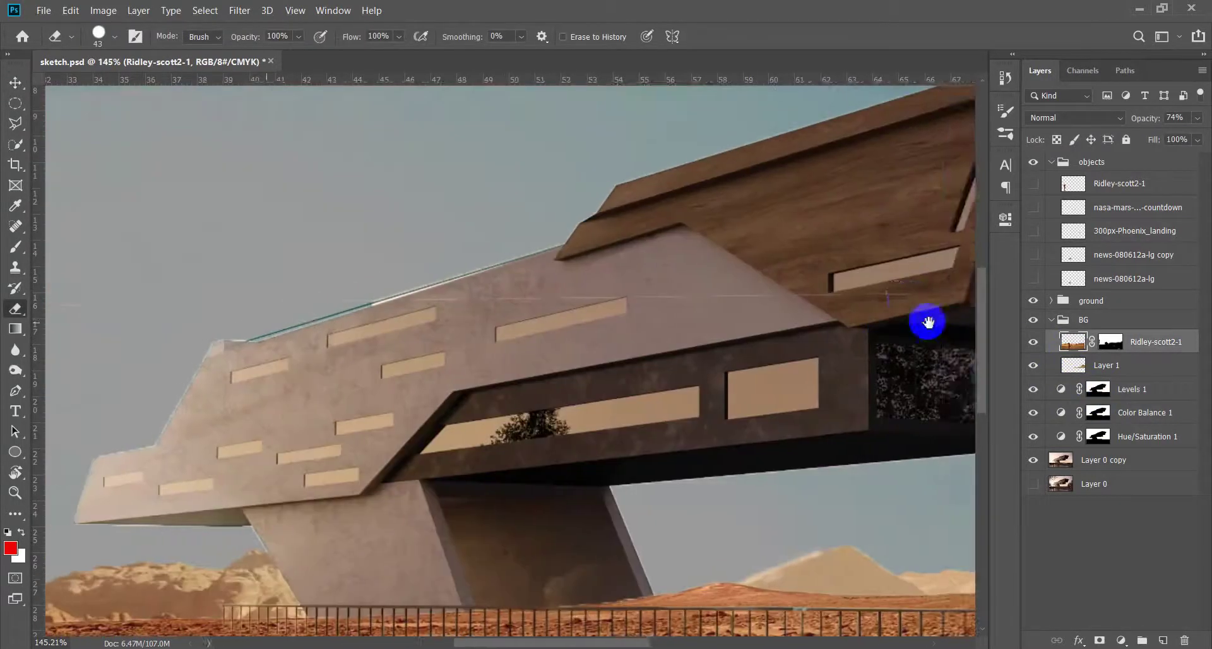
scroll(519, 288, down, 3)
key(v)
scroll(284, 308, down, 3)
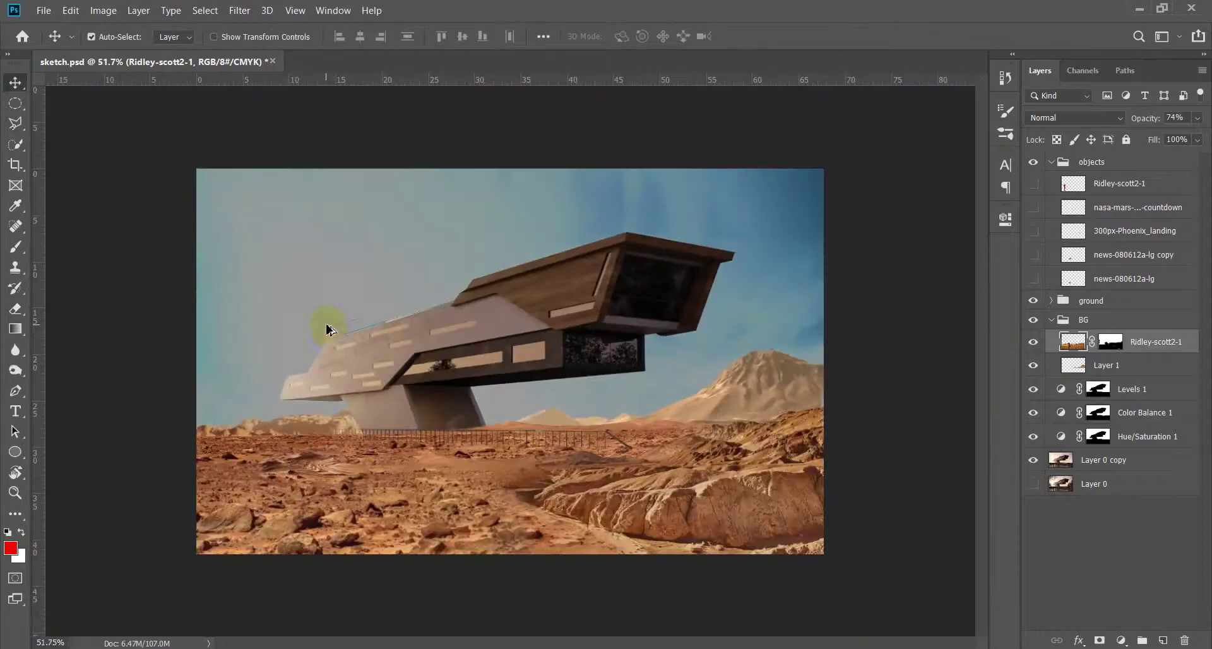
key(ctrl+s)
scroll(729, 399, up, 1)
click(1099, 389)
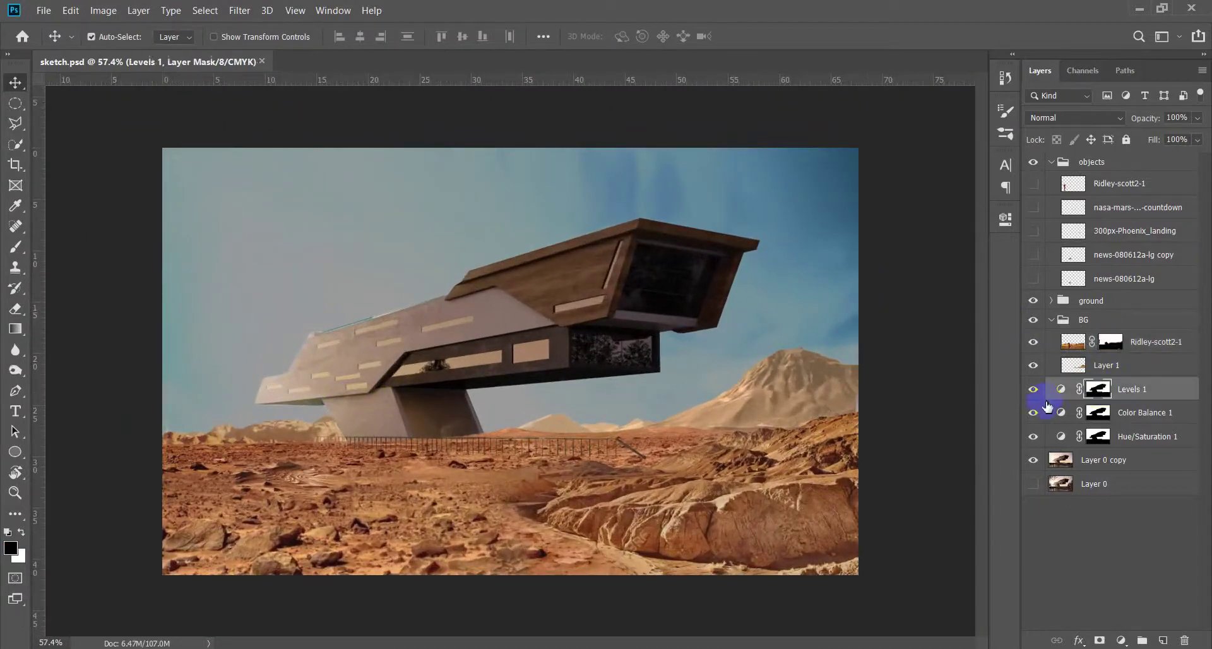
click(1033, 389)
key(b)
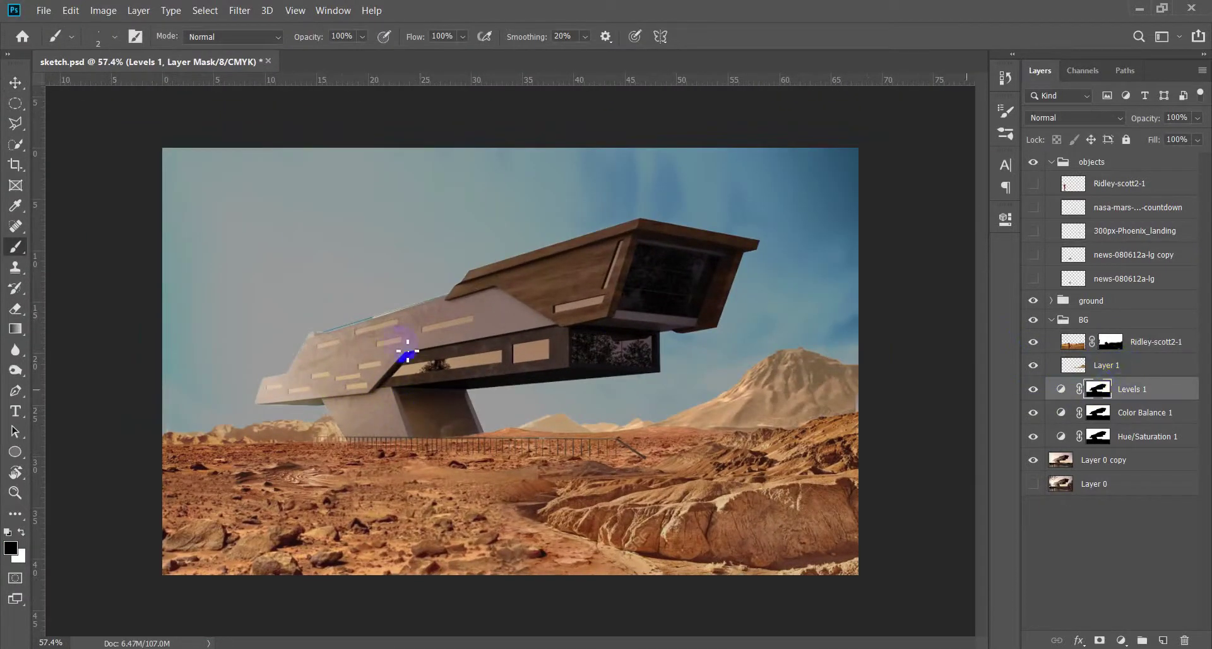
alt+right_click(409, 341)
right_click(439, 341)
click(397, 344)
key(x)
drag(417, 362, 531, 292)
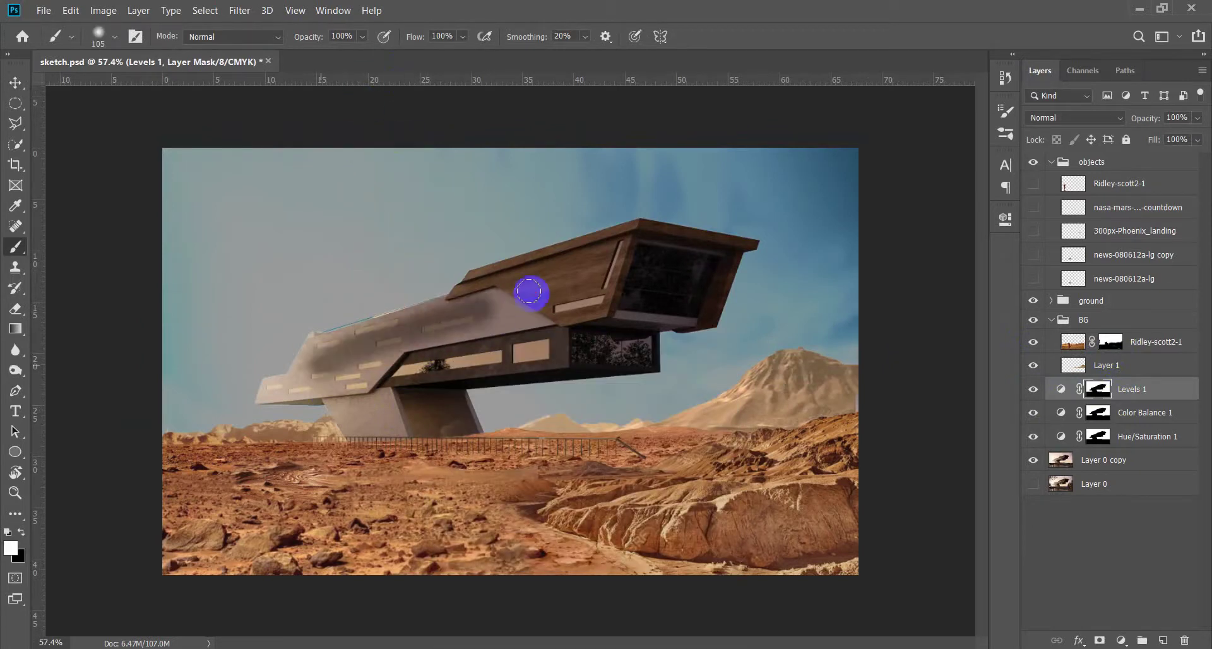
key(ctrl+z)
click(1033, 389)
click(1033, 389)
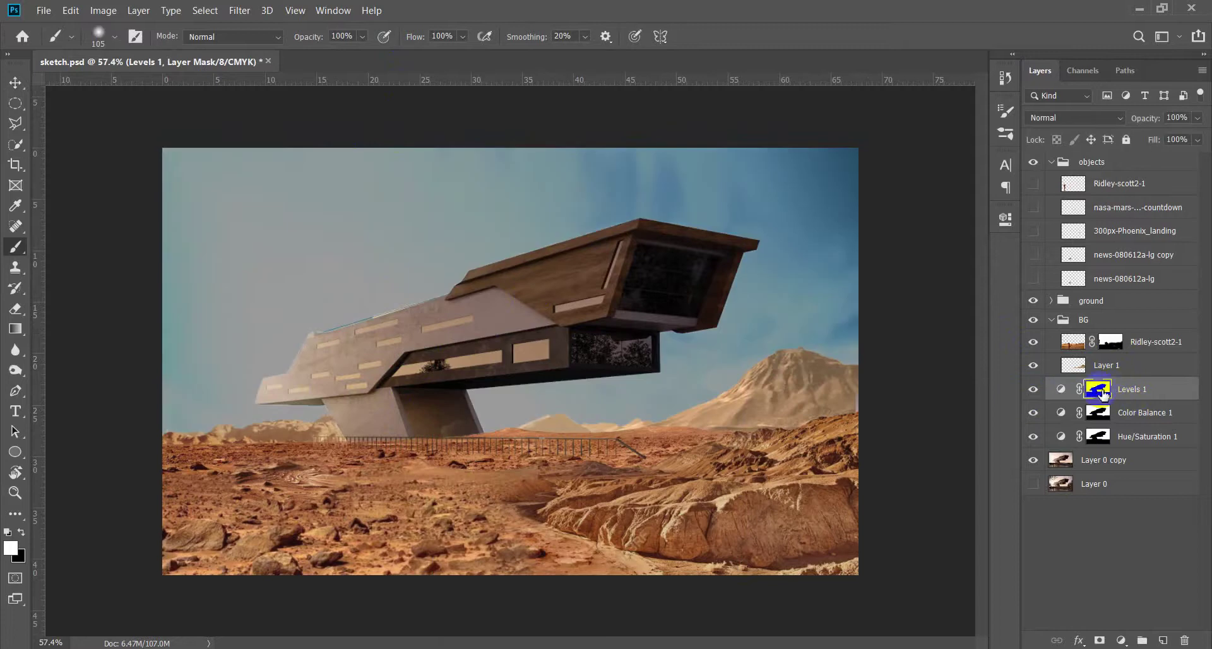
Try a test brush stroke on the sky, undo it, and adjust the stroke opacity
key(x)
drag(290, 277, 442, 228)
key(ctrl+z)
click(336, 36)
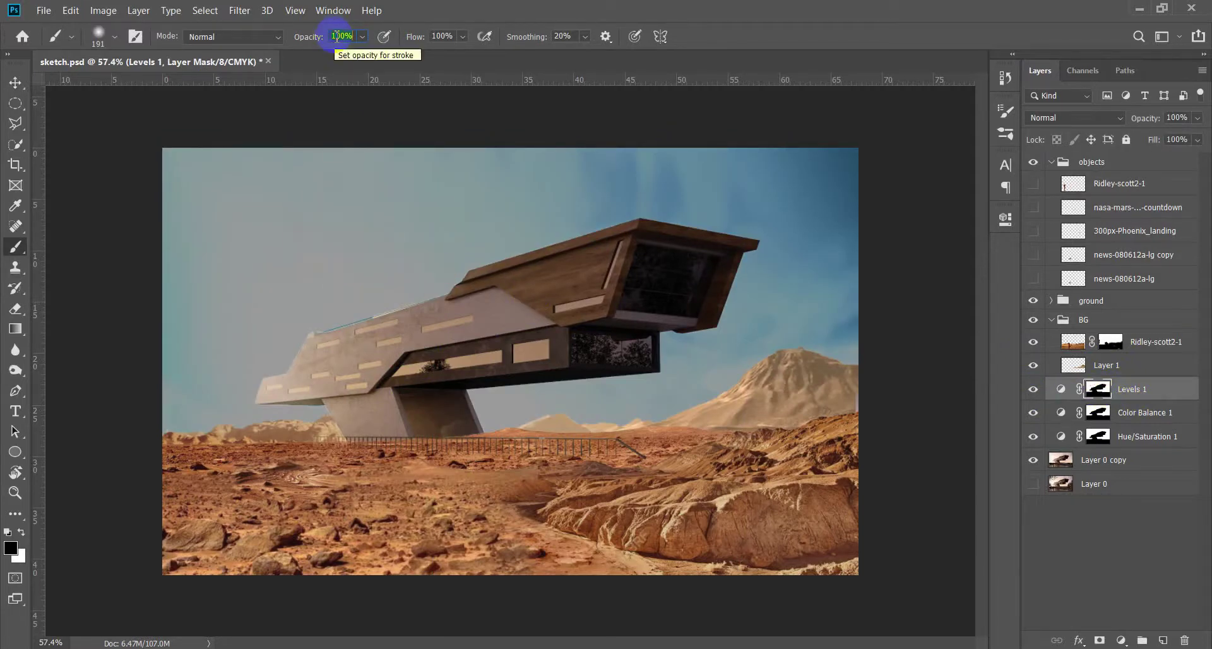
Set up a radial white-to-transparent gradient
key(g)
click(200, 37)
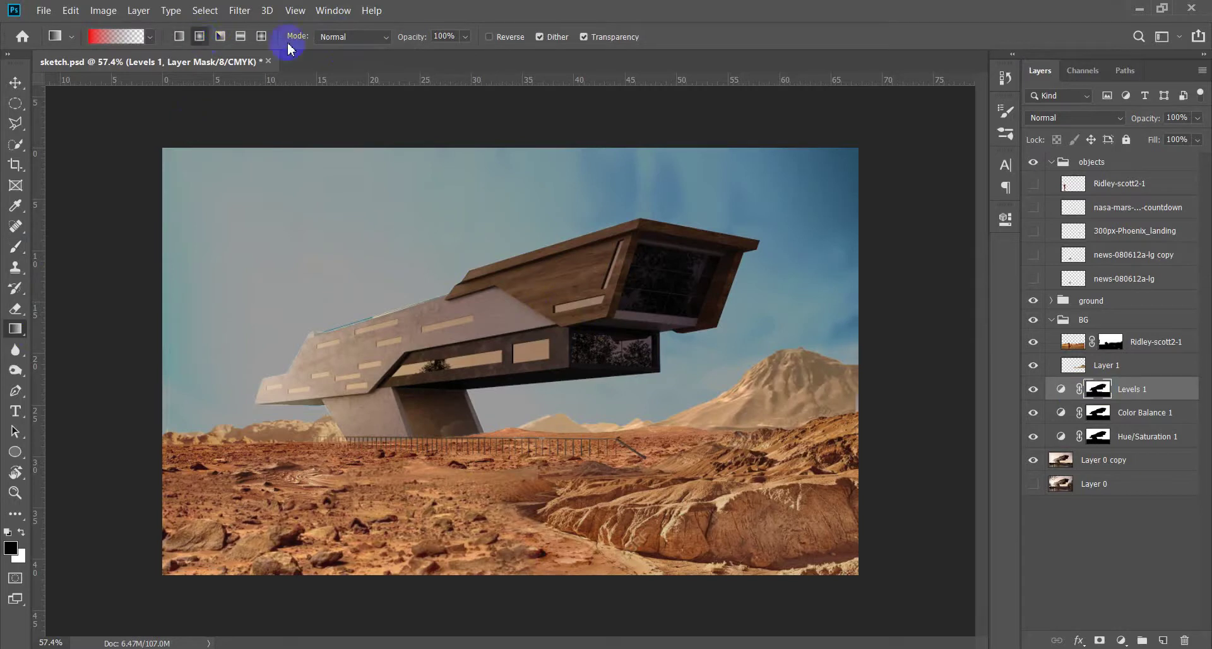
click(138, 44)
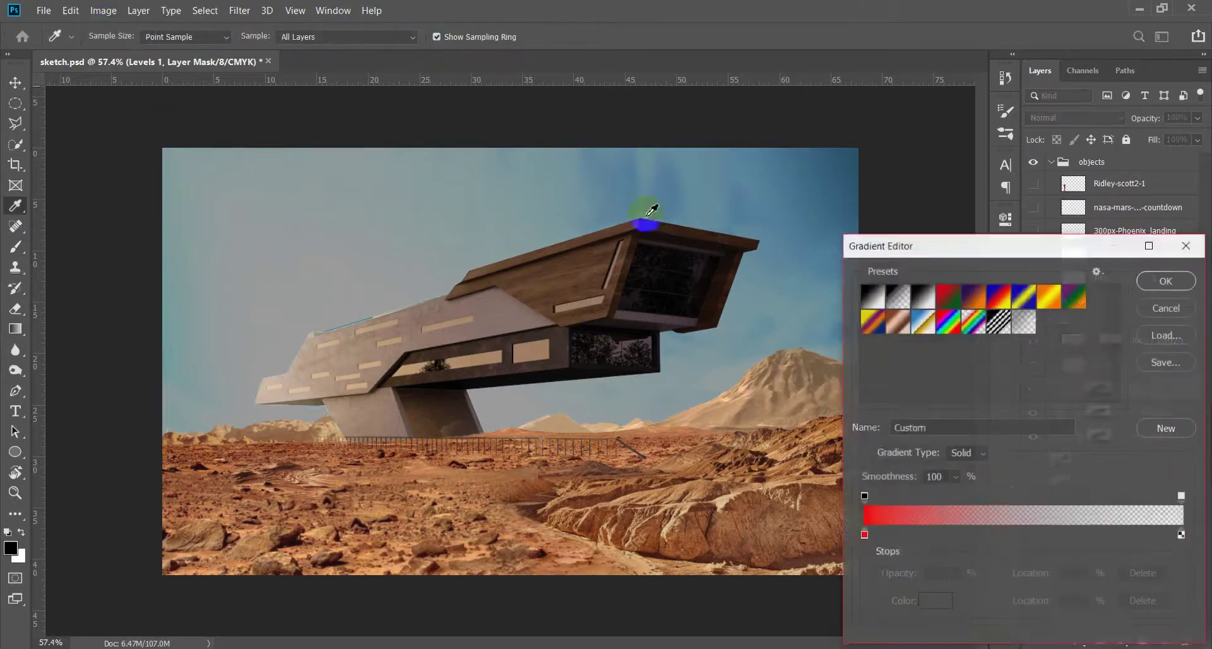
click(864, 536)
double_click(864, 535)
click(1153, 240)
drag(1047, 246, 835, 140)
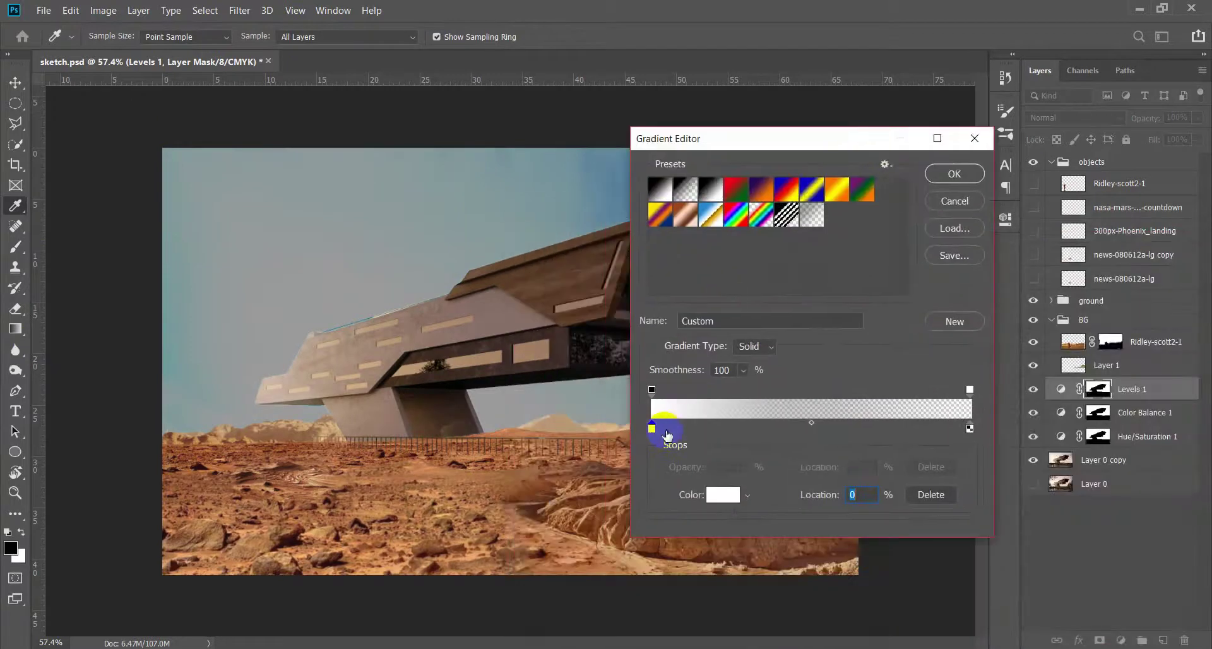
click(954, 173)
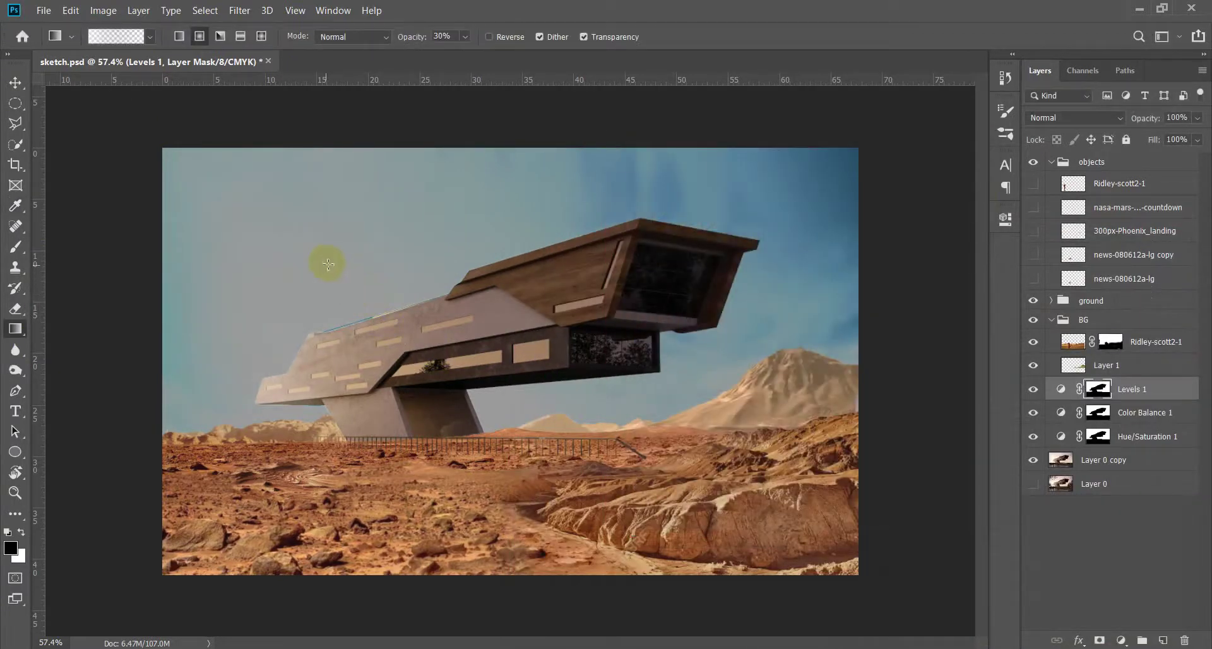
Draw a radial gradient on the Levels 1 mask, then change it to black-to-transparent
drag(555, 340, 446, 288)
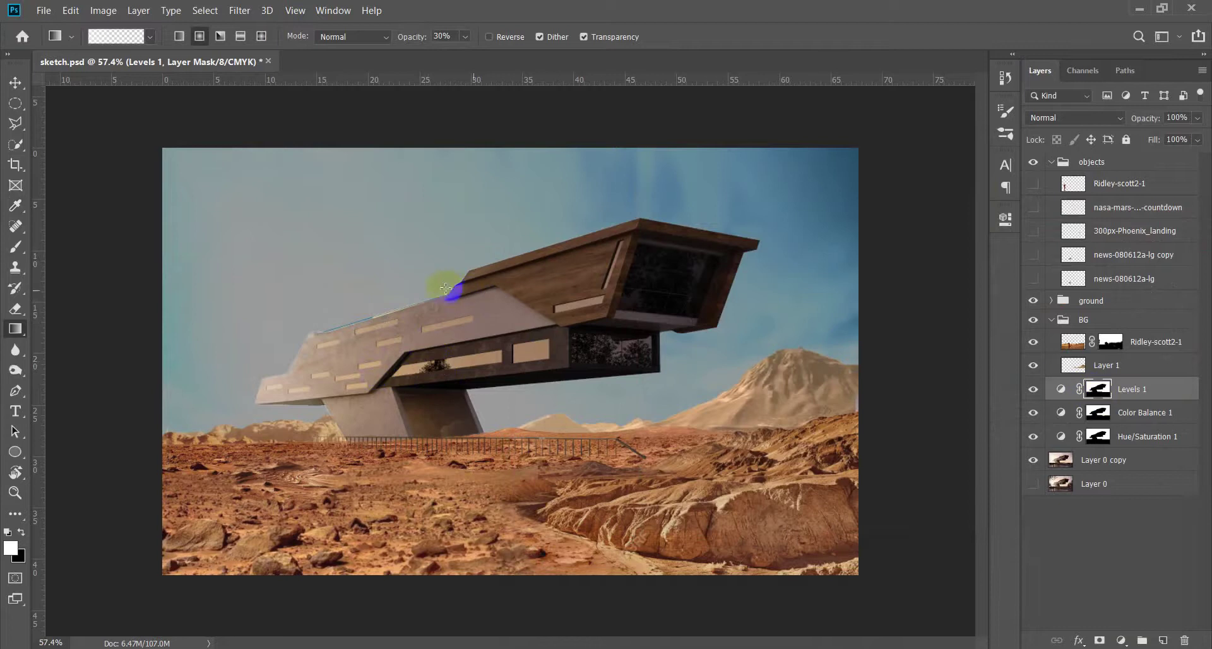
click(116, 36)
double_click(653, 429)
key(Return)
click(954, 173)
Drag several radial gradients on the Levels 1 mask to build the upper-left sky glow
drag(265, 240, 512, 351)
drag(267, 270, 476, 366)
drag(265, 270, 347, 355)
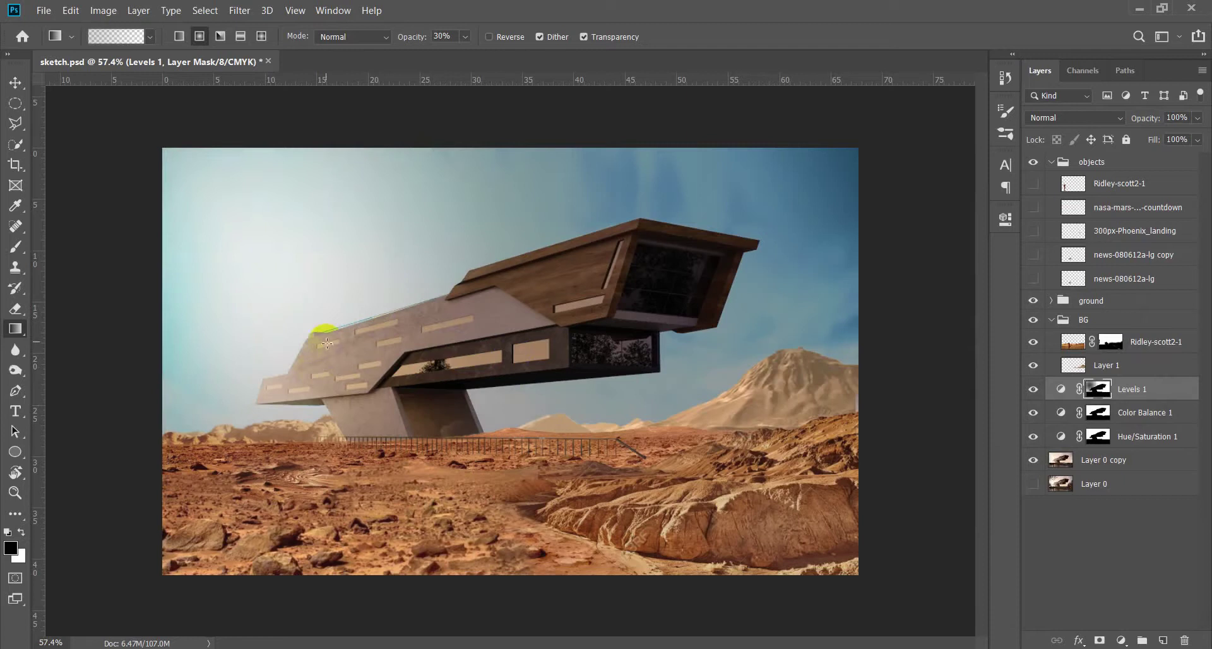
drag(344, 274, 751, 353)
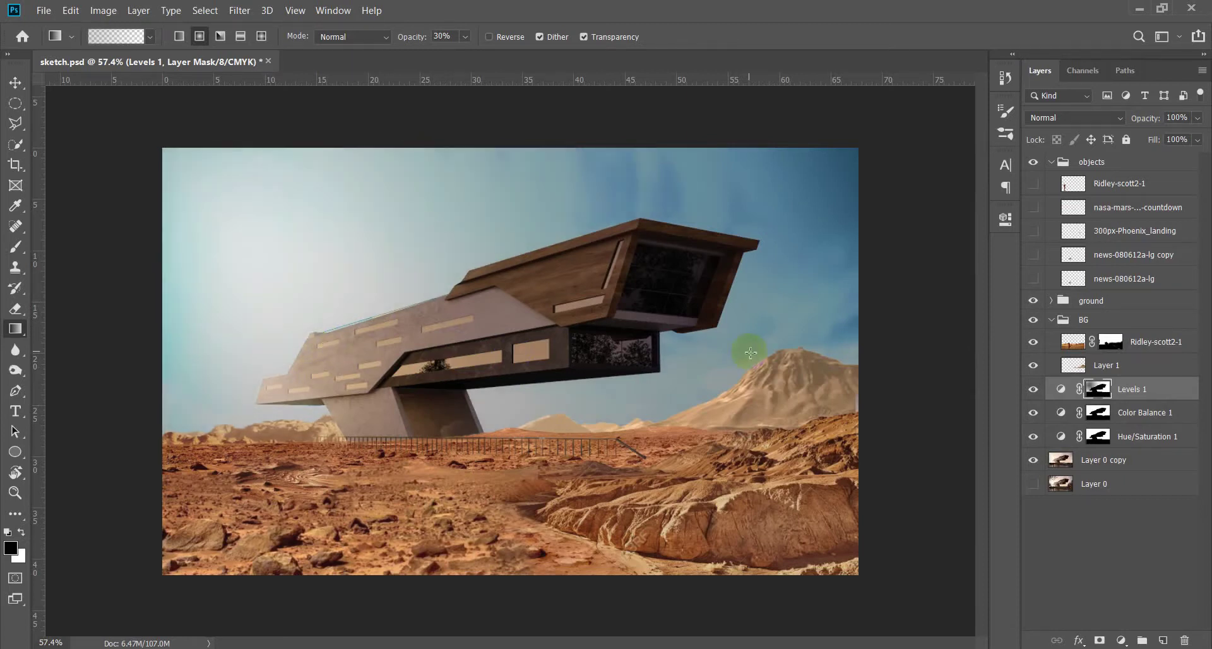
key(v)
drag(684, 315, 547, 403)
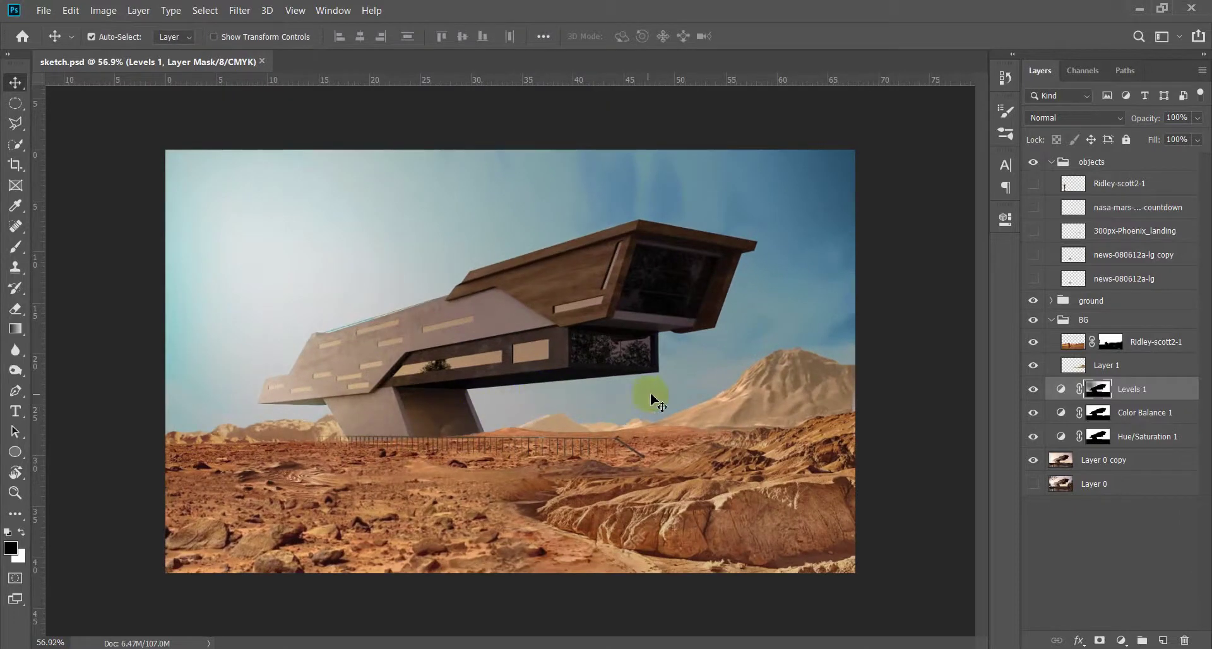
Slightly lower the Hue/Saturation 1 saturation and save the document
click(1143, 436)
double_click(1061, 436)
drag(966, 354, 943, 357)
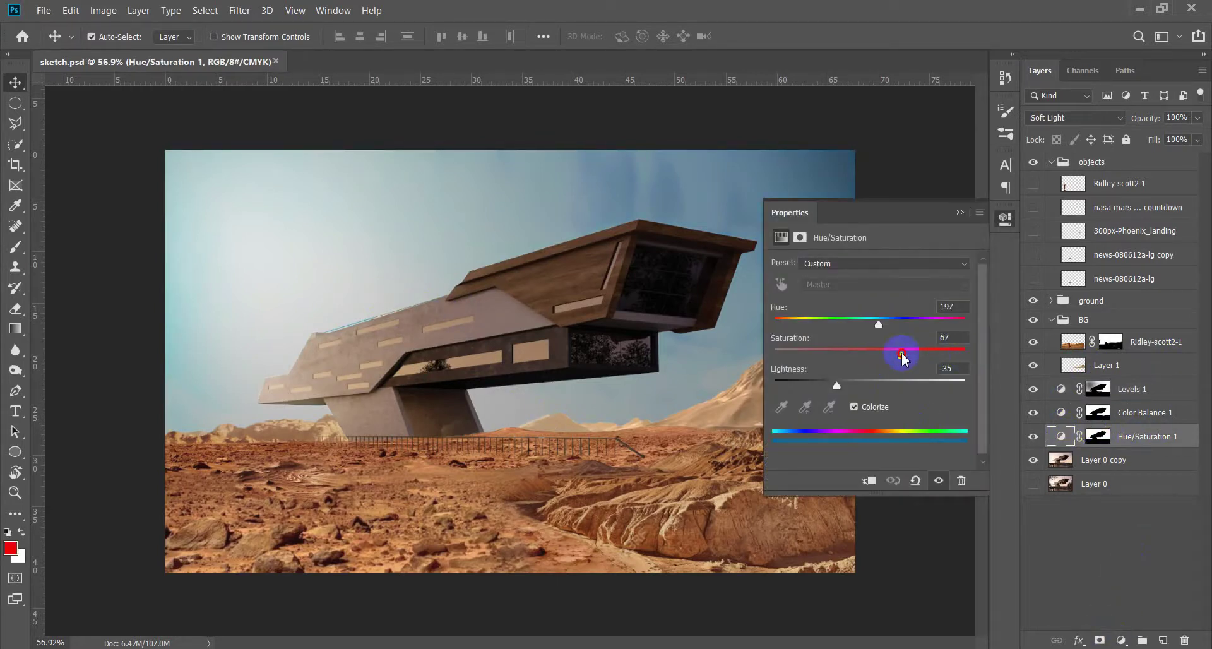
click(960, 212)
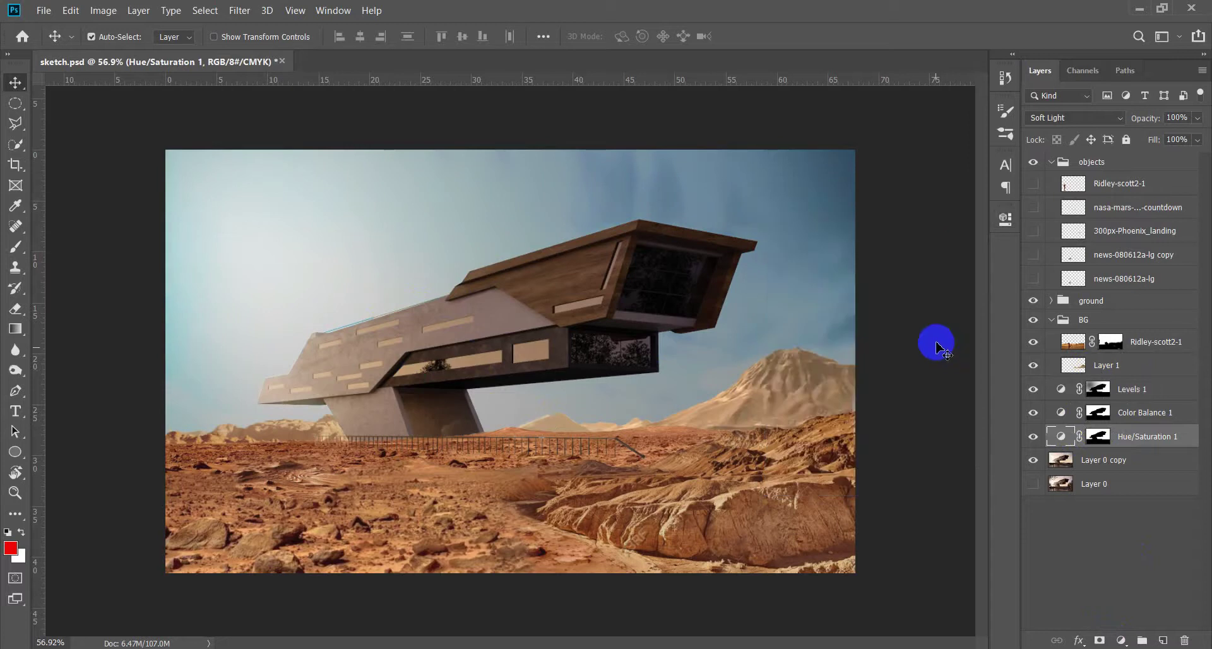
key(ctrl+s)
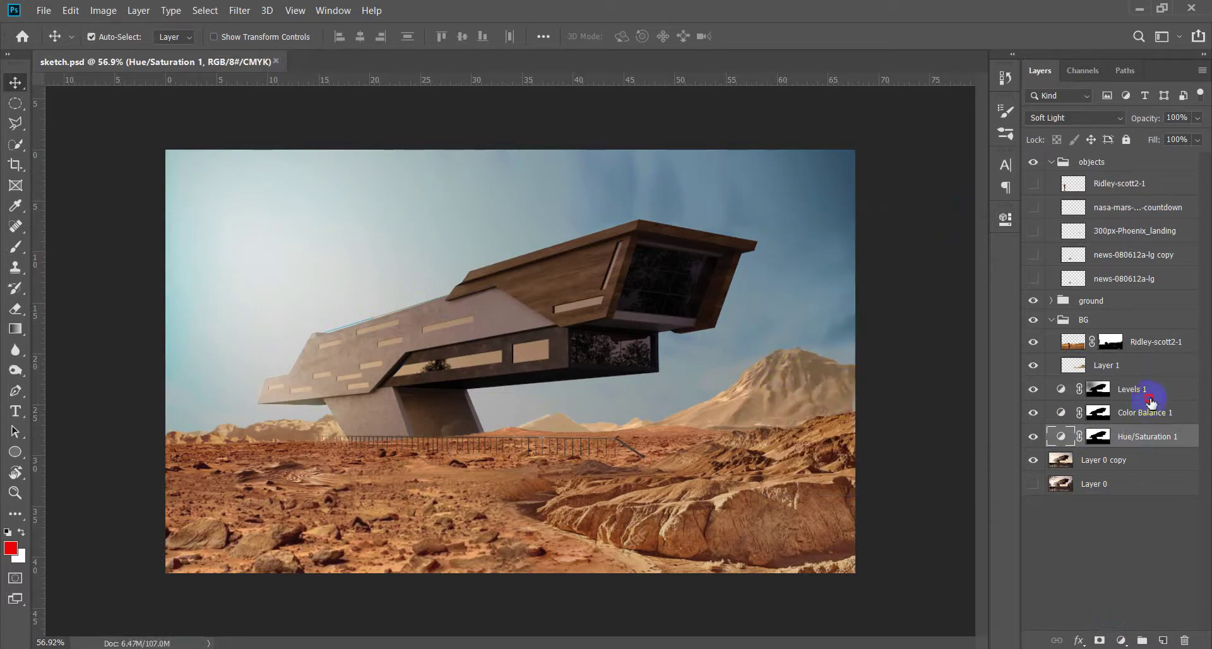
Add a Curves 1 layer using the Levels 1 mask, with the curve pulled down to darken
click(1151, 399)
click(1122, 641)
click(1111, 441)
drag(1099, 389, 1102, 392)
click(568, 260)
click(1059, 394)
drag(920, 346, 929, 364)
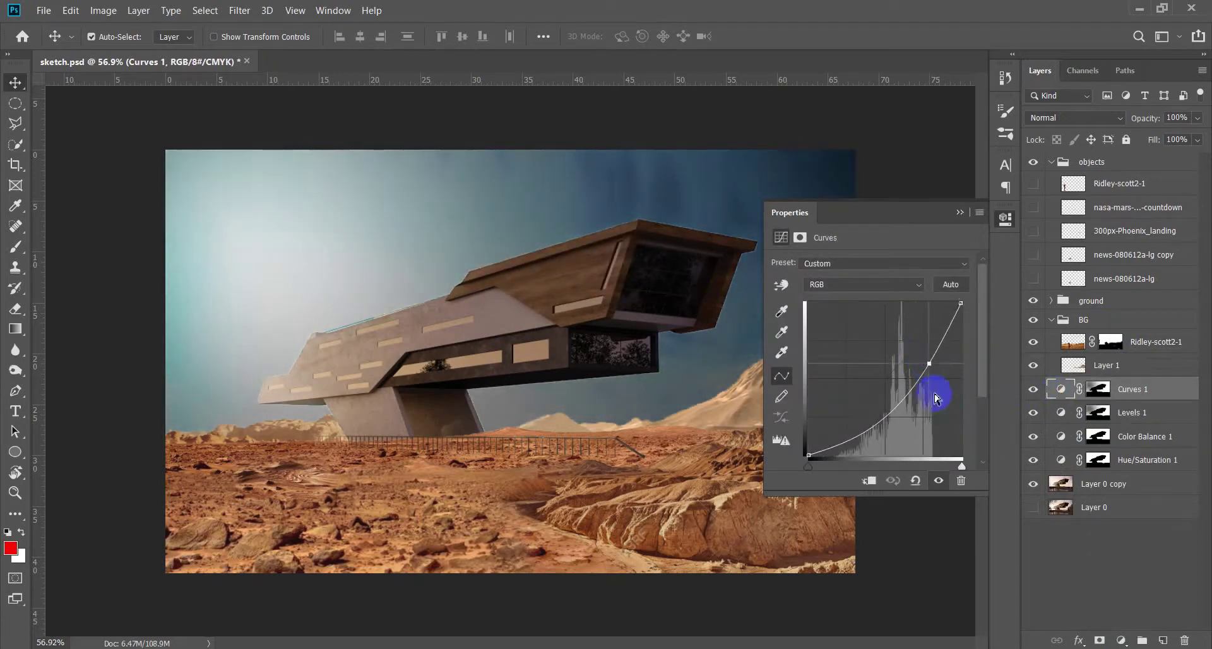
click(960, 212)
Blend the Levels 1 mask near the left edge with a gradient
scroll(450, 373, down, 4)
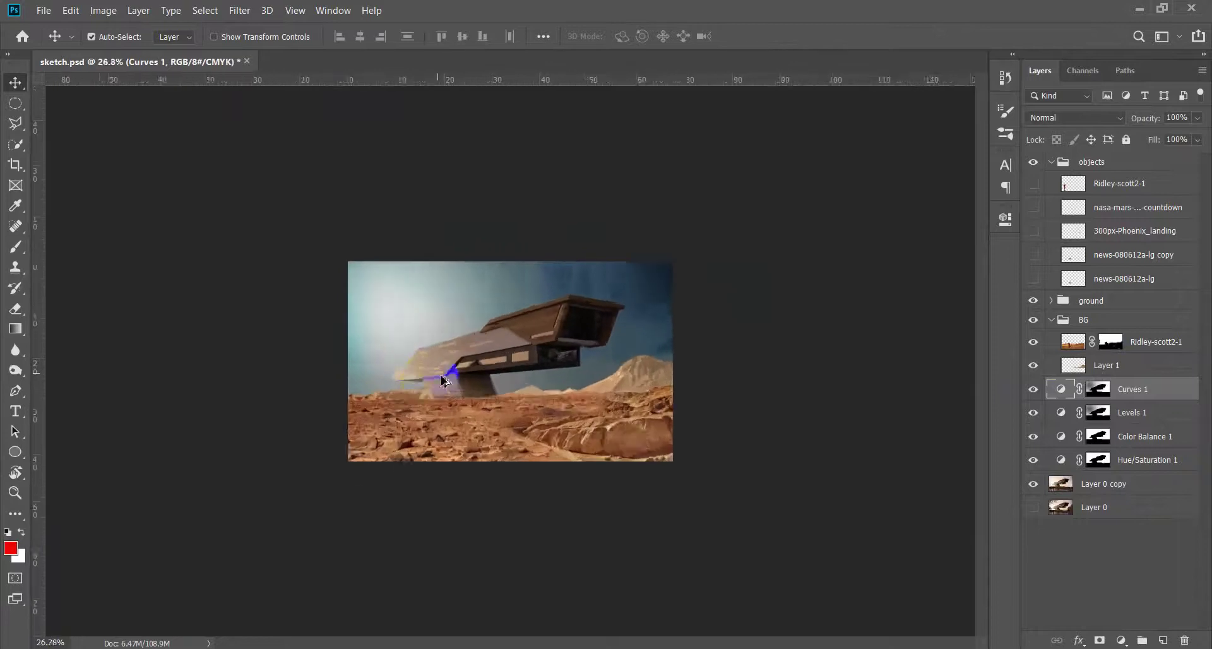
scroll(436, 391, up, 2)
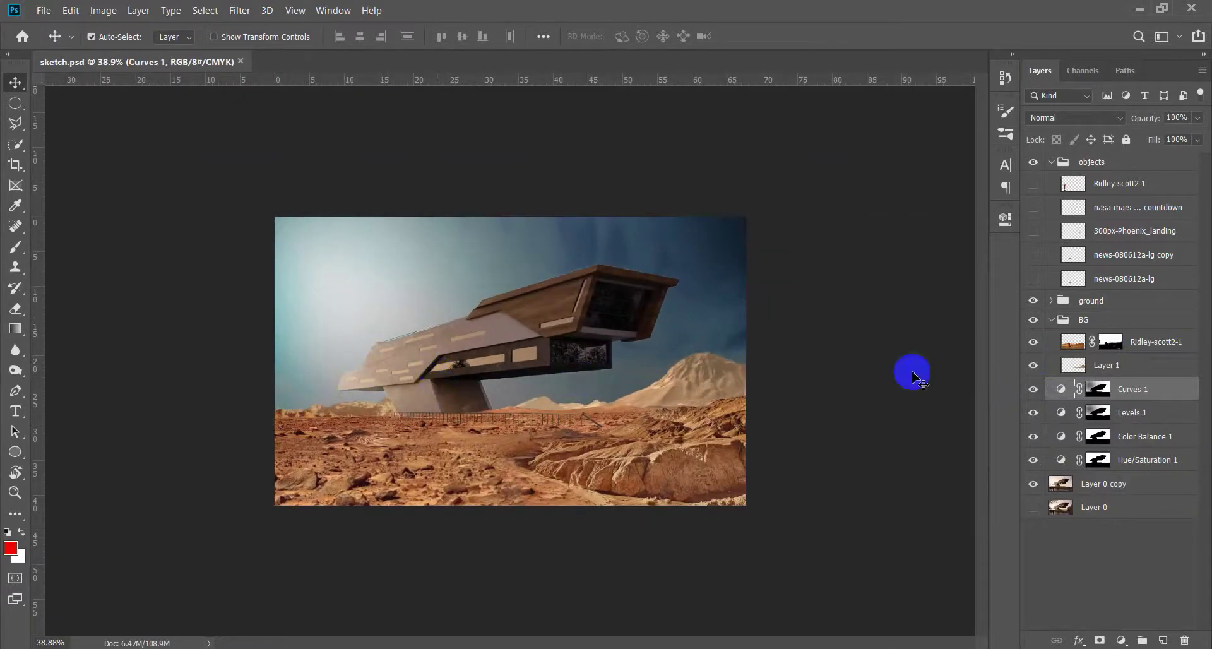
click(1099, 413)
key(g)
drag(260, 276, 324, 342)
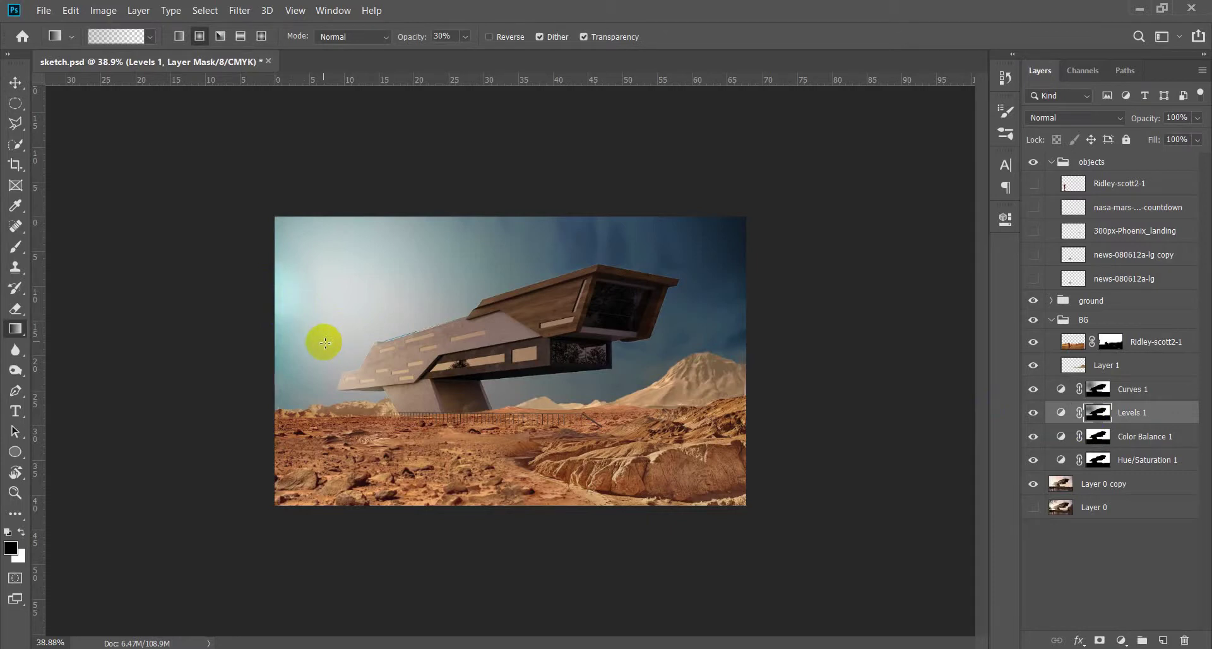
key(v)
Set Layer 1 to 74% opacity and merge it with Ridley-scott2-1
scroll(582, 272, up, 3)
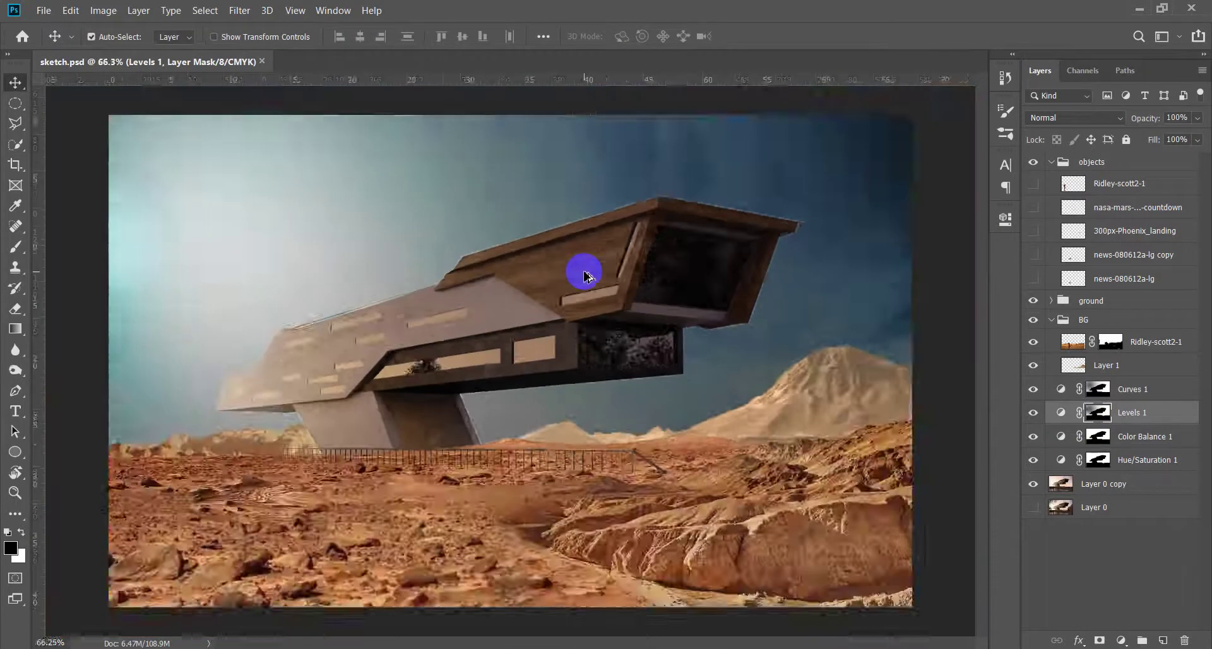
scroll(585, 275, down, 3)
scroll(576, 346, up, 2)
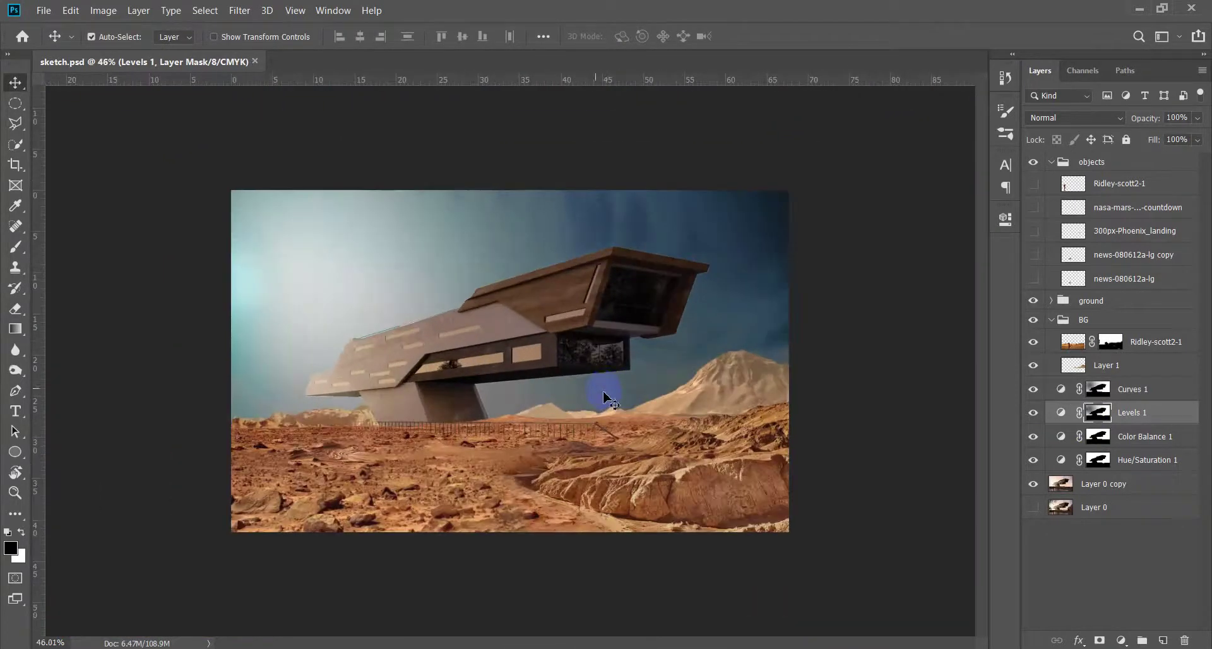
click(748, 393)
key(7)
key(4)
ctrl+click(1162, 351)
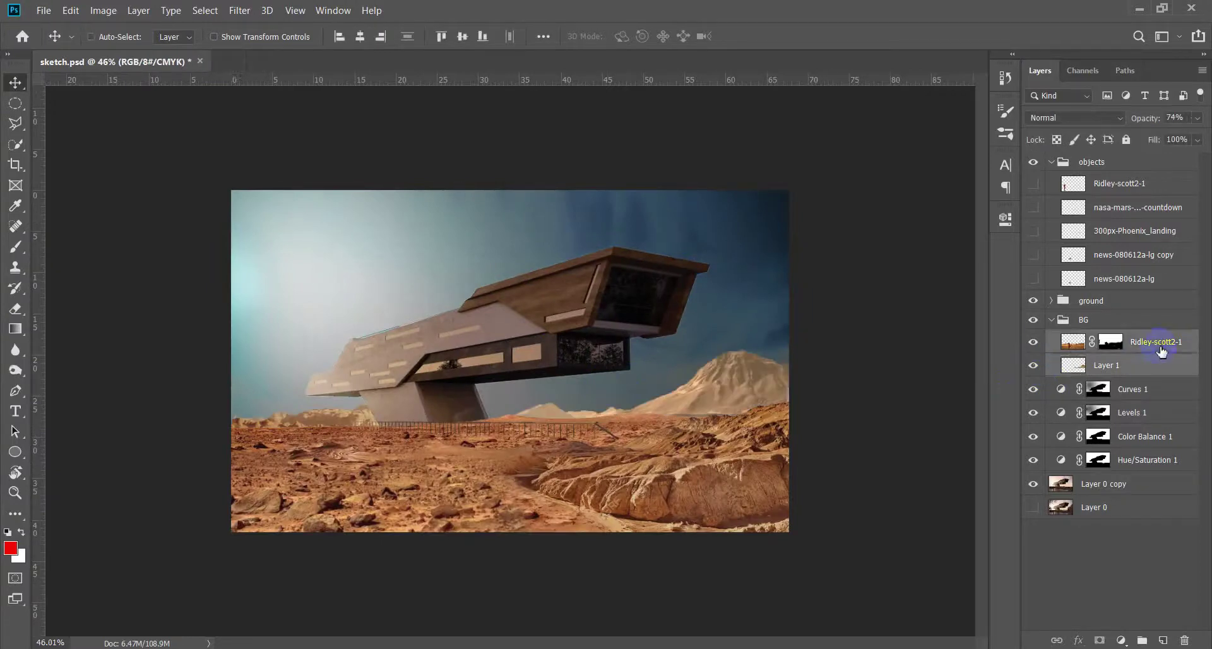
key(ctrl+e)
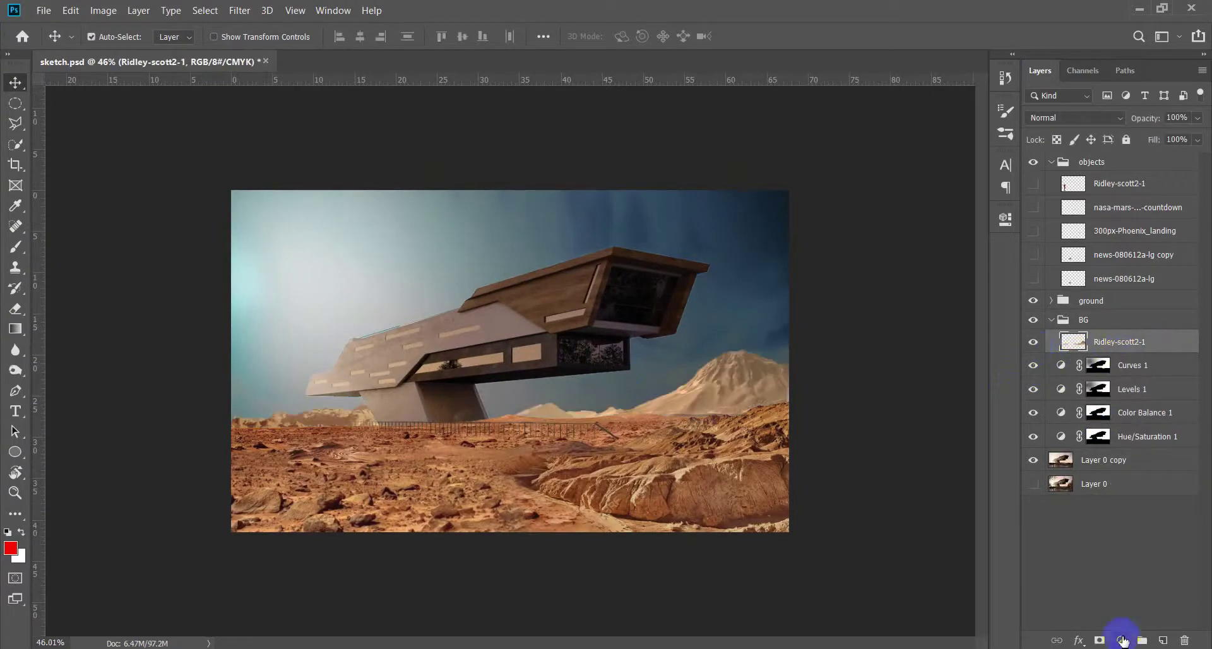
Add a clipped, colorized Hue/Saturation layer with hue 195 and lightness +35
click(1122, 640)
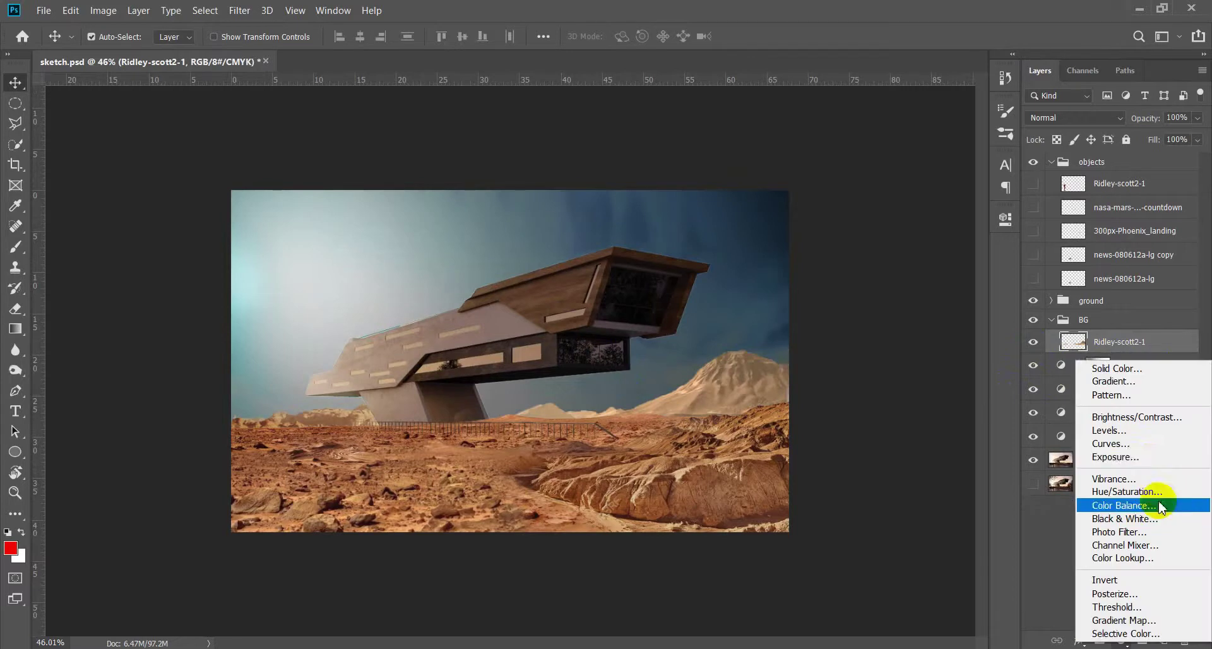
click(1111, 488)
click(853, 407)
key(ctrl+alt+g)
drag(776, 324, 878, 327)
drag(870, 385, 904, 392)
Set Hue/Saturation 2 to Soft Light blending at 23% opacity
click(1099, 120)
click(1061, 319)
mouse_move(861, 357)
mouse_down()
mouse_move(966, 348)
mouse_move(873, 349)
mouse_up()
click(1030, 344)
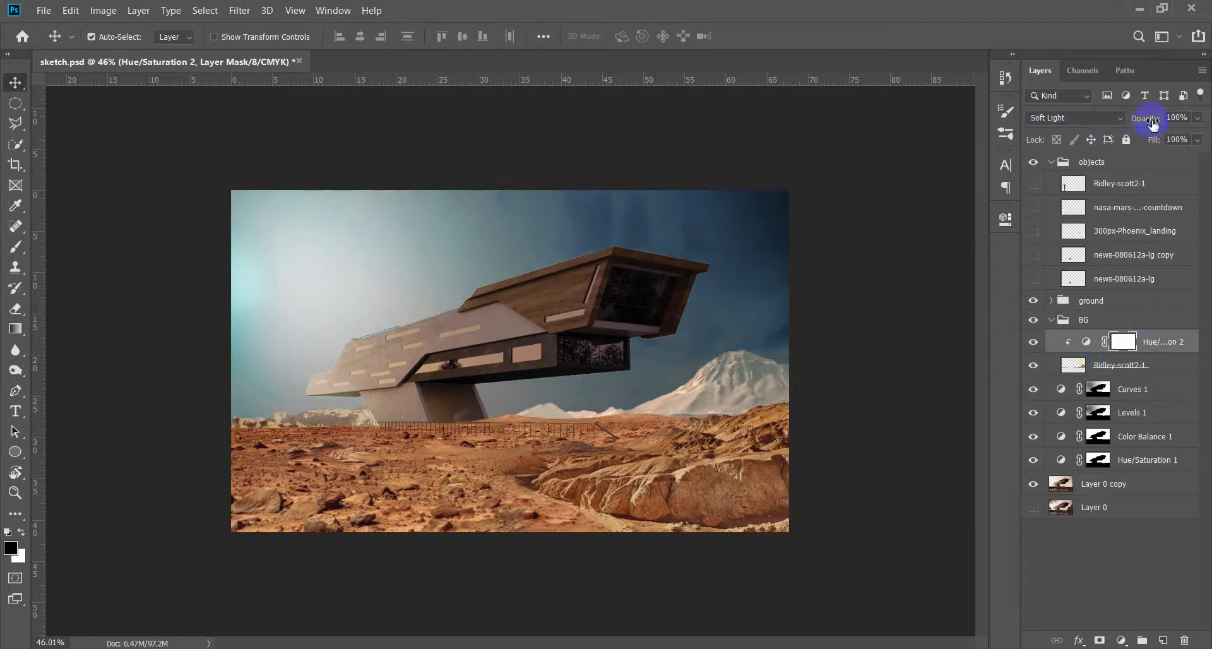
drag(1153, 125, 806, 135)
Add a clipped Levels 2 layer with output white lowered to 120 to darken the mountain
click(1126, 640)
click(1137, 422)
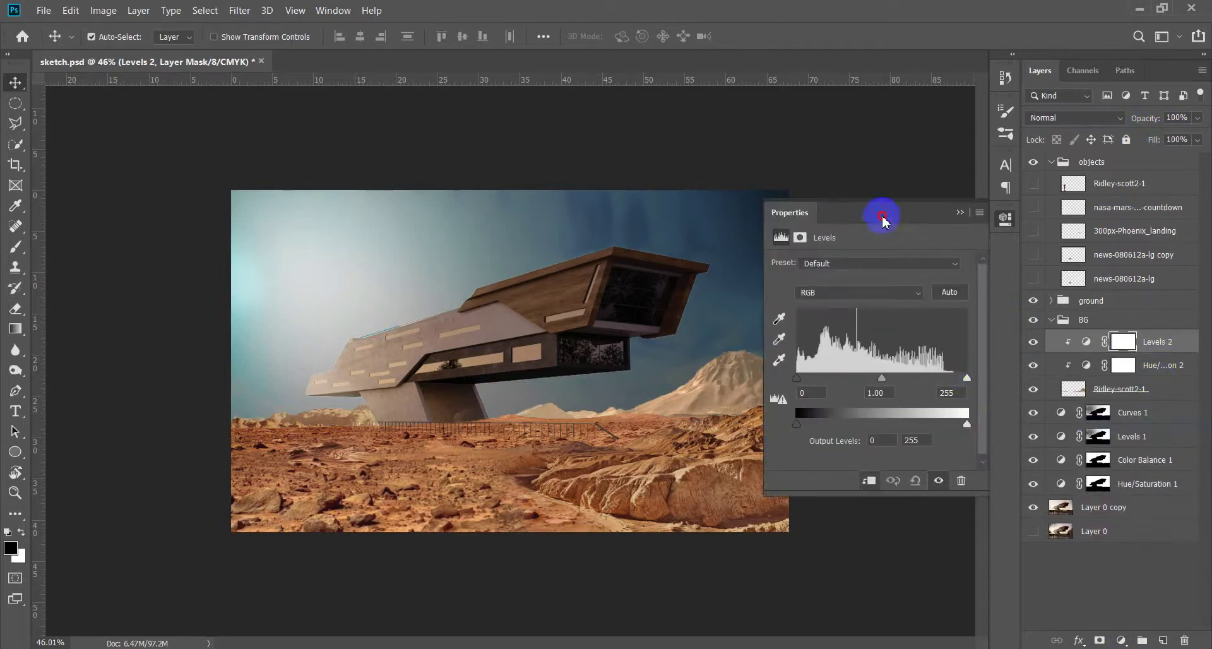
drag(882, 219, 954, 217)
drag(1005, 384, 927, 379)
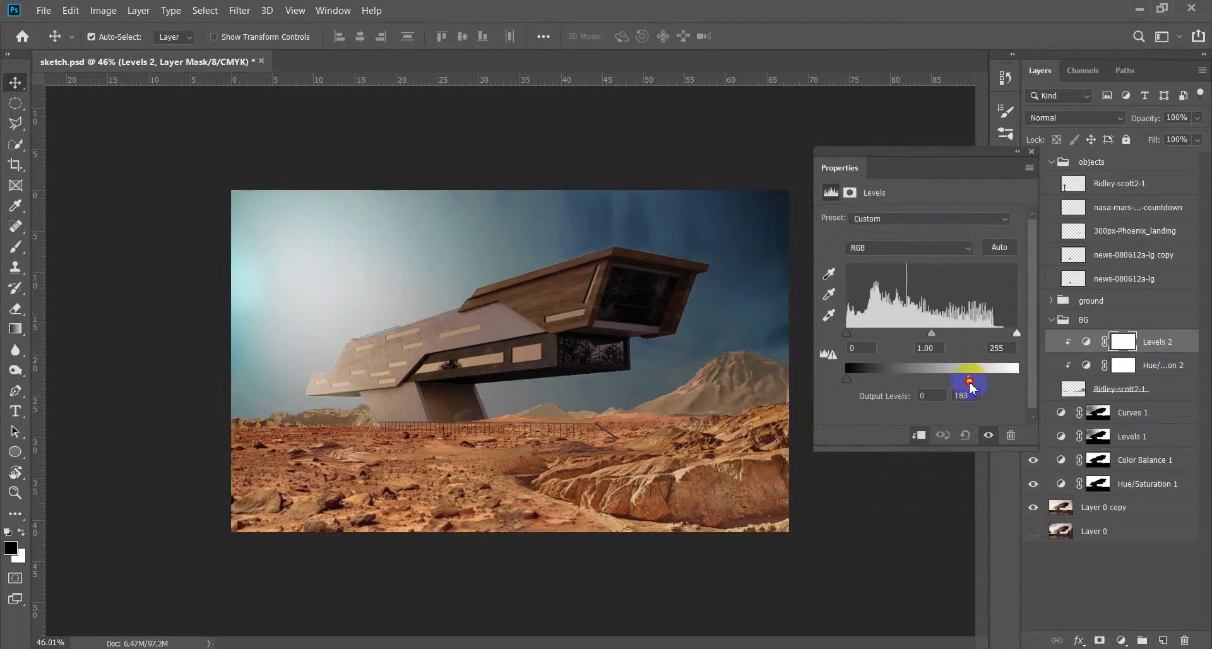
click(1031, 152)
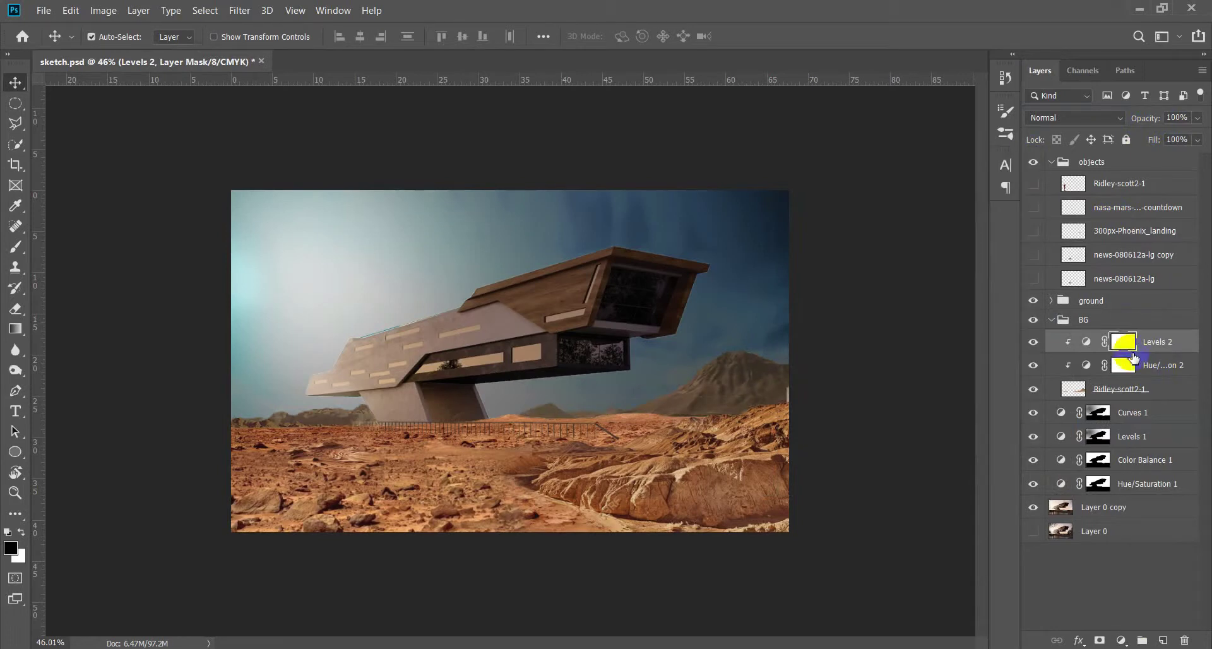
key(b)
alt+scroll(736, 377, up, 3)
drag(726, 435, 788, 393)
key(ctrl+z)
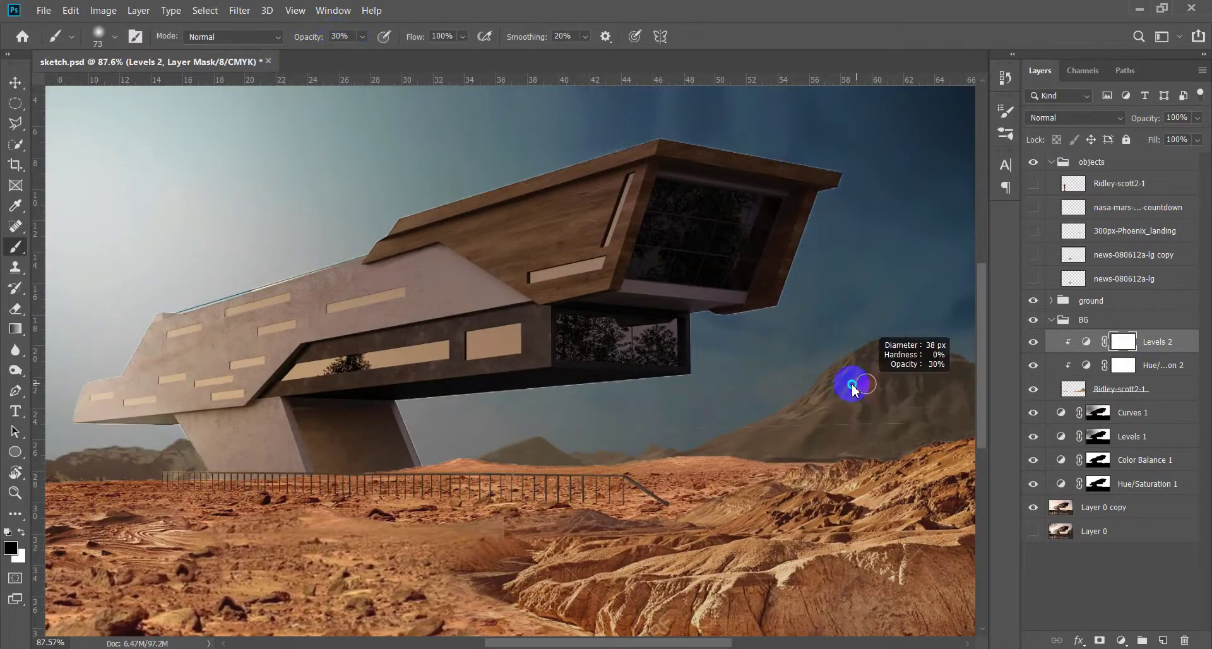
Raise the Hue/Saturation 2 opacity and compare the mountain with Levels 2 toggled off and on
alt+scroll(854, 384, up, 3)
click(1185, 368)
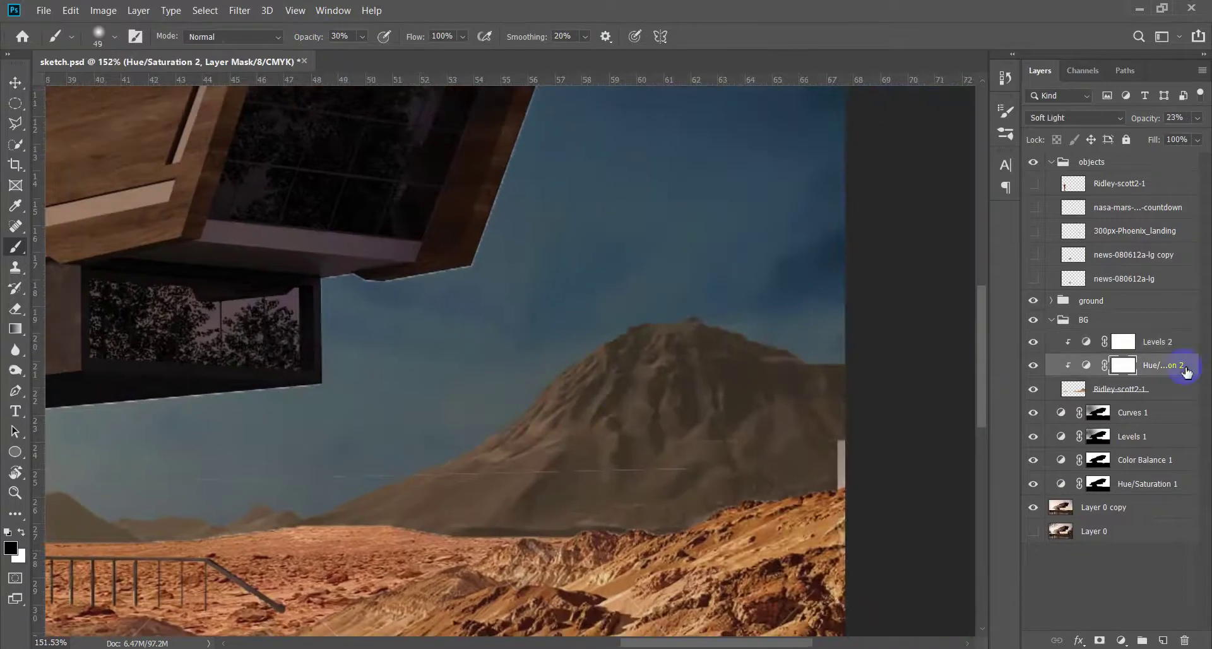
drag(1197, 120, 1207, 134)
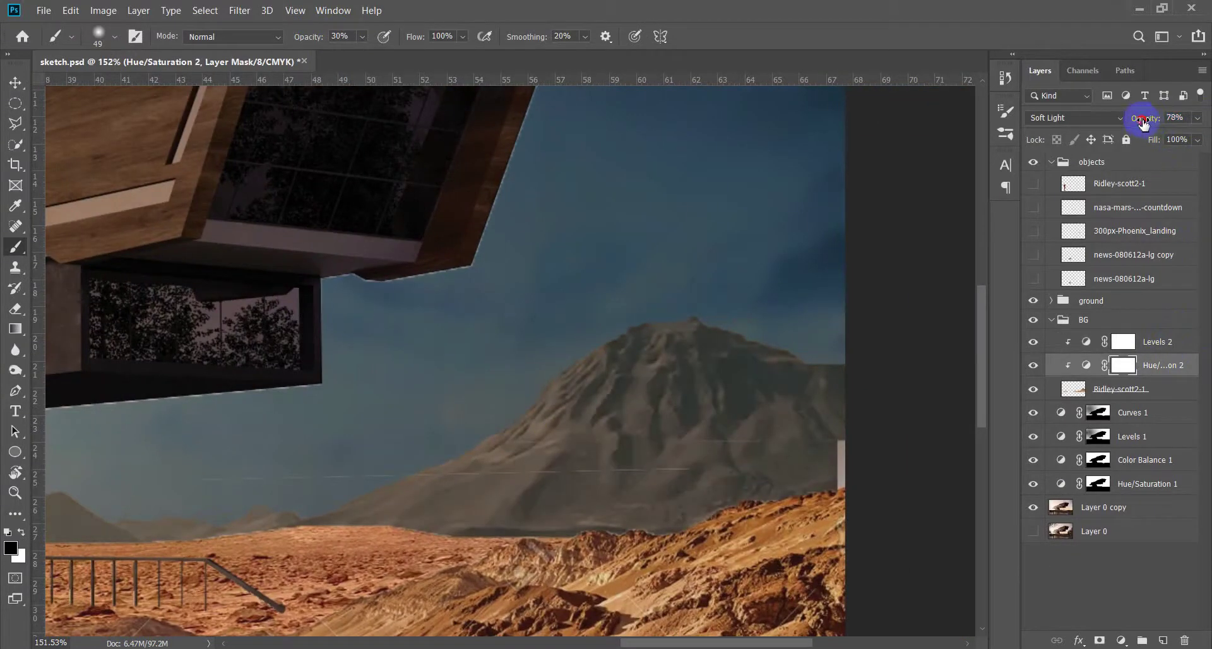
click(1124, 341)
click(1035, 344)
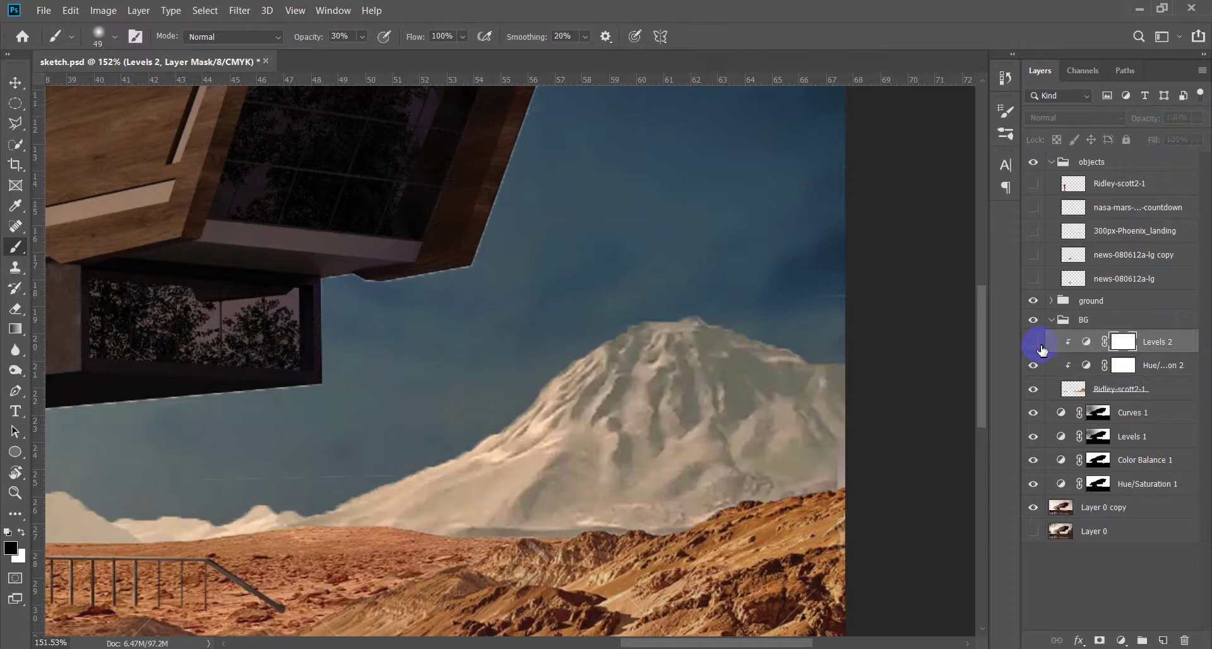
click(1038, 346)
Paint soft strokes on the Levels 2 mask over the mountain slopes beside the building
mouse_move(307, 492)
mouse_down()
mouse_move(411, 477)
mouse_move(574, 344)
mouse_up()
drag(320, 522, 609, 460)
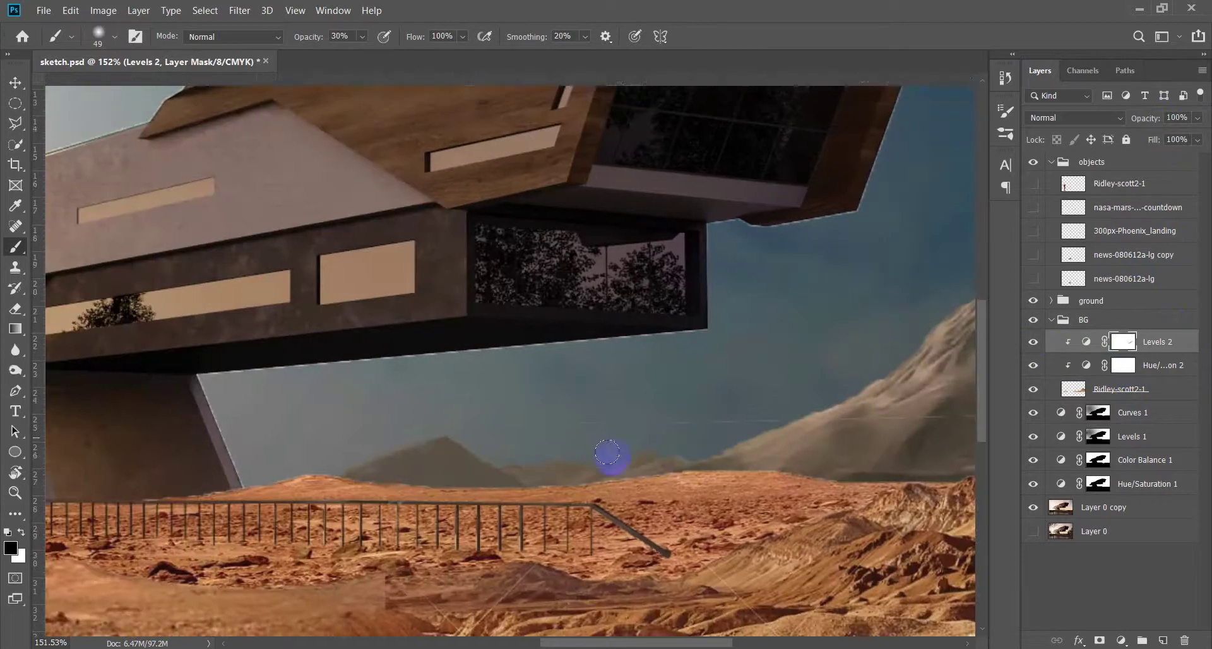
scroll(302, 466, down, 2)
scroll(461, 379, down, 3)
scroll(400, 440, up, 3)
scroll(592, 346, up, 3)
drag(680, 343, 690, 392)
drag(595, 375, 337, 398)
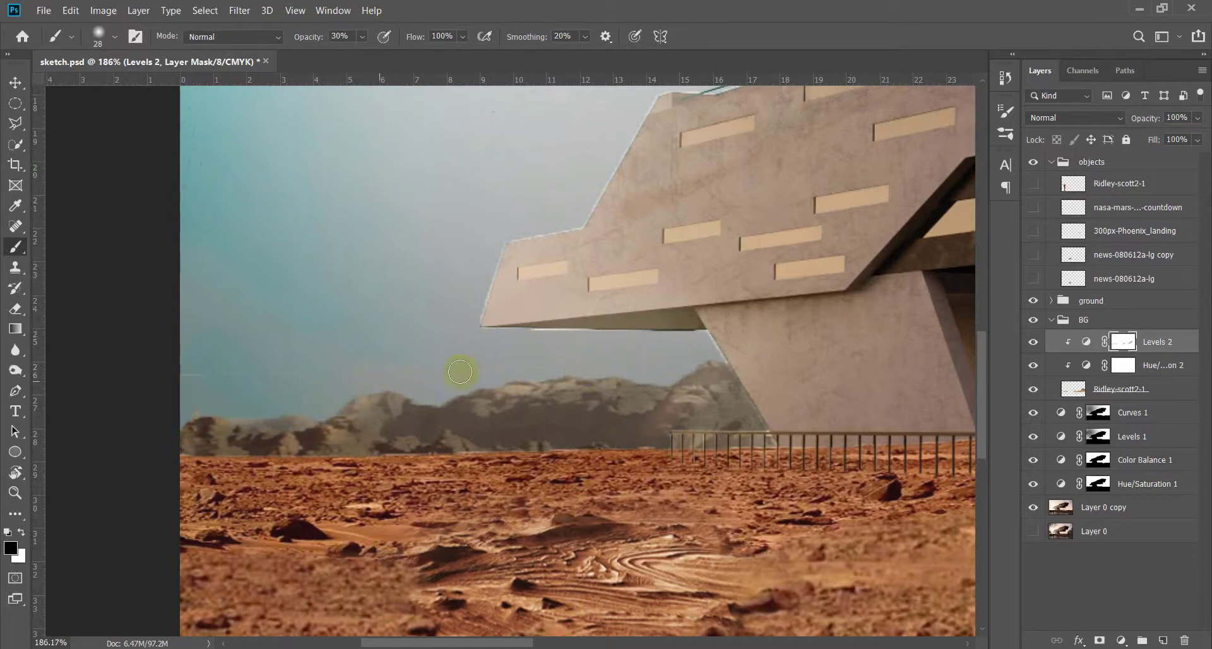
Select the Ridley-scott2-1 layer and zoom in on the composite
scroll(433, 346, down, 4)
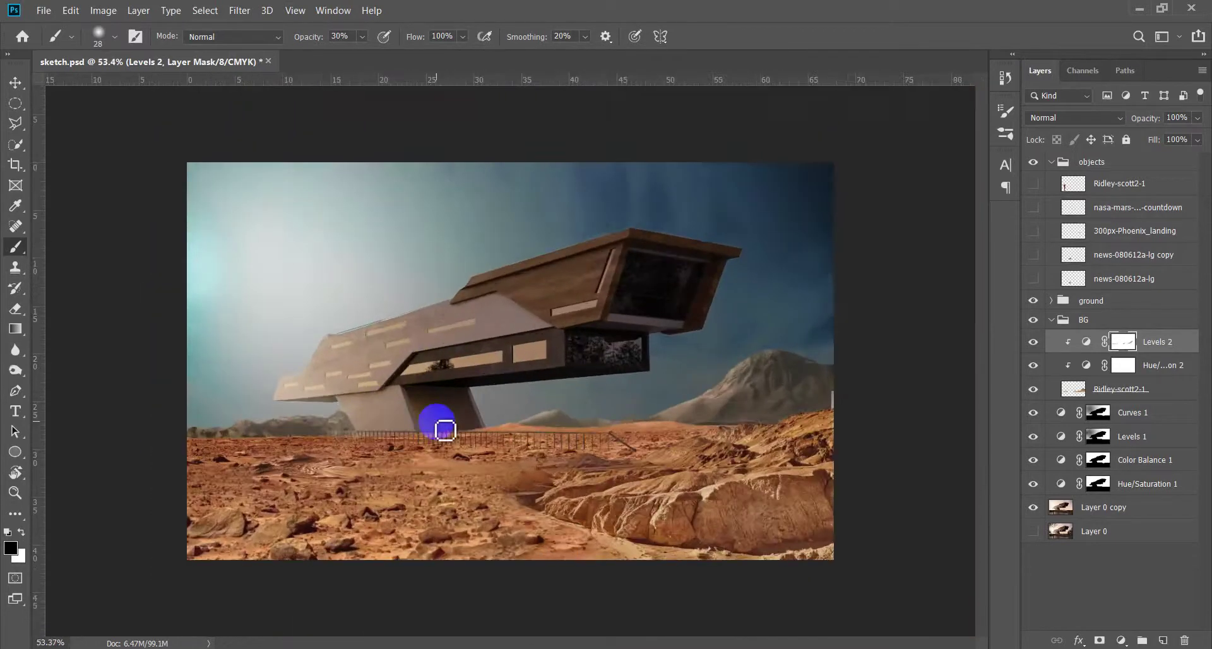
key(v)
scroll(442, 425, down, 2)
scroll(442, 425, up, 1)
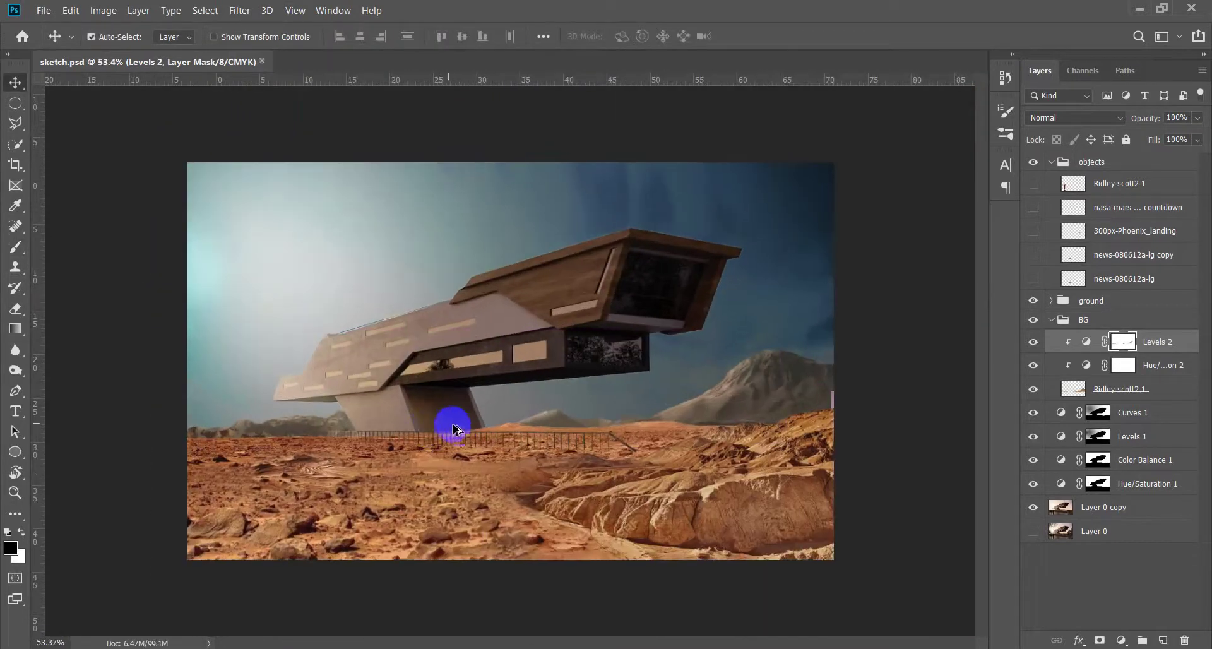
click(1122, 392)
ctrl+click(720, 436)
key(ctrl+plus)
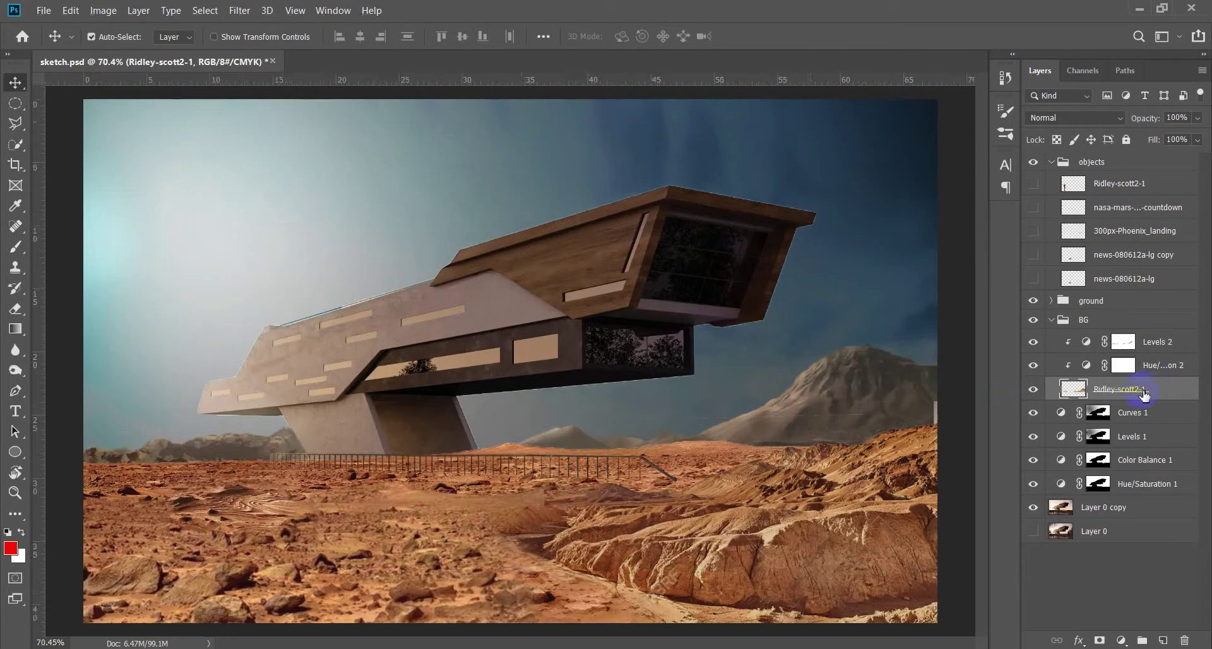
Add a Color Balance 2 layer with shadows at cyan -14 and highlights toward red +4
click(1124, 342)
click(1121, 640)
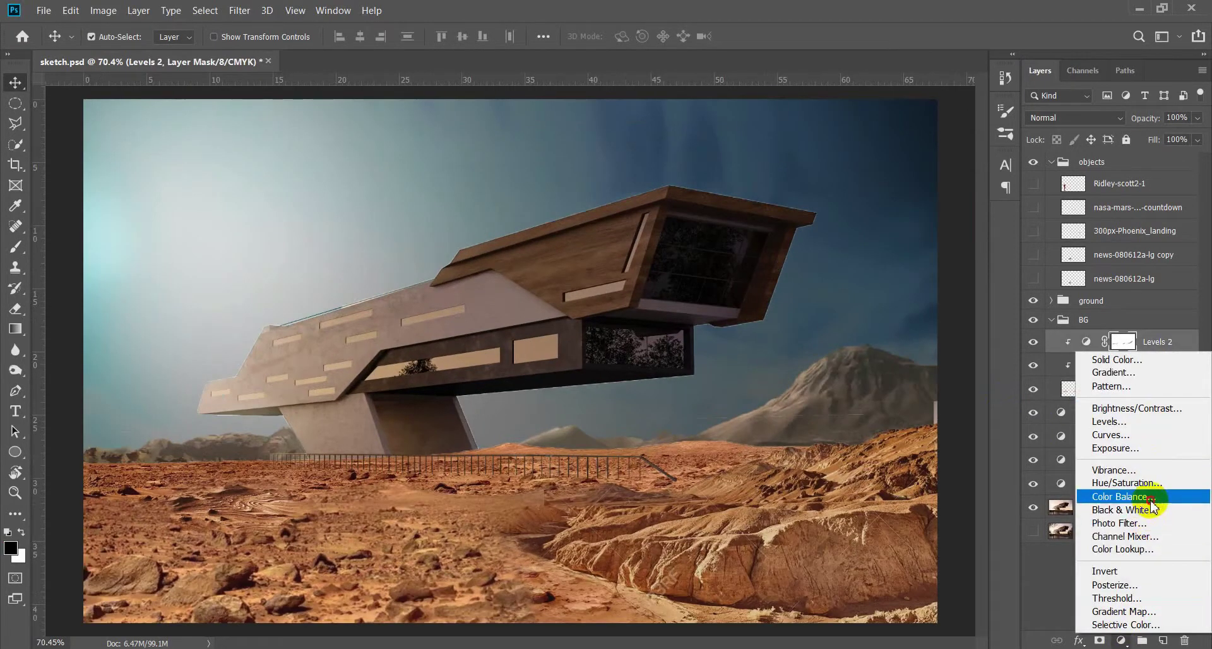
click(1124, 496)
mouse_move(933, 154)
mouse_down()
mouse_move(1073, 243)
mouse_move(1156, 190)
mouse_up()
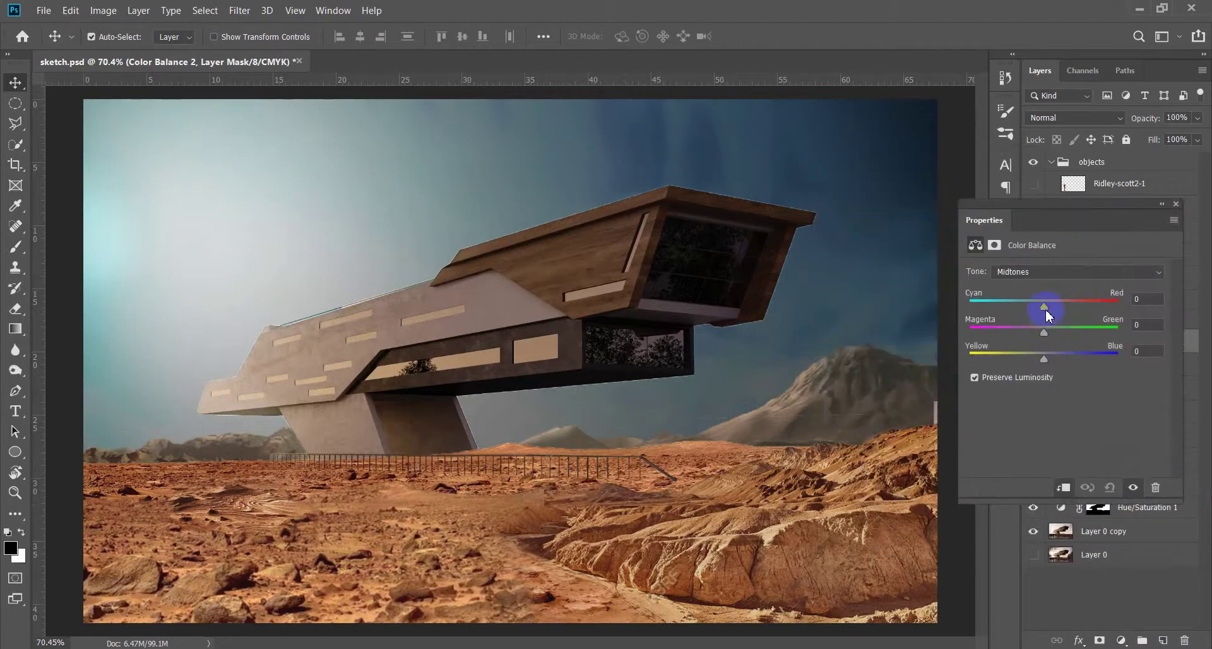
click(1074, 271)
click(1039, 313)
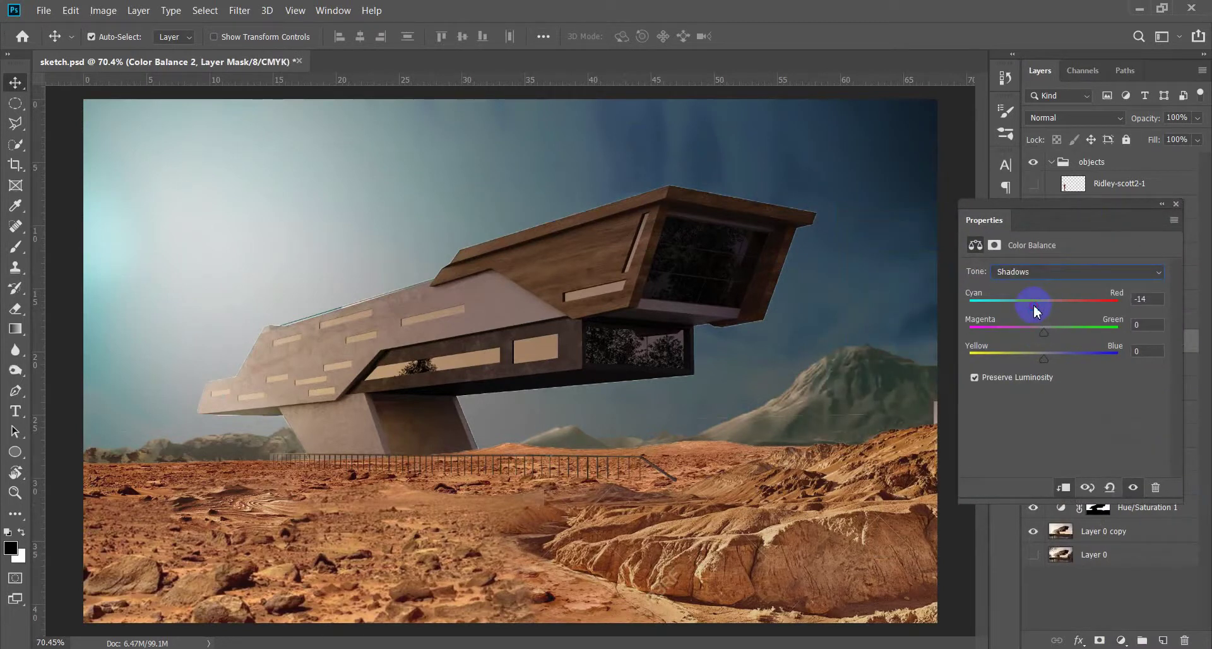
click(1050, 280)
click(1041, 306)
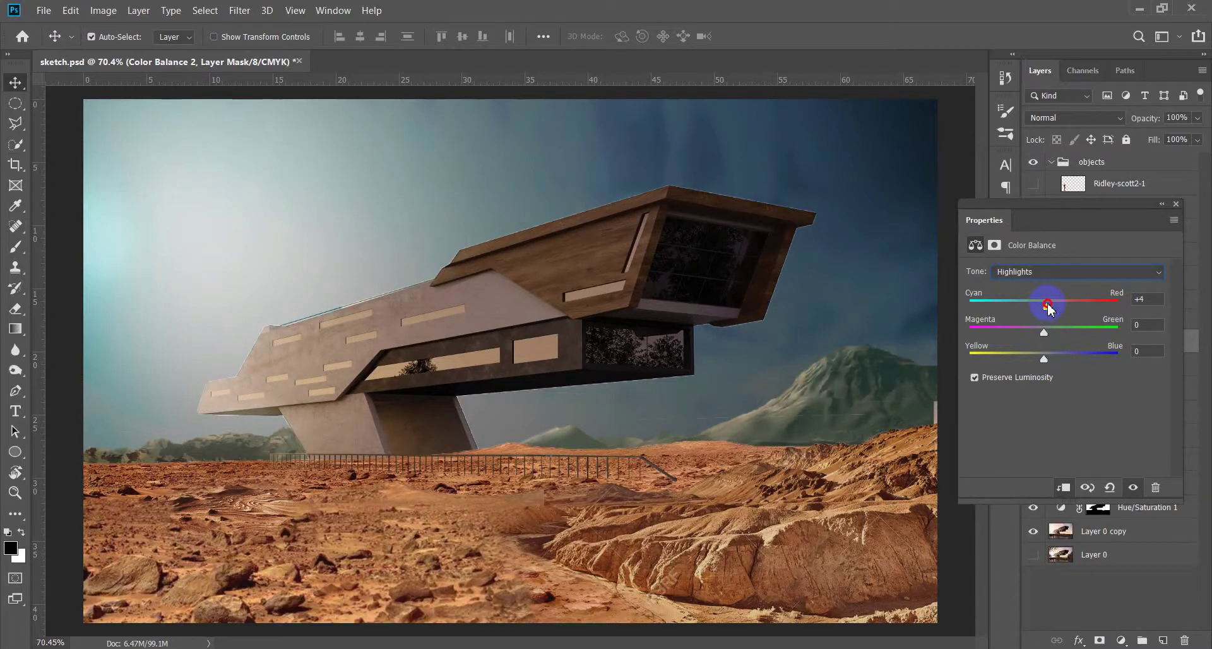
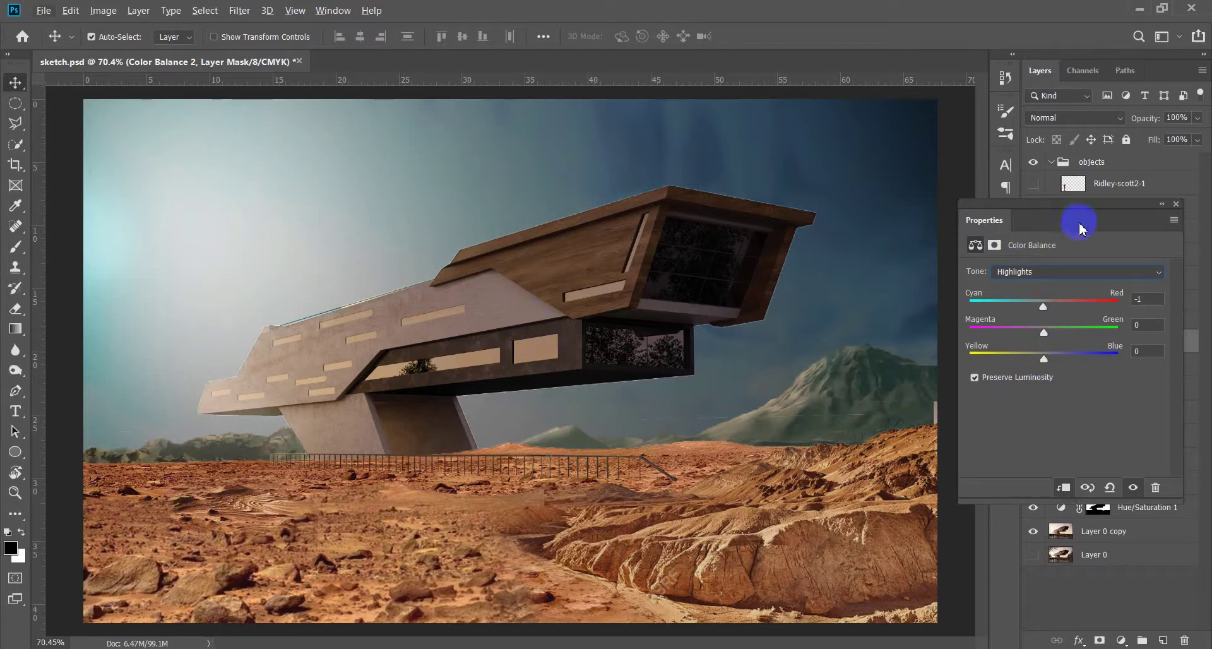
Close the Colour Balance settings and expand the ground group to inspect its layers
click(1176, 204)
scroll(617, 325, down, 3)
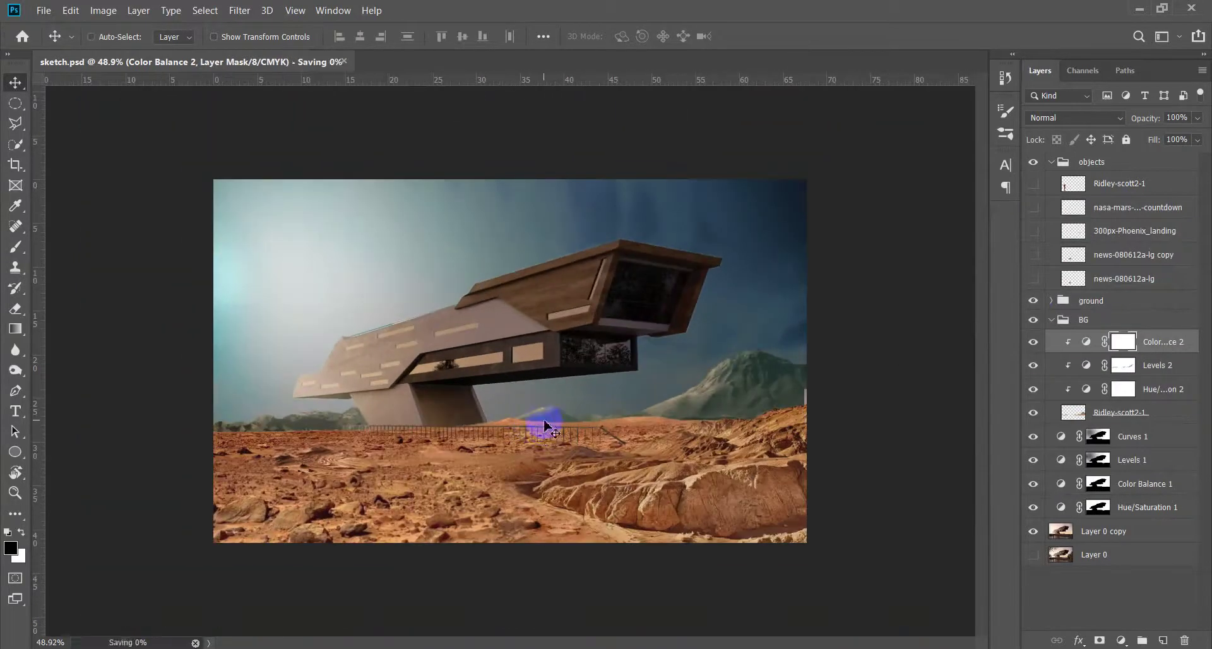
scroll(500, 455, up, 2)
scroll(631, 436, up, 1)
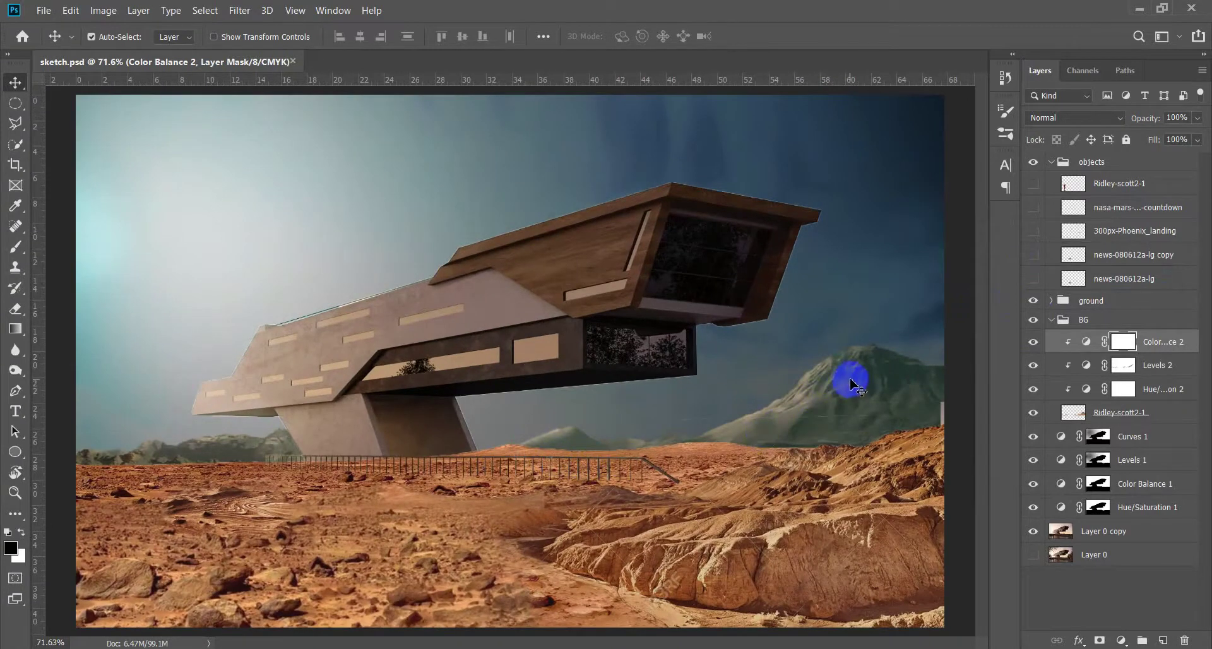
scroll(789, 382, down, 2)
scroll(668, 427, up, 1)
click(473, 503)
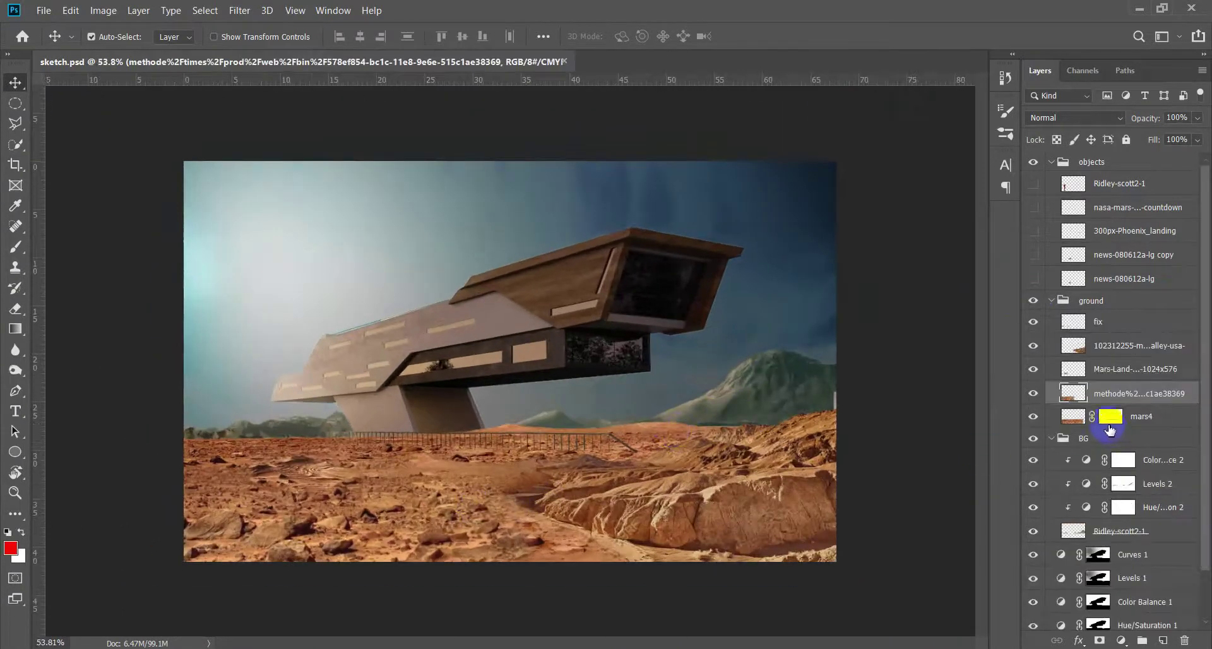
Collapse the ground group, compare it hidden and shown, and wrap it in a new group, Ground
click(1035, 346)
click(1051, 303)
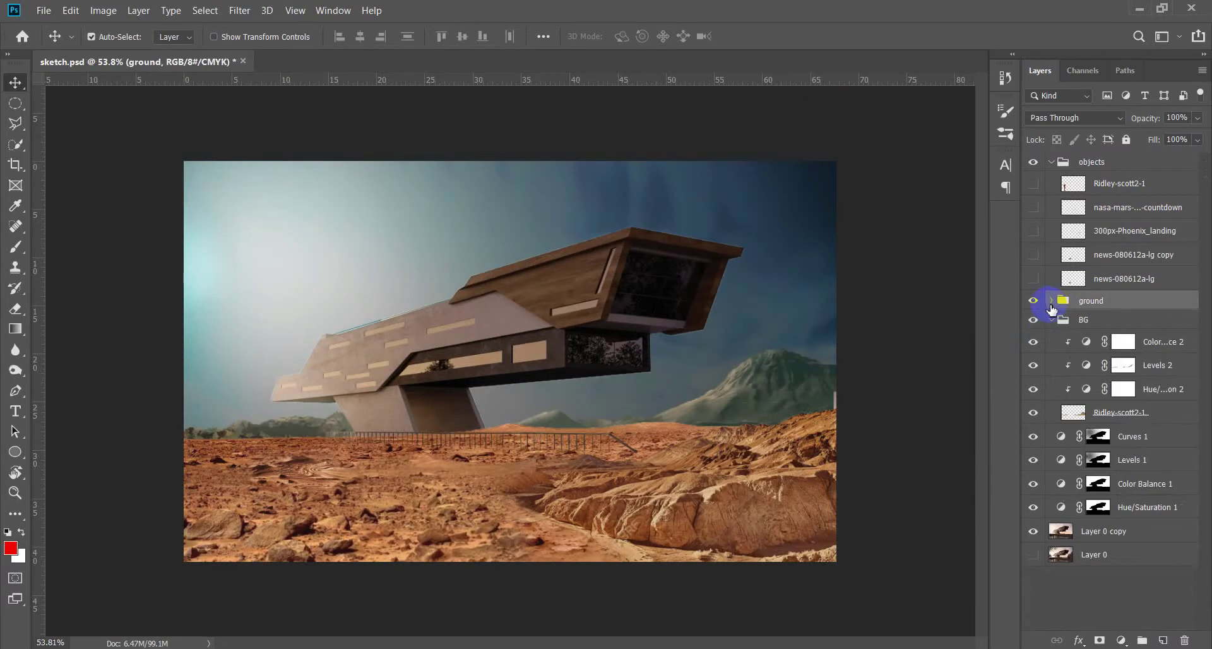
click(1053, 321)
click(1033, 301)
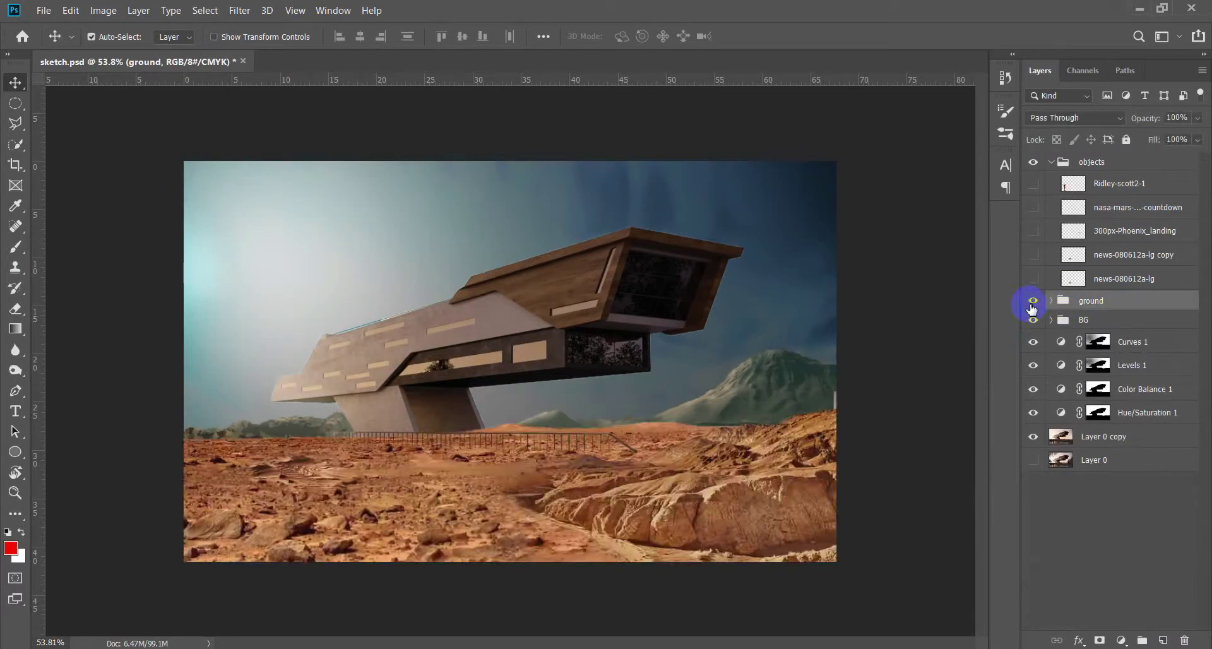
key(ctrl+g)
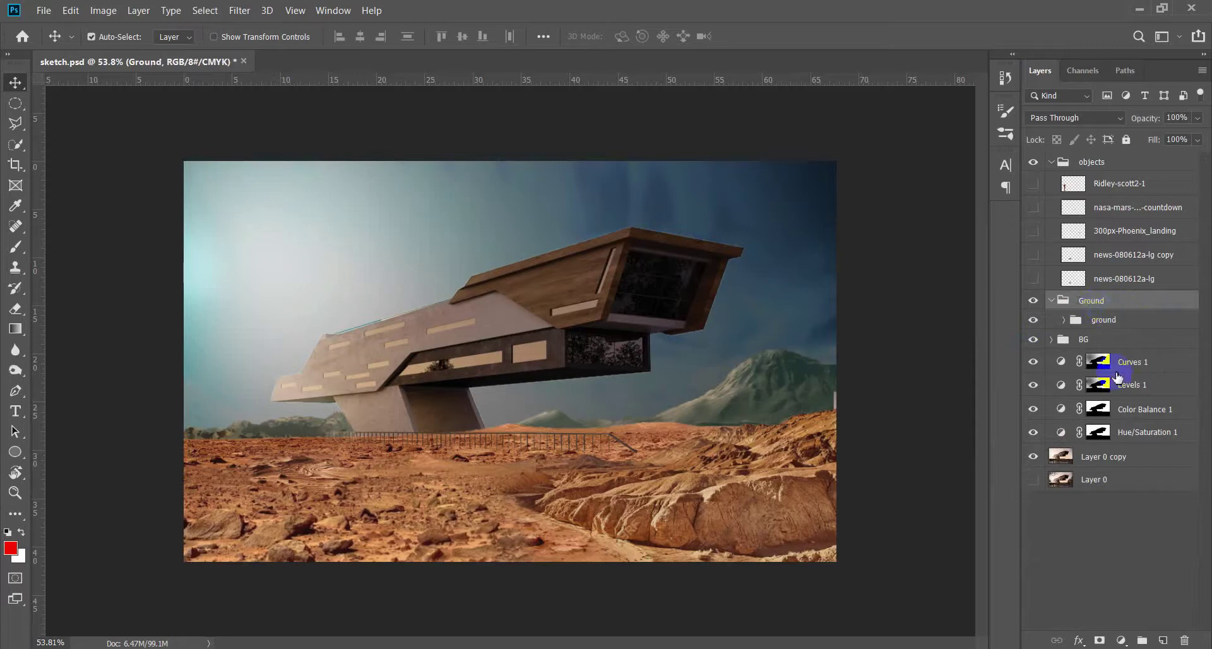
Add a Hue/Saturation adjustment lowering the ground's saturation to -18
click(1121, 640)
click(1102, 489)
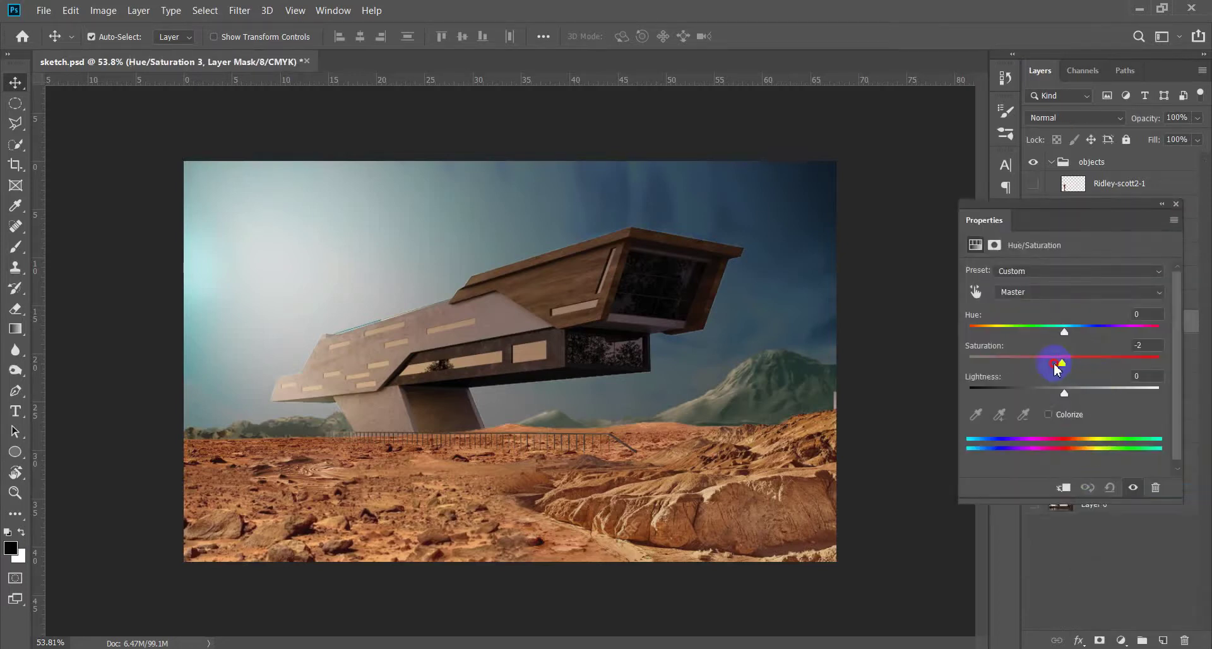
click(1175, 204)
double_click(1072, 319)
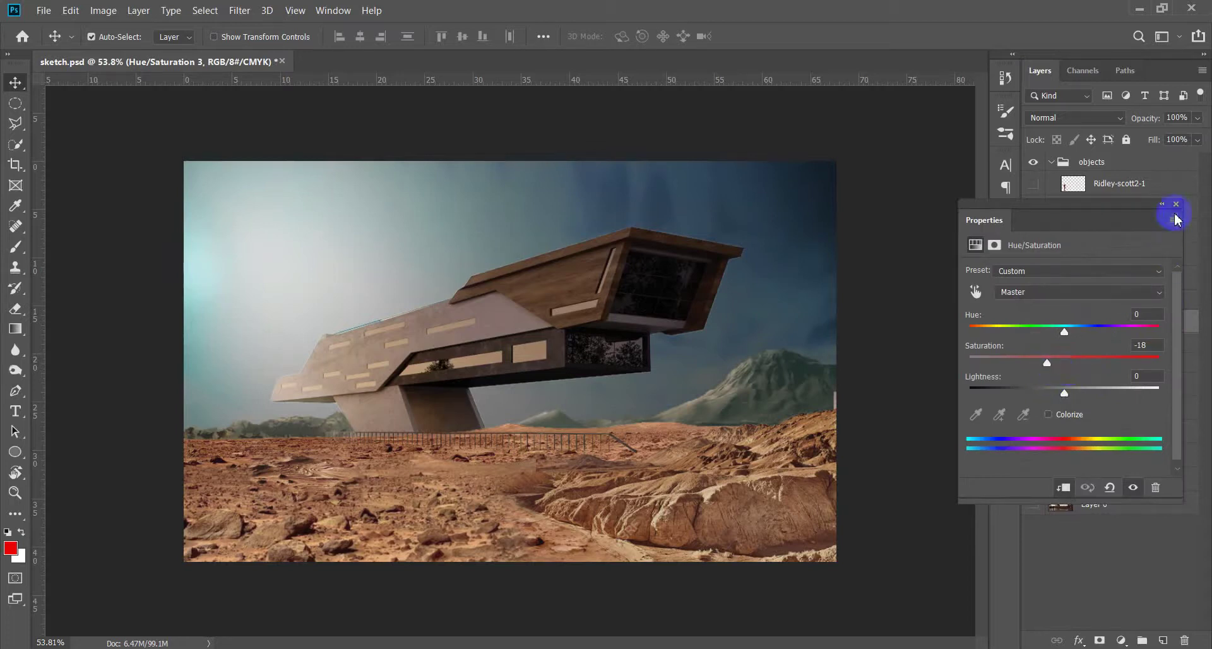
click(1175, 204)
Add a second Hue/Saturation layer, colorized toward icy blue, blended as Soft Light
click(1121, 640)
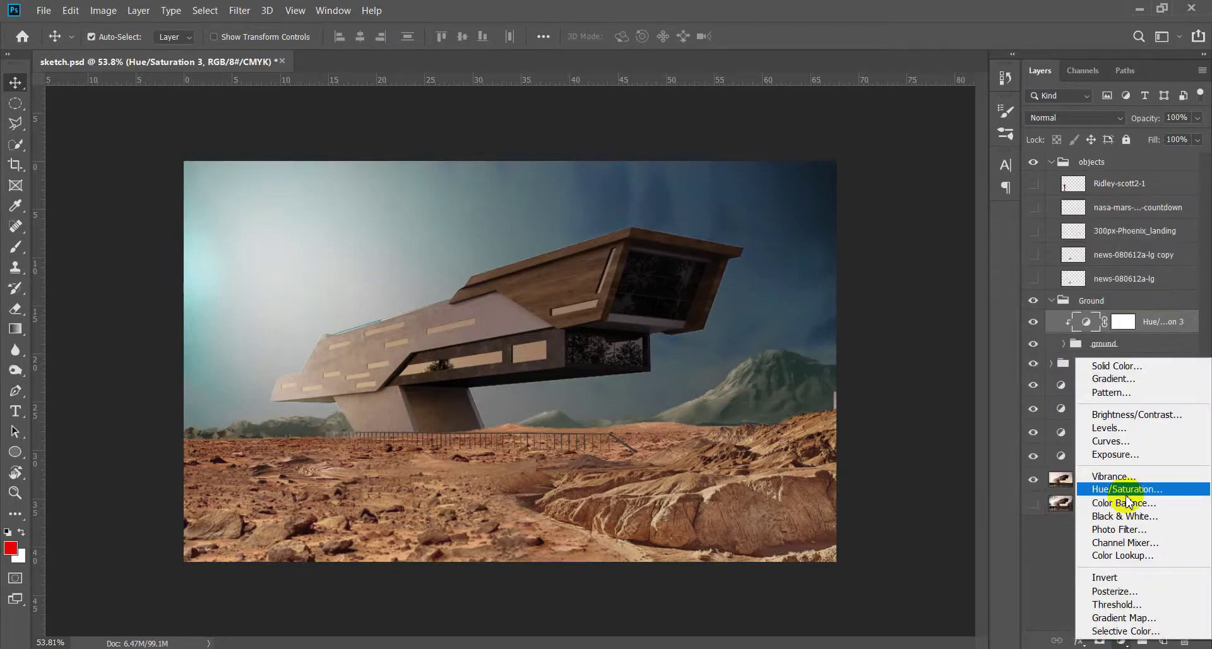
click(1128, 490)
drag(1118, 211, 928, 211)
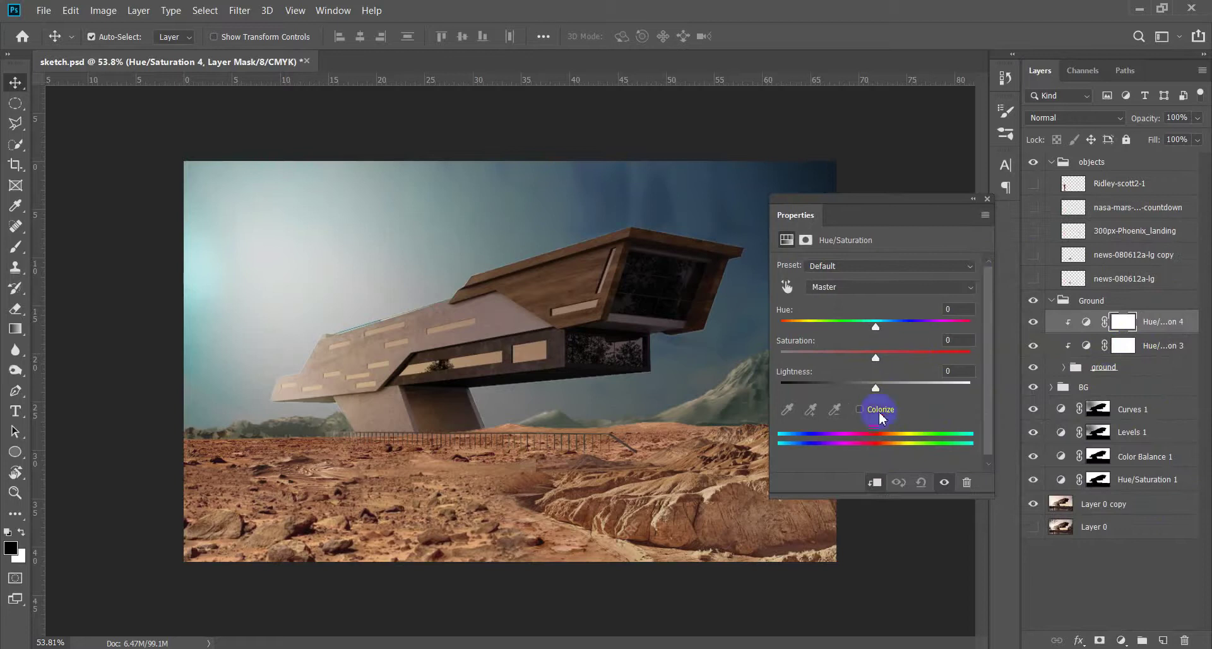
click(860, 410)
drag(784, 327, 883, 328)
mouse_move(878, 388)
mouse_down()
mouse_move(853, 386)
mouse_move(824, 357)
mouse_up()
click(1073, 119)
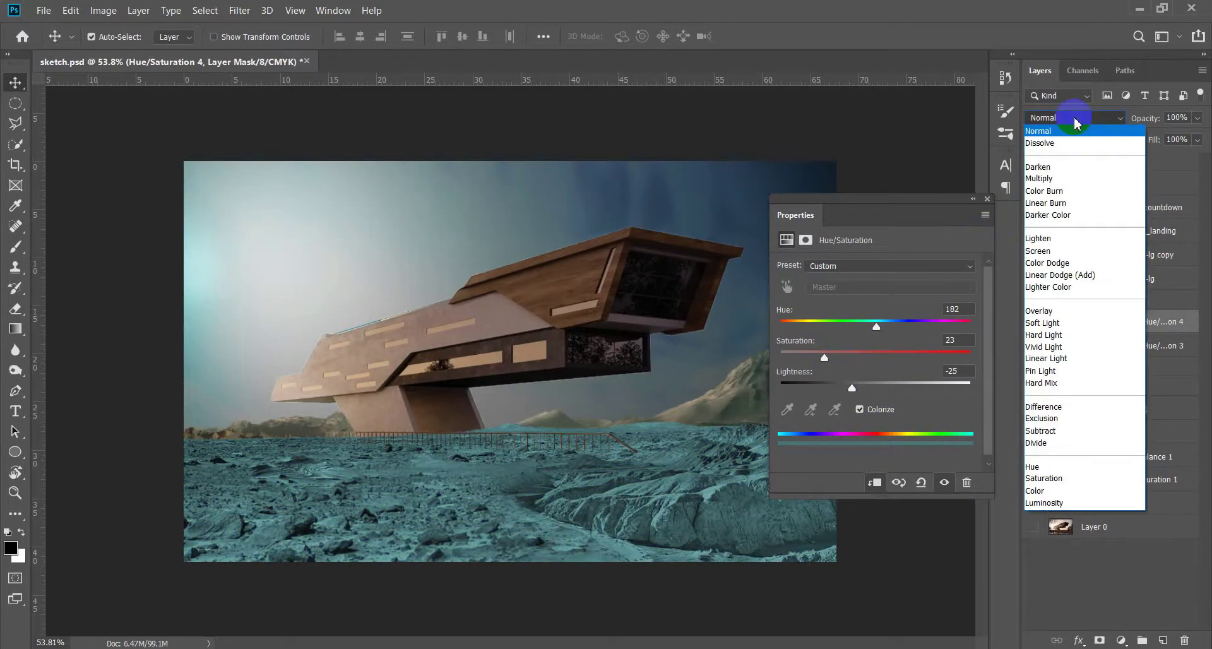
click(1048, 316)
Fine-tune the tint to Hue 180, Saturation 49, Lightness -24, and compare before and after
mouse_move(851, 387)
mouse_down()
mouse_move(918, 386)
mouse_move(850, 391)
mouse_up()
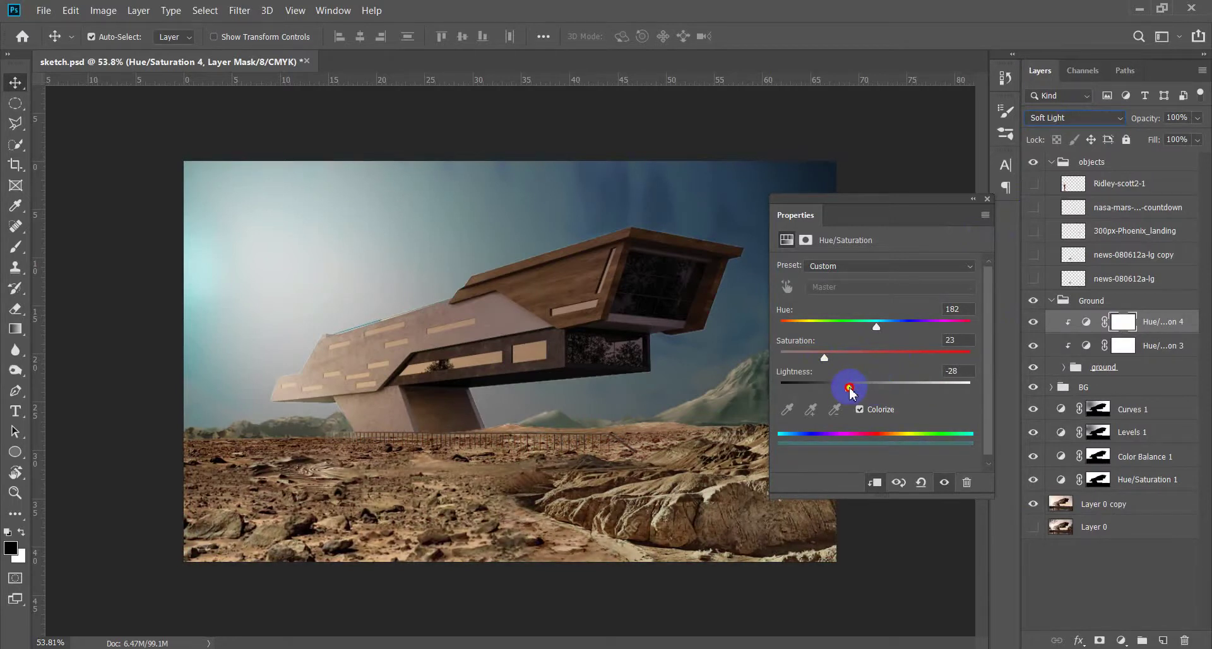
drag(840, 388, 852, 388)
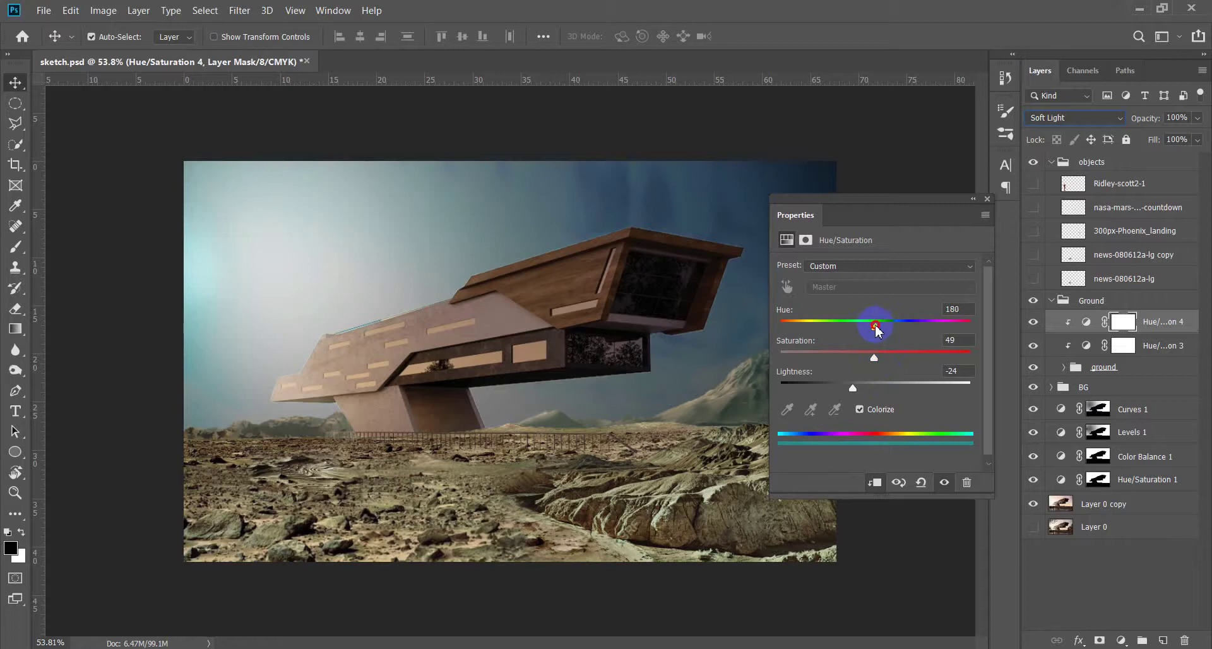
mouse_move(884, 329)
mouse_down()
mouse_move(903, 328)
mouse_move(871, 329)
mouse_up()
click(1022, 266)
click(1033, 323)
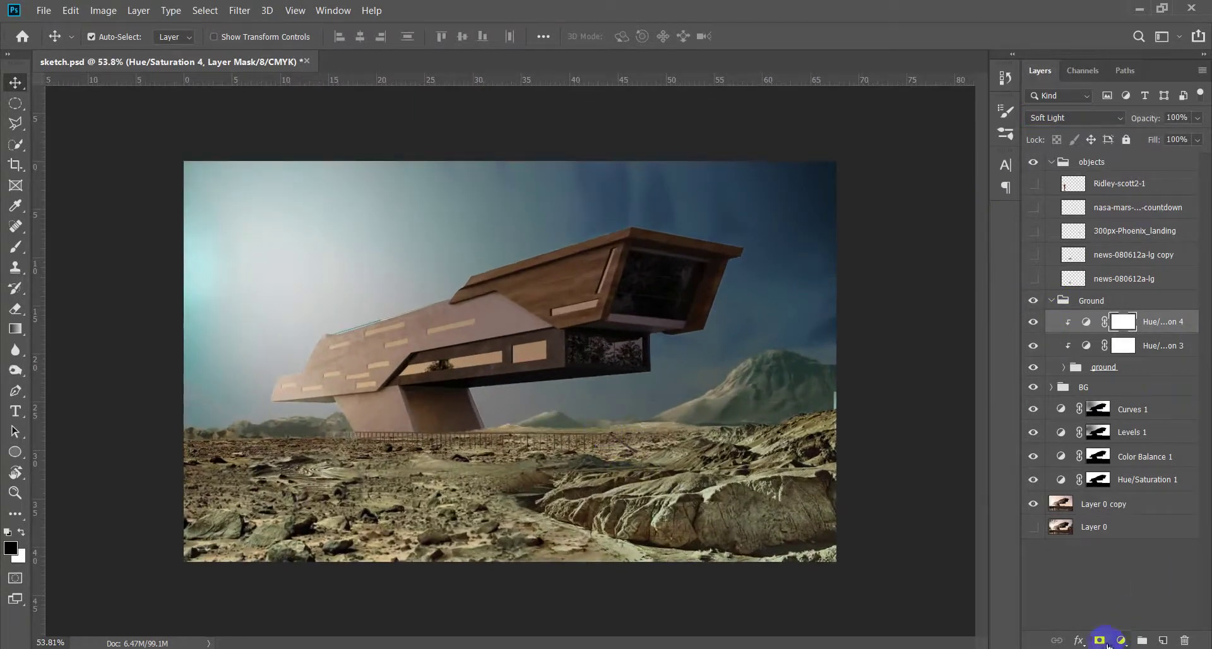
Add a Color Balance layer with the tone range set to Shadows, Cyan-Red -9
click(1120, 640)
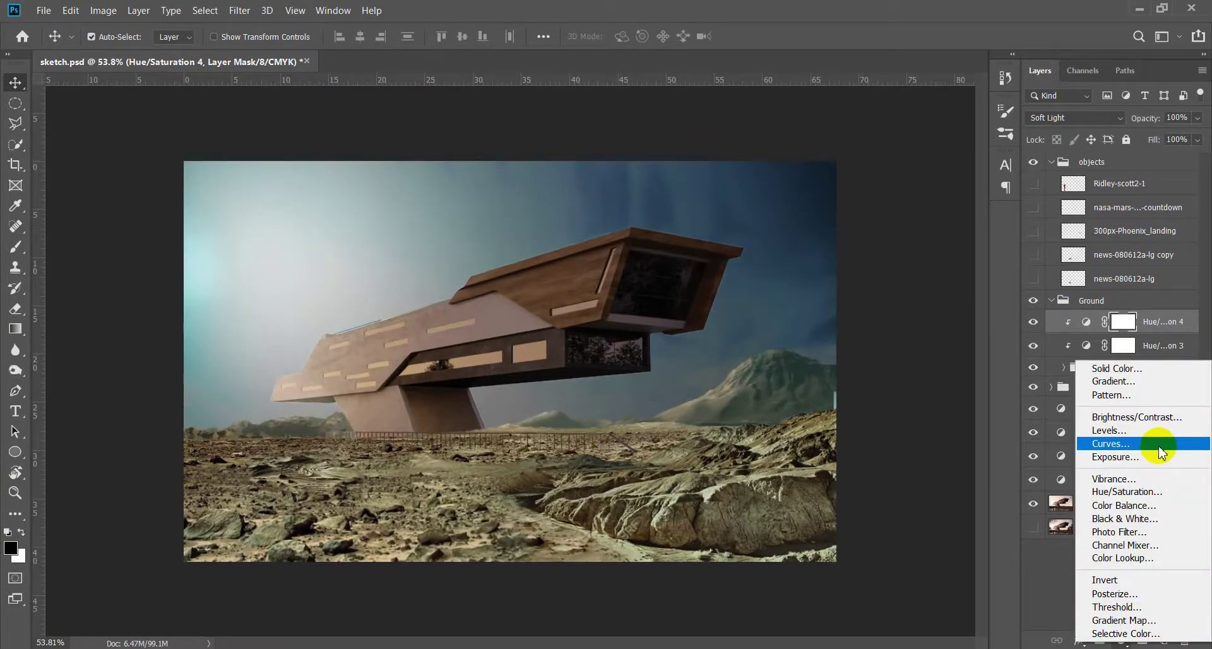
click(1156, 506)
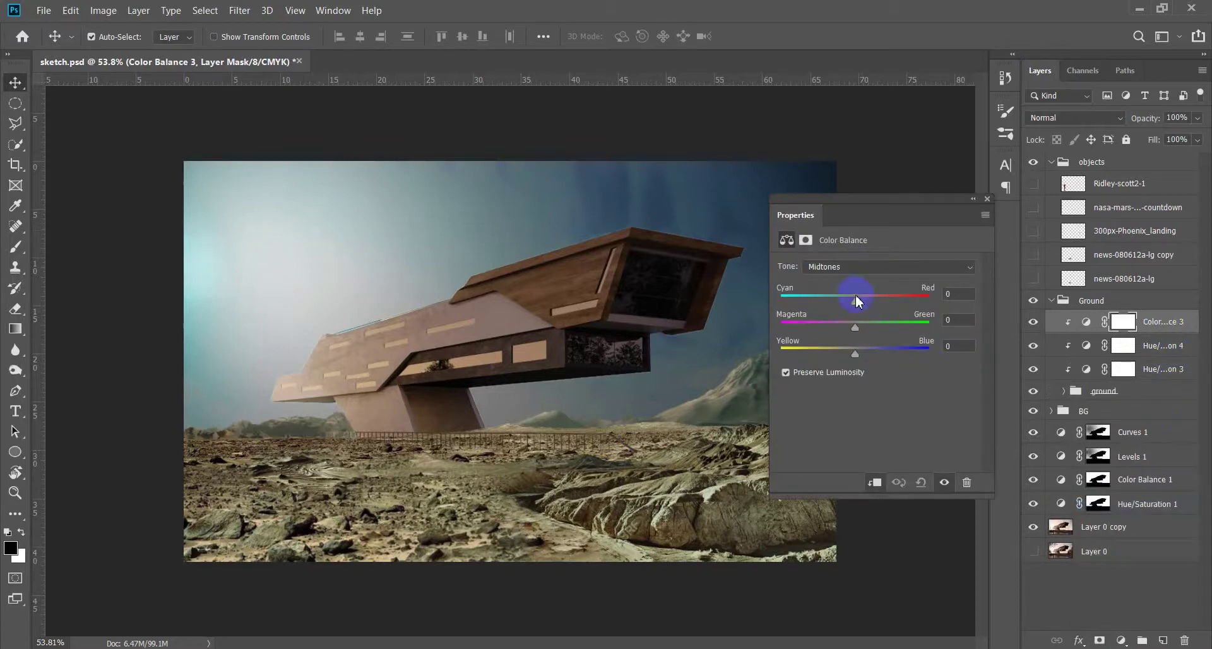
click(861, 266)
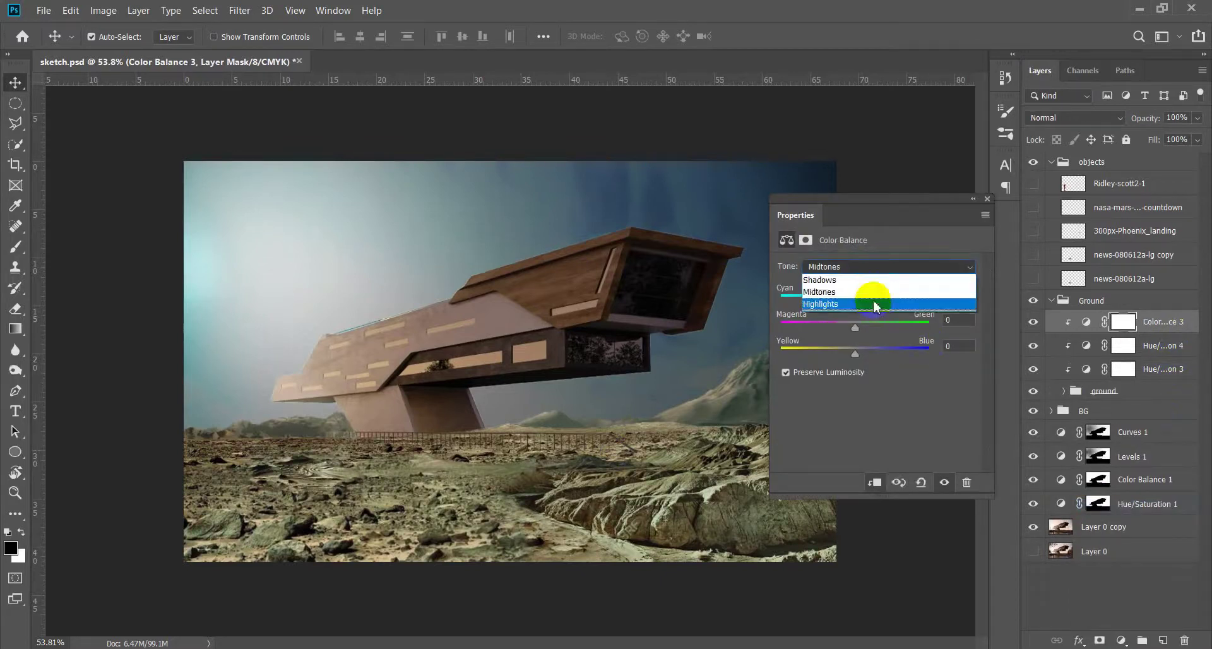
click(875, 306)
click(868, 267)
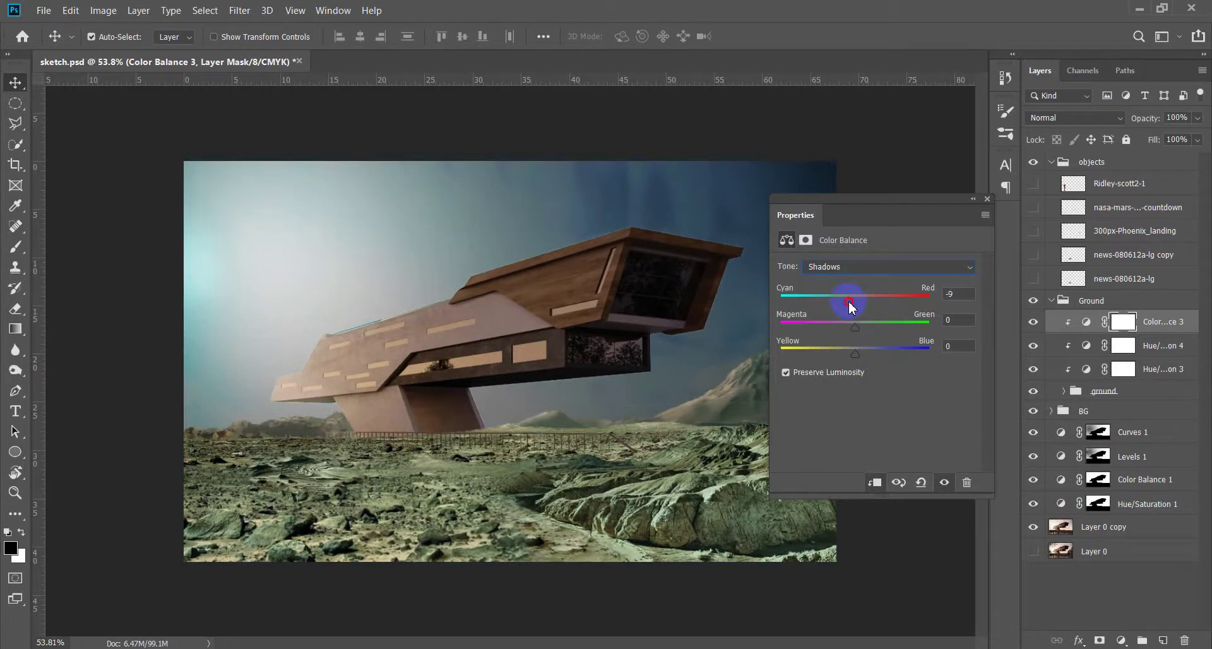
Add a clipped Curves layer pulled down to darken the terrain
click(1122, 640)
click(1111, 435)
alt+click(1165, 329)
mouse_move(928, 352)
mouse_down()
mouse_move(934, 382)
mouse_move(950, 318)
mouse_up()
click(987, 199)
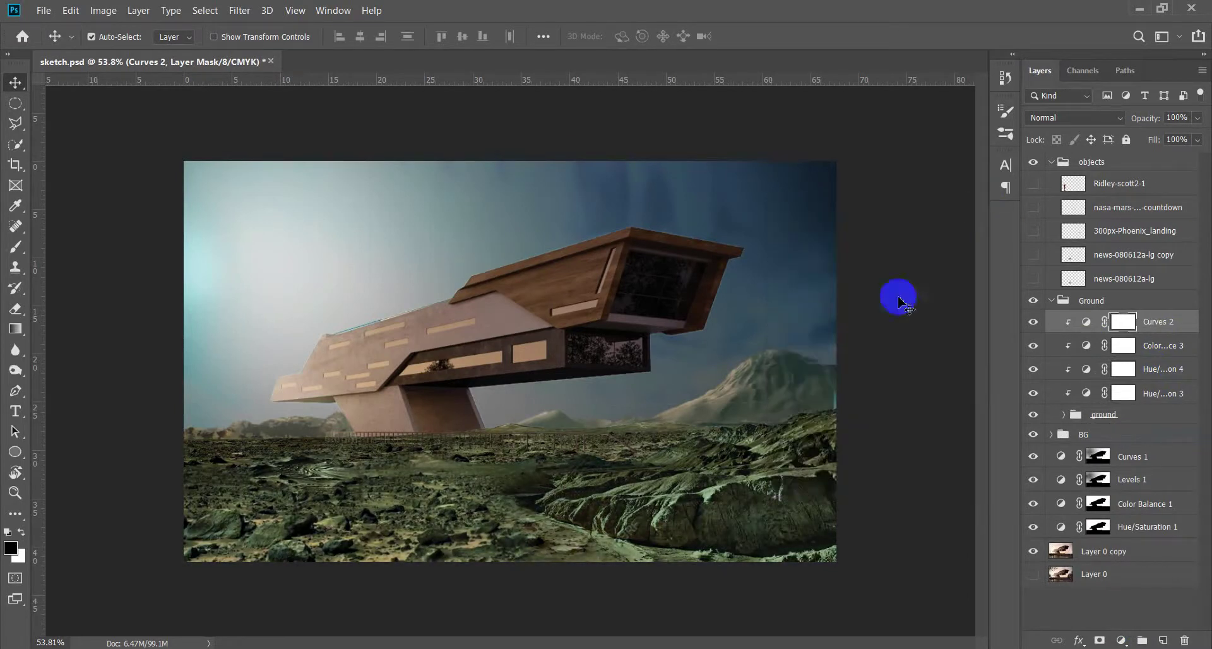
Set the Ridley-scott2-1 layer inside the BG group to Overlay blend mode
scroll(672, 438, down, 3)
scroll(666, 451, up, 2)
scroll(667, 455, up, 1)
scroll(667, 454, up, 1)
scroll(667, 455, down, 1)
scroll(667, 455, down, 2)
click(729, 374)
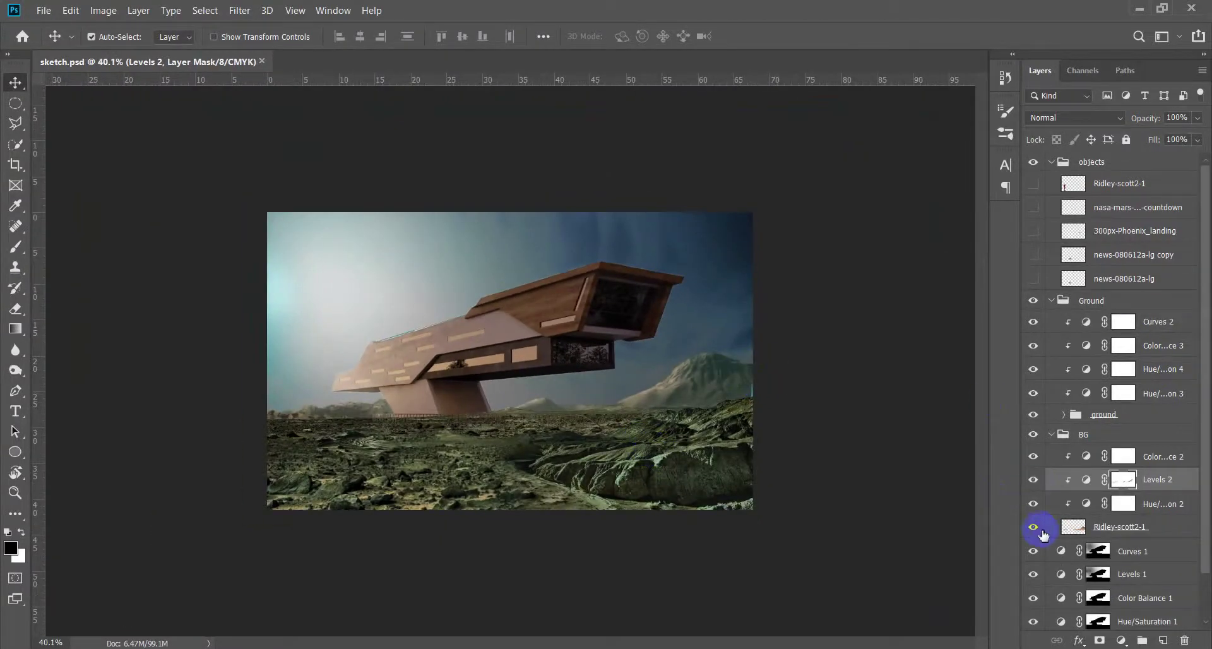
click(1147, 530)
click(1104, 118)
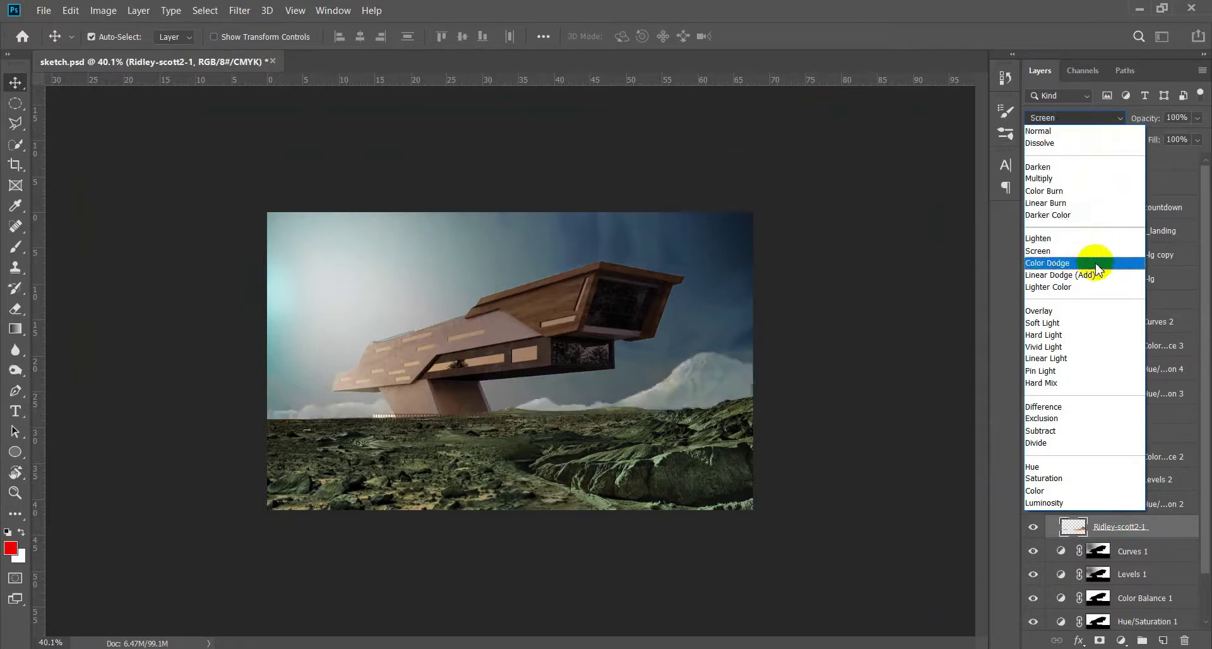
click(1092, 316)
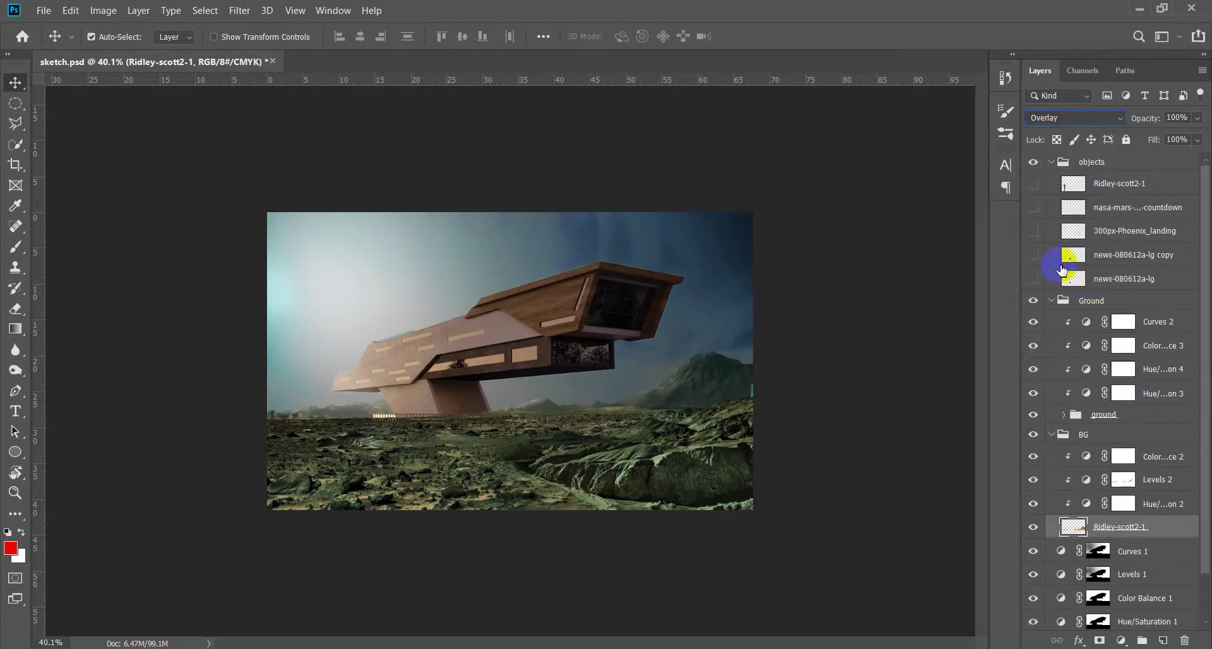
Collapse the BG group and select the Layer 0 copy layer
click(1051, 436)
click(1051, 436)
click(1082, 438)
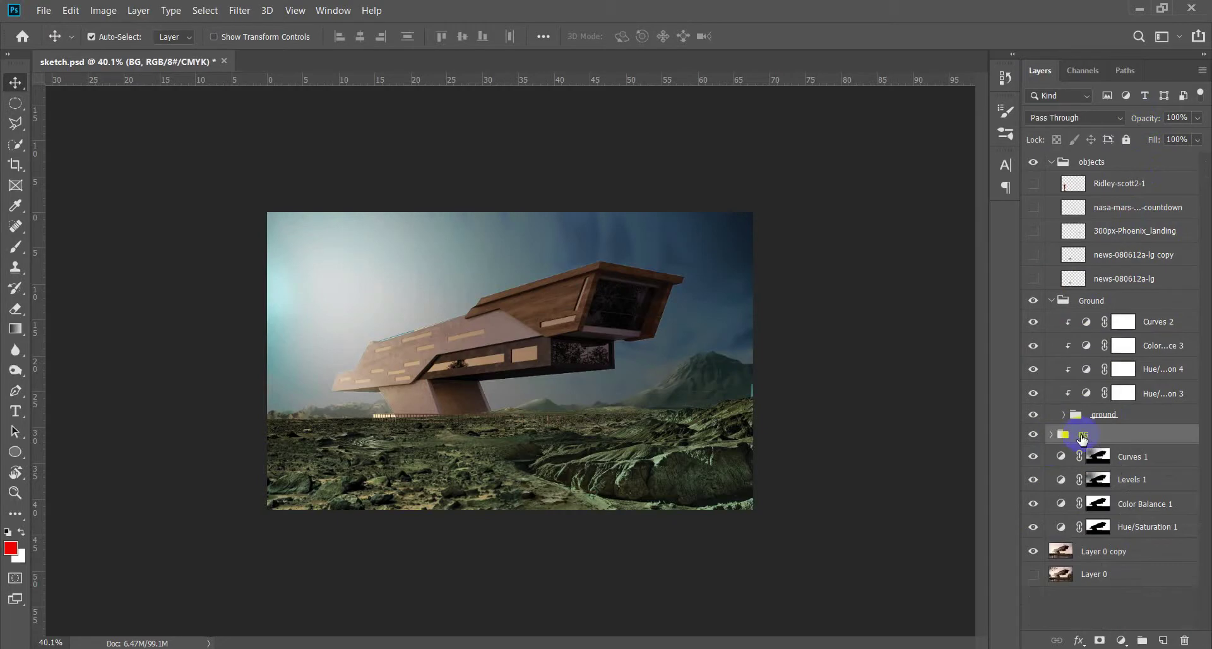
click(1165, 323)
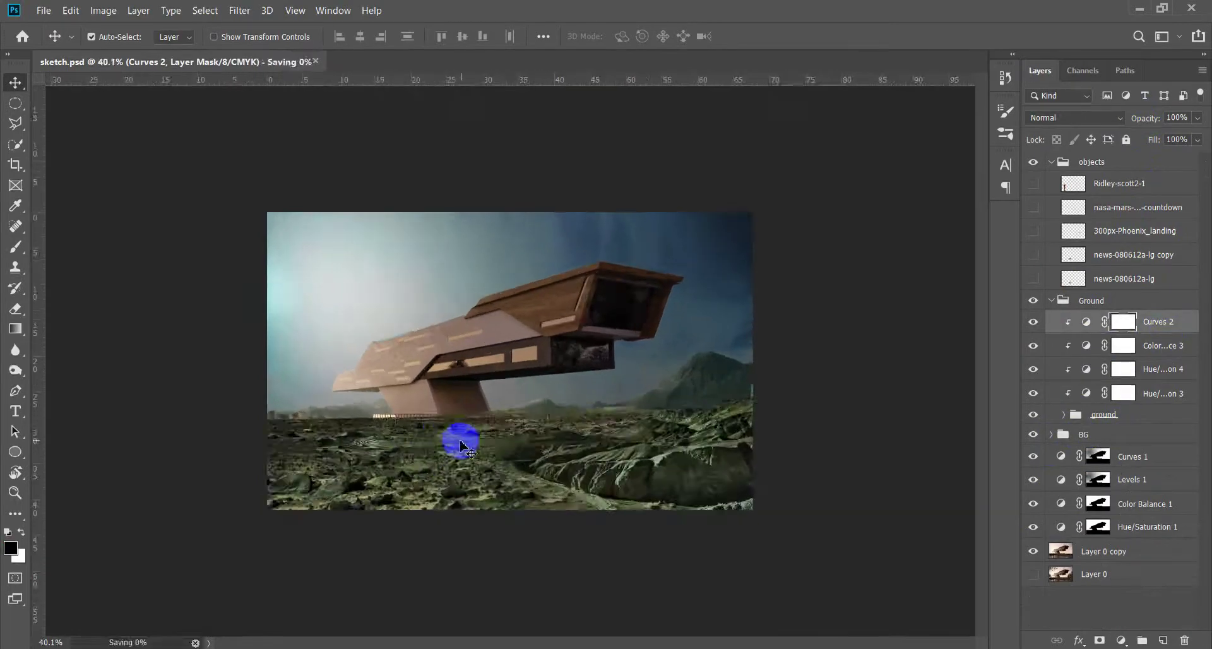
click(1101, 558)
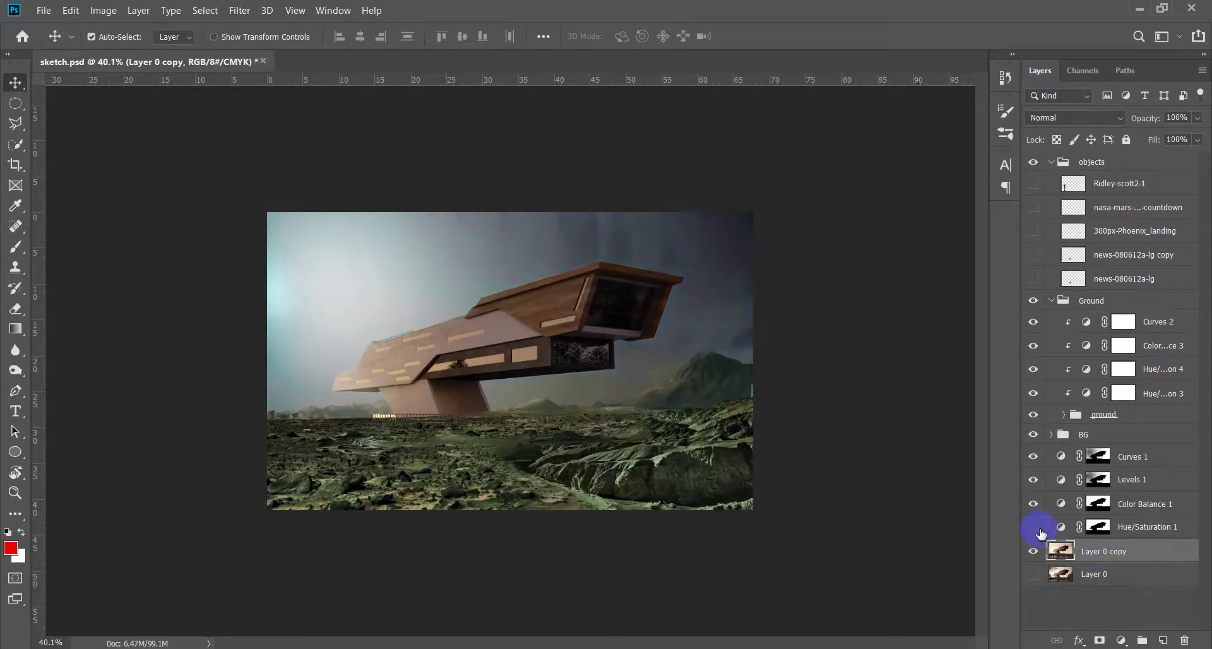
Compare Color Balance 1 on and off, select its mask, and save the document
click(1036, 507)
click(1063, 511)
click(341, 339)
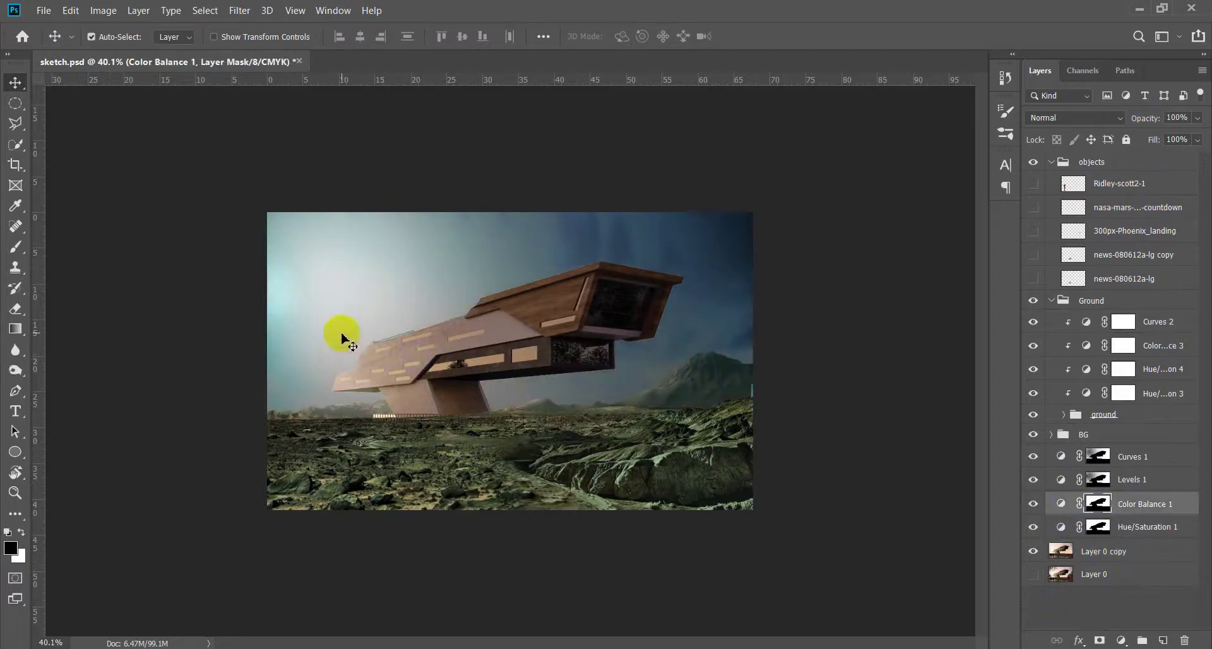
key(b)
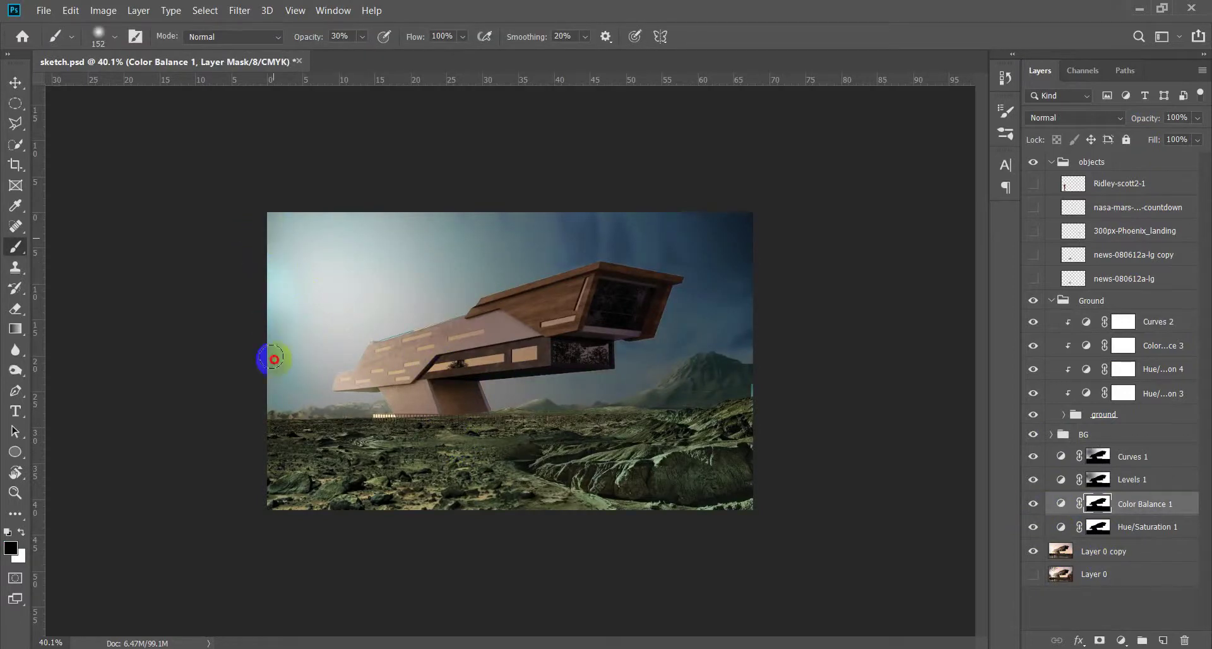
key(v)
scroll(418, 380, down, 2)
key(ctrl+s)
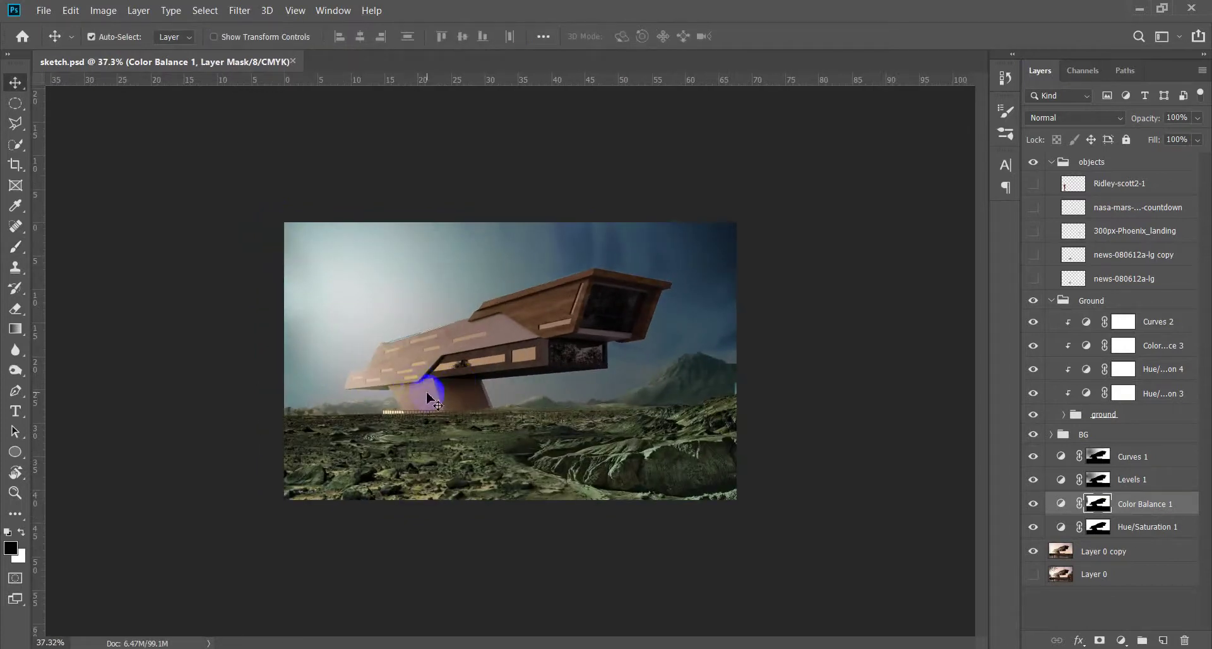
Draw white-stop gradients across the Levels 1 mask over the sky
click(1136, 481)
click(1098, 479)
key(g)
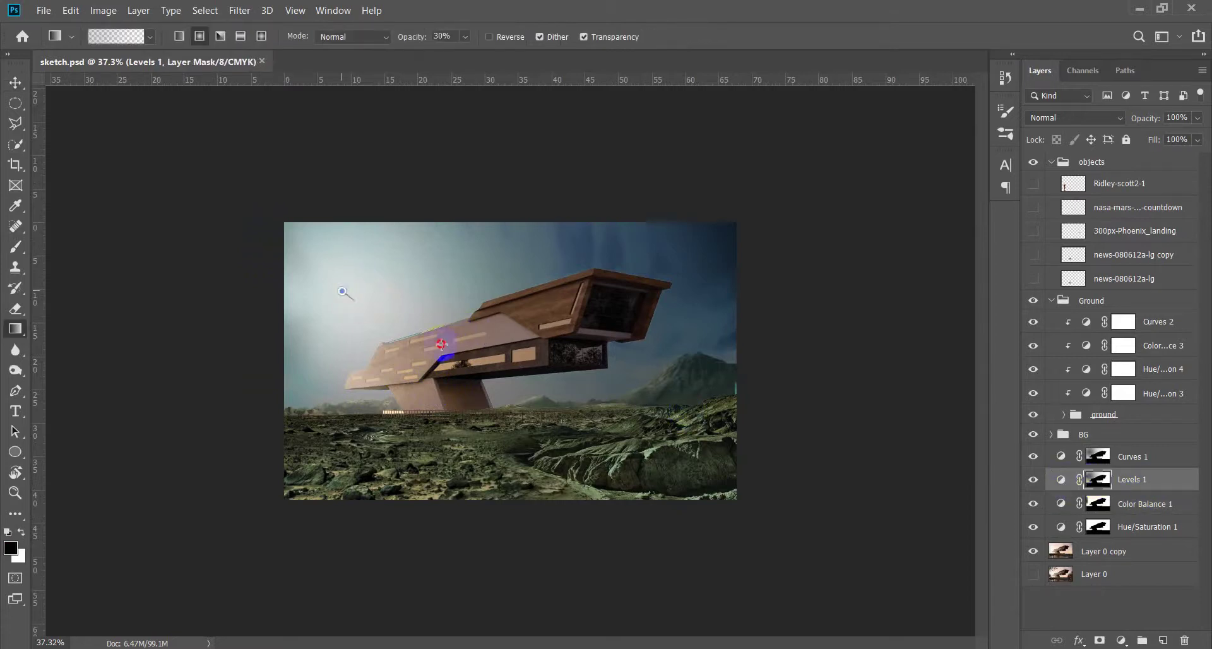
key(x)
click(97, 39)
double_click(655, 428)
click(1137, 251)
click(968, 184)
mouse_move(334, 285)
mouse_down()
mouse_move(414, 349)
mouse_move(398, 344)
mouse_up()
drag(335, 273, 483, 399)
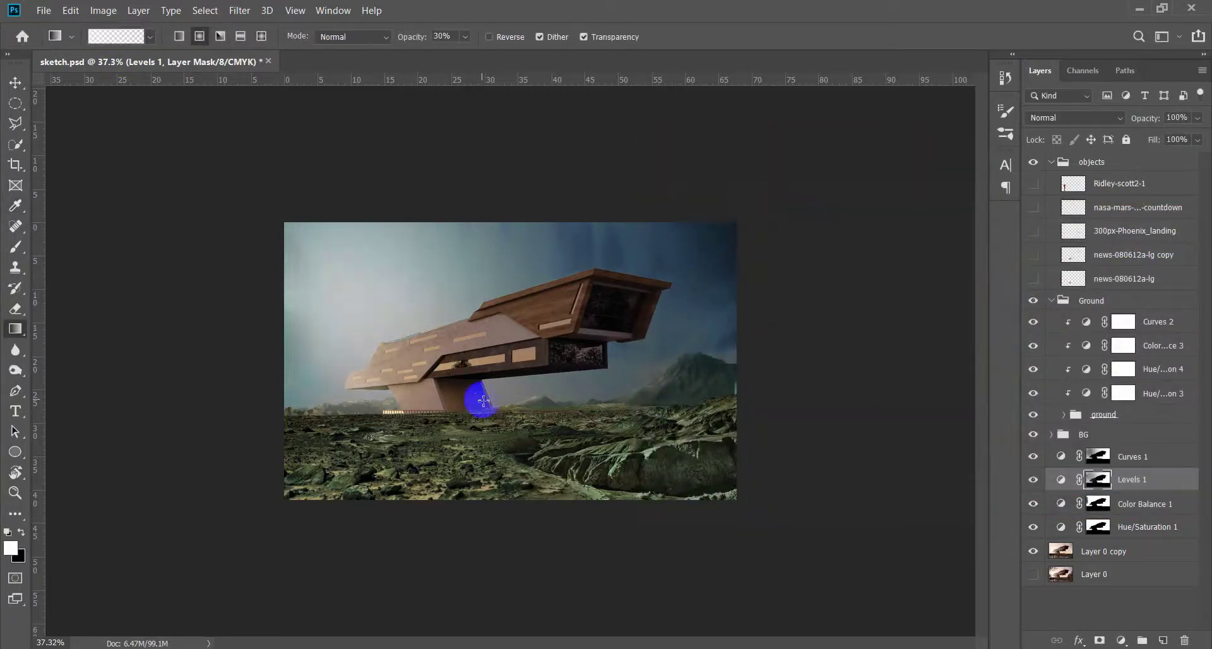
drag(303, 333, 304, 333)
Change the gradient stop to black and redraw the Levels 1 gradient from the upper left
click(96, 37)
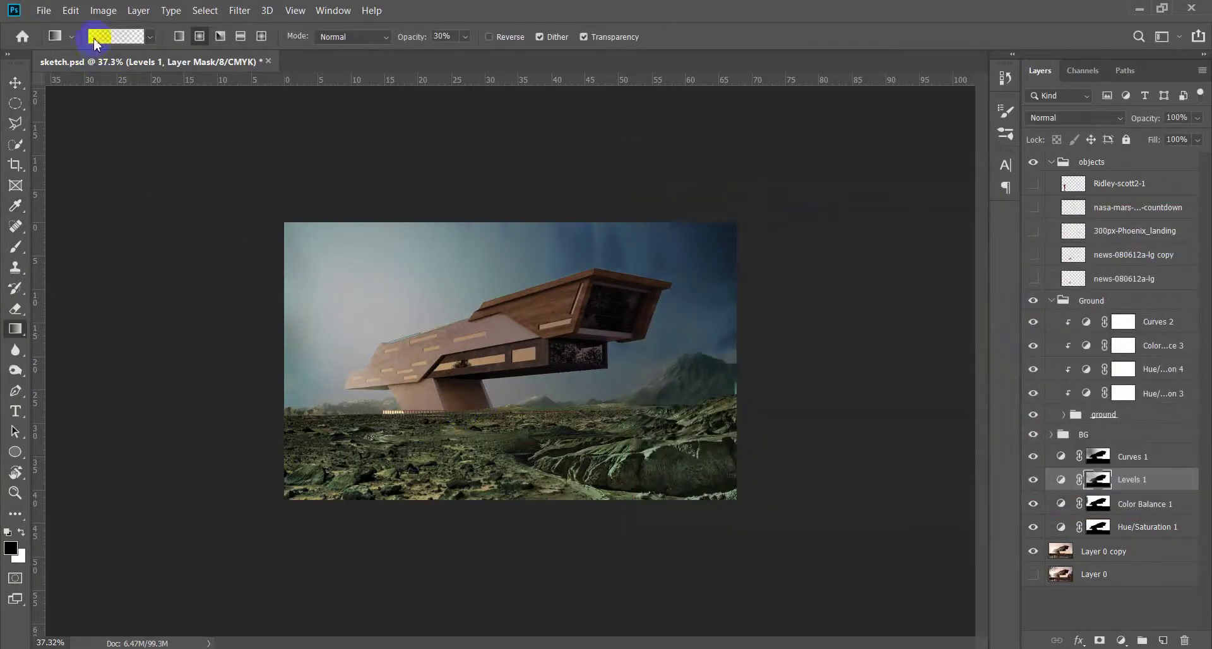
double_click(652, 428)
drag(857, 366, 794, 451)
click(1152, 245)
key(Return)
mouse_move(284, 336)
mouse_down()
mouse_move(154, 263)
mouse_move(251, 306)
mouse_up()
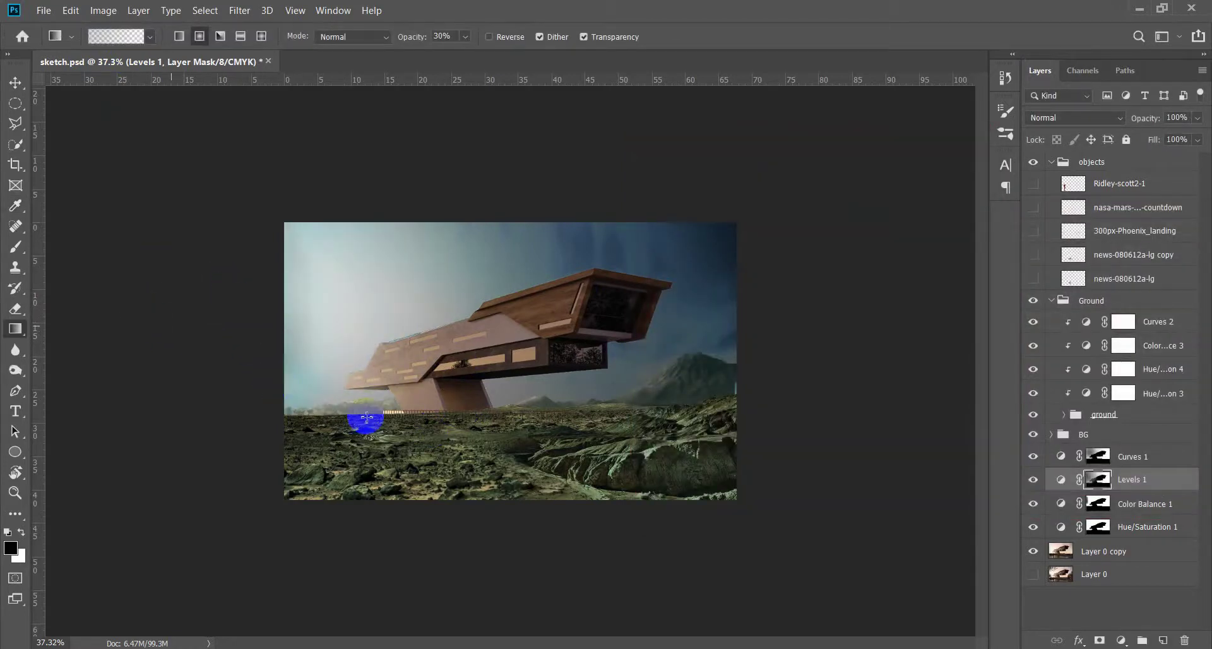
Zoom the composite and toggle Layer 0 copy's visibility to compare
key(v)
key(ctrl+minus)
key(ctrl+plus)
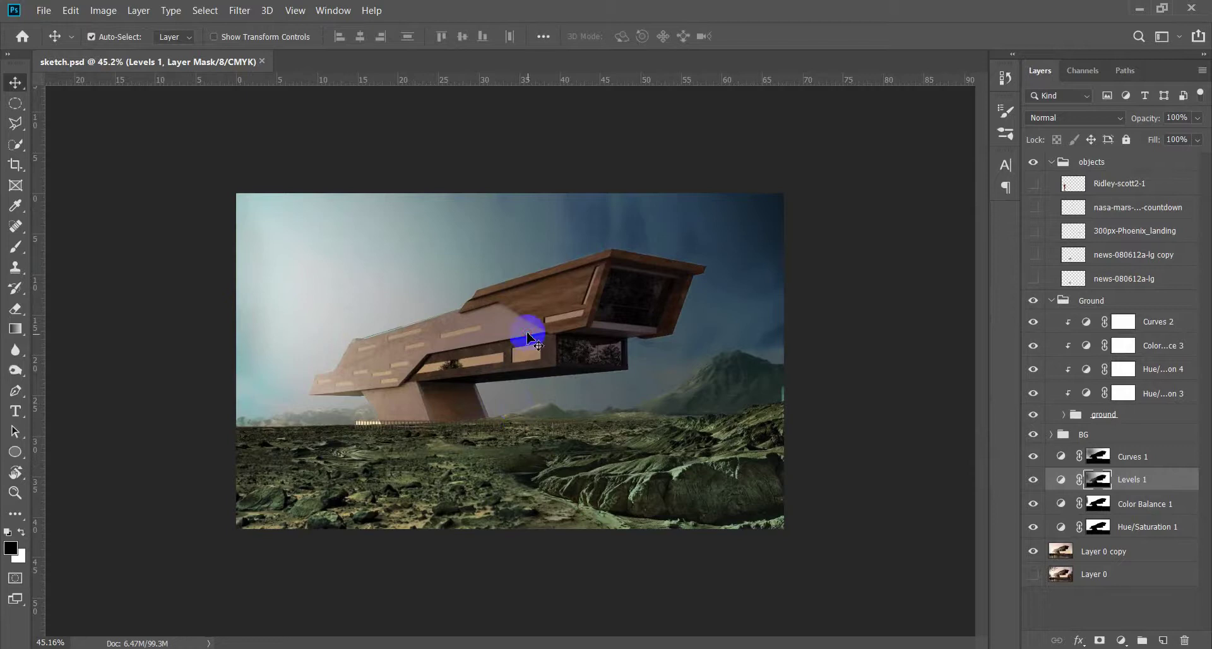
click(529, 338)
click(1035, 551)
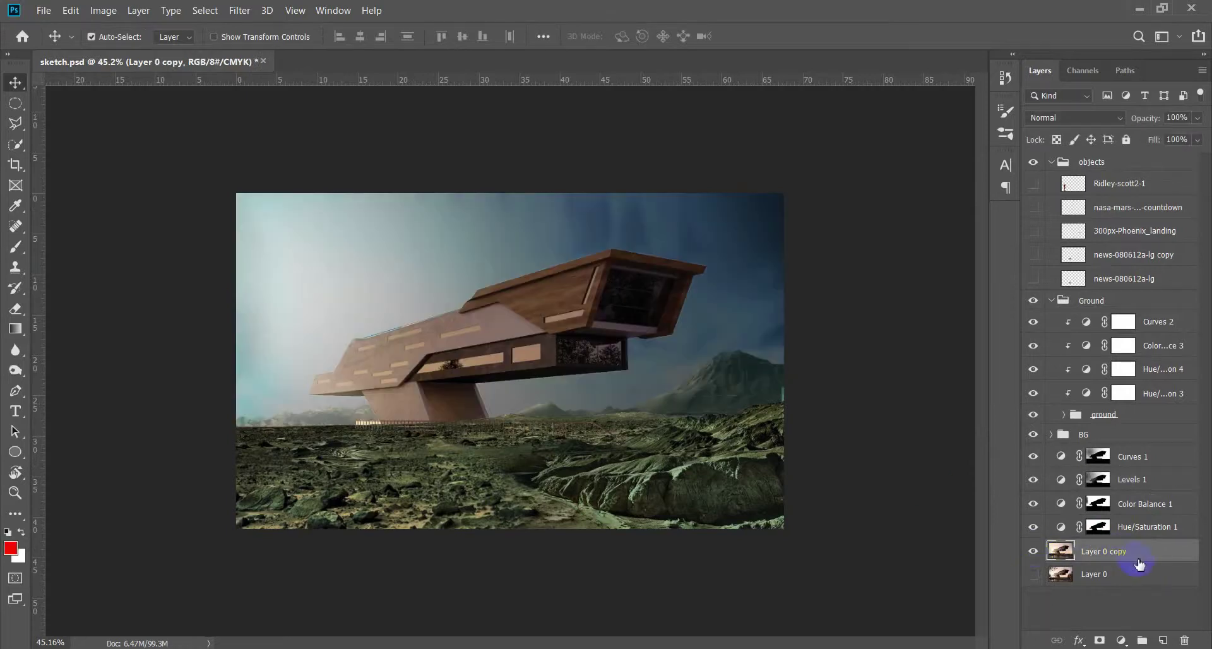
Group the four sky adjustment layers into a group named Sky
click(1146, 527)
shift+click(1148, 460)
key(ctrl+g)
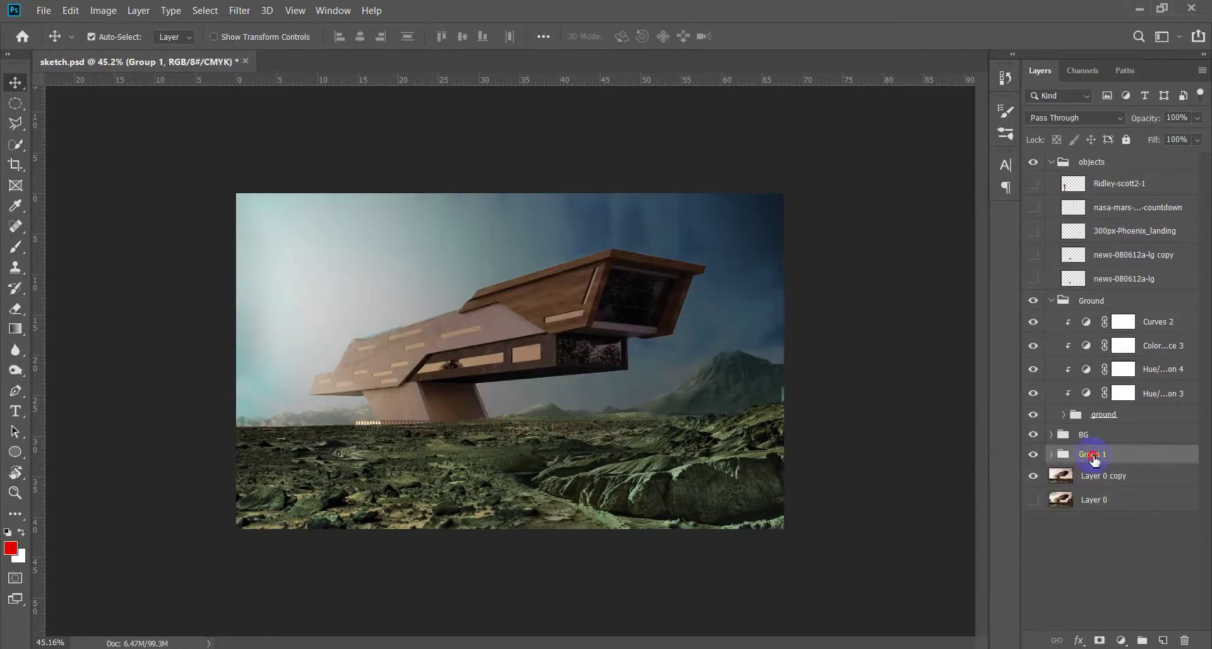
text(Sky)
key(Return)
Add Levels 3 clipped to Layer 0 copy with output white lowered to darken it
click(1102, 478)
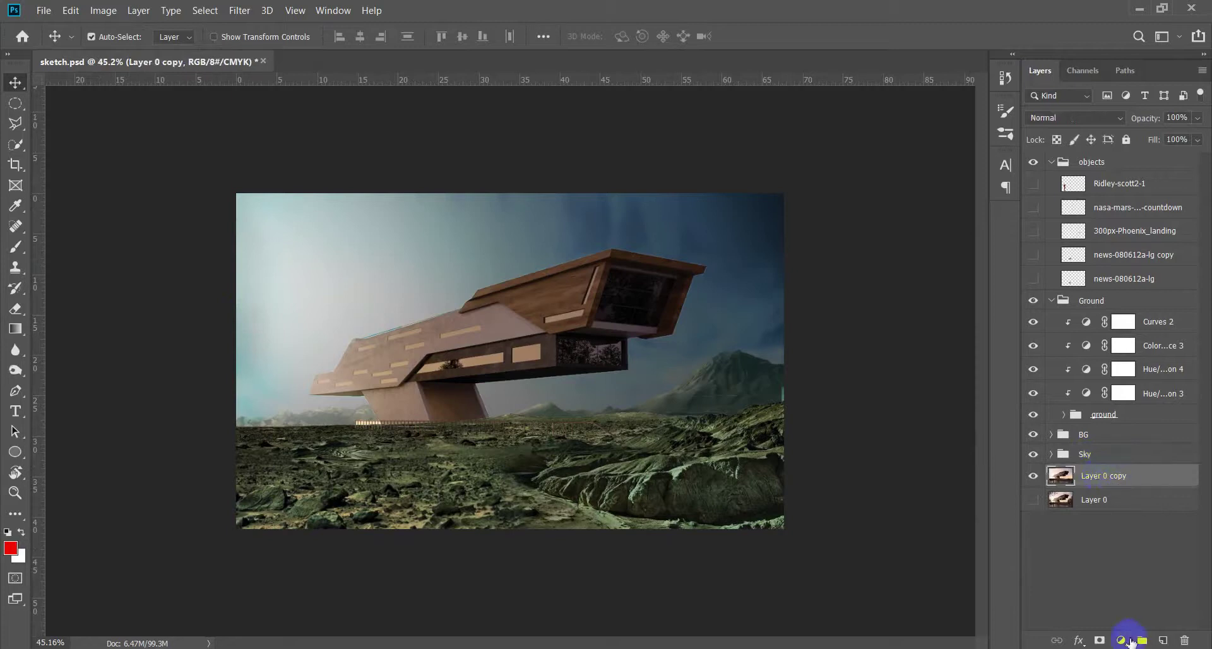
click(1122, 640)
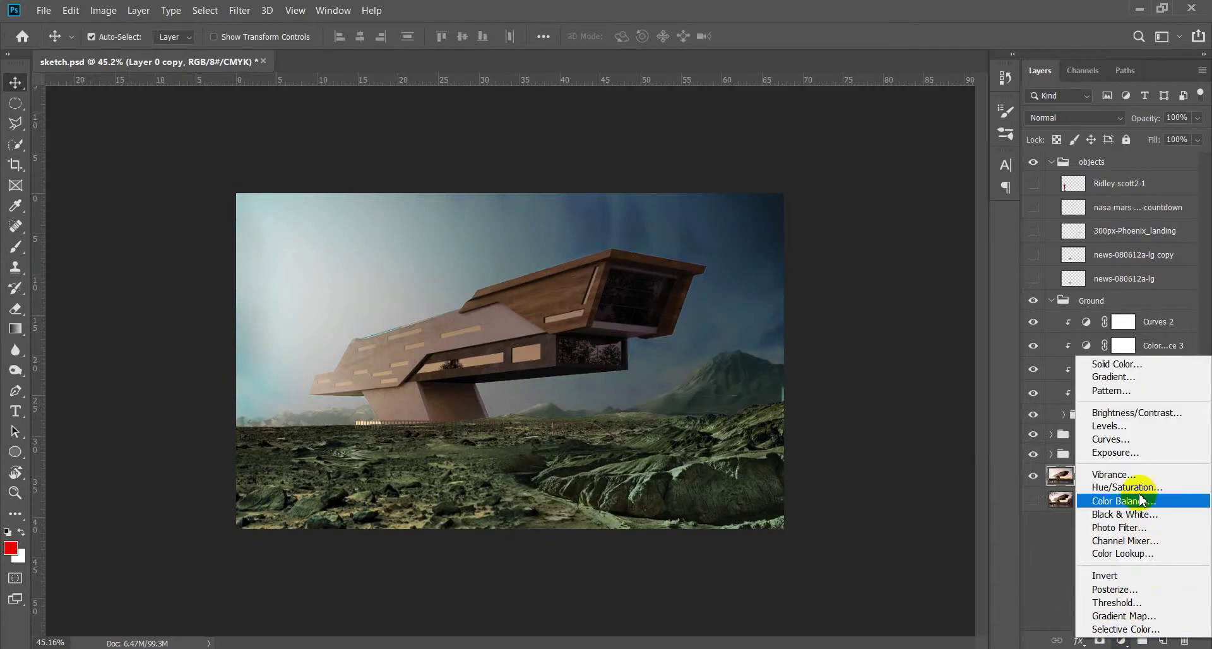
click(1109, 427)
mouse_move(972, 426)
mouse_down()
mouse_move(945, 430)
mouse_move(959, 428)
mouse_up()
alt+click(1164, 493)
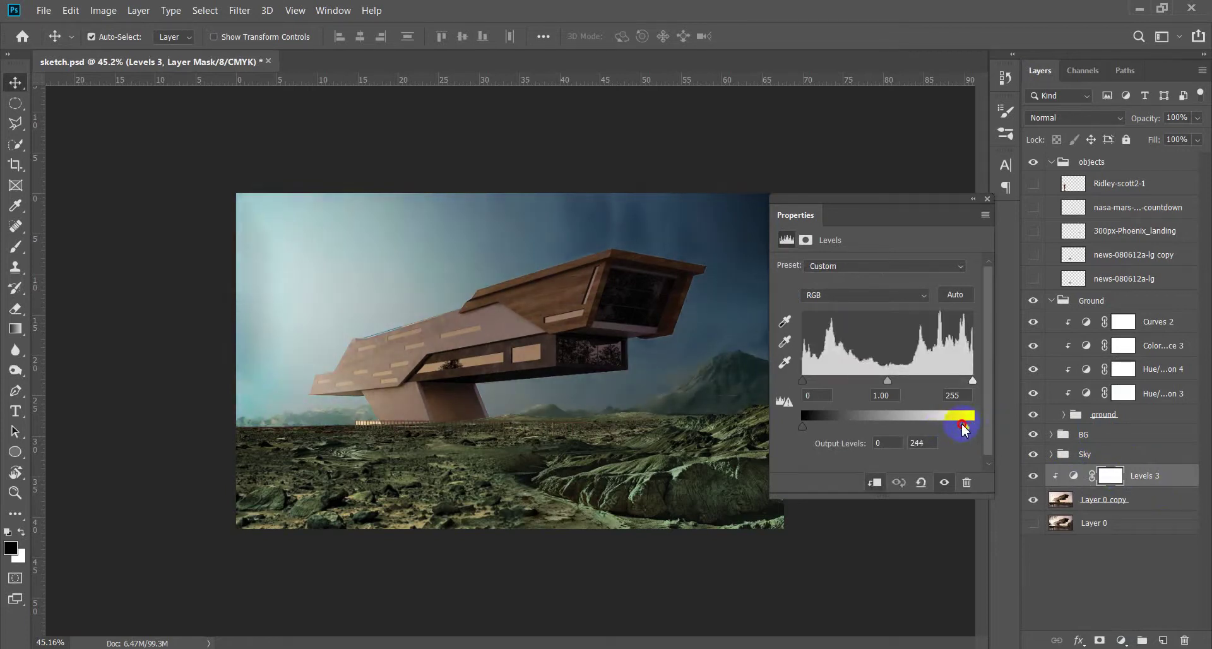
click(988, 200)
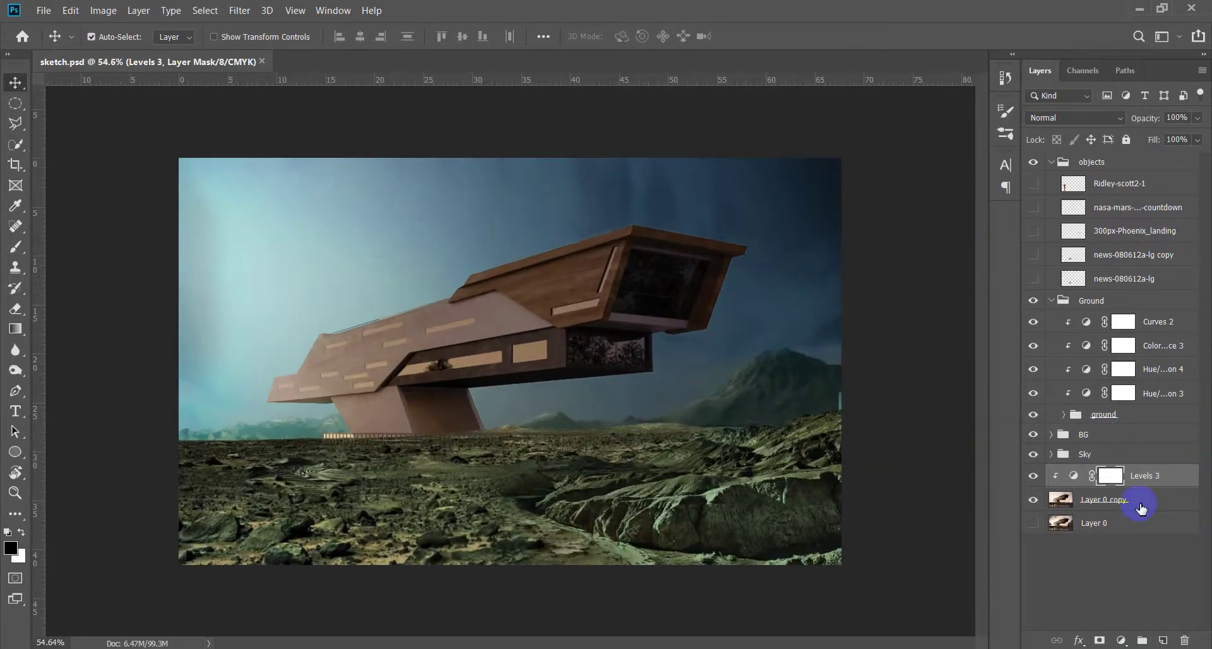
Add Levels 4 above Layer 0 copy using a copy of the Hue/Saturation 1 mask
click(1144, 510)
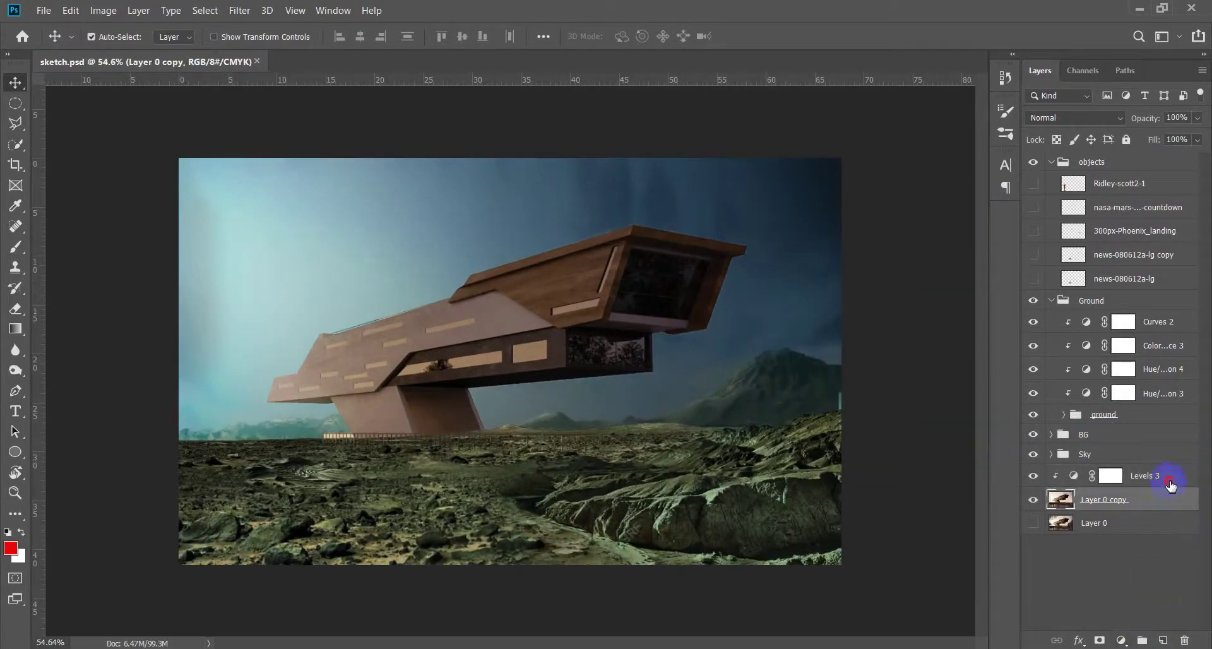
click(1122, 640)
click(1152, 429)
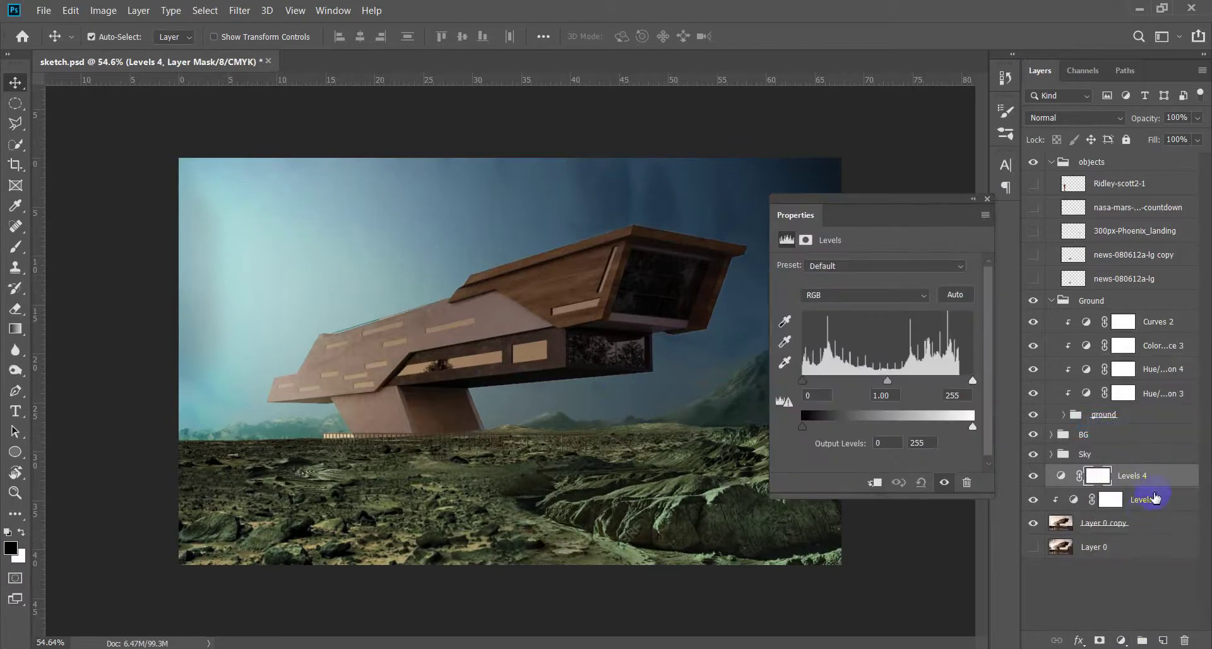
click(1052, 454)
drag(1111, 547, 1099, 570)
key(Return)
click(1051, 453)
click(1098, 475)
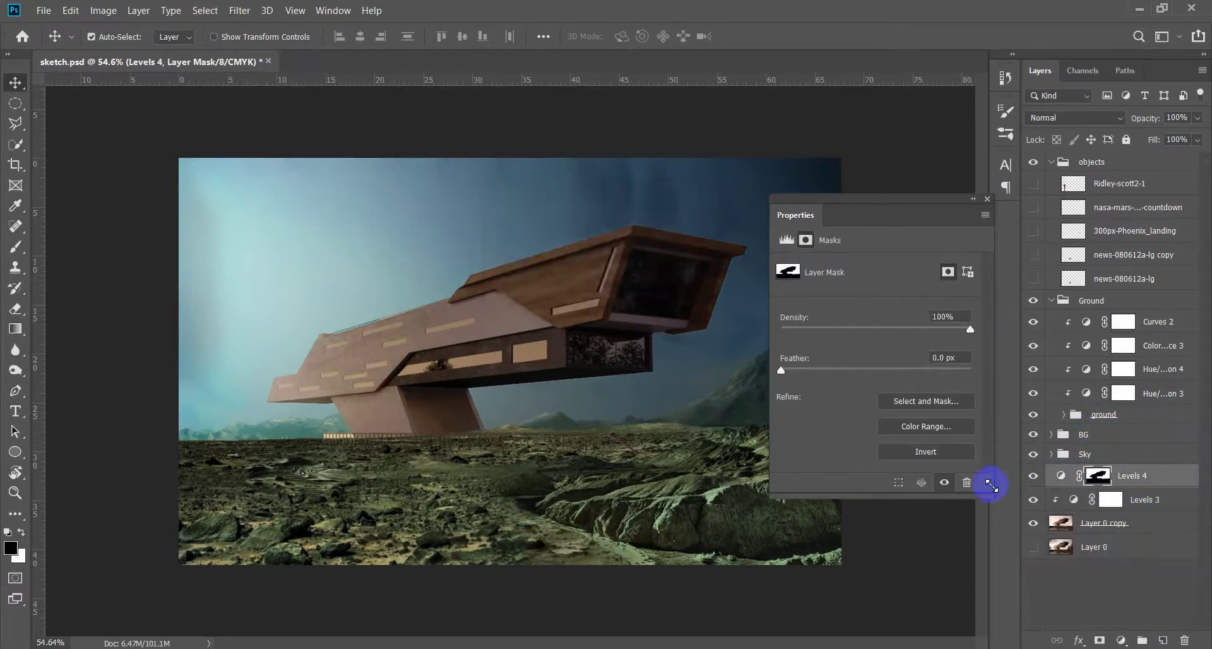
Lower Levels 4's output white to 150 and save the document
click(1061, 475)
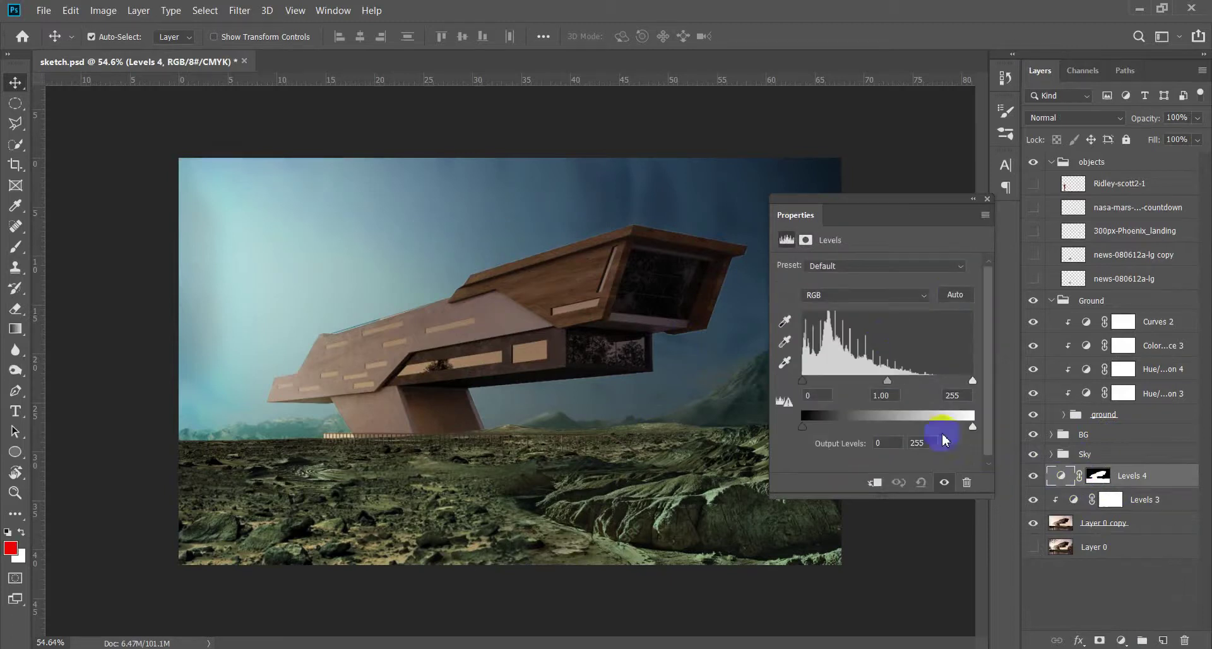
drag(973, 429, 908, 429)
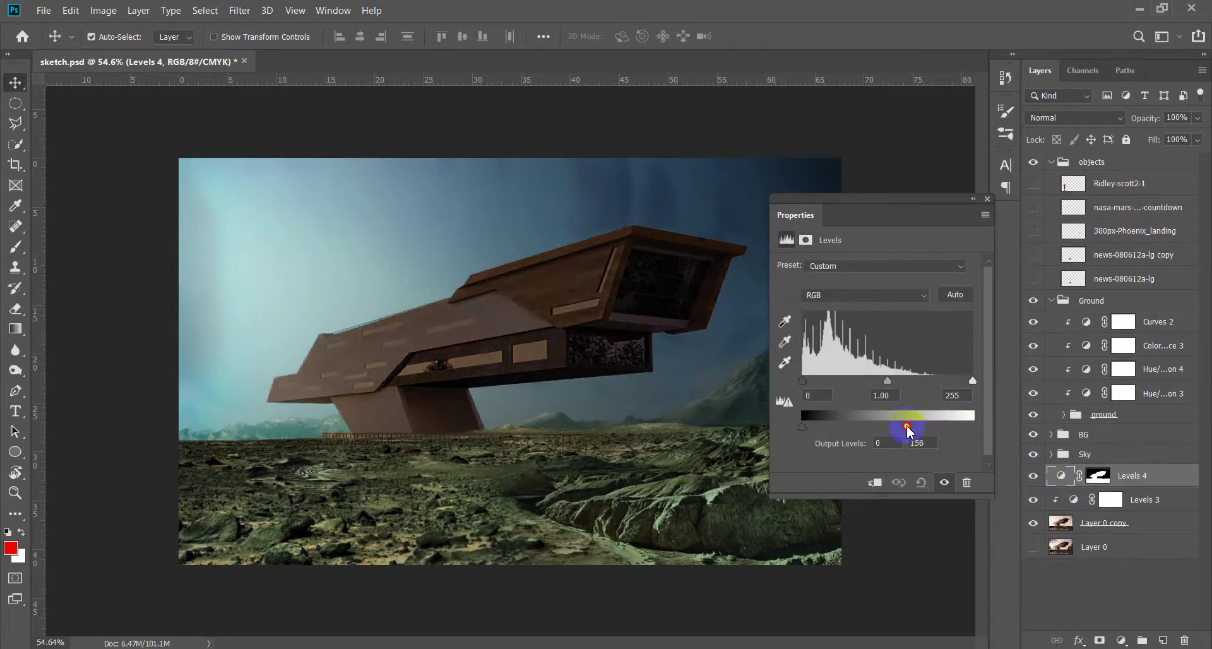
click(988, 199)
key(ctrl+s)
Target the Levels 4 mask and switch to the Brush tool
scroll(514, 441, down, 2)
scroll(516, 440, up, 1)
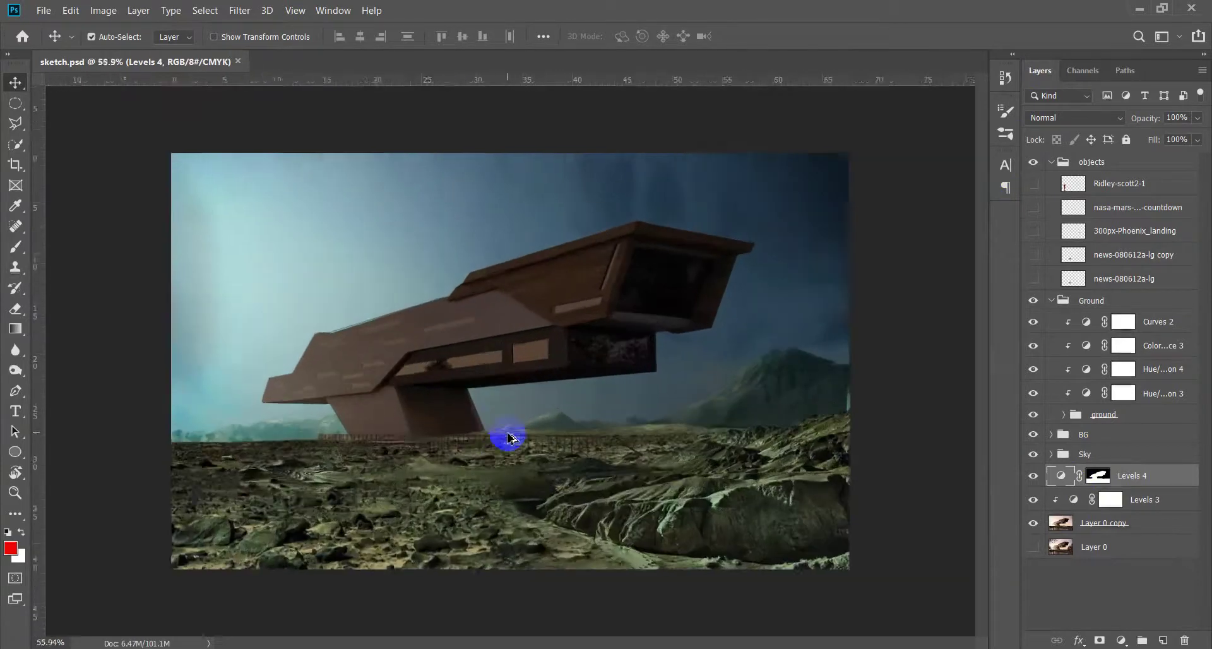
scroll(508, 437, up, 1)
click(1098, 475)
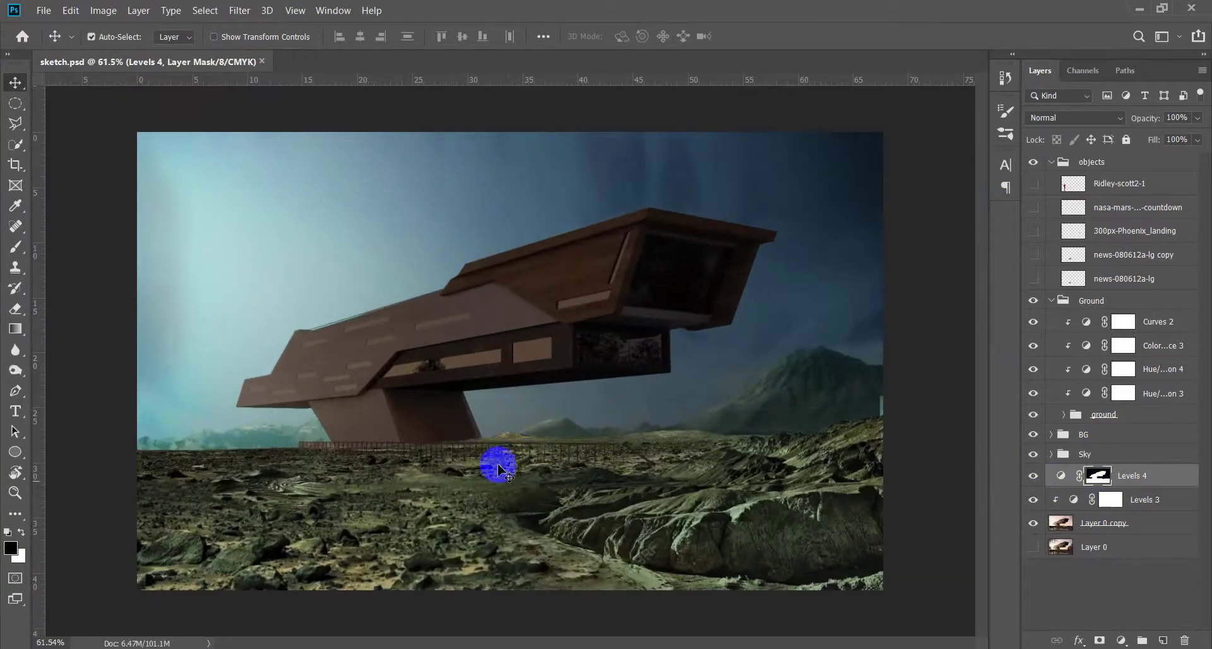
key(b)
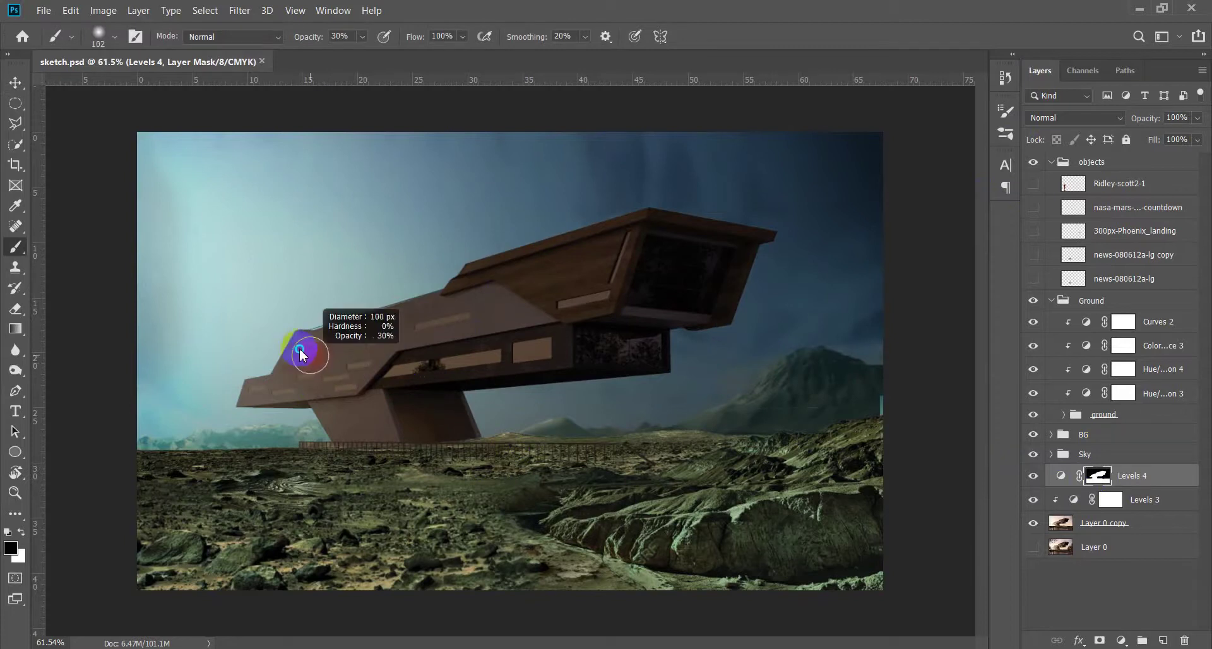
Paint light back on the building's left end, top edge, lower window strip and left edge at 30% opacity
click(219, 400)
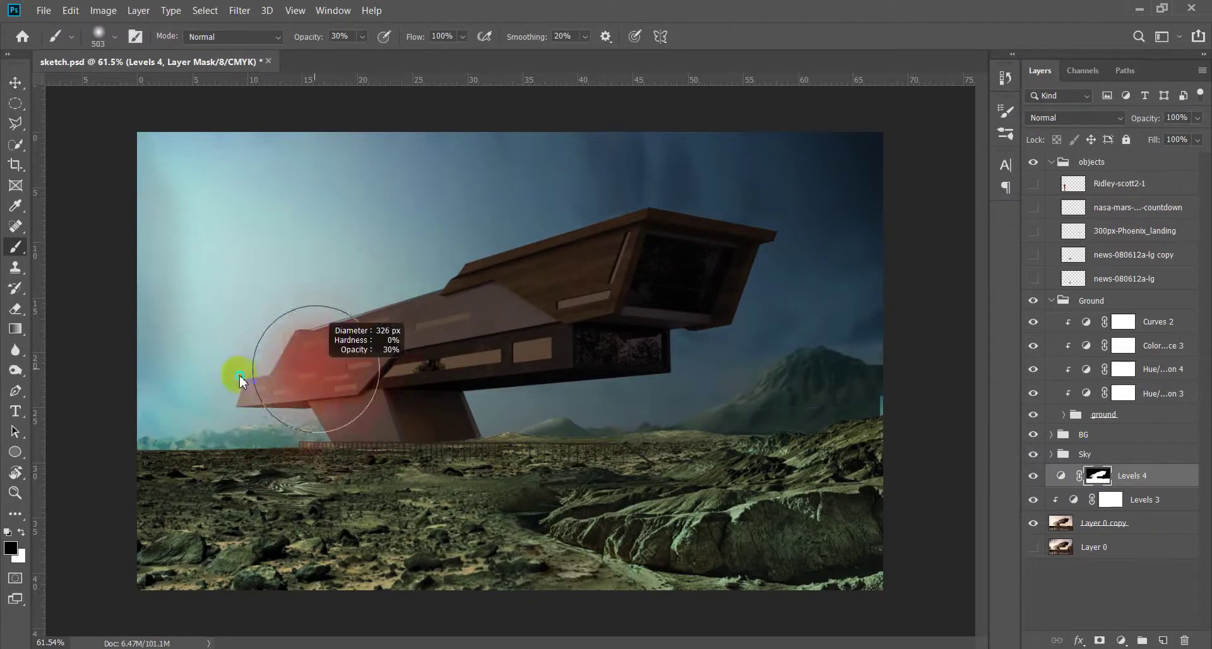
mouse_move(312, 333)
mouse_down()
mouse_move(471, 278)
mouse_move(682, 178)
mouse_up()
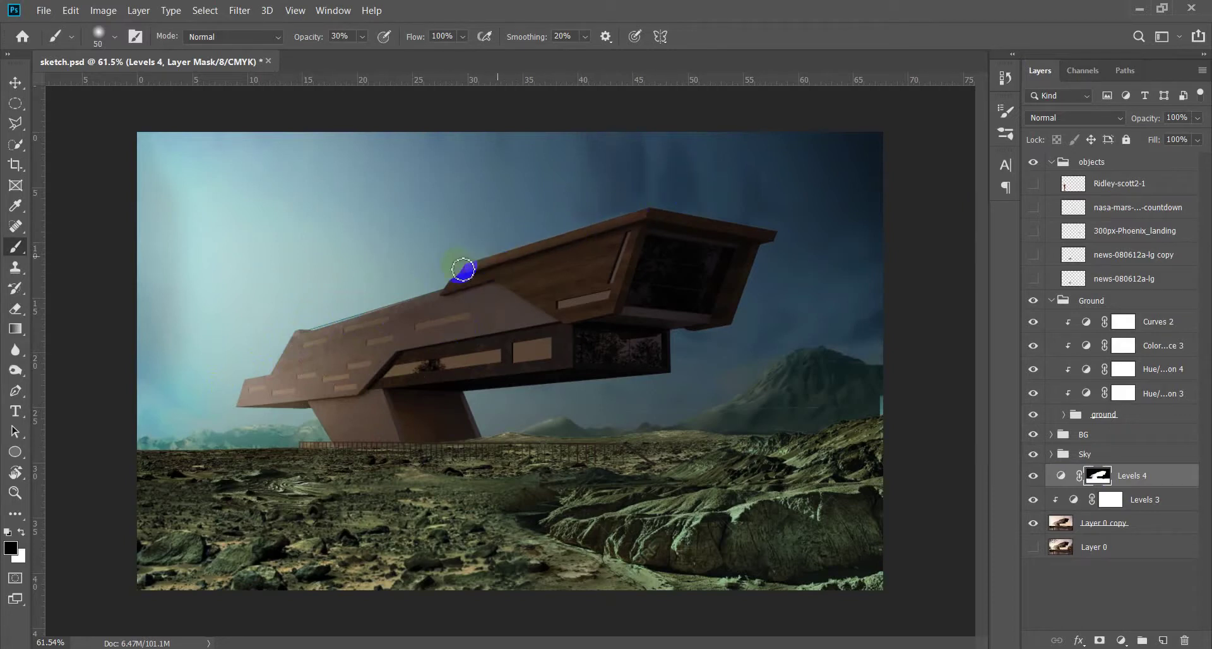
scroll(365, 387, up, 5)
mouse_move(482, 333)
mouse_down()
mouse_move(636, 357)
mouse_move(373, 393)
mouse_up()
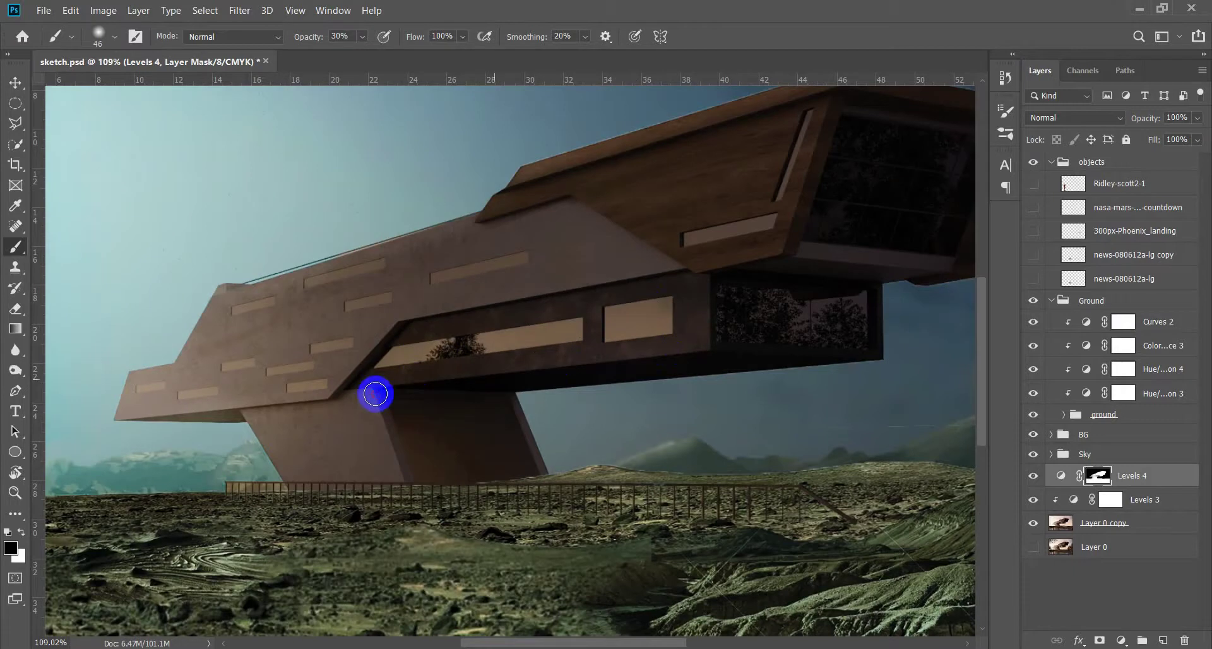
drag(135, 372, 209, 302)
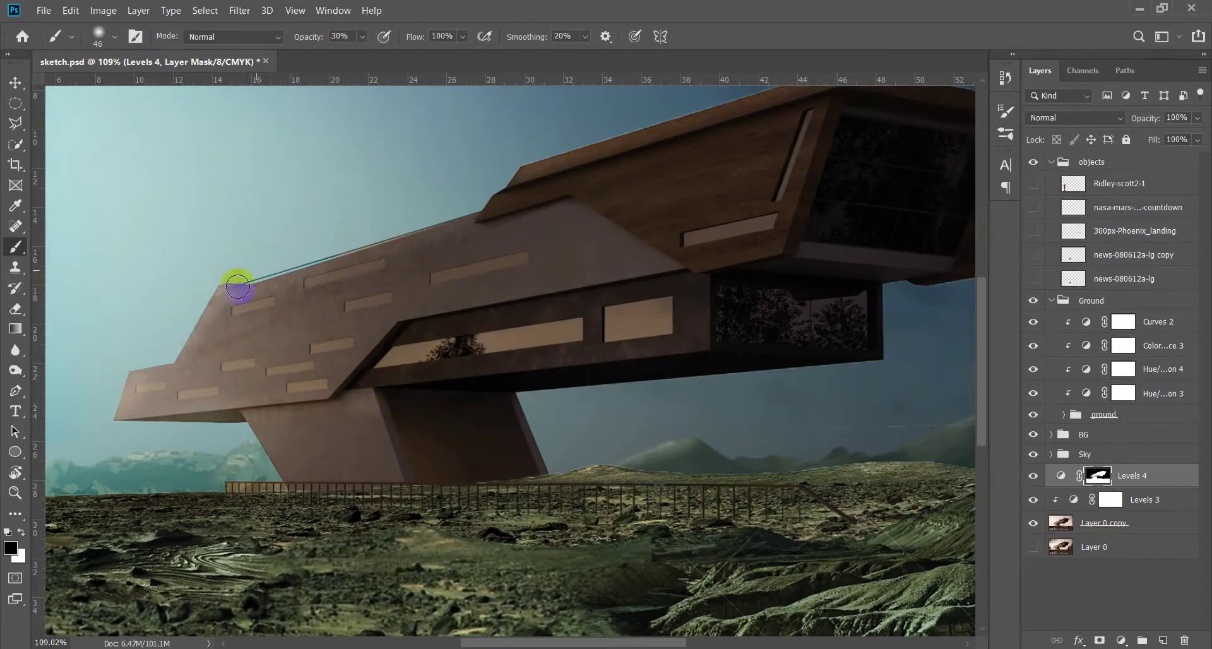
Zoom in and restore brightness on the pillar with a smaller brush
scroll(417, 243, down, 5)
scroll(401, 352, up, 1)
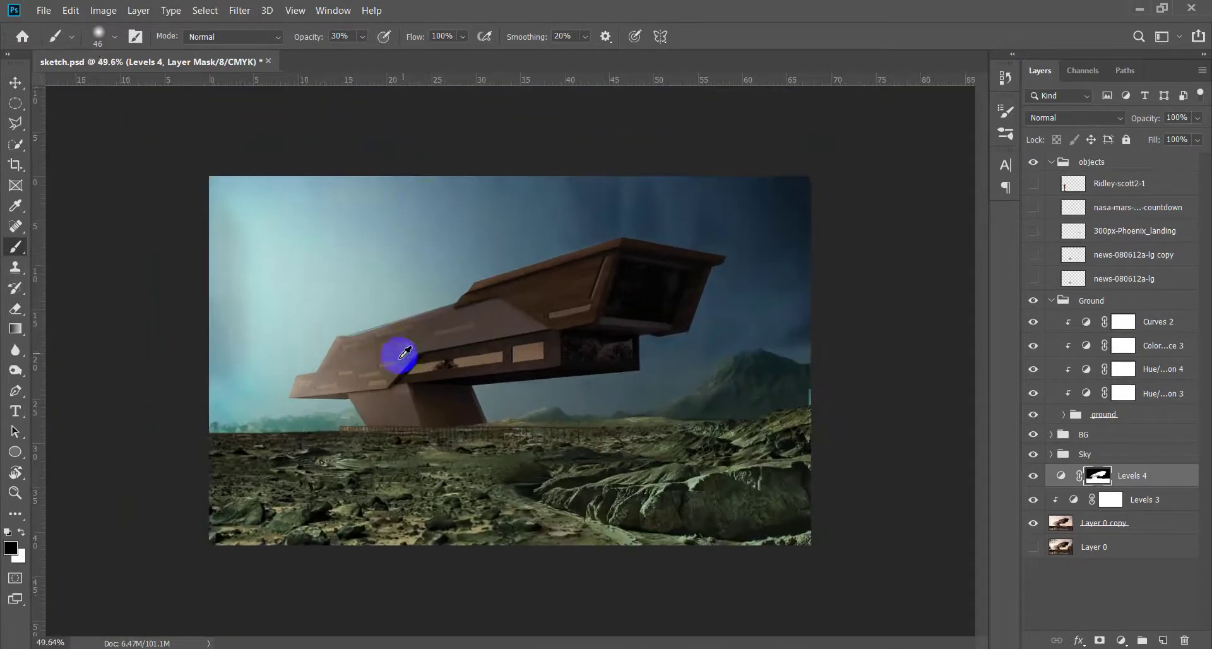
scroll(346, 419, up, 2)
scroll(411, 505, up, 2)
scroll(347, 439, down, 4)
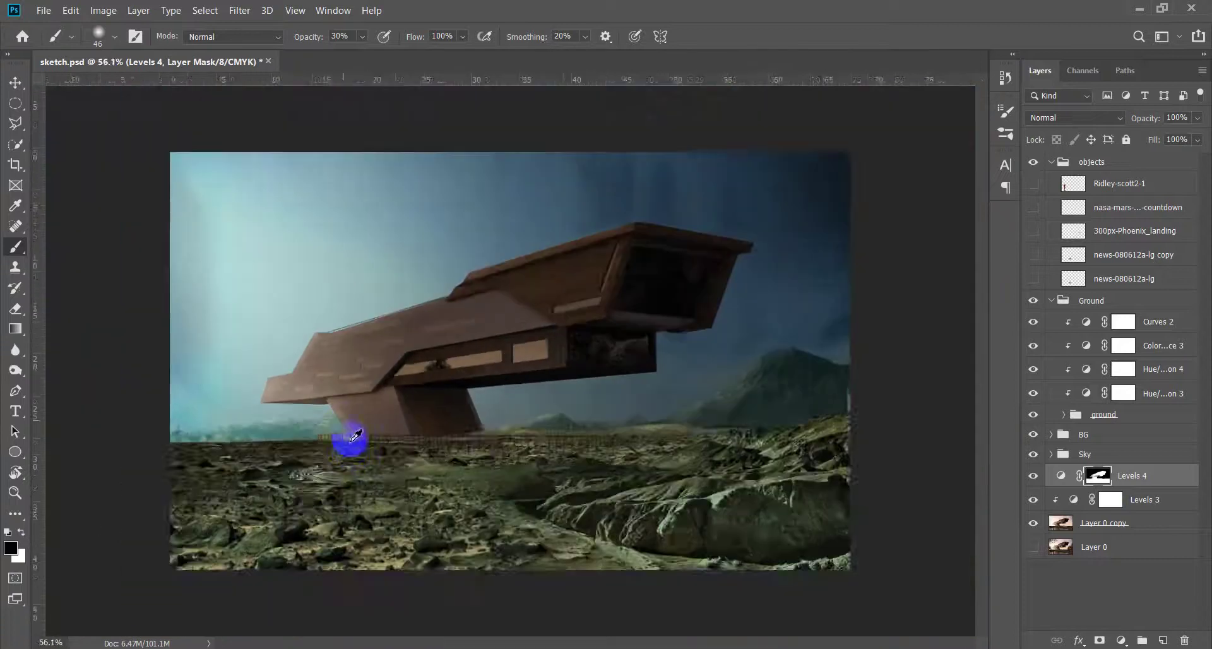
scroll(347, 449, up, 1)
scroll(344, 414, up, 1)
scroll(305, 424, up, 1)
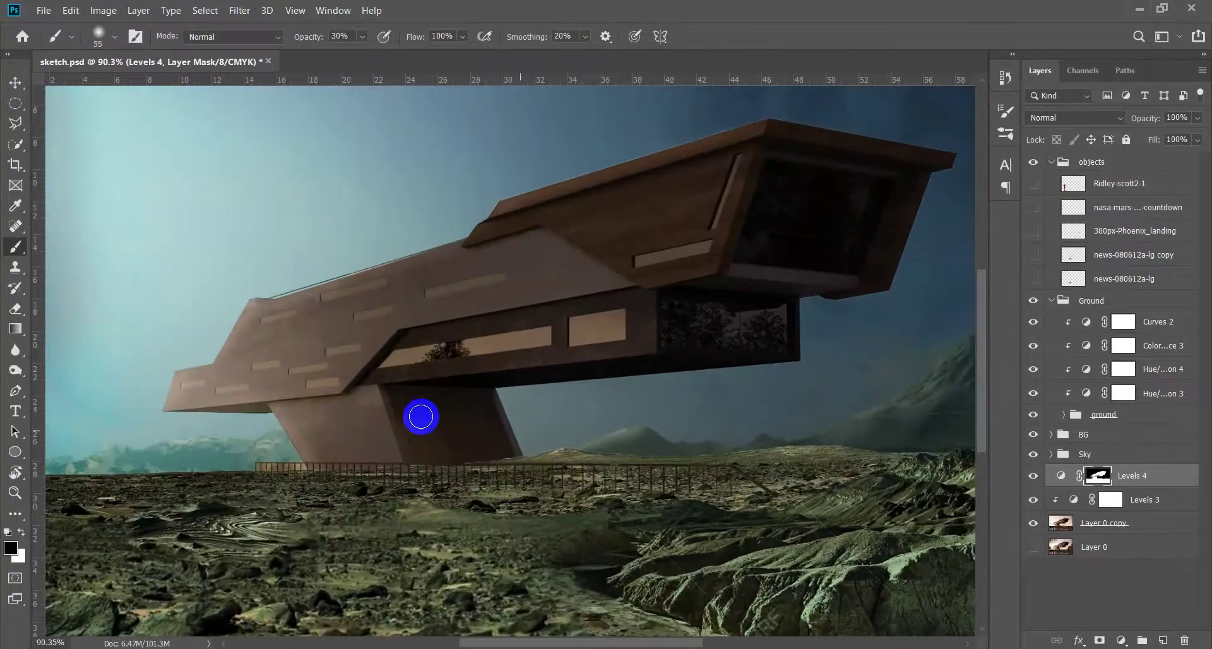
scroll(414, 455, up, 1)
scroll(408, 396, up, 4)
scroll(407, 396, up, 1)
drag(405, 396, 344, 346)
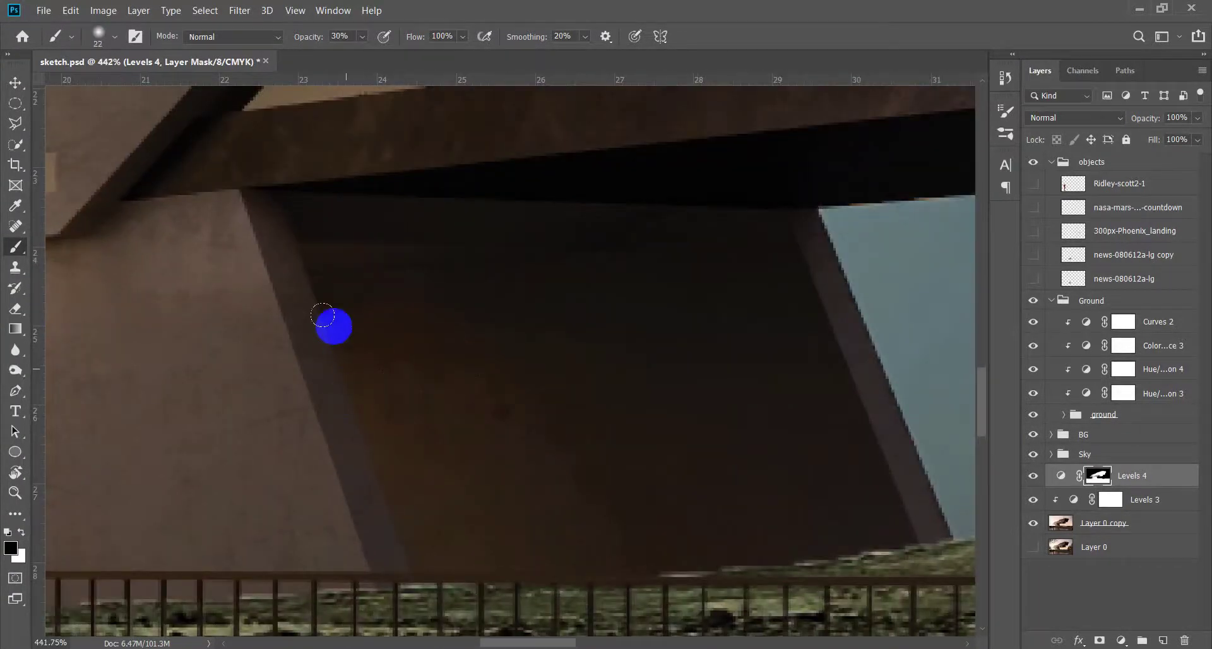
scroll(493, 492, down, 6)
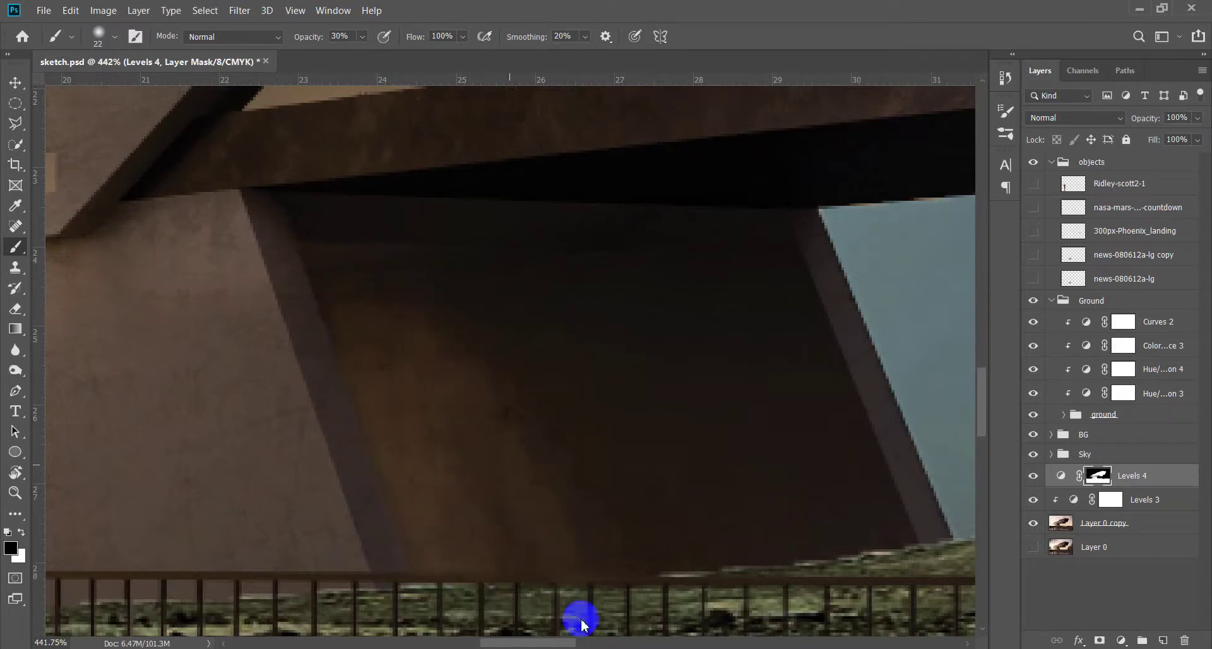
scroll(446, 423, up, 3)
scroll(514, 487, down, 5)
scroll(440, 432, up, 1)
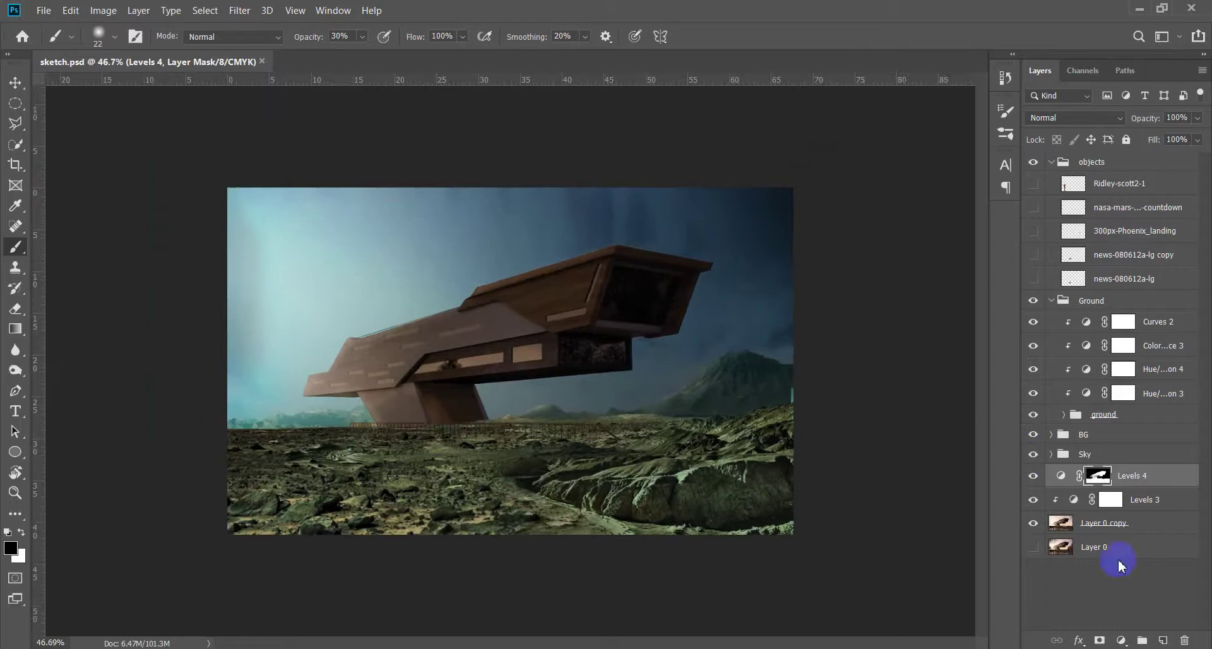
click(1121, 640)
Add Color Balance 4 above Levels 4, replacing its mask with a copy of Levels 4's mask
click(1142, 523)
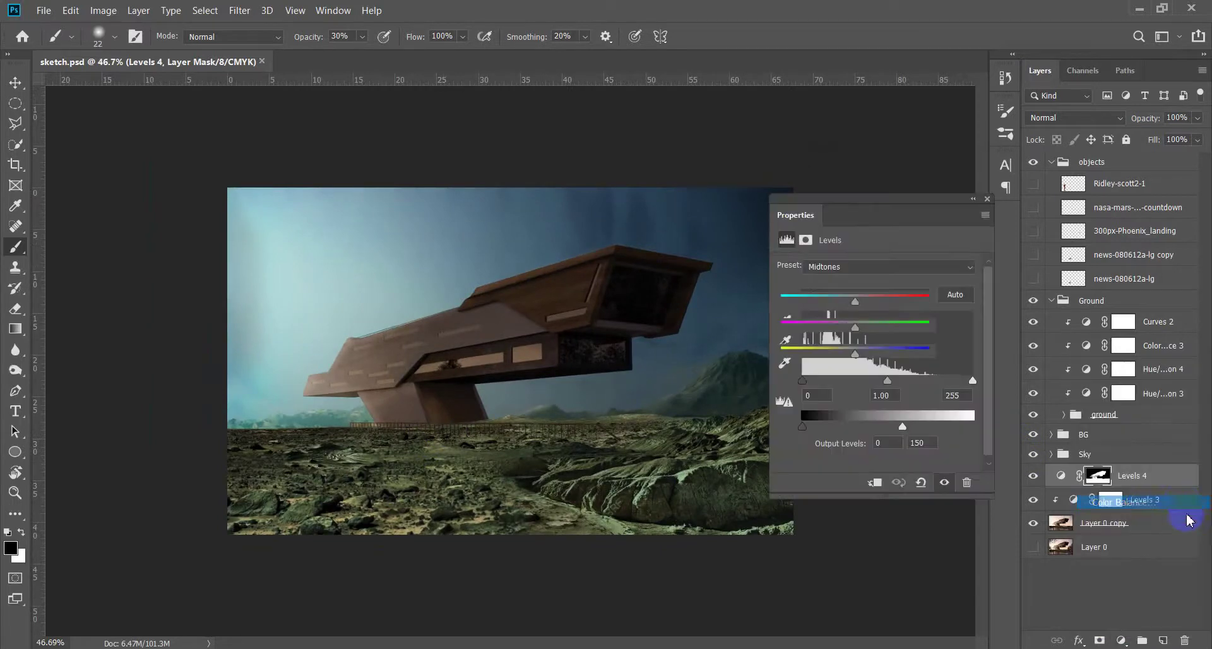
drag(1104, 511, 1098, 476)
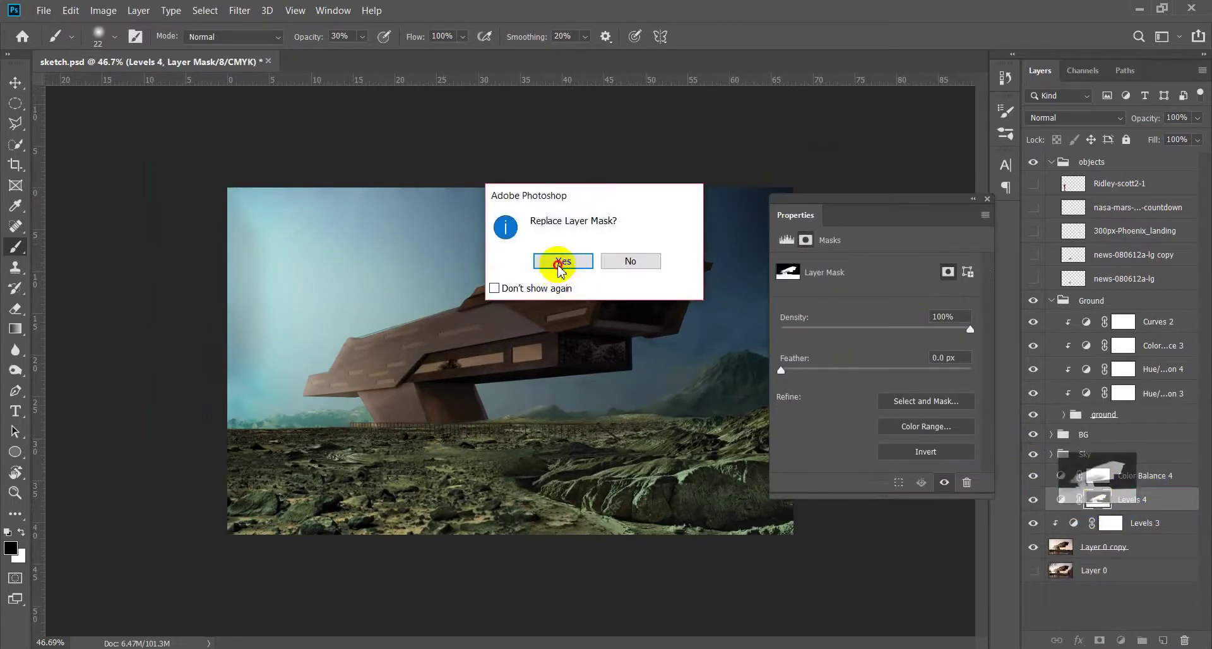
click(555, 260)
click(1062, 477)
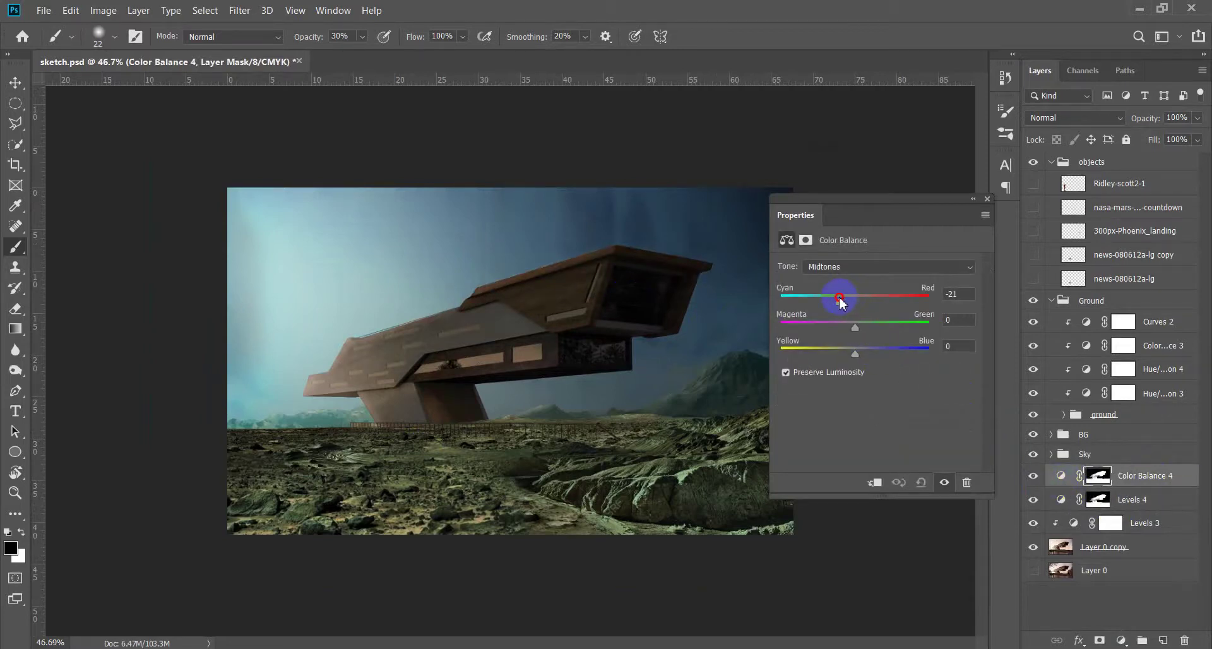
Set midtones cyan-red to -21, check shadows and highlights stay neutral, and close Properties
drag(838, 302, 840, 303)
click(856, 357)
click(865, 266)
click(863, 266)
click(862, 304)
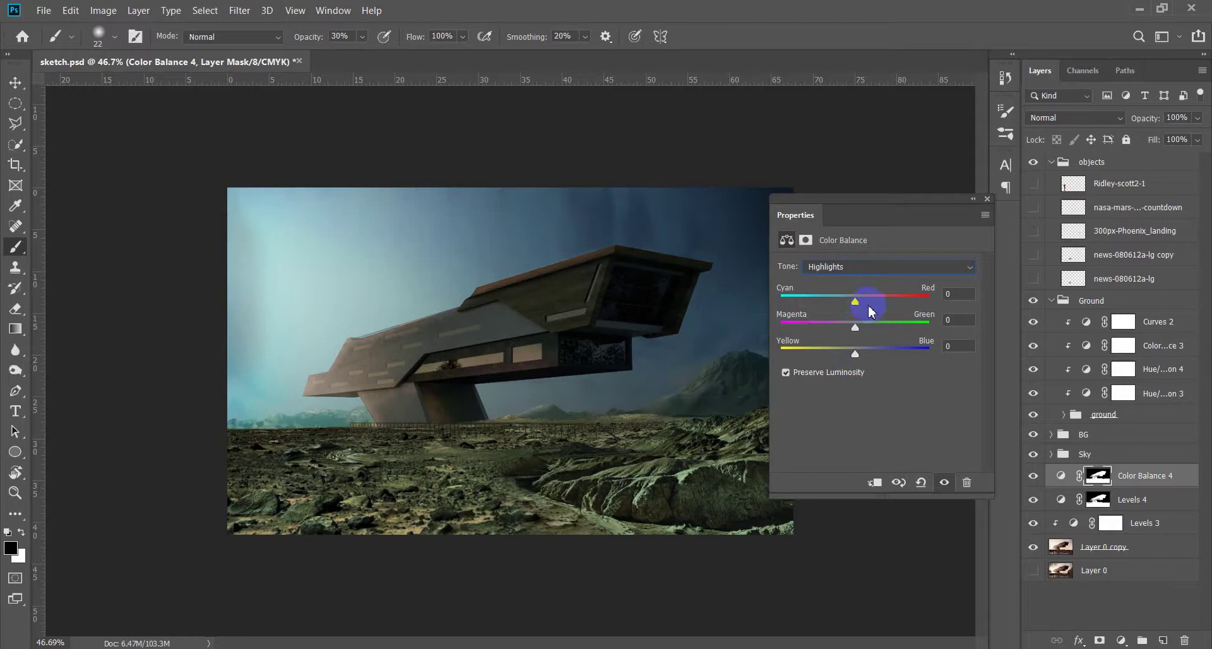
click(988, 200)
scroll(379, 411, down, 3)
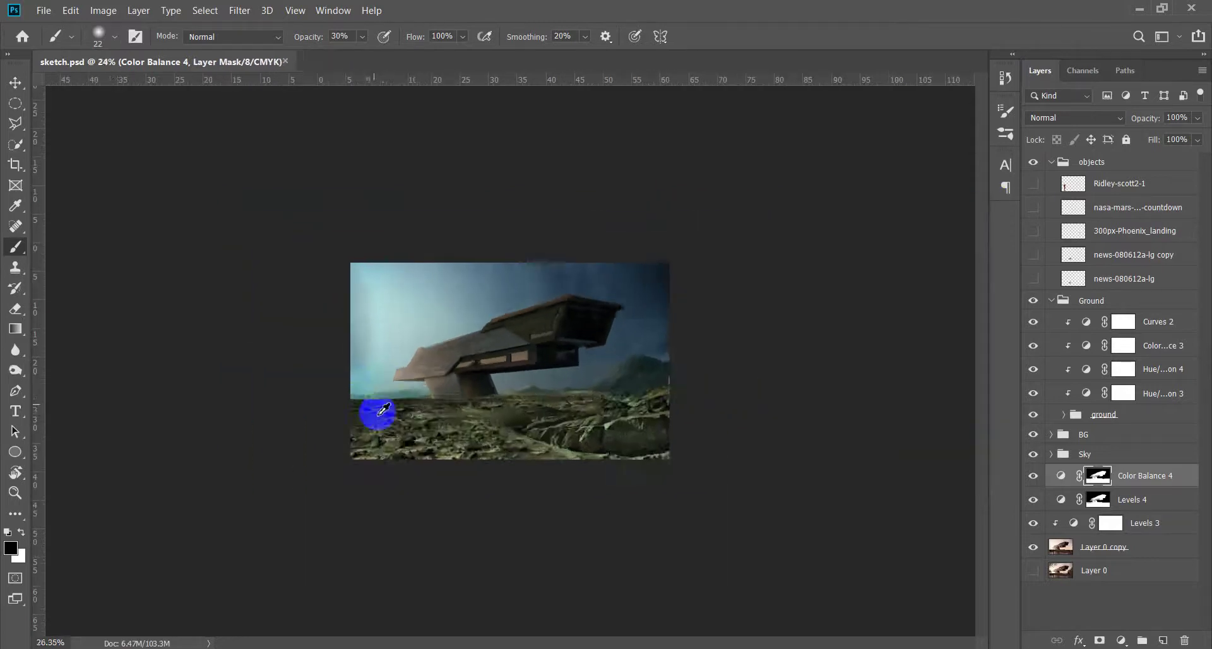
scroll(382, 419, up, 3)
scroll(334, 426, up, 1)
scroll(334, 427, up, 1)
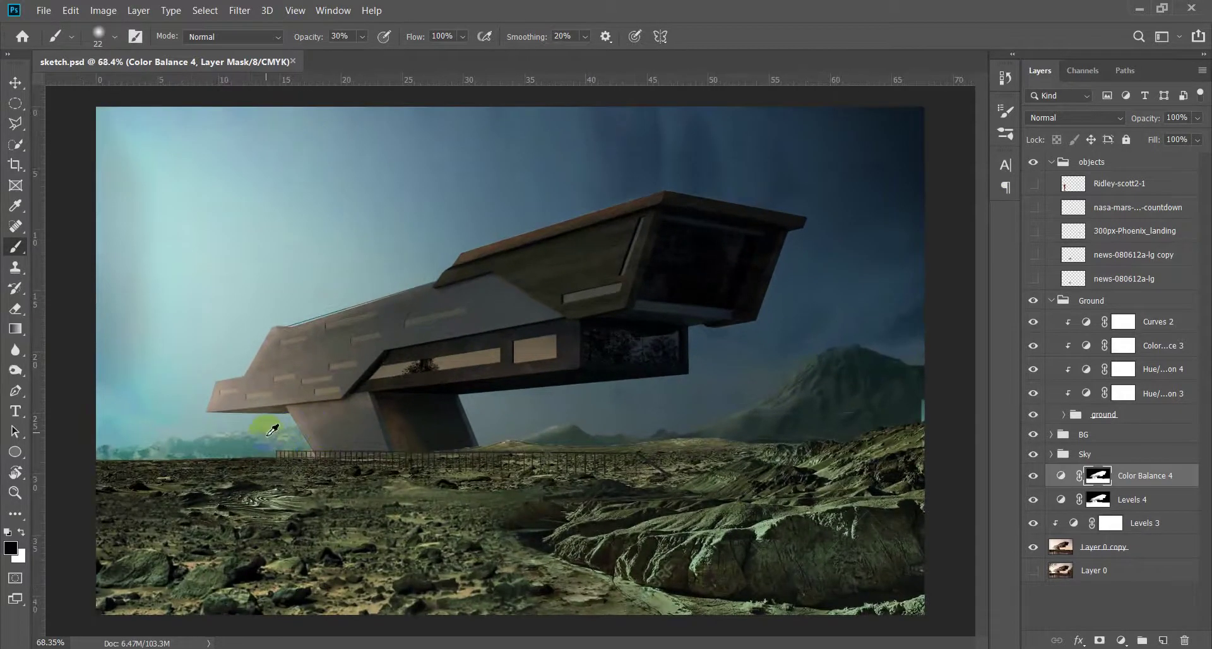
scroll(296, 423, up, 5)
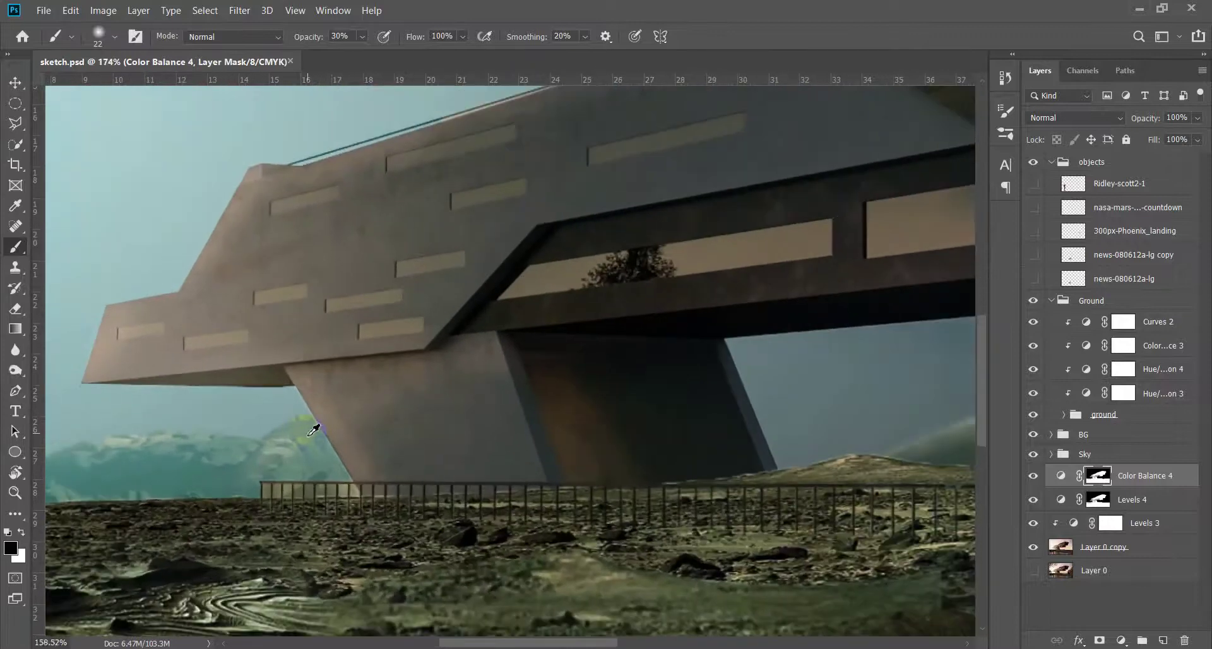
scroll(313, 431, down, 7)
On Layer 0 copy, set the Clone Stamp to size 10 sampling Current Layer
click(1110, 547)
key(w)
scroll(455, 365, up, 5)
scroll(465, 343, up, 10)
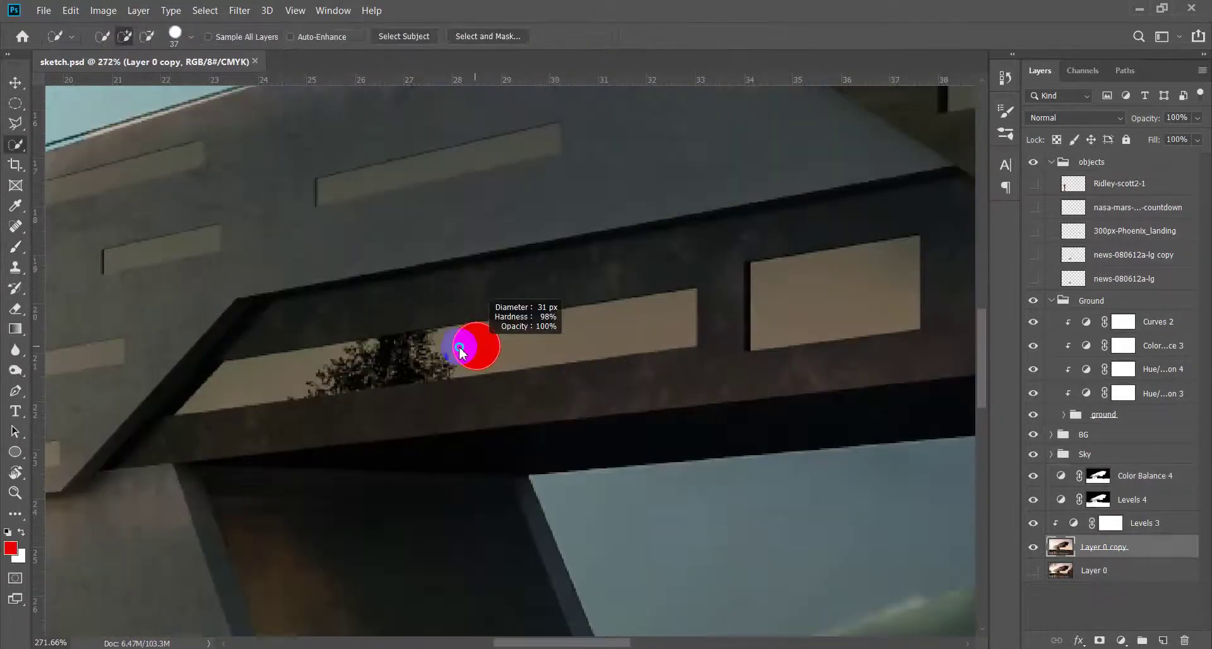
scroll(563, 324, up, 5)
key(s)
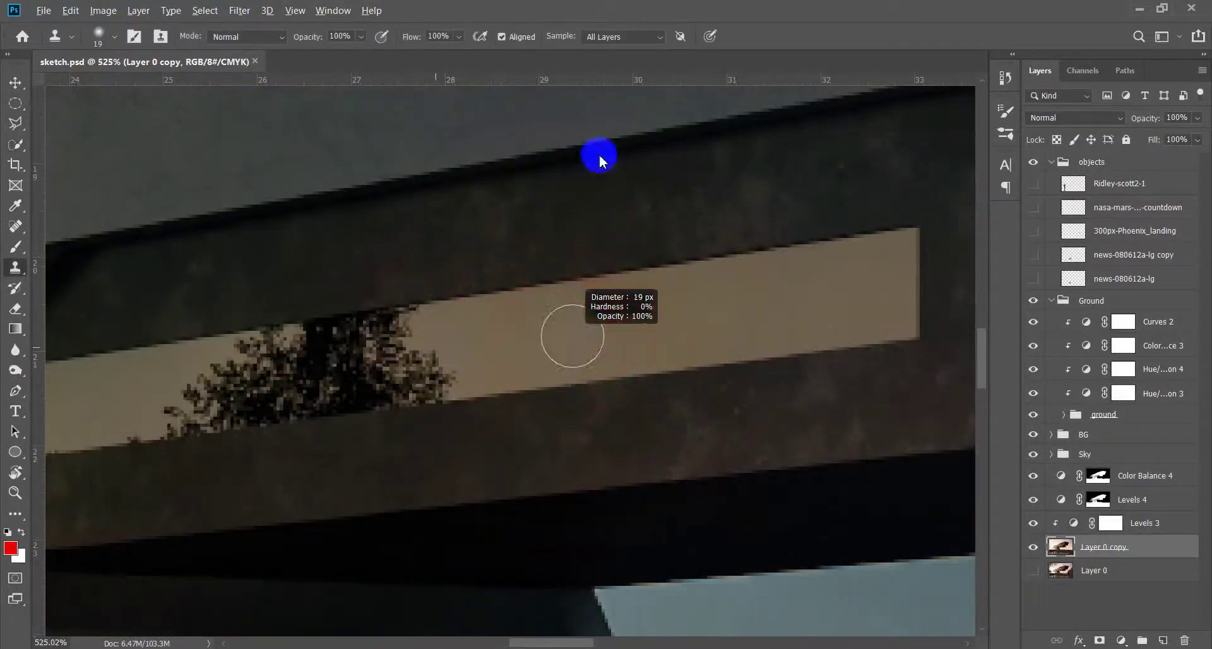
drag(594, 287, 621, 329)
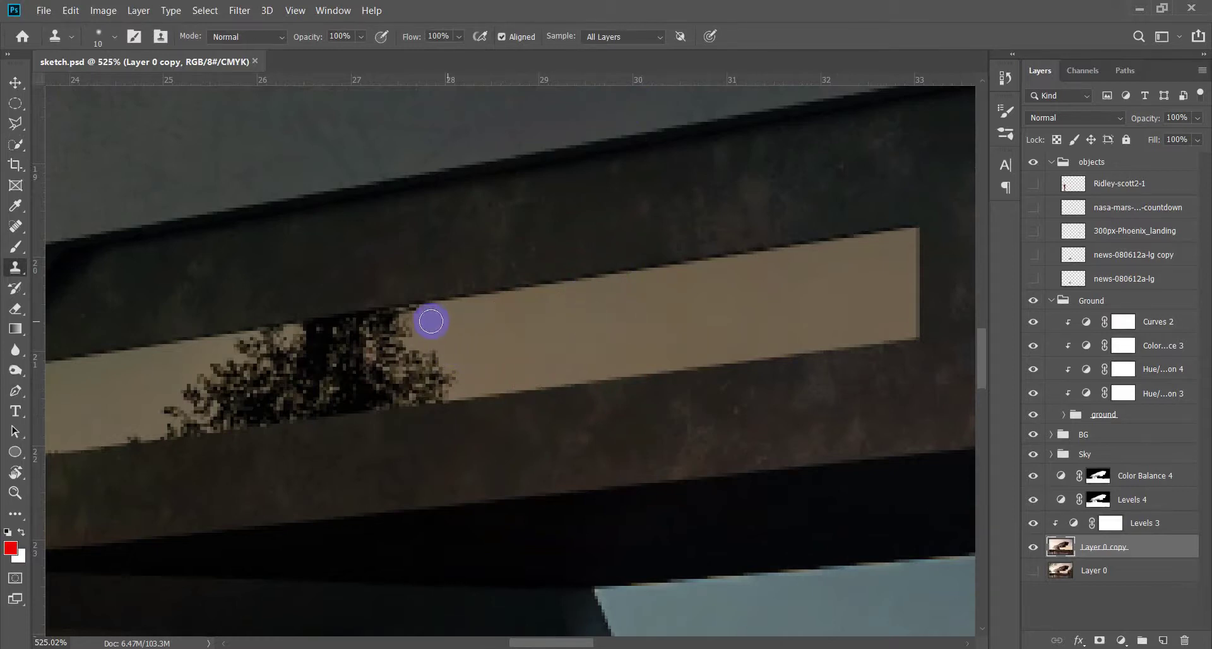
click(617, 36)
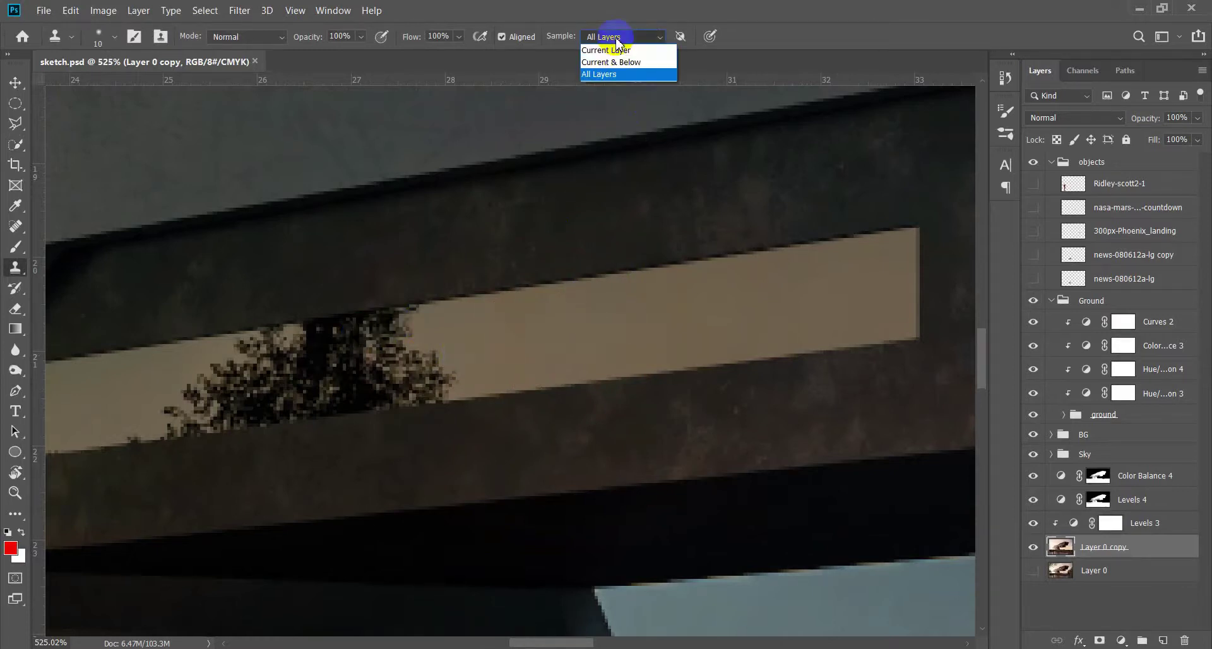
click(606, 50)
Clone beige from the window band over the dark tree foliage, undoing a stray blotch
alt+click(549, 327)
mouse_move(414, 332)
mouse_down()
mouse_move(379, 332)
mouse_move(418, 321)
mouse_move(304, 333)
mouse_move(289, 354)
mouse_move(487, 360)
mouse_move(405, 351)
mouse_move(266, 369)
mouse_up()
mouse_move(484, 372)
mouse_down()
mouse_move(263, 390)
mouse_move(396, 359)
mouse_move(263, 381)
mouse_up()
key(ctrl+z)
Clone away the remaining dark specks along the band's lower edge
mouse_move(395, 382)
mouse_down()
mouse_move(183, 412)
mouse_move(455, 382)
mouse_up()
alt+click(492, 189)
click(461, 360)
drag(114, 429, 439, 396)
alt+click(510, 320)
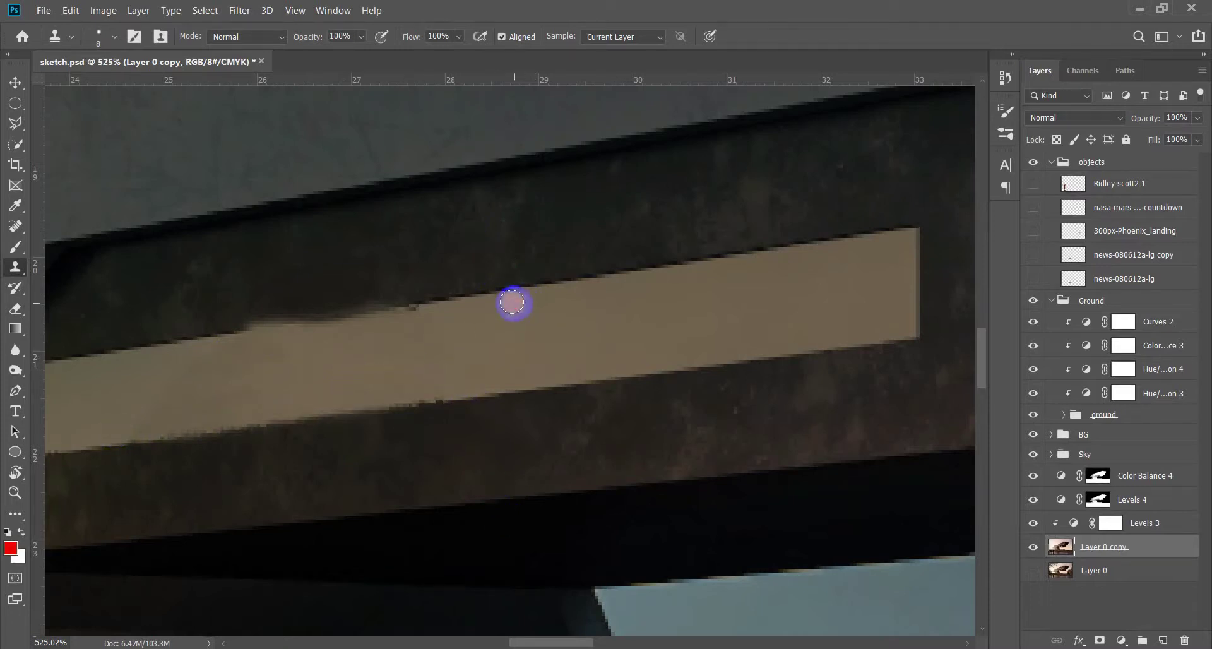
scroll(473, 351, down, 5)
scroll(587, 354, down, 3)
scroll(611, 354, down, 2)
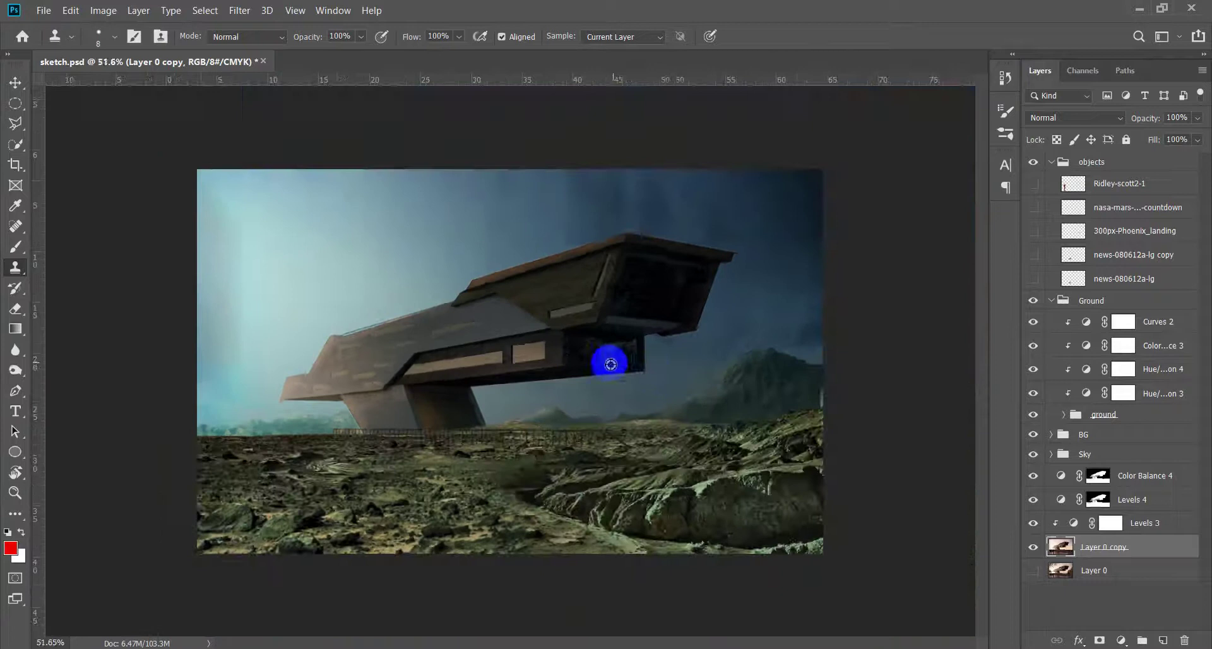
scroll(572, 378, down, 1)
scroll(572, 378, up, 2)
Collapse the Ground group and select its top Curves 2 layer
key(v)
scroll(522, 381, up, 2)
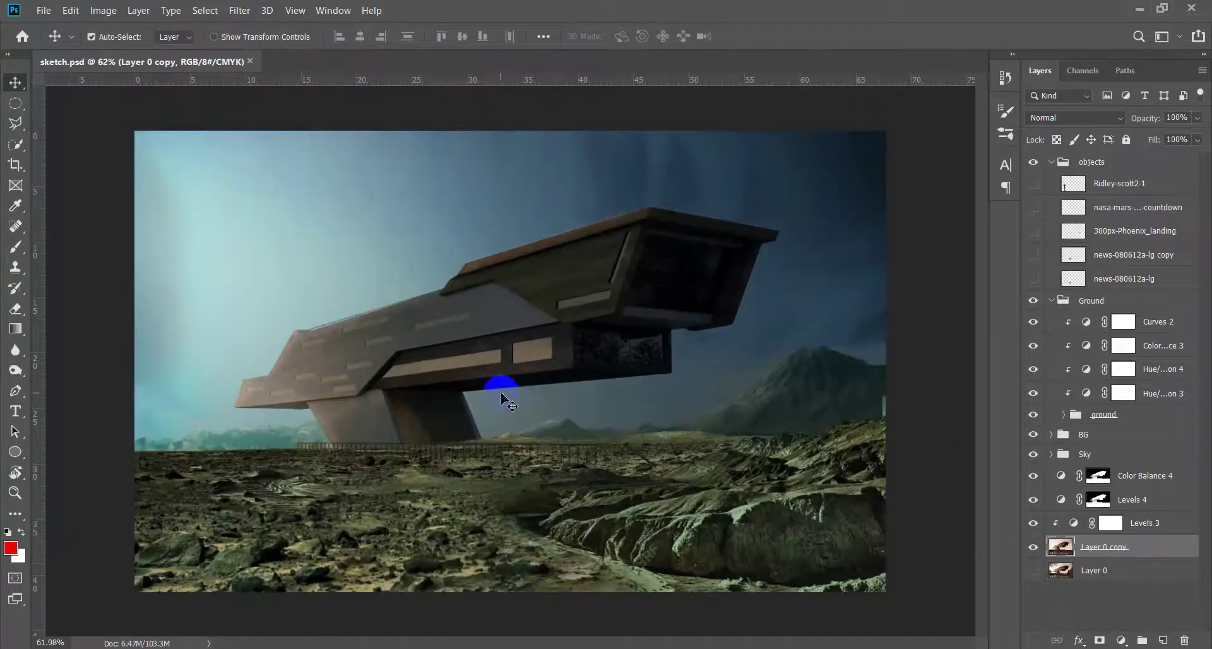
scroll(475, 407, down, 2)
scroll(514, 452, up, 2)
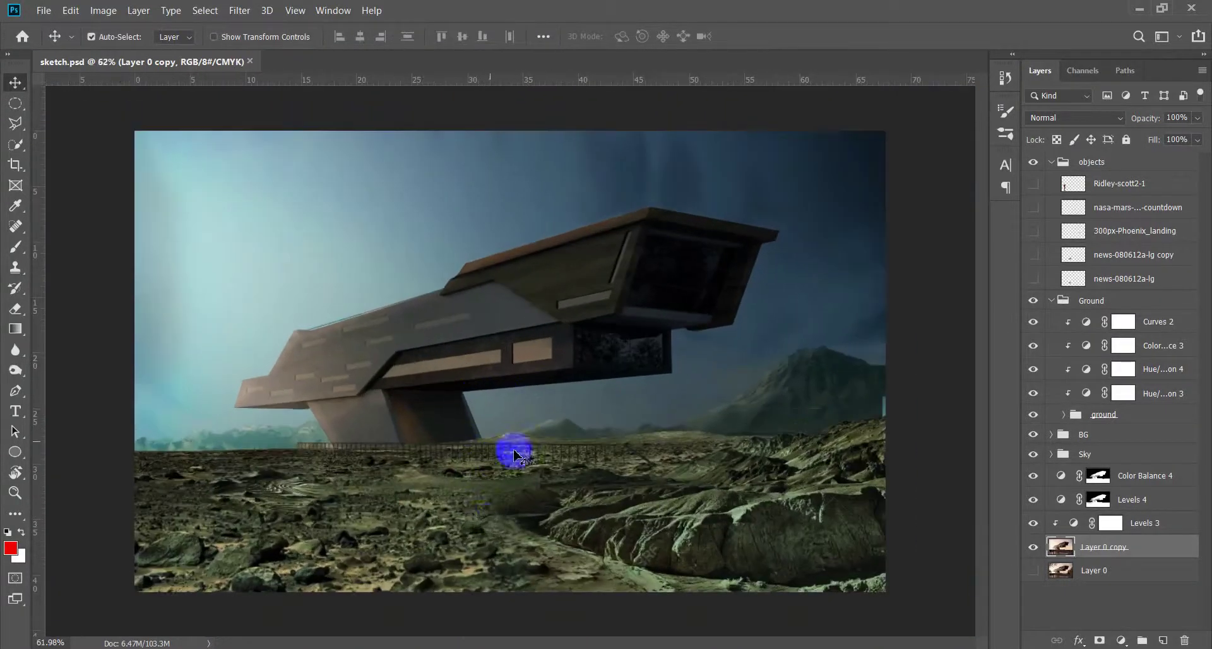
click(487, 523)
scroll(487, 522, down, 1)
click(1064, 417)
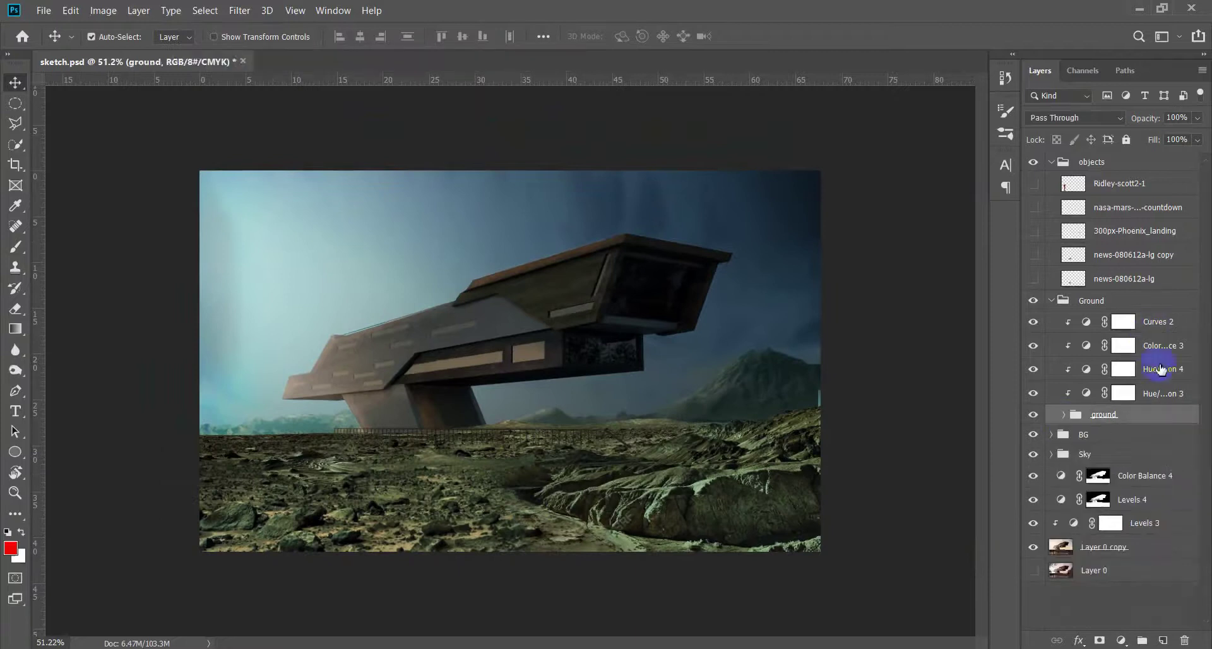
click(1123, 322)
Add a blue Solid Color fill layer above Curves 2
click(1122, 641)
click(1117, 365)
drag(1012, 354, 1014, 341)
click(960, 316)
Set the blue fill to Overlay, clip it to the Ground group at 33% opacity, and save
click(969, 346)
click(1152, 245)
click(1074, 118)
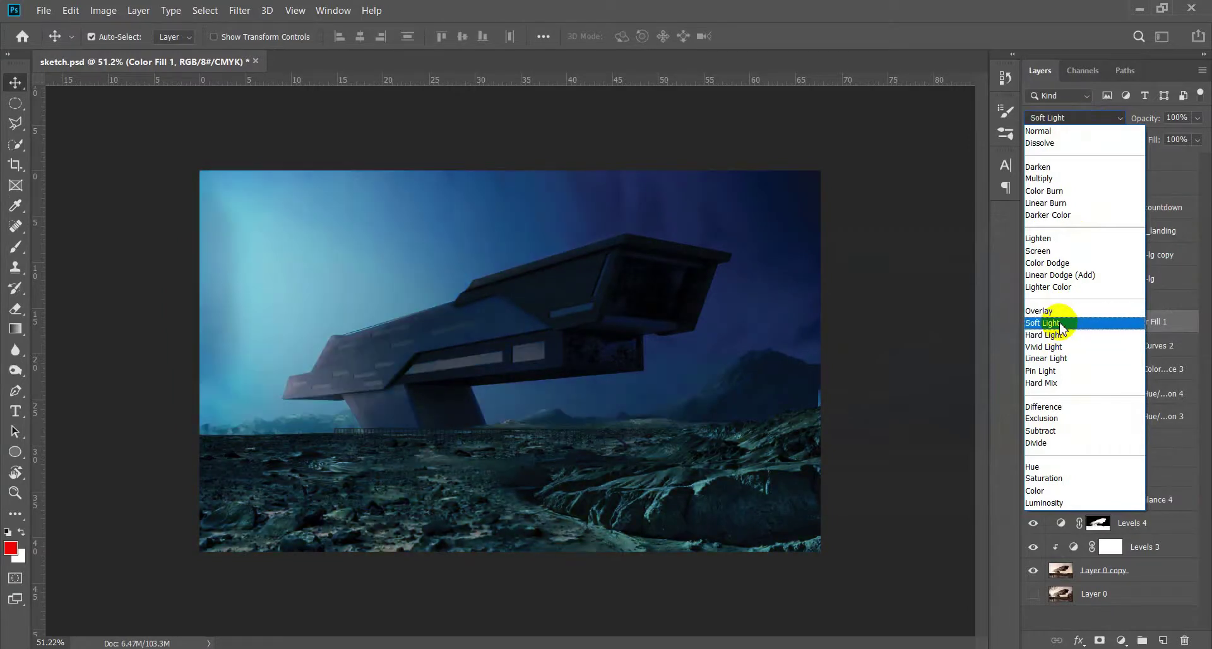
click(1059, 313)
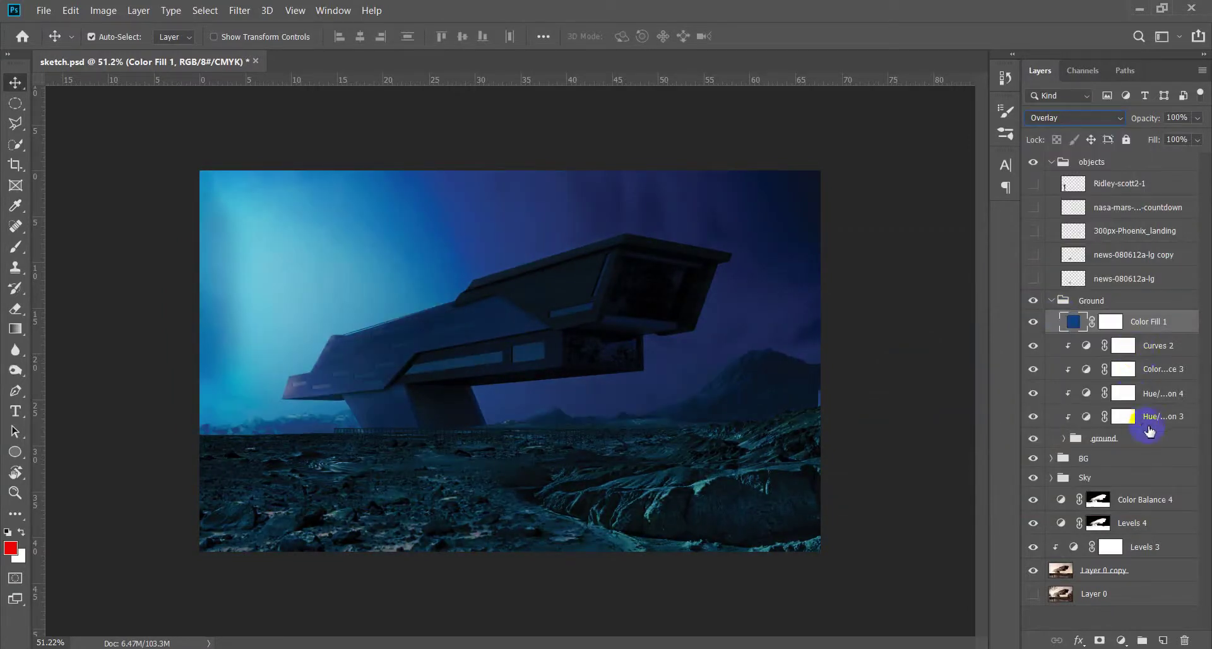
alt+click(1139, 333)
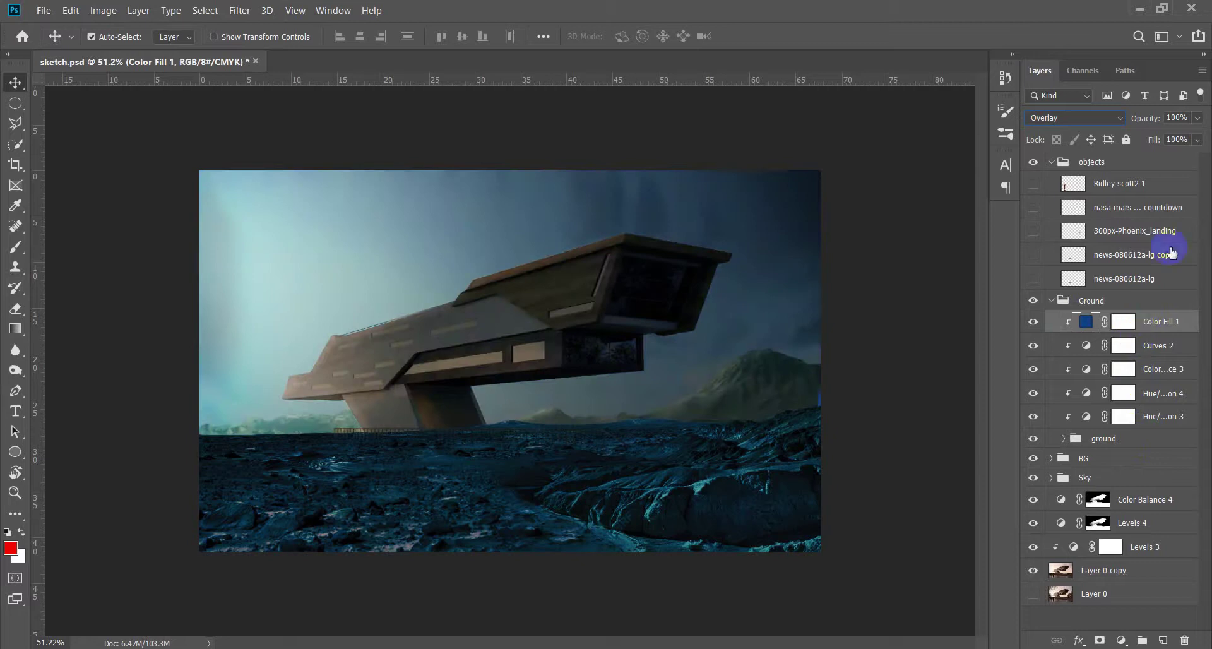
drag(1155, 118, 1145, 124)
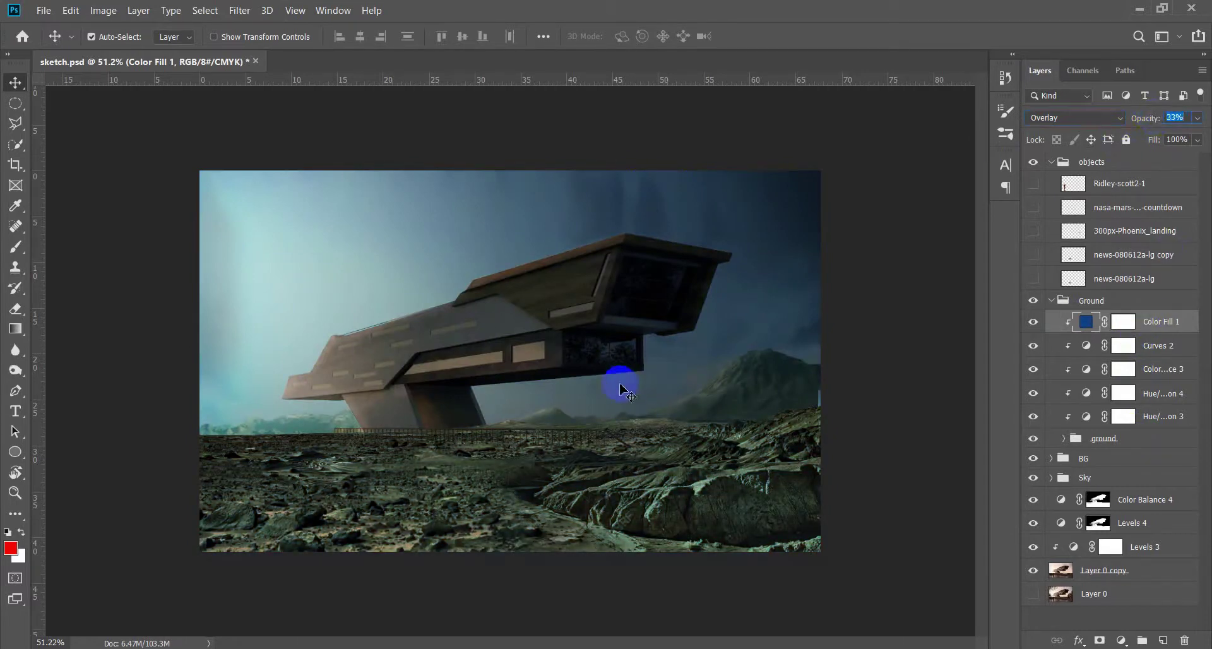
key(ctrl+s)
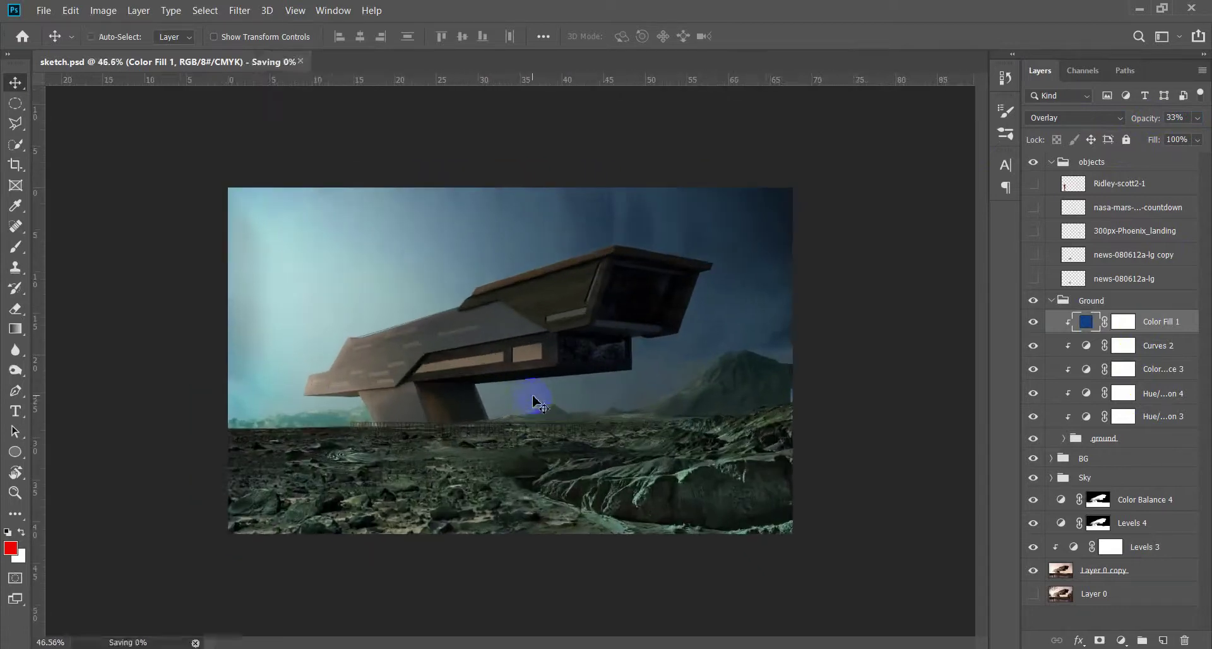
Start a new solid colour fill above Color Balance 4, then cancel it
click(1159, 510)
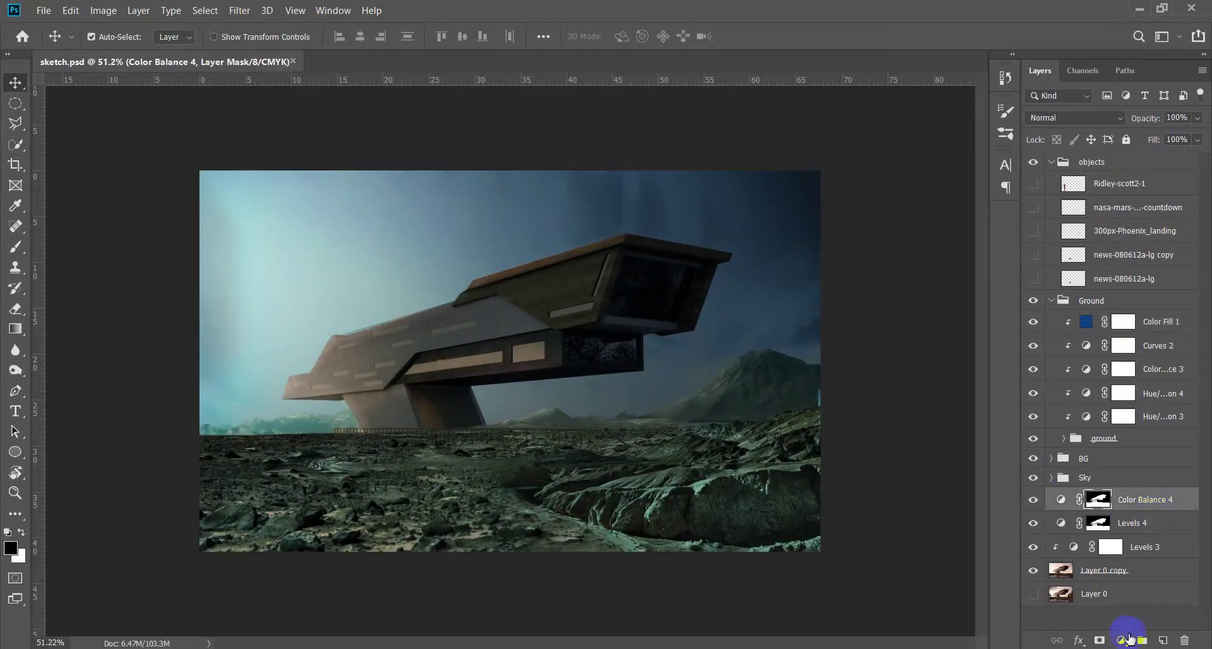
click(1122, 640)
click(1159, 372)
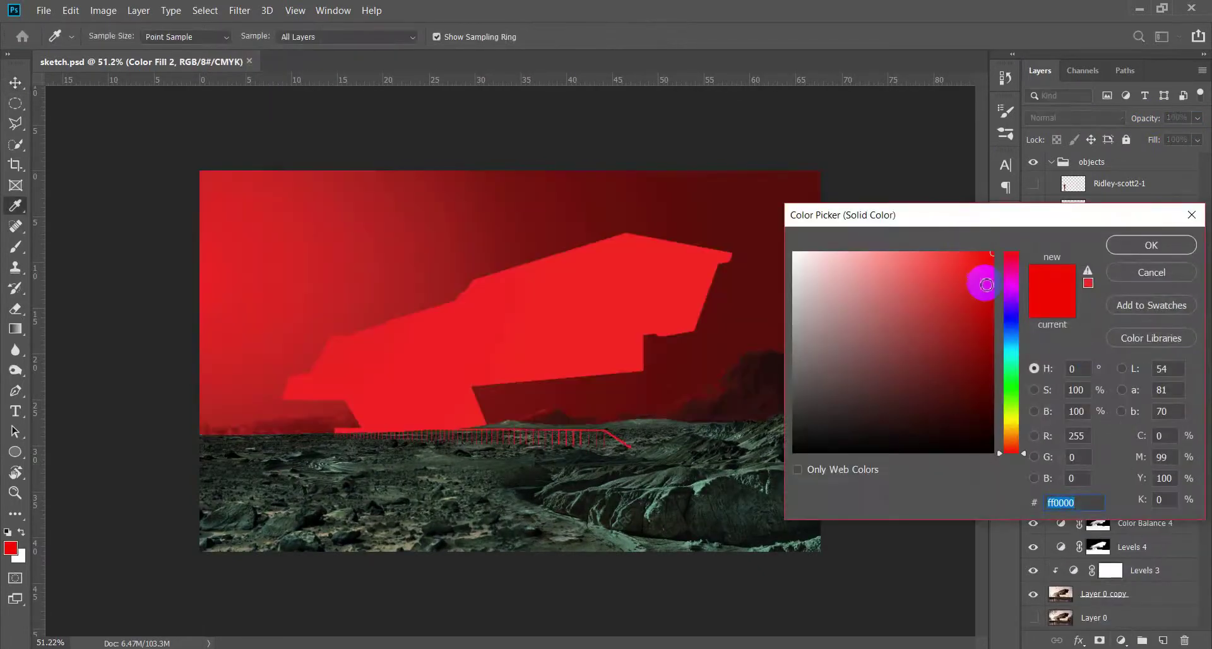
click(1121, 273)
Duplicate Color Fill 1 above Color Balance 4 with Color Balance 4's mask, at 14% opacity
click(1164, 328)
drag(1153, 323, 1152, 492)
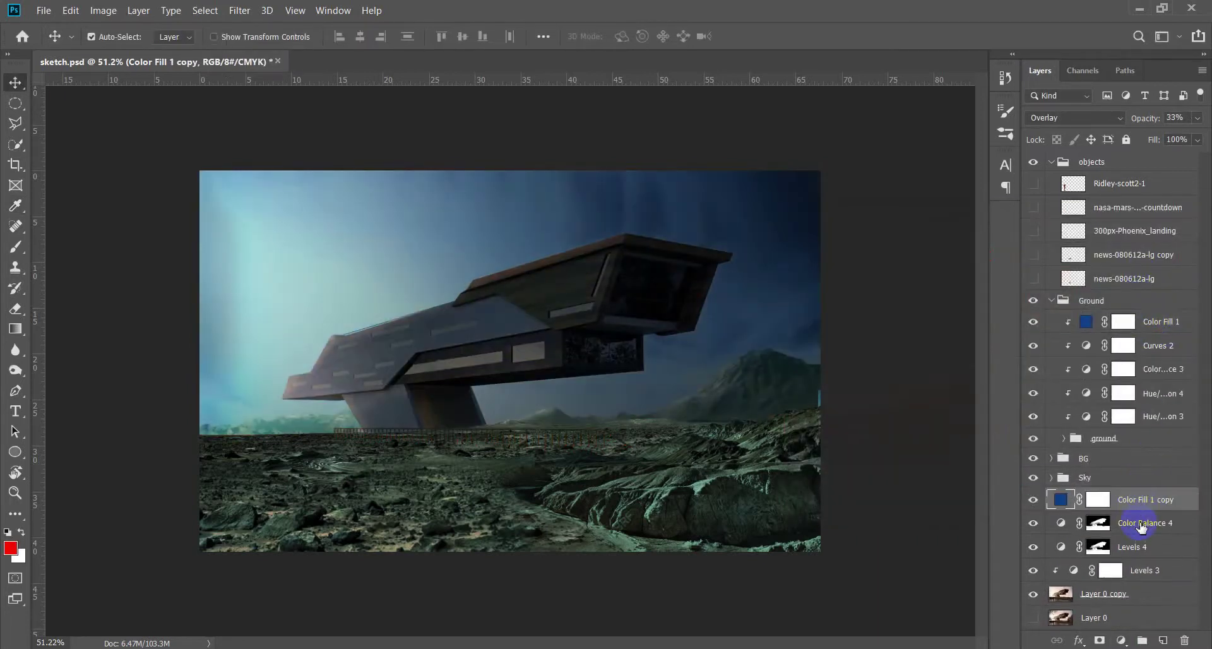
drag(1098, 523, 1101, 507)
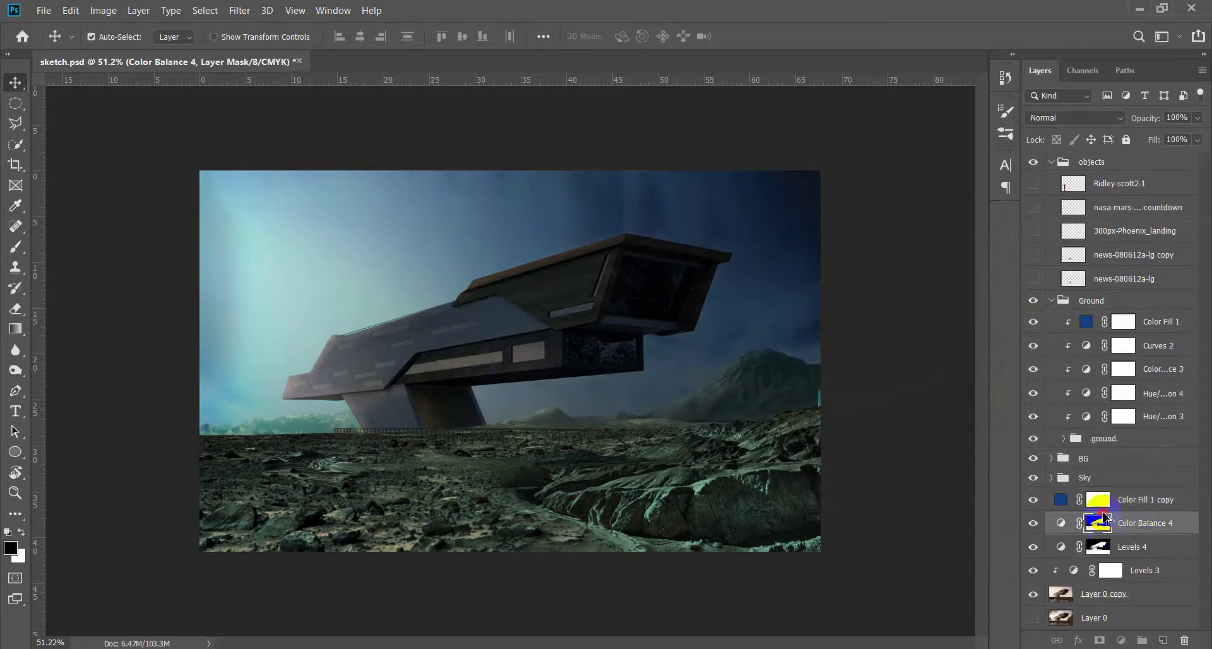
key(Return)
click(1061, 500)
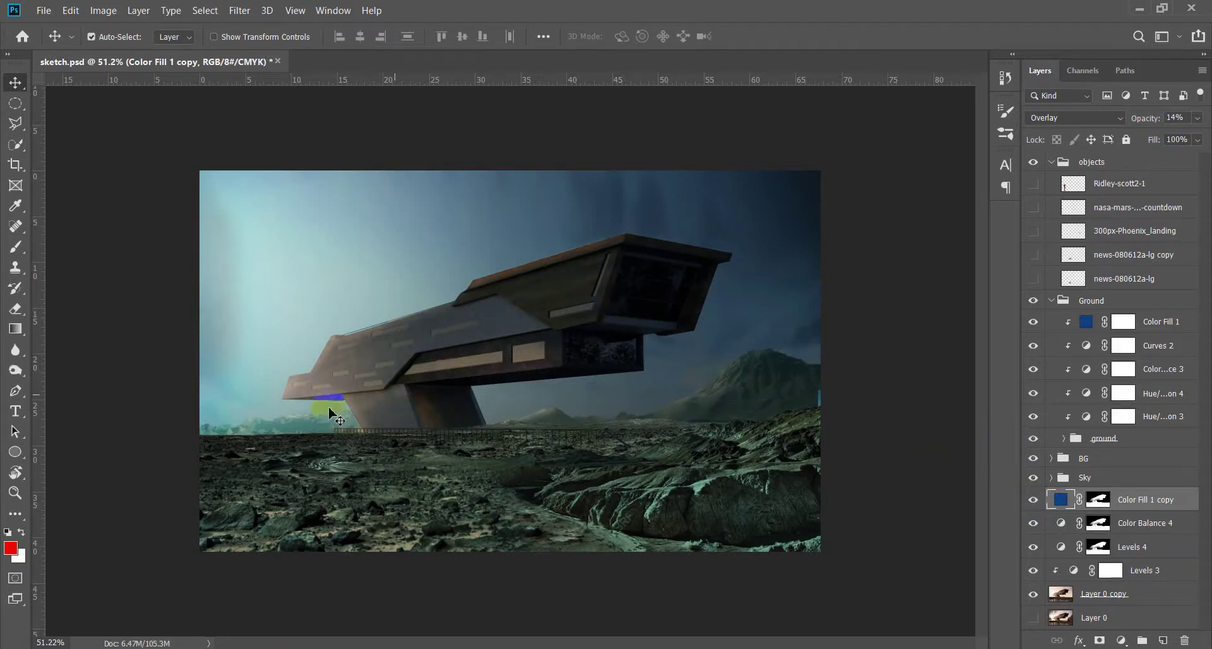
scroll(331, 414, up, 2)
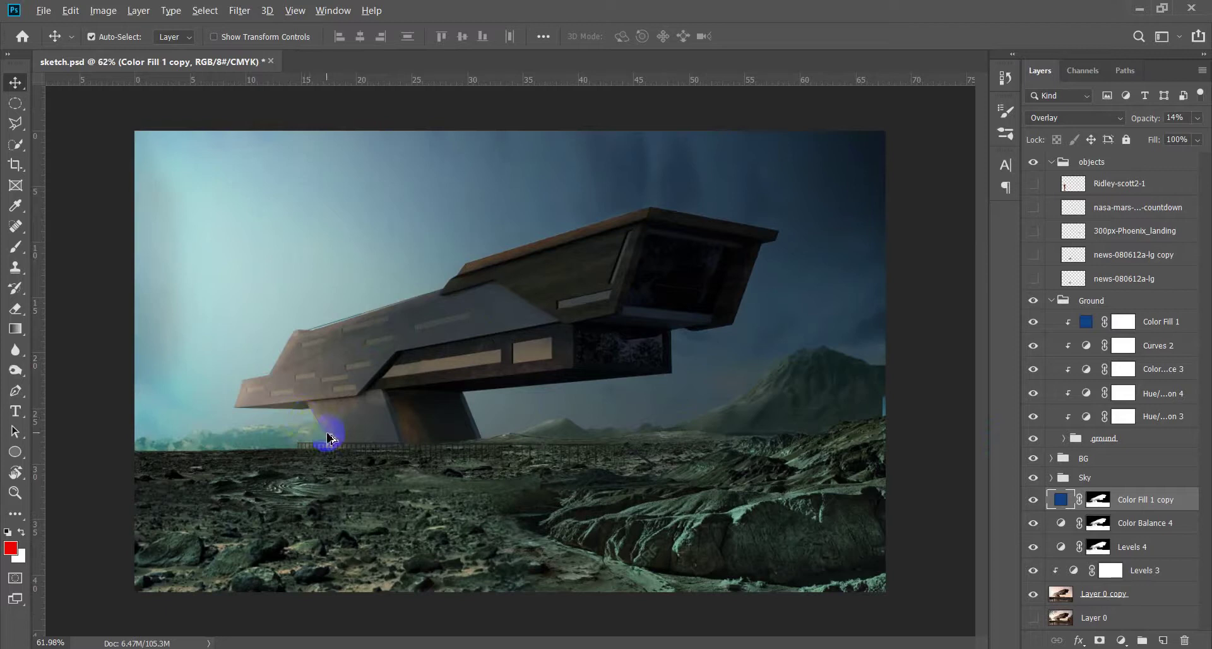
scroll(328, 437, up, 1)
scroll(333, 398, up, 1)
scroll(328, 398, down, 2)
scroll(383, 405, down, 2)
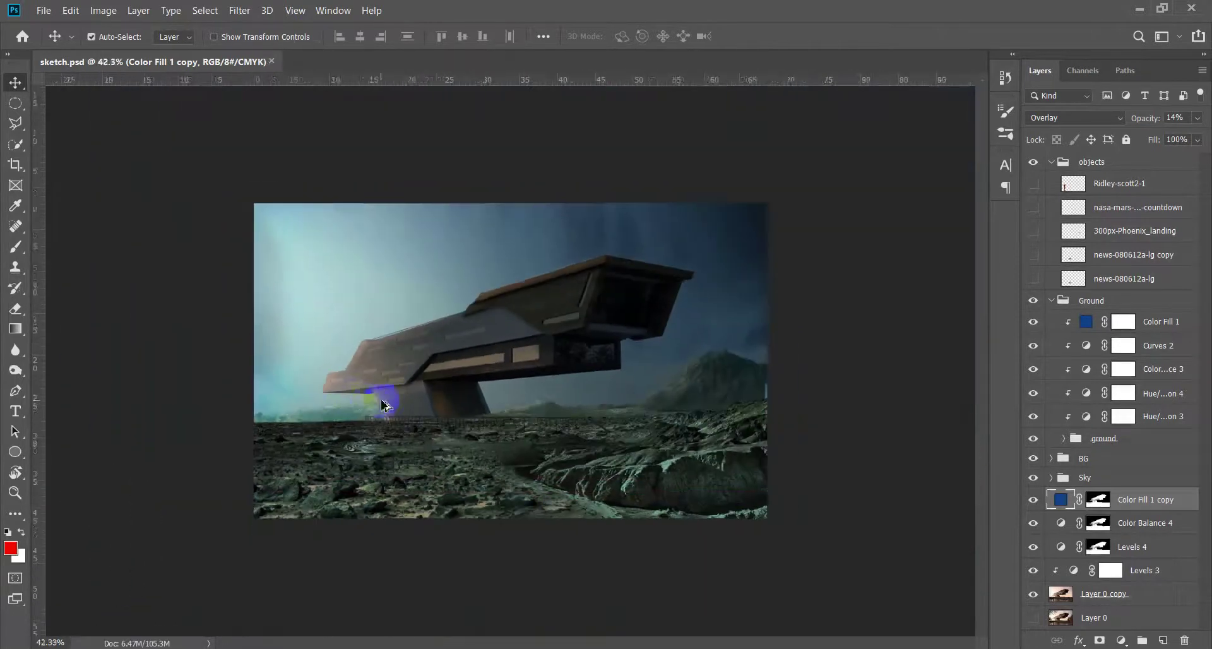
scroll(383, 404, down, 2)
scroll(385, 413, up, 1)
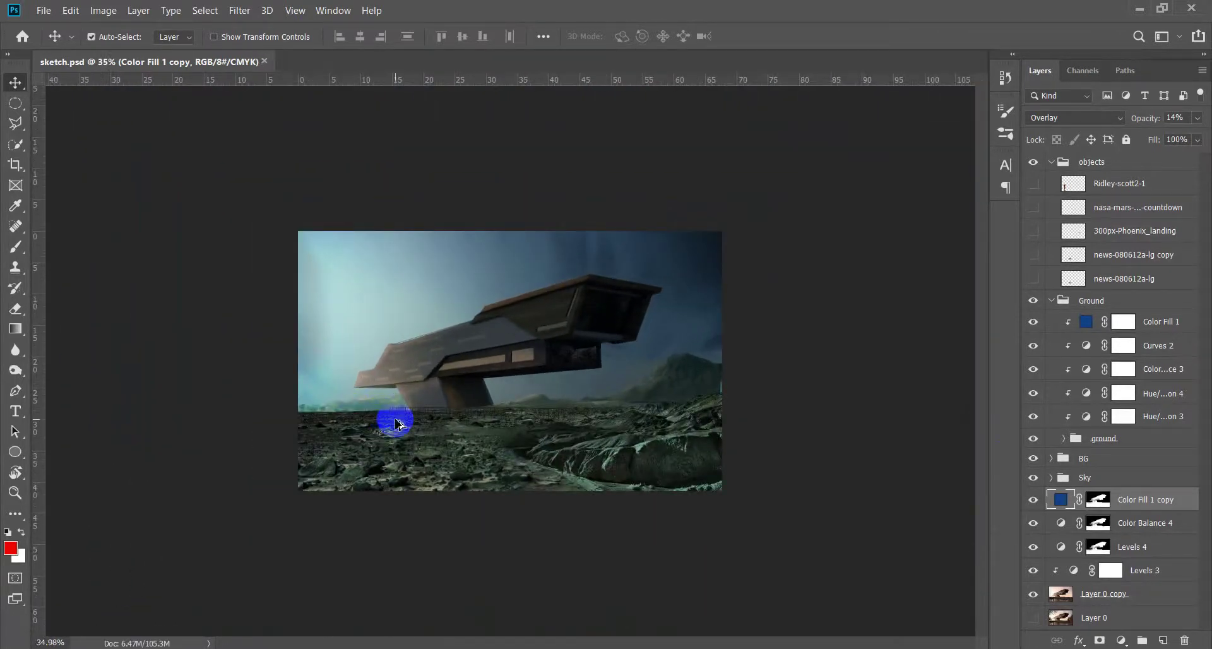
scroll(395, 423, up, 4)
Browse the Layers panel, selecting the Sky group and then Color Fill 1
click(1116, 485)
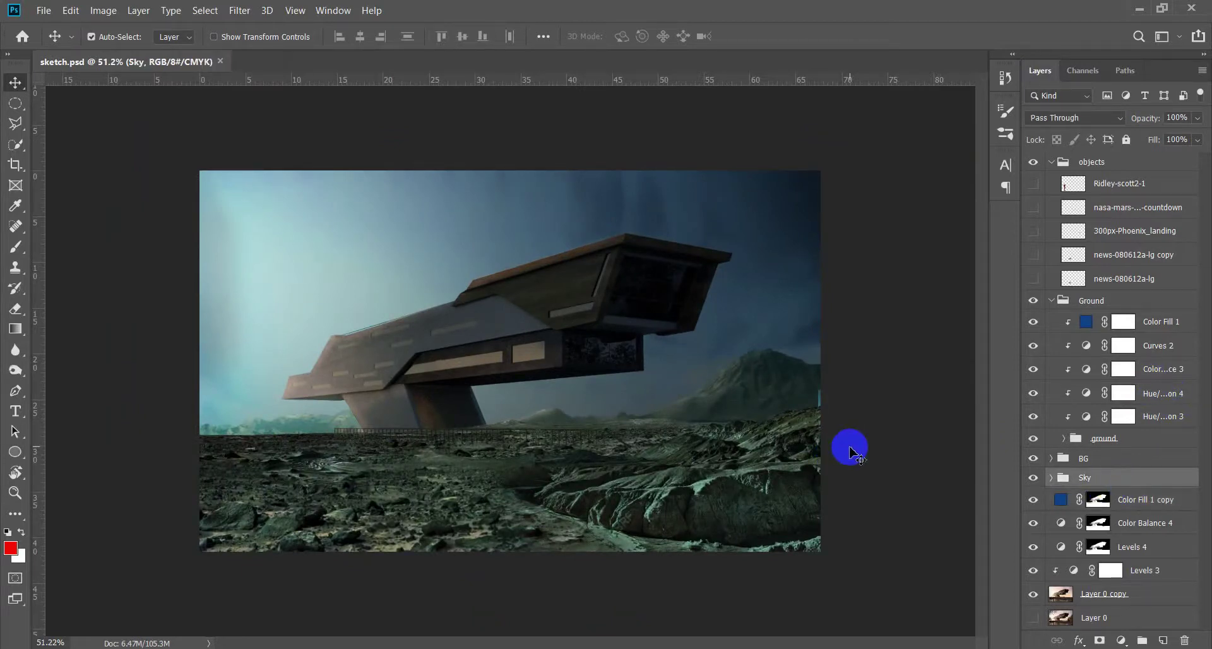
scroll(695, 423, down, 2)
scroll(695, 423, up, 2)
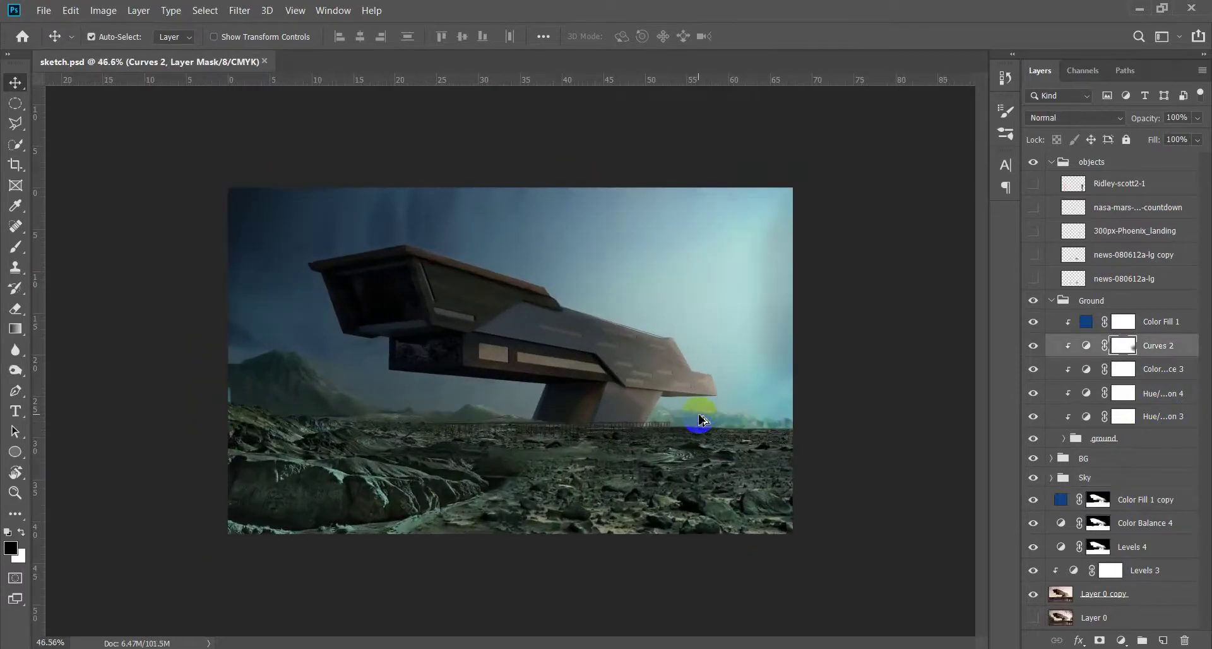
scroll(699, 419, up, 3)
scroll(701, 419, up, 1)
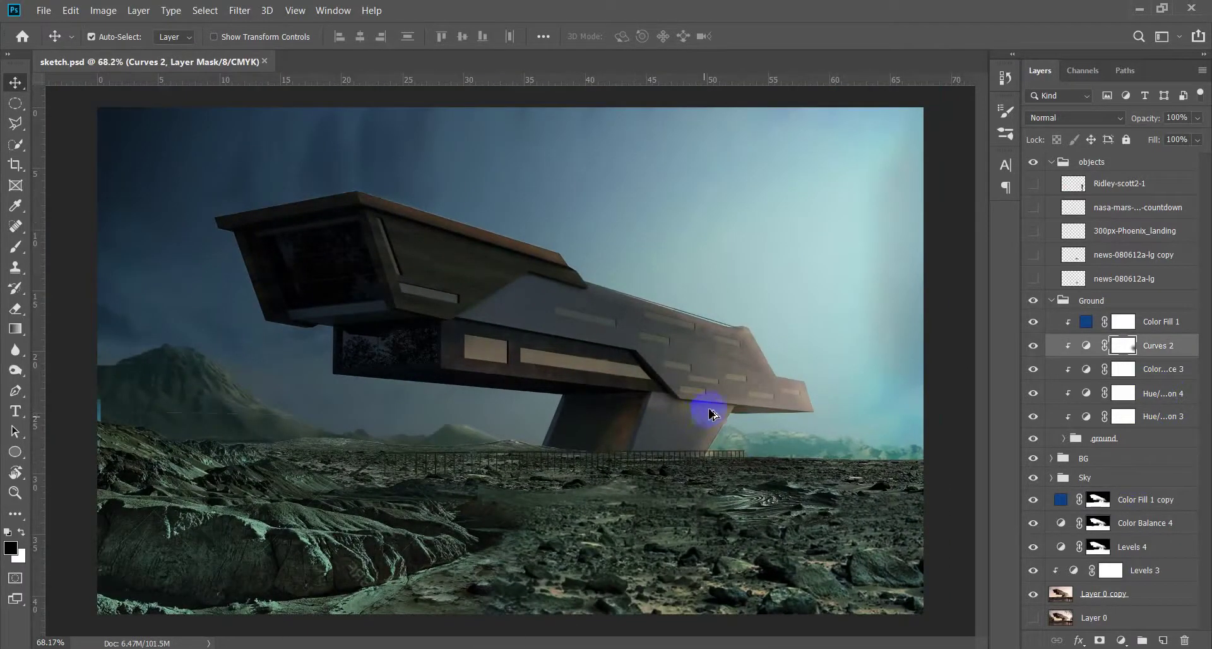
click(1162, 322)
click(1122, 640)
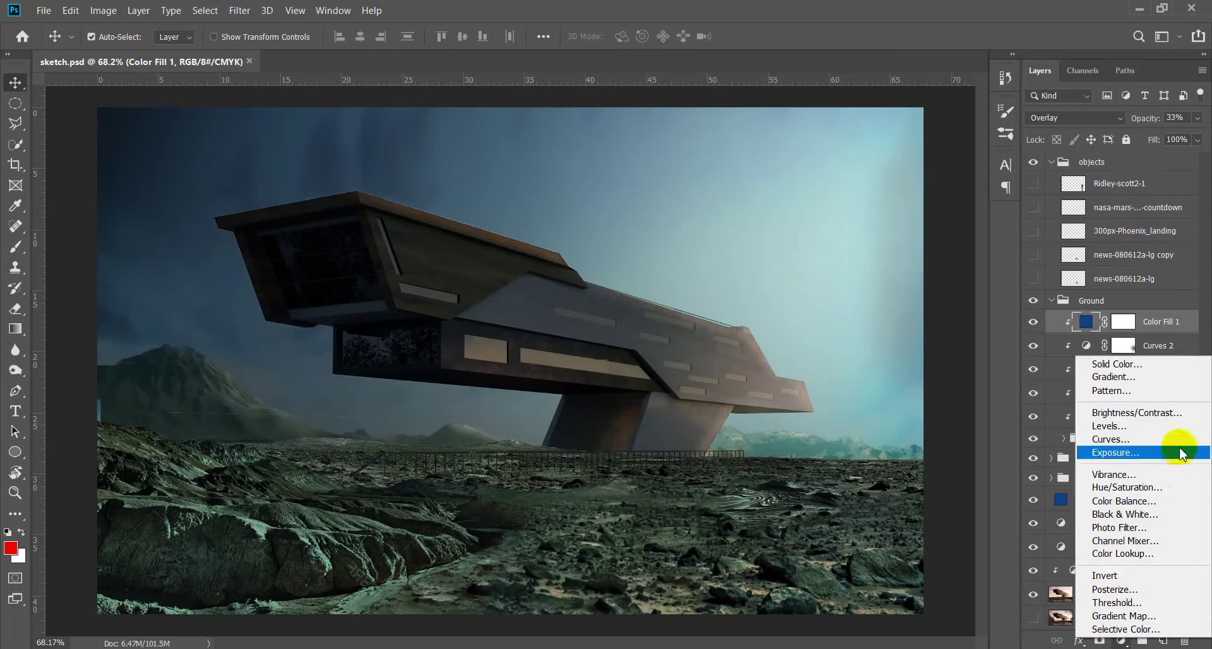
Add a raised, brightening Curves 3 above Color Fill 1 and invert its mask to black
click(1181, 449)
drag(928, 344, 924, 312)
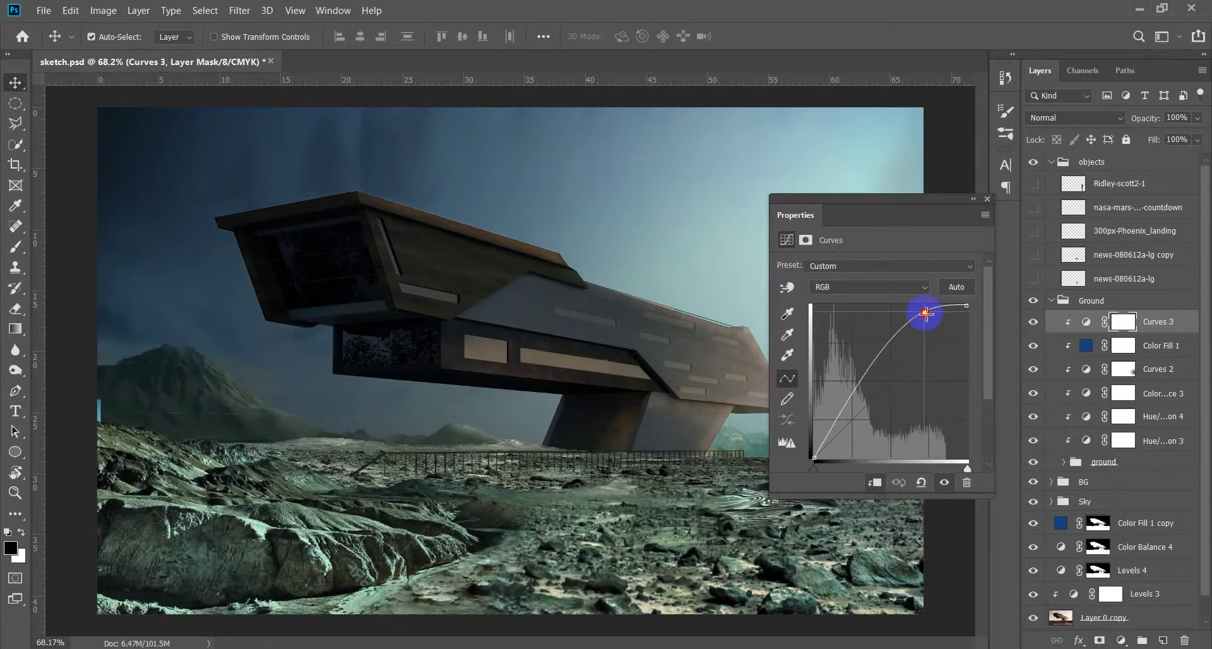
click(988, 201)
key(ctrl+i)
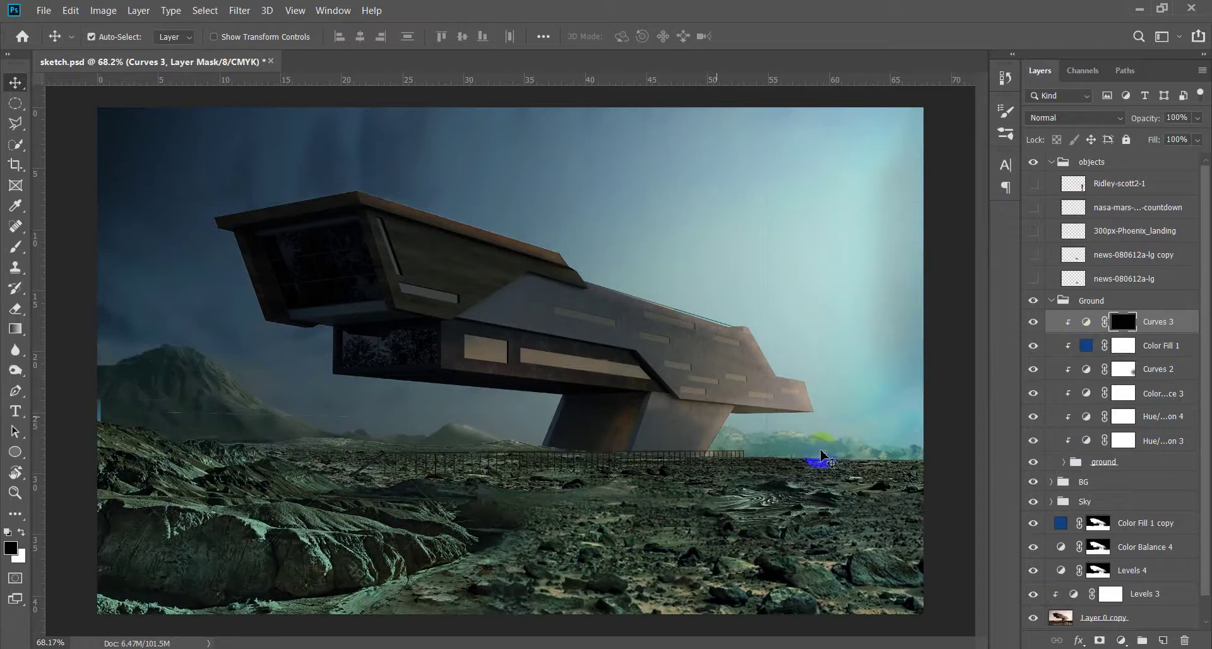
Choose the Gradient tool with the Foreground to Transparent preset
key(g)
click(116, 36)
click(794, 199)
click(953, 172)
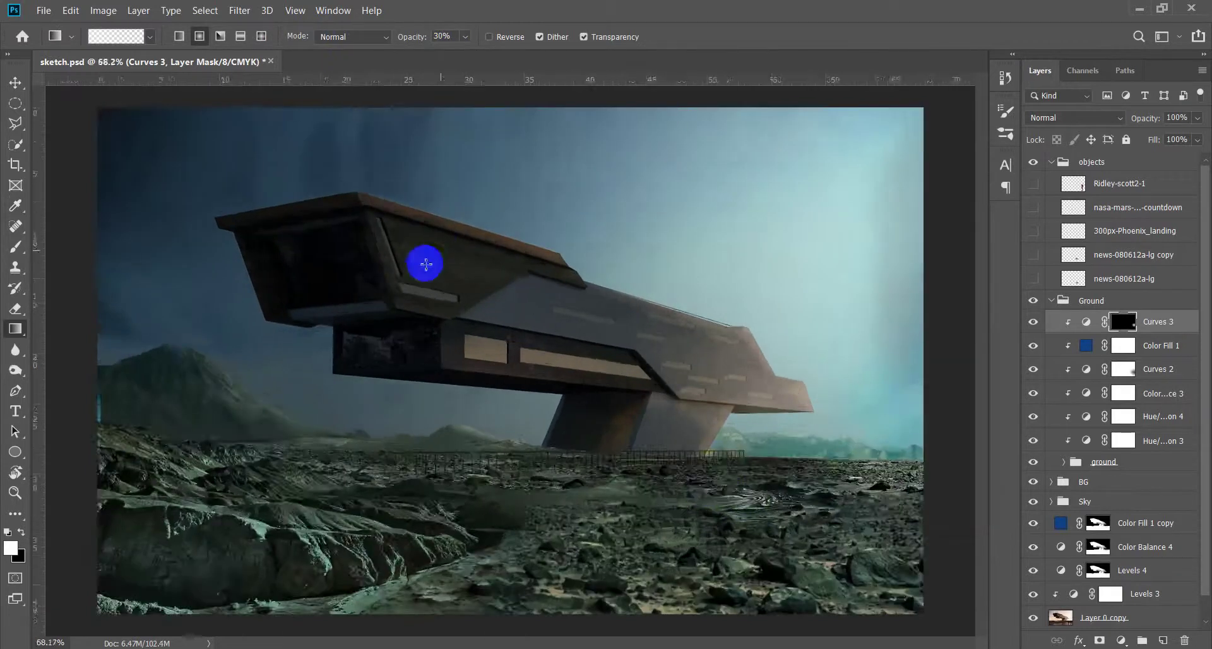
scroll(543, 354, down, 3)
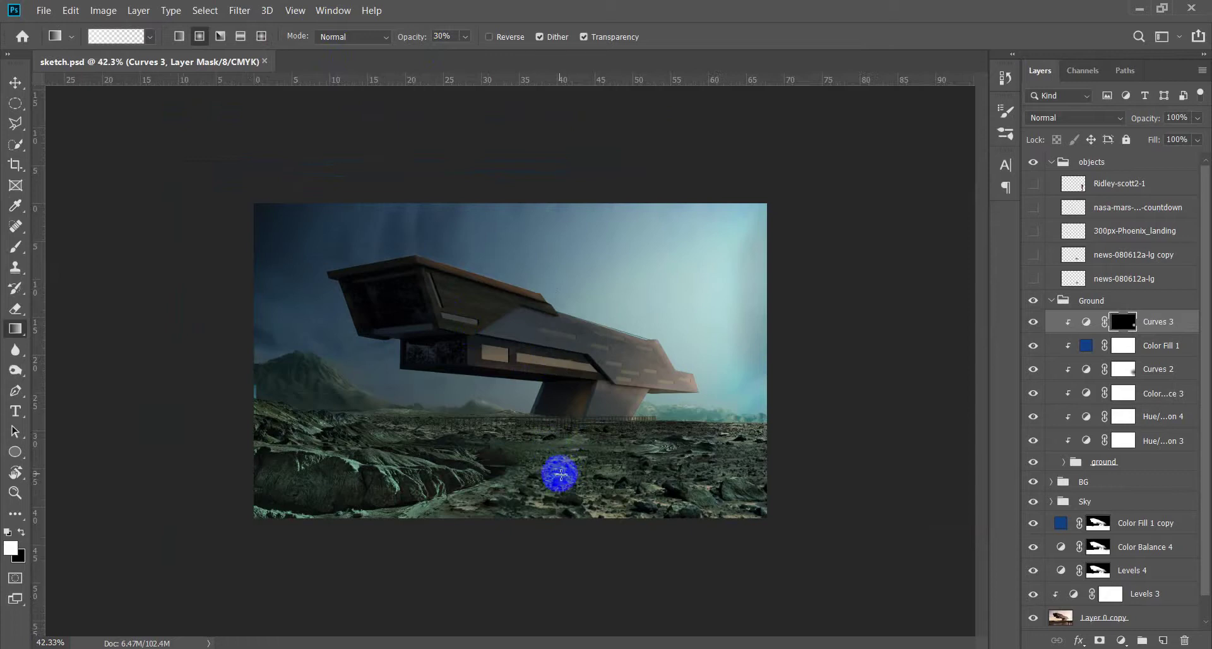
scroll(561, 474, up, 2)
Pick a textured rock brush preset with the Brush tool for painting the Curves 3 mask
key(b)
right_click(644, 499)
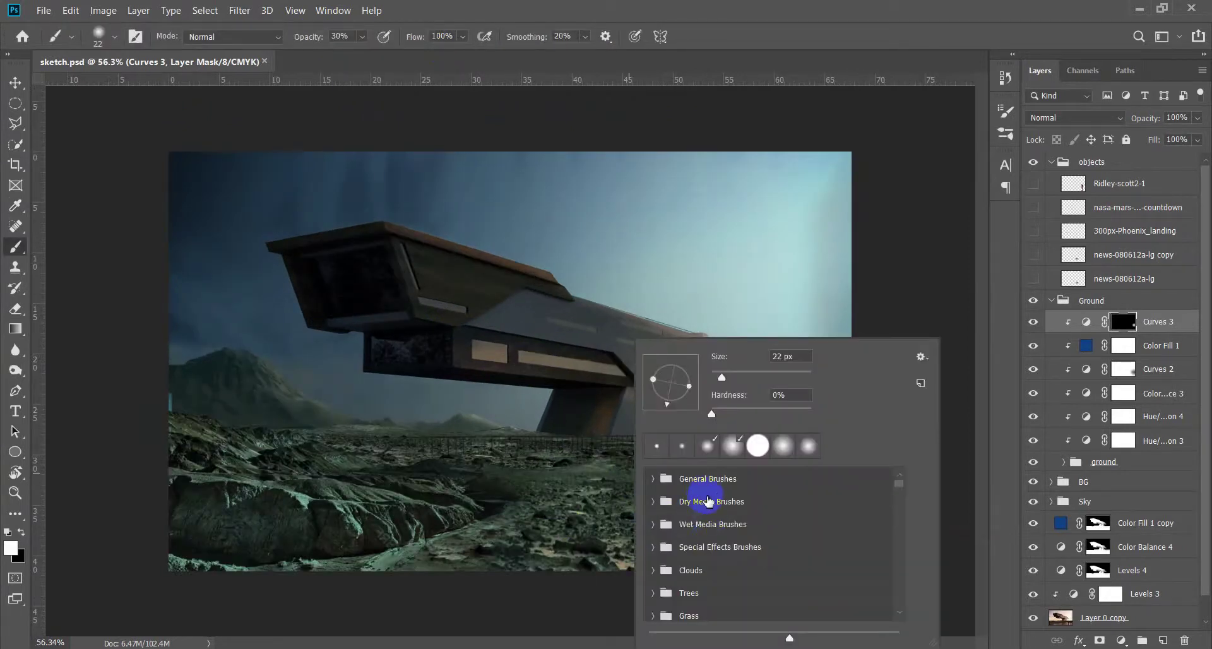
scroll(709, 499, down, 2)
scroll(709, 498, down, 2)
scroll(708, 499, down, 2)
scroll(709, 498, down, 2)
scroll(708, 498, down, 1)
scroll(709, 497, down, 2)
scroll(709, 498, down, 2)
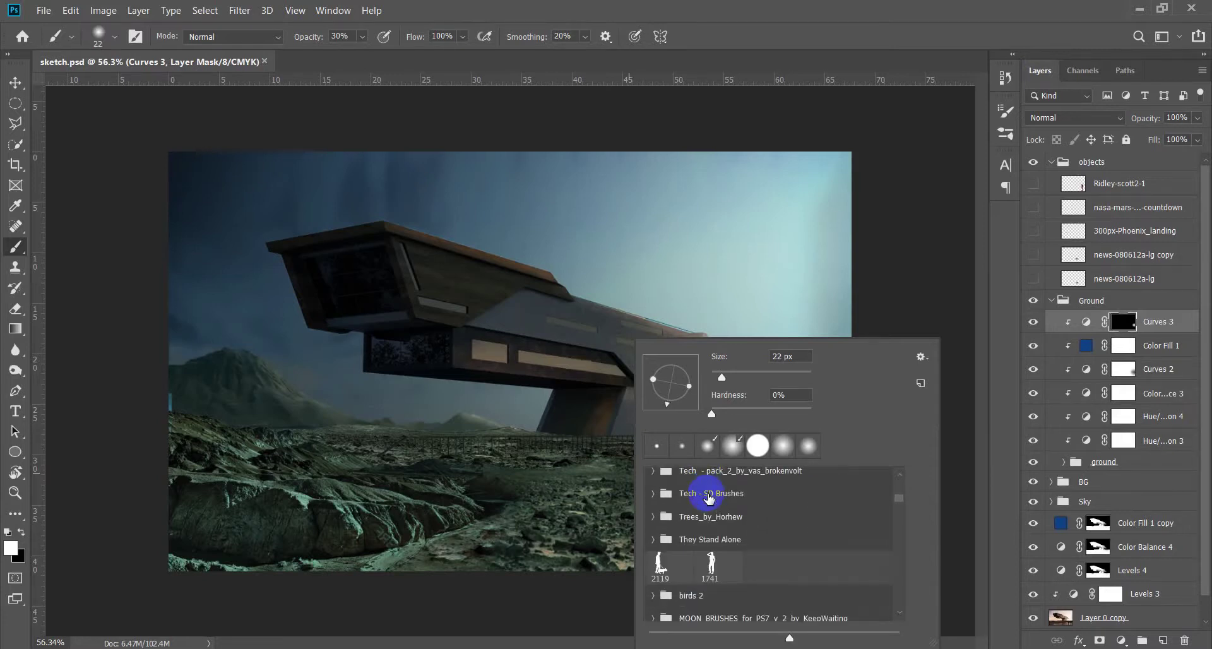
scroll(709, 497, down, 2)
scroll(708, 498, down, 1)
scroll(708, 497, down, 2)
scroll(709, 497, down, 2)
scroll(708, 498, down, 2)
scroll(709, 498, down, 2)
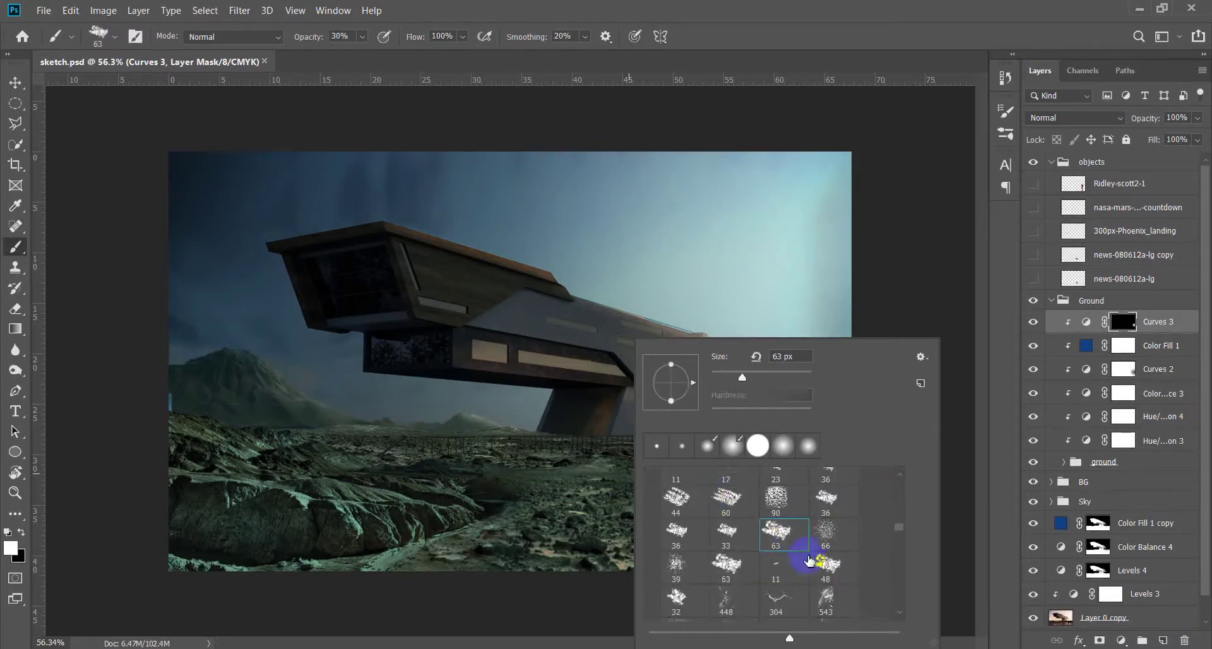
double_click(809, 560)
Paint white highlights with a 77 px brush over the middle-ground rocks, large rock, and left ridge
drag(709, 495, 688, 486)
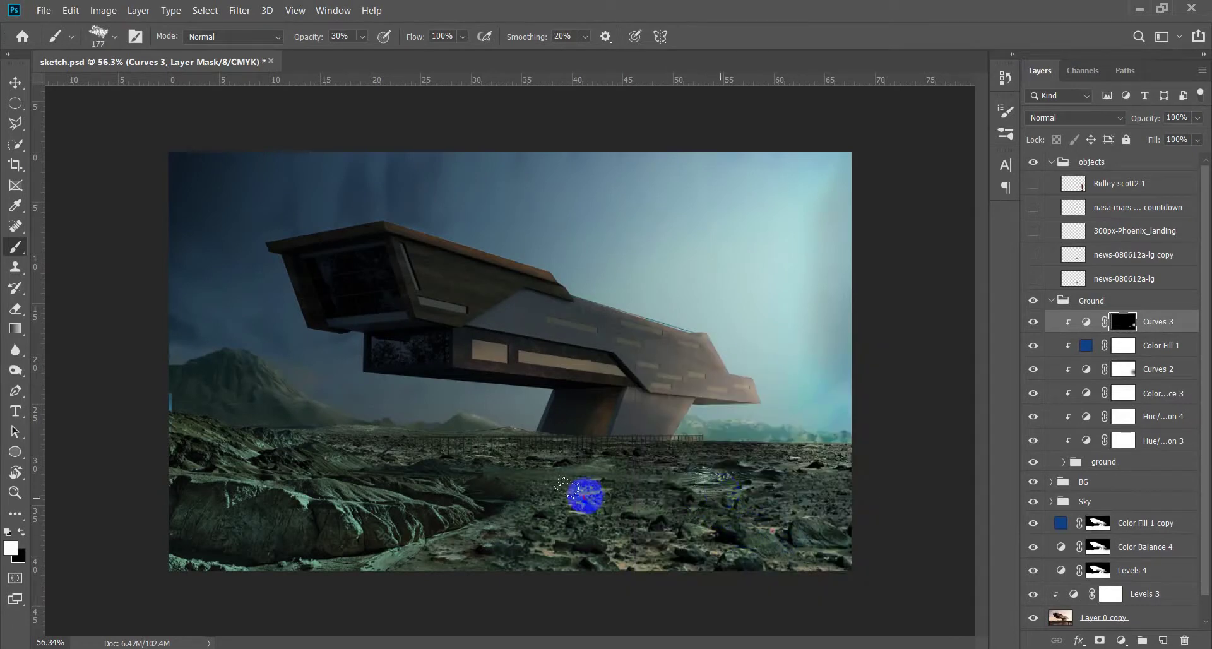
drag(564, 486, 704, 465)
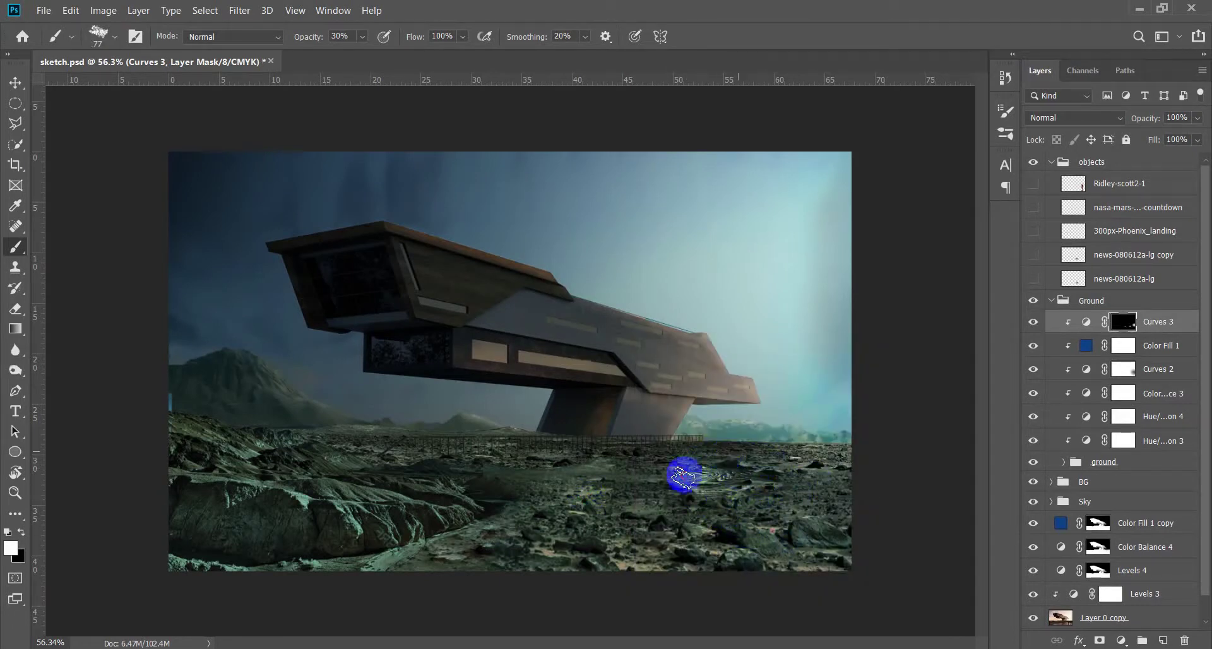
drag(682, 475, 262, 508)
scroll(263, 508, up, 2)
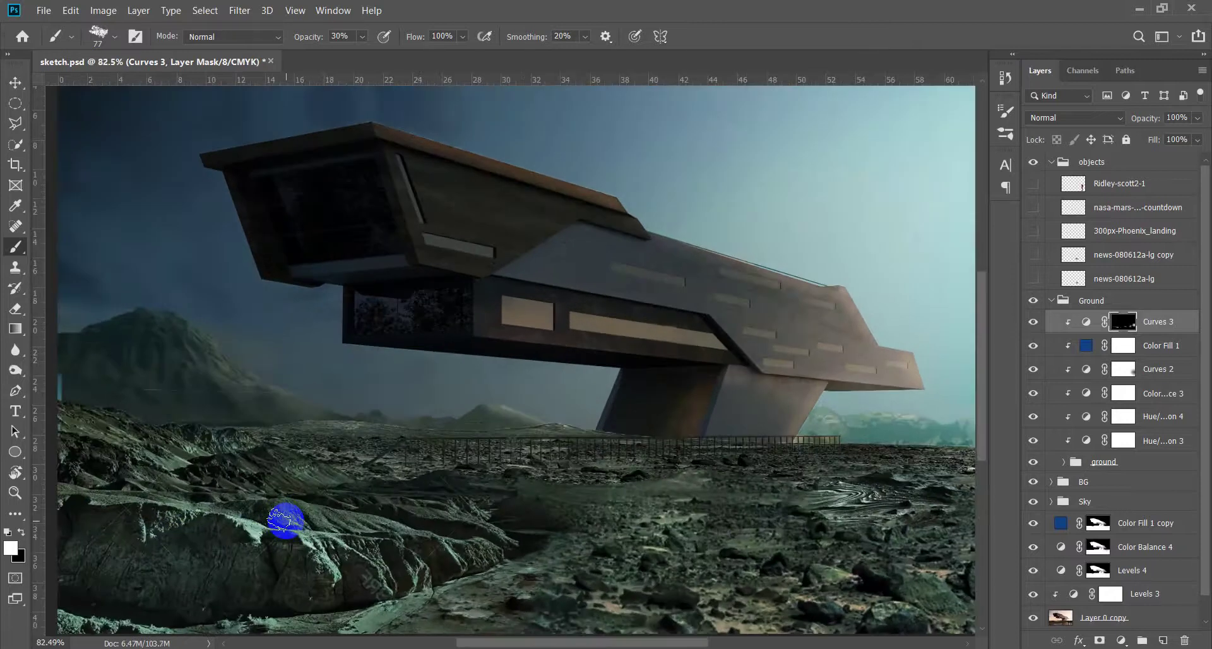
scroll(198, 433, up, 2)
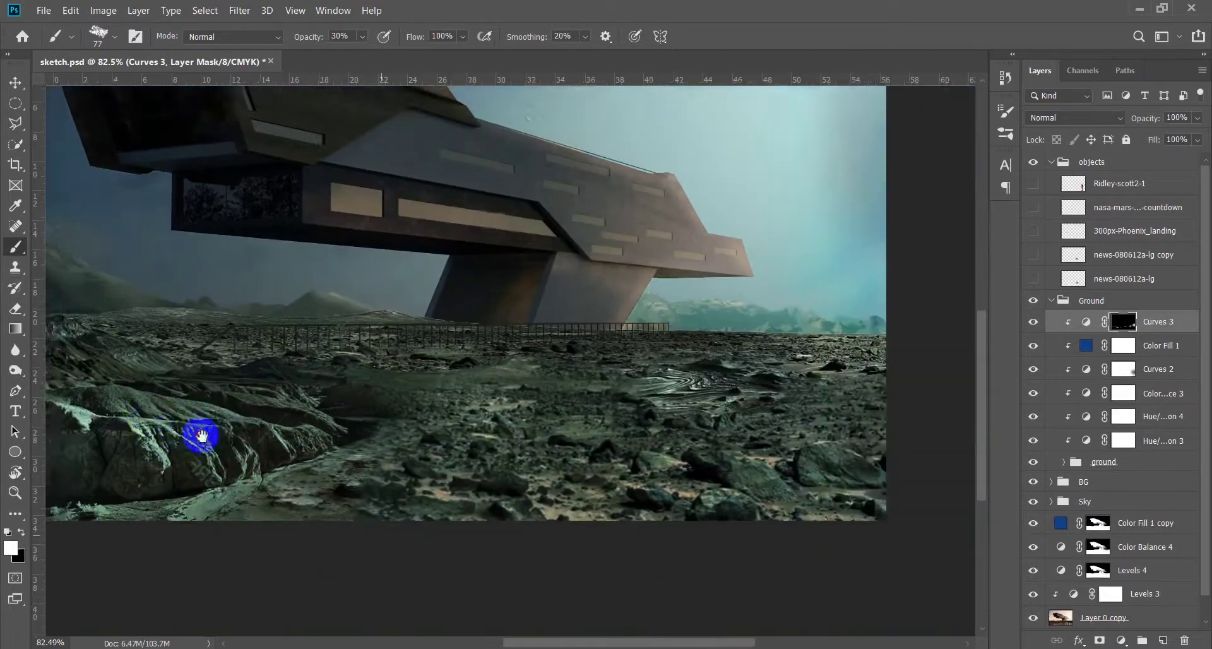
scroll(840, 466, right, 5)
mouse_move(833, 459)
mouse_down()
mouse_move(799, 442)
mouse_move(636, 441)
mouse_move(466, 411)
mouse_up()
scroll(466, 411, left, 5)
mouse_move(644, 522)
mouse_down()
mouse_move(853, 494)
mouse_move(596, 501)
mouse_move(501, 482)
mouse_up()
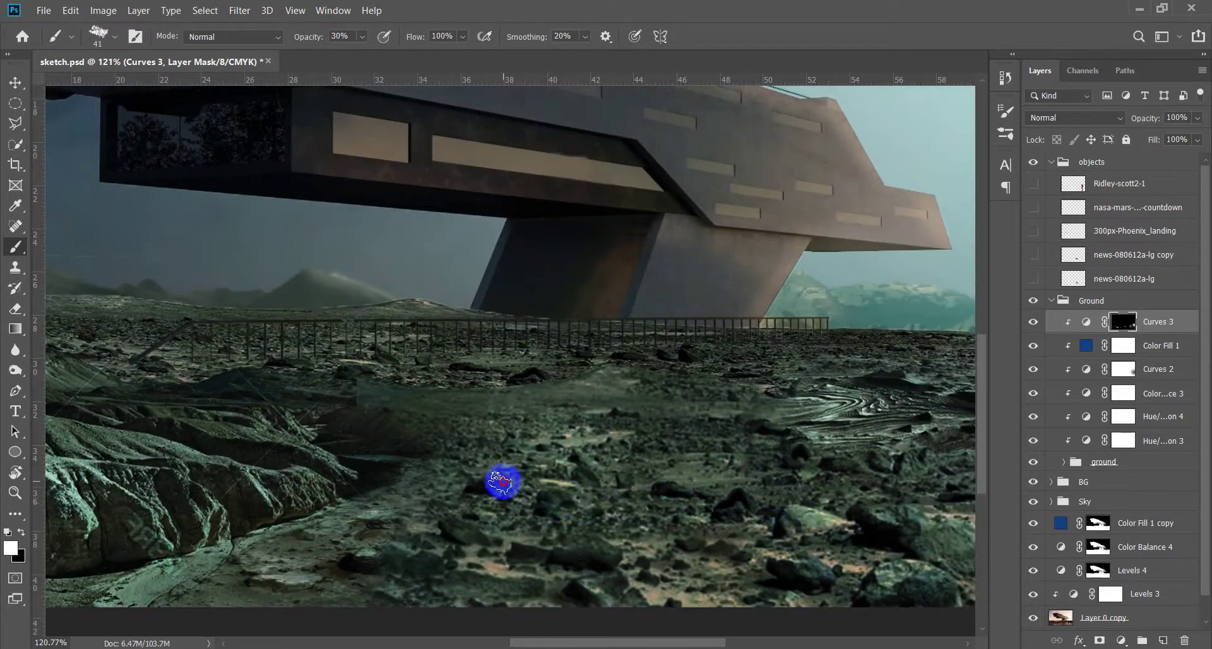
scroll(501, 482, left, 5)
mouse_move(617, 486)
mouse_down()
mouse_move(226, 426)
mouse_move(584, 457)
mouse_move(373, 404)
mouse_move(515, 440)
mouse_move(555, 428)
mouse_move(690, 433)
mouse_move(644, 425)
mouse_move(660, 493)
mouse_move(541, 548)
mouse_move(491, 481)
mouse_move(562, 467)
mouse_move(171, 352)
mouse_up()
scroll(170, 351, up, 2)
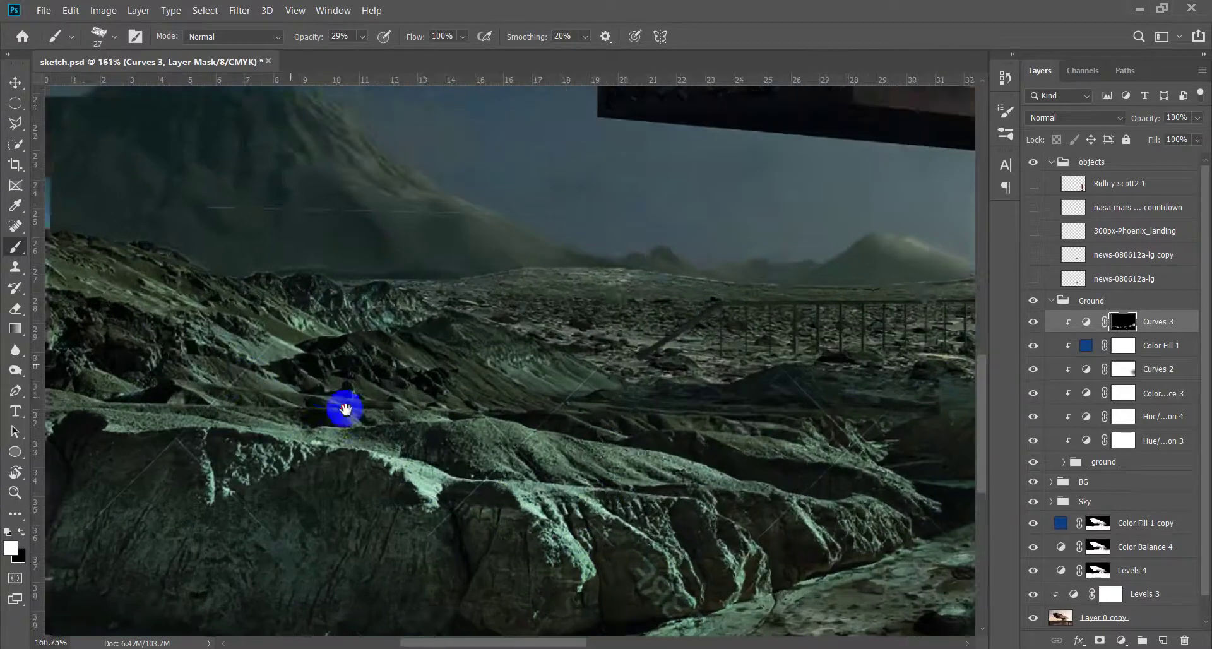
drag(338, 518, 238, 523)
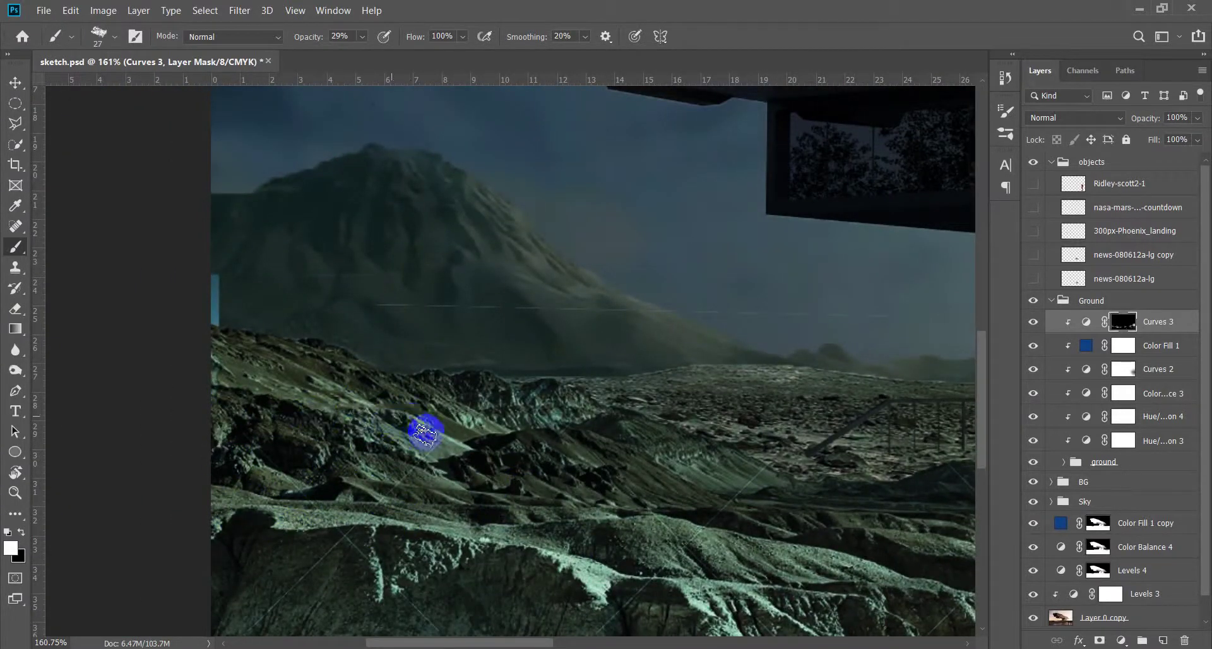
Touch up foreground rock highlights with small brushes (8–20 px), then fit the image on screen
mouse_move(232, 407)
mouse_down()
mouse_move(519, 414)
mouse_move(272, 344)
mouse_up()
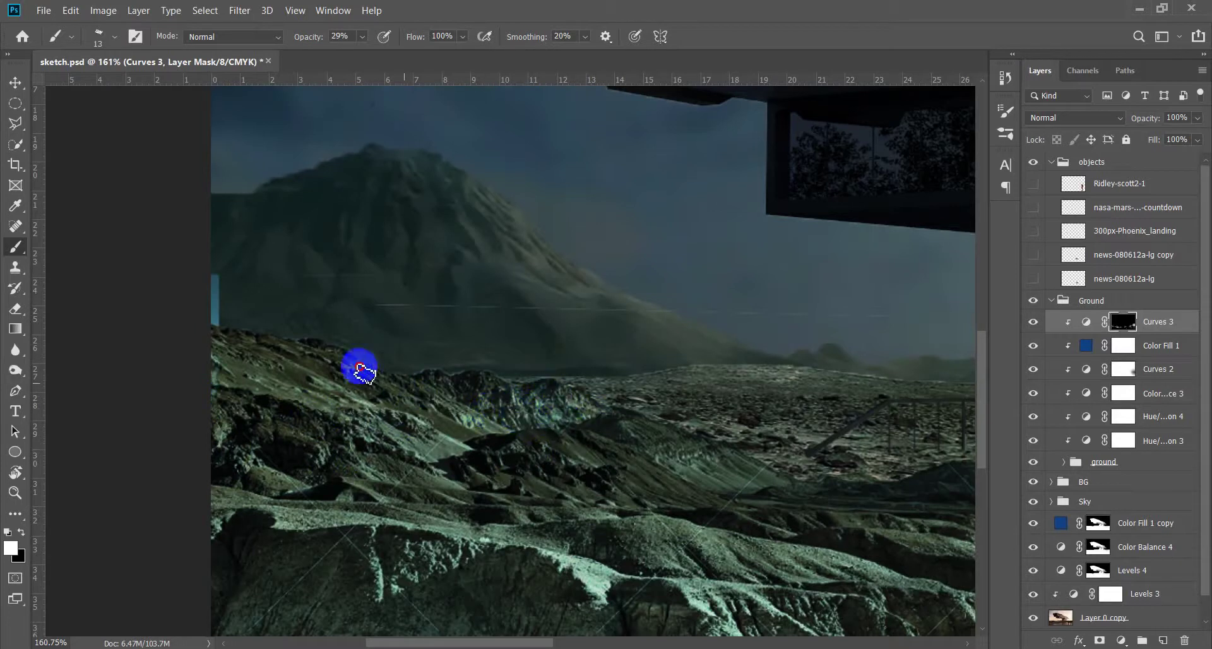
scroll(271, 344, down, 2)
scroll(271, 344, right, 5)
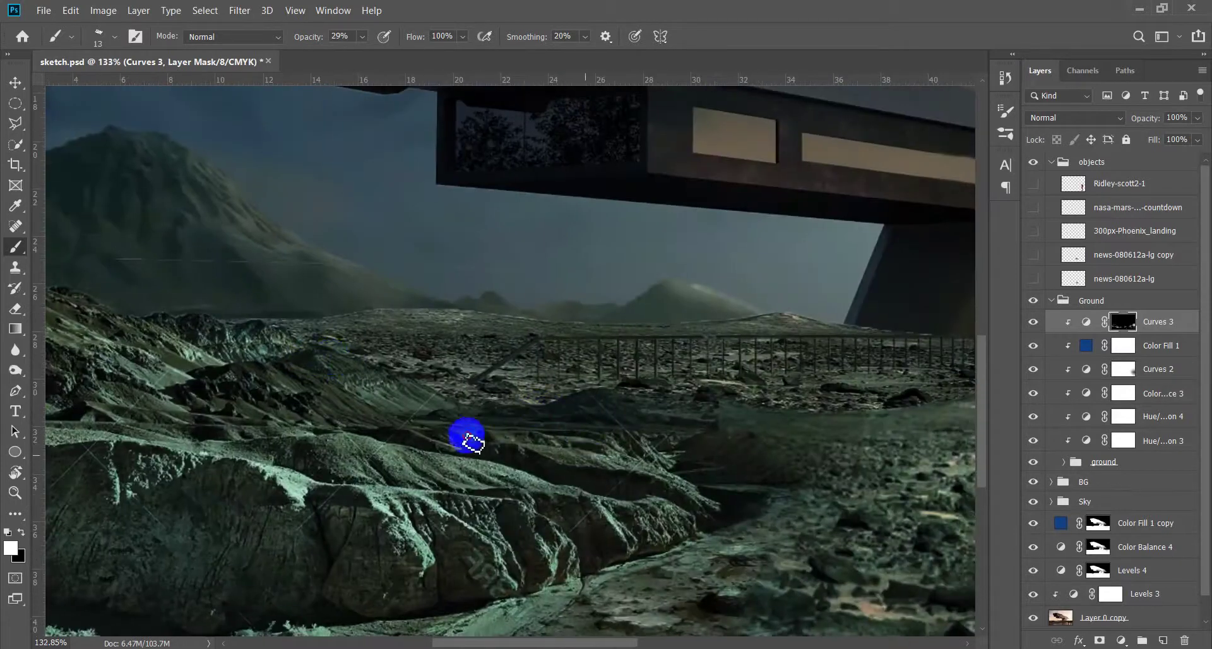
scroll(657, 472, up, 3)
scroll(657, 472, up, 2)
drag(618, 427, 606, 427)
scroll(483, 414, down, 3)
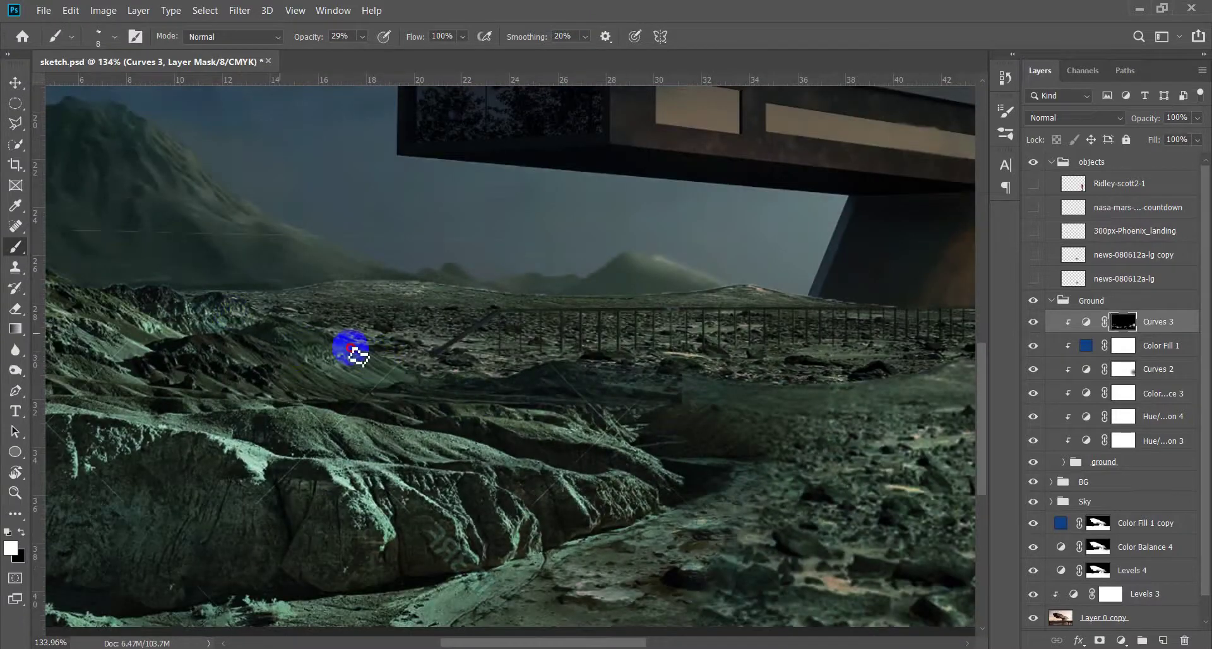
scroll(185, 382, down, 2)
scroll(184, 382, right, 5)
scroll(203, 400, up, 1)
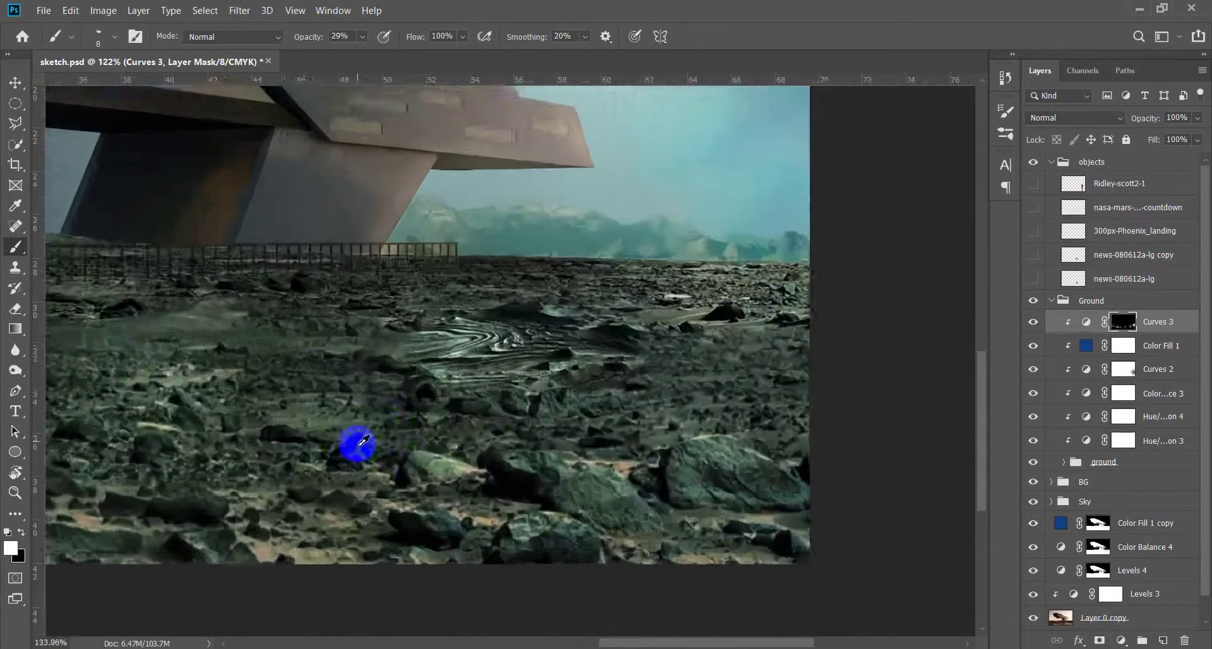
scroll(352, 441, up, 1)
scroll(500, 452, up, 1)
key(bracketright)
key(bracketright)
key(bracketright)
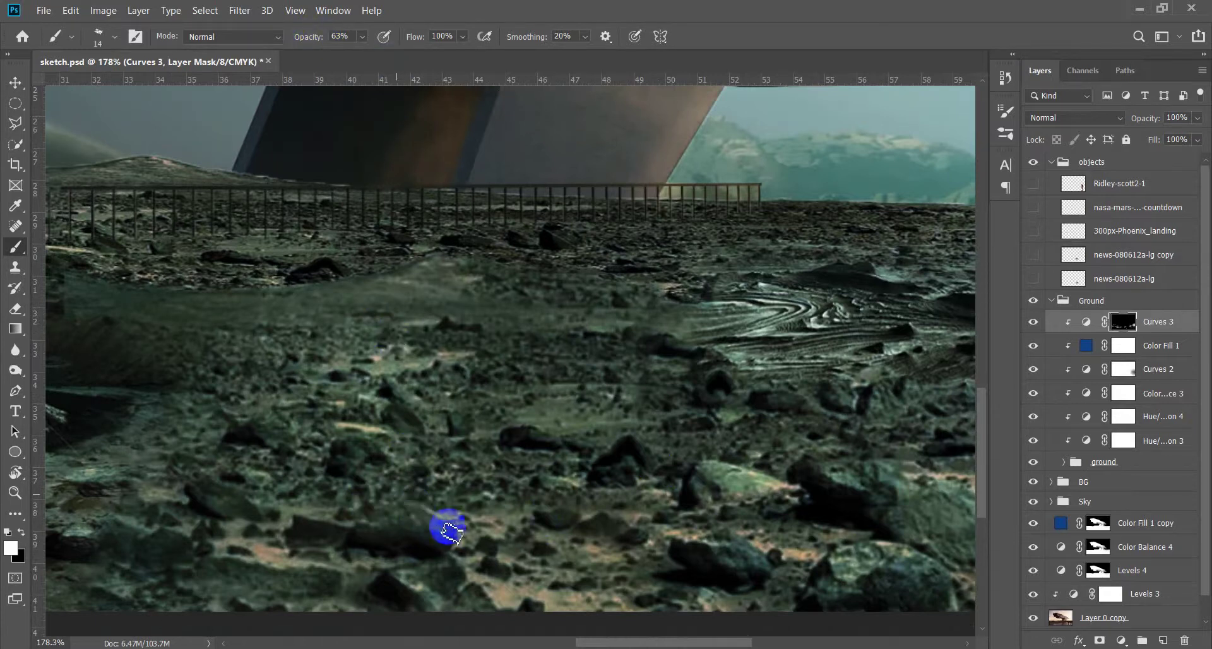
scroll(420, 478, down, 2)
key(bracketright)
key(bracketright)
key(bracketright)
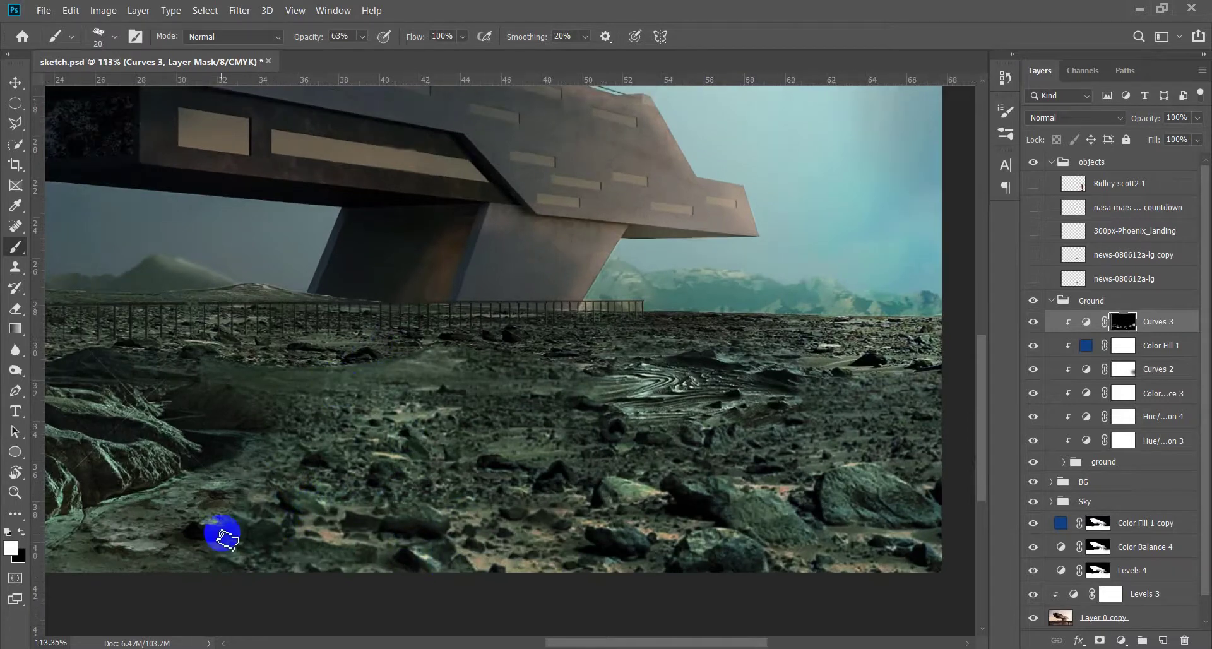
scroll(771, 387, up, 1)
scroll(707, 303, up, 1)
key(bracketleft)
key(bracketleft)
key(bracketleft)
scroll(422, 381, down, 1)
scroll(617, 319, down, 1)
scroll(637, 369, down, 1)
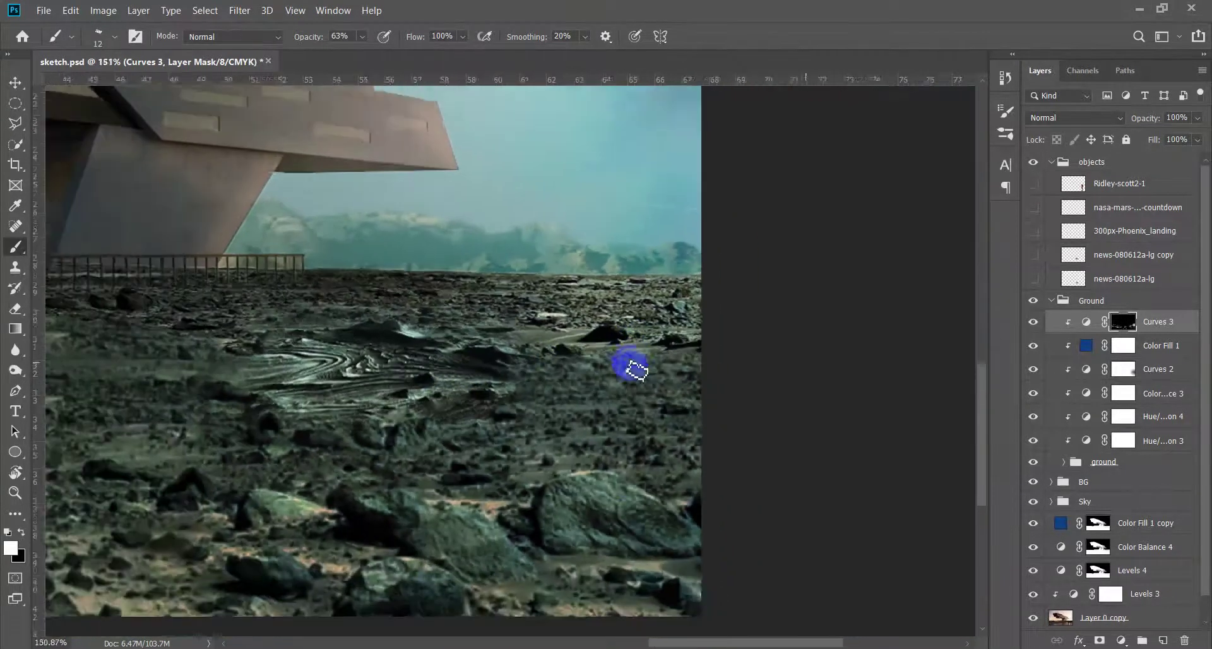
scroll(636, 369, down, 1)
drag(526, 547, 489, 575)
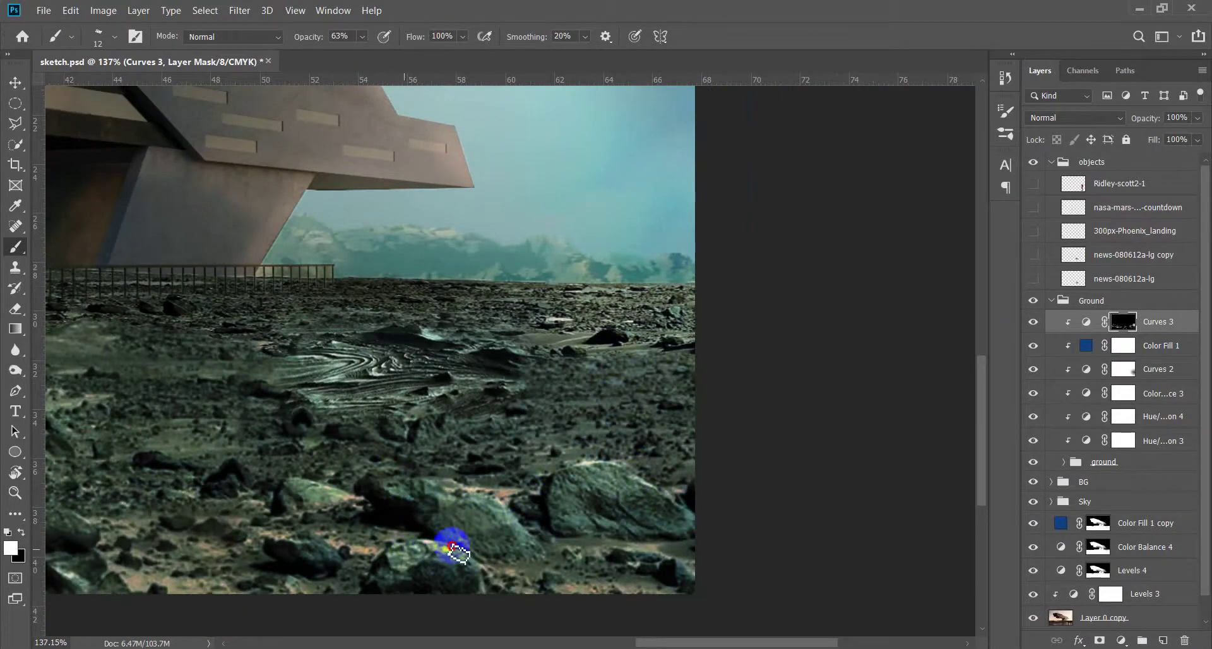
scroll(536, 549, left, 5)
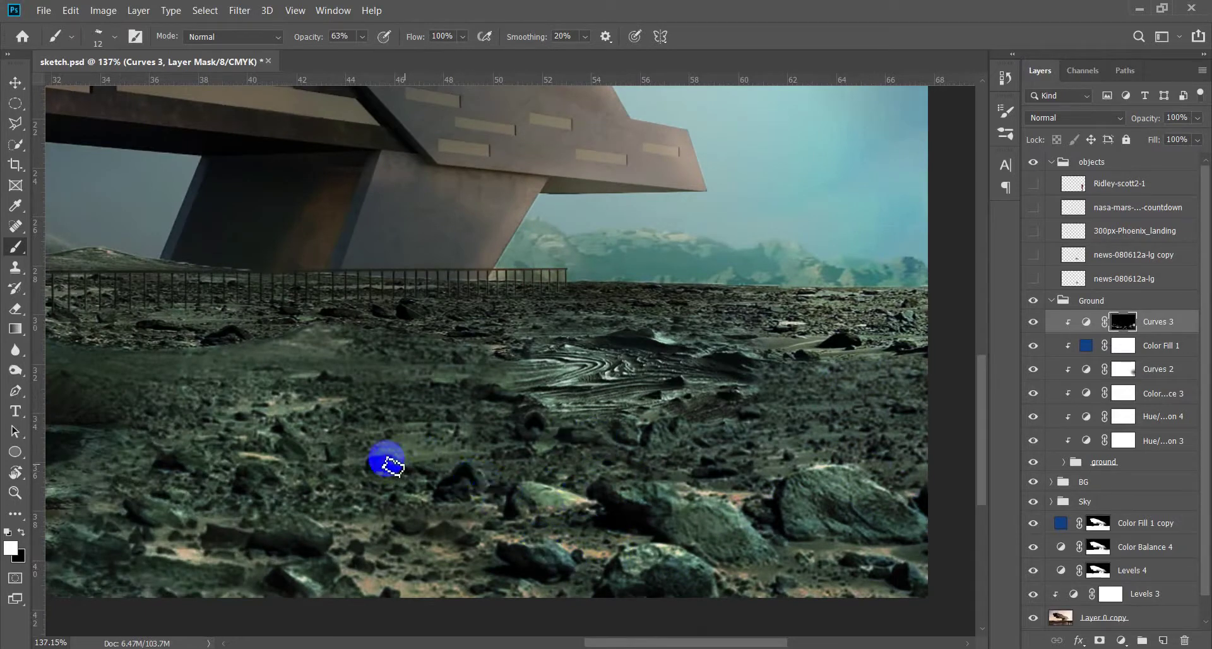
key(bracketleft)
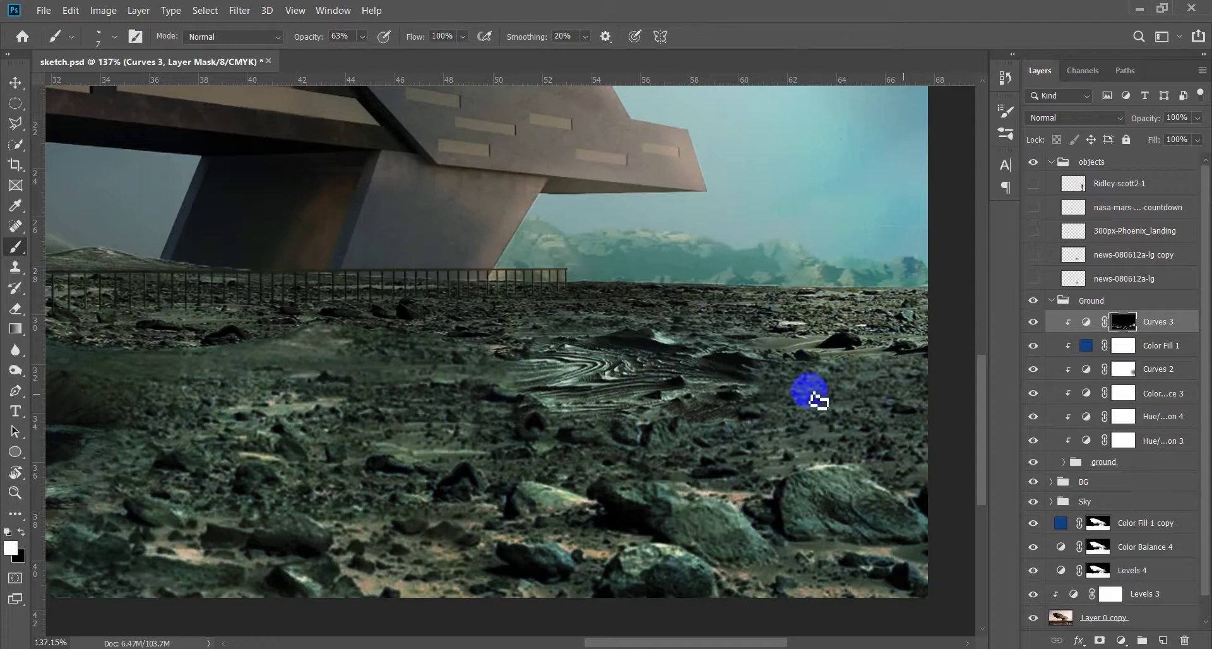
drag(253, 467, 734, 457)
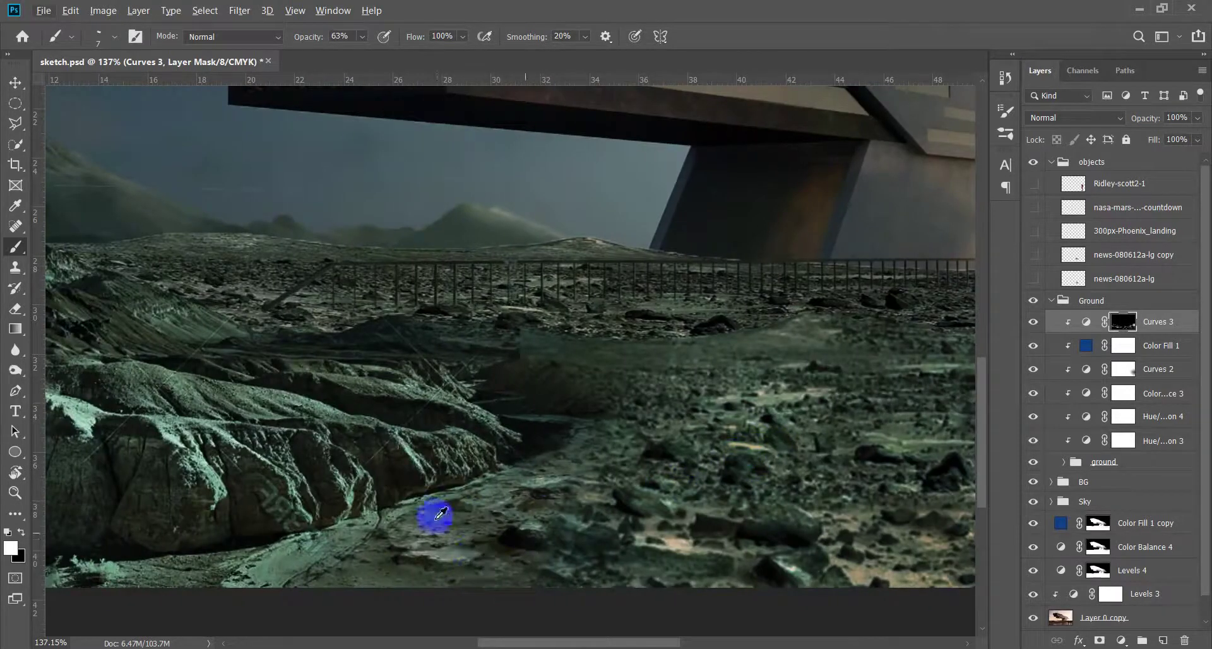
key(ctrl+0)
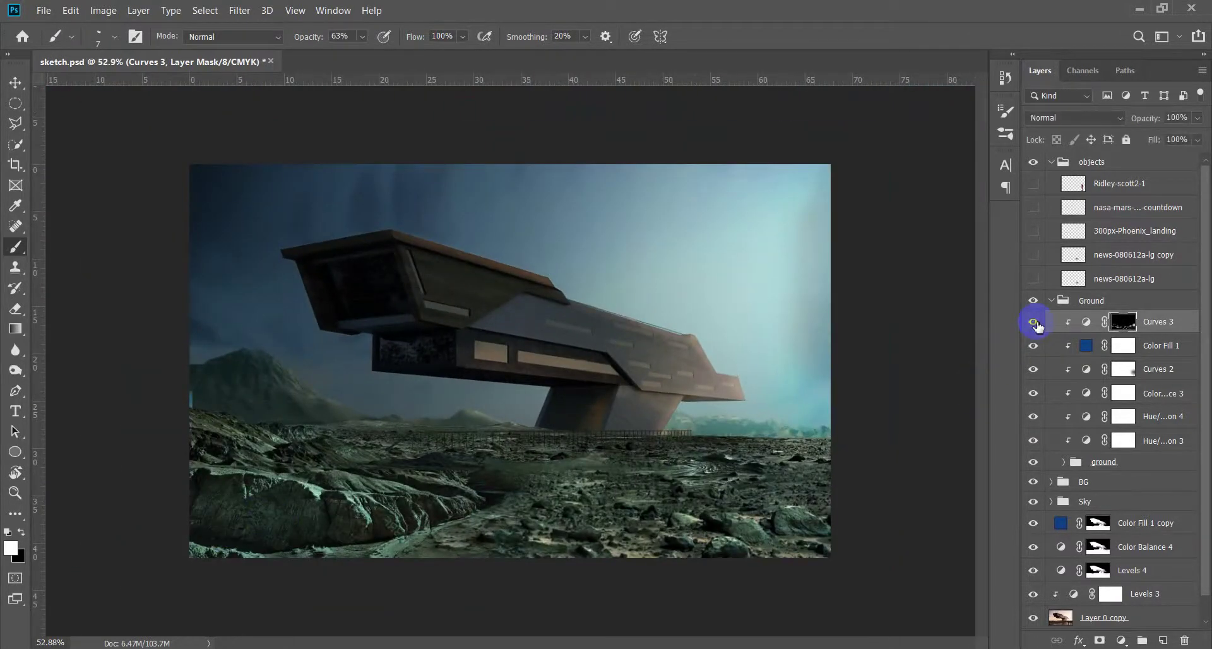
scroll(585, 398, down, 1)
Flip the canvas horizontally and hide Curves 3 to compare the result
click(105, 10)
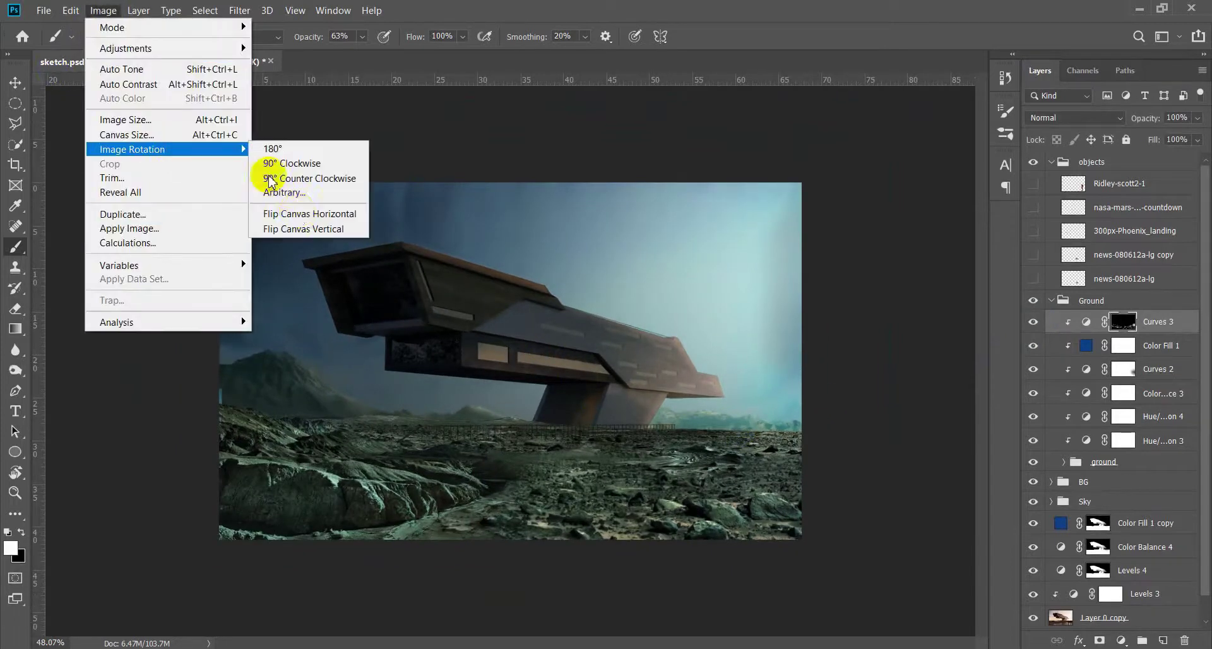
click(298, 219)
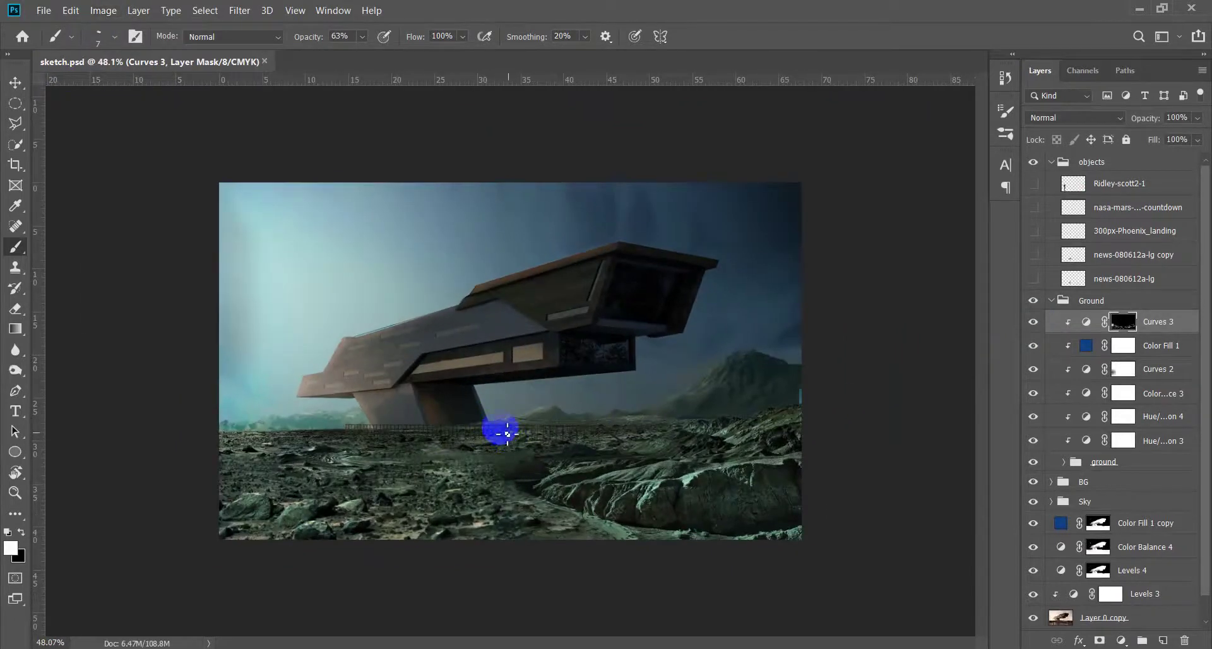
scroll(514, 448, down, 2)
scroll(528, 468, up, 1)
click(1038, 323)
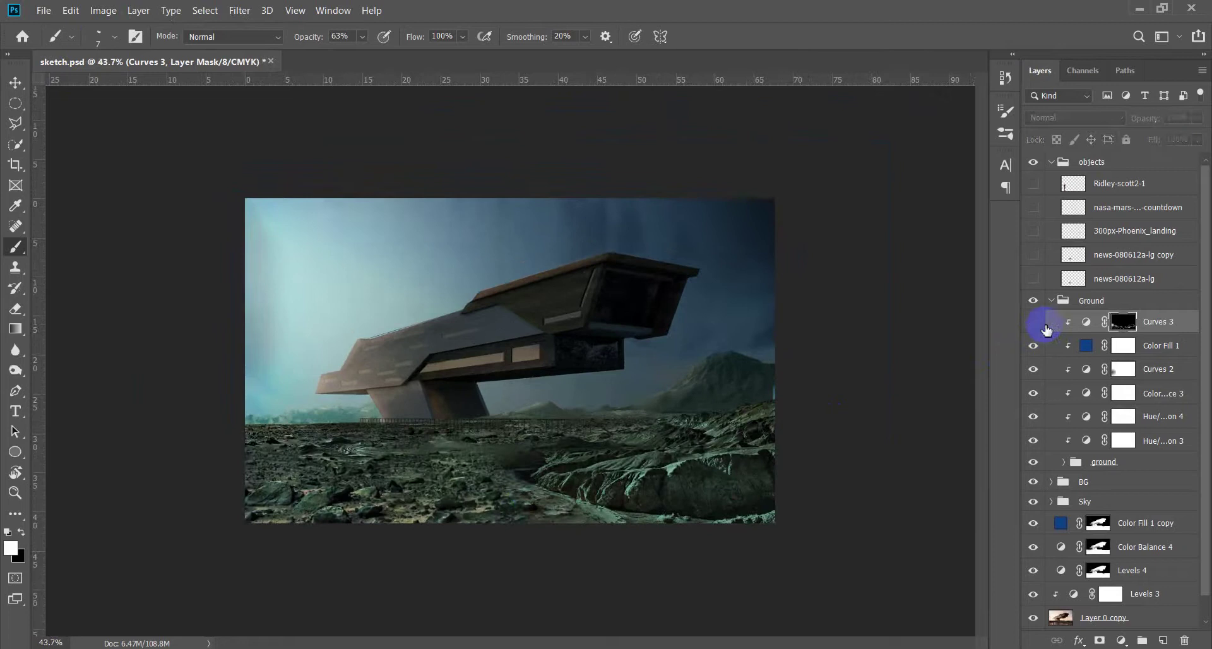
Nudge the Curves 2 control point up to brighten the terrain under the building
click(1162, 369)
click(1034, 369)
double_click(1087, 370)
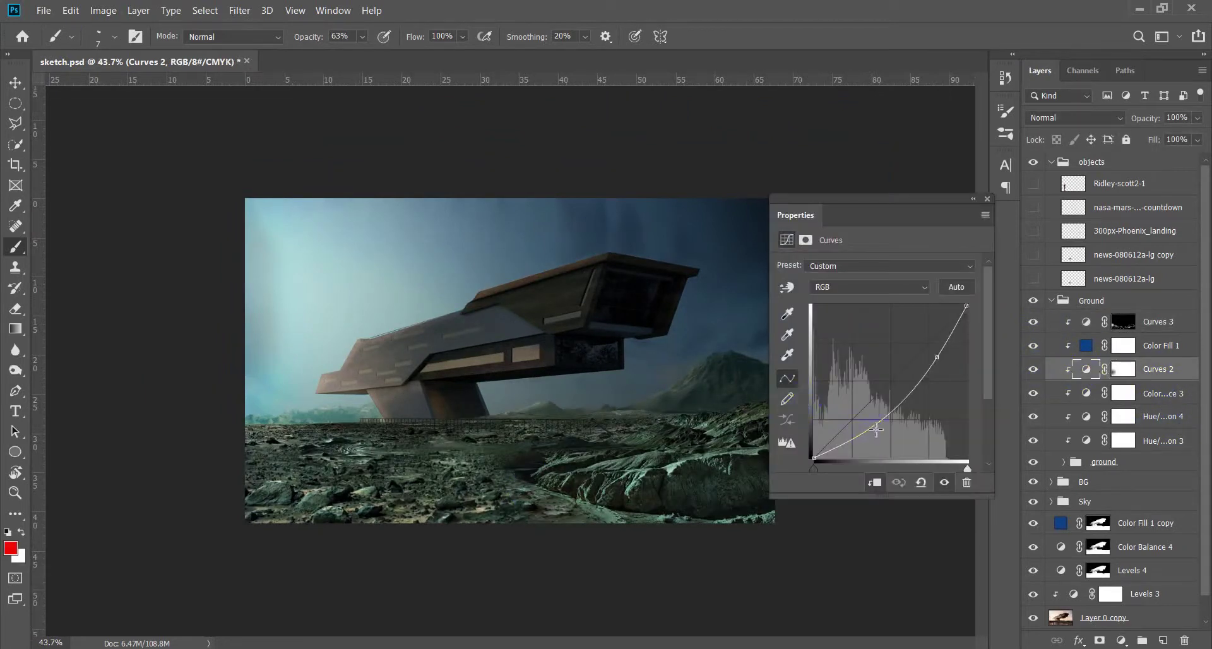
drag(934, 369, 938, 359)
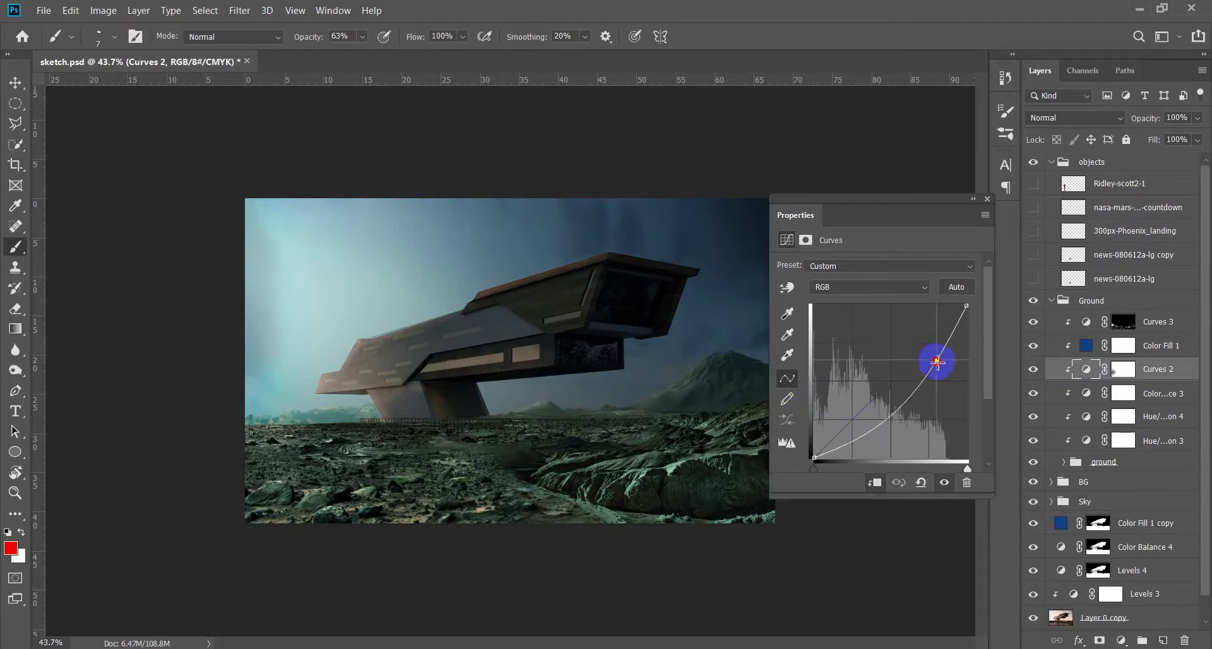
click(988, 199)
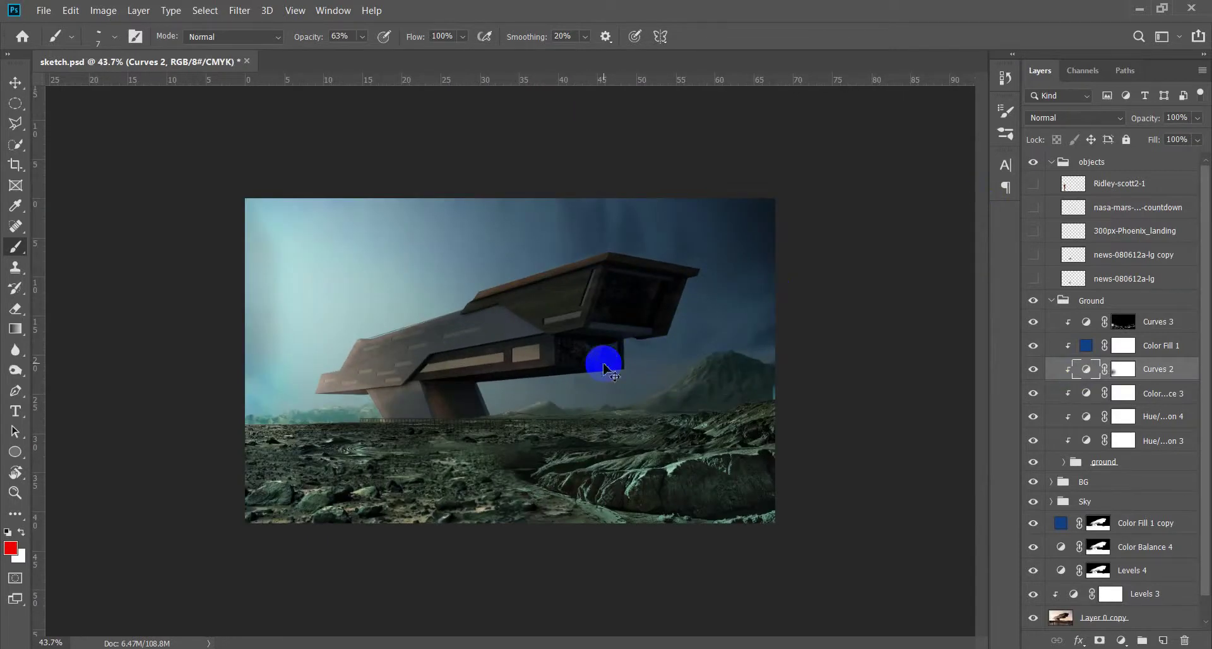
ctrl+click(720, 404)
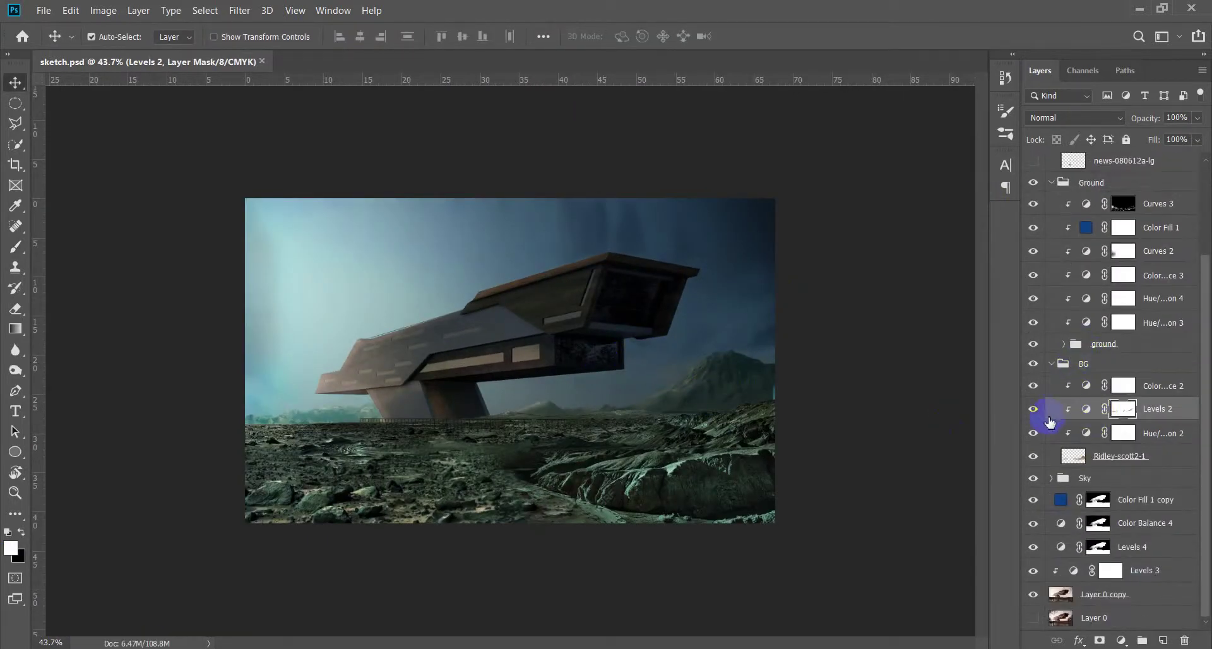
Lower the Levels 2 output white to about 94 to darken the background, then save
double_click(1086, 408)
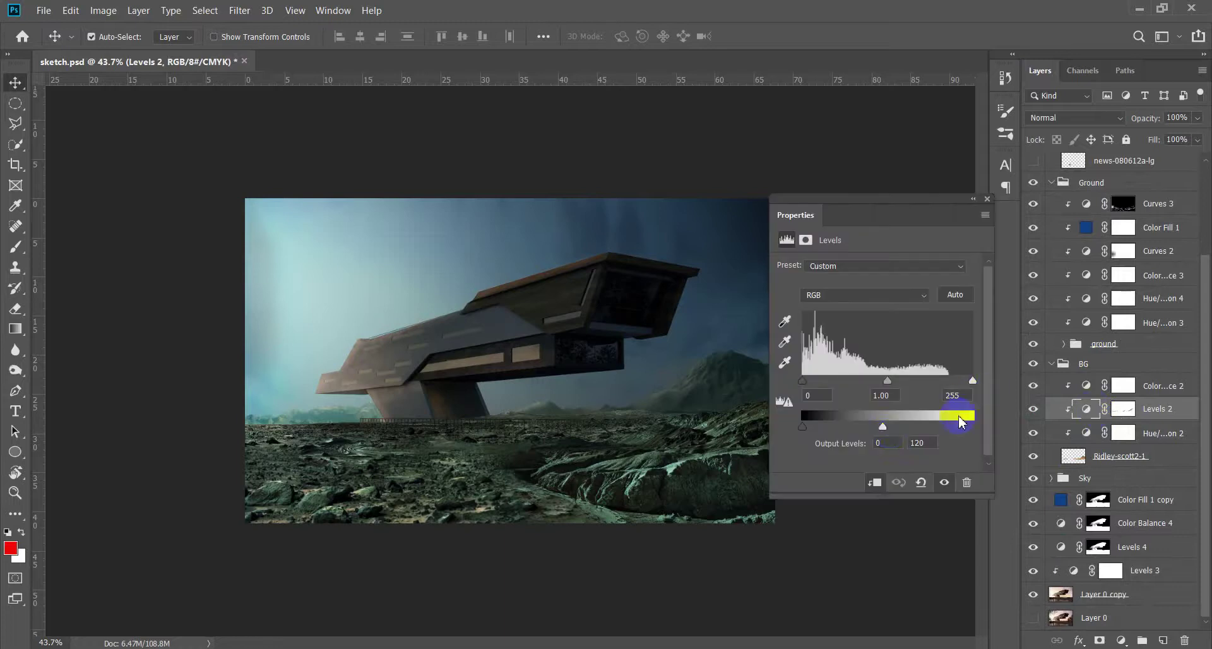
drag(879, 428, 862, 425)
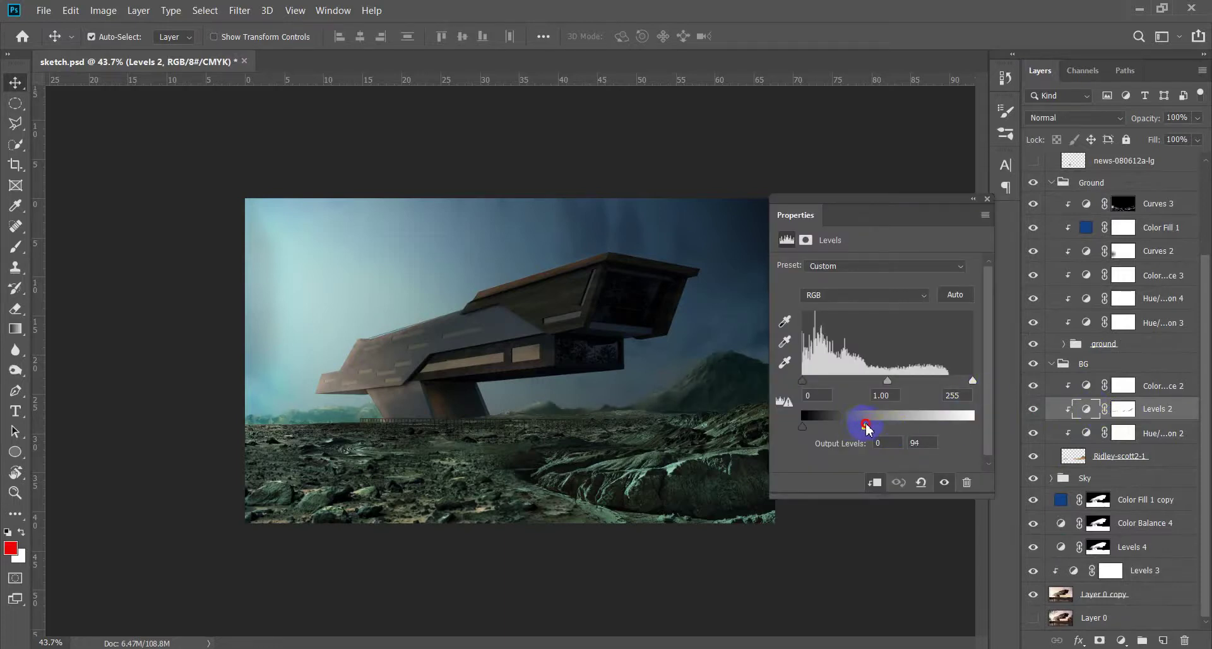
click(988, 199)
scroll(608, 400, down, 3)
key(ctrl+s)
scroll(547, 447, up, 3)
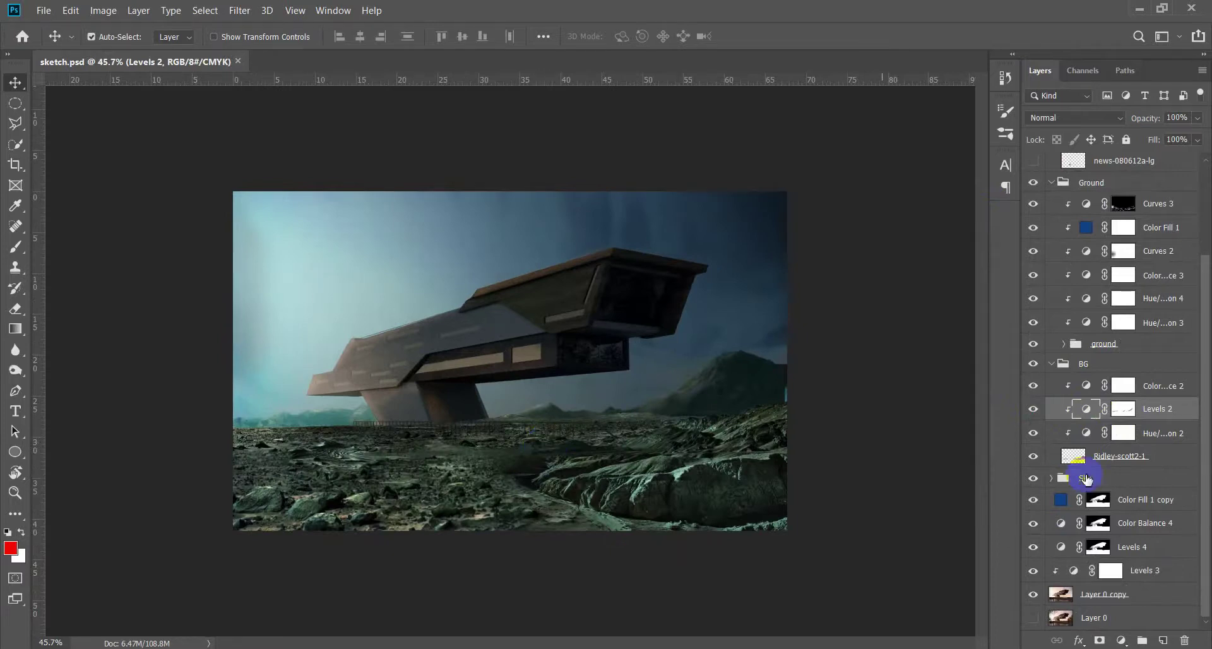
Collapse the BG group and select the ground group in the Layers panel
click(1053, 365)
click(1081, 479)
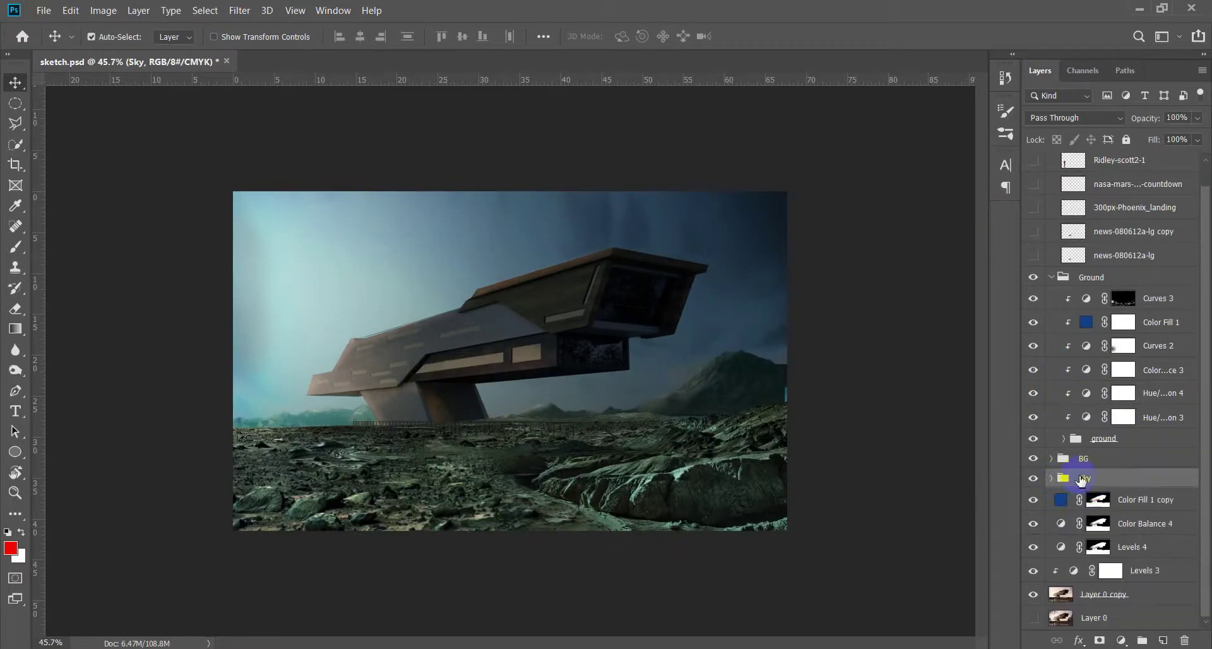
click(1172, 300)
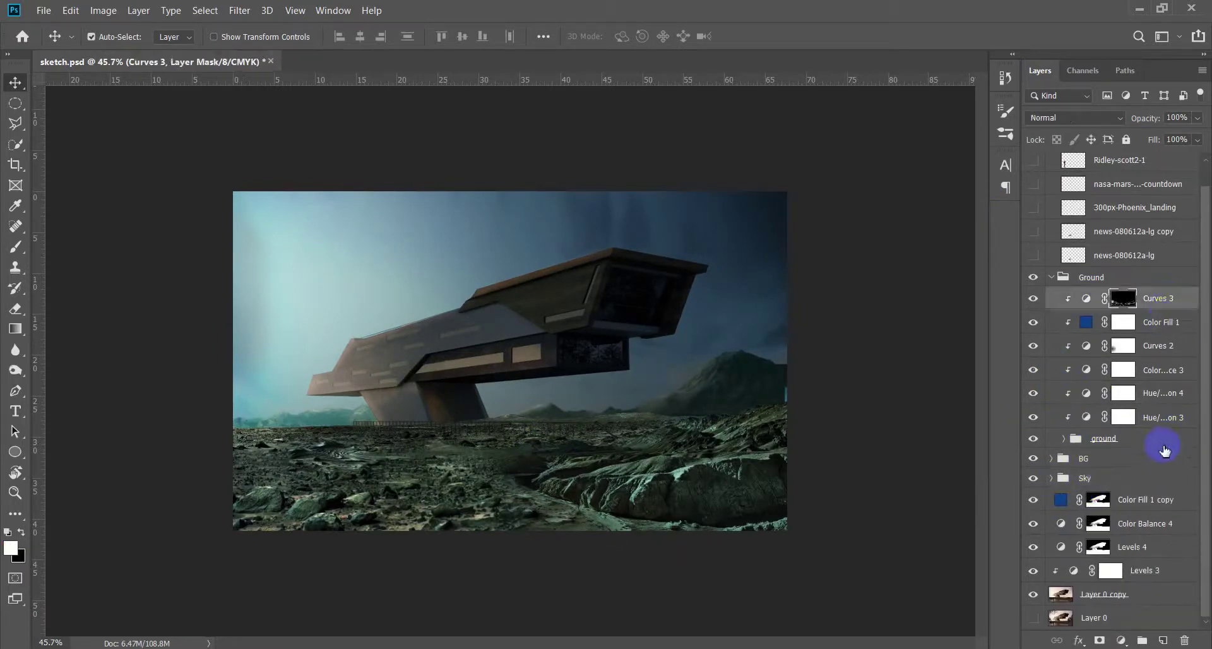
click(1148, 445)
Set the gradient colour to black, test it on a new clipped layer, then discard that layer
click(1165, 641)
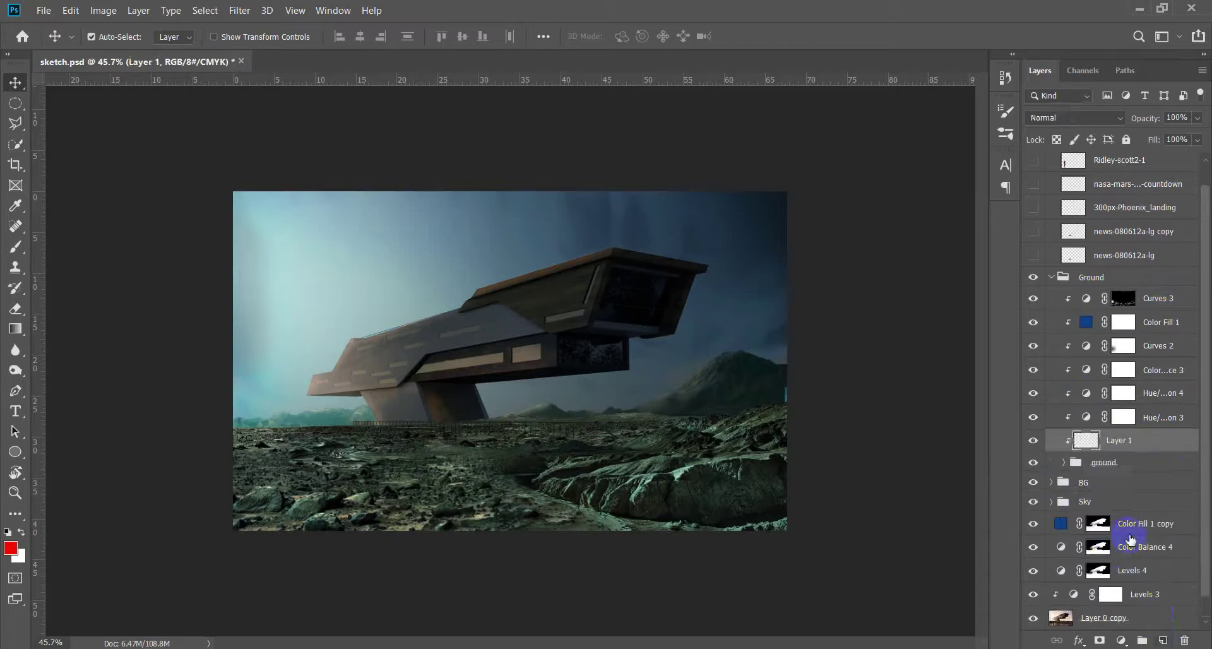
key(g)
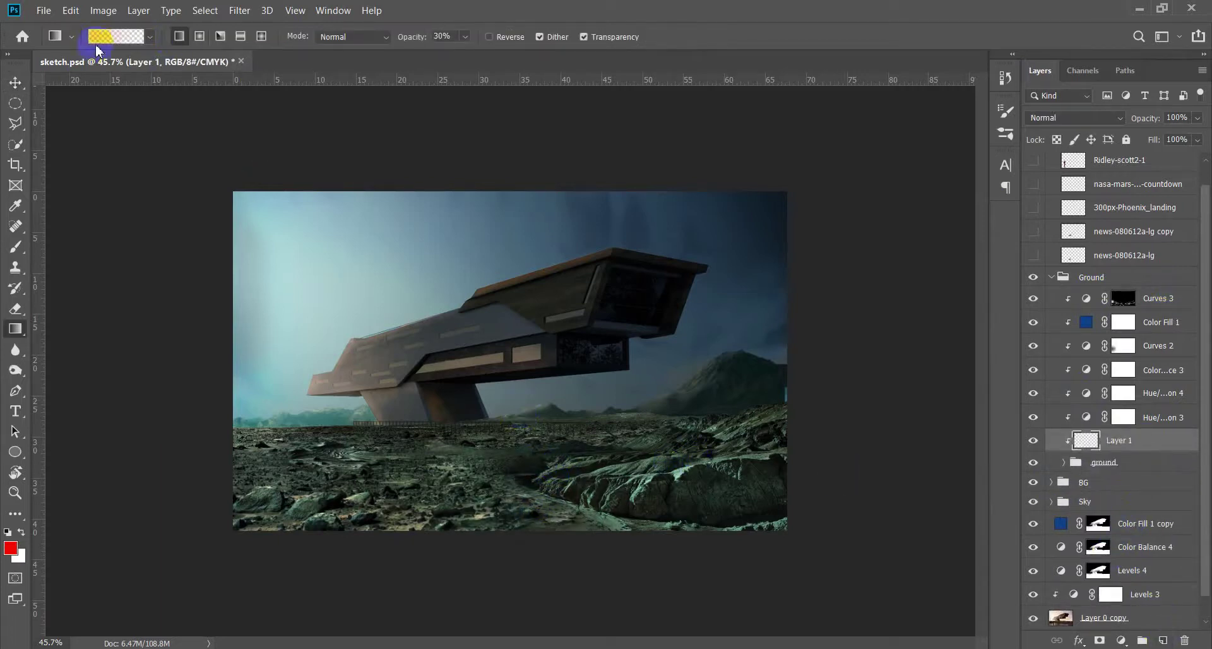
click(115, 36)
double_click(652, 428)
click(799, 524)
click(1082, 241)
click(955, 173)
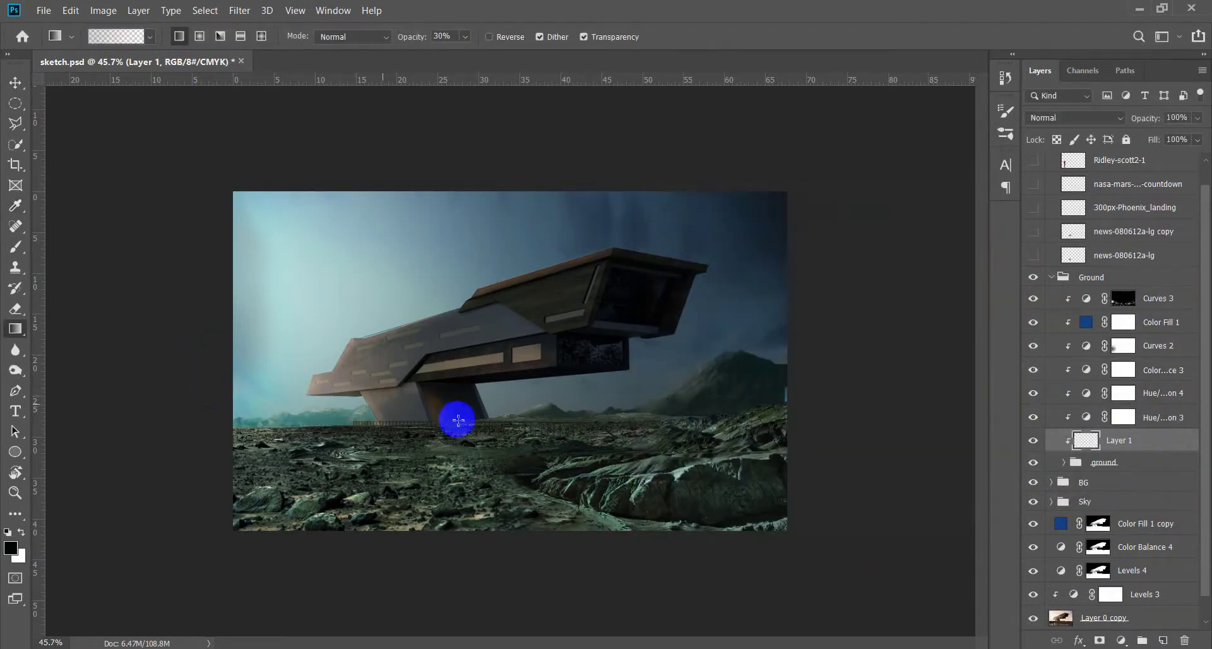
drag(515, 530, 509, 472)
key(ctrl+z)
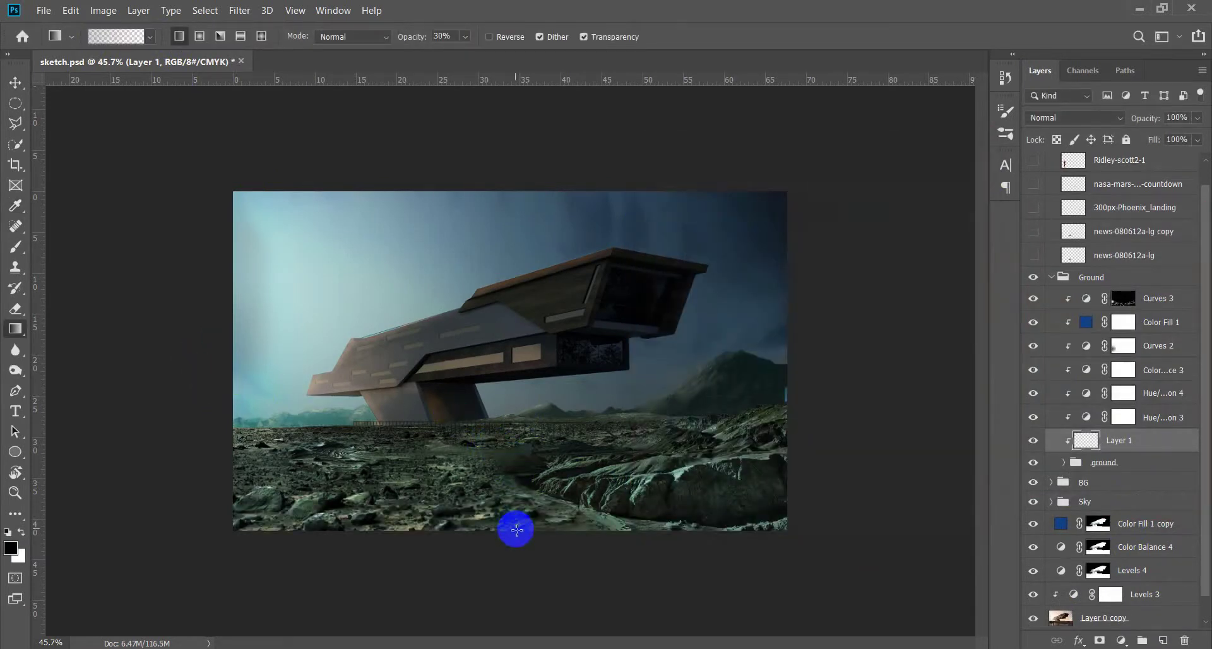
key(Delete)
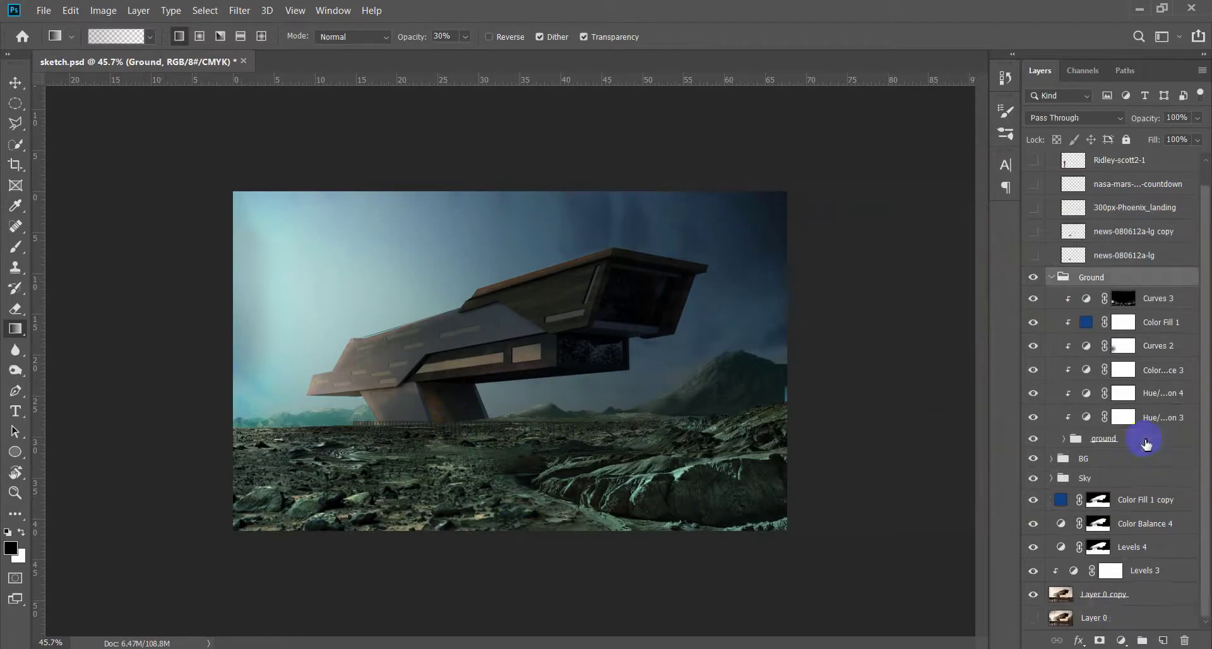
Move Layer 1 above the fix layer and draw a black gradient up from the bottom
click(1064, 438)
drag(1158, 465, 1164, 477)
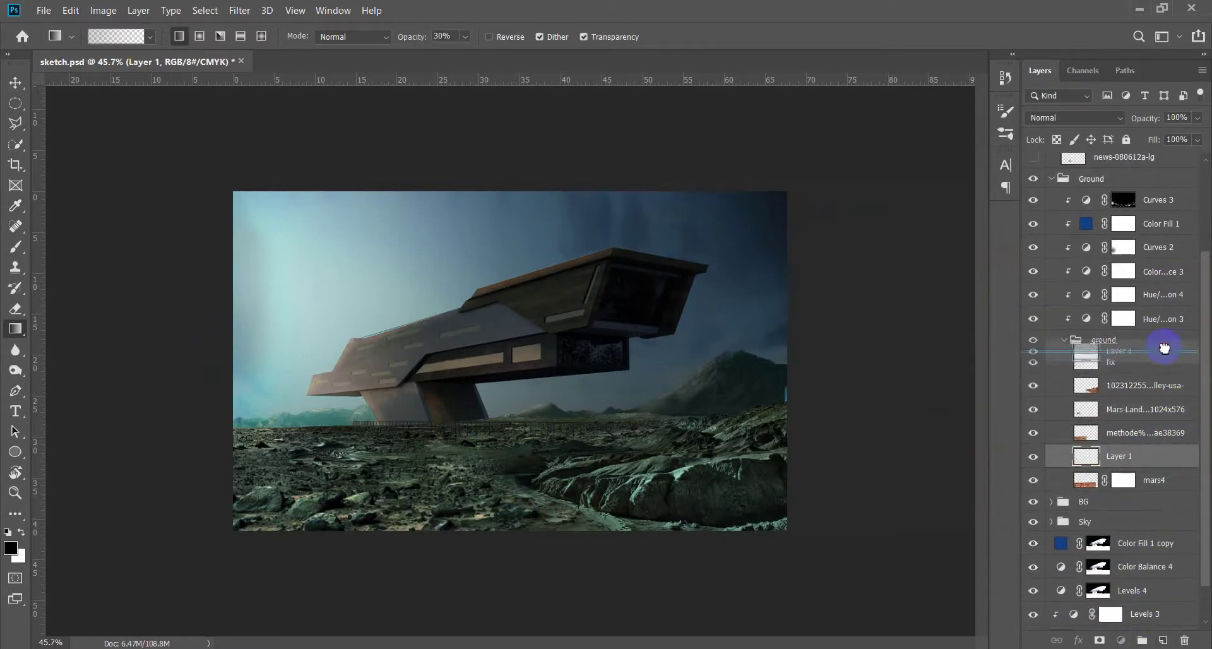
drag(1164, 477, 1164, 350)
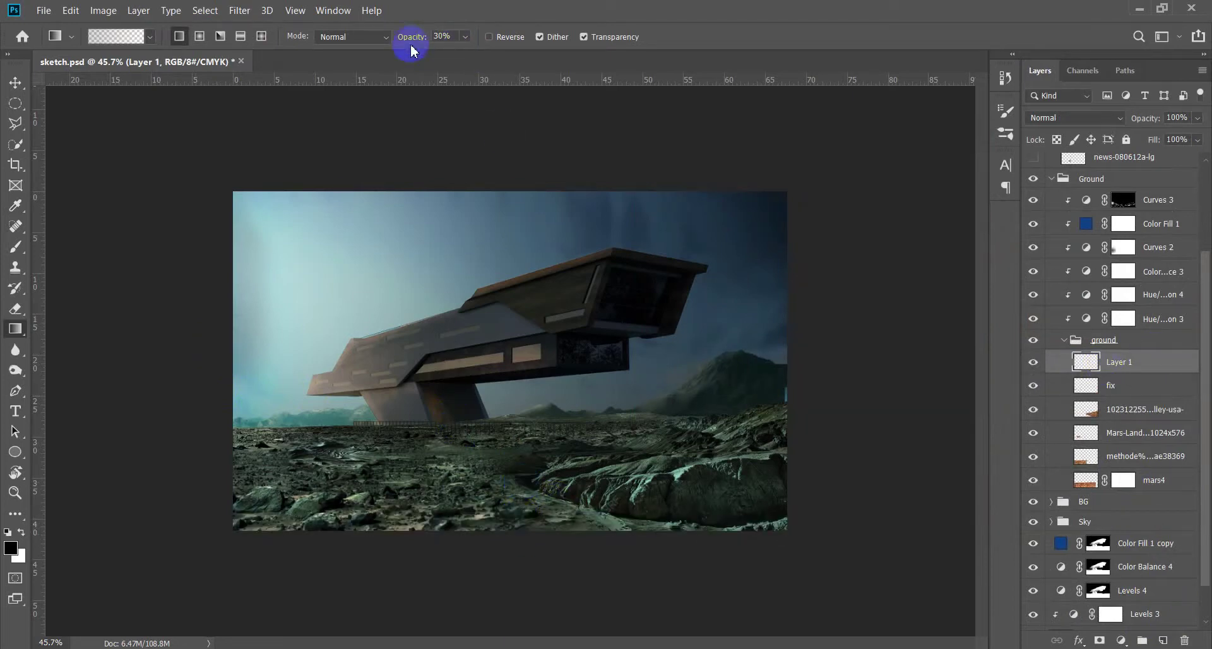
drag(419, 38, 584, 28)
drag(508, 522, 509, 468)
key(ctrl+z)
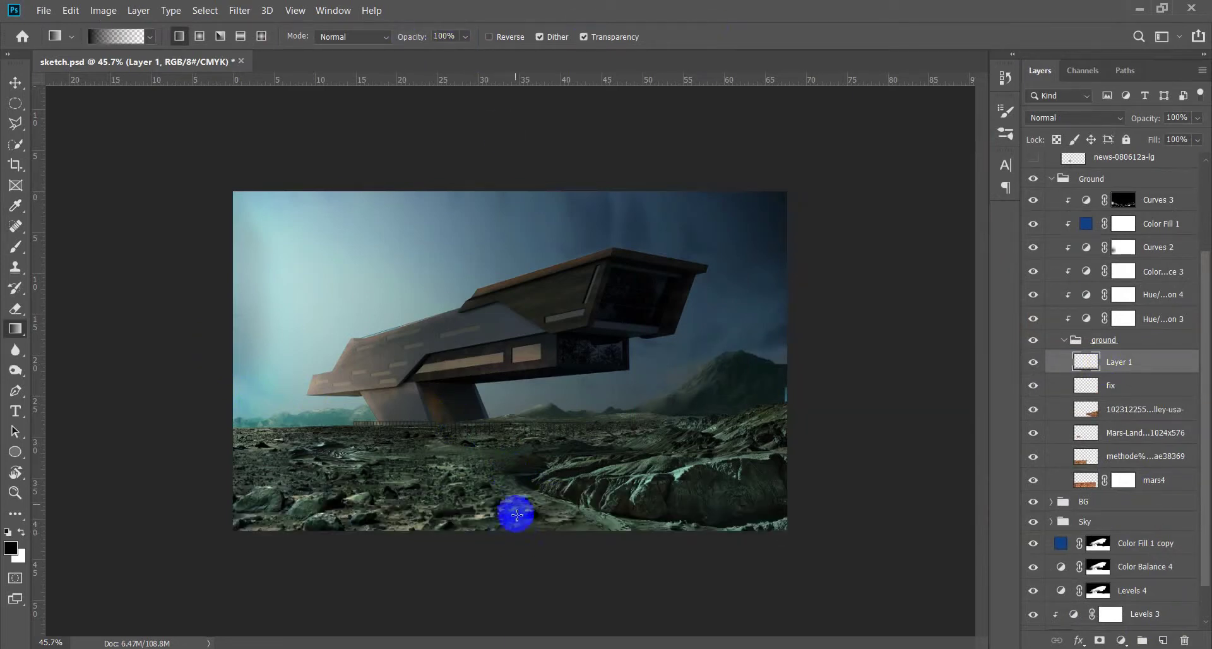
drag(514, 537, 523, 468)
Set Layer 1 to Normal blending at 23% opacity, shift it lower, and collapse the groups
click(1117, 118)
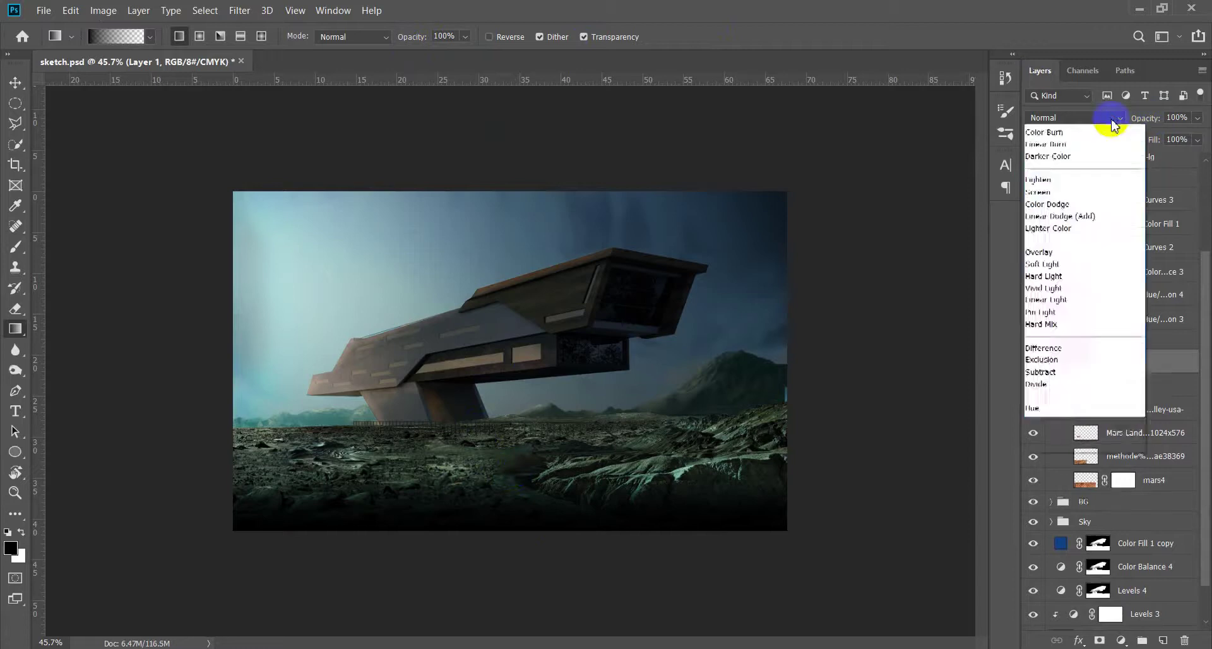
click(1109, 310)
drag(1145, 118, 1152, 128)
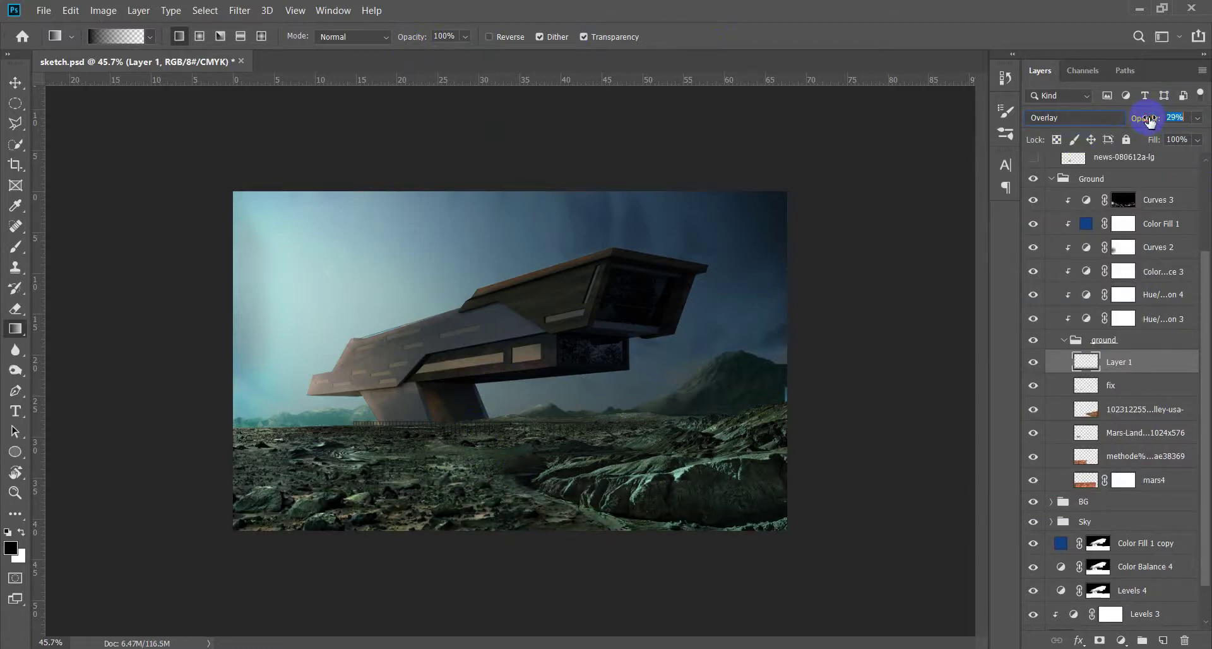
click(1105, 118)
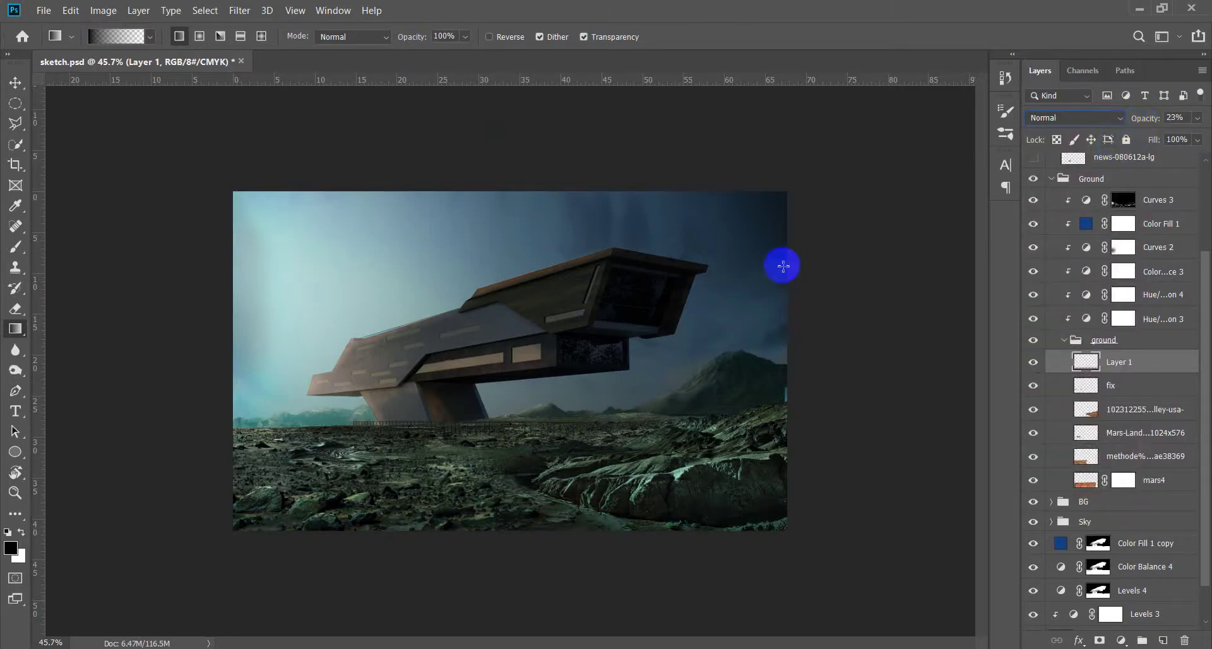
key(v)
scroll(526, 463, down, 2)
scroll(525, 463, up, 2)
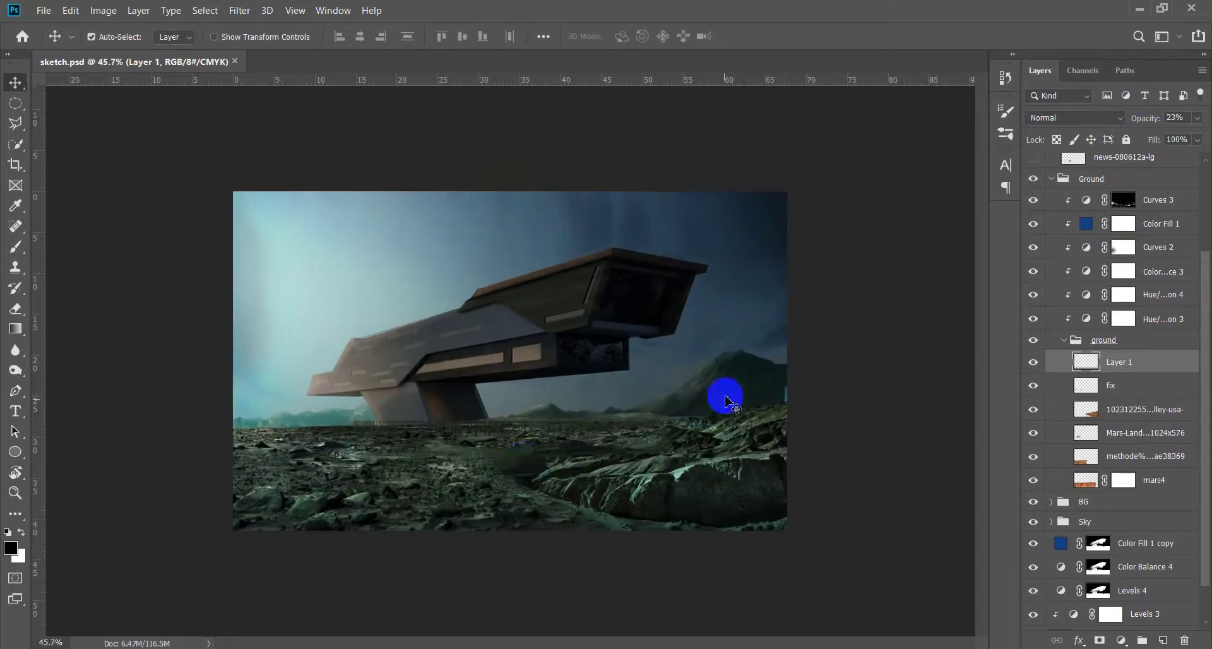
mouse_move(727, 385)
mouse_down()
mouse_move(673, 395)
mouse_move(803, 405)
mouse_up()
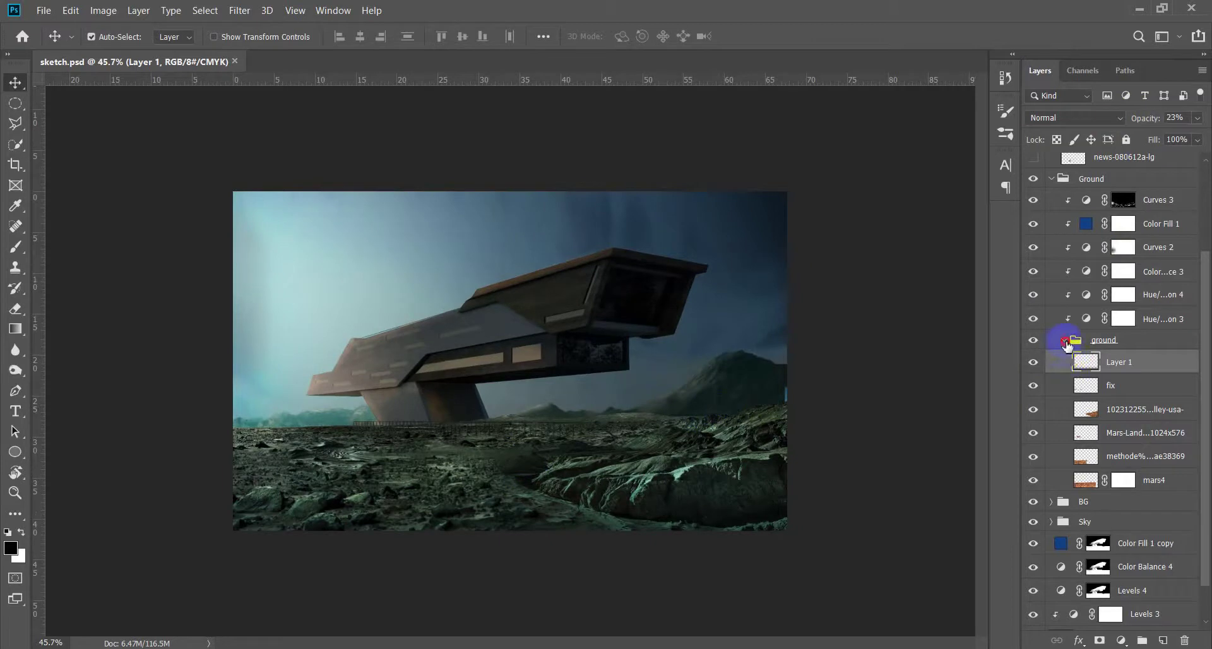
click(1066, 341)
click(1051, 271)
click(771, 365)
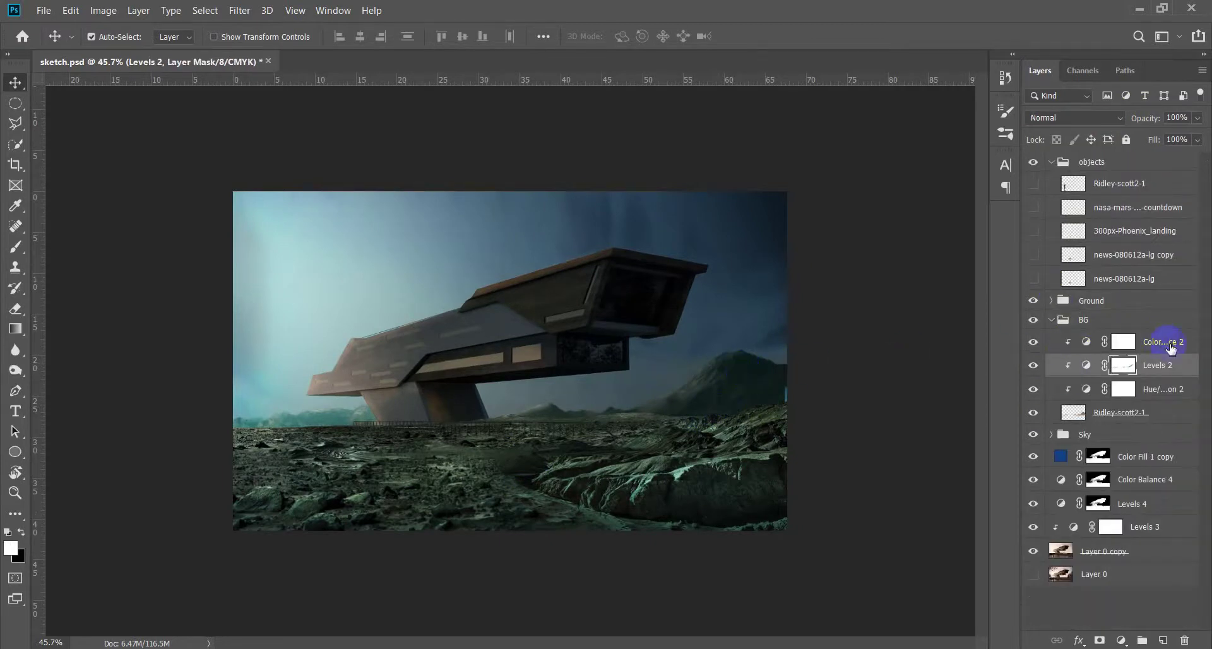
Select Color Balance 2, then add and remove an unwanted Hue/Saturation layer
click(1170, 344)
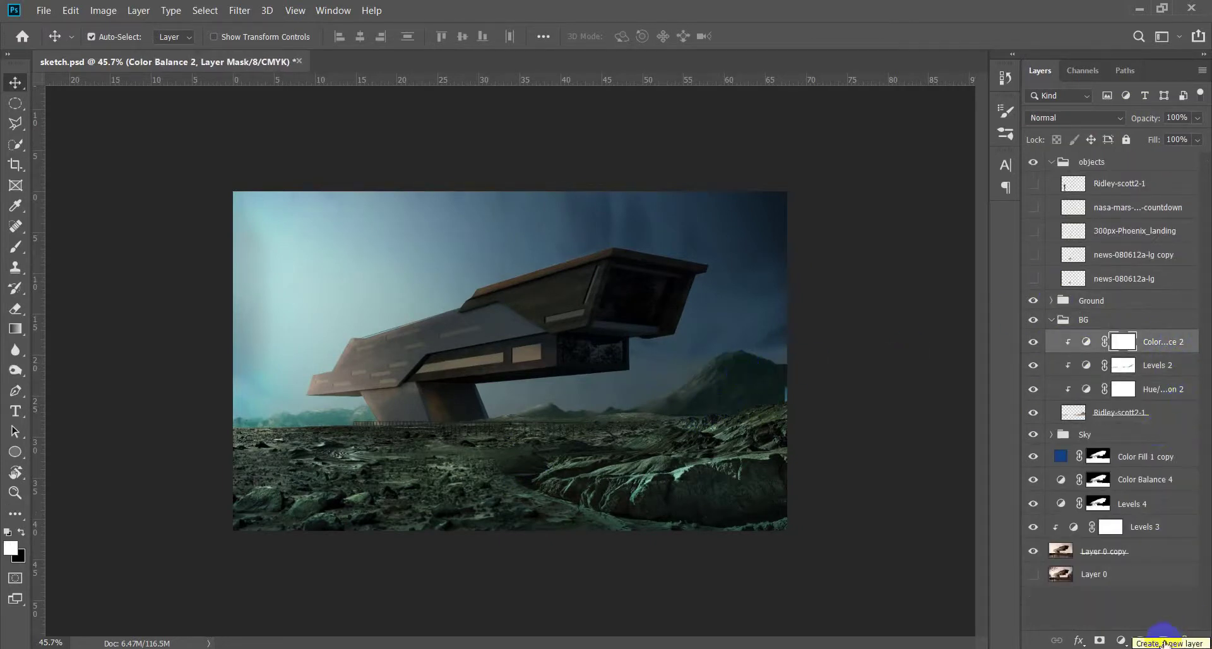
click(1127, 642)
click(1168, 487)
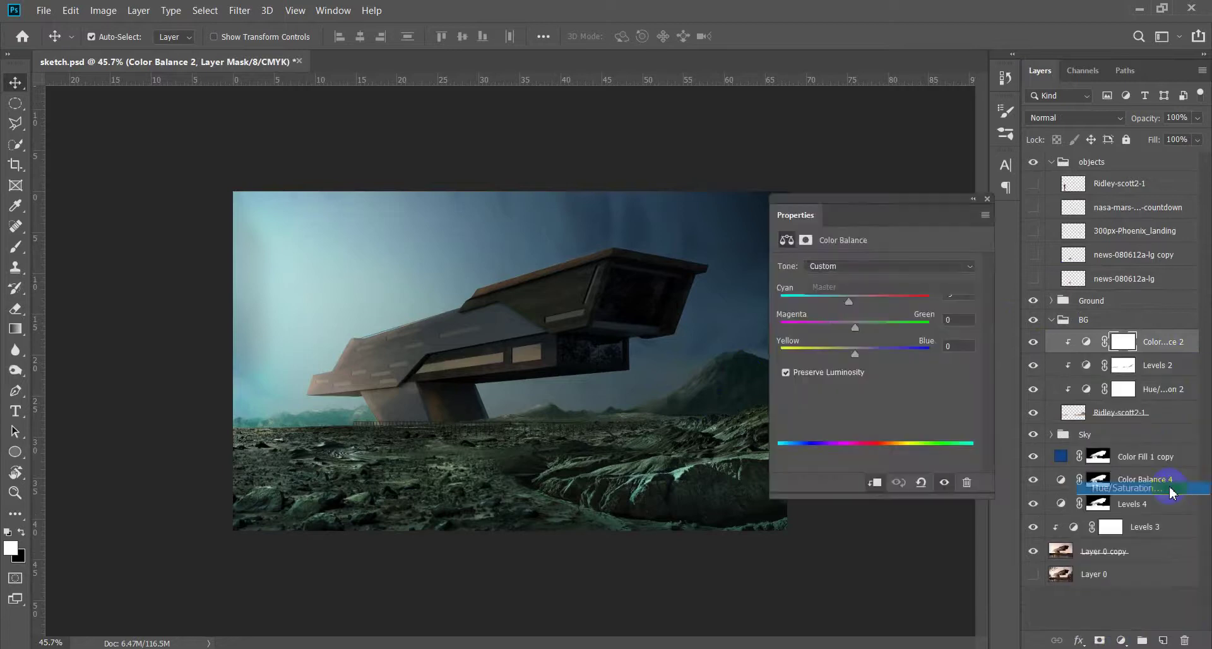
click(1003, 202)
key(Delete)
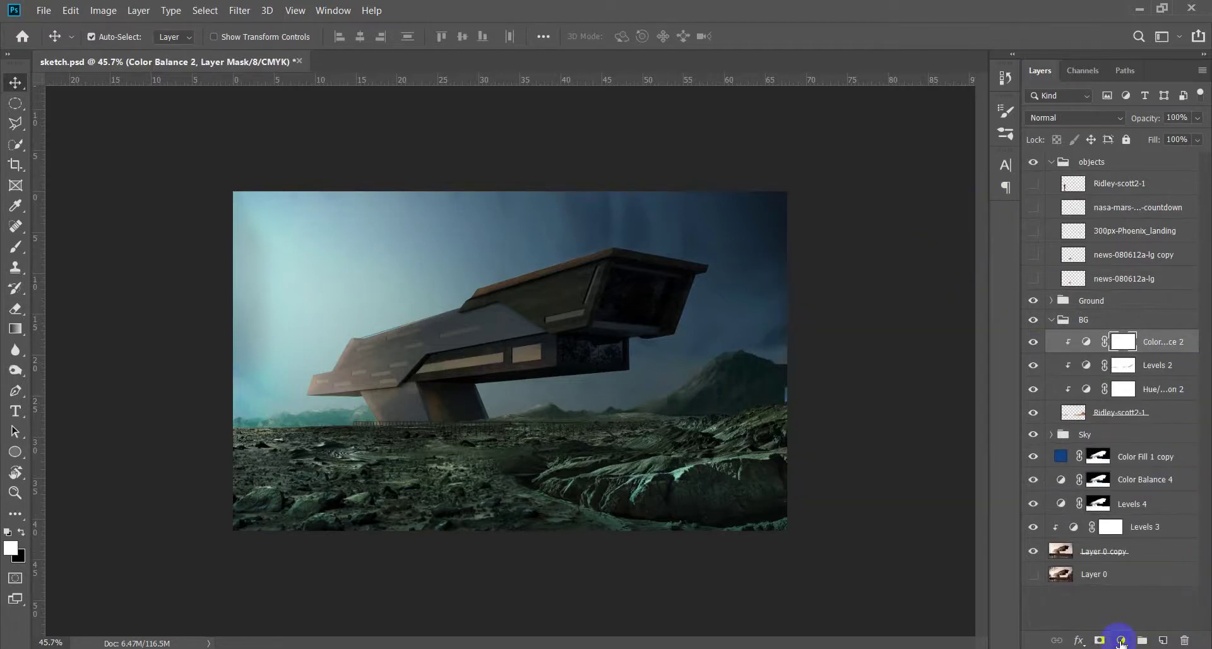
Add a #74fffa cyan Solid Color fill layer and clip it to the layer below
click(1121, 641)
click(1113, 366)
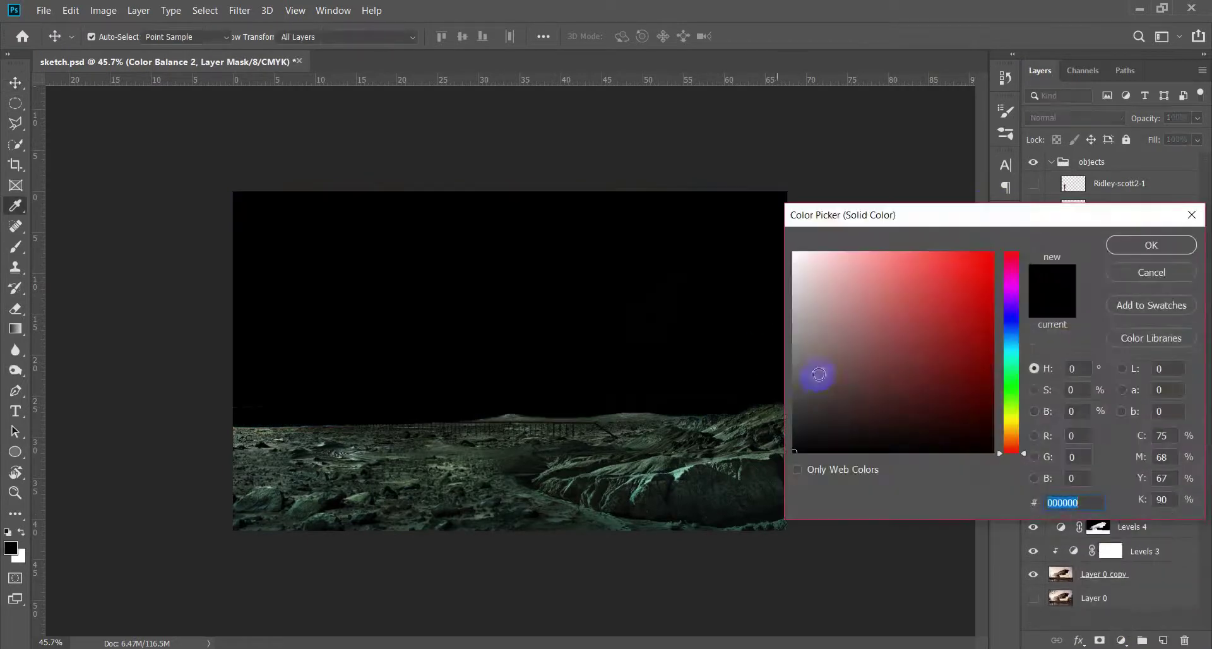
click(1009, 337)
click(903, 252)
drag(1011, 339, 1011, 354)
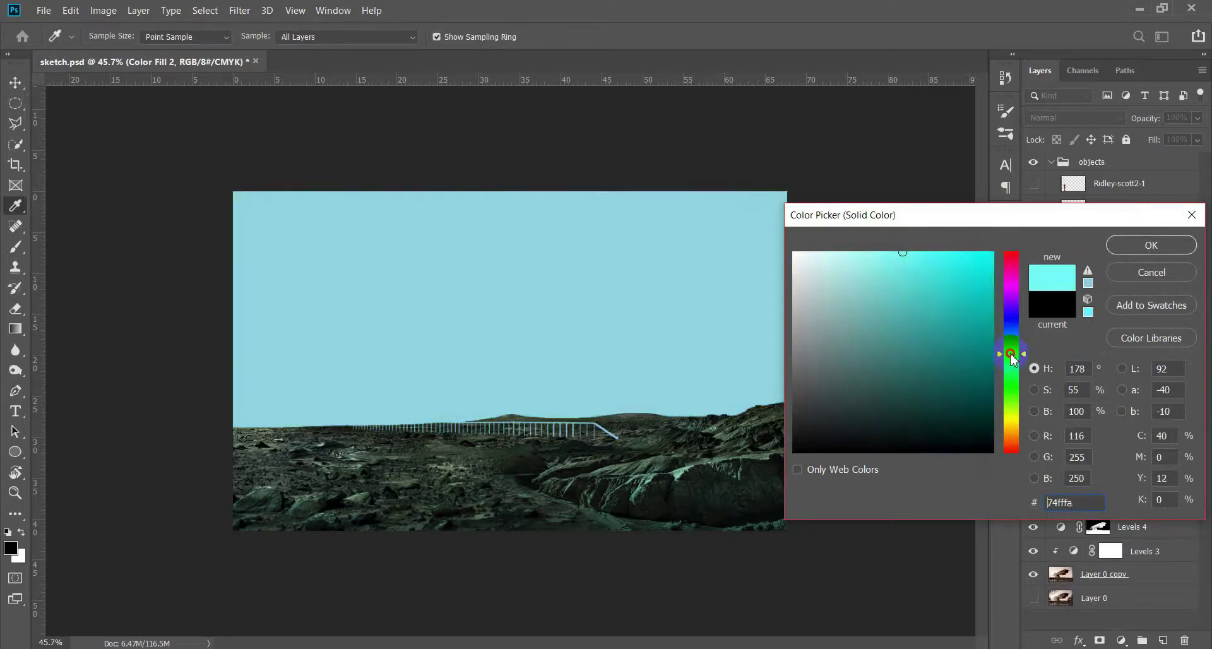
click(930, 273)
click(1117, 247)
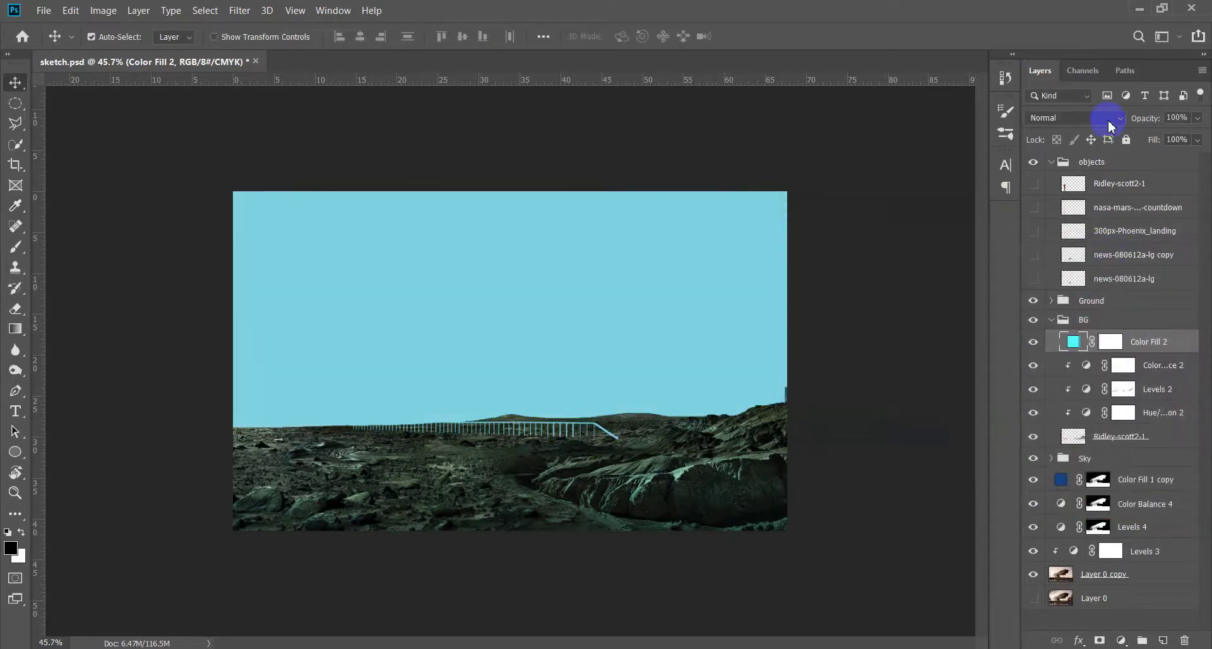
alt+click(1140, 354)
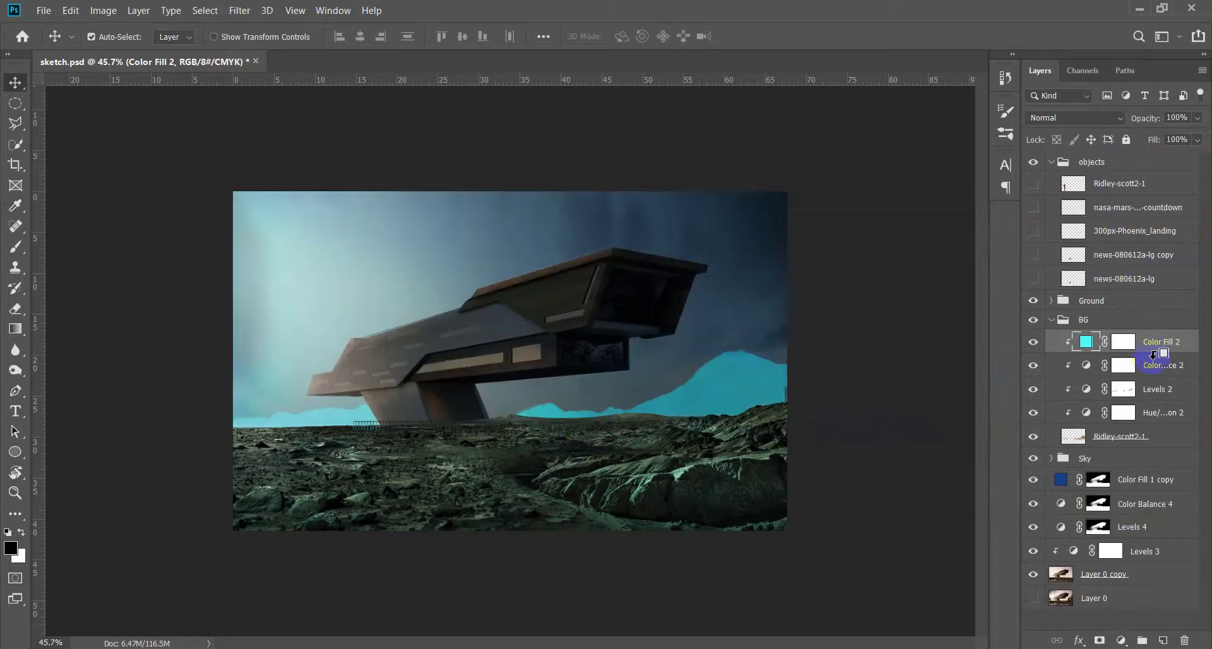
Invert the Color Fill 2 mask to black to hide the cyan, then undo a test stroke
key(ctrl+i)
key(b)
scroll(785, 419, up, 2)
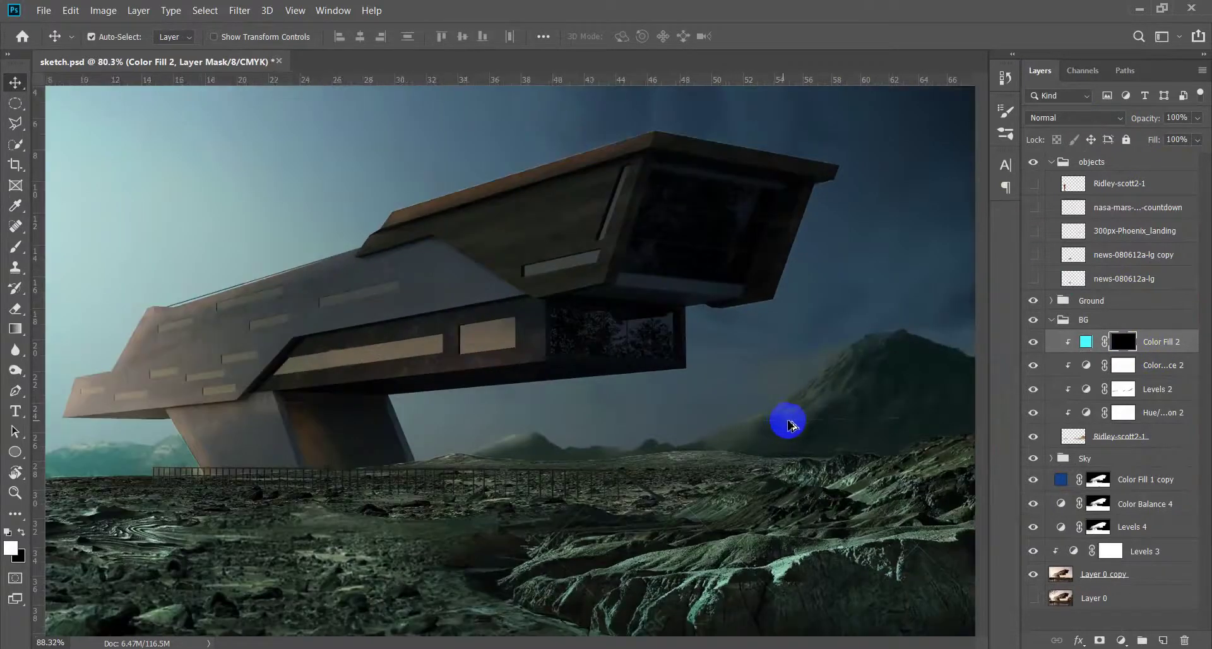
scroll(752, 437, up, 1)
drag(752, 437, 844, 428)
key(ctrl+z)
Switch to a soft round brush and paint a stroke along the mountain slope
scroll(844, 427, up, 1)
right_click(886, 466)
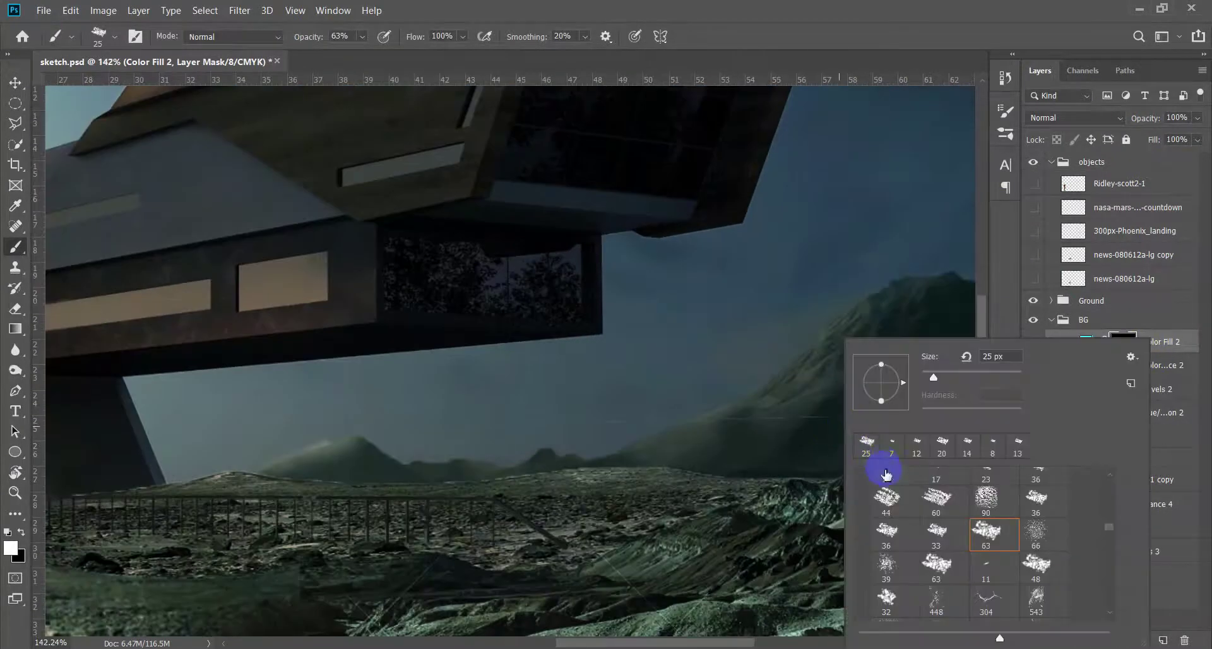
drag(1107, 535, 1109, 481)
click(871, 479)
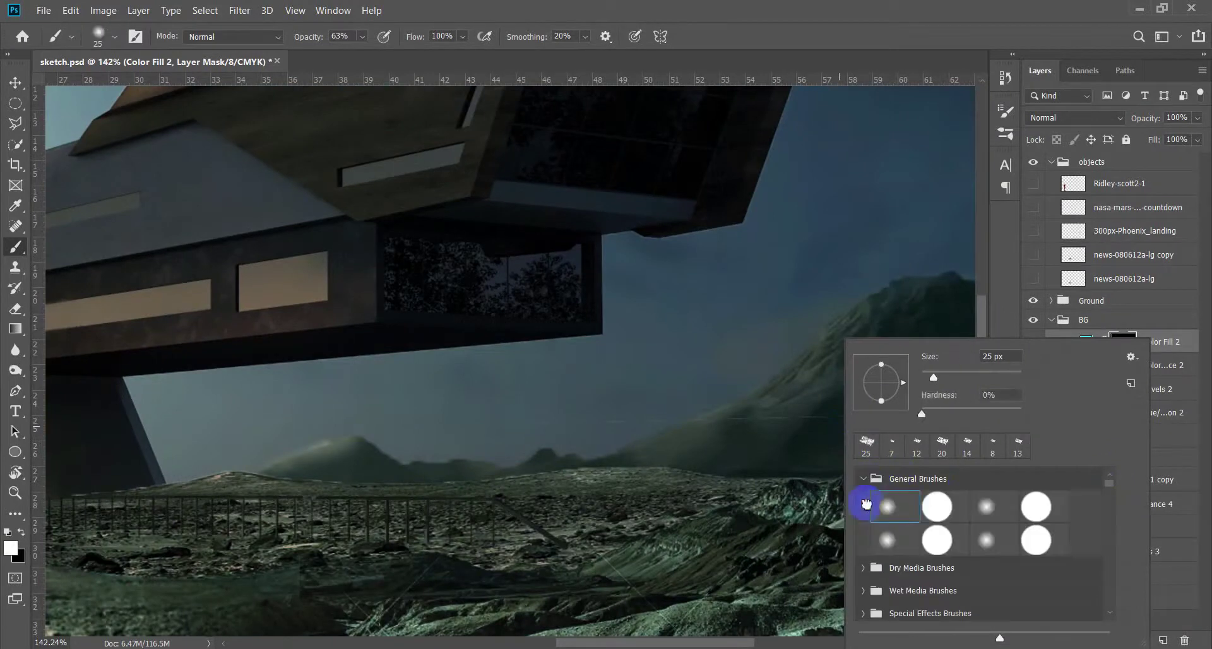
double_click(882, 503)
drag(758, 386, 672, 442)
key(ctrl+z)
scroll(817, 424, up, 1)
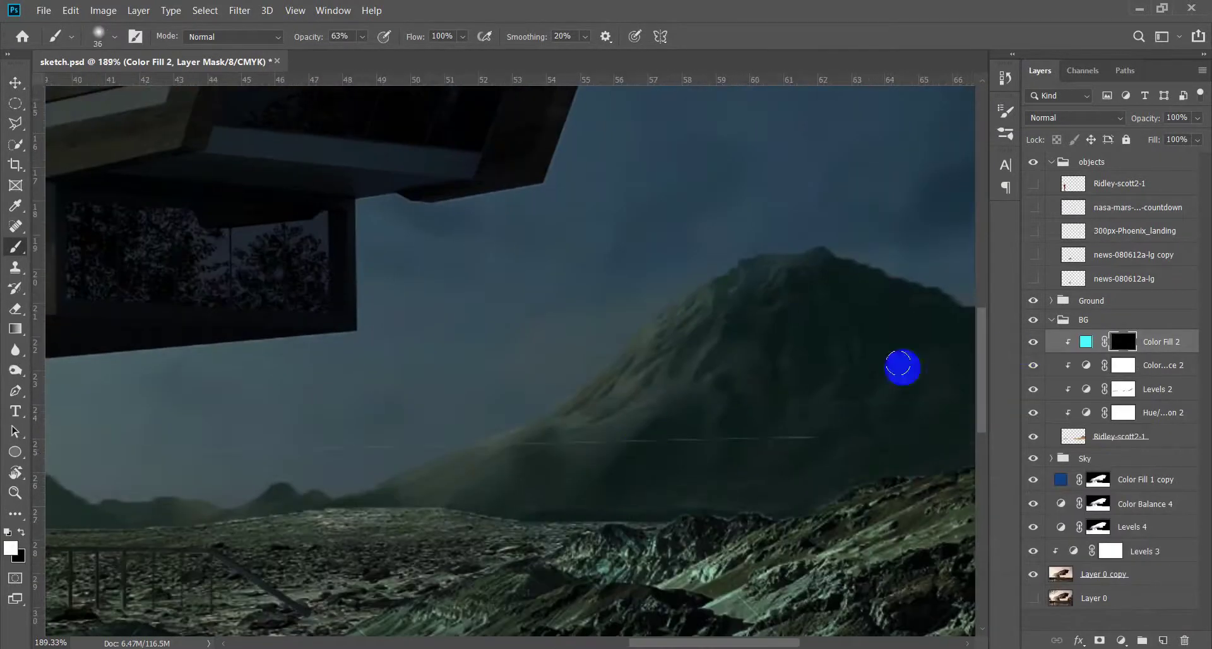
drag(549, 428, 744, 282)
Set Color Fill 2 to Overlay and ready a white brush at 30% opacity
click(1077, 120)
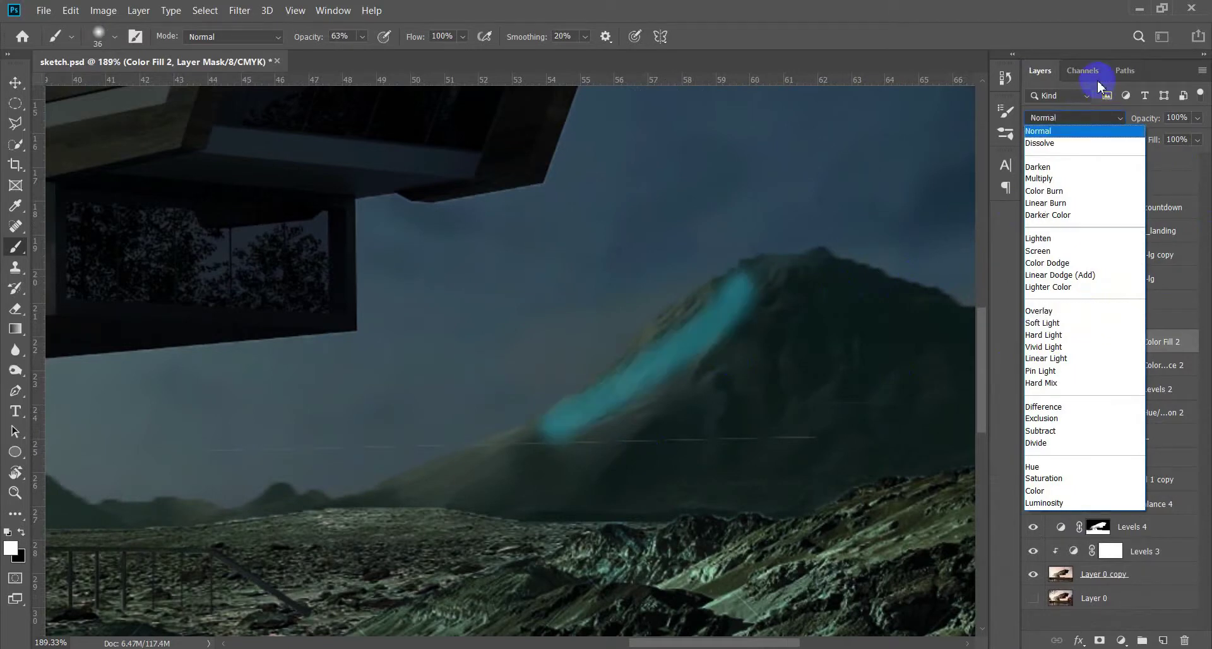
click(1071, 309)
key(x)
drag(694, 379, 726, 378)
key(x)
drag(549, 409, 432, 401)
key(Return)
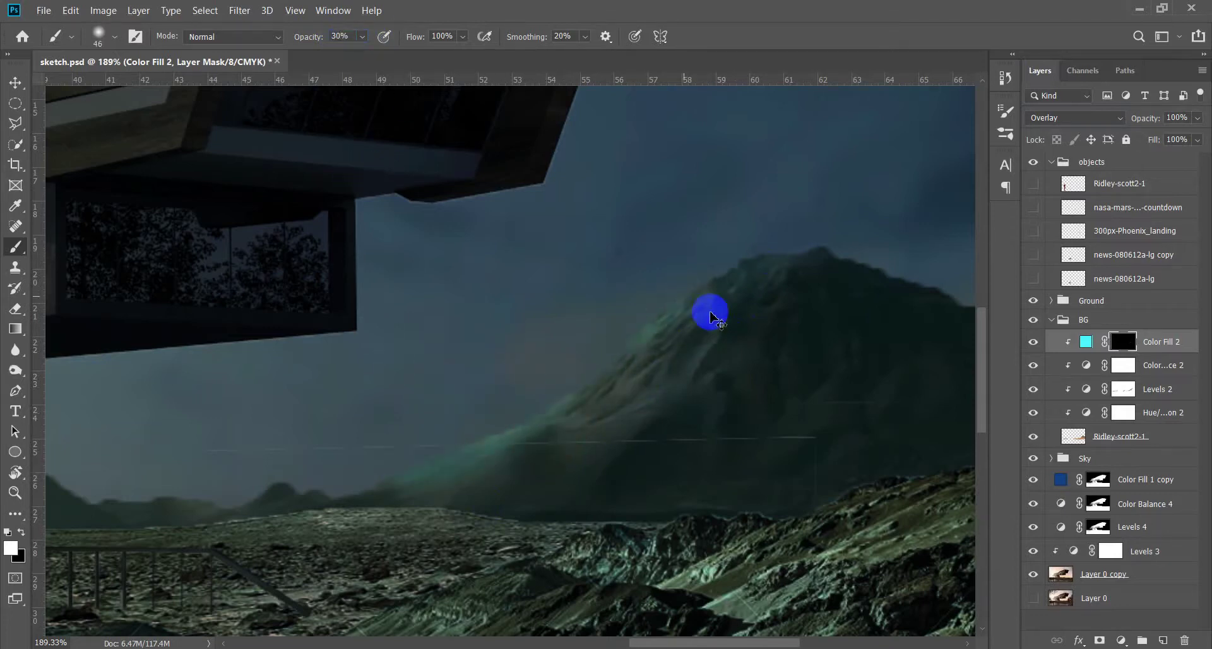
Paint soft cyan glow from the mountain peak down along the ridge
click(764, 254)
mouse_move(767, 258)
mouse_down()
mouse_move(582, 400)
mouse_move(357, 482)
mouse_move(505, 416)
mouse_up()
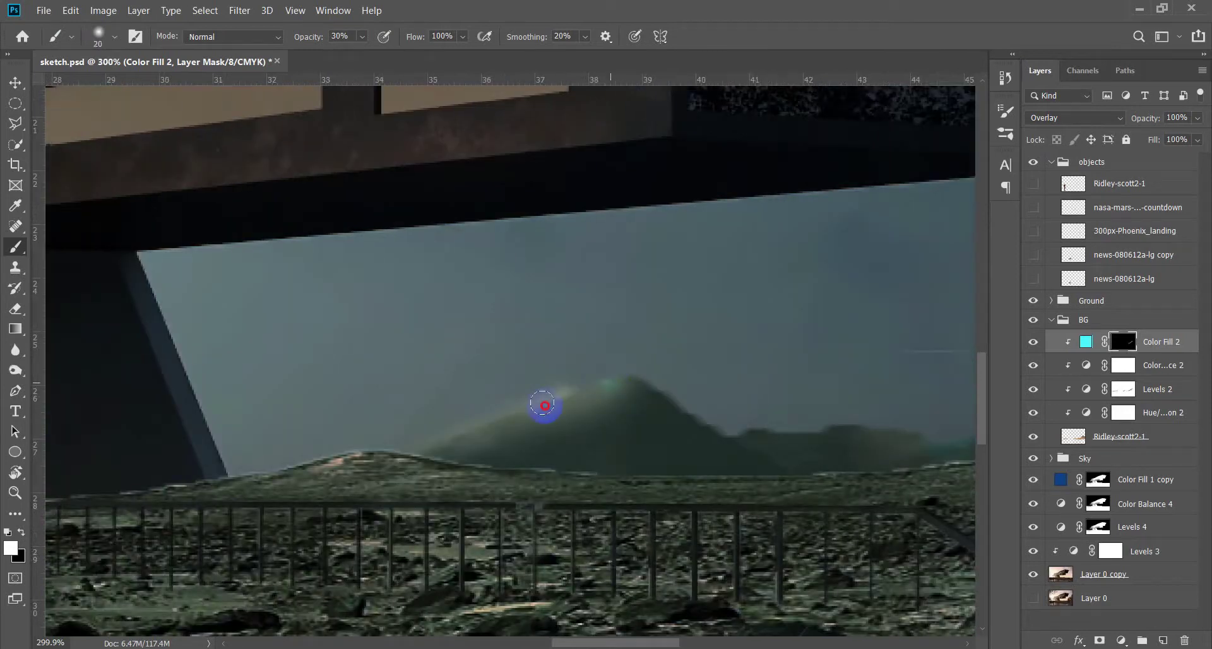
drag(544, 406, 393, 454)
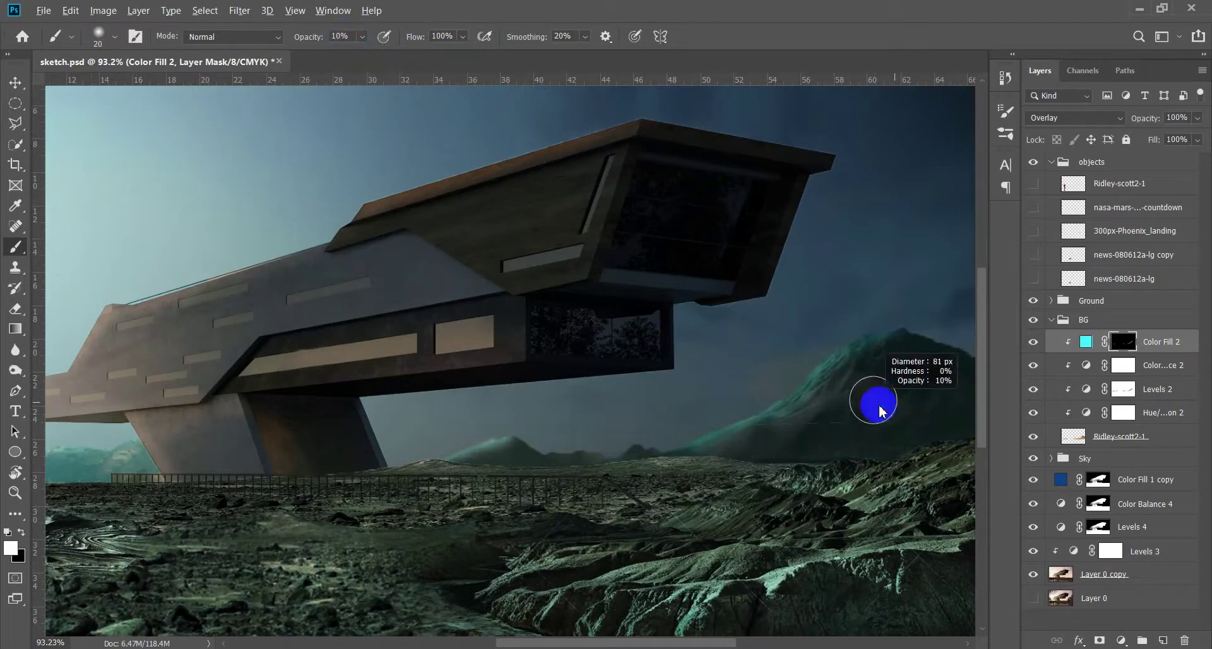
Trace cyan rim light along the ridge edge and down from the peak
scroll(675, 433, up, 1)
scroll(588, 414, up, 1)
scroll(568, 448, down, 1)
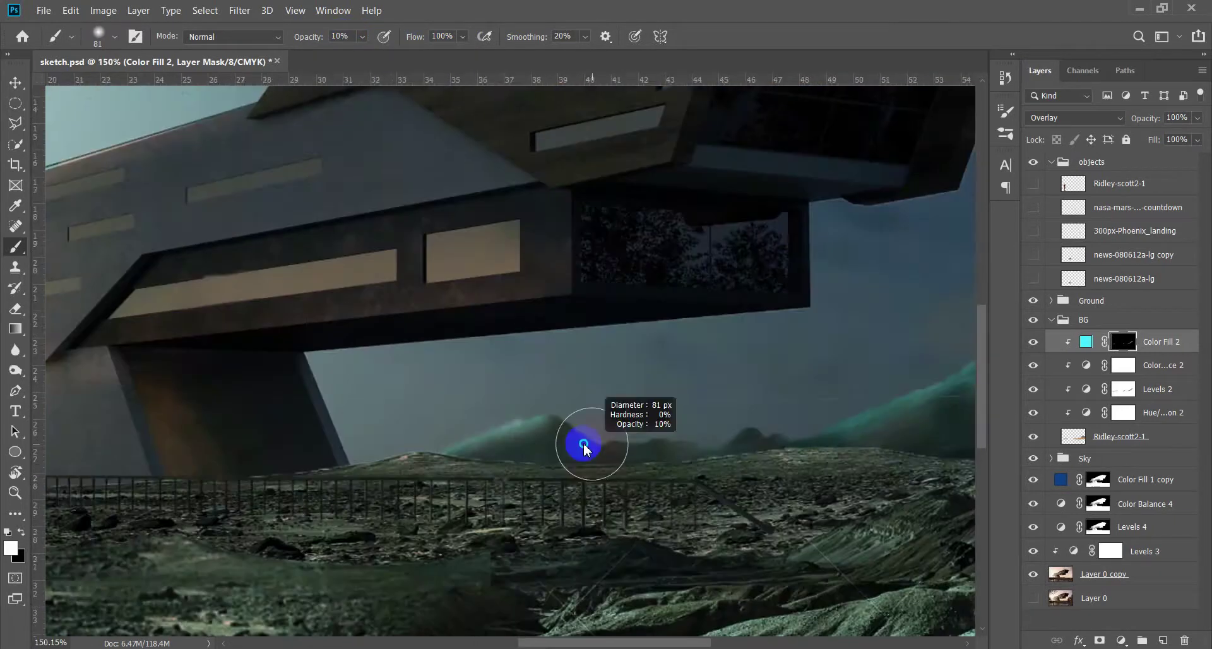
scroll(499, 453, down, 1)
scroll(695, 430, up, 1)
scroll(825, 379, up, 1)
scroll(714, 278, up, 1)
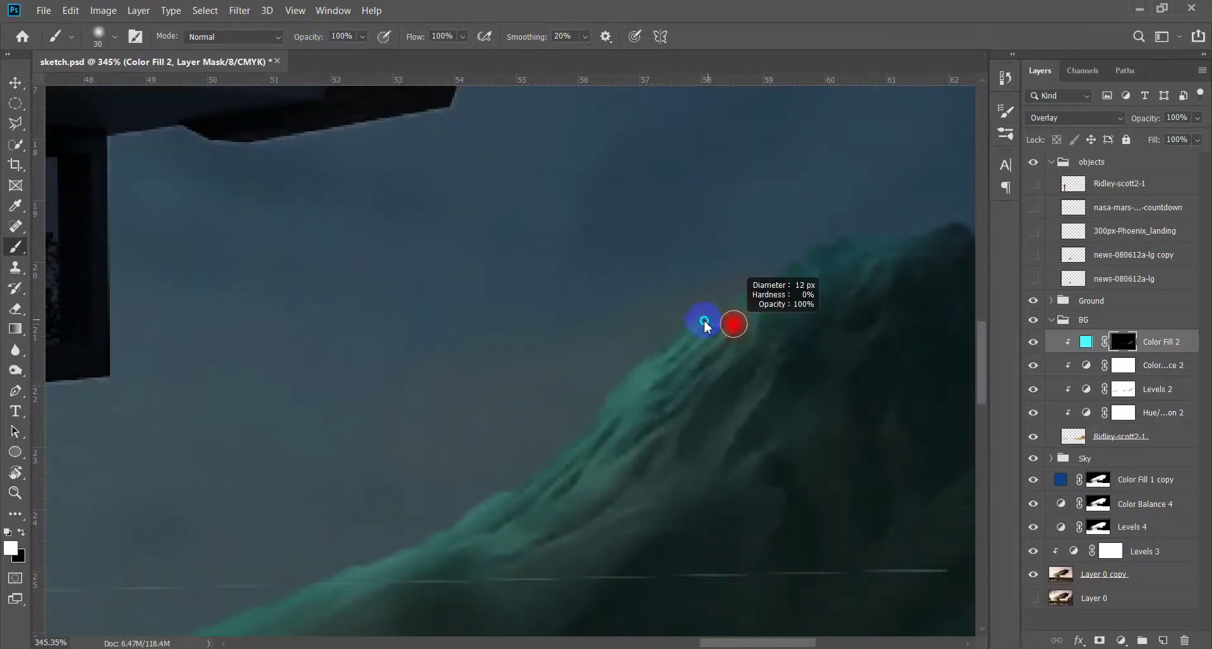
drag(684, 341, 575, 447)
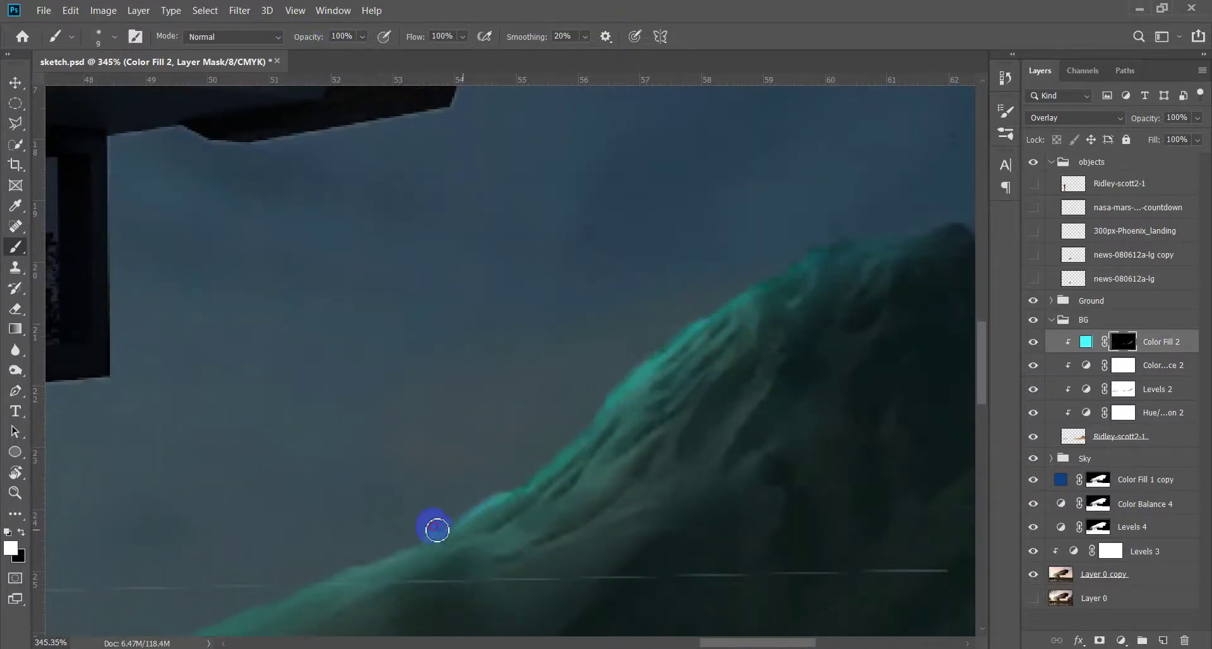
drag(441, 534, 721, 217)
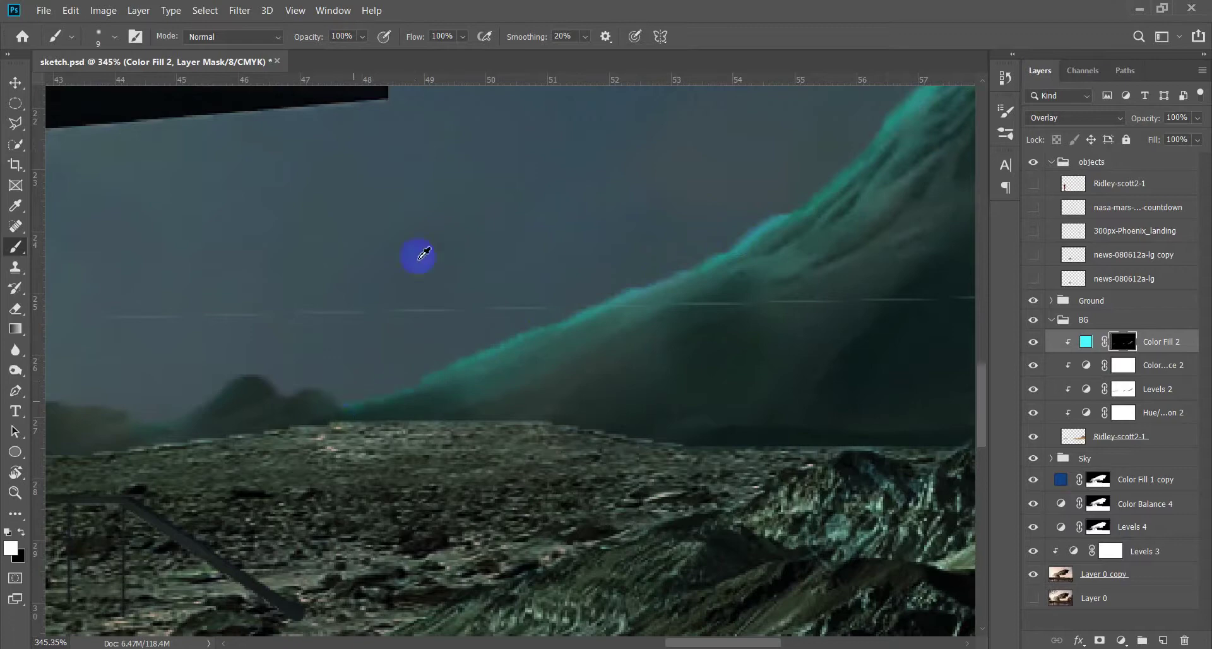
scroll(328, 272, down, 3)
scroll(271, 262, up, 2)
scroll(677, 298, up, 1)
mouse_move(786, 238)
mouse_down()
mouse_move(650, 273)
mouse_move(376, 376)
mouse_move(271, 436)
mouse_up()
Review the glowing ridgelines, save the file, and select the Ground group
scroll(460, 247, down, 3)
scroll(460, 247, down, 2)
scroll(698, 238, up, 5)
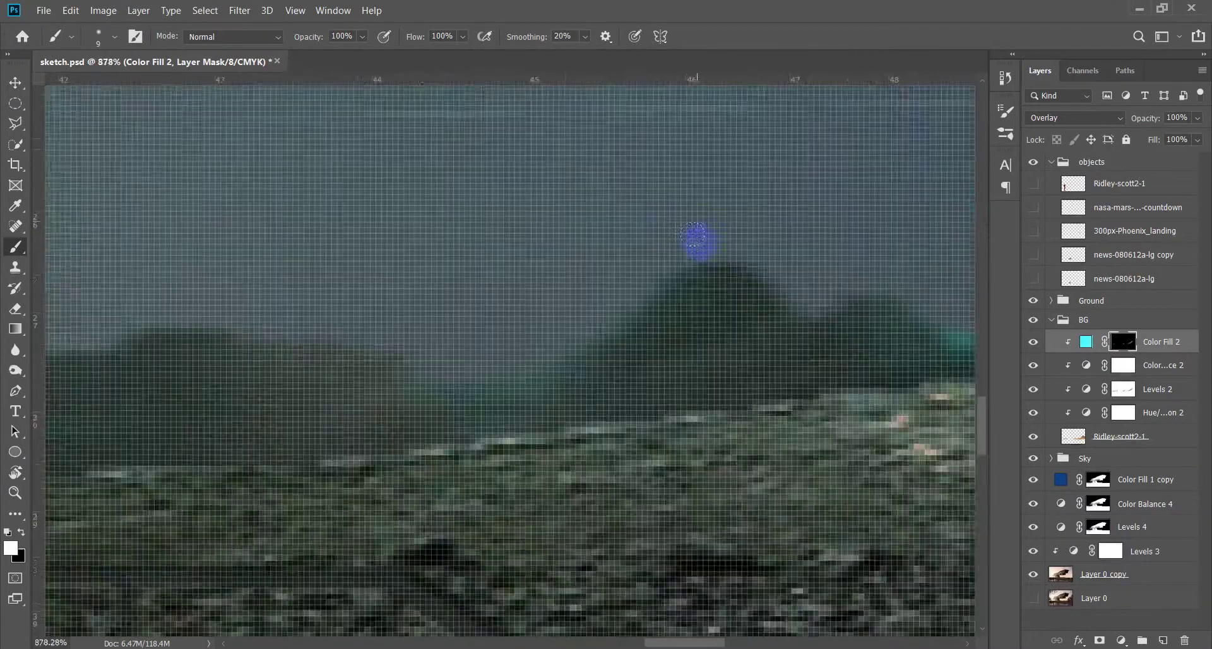
scroll(682, 254, down, 1)
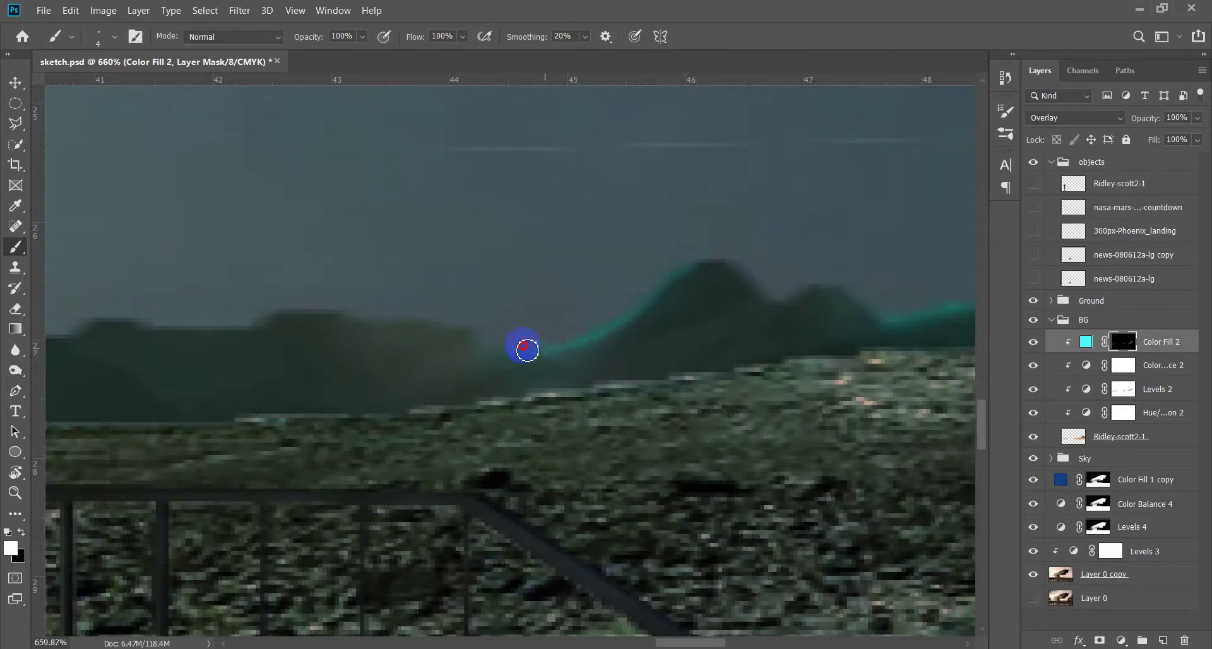
scroll(387, 325, down, 1)
scroll(269, 331, down, 1)
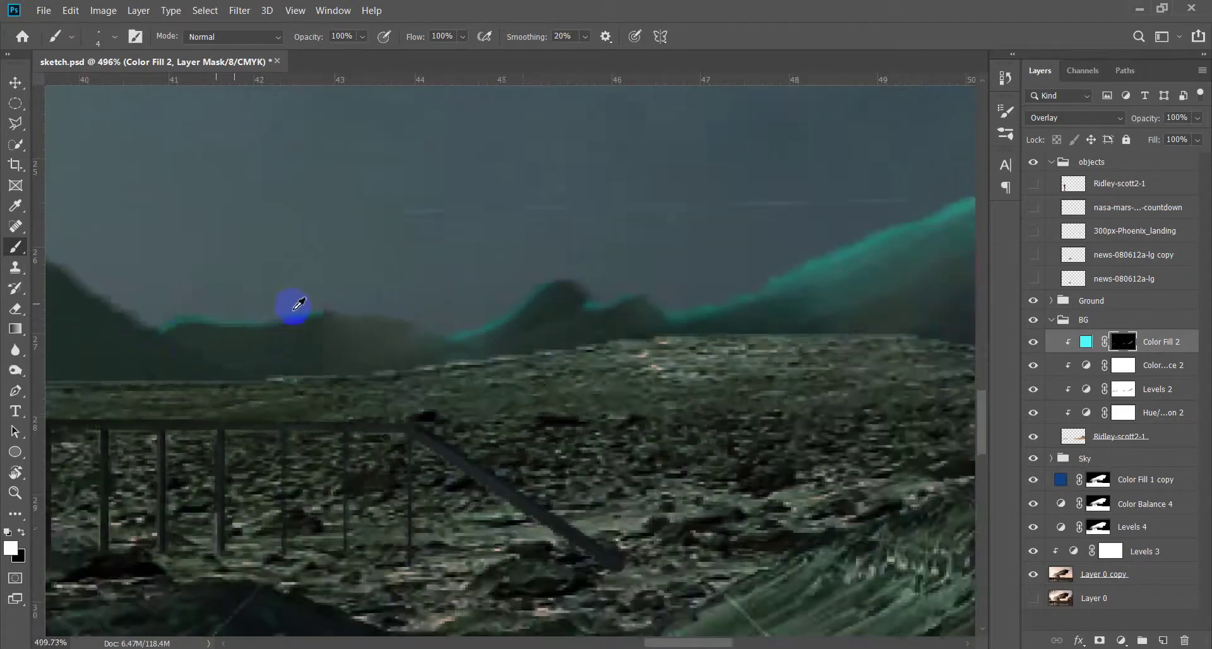
scroll(292, 303, down, 5)
scroll(325, 284, down, 2)
scroll(764, 385, up, 4)
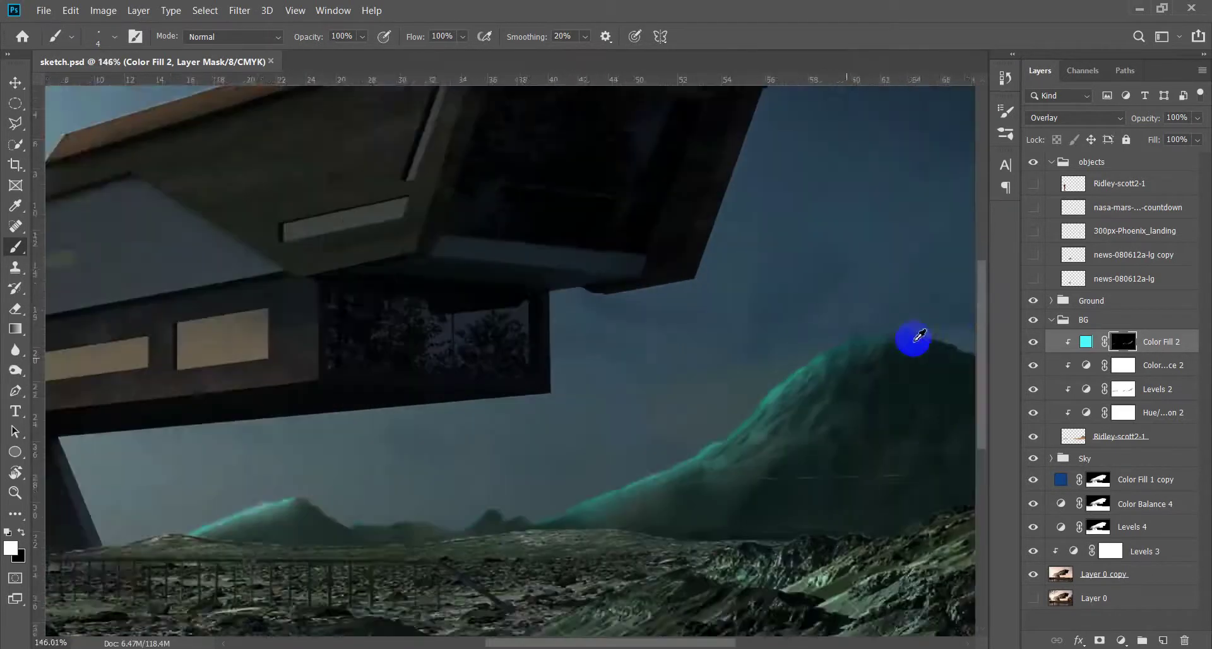
scroll(915, 341, up, 4)
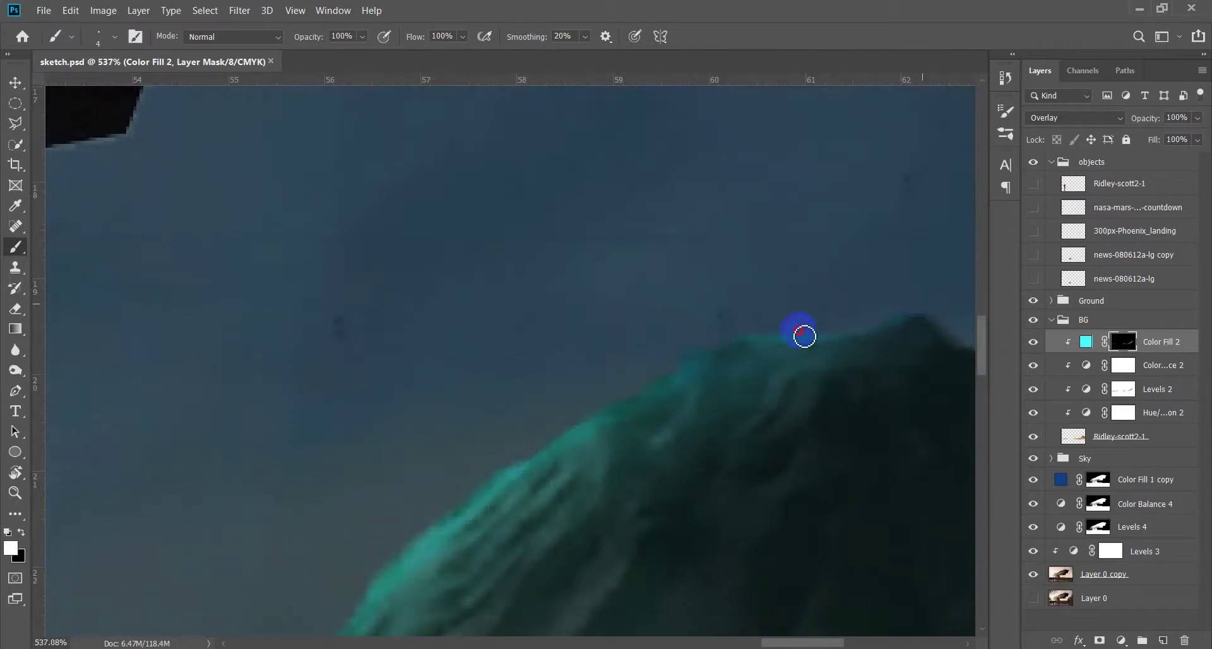
scroll(616, 355, down, 2)
scroll(617, 419, down, 5)
key(ctrl+s)
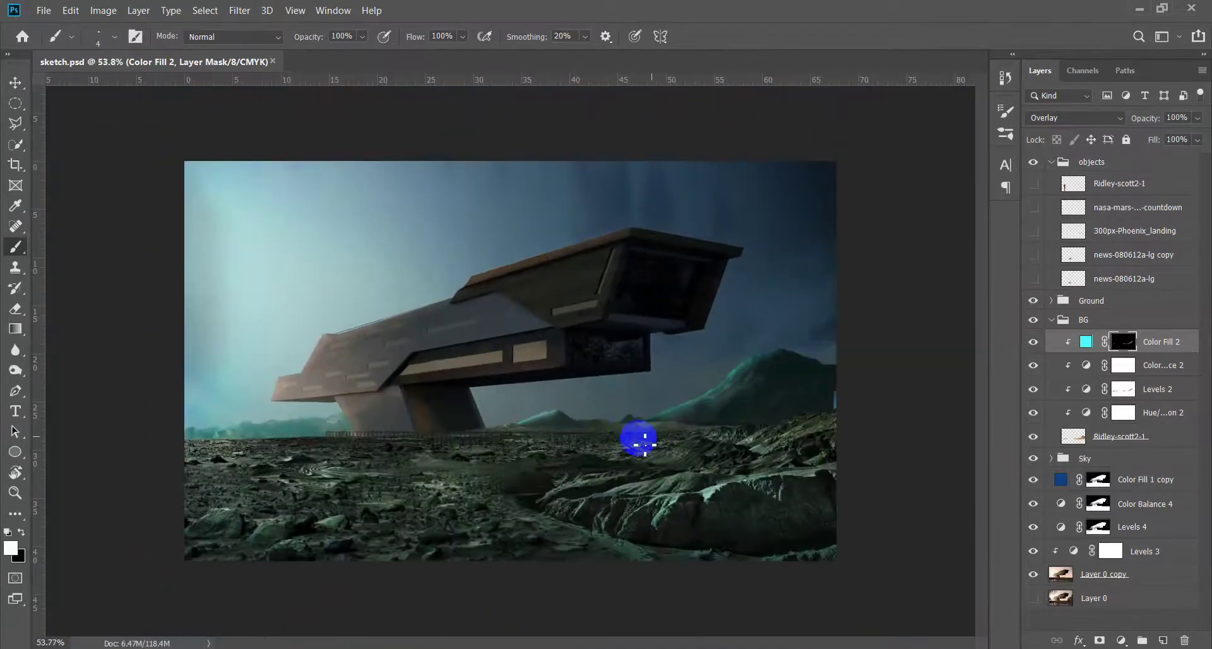
scroll(635, 441, down, 2)
scroll(632, 445, up, 1)
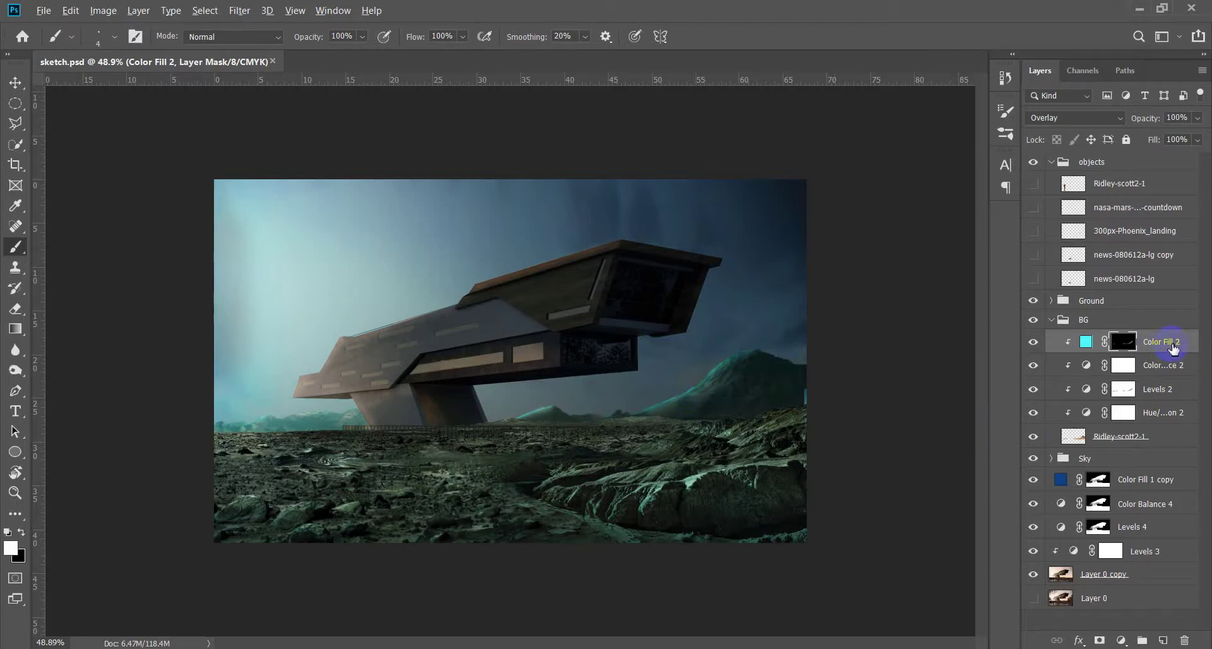
click(1170, 305)
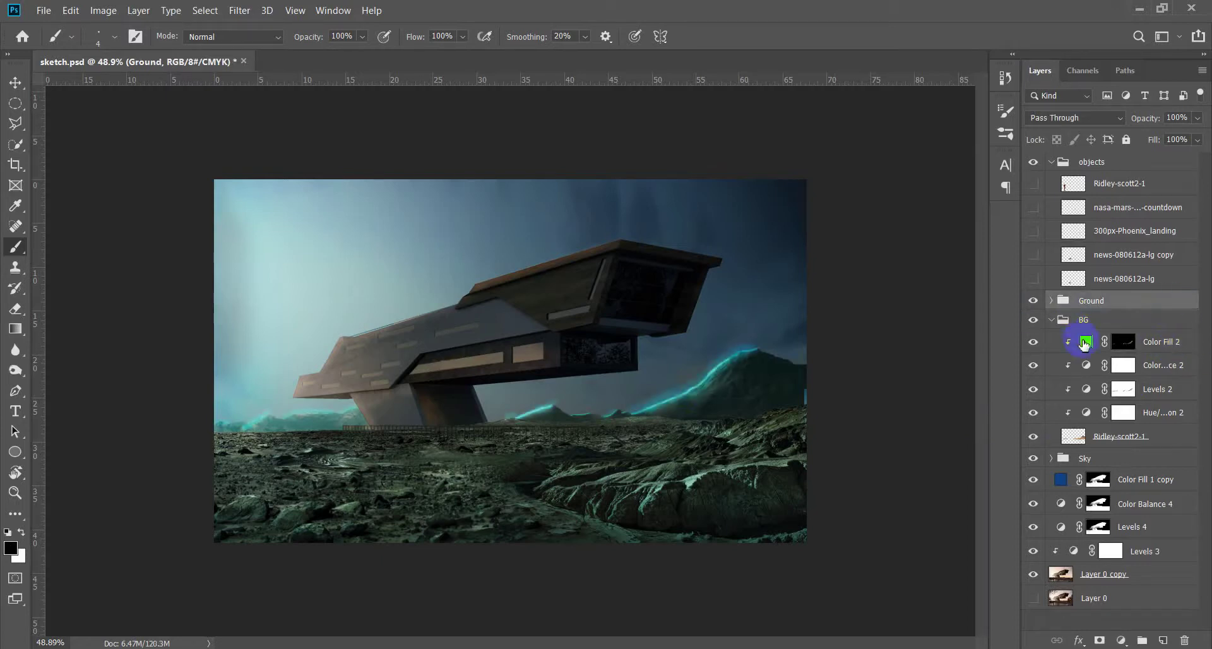
Clip the Color Fill 2 copy to Curves 3 in the Ground group with a new black mask
click(1052, 302)
right_click(1123, 323)
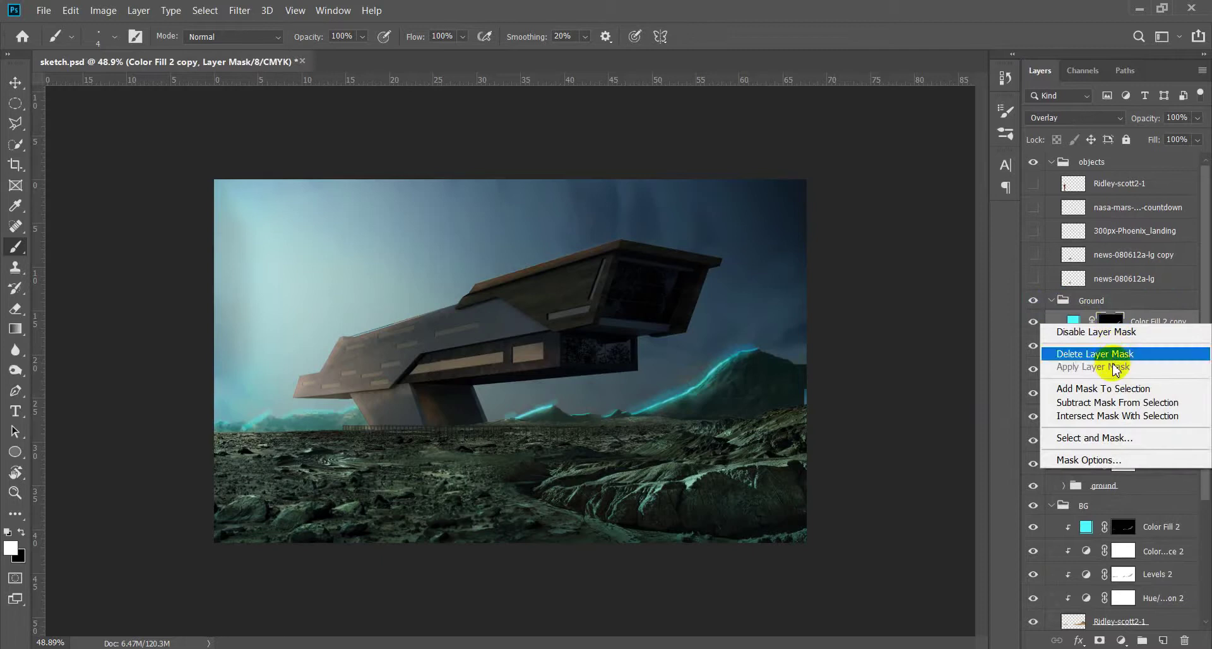
click(1129, 355)
drag(1129, 355, 1153, 343)
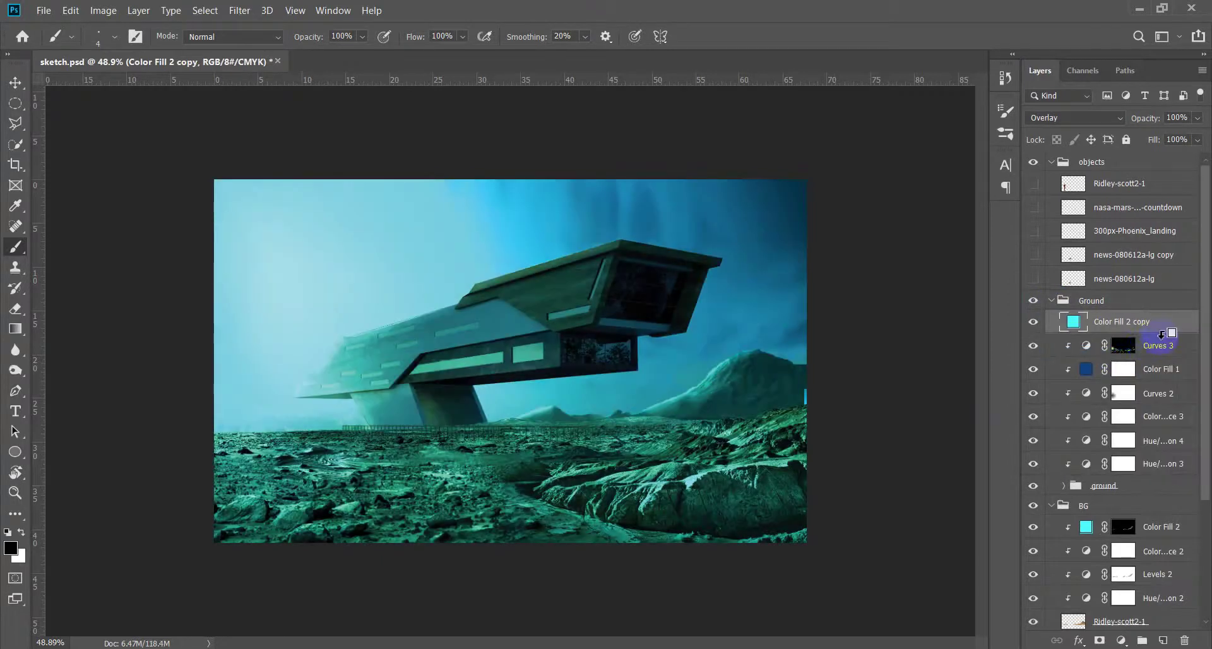
alt+click(1162, 334)
click(1100, 641)
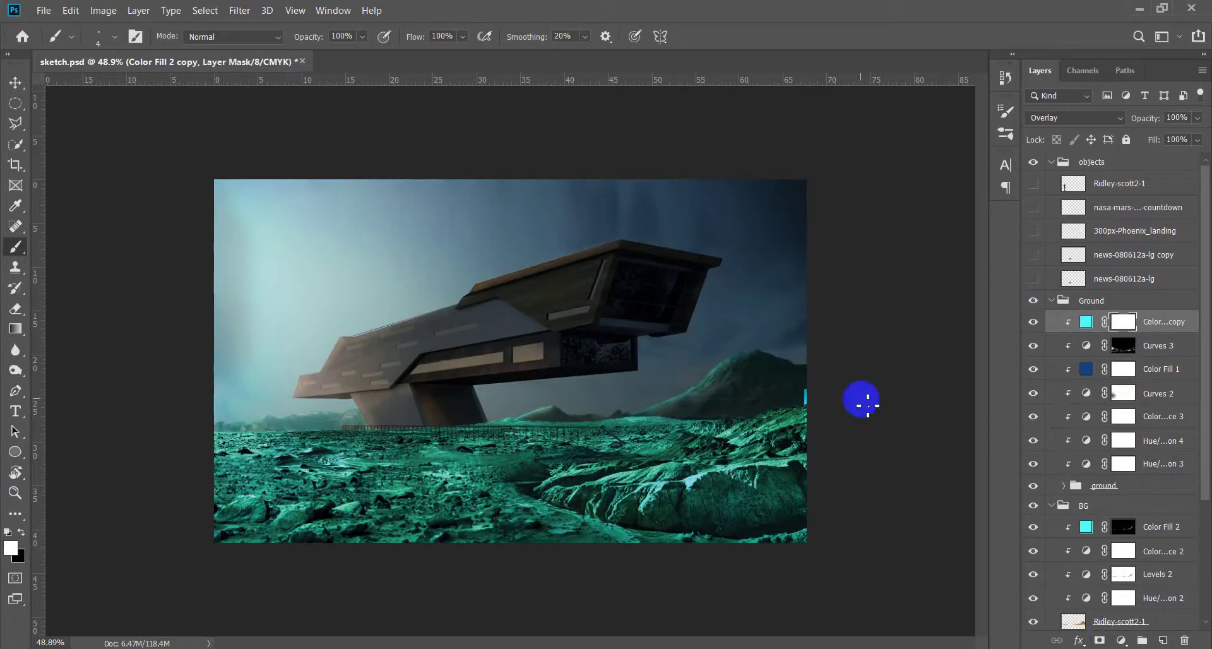
key(ctrl+i)
Paint a faint cyan tint on the left foreground, save, and collapse the Ground group
scroll(281, 462, up, 5)
key(o)
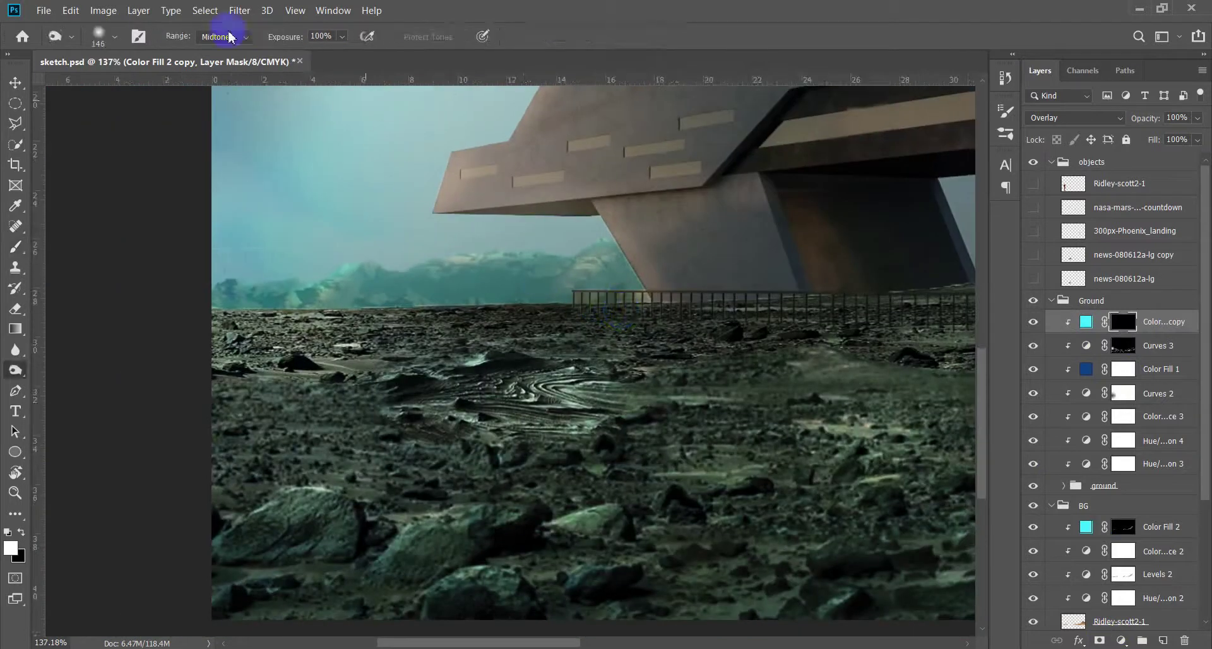
key(b)
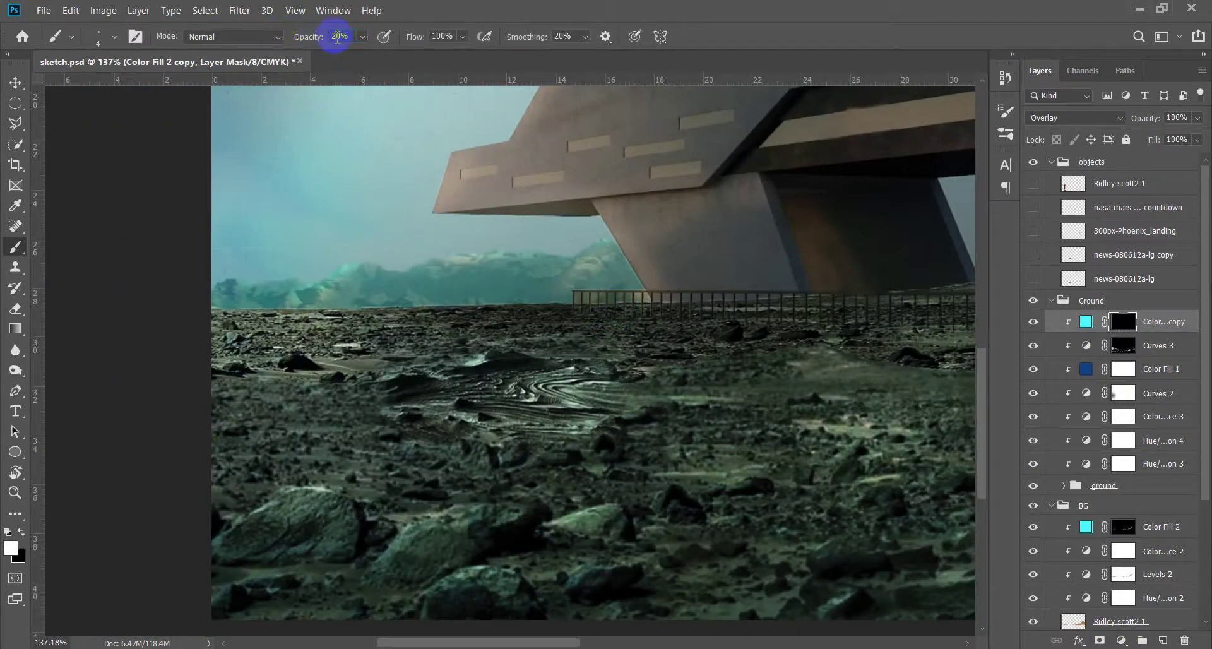
scroll(379, 319, up, 2)
drag(444, 310, 418, 332)
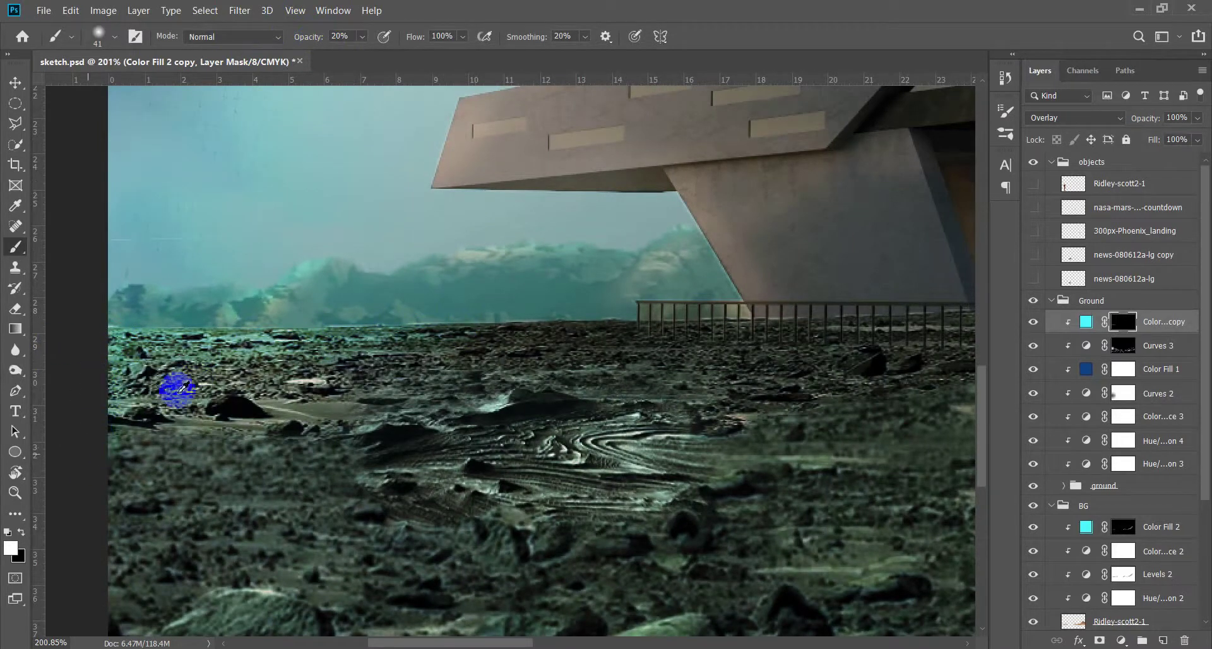
scroll(183, 388, down, 5)
key(ctrl+s)
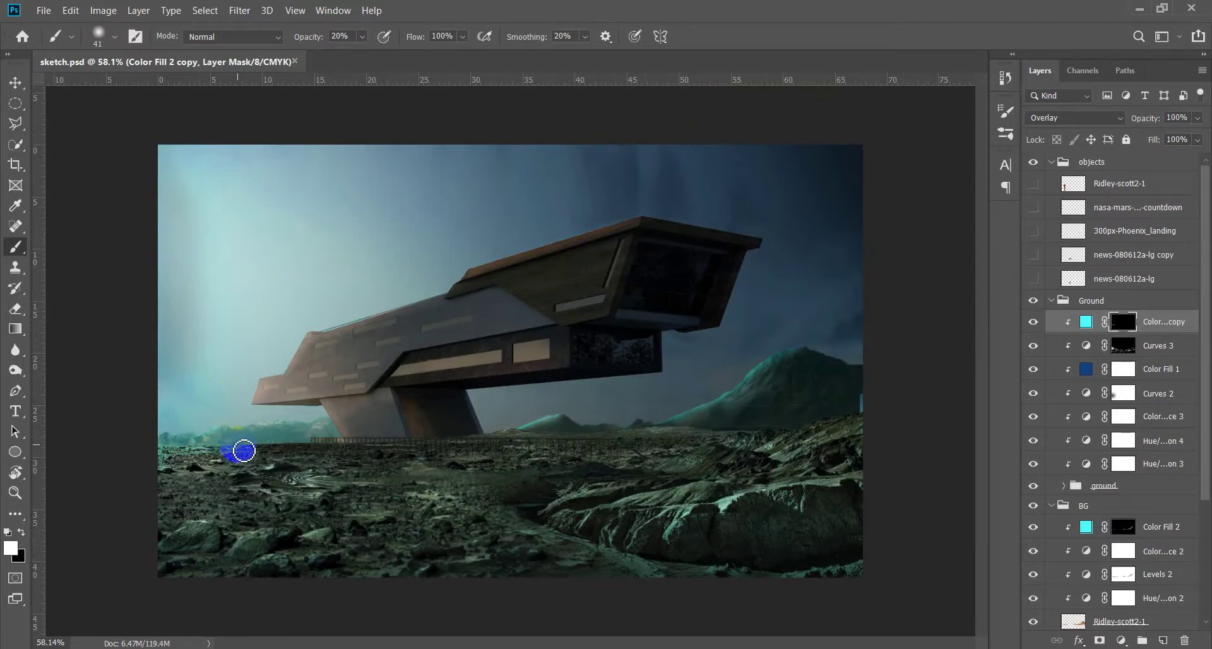
drag(244, 451, 245, 490)
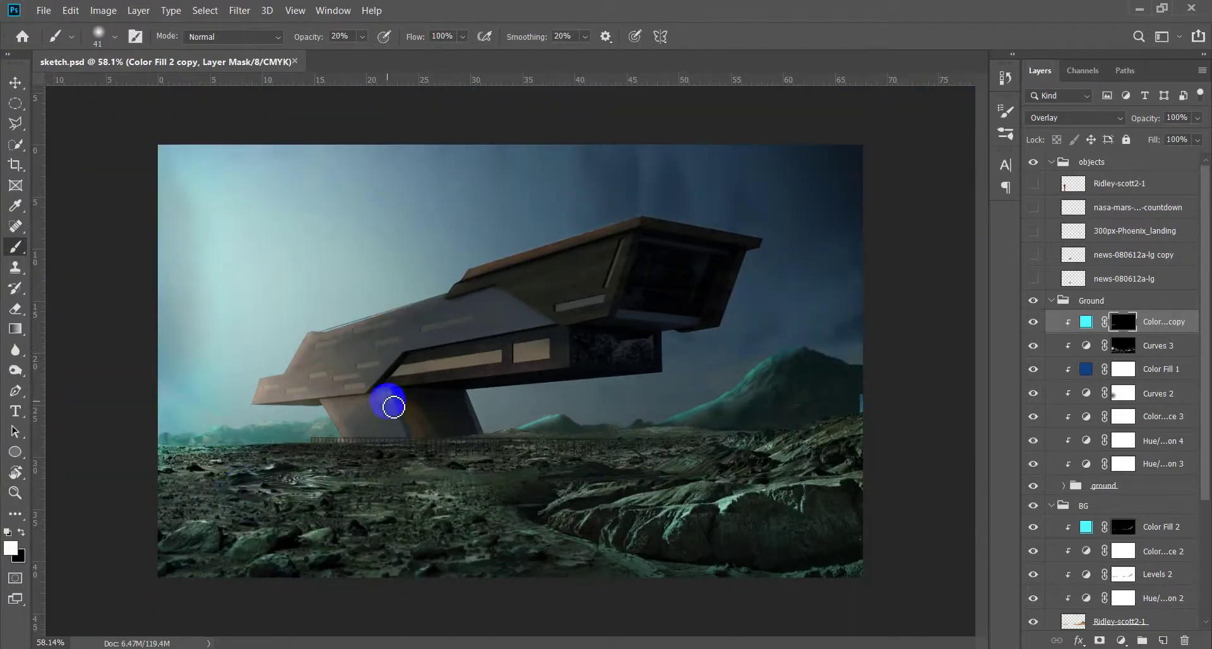
click(1155, 346)
click(1053, 301)
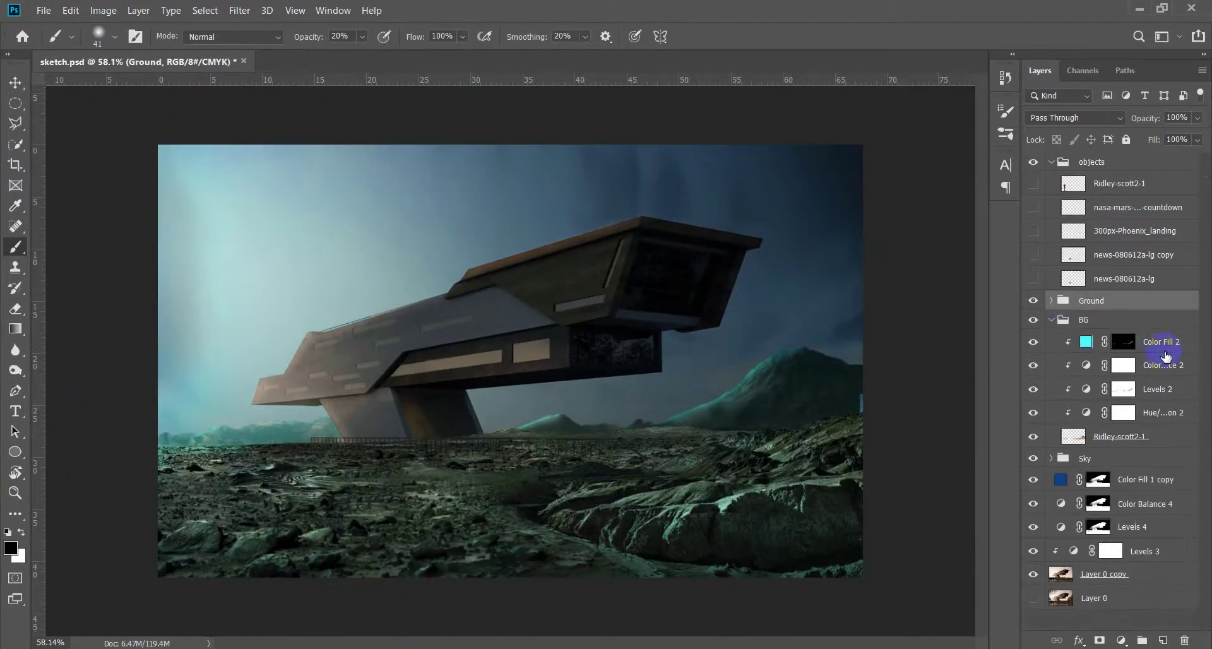
Duplicate the cyan fill into the Sky group as Color Fill 2 copy 2 without a mask
click(1163, 344)
click(1166, 464)
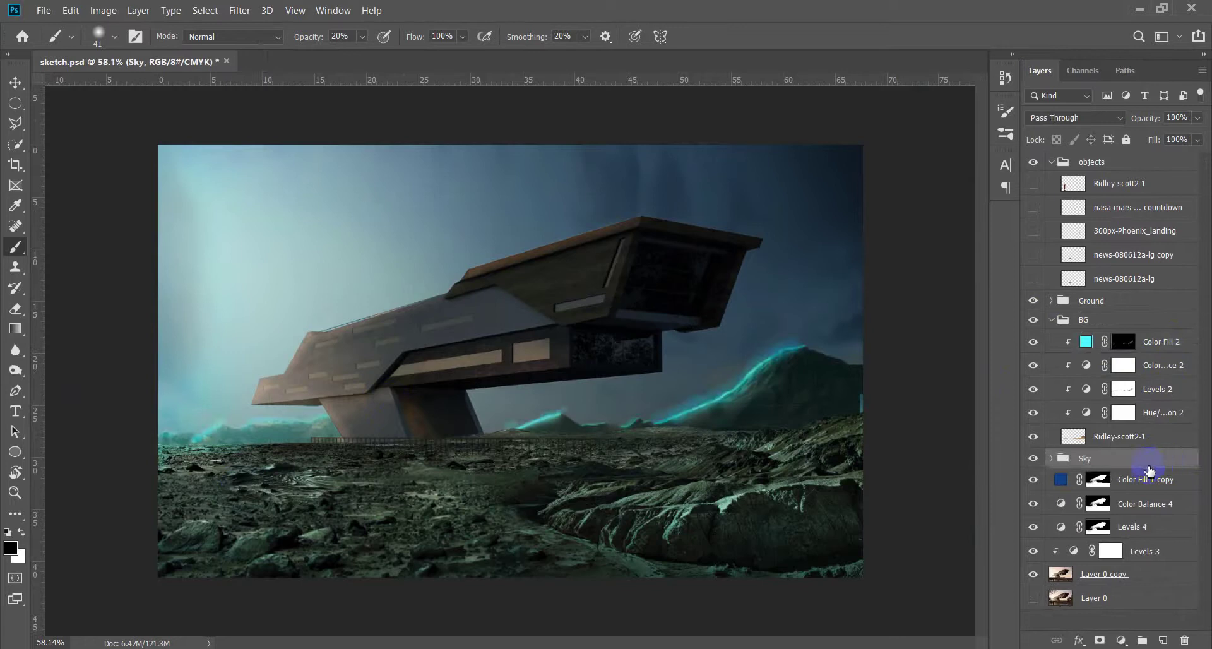
drag(1165, 344, 1105, 483)
right_click(1105, 483)
click(1086, 457)
Give Color Fill 2 copy 2 an inverted black mask and set white as the painting colour
click(1099, 640)
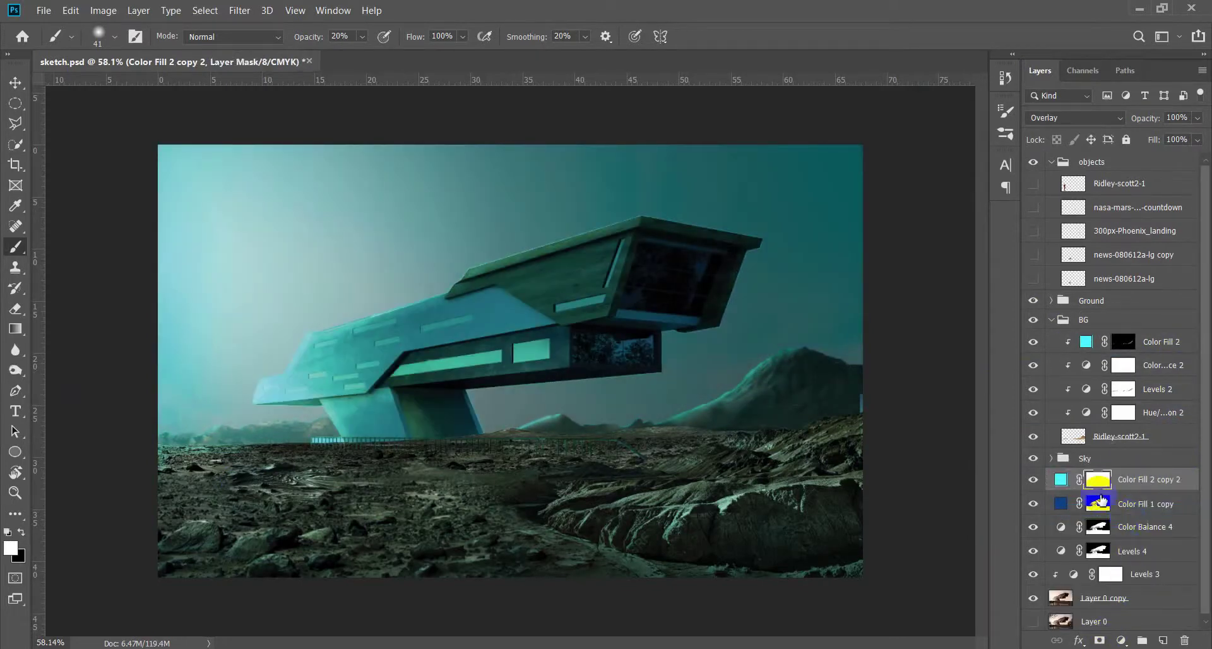
key(ctrl+i)
key(x)
drag(447, 324, 387, 368)
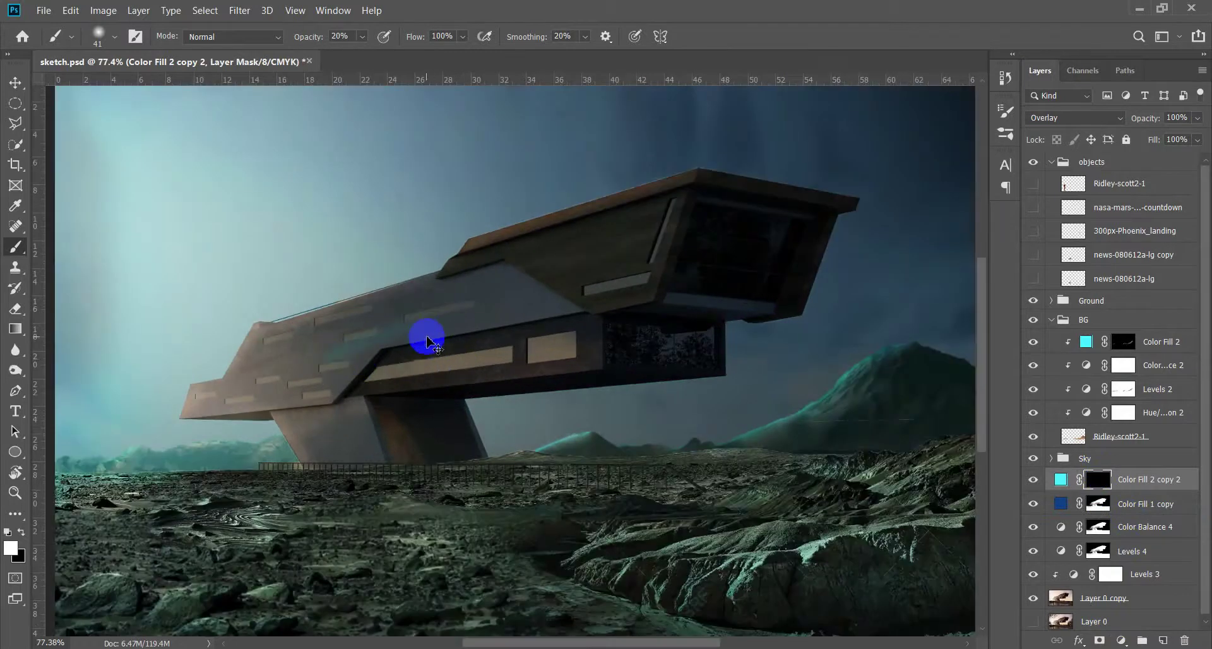
scroll(239, 389, up, 3)
scroll(258, 445, up, 2)
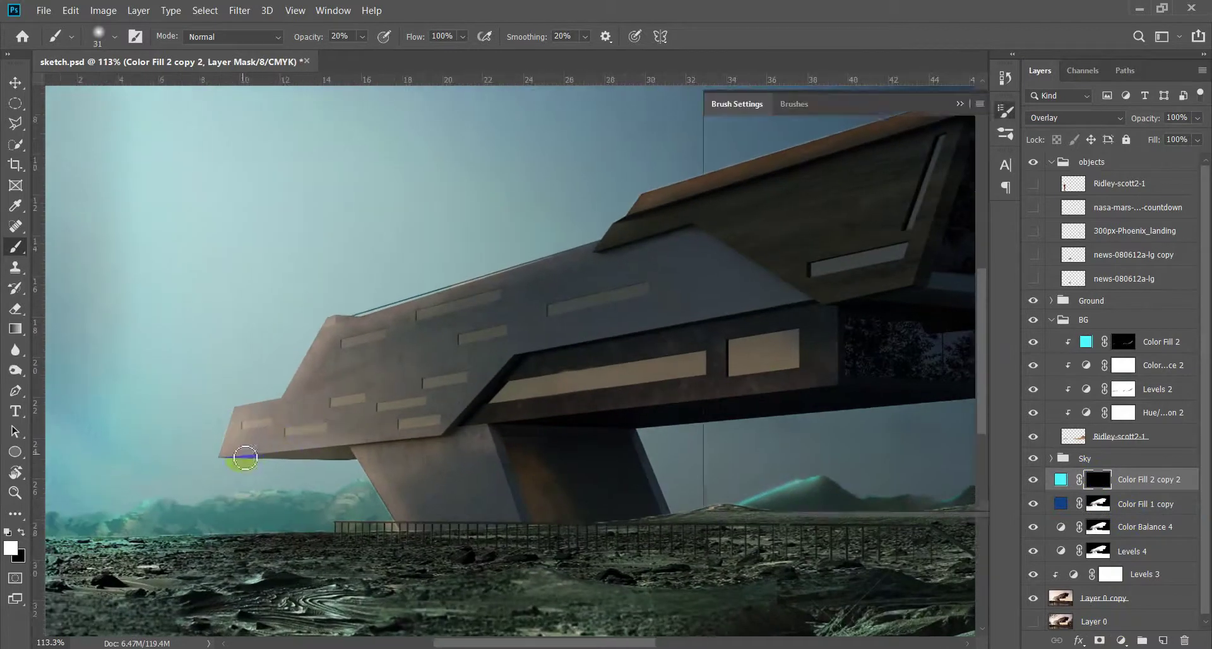
Enable brush Transfer with a fade of 30 steps in Brush Settings
key(F5)
click(721, 245)
click(960, 165)
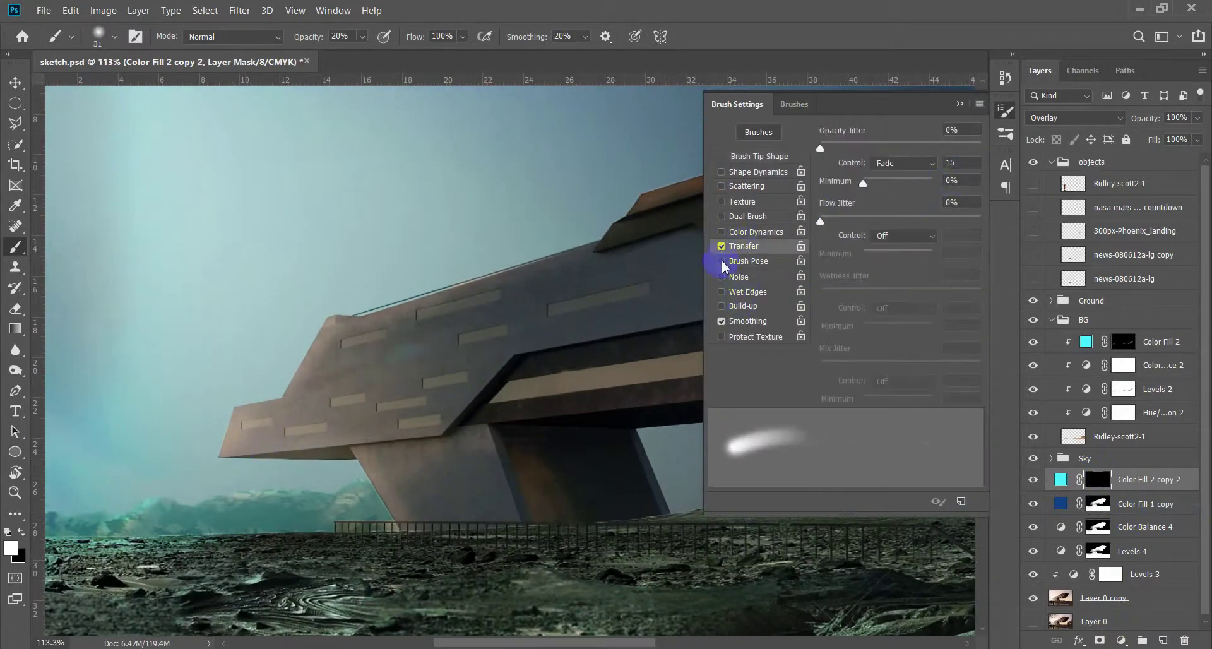
text(30)
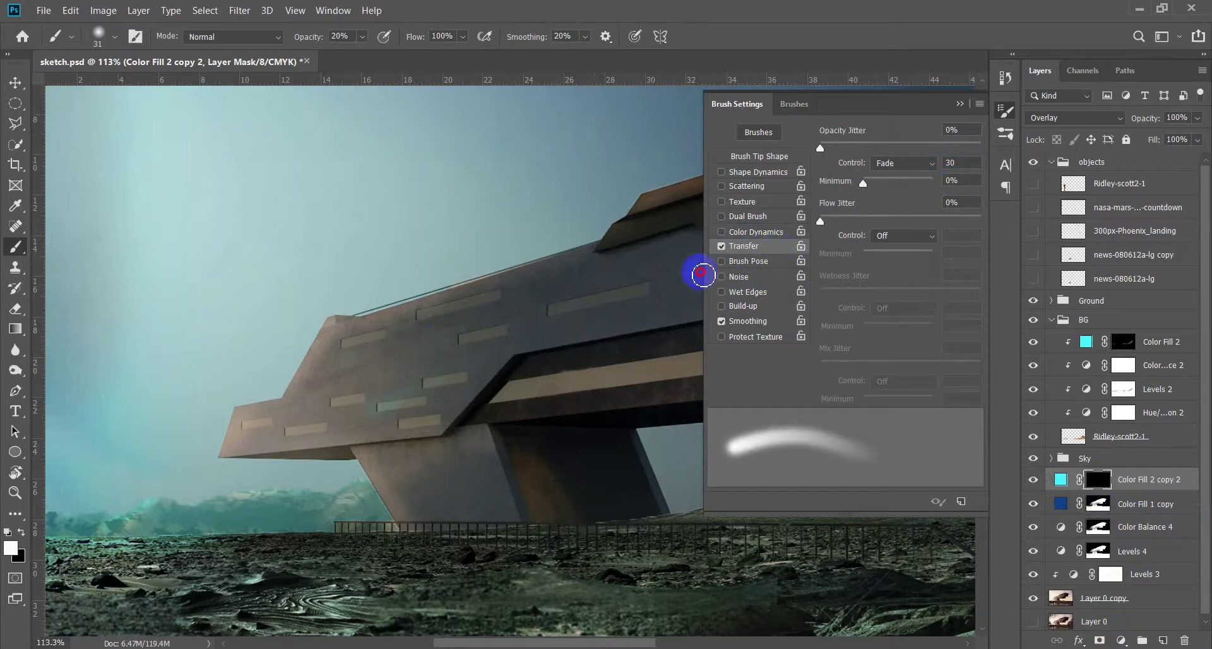
key(F5)
Paint fading teal haze across the building's nose, its edges, and the fence line
scroll(252, 401, up, 4)
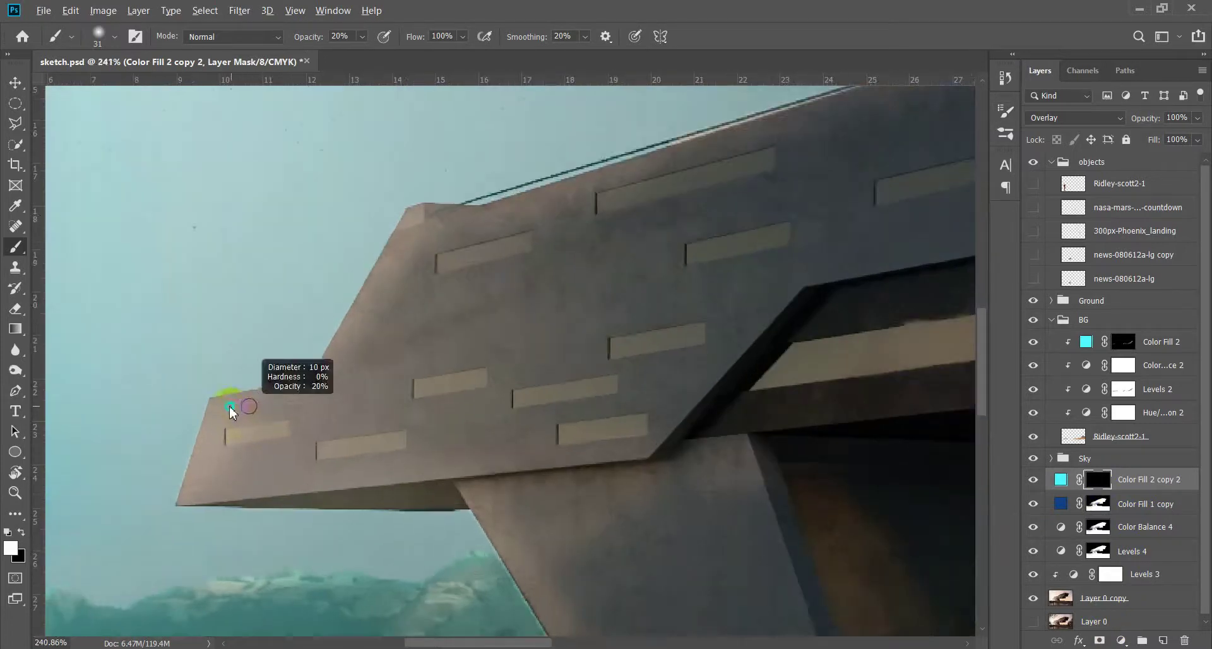
drag(249, 413, 634, 341)
key(ctrl+z)
drag(215, 407, 663, 338)
drag(154, 474, 534, 442)
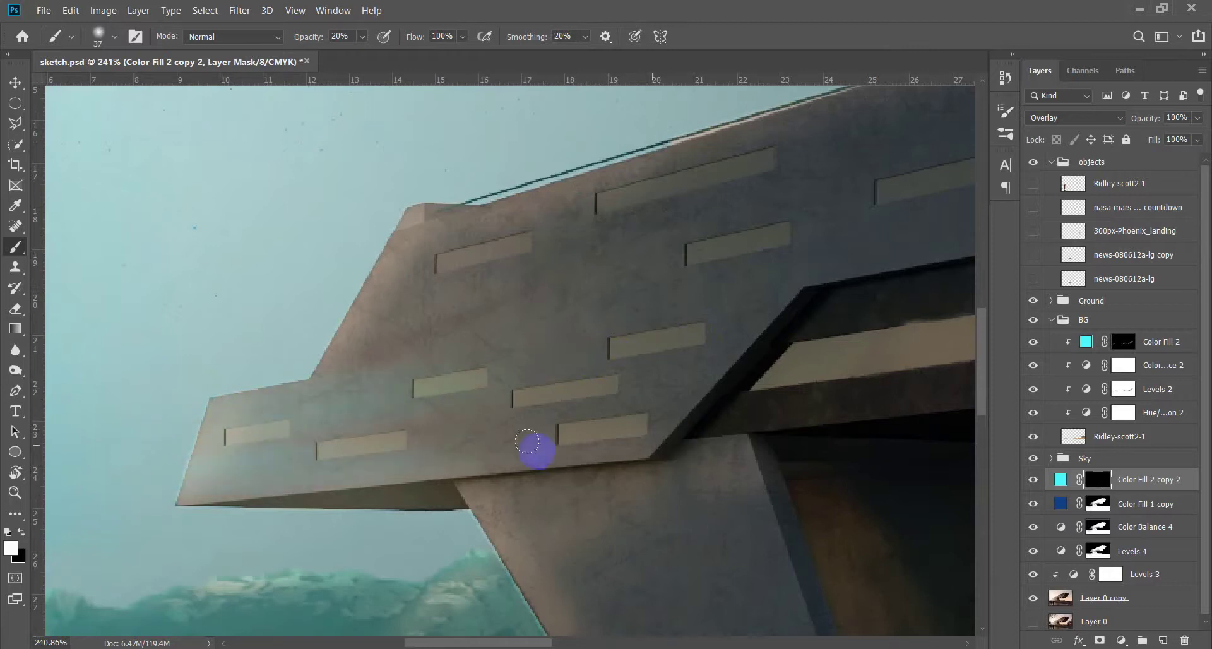
drag(380, 378, 347, 306)
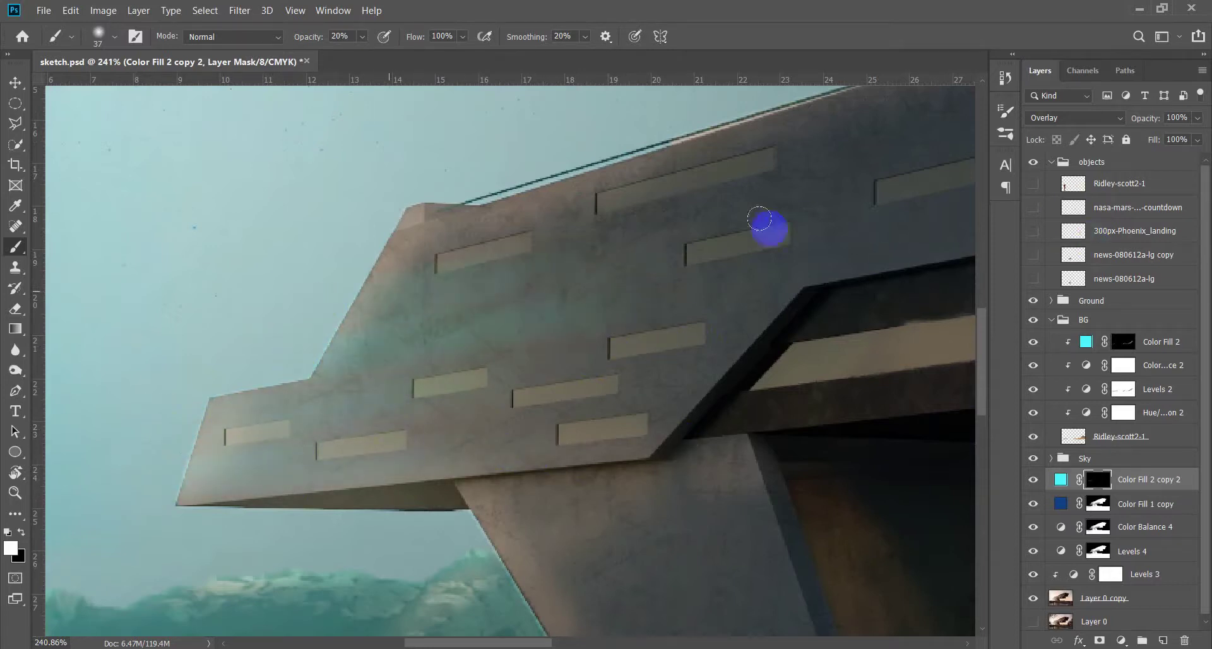
scroll(555, 257, down, 3)
scroll(466, 339, down, 3)
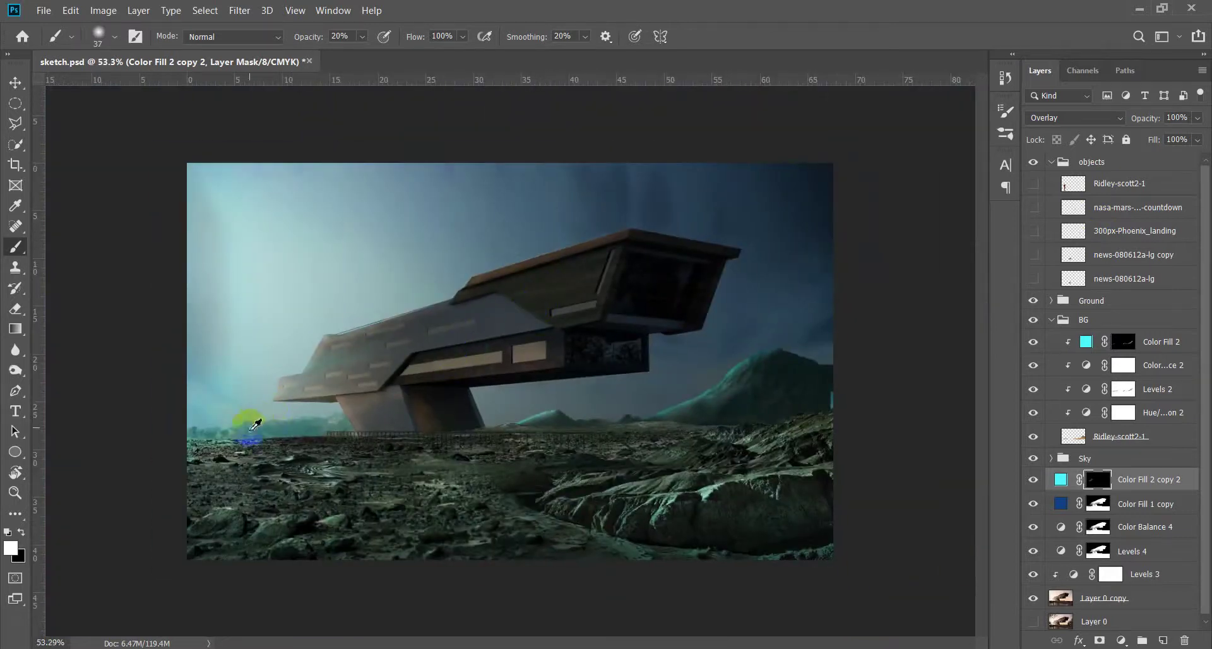
scroll(246, 435, up, 4)
scroll(257, 447, up, 2)
drag(365, 412, 360, 431)
drag(617, 463, 388, 485)
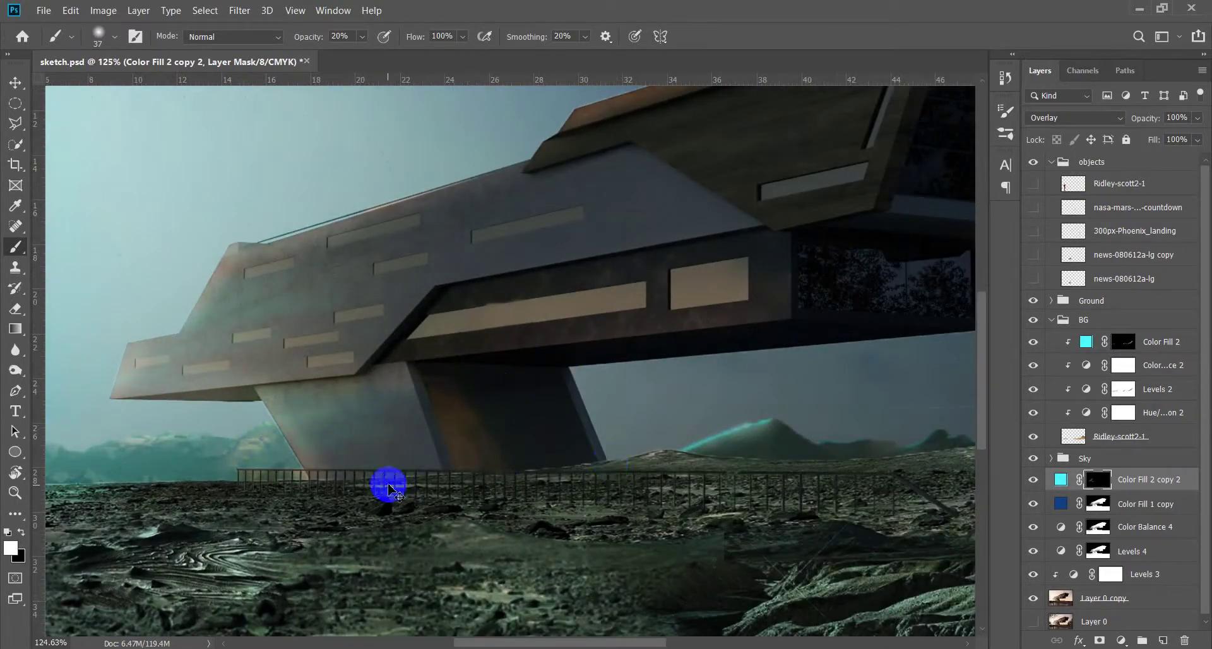
Pause the video in the web browser and return to Photoshop
key(alt+Tab)
click(593, 371)
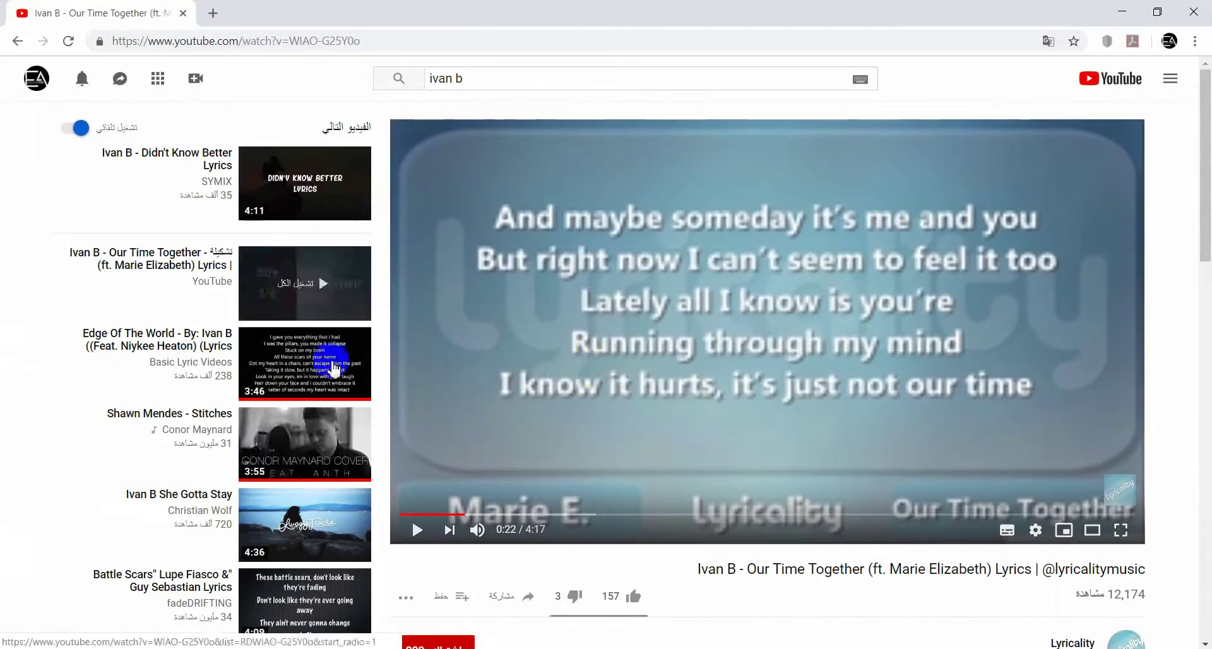
click(1122, 10)
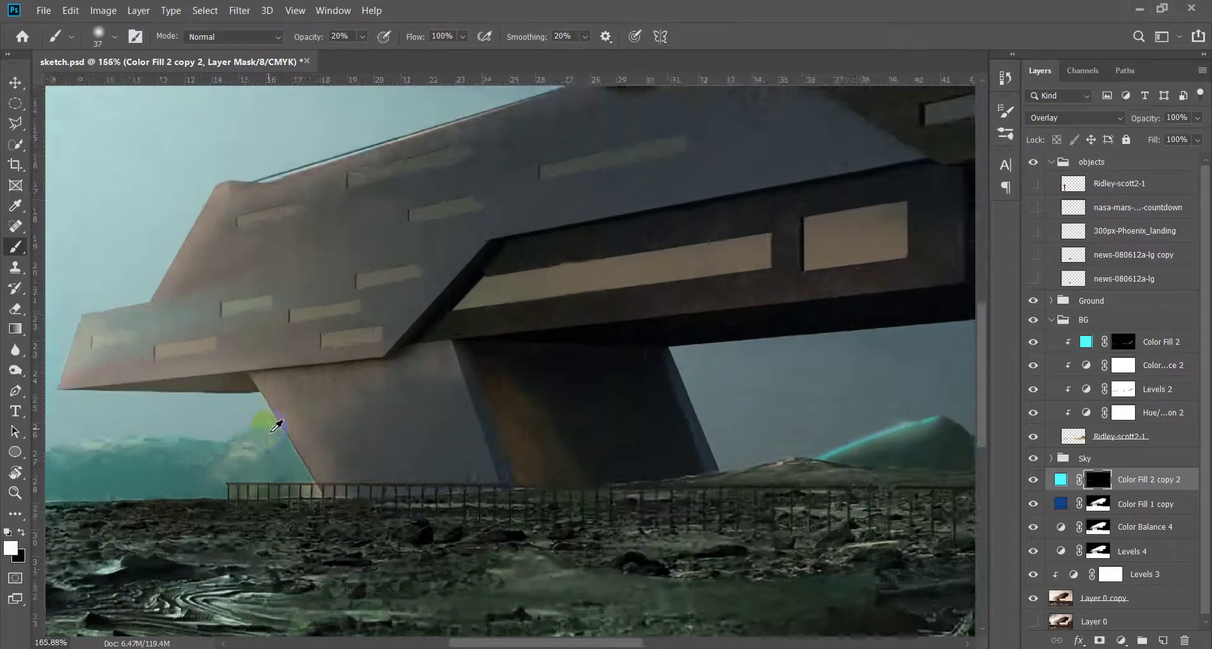
Shorten the brush's Transfer fade to 20 steps
scroll(276, 427, up, 2)
key(F5)
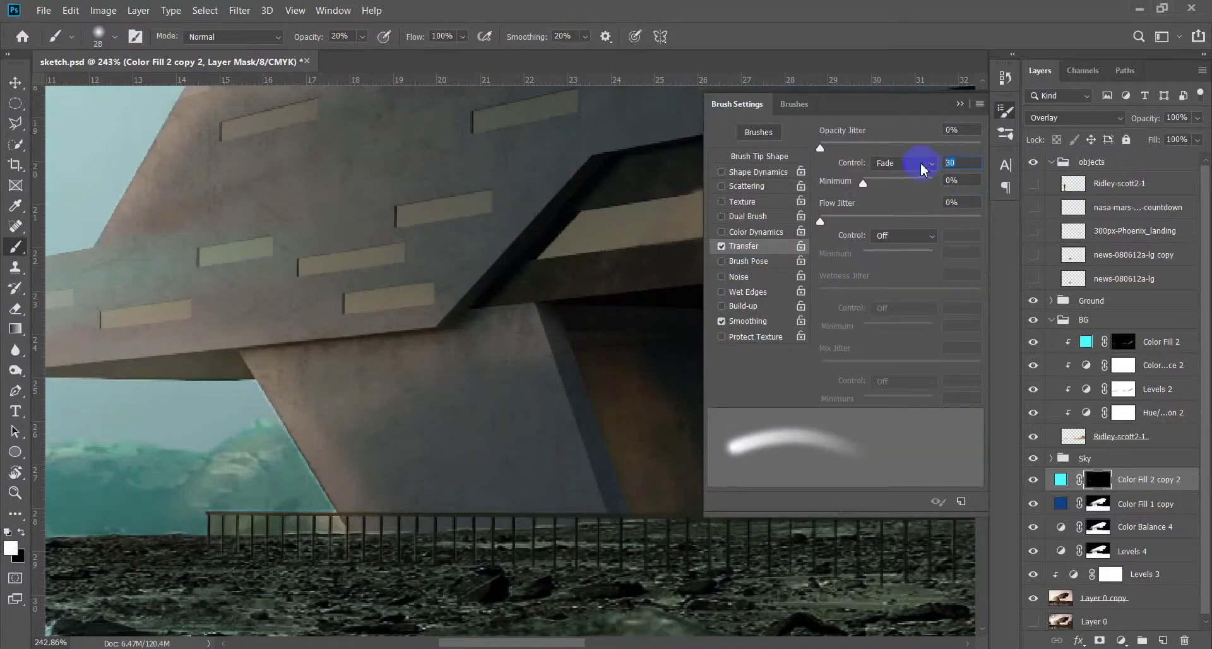
text(20)
click(961, 104)
scroll(271, 298, down, 3)
scroll(238, 262, down, 2)
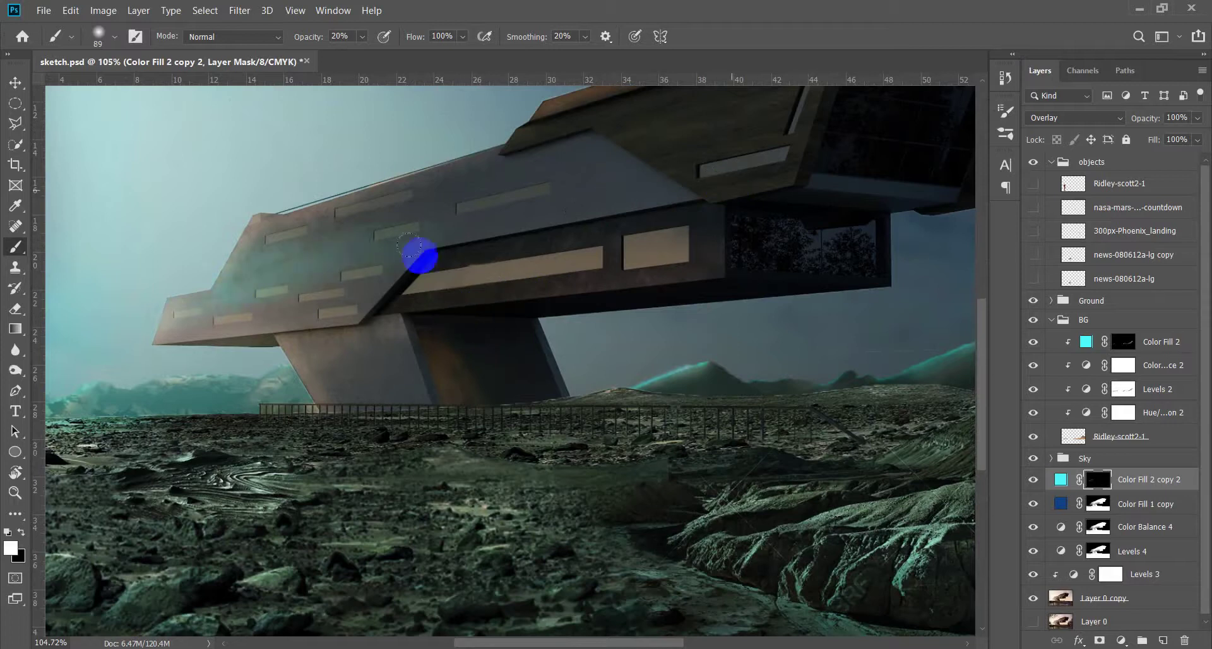
scroll(302, 434, down, 5)
scroll(305, 432, up, 3)
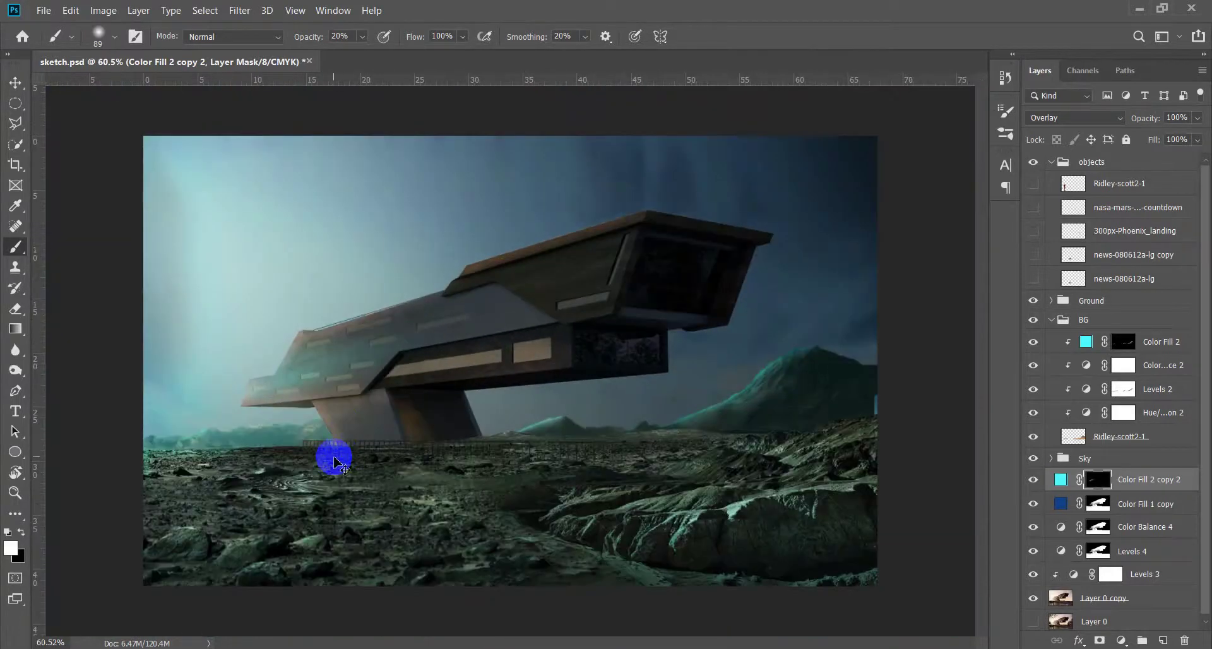
scroll(240, 410, up, 2)
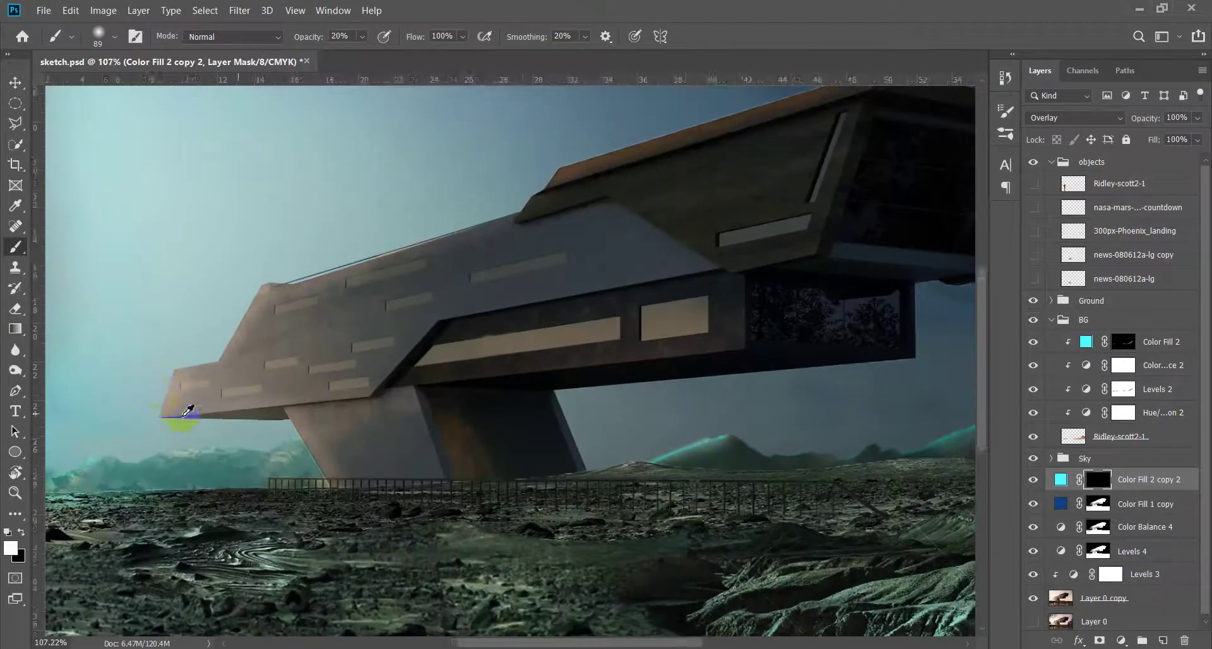
Dab haze onto the building, then toggle a brush dynamics option in Brush Settings
click(306, 450)
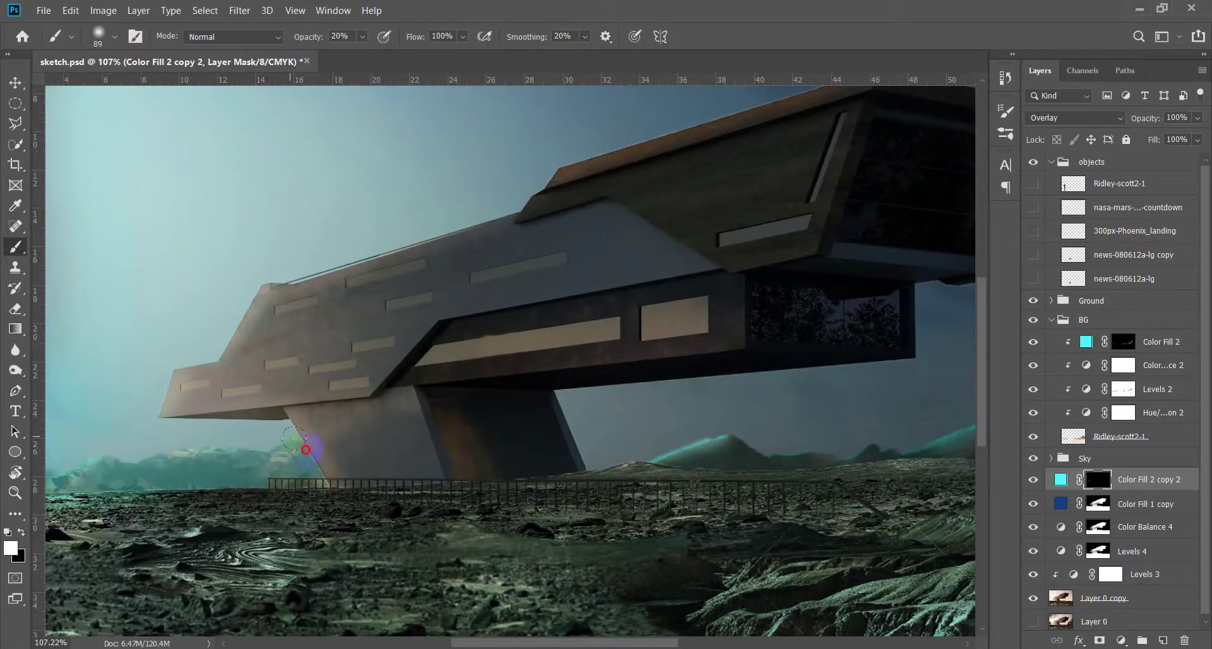
click(487, 323)
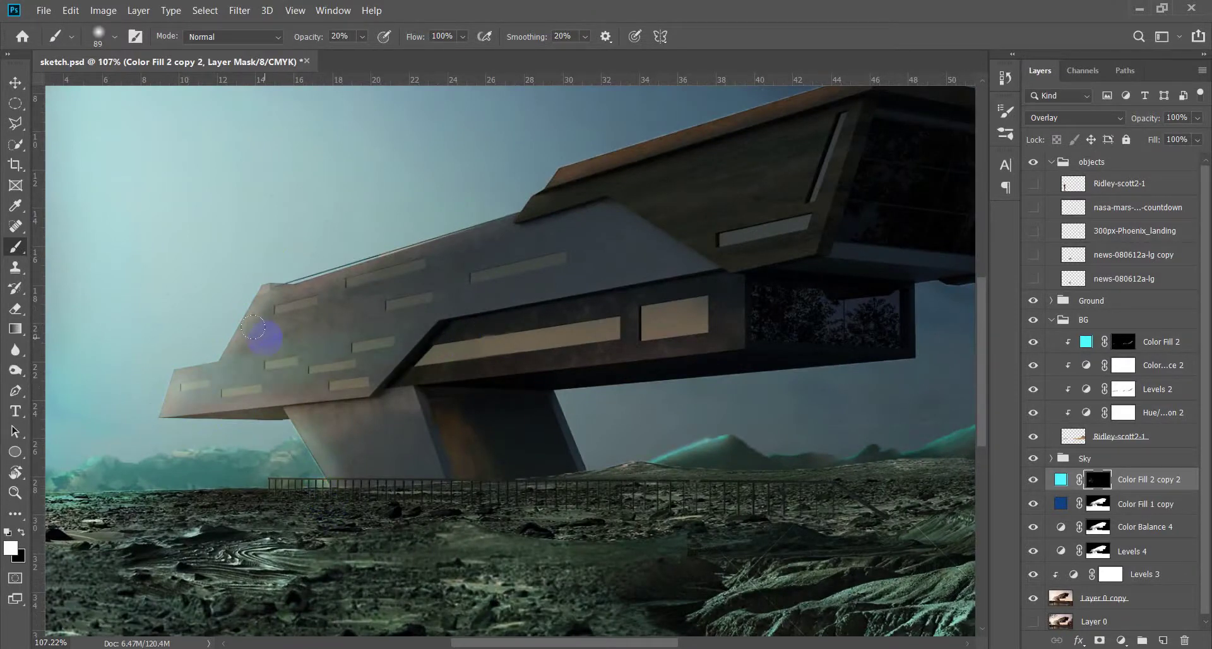
scroll(424, 406, down, 5)
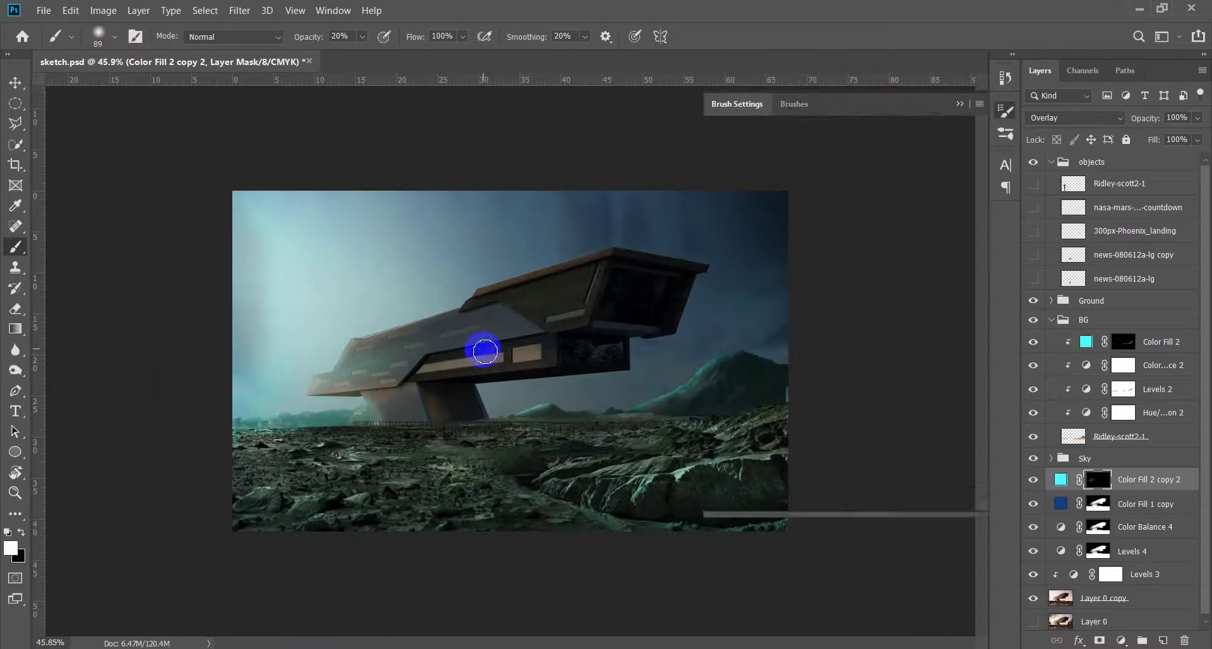
key(F5)
click(719, 245)
click(958, 101)
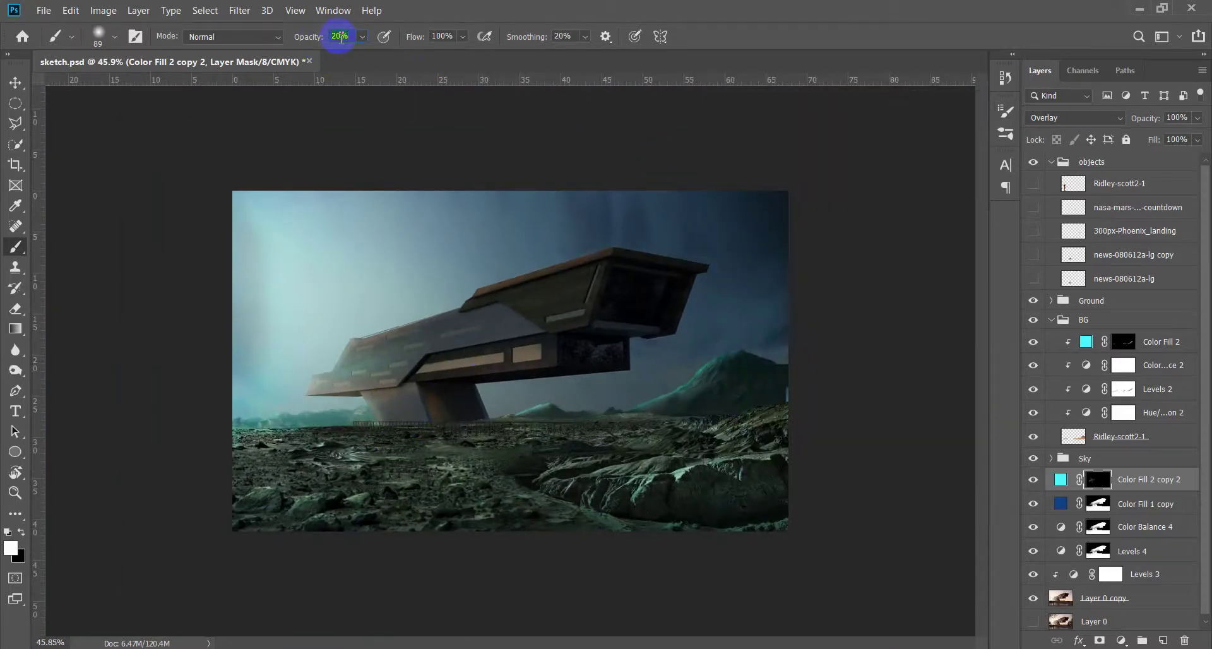
Enlarge the mask brush to 101 pixels while reviewing the hull and pillar
scroll(505, 348, up, 5)
key(bracketright)
key(bracketright)
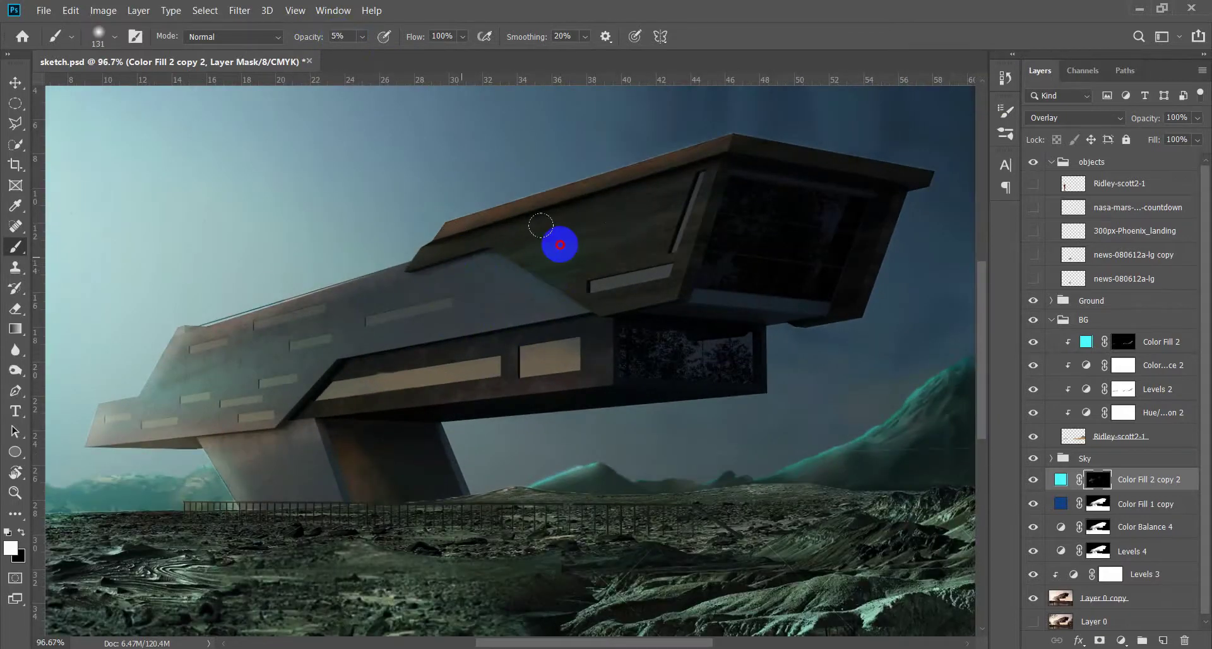
scroll(379, 360, up, 2)
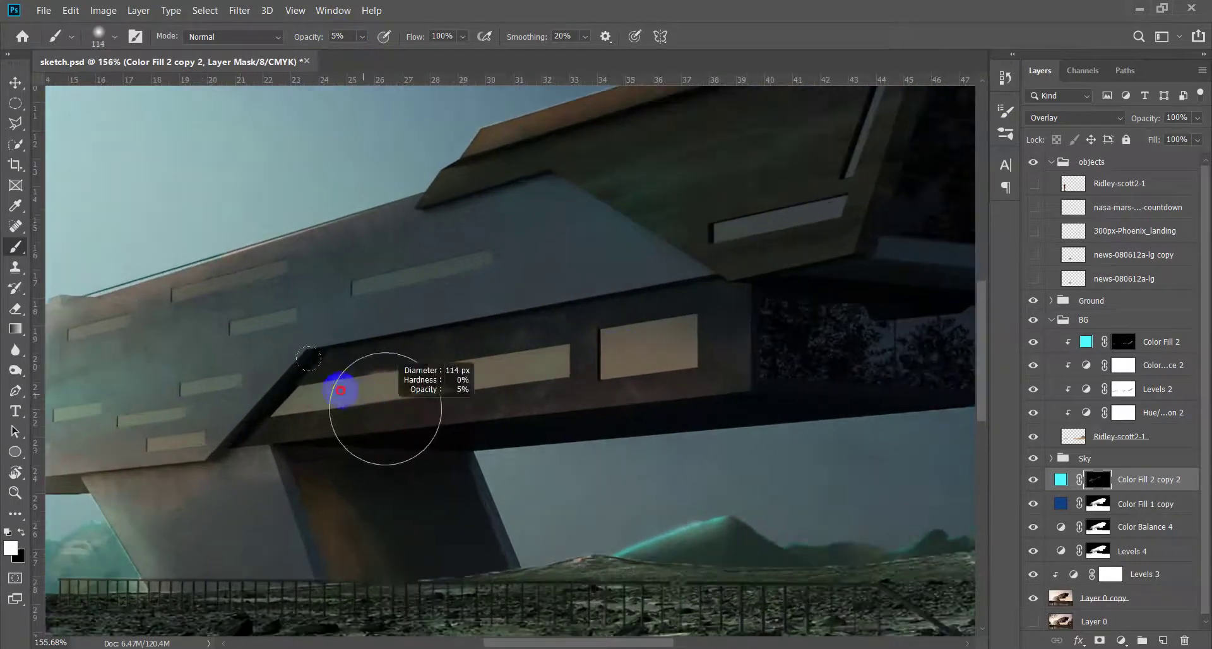
scroll(378, 442, up, 2)
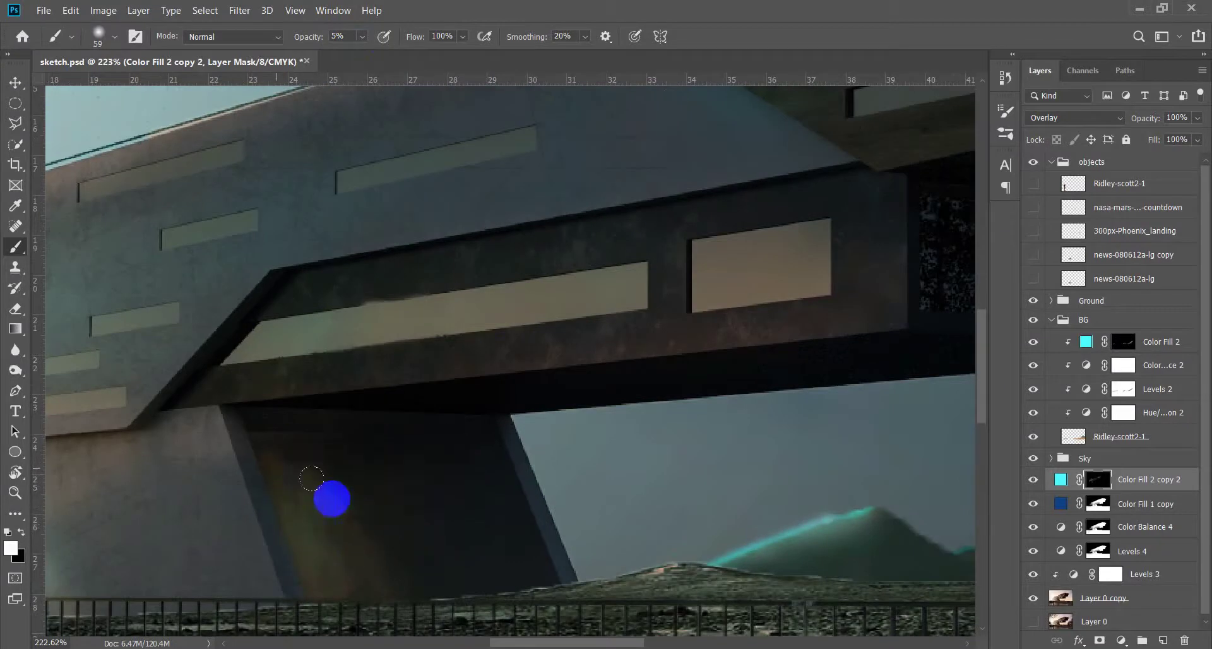
scroll(419, 506, down, 2)
drag(549, 452, 574, 483)
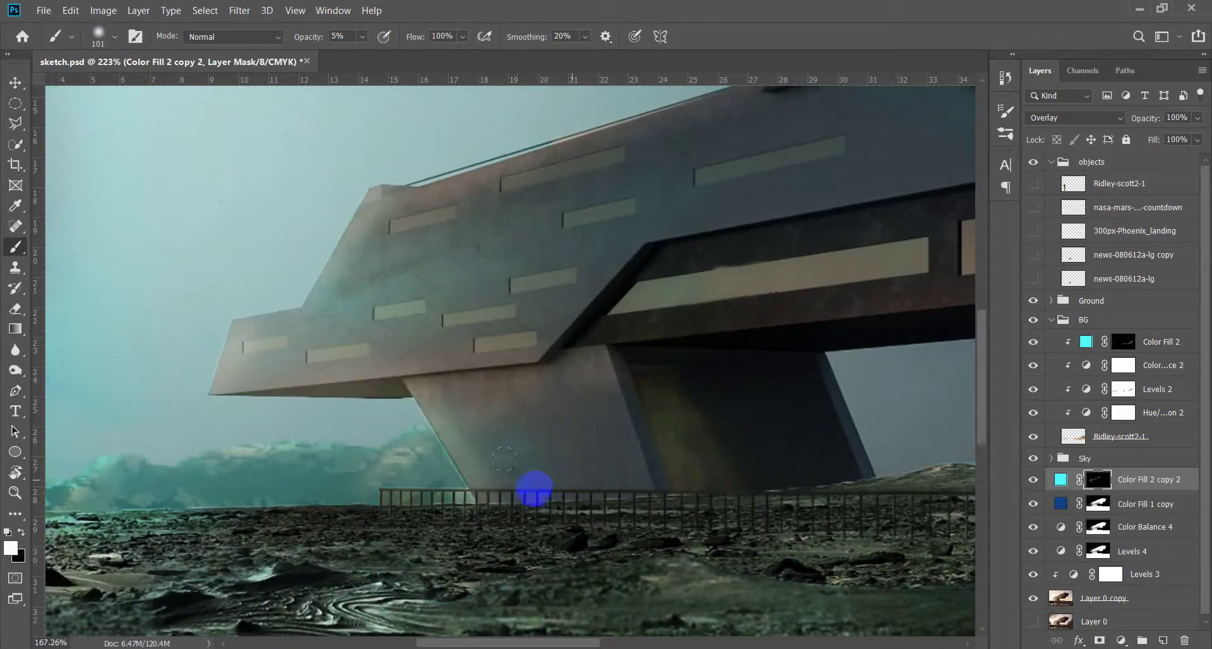
scroll(499, 401, down, 2)
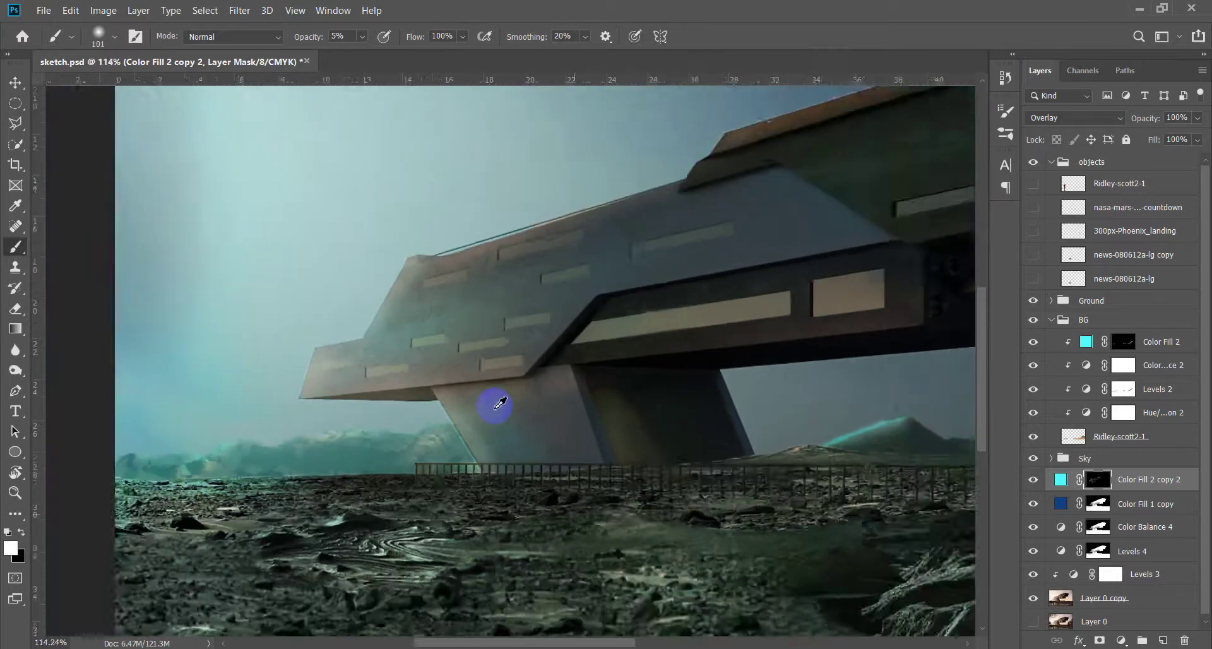
scroll(498, 400, down, 3)
scroll(490, 406, down, 3)
scroll(480, 432, down, 1)
scroll(893, 433, up, 1)
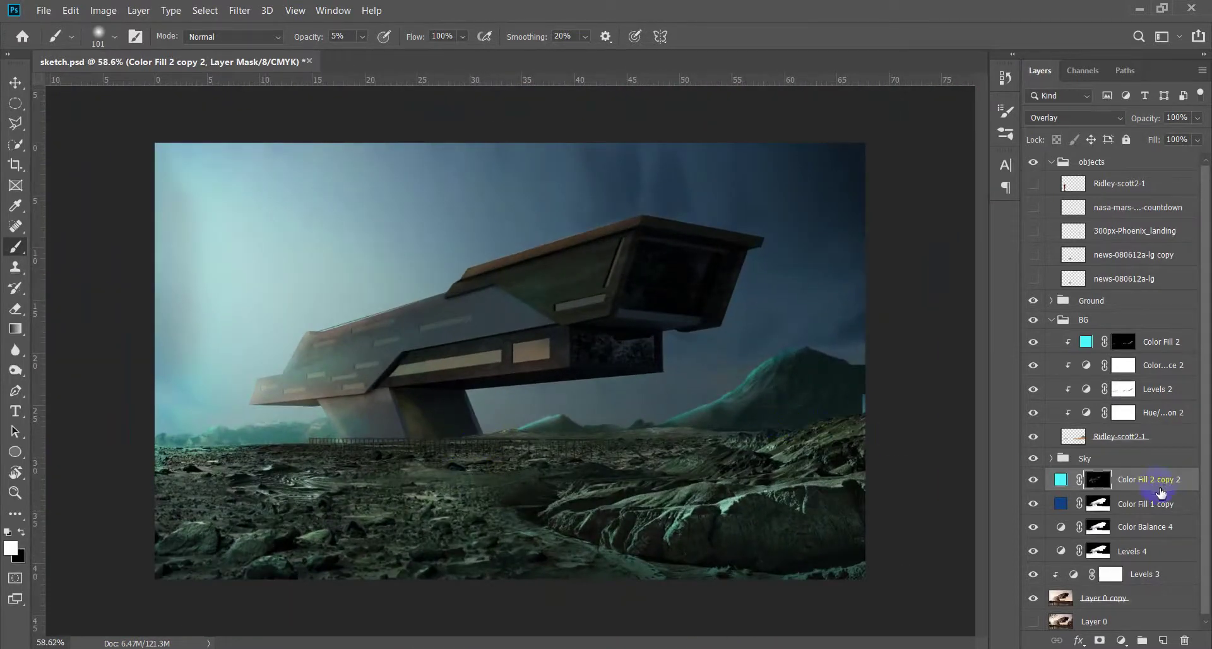
Show the Levels 3 adjustment, collapse the BG group and target the Levels 4 layer mask
click(1038, 577)
click(1096, 478)
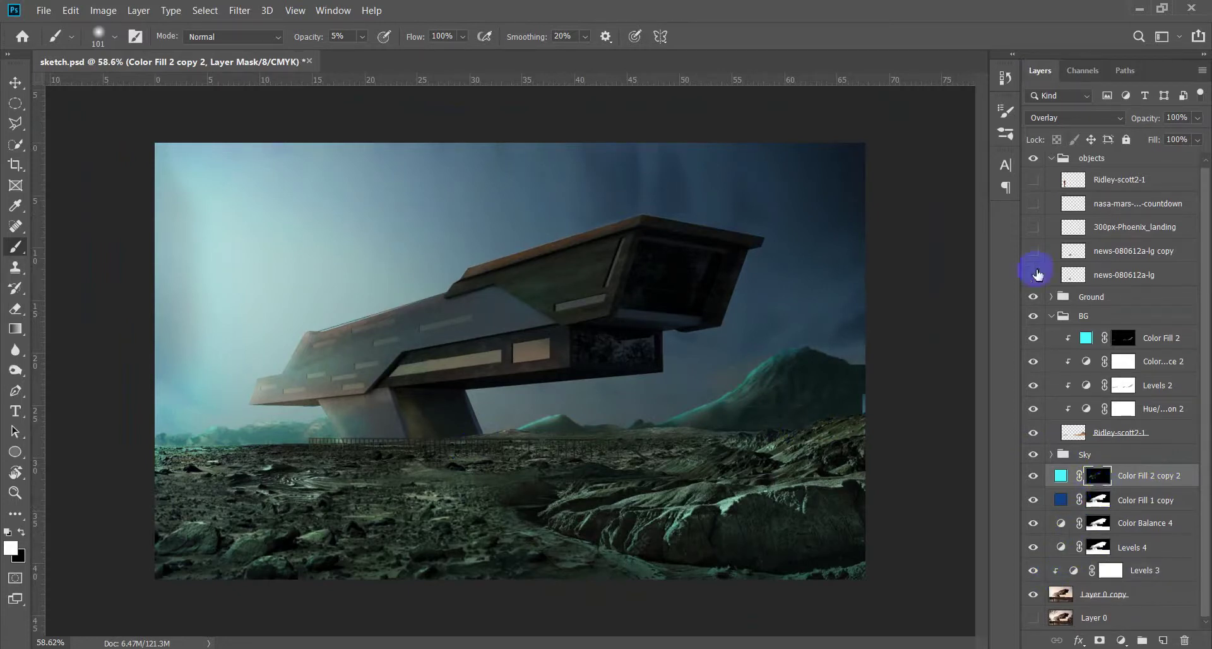
click(1052, 317)
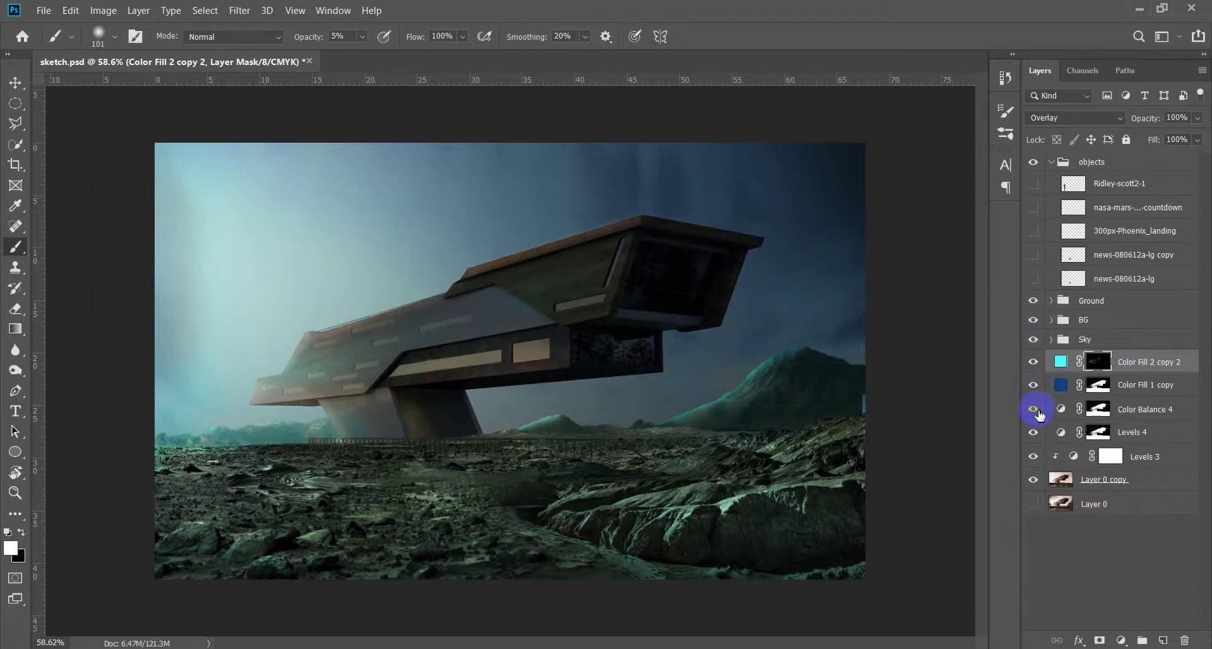
click(1098, 431)
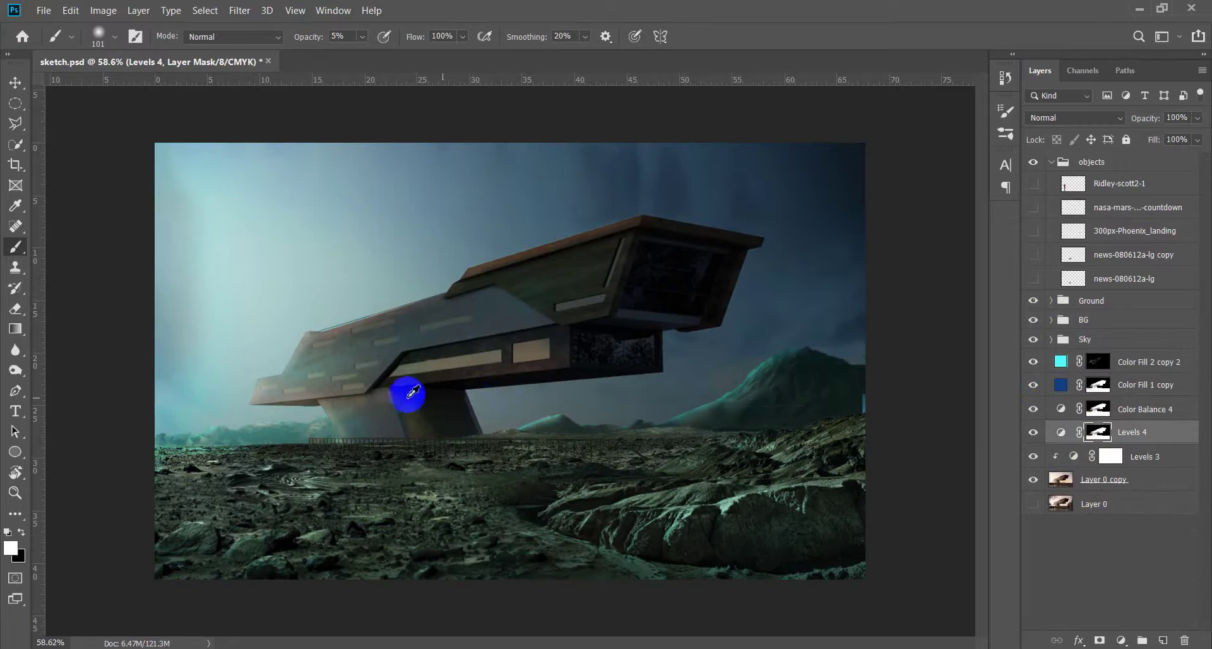
Paint white over the building's left tip on the Levels 4 mask, comparing with Levels 4 toggled off and on
key(ctrl+plus)
scroll(268, 389, up, 3)
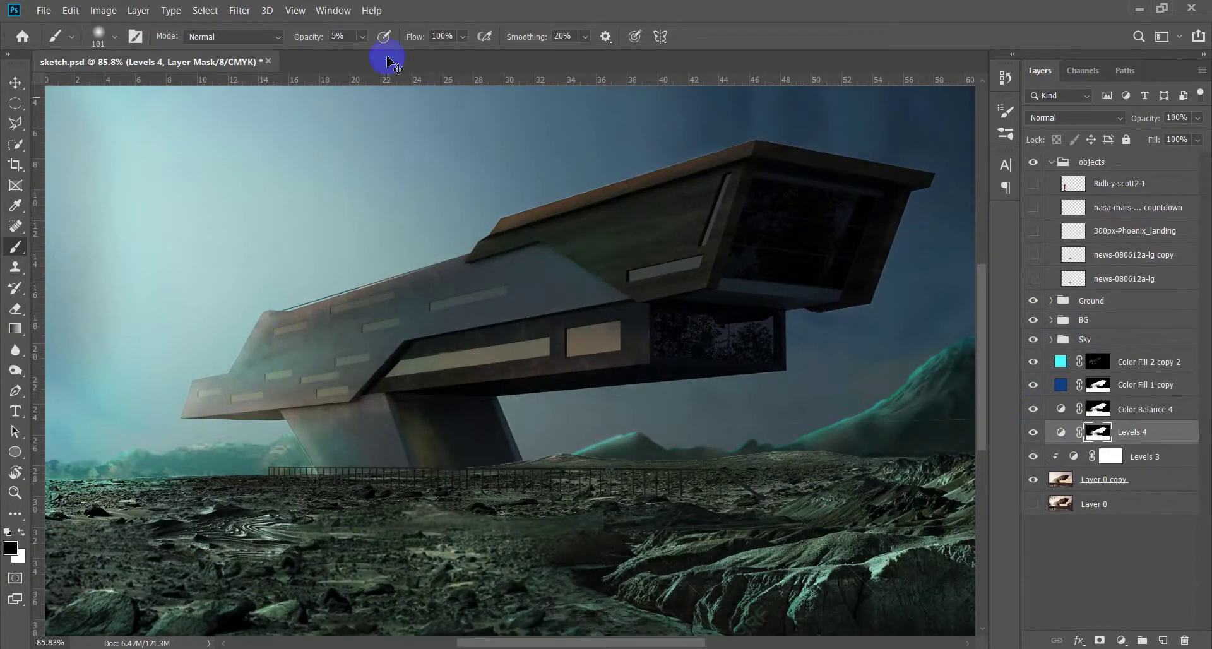
key(x)
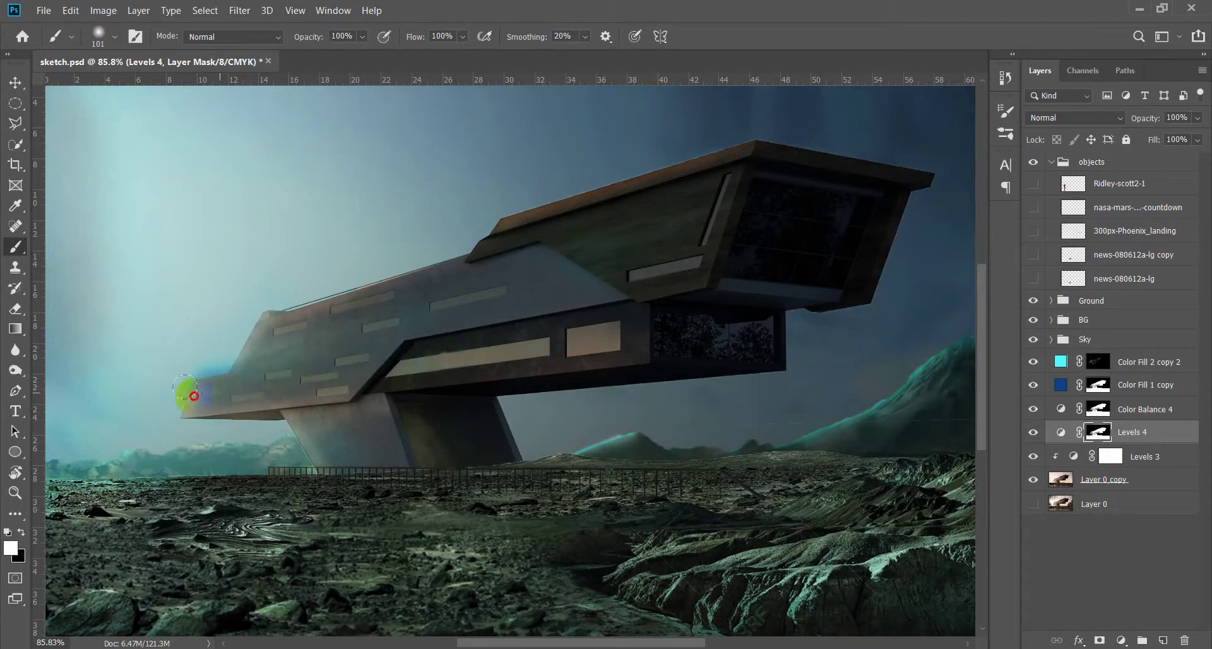
drag(172, 396, 271, 270)
scroll(241, 384, up, 5)
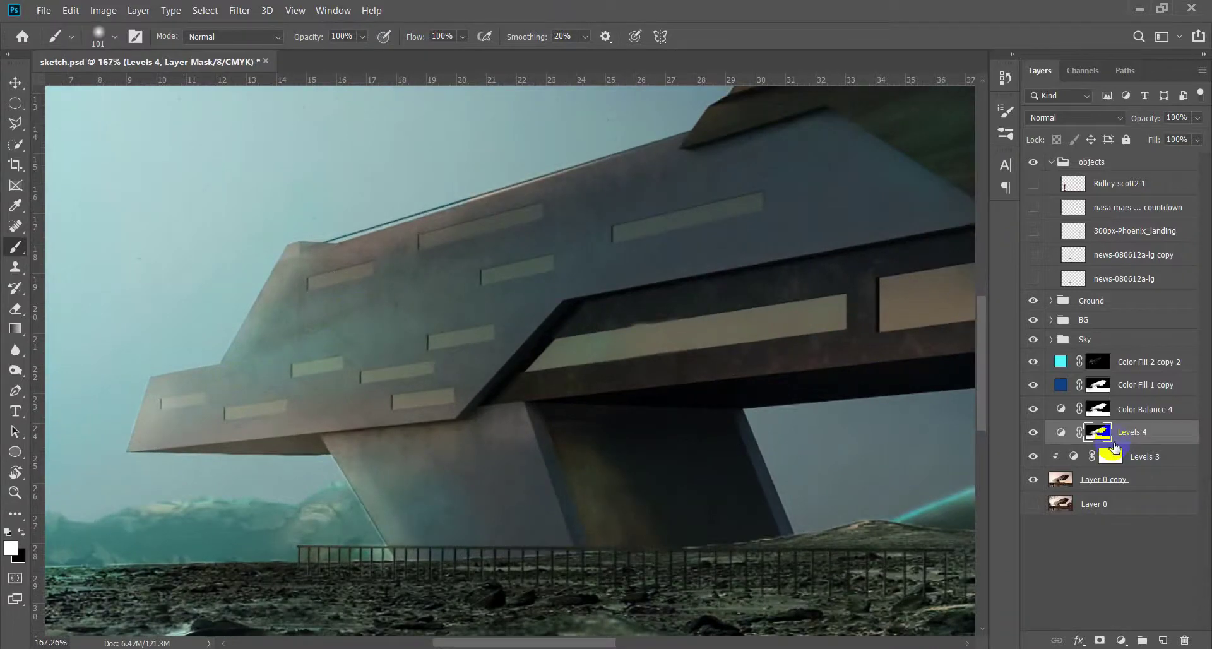
click(1038, 434)
click(1039, 435)
Softly brush the upper facade on the mask with a ~43 px brush at 10% opacity
drag(593, 276, 419, 278)
click(342, 36)
text(10)
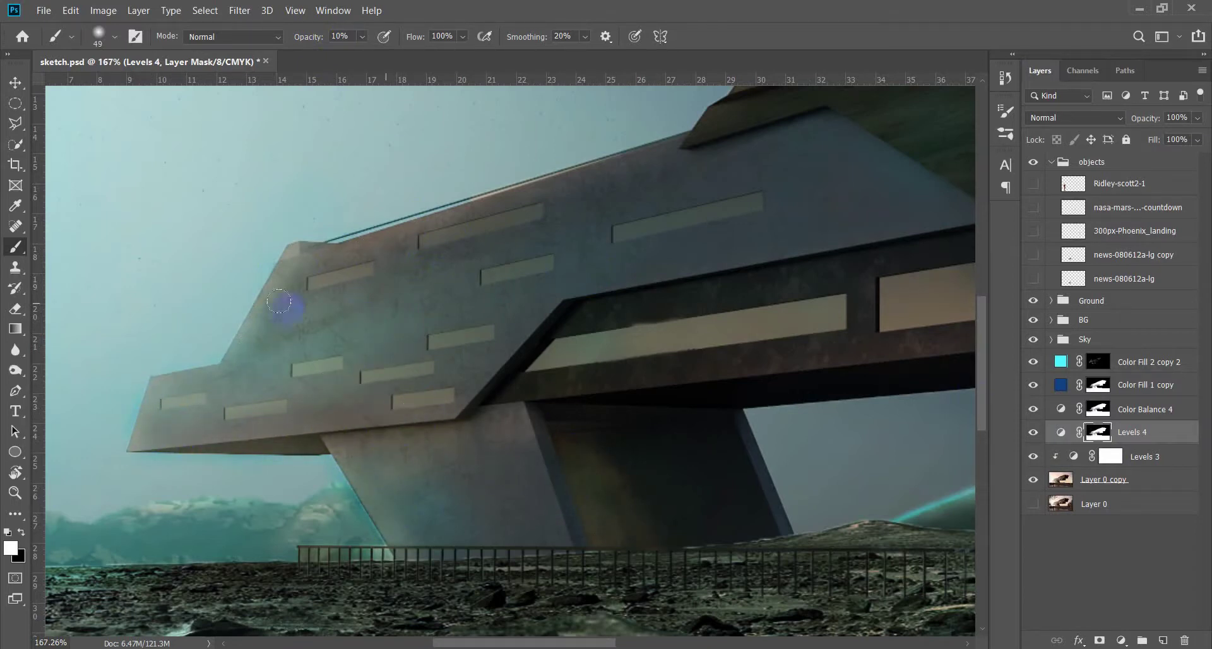
click(584, 215)
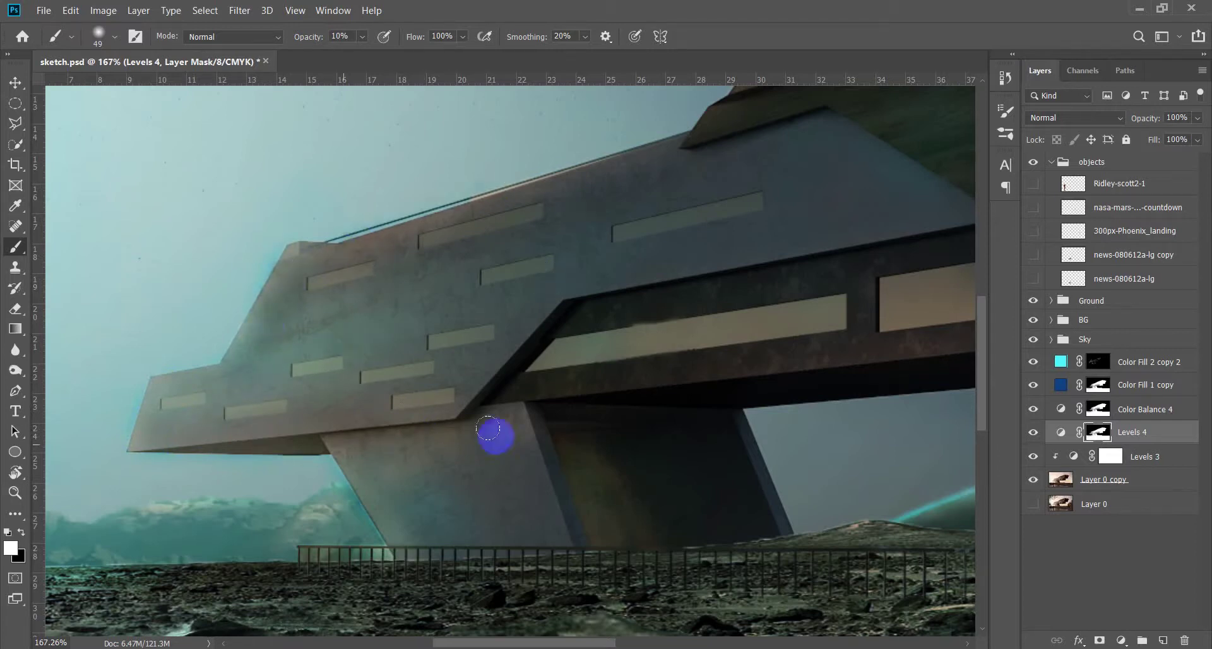
scroll(488, 429, down, 5)
key(v)
scroll(343, 501, down, 2)
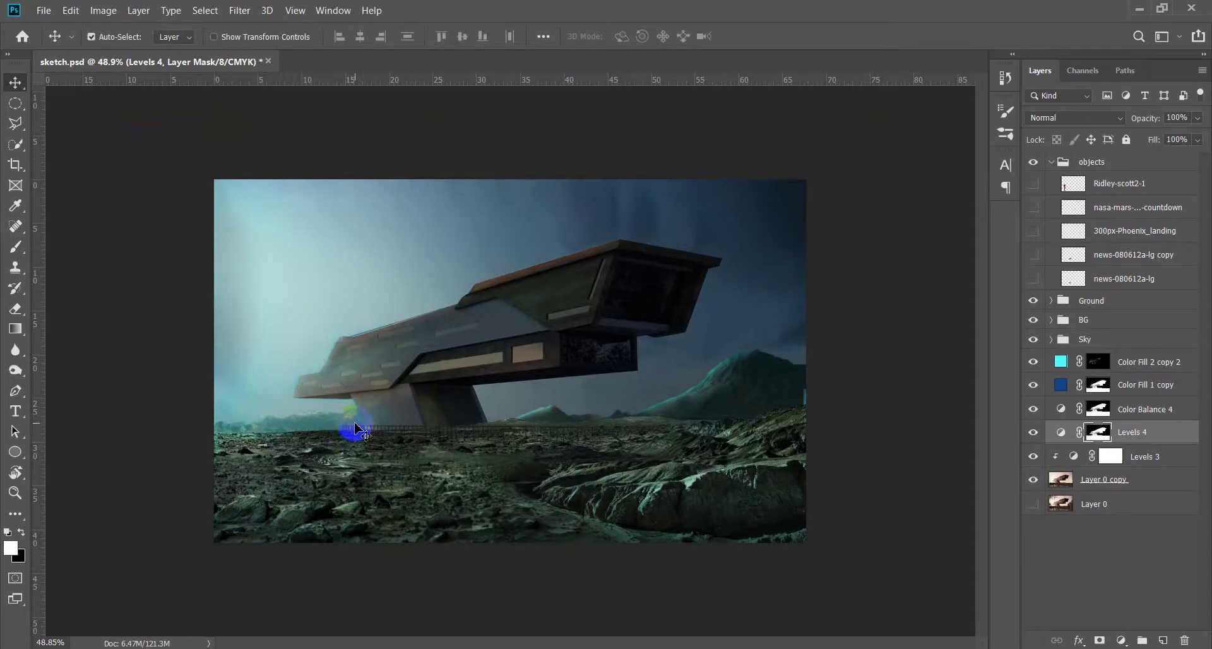
scroll(284, 414, up, 1)
scroll(324, 455, up, 1)
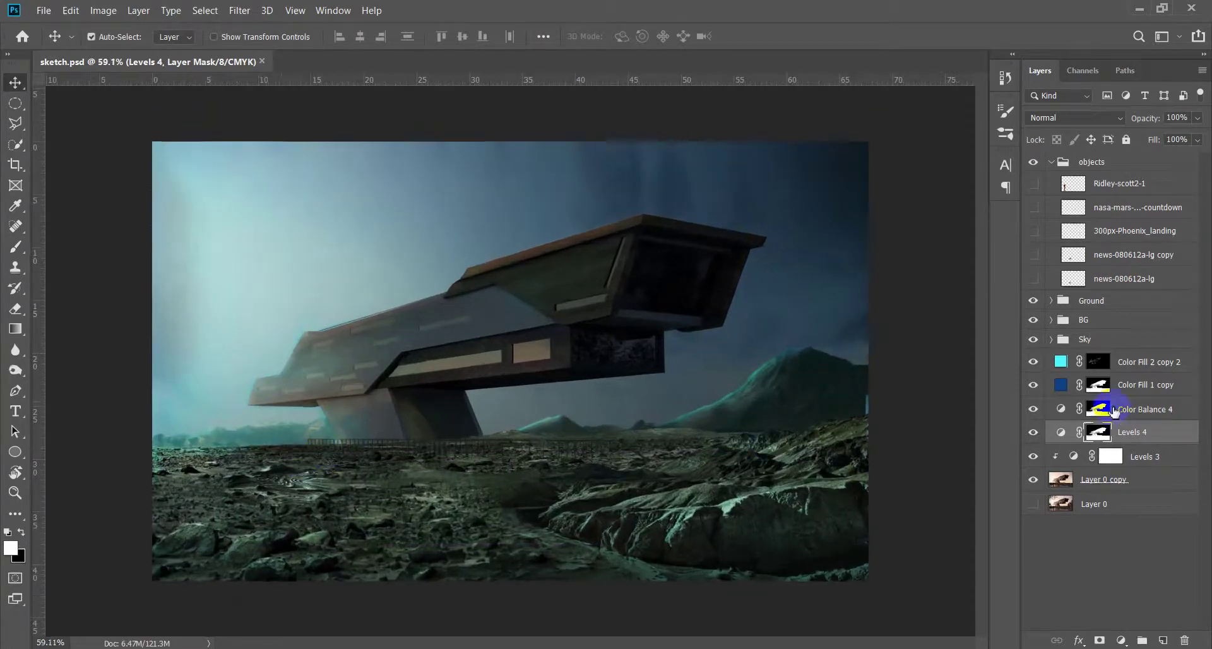
click(1166, 486)
Add a new empty layer above Color Fill 2 copy 2 and switch to the Brush
click(1168, 363)
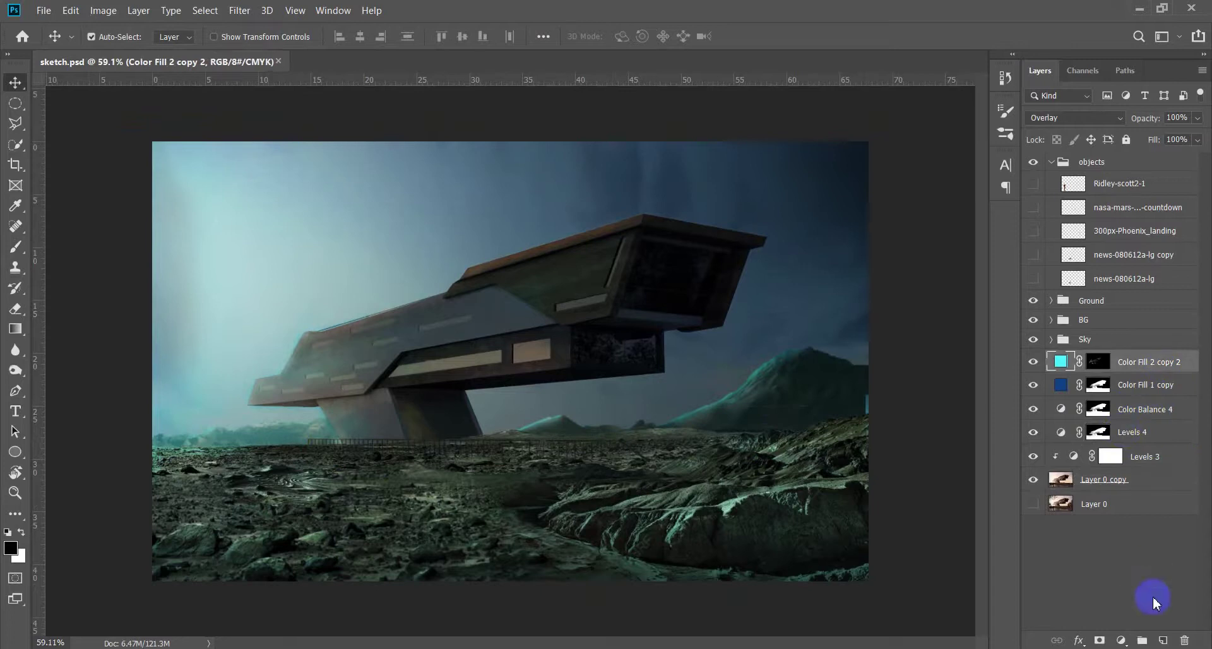
click(1164, 641)
key(b)
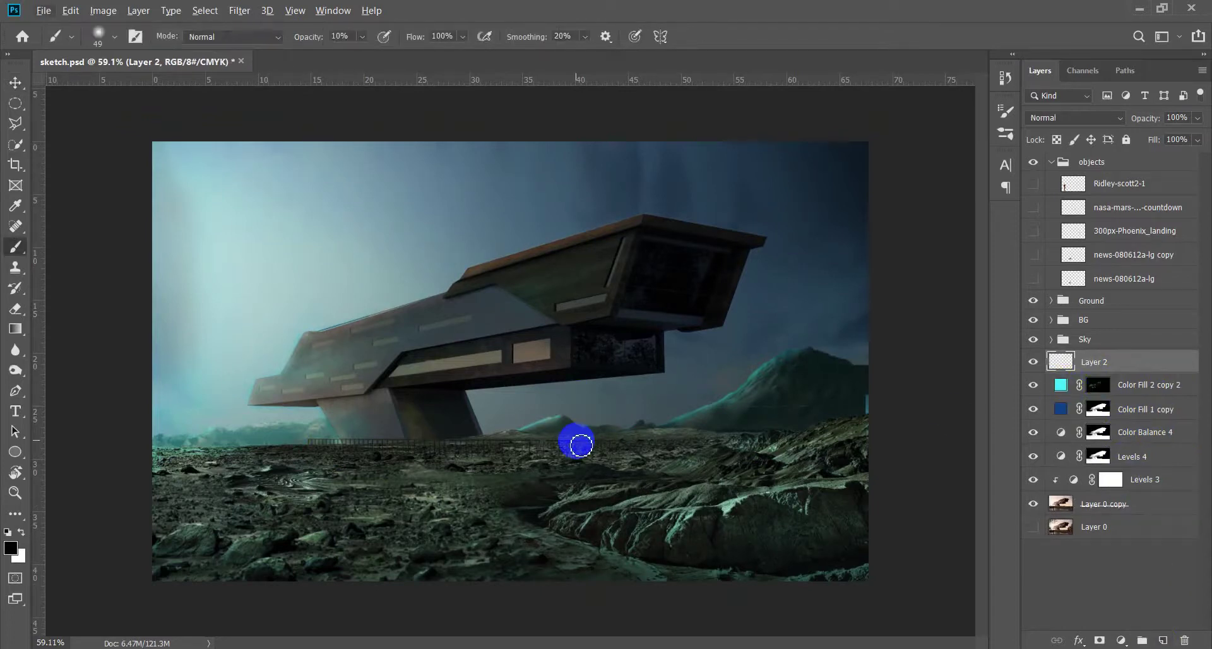
Set the painting colour to the fill's cyan 50f9ff and select Layer 2
double_click(1061, 390)
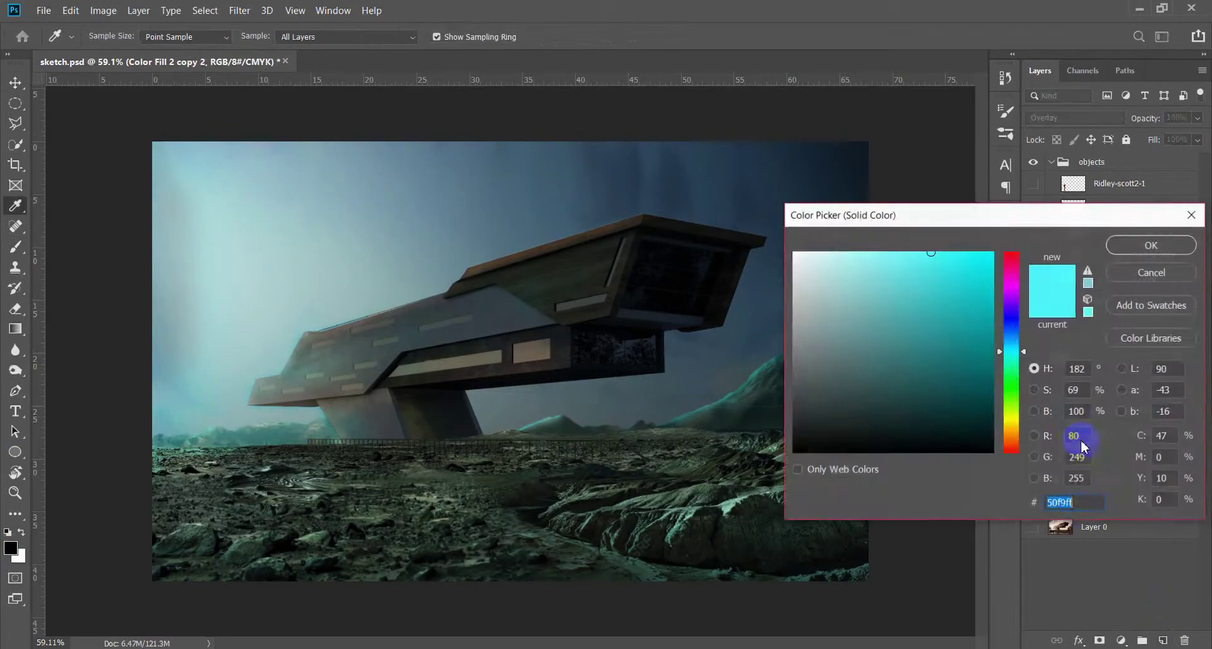
click(1152, 245)
click(10, 548)
key(ctrl+v)
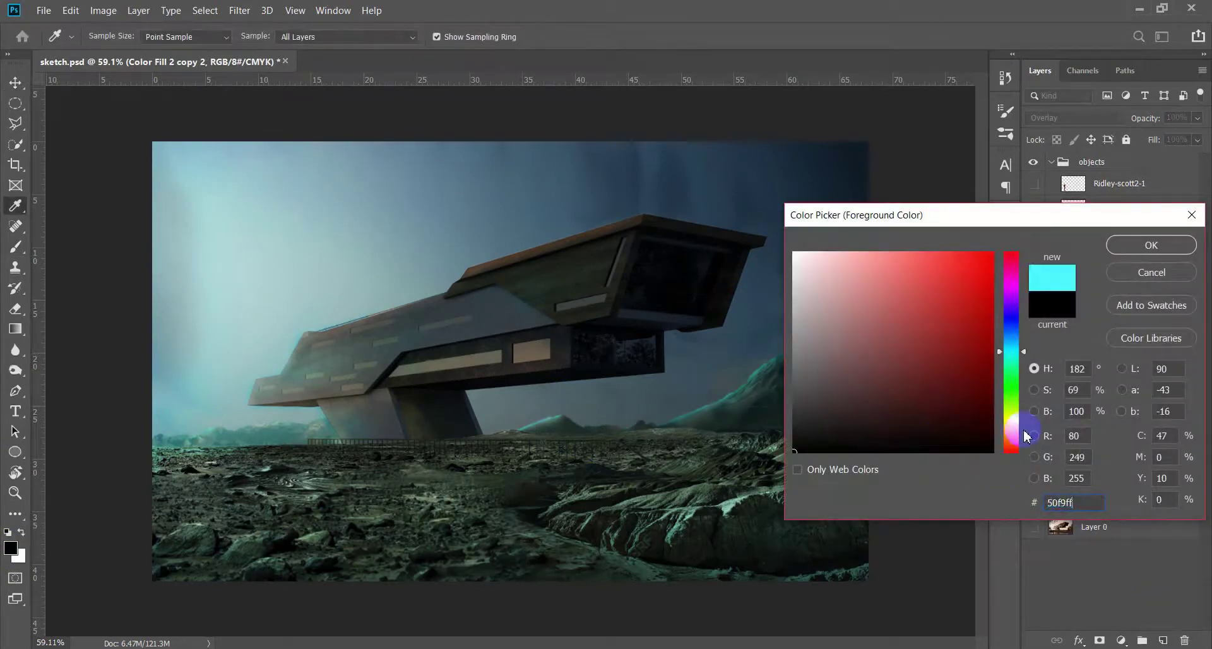
click(1152, 245)
scroll(314, 377, up, 3)
ctrl+click(130, 400)
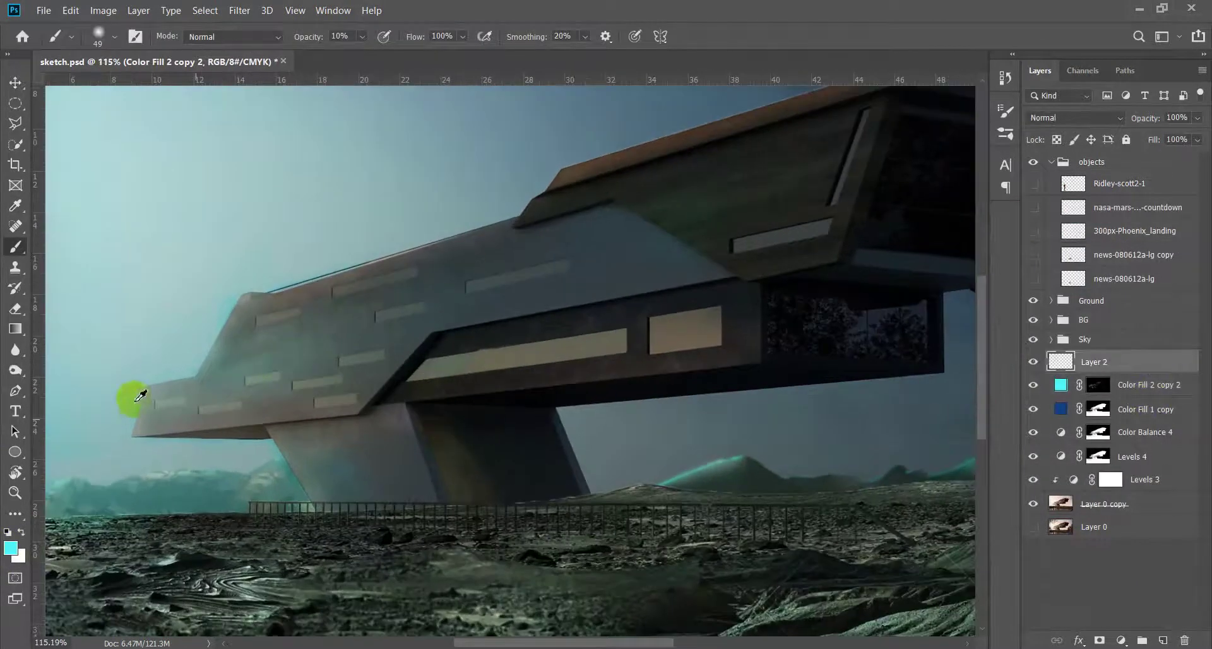
Set the brush to 99% opacity with a 3 px tip
scroll(259, 414, up, 3)
drag(300, 43, 530, 46)
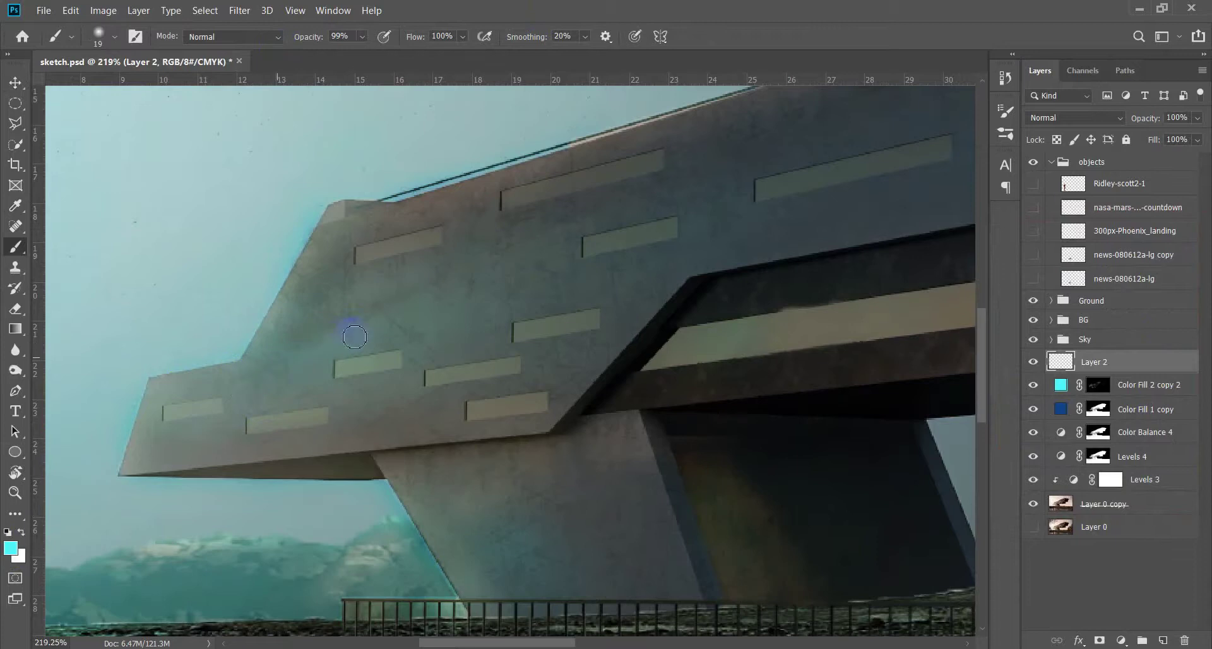
scroll(197, 418, up, 3)
drag(338, 461, 323, 493)
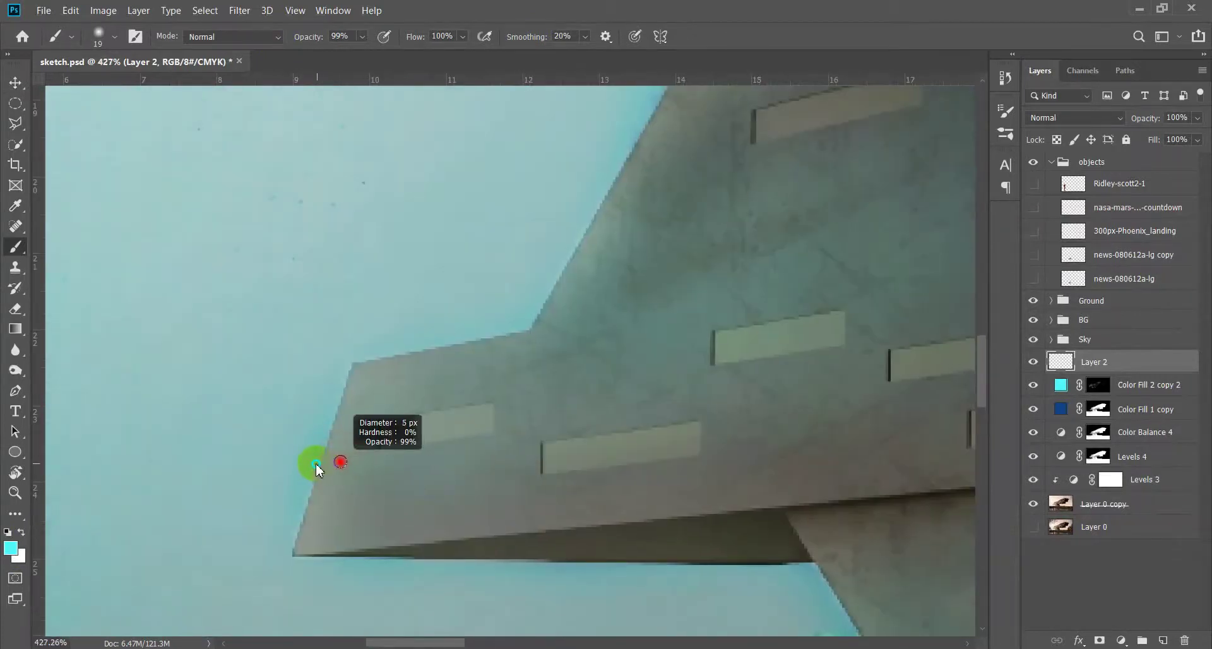
Draw straight cyan lines up the wing's left edge, along its upper edge and diagonal
click(292, 555)
shift+click(352, 363)
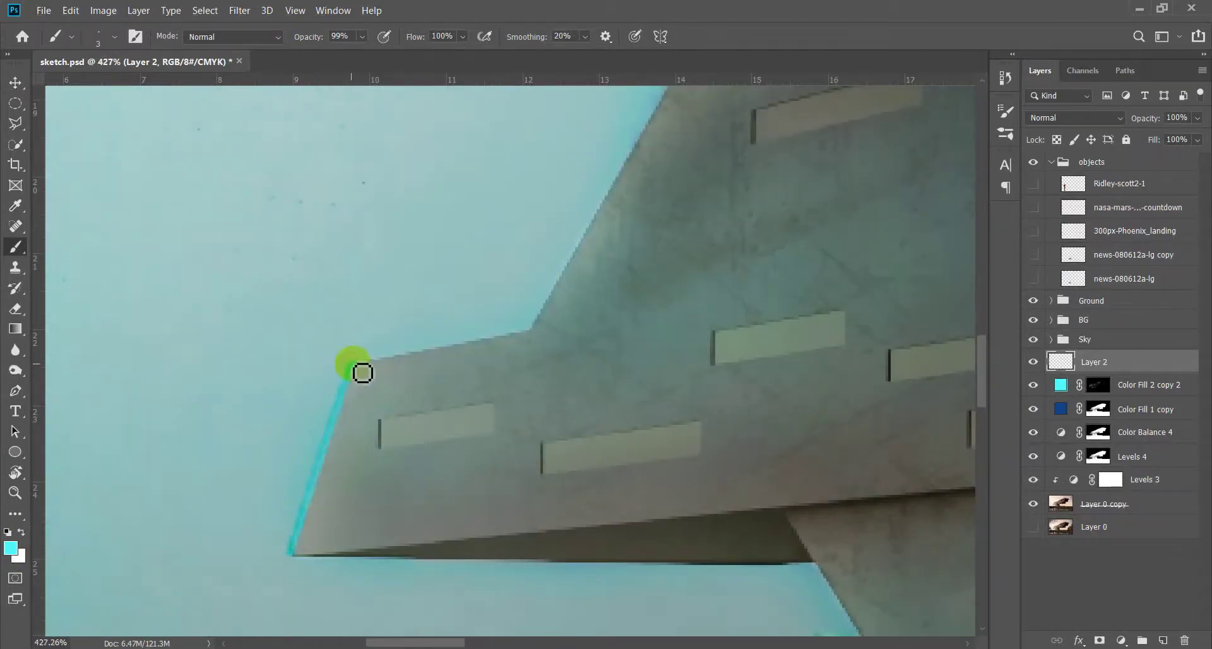
drag(466, 429, 319, 641)
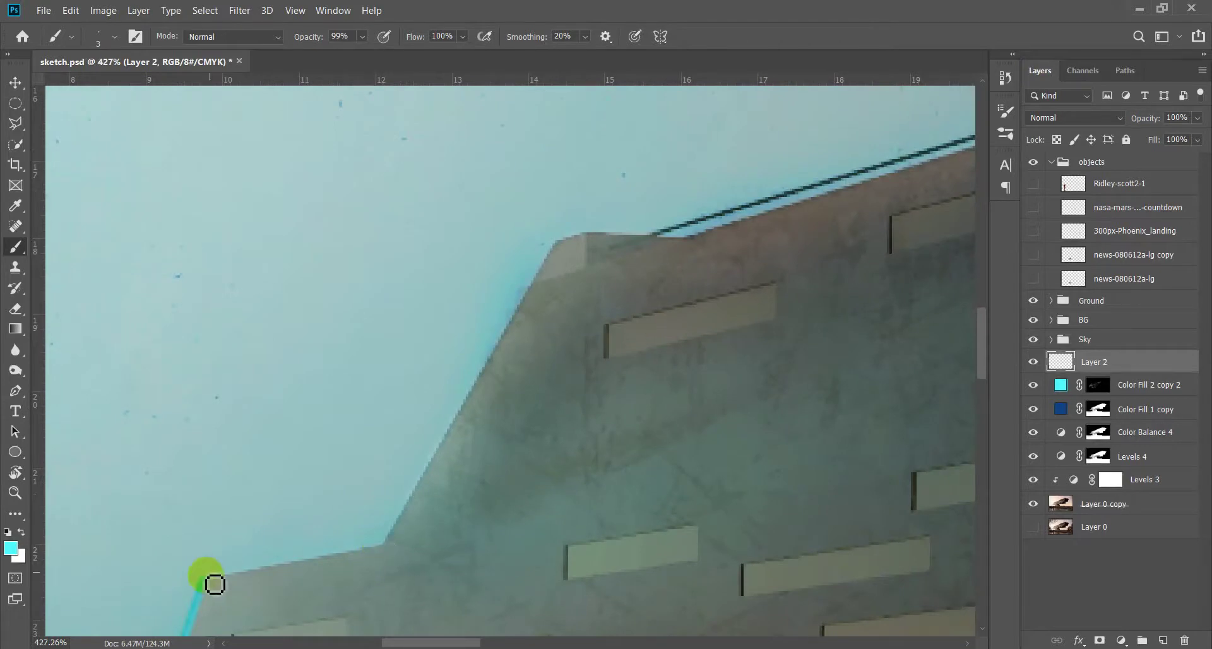
shift+click(382, 548)
shift+click(556, 242)
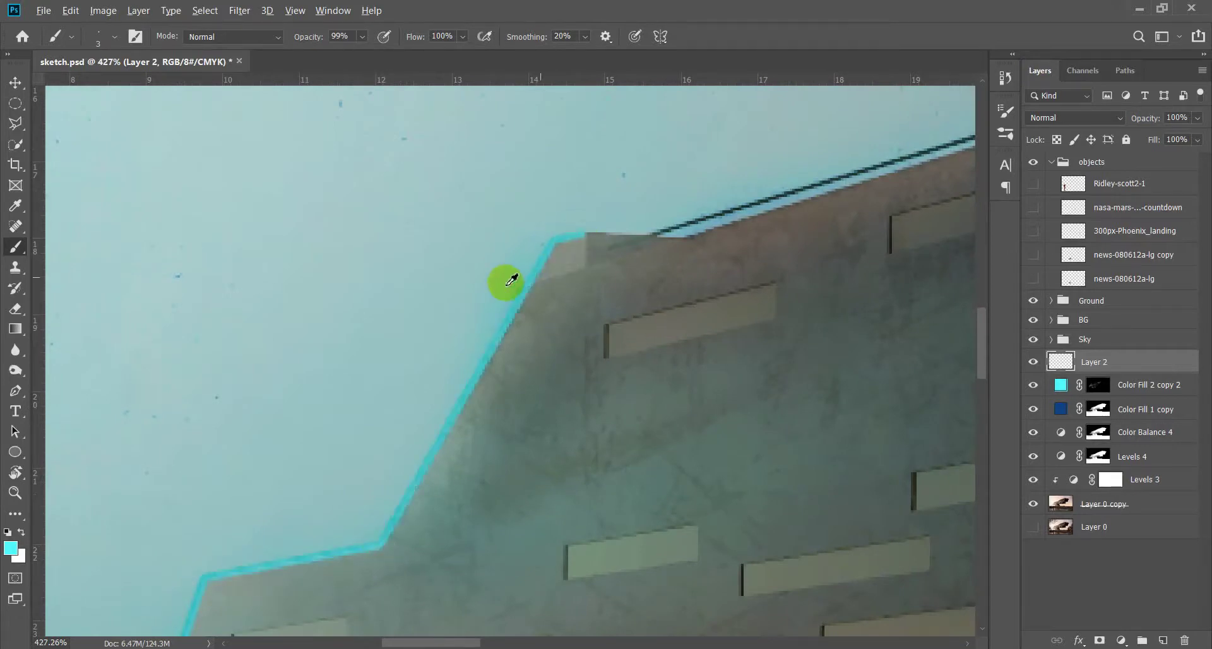
Trace the pillar's diagonal edge and the roof's top edge with cyan lines
key(ctrl+0)
scroll(260, 435, up, 5)
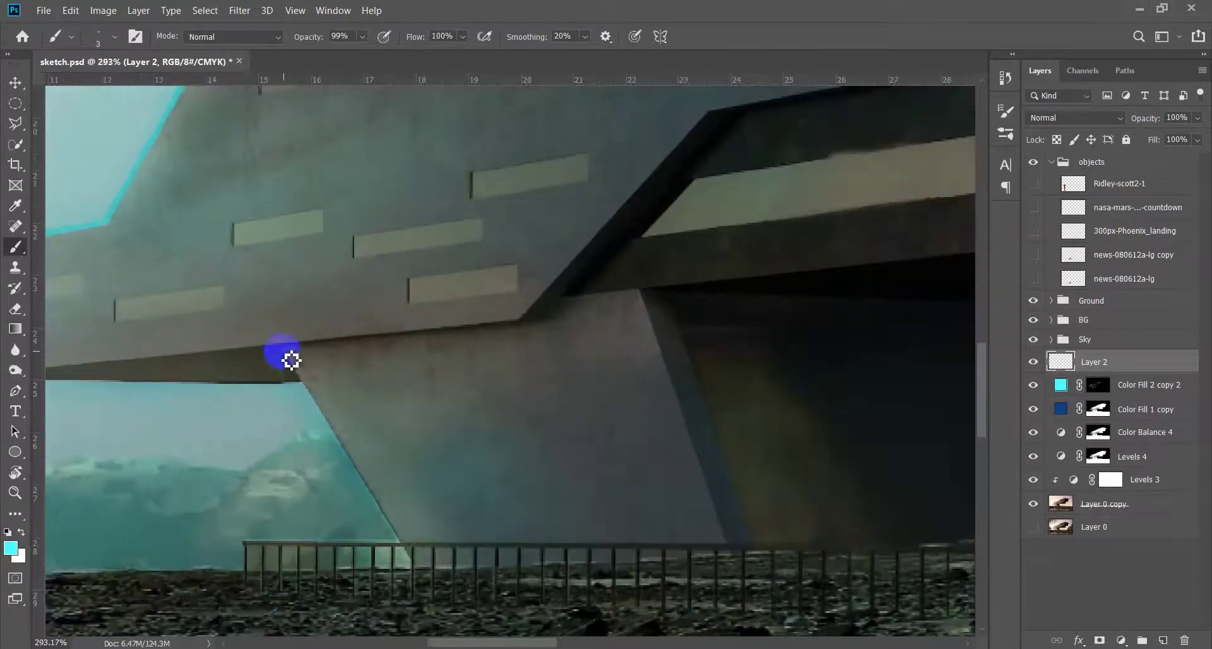
shift+click(411, 554)
scroll(392, 503, down, 3)
scroll(541, 306, down, 2)
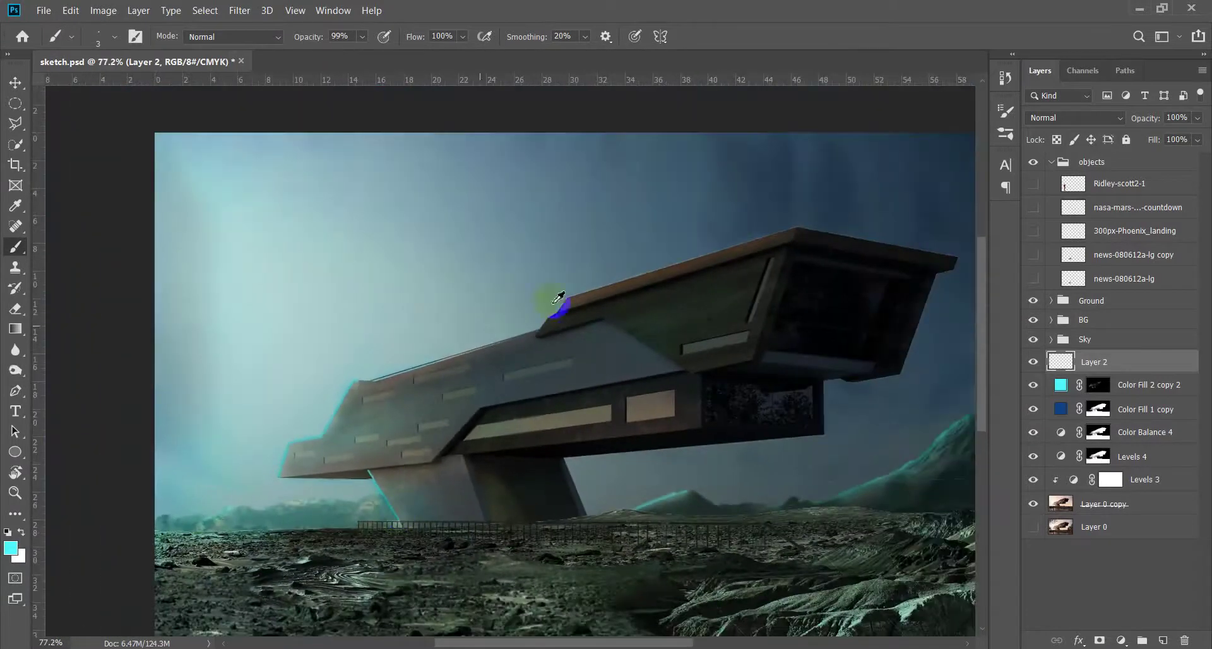
scroll(559, 325, up, 5)
scroll(559, 326, up, 1)
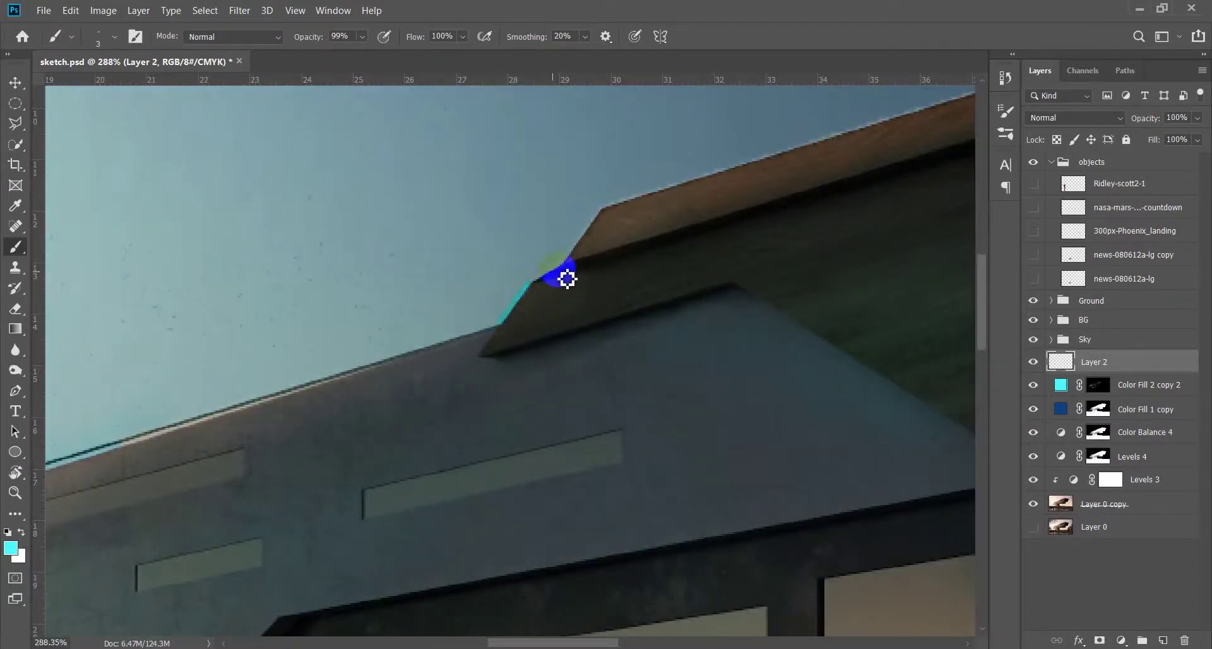
scroll(612, 224, down, 3)
scroll(720, 290, up, 2)
scroll(732, 334, up, 1)
shift+click(761, 301)
Trace the lower wing edge and the V-shaped edge with cyan lines, extending right
scroll(135, 561, up, 3)
click(135, 543)
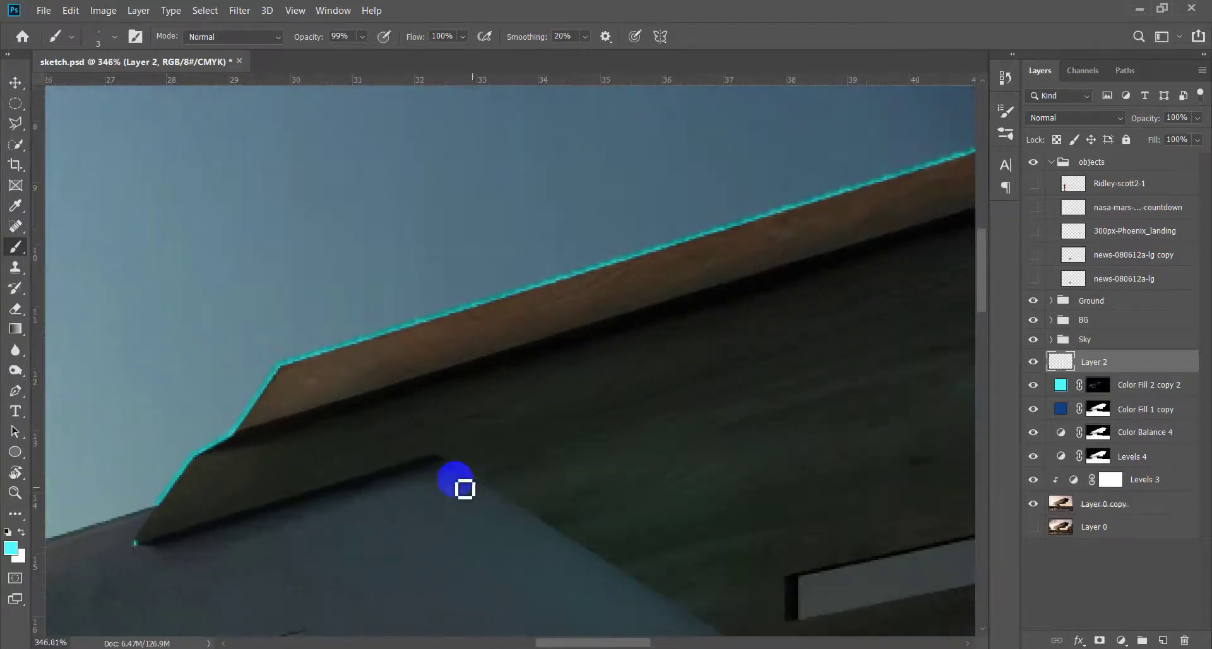
shift+click(432, 454)
scroll(480, 448, down, 2)
scroll(631, 505, down, 3)
shift+click(688, 544)
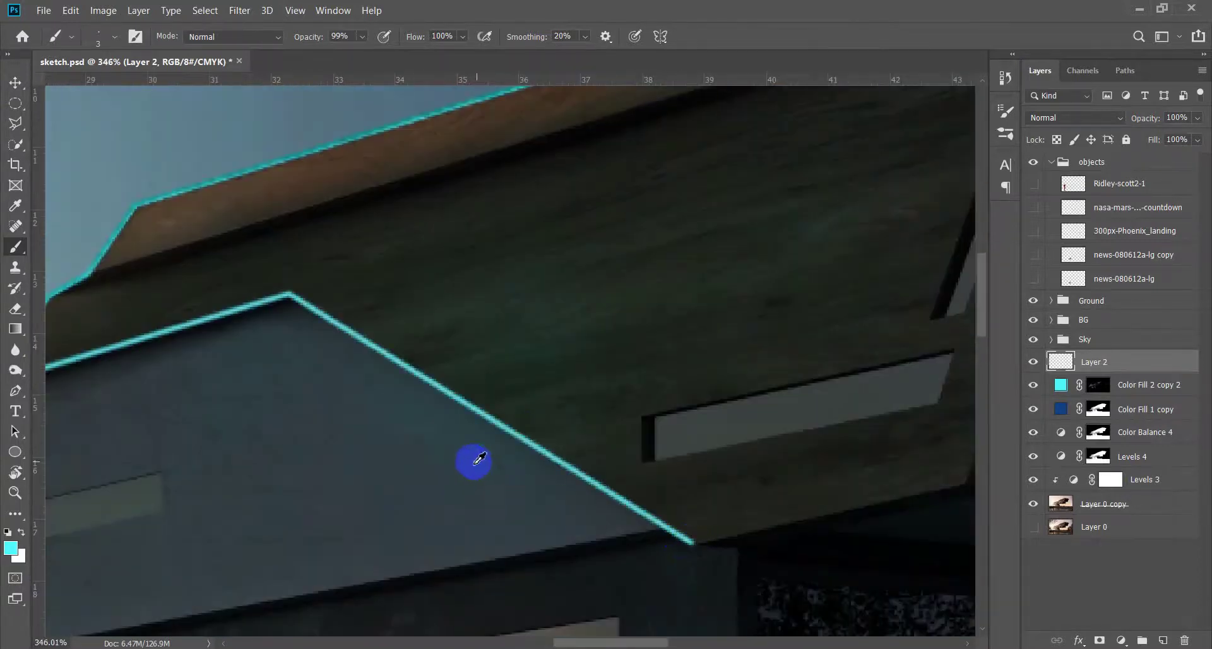
scroll(474, 465, down, 4)
scroll(568, 470, up, 2)
shift+click(678, 468)
scroll(568, 476, down, 3)
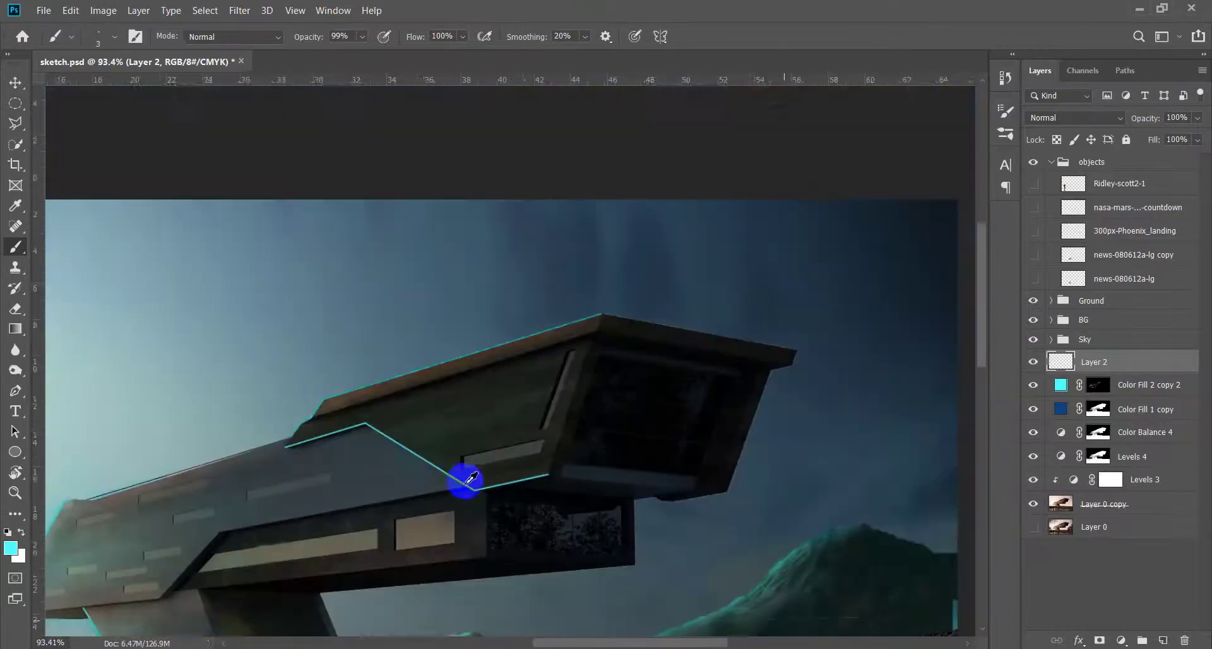
scroll(441, 530, up, 3)
scroll(420, 578, up, 1)
Draw cyan lines along the lower wing edge and under the window band
click(111, 493)
shift+click(714, 429)
scroll(536, 463, up, 2)
scroll(549, 419, up, 2)
drag(763, 389, 665, 414)
click(178, 491)
shift+click(789, 410)
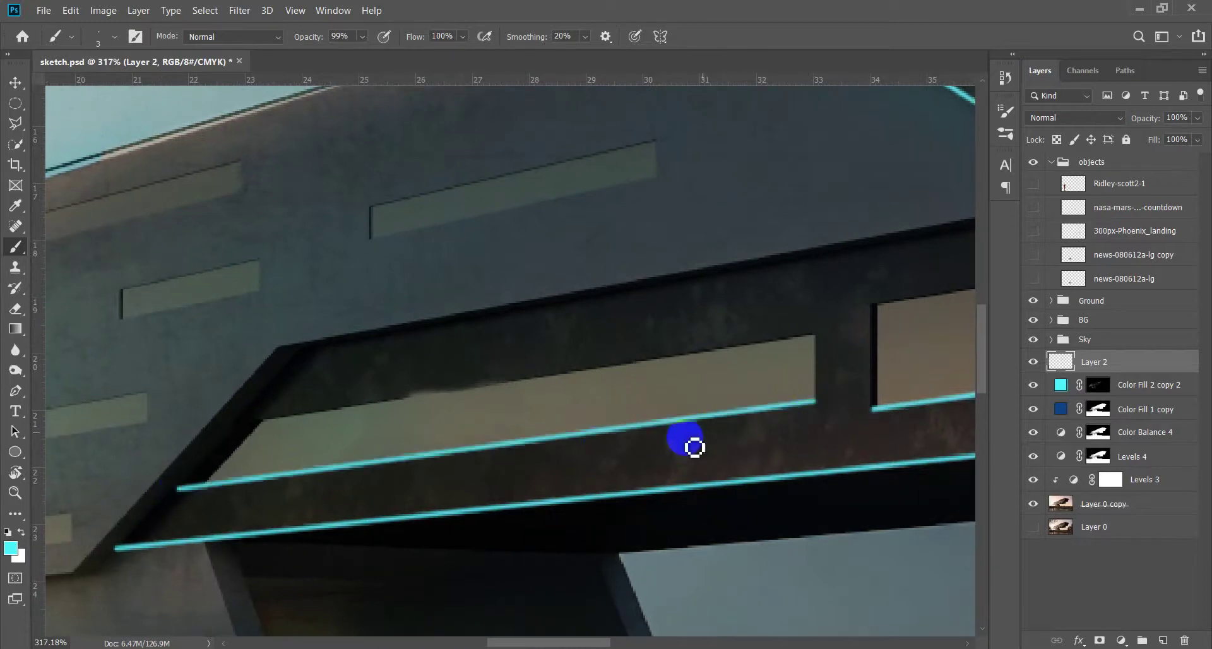
scroll(603, 449, down, 1)
key(v)
scroll(603, 448, down, 3)
scroll(460, 427, down, 2)
scroll(411, 416, up, 1)
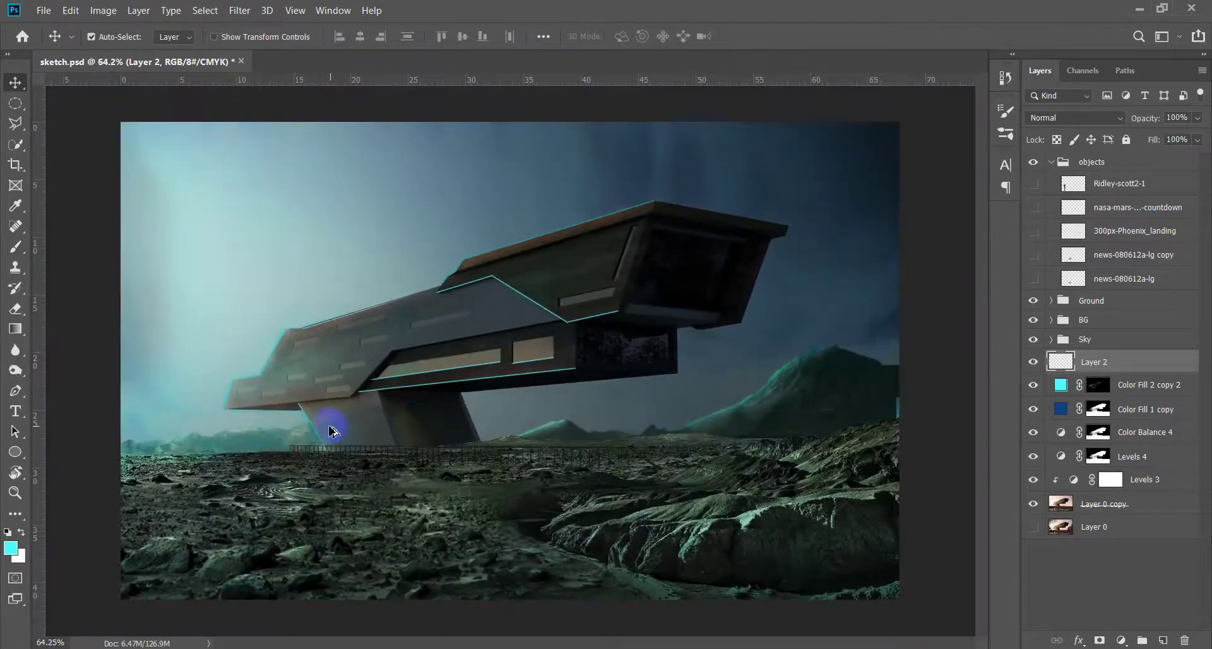
scroll(330, 424, up, 1)
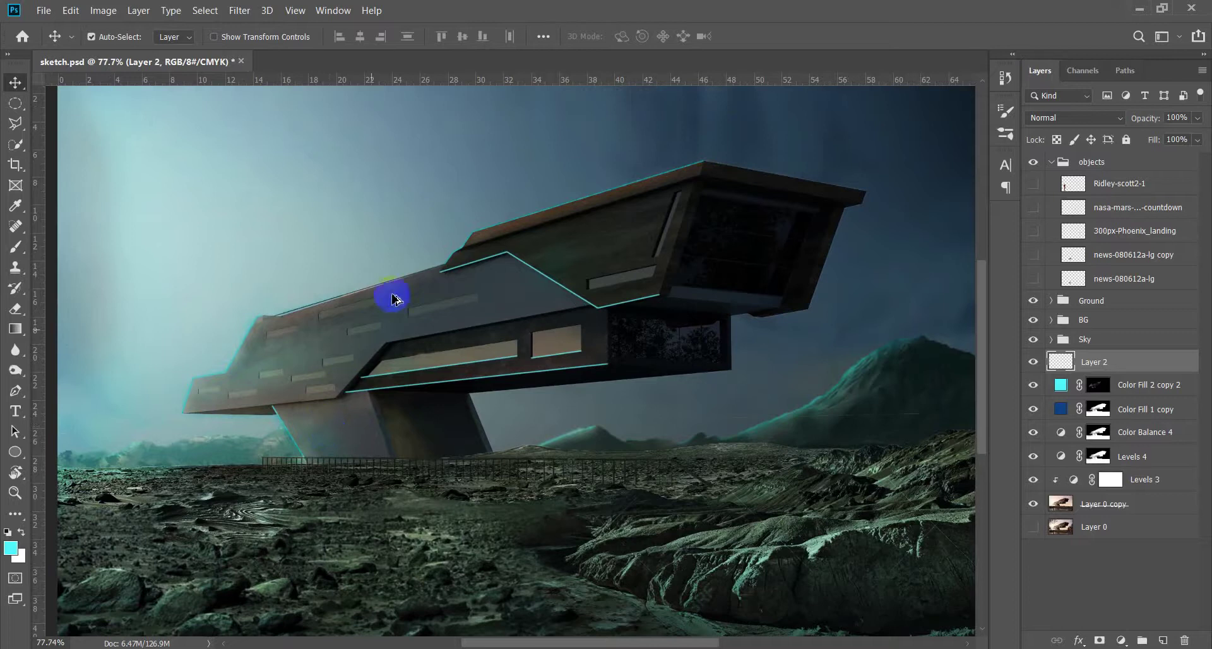
scroll(371, 414, up, 1)
scroll(371, 414, up, 2)
scroll(493, 275, up, 3)
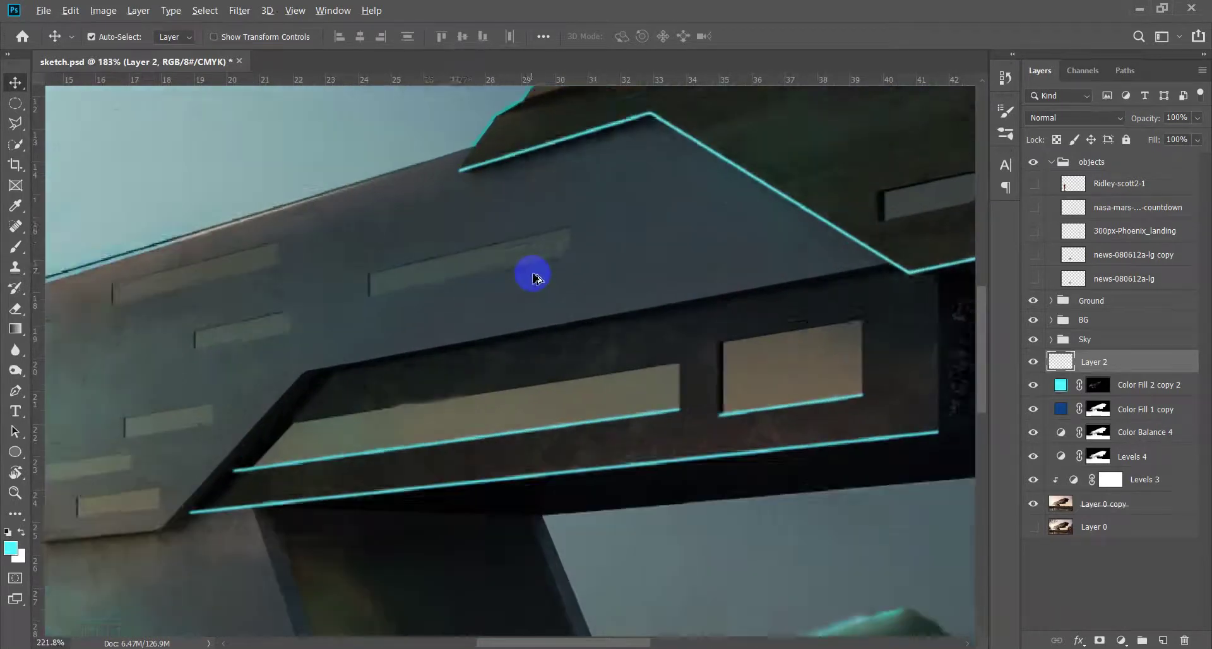
scroll(537, 274, up, 2)
key(b)
scroll(535, 269, up, 4)
Underline the first set of small wall panels with thin cyan lines
shift+click(143, 327)
scroll(347, 326, left, 5)
click(576, 241)
shift+click(188, 341)
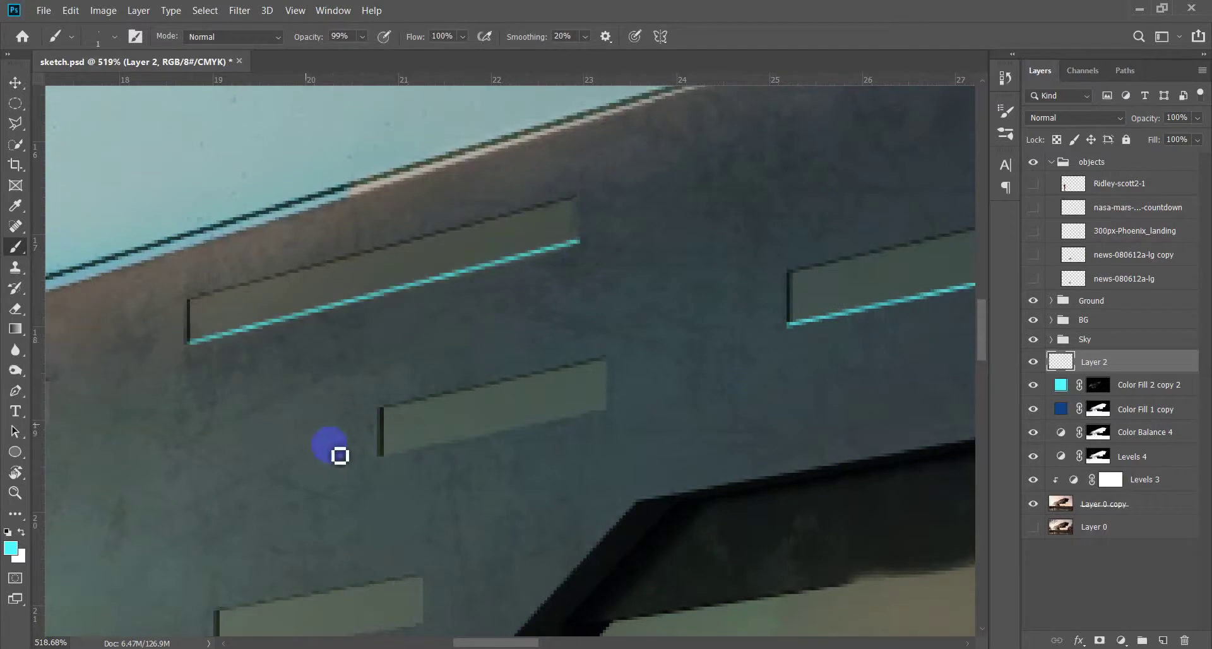
click(381, 456)
shift+click(606, 412)
scroll(771, 203, down, 2)
scroll(771, 203, left, 3)
click(553, 379)
shift+click(759, 347)
click(573, 456)
shift+click(340, 482)
click(434, 568)
shift+click(633, 542)
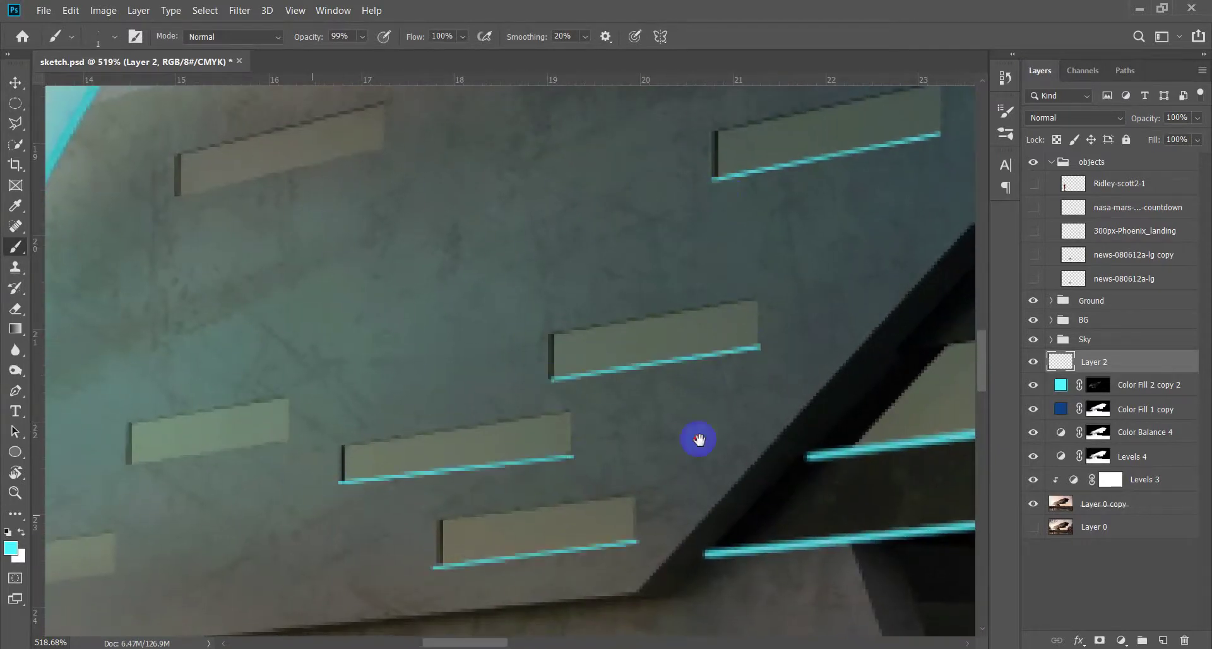
Underline the remaining upper, lower and last facade panels in cyan
scroll(698, 438, down, 1)
scroll(699, 438, left, 4)
shift+click(616, 377)
click(600, 487)
shift+click(409, 513)
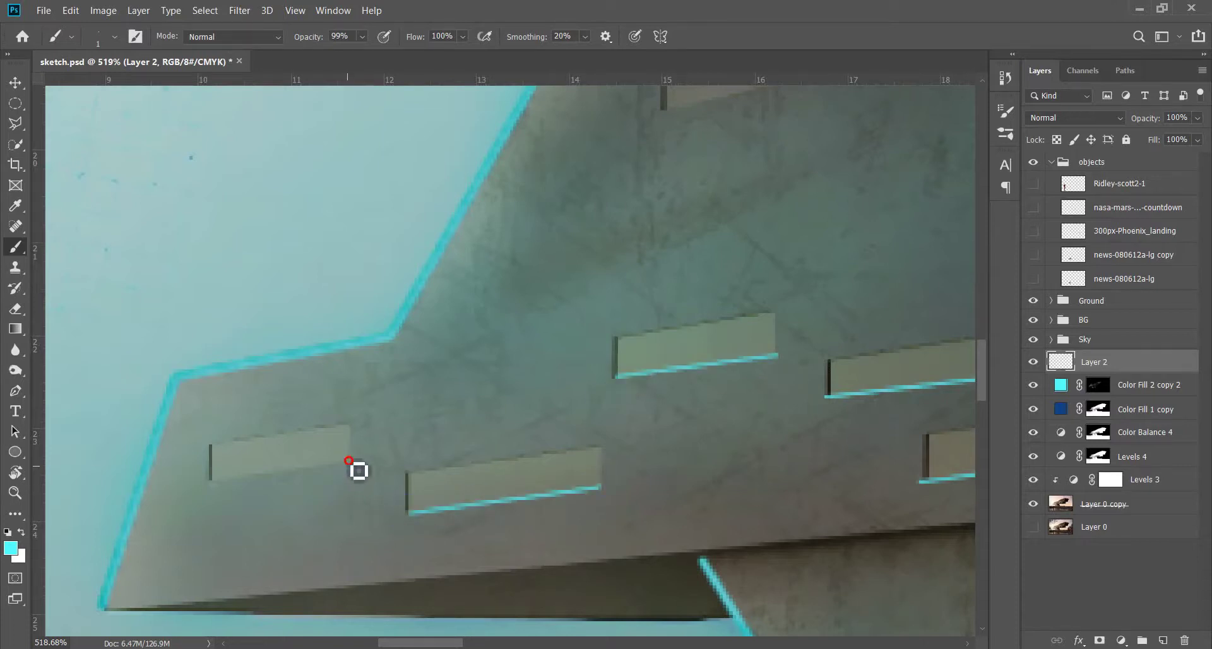
scroll(547, 288, up, 2)
scroll(547, 289, right, 1)
scroll(514, 365, down, 5)
scroll(387, 352, up, 1)
scroll(387, 351, right, 1)
shift+click(808, 395)
scroll(663, 417, down, 10)
key(e)
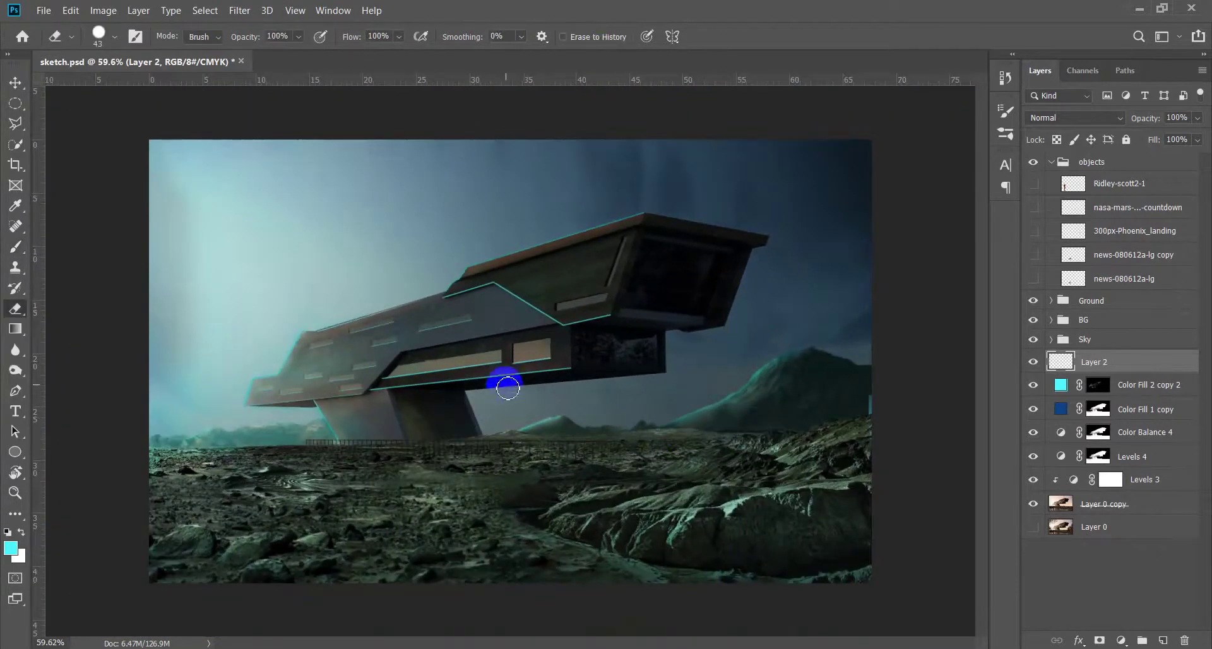
Enlarge the eraser to about 76 px and erase cyan glow near the roof and upper edge
scroll(611, 257, up, 4)
mouse_move(620, 234)
mouse_down()
mouse_move(650, 180)
mouse_move(678, 166)
mouse_up()
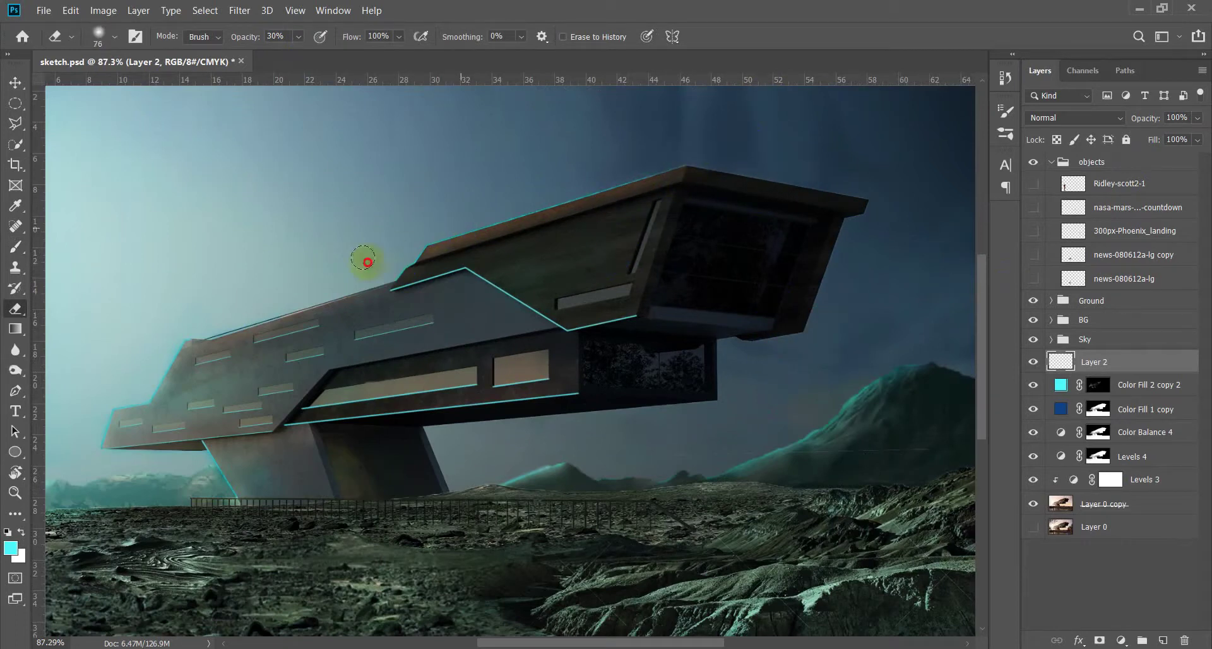
drag(391, 268, 624, 321)
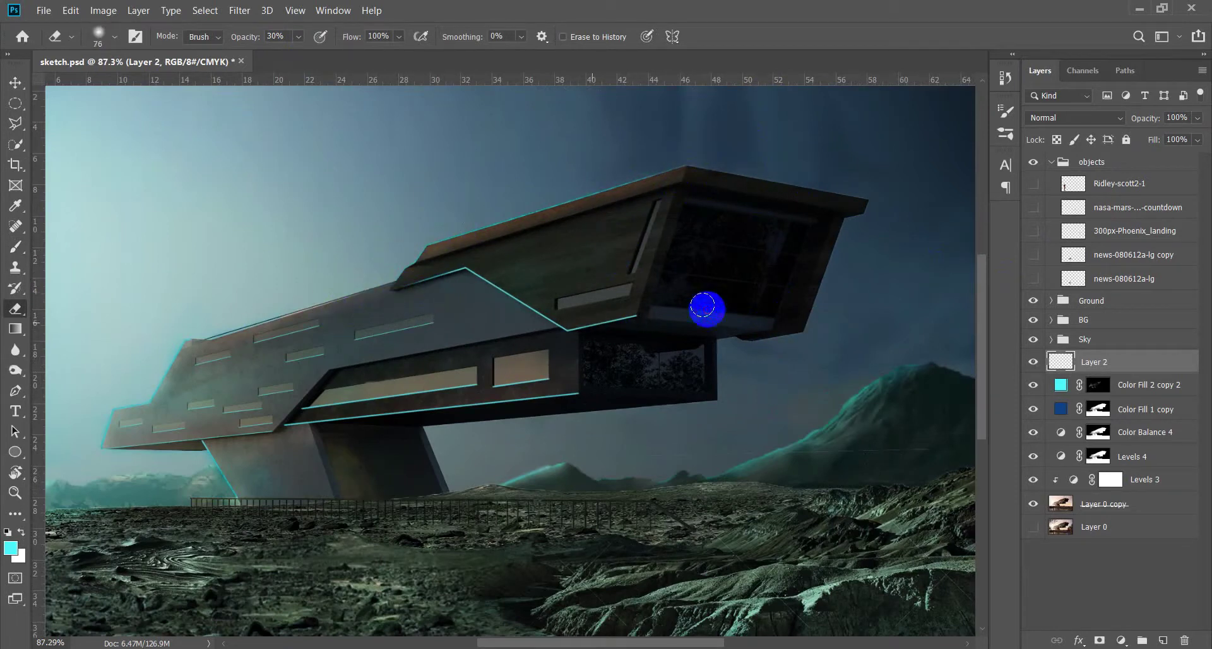
scroll(624, 321, up, 2)
scroll(500, 298, up, 2)
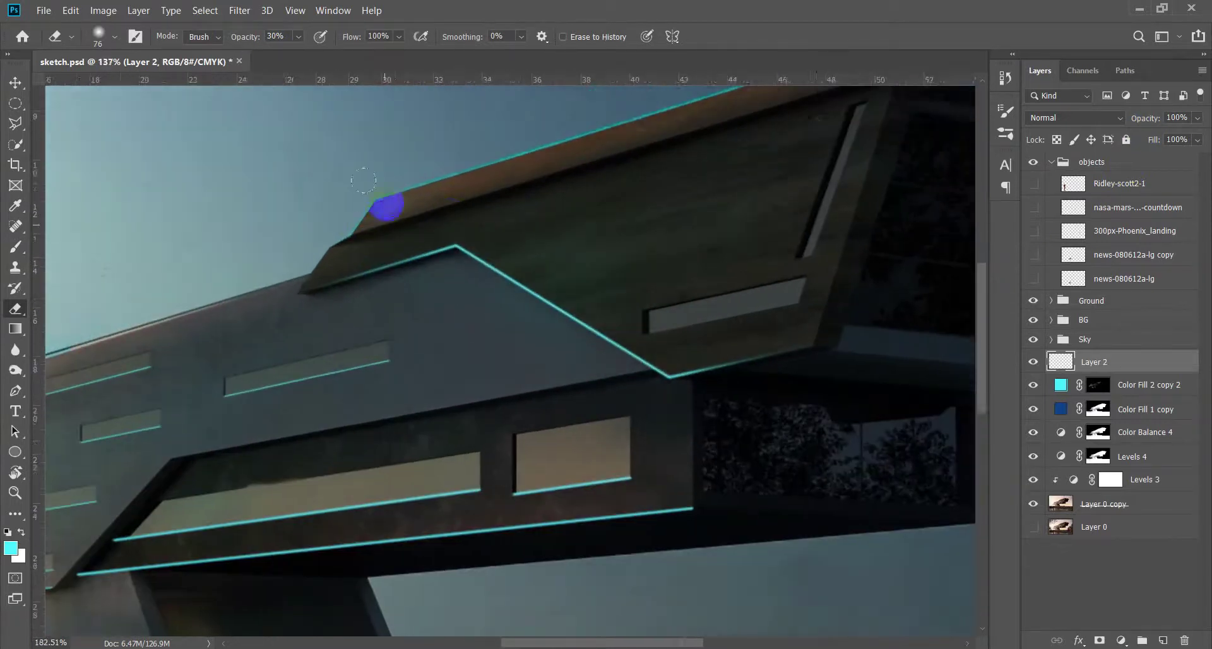
drag(457, 269, 547, 301)
click(578, 355)
Shrink the eraser and dim the cyan line under the long window strip
drag(546, 360, 536, 451)
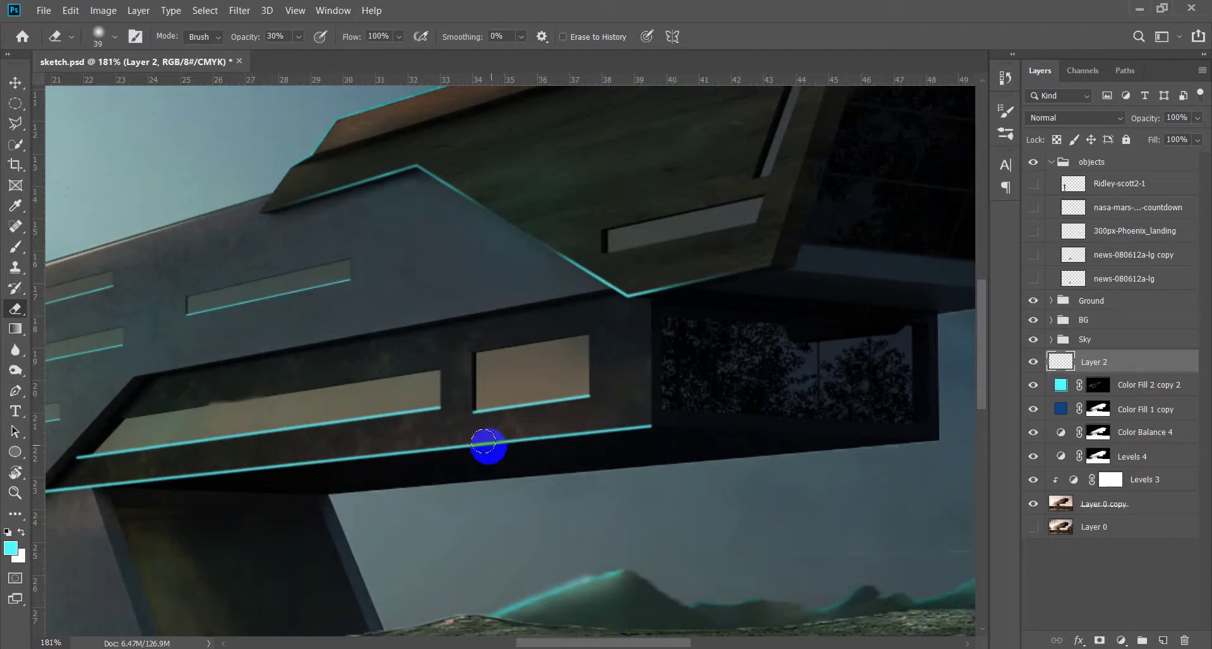
drag(446, 479, 442, 365)
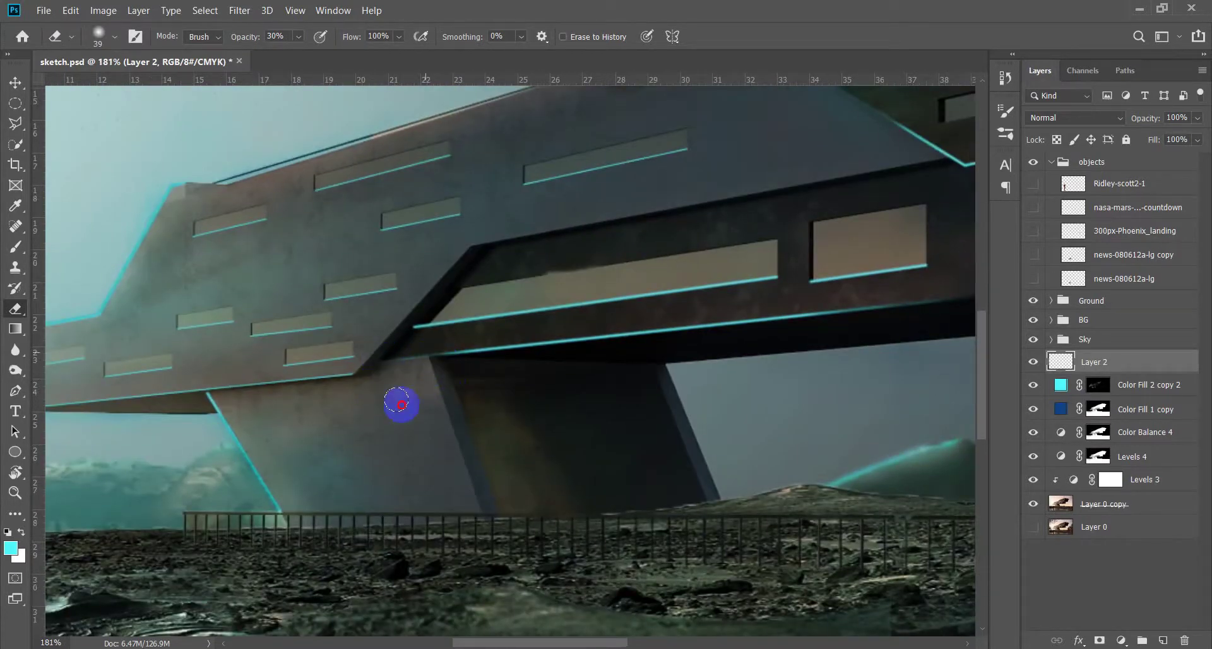
mouse_move(833, 303)
mouse_down()
mouse_move(840, 329)
mouse_move(590, 384)
mouse_up()
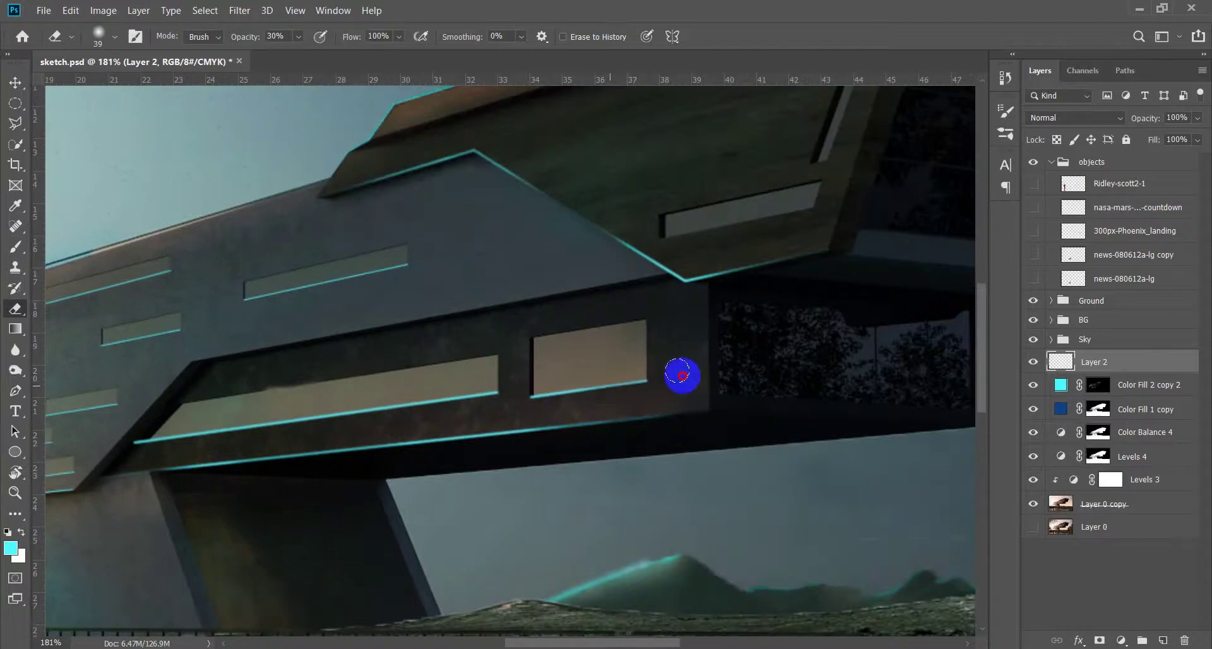
scroll(659, 379, up, 3)
scroll(528, 384, up, 3)
key(bracketleft)
key(bracketleft)
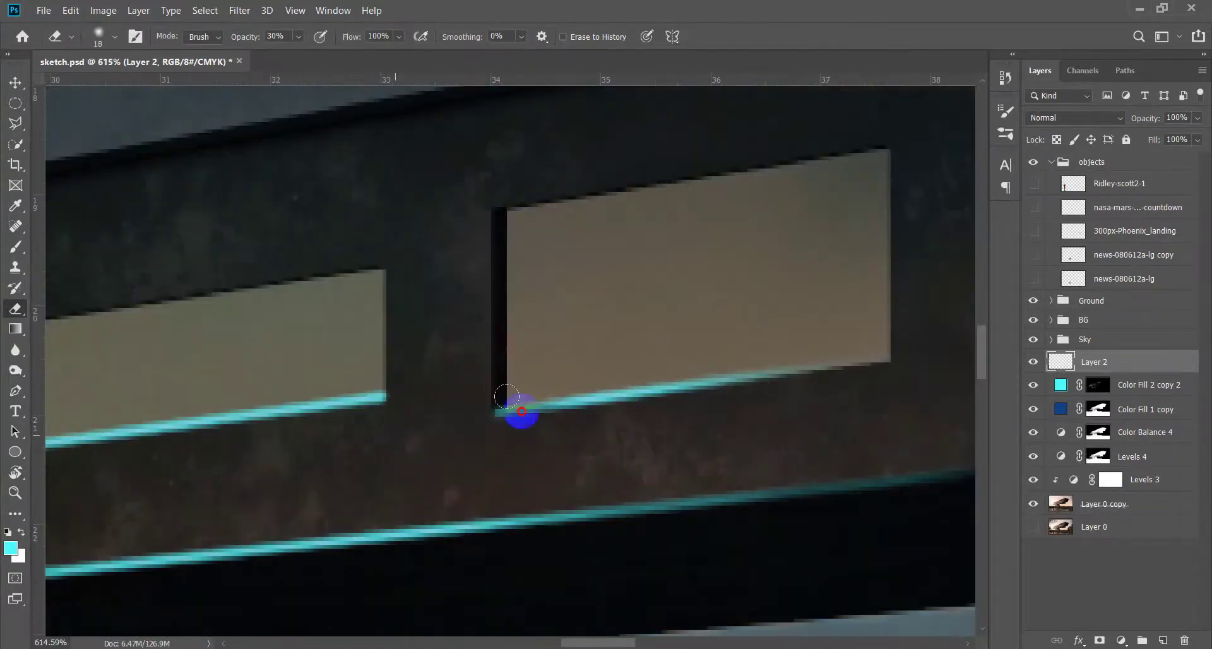
scroll(215, 422, down, 4)
scroll(360, 419, up, 2)
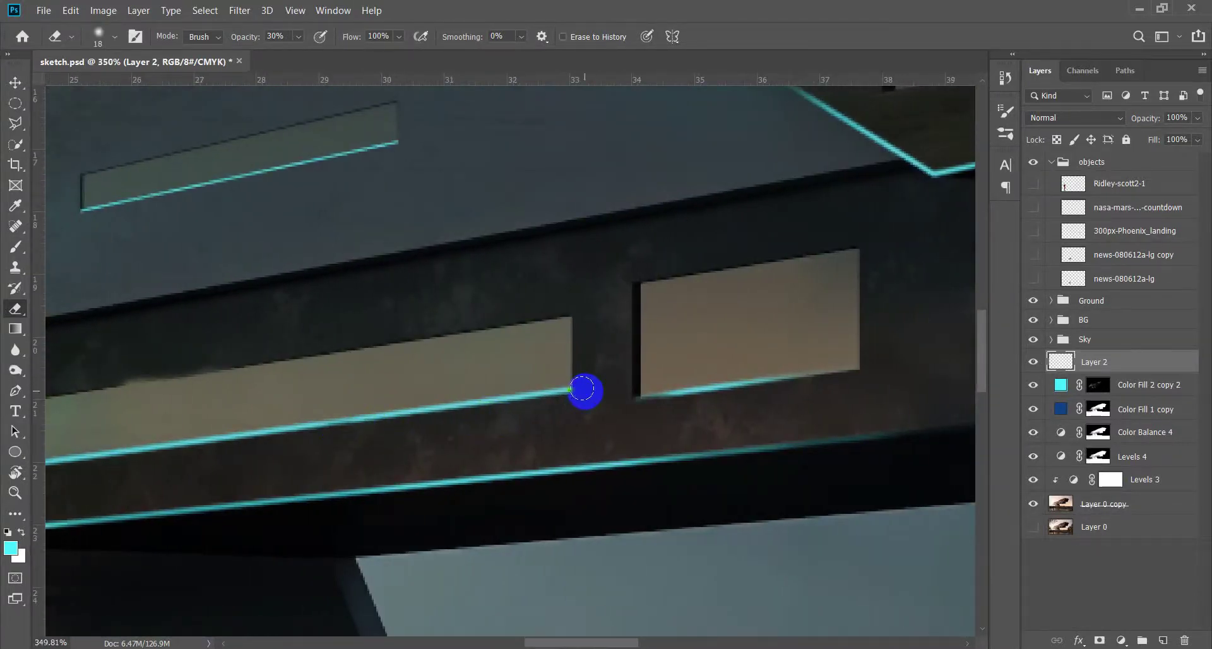
scroll(566, 394, down, 3)
scroll(368, 378, up, 3)
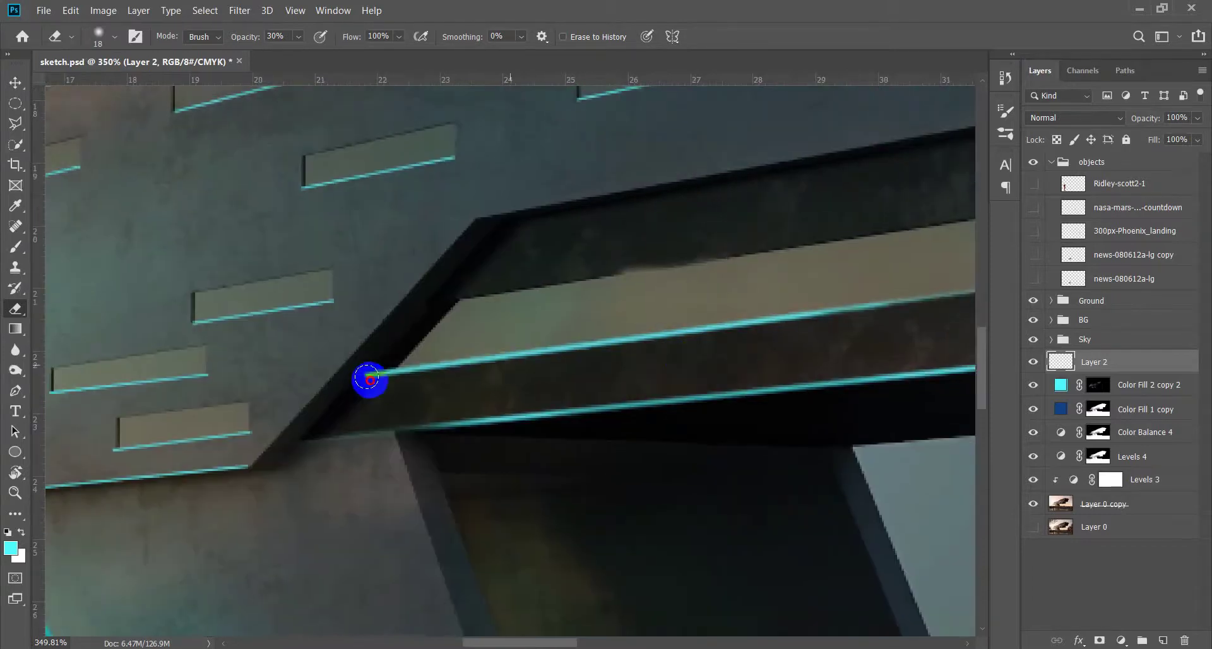
mouse_move(379, 374)
mouse_down()
mouse_move(611, 338)
mouse_move(357, 377)
mouse_up()
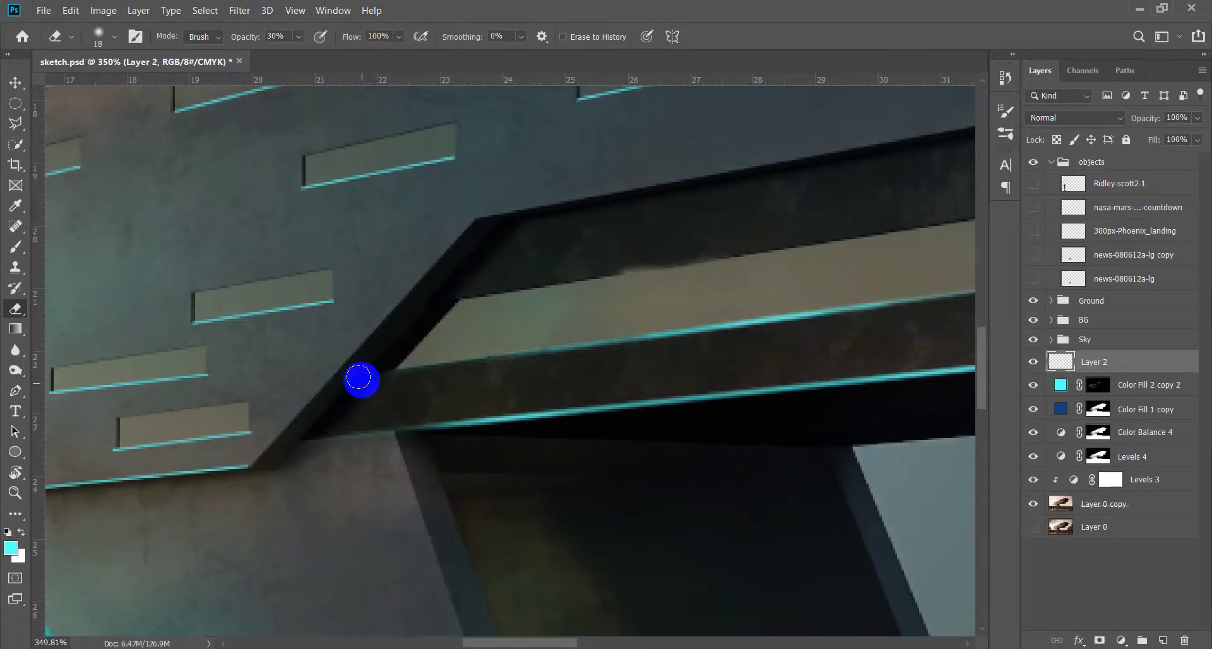
Fade the diagonal cyan edge near the fence and the building's lower-left front
scroll(362, 379, down, 3)
scroll(455, 238, up, 2)
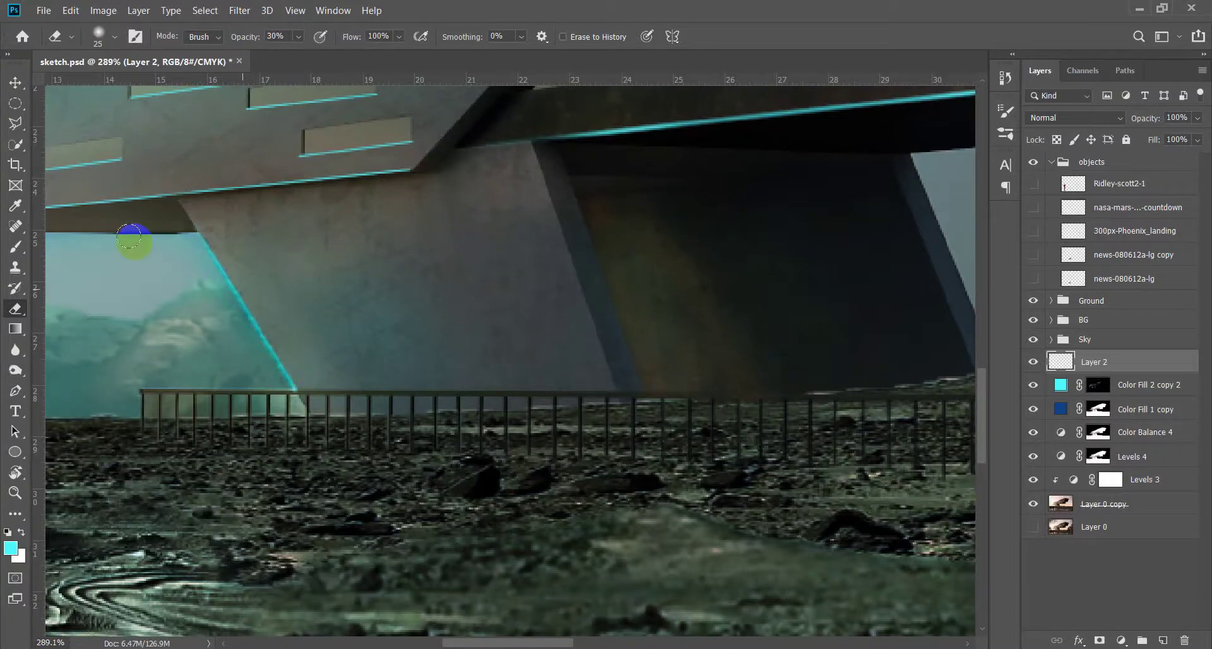
drag(275, 354, 291, 389)
scroll(518, 500, up, 2)
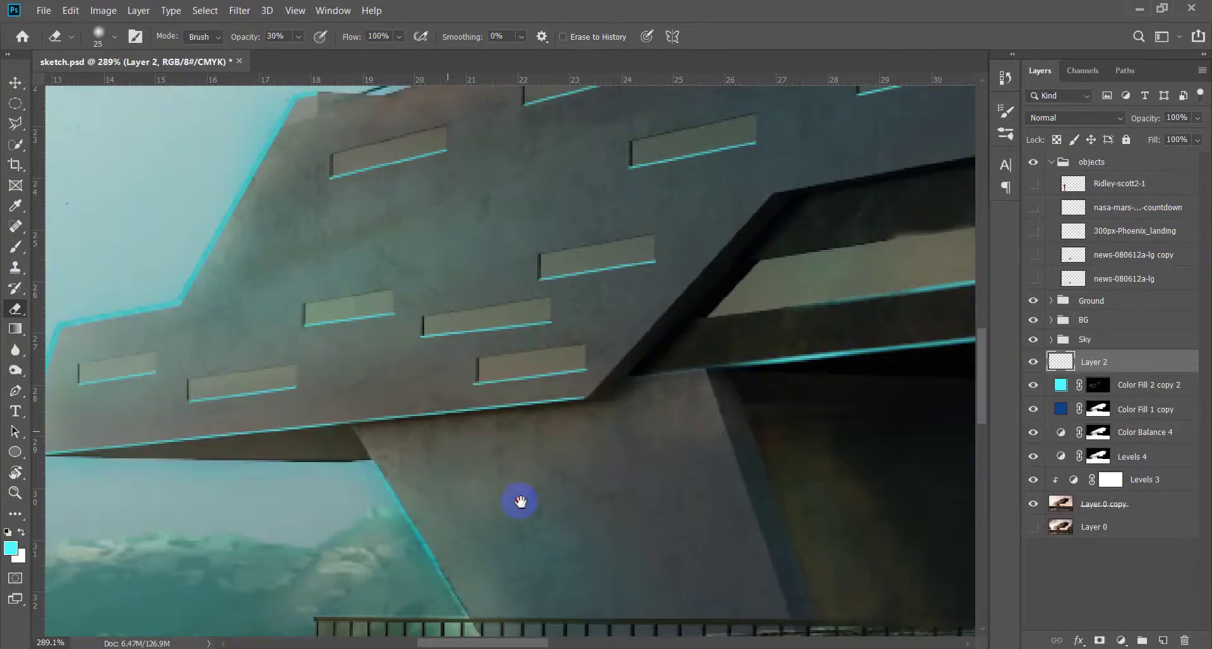
scroll(587, 425, up, 2)
scroll(595, 425, down, 2)
drag(432, 317, 436, 384)
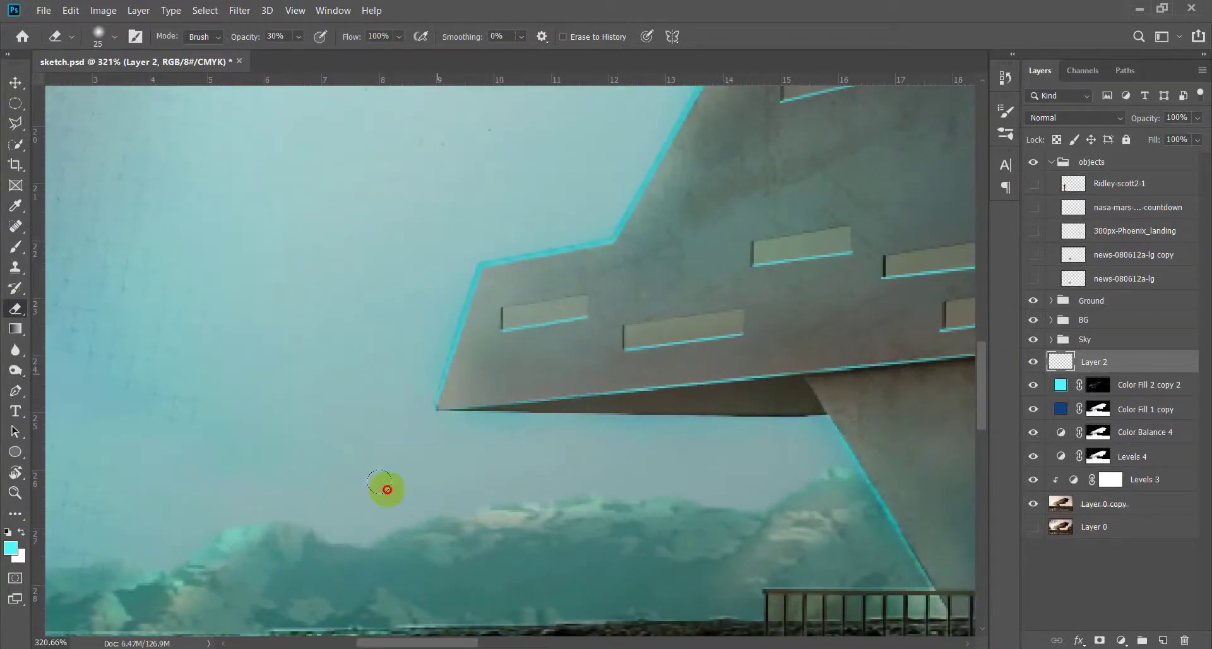
Soften the cyan line running under the small window
scroll(444, 432, down, 3)
scroll(576, 190, up, 3)
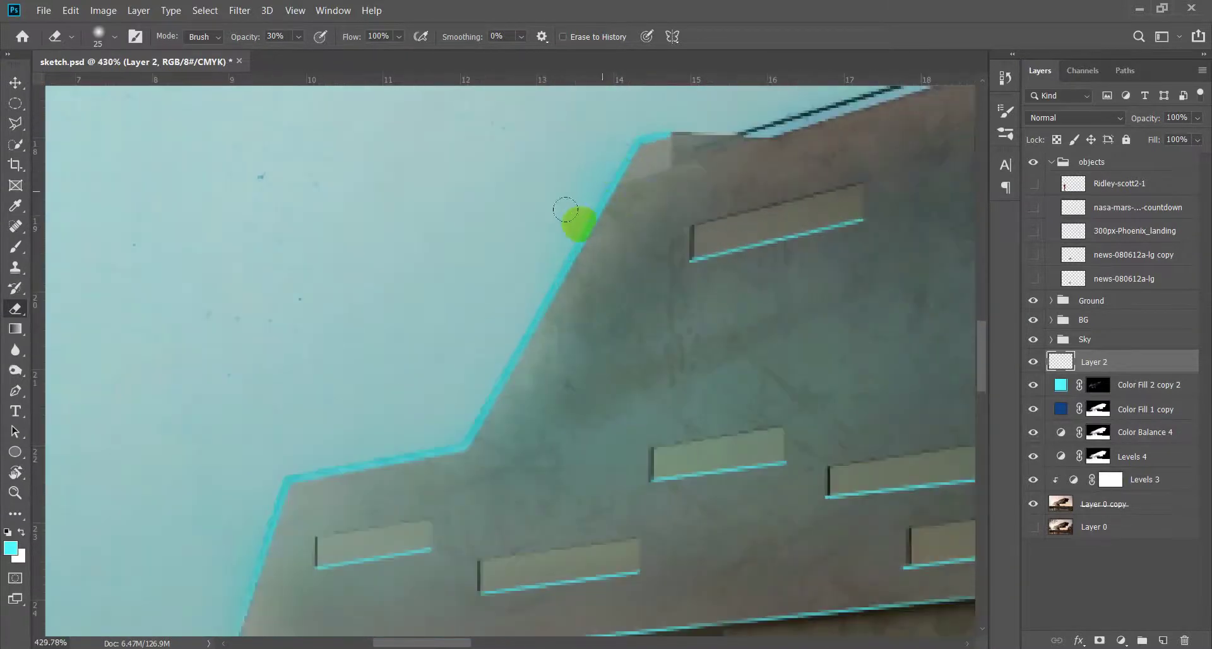
scroll(617, 196, down, 1)
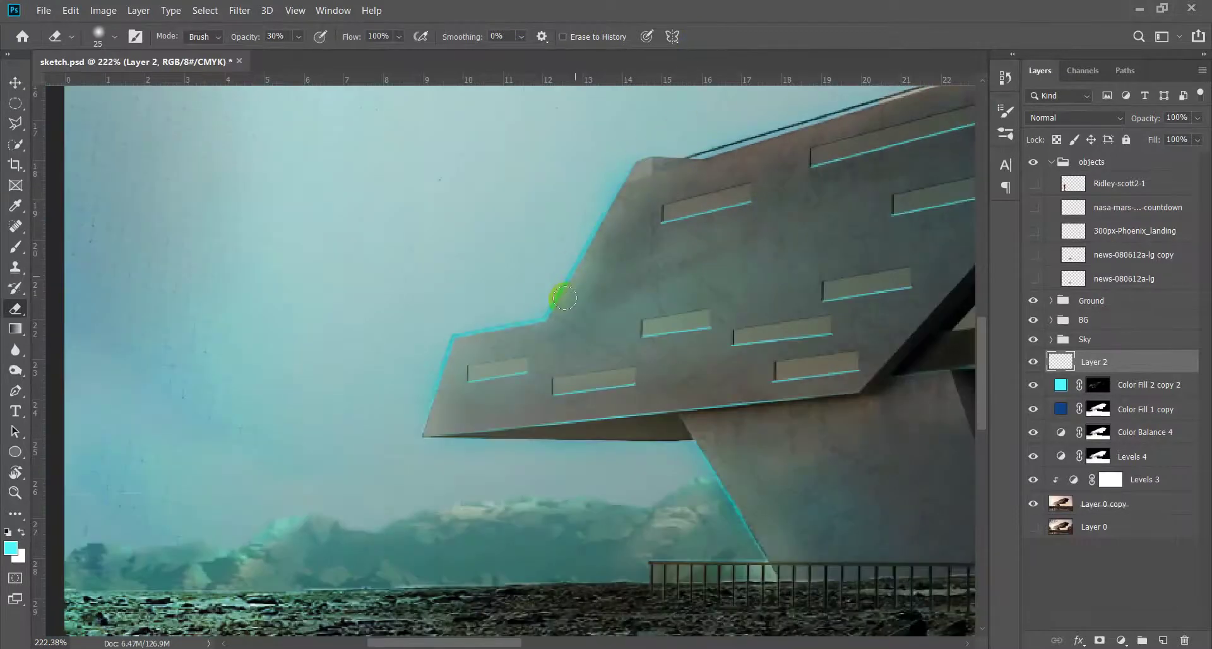
scroll(509, 328, up, 2)
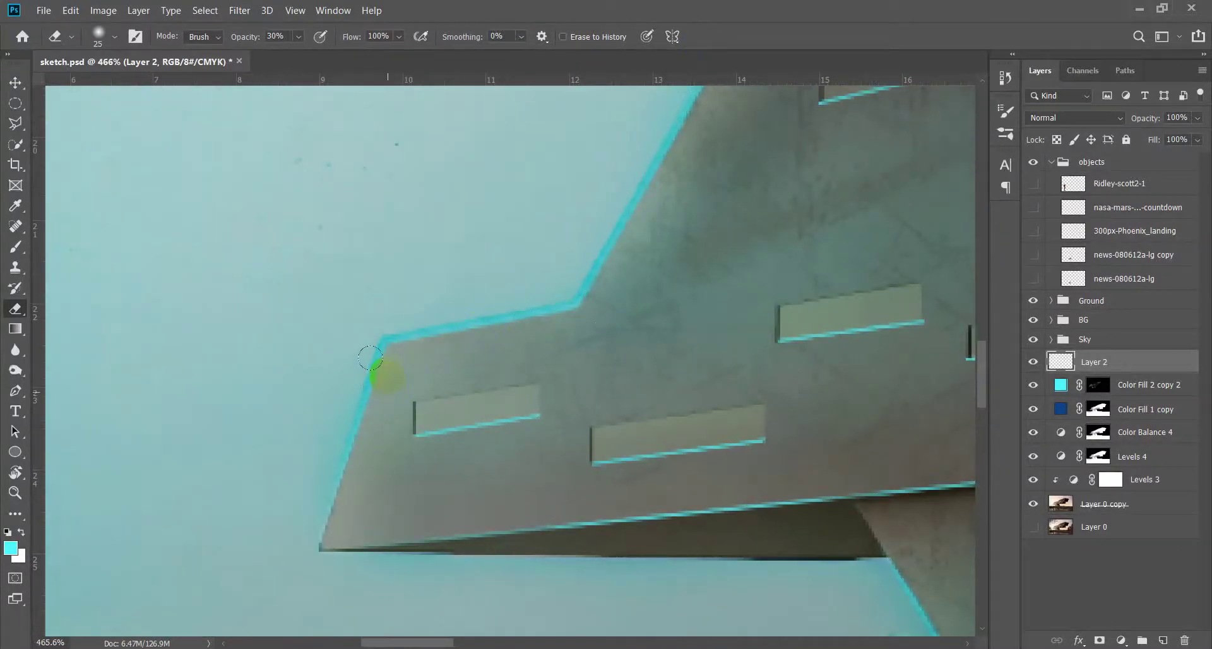
scroll(624, 214, down, 4)
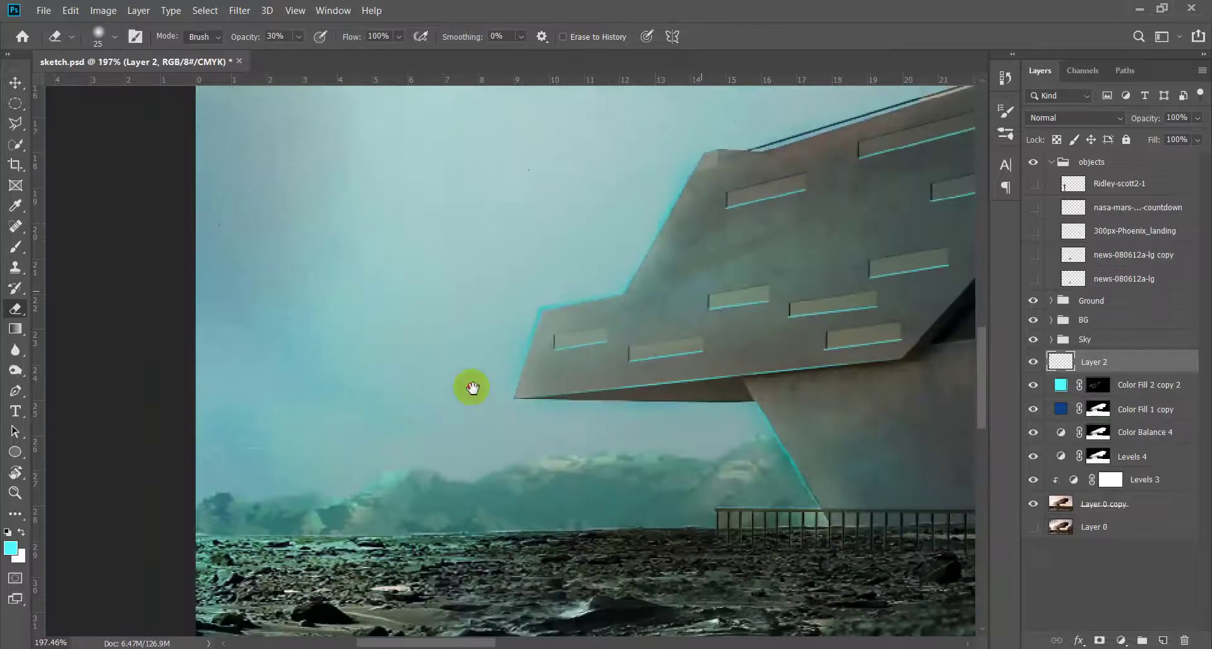
scroll(698, 293, up, 2)
scroll(655, 398, up, 1)
scroll(787, 263, up, 1)
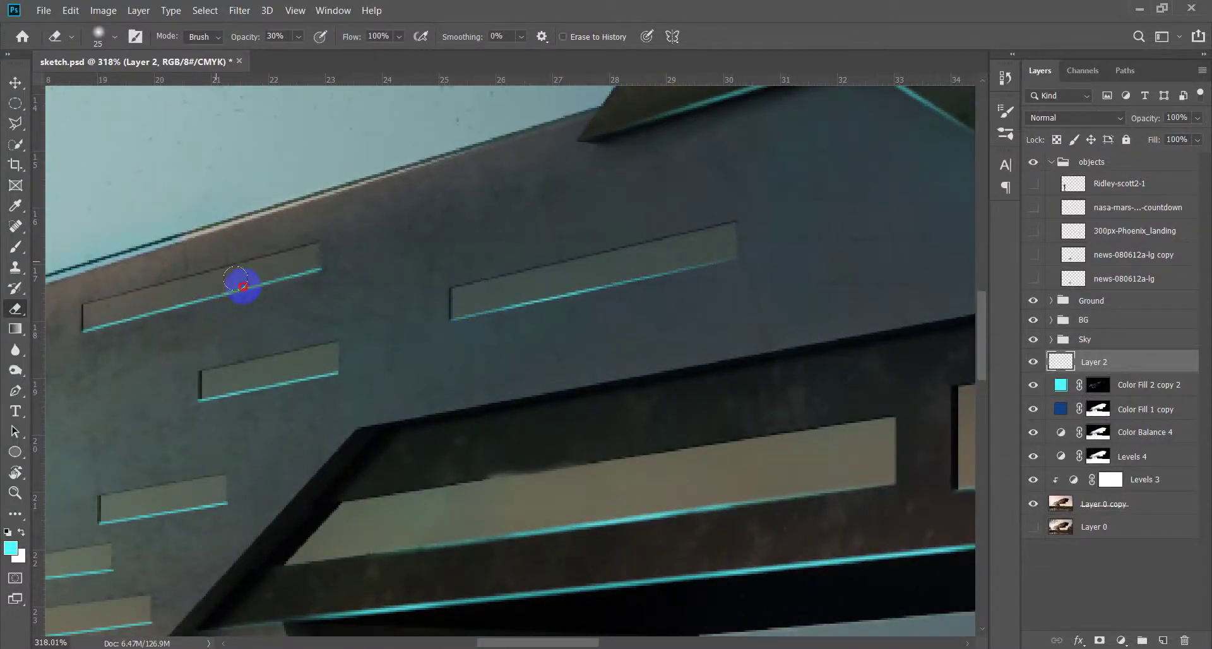
scroll(312, 261, left, 4)
scroll(372, 329, down, 2)
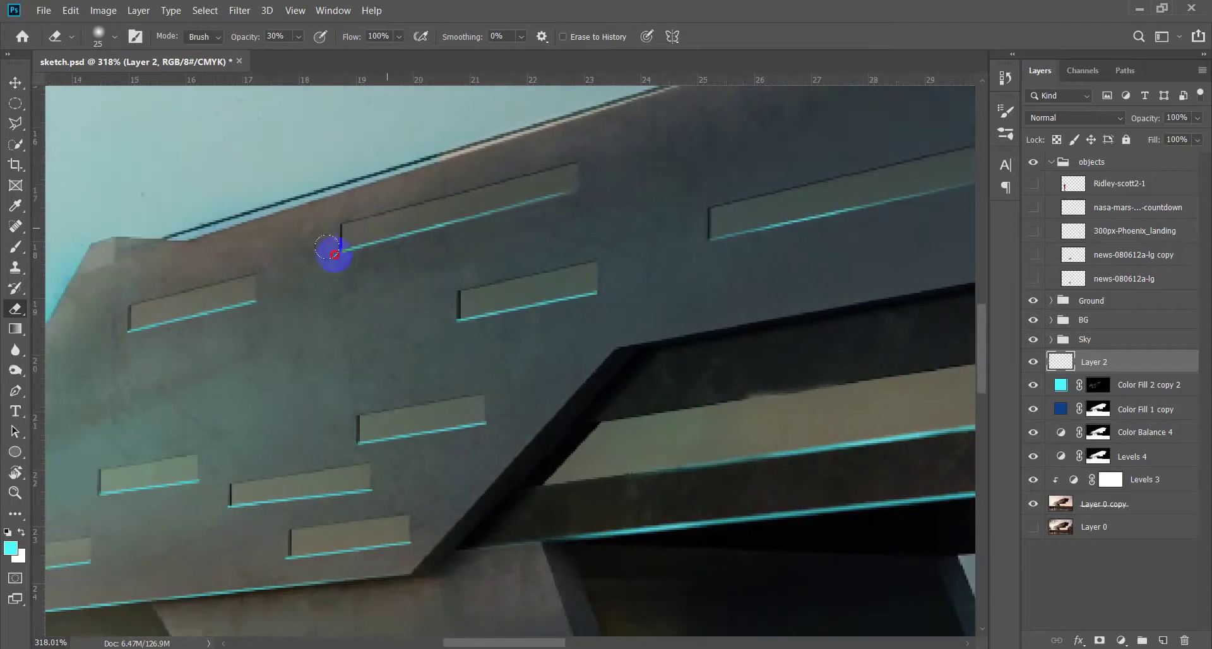
drag(337, 251, 541, 301)
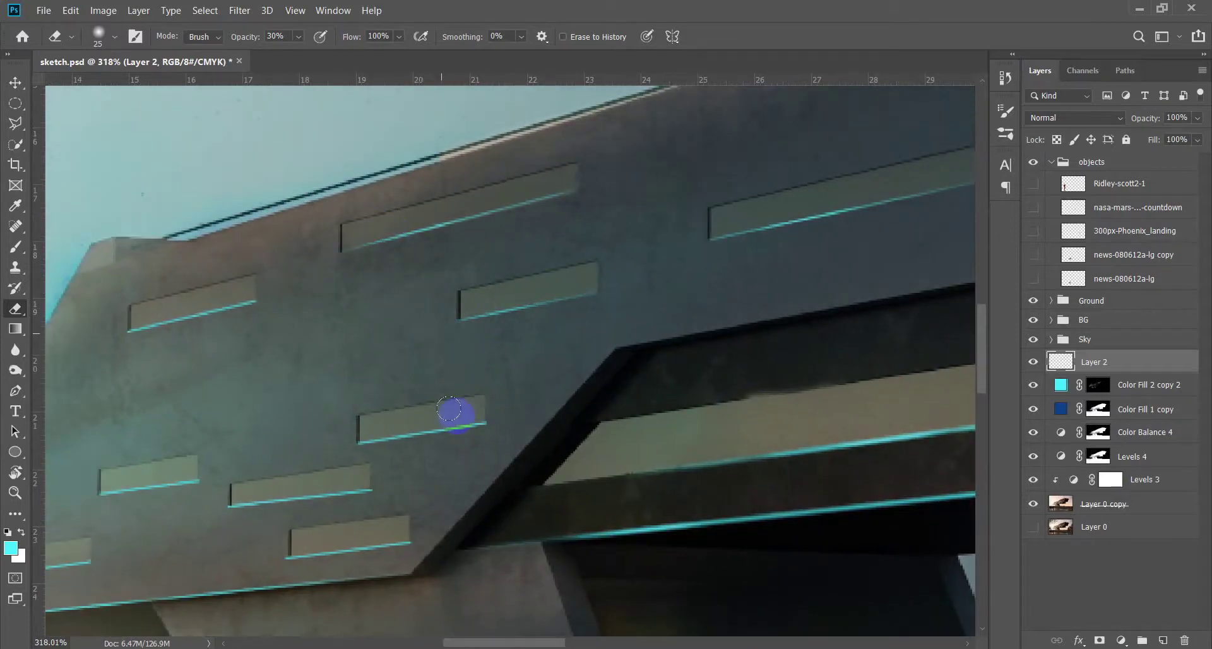
Lower the edge-line layer's opacity to 32%
drag(603, 330, 669, 215)
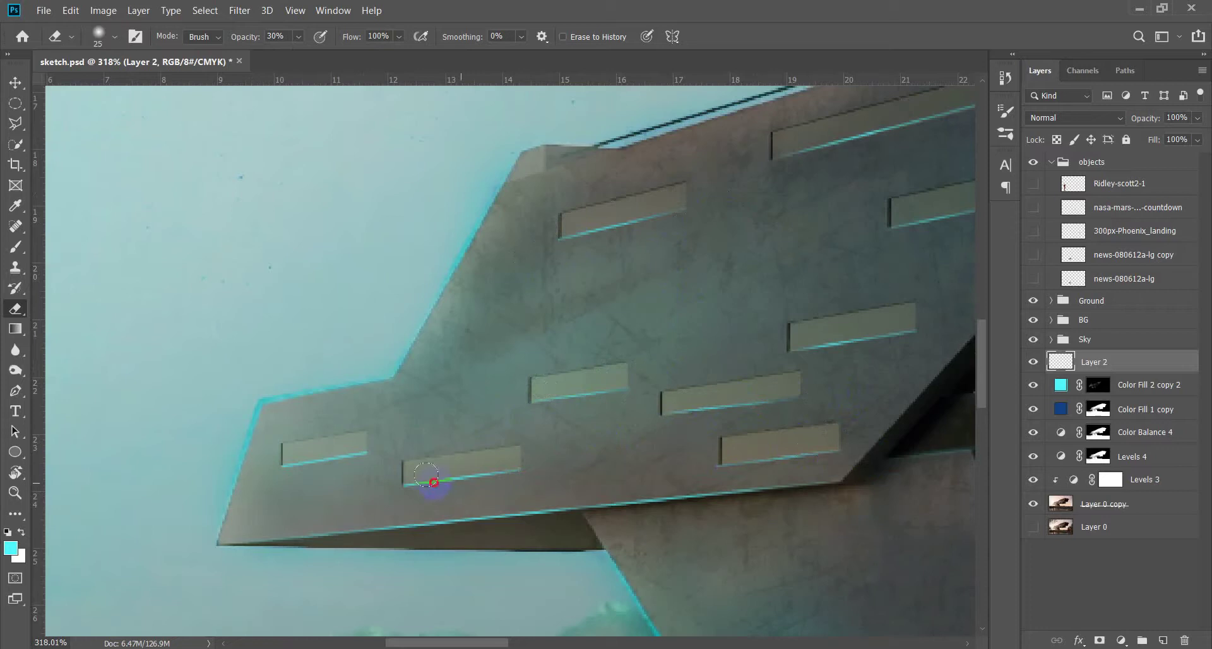
scroll(275, 476, down, 3)
scroll(420, 406, down, 3)
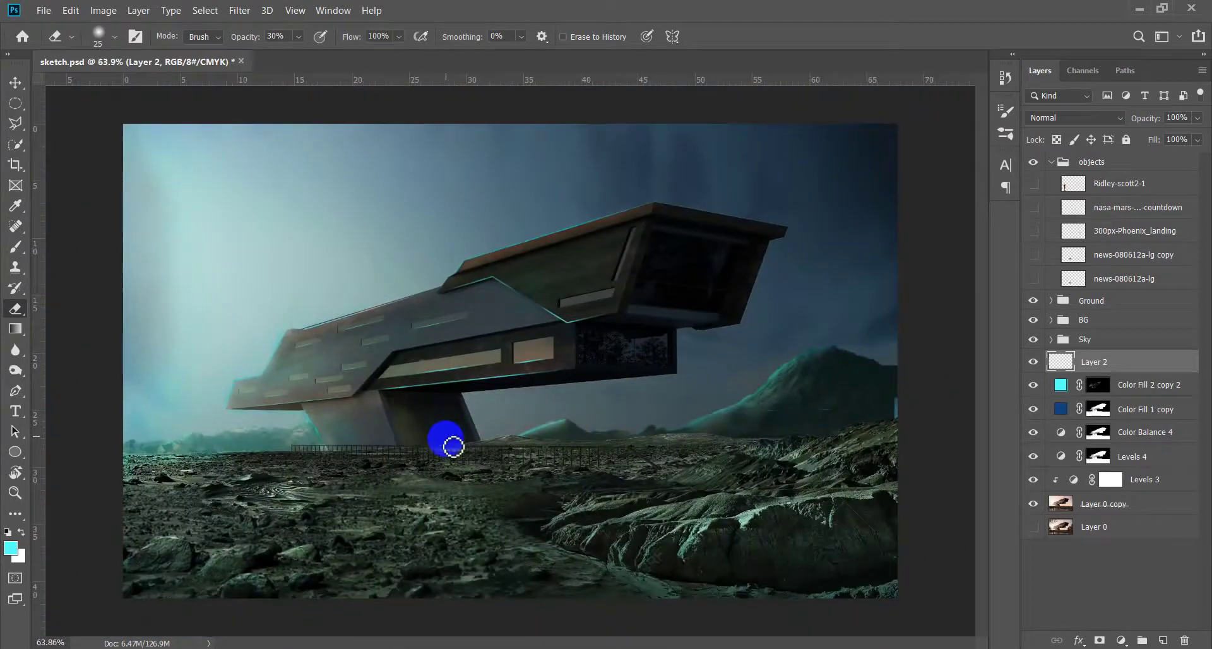
drag(1152, 123, 993, 175)
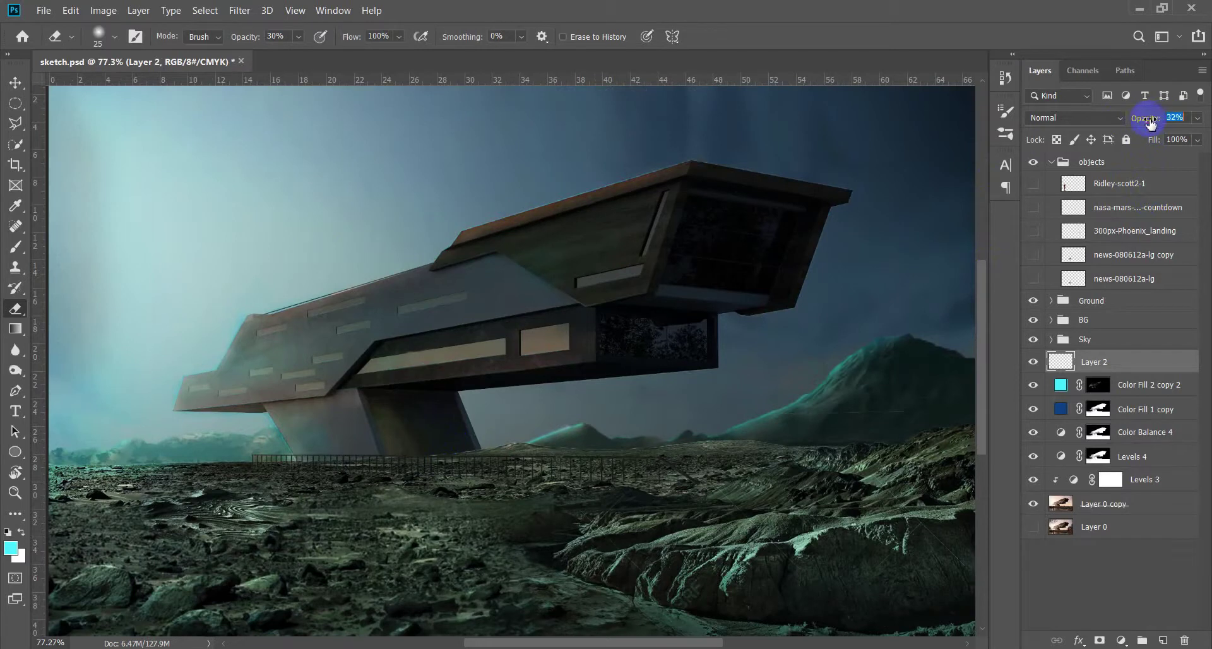
Switch to the Move tool, leaving Layer 2's cyan lines at 32% opacity
key(v)
scroll(379, 372, down, 1)
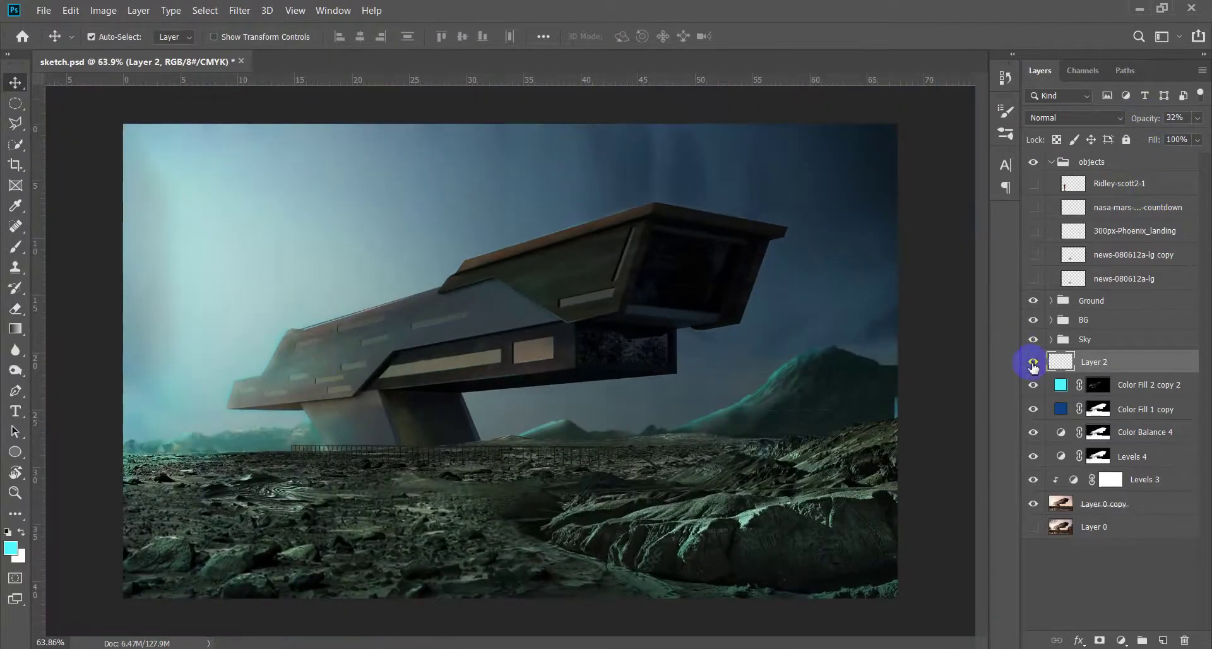
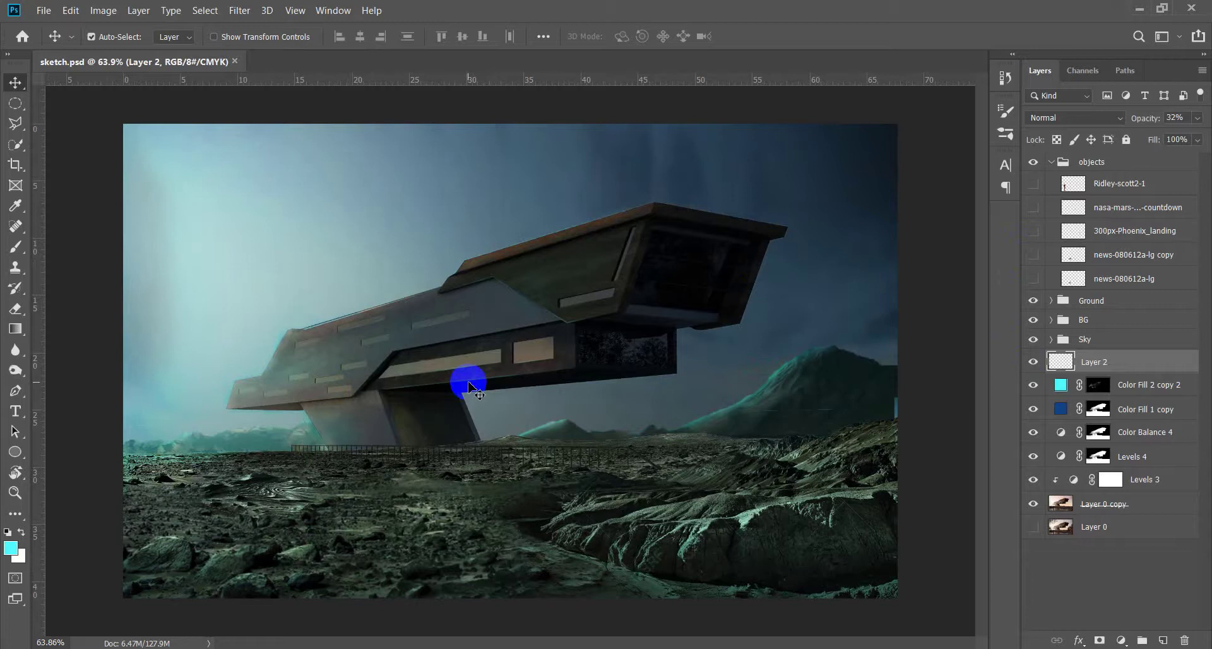
Add a new empty layer and draw a rectangle over the building
key(ctrl+shift+alt+n)
key(u)
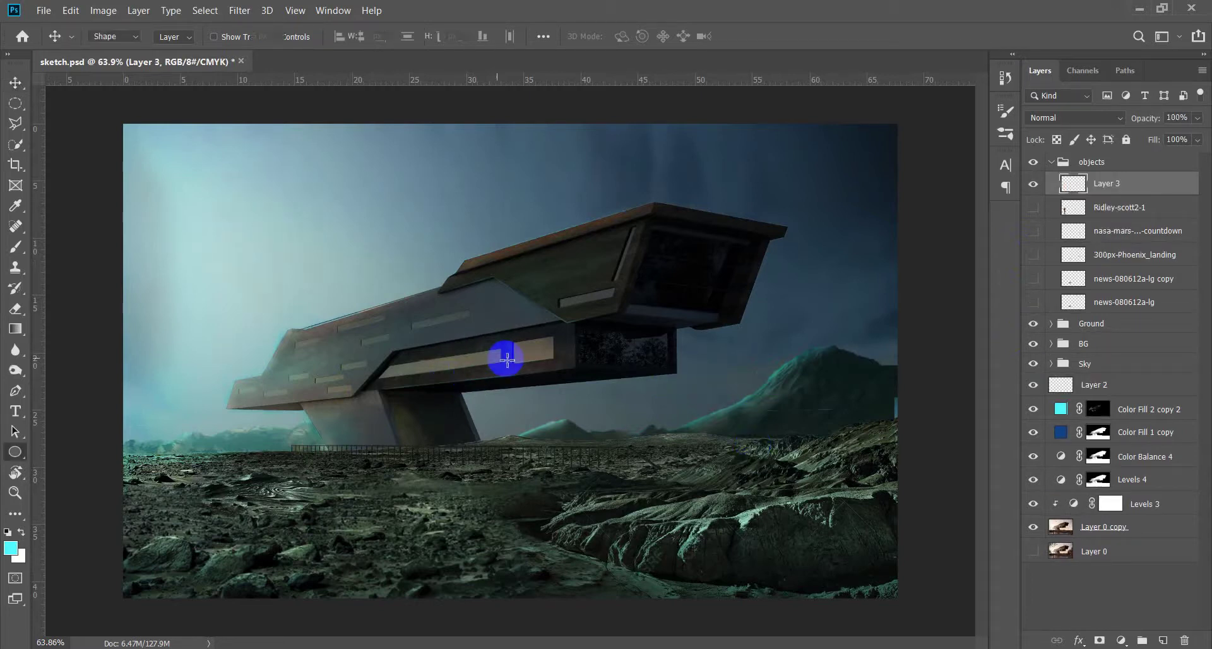
key(shift+u)
drag(334, 178, 598, 460)
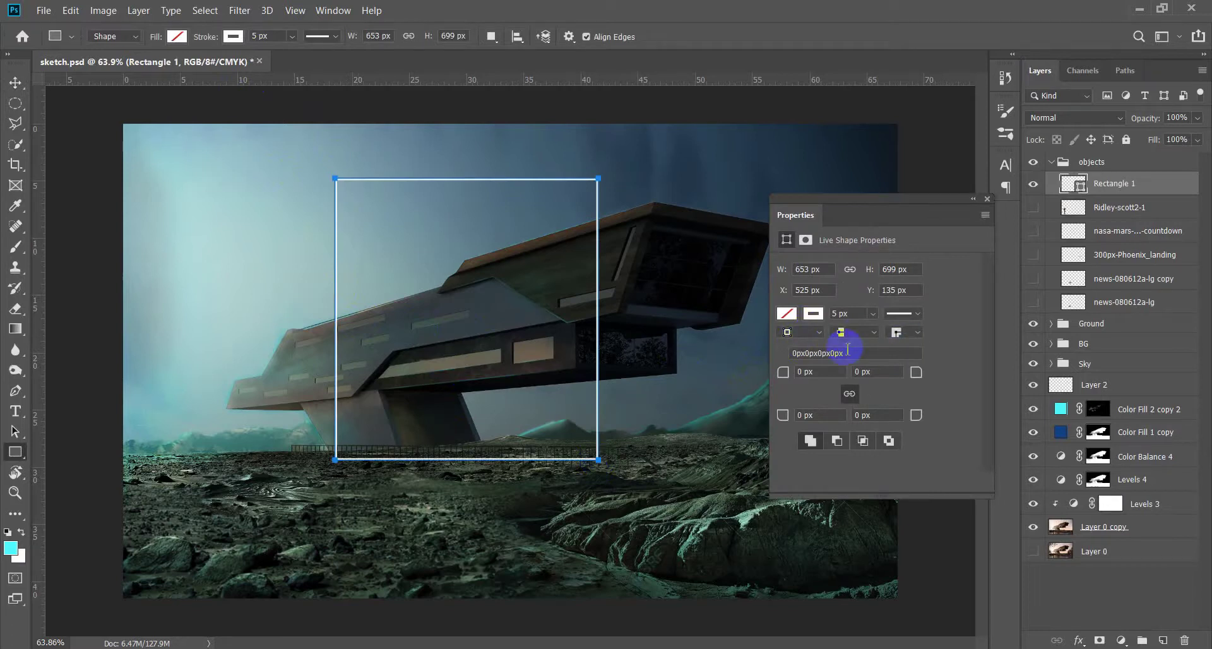
text(10)
Give the rectangle no fill and an 8 px white stroke, then start narrowing it
key(Return)
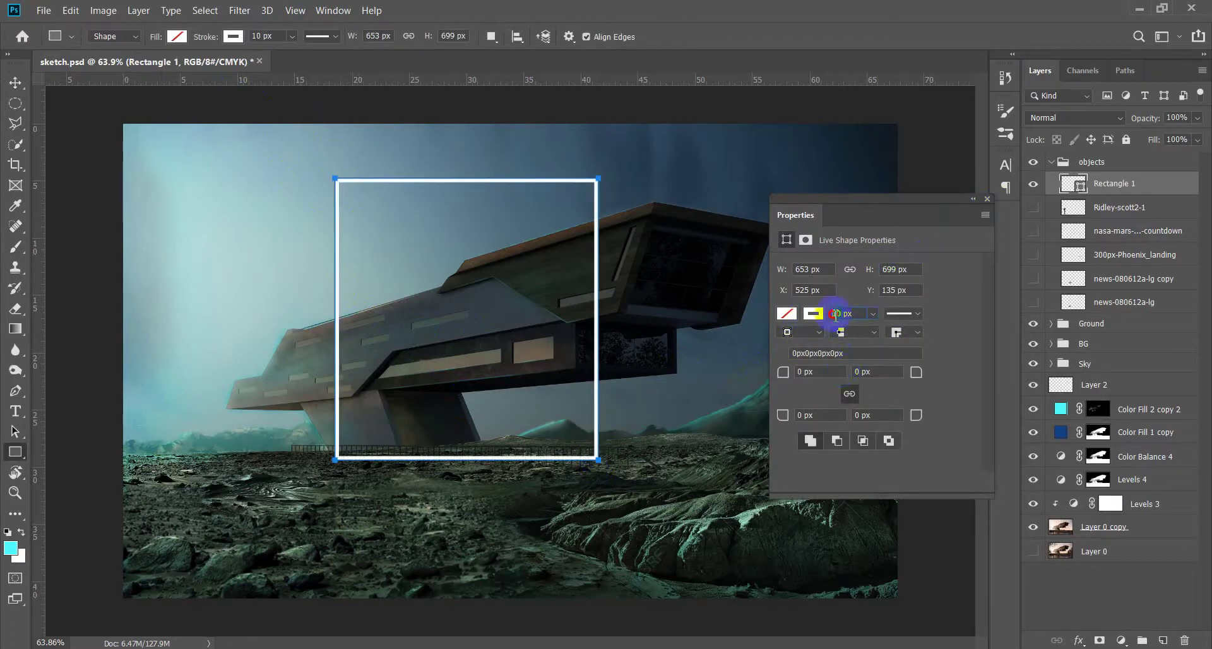
text(8)
key(Return)
click(987, 198)
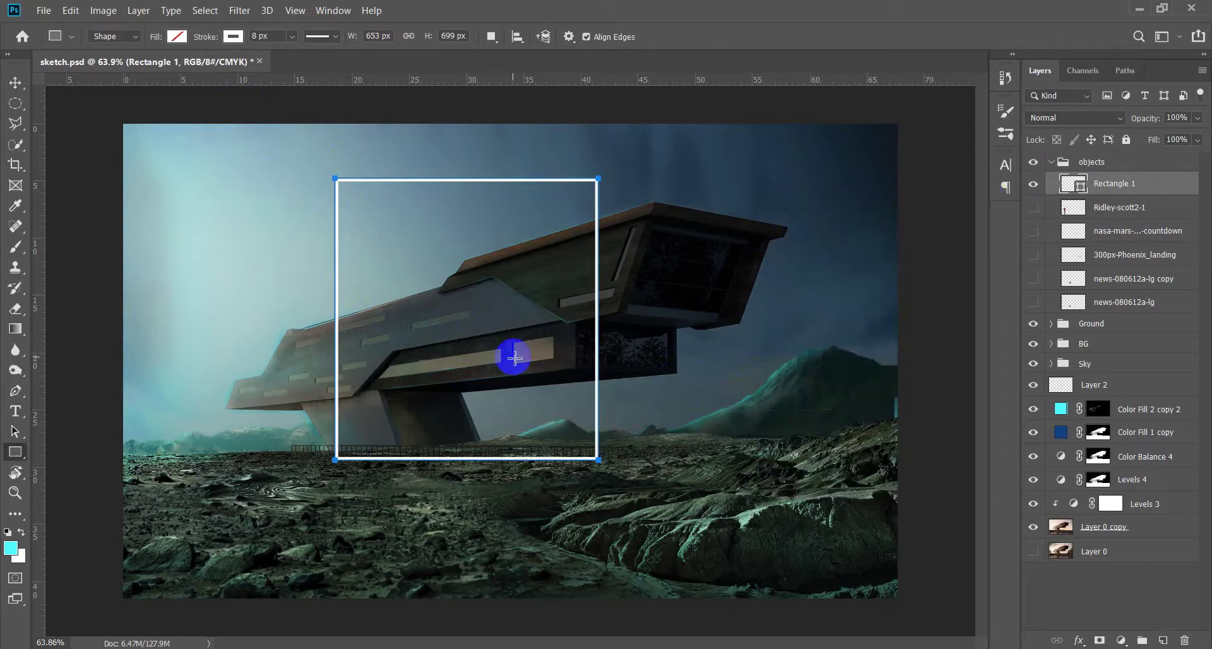
key(ctrl+t)
drag(598, 459, 510, 525)
Rotate the rectangle 90° clockwise, move it over the building and skew it
right_click(480, 303)
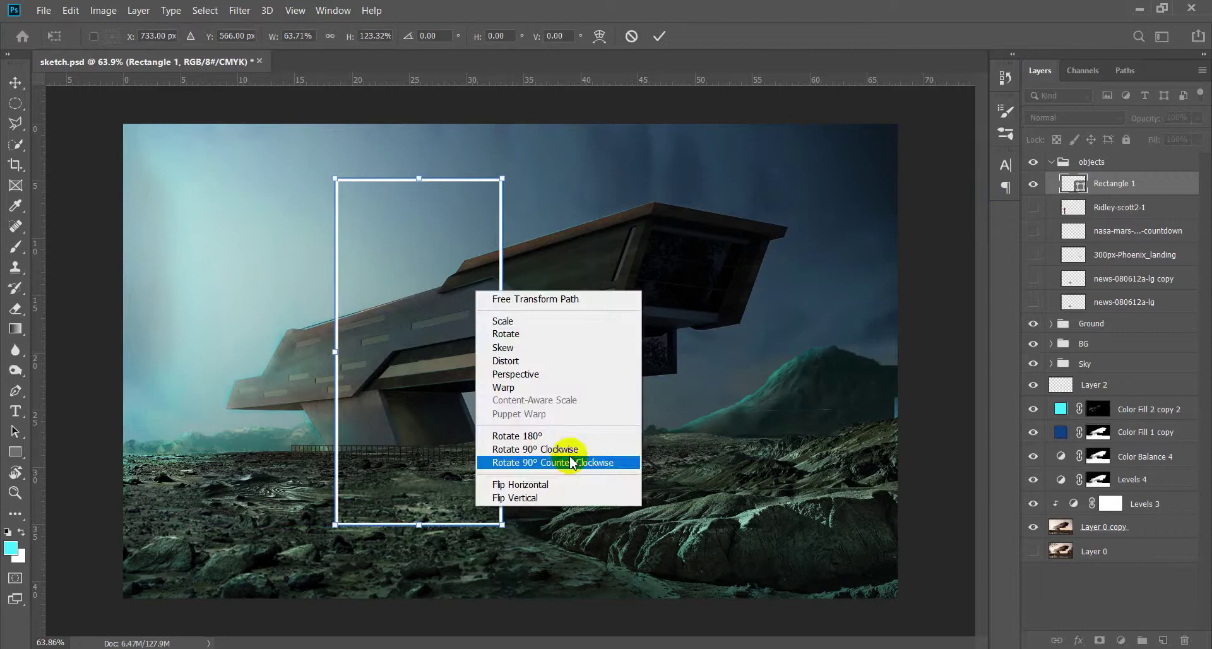
click(547, 459)
drag(488, 377, 509, 338)
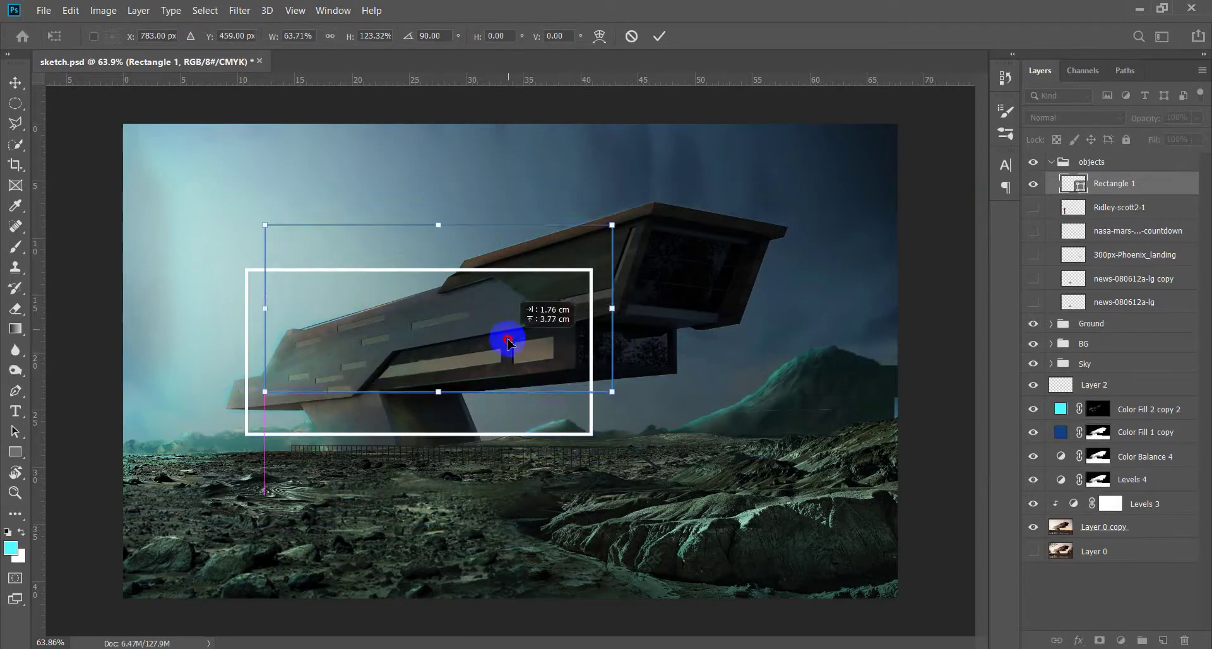
mouse_move(611, 308)
mouse_down()
mouse_move(659, 245)
mouse_move(692, 227)
mouse_move(694, 201)
mouse_move(641, 179)
mouse_move(676, 154)
mouse_move(652, 157)
mouse_move(703, 203)
mouse_move(787, 177)
mouse_up()
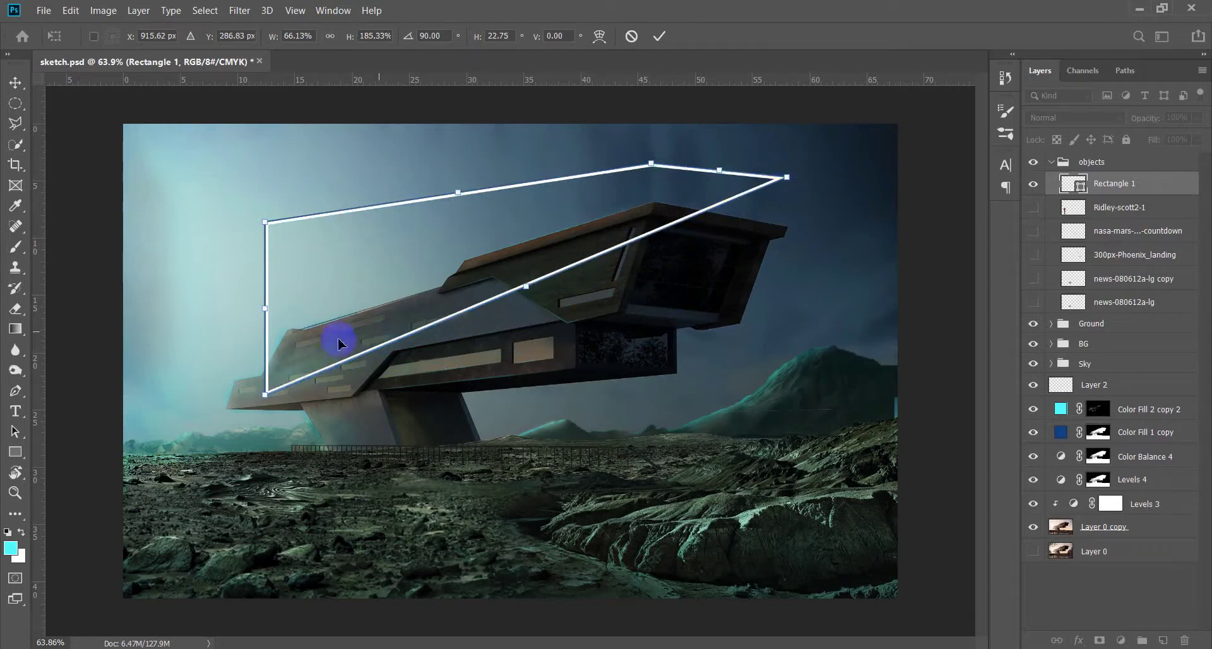
Drag the outline's corners into a slanted parallelogram along the roof and commit it
drag(267, 395, 273, 323)
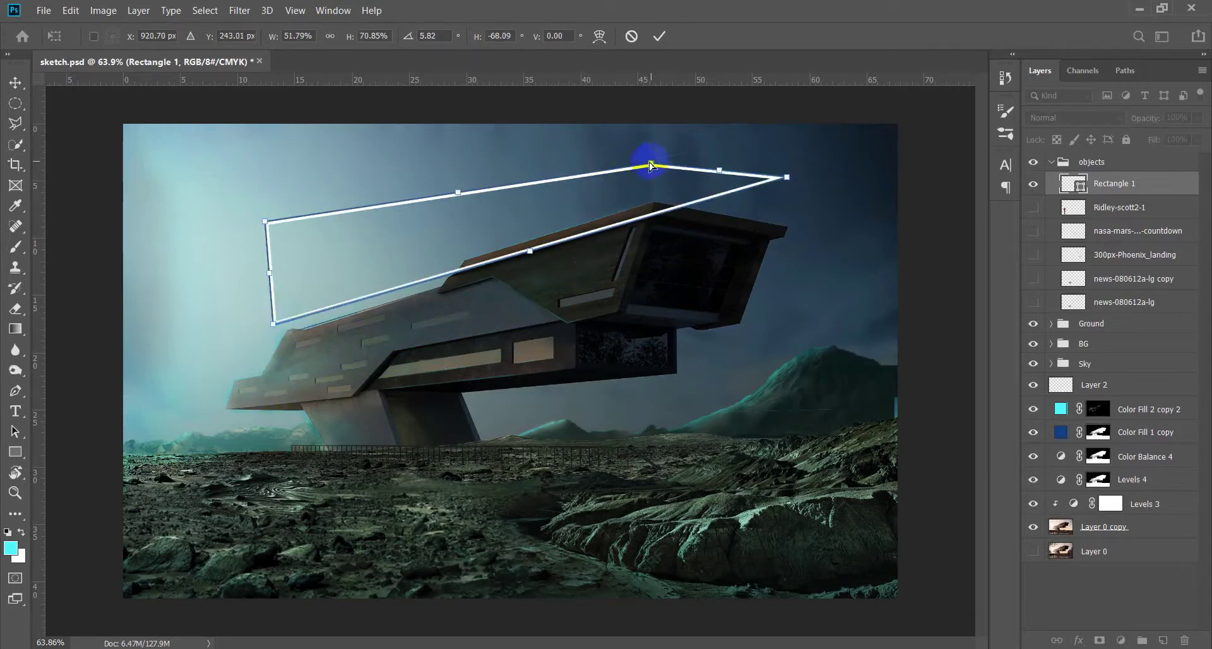
drag(650, 166, 658, 151)
drag(269, 227, 272, 270)
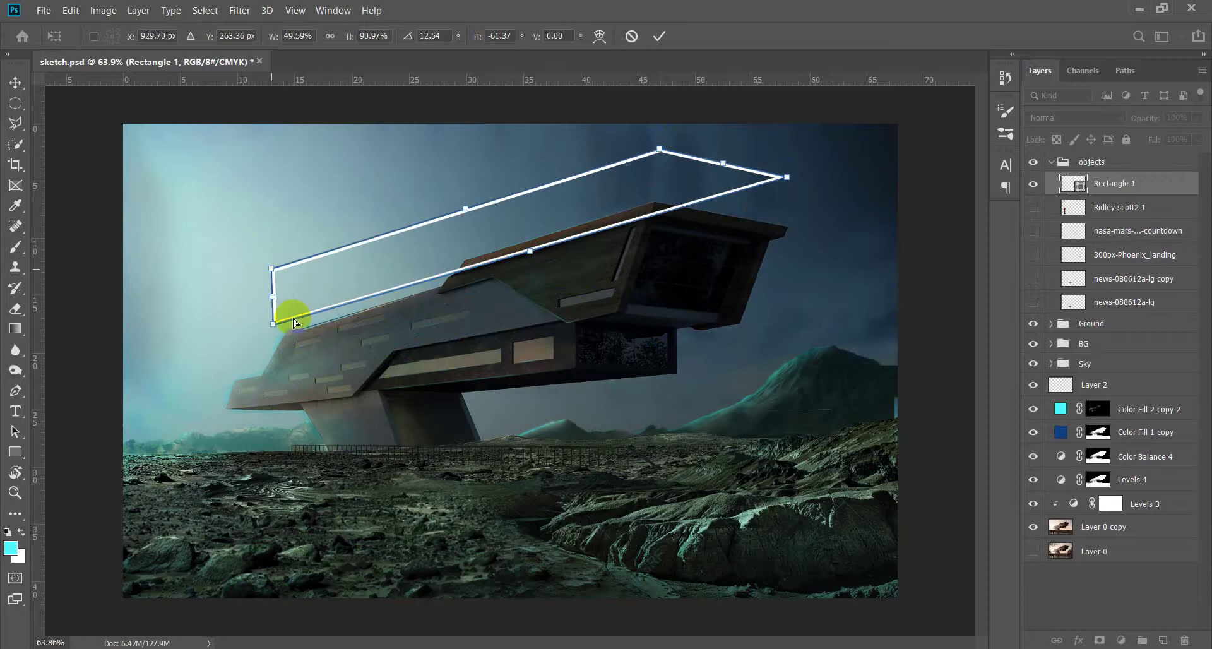
mouse_move(278, 319)
mouse_down()
mouse_move(364, 321)
mouse_move(373, 308)
mouse_up()
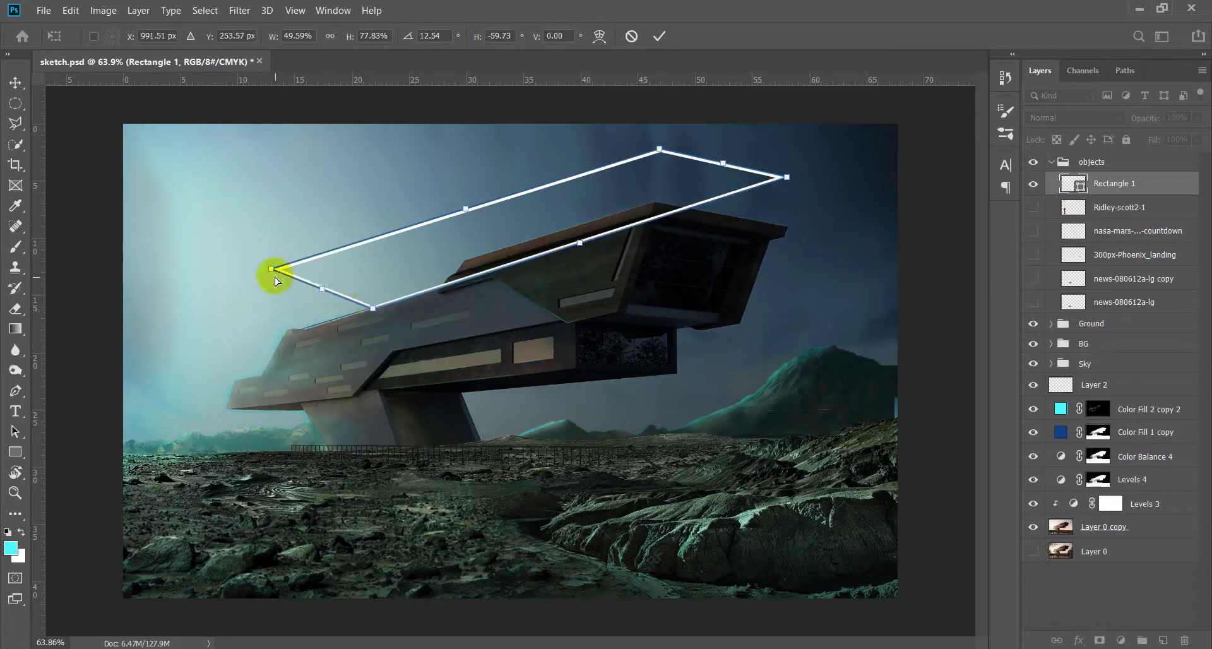
drag(274, 280, 260, 288)
drag(371, 307, 374, 306)
scroll(541, 252, up, 2)
mouse_move(631, 238)
mouse_down()
mouse_move(584, 363)
mouse_move(554, 397)
mouse_up()
drag(533, 284, 554, 292)
drag(569, 342, 599, 358)
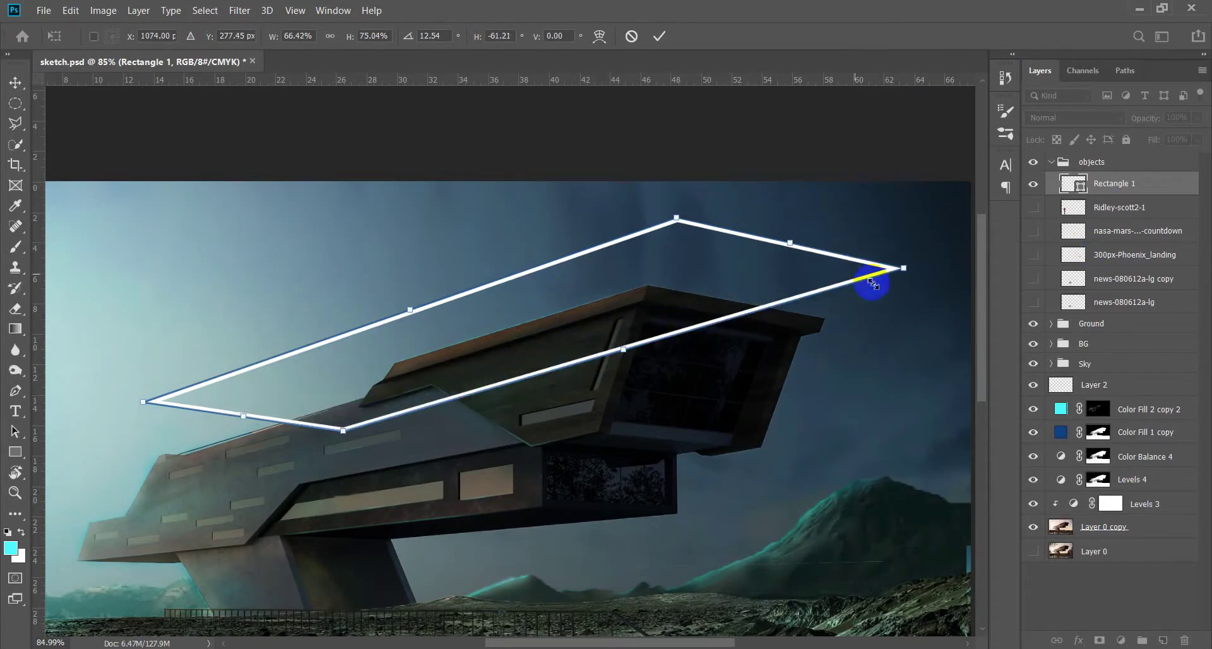
key(ctrl+0)
double_click(554, 269)
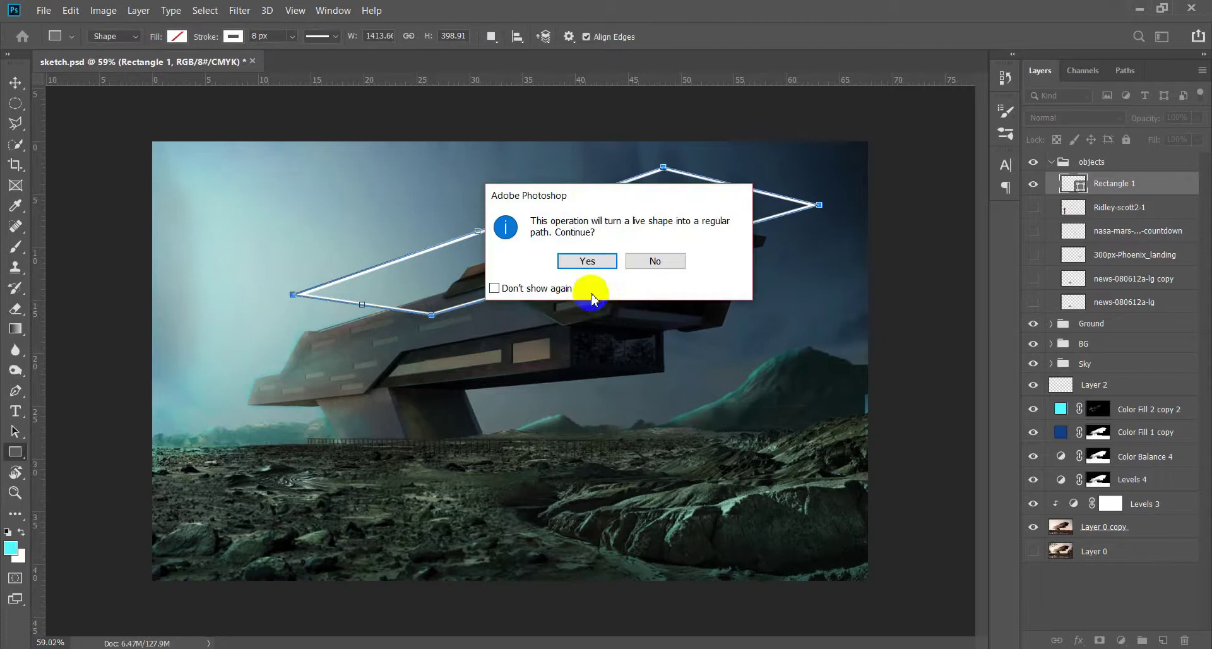
Convert the shape to a regular path and stretch Rectangle 1's bottom-left corner outward
click(594, 260)
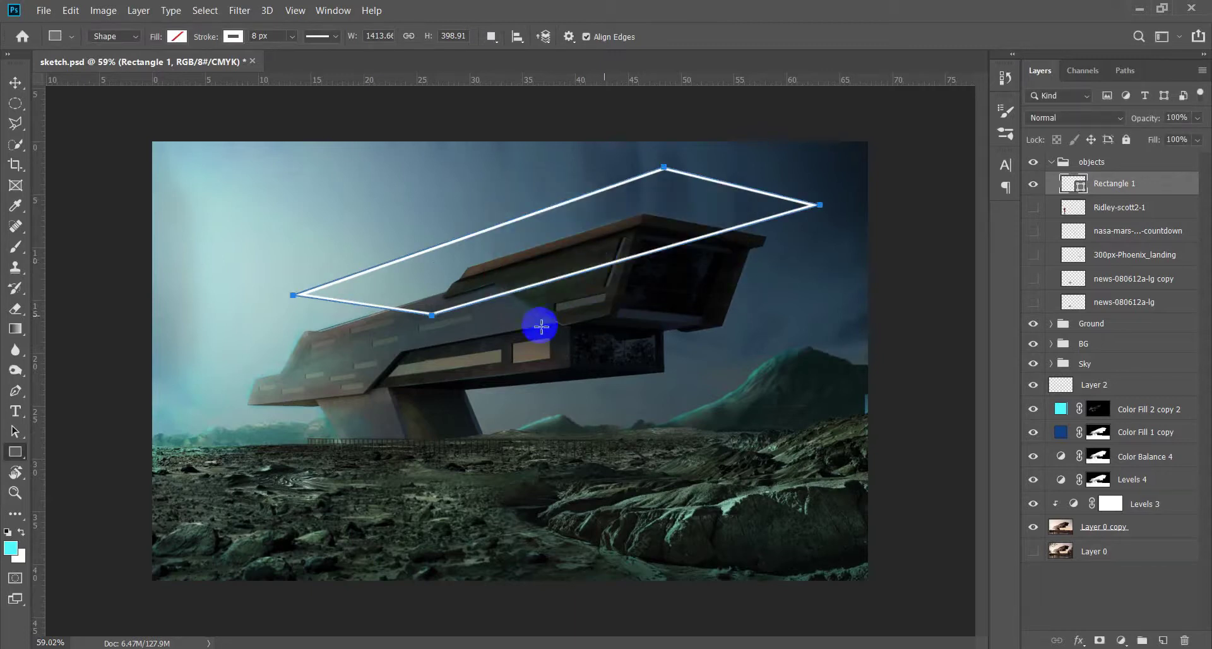
key(v)
ctrl+click(433, 320)
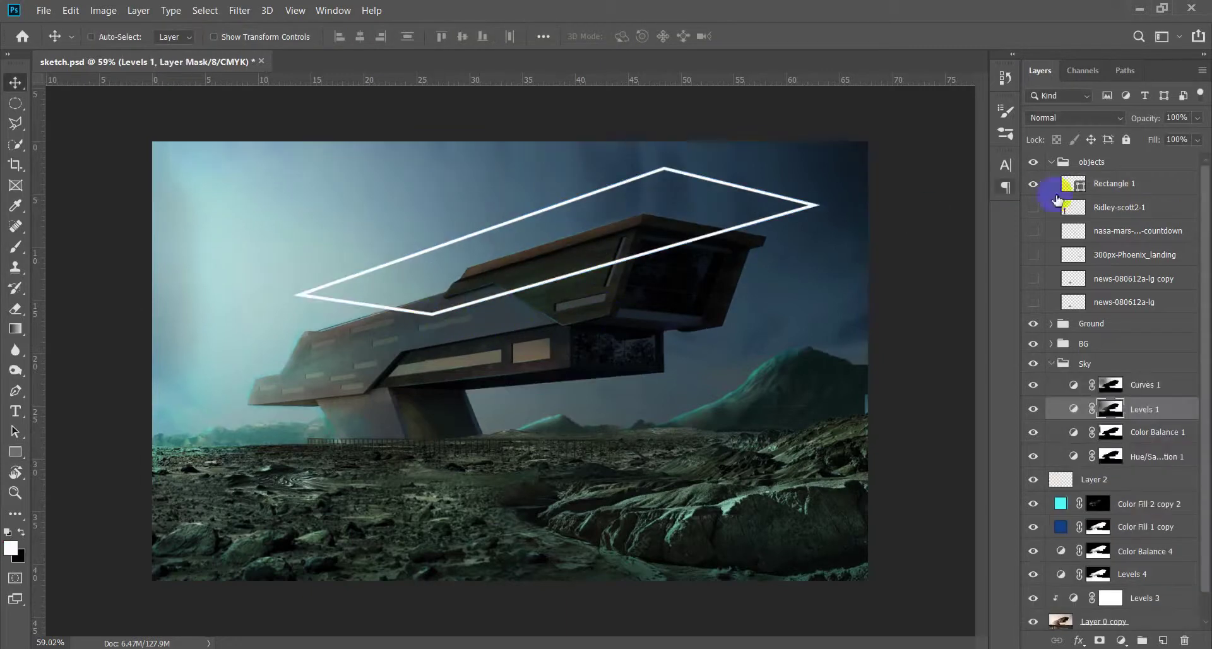
click(723, 329)
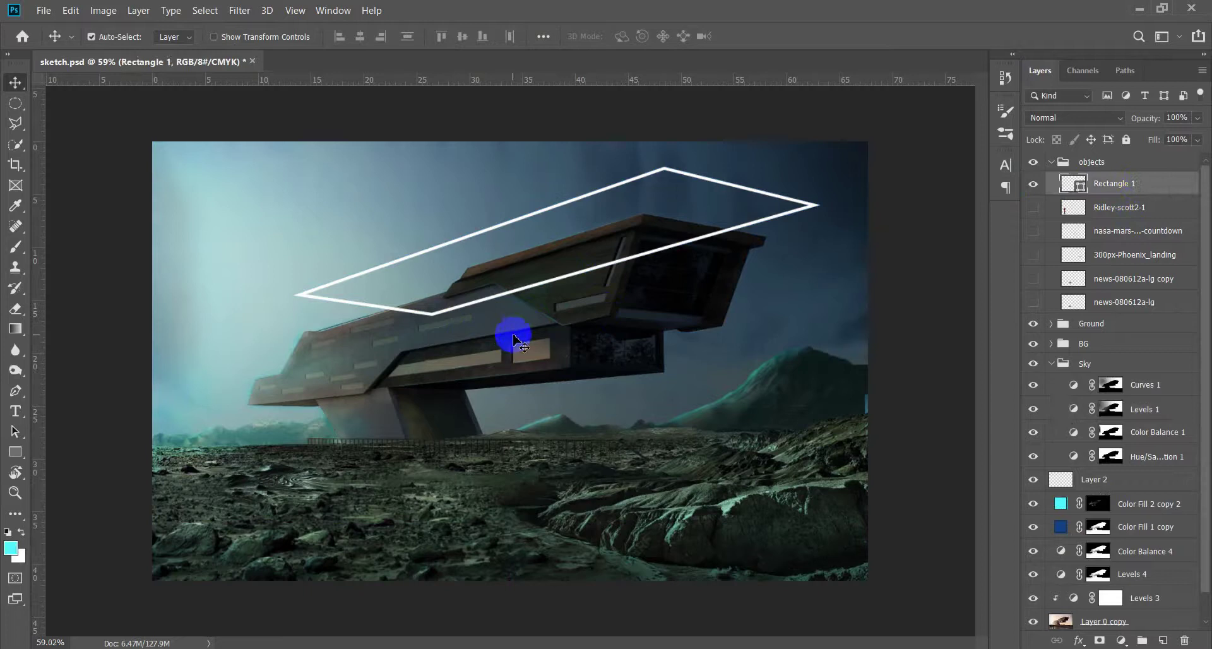
key(ctrl+t)
drag(293, 315, 268, 323)
double_click(411, 322)
Erase the outline where it crosses the building with a fully opaque eraser
key(e)
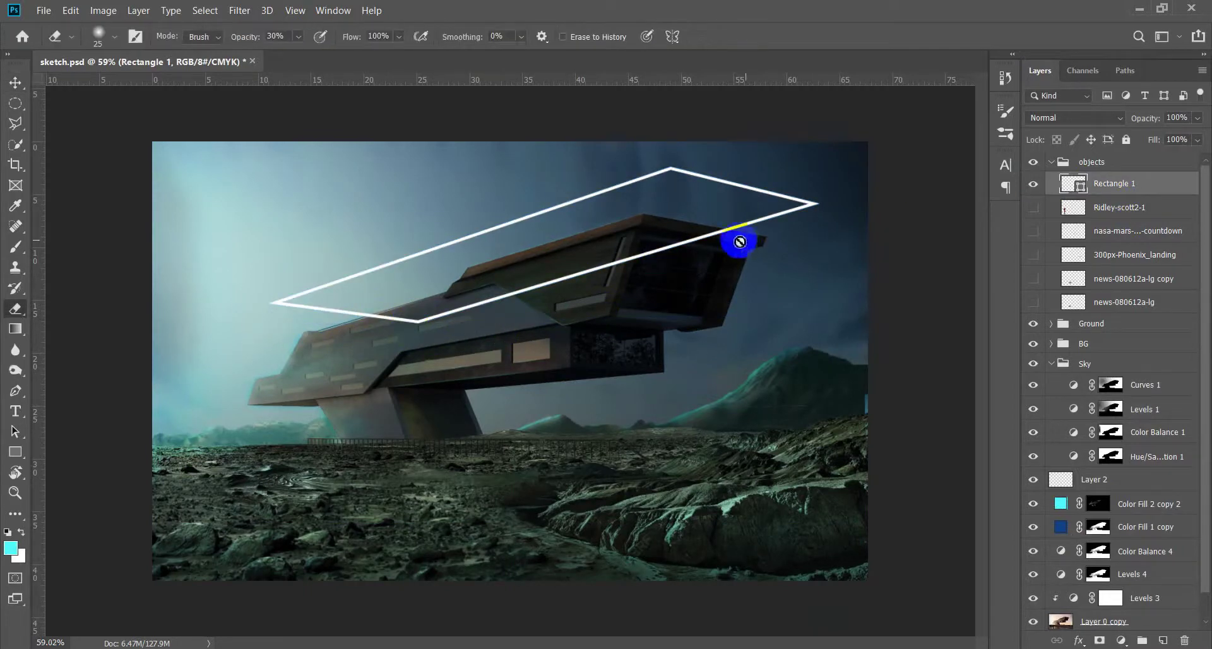
scroll(726, 244, up, 2)
scroll(752, 235, up, 2)
scroll(795, 194, up, 5)
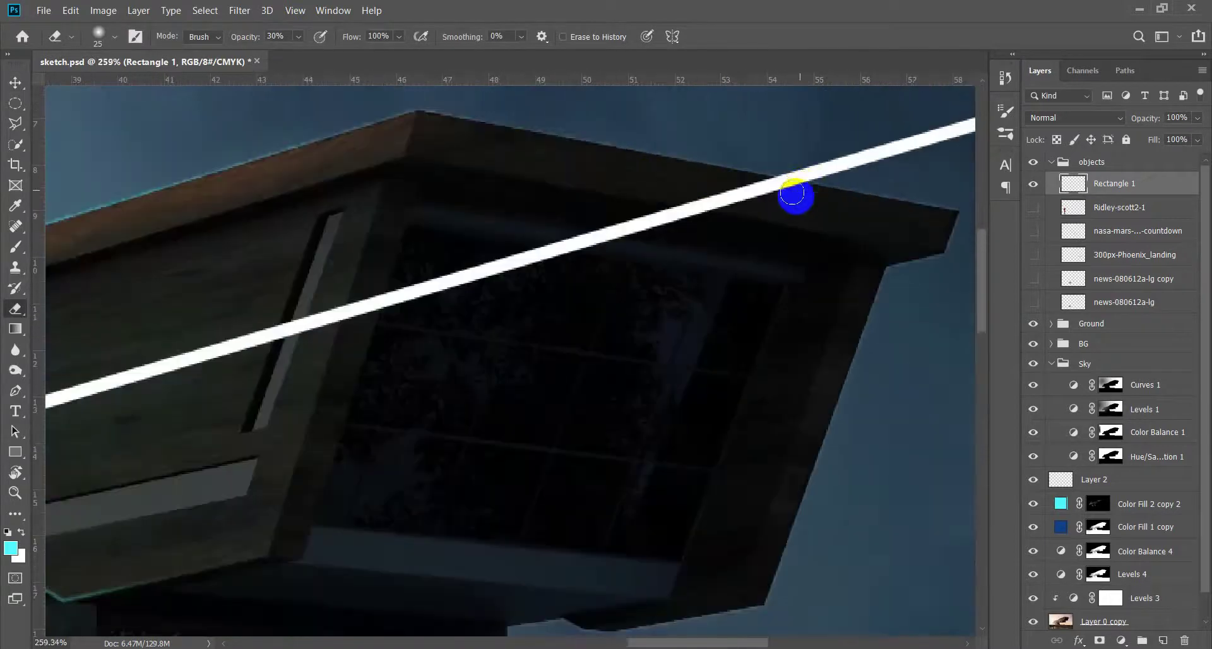
key(ctrl+z)
key(0)
drag(783, 189, 480, 272)
scroll(608, 246, down, 5)
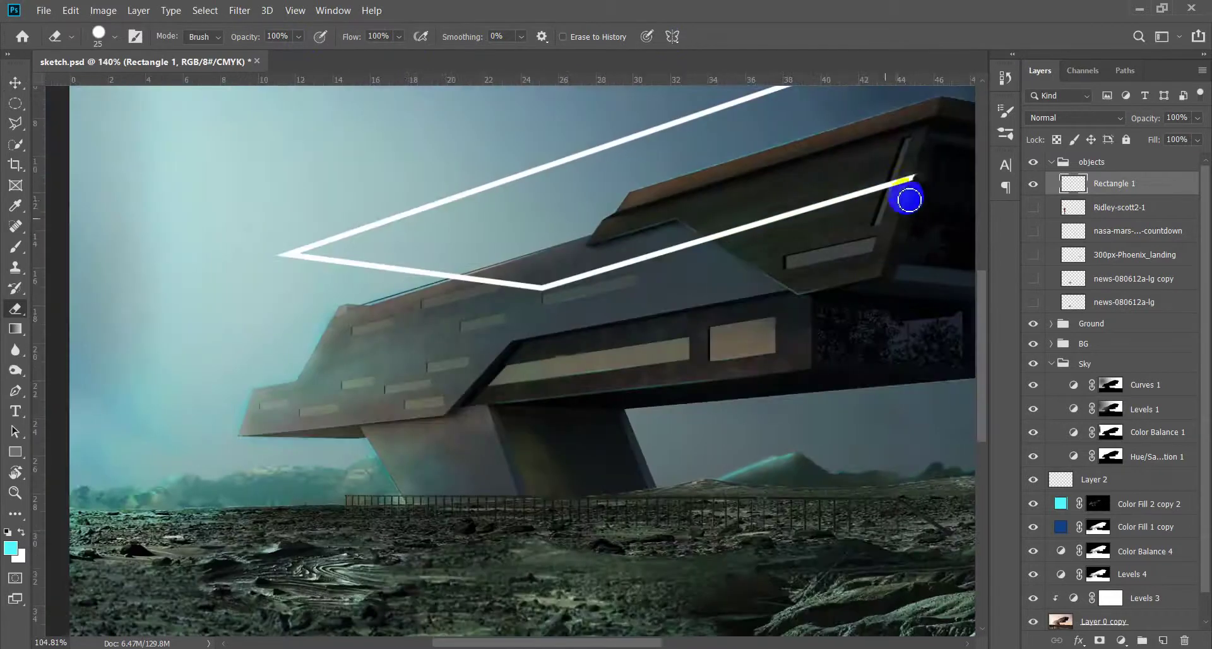
scroll(554, 299, up, 2)
scroll(554, 299, up, 4)
key(bracketleft)
key(bracketleft)
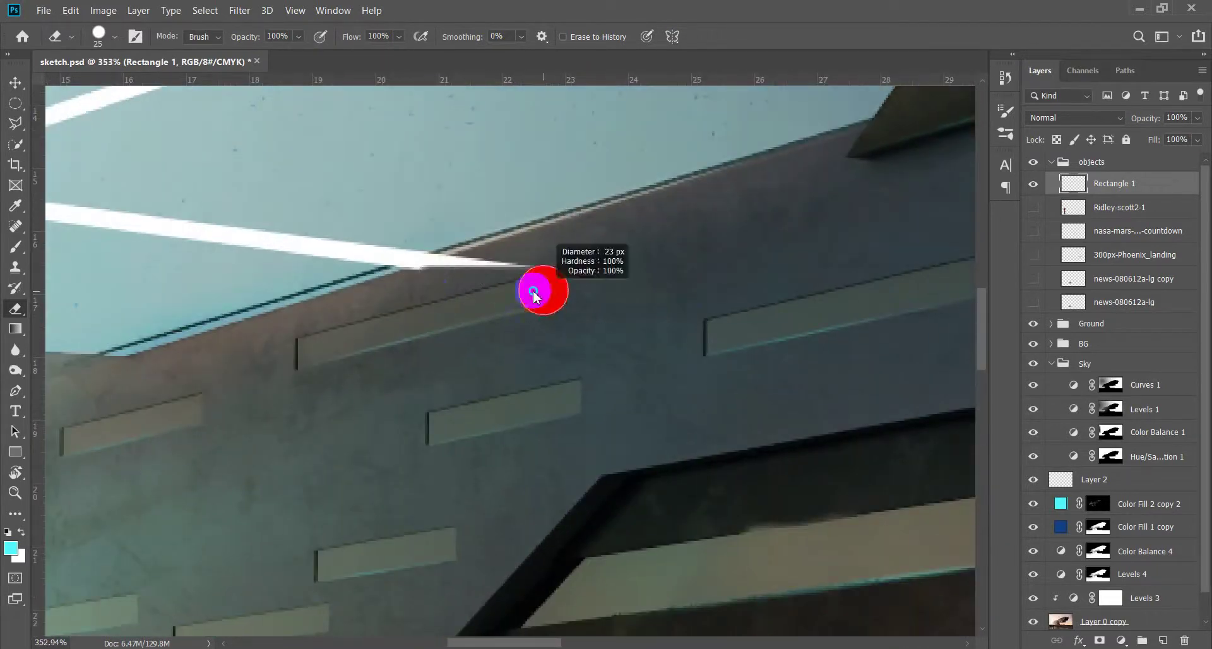
scroll(473, 291, down, 5)
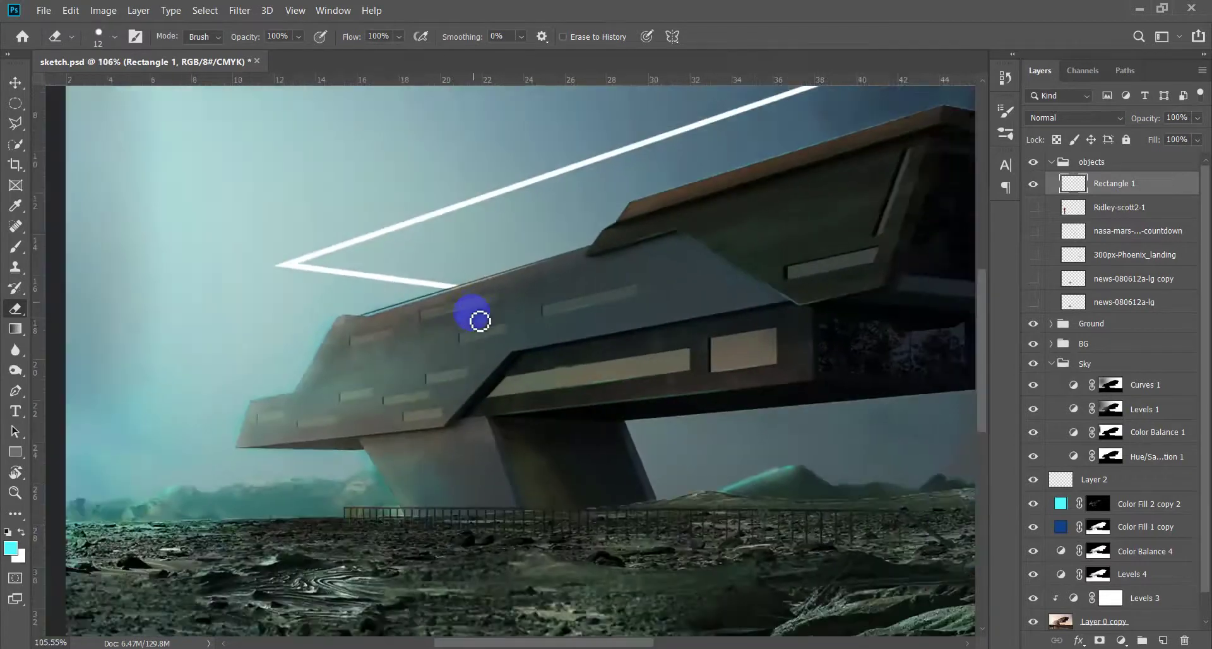
scroll(543, 324, down, 3)
scroll(549, 319, up, 1)
scroll(550, 320, down, 1)
key(v)
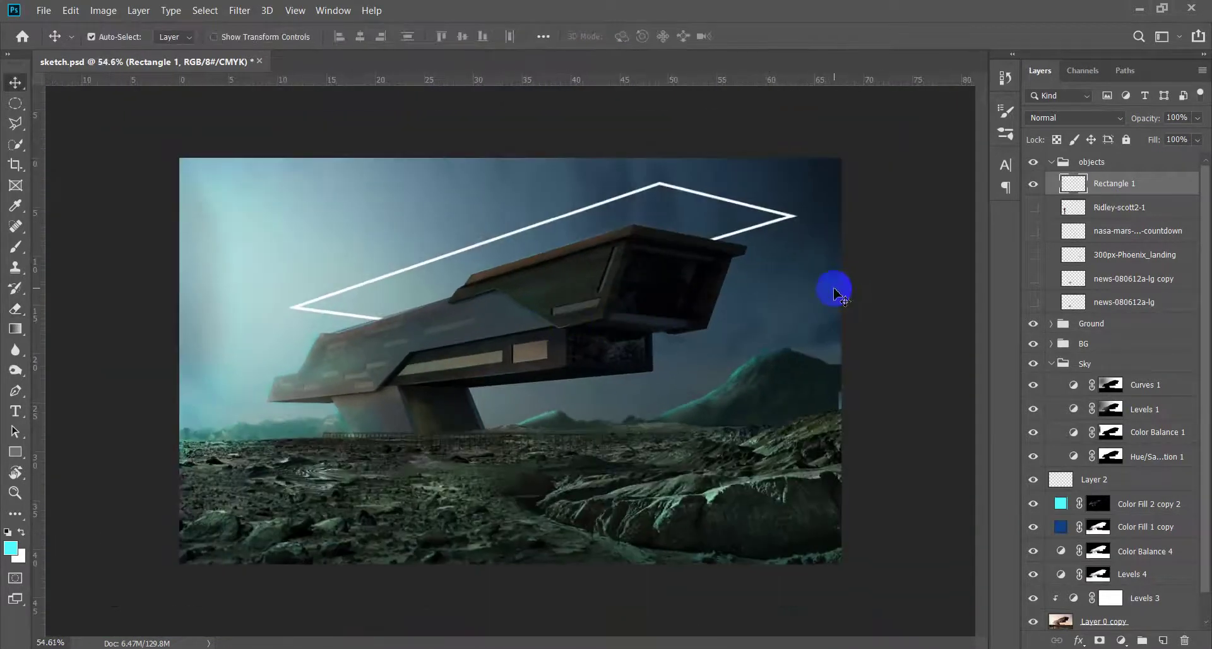
Load the outline as a selection and expand it by 21 px
ctrl+click(1071, 185)
scroll(783, 233, up, 3)
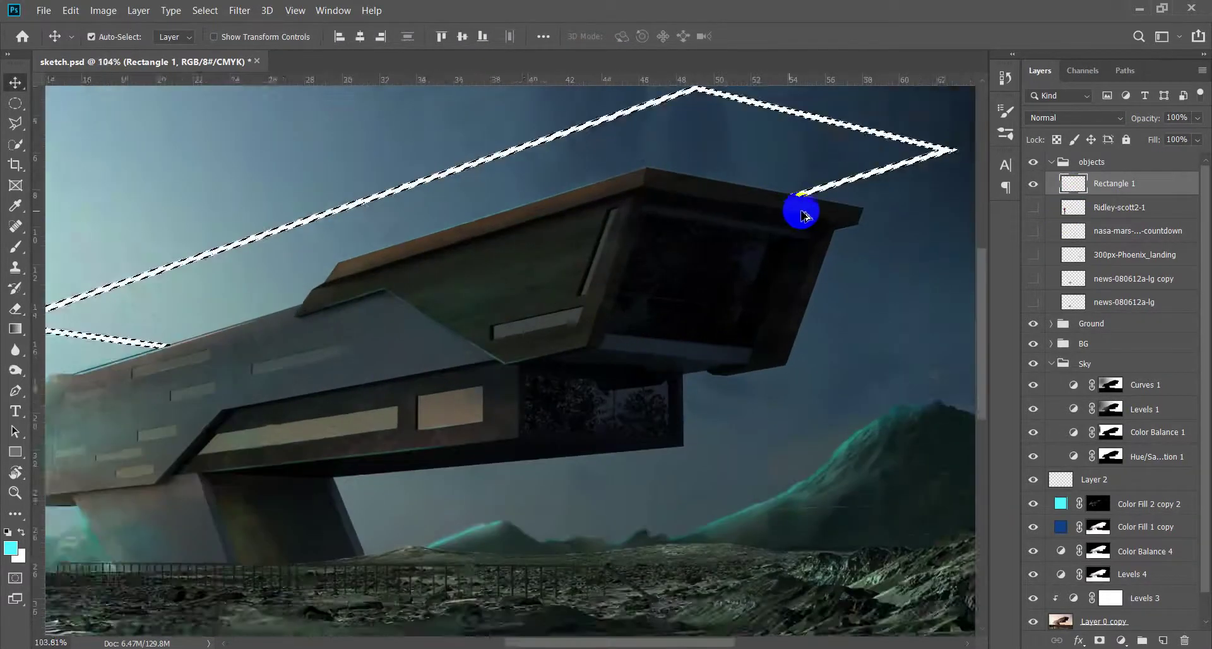
scroll(631, 183, up, 4)
scroll(473, 164, up, 6)
scroll(454, 172, up, 1)
click(205, 10)
mouse_move(218, 222)
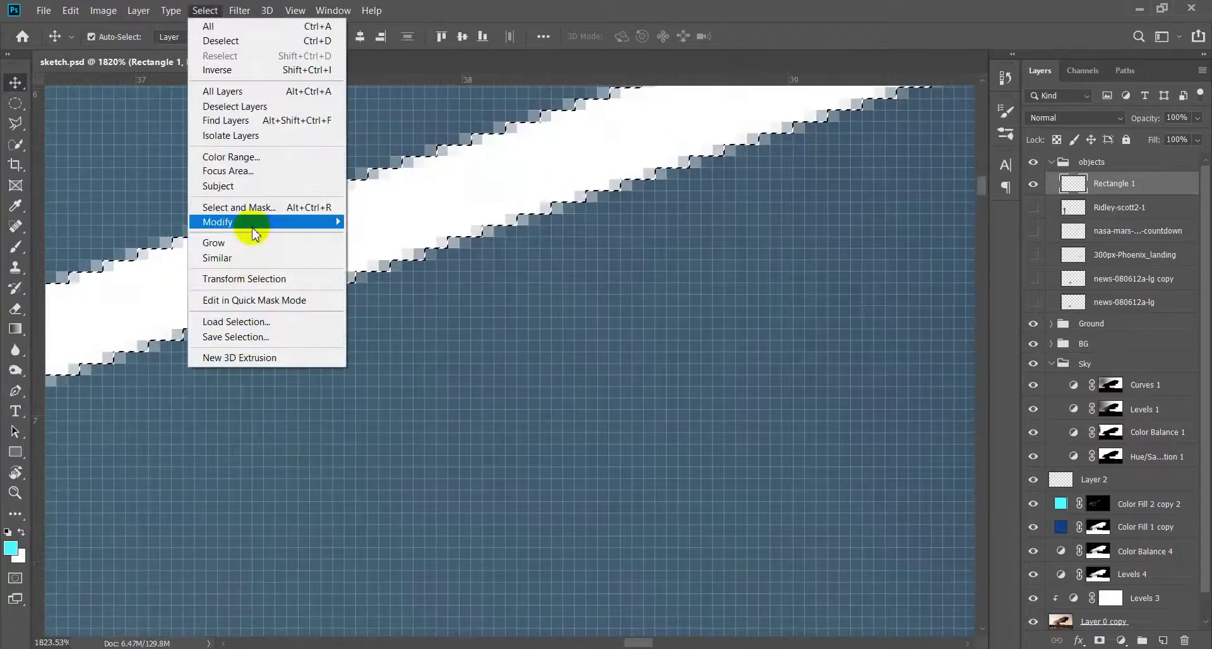
click(372, 261)
click(681, 204)
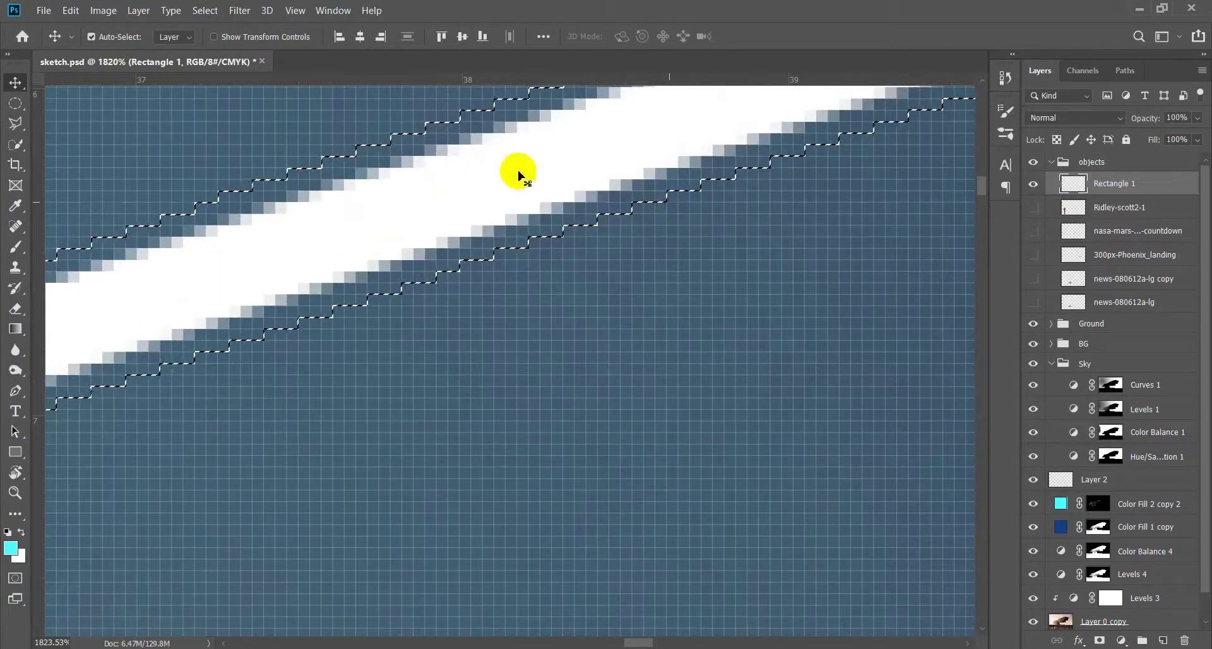
click(206, 10)
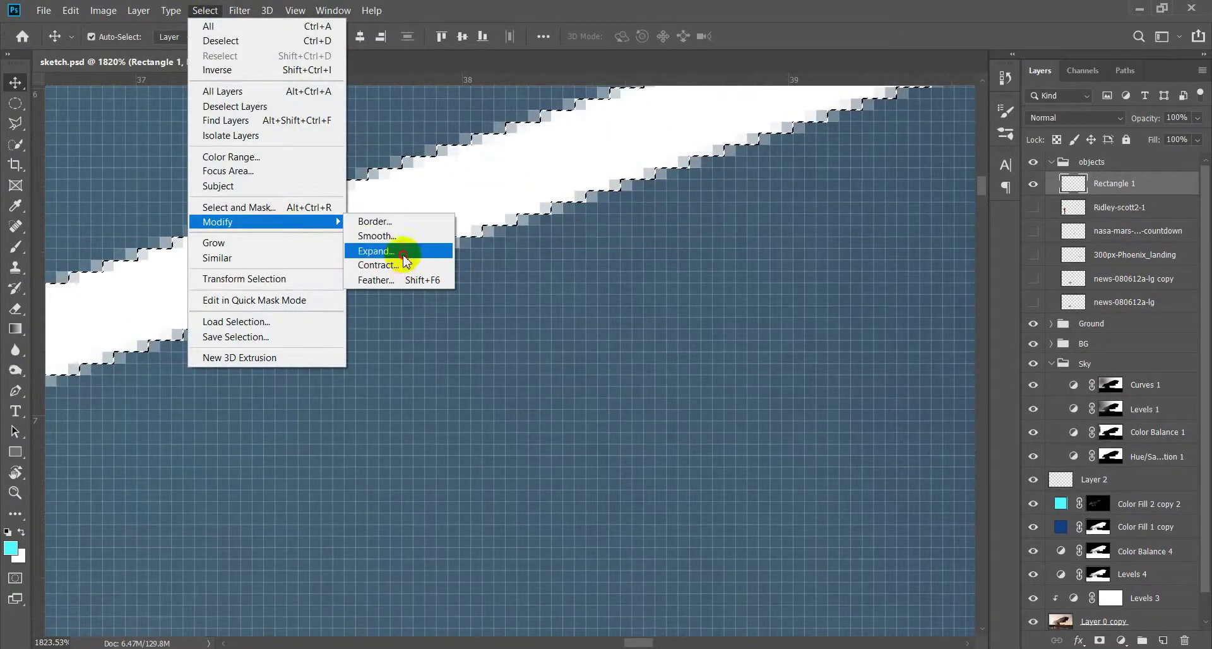
mouse_move(218, 222)
click(401, 255)
key(Return)
key(ctrl+0)
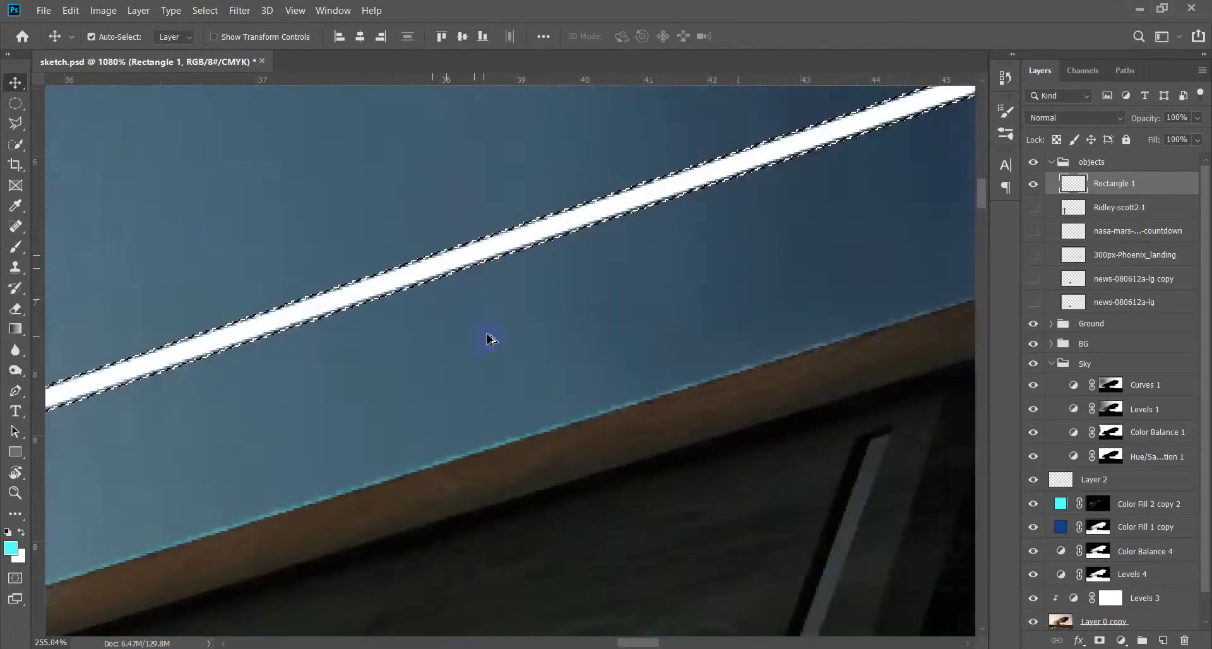
scroll(475, 347, up, 2)
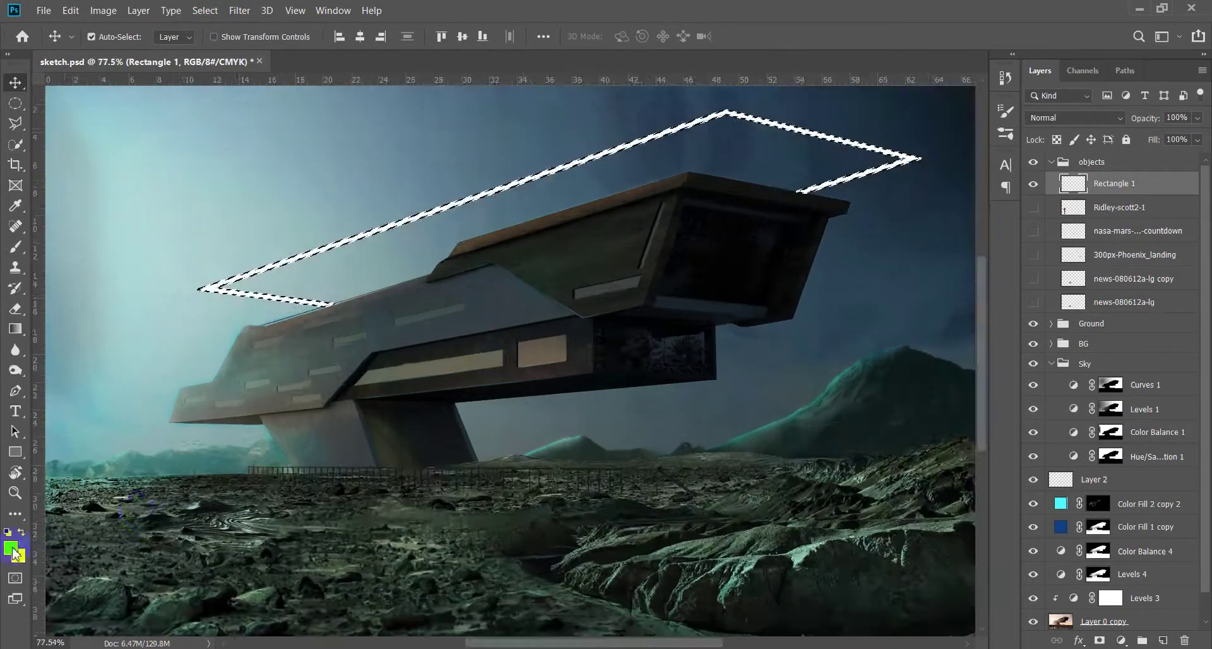
Set the background colour to ff0000, fill the selection red and deselect
click(11, 548)
drag(1011, 352, 1023, 247)
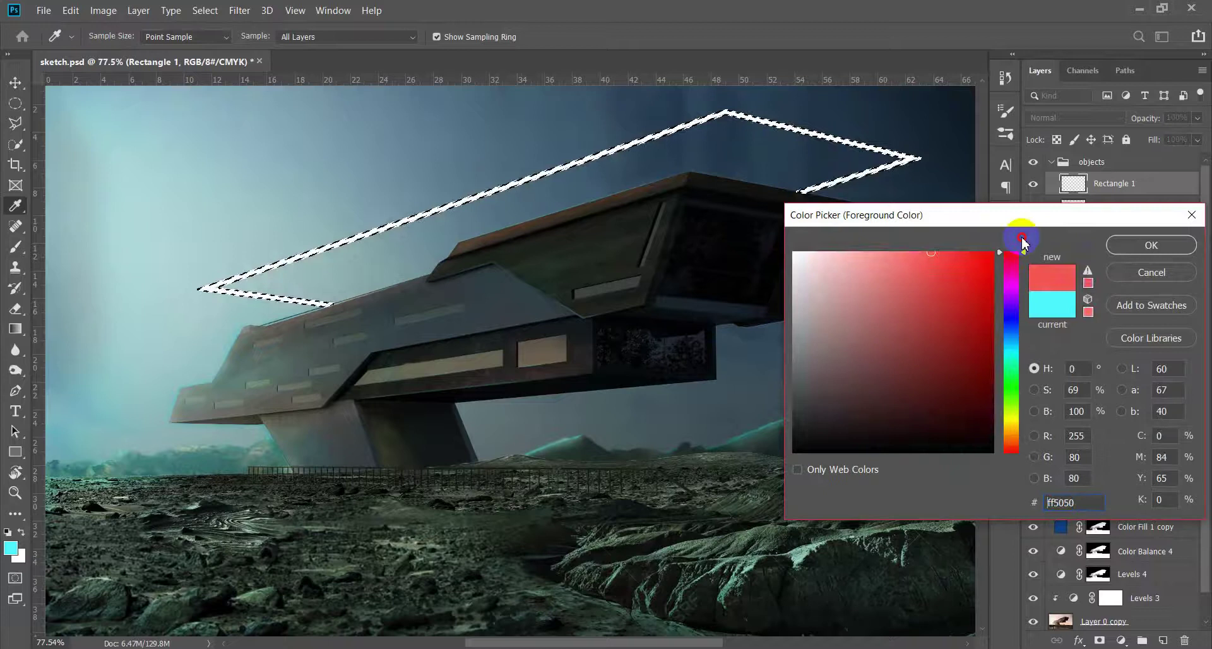
click(1152, 272)
click(19, 557)
text(ff0000)
click(1152, 245)
key(ctrl+BackSpace)
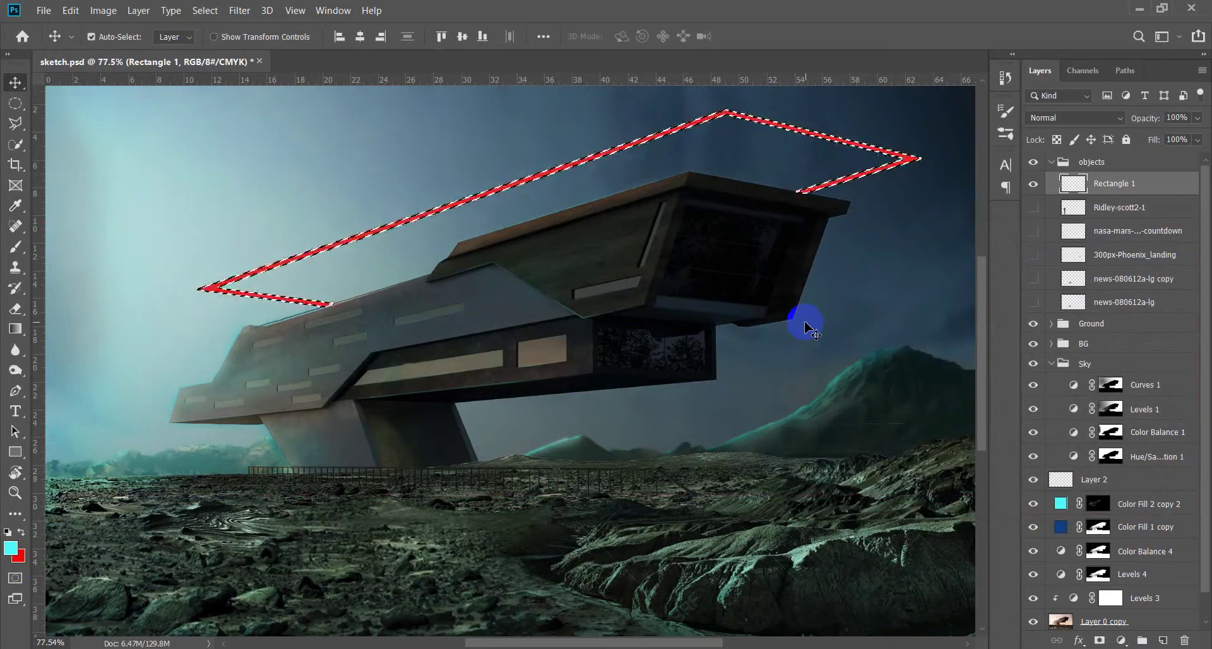
key(ctrl+d)
key(v)
scroll(714, 258, down, 3)
scroll(706, 249, down, 2)
scroll(679, 257, up, 2)
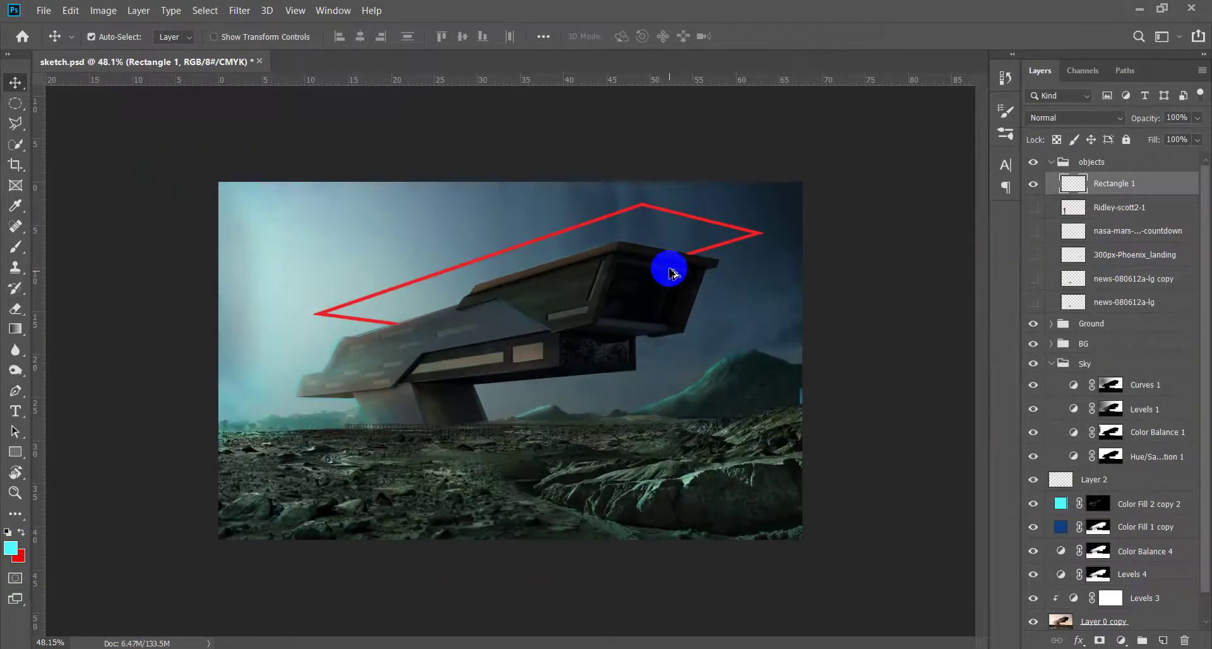
Load the red outline as a selection and add a red solid colour fill layer
double_click(1178, 193)
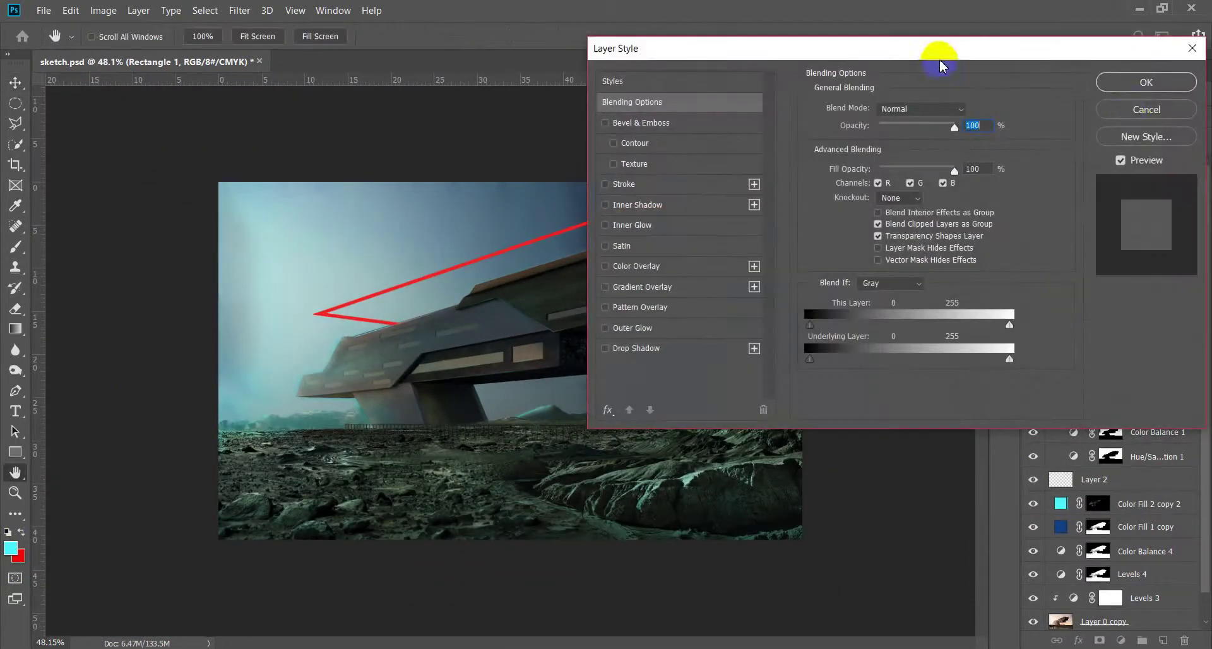
drag(1063, 62, 813, 87)
click(1048, 148)
key(ctrl+Return)
scroll(682, 210, up, 3)
click(1122, 640)
click(1130, 359)
mouse_move(1017, 270)
mouse_down()
mouse_move(1012, 252)
mouse_move(730, 243)
mouse_up()
click(1151, 245)
Set the Outer Glow colour to red #ec1313
double_click(1180, 187)
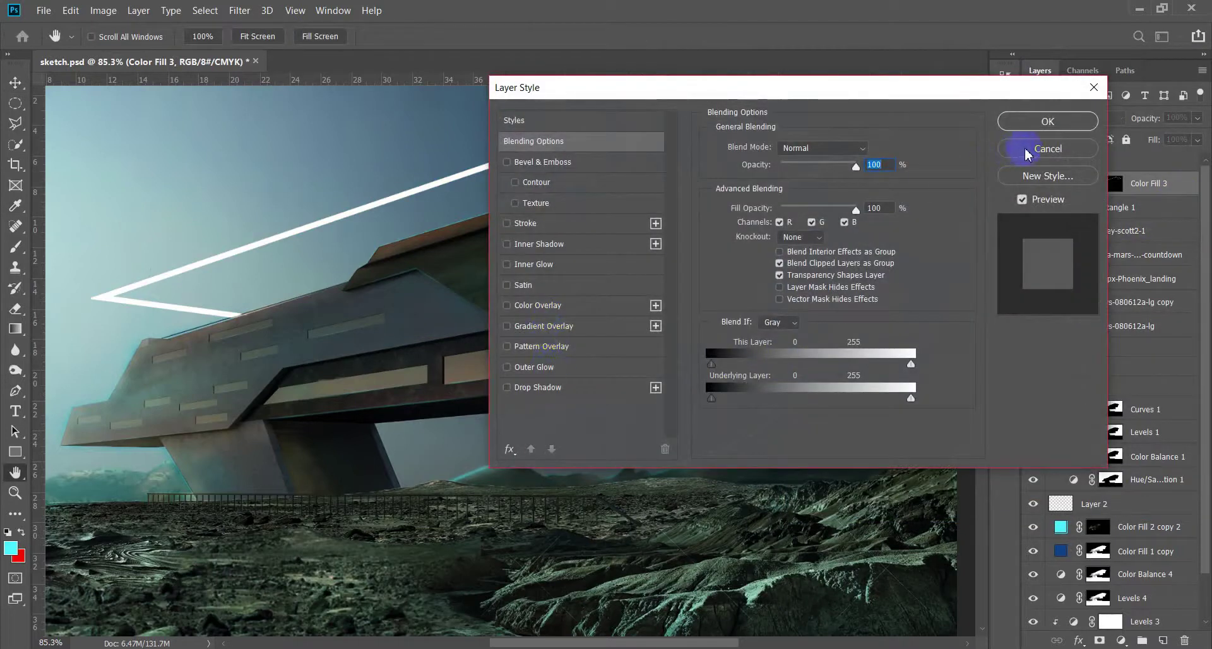
click(534, 367)
click(747, 203)
mouse_move(1011, 353)
mouse_down()
mouse_move(1011, 252)
mouse_move(1002, 257)
mouse_up()
click(1152, 245)
key(Return)
scroll(533, 303, down, 3)
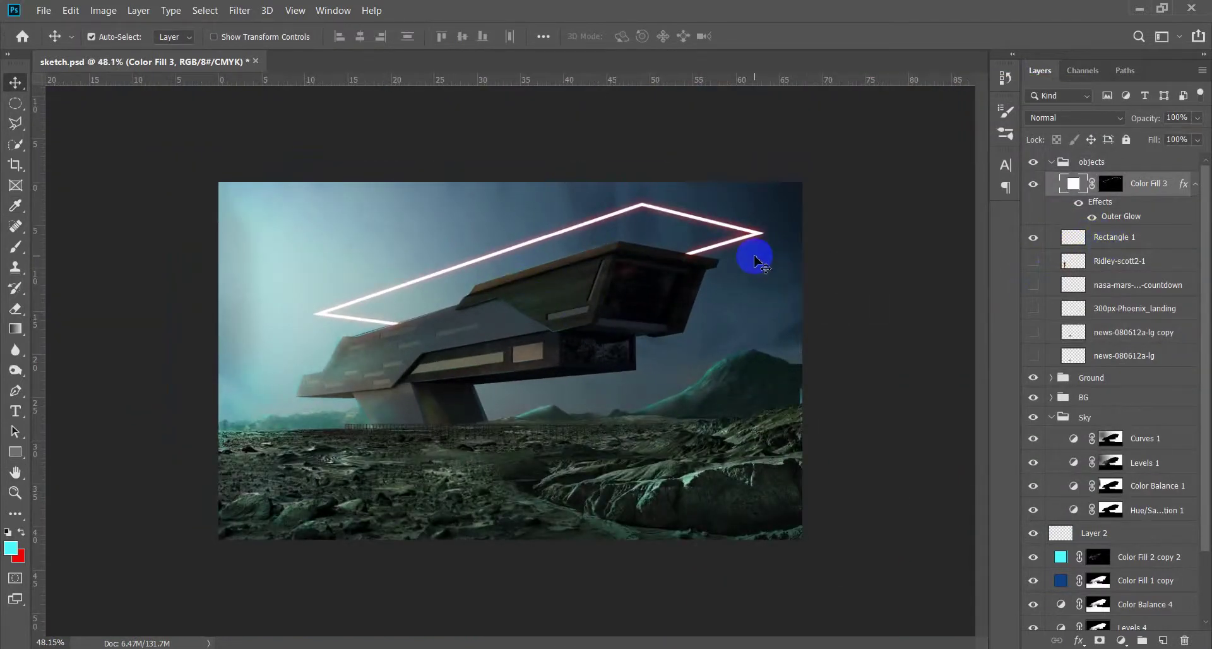
Raise the Outer Glow to 53% opacity and 46 px size
double_click(1130, 217)
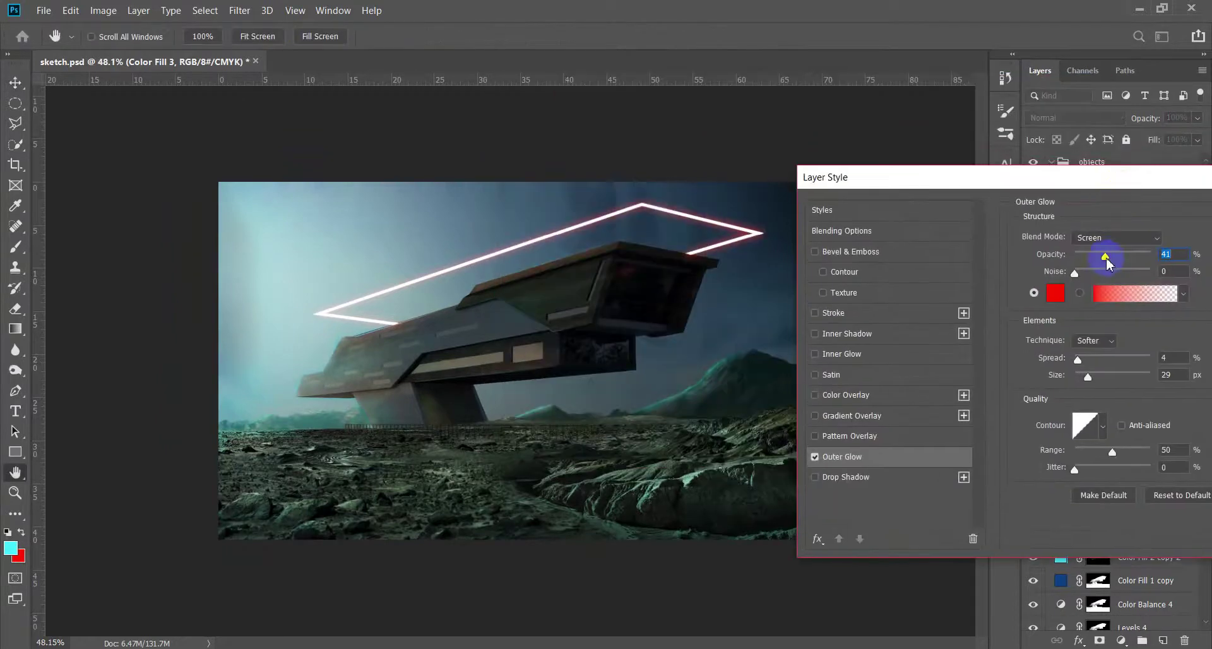
drag(1088, 377, 1087, 377)
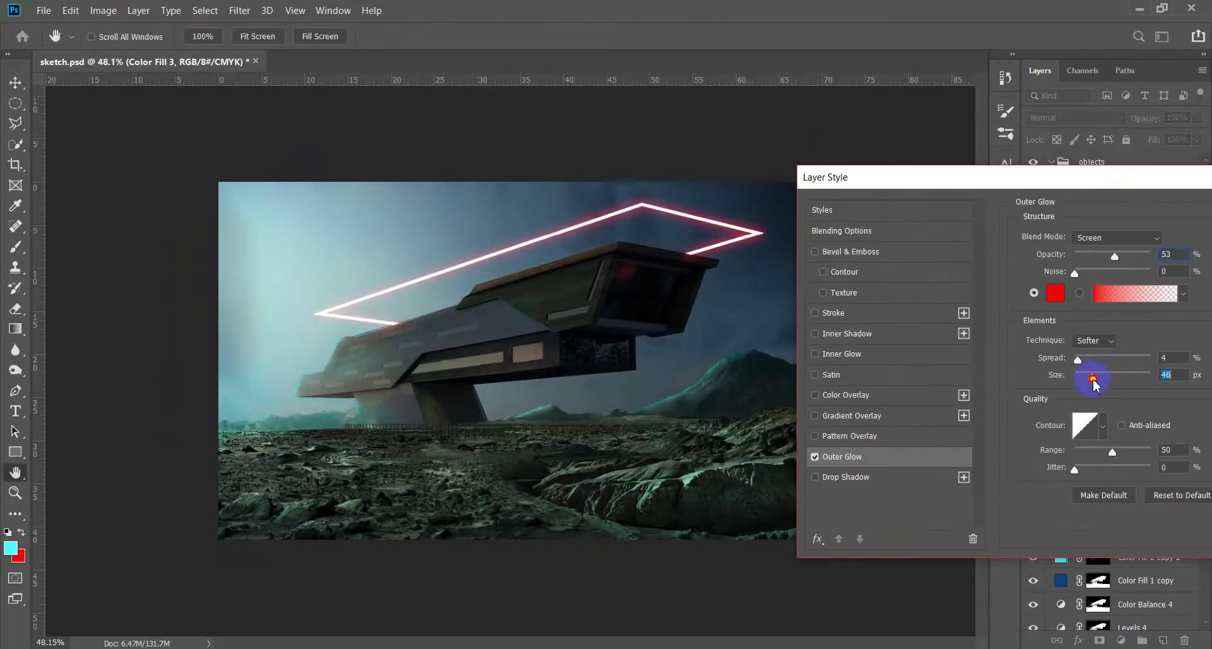
drag(1106, 182, 1010, 203)
click(1152, 226)
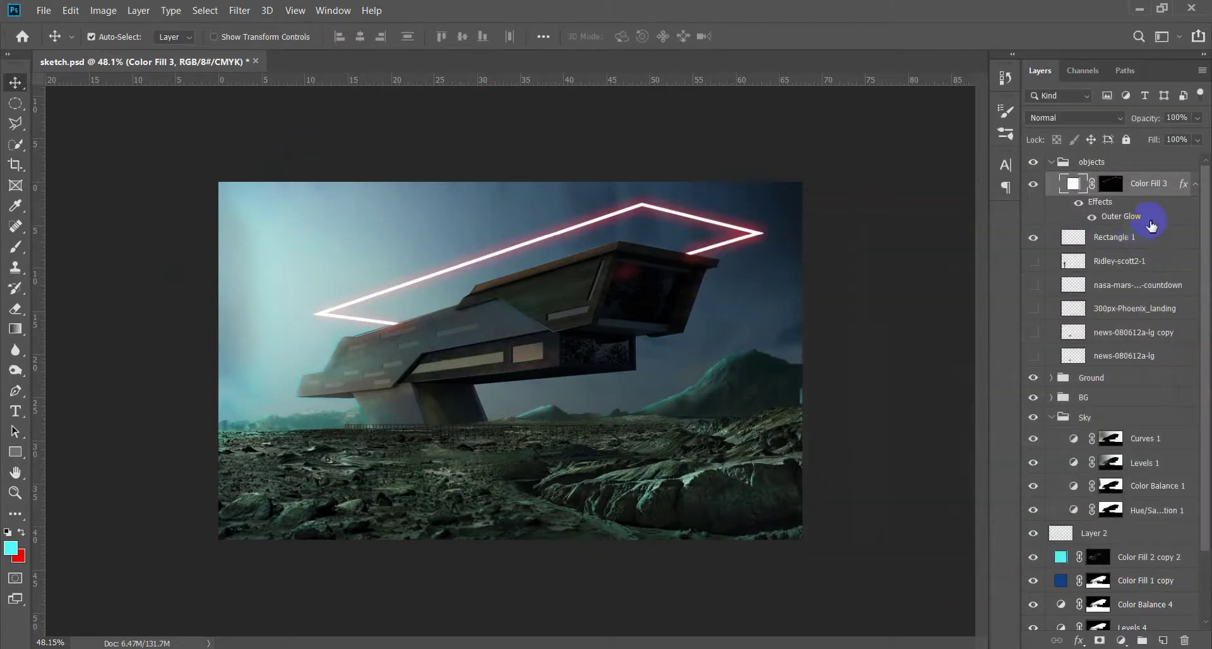
scroll(690, 291, down, 3)
scroll(677, 278, up, 2)
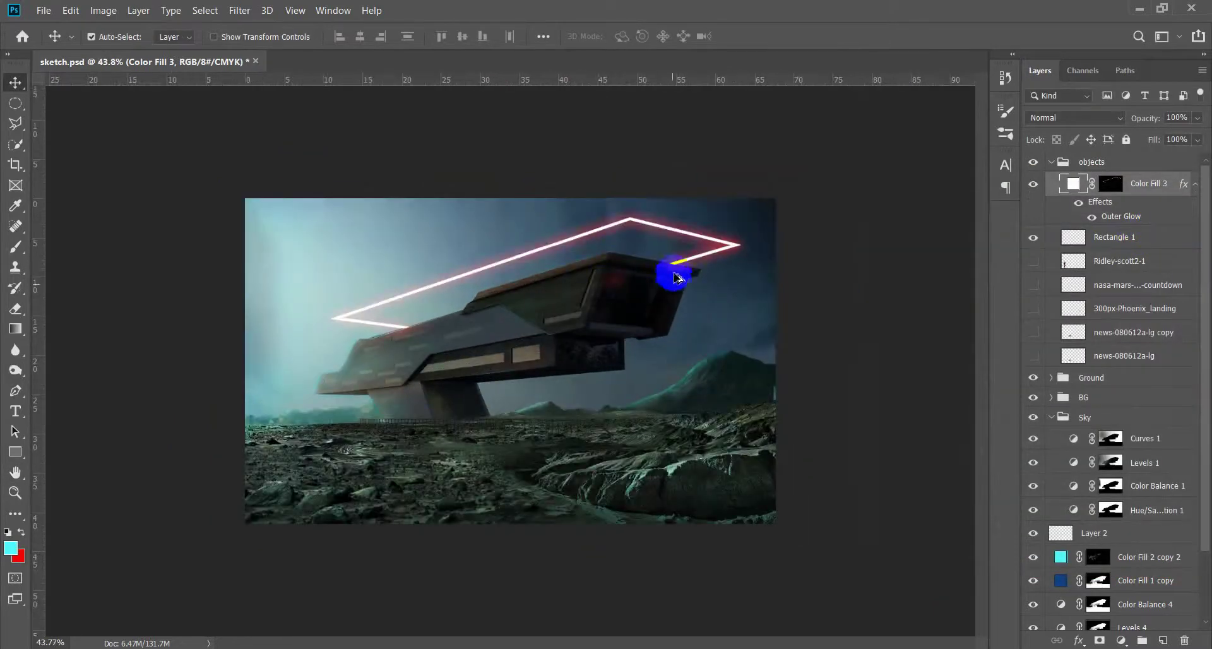
scroll(682, 264, up, 1)
scroll(690, 263, up, 1)
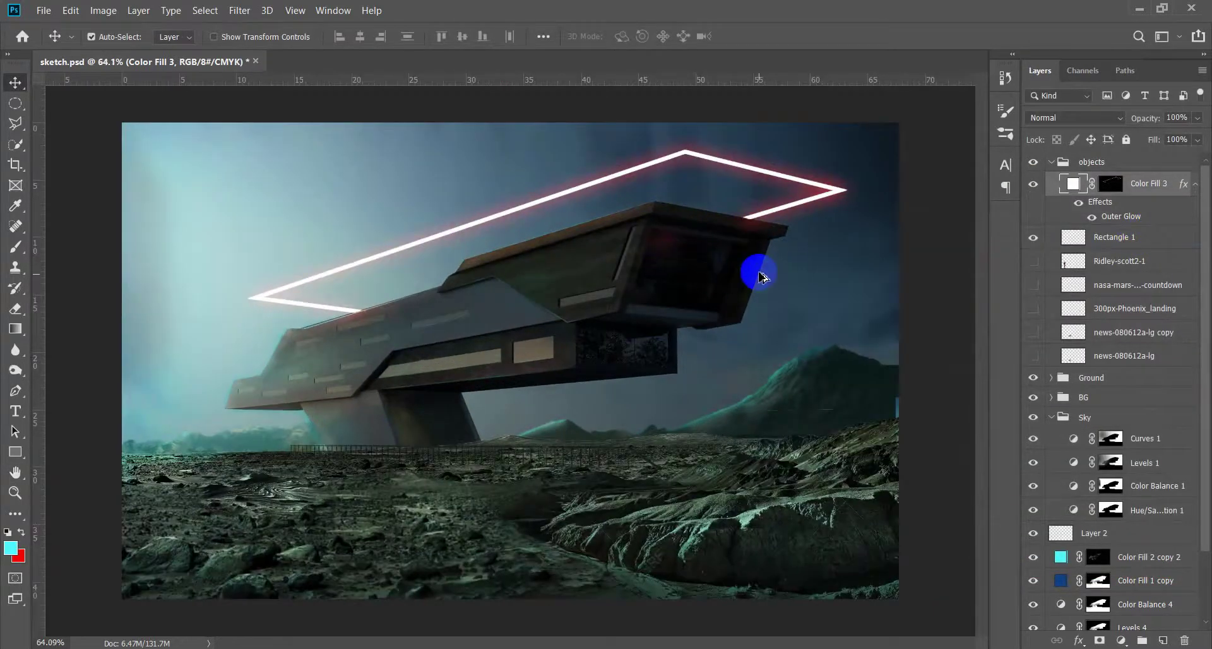
scroll(738, 291, down, 3)
key(ctrl+plus)
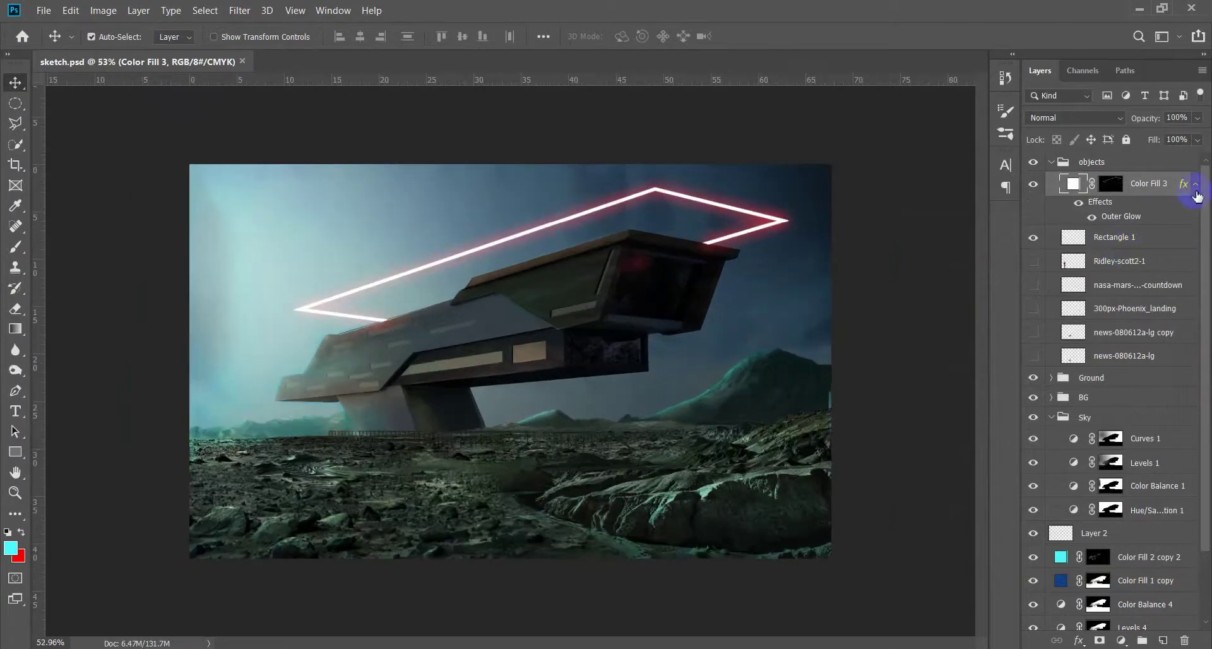
click(1196, 189)
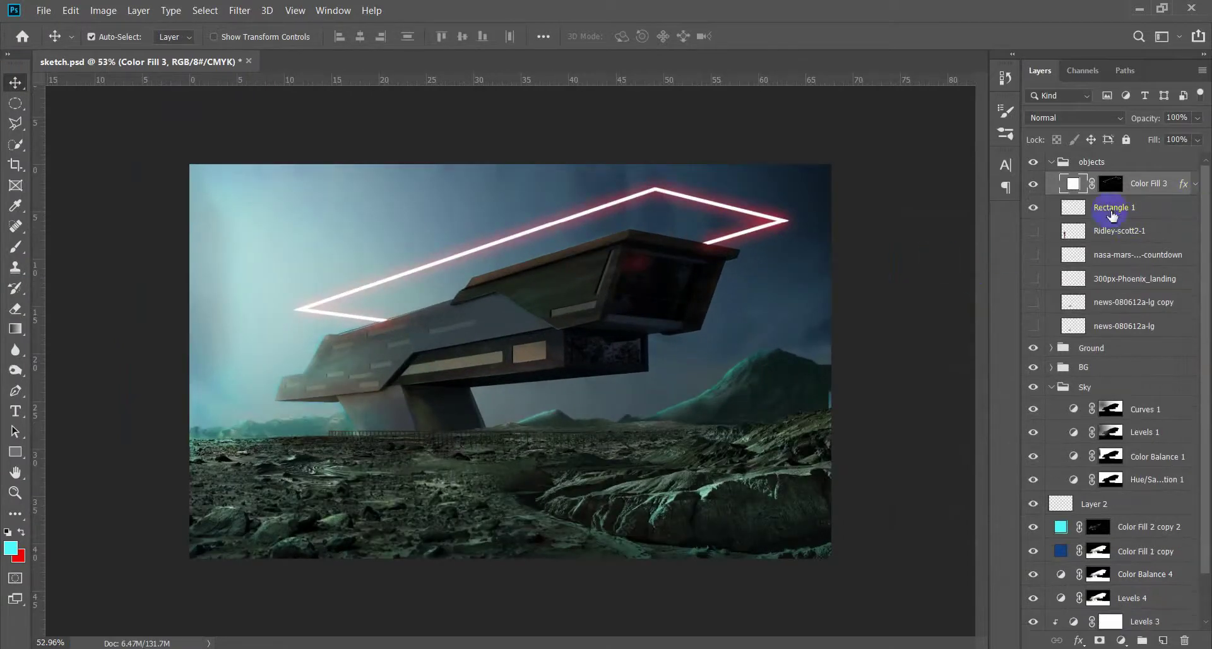
Try a cyan Outer Glow colour, then cancel to keep the red glow
click(1196, 187)
double_click(1149, 225)
drag(893, 195, 1115, 184)
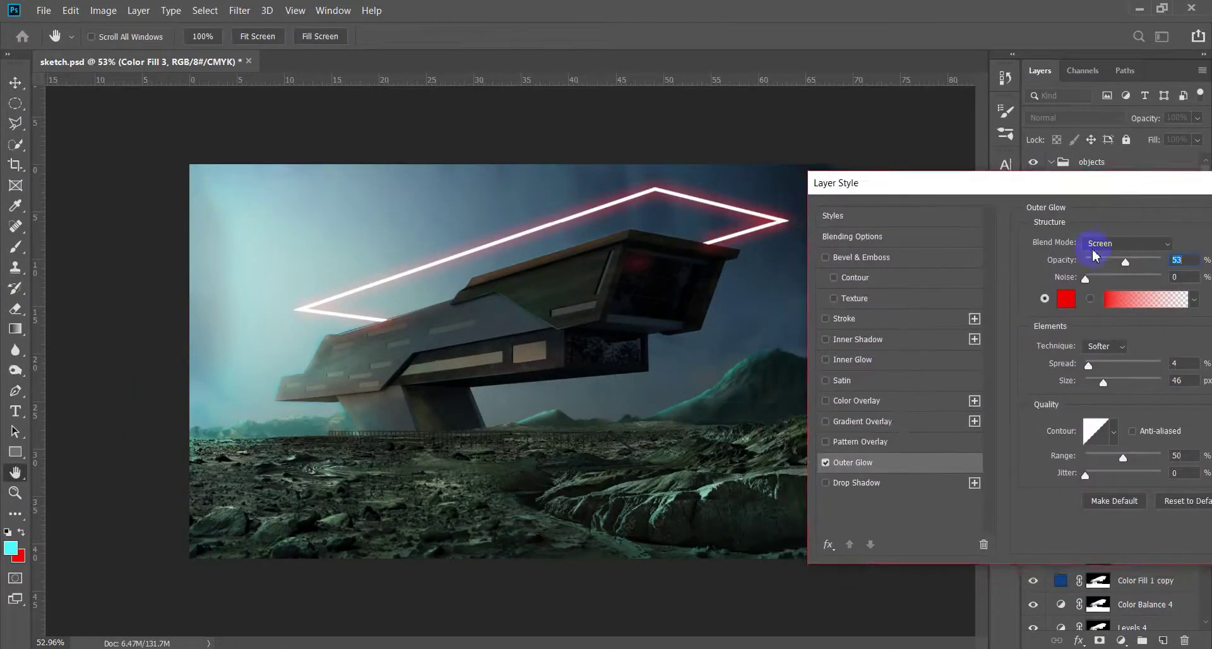
click(830, 371)
click(1013, 348)
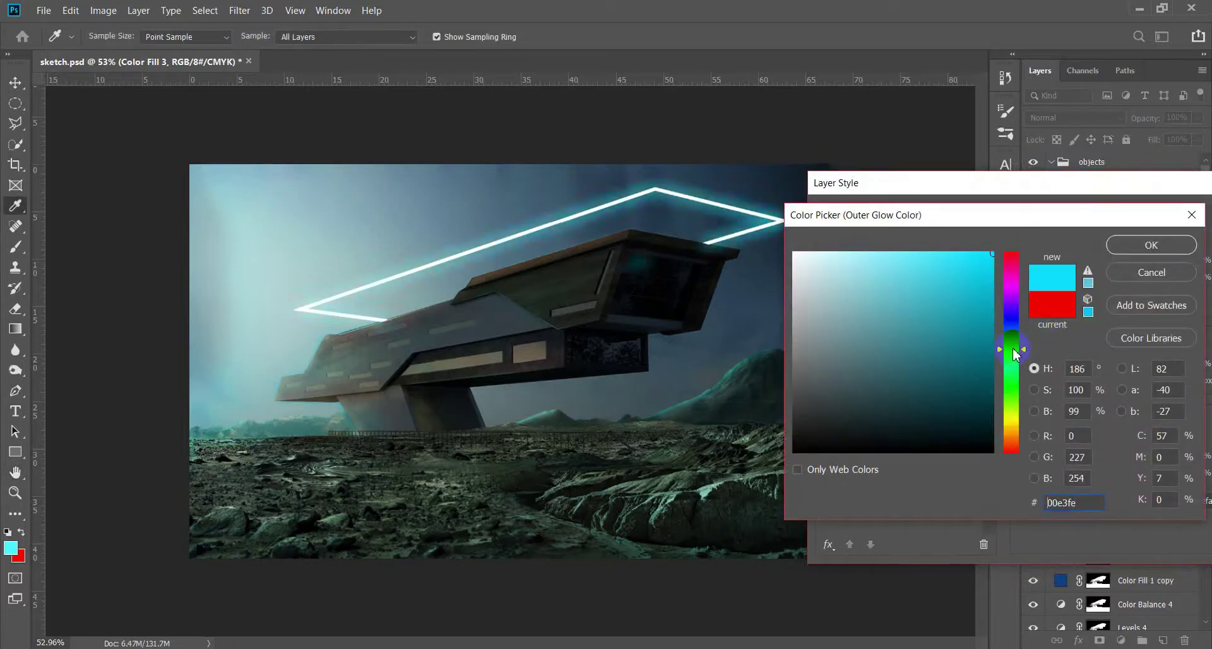
click(1156, 273)
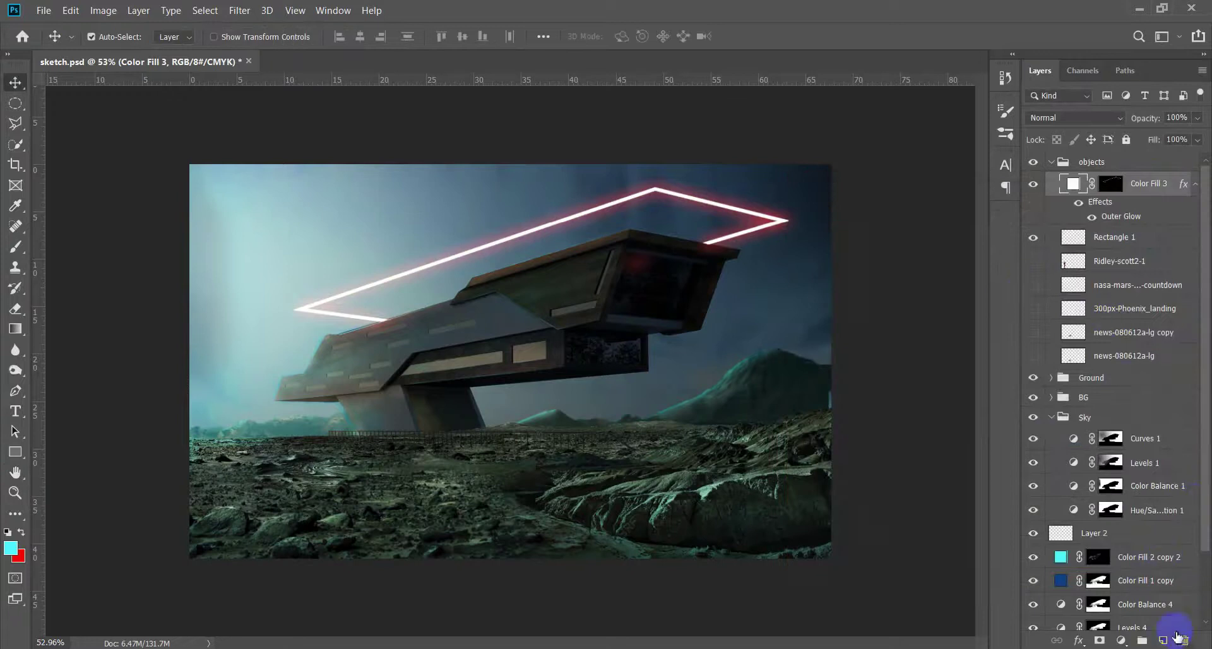
Discard an added empty layer and move the Rectangle 1 neon outline slightly lower
click(1177, 635)
scroll(695, 351, up, 3)
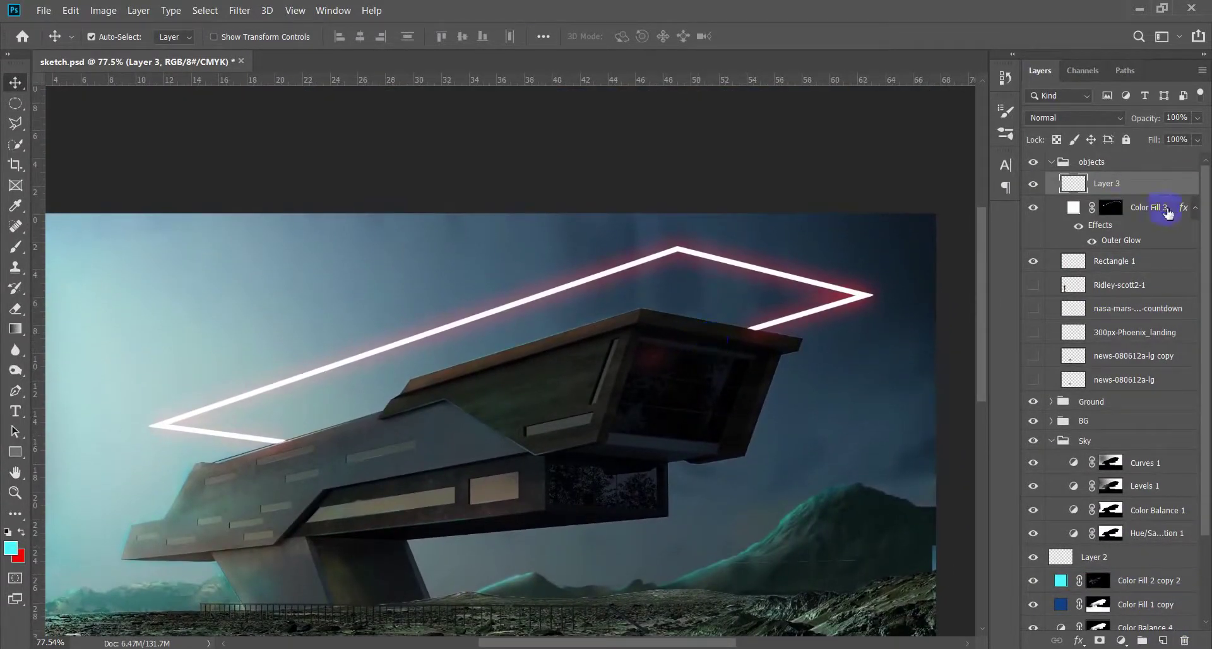
click(1120, 212)
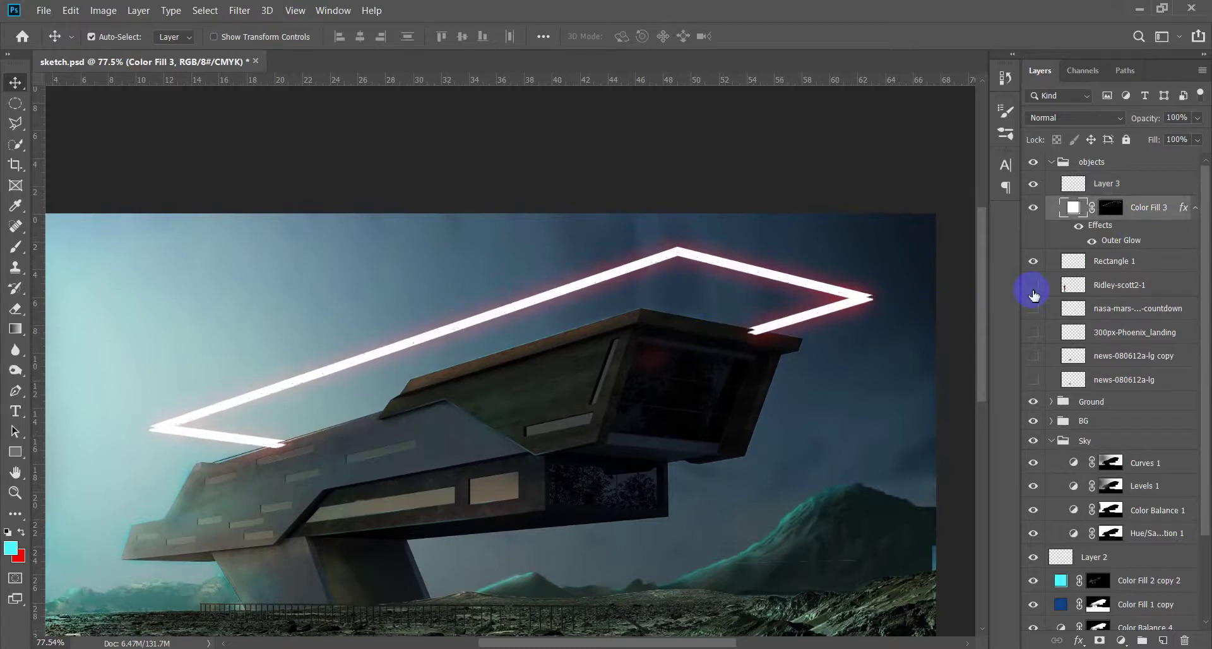
key(ctrl+z)
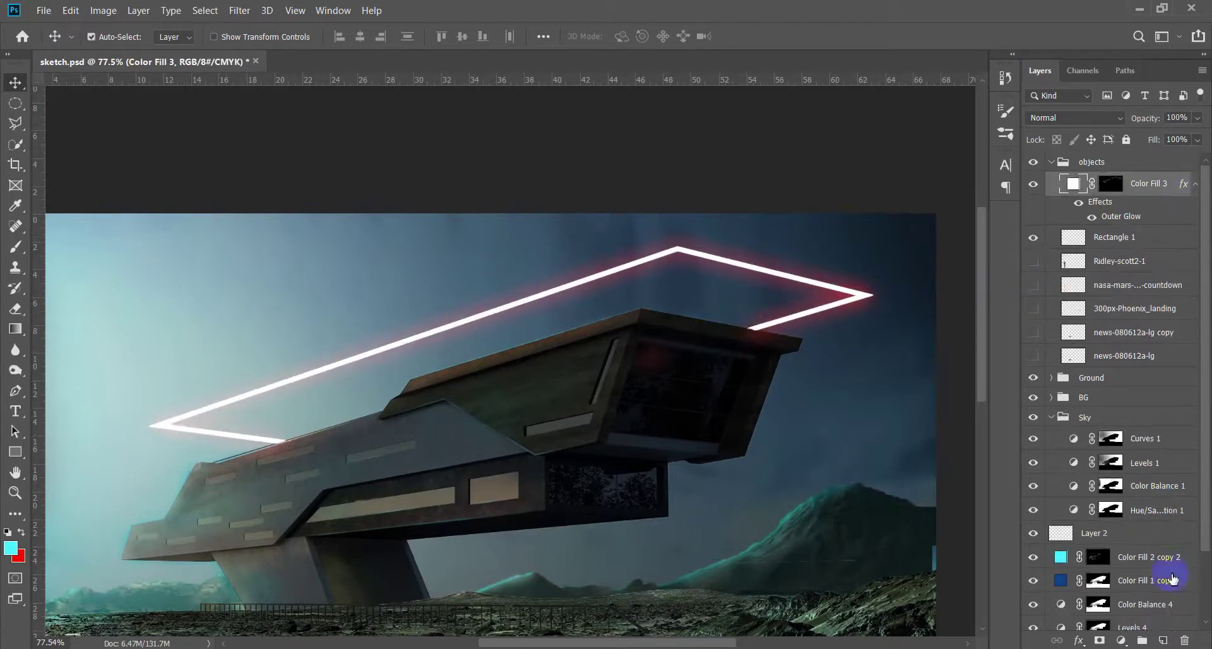
click(1144, 252)
drag(793, 300, 795, 306)
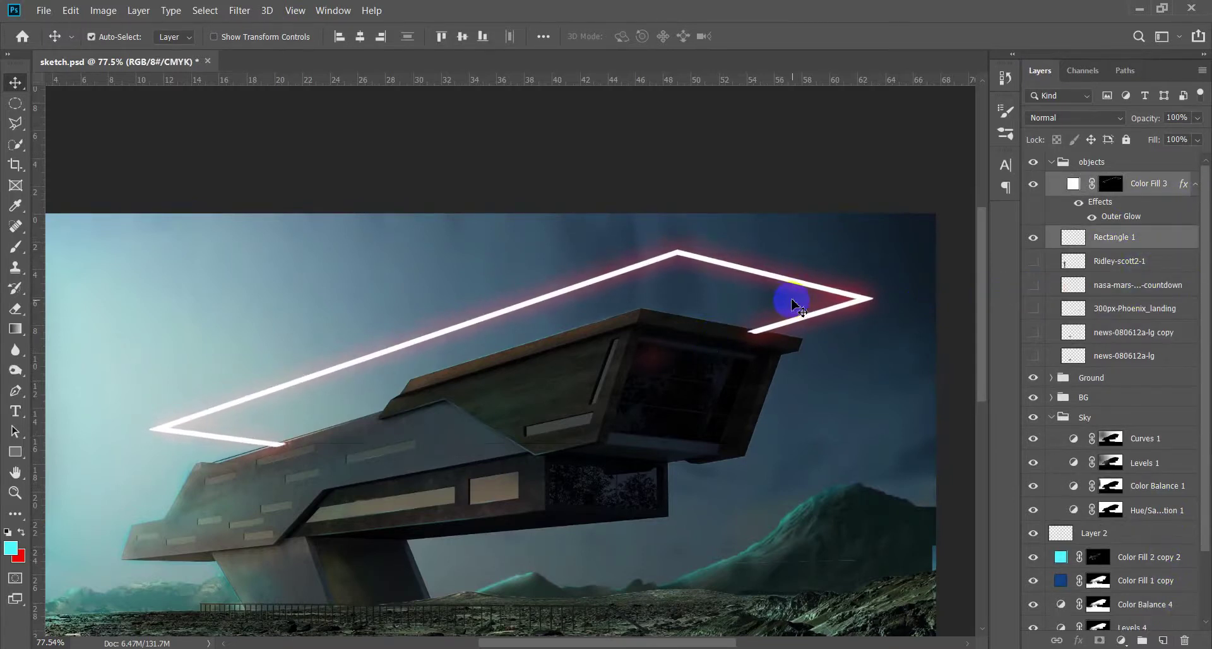
drag(792, 300, 799, 314)
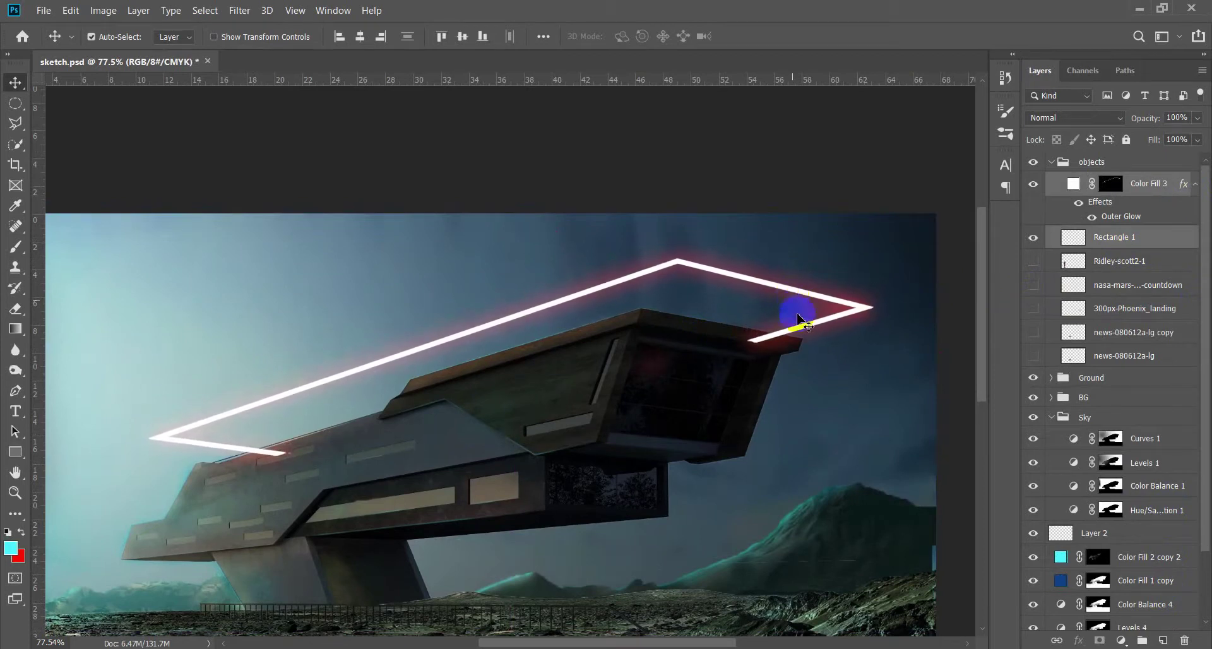
Try erasing the neon outline's end where it meets the building roof
scroll(677, 401, down, 2)
scroll(720, 235, up, 3)
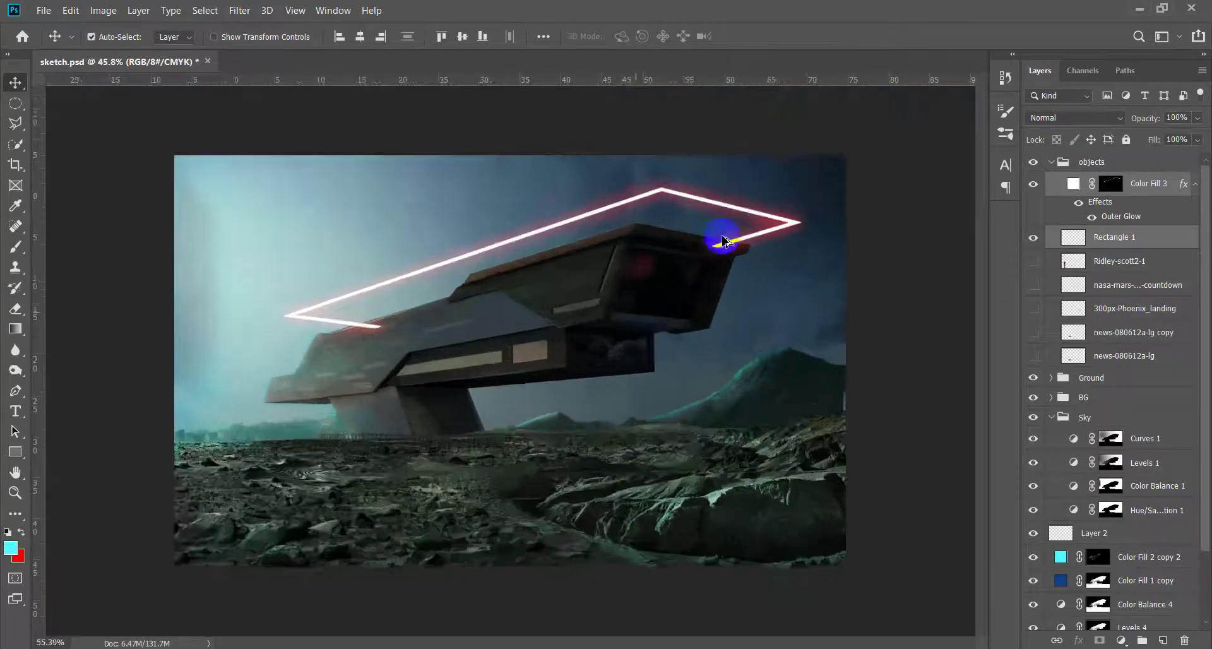
scroll(922, 229, up, 2)
key(e)
scroll(803, 181, up, 2)
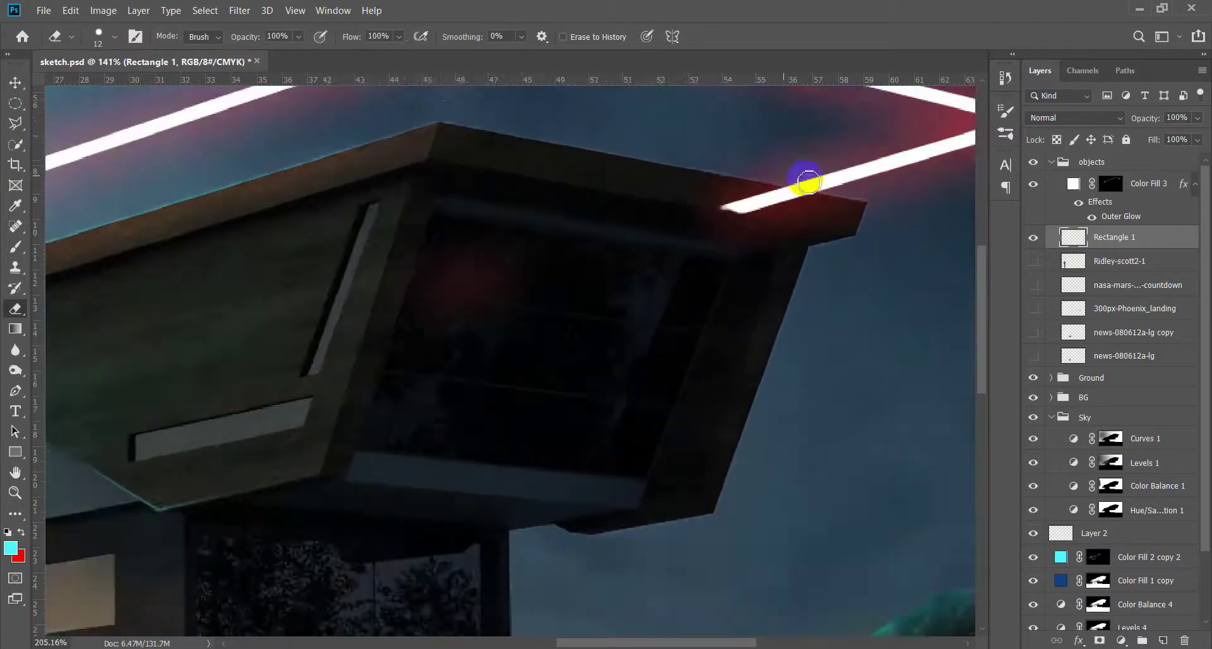
scroll(758, 215, up, 1)
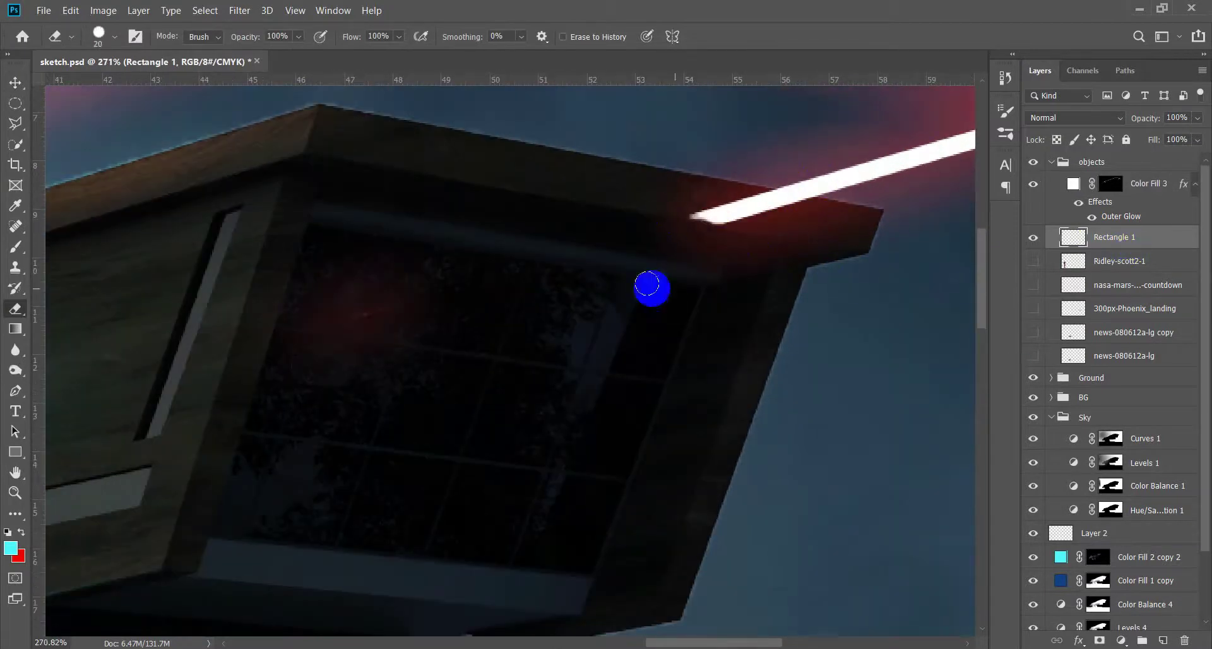
click(749, 231)
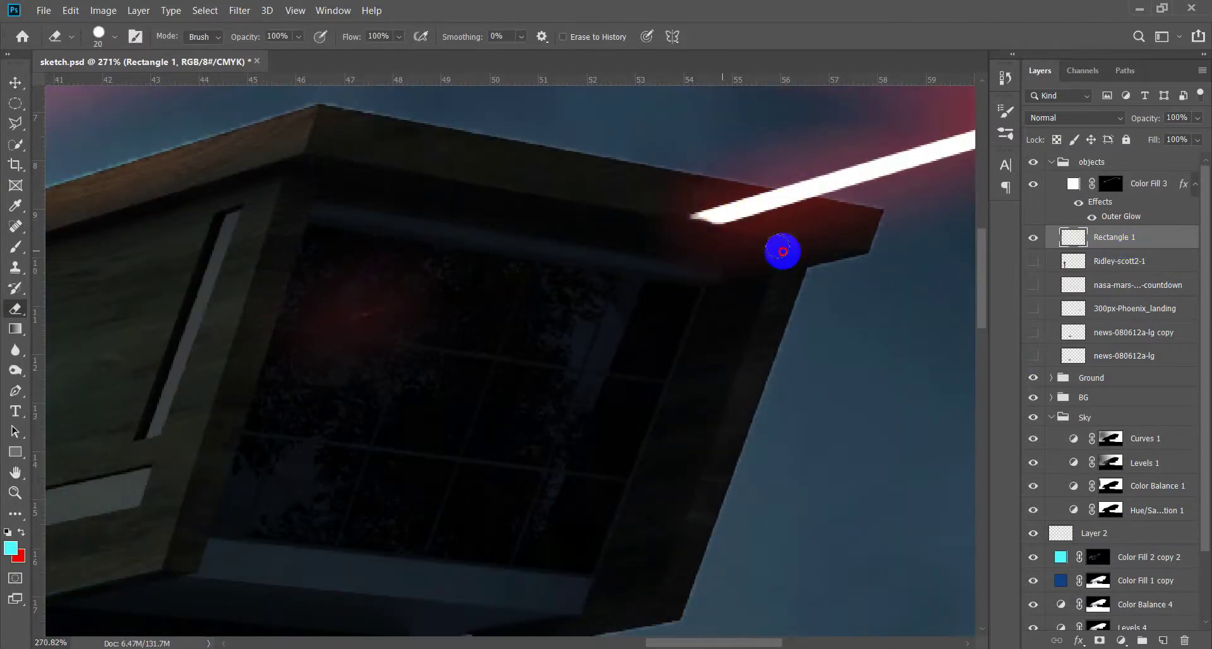
Paint black on the Color Fill 3 mask to hide the line's ends at the roof and building
click(1034, 184)
click(1111, 183)
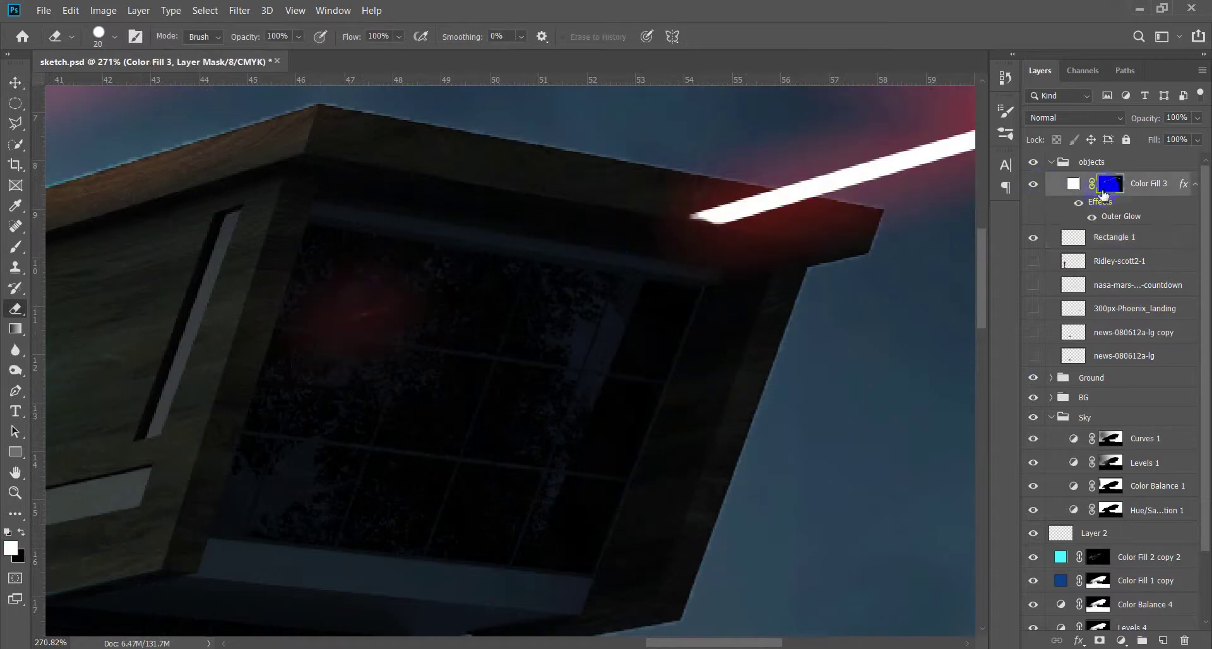
key(b)
key(x)
mouse_move(693, 216)
mouse_down()
mouse_move(793, 225)
mouse_move(806, 211)
mouse_move(650, 270)
mouse_up()
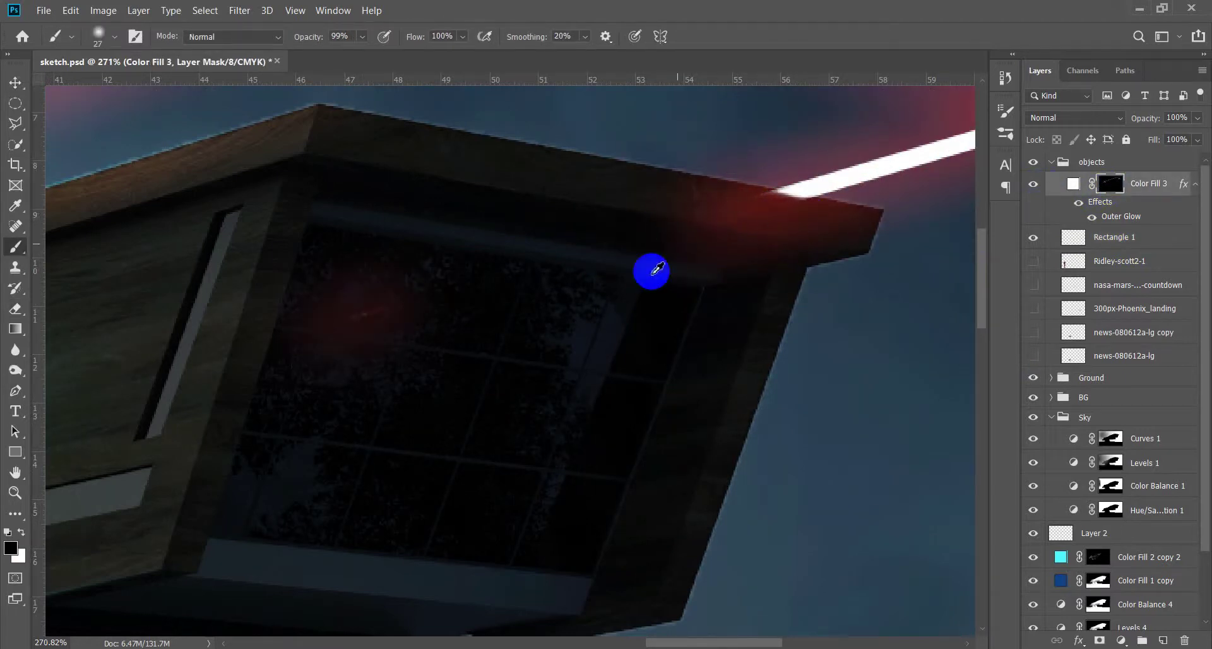
key(ctrl+0)
scroll(454, 308, up, 2)
scroll(325, 338, up, 4)
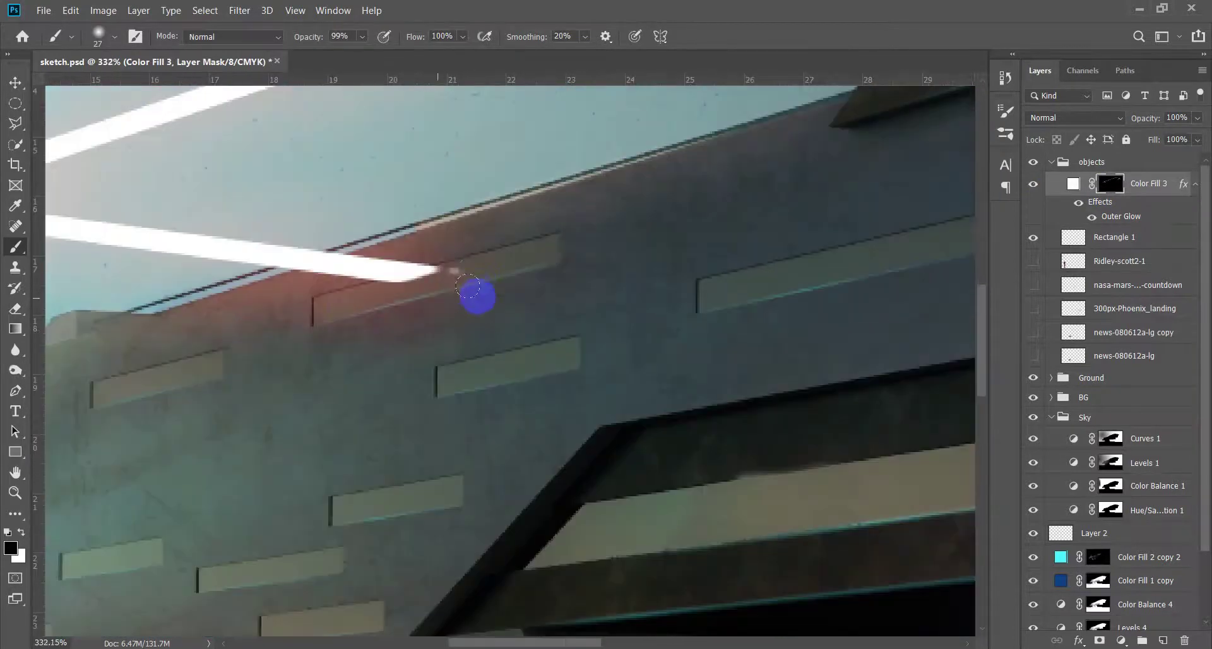
click(334, 272)
Select the Rectangle 1 layer and erase near the roof edge
click(1111, 238)
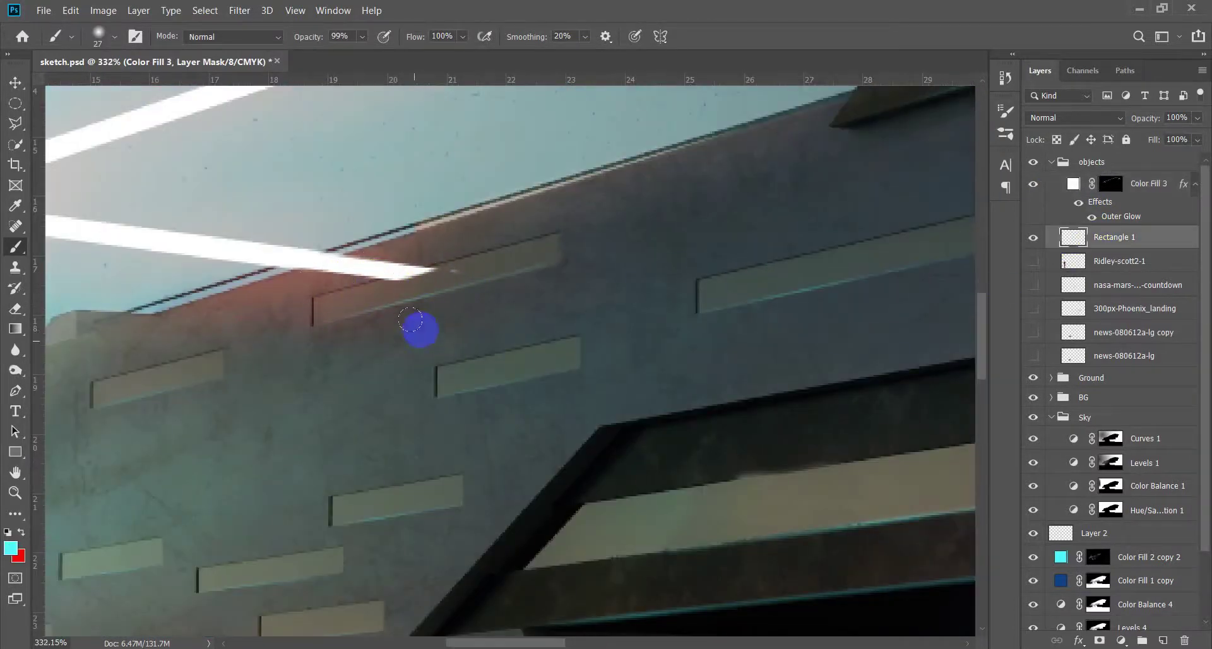
key(e)
scroll(341, 273, down, 5)
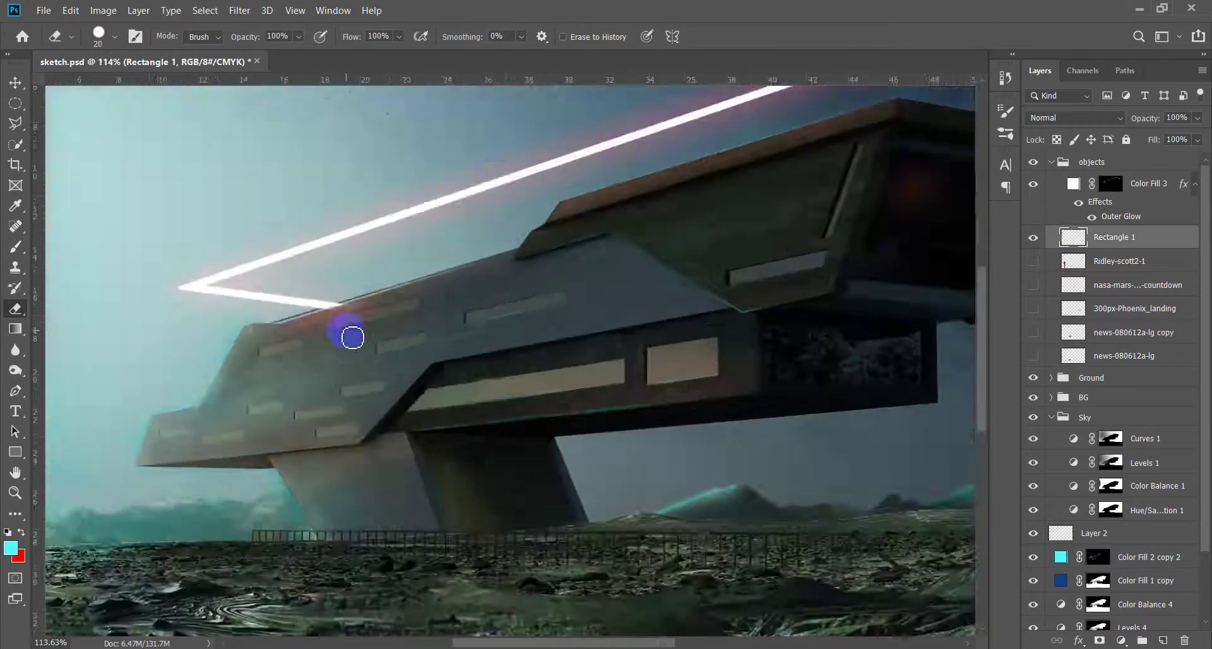
scroll(709, 316, down, 2)
scroll(737, 249, up, 2)
scroll(771, 218, up, 3)
click(783, 241)
Reselect the Color Fill 3 mask and toggle the glow layer to compare the result
click(1110, 186)
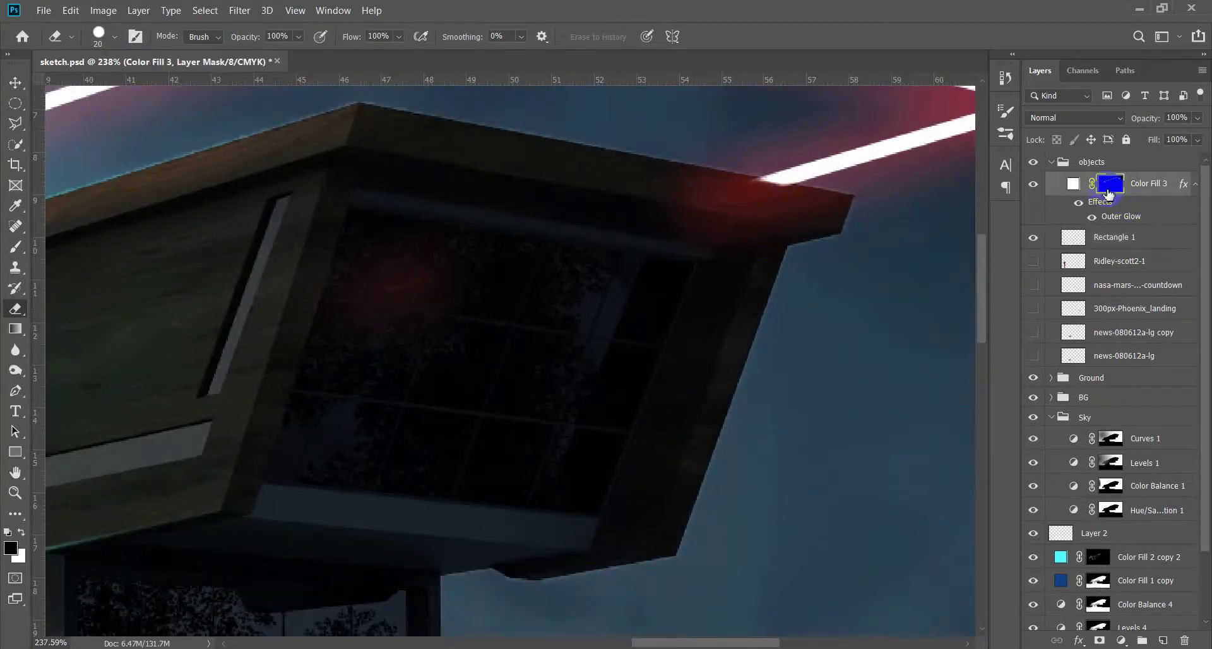
key(v)
scroll(663, 257, down, 3)
scroll(617, 303, down, 2)
scroll(690, 297, up, 1)
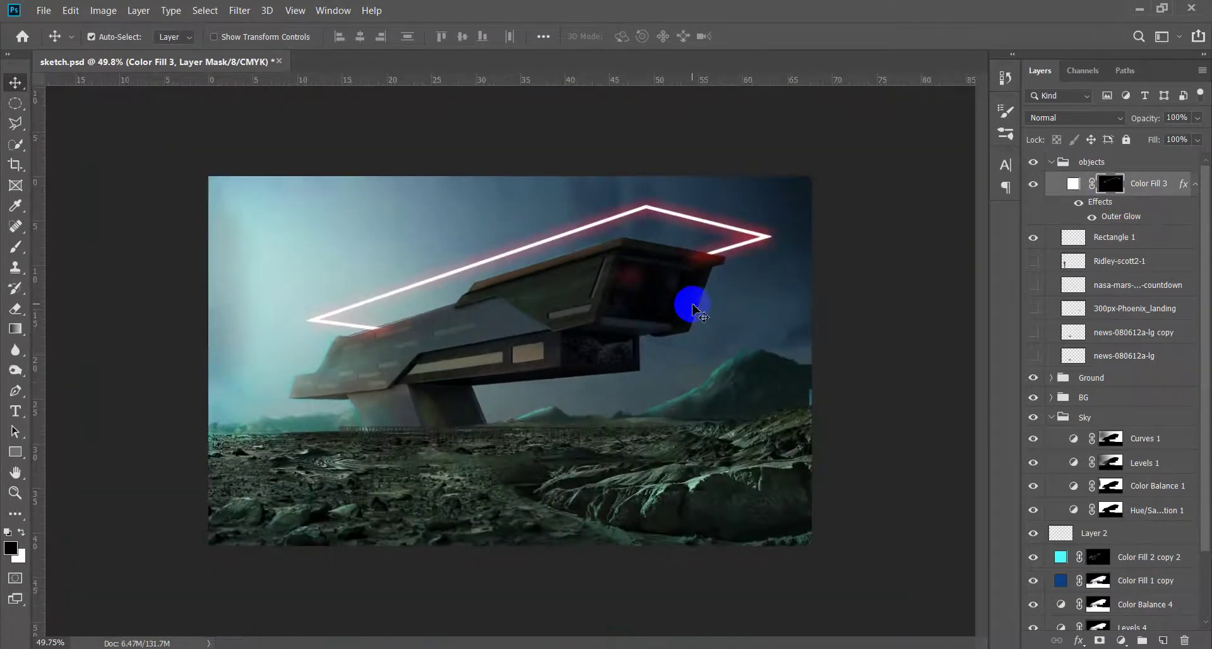
scroll(698, 308, up, 5)
click(1038, 187)
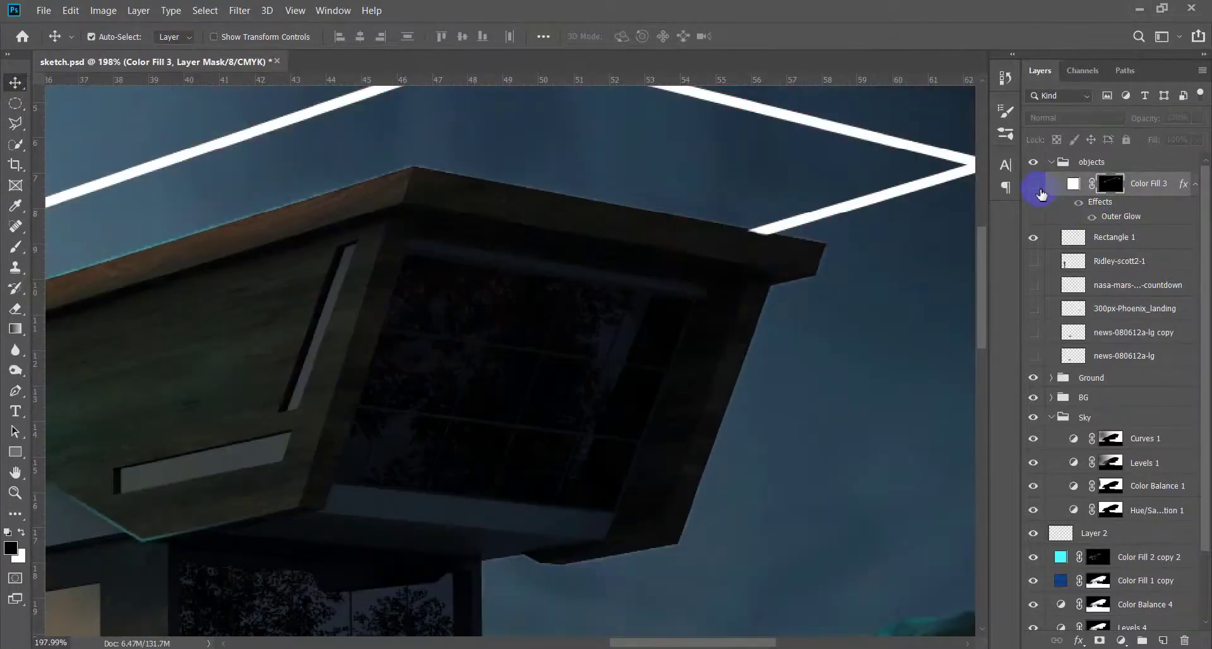
Mask the line's end at the roof corner, then add a new empty layer above
key(b)
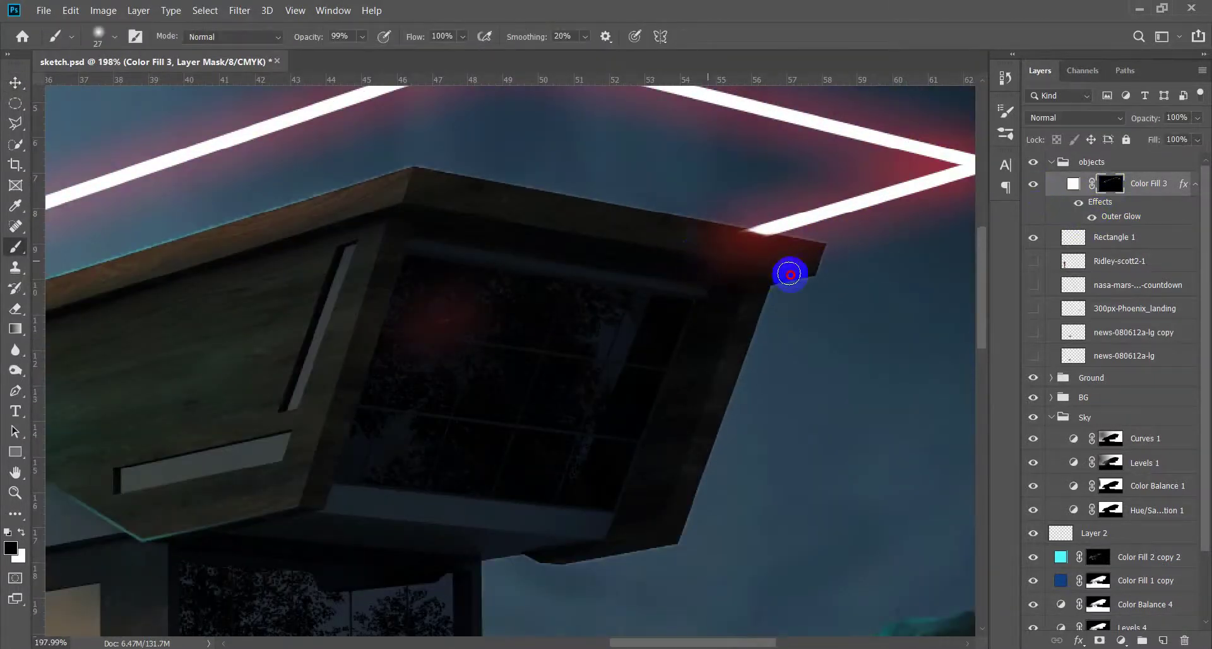
drag(768, 246, 712, 270)
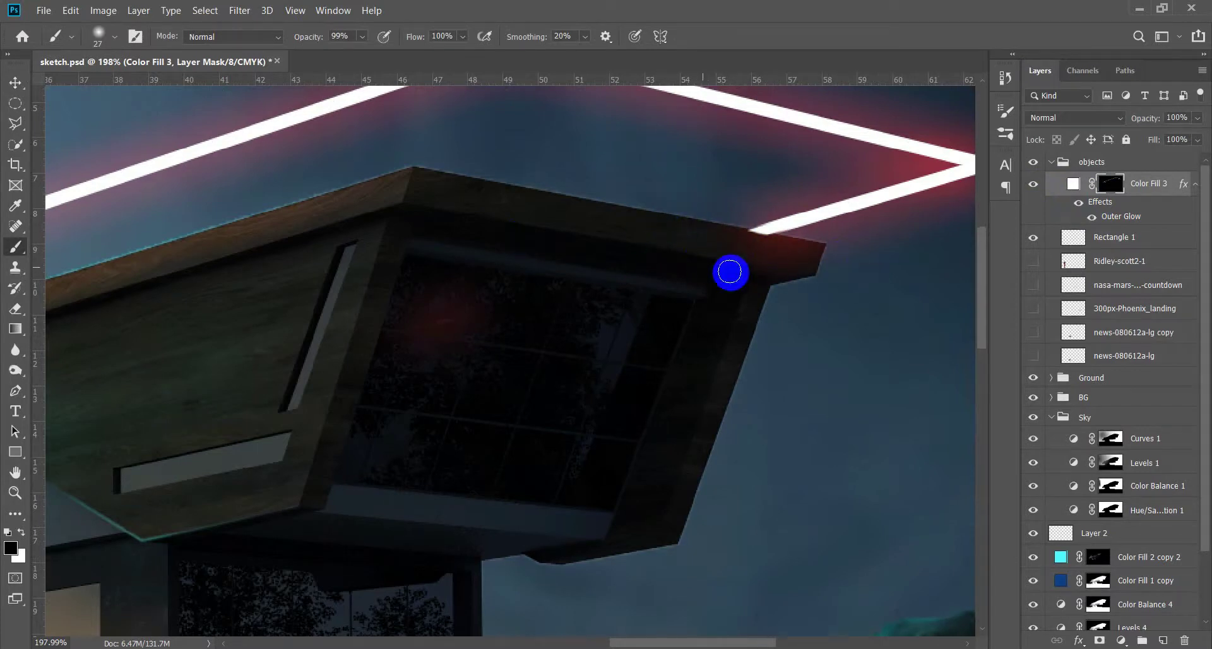
key(v)
key(ctrl+0)
scroll(206, 276, up, 3)
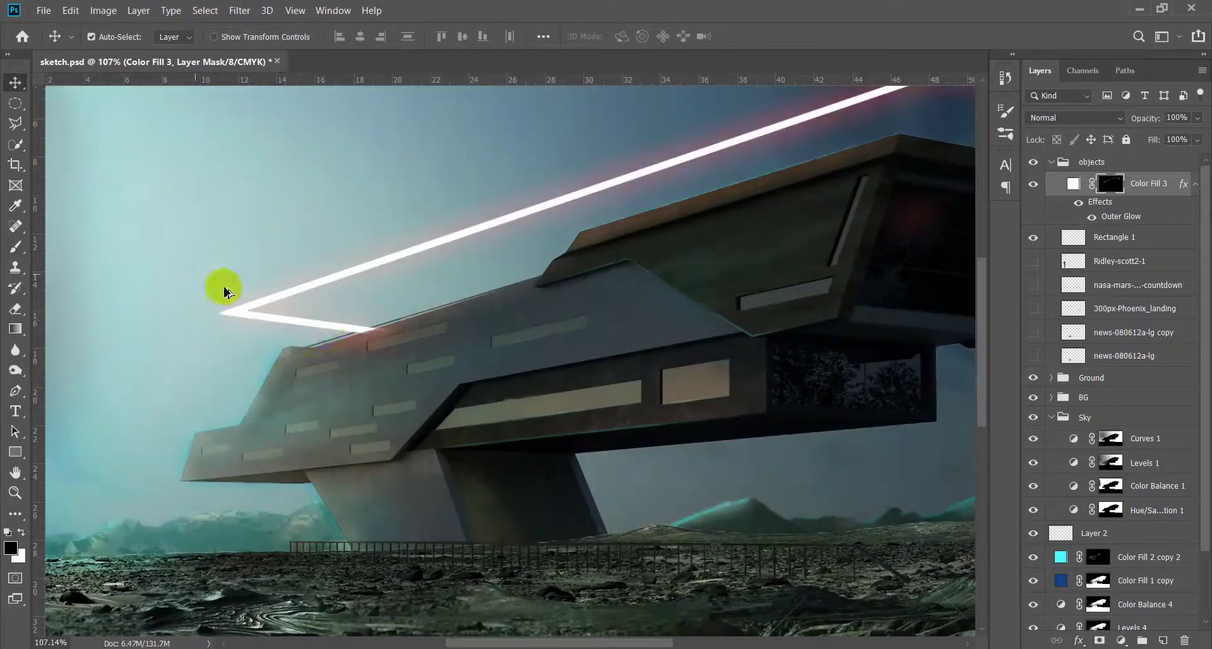
scroll(528, 338, down, 3)
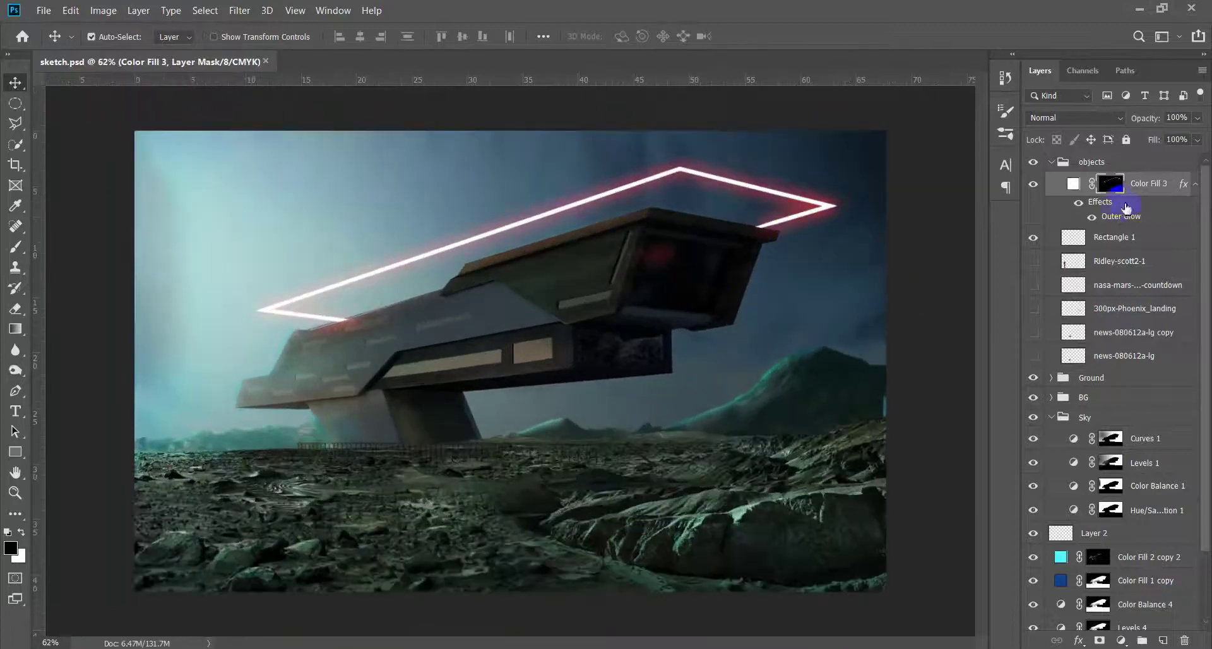
click(1163, 640)
Start a Polygonal Lasso selection at the outline's right corner, extending up into the sky
scroll(774, 199, up, 1)
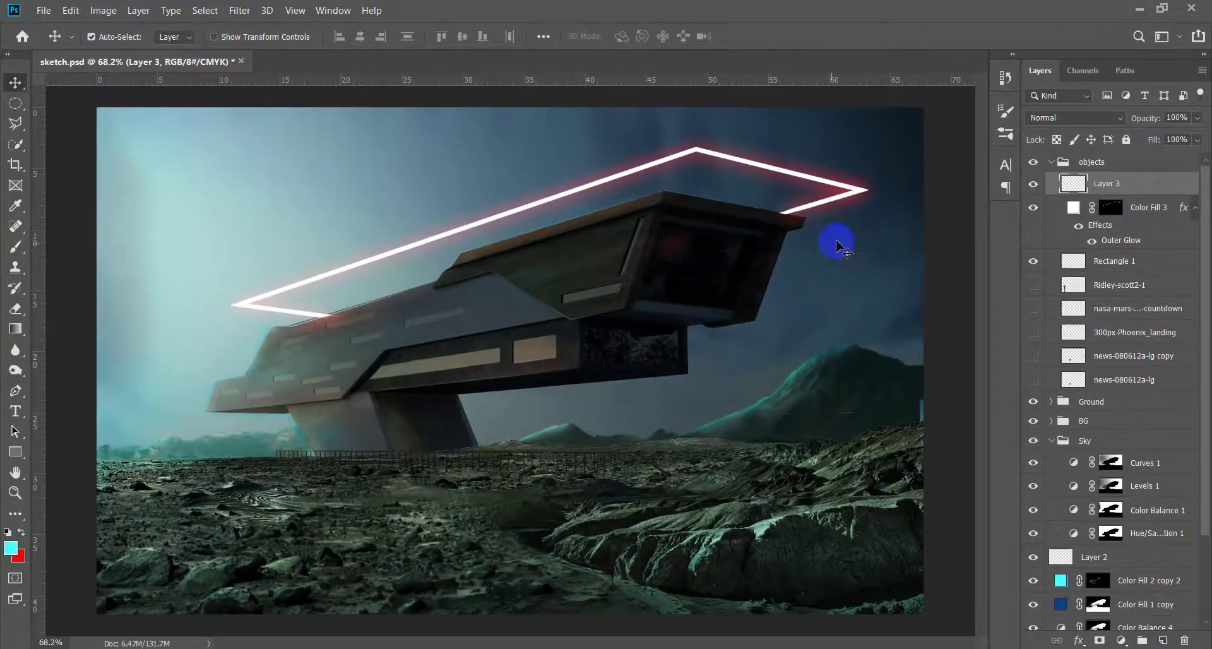
key(l)
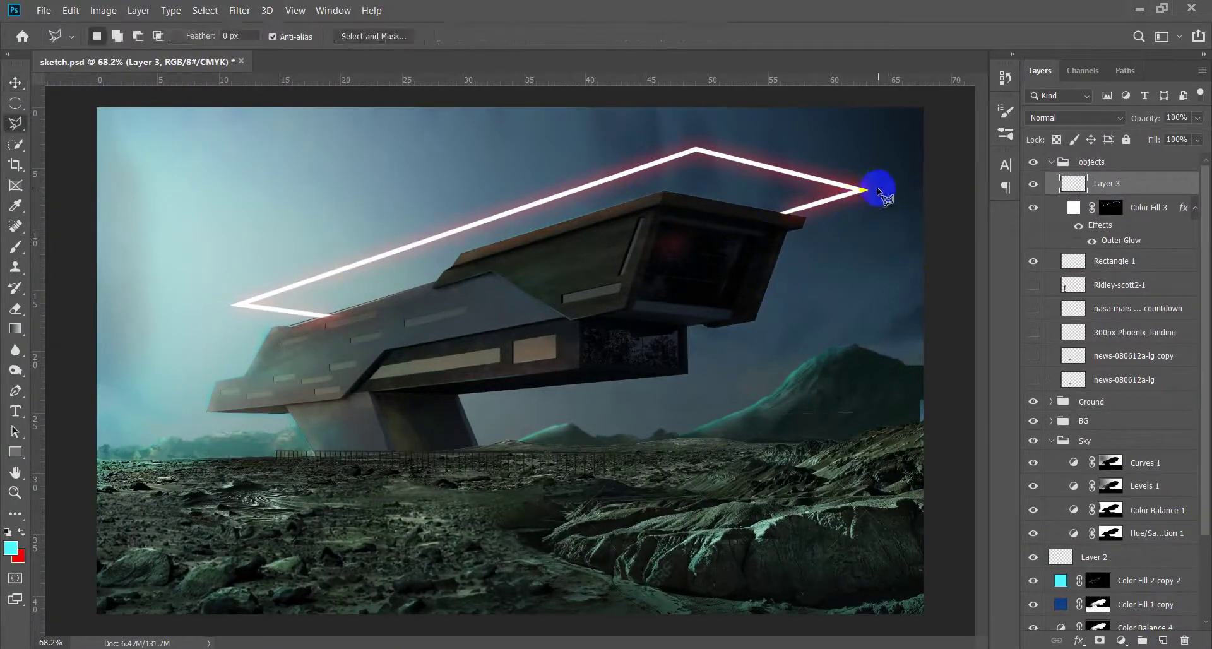
scroll(880, 186, up, 3)
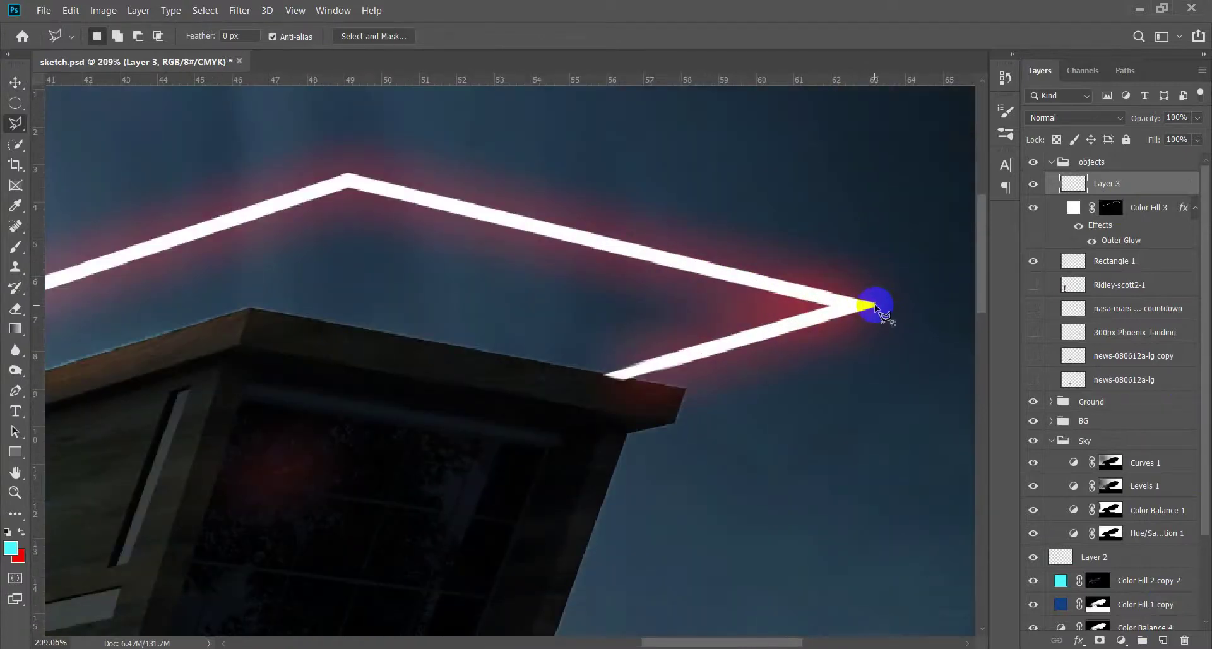
click(877, 301)
scroll(877, 301, up, 2)
click(875, 150)
click(618, 132)
Complete the sky-band selection down to the outline's left corner, close it, and resize a brush
scroll(598, 232, left, 6)
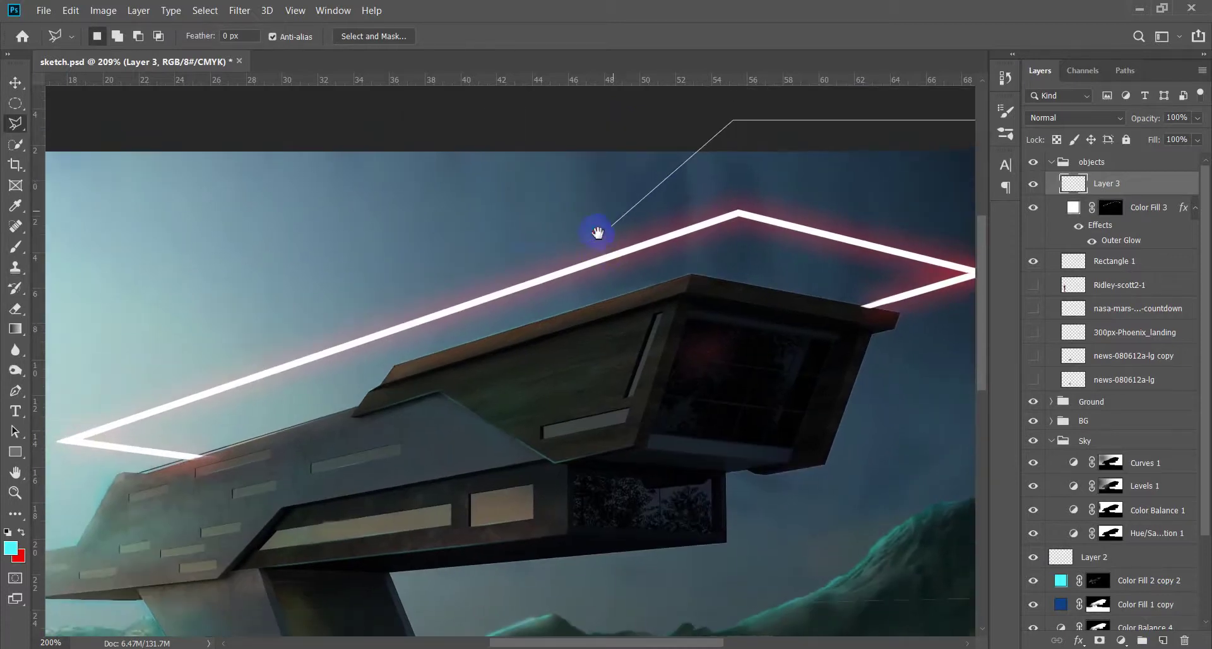
scroll(598, 232, down, 2)
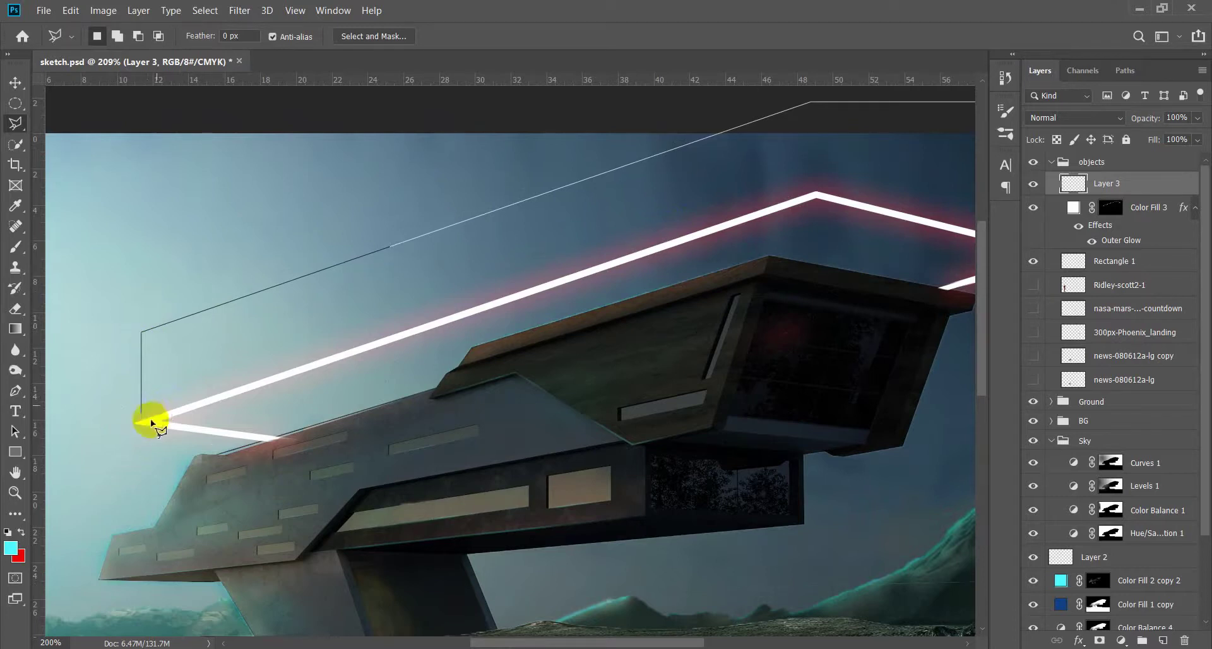
click(129, 346)
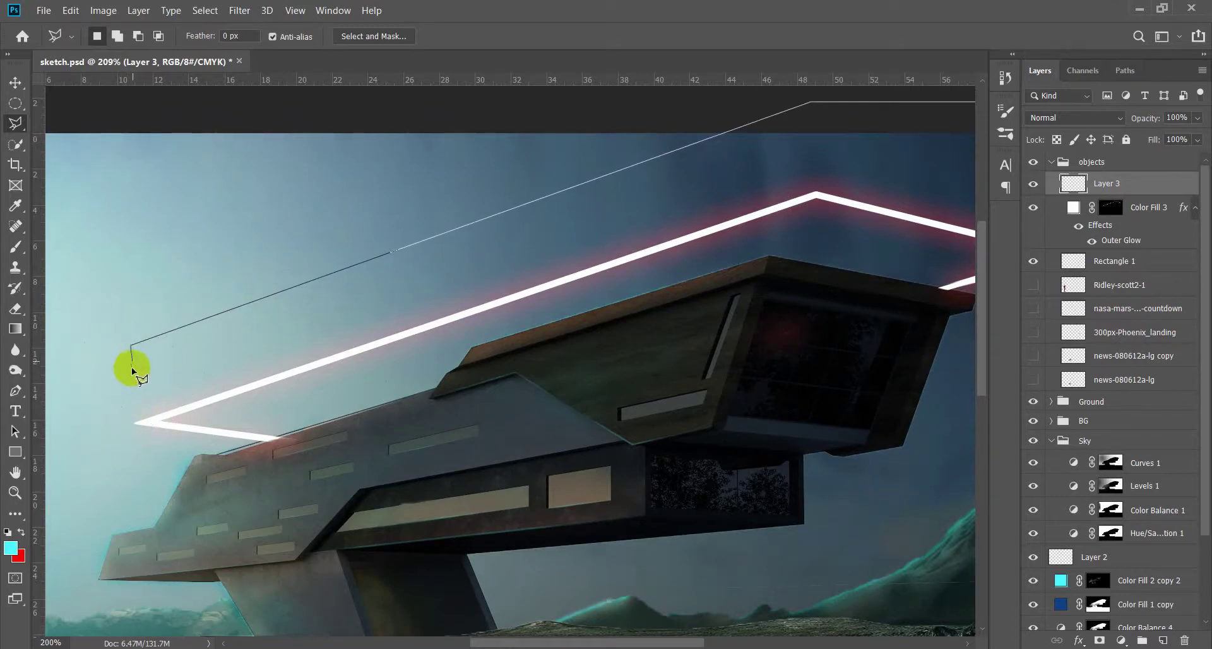
click(134, 422)
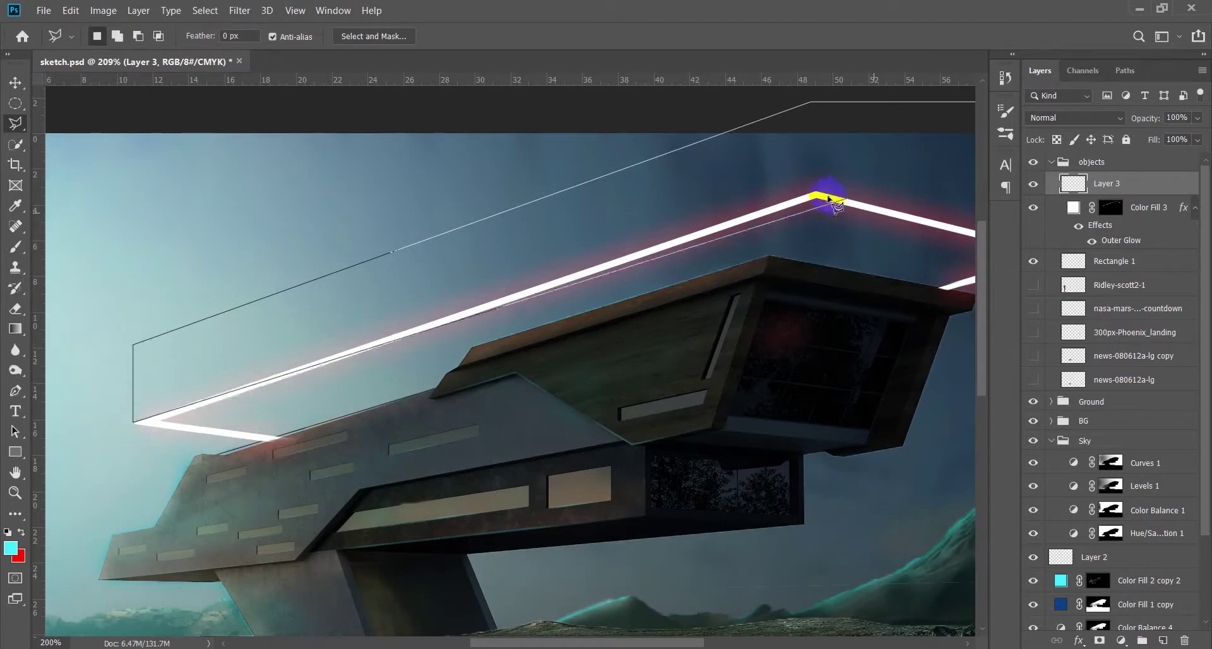
drag(822, 221, 644, 270)
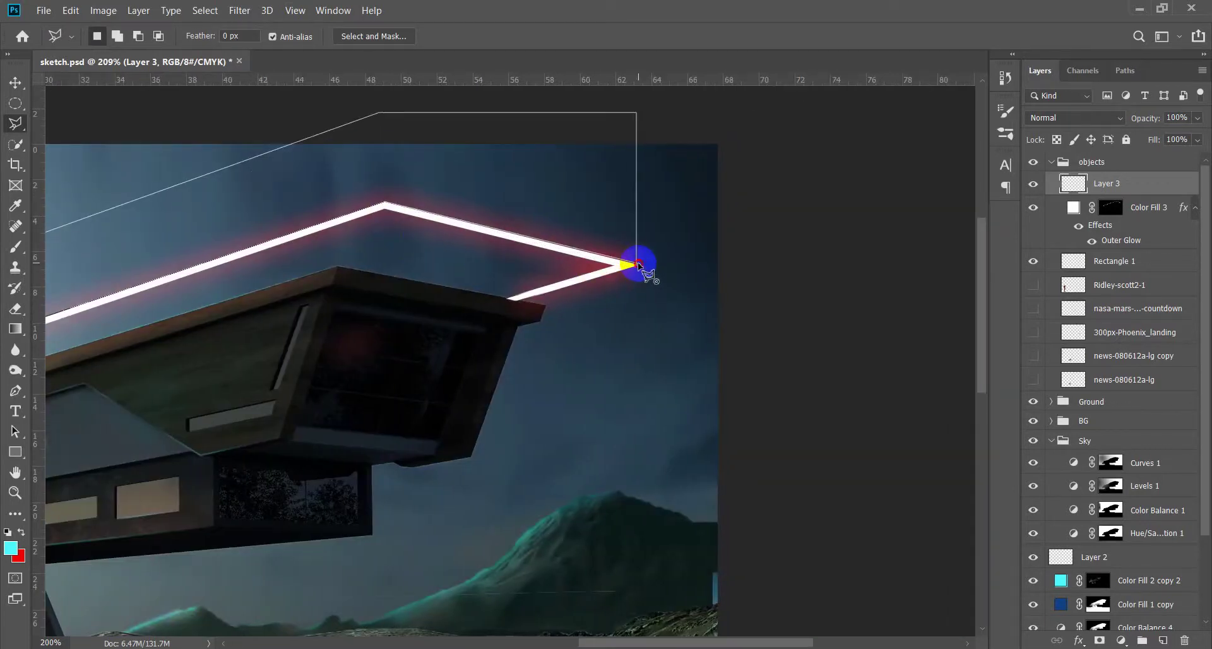
double_click(644, 270)
scroll(644, 270, down, 5)
scroll(513, 318, up, 1)
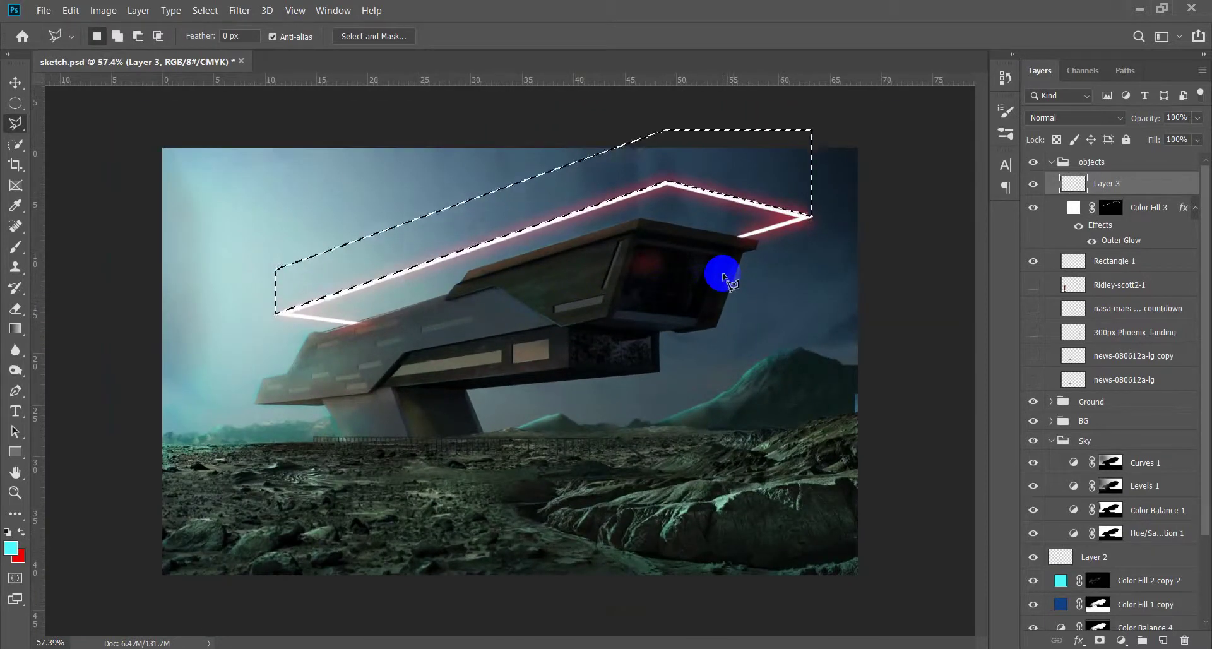
key(b)
scroll(709, 276, up, 1)
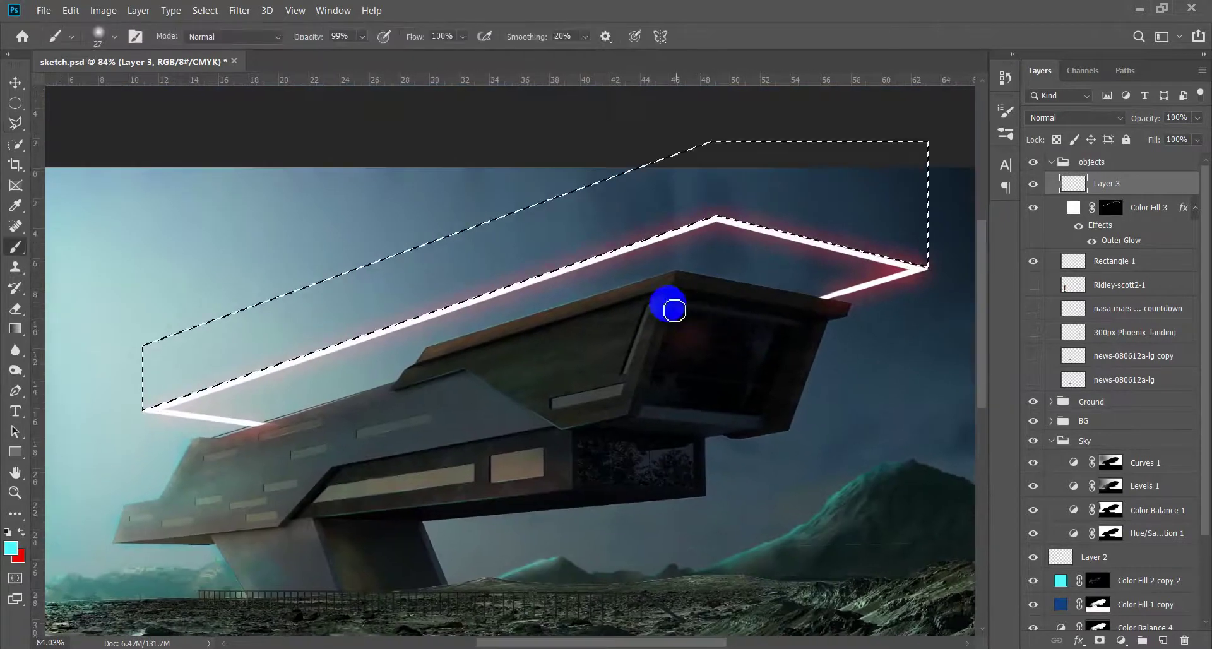
drag(674, 310, 701, 303)
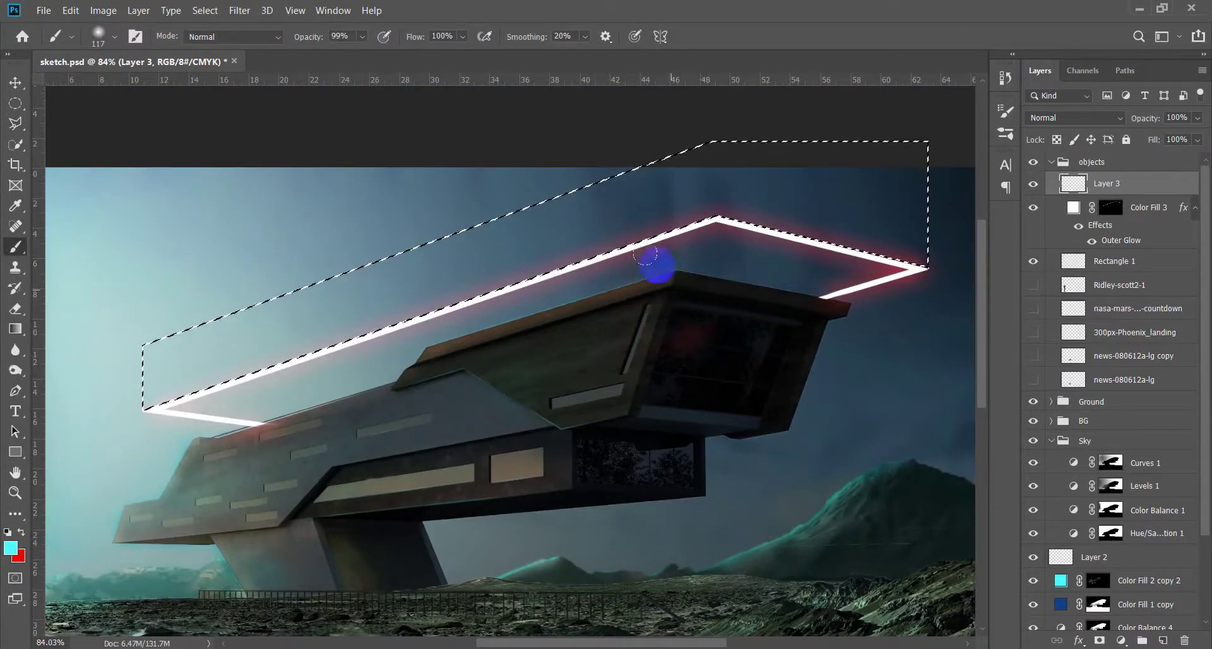
Paint red along the selected sky band with a roughly 212 px brush, then deselect
key(x)
drag(289, 401, 501, 263)
key(ctrl+z)
drag(173, 394, 133, 396)
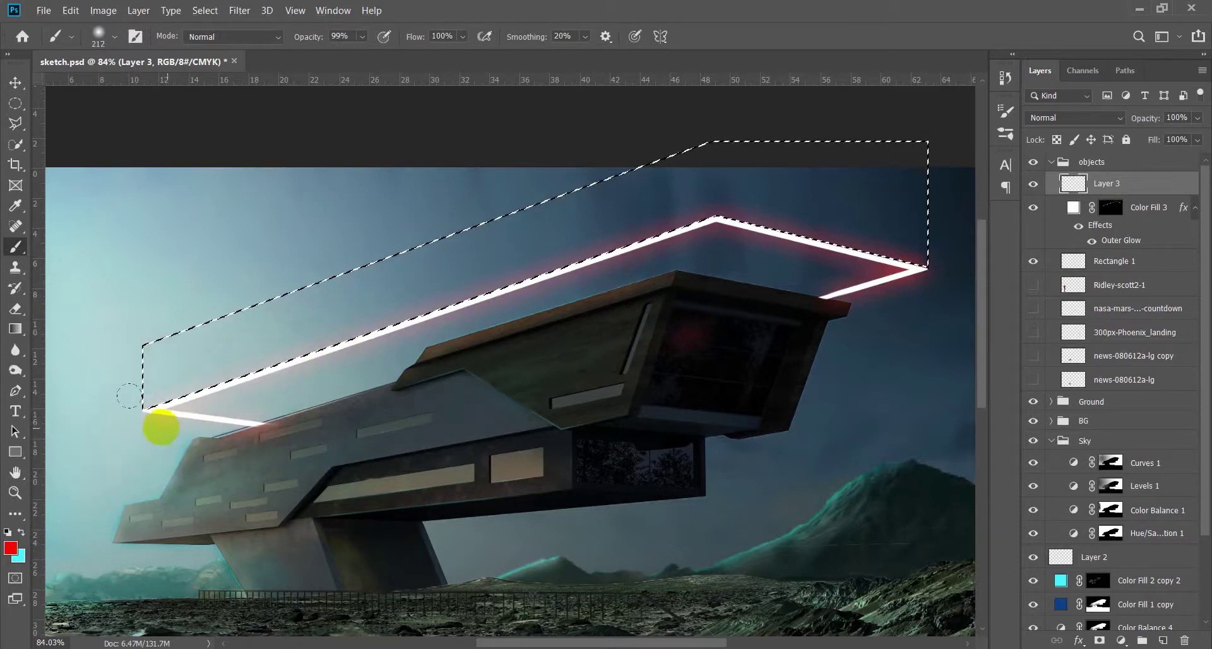
shift+click(717, 204)
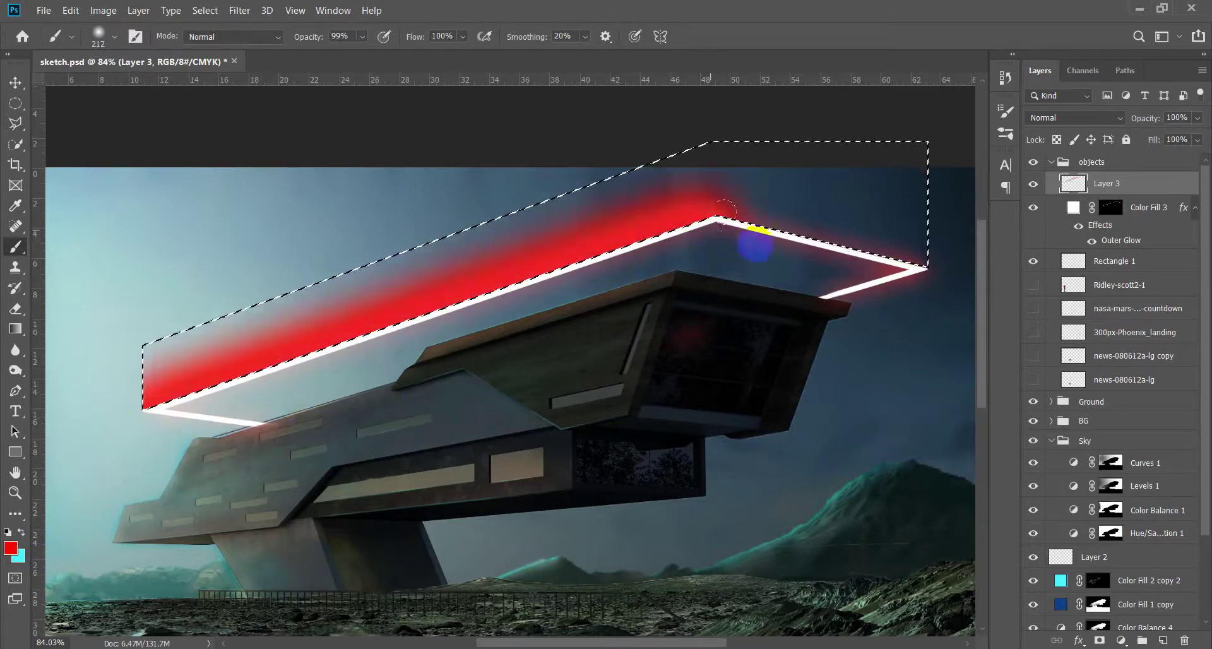
shift+click(912, 256)
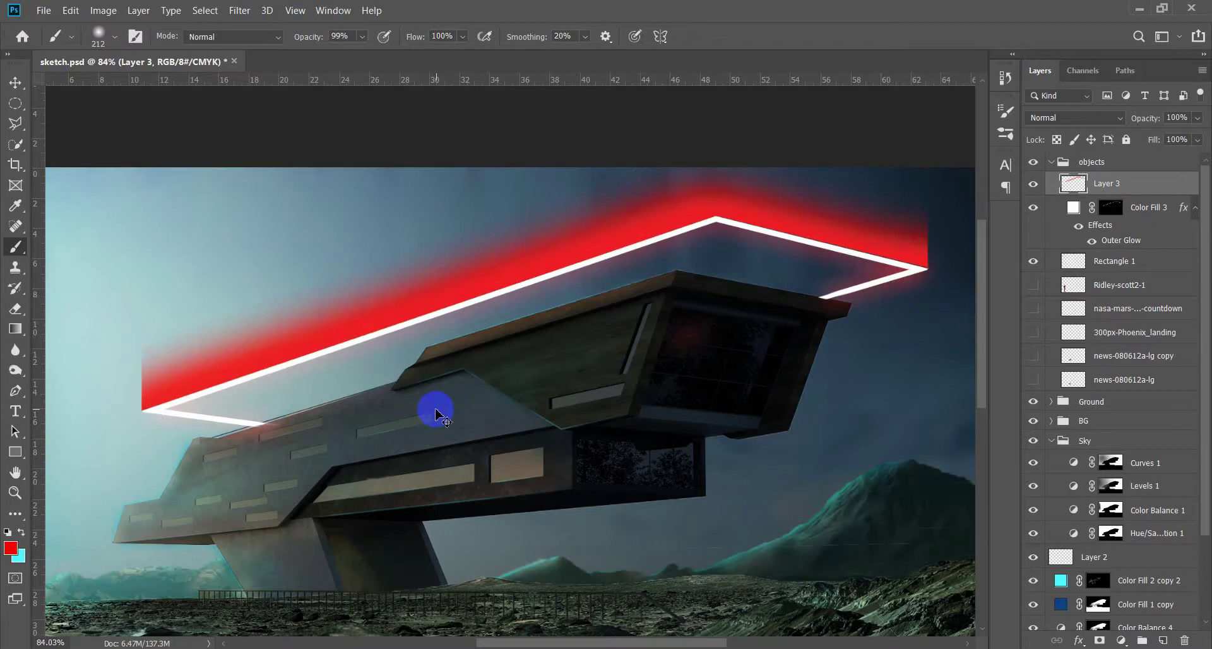
key(ctrl+h)
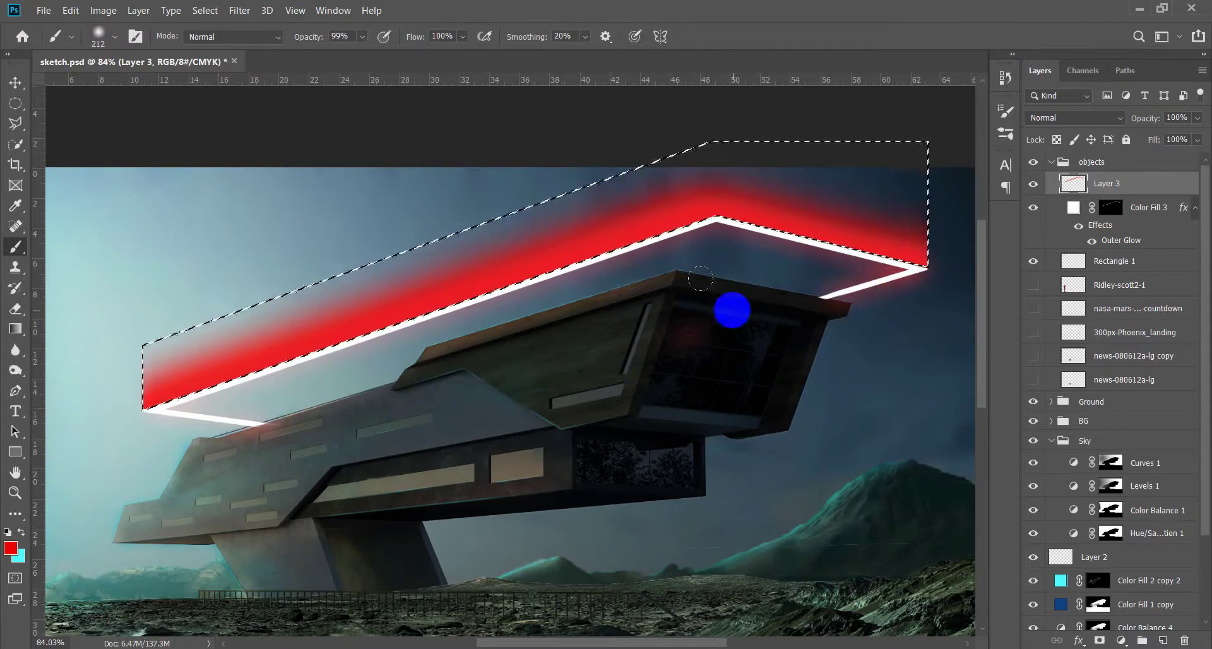
key(ctrl+d)
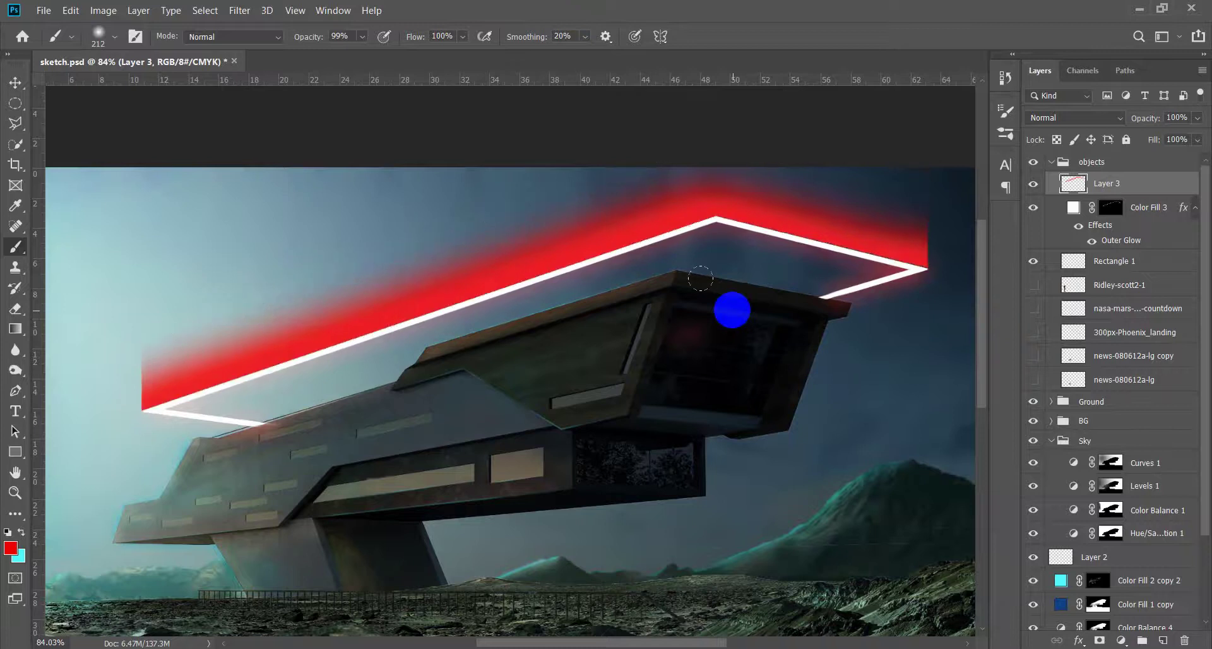
Set Layer 3 to Color Dodge blending and add a new empty Layer 4
key(v)
click(1110, 120)
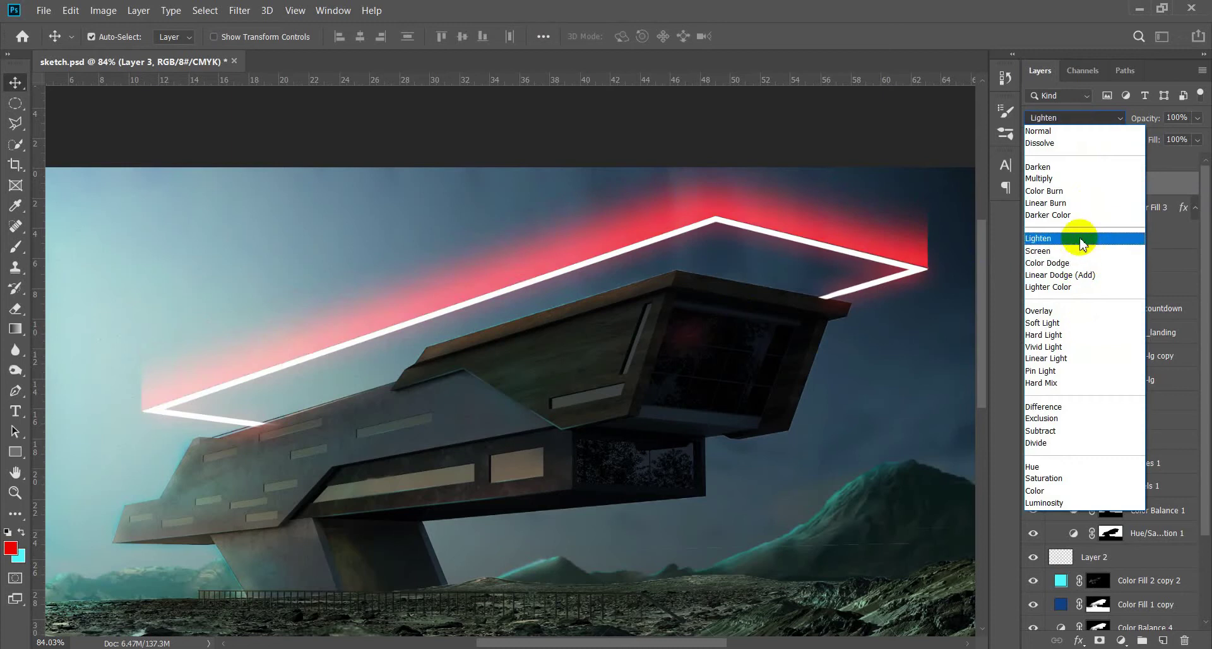
click(1079, 263)
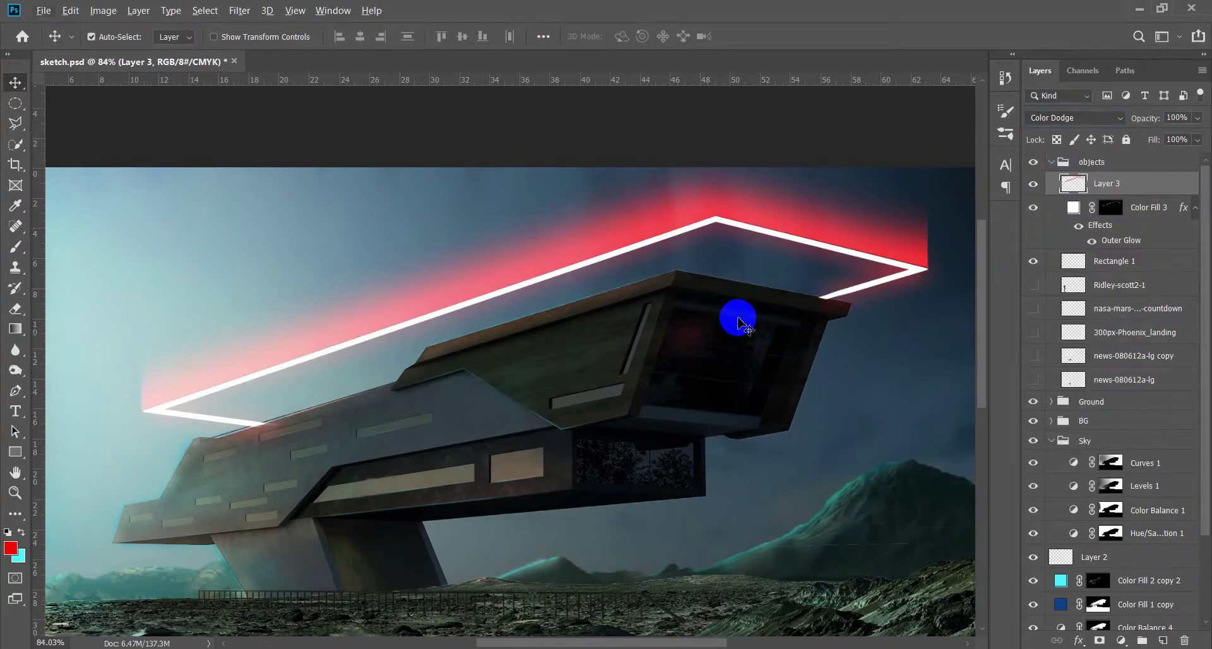
scroll(695, 321, down, 4)
scroll(606, 297, up, 1)
scroll(717, 254, up, 1)
scroll(773, 237, up, 2)
scroll(824, 167, up, 2)
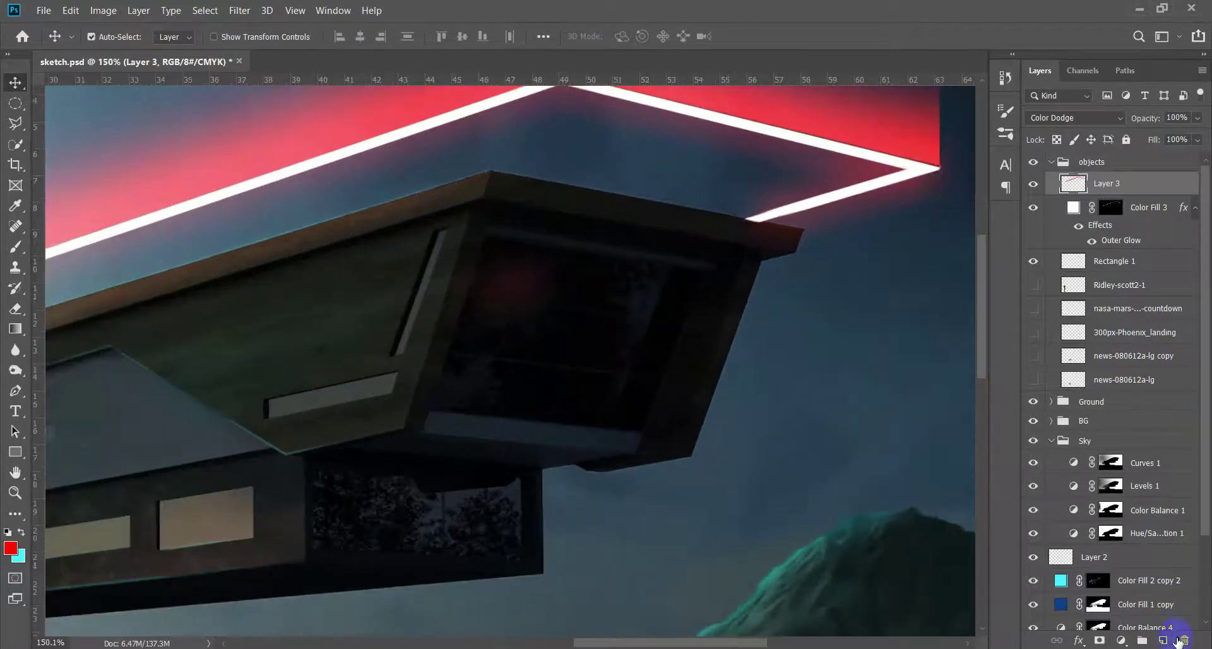
click(1164, 640)
scroll(785, 406, up, 2)
Start a Polygonal Lasso selection along the outline's inner edge from right to left corner
scroll(821, 401, up, 2)
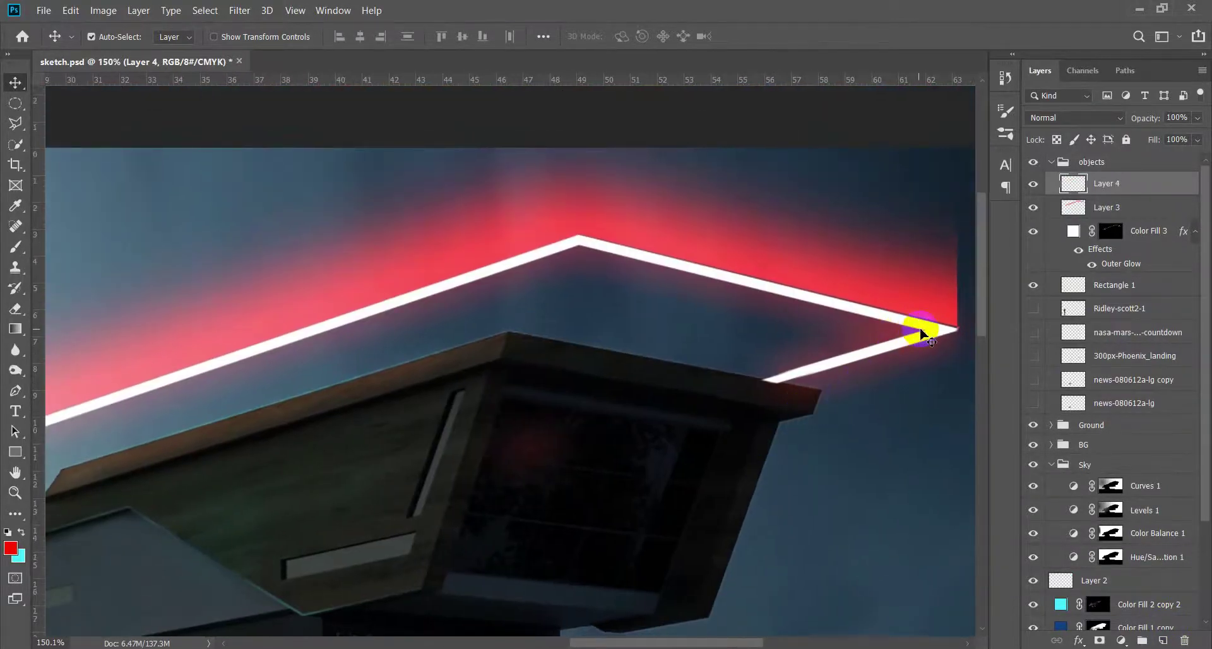
key(l)
click(922, 332)
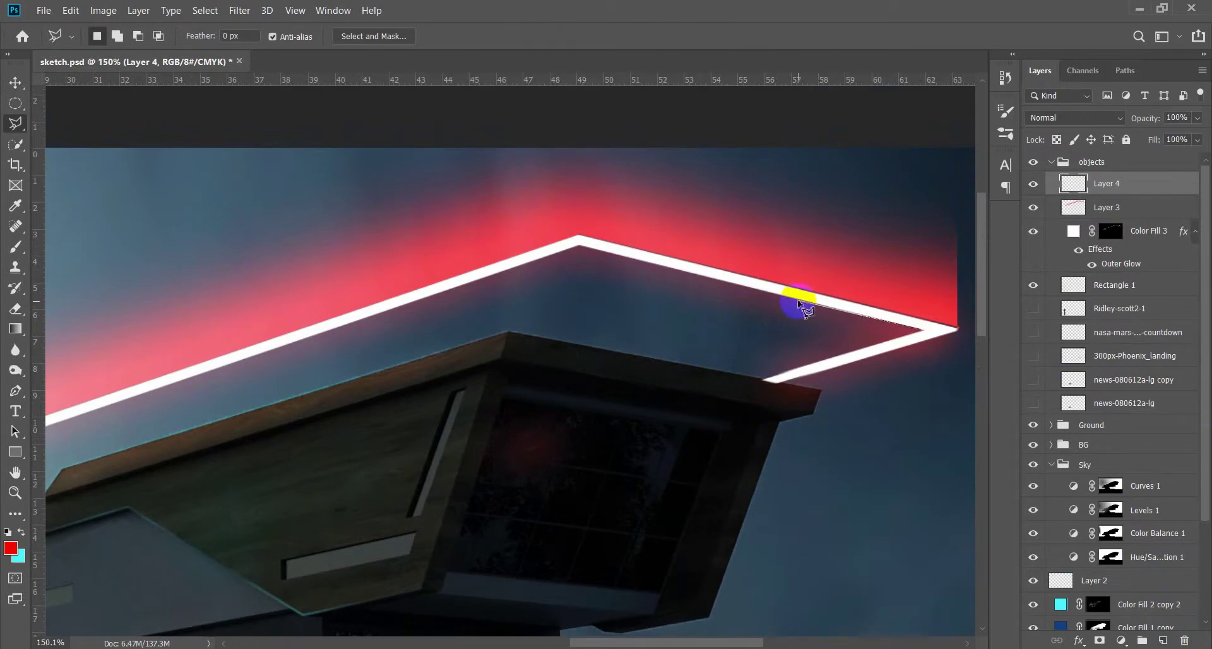
click(797, 301)
key(ctrl+minus)
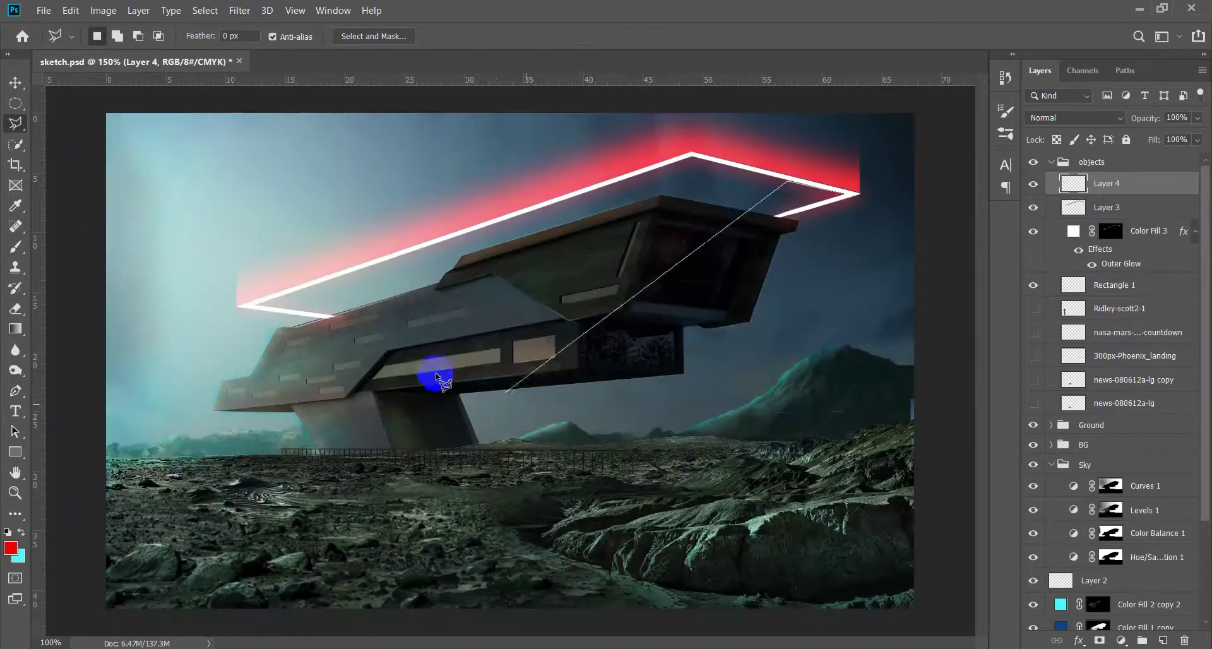
click(392, 298)
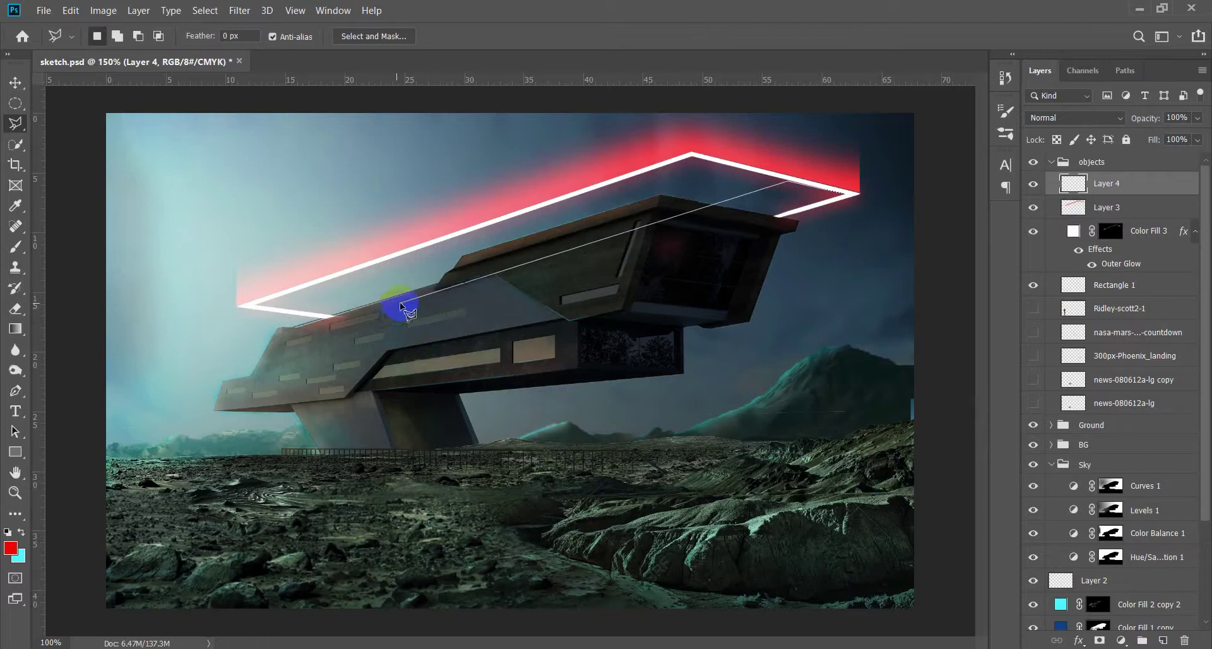
scroll(271, 289, up, 5)
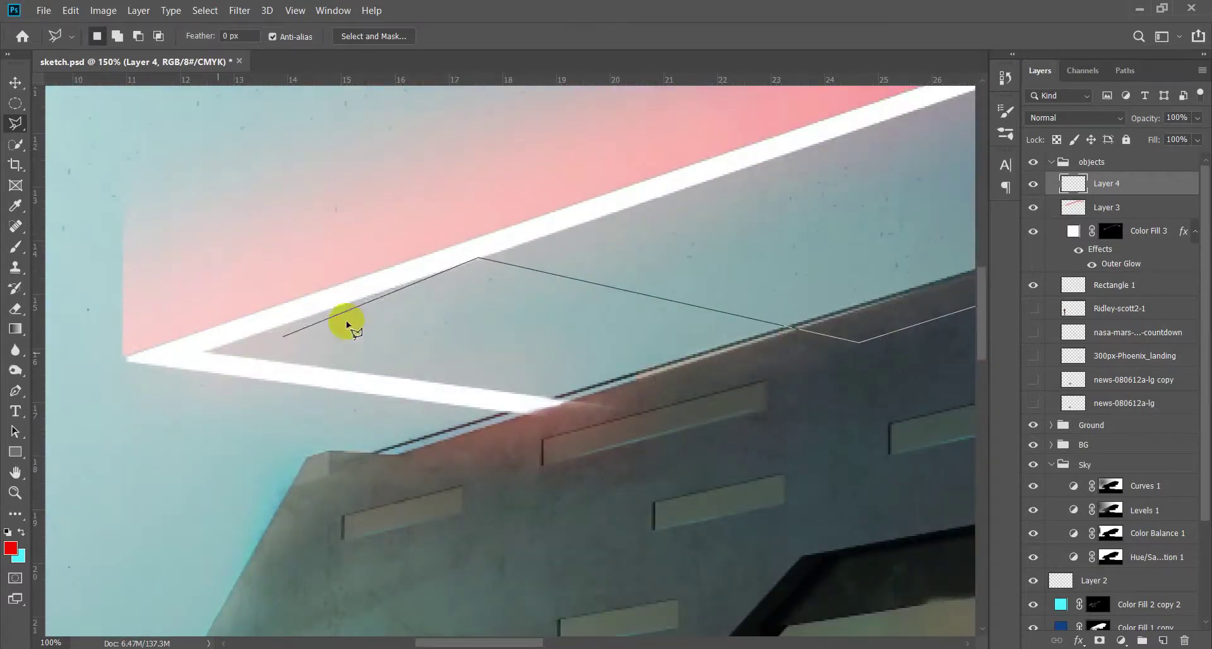
click(481, 260)
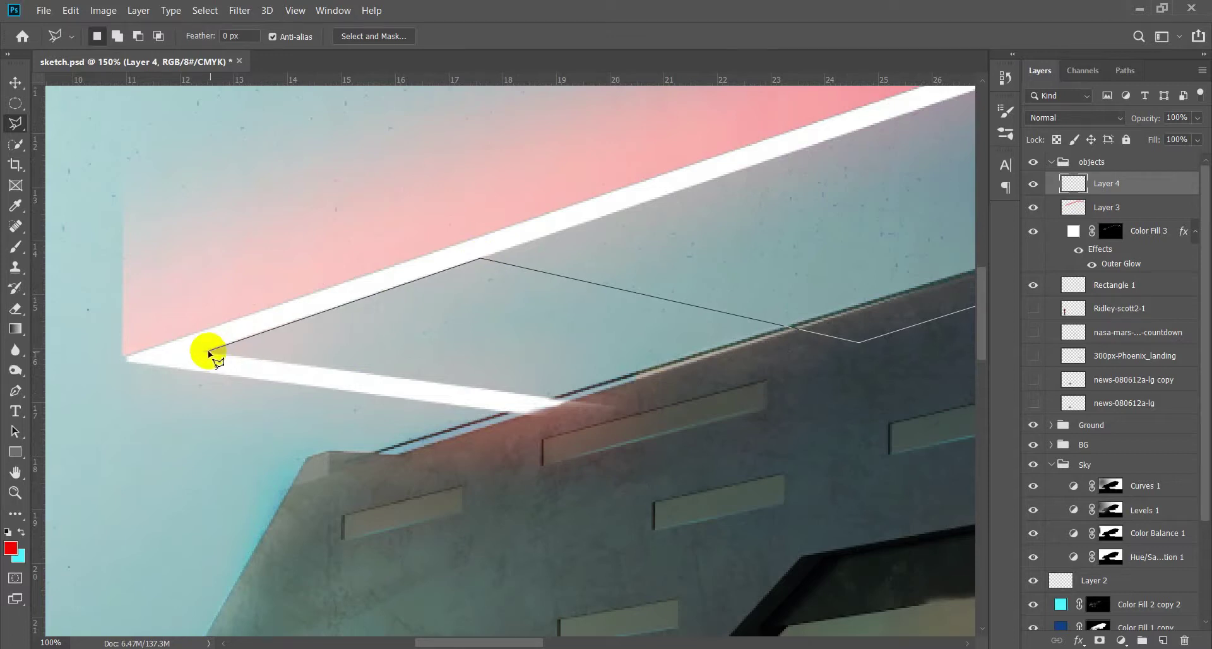
click(207, 351)
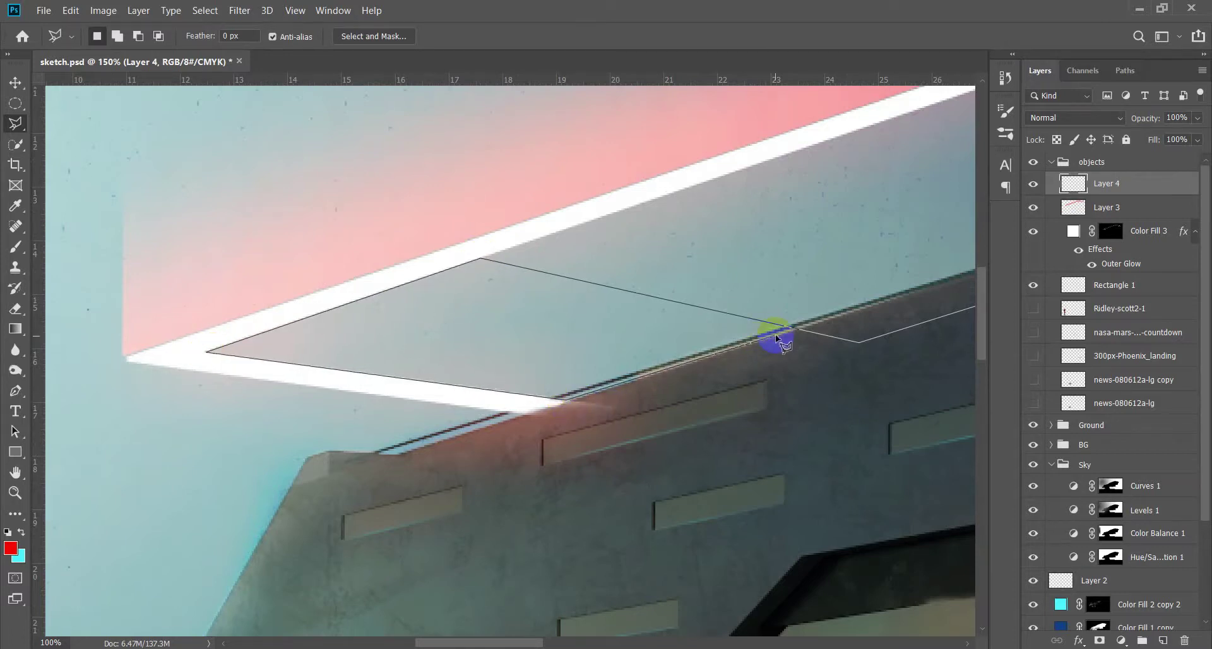
Close the band selection along the outline's front edge
key(ctrl+minus)
key(ctrl+minus)
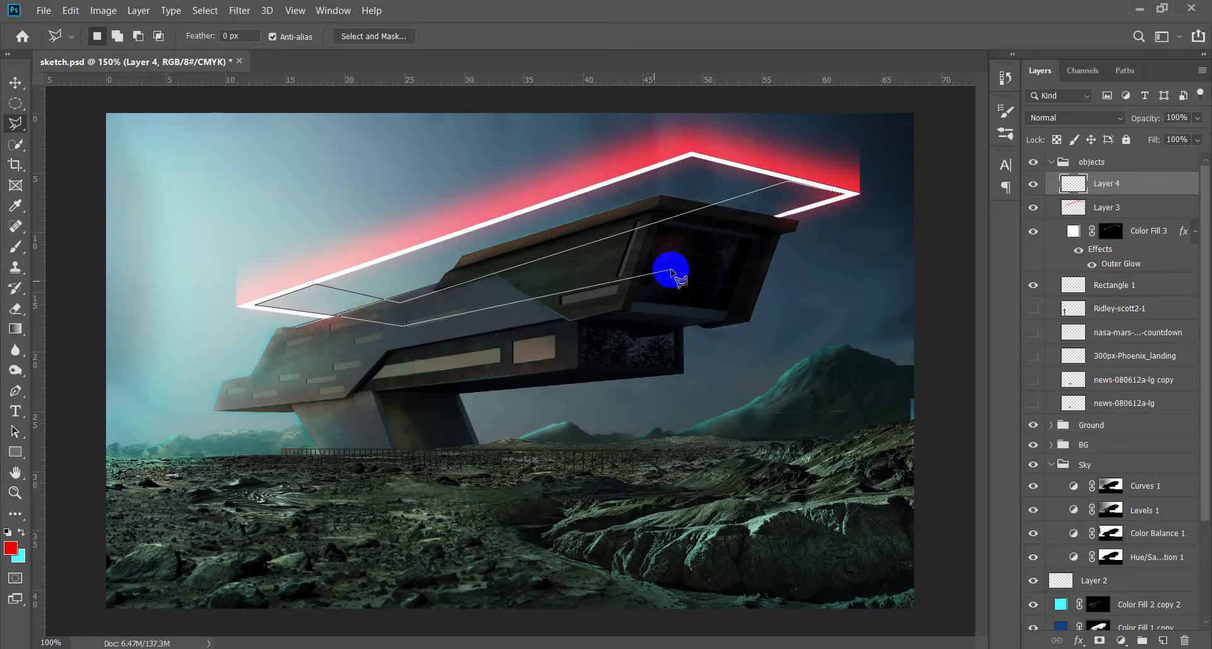
scroll(871, 183, up, 5)
click(478, 405)
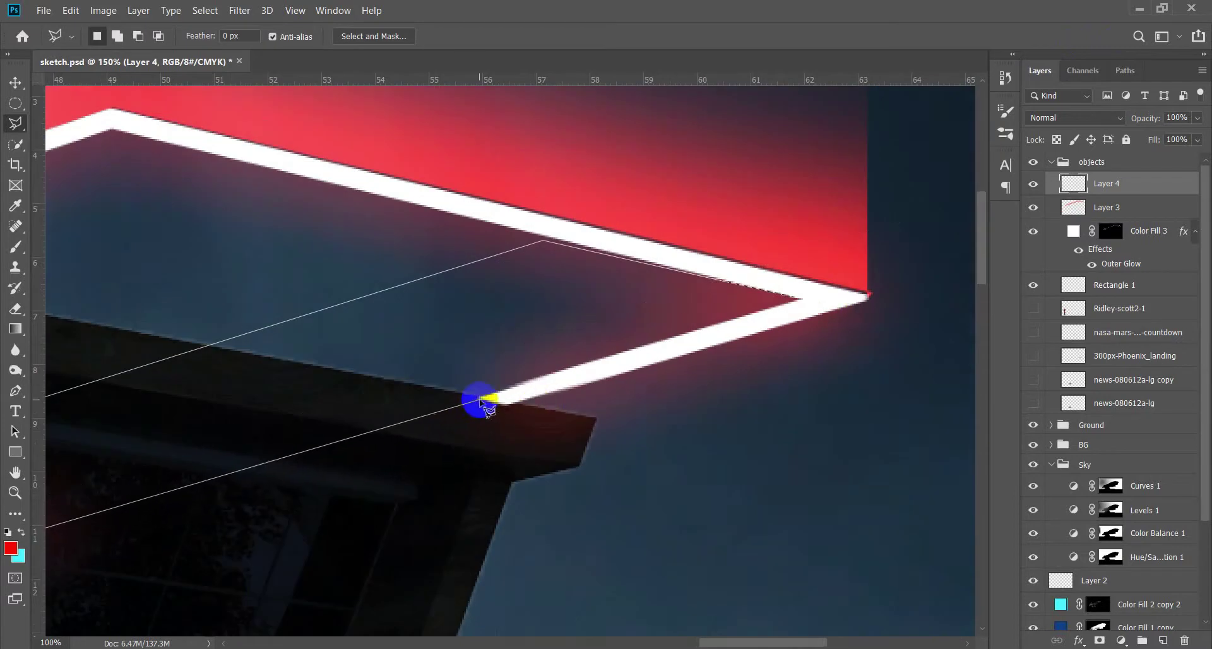
click(480, 400)
click(799, 302)
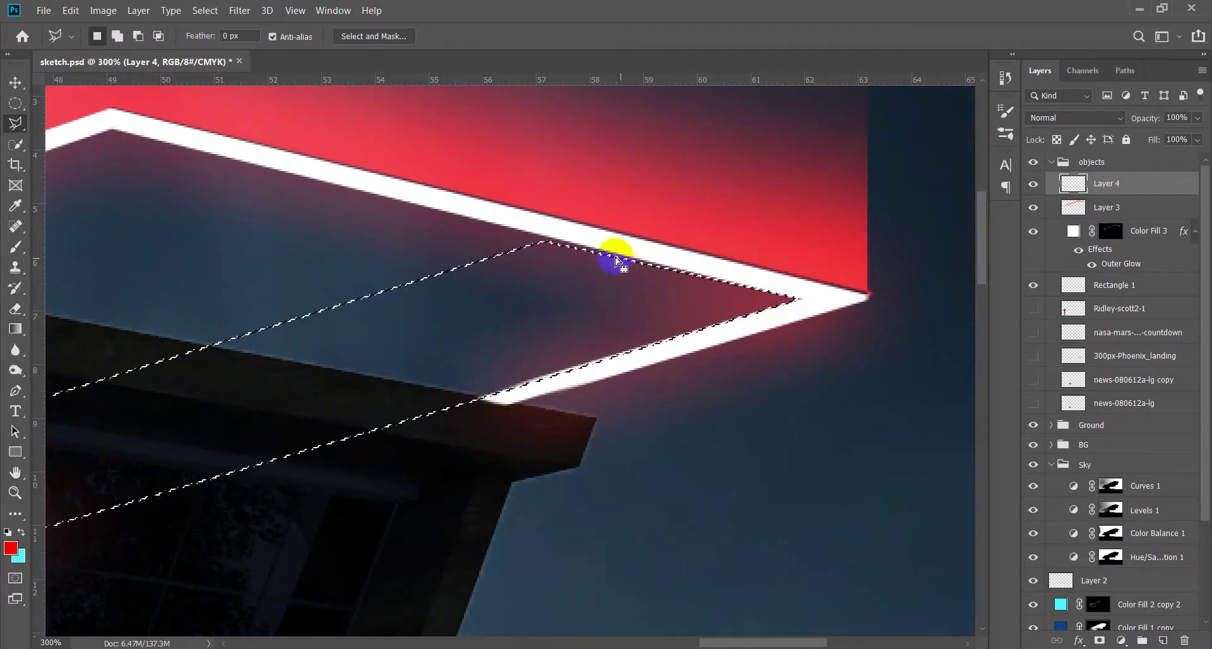
scroll(578, 252, down, 2)
Paint red into the selected band, deselect, and blend Layer 4 in Screen mode
key(b)
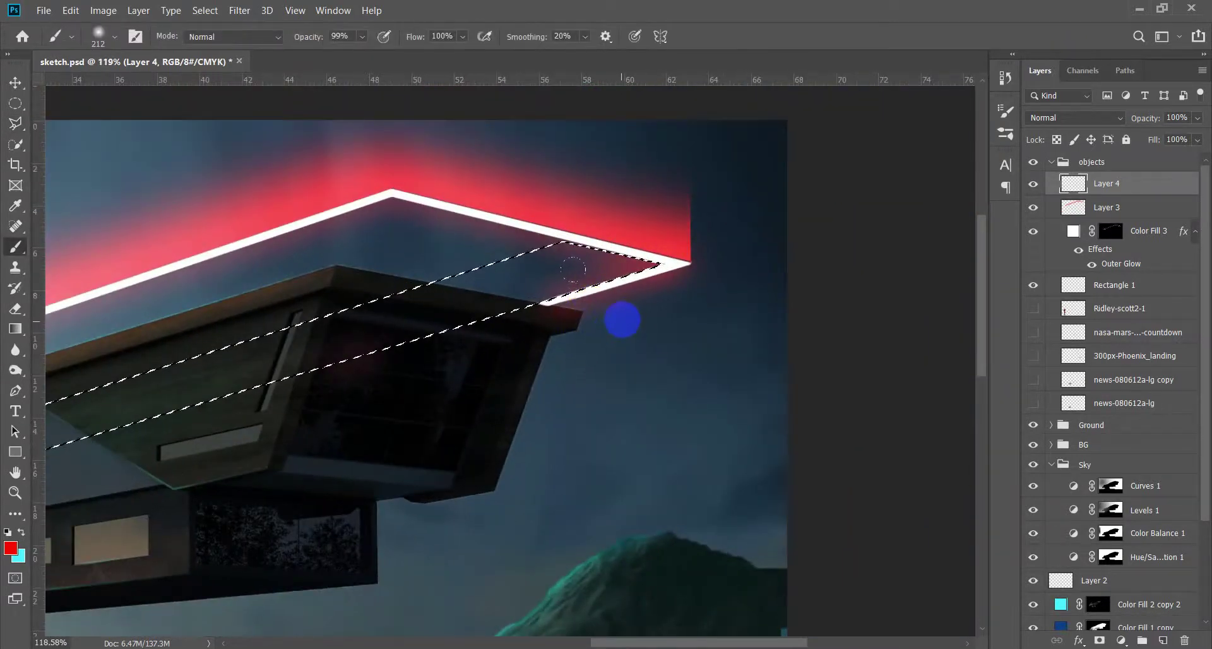
scroll(537, 297, down, 2)
shift+click(262, 405)
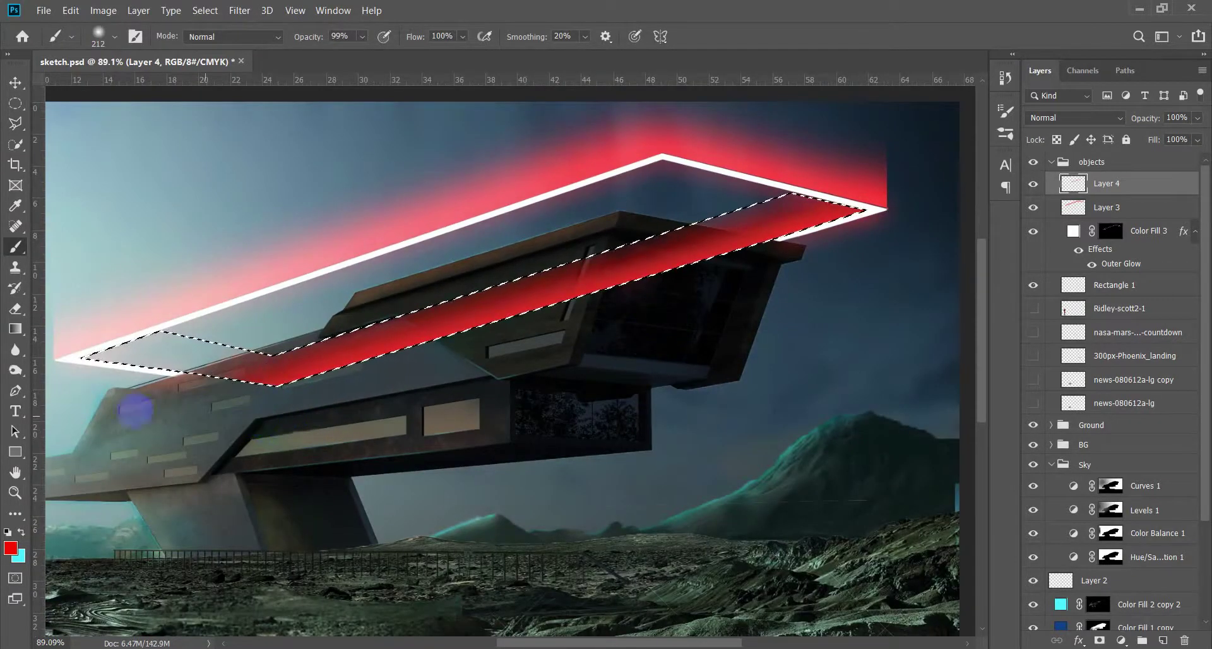
click(90, 385)
key(ctrl+d)
click(1073, 117)
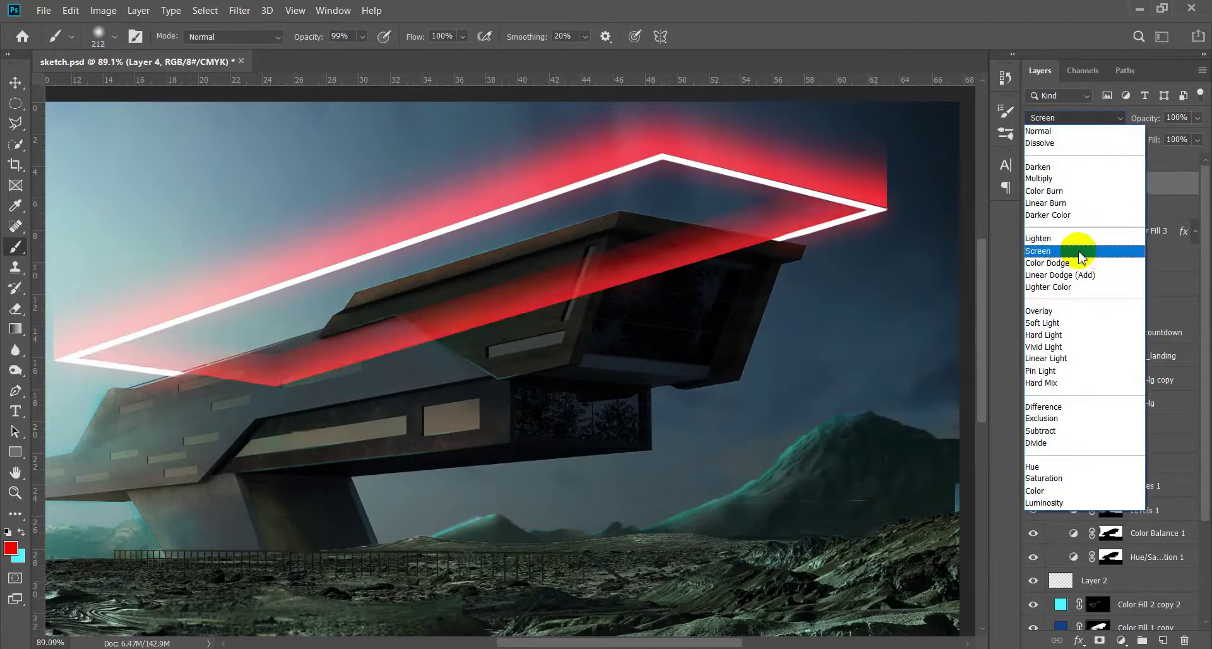
click(1073, 246)
Begin a Polygonal Lasso selection along the building's roof edge
key(l)
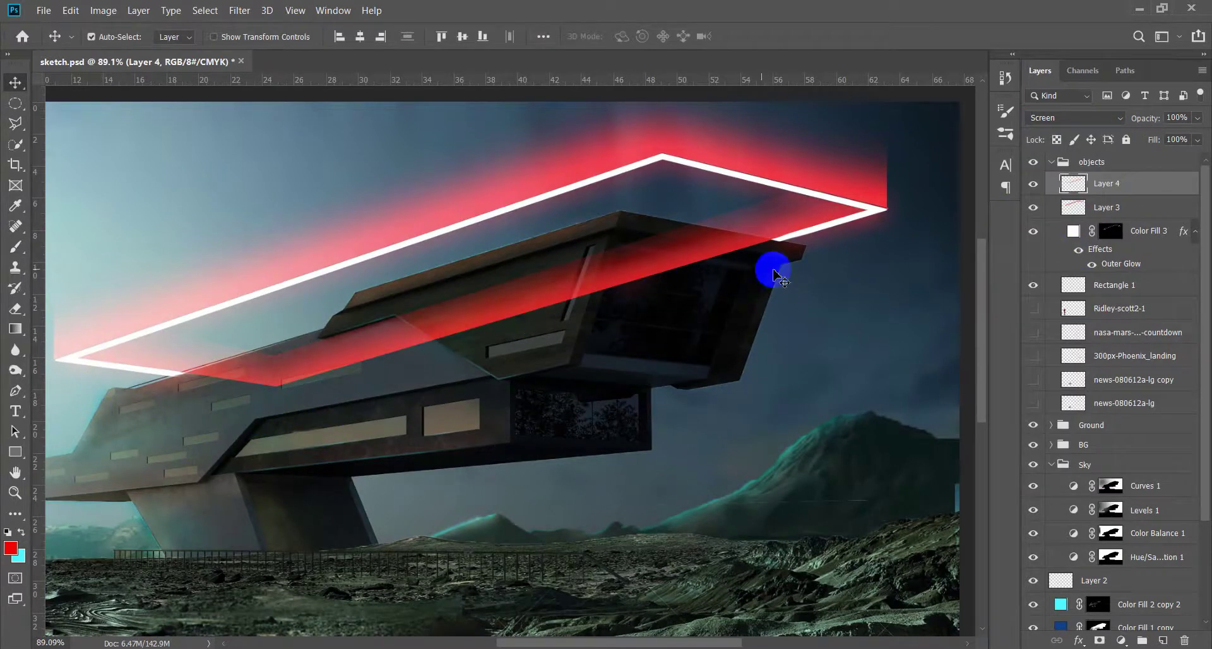
scroll(789, 263, up, 2)
scroll(783, 319, up, 1)
click(783, 318)
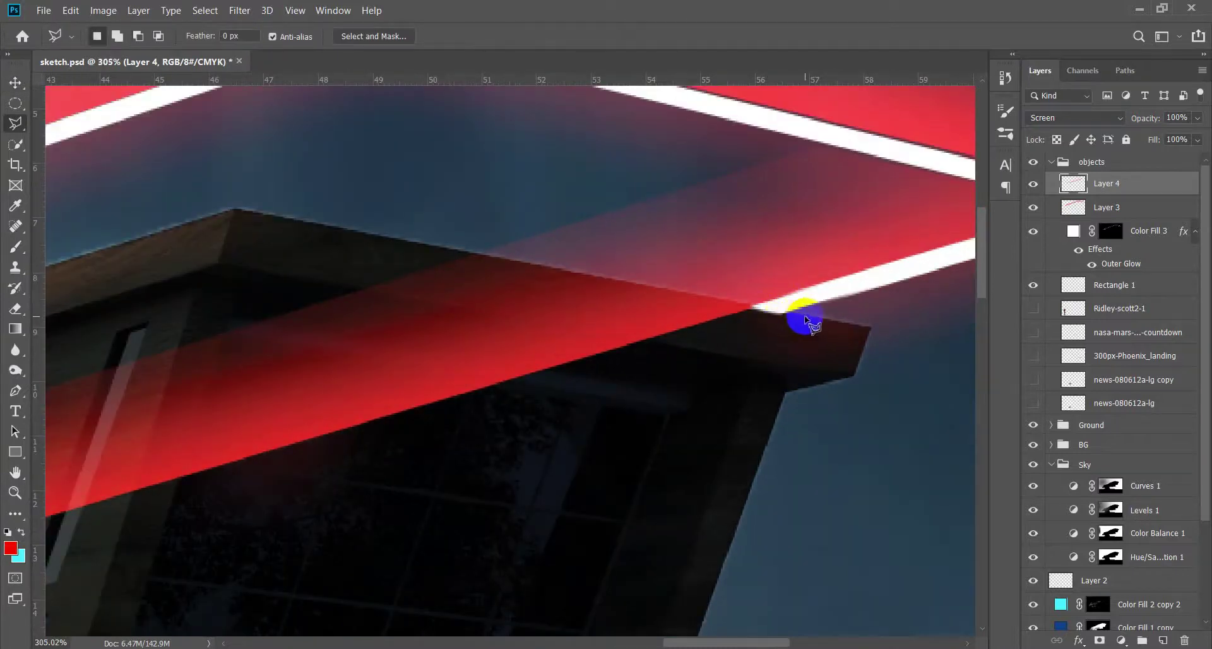
scroll(774, 286, up, 2)
drag(774, 285, 719, 303)
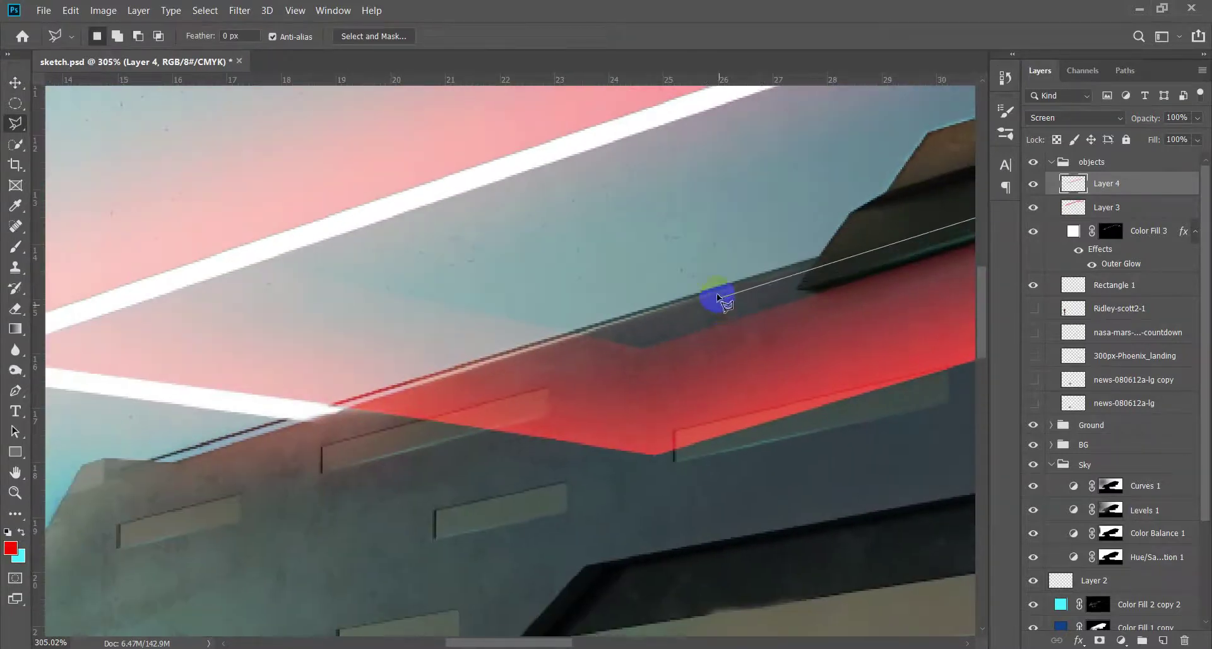
click(284, 435)
click(365, 529)
Close the selection around the building's top and remove the glow overlapping it
scroll(745, 410, right, 10)
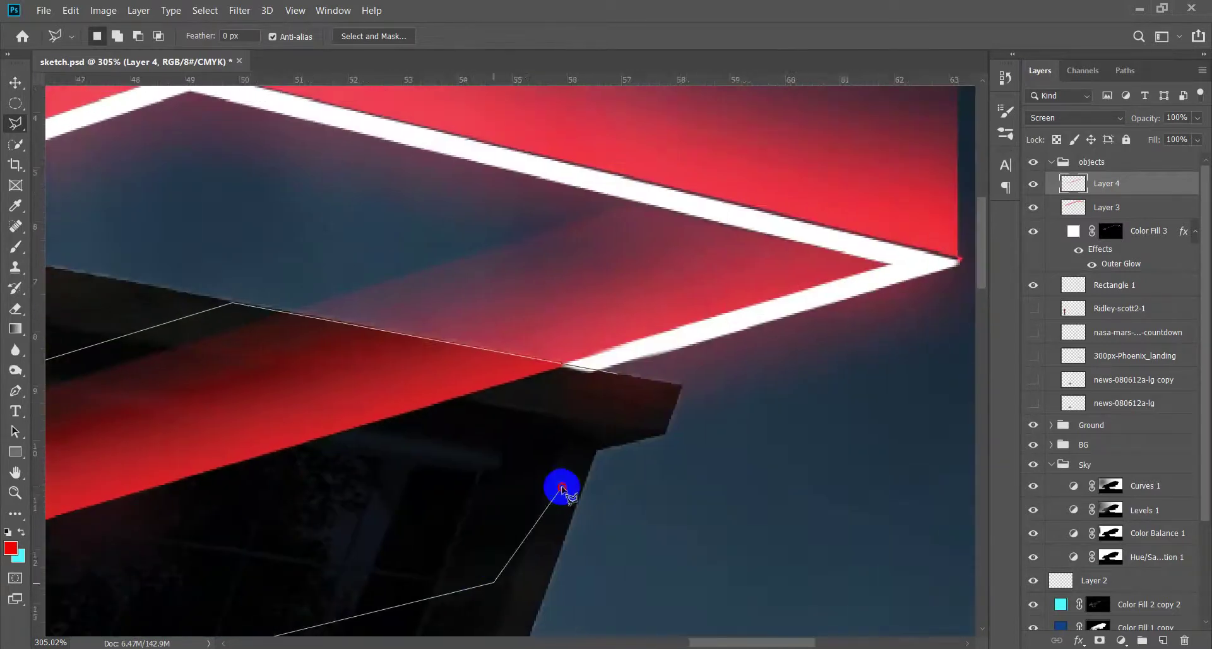
double_click(562, 489)
scroll(562, 489, down, 10)
key(v)
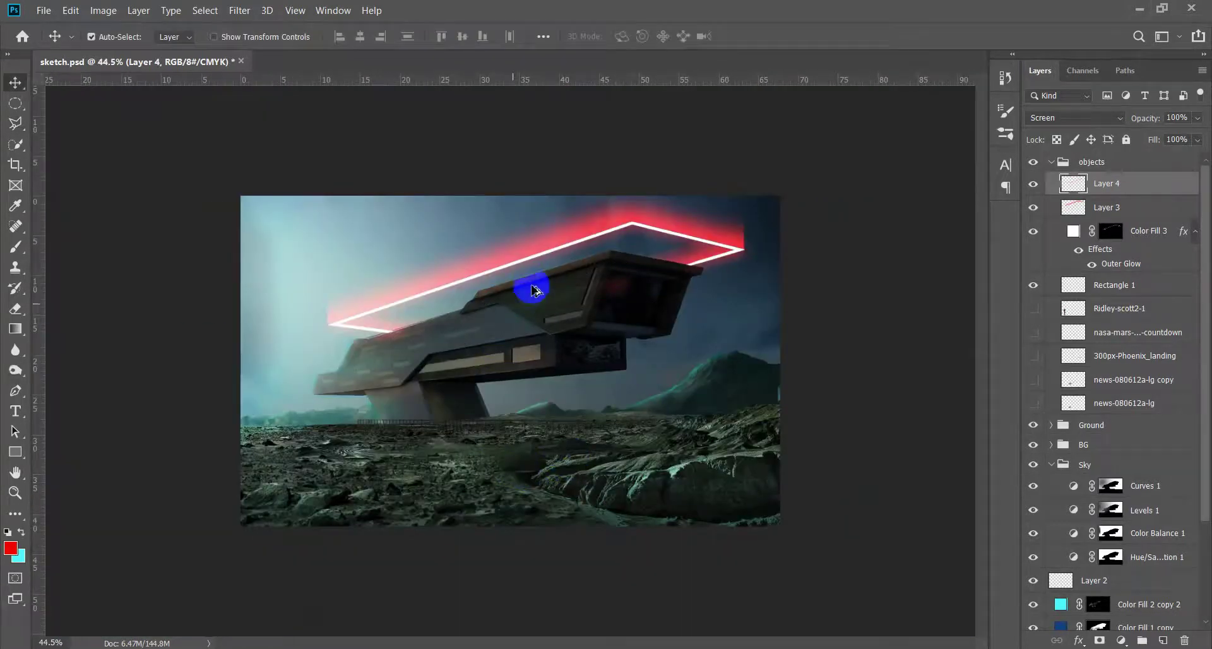
scroll(532, 291, up, 2)
key(ctrl+e)
click(1099, 118)
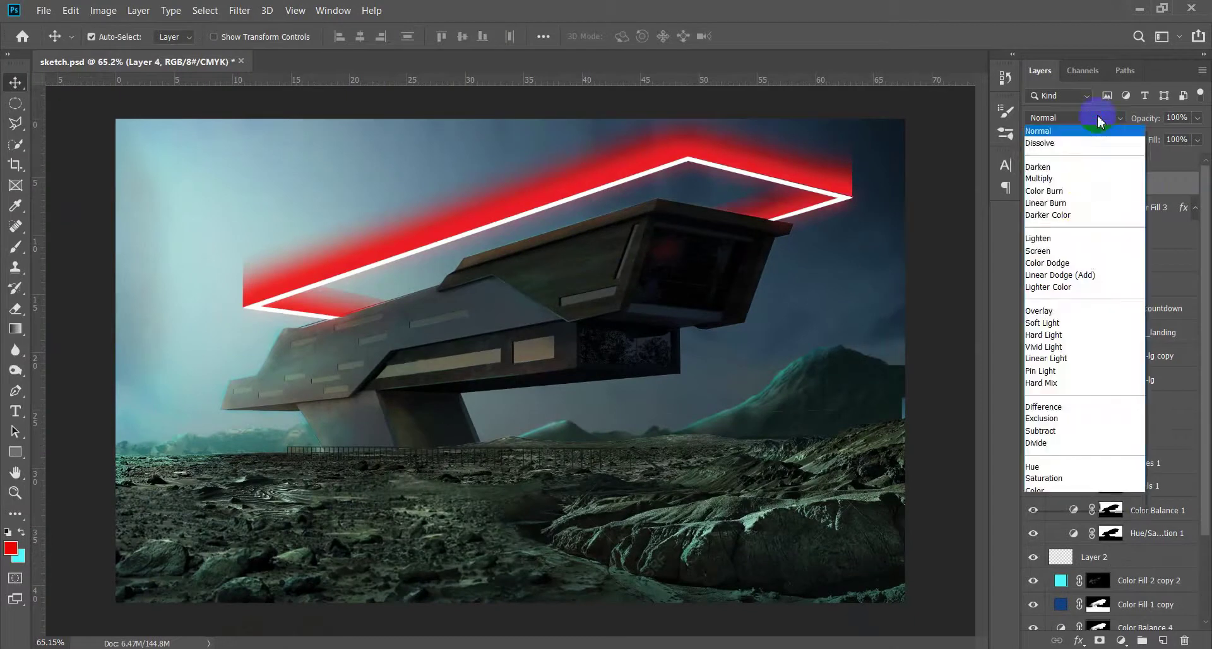
Set Layer 4 to Lighten blending and shrink the eraser brush
click(1067, 238)
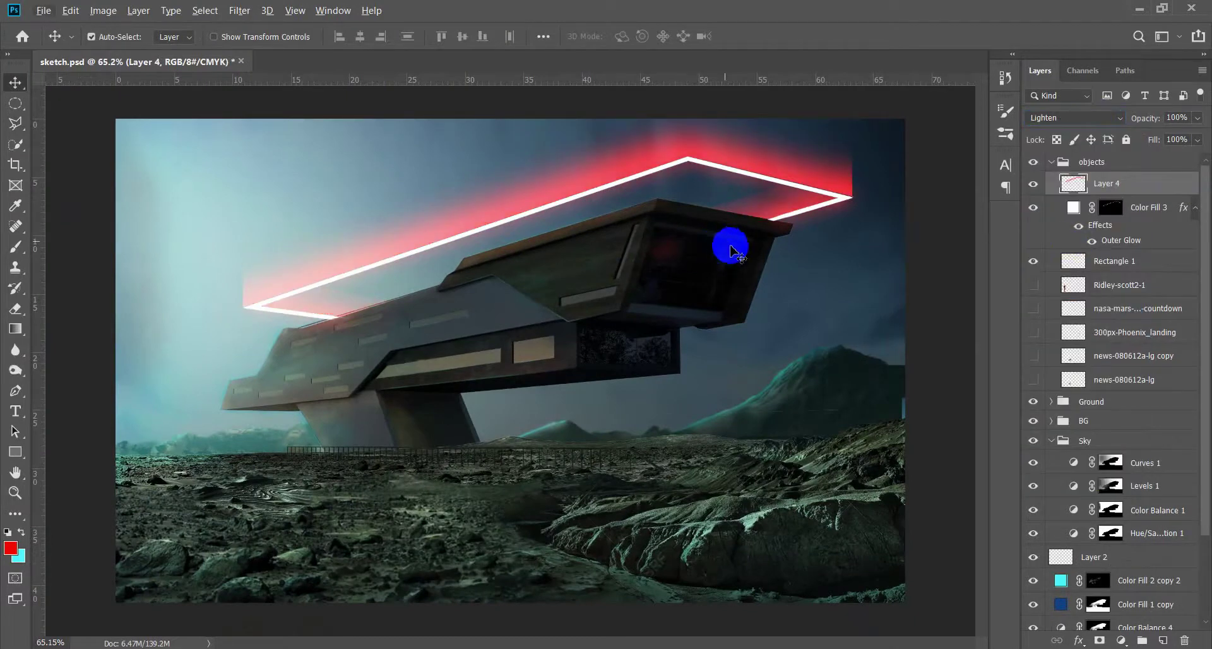
scroll(731, 251, up, 3)
key(e)
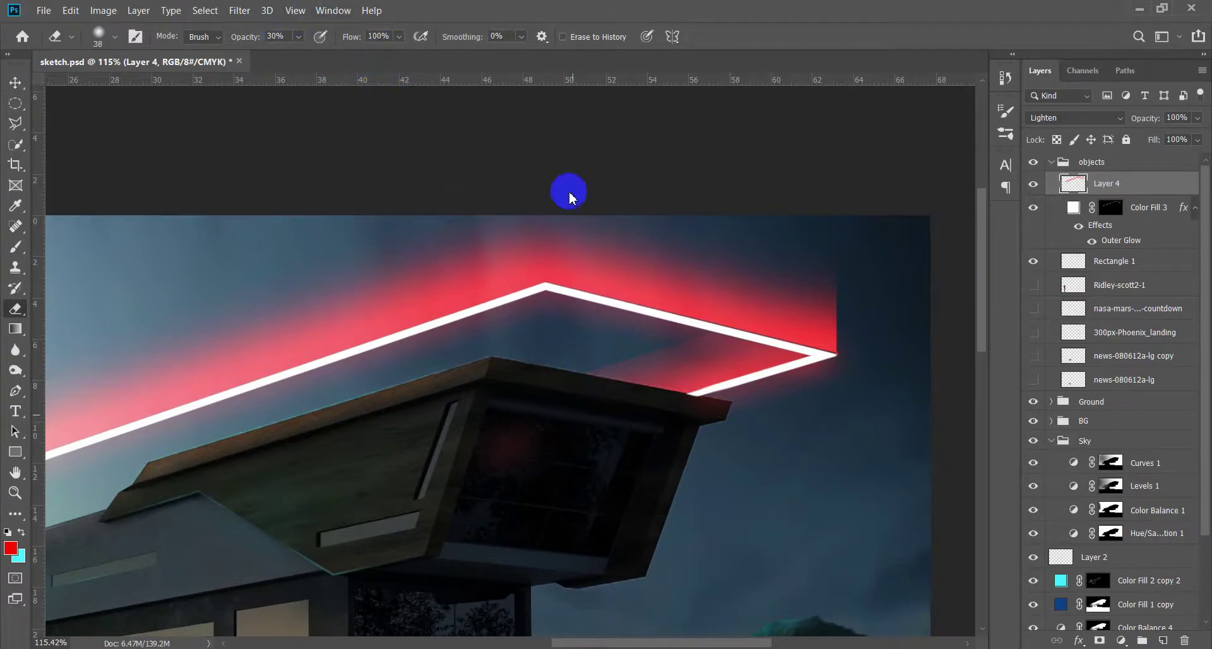
scroll(677, 344, up, 4)
drag(740, 273, 726, 276)
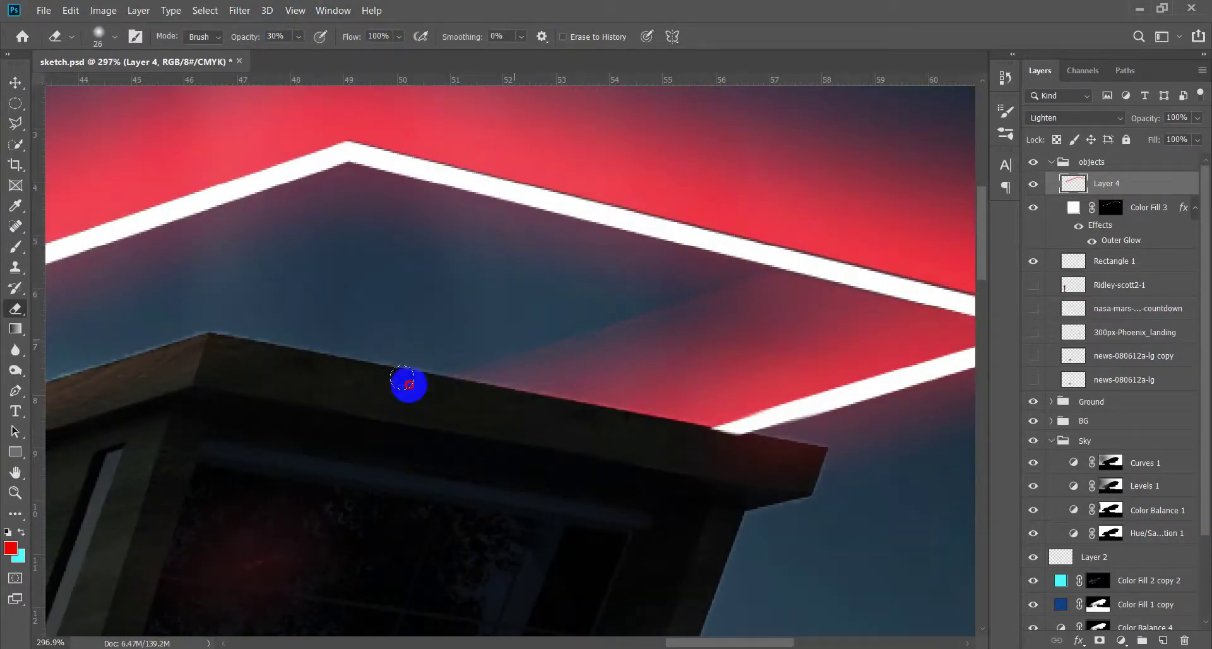
scroll(399, 373, down, 5)
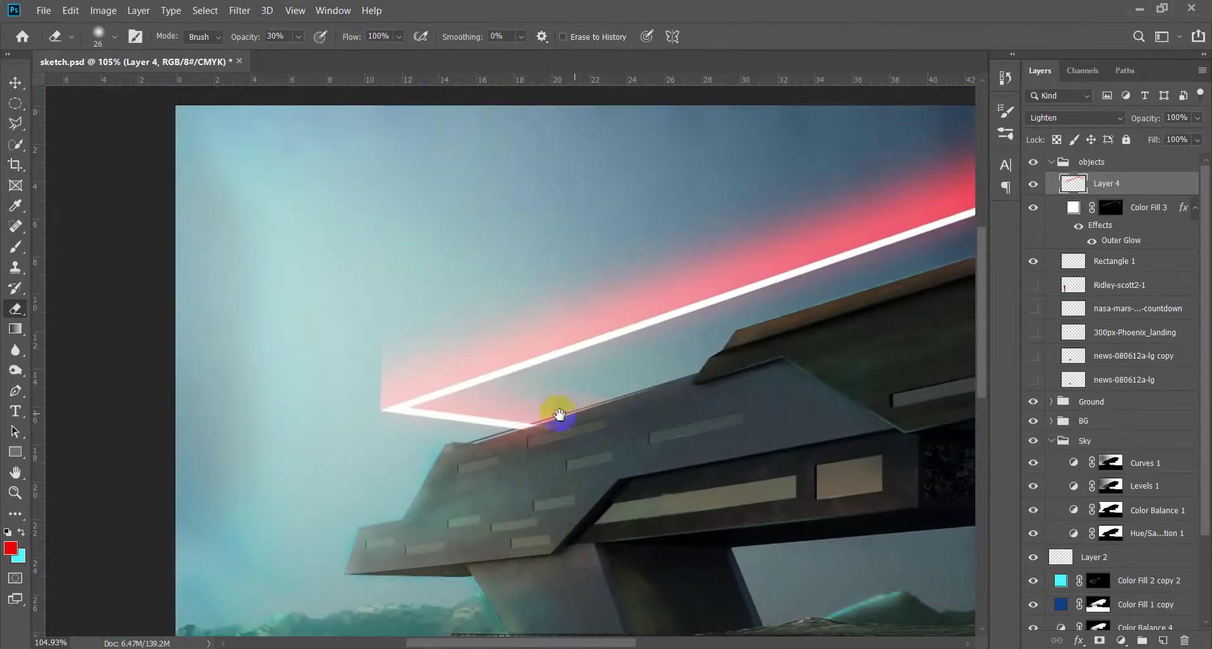
scroll(610, 406, up, 4)
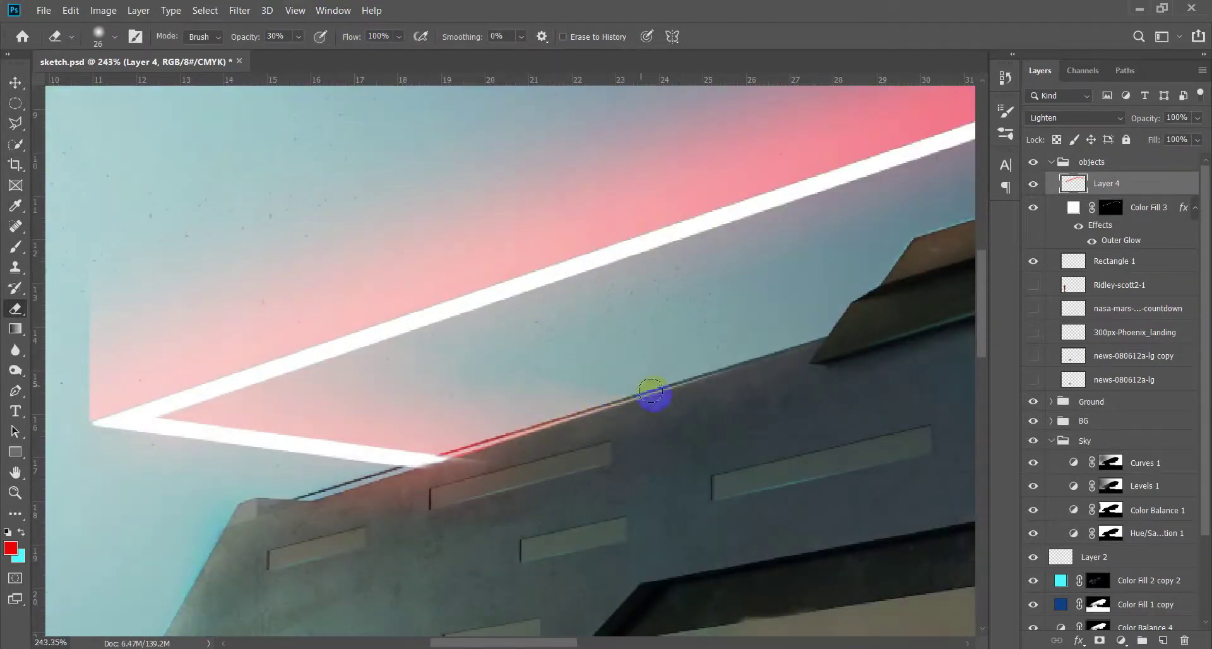
scroll(653, 393, down, 2)
scroll(543, 441, down, 2)
scroll(632, 379, down, 2)
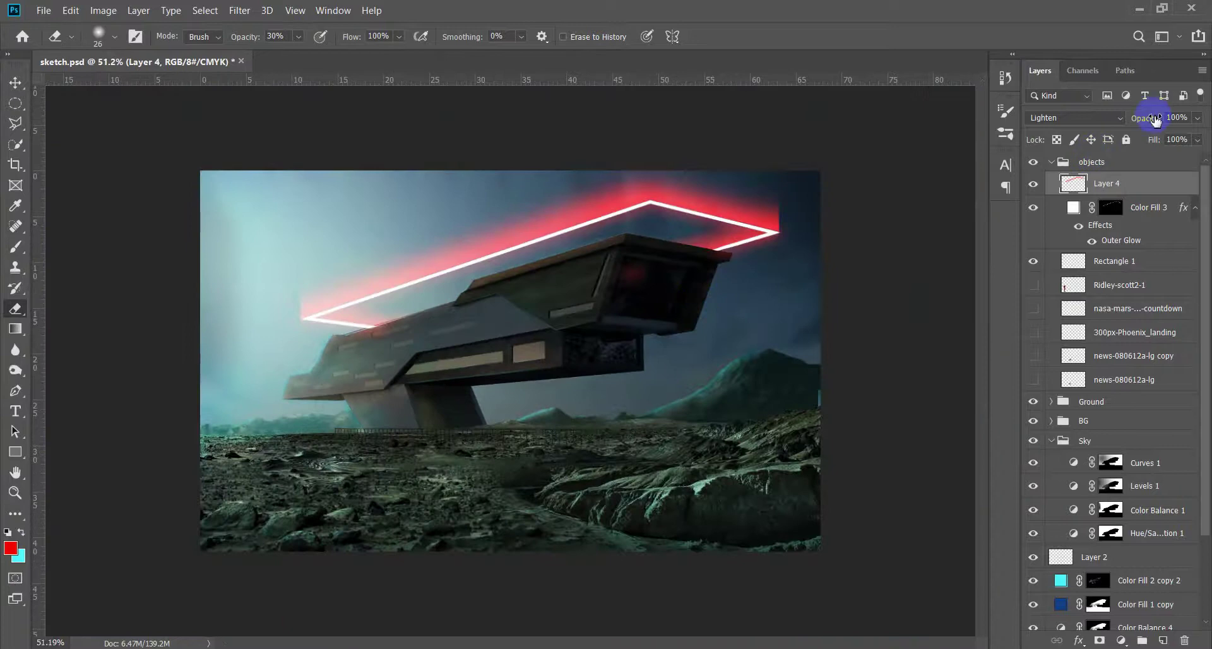
Lower Layer 4's opacity to 38%, save, and add a new empty layer above
drag(1155, 119, 1148, 122)
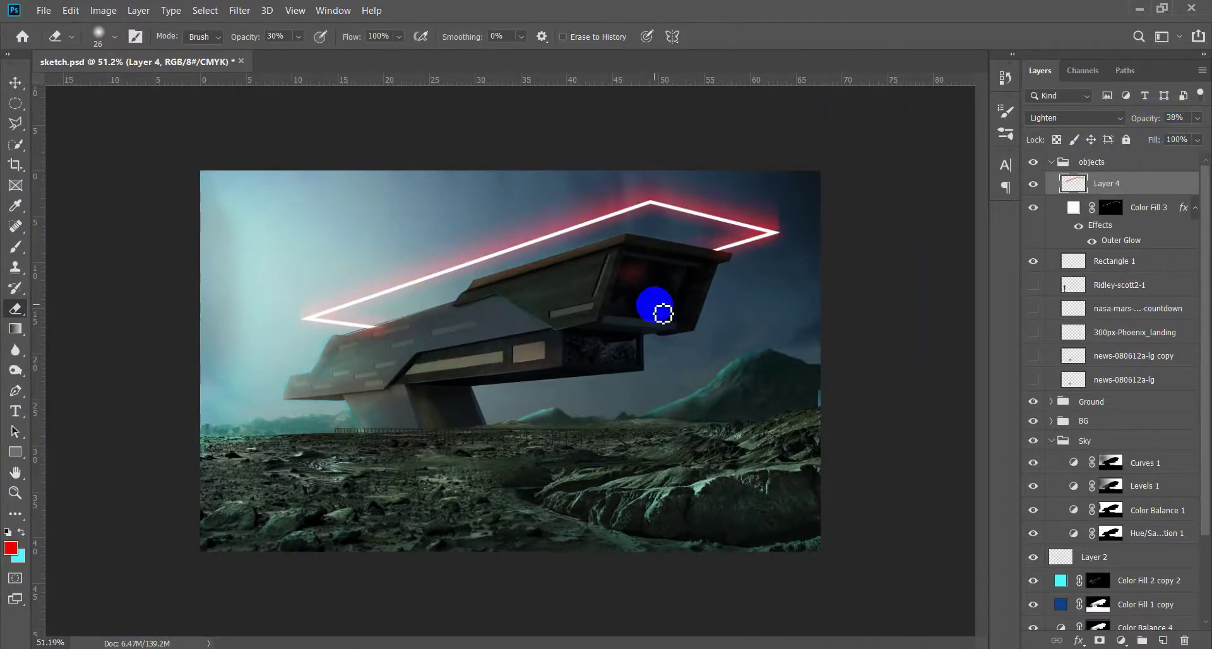
key(v)
key(ctrl+s)
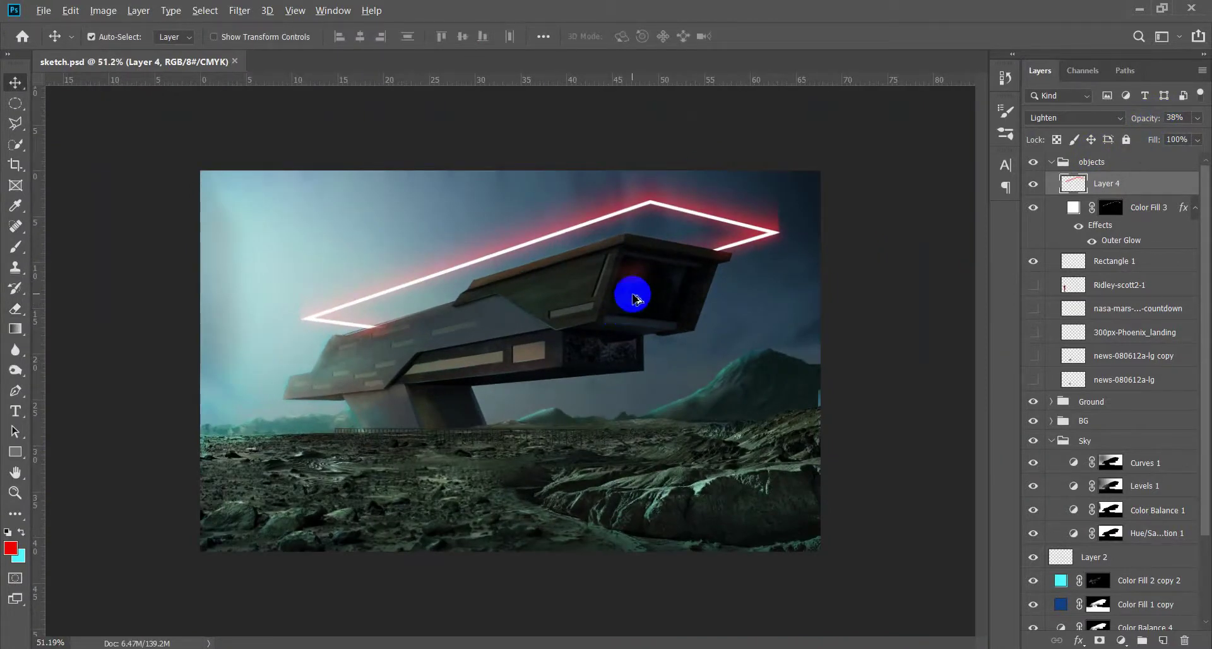
scroll(633, 297, up, 2)
scroll(752, 268, up, 1)
click(1163, 641)
Select the Brush tool and set it to full opacity
key(b)
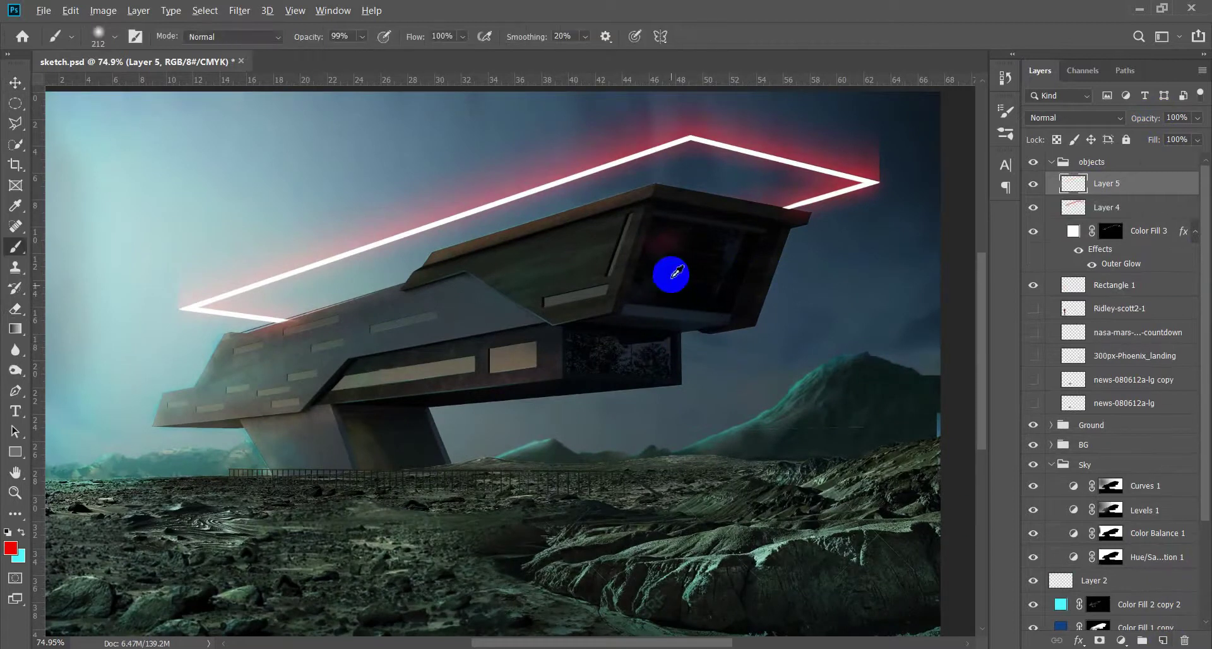
scroll(677, 279, up, 1)
drag(308, 41, 831, 194)
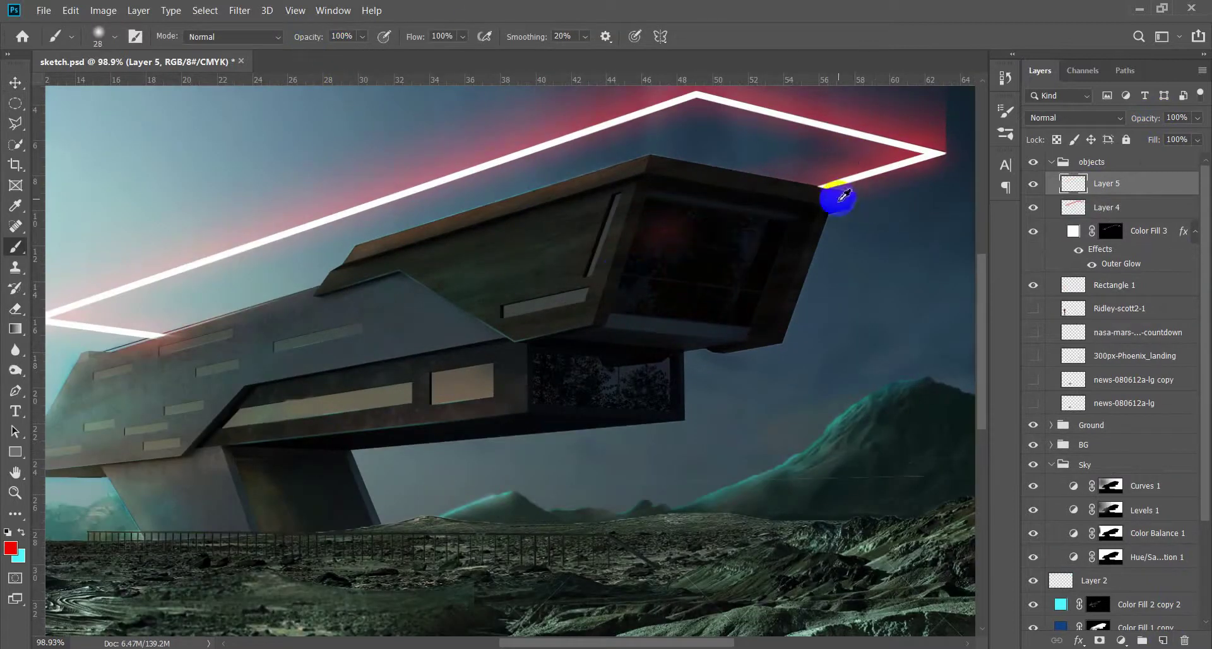
scroll(831, 194, up, 2)
scroll(752, 352, up, 2)
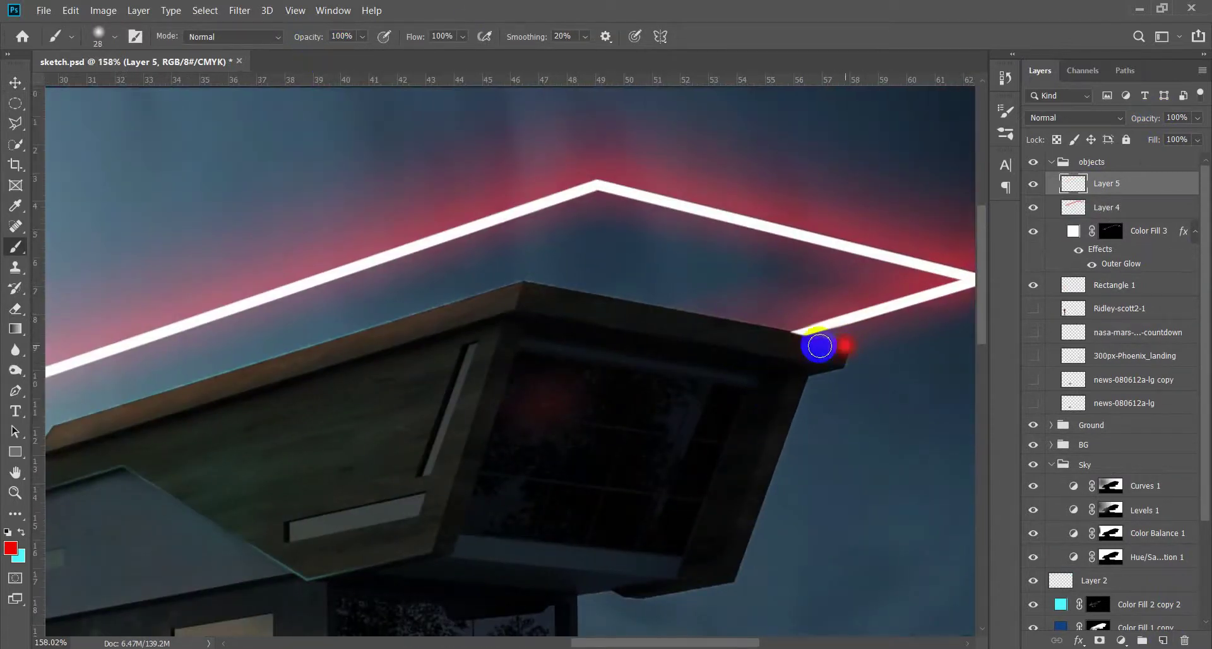
Paint a straight red line on Layer 5 along the ship's roof edge
shift+click(523, 286)
scroll(467, 341, left, 5)
scroll(467, 341, down, 1)
shift+click(482, 358)
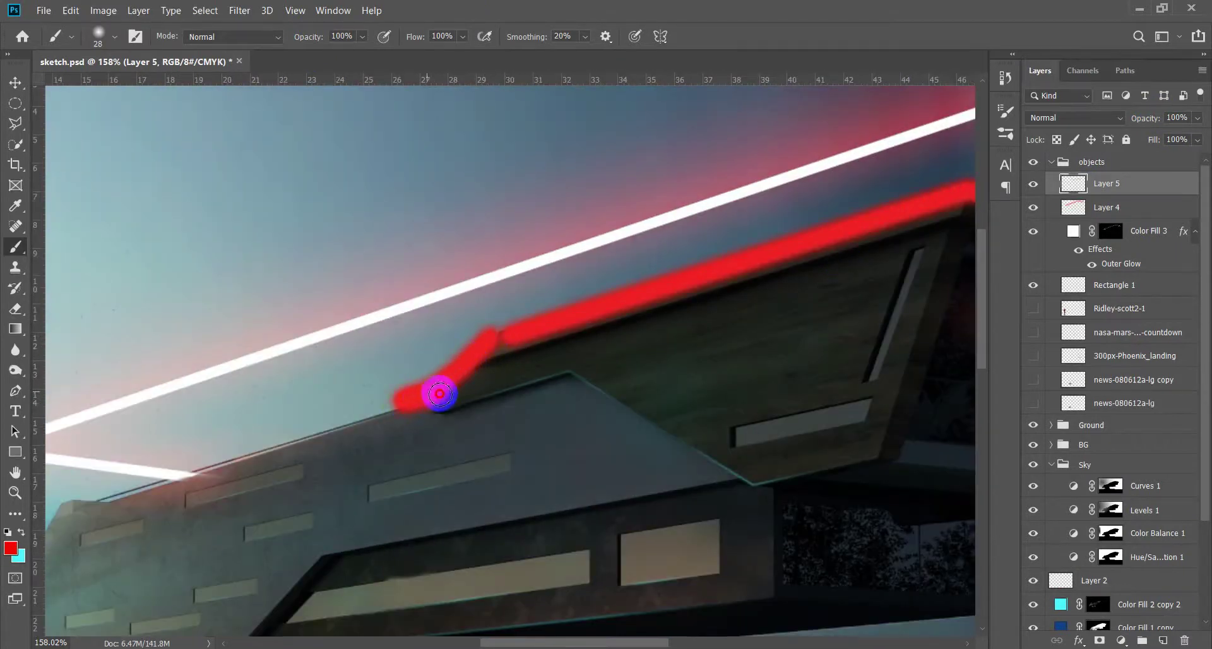
scroll(596, 352, left, 4)
scroll(595, 352, down, 1)
shift+click(321, 434)
shift+click(243, 519)
scroll(497, 320, down, 4)
Gaussian-blur the red line, fade it to 20% opacity, and save the document
click(226, 19)
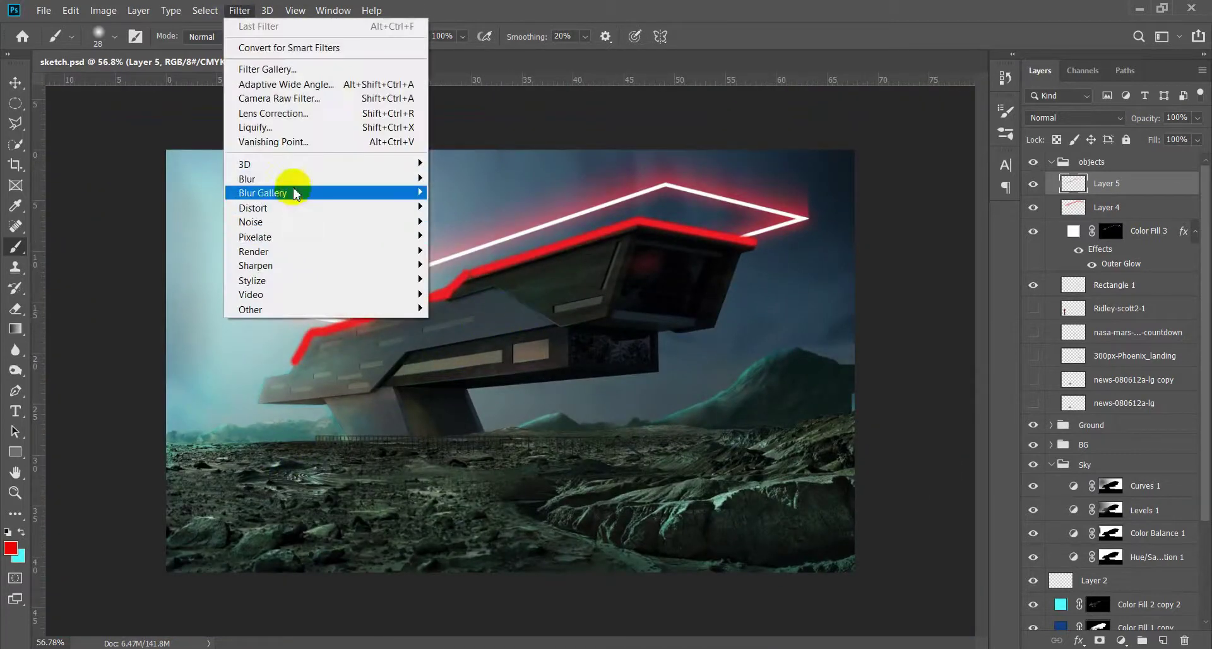
click(465, 235)
drag(798, 424, 830, 422)
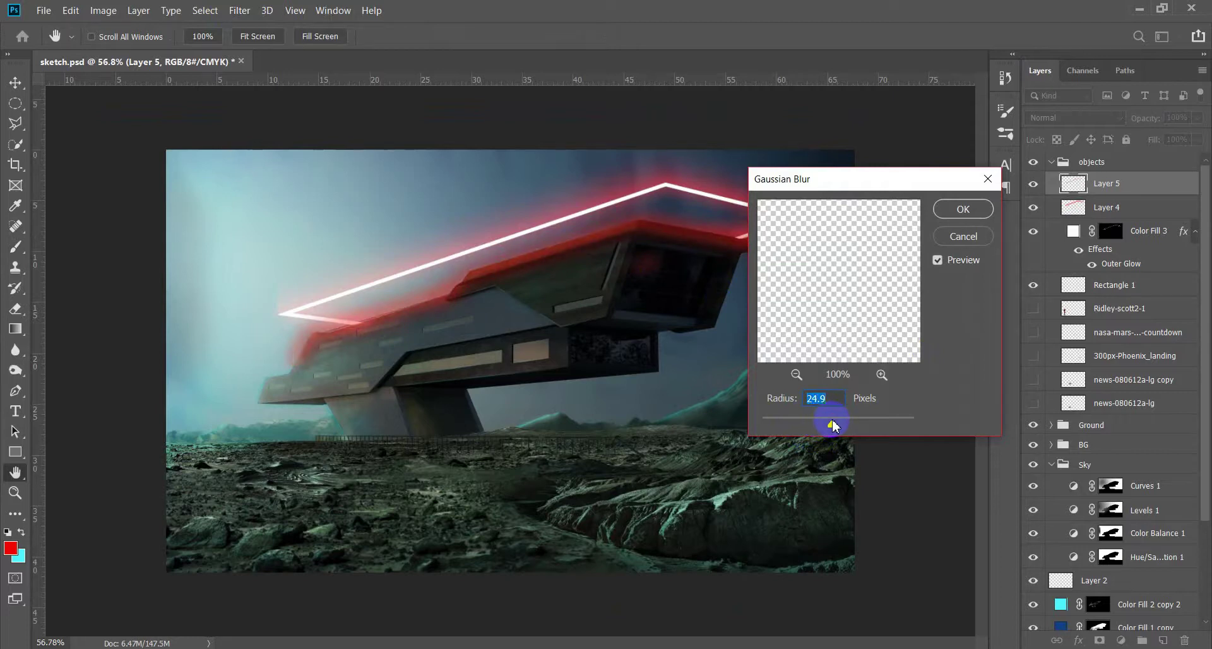
key(Return)
drag(1153, 123, 1127, 129)
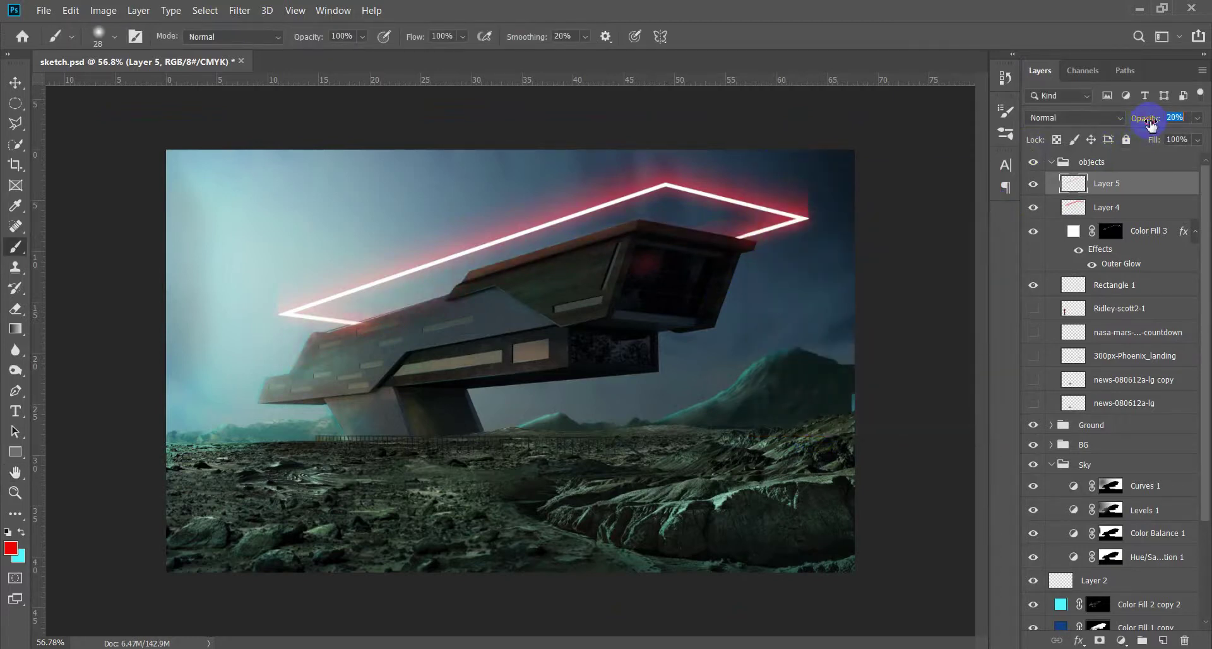
key(v)
scroll(638, 303, up, 1)
key(ctrl+s)
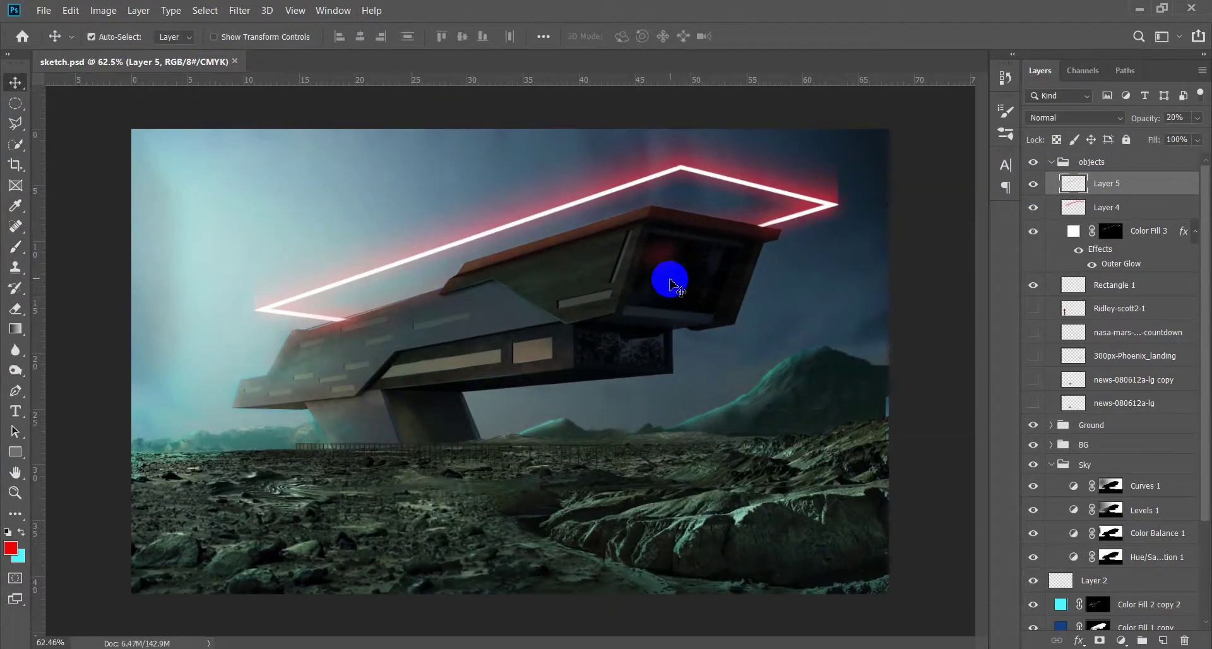
Show the rover layer news-080612a-lg and darken its highlights with Levels
scroll(691, 278, down, 3)
scroll(691, 278, down, 1)
scroll(692, 278, up, 1)
scroll(584, 387, up, 2)
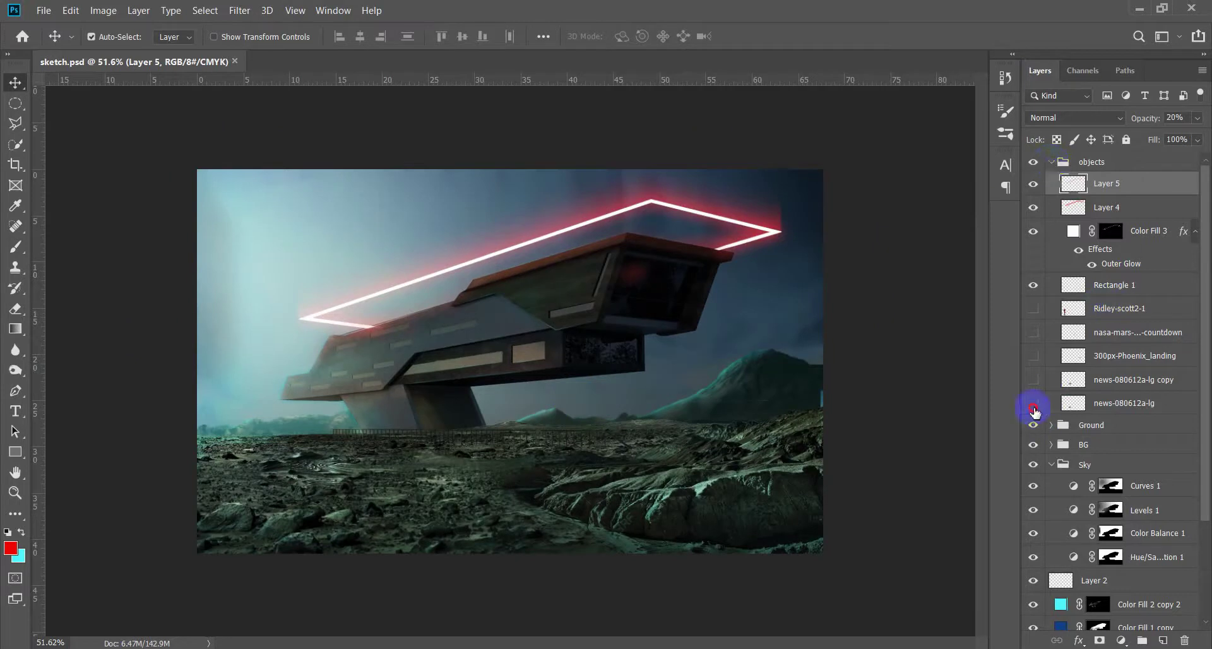
click(1074, 403)
scroll(417, 486, up, 2)
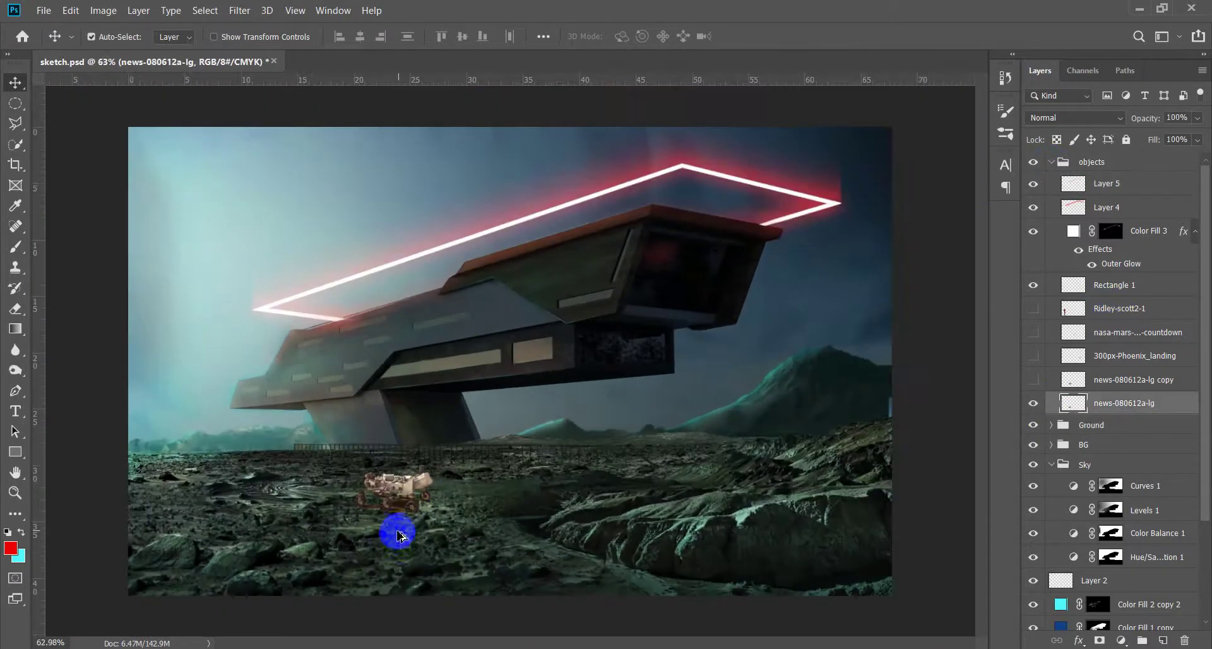
key(ctrl+l)
drag(843, 356, 750, 358)
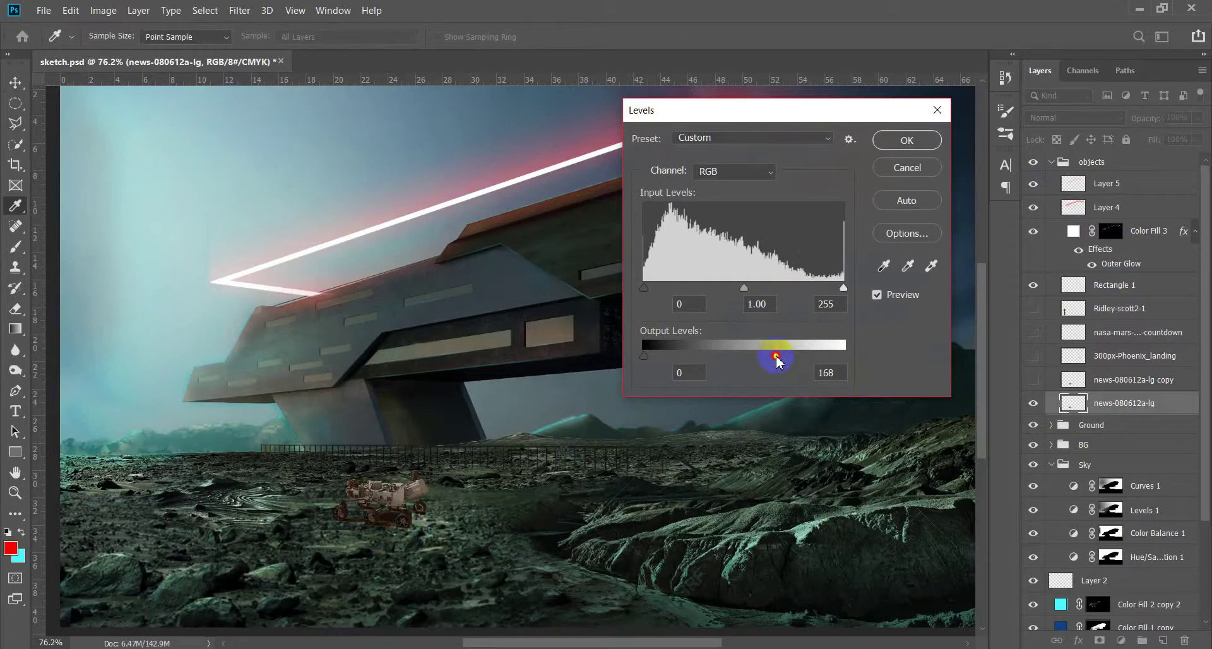
click(892, 149)
Desaturate the rover by 30 and shift its colour balance toward cyan
key(ctrl+u)
drag(961, 257, 938, 256)
key(Return)
key(ctrl+b)
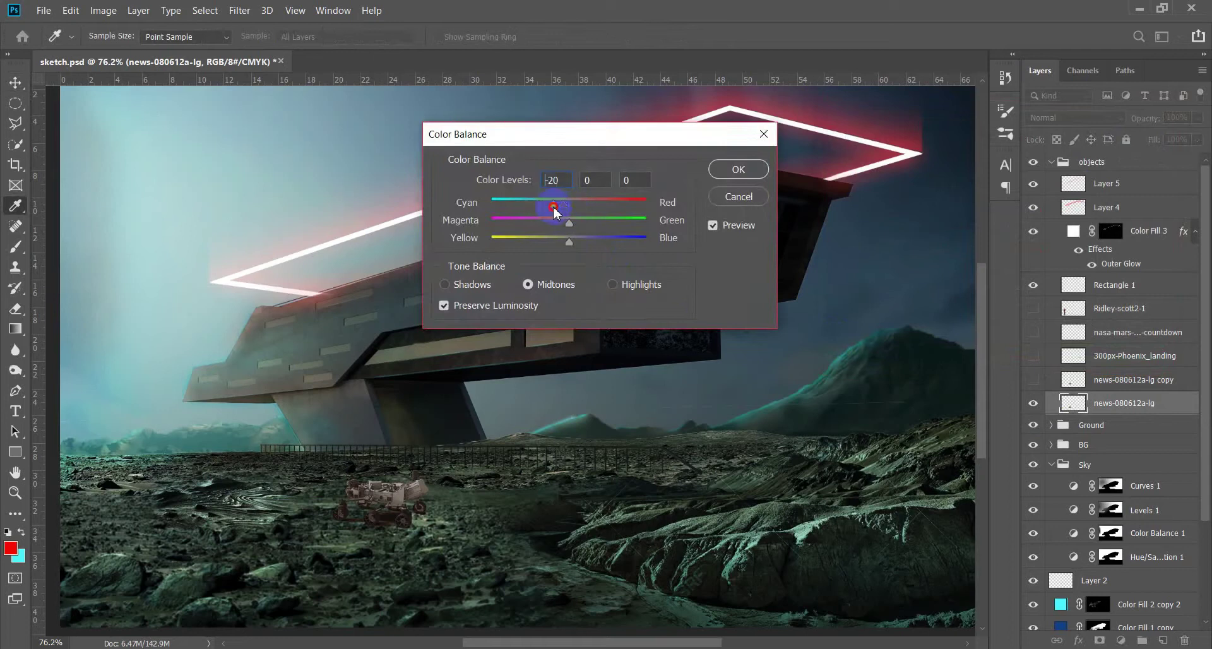
click(726, 184)
key(ctrl+u)
click(1153, 168)
Give the rover an S-shaped Curves adjustment to boost contrast
key(ctrl+m)
drag(662, 88, 933, 137)
drag(839, 305, 819, 253)
click(743, 349)
drag(744, 349, 746, 355)
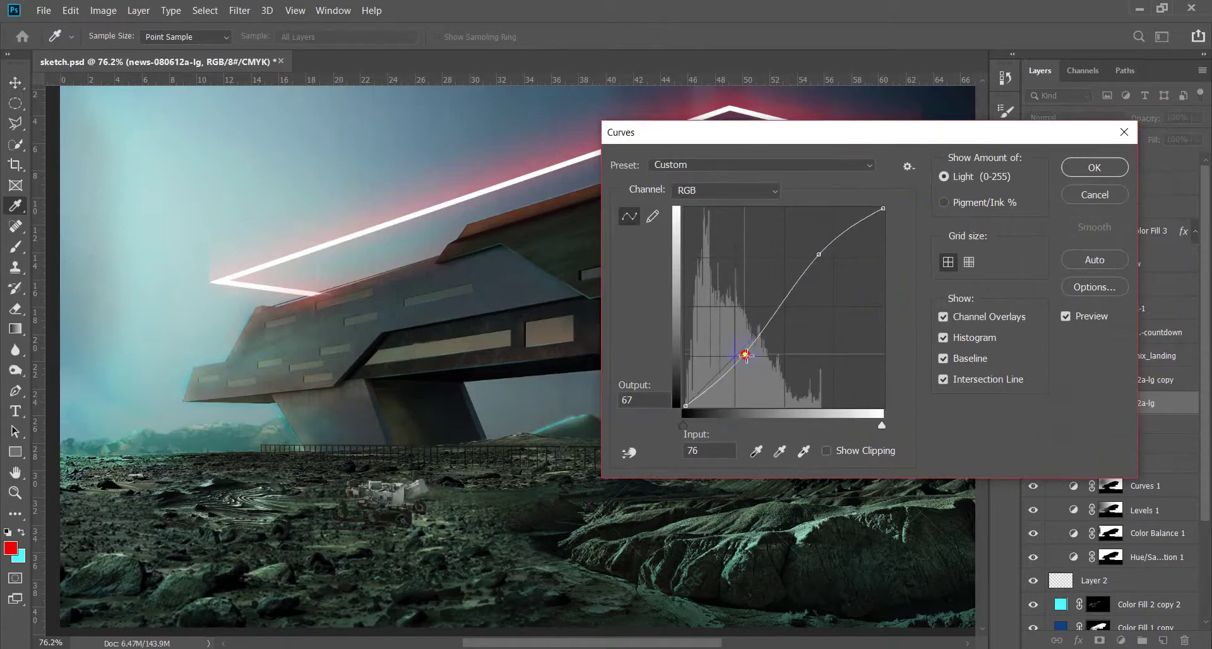
click(1094, 167)
key(v)
scroll(401, 473, down, 3)
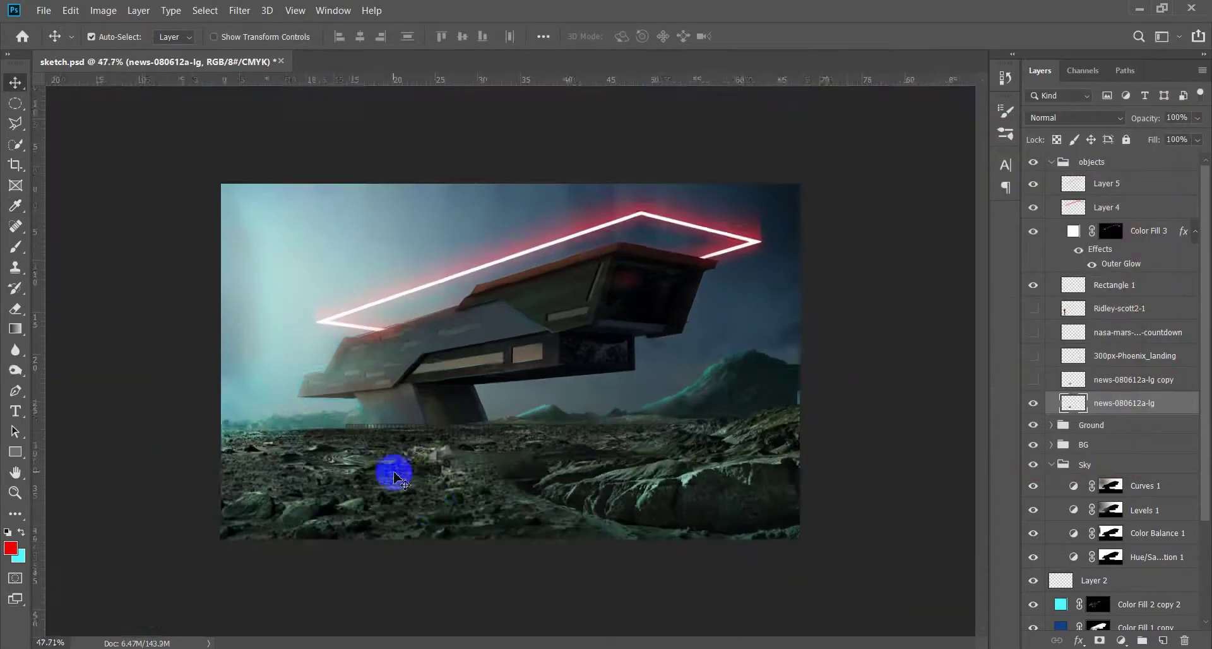
Set up the Burn tool with a smaller brush at 20% exposure
scroll(427, 526, up, 3)
scroll(379, 479, up, 3)
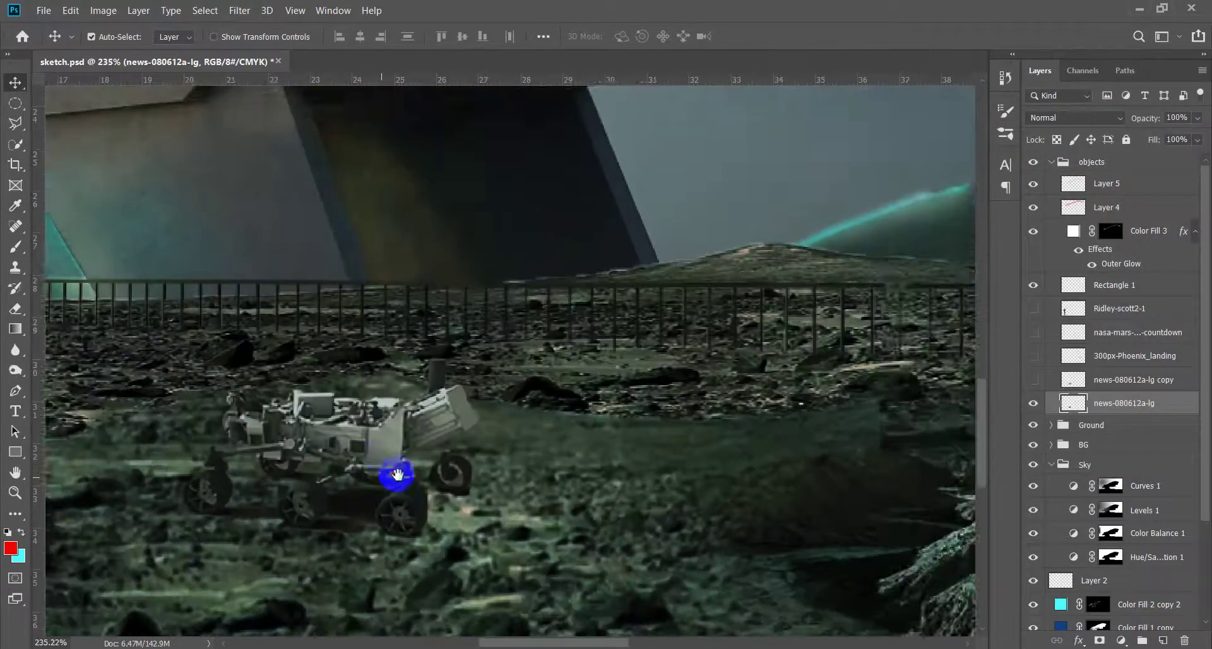
scroll(477, 450, up, 2)
key(o)
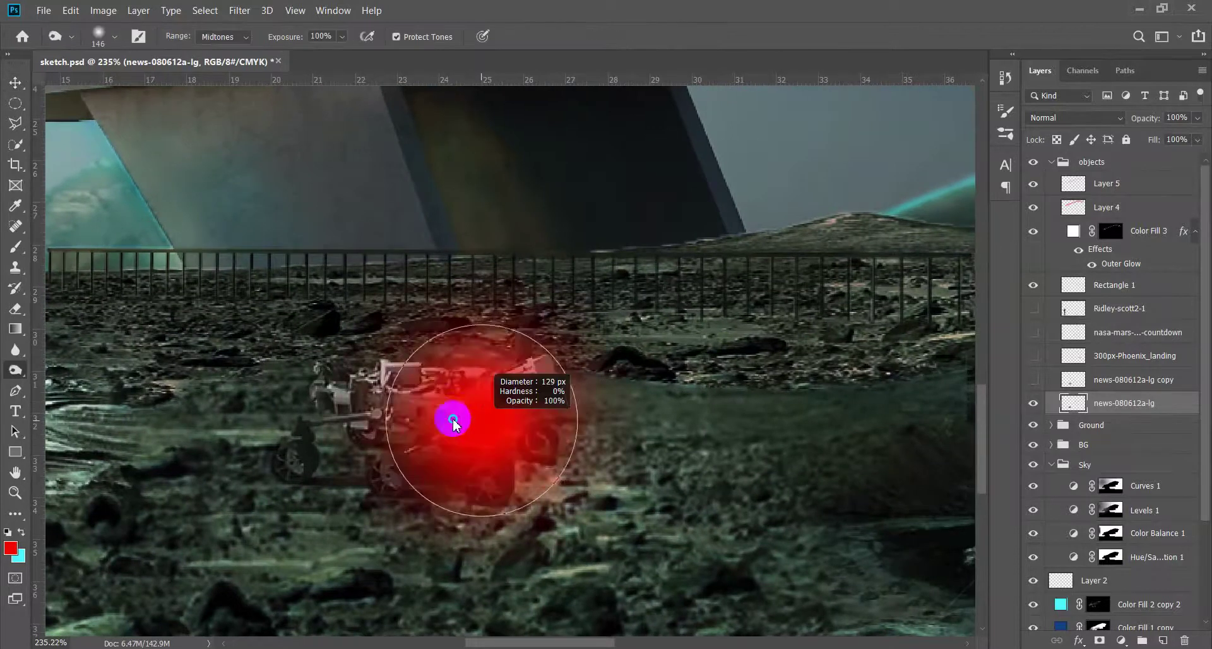
scroll(442, 419, up, 2)
scroll(442, 429, up, 1)
drag(466, 454, 456, 454)
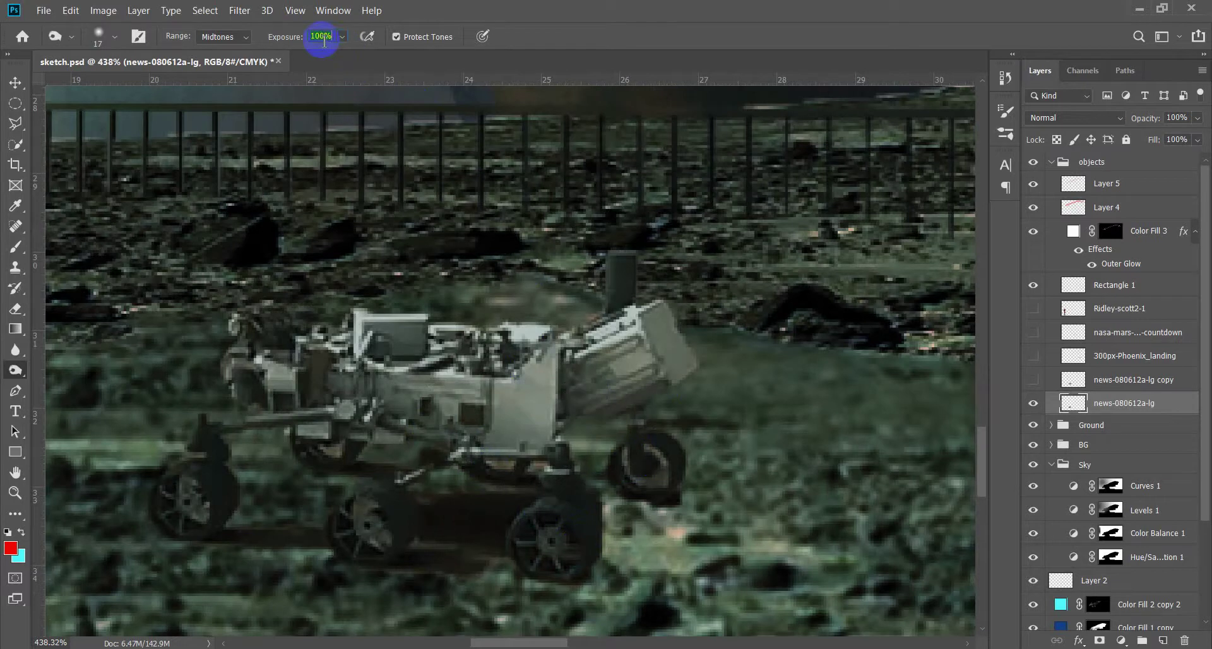
text(20)
click(399, 518)
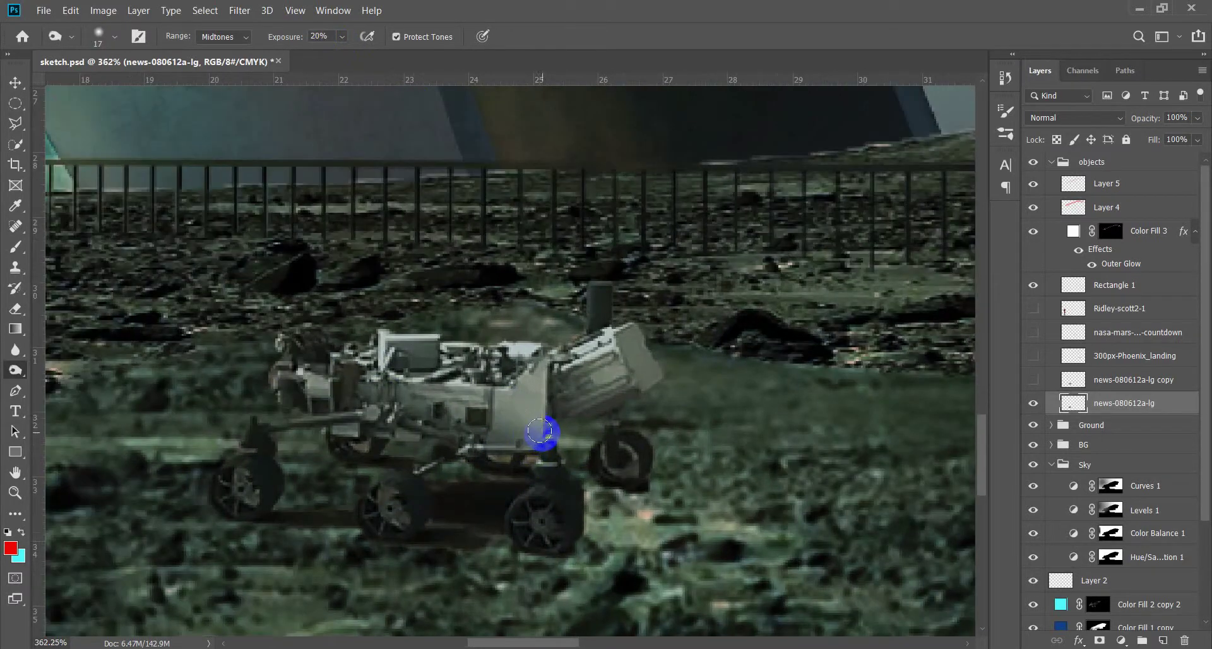
Switch to the Dodge tool and resize its brush
key(shift+o)
mouse_move(560, 408)
mouse_down()
mouse_move(414, 410)
mouse_move(174, 491)
mouse_move(454, 438)
mouse_move(498, 500)
mouse_up()
scroll(498, 500, down, 5)
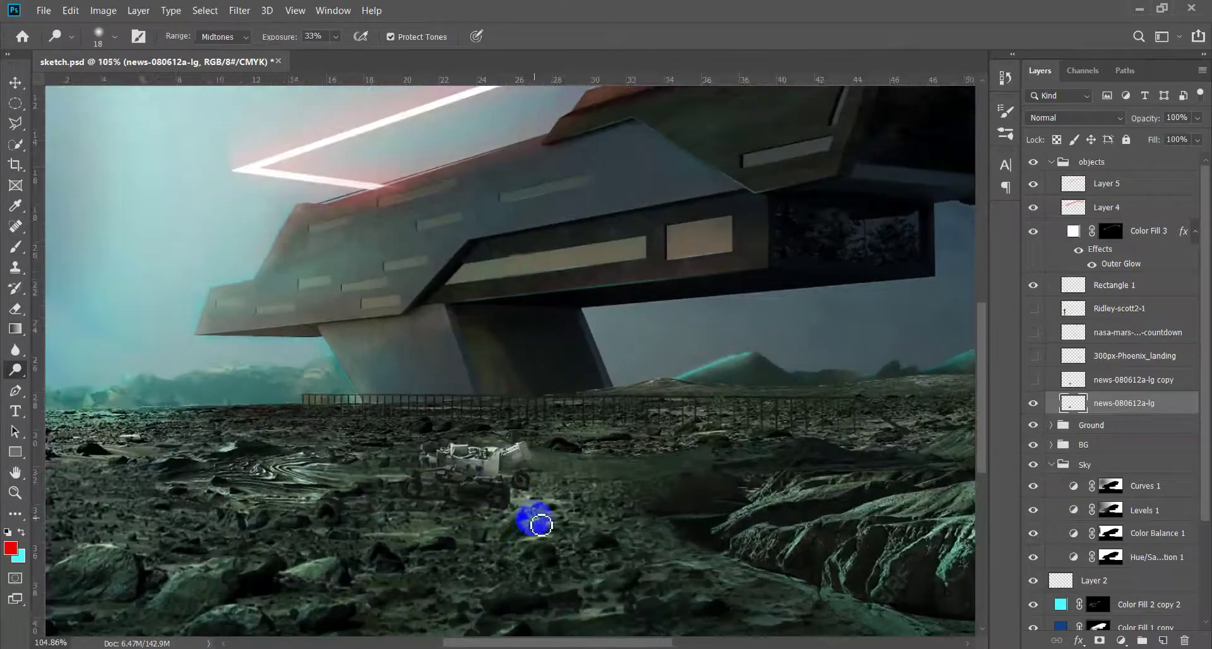
scroll(452, 506, up, 2)
scroll(400, 530, up, 2)
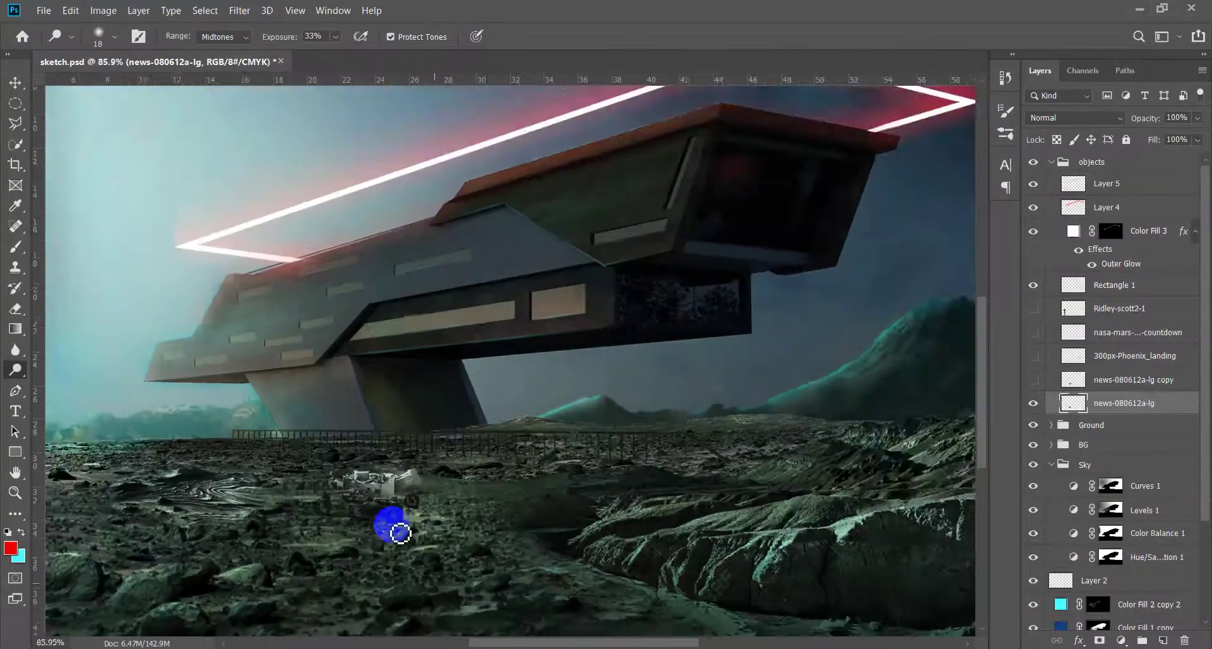
scroll(412, 530, down, 5)
scroll(413, 521, up, 2)
scroll(416, 508, up, 1)
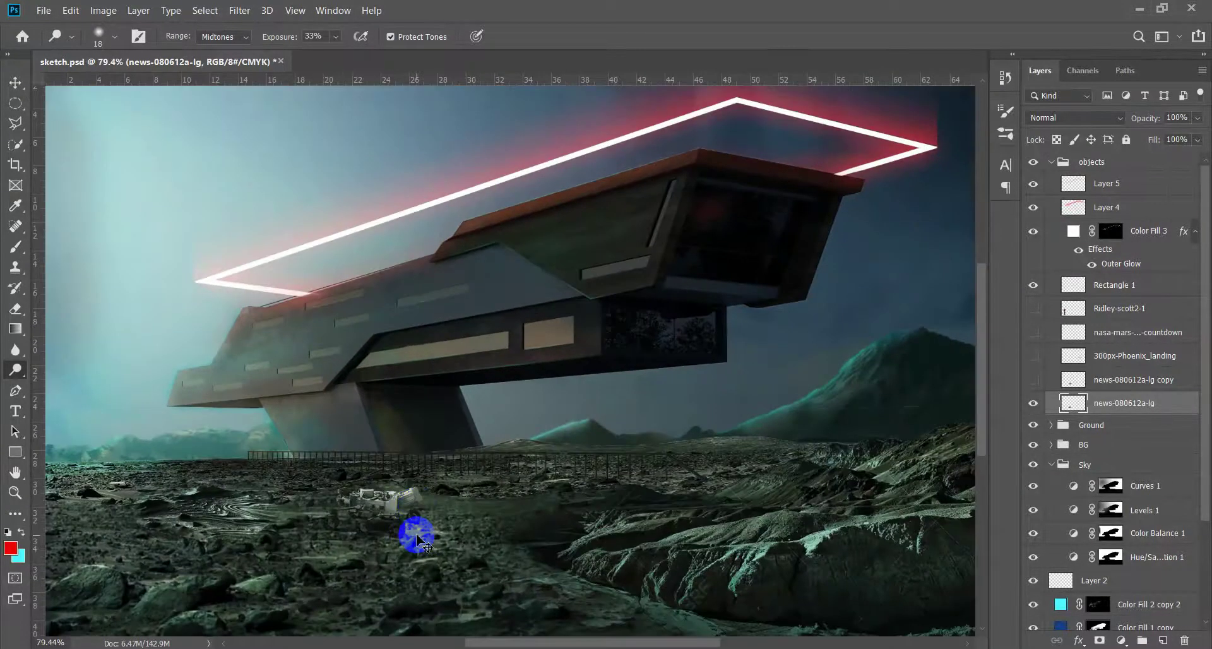
Apply a Color Balance adjustment to the rover layer
key(ctrl+b)
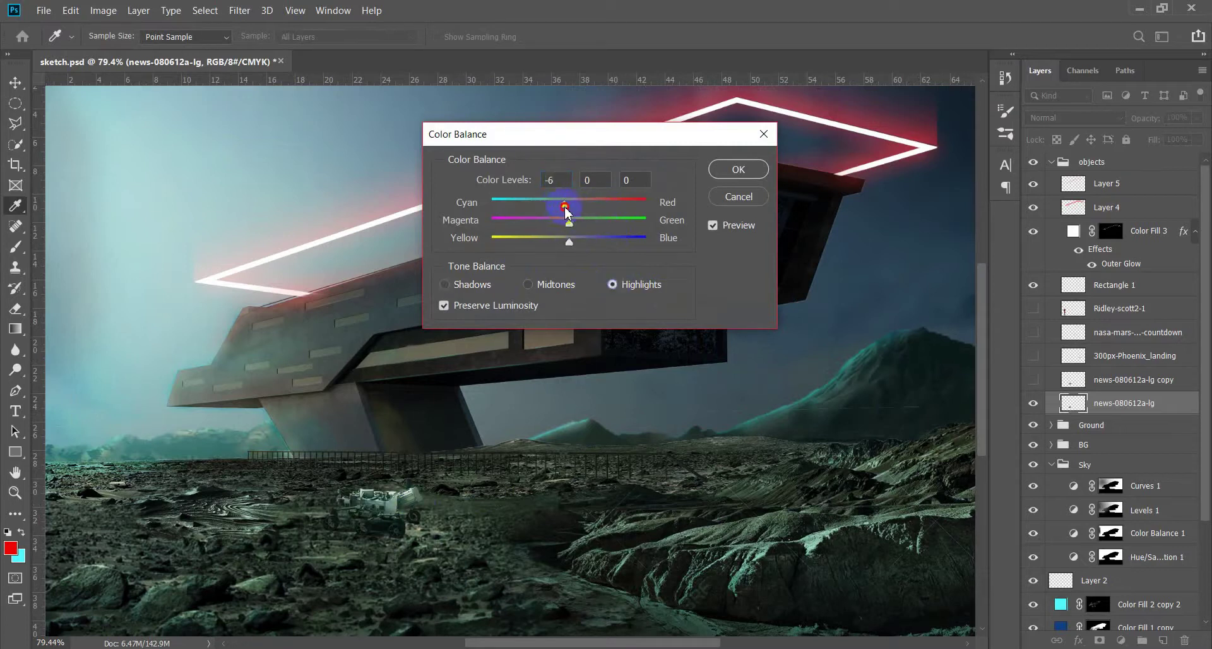
click(731, 198)
key(ctrl+b)
key(Escape)
scroll(379, 505, down, 2)
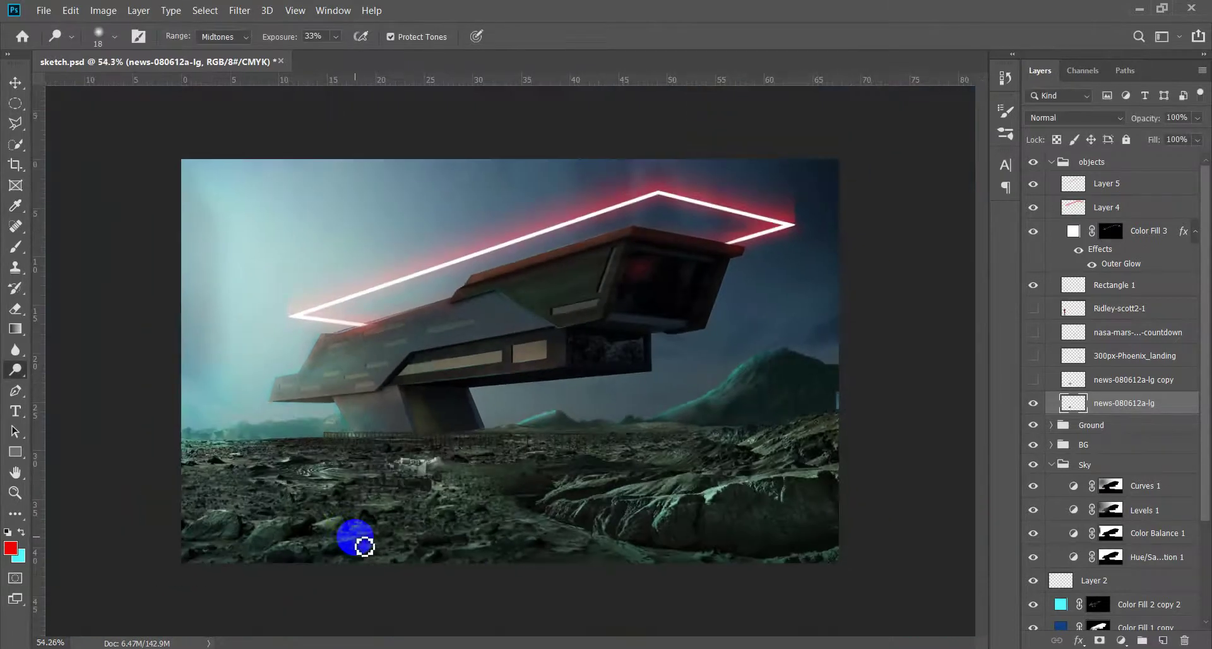
Set the rover's Levels midtones to 0.85 and move Layer 6 beneath news-080612a-lg
key(ctrl+l)
drag(738, 293, 757, 295)
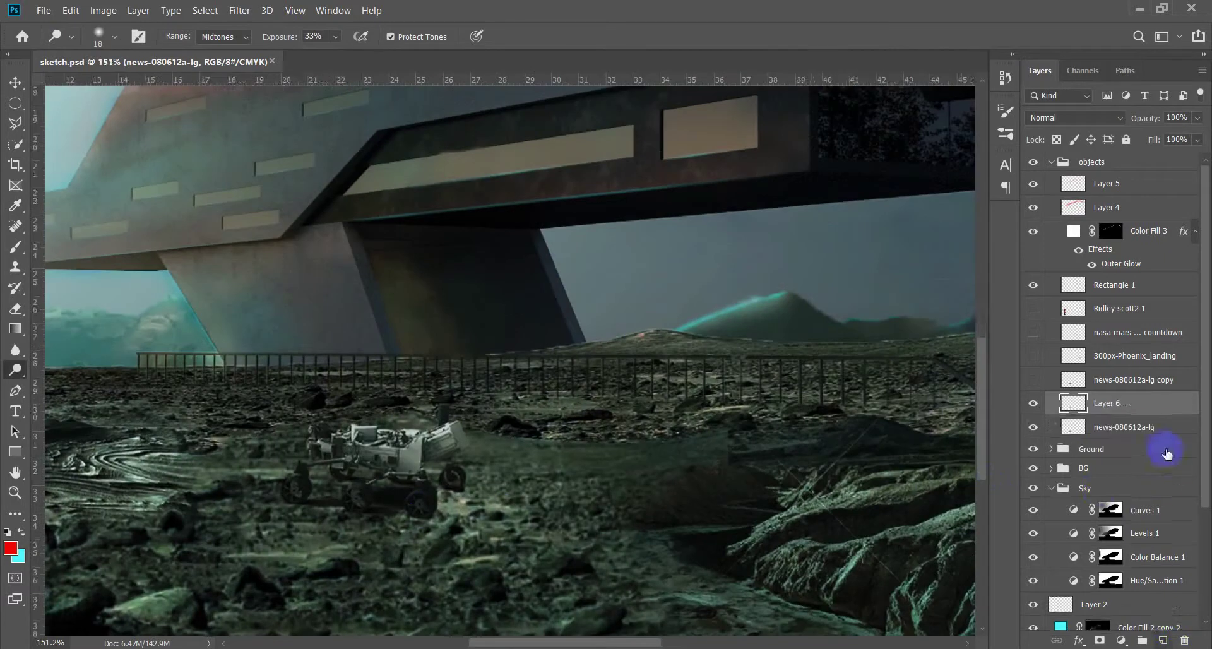
drag(1167, 453, 1150, 436)
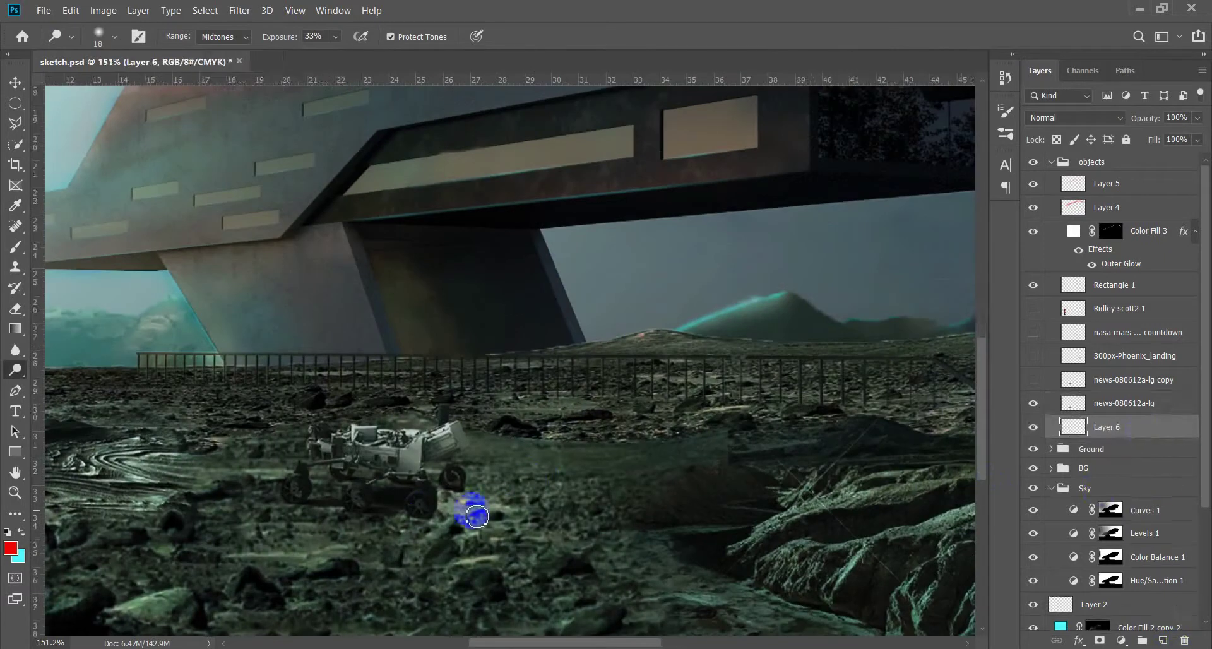
Set the foreground colour to black and paint a shadow stroke under the rover on Layer 6
key(b)
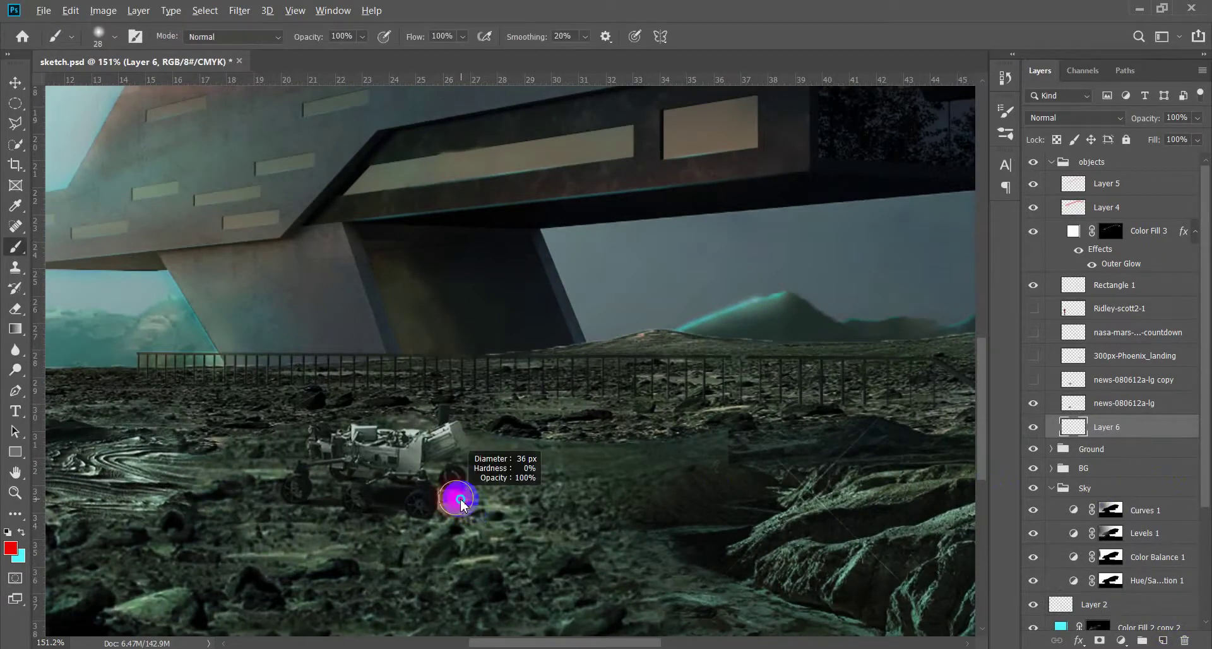
click(10, 548)
click(794, 449)
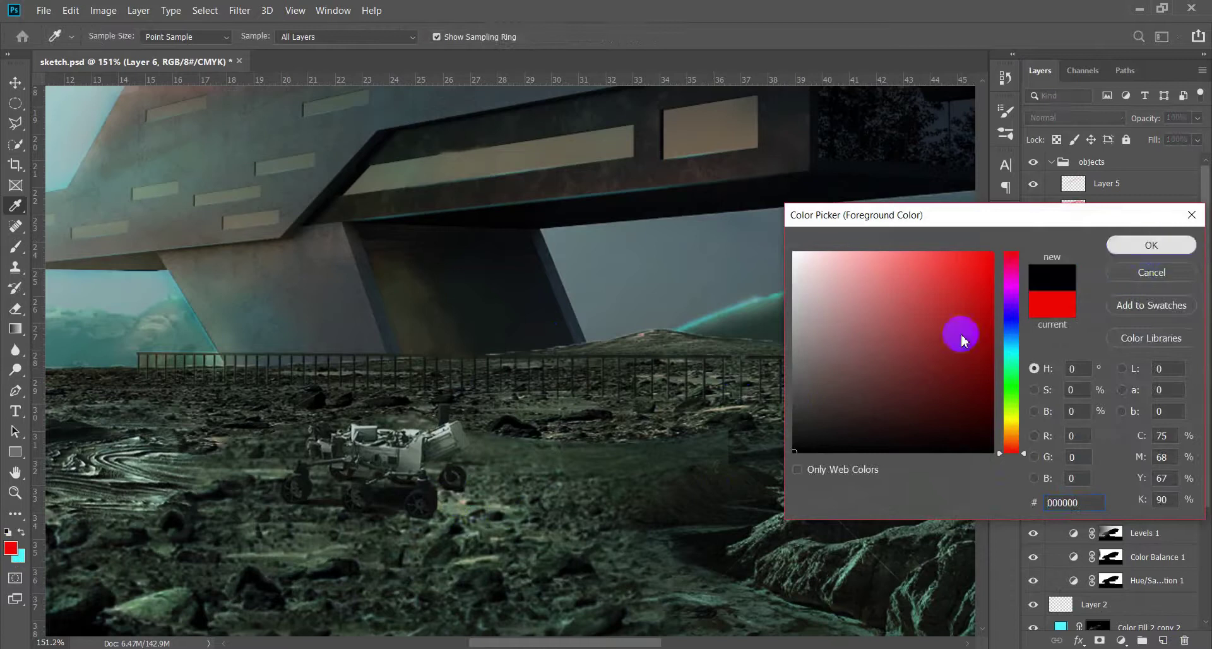
click(1158, 241)
drag(419, 504, 599, 509)
key(ctrl+z)
key(F5)
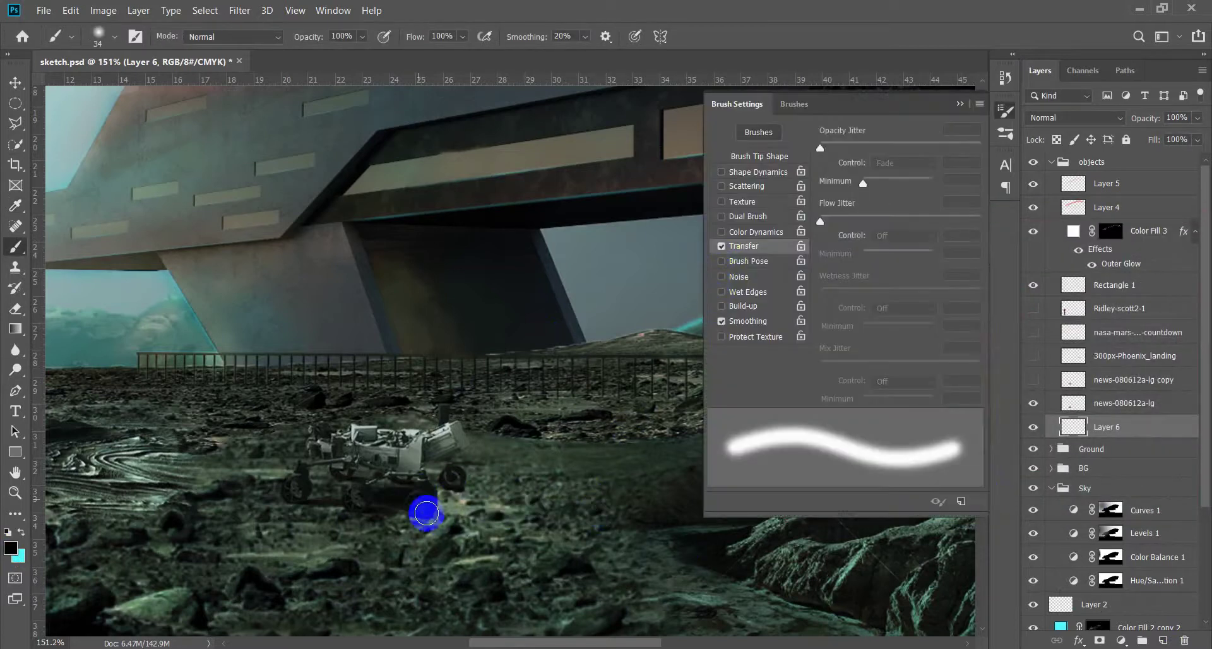
drag(422, 504, 597, 517)
click(961, 105)
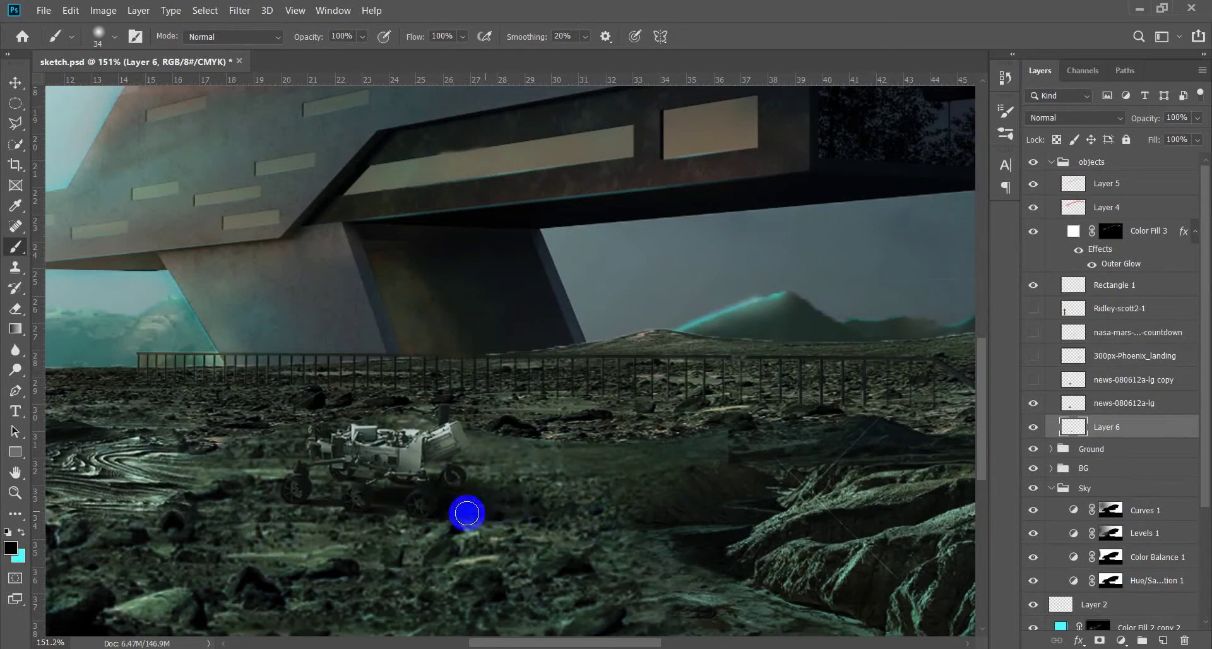
Paint a soft contact shadow along the rover's underside with a size-37 brush, then save
scroll(442, 511, down, 3)
scroll(417, 510, up, 5)
drag(412, 511, 454, 496)
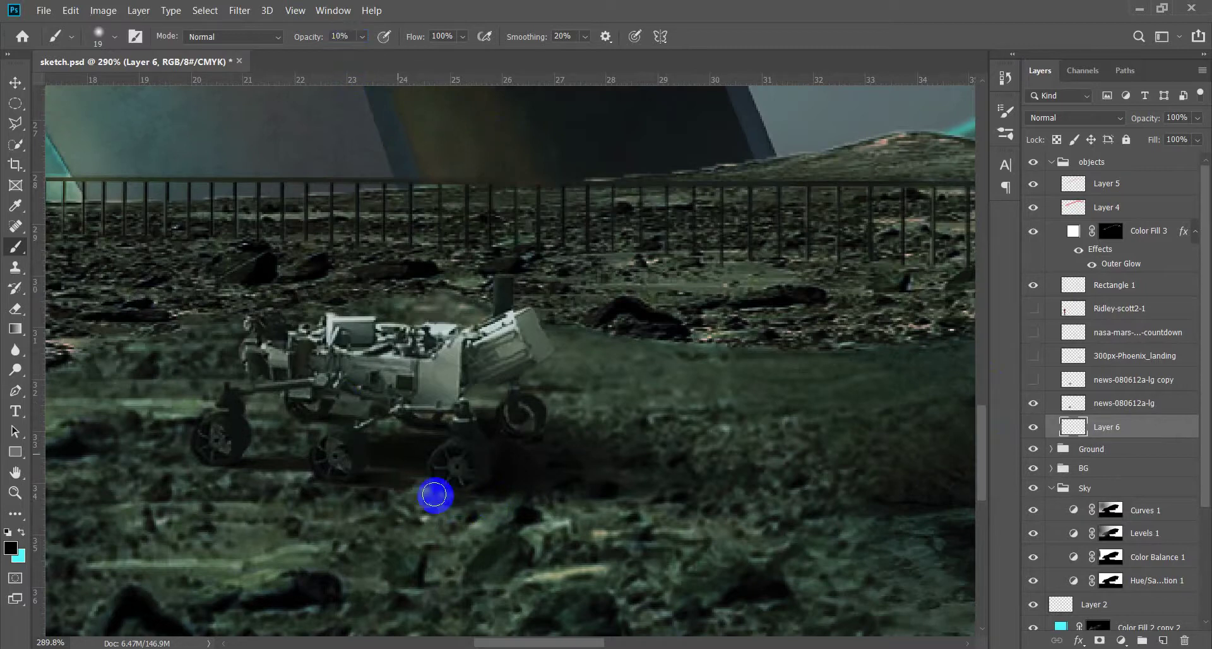
right_click(434, 497)
drag(438, 495, 449, 493)
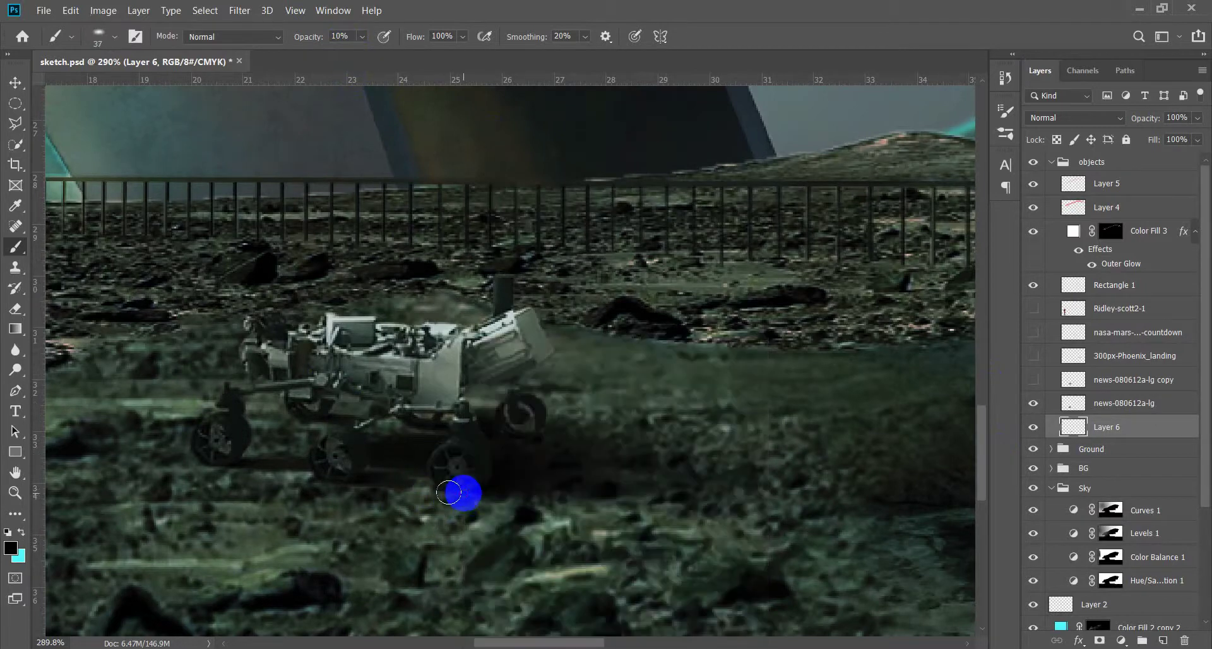
mouse_move(211, 465)
mouse_down()
mouse_move(301, 438)
mouse_move(301, 425)
mouse_move(214, 468)
mouse_move(331, 484)
mouse_up()
key(ctrl+0)
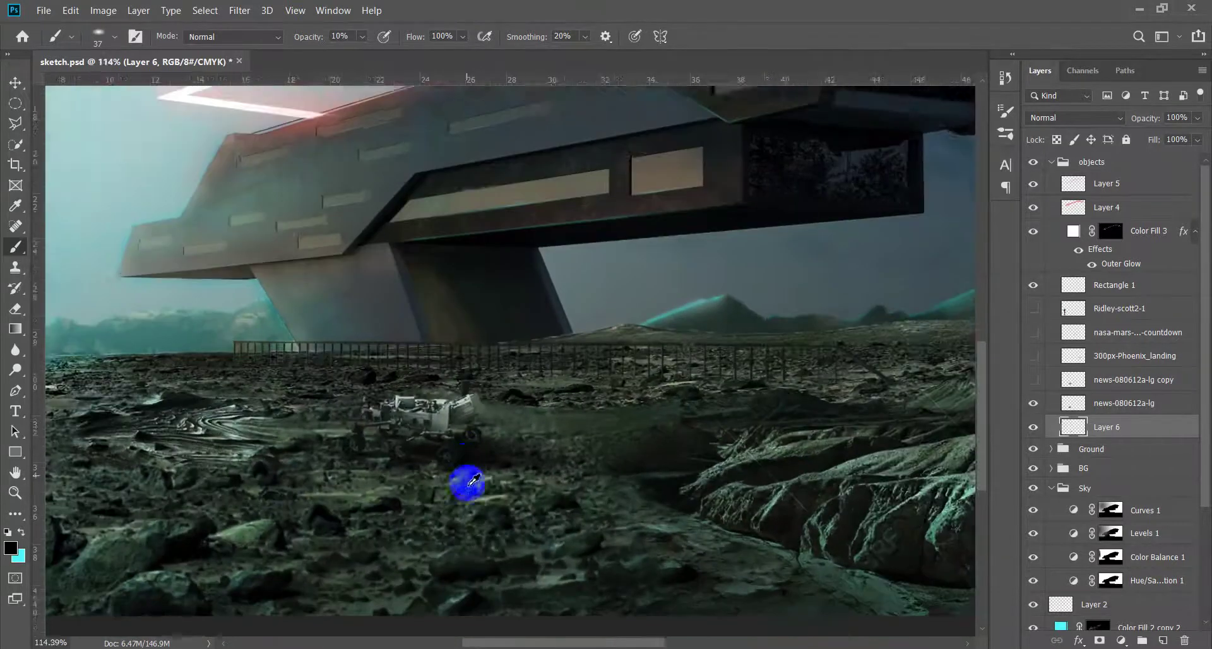
key(ctrl+s)
Hide the rover copy layer and reveal the 300px-Phoenix_landing lander
scroll(446, 513, down, 3)
scroll(446, 514, up, 1)
click(1124, 380)
click(1033, 379)
click(1034, 357)
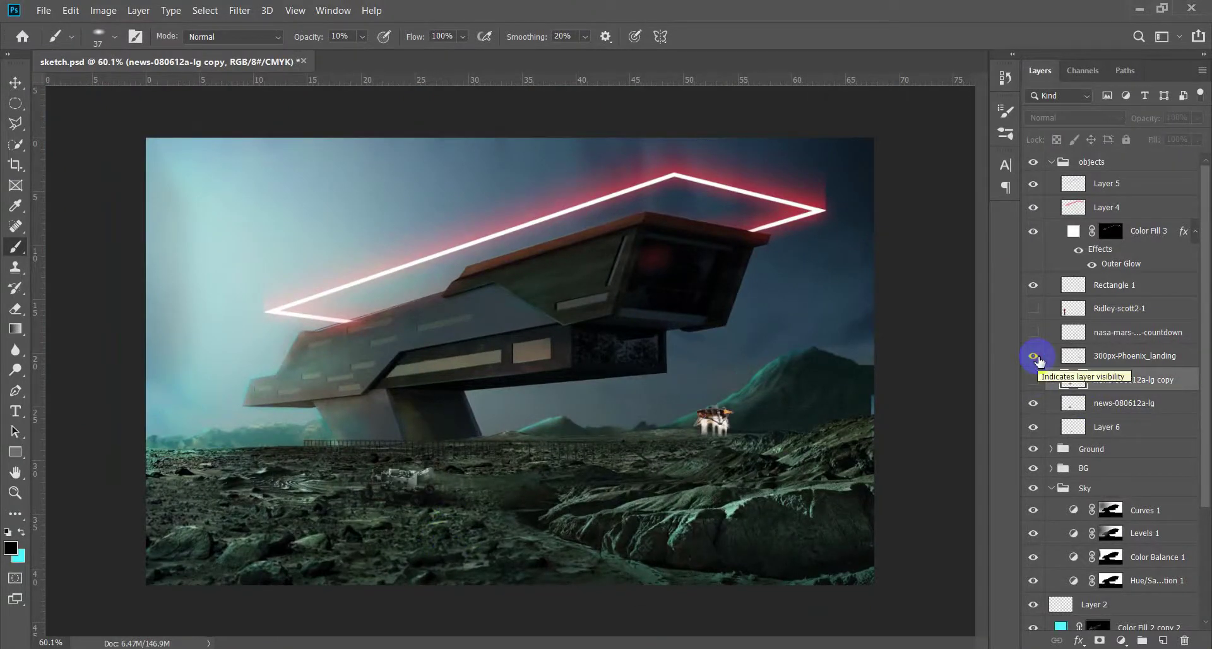
scroll(736, 425, up, 5)
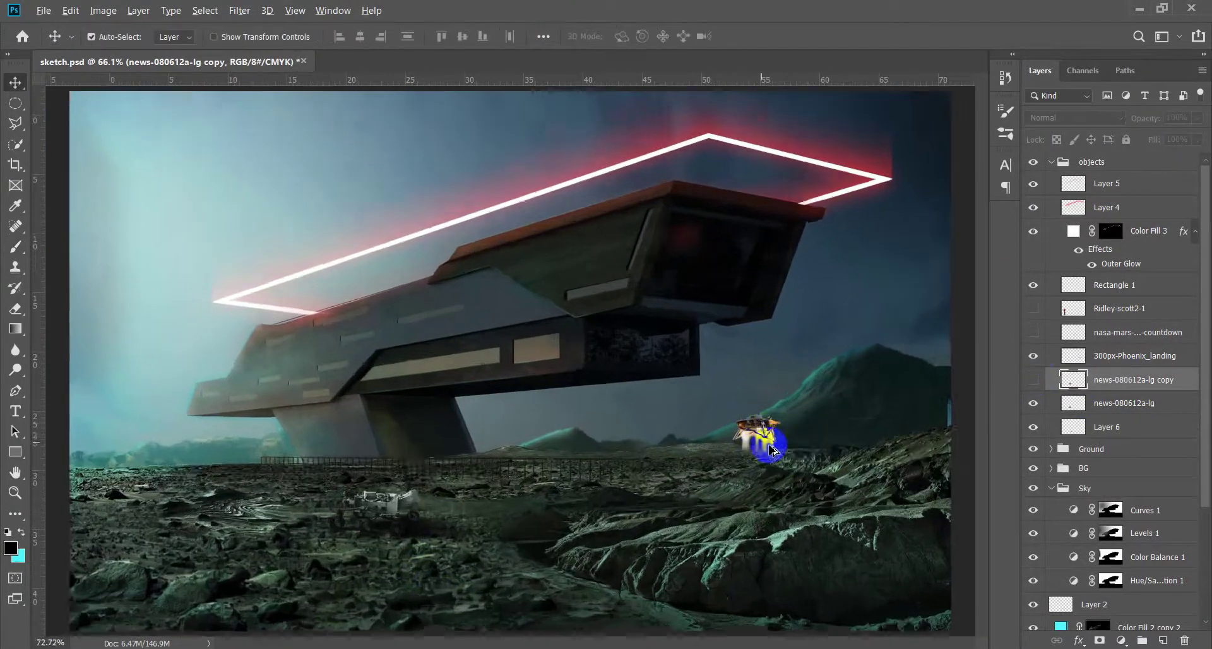
Select the 300px-Phoenix_landing layer after previewing nearby layers' visibility
click(1033, 403)
click(1033, 380)
click(1034, 381)
click(1034, 356)
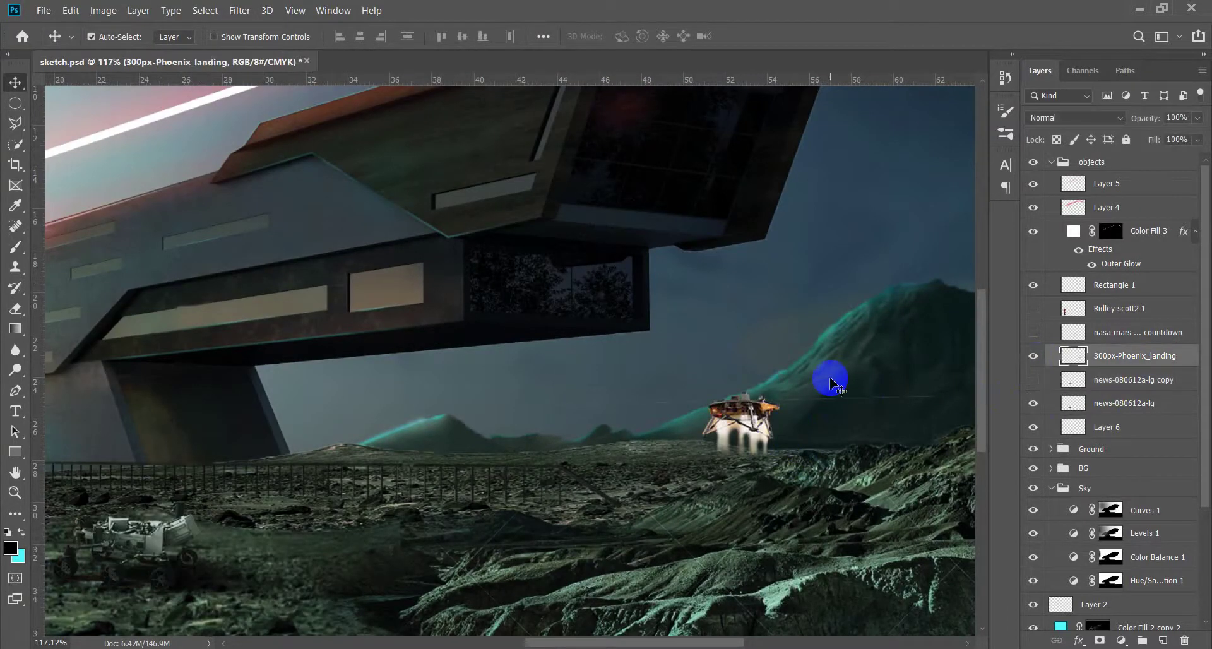
key(Return)
scroll(776, 399, down, 3)
scroll(775, 399, down, 1)
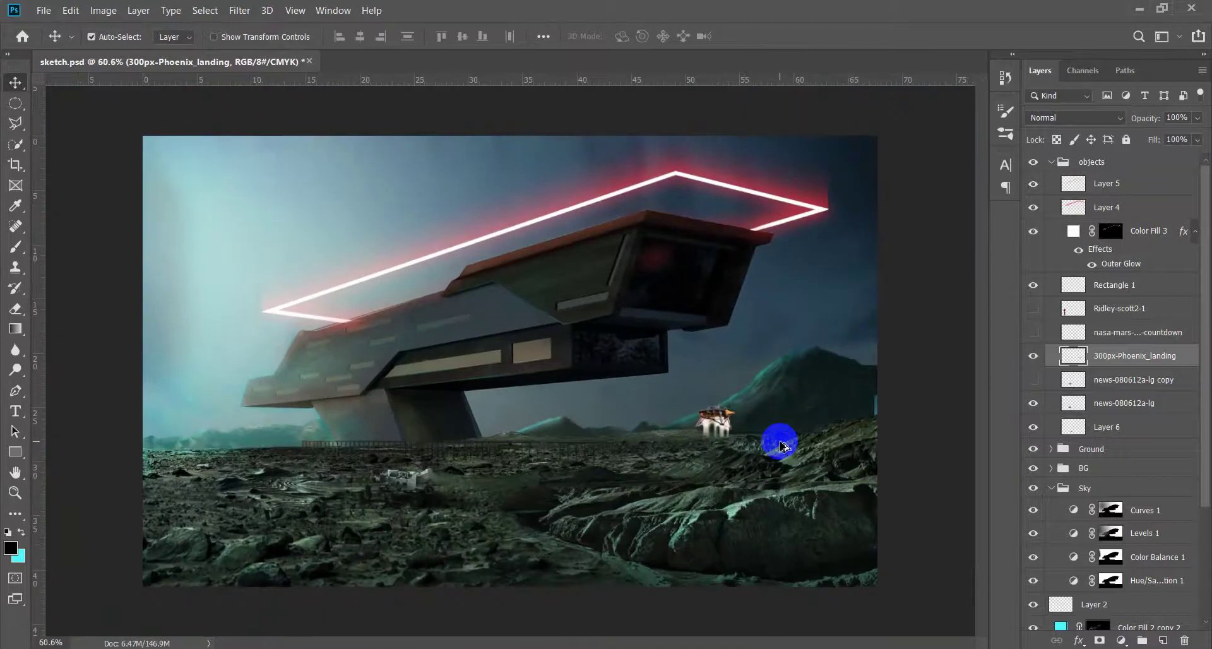
Desaturate the lander with Hue/Saturation and dim its highlights to output white 230 with Levels
key(ctrl+u)
drag(964, 251, 940, 258)
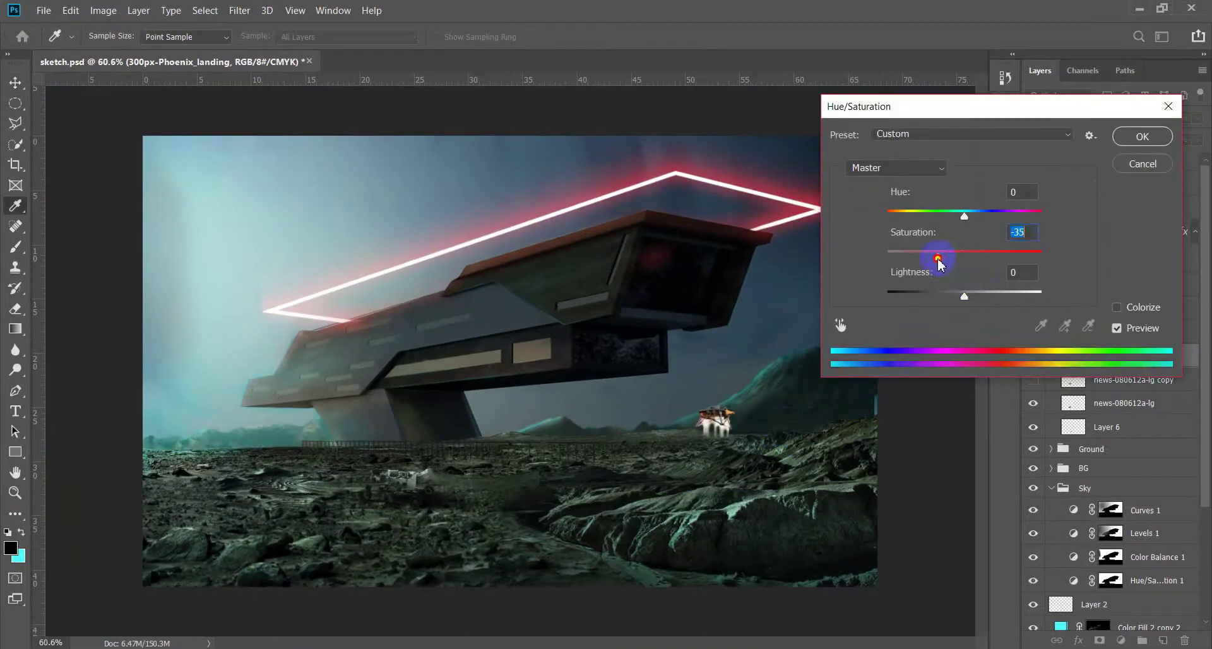
click(1142, 136)
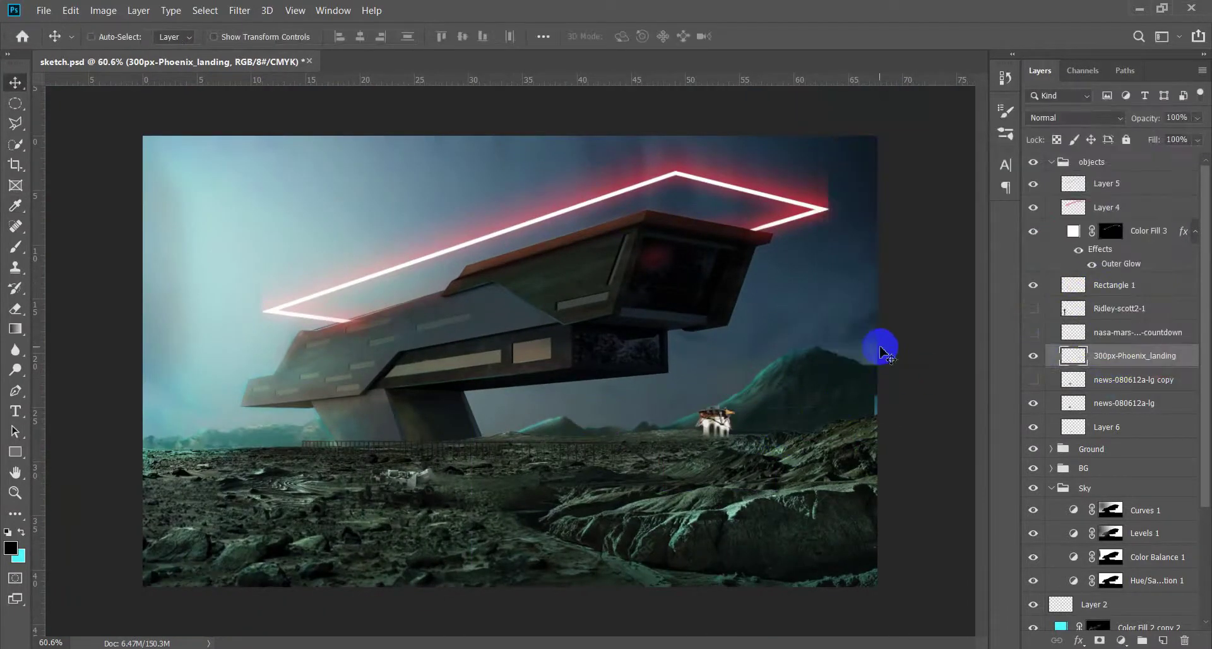
key(ctrl+b)
click(752, 202)
key(ctrl+l)
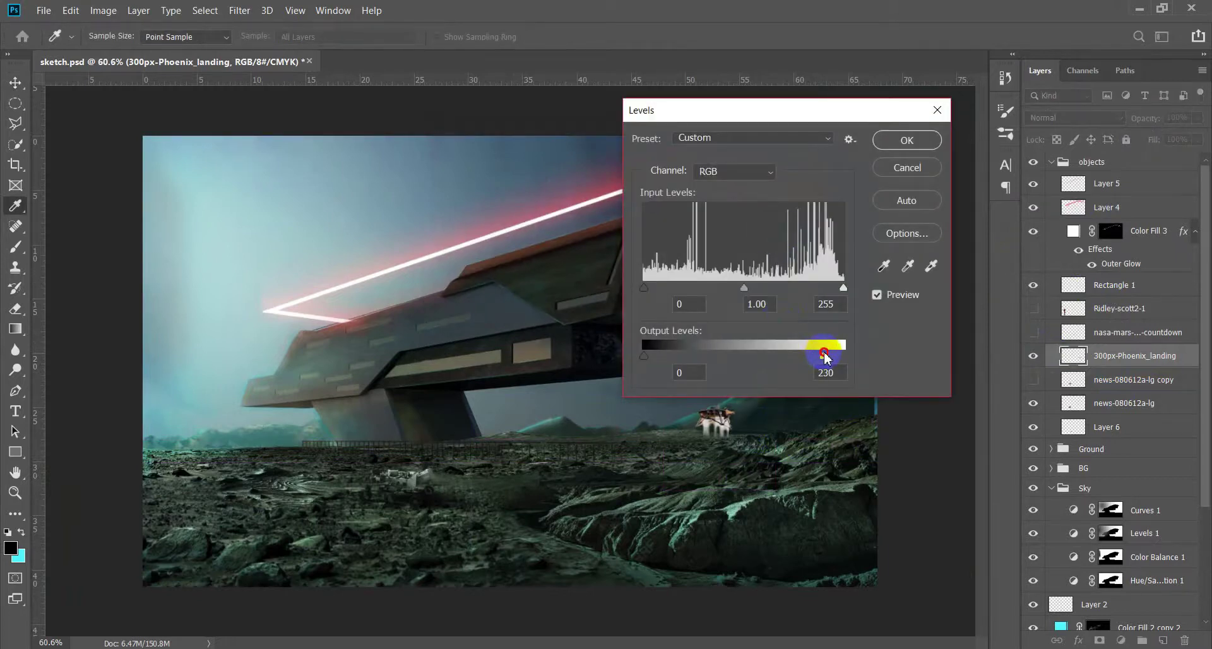
click(908, 172)
scroll(736, 465, up, 5)
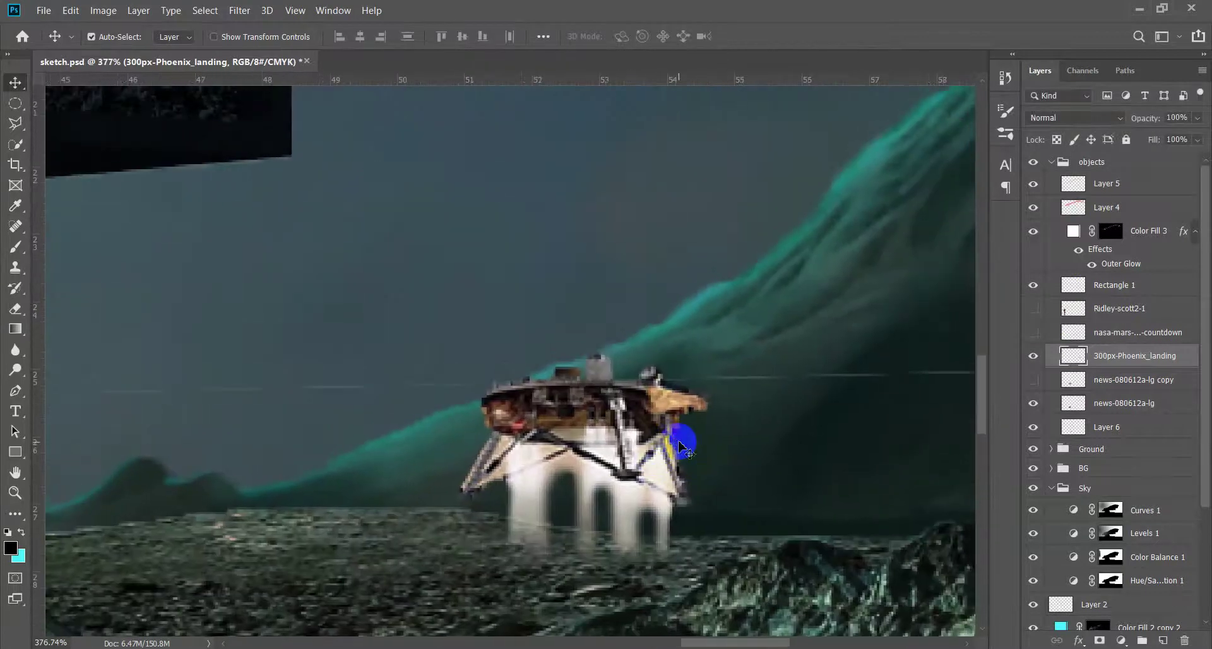
Burn in the lander's right side, right leg and top deck
key(o)
key(shift+o)
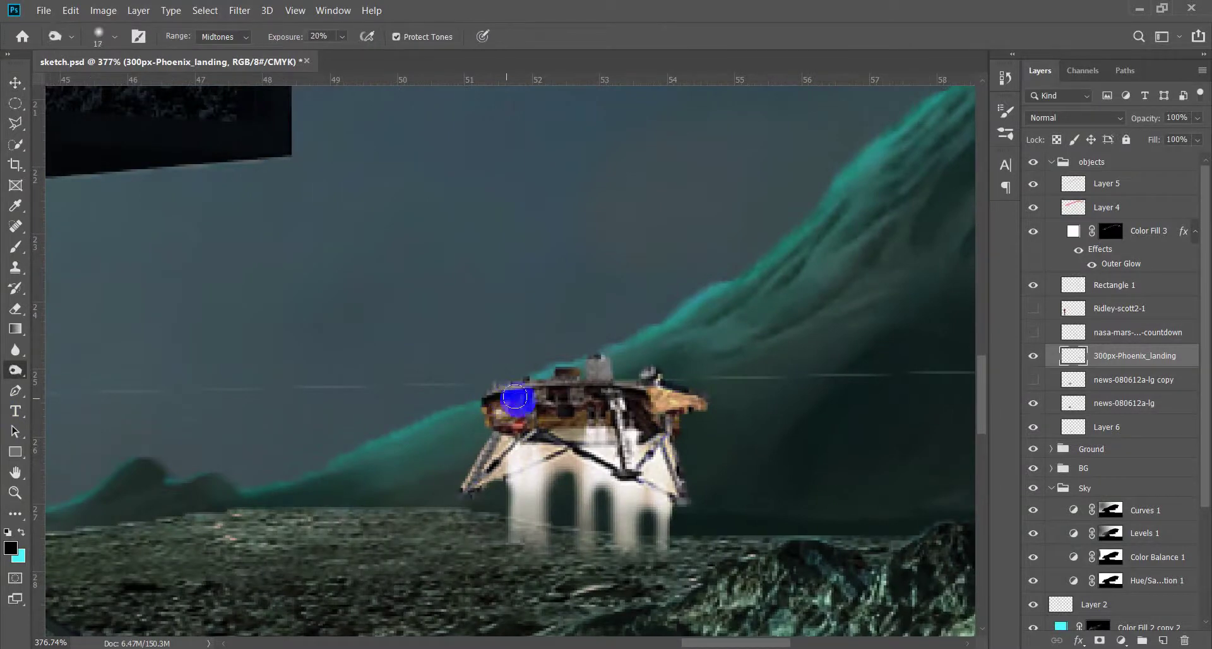
mouse_move(669, 407)
mouse_down()
mouse_move(655, 468)
mouse_move(532, 459)
mouse_up()
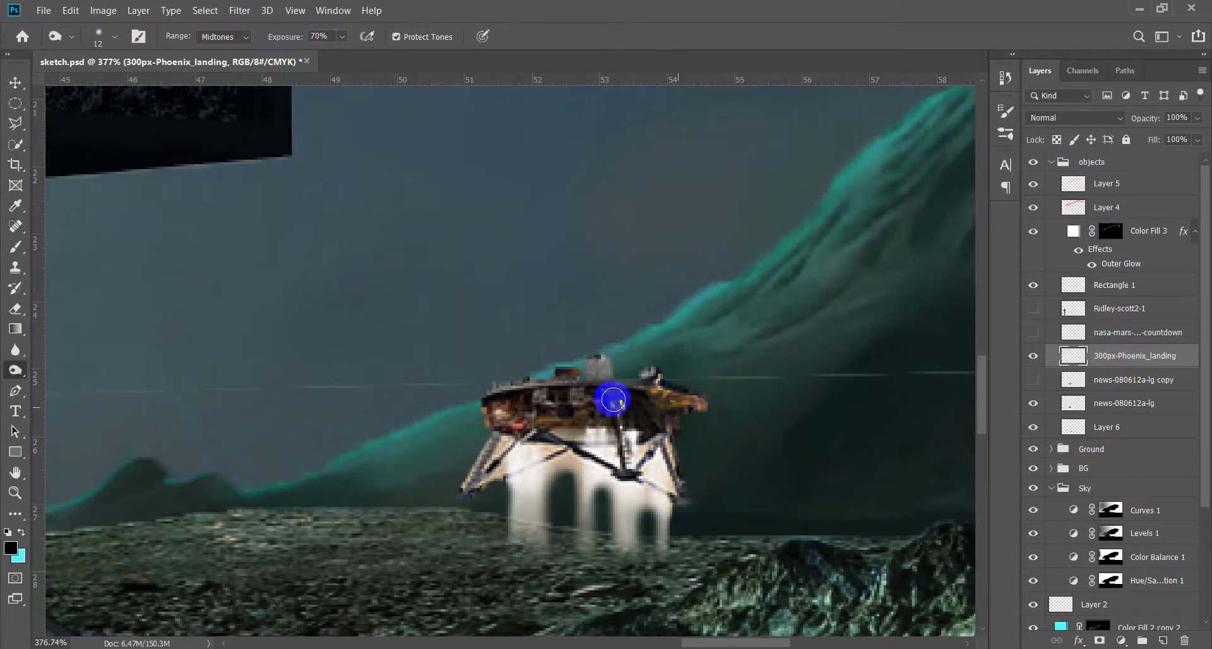
drag(644, 468, 682, 495)
mouse_move(669, 385)
mouse_down()
mouse_move(453, 492)
mouse_move(567, 407)
mouse_up()
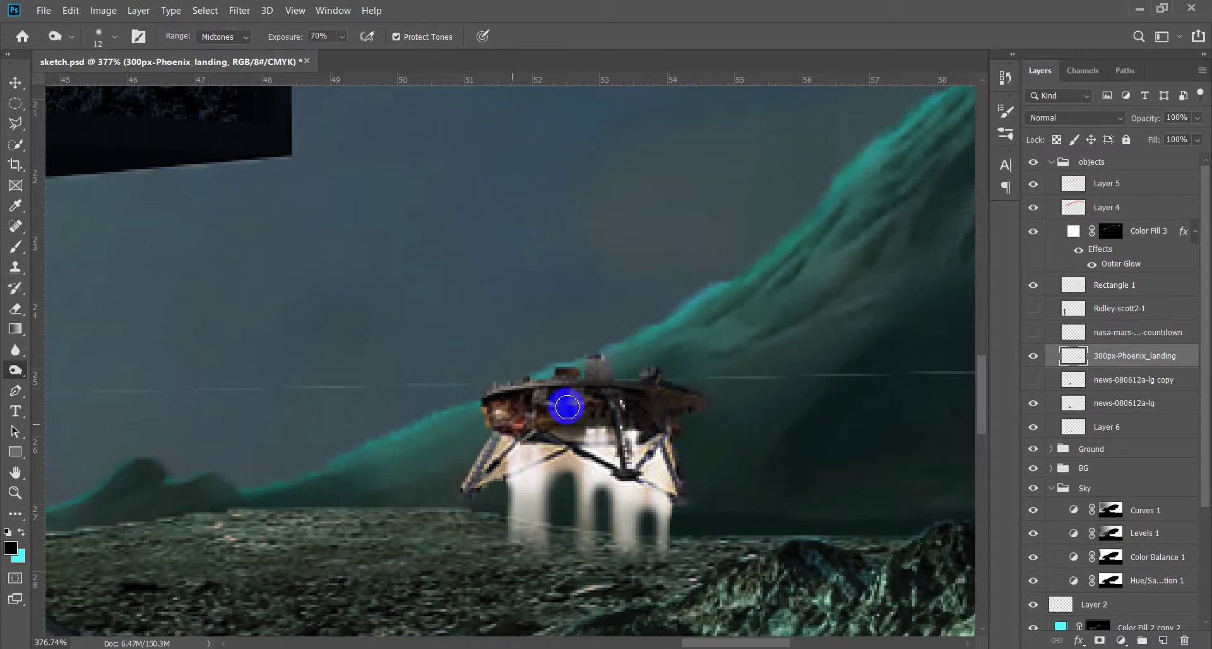
Dodge the lander's left leg and central strut with a size-8 brush
key(alt)
drag(581, 379, 550, 385)
mouse_move(473, 480)
mouse_down()
mouse_move(525, 373)
mouse_move(481, 466)
mouse_move(627, 469)
mouse_up()
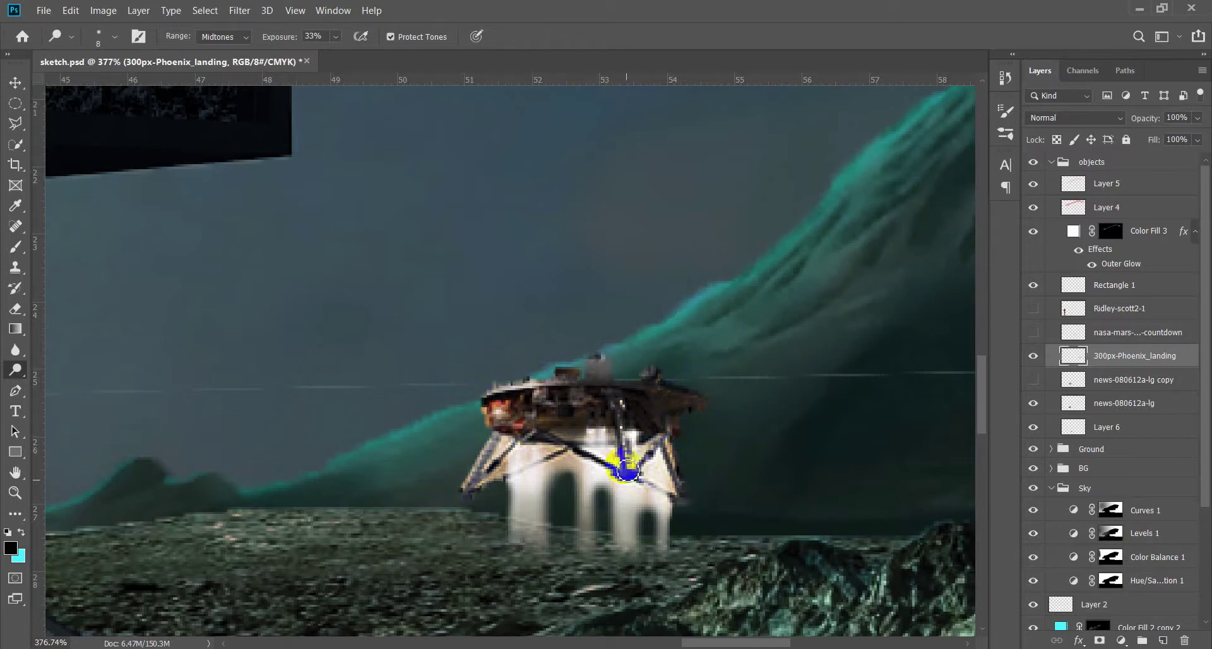
scroll(569, 394, down, 3)
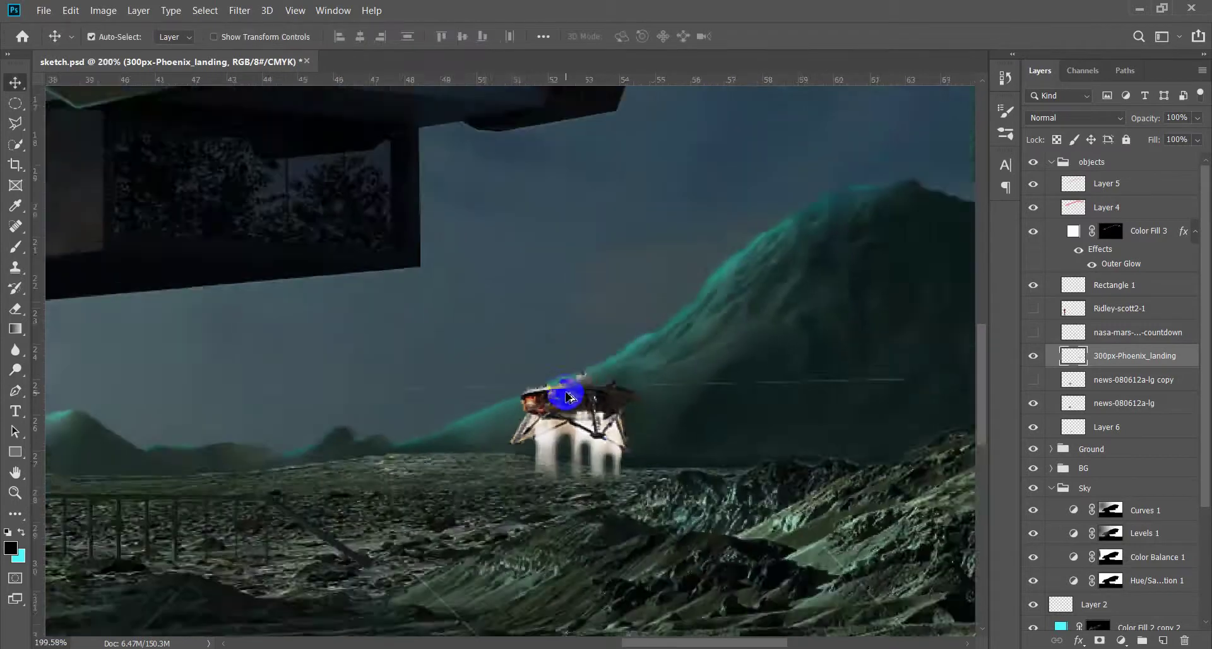
Nudge the lander up slightly and inspect it, dismissing a Color Balance attempt
drag(569, 404, 568, 391)
scroll(569, 393, down, 4)
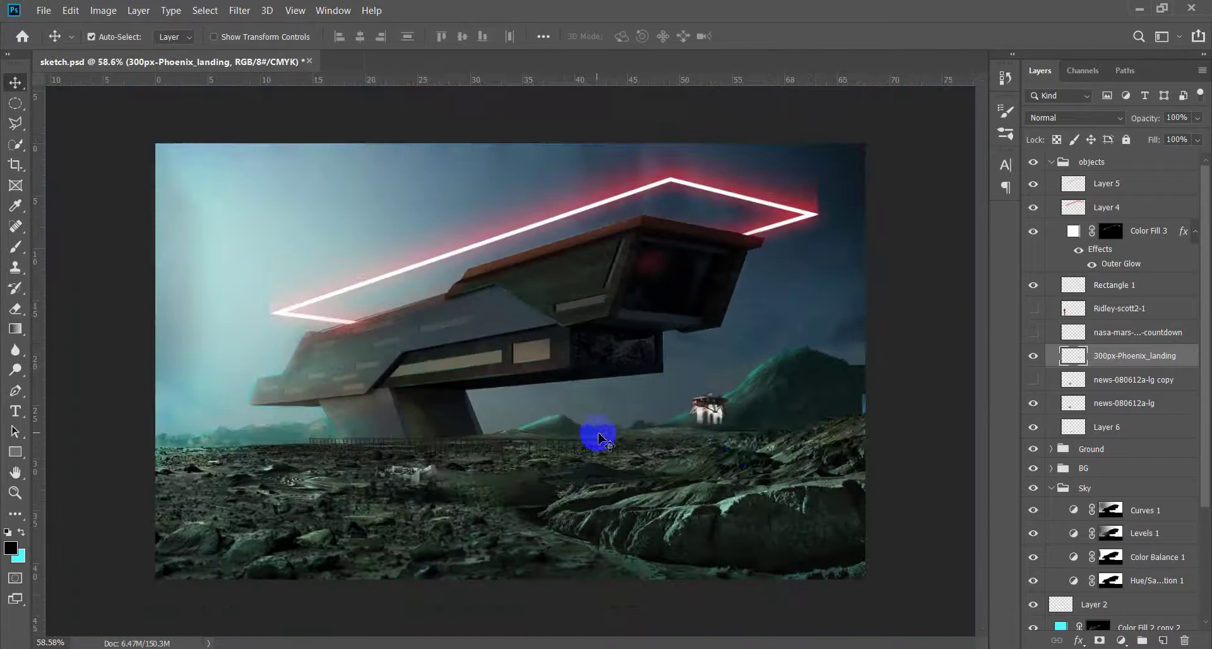
scroll(601, 433, up, 1)
key(ctrl+b)
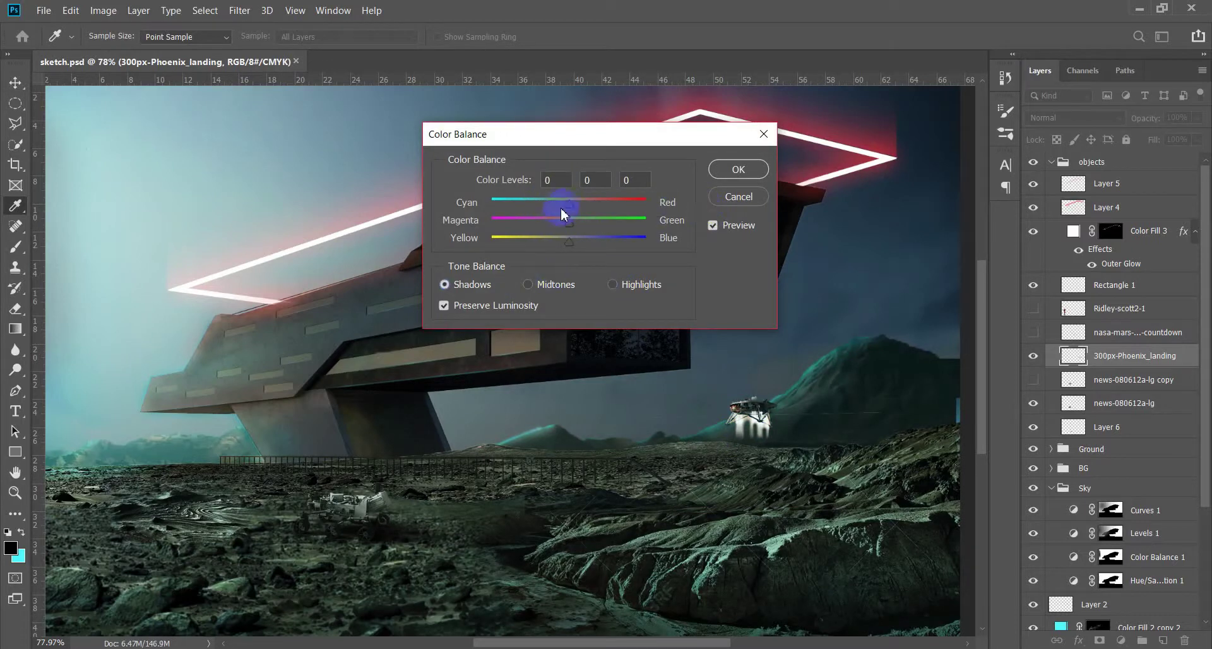
click(743, 181)
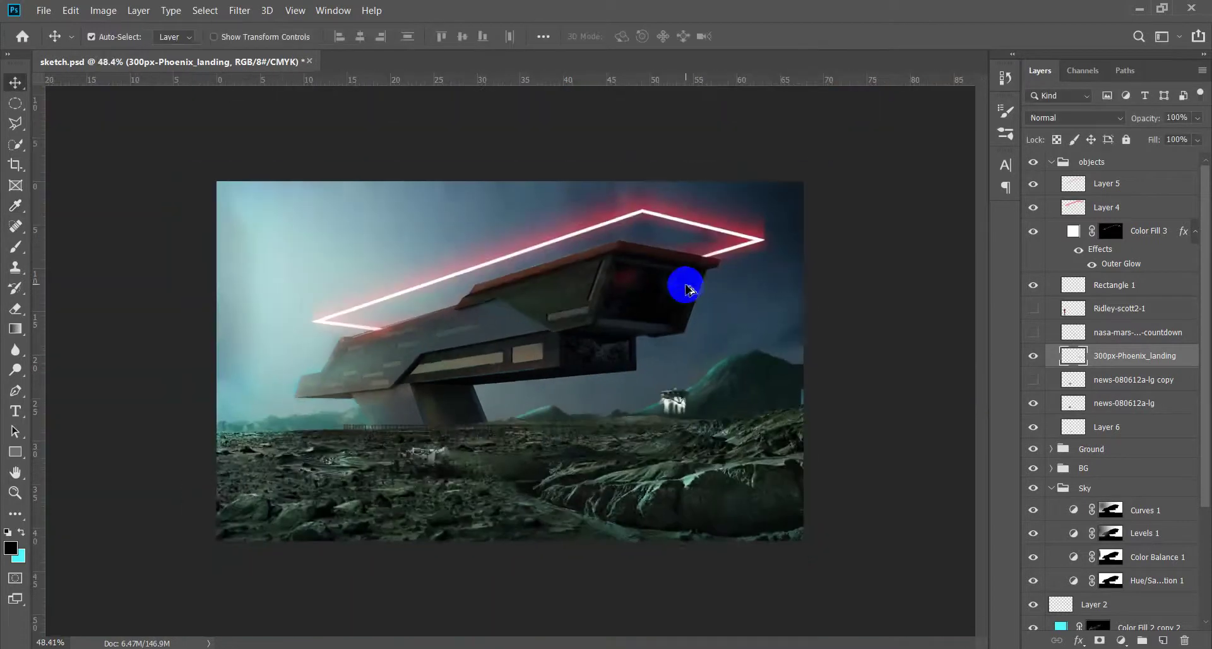
drag(682, 279, 793, 414)
drag(724, 434, 617, 411)
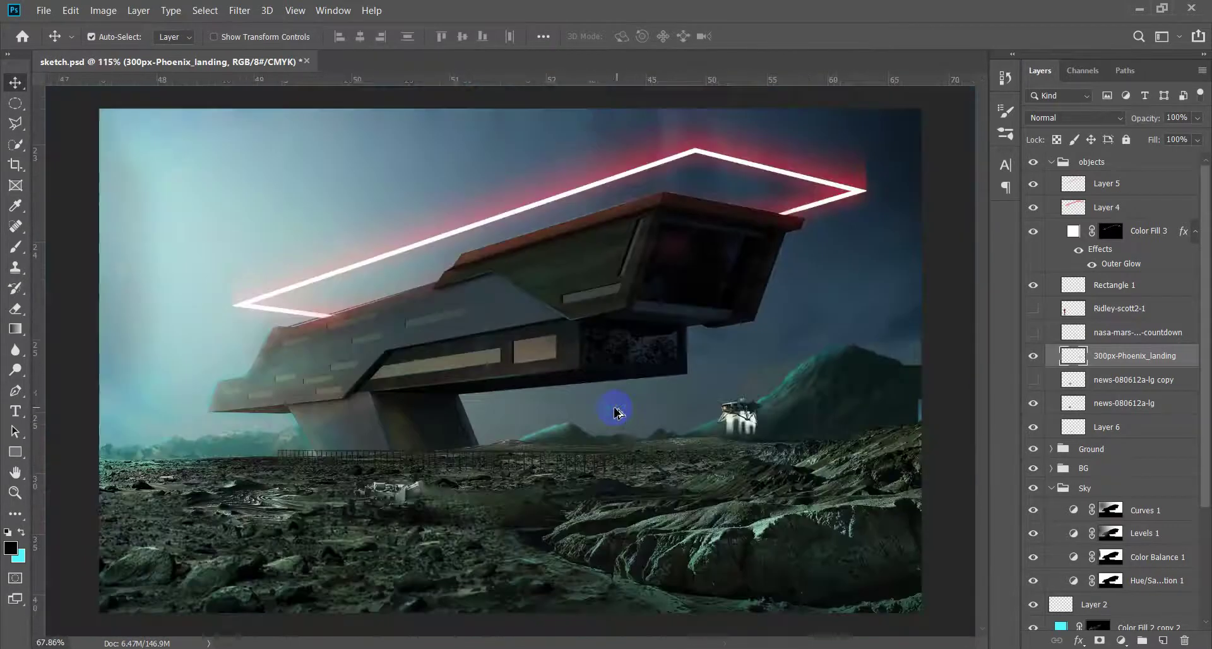
drag(360, 514, 412, 482)
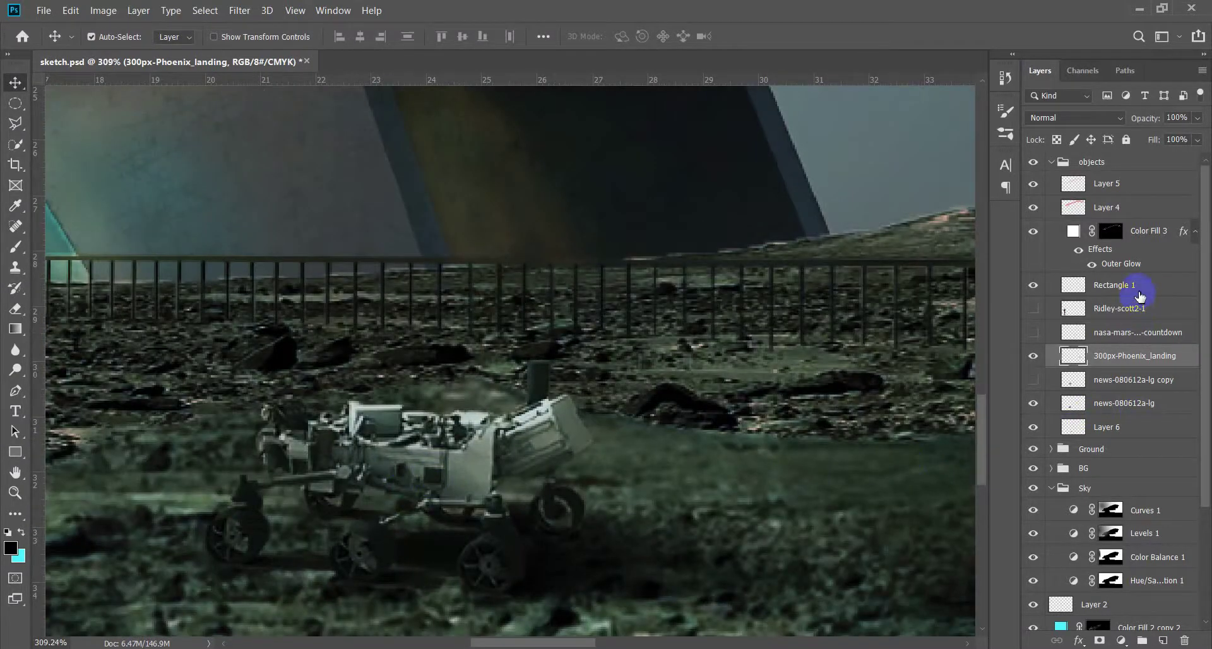
Add a new empty layer in the objects group and zoom in on the lander
click(1140, 296)
click(1149, 187)
click(1163, 634)
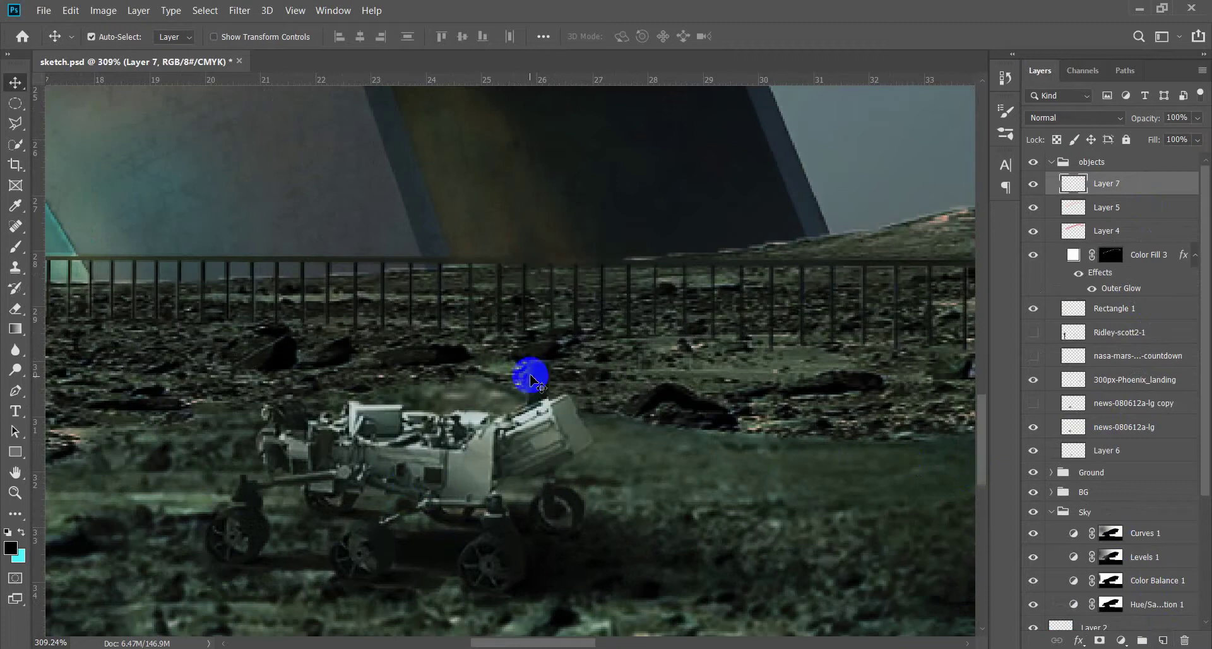
key(ctrl+0)
drag(901, 306, 500, 384)
Soft-erase the bottom of the lander's left leg on the 300px-Phoenix_landing layer
click(560, 335)
click(938, 386)
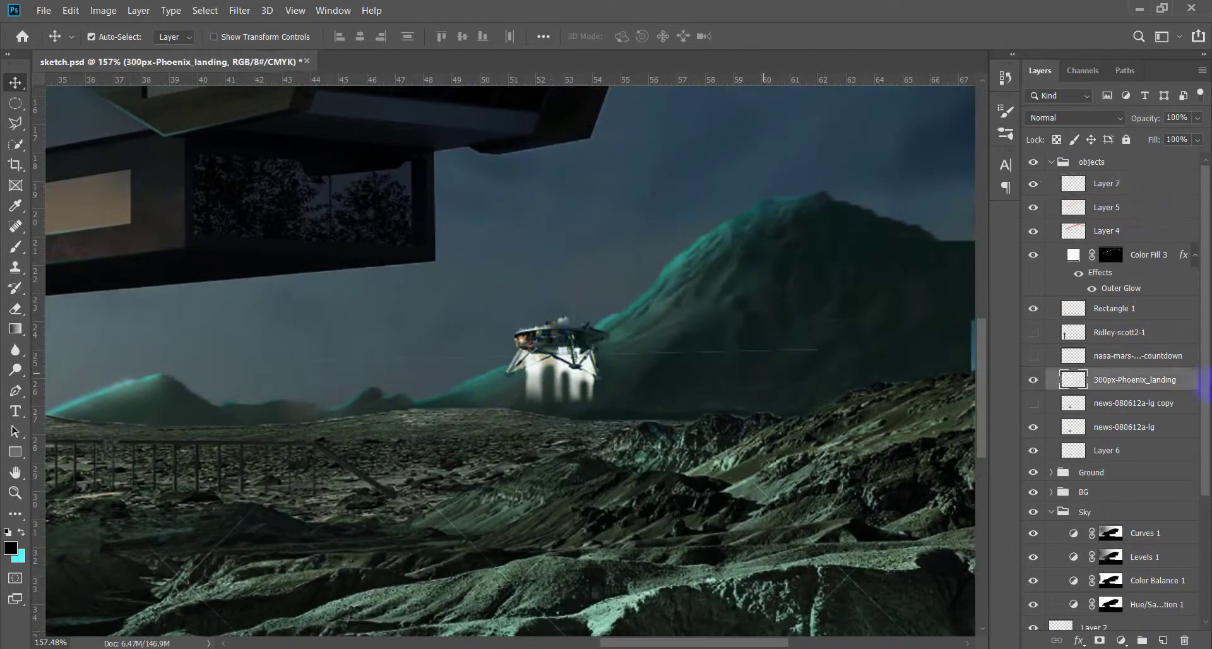
scroll(591, 383, up, 5)
key(e)
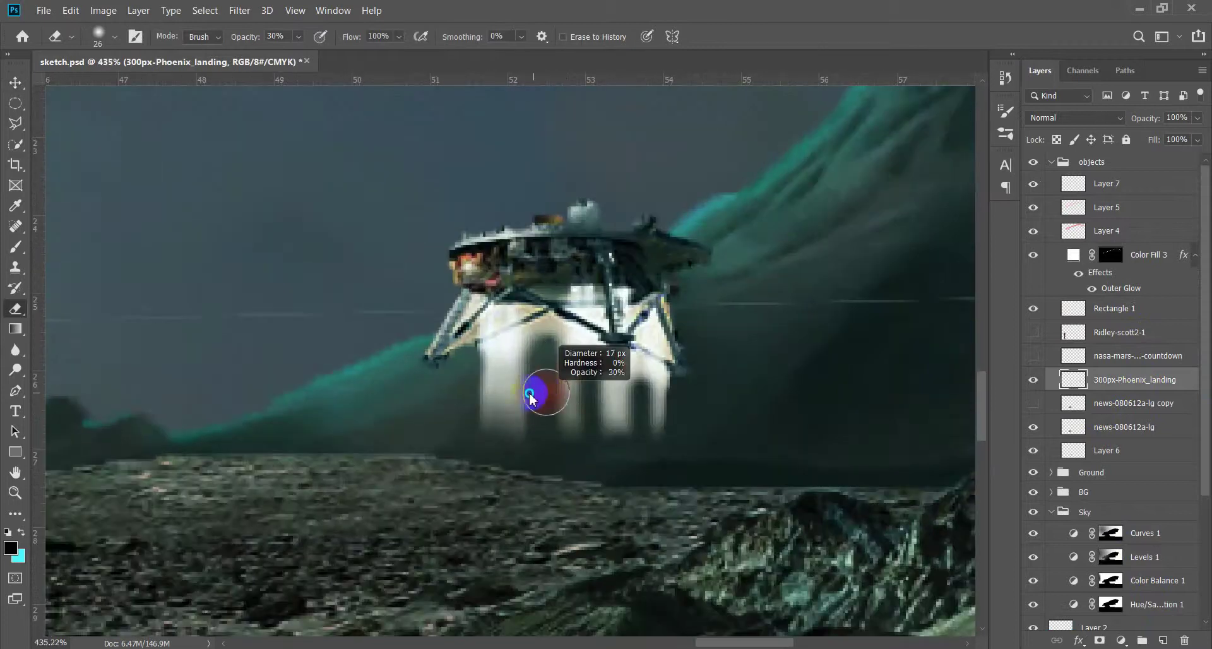
key(F5)
click(960, 103)
mouse_move(498, 379)
mouse_down()
mouse_move(528, 373)
mouse_move(533, 413)
mouse_move(622, 297)
mouse_move(628, 406)
mouse_move(581, 357)
mouse_move(511, 338)
mouse_move(447, 411)
mouse_move(674, 433)
mouse_move(695, 474)
mouse_move(494, 446)
mouse_up()
key(ctrl+0)
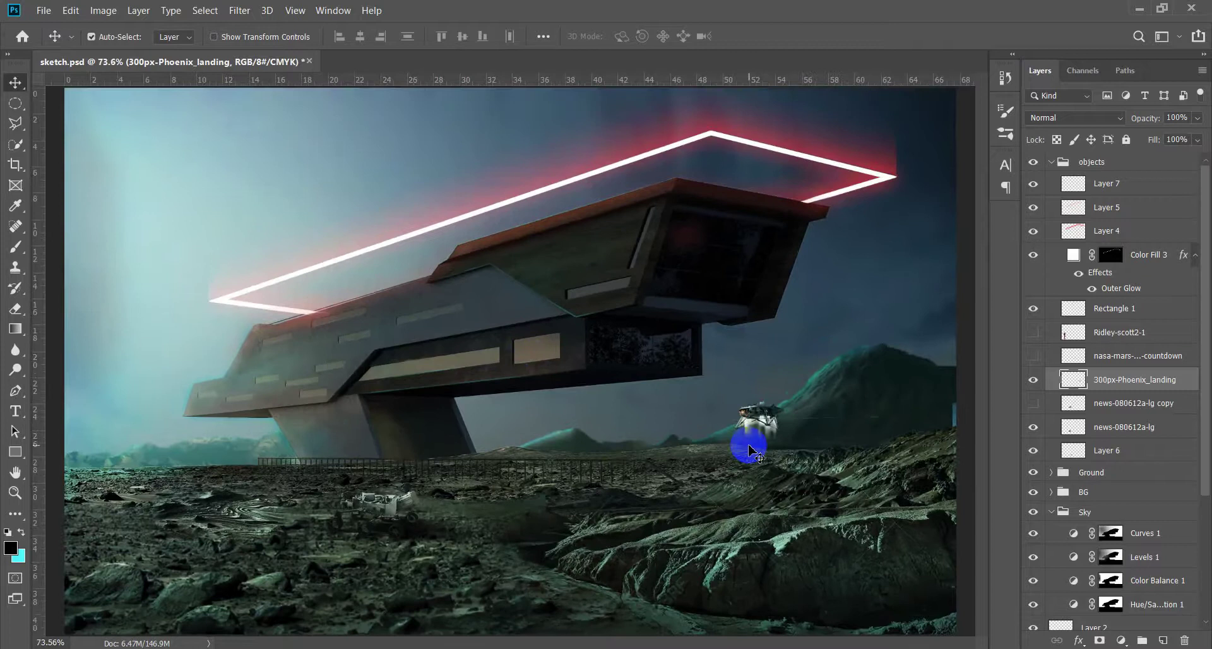
Apply Curves to the lander, lifting highlights from 191 to 204 and adding a shadow point
key(ctrl+u)
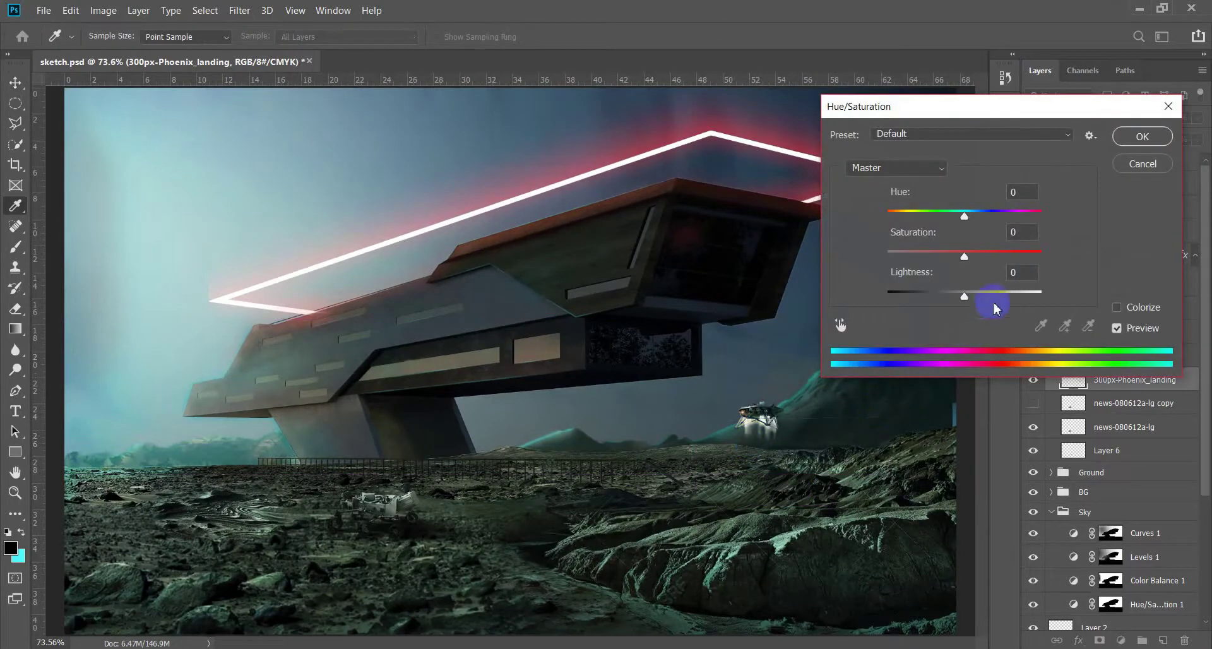
click(1133, 165)
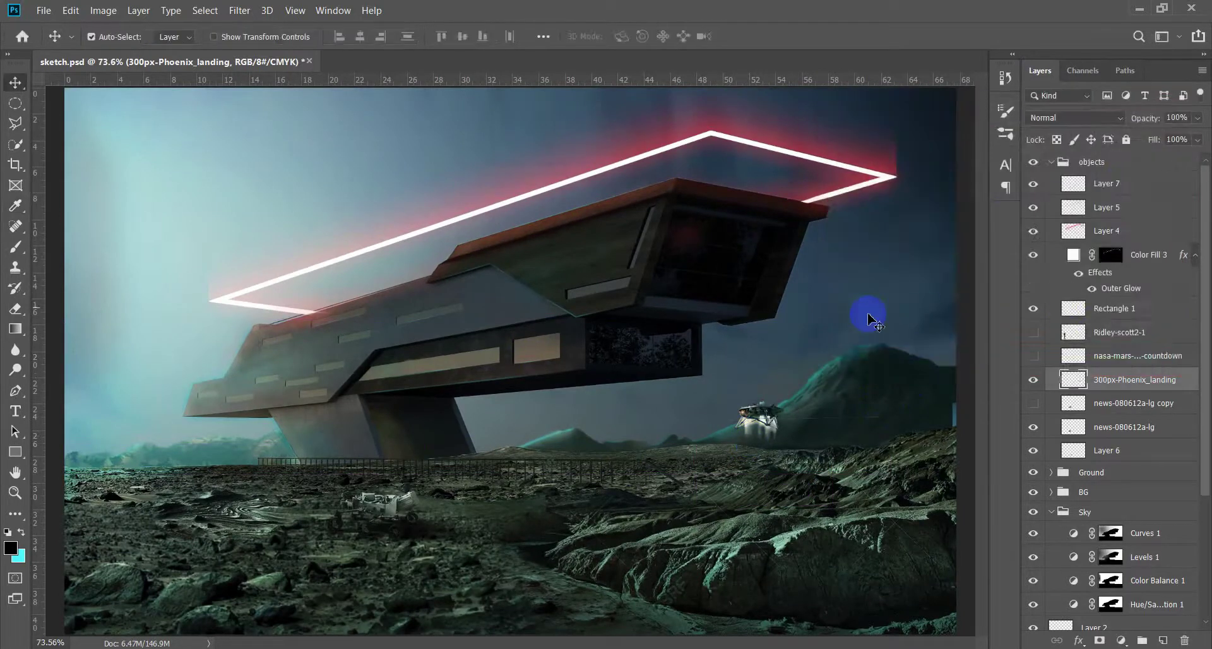
key(ctrl+m)
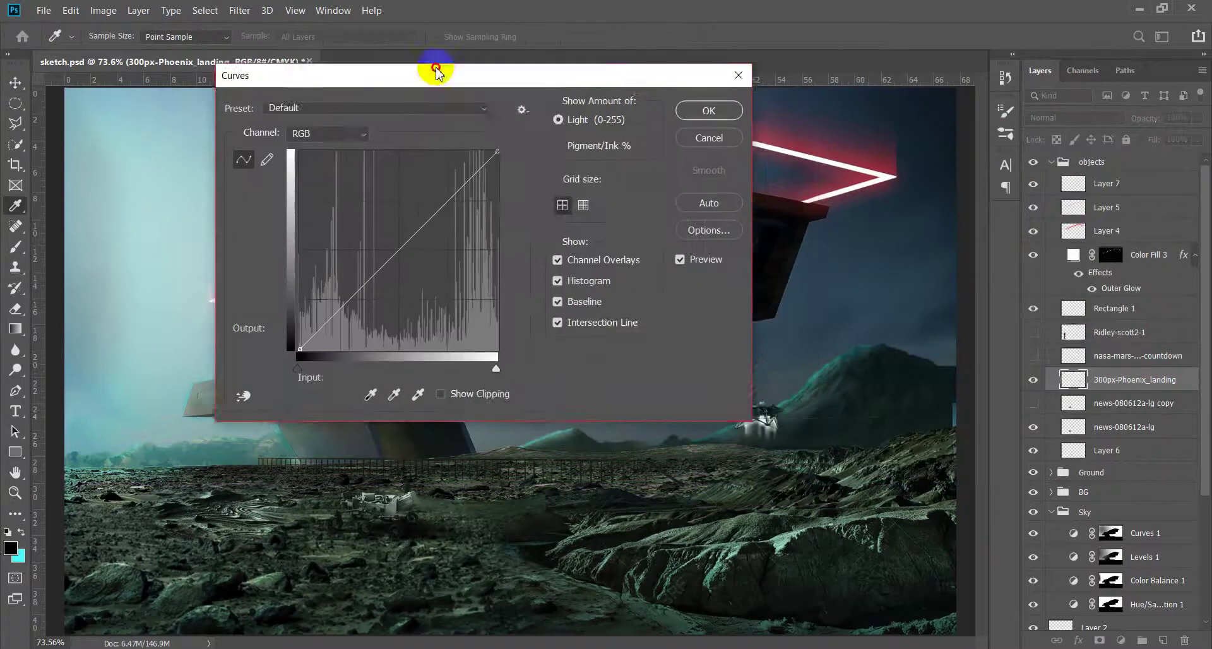
drag(433, 68, 313, 67)
click(334, 185)
drag(334, 185, 333, 179)
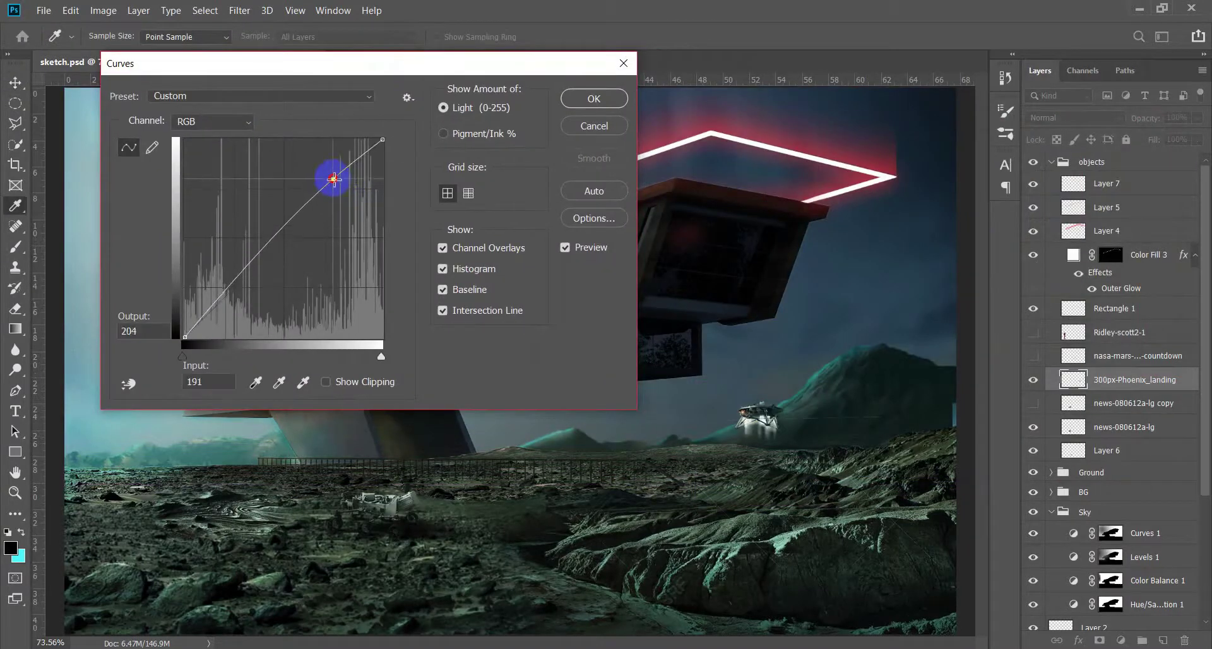
click(237, 290)
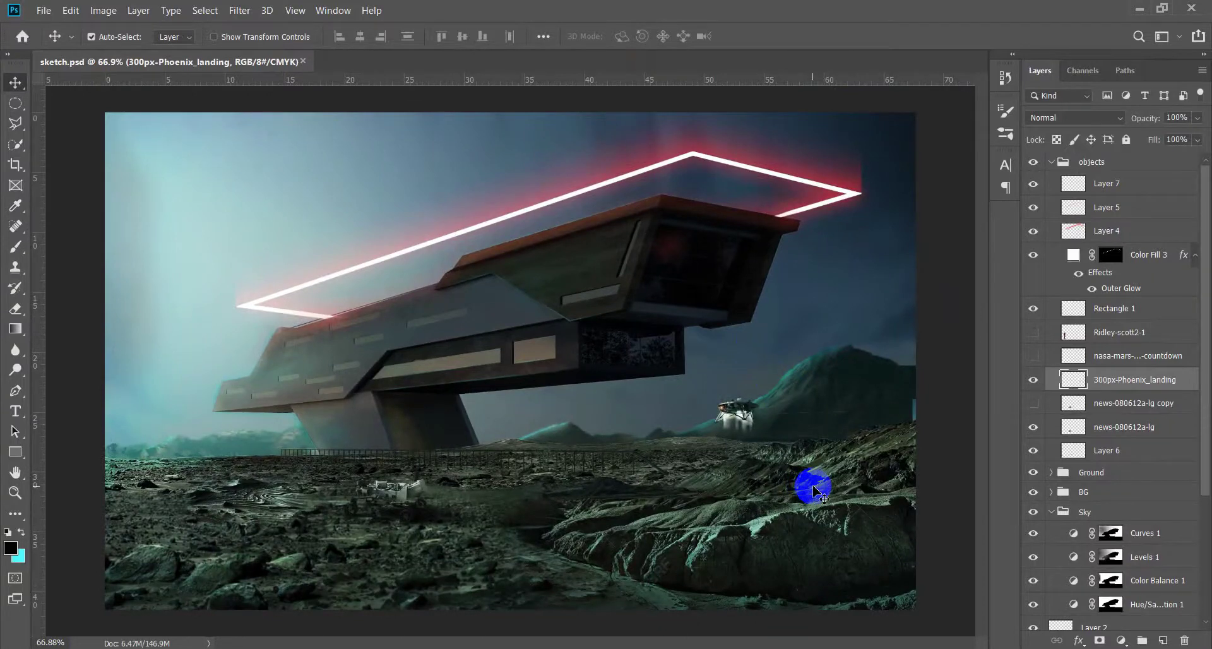
scroll(810, 475, up, 2)
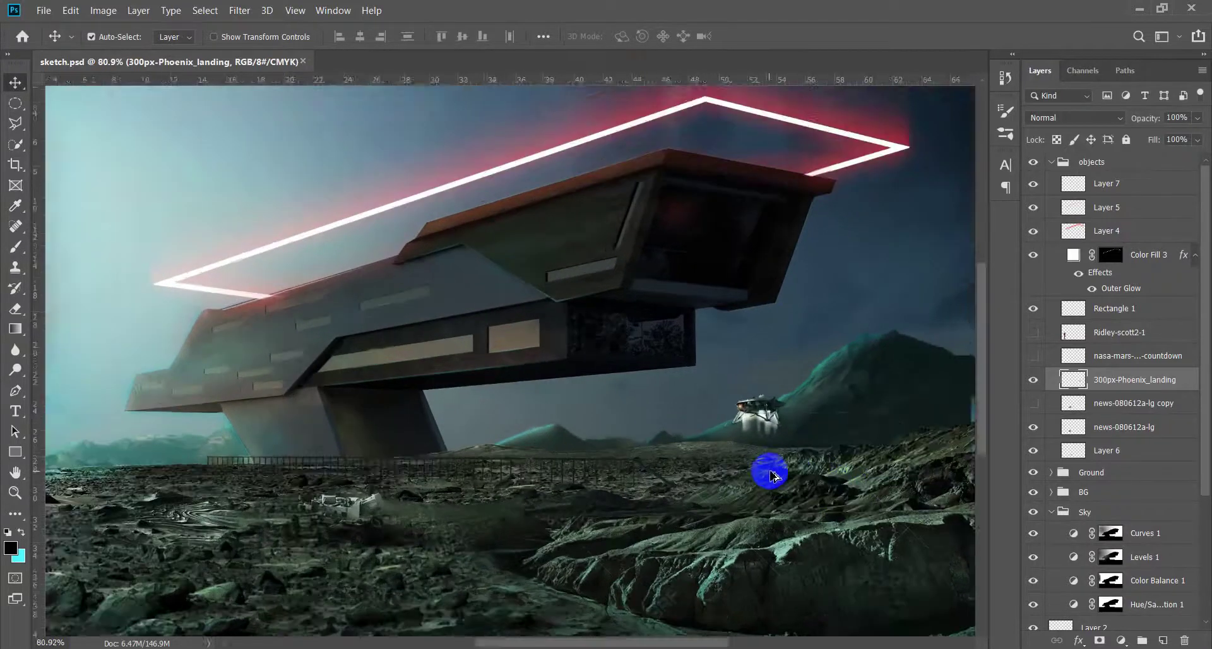
Create Layer 8 below the lander and choose a smoke-shaped brush preset
scroll(806, 472, up, 2)
scroll(799, 470, up, 2)
key(ctrl+shift+alt+n)
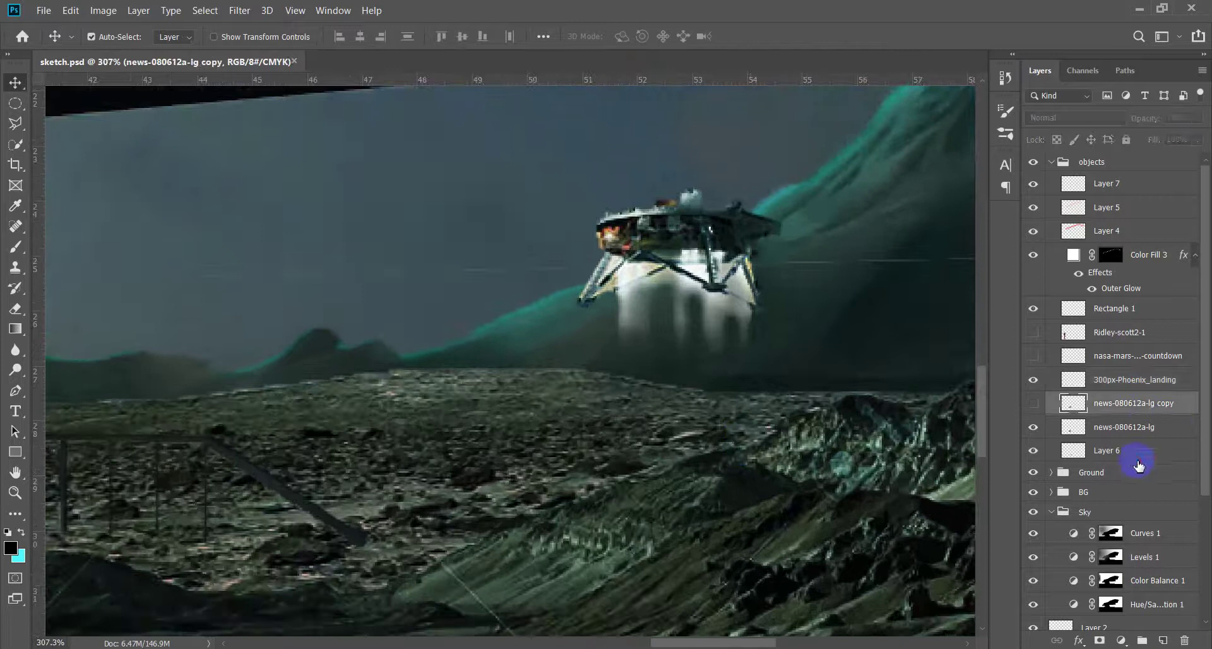
key(b)
scroll(716, 392, up, 1)
right_click(643, 375)
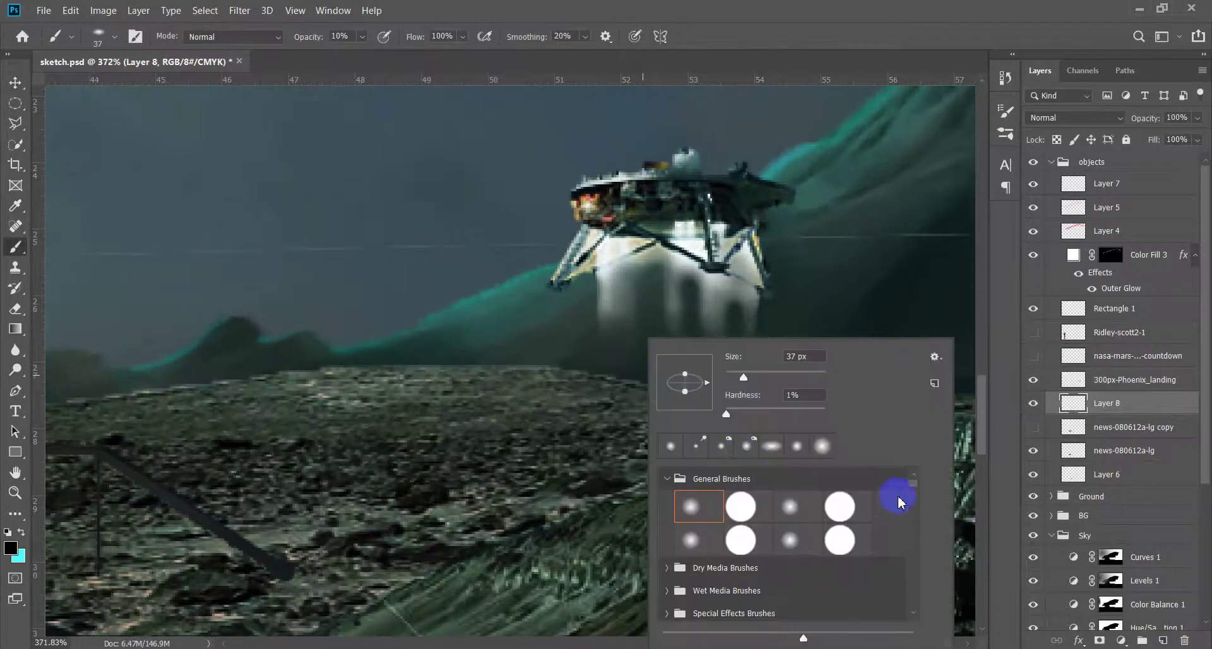
drag(913, 480, 913, 590)
scroll(829, 548, down, 2)
scroll(829, 548, down, 2)
scroll(829, 543, down, 2)
scroll(828, 543, down, 1)
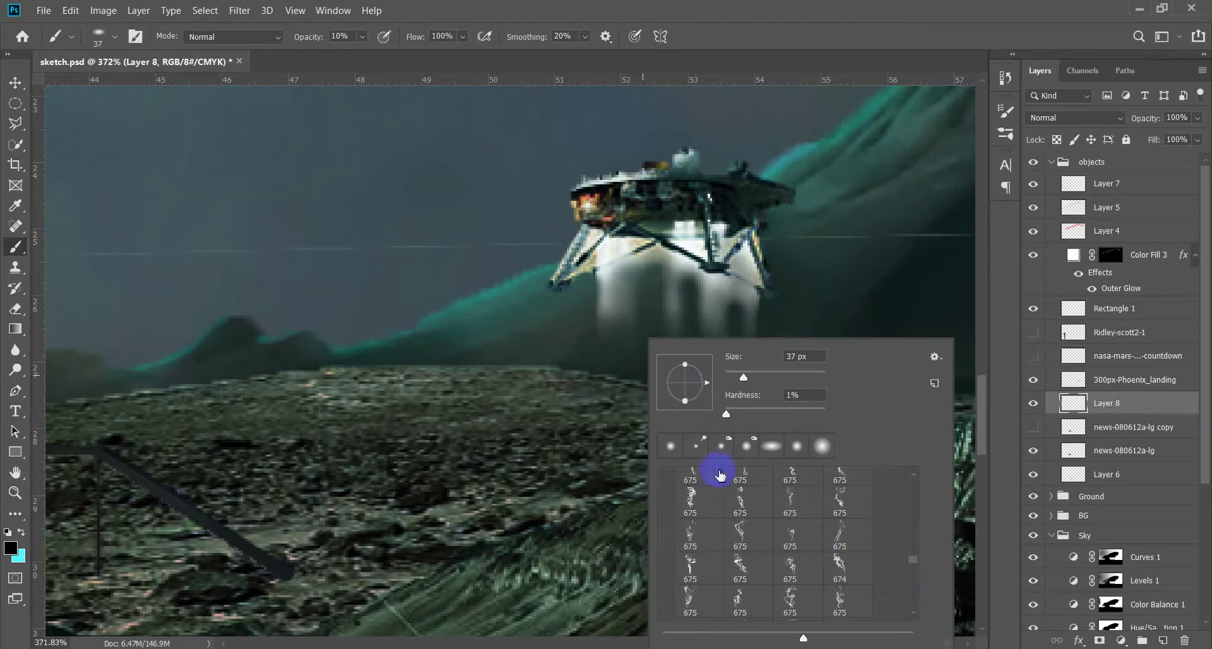
scroll(780, 520, down, 2)
scroll(780, 520, down, 2)
scroll(780, 519, down, 2)
scroll(780, 519, down, 2)
scroll(781, 520, down, 2)
scroll(781, 520, down, 2)
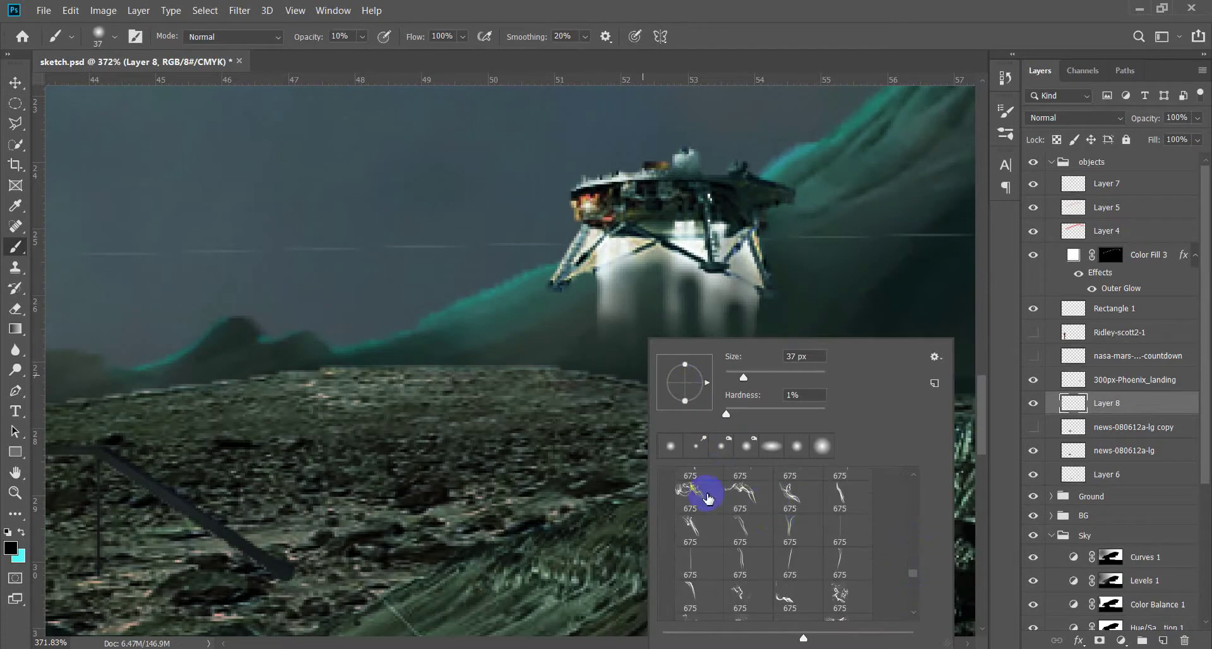
double_click(707, 497)
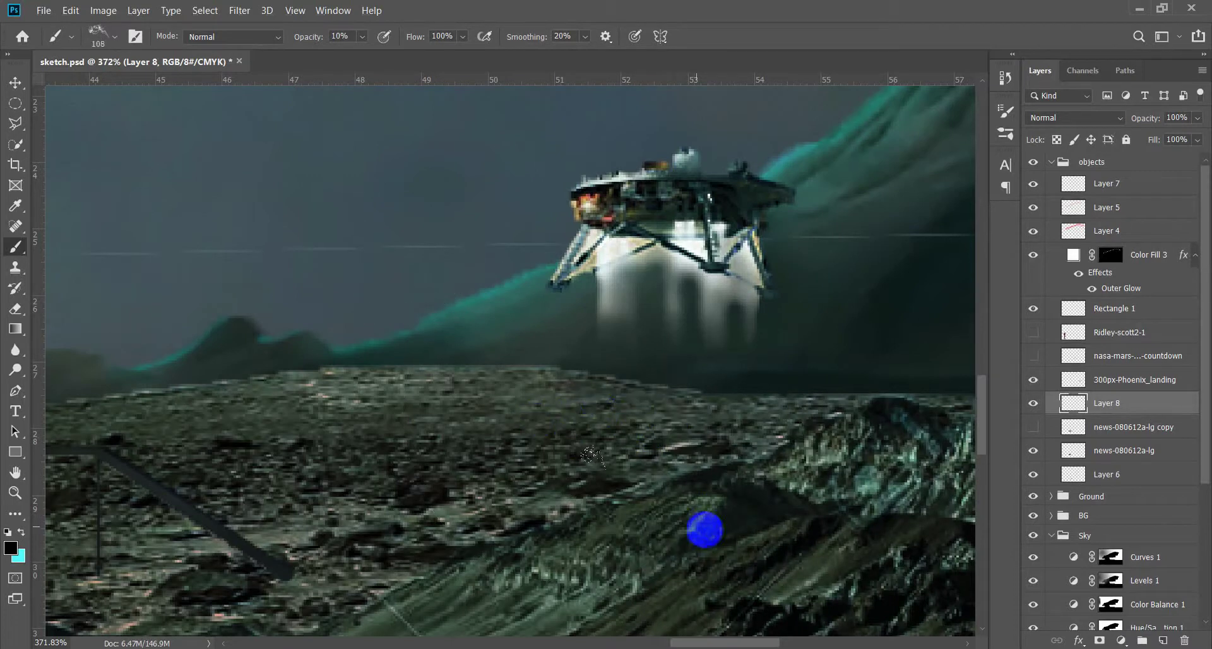
Paint a white smoke puff under the lander at 100% opacity and 57 px
key(0)
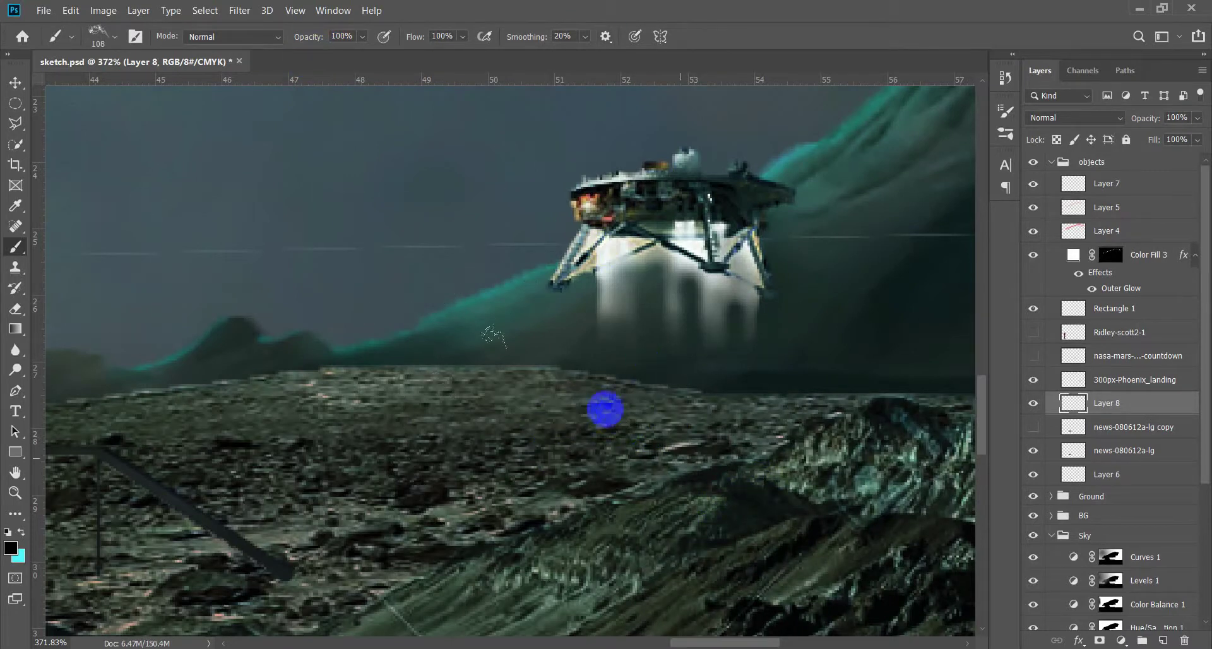
right_click(610, 423)
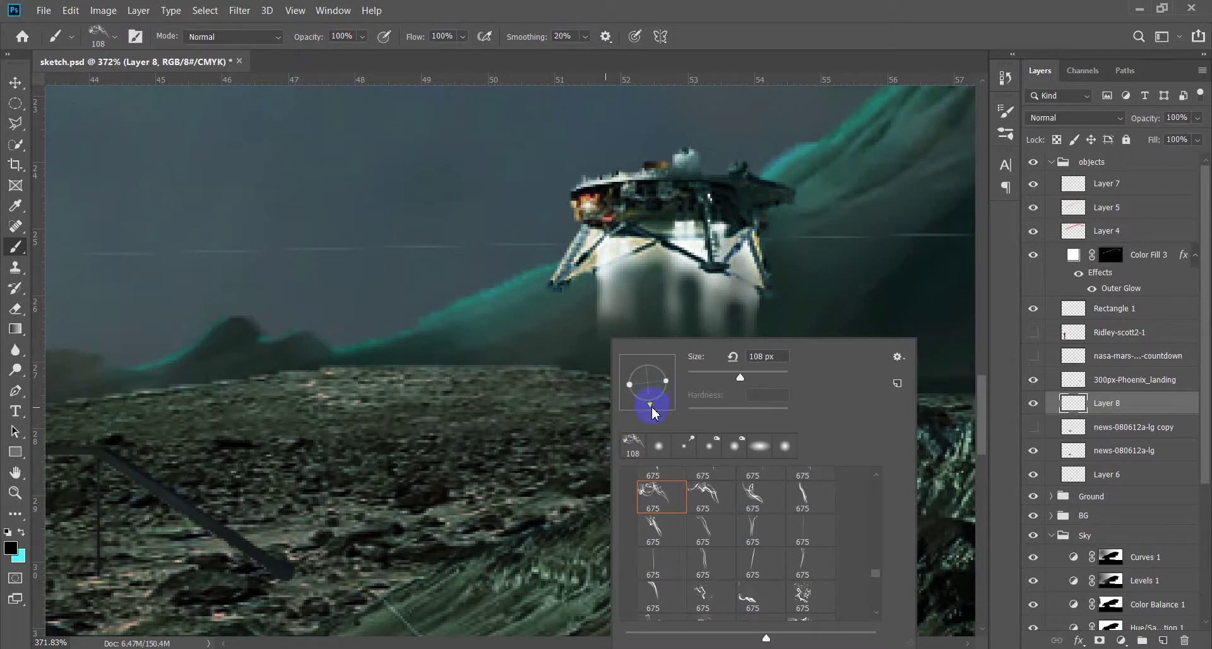
key(Escape)
drag(601, 392, 574, 419)
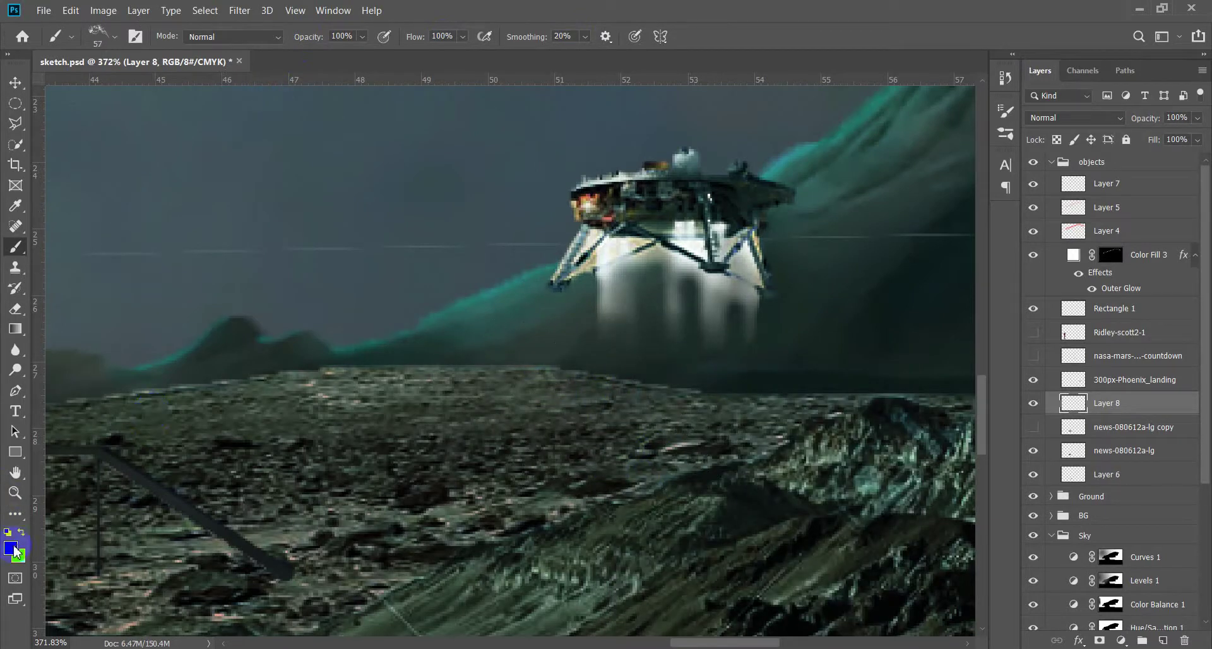
click(18, 549)
text(ffffff)
key(Return)
mouse_move(515, 386)
mouse_down()
mouse_move(574, 420)
mouse_move(648, 400)
mouse_up()
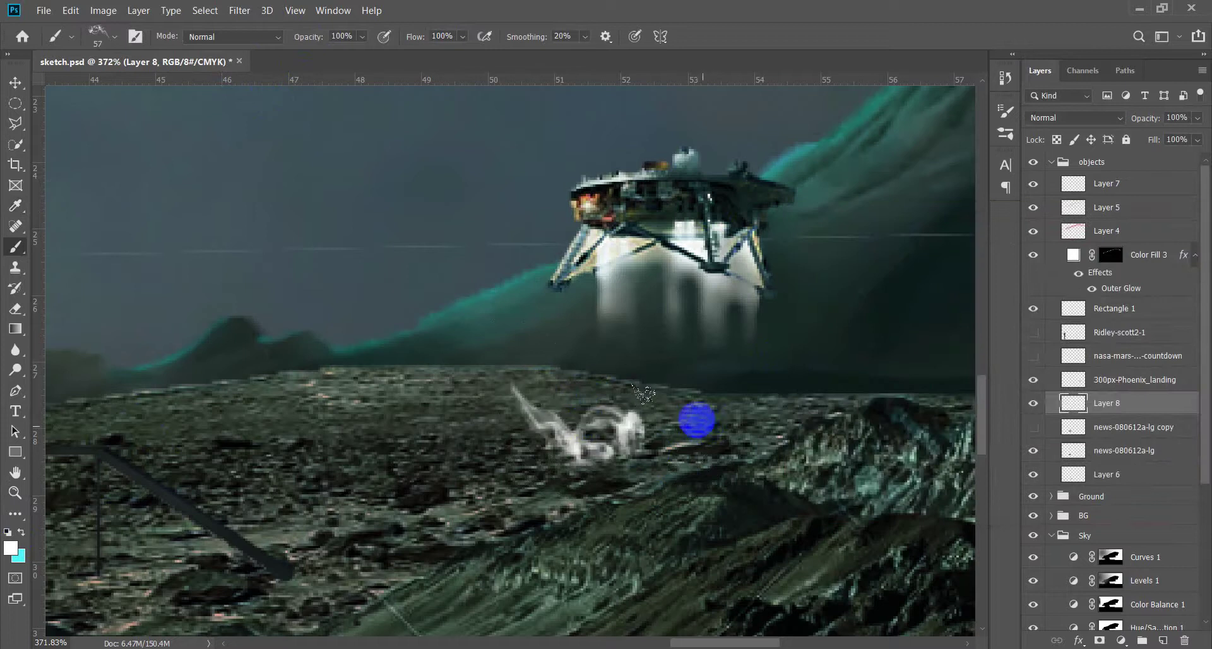
Flip the smoke brush horizontally and stamp a mirrored puff beside the first
right_click(654, 395)
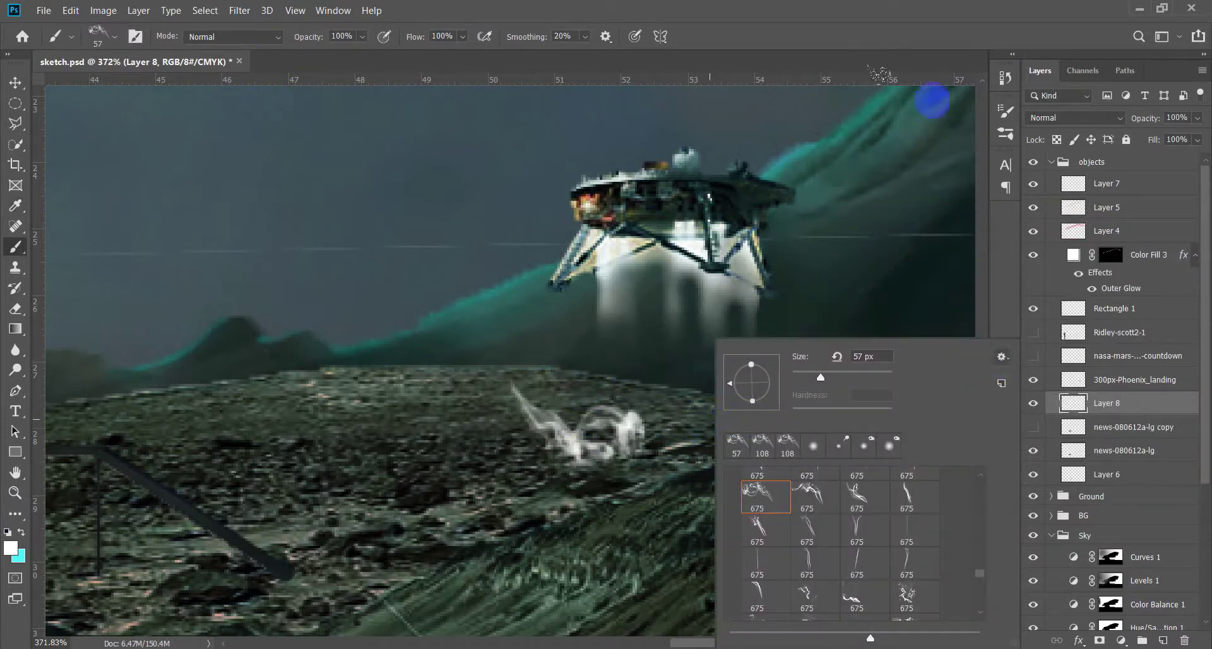
key(Return)
key(F5)
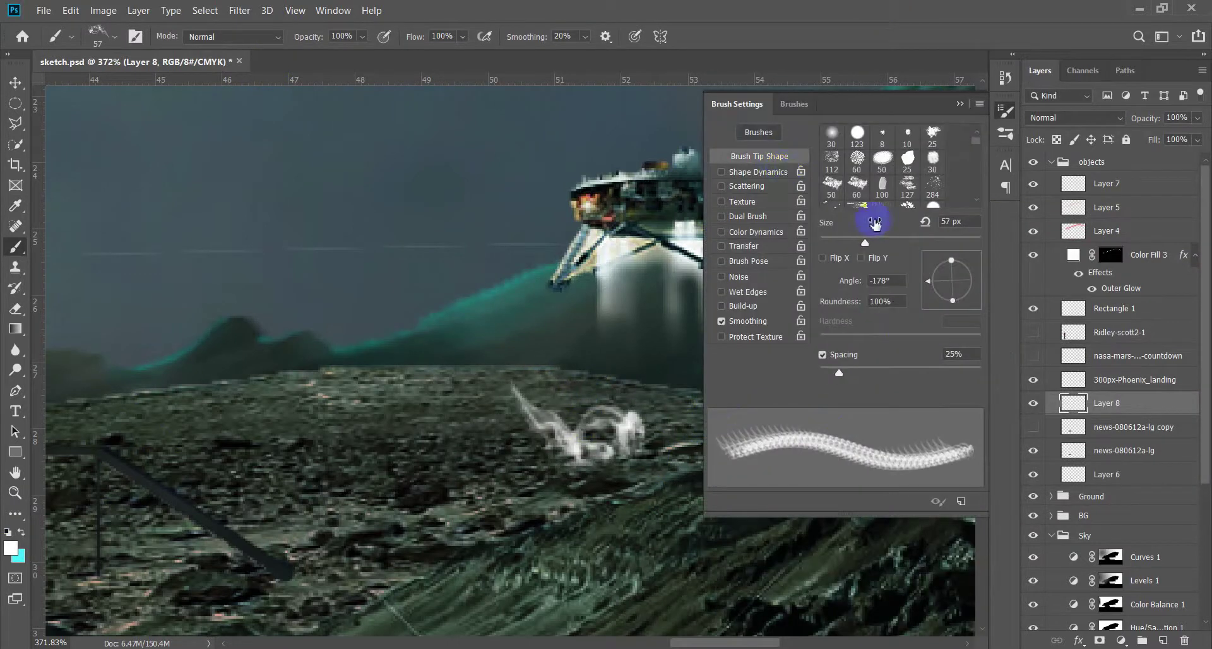
click(823, 257)
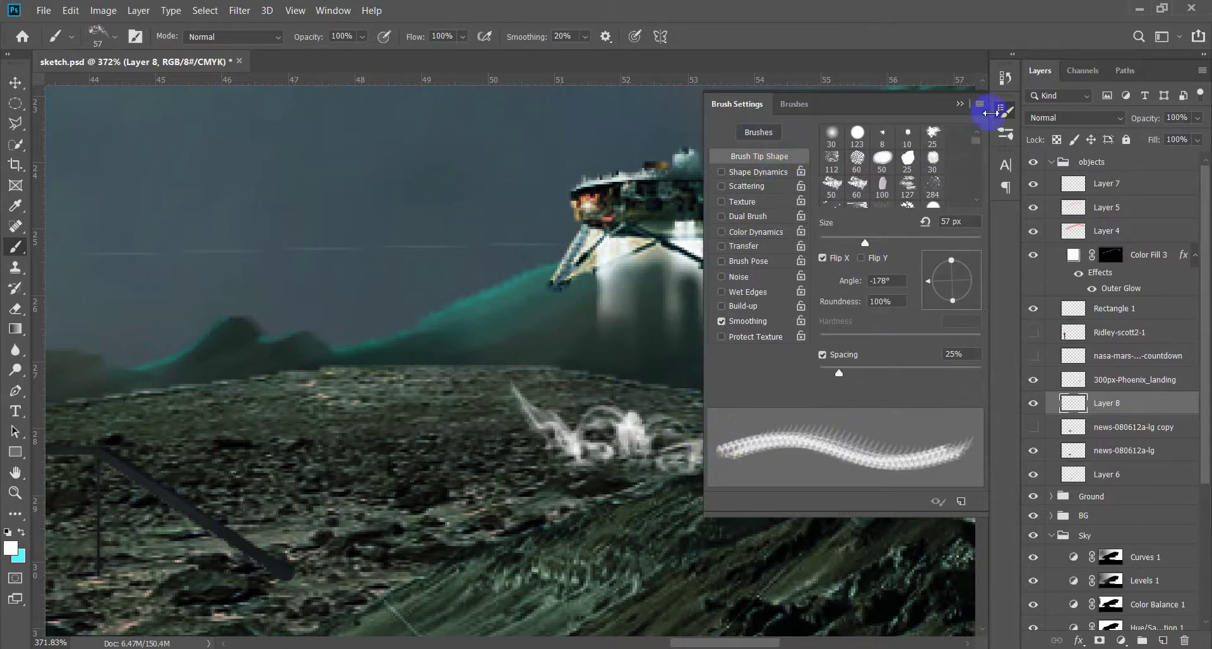
click(1006, 111)
click(738, 425)
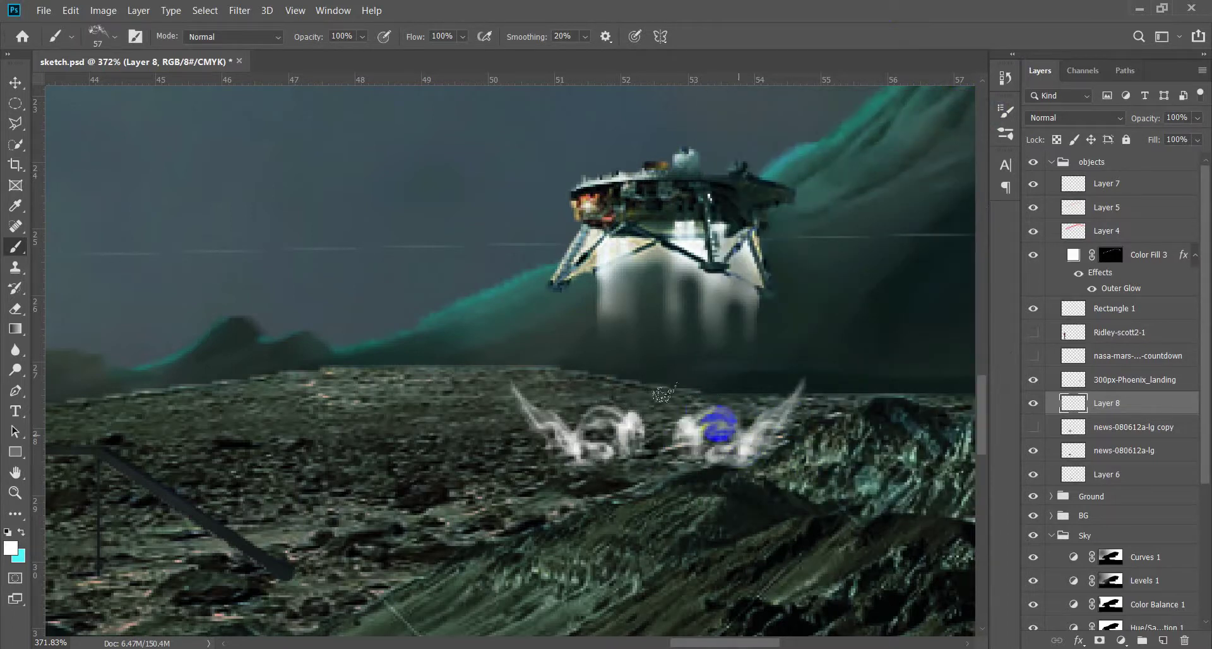
Paint a bright glow at the plume's centre with a 63 px soft round brush
right_click(663, 394)
click(749, 508)
double_click(833, 447)
right_click(688, 423)
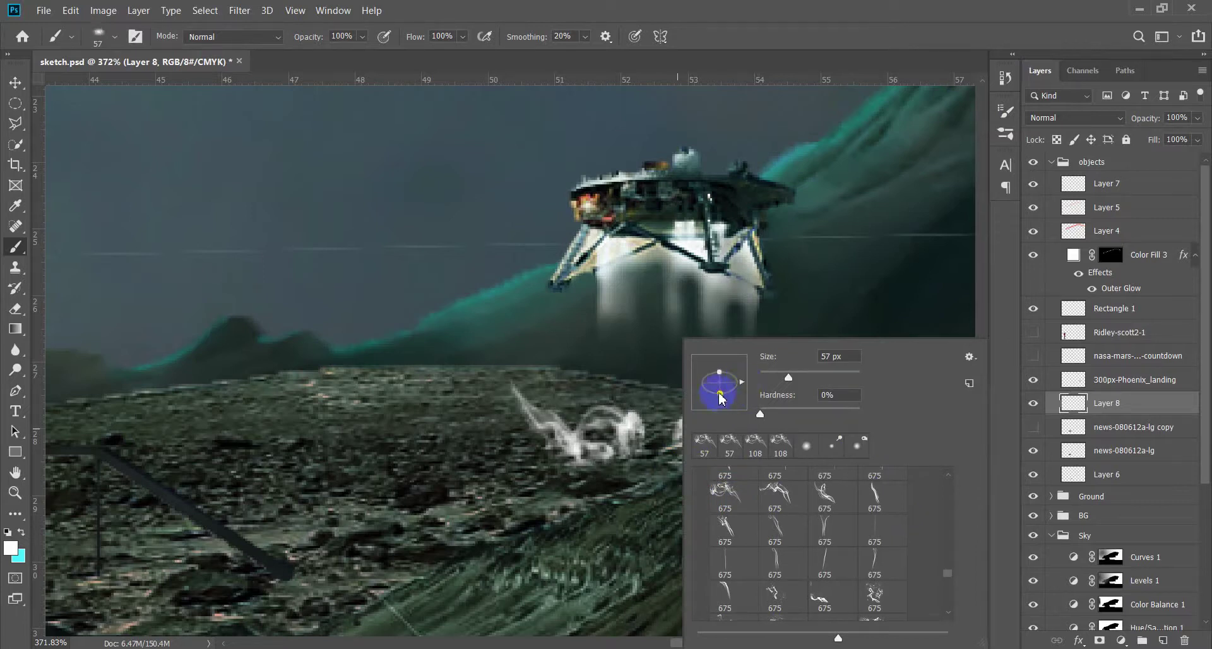
click(649, 451)
drag(649, 442, 619, 471)
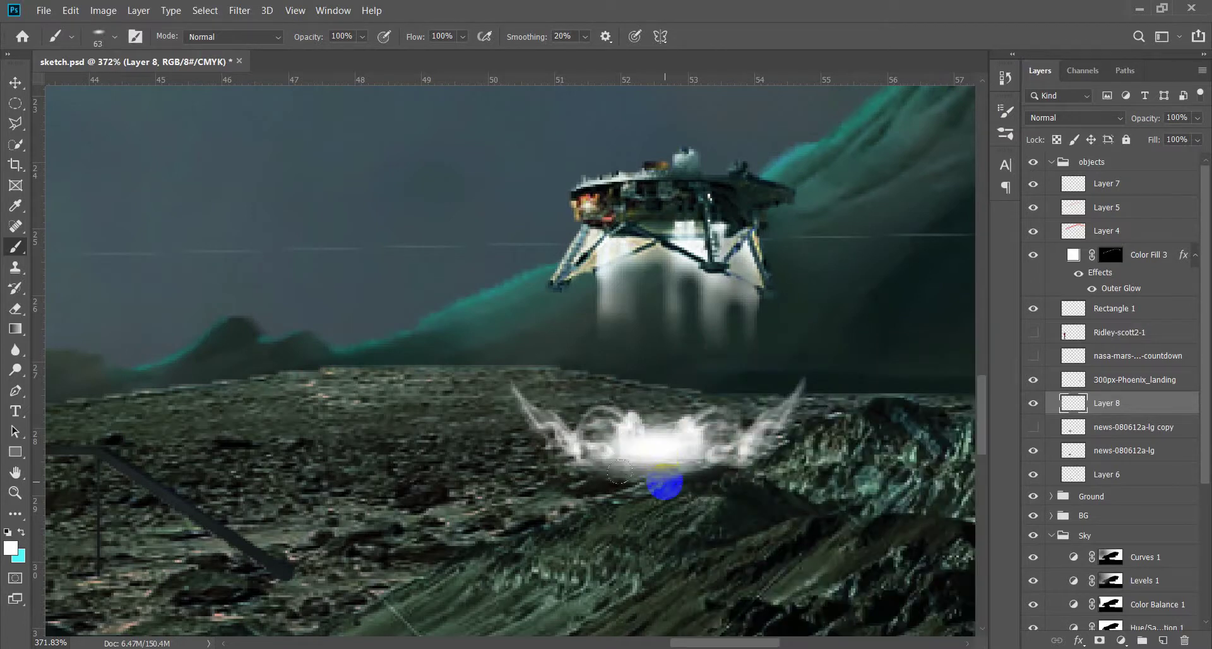
key(v)
scroll(653, 467, down, 5)
scroll(655, 467, up, 4)
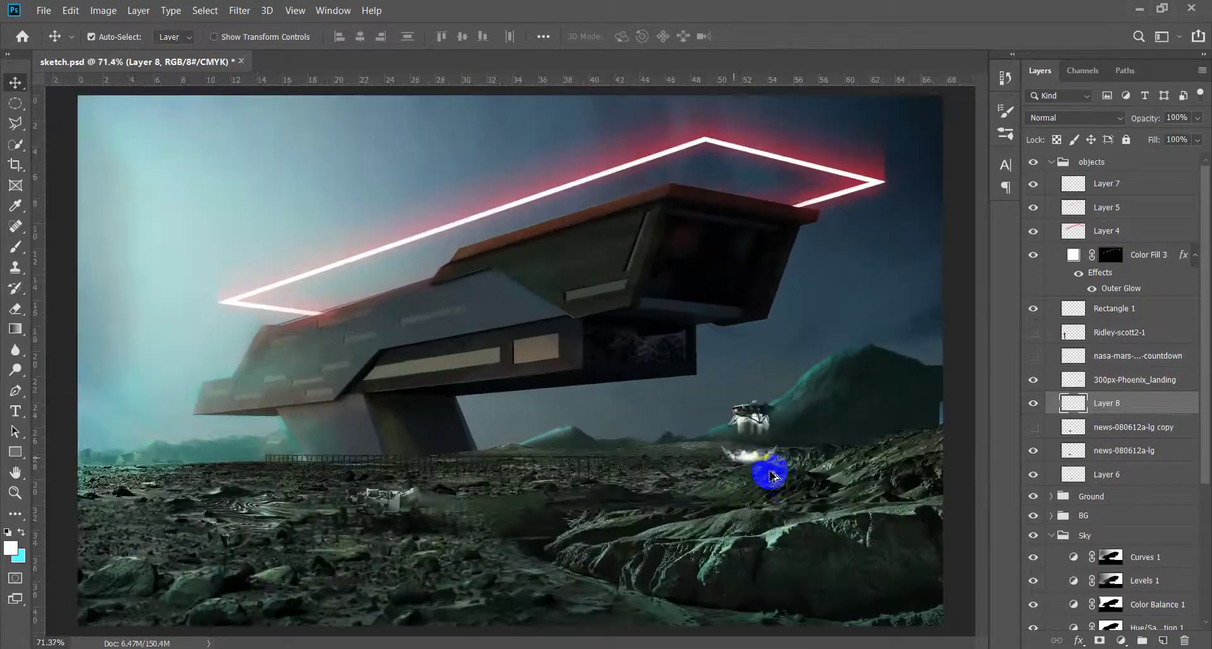
Gaussian-blur the glow at 3.5 px radius and set its layer opacity to 70%
click(239, 11)
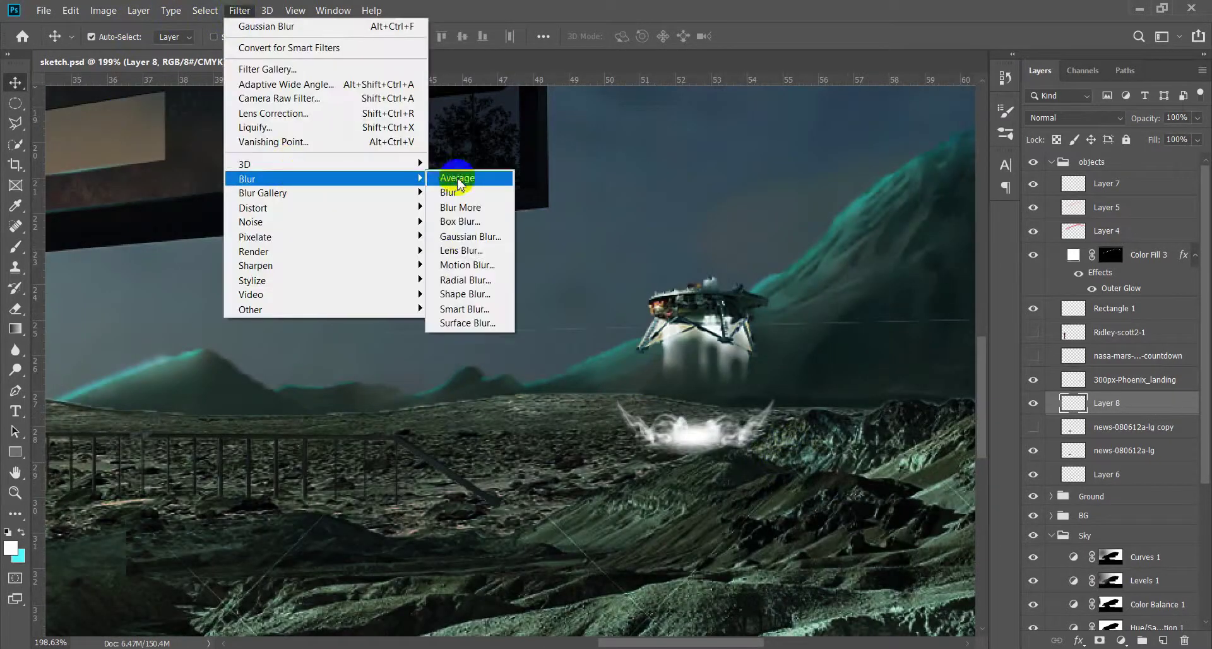
click(468, 242)
drag(839, 426, 792, 427)
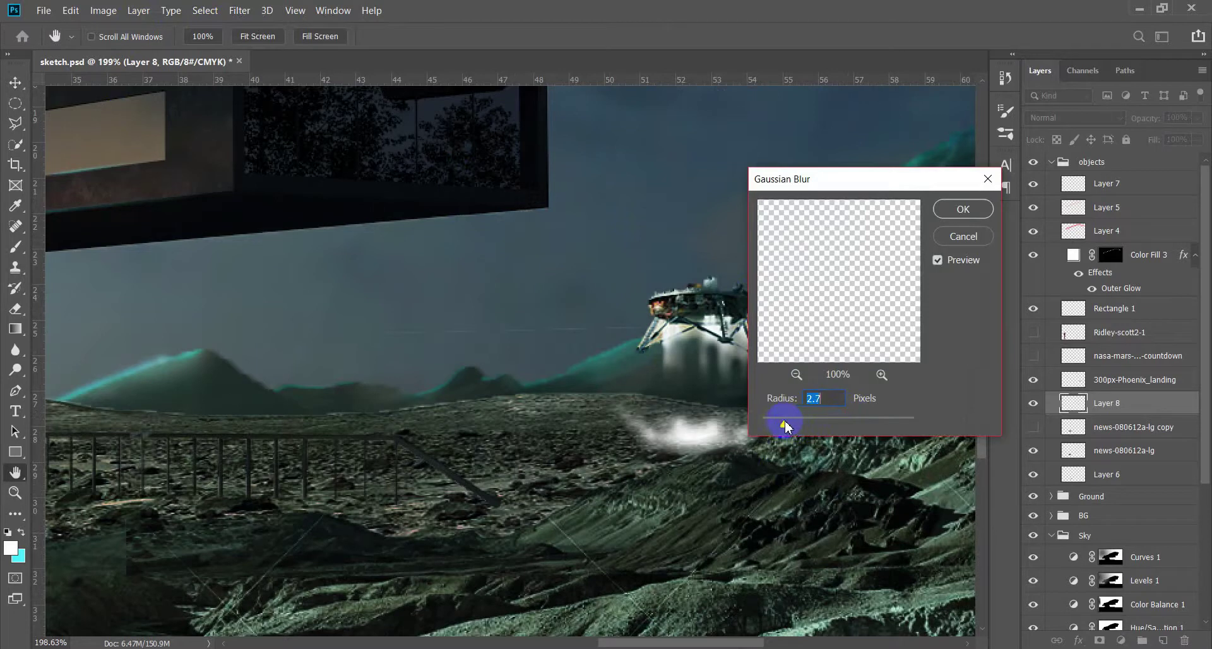
click(957, 222)
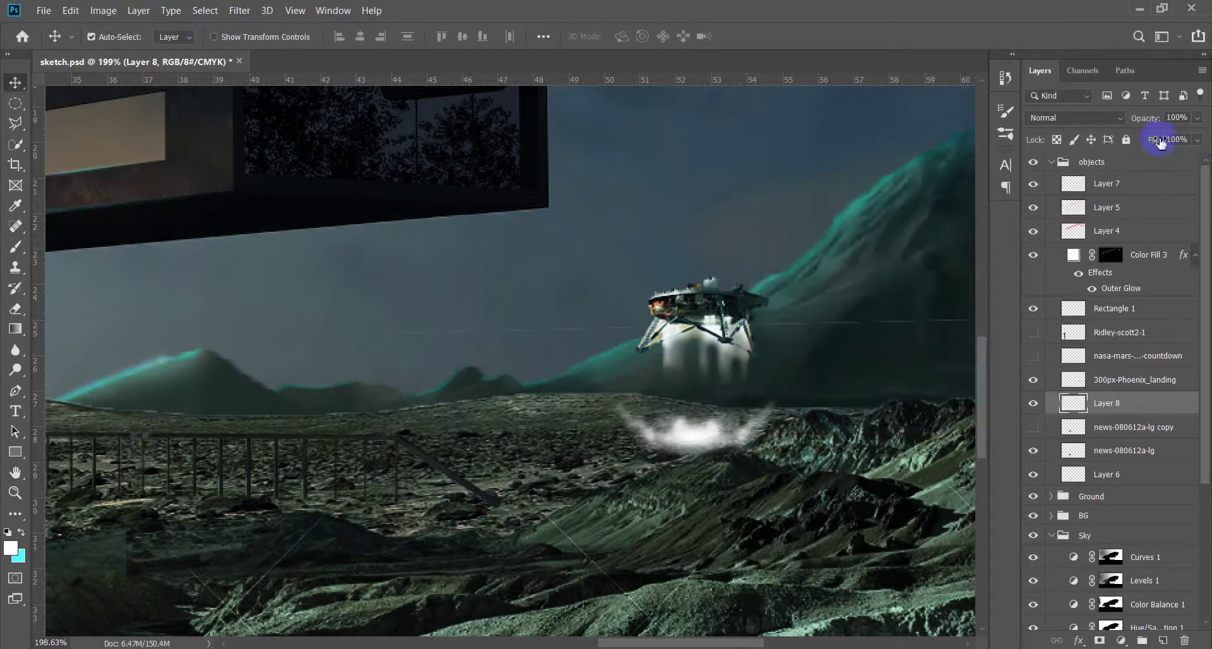
drag(1147, 120, 1163, 124)
key(7)
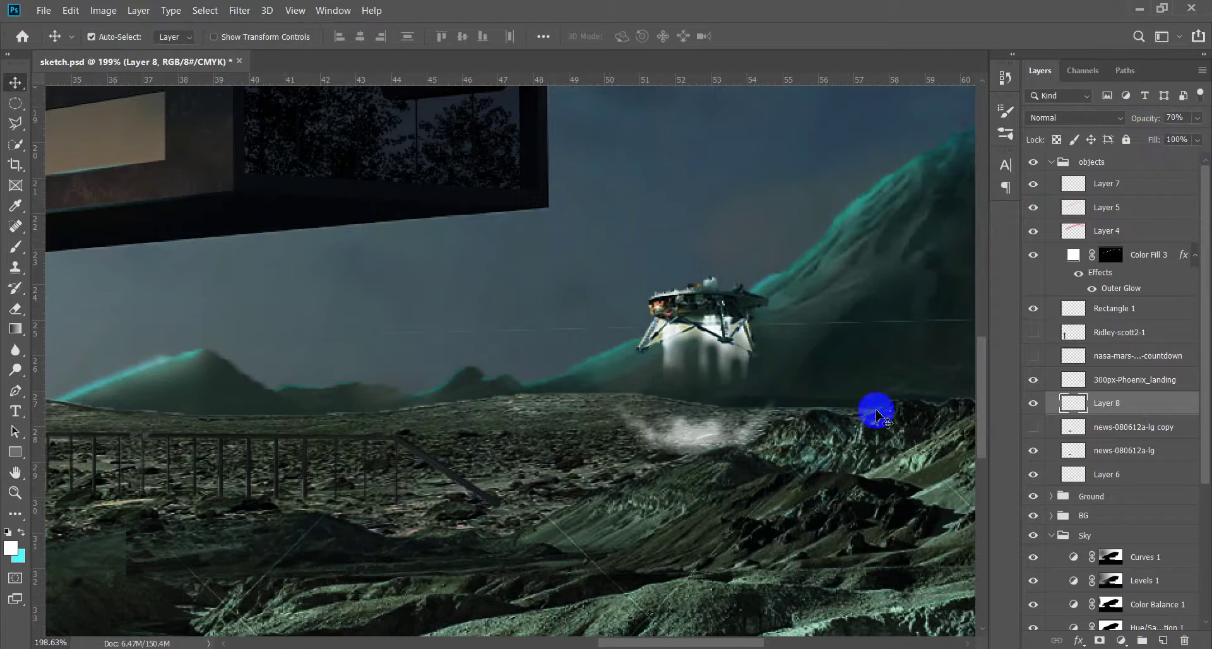
Erase part of the glow's left side, lower Layer 8 to 44% opacity, and save
key(e)
scroll(780, 420, up, 5)
mouse_move(467, 411)
mouse_down()
mouse_move(536, 473)
mouse_move(715, 484)
mouse_up()
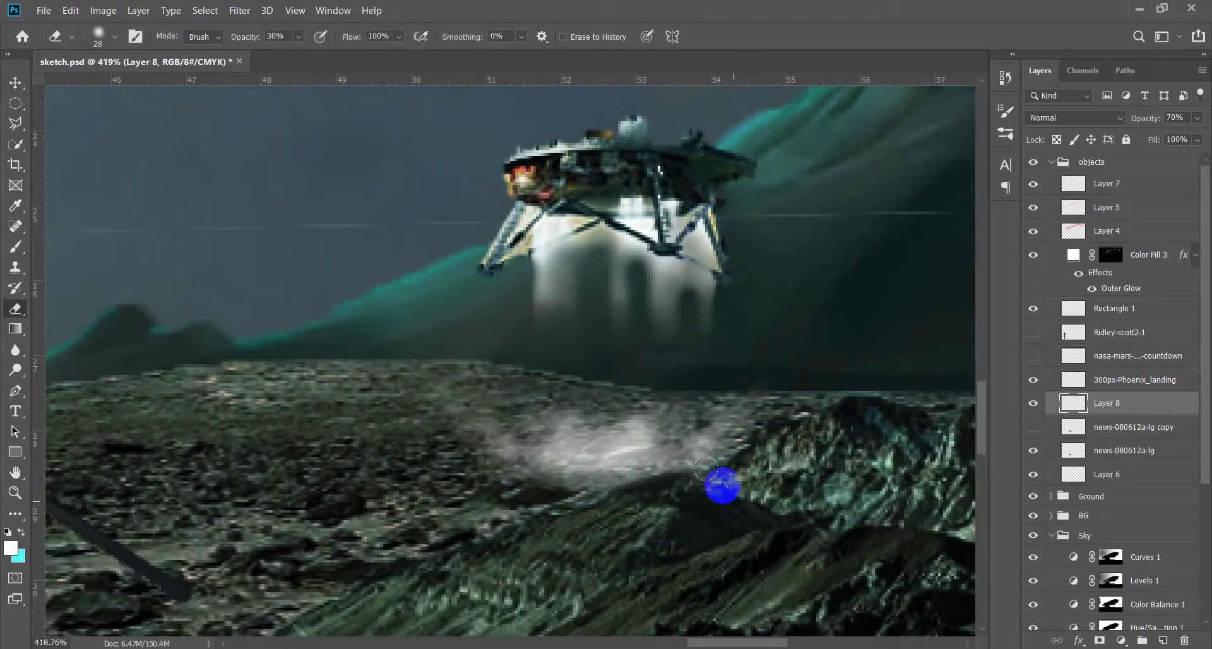
click(1151, 145)
drag(1151, 124, 1139, 124)
scroll(429, 448, down, 5)
scroll(442, 461, down, 3)
key(v)
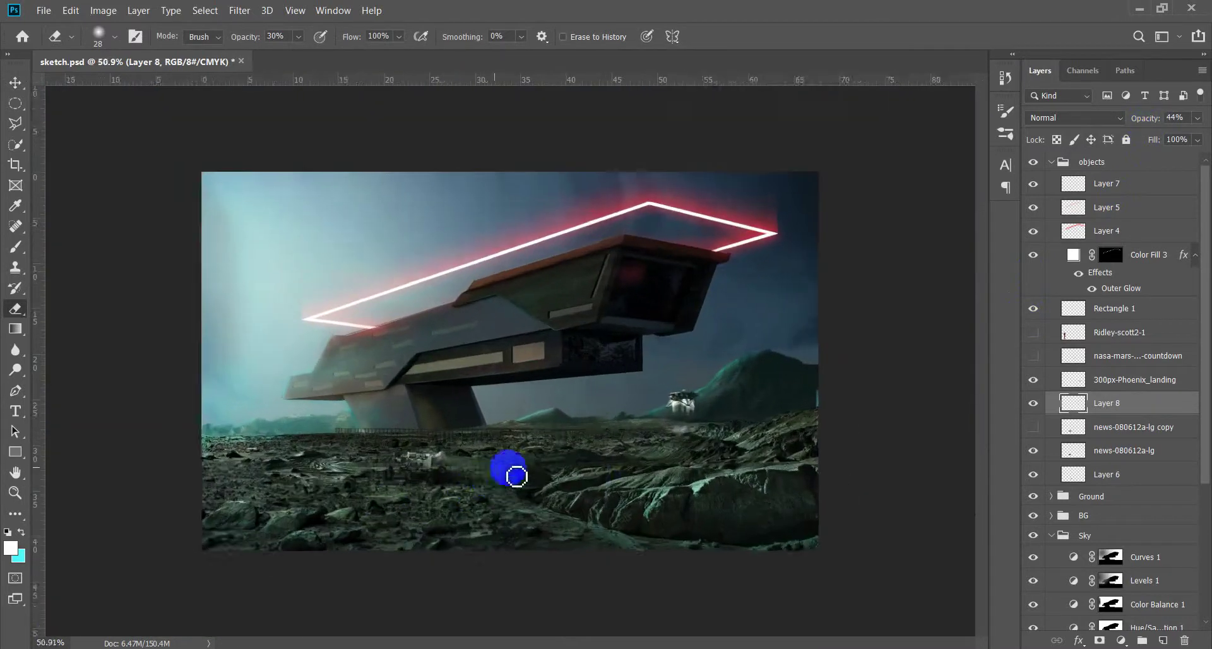
key(ctrl+s)
Drag light6.jpg from the Glare folder in File Explorer into the composite
scroll(653, 500, up, 1)
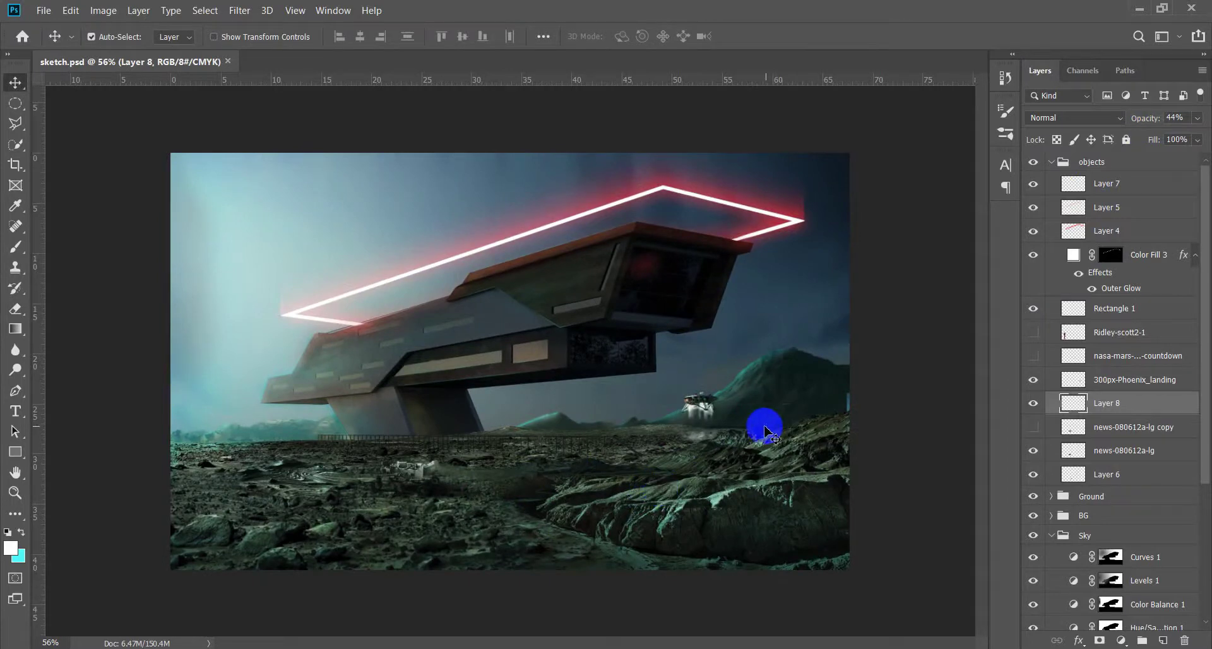
scroll(764, 440, up, 1)
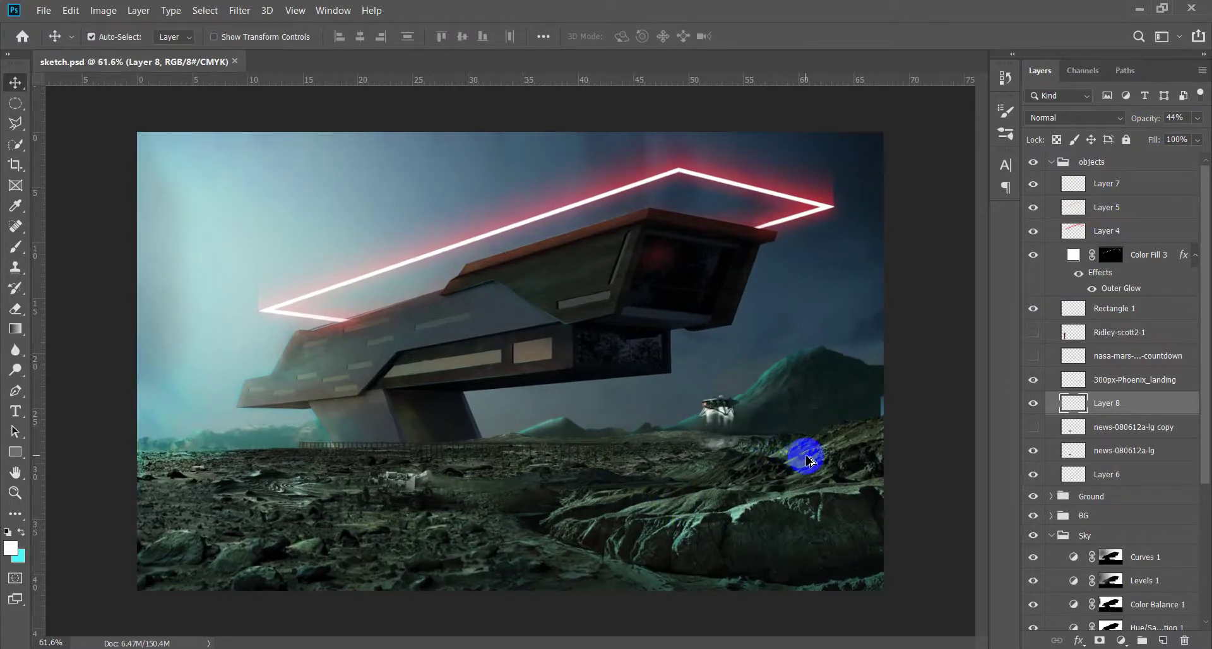
scroll(820, 461, up, 2)
scroll(764, 456, up, 2)
key(alt+Tab)
click(382, 414)
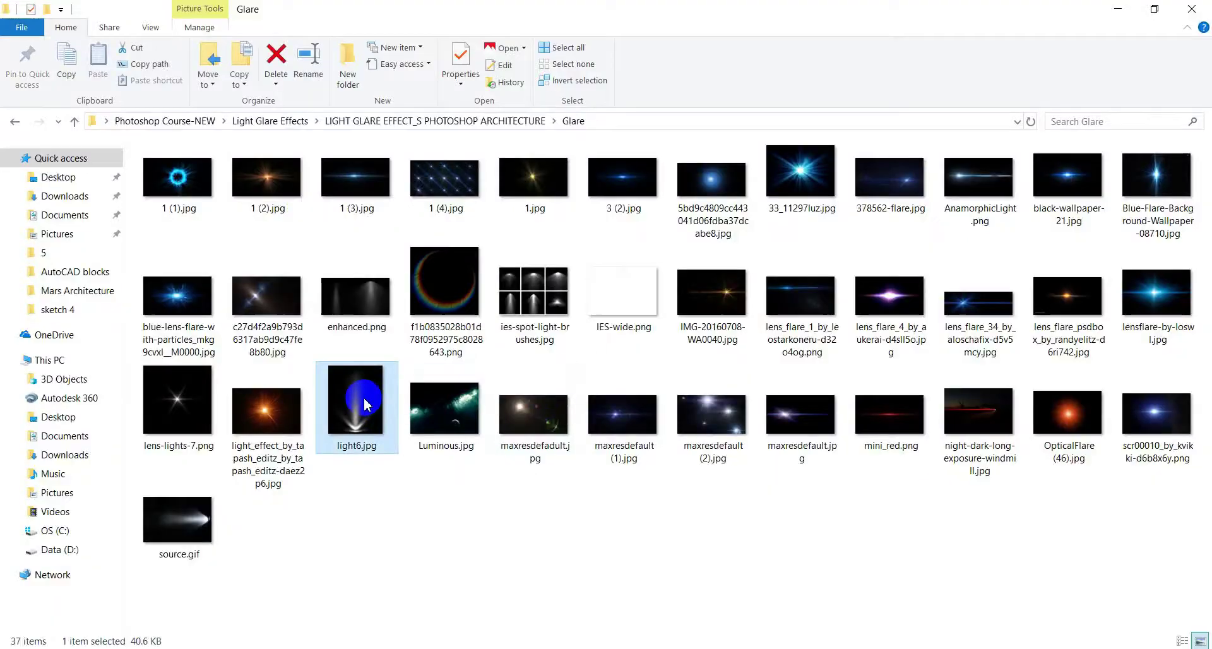
mouse_move(361, 416)
mouse_down()
mouse_move(366, 435)
mouse_move(633, 460)
mouse_up()
Flip the light6 glare vertically, shrink it to about 44%, and blend it with Screen
right_click(597, 470)
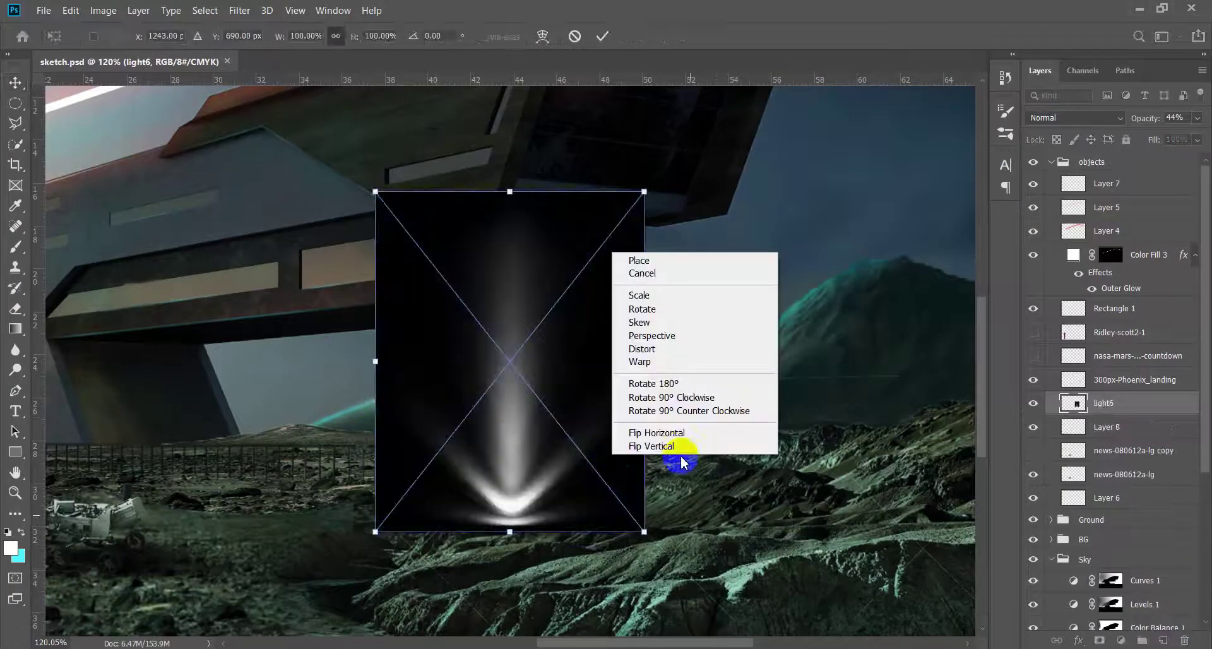
click(660, 450)
drag(639, 519, 569, 436)
click(1086, 118)
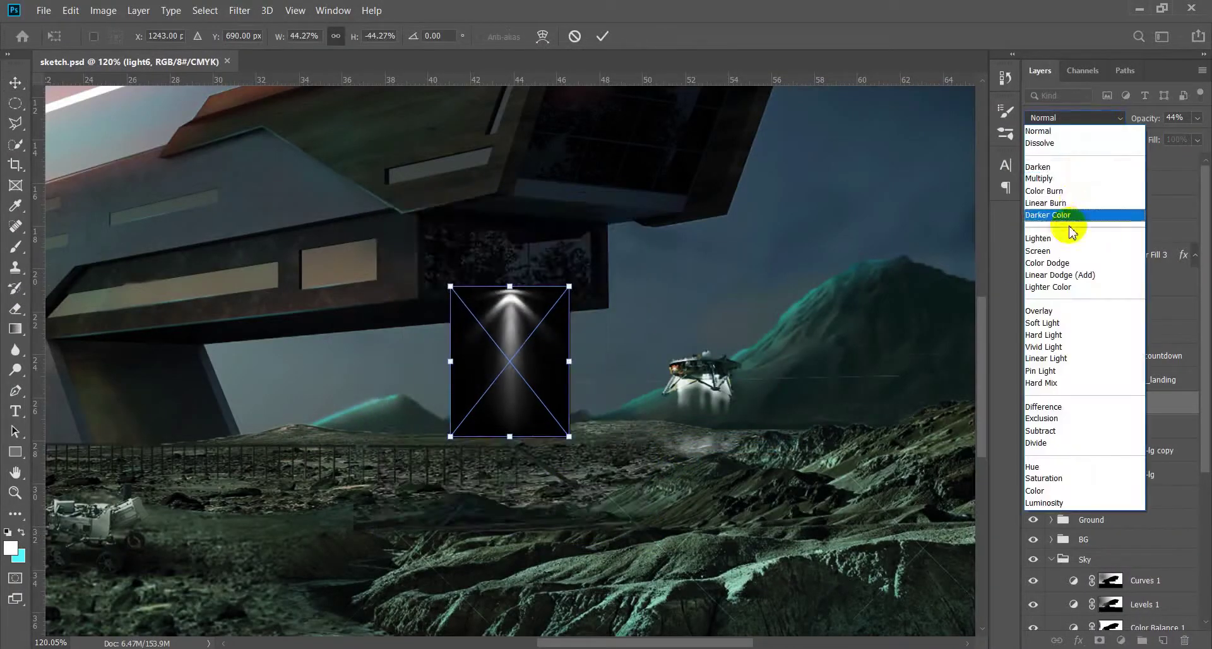
click(1074, 253)
Shrink the glare to about 35% and commit it beneath the lander as a thruster beam
drag(499, 367, 698, 411)
drag(784, 330, 745, 392)
mouse_move(745, 511)
mouse_down()
mouse_move(699, 454)
mouse_move(711, 404)
mouse_up()
scroll(712, 404, up, 3)
scroll(645, 389, up, 2)
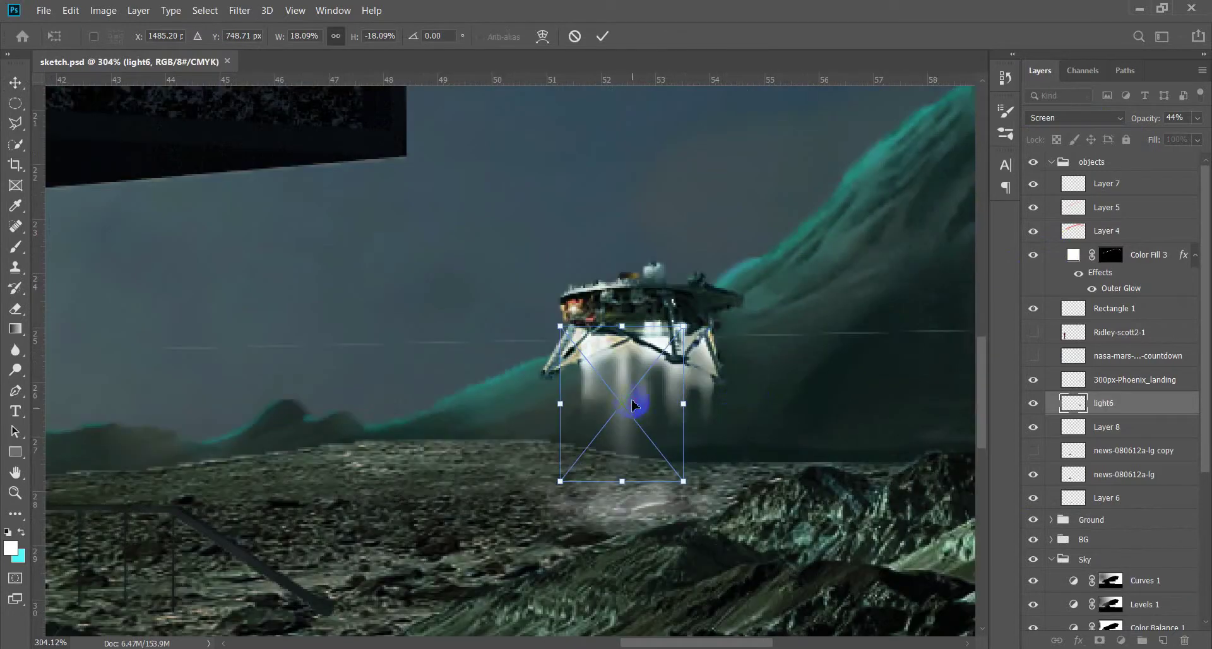
key(Return)
Scroll the Layers panel and select the nasa-mars-landing-countdown dome layer
scroll(645, 388, down, 3)
scroll(644, 387, down, 3)
scroll(649, 425, down, 2)
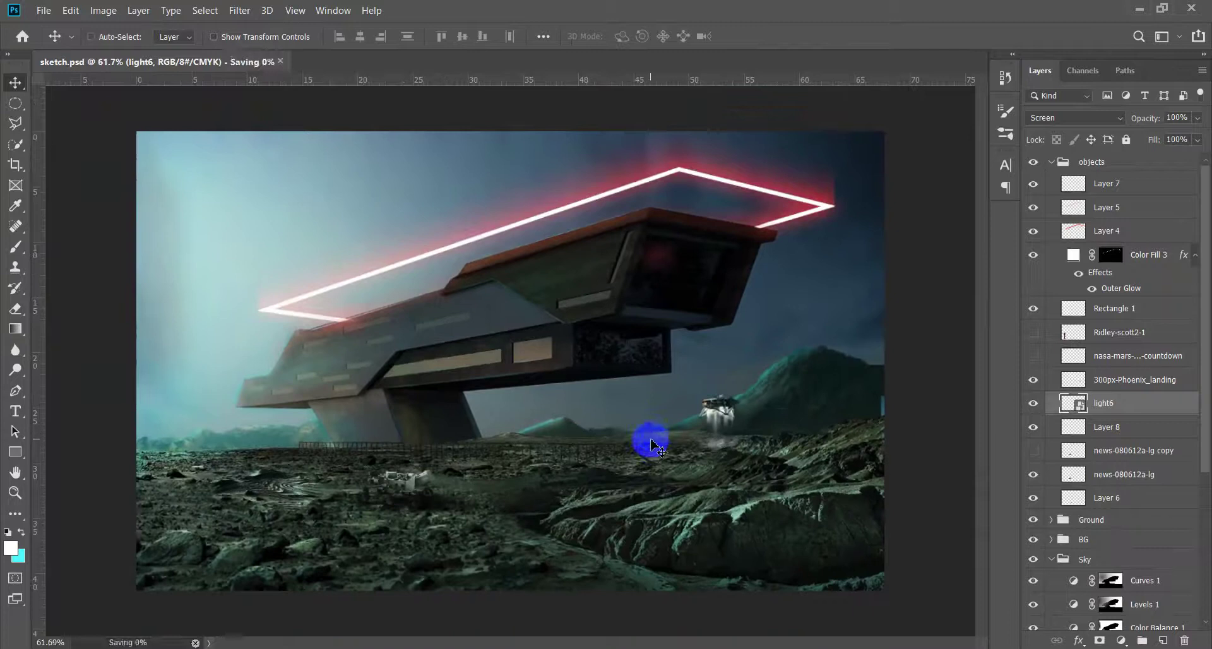
scroll(657, 451, down, 1)
scroll(644, 400, down, 2)
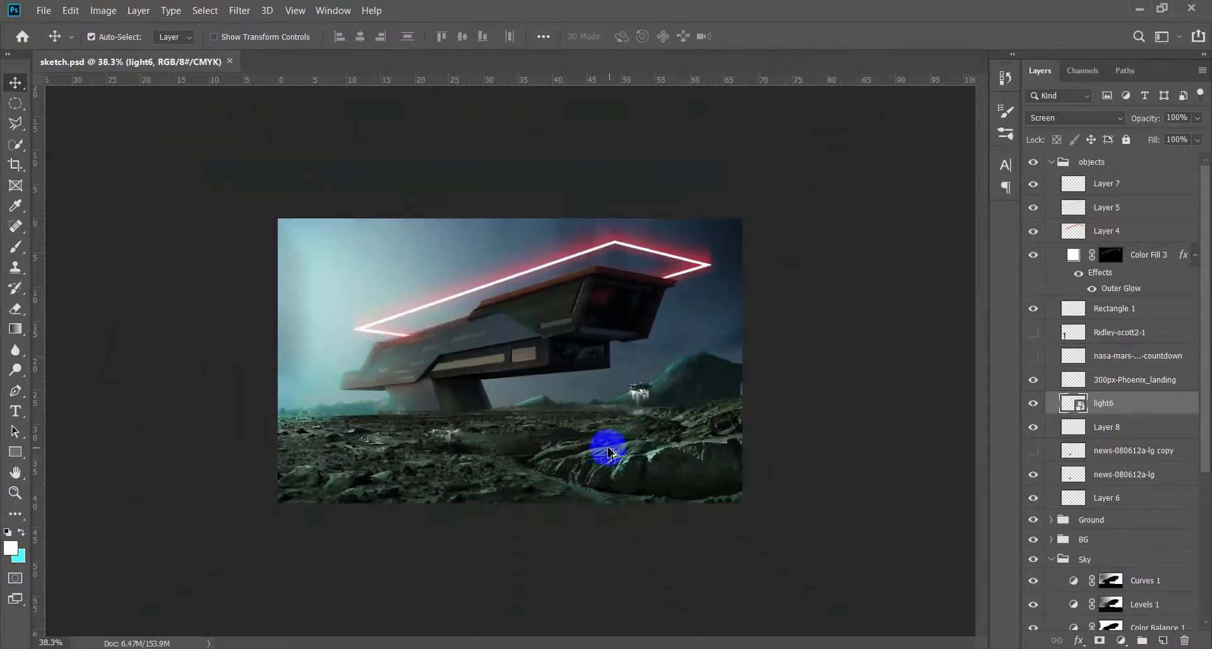
scroll(536, 474, up, 1)
scroll(547, 480, up, 1)
scroll(546, 479, up, 1)
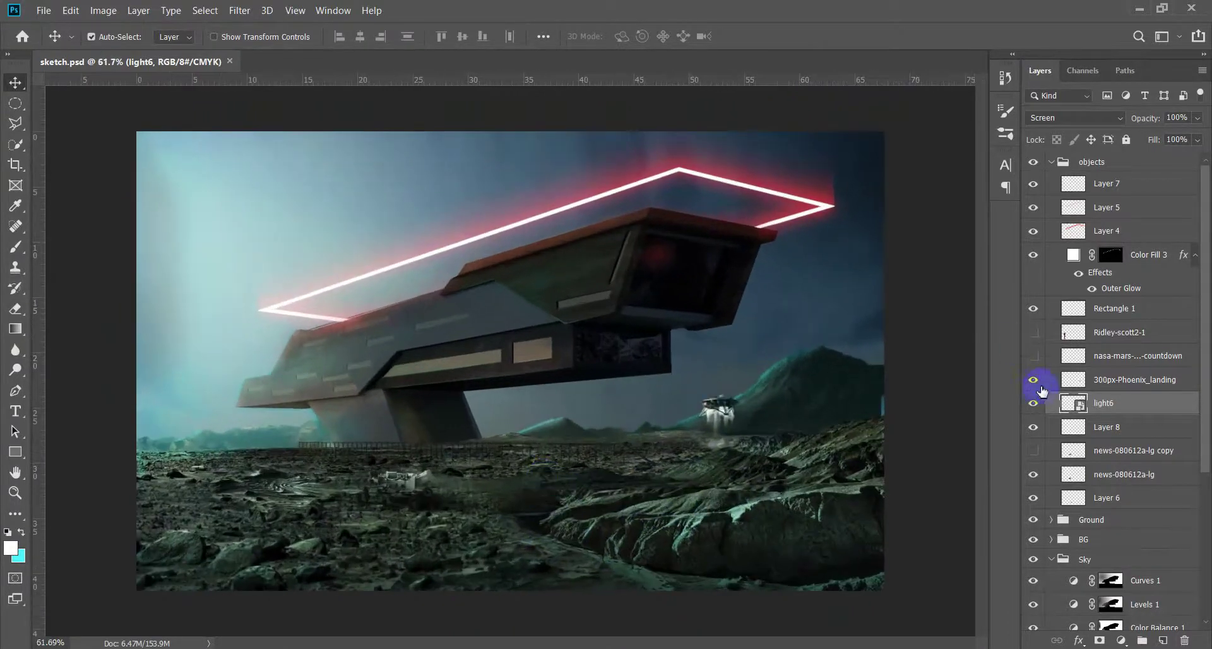
click(1143, 358)
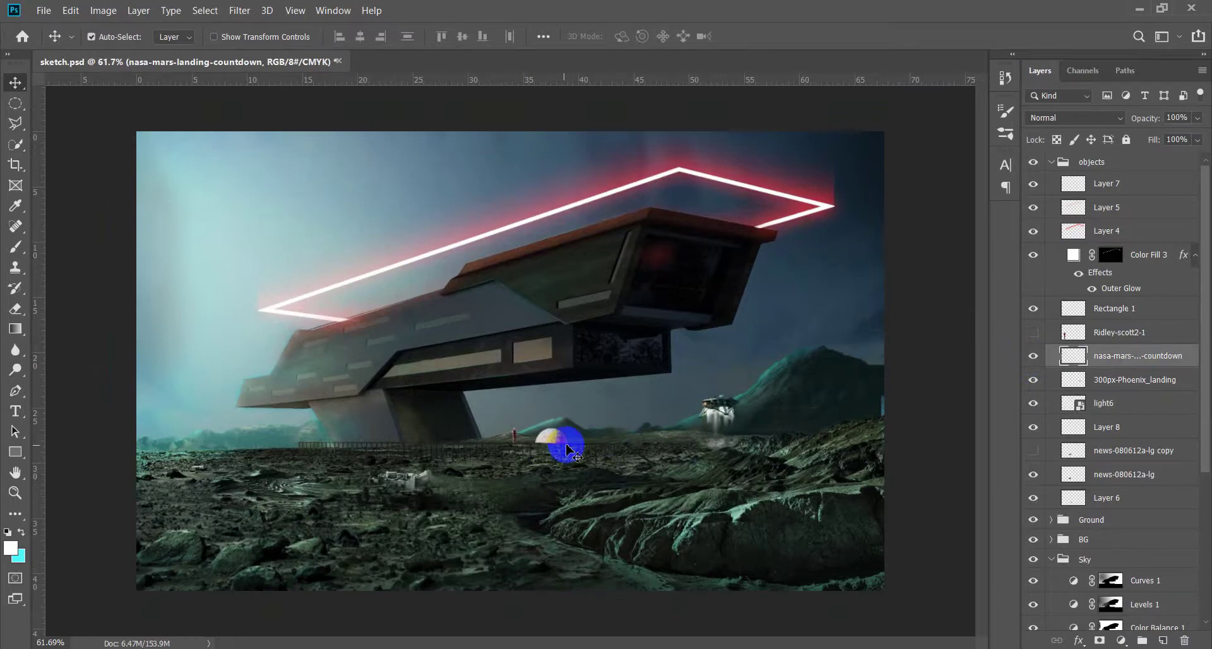
Desaturate the dome to Saturation -31 and adjust its Levels midtones
key(ctrl+u)
drag(964, 255, 935, 256)
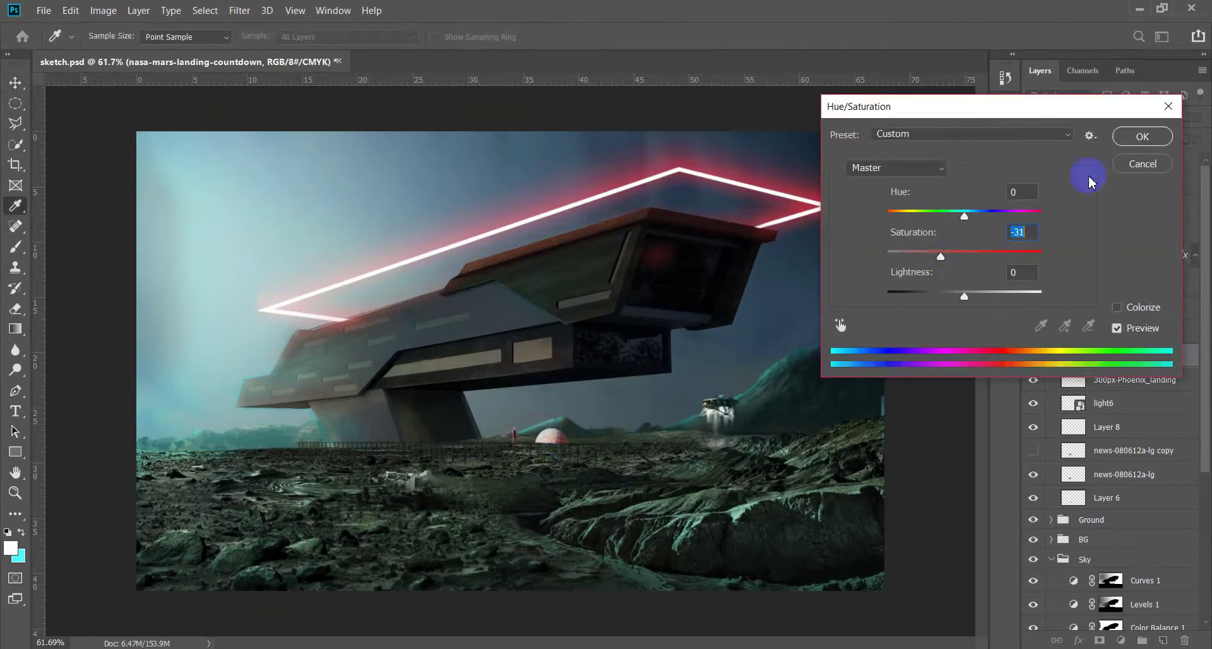
click(1125, 151)
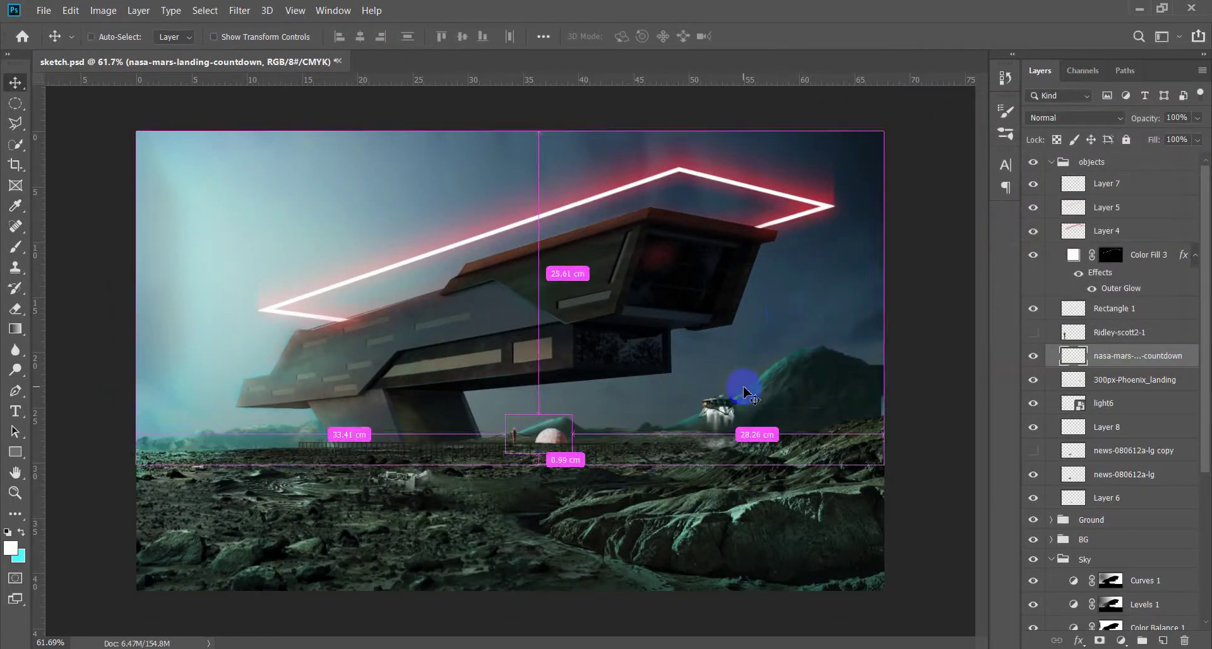
key(ctrl+l)
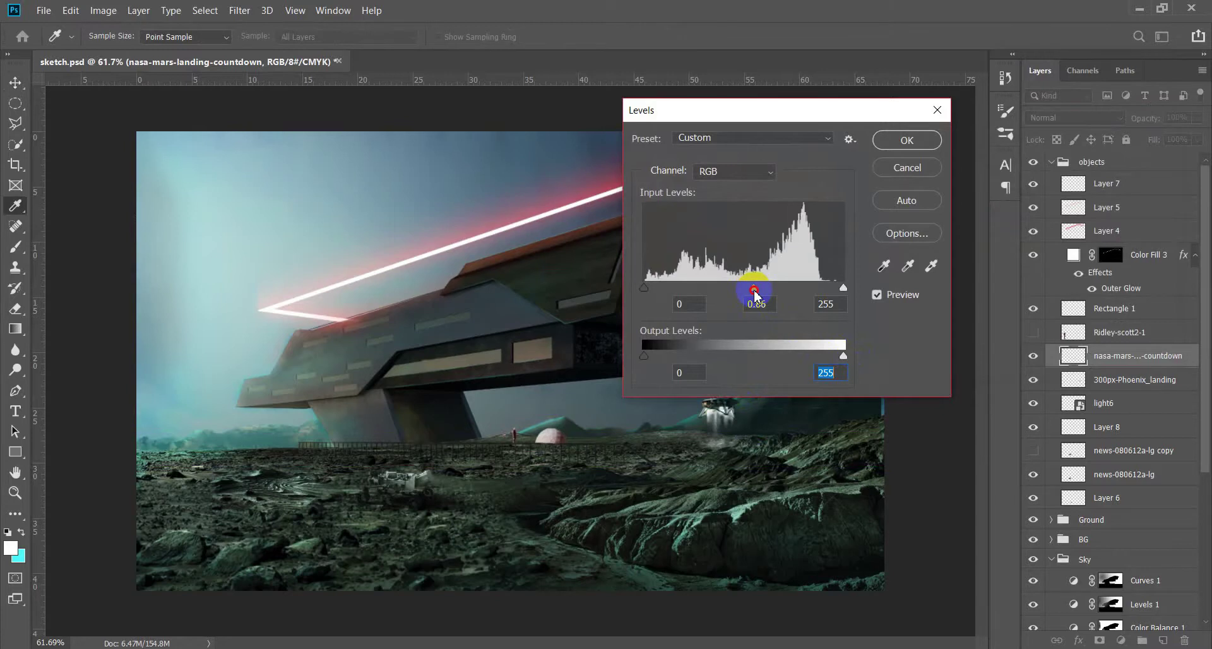
click(897, 150)
Push the dome's shadows to Cyan -34 in Color Balance and show the astronaut layer
mouse_move(542, 441)
mouse_down()
mouse_move(425, 478)
mouse_move(533, 460)
mouse_up()
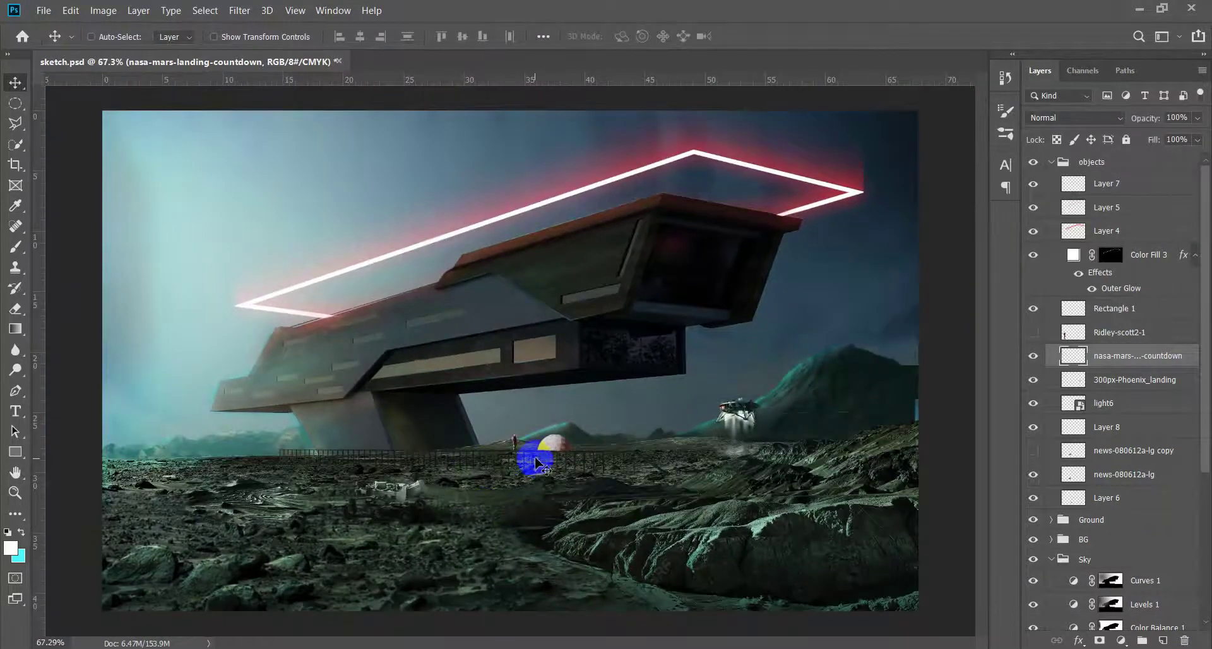
key(ctrl+b)
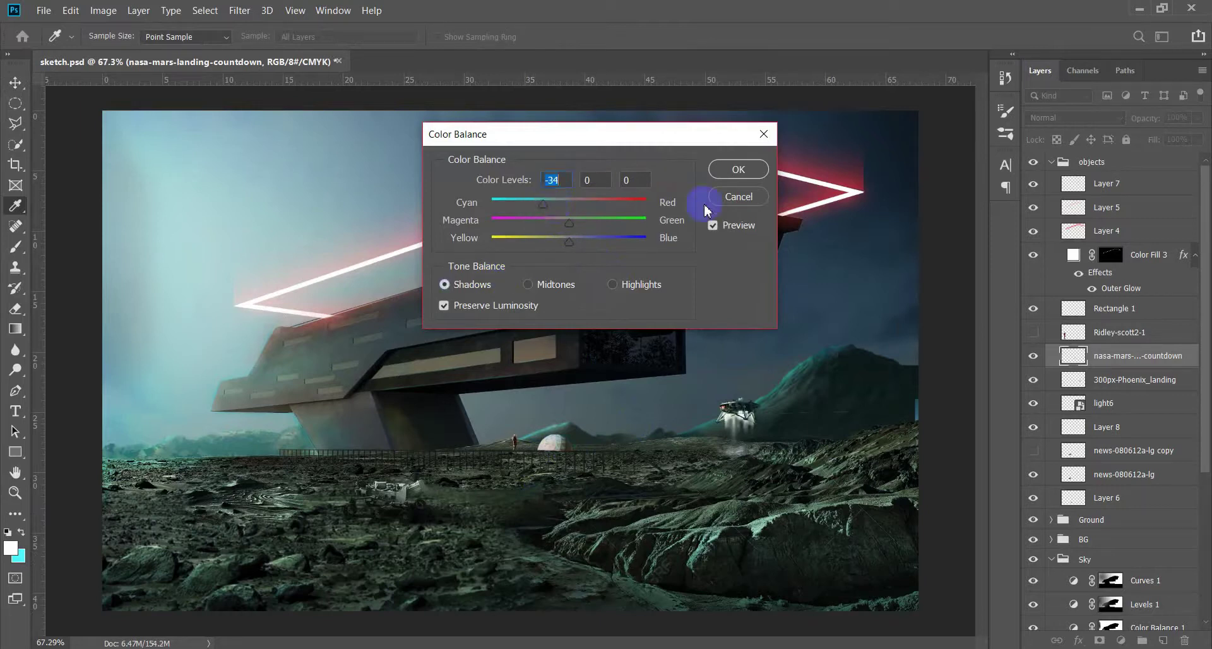
key(Return)
mouse_move(555, 480)
mouse_down()
mouse_move(510, 431)
mouse_move(522, 462)
mouse_up()
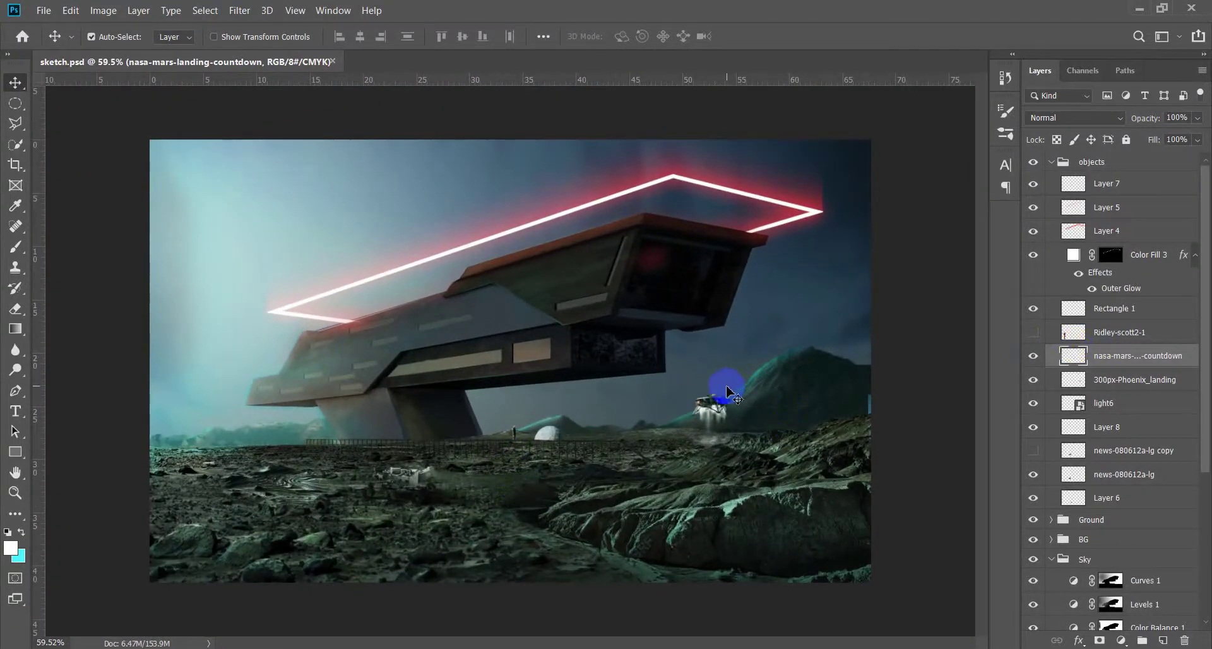
drag(732, 427, 671, 447)
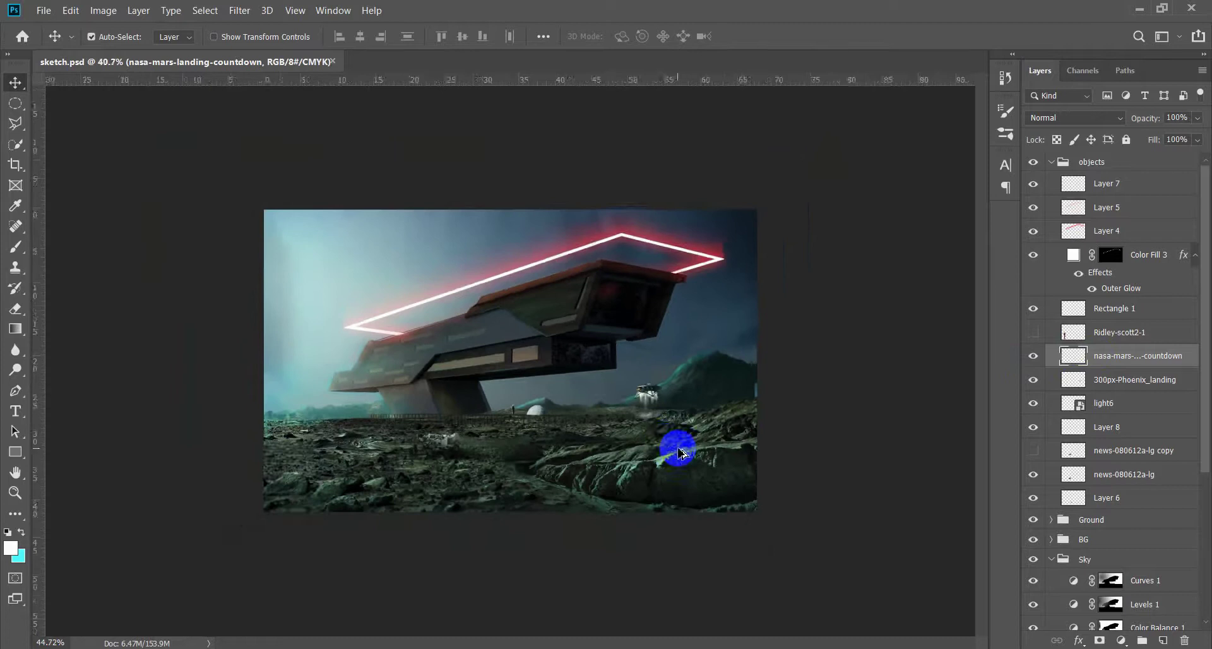
click(1033, 332)
Desaturate the Ridley-scott2-1 astronaut layer to Saturation -56 with Hue/Saturation
click(1131, 335)
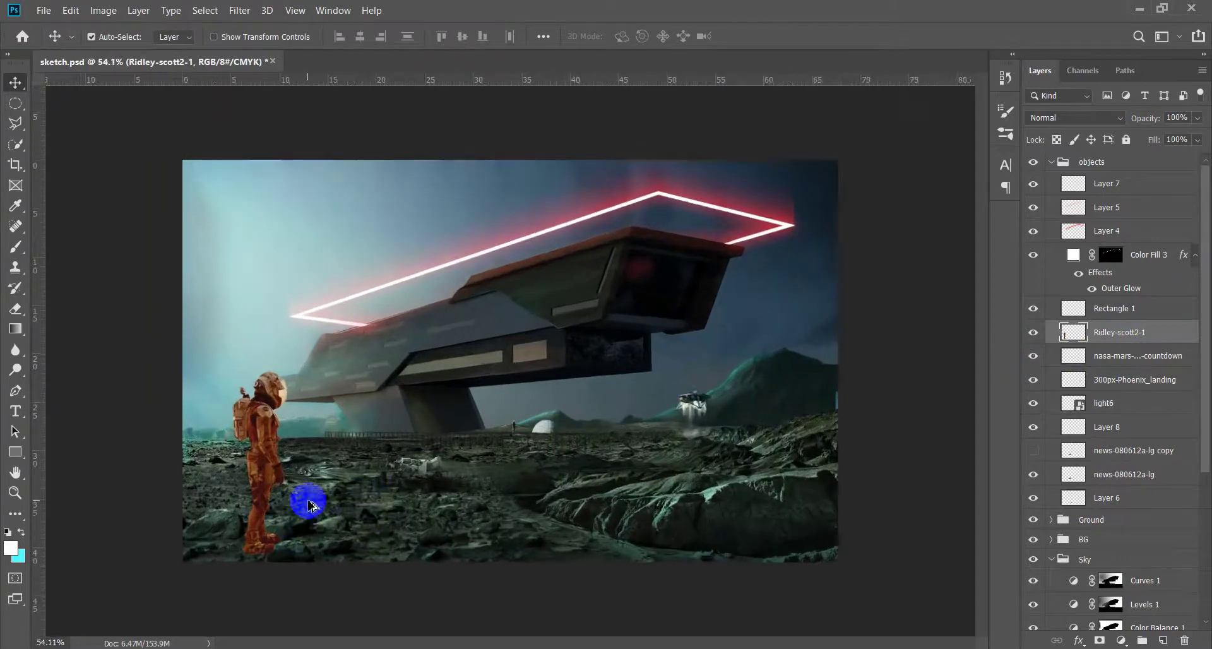
key(ctrl+u)
drag(964, 253, 920, 258)
drag(954, 296, 955, 302)
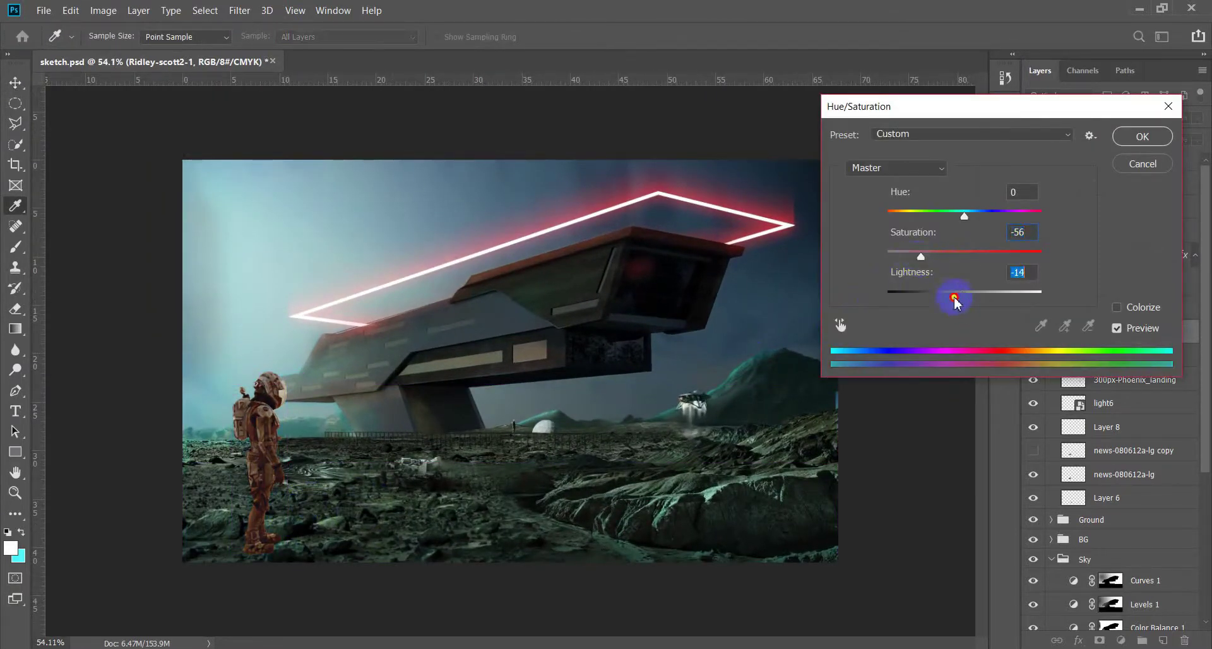
text(0)
click(1149, 145)
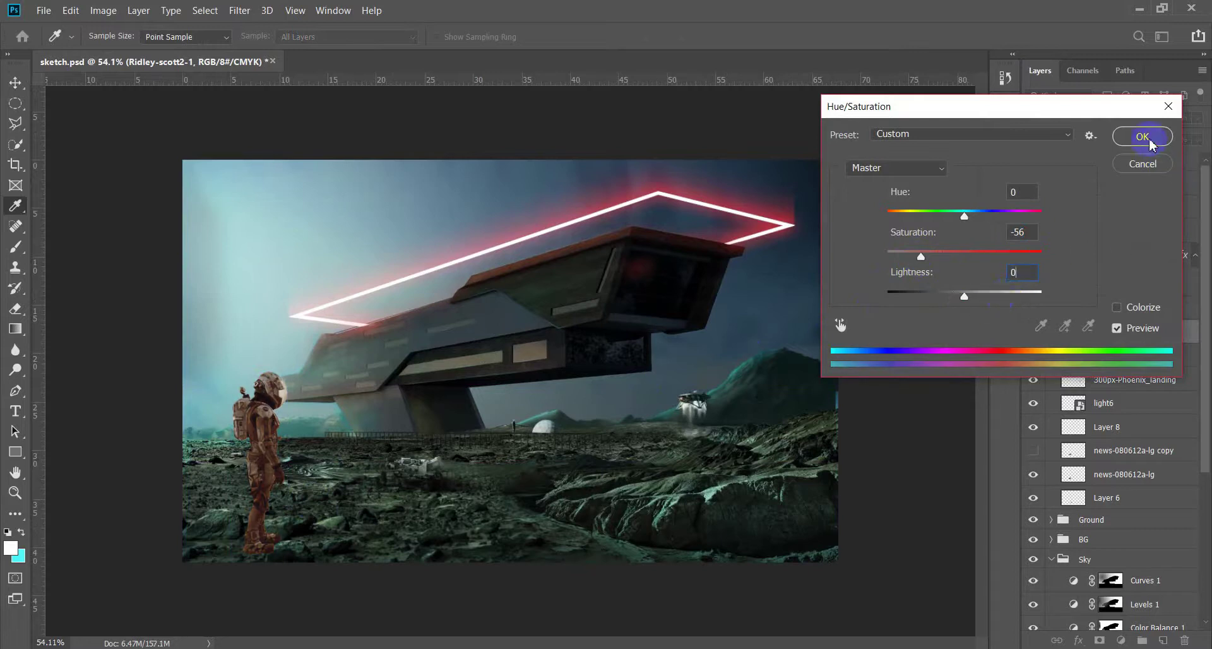
Neutralise the astronaut's red cast with Color Balance and set Levels gamma to 0.79
key(ctrl+b)
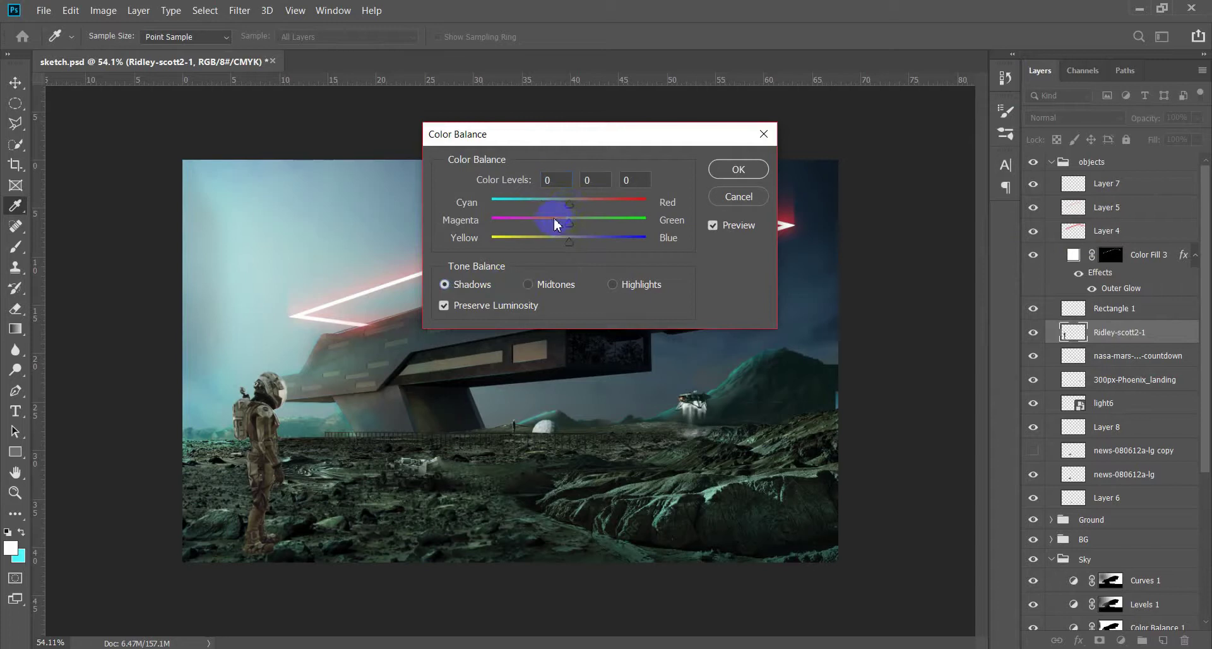
click(718, 176)
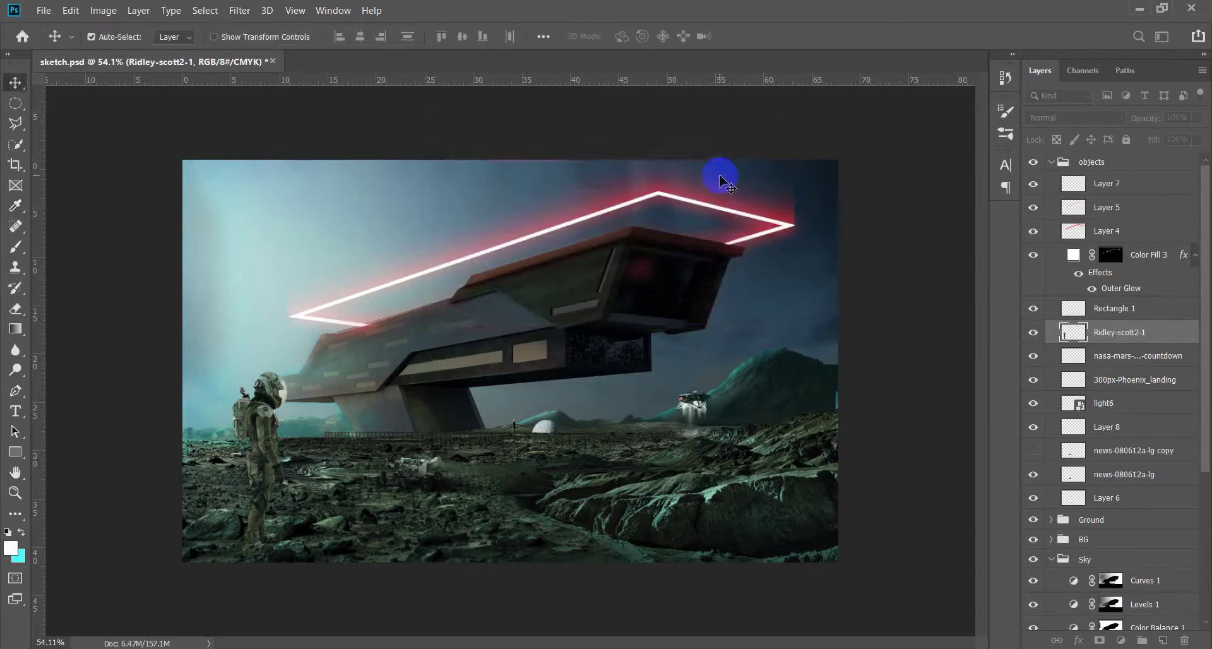
key(ctrl+l)
drag(749, 291, 759, 291)
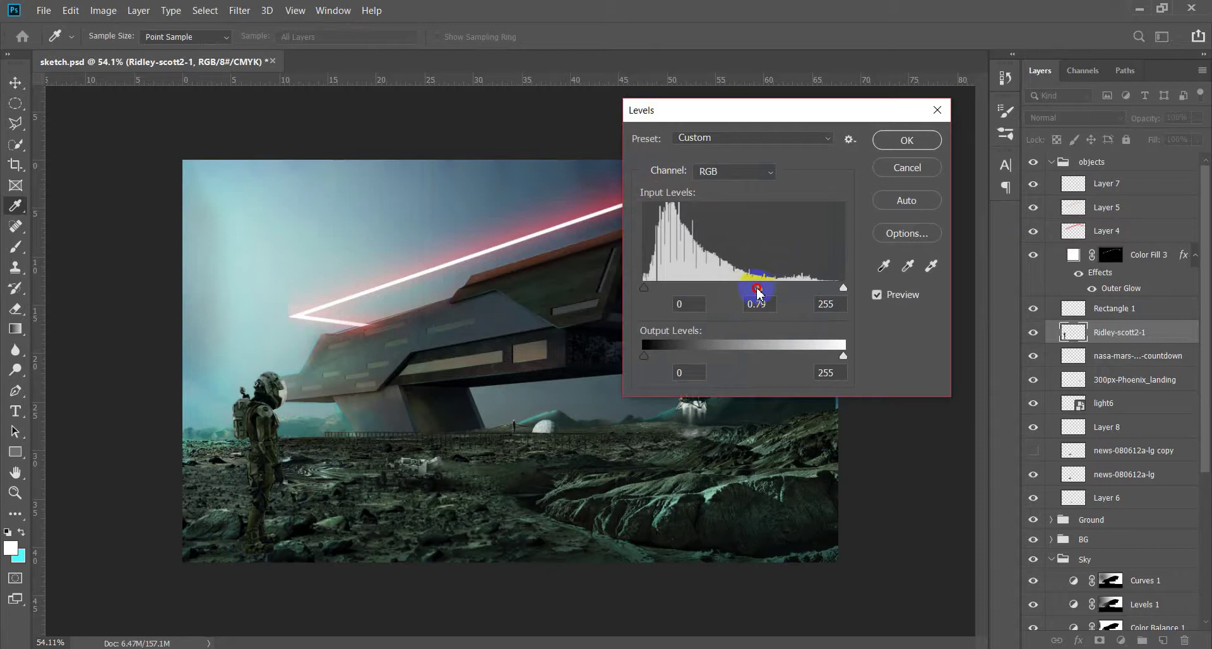
click(907, 140)
Dodge the top edge of the astronaut's helmet to brighten it
key(o)
scroll(303, 453, up, 4)
scroll(196, 414, up, 3)
drag(528, 249, 474, 276)
Lower the tool strength to 50%, enlarge the brush and frame the astronaut
click(319, 36)
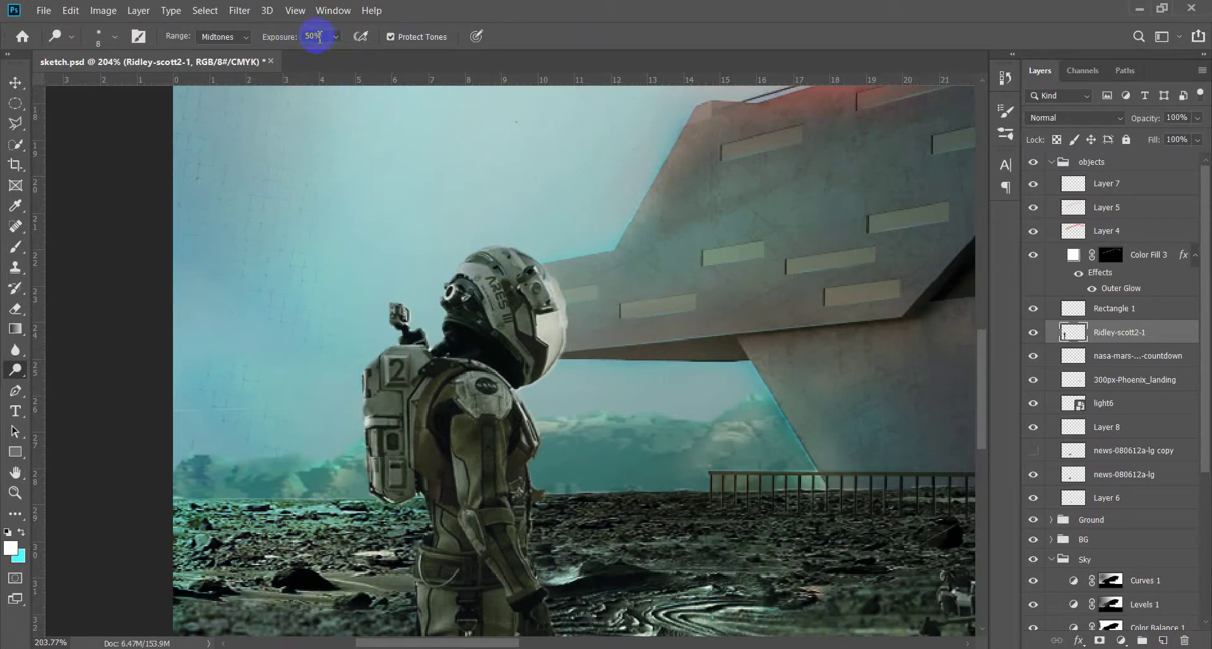
scroll(461, 325, up, 2)
key(])
key(])
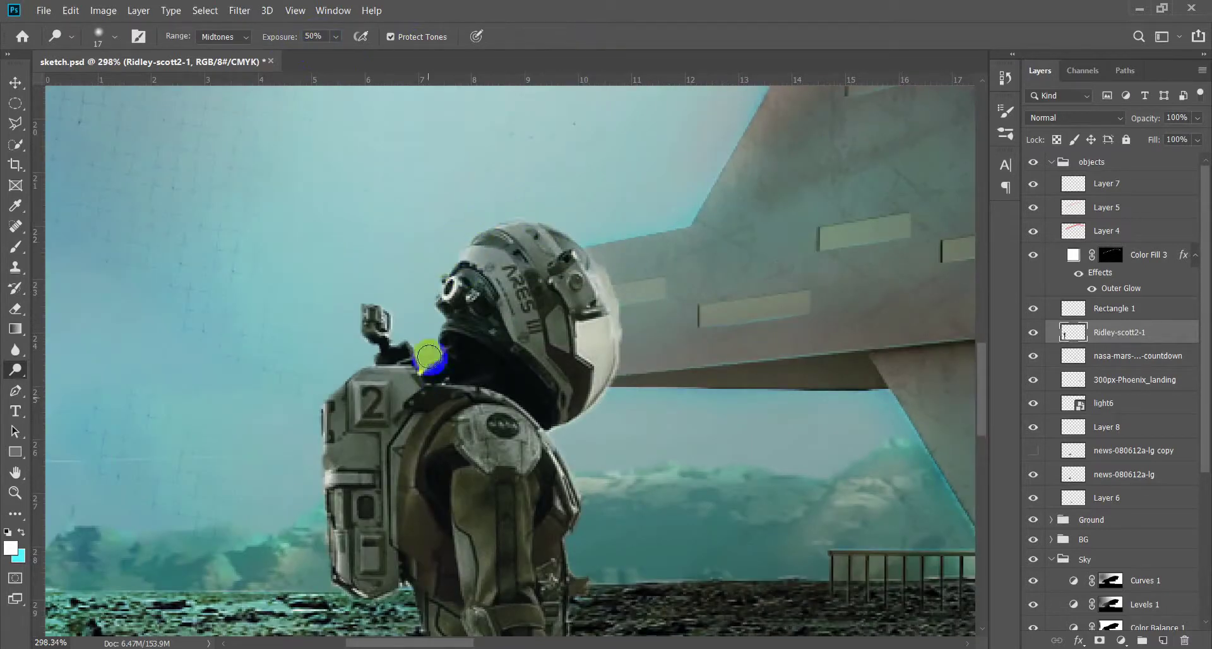
scroll(280, 282, down, 4)
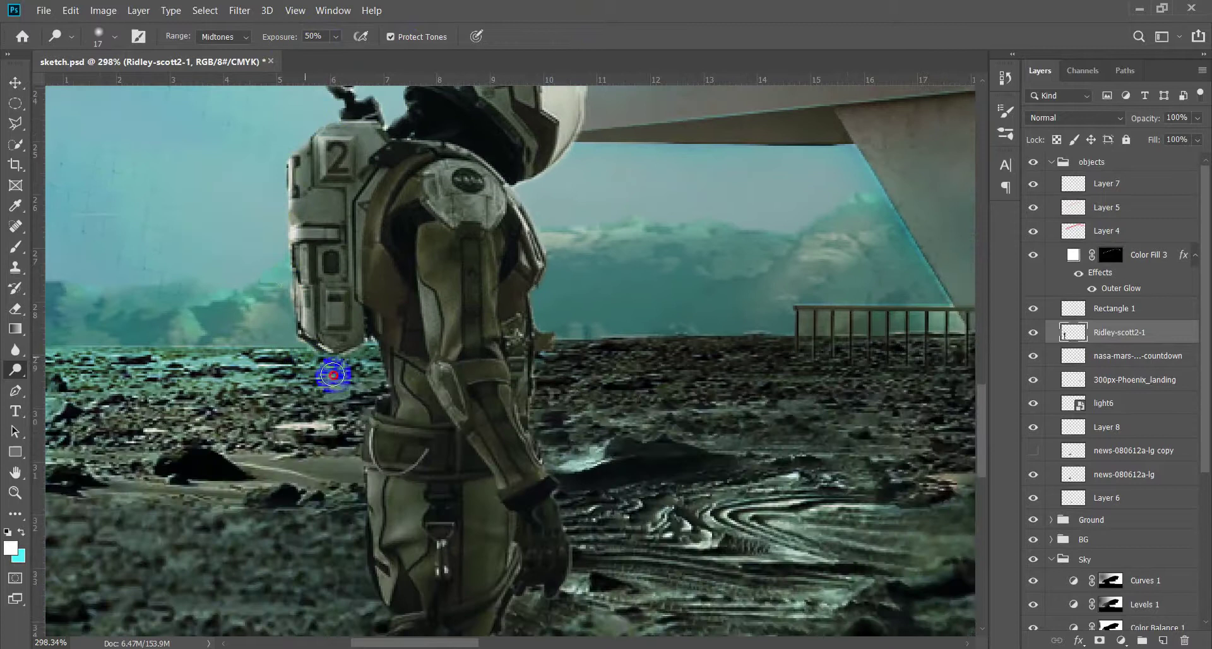
scroll(346, 530, down, 5)
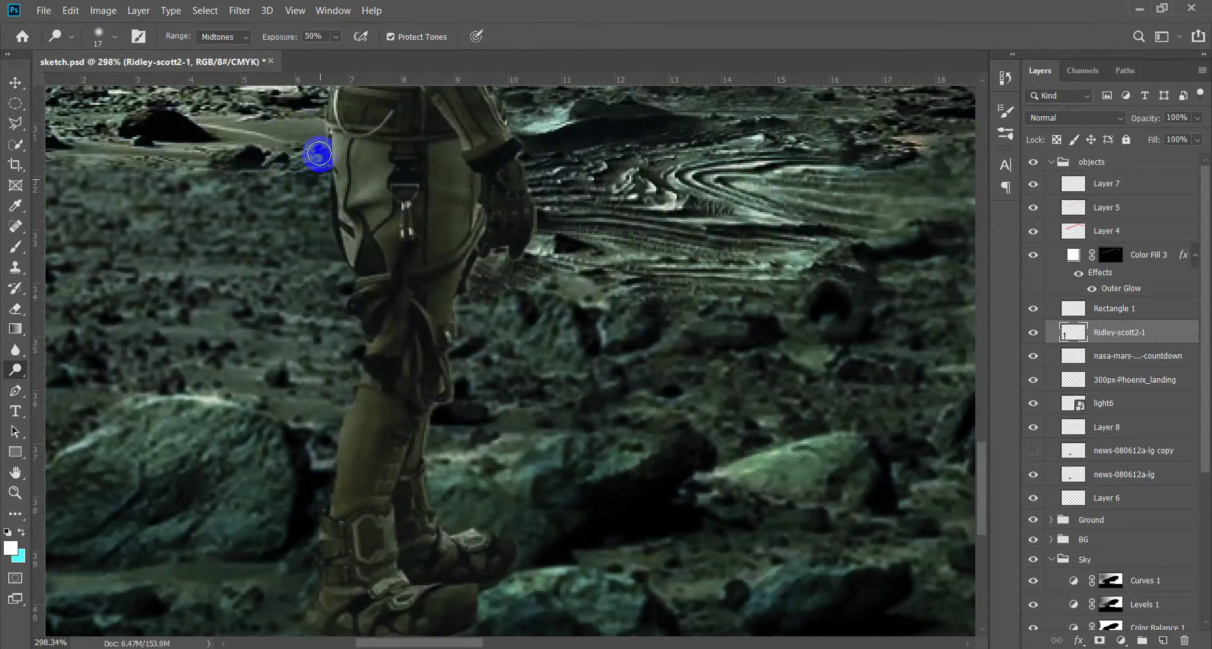
scroll(313, 365, down, 3)
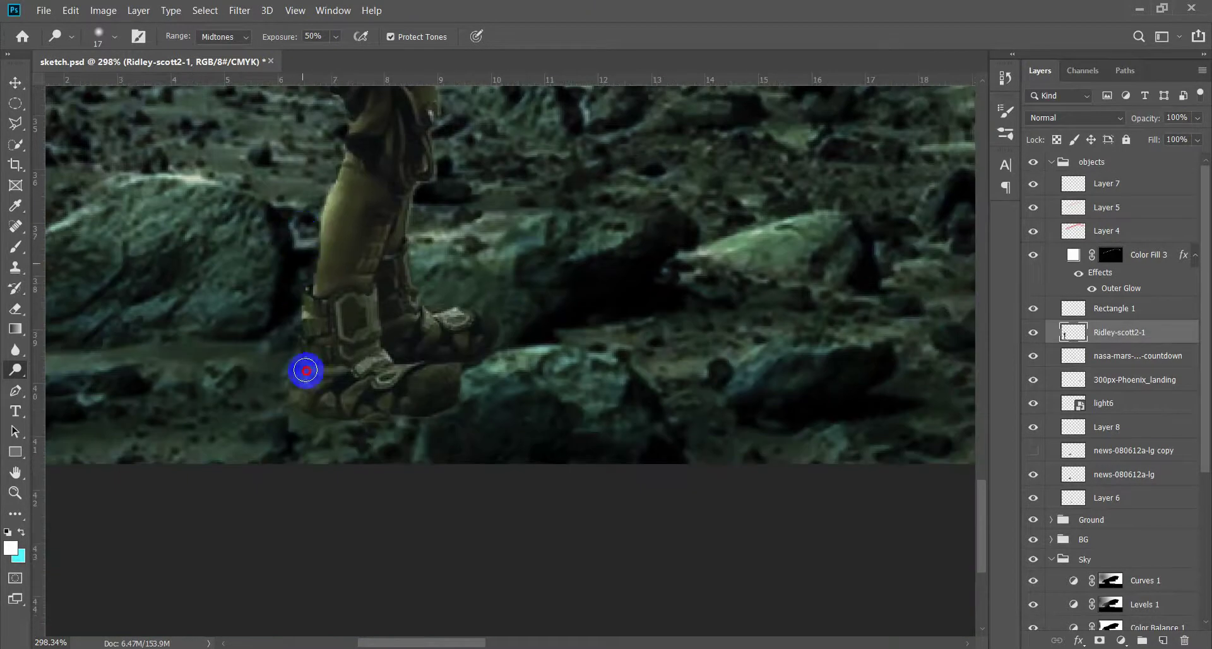
scroll(282, 206, down, 5)
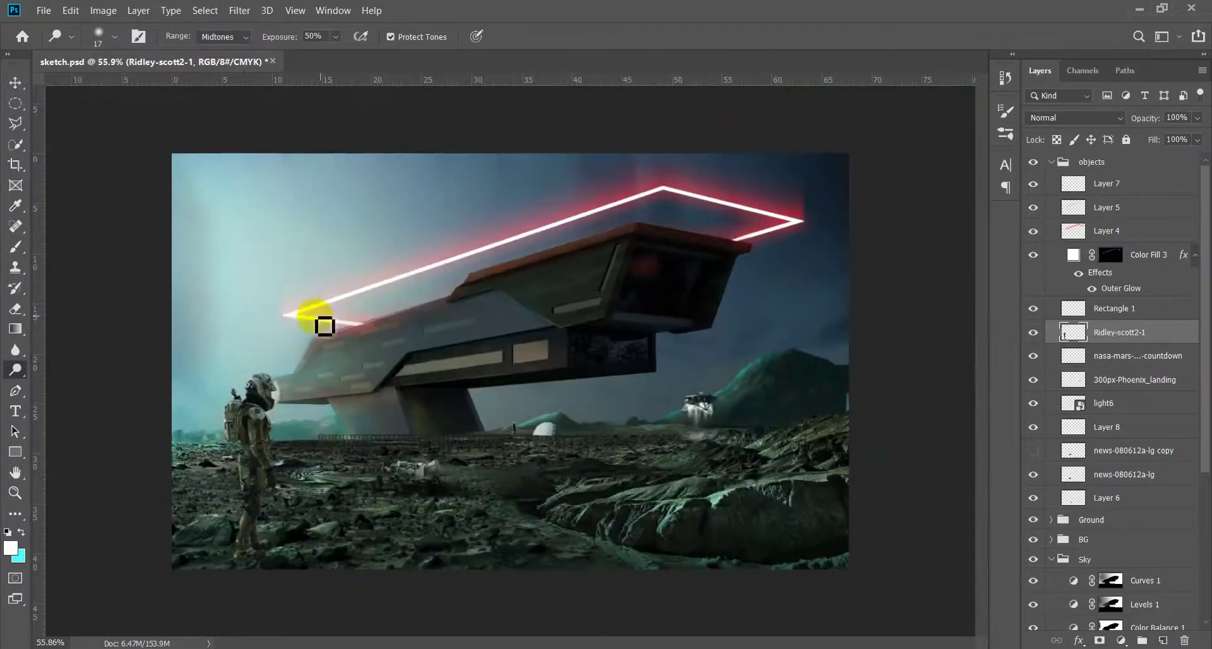
scroll(303, 314, up, 3)
scroll(183, 353, up, 4)
scroll(157, 386, up, 2)
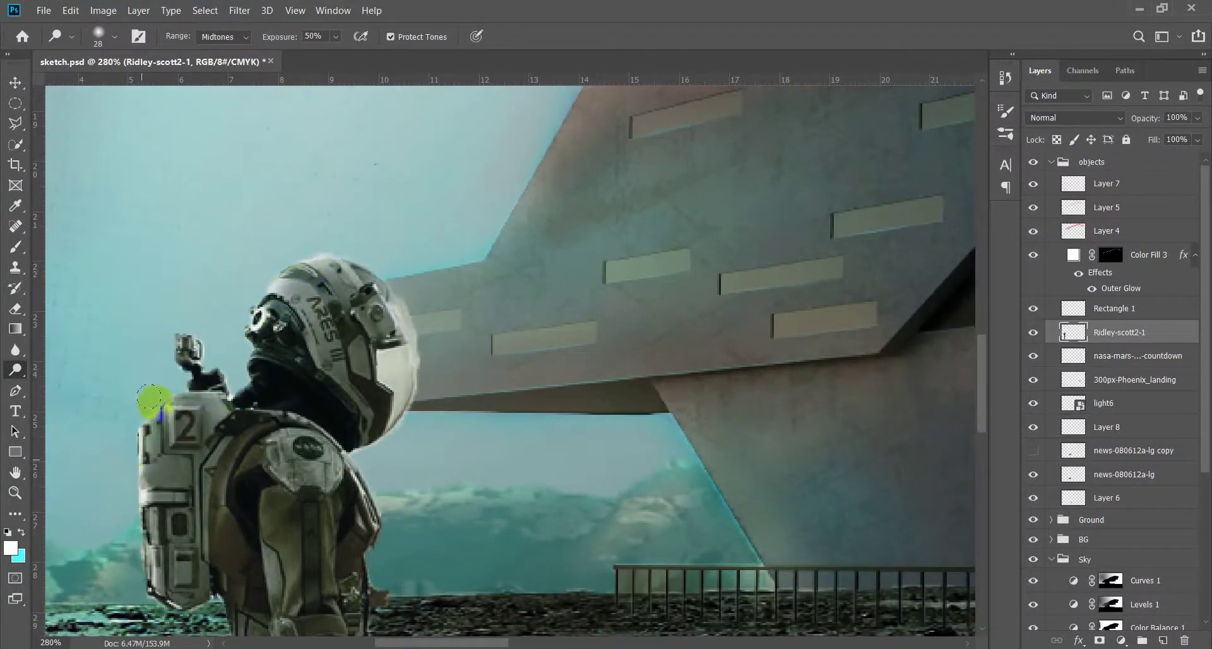
drag(152, 559, 164, 279)
scroll(234, 379, down, 3)
scroll(240, 297, down, 2)
scroll(265, 360, down, 2)
alt+scroll(251, 467, down, 10)
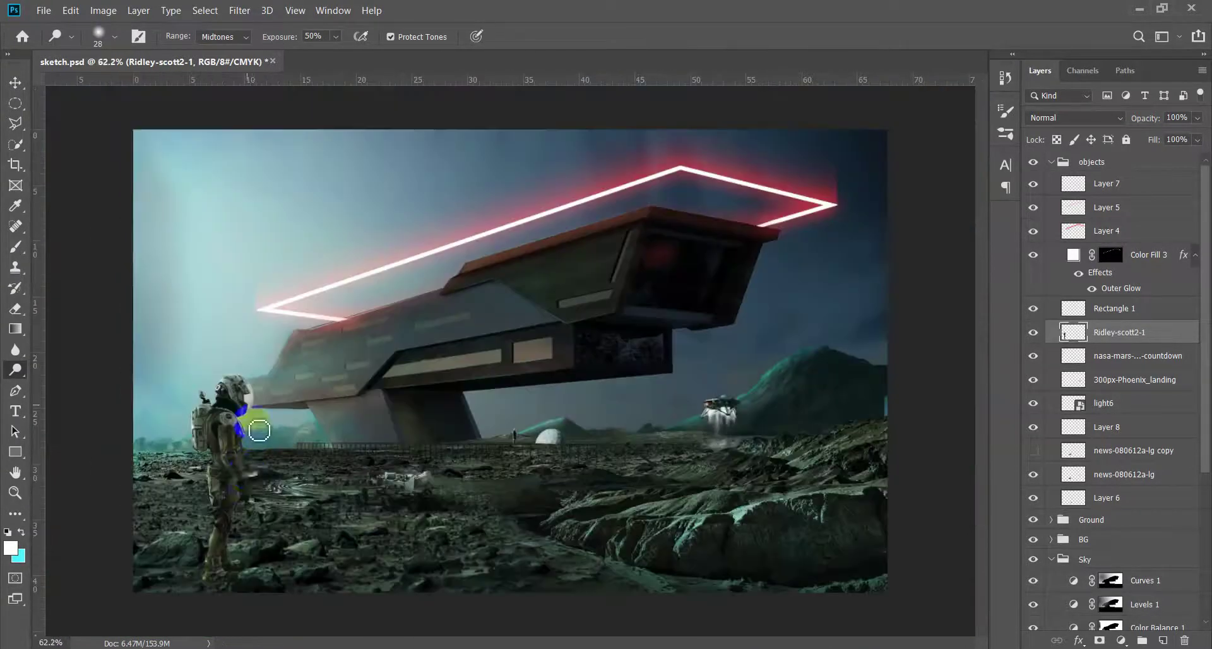
alt+scroll(243, 435, up, 5)
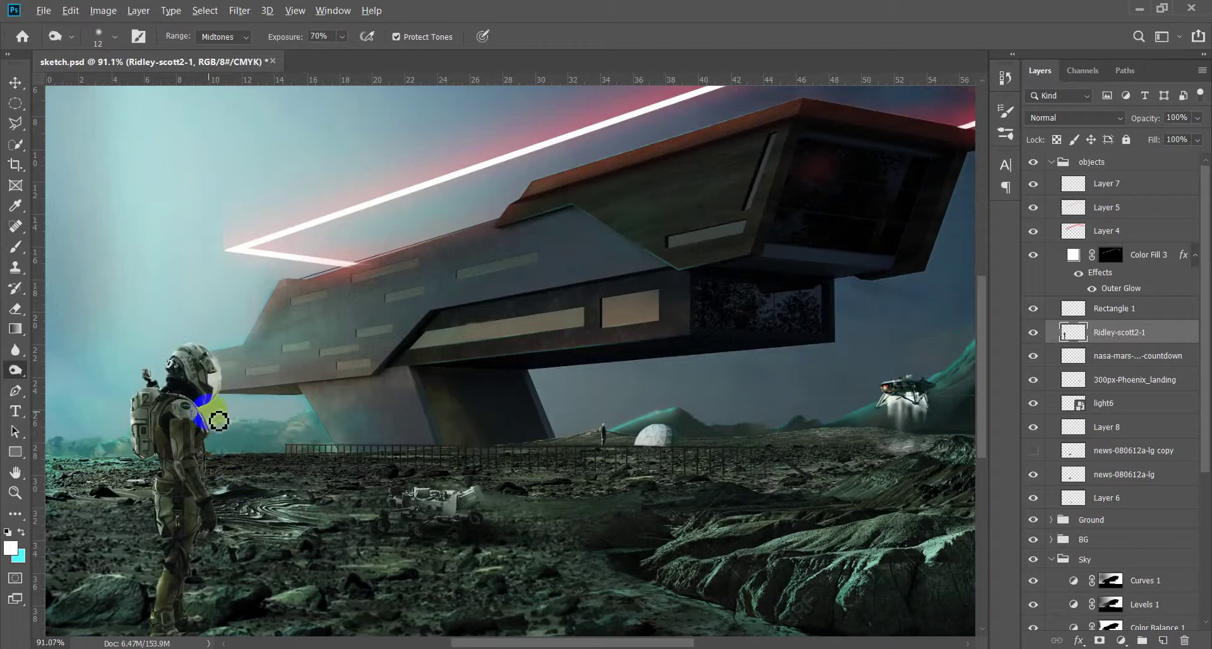
alt+scroll(195, 477, up, 2)
alt+scroll(238, 420, up, 2)
alt+scroll(197, 364, up, 2)
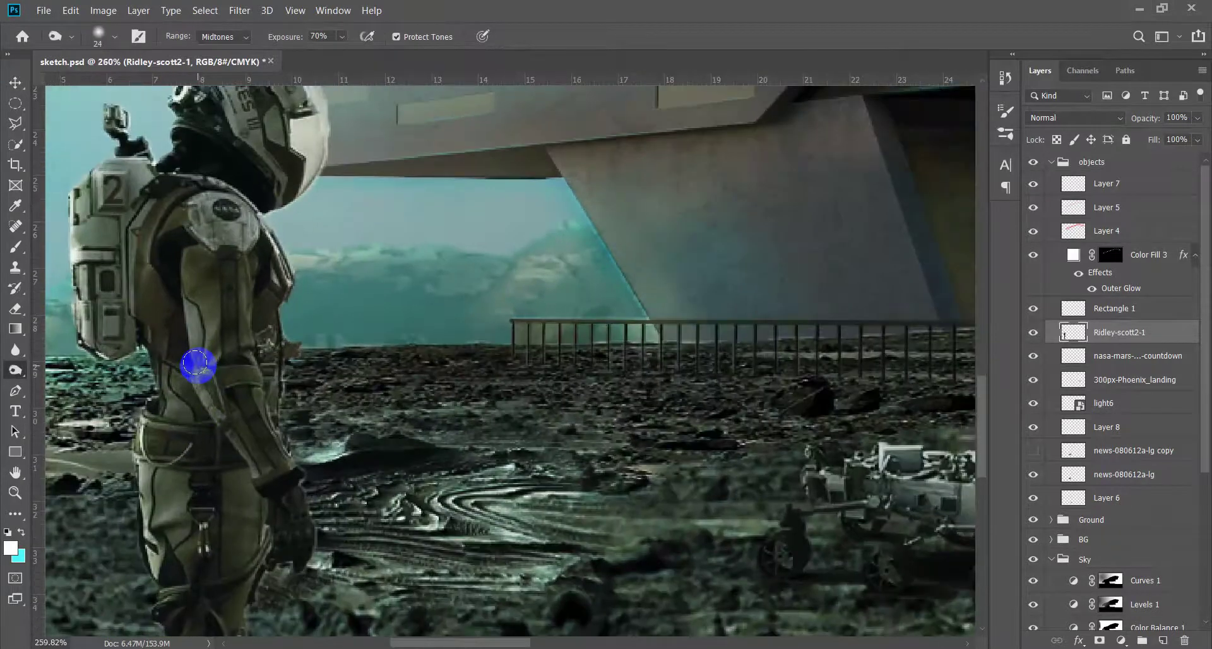
Switch to the Dodge tool with a much smaller brush for suit highlights
alt+right_click(196, 356)
alt+right_click(257, 474)
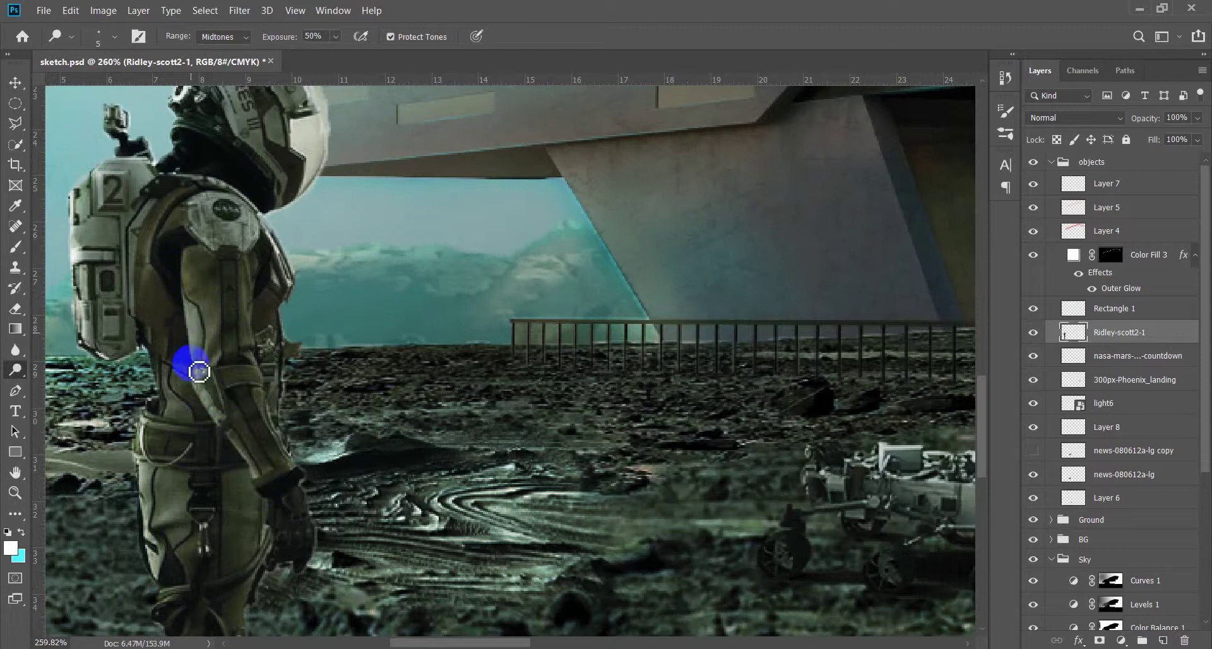
alt+scroll(272, 550, down, 3)
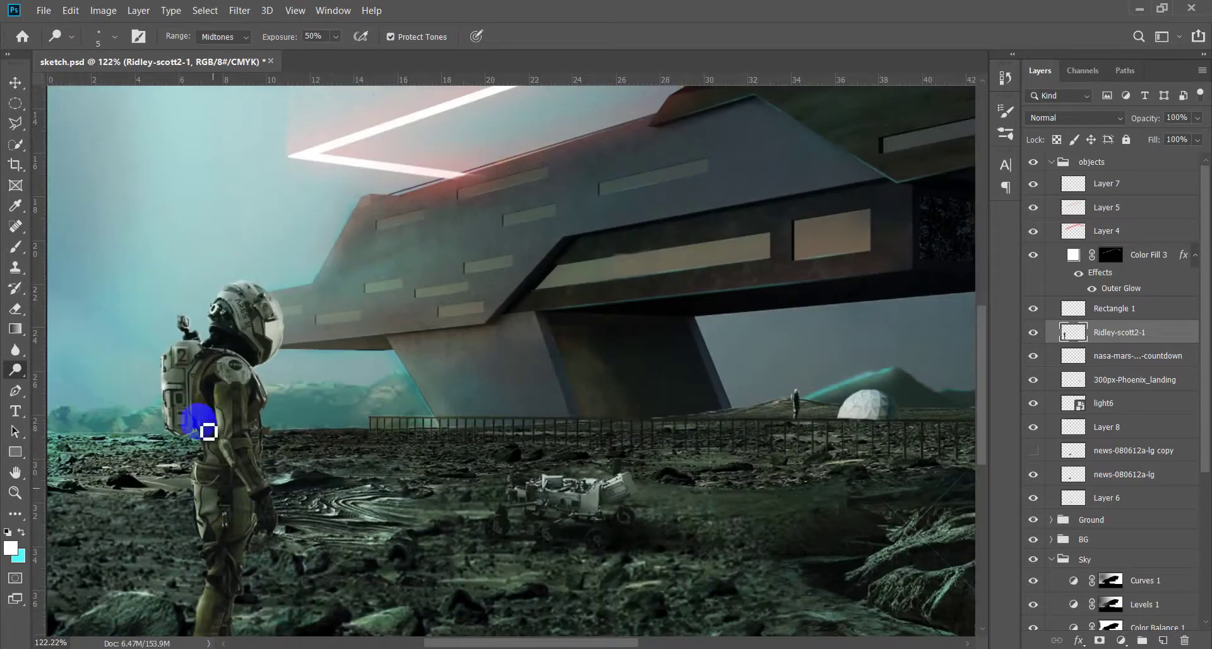
alt+scroll(208, 404, up, 1)
alt+scroll(208, 379, up, 3)
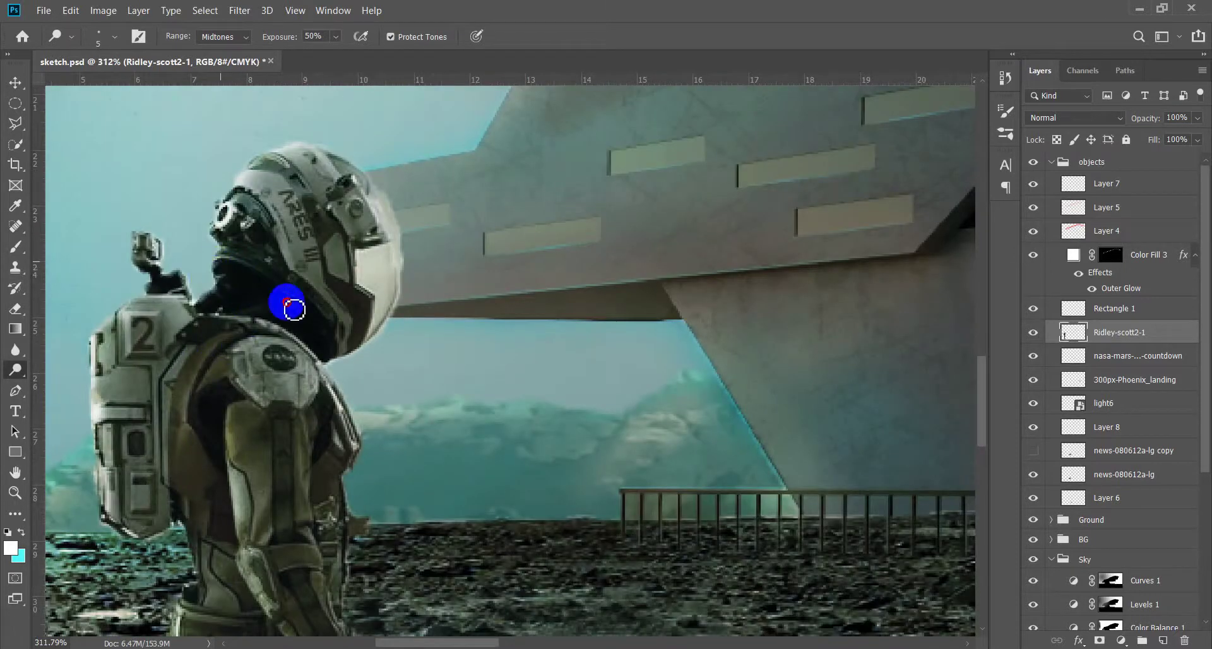
alt+scroll(244, 397, down, 2)
alt+scroll(244, 590, down, 1)
alt+scroll(257, 601, up, 1)
alt+scroll(289, 591, up, 2)
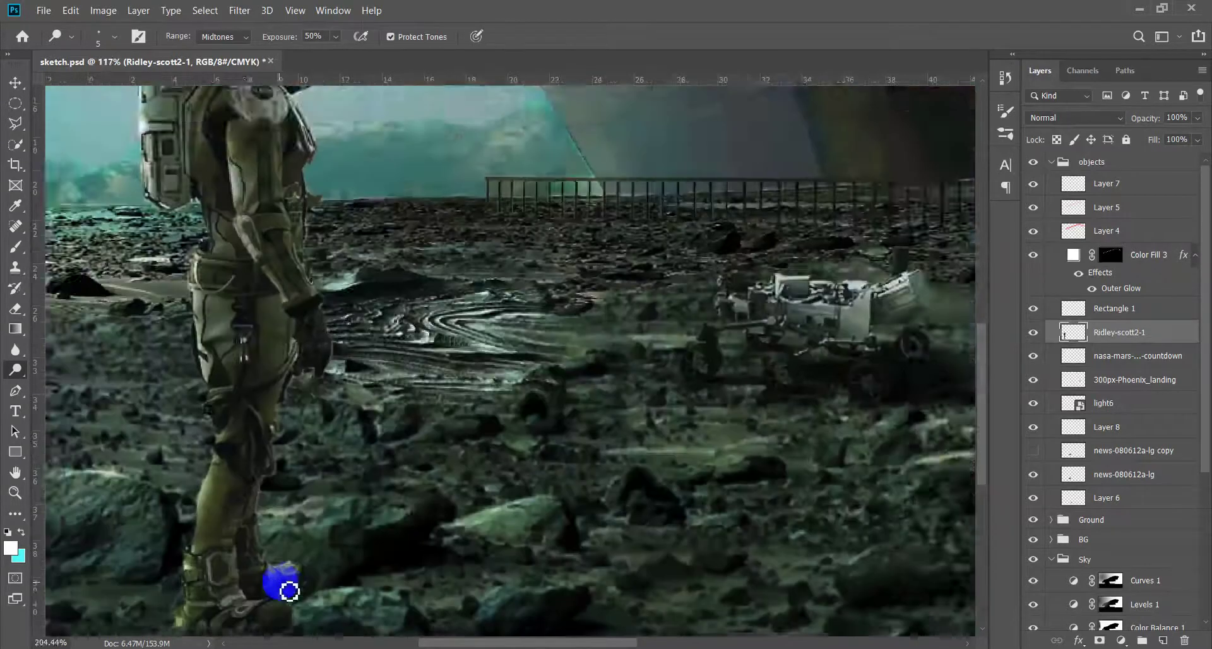
alt+scroll(289, 591, down, 1)
alt+scroll(276, 503, down, 1)
alt+scroll(282, 495, down, 2)
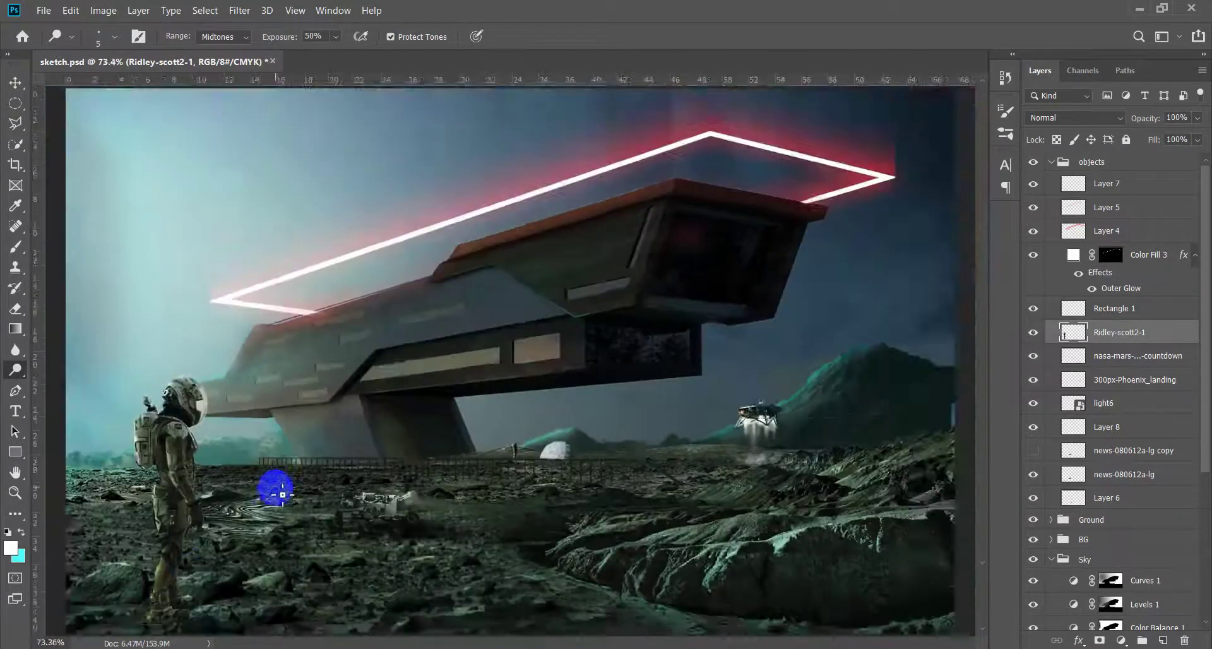
Burn shading around the helmet, a spot on the arm, and the upper arm and shoulder
key(shift+o)
alt+scroll(183, 397, up, 4)
drag(187, 399, 201, 405)
key(bracketright)
key(bracketleft)
click(193, 568)
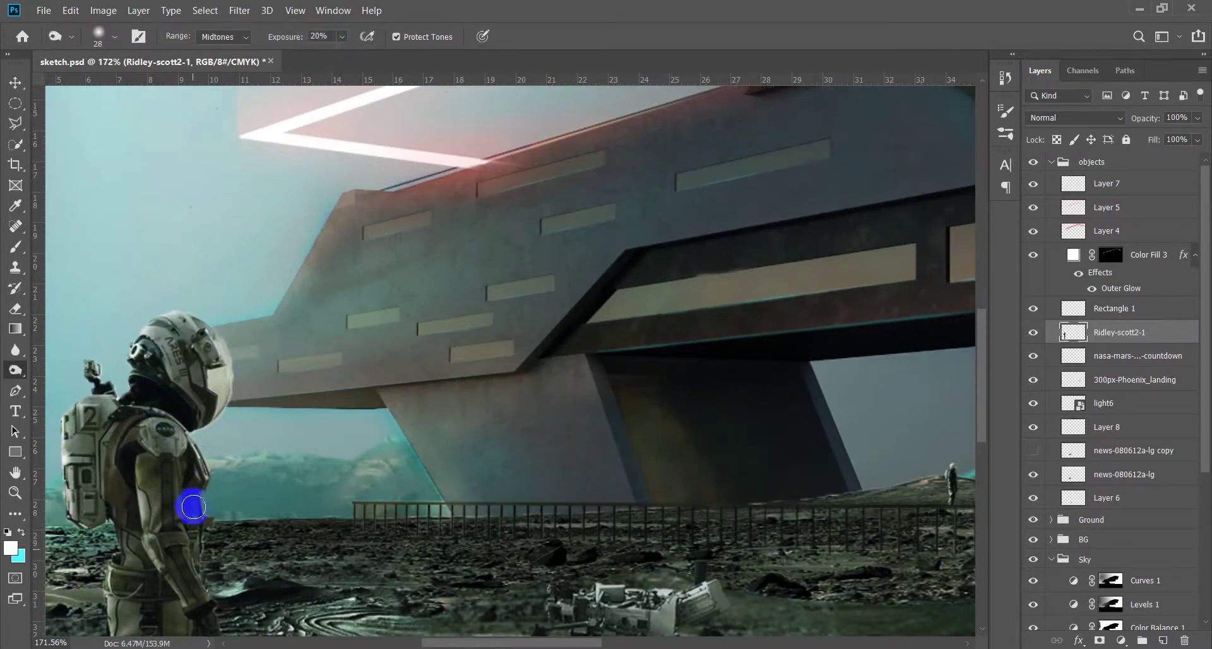
drag(151, 569, 154, 359)
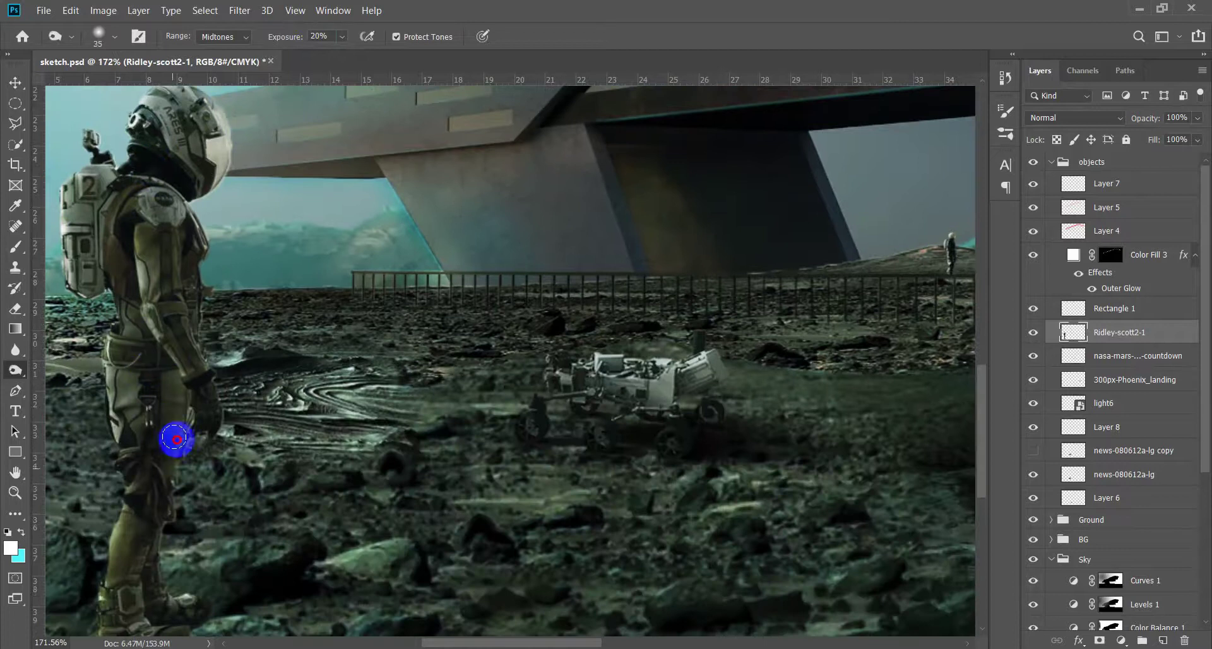
key(bracketright)
mouse_move(197, 225)
mouse_down()
mouse_move(162, 243)
mouse_move(236, 436)
mouse_up()
Bring the legs into view and add empty Layer 9 above Ridley-scott2-1
drag(135, 571, 202, 433)
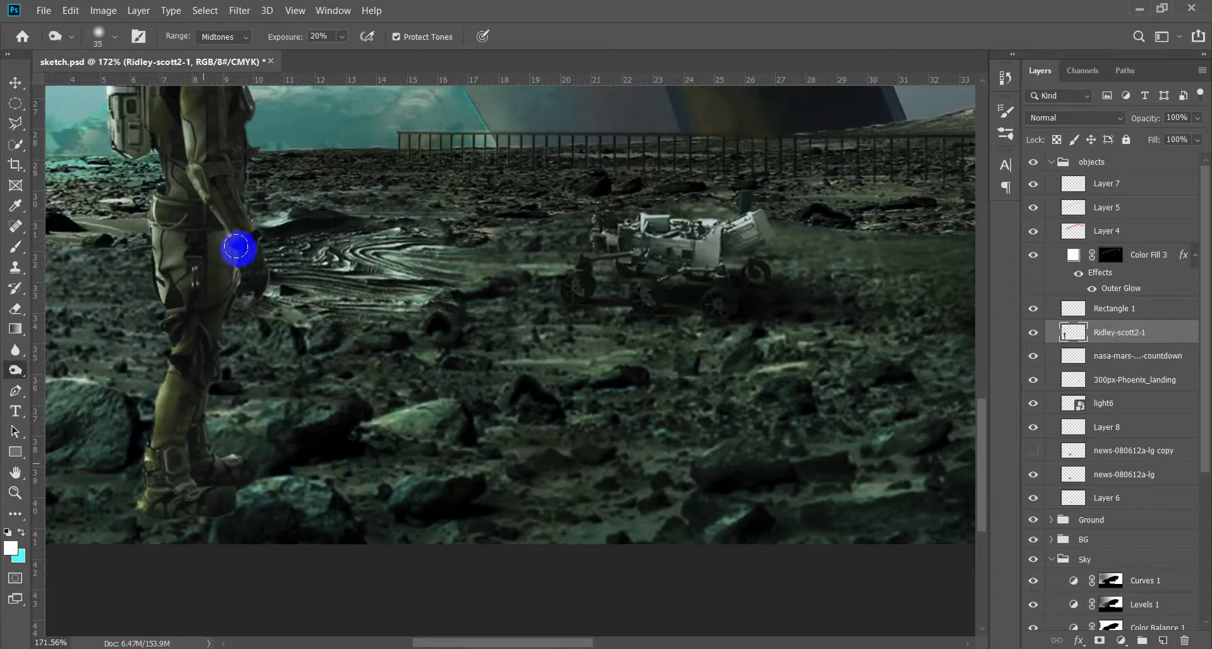
scroll(222, 208, down, 5)
scroll(274, 501, up, 1)
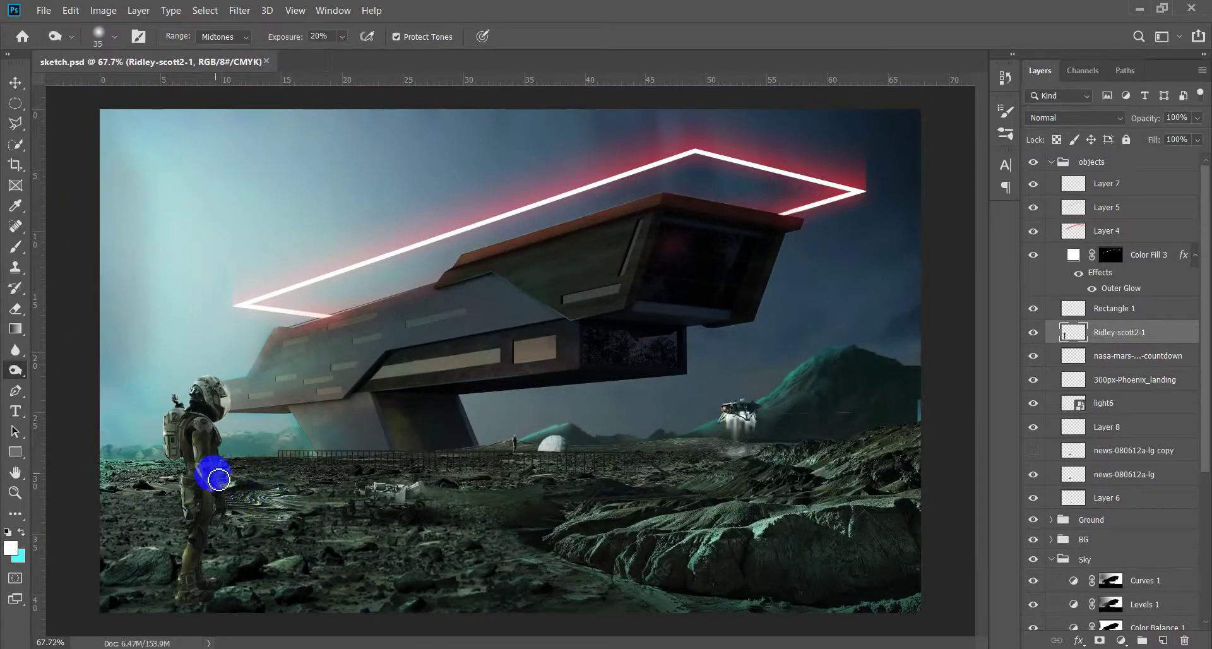
scroll(216, 424, up, 6)
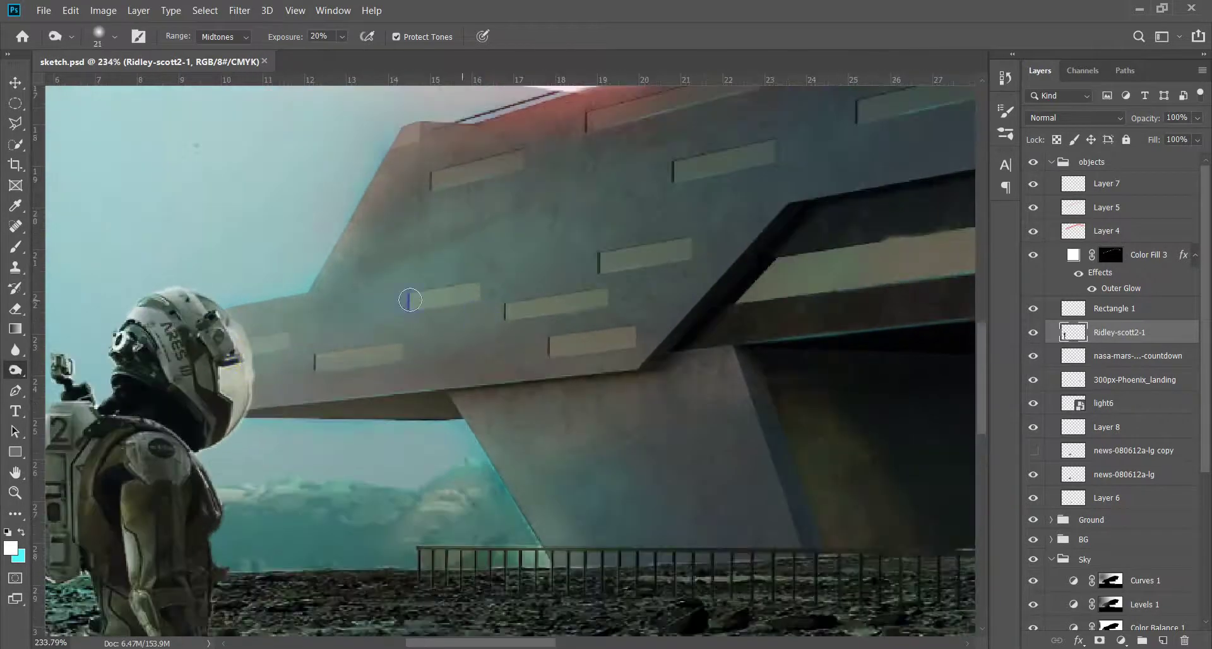
click(1169, 640)
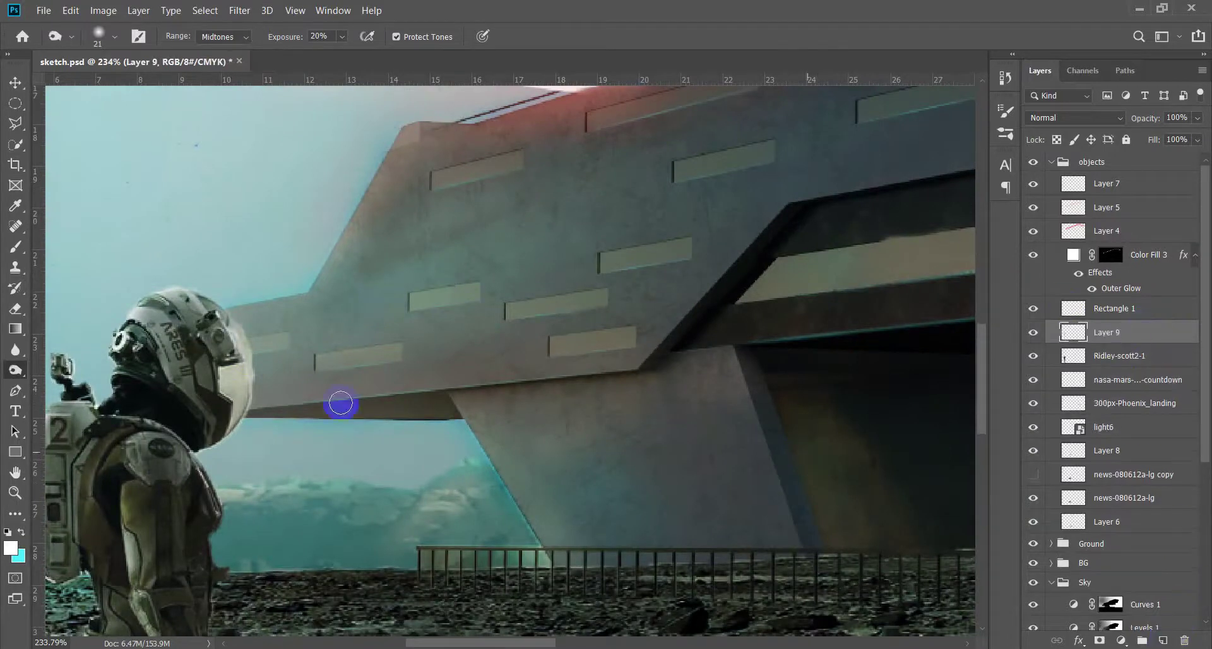
Set the foreground to red and paint a thin red rim around the helmet on Layer 9
click(11, 546)
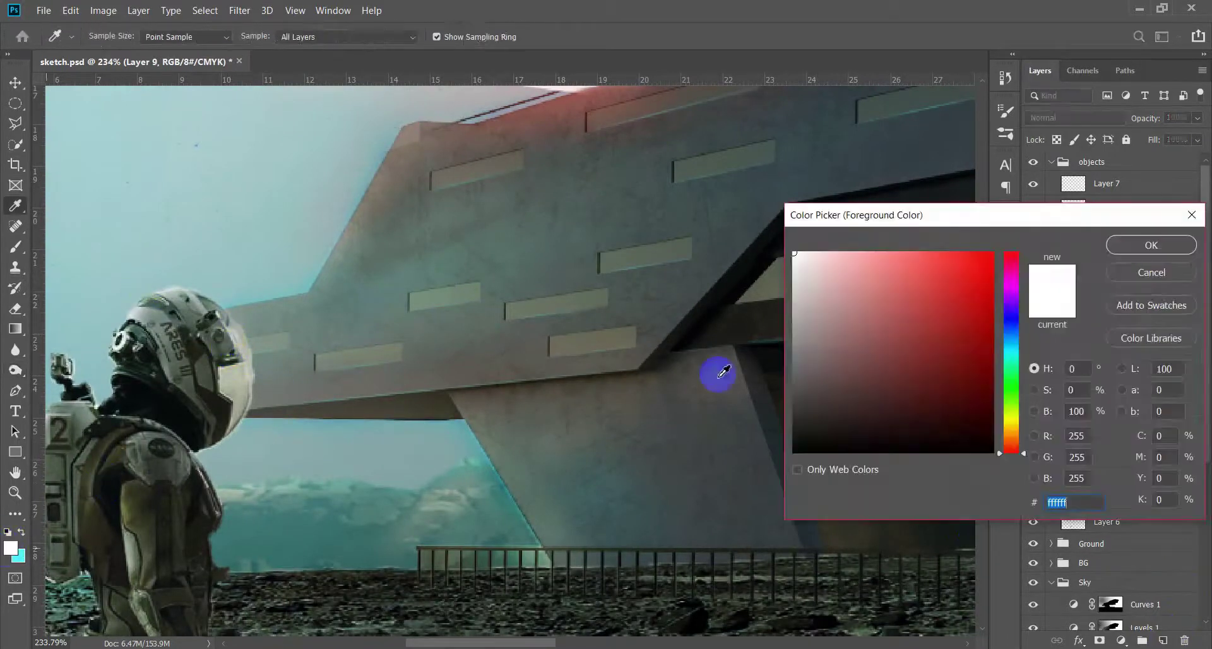
click(1154, 245)
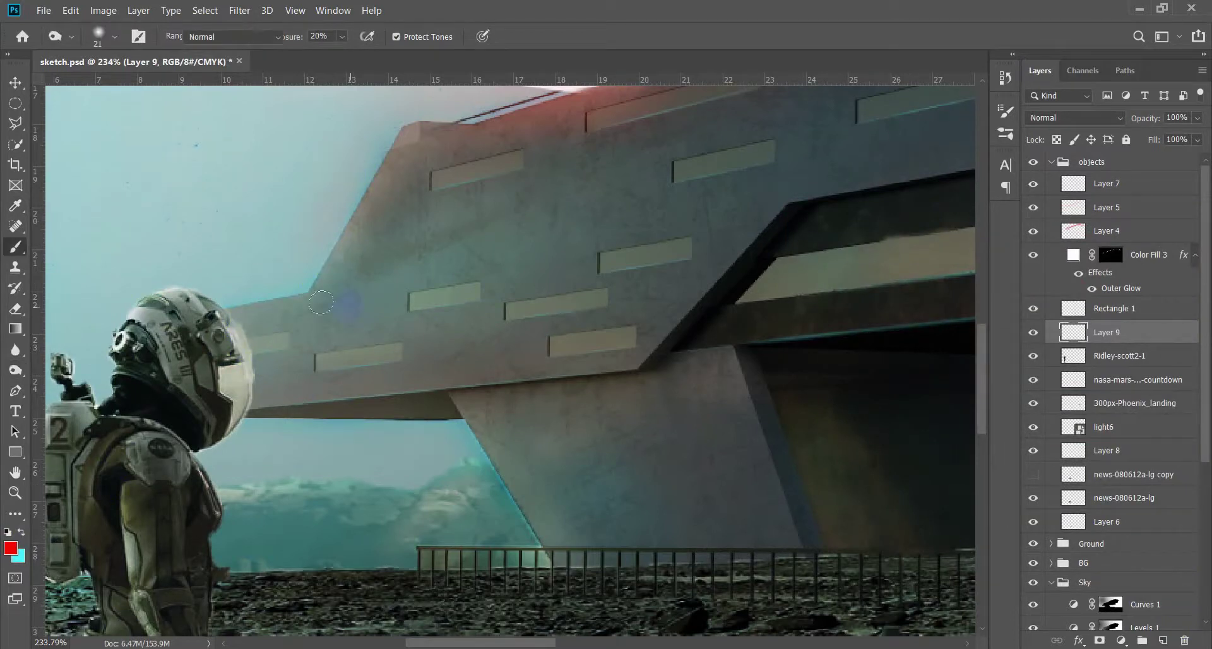
key(b)
right_click(306, 384)
key(Escape)
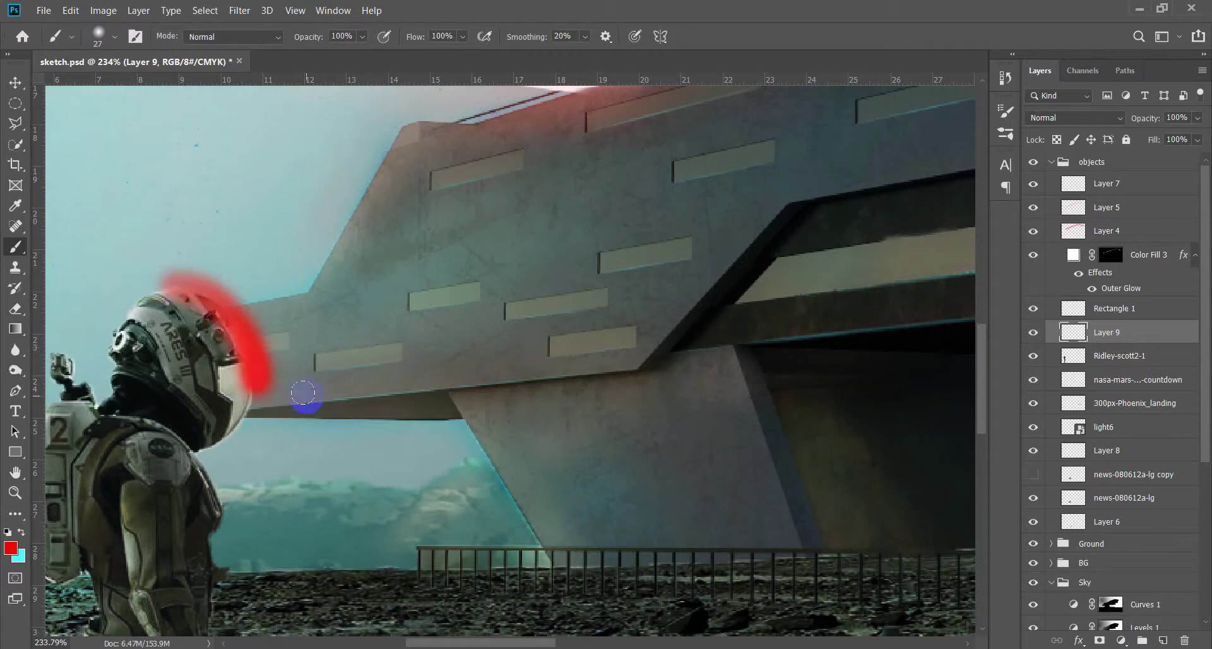
key(ctrl+z)
key(F5)
key(F5)
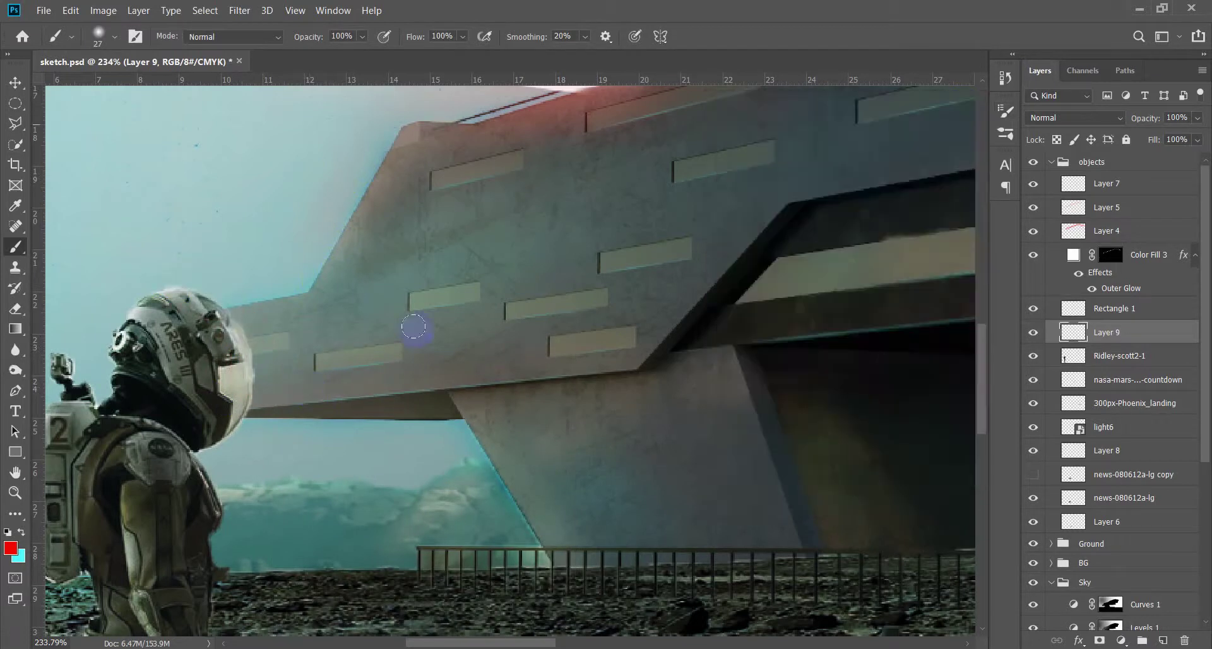
drag(266, 370, 252, 411)
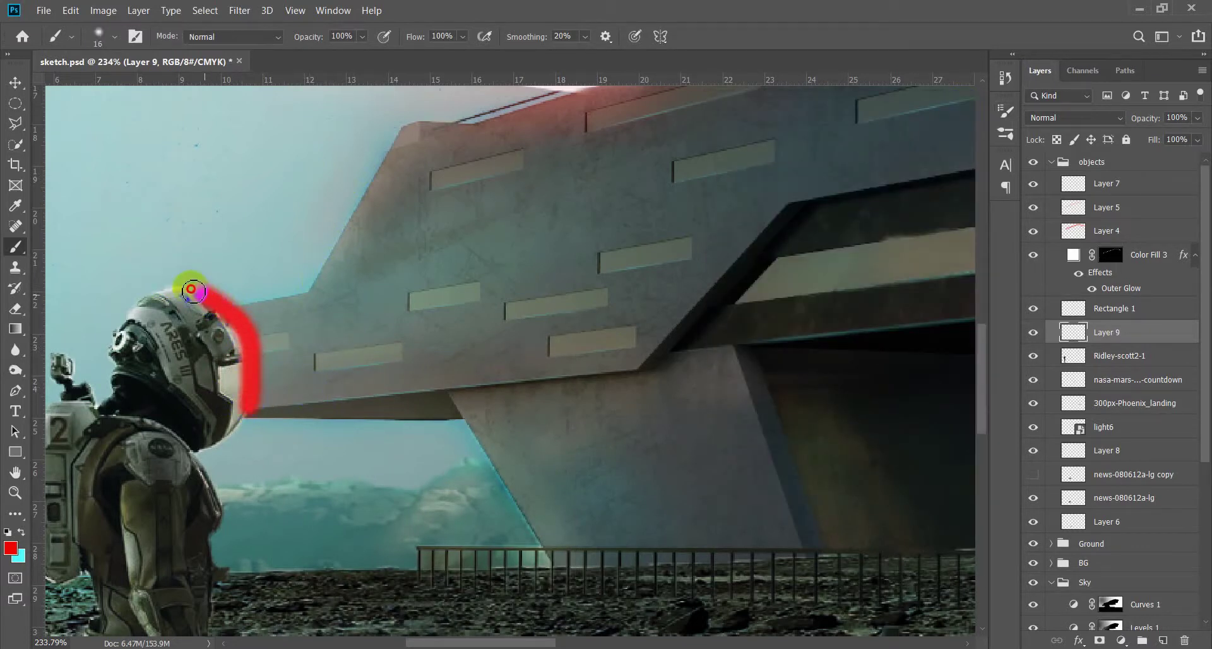
scroll(192, 290, down, 5)
Set Layer 9 to Lighten blend mode and lower its opacity to 26%
click(1074, 117)
click(1061, 235)
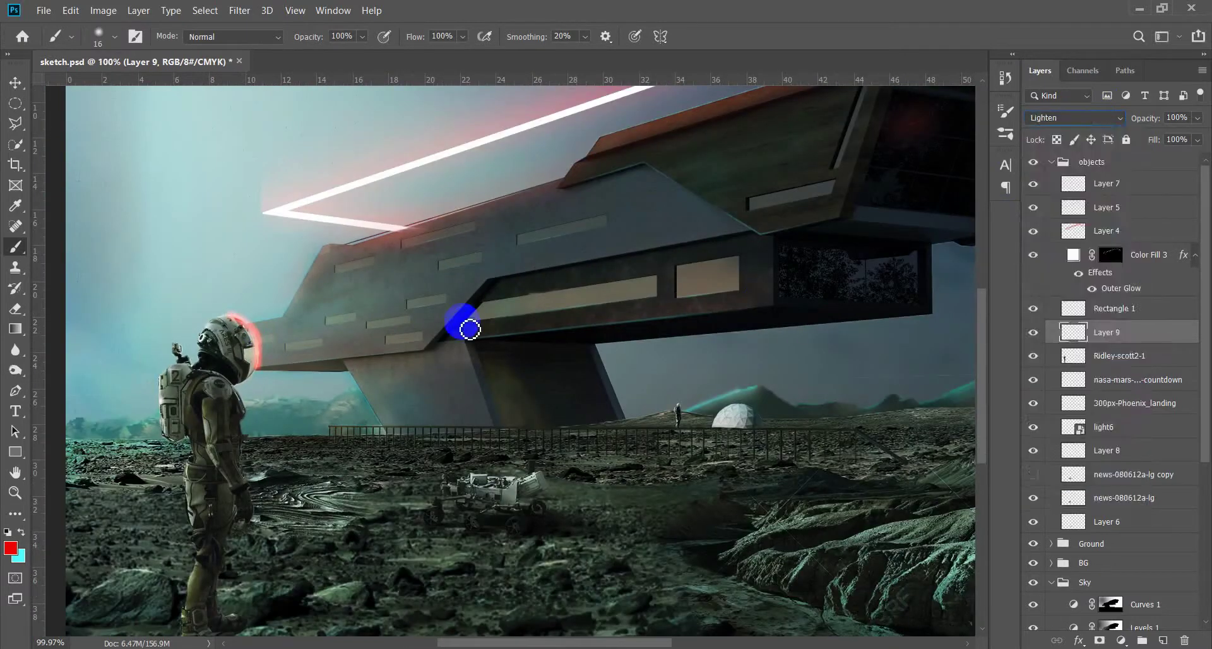
key(e)
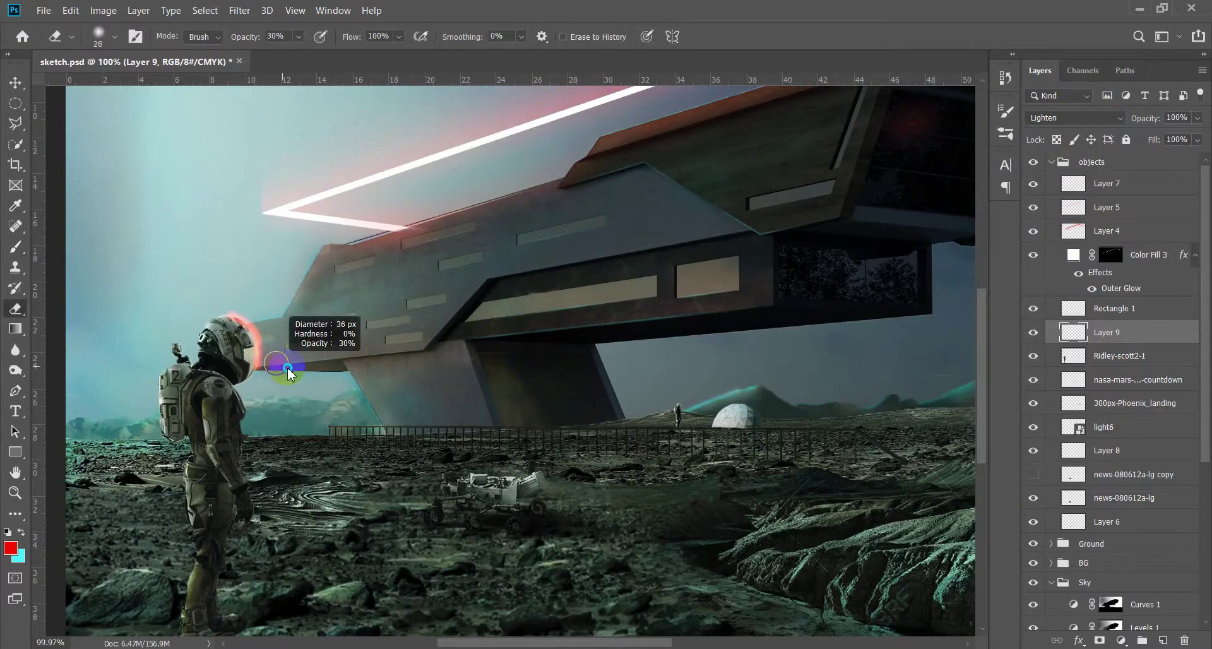
scroll(265, 350, up, 5)
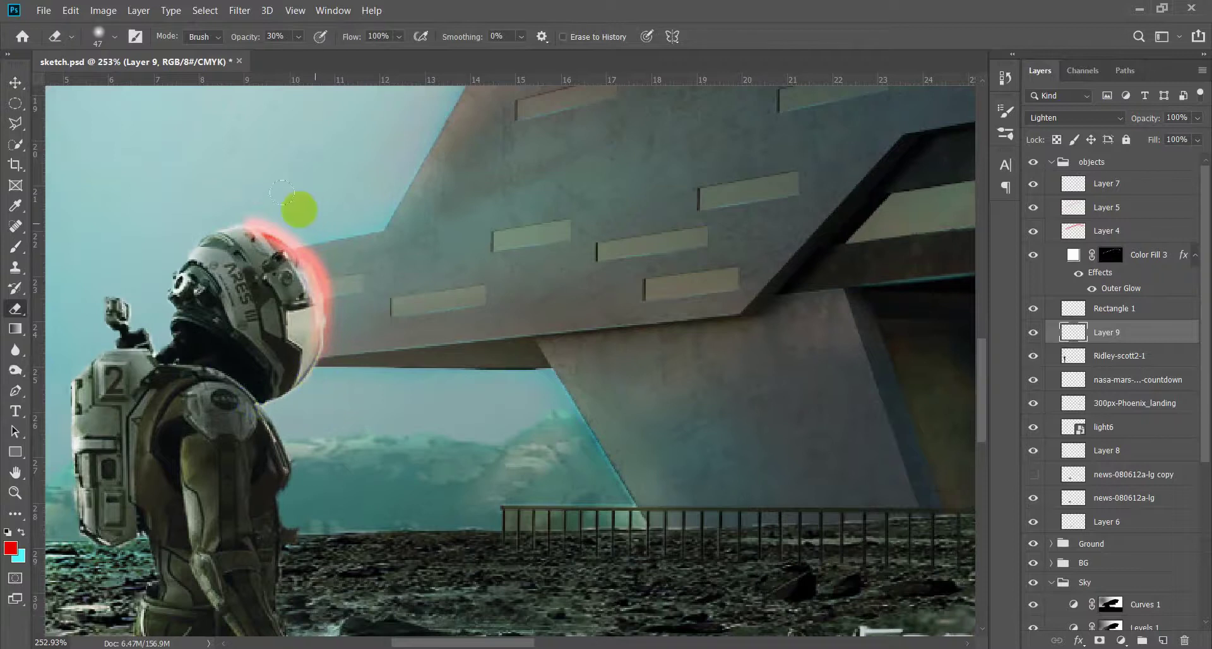
key(v)
key(0)
key(0)
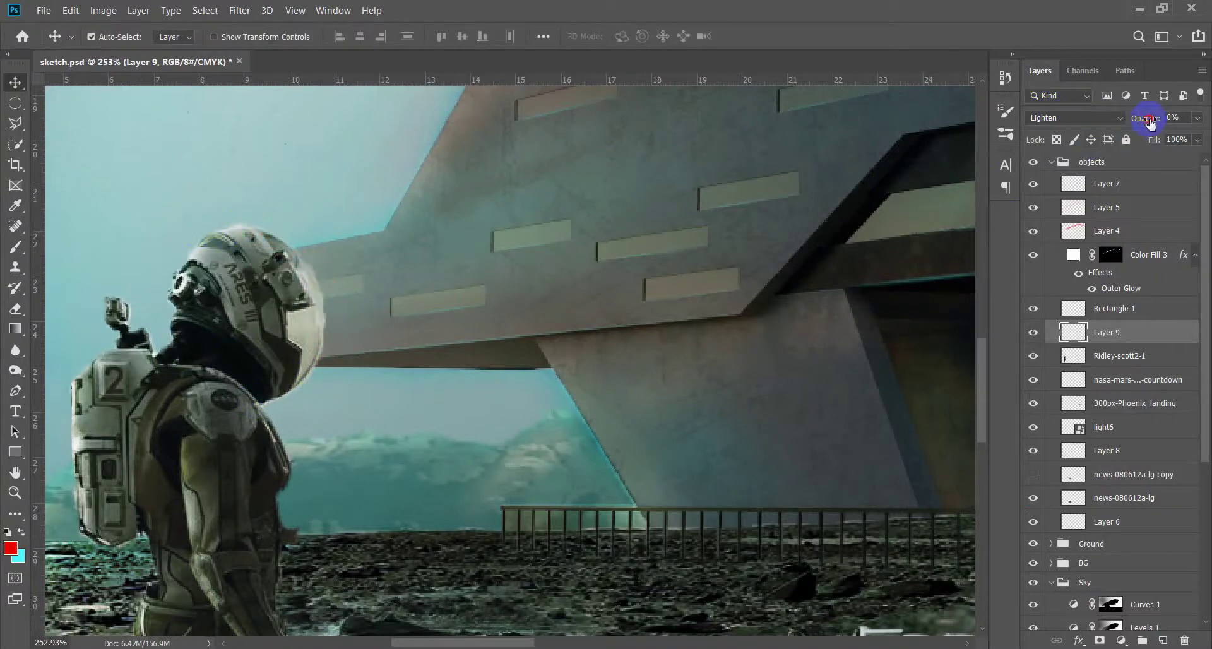
Create empty Layer 10 beneath the Ridley-scott2-1 astronaut layer
scroll(617, 281, down, 5)
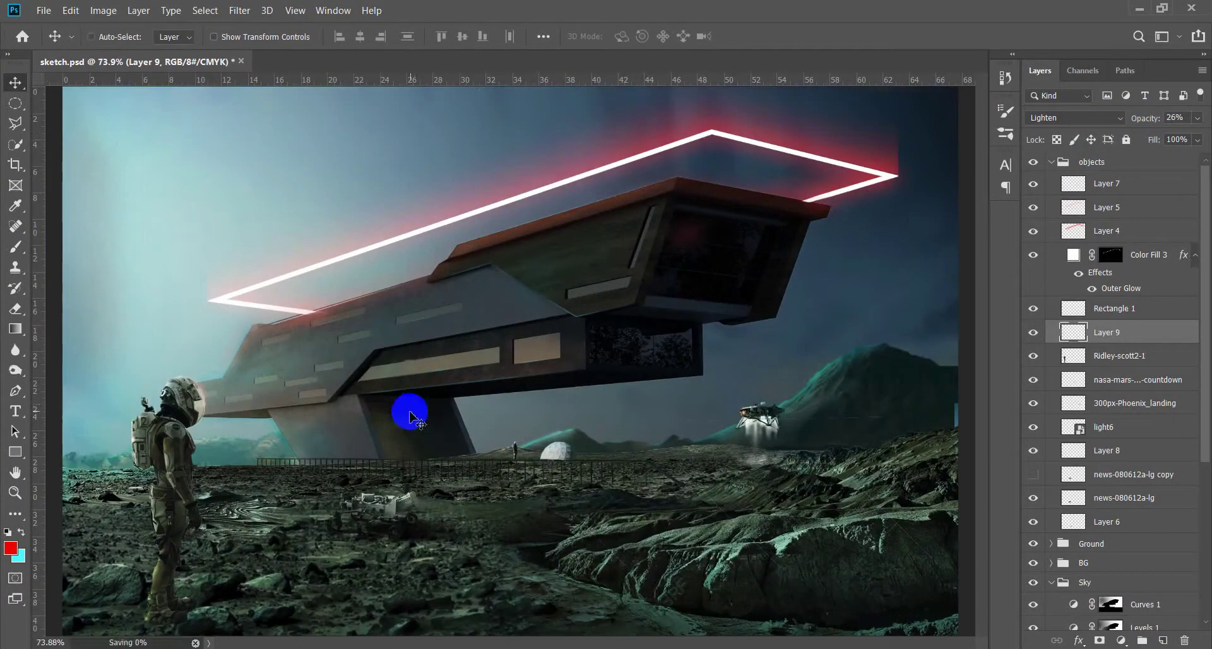
scroll(354, 423, down, 1)
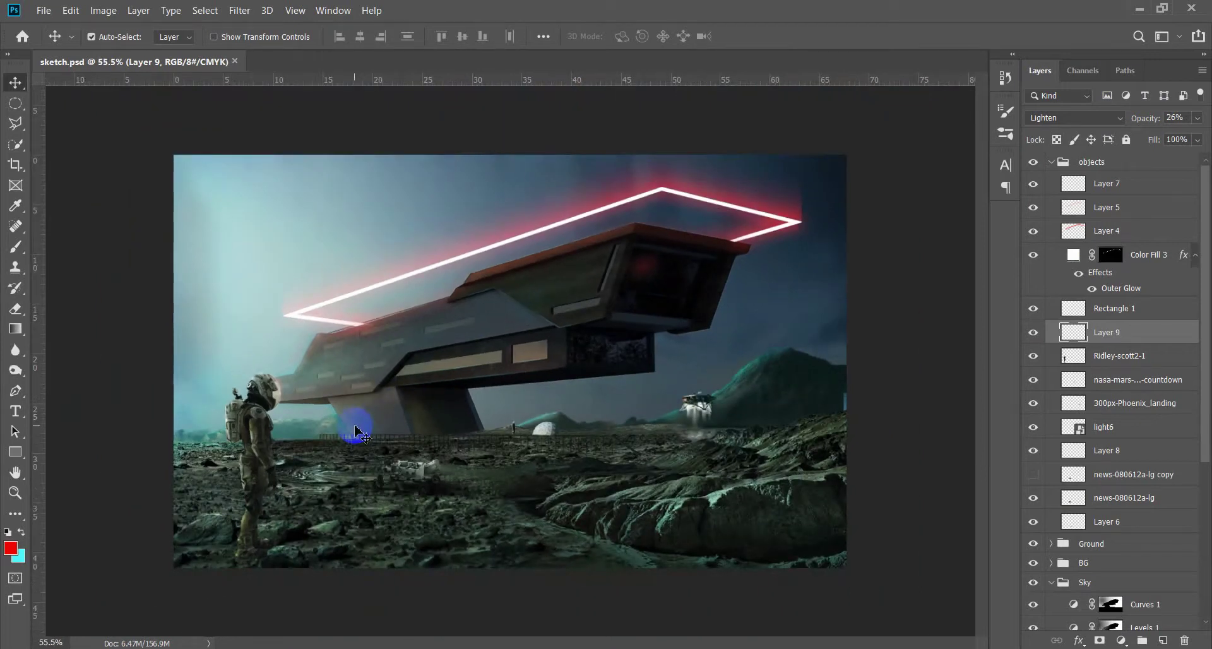
scroll(288, 538, up, 1)
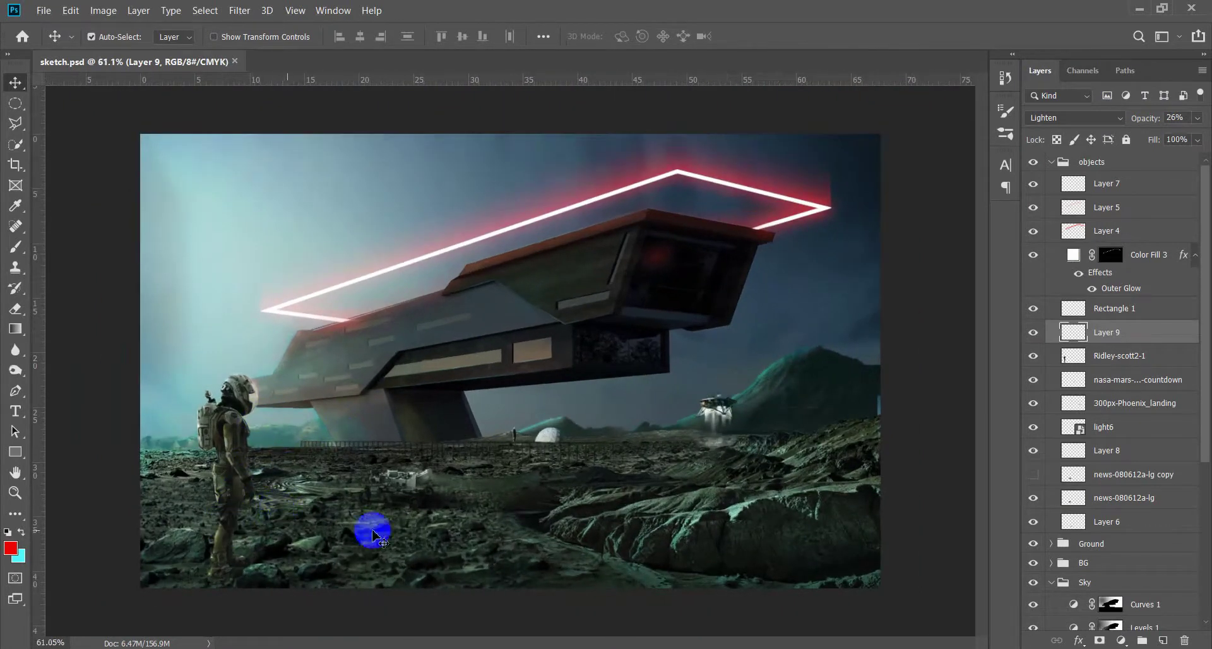
click(1143, 379)
key(ctrl+shift+alt+n)
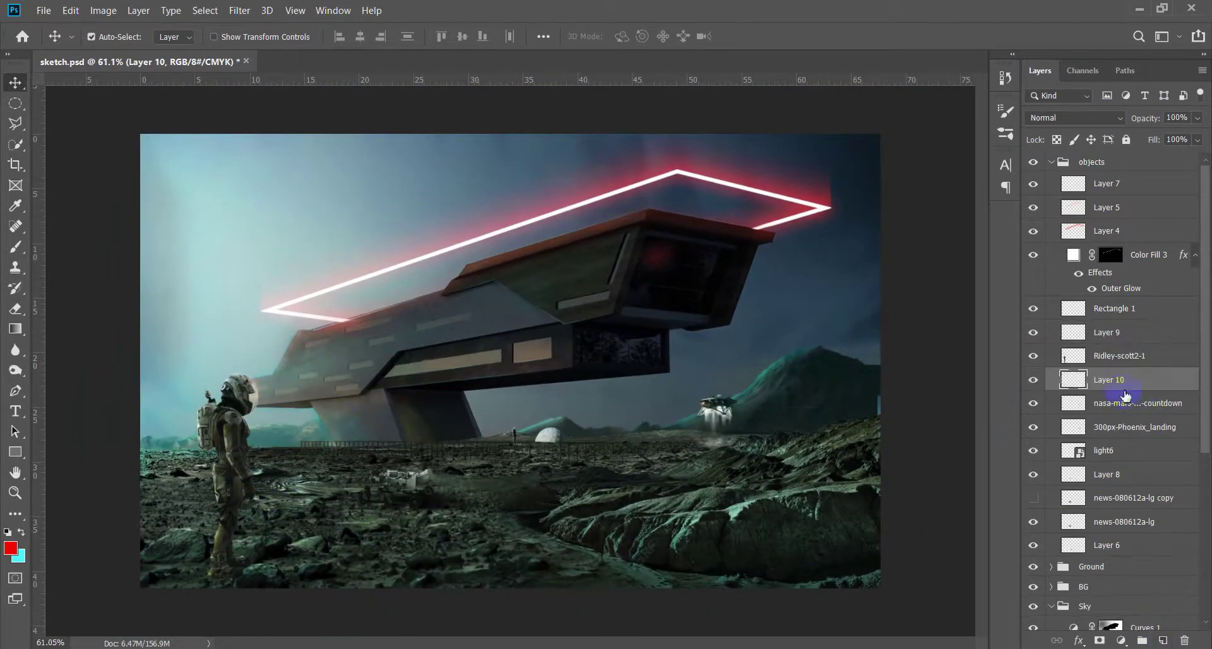
Set the brush colour to black and shrink the soft brush from 84 to 67 px
key(b)
click(11, 548)
click(915, 448)
click(1152, 245)
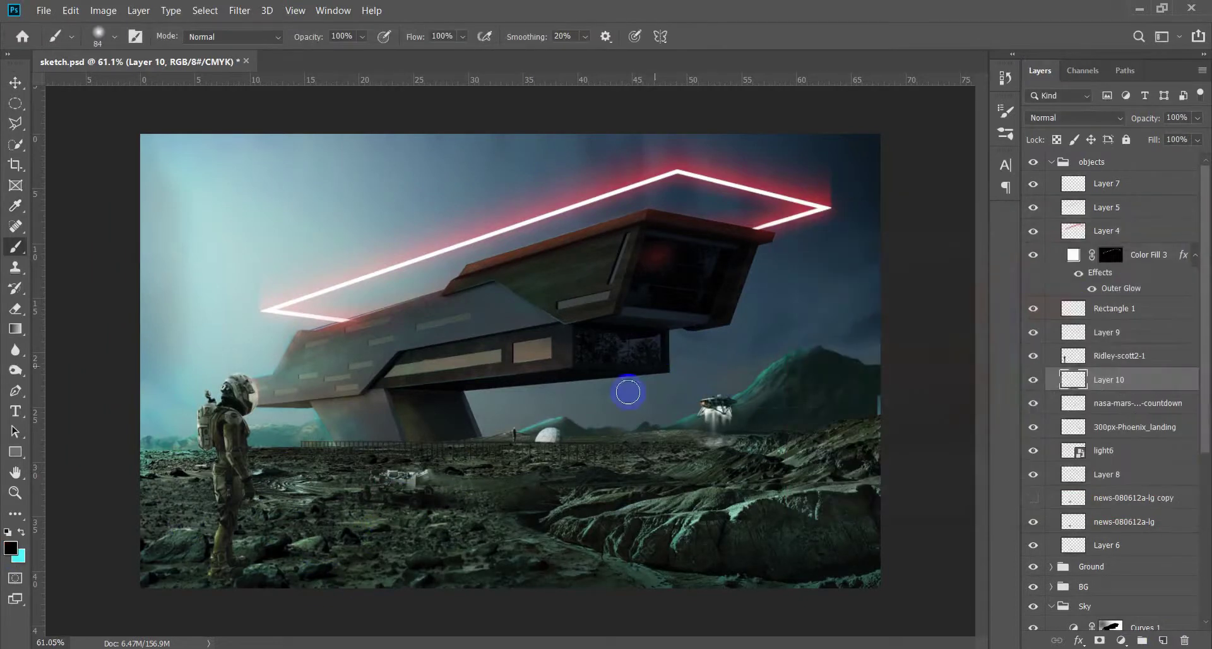
key(F5)
click(743, 246)
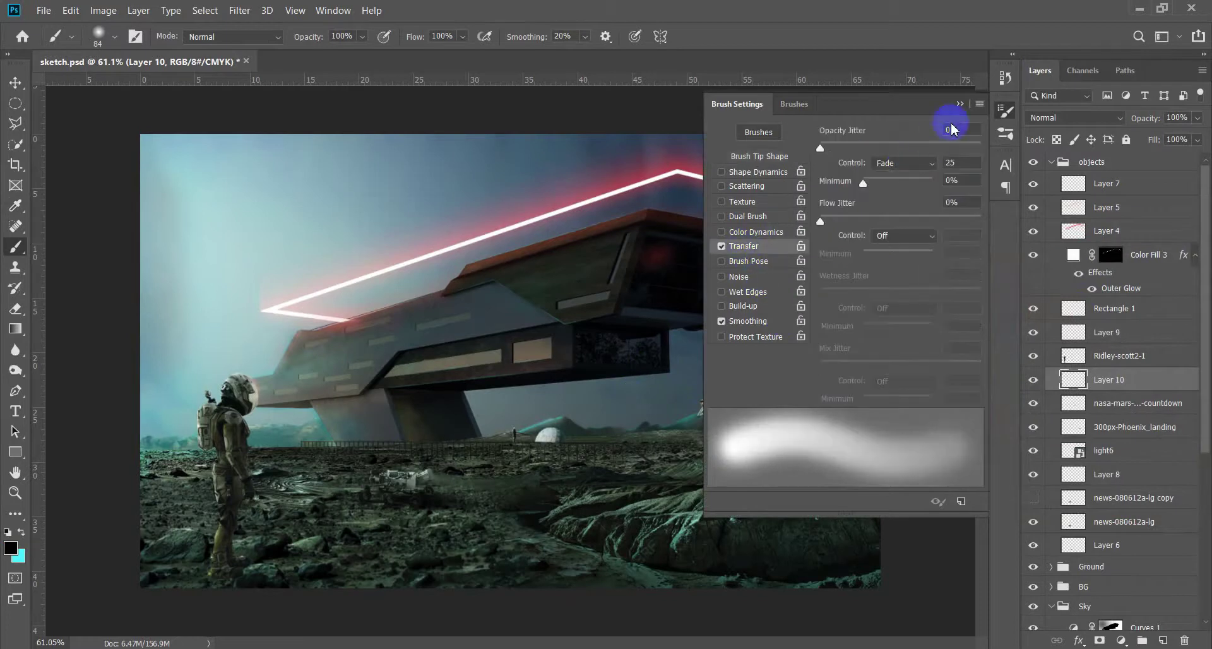
click(960, 104)
scroll(298, 568, down, 3)
scroll(307, 556, up, 2)
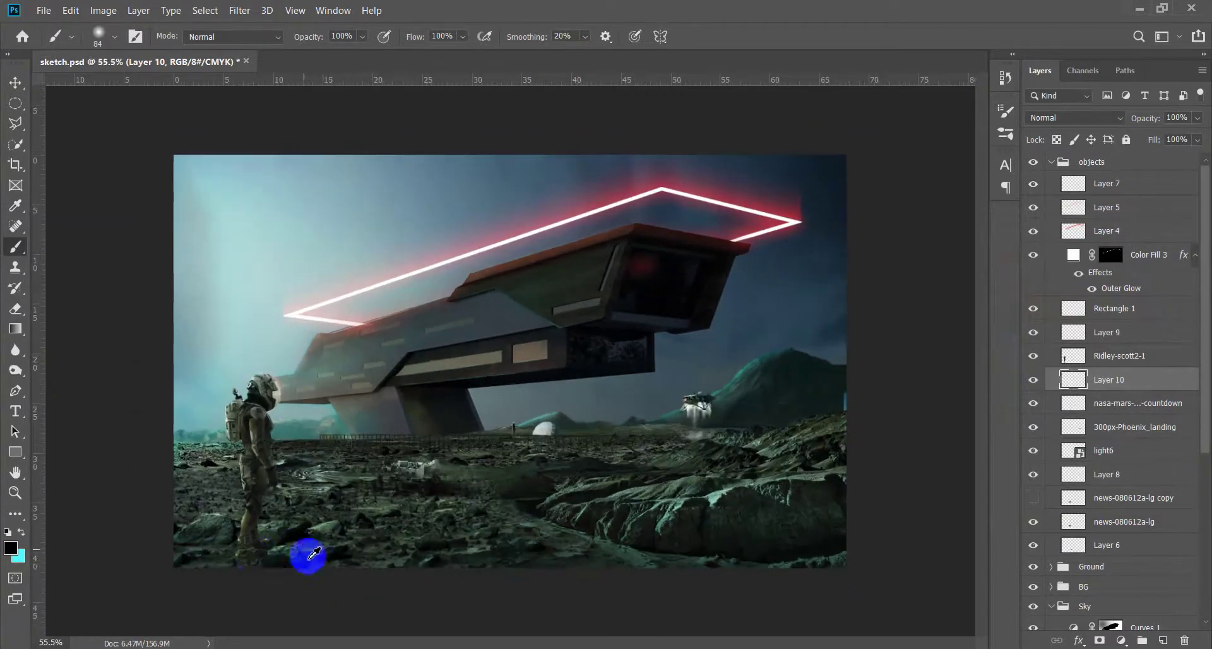
alt+right_click(270, 564)
drag(270, 566, 249, 560)
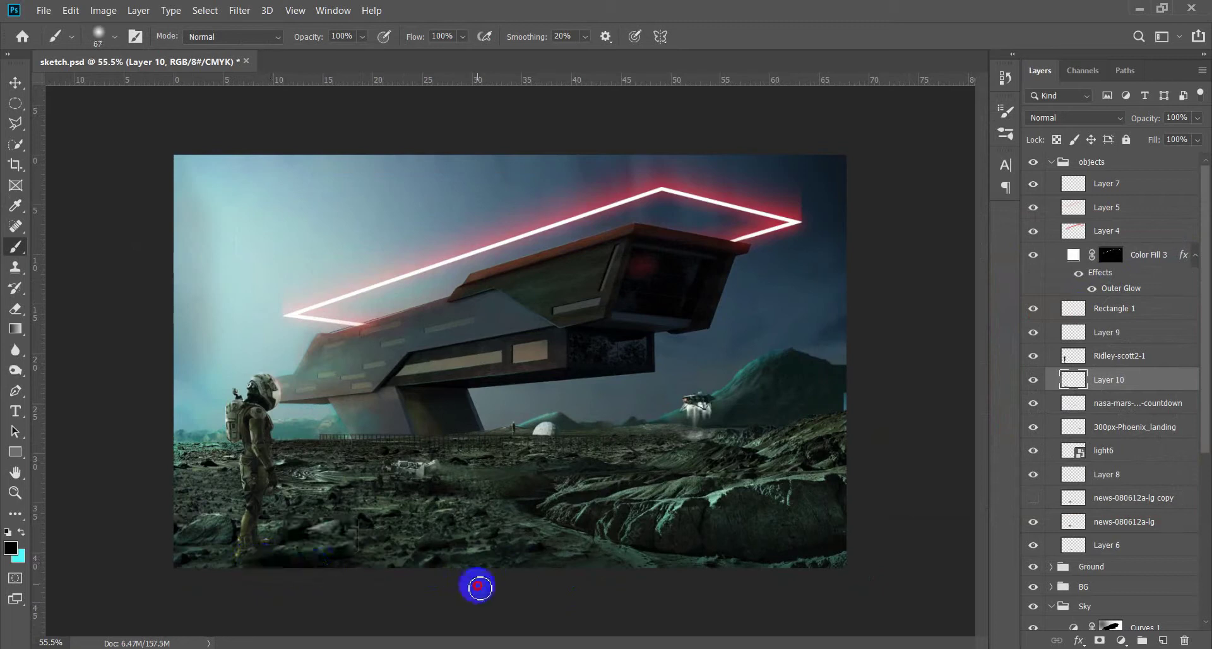
scroll(322, 592, up, 3)
scroll(182, 597, up, 2)
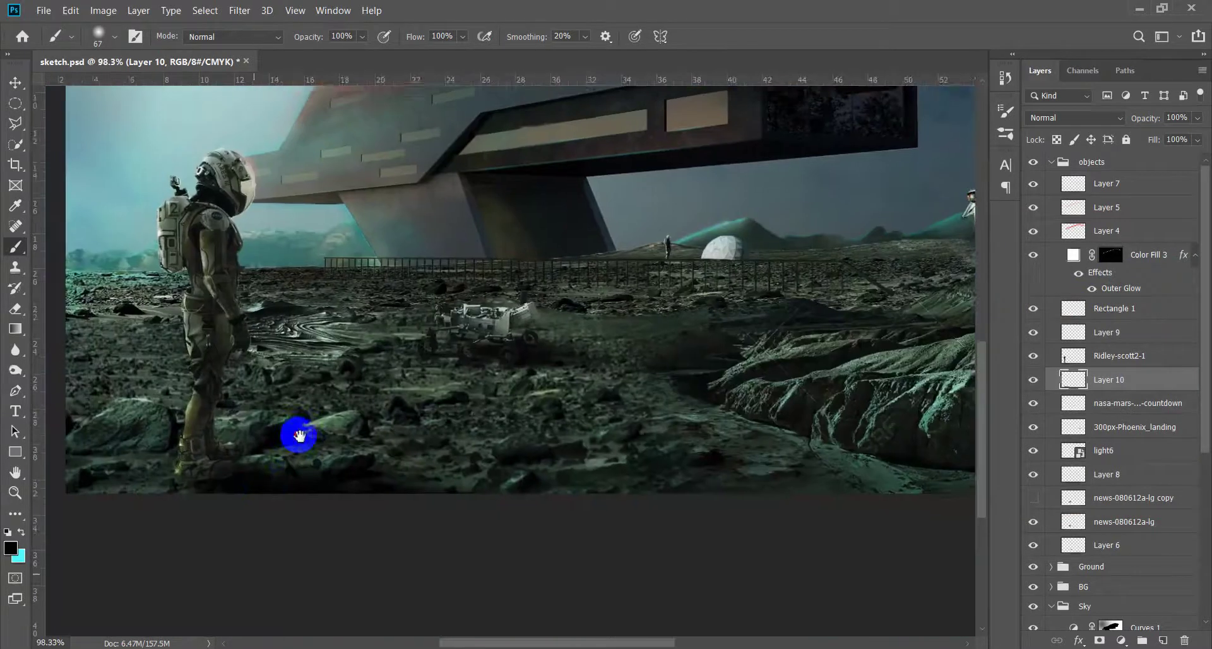
Lower the brush opacity and enlarge the soft brush to 110 px on Layer 10
ctrl+click(800, 377)
scroll(243, 476, up, 2)
scroll(244, 473, up, 2)
drag(244, 467, 231, 467)
click(346, 38)
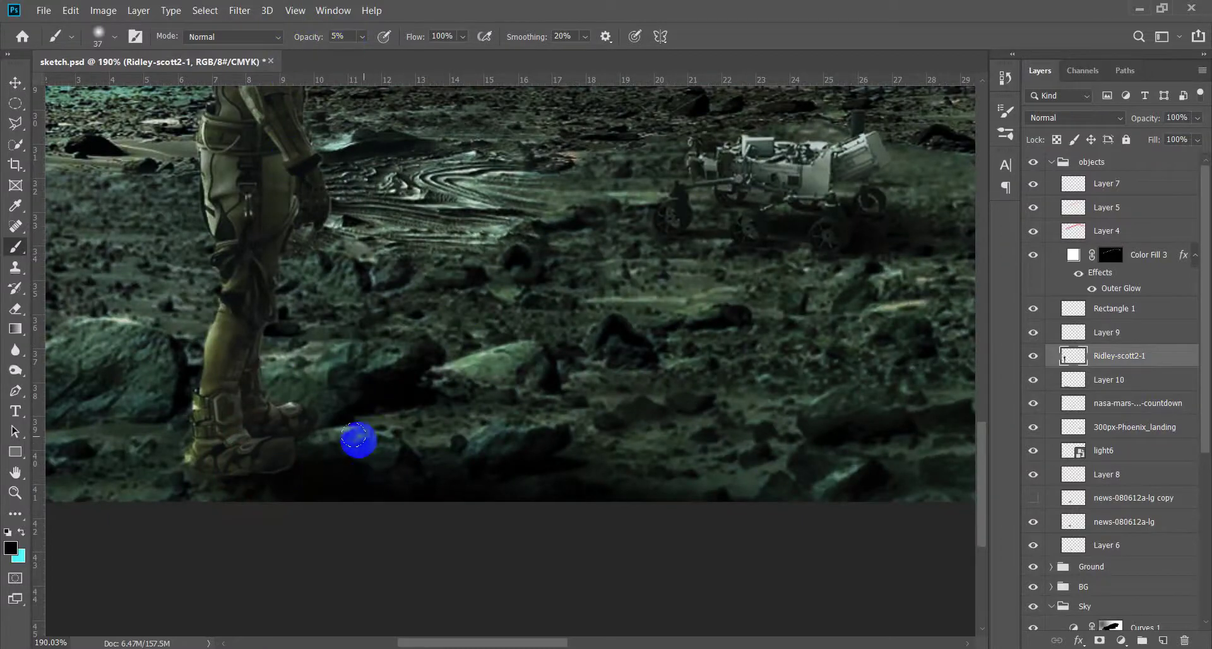
click(1148, 380)
scroll(409, 280, up, 1)
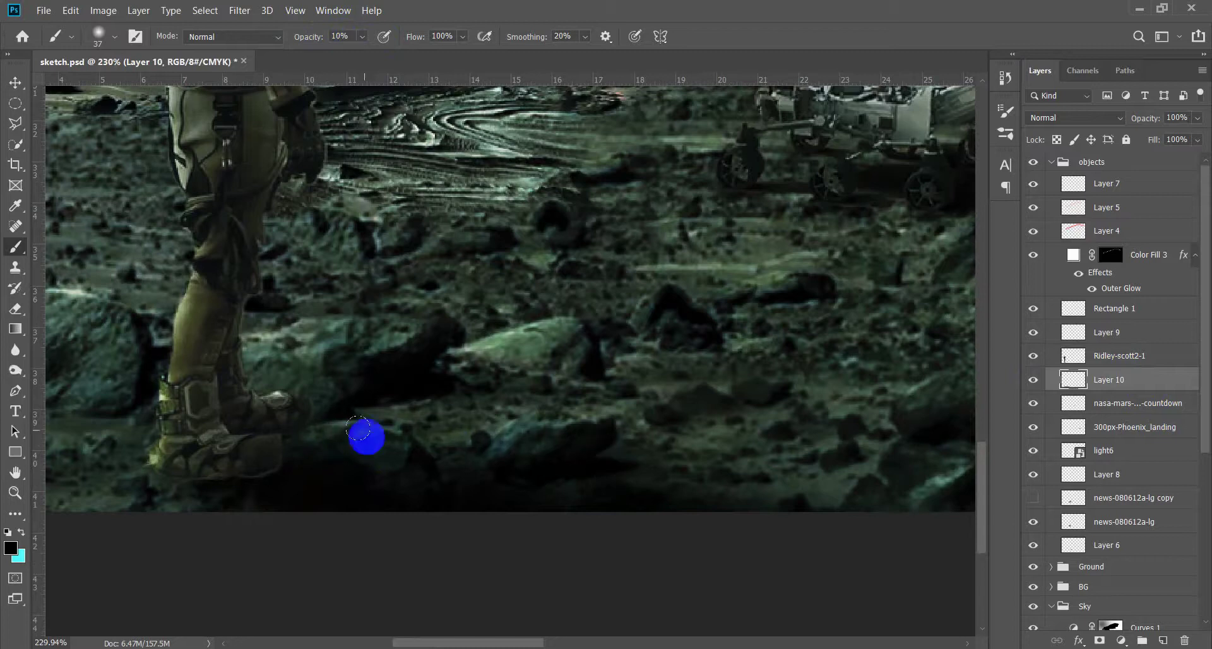
scroll(454, 442, down, 5)
scroll(217, 601, up, 1)
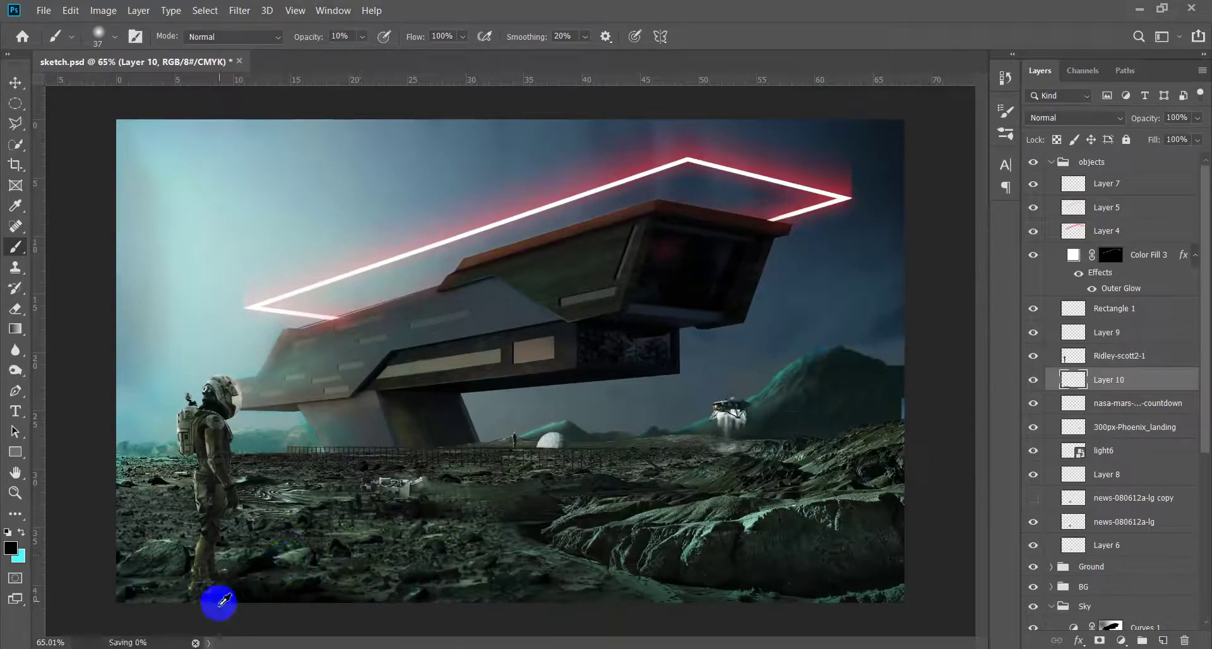
scroll(216, 601, up, 4)
mouse_move(214, 597)
mouse_down()
mouse_move(289, 417)
mouse_move(413, 444)
mouse_up()
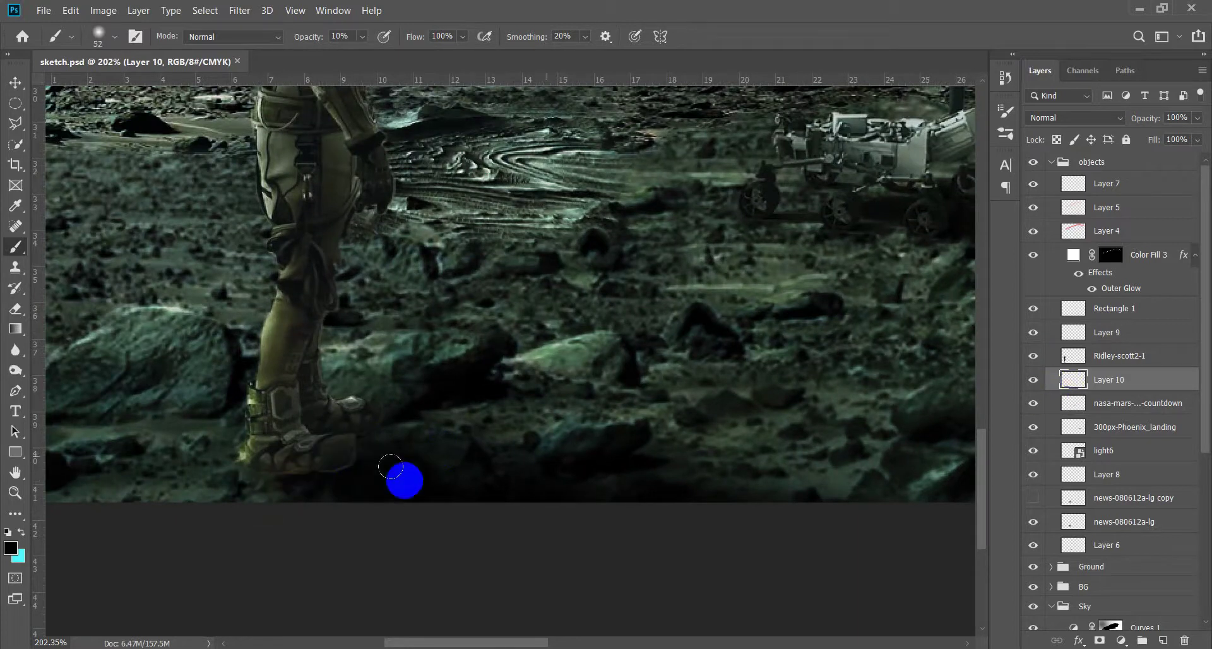
right_click(477, 472)
click(285, 463)
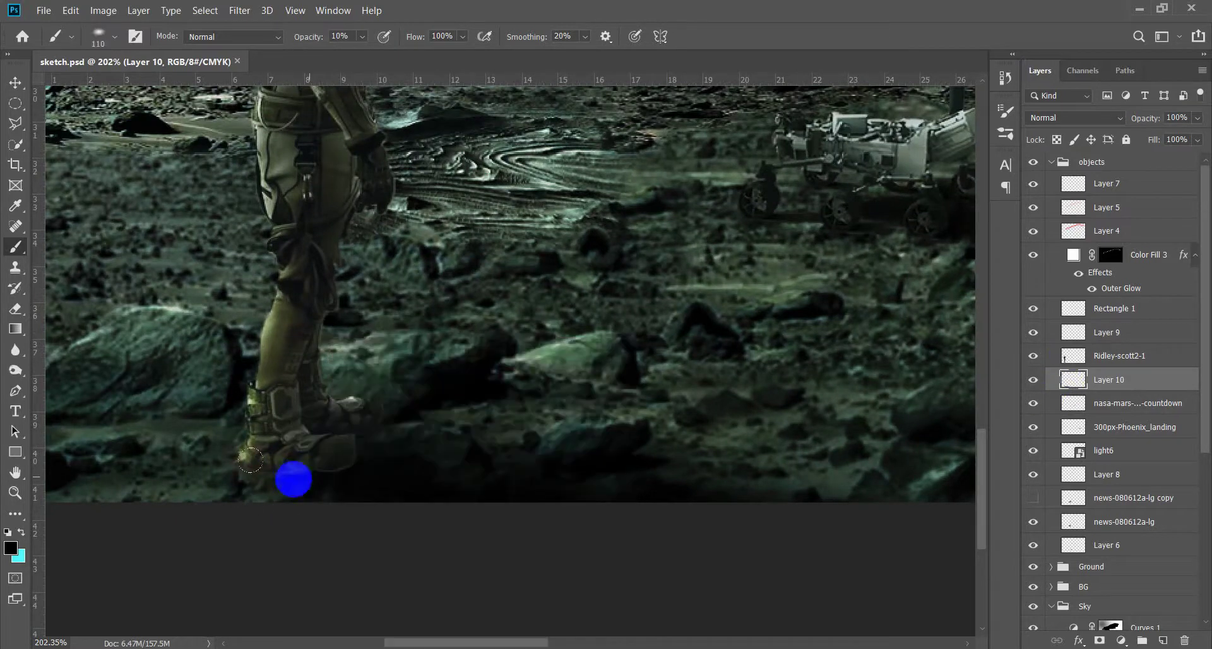
key(ctrl+0)
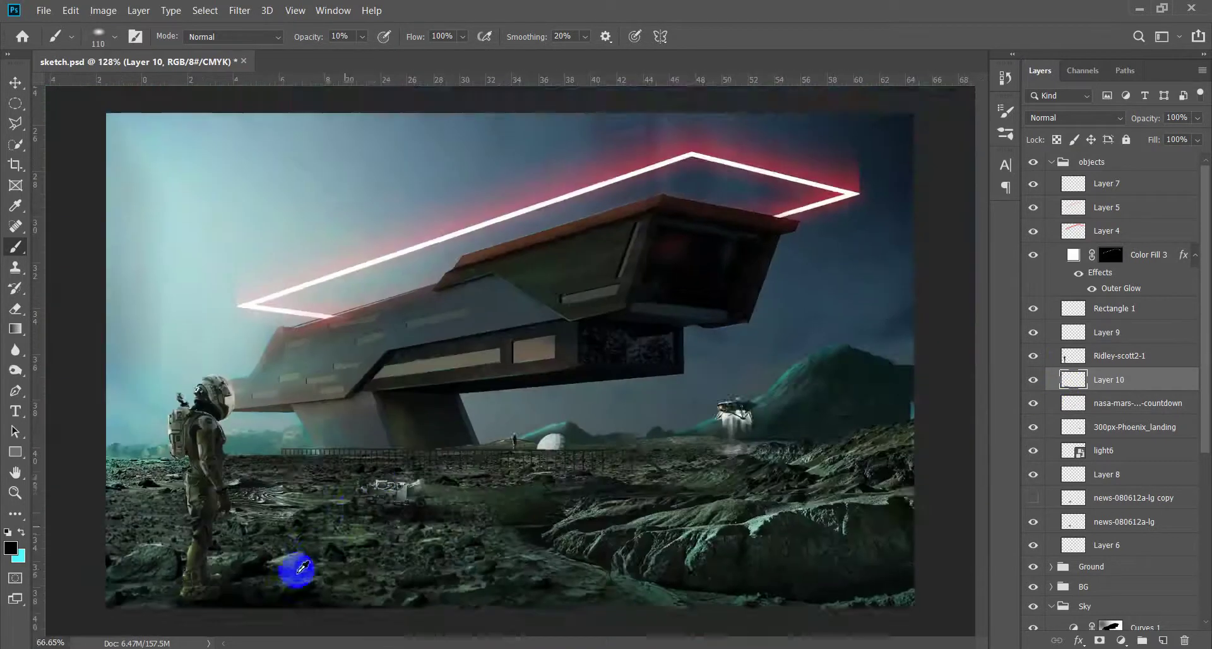
Darken the astronaut's boot and paint a faint shadow under its toe on Ridley-scott2-1
click(1172, 355)
scroll(216, 573, up, 5)
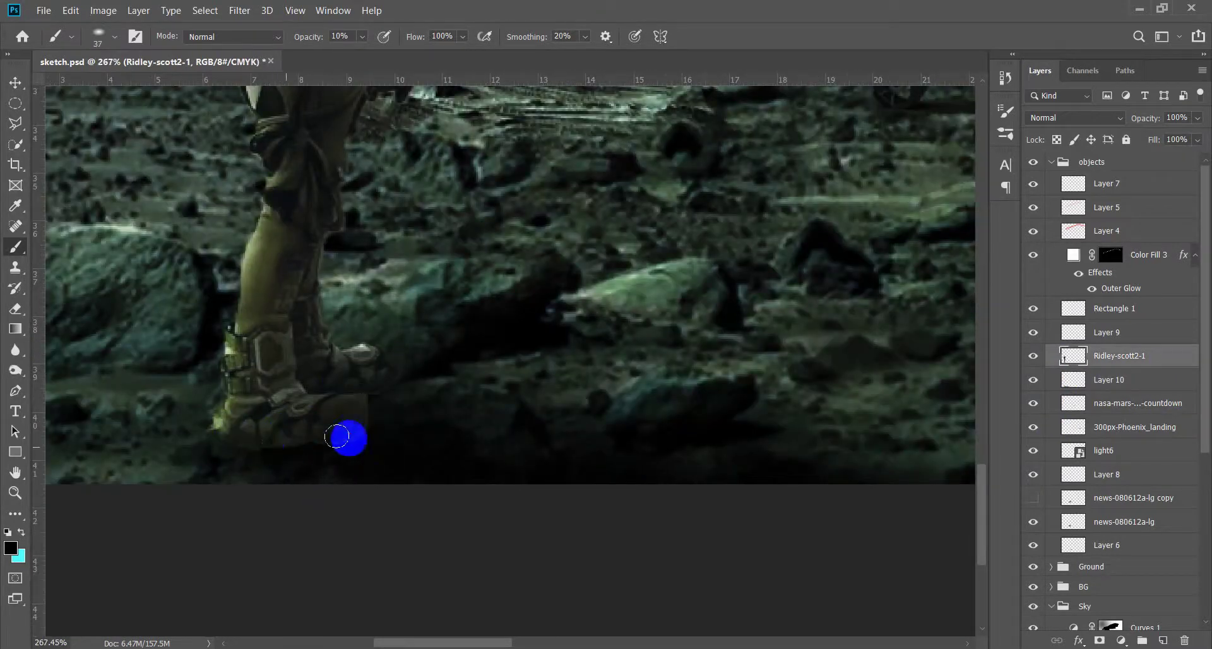
drag(282, 417, 372, 394)
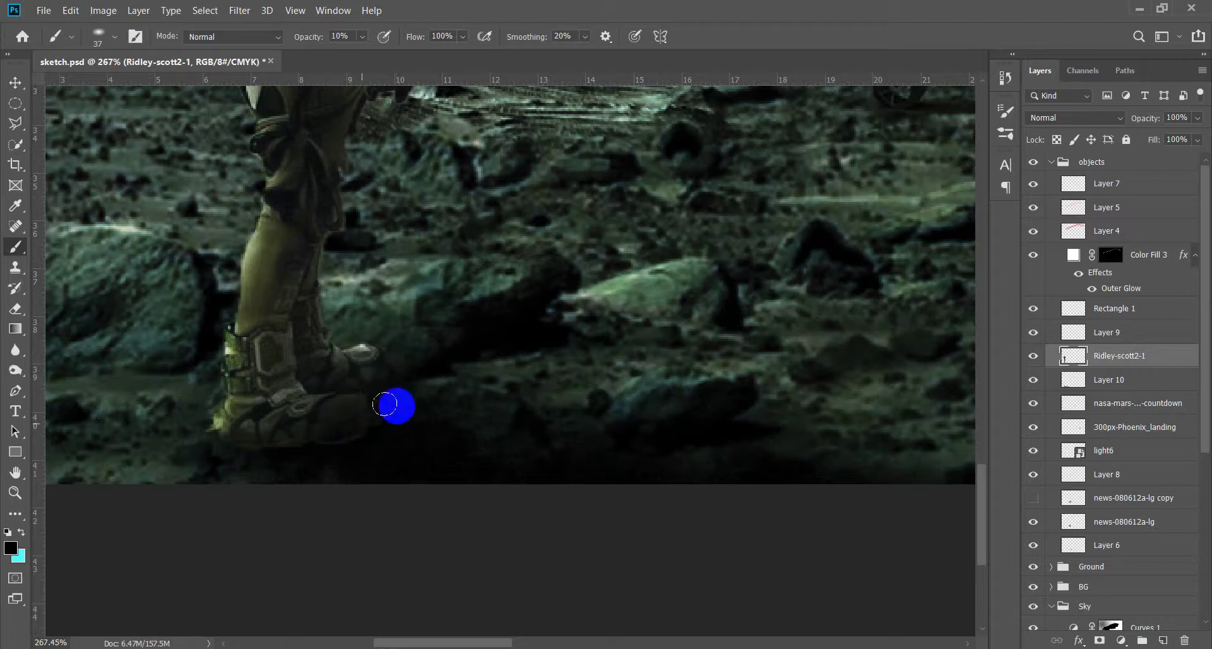
drag(401, 389, 385, 442)
click(1074, 355)
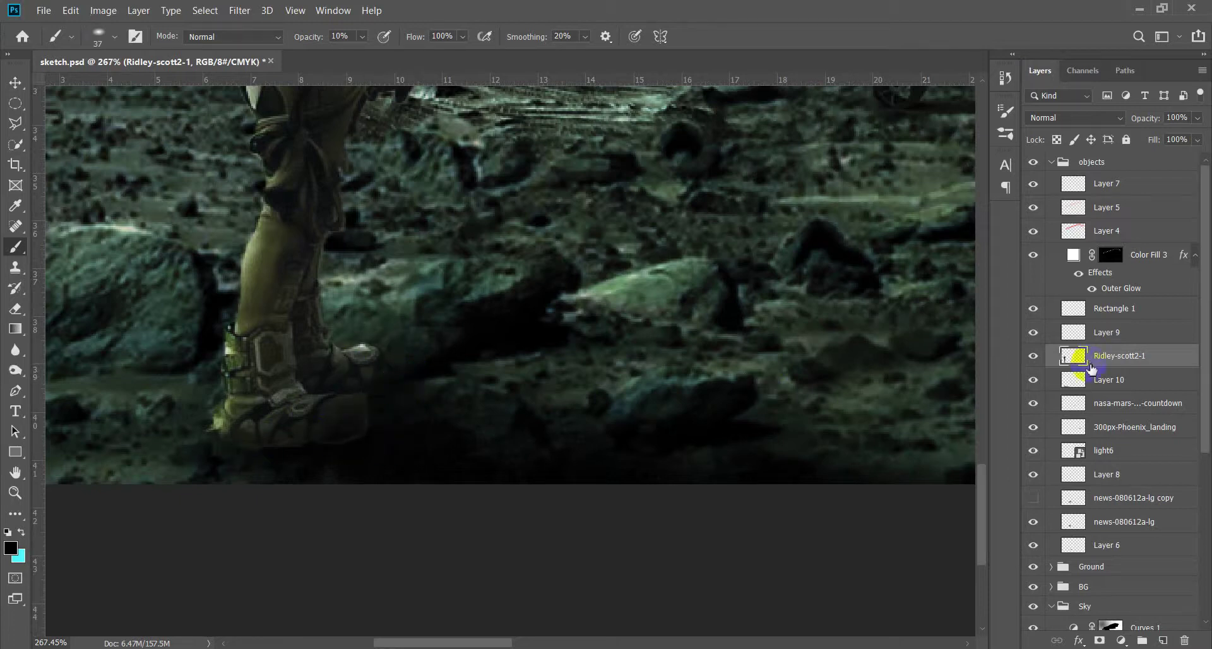
key(Return)
key(ctrl+0)
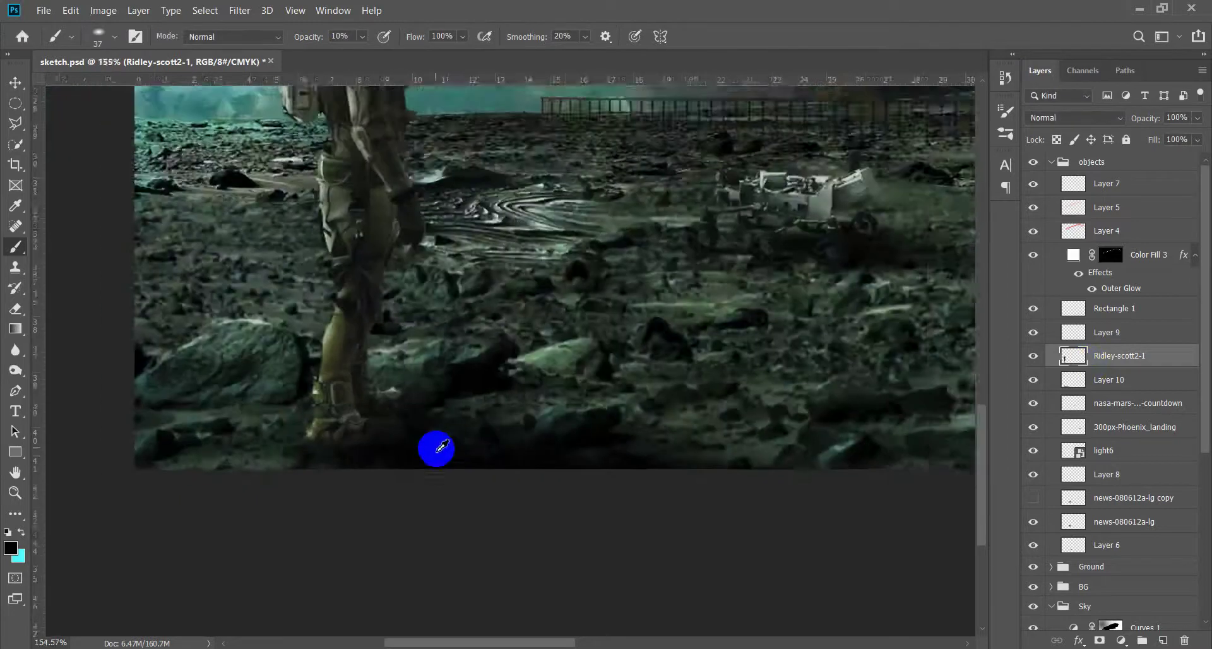
scroll(246, 603, up, 1)
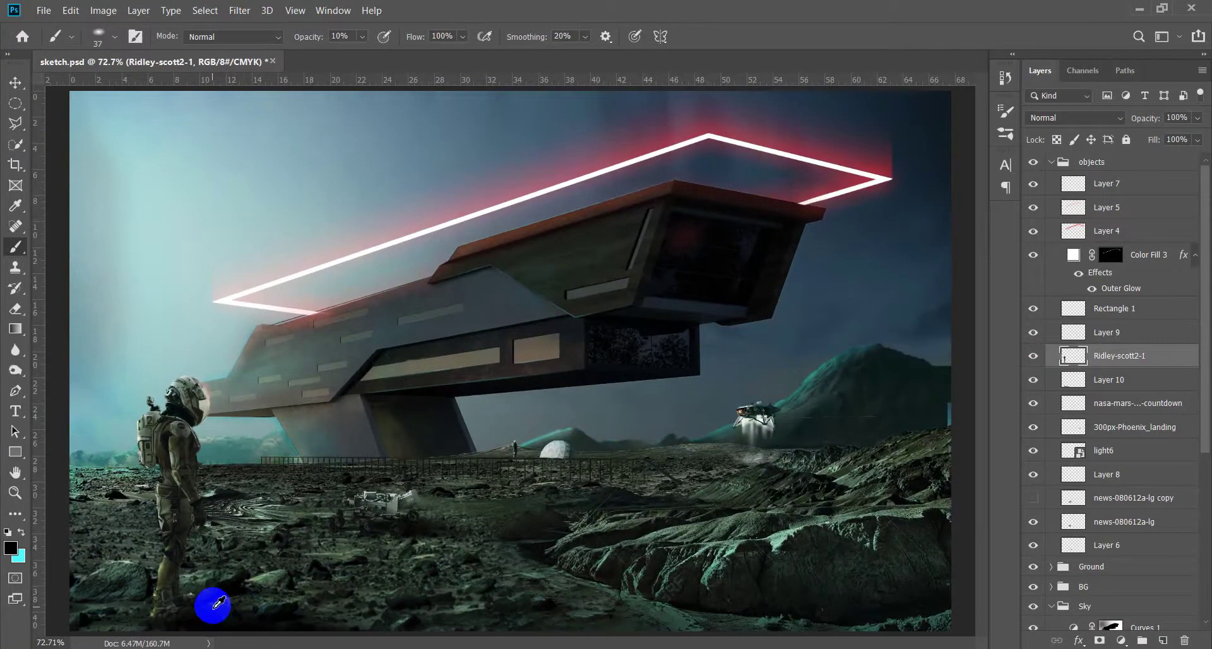
scroll(218, 603, up, 1)
Set Layer 10 to 90% opacity and add empty Layer 11 below it
click(1048, 379)
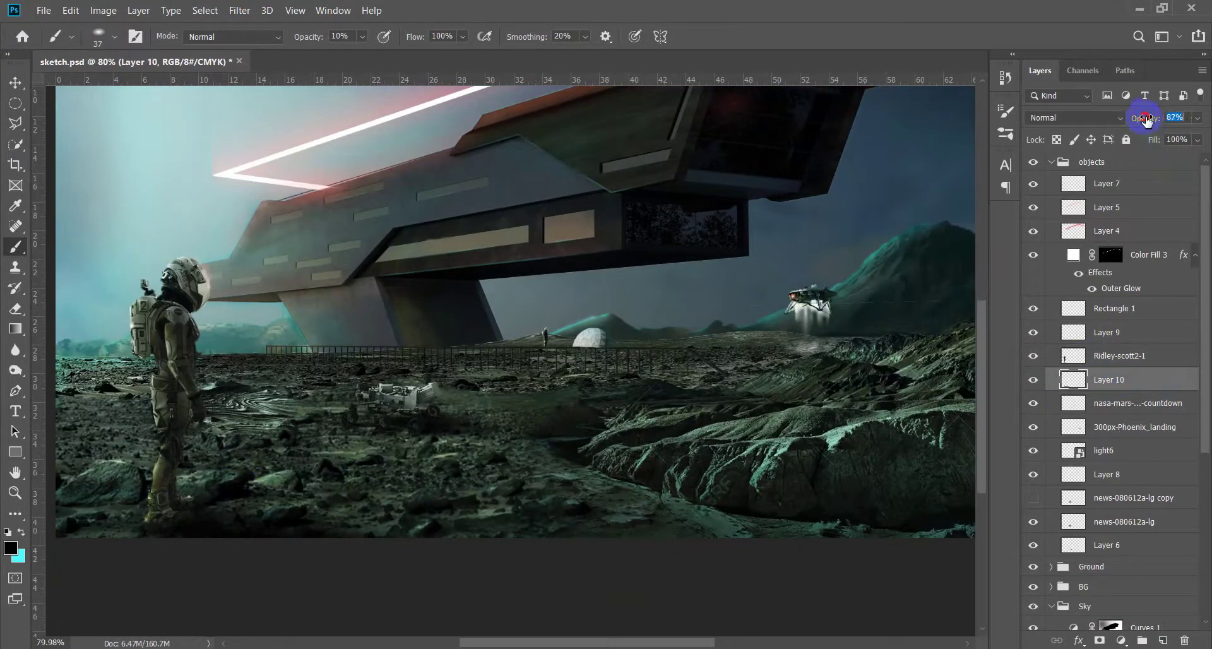
key(v)
scroll(304, 522, down, 2)
scroll(314, 533, down, 4)
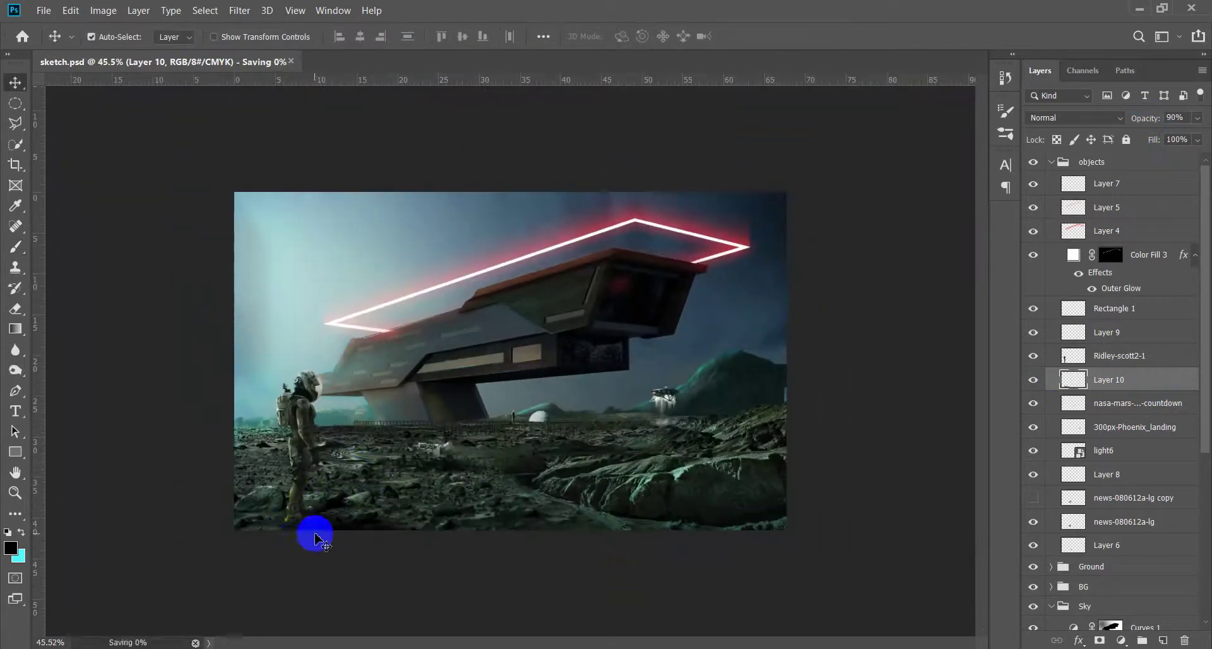
scroll(302, 538, up, 2)
scroll(378, 387, up, 2)
scroll(419, 330, up, 2)
scroll(384, 346, up, 1)
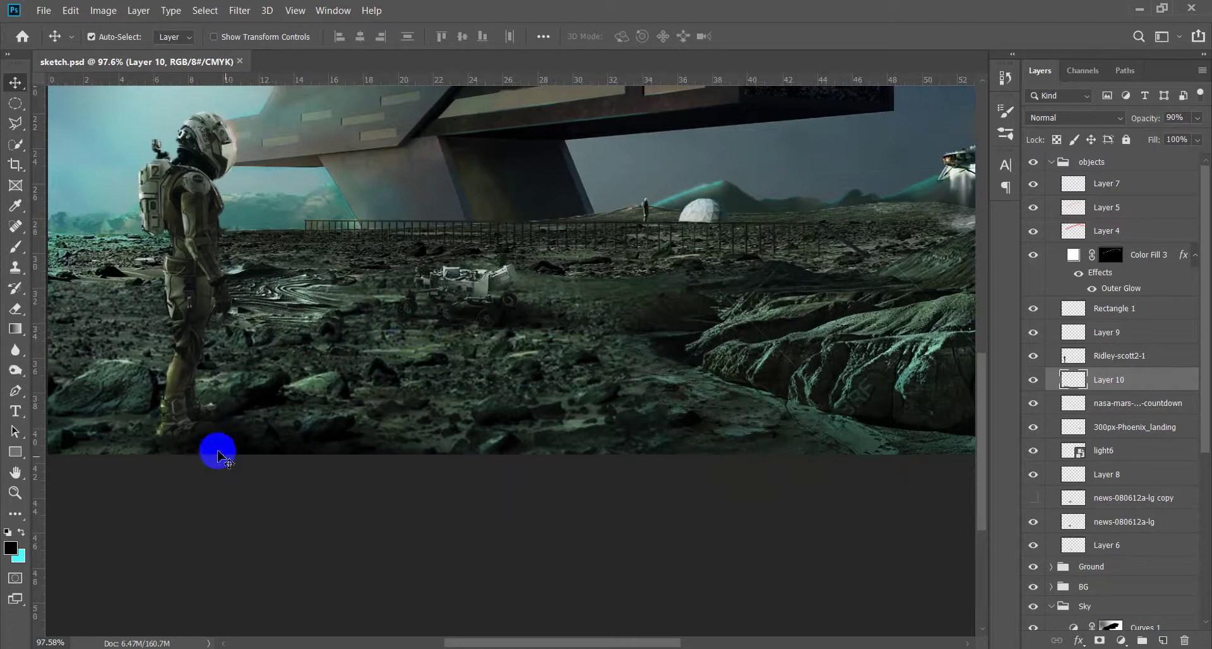
scroll(211, 455, up, 5)
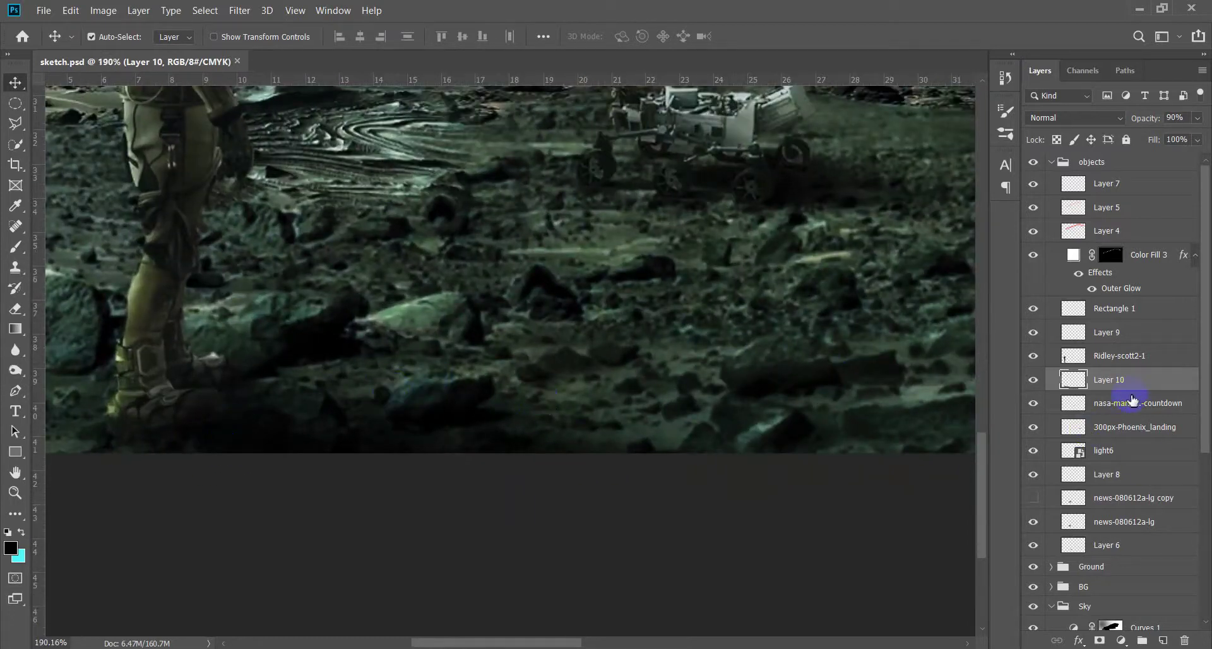
click(1163, 640)
drag(1164, 388, 1164, 414)
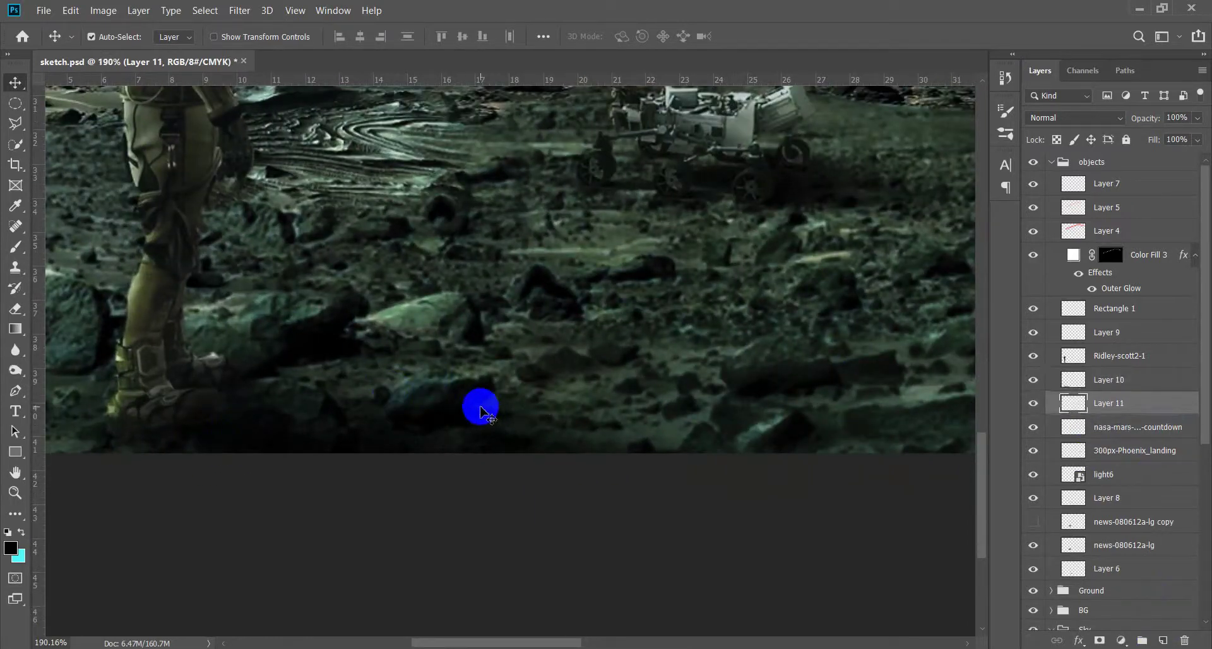
Set the Clone Stamp to sample All Layers and clone rocks along the bottom edge
key(s)
click(622, 37)
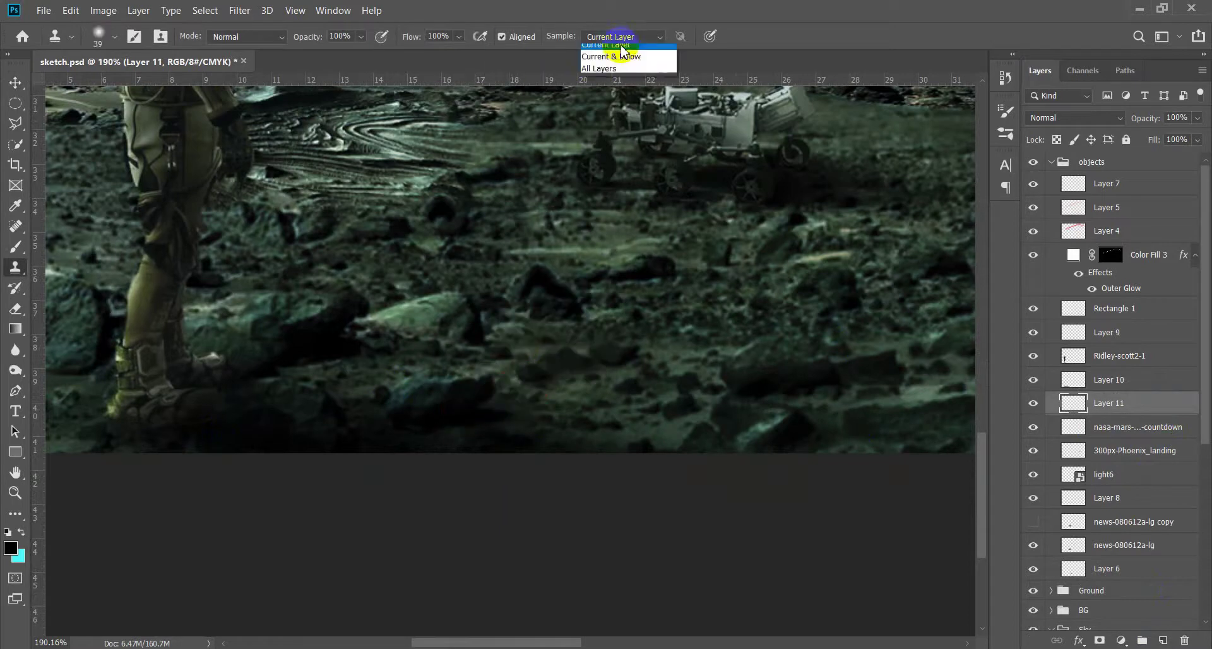
click(630, 74)
alt+click(599, 413)
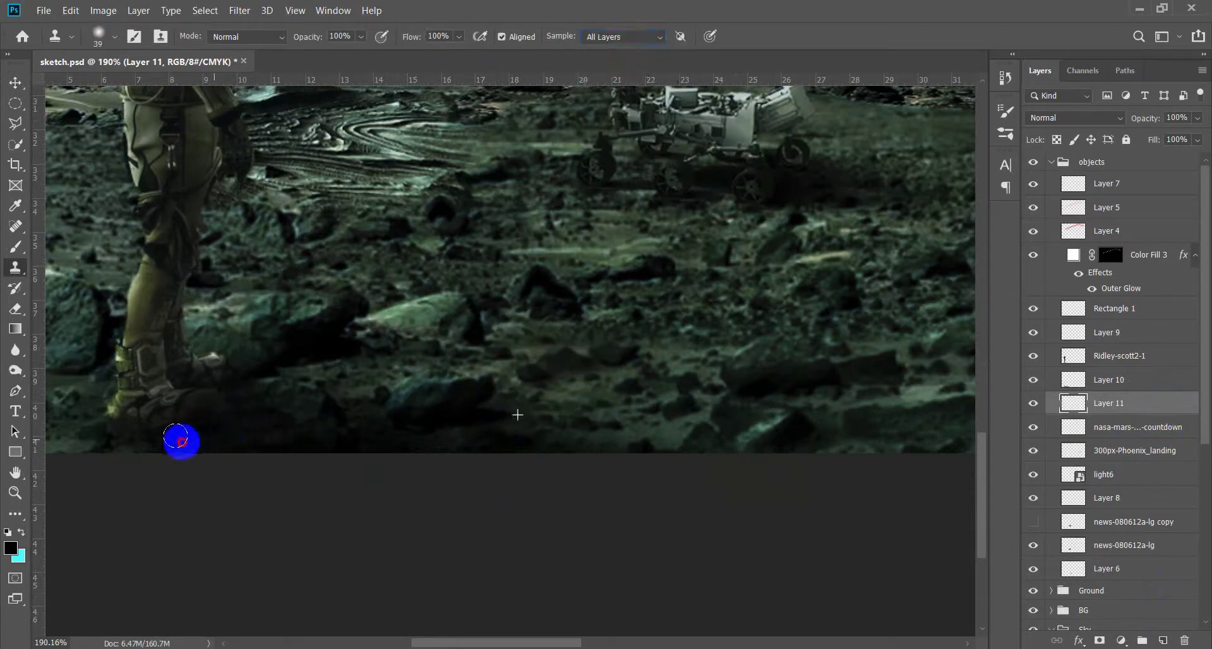
drag(309, 402, 254, 430)
scroll(415, 436, down, 3)
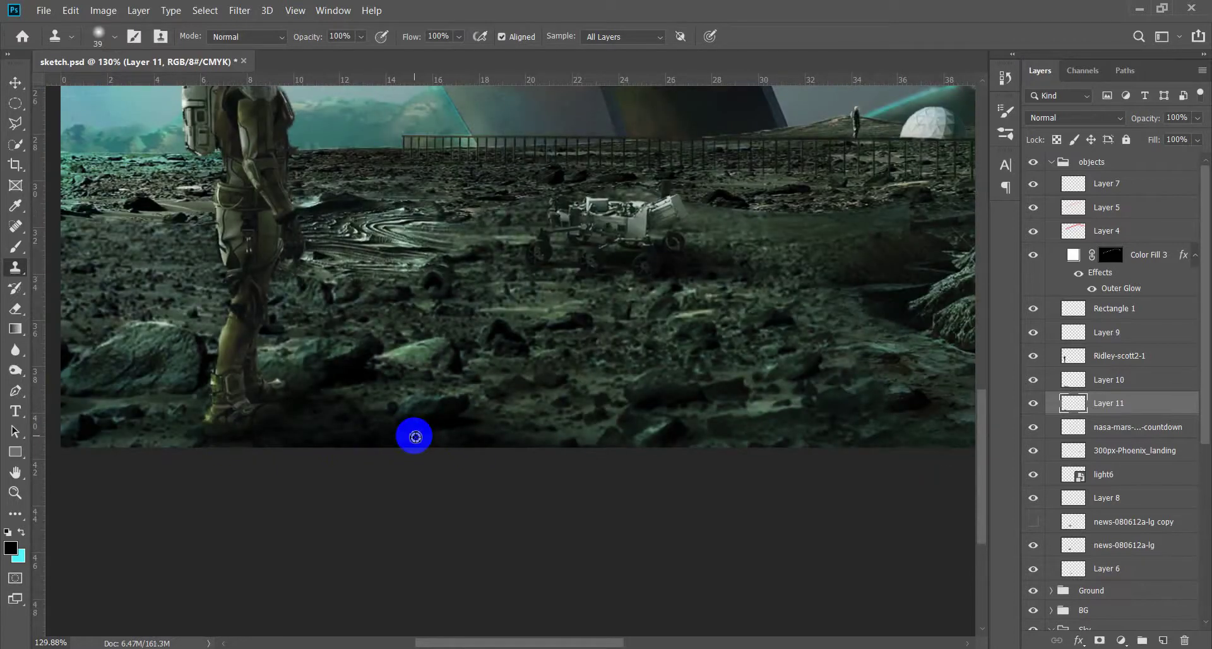
scroll(415, 437, up, 2)
Add Layer 12 above the astronaut and clone rocky ground over the boot front and sole
click(1156, 355)
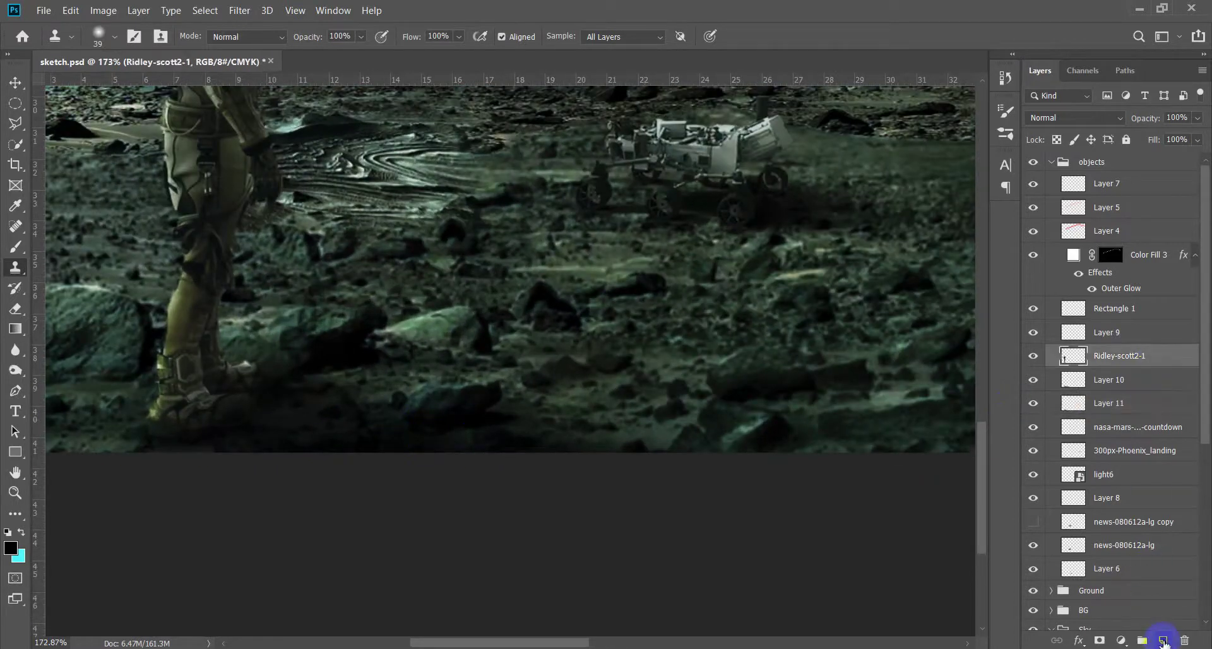
click(1164, 641)
scroll(363, 411, up, 2)
scroll(322, 440, up, 1)
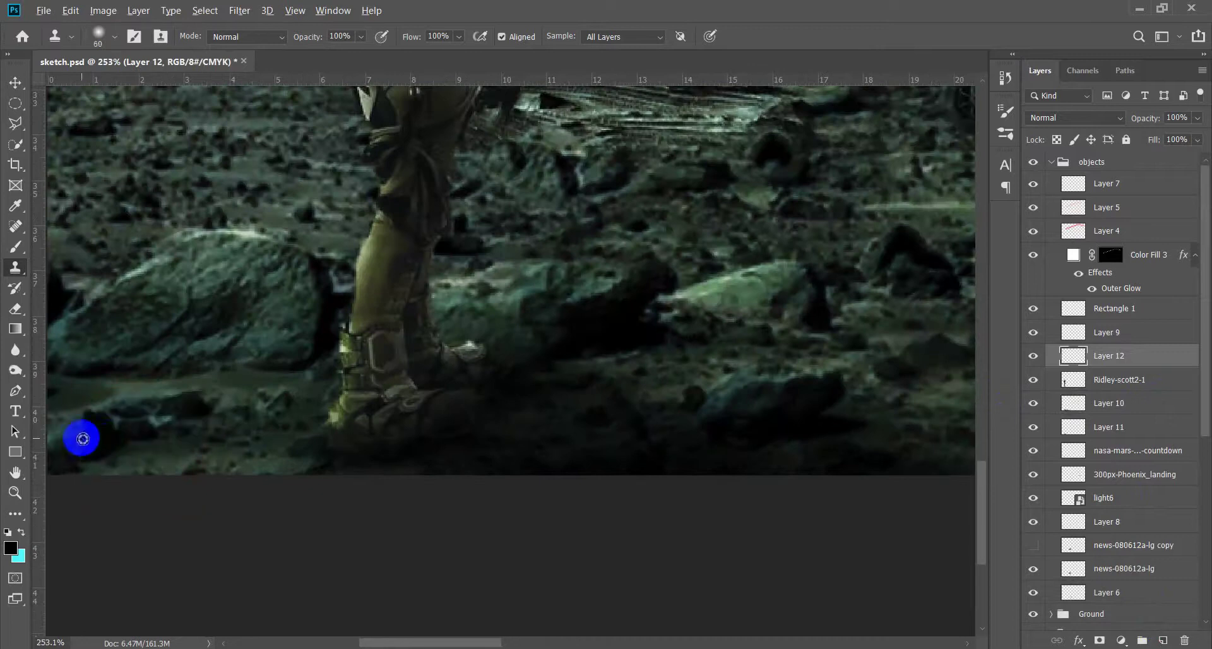
alt+right_click(83, 439)
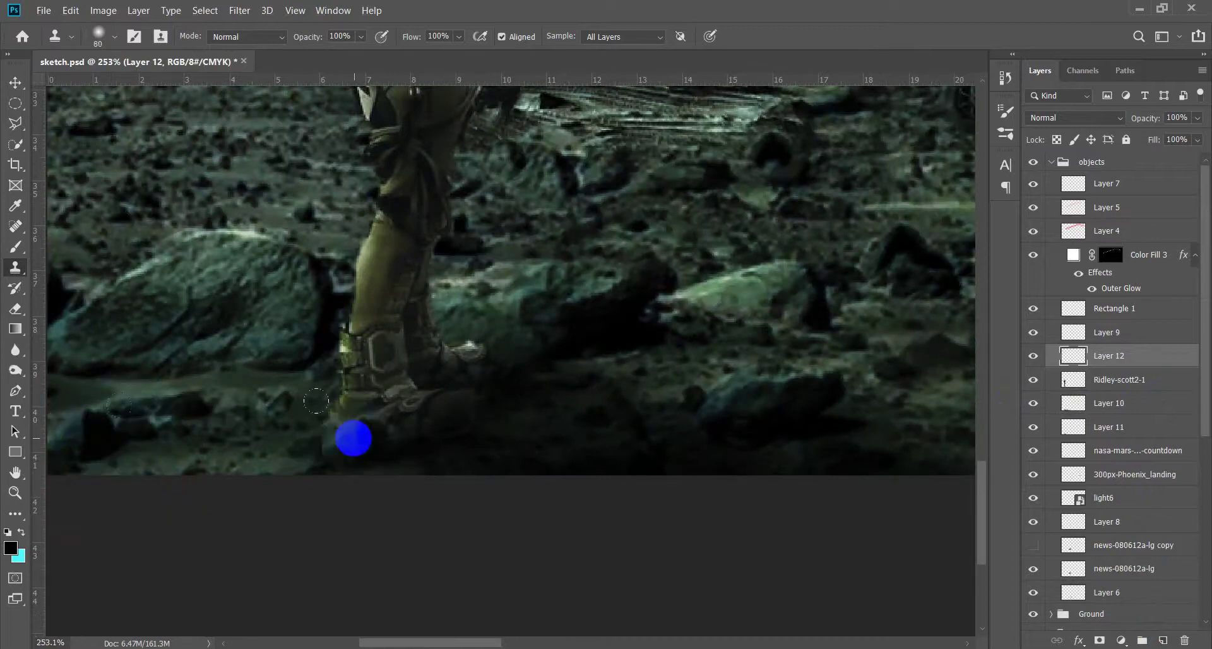
scroll(211, 454, left, 3)
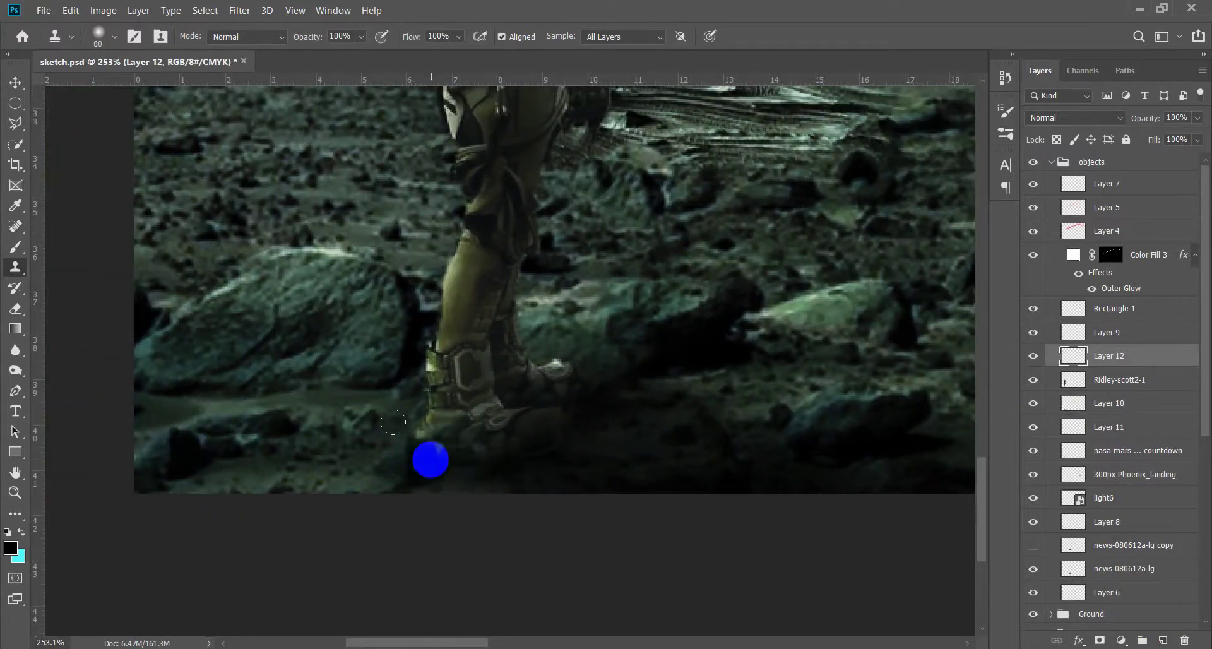
alt+right_click(429, 459)
drag(428, 465, 492, 469)
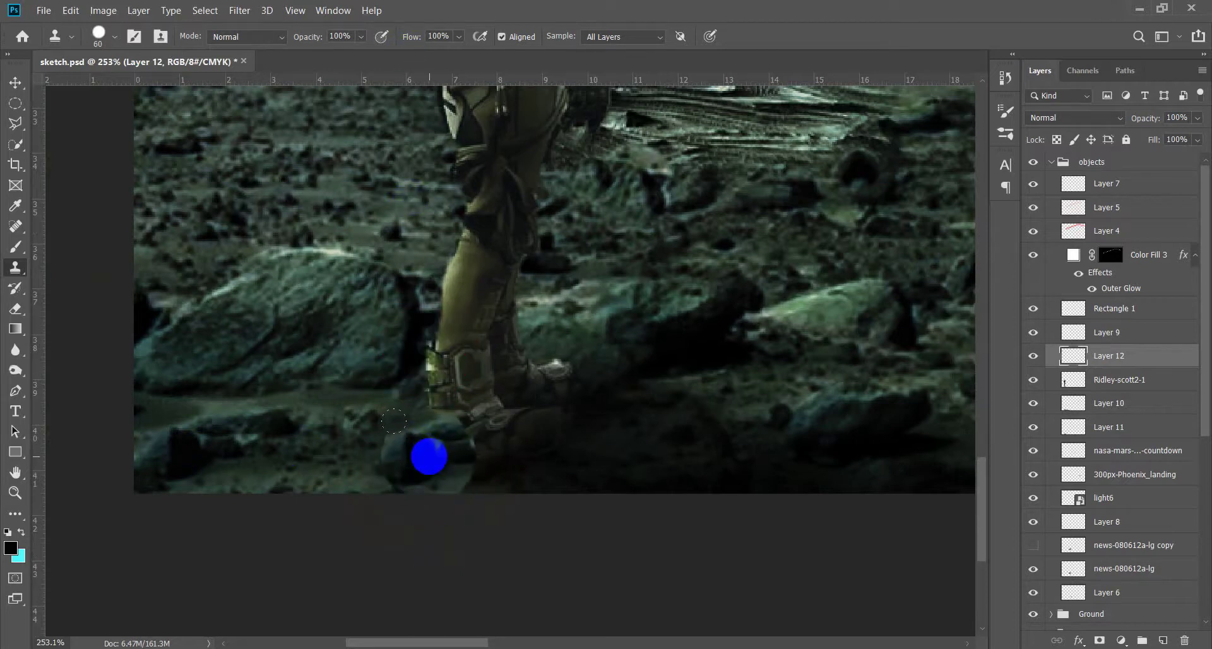
alt+right_click(492, 469)
drag(499, 471, 409, 470)
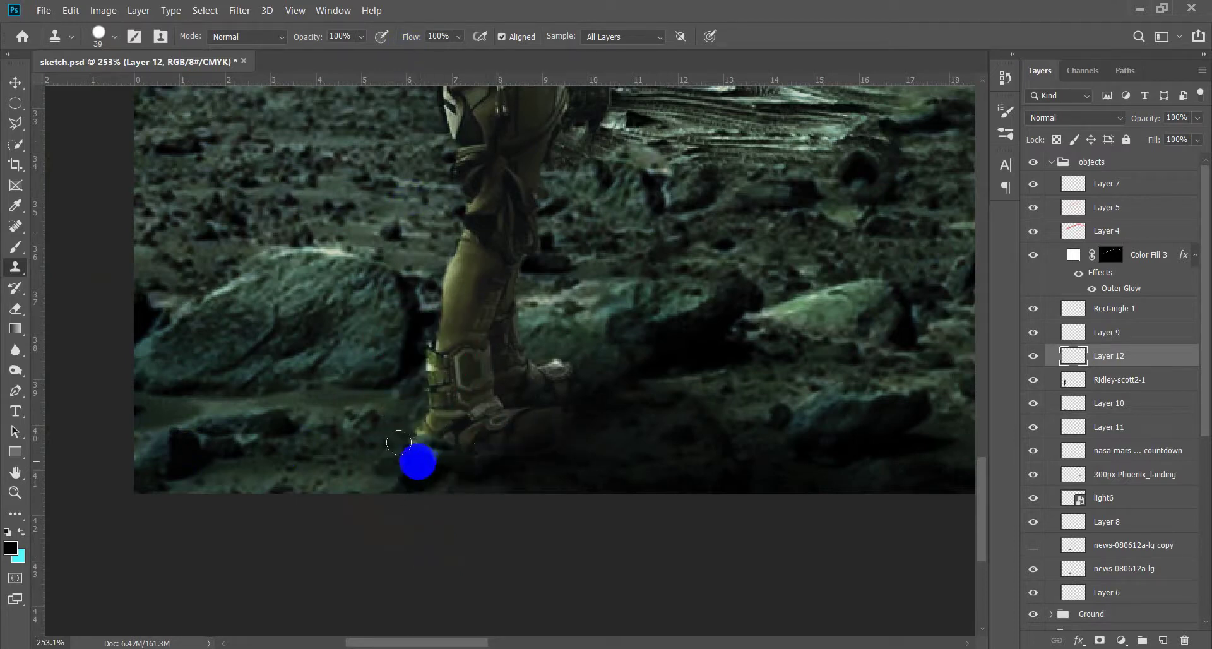
Zoom in to inspect the cloned rocks on the boot and save the composite
key(ctrl+0)
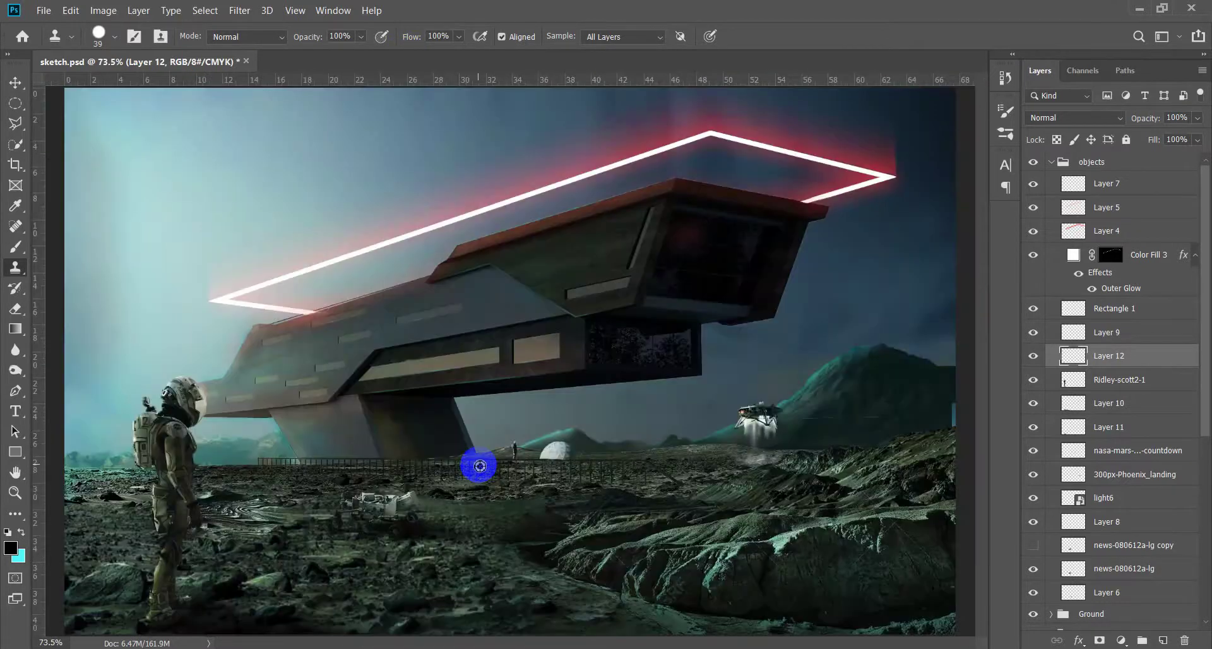
drag(238, 535, 307, 391)
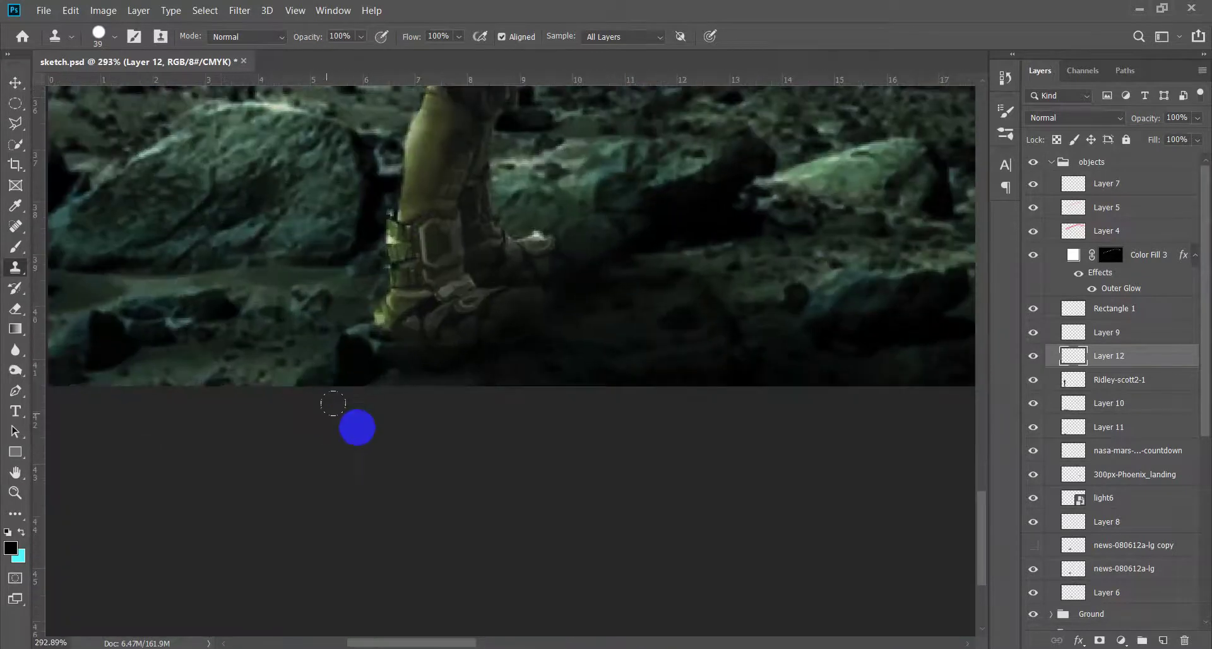
scroll(429, 341, down, 3)
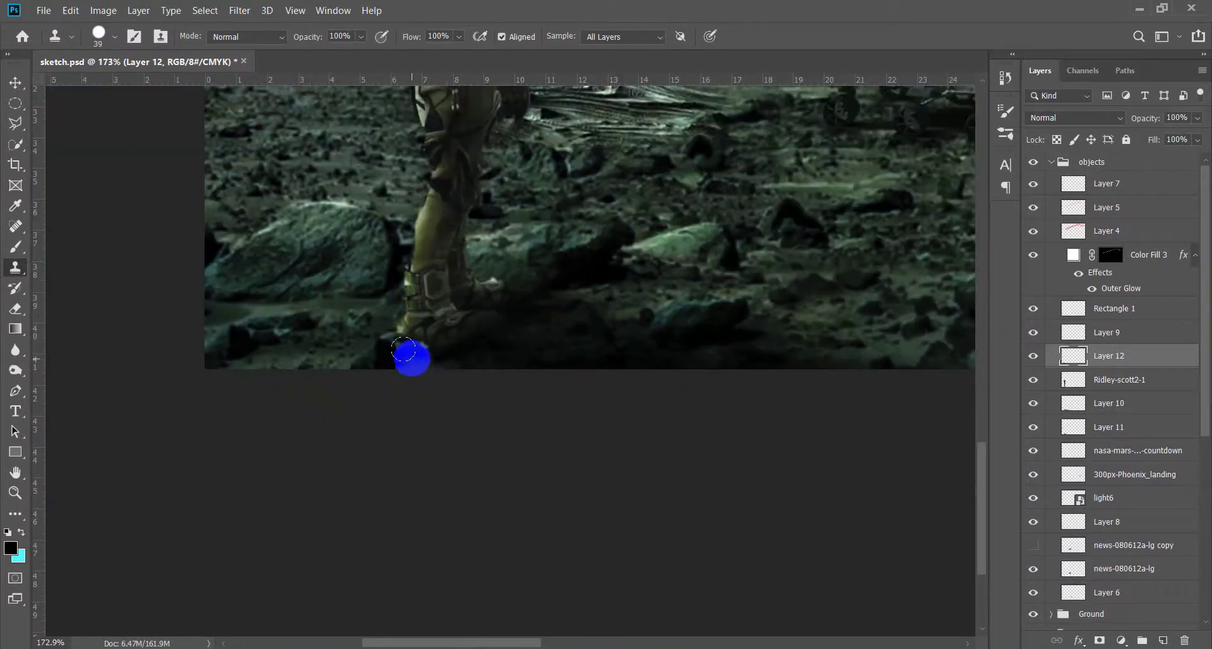
scroll(414, 392, down, 1)
scroll(448, 431, down, 6)
key(ctrl+s)
key(v)
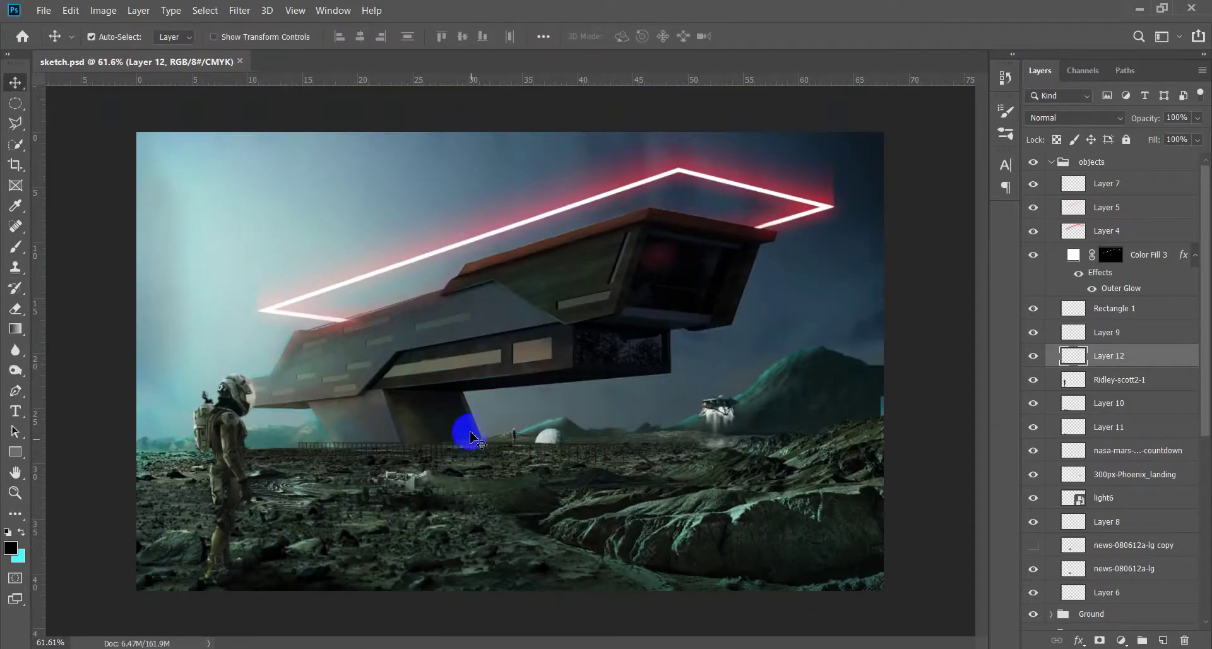
scroll(473, 459, down, 3)
scroll(473, 459, up, 1)
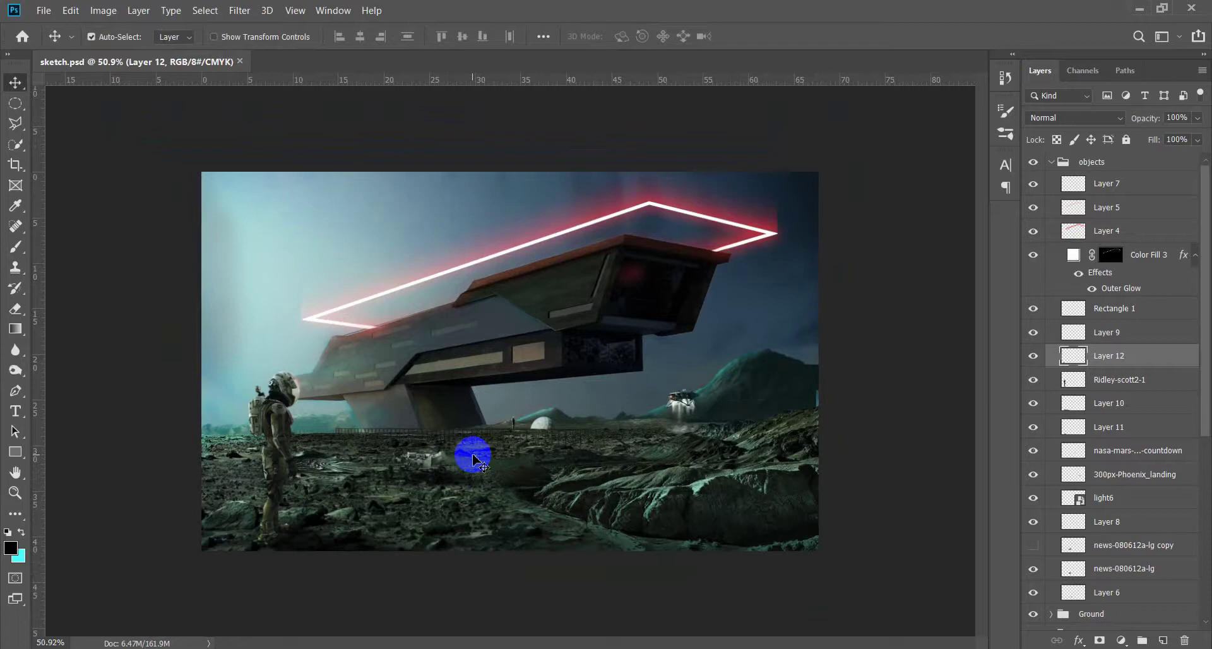
On Layer 7, set up a cyan soft round brush at 4 px
click(1039, 188)
alt+click(1033, 184)
key(x)
key(b)
right_click(460, 422)
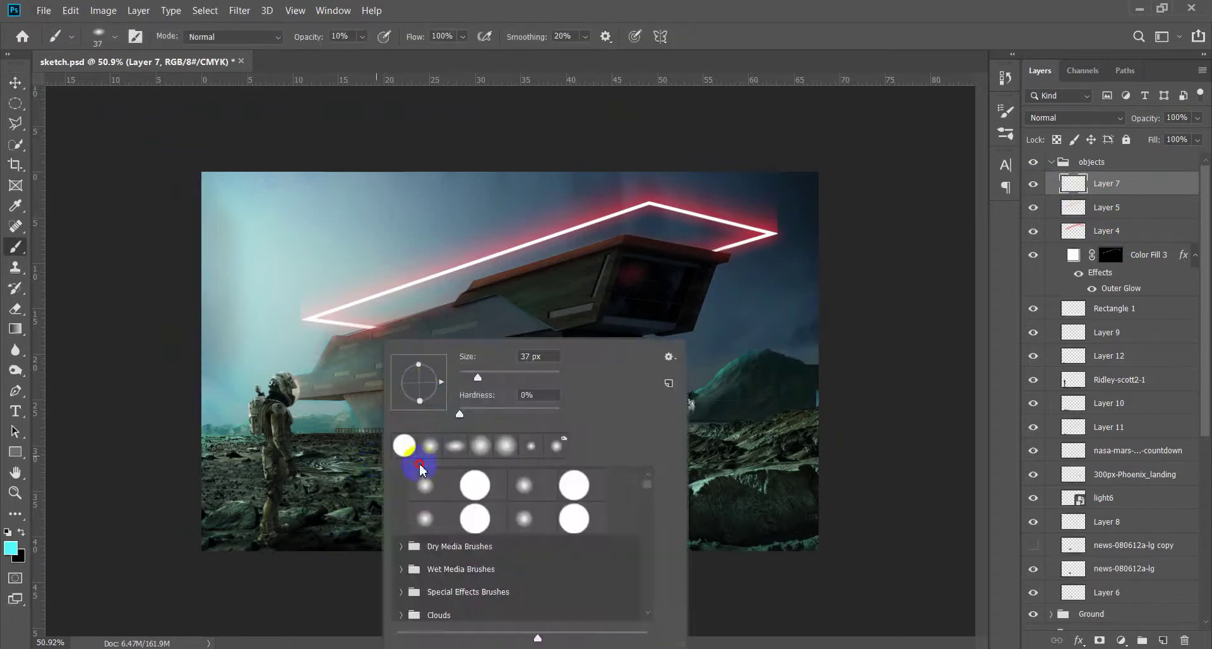
double_click(421, 471)
scroll(310, 398, up, 5)
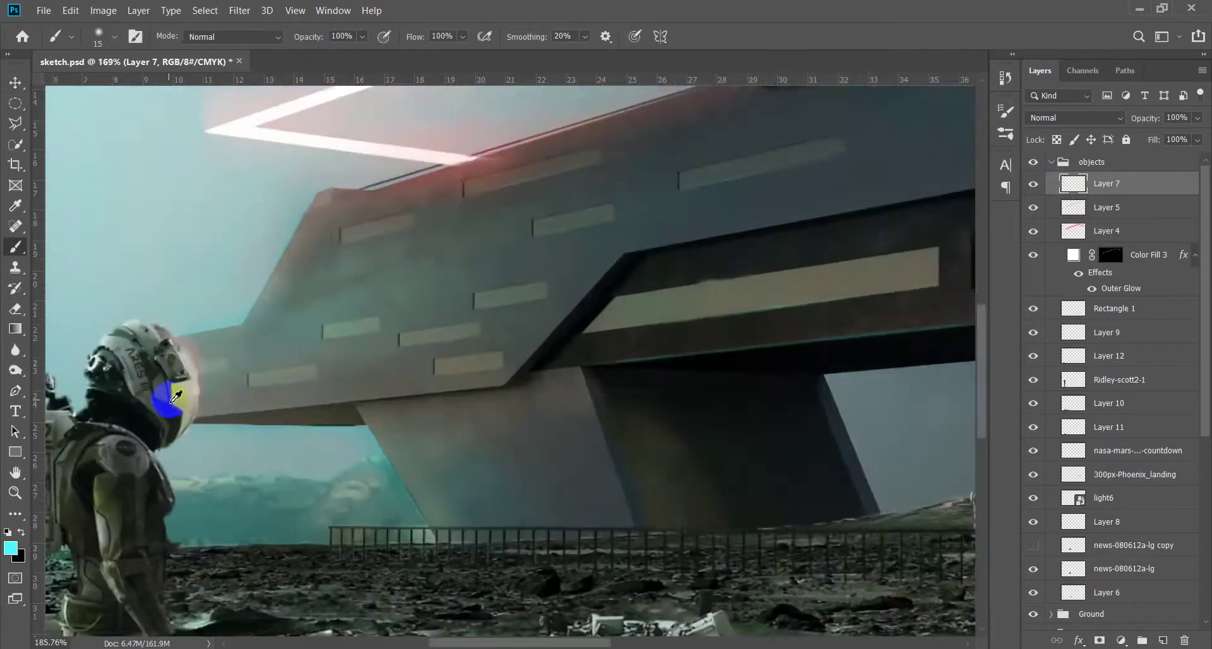
scroll(310, 398, up, 3)
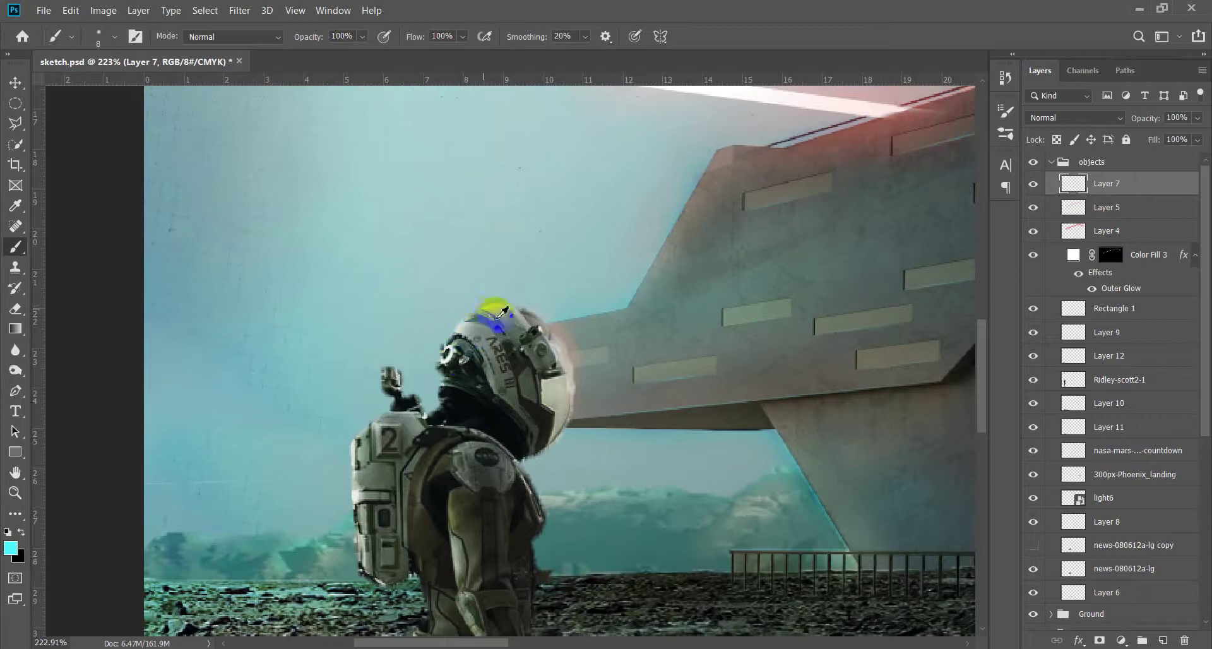
scroll(467, 341, up, 3)
drag(510, 315, 468, 304)
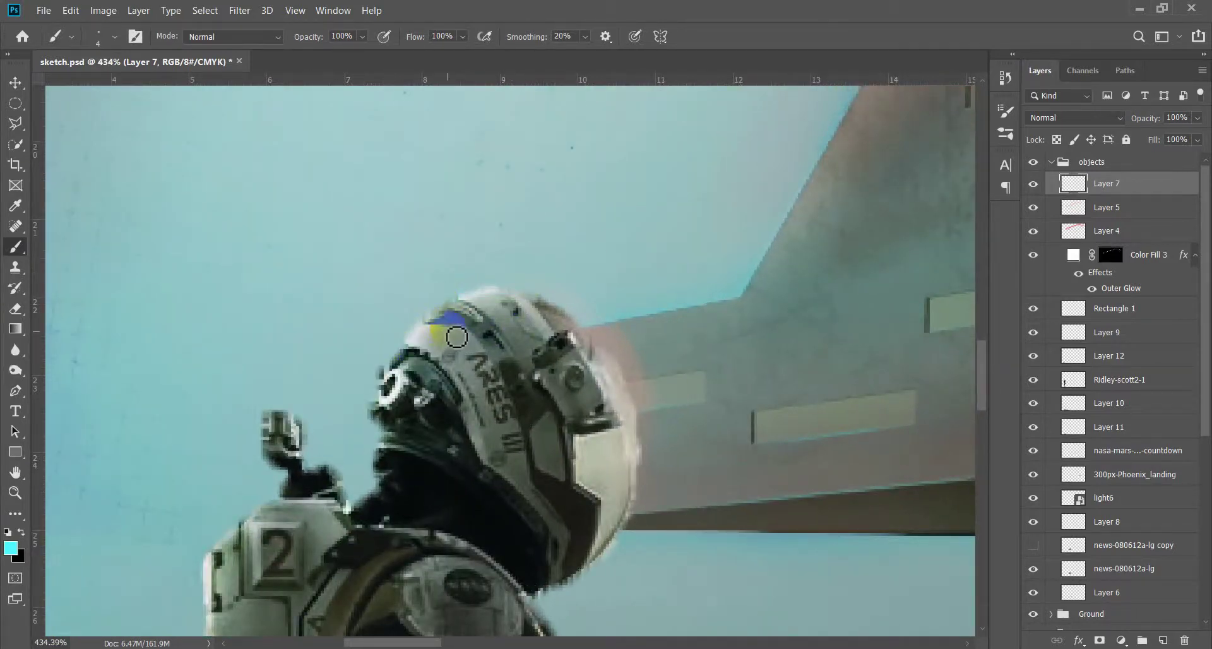
key(F5)
Paint a thin cyan rim line along the astronaut's helmet and backpack edge
drag(405, 352, 383, 430)
scroll(317, 499, down, 8)
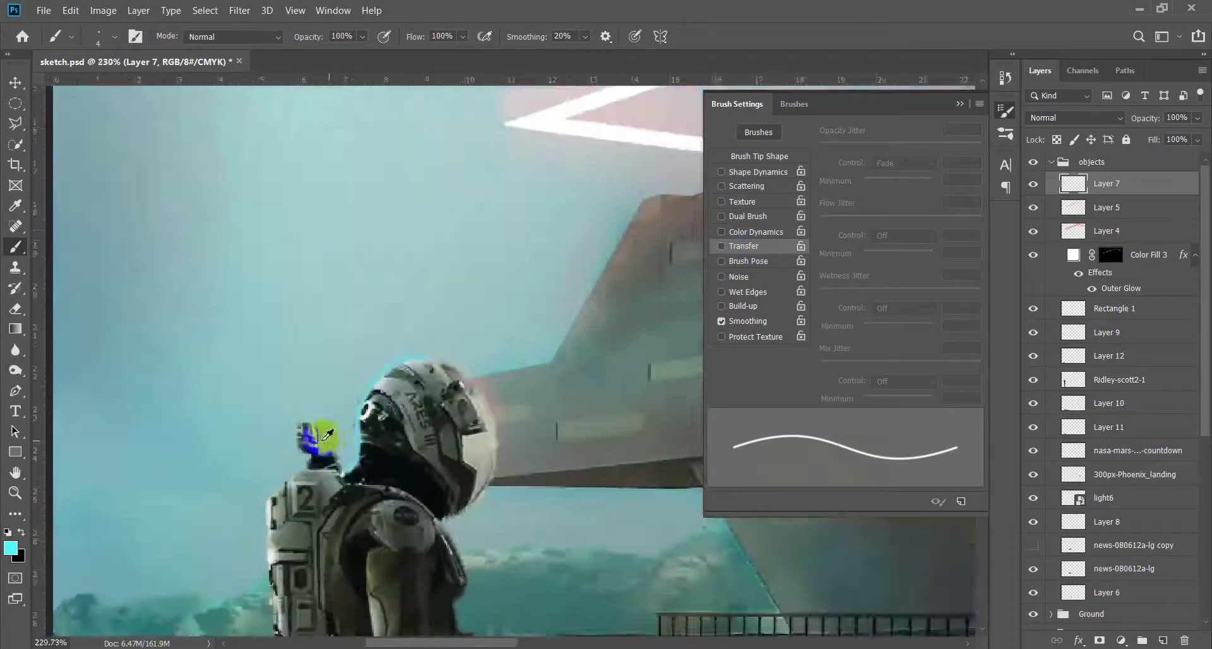
click(959, 104)
scroll(325, 481, up, 6)
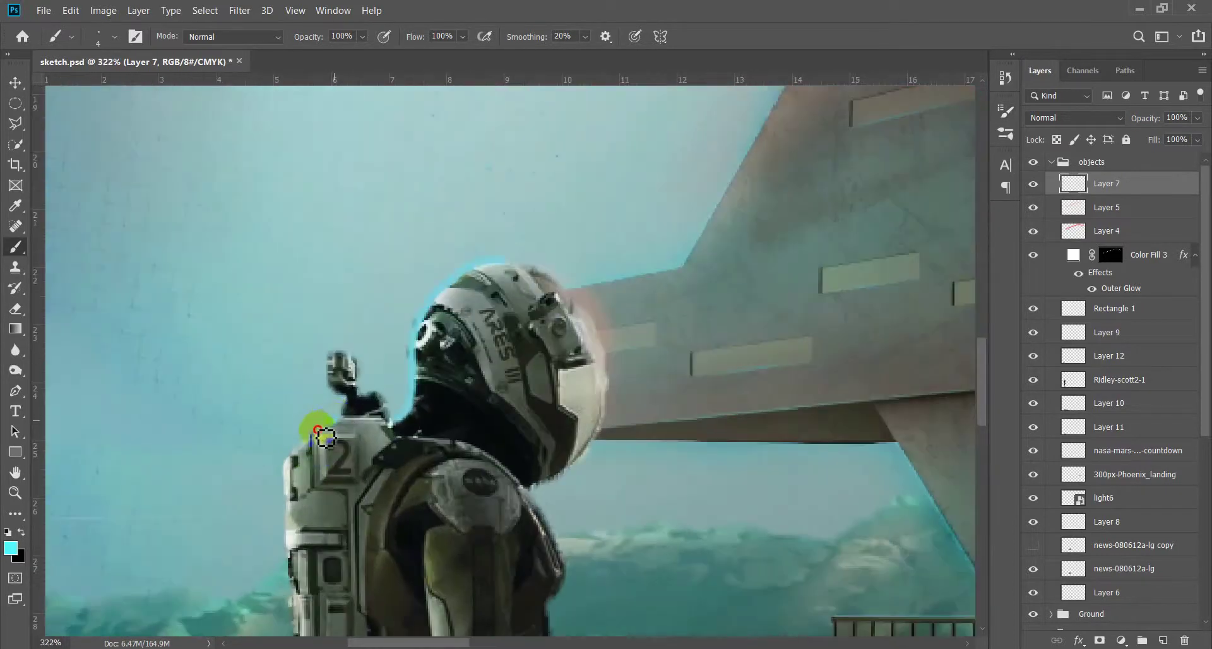
Extend the cyan outline down the astronaut's leg to the boot
drag(302, 421, 294, 313)
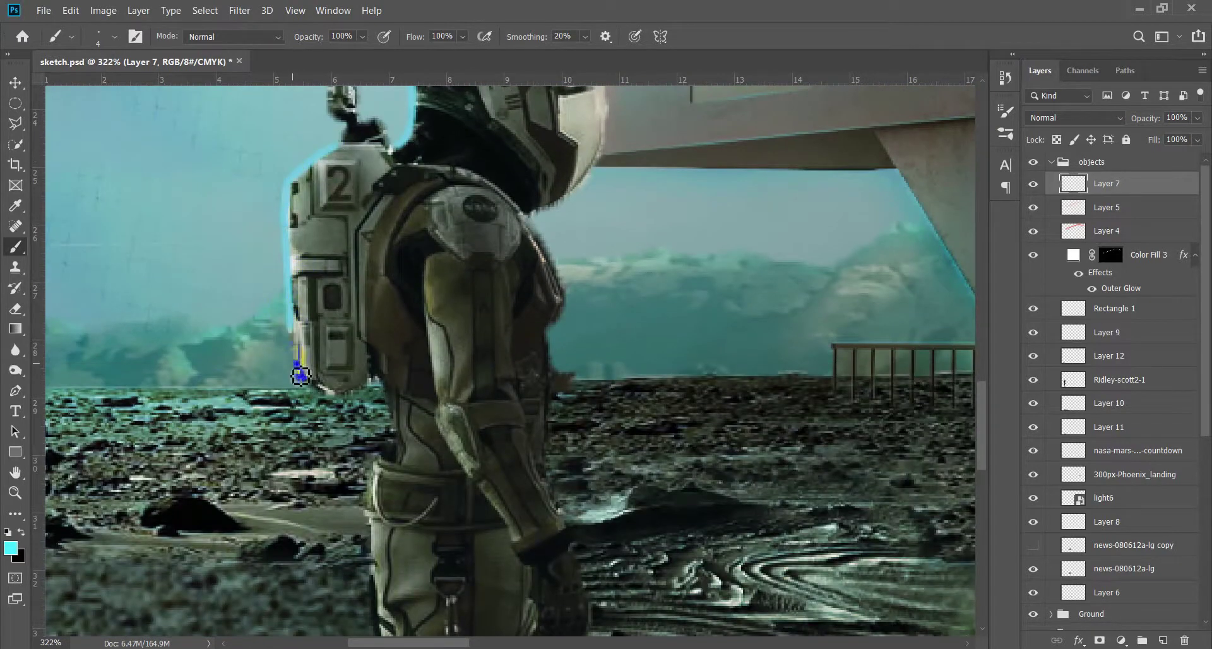
scroll(341, 284, down, 4)
scroll(373, 157, down, 1)
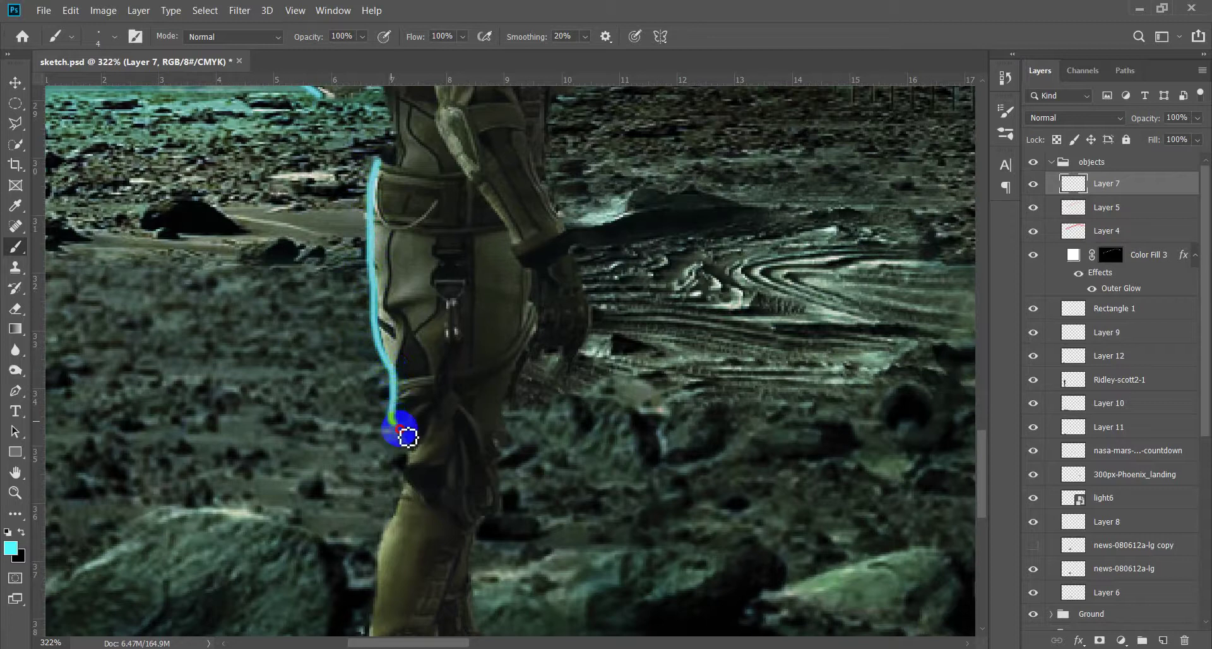
drag(412, 472, 411, 268)
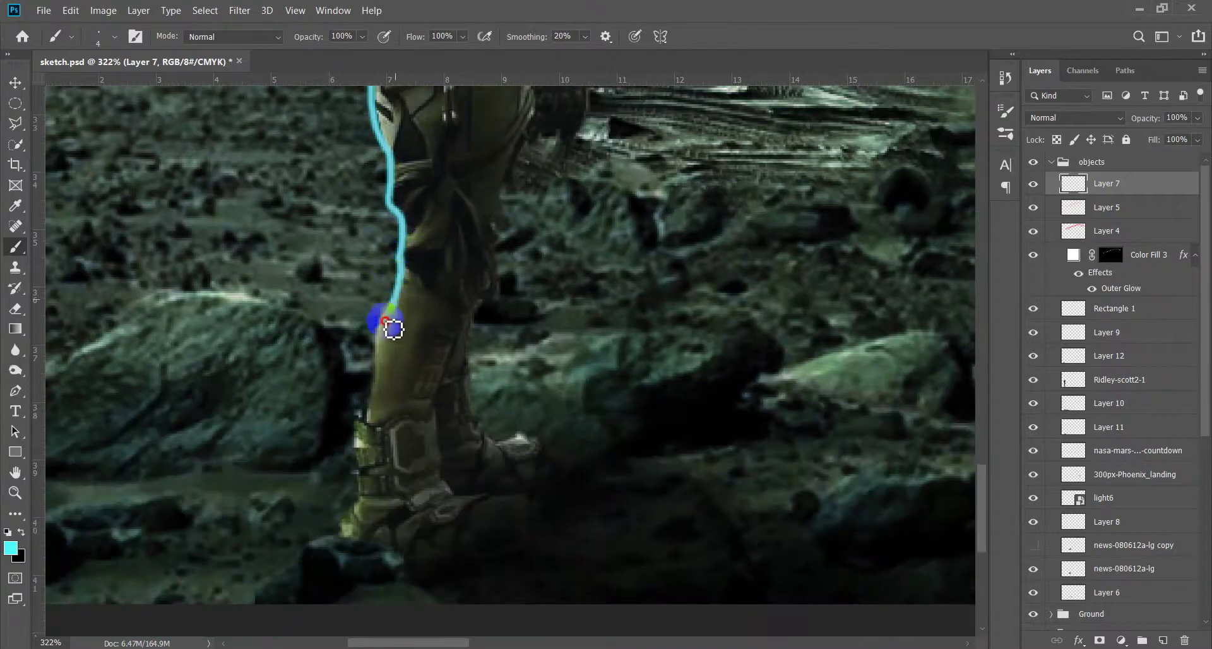
drag(397, 324, 380, 400)
drag(365, 450, 357, 517)
alt+scroll(359, 448, down, 5)
alt+scroll(221, 548, up, 2)
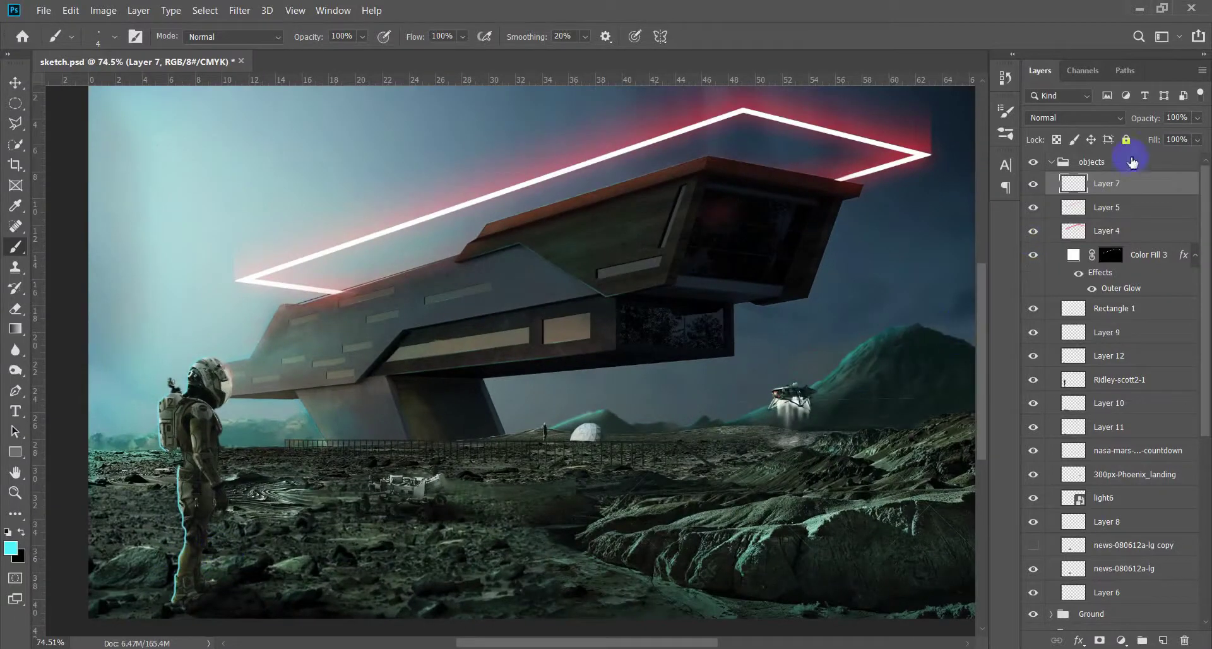
key(e)
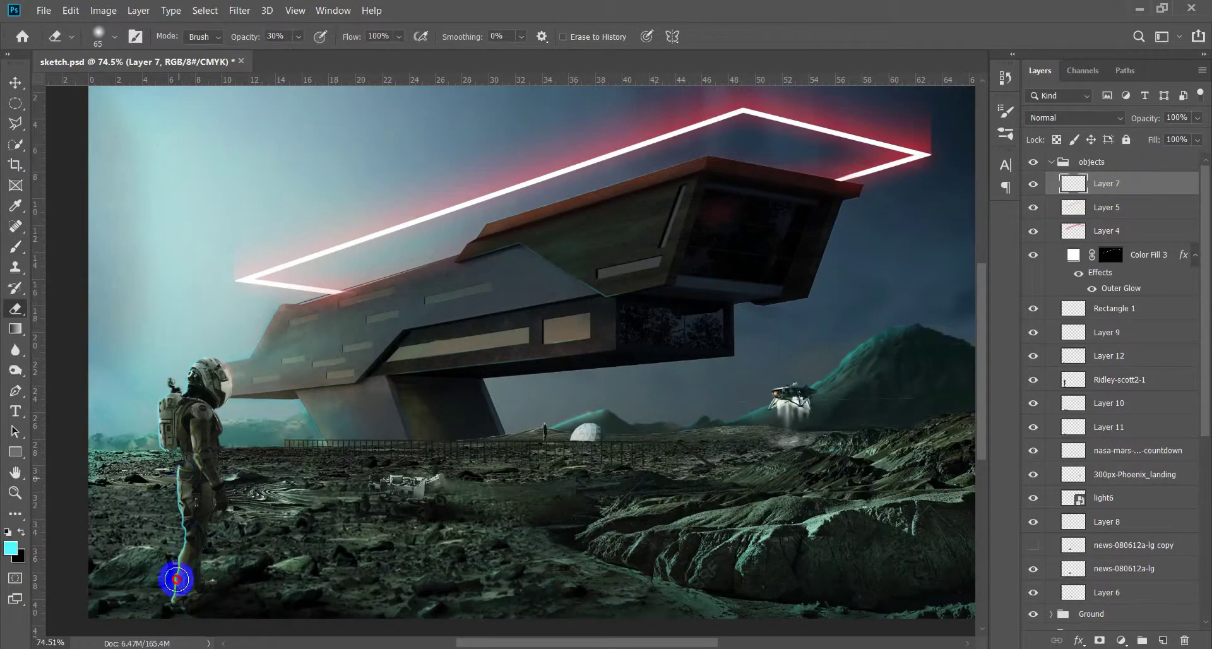
With a 30% Eraser, fade the cyan outline at boots, helmet top and backpack, then fit the view
alt+scroll(166, 608, up, 1)
alt+scroll(160, 620, up, 2)
alt+scroll(203, 411, up, 1)
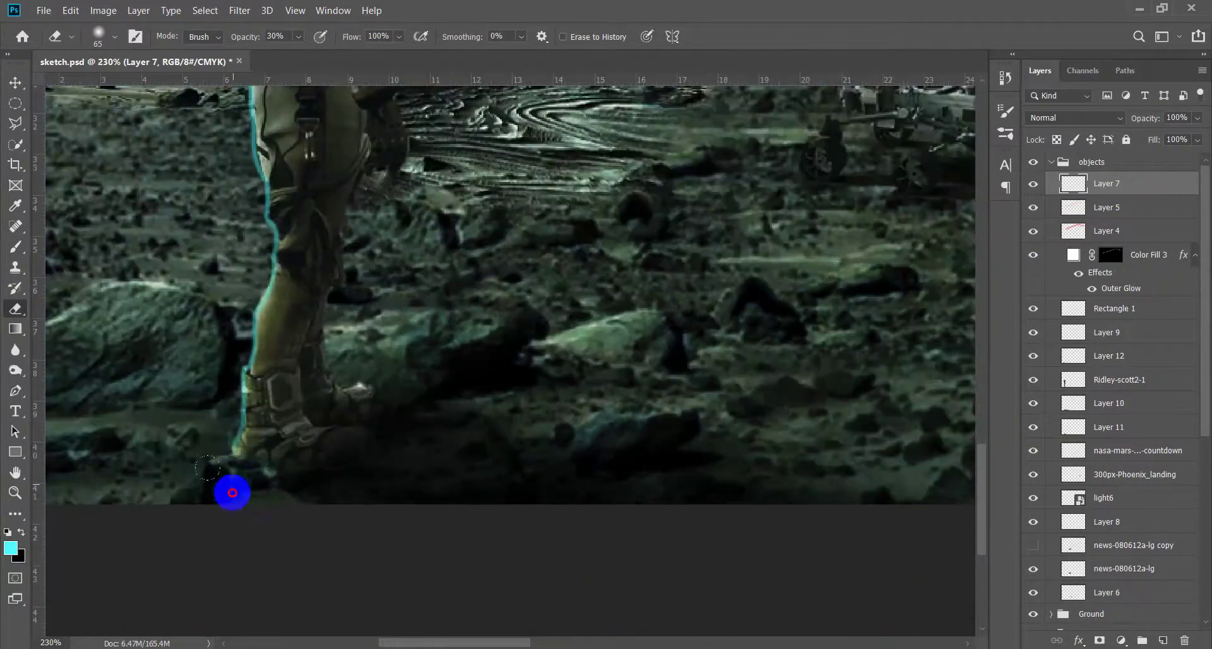
alt+scroll(319, 476, down, 3)
alt+scroll(342, 301, up, 1)
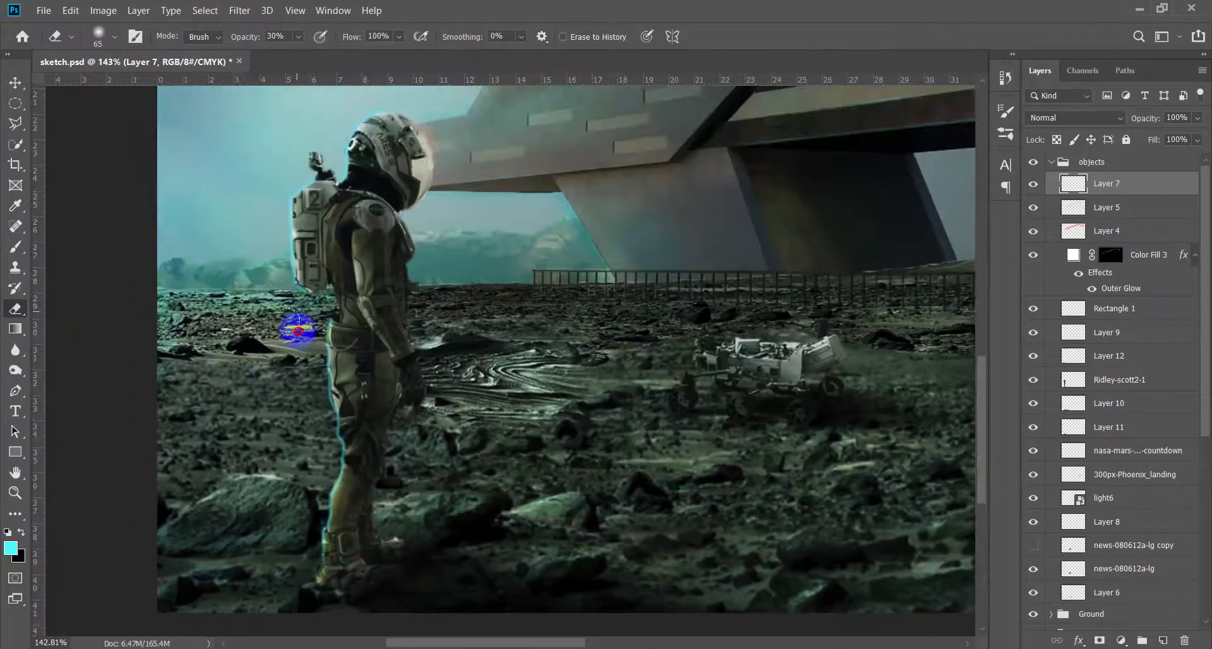
scroll(272, 499, up, 1)
alt+scroll(319, 433, up, 1)
alt+scroll(322, 417, up, 1)
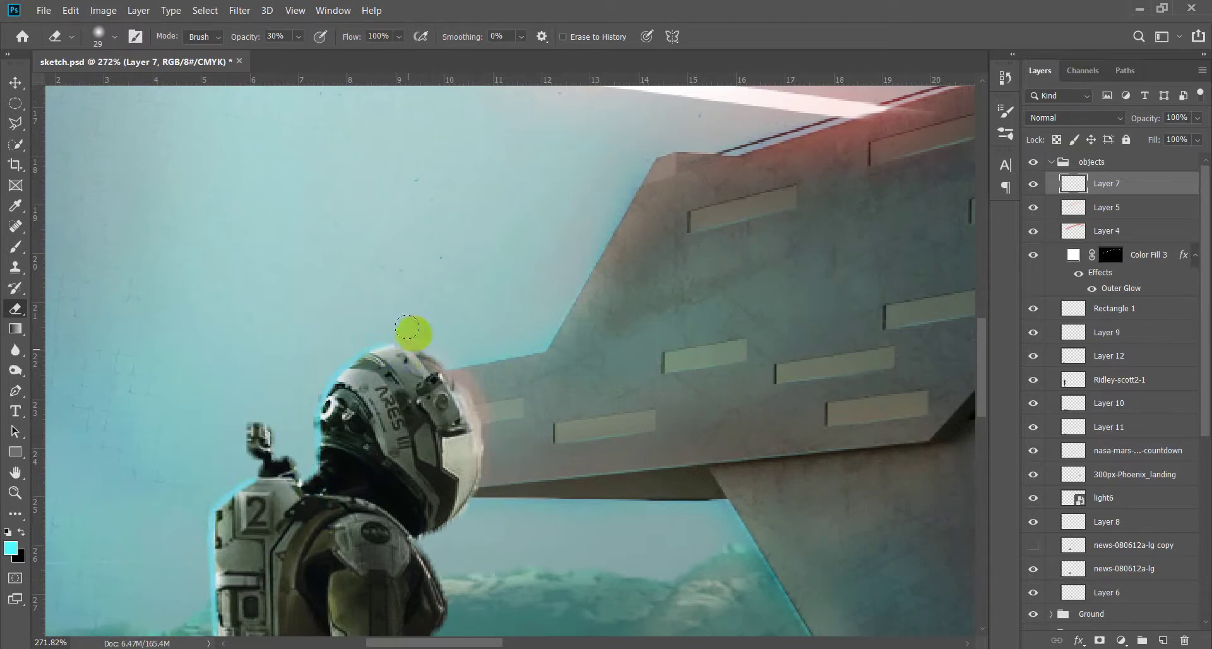
scroll(407, 327, down, 3)
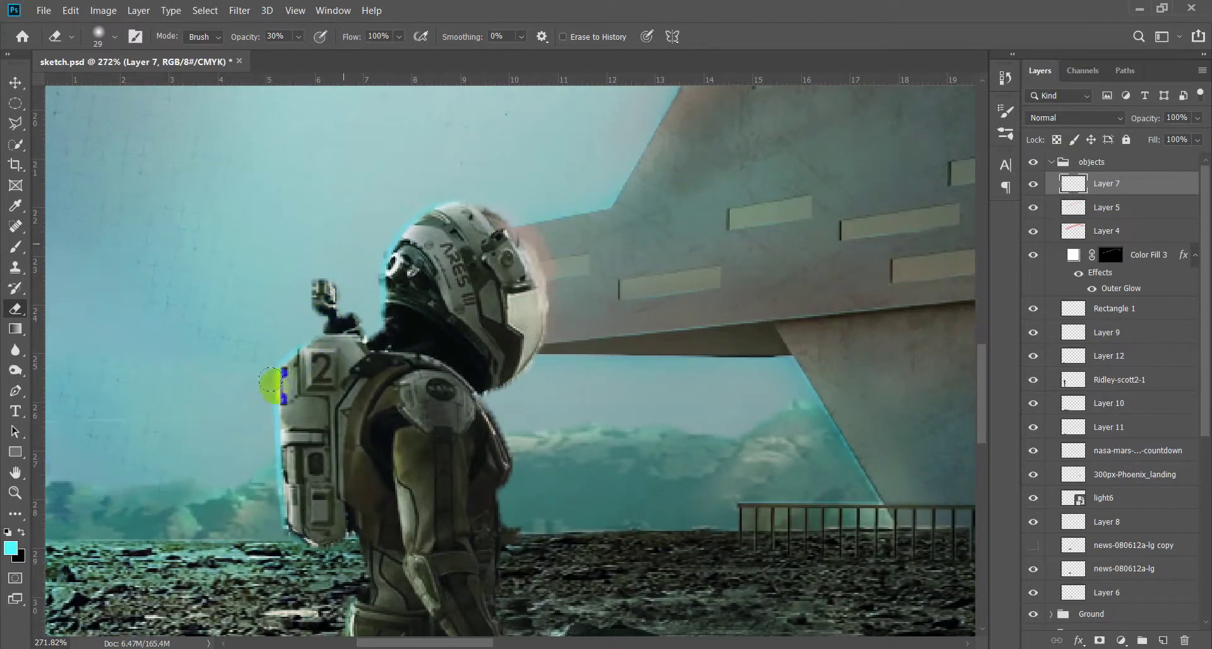
key(ctrl+0)
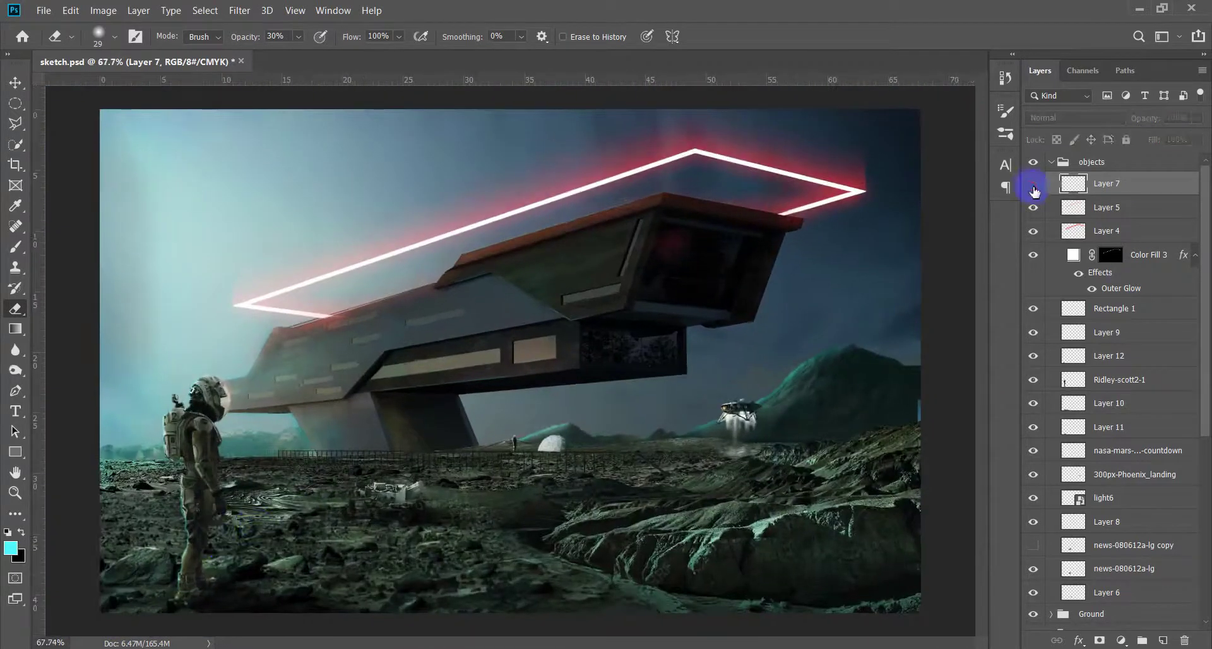
Paint straight cyan lines along the rover's arm, top, mast and box top
scroll(406, 488, up, 5)
key(b)
scroll(408, 483, up, 3)
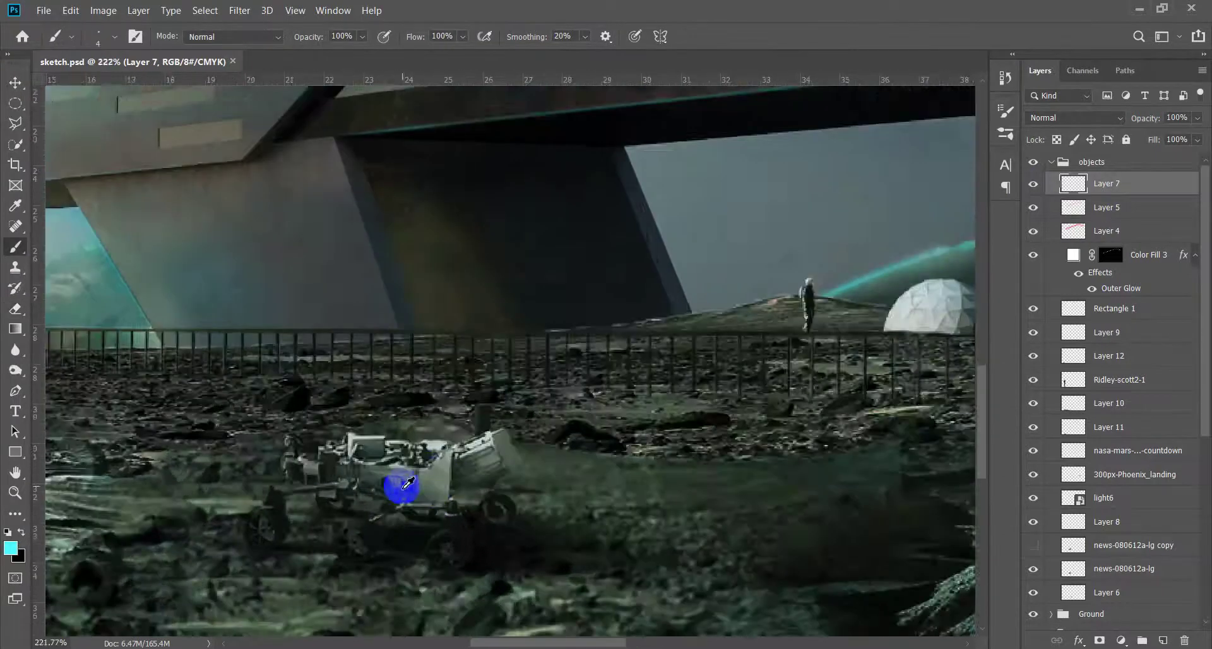
scroll(407, 484, up, 3)
scroll(161, 556, up, 1)
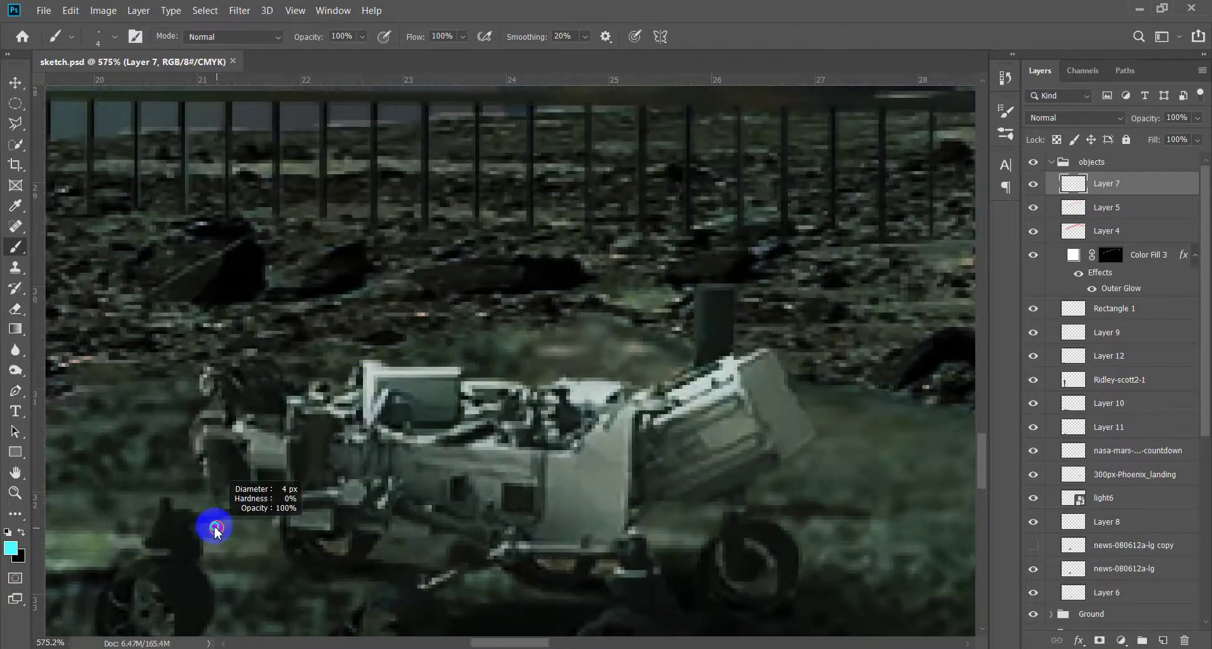
drag(192, 508, 335, 489)
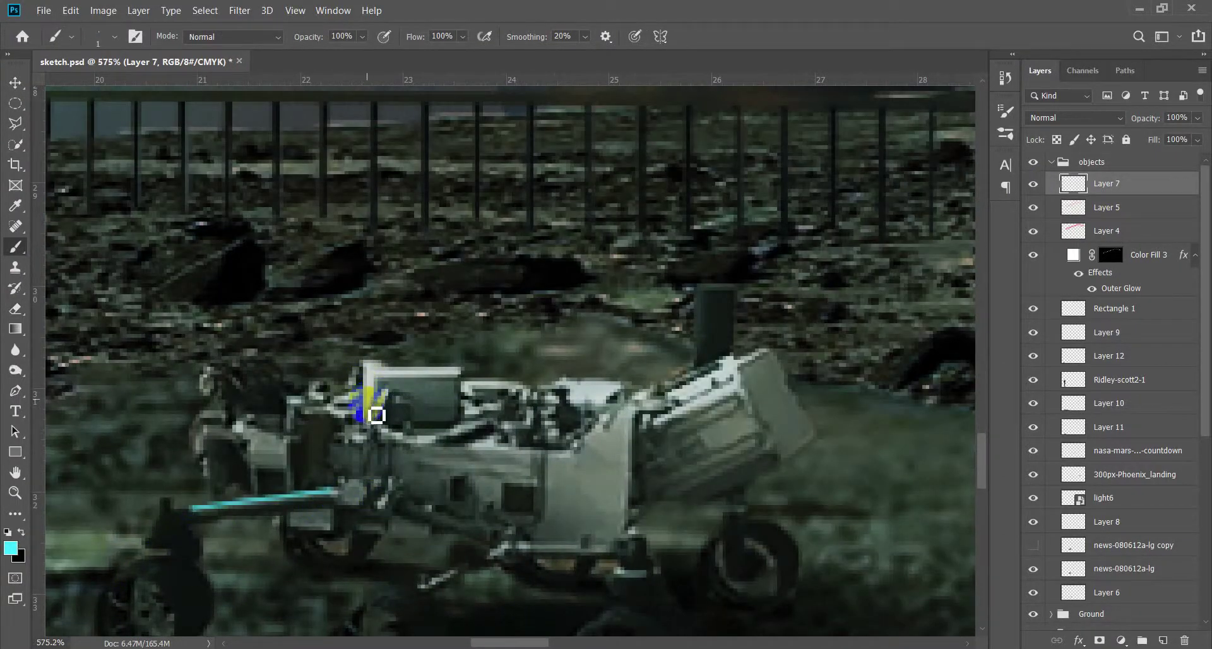
shift+click(480, 375)
click(714, 370)
shift+click(713, 295)
shift+click(560, 380)
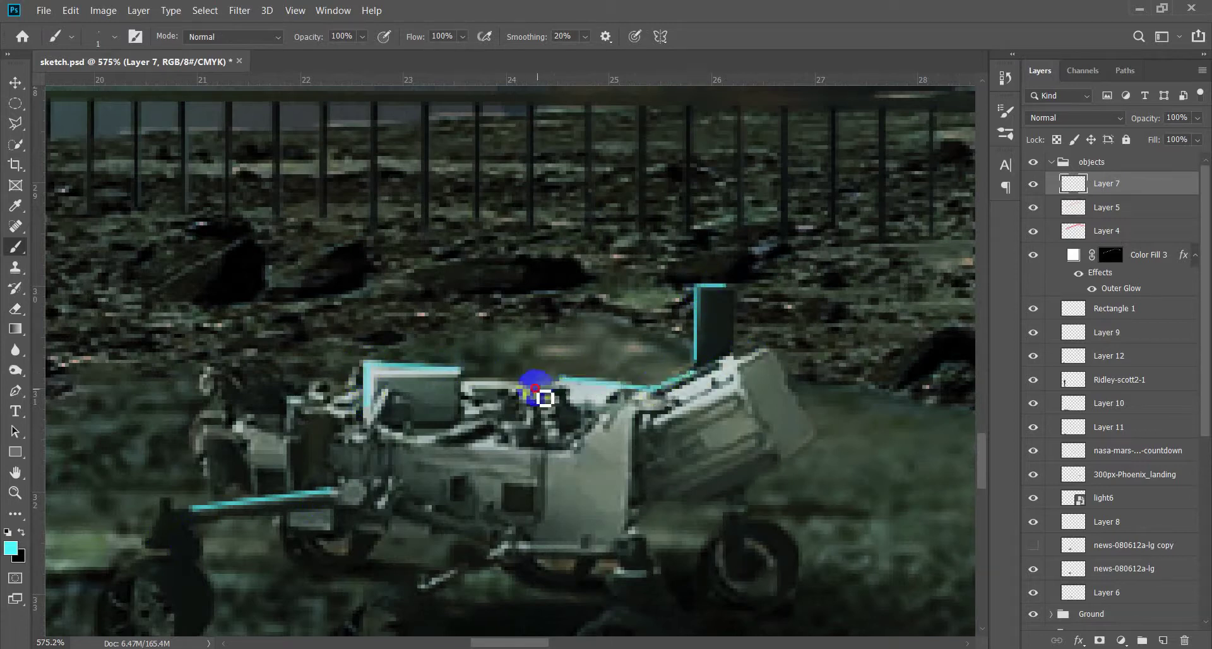
Trace cyan arcs around the rover's side and its left, middle and right wheels
drag(194, 436, 192, 505)
mouse_move(129, 582)
mouse_down()
mouse_move(240, 360)
mouse_move(221, 432)
mouse_up()
drag(483, 379, 446, 458)
drag(531, 363, 581, 339)
drag(712, 400, 676, 471)
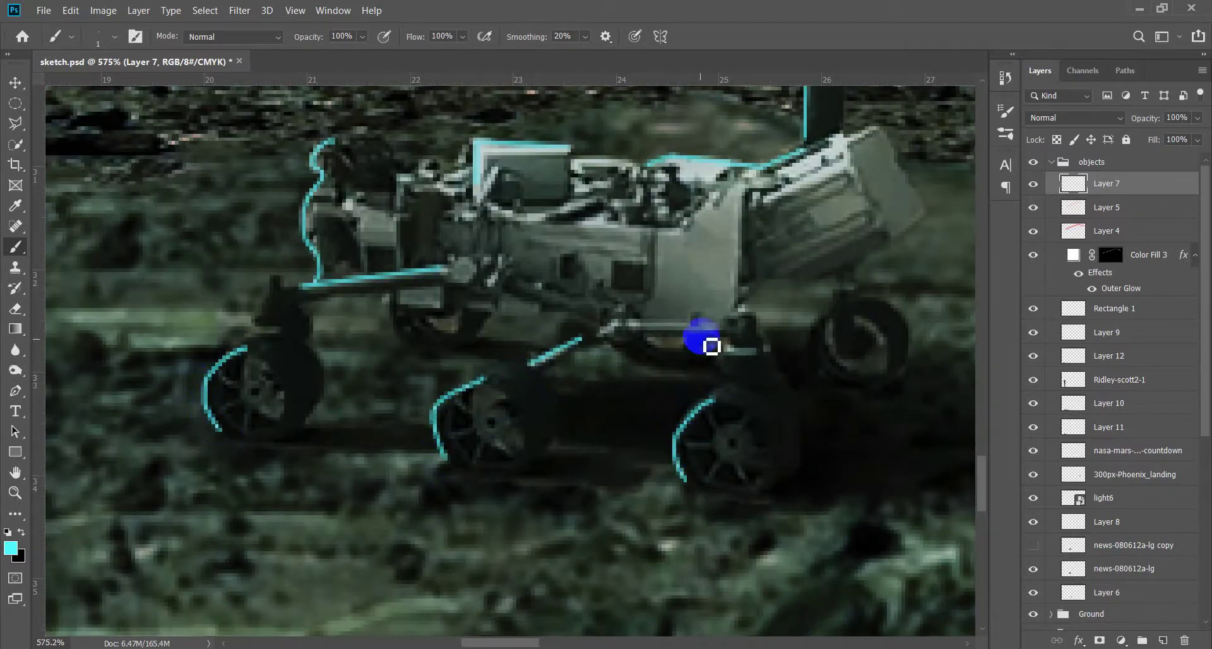
key(ctrl+0)
Erase some cyan on the rover mast and fade its left-side outline
scroll(504, 337, up, 3)
key(e)
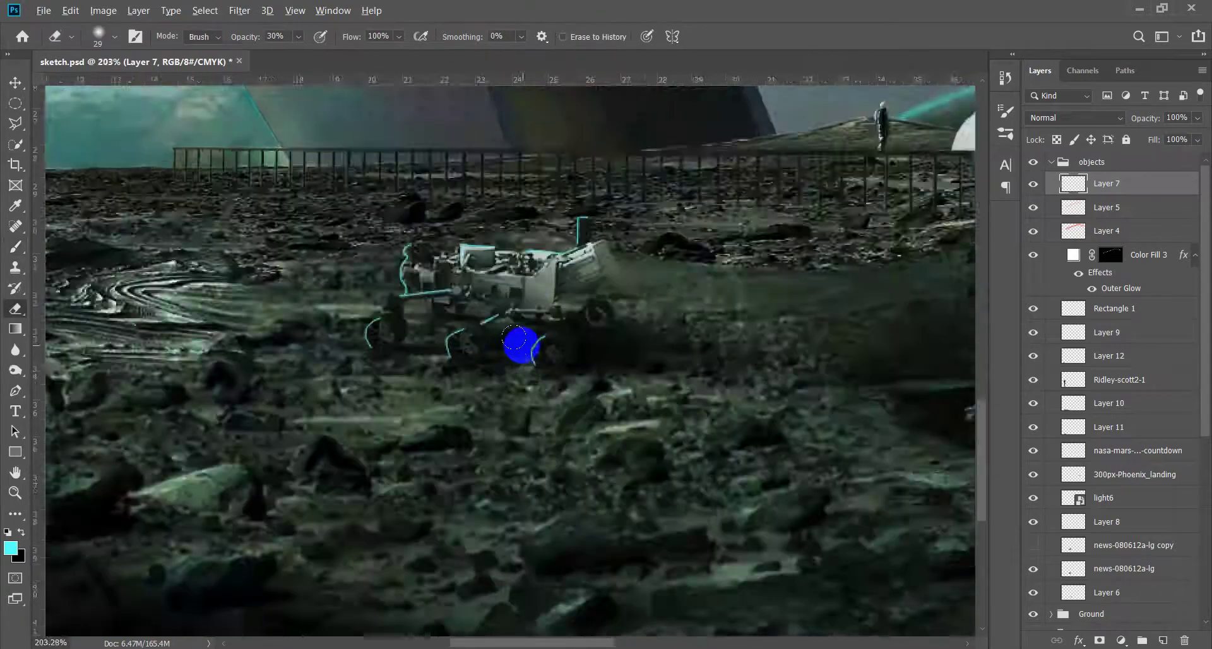
scroll(522, 346, up, 3)
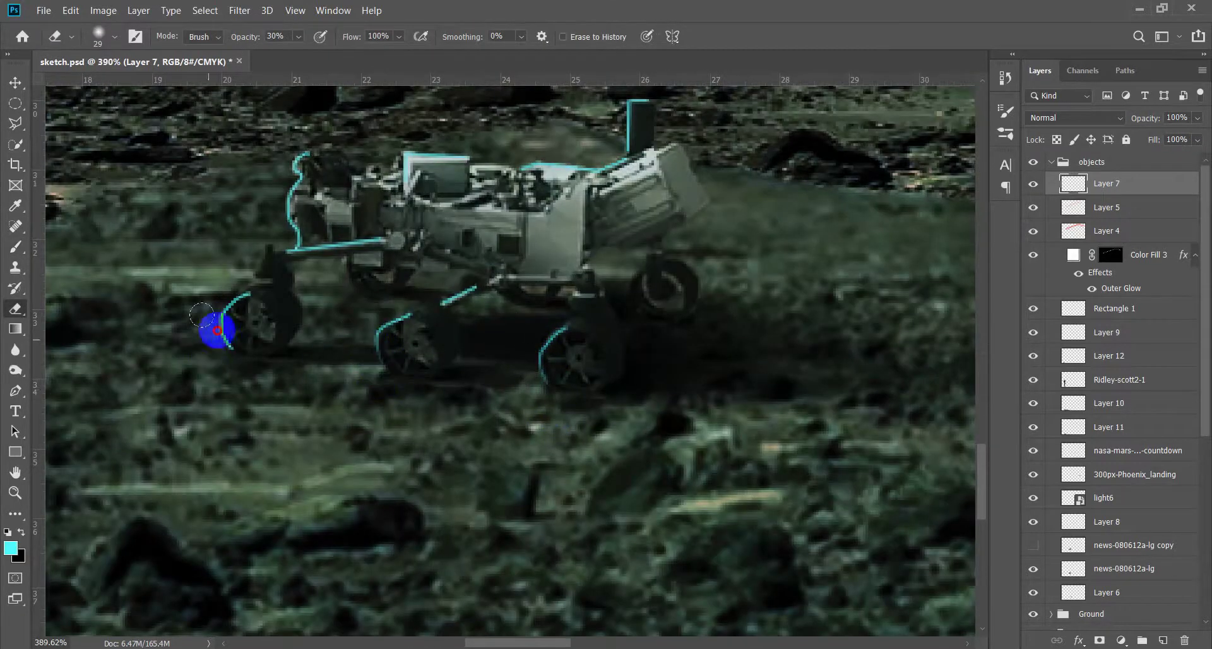
scroll(379, 353, up, 3)
click(615, 266)
drag(475, 235, 237, 362)
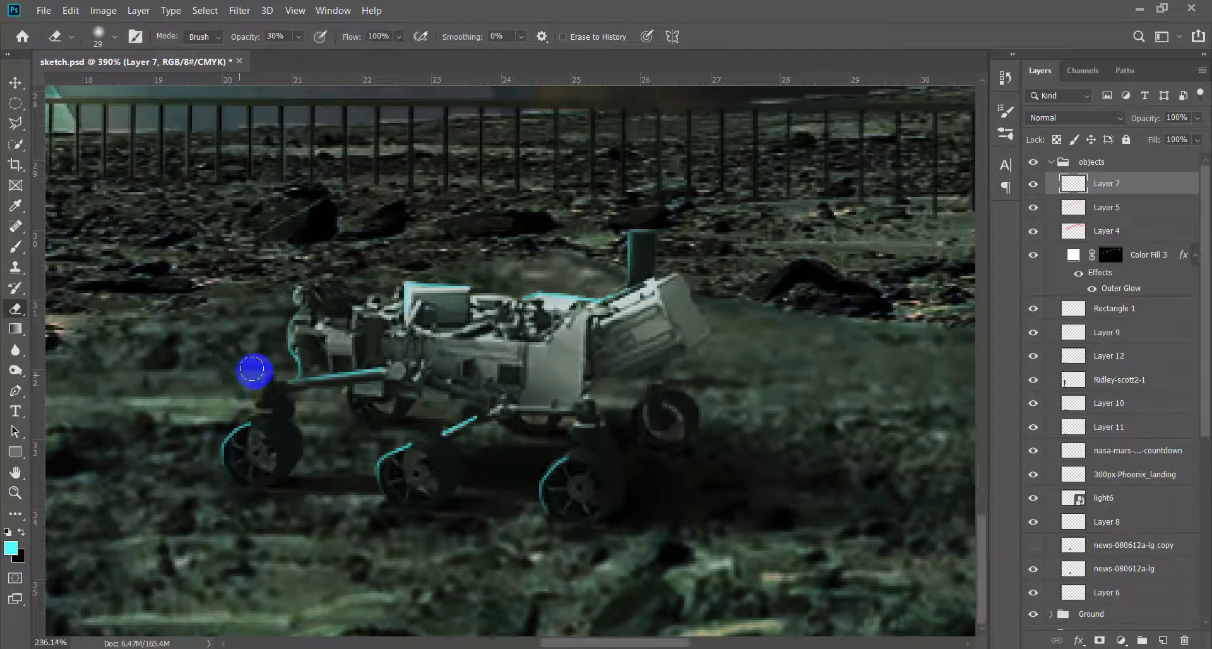
scroll(246, 360, down, 10)
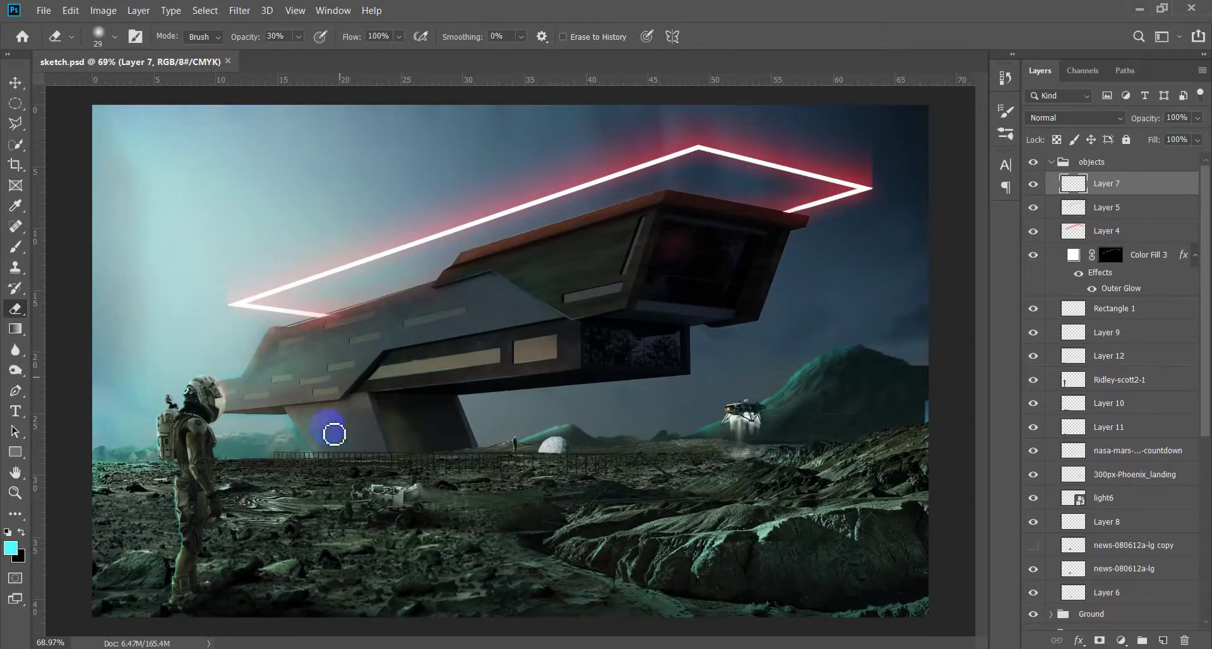
scroll(371, 470, down, 3)
scroll(414, 470, up, 2)
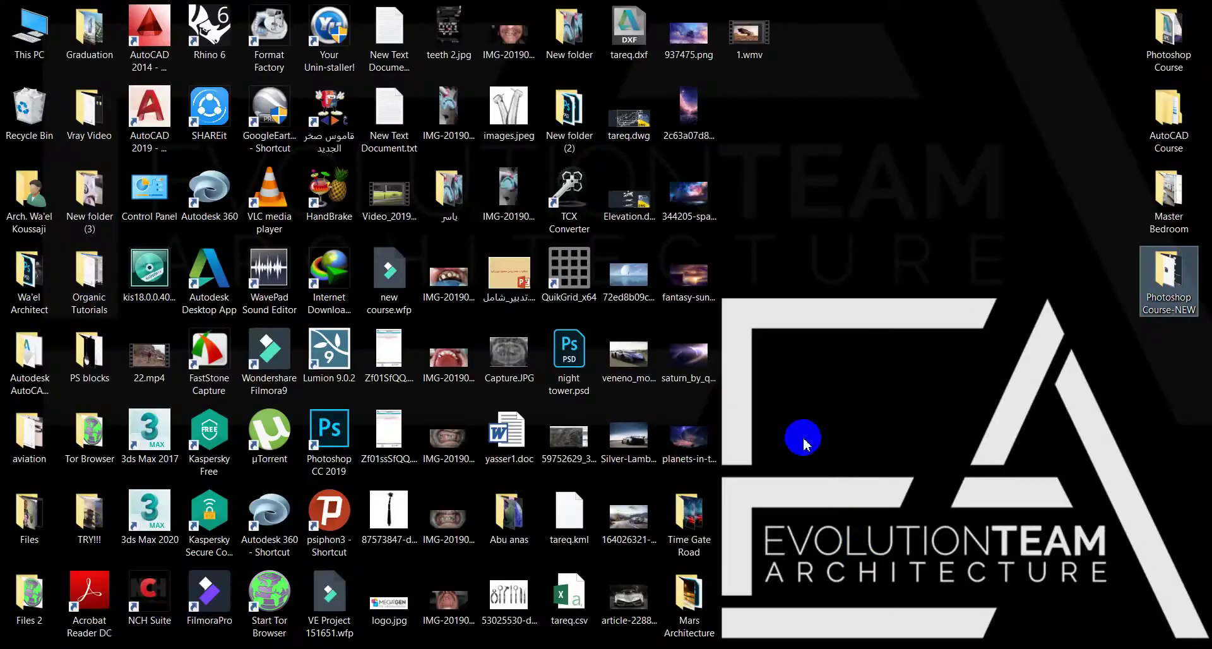
Drag the planets-in-the-night-sky image from the desktop into the document and shrink it
click(691, 363)
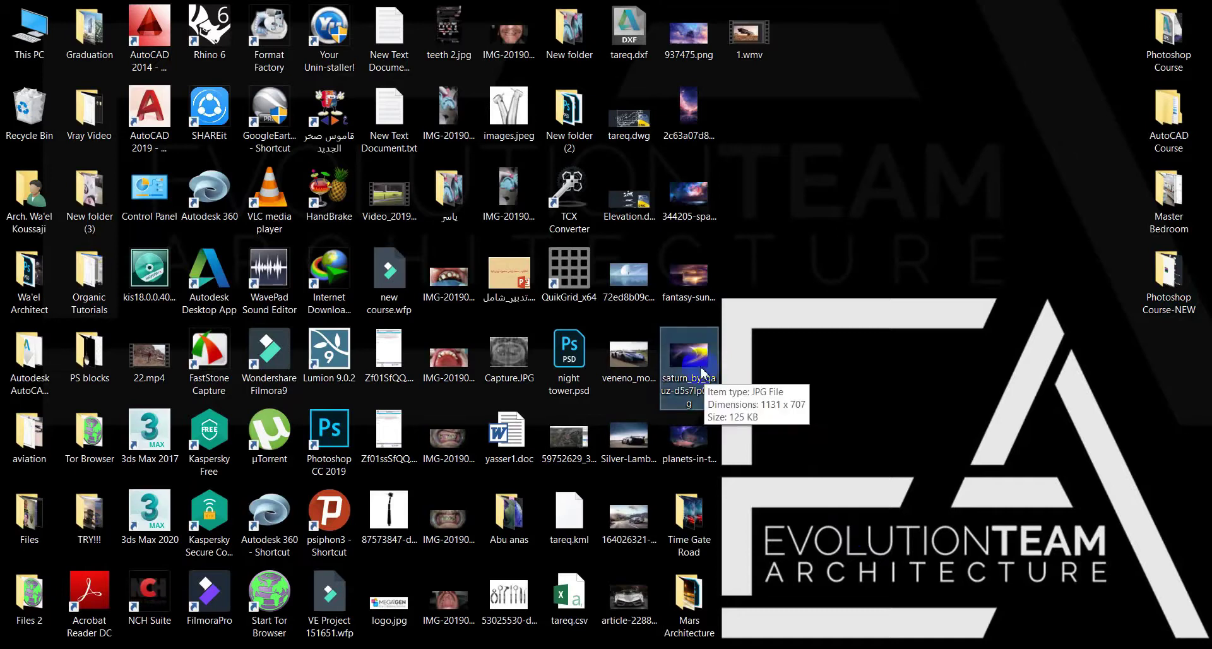
mouse_move(694, 446)
mouse_down()
mouse_move(775, 447)
mouse_move(445, 499)
mouse_up()
drag(854, 555, 671, 476)
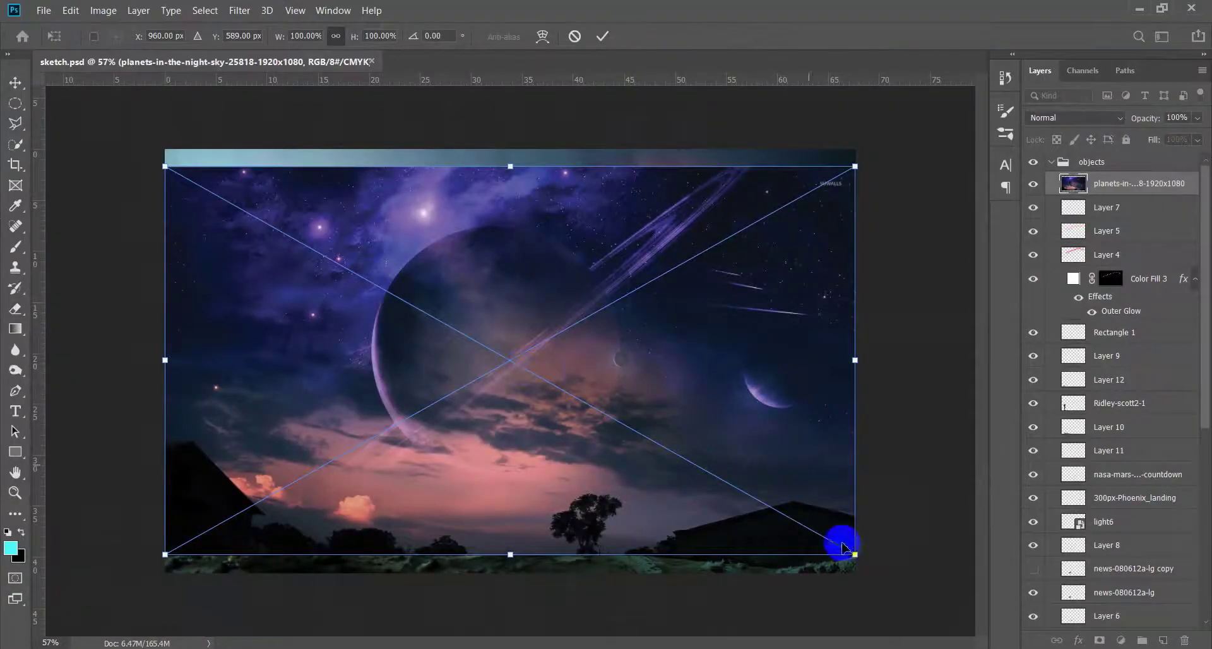
Set the planets layer to 46% opacity, then scale it down and shift it left
mouse_move(629, 428)
mouse_down()
mouse_move(432, 314)
mouse_move(832, 492)
mouse_up()
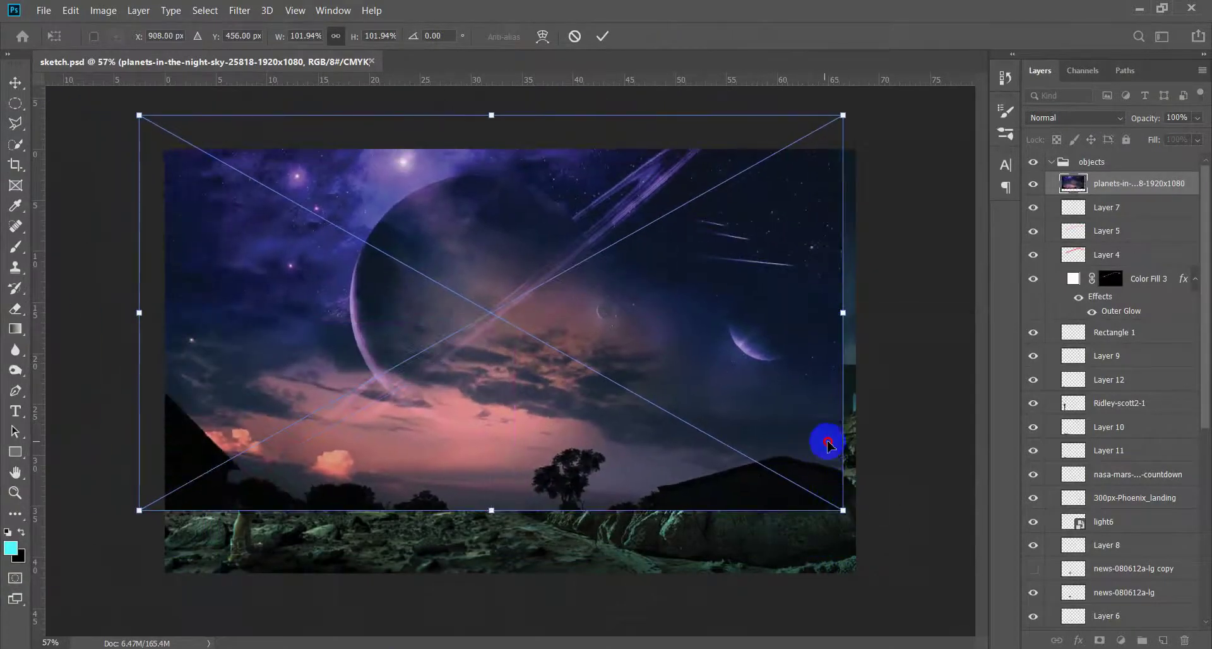
drag(825, 440, 840, 441)
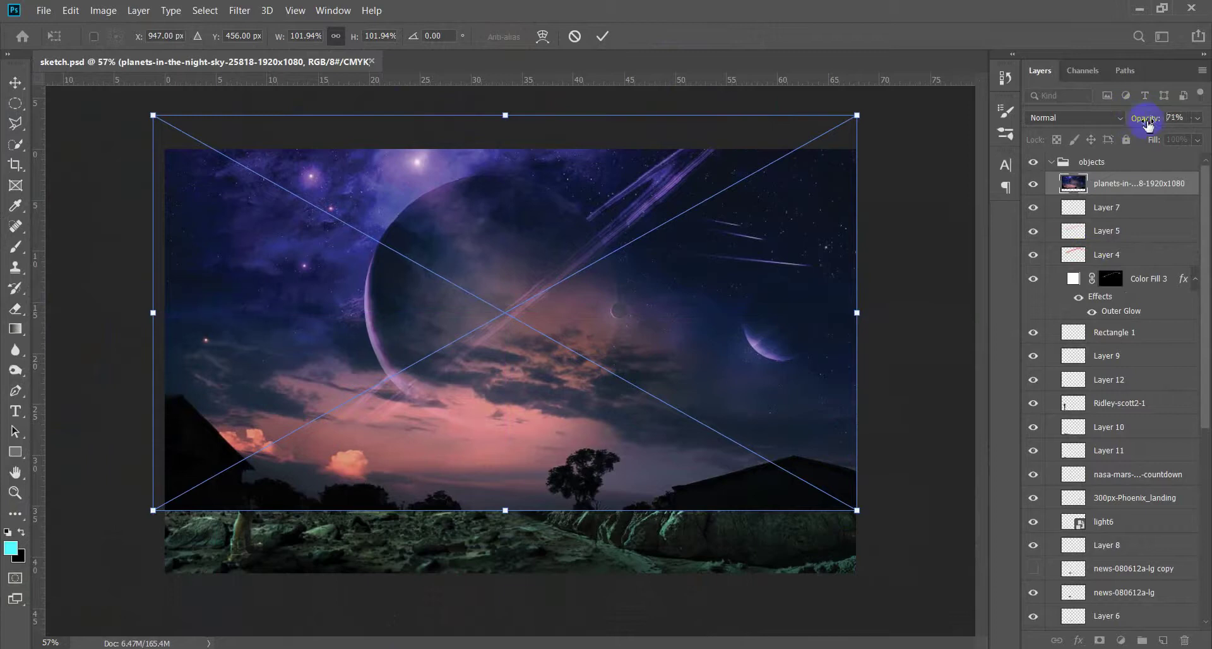
drag(1148, 124, 1133, 125)
drag(627, 342, 423, 344)
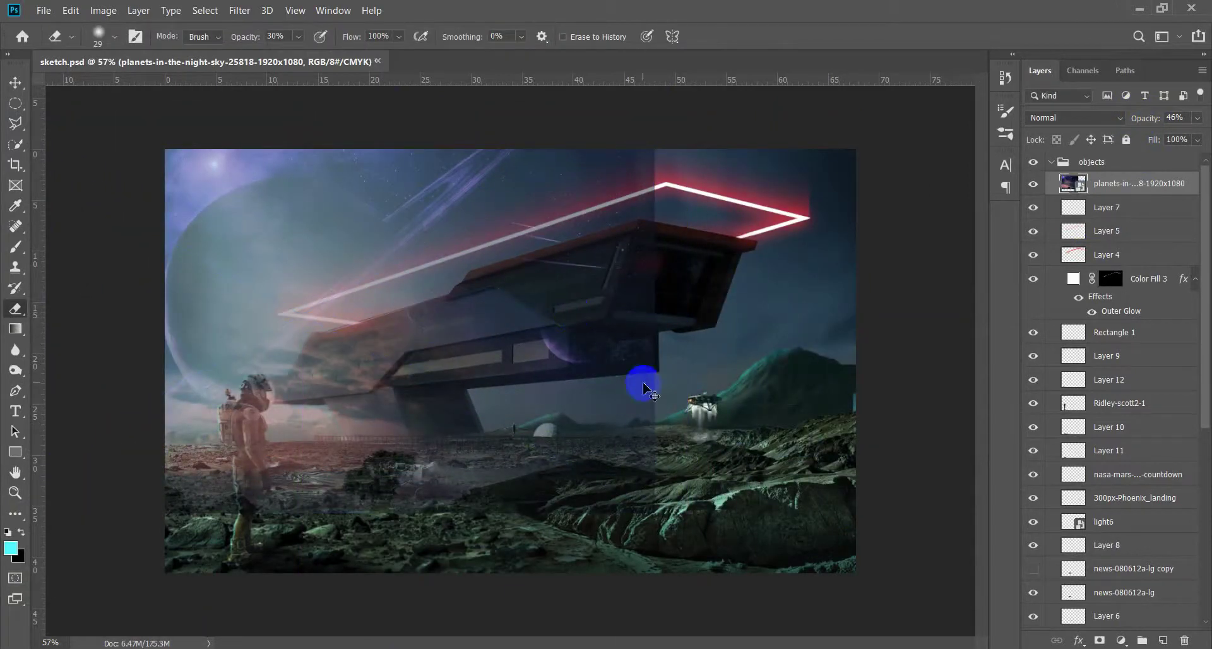
drag(655, 512, 601, 486)
drag(482, 395, 482, 387)
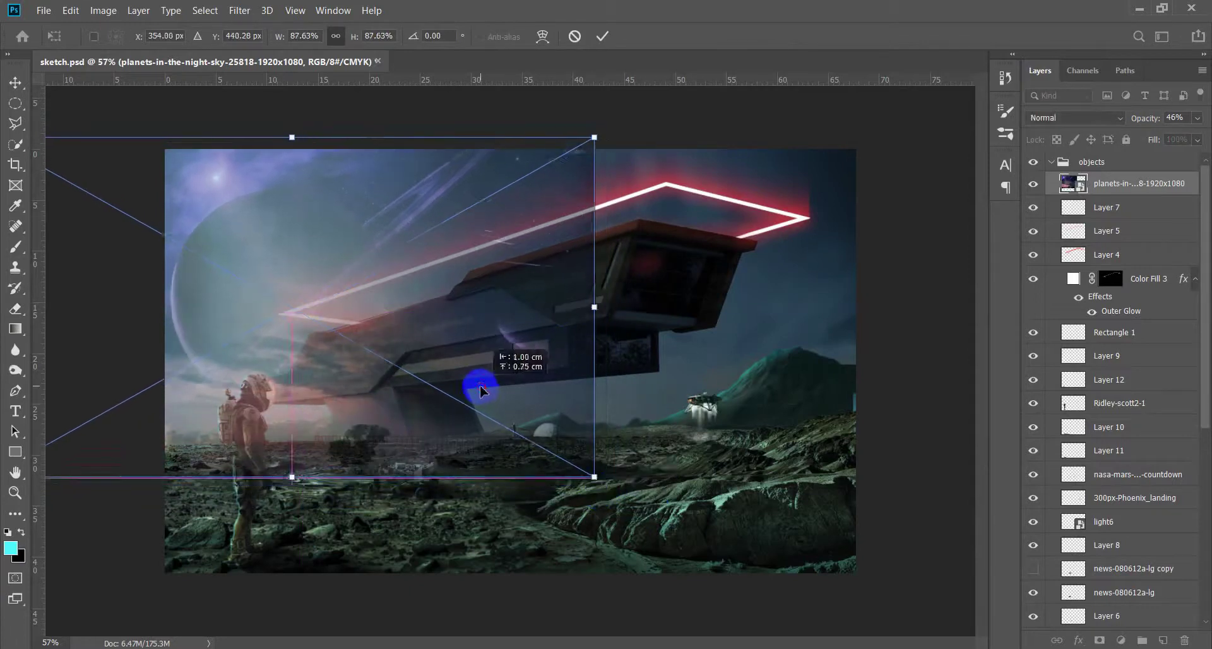
key(Return)
Inspect the Sky and BG groups and move the planets layer above the objects group
key(e)
scroll(1140, 200, down, 8)
scroll(1140, 238, down, 2)
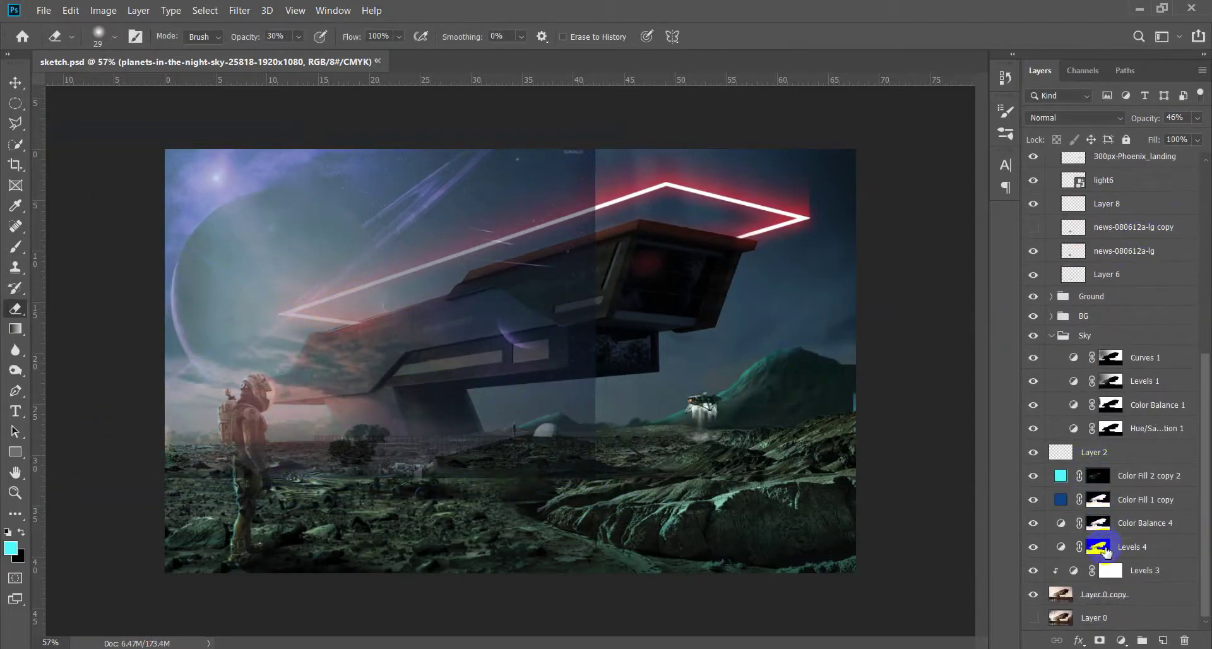
click(1053, 336)
click(1052, 411)
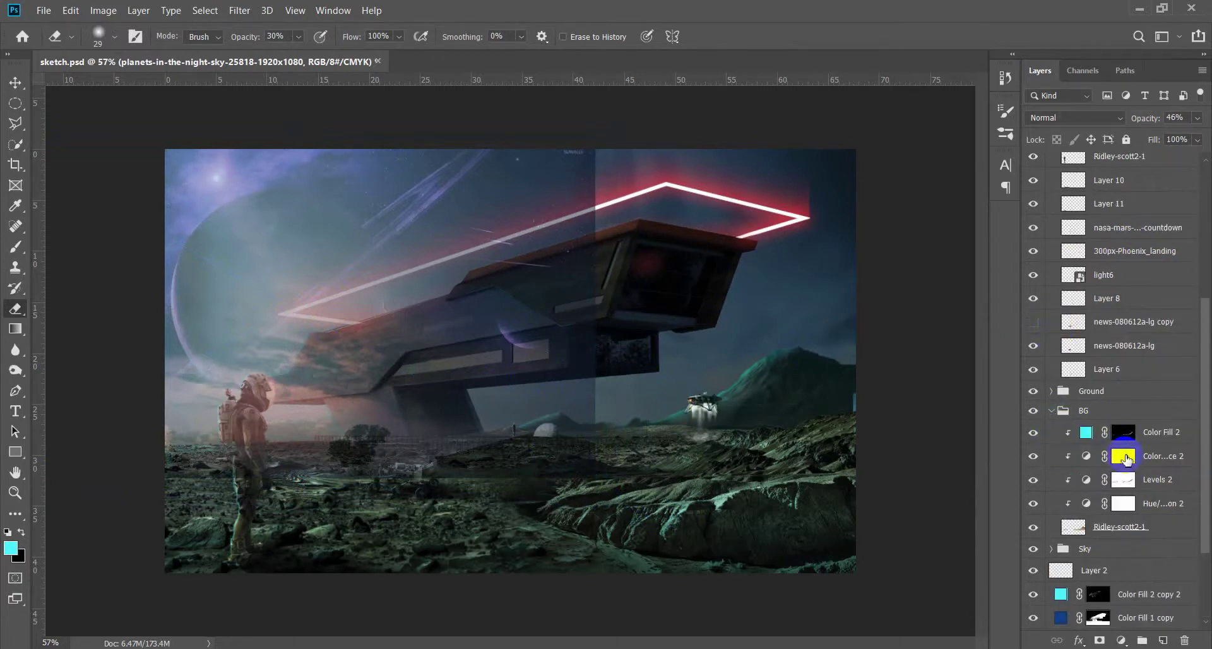
click(1052, 411)
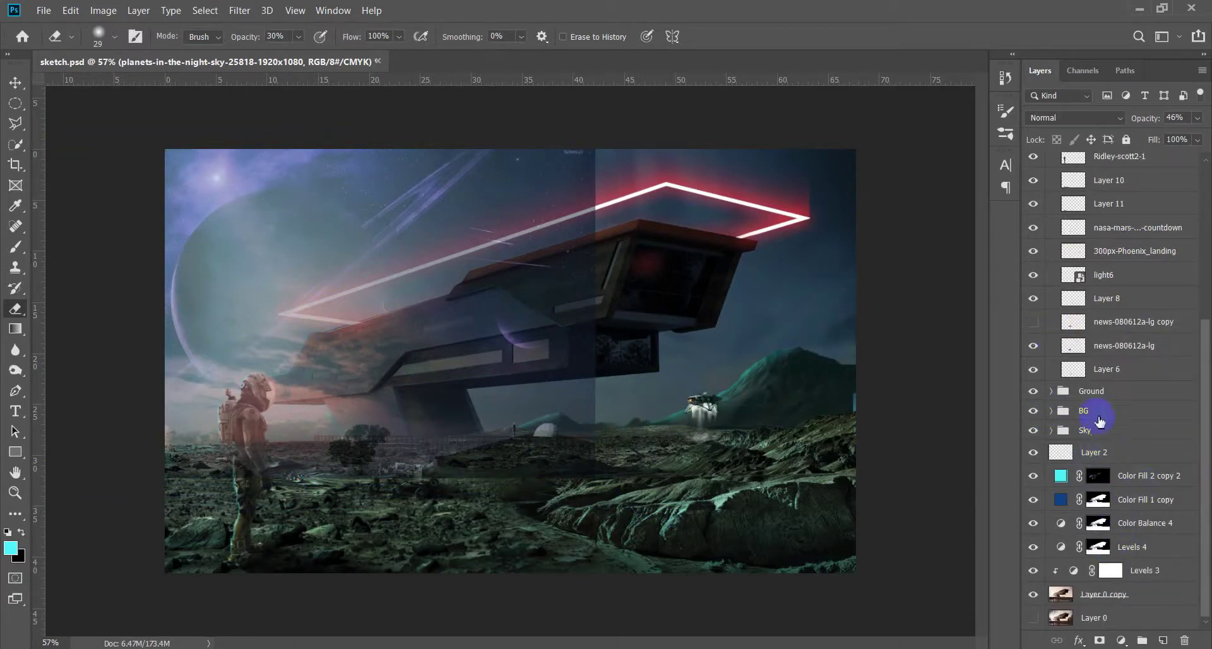
scroll(1098, 354, up, 3)
scroll(1102, 351, up, 3)
mouse_move(1061, 172)
mouse_down()
mouse_move(1124, 162)
mouse_move(1108, 179)
mouse_up()
Copy the Hue/Saturation 1 mask onto the planets layer and target that mask
click(1052, 186)
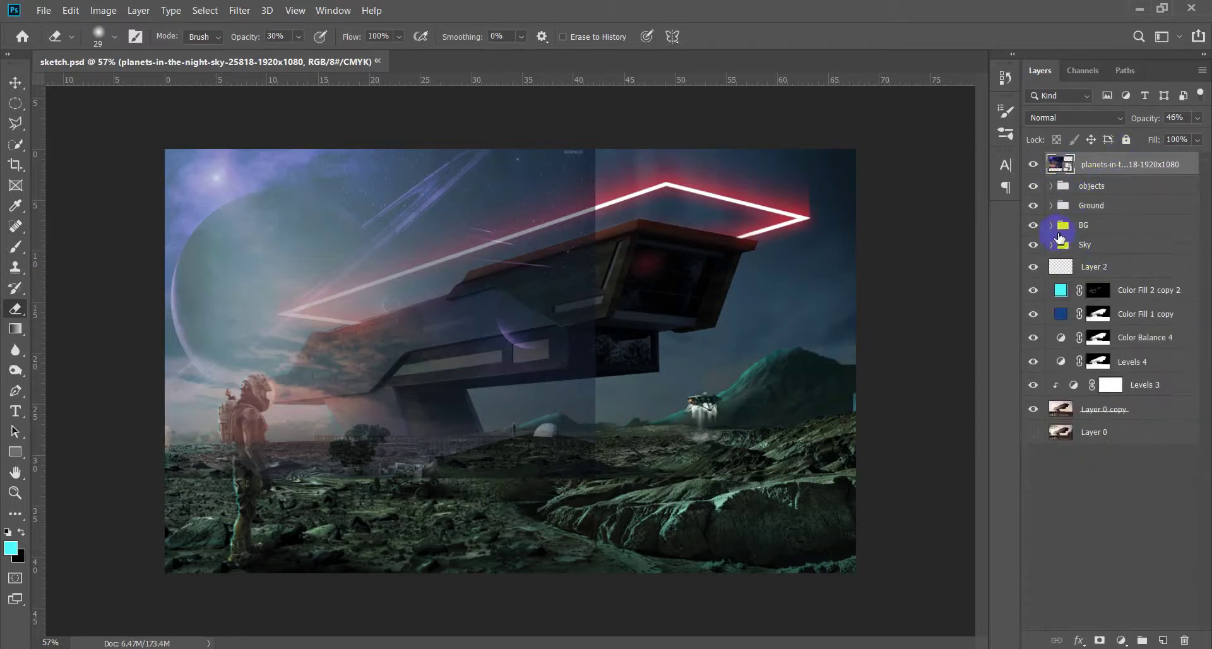
click(1051, 245)
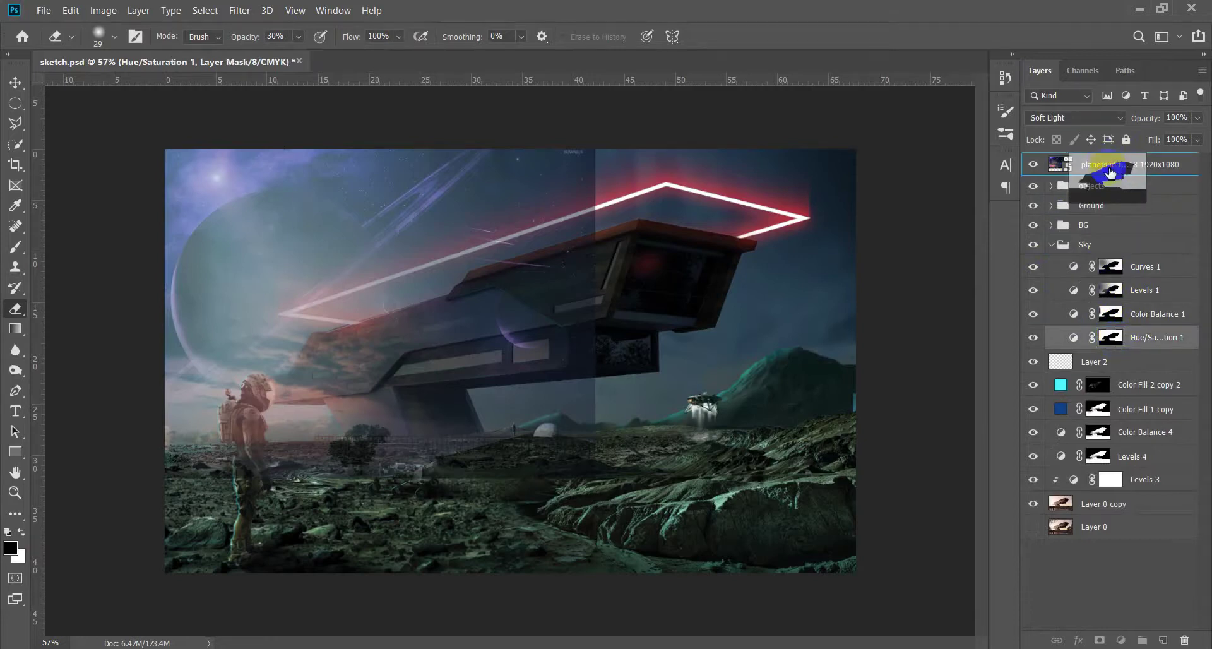
drag(1117, 339, 1099, 165)
click(1099, 165)
click(1063, 167)
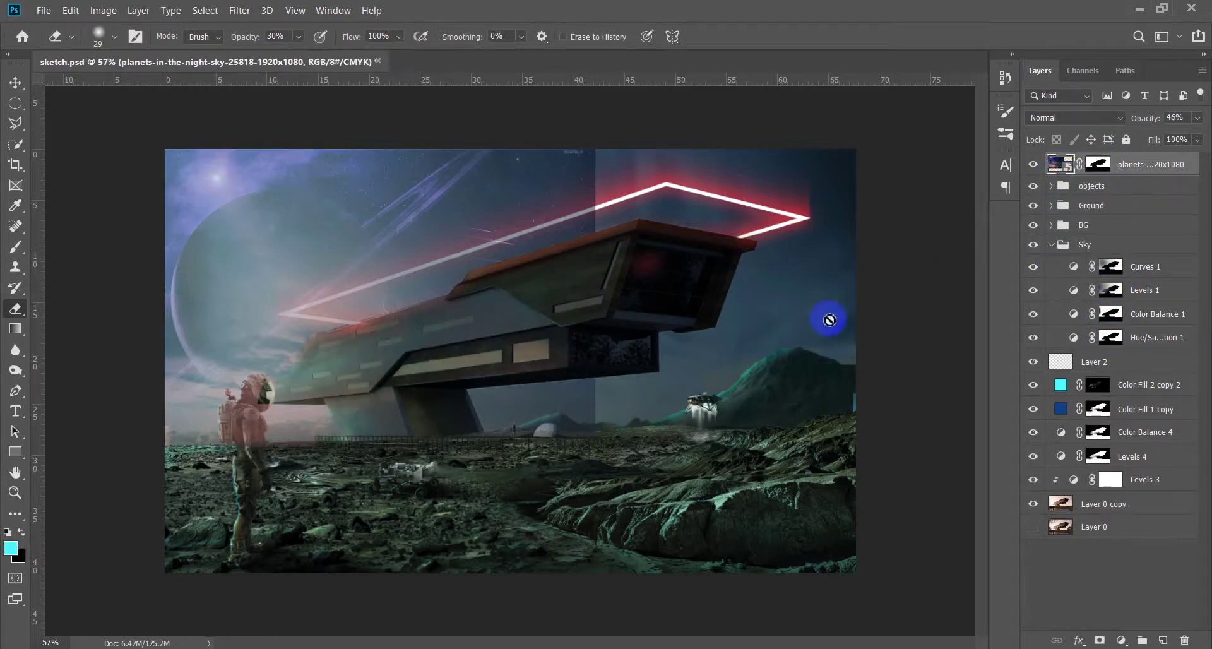
click(1099, 164)
key(b)
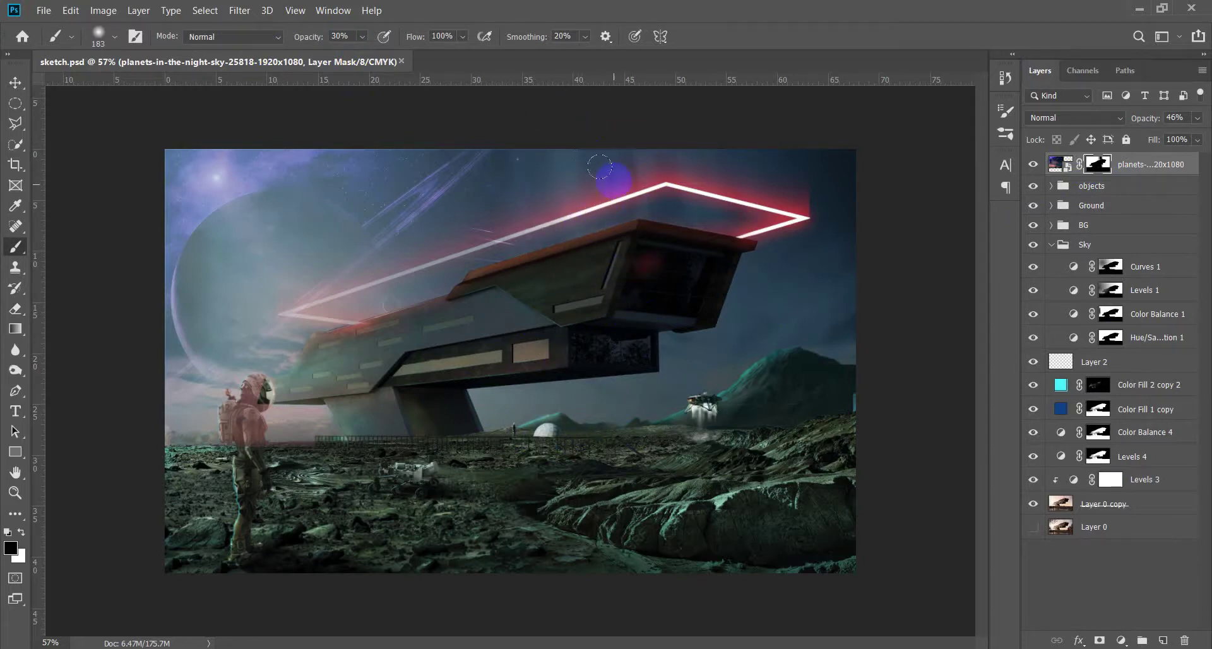
Set the brush to 30% opacity and load, then clear, the planets mask selection
key(v)
scroll(242, 461, up, 1)
key(b)
key(3)
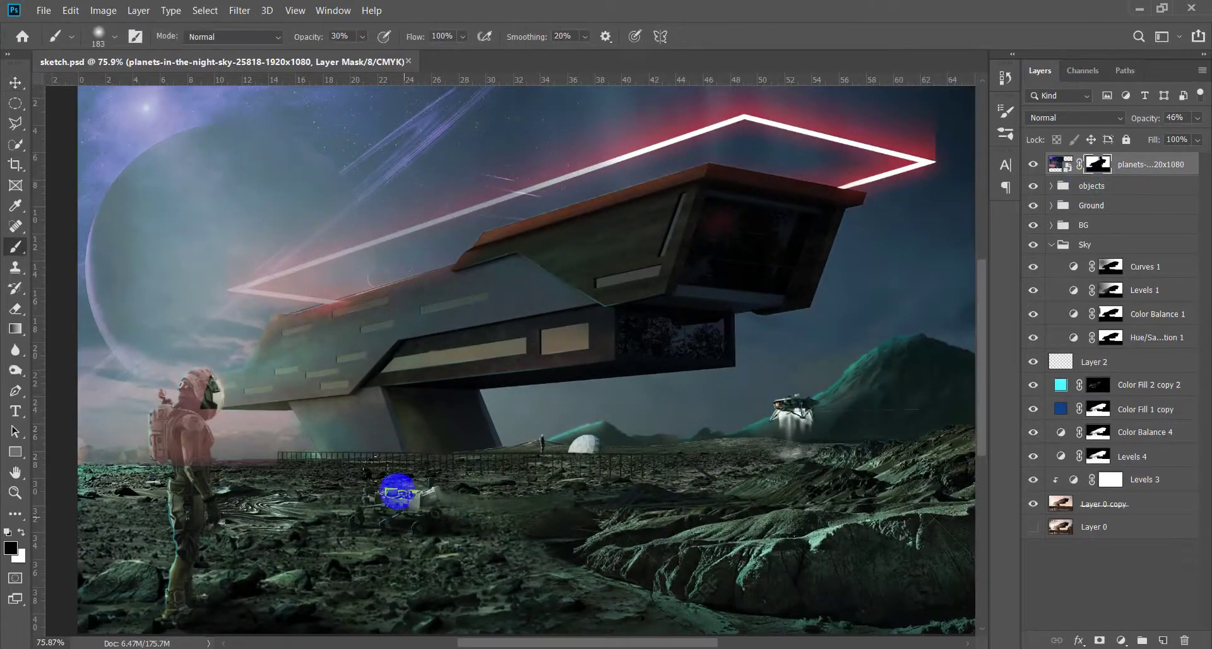
scroll(320, 461, down, 2)
scroll(321, 461, up, 1)
ctrl+click(1100, 164)
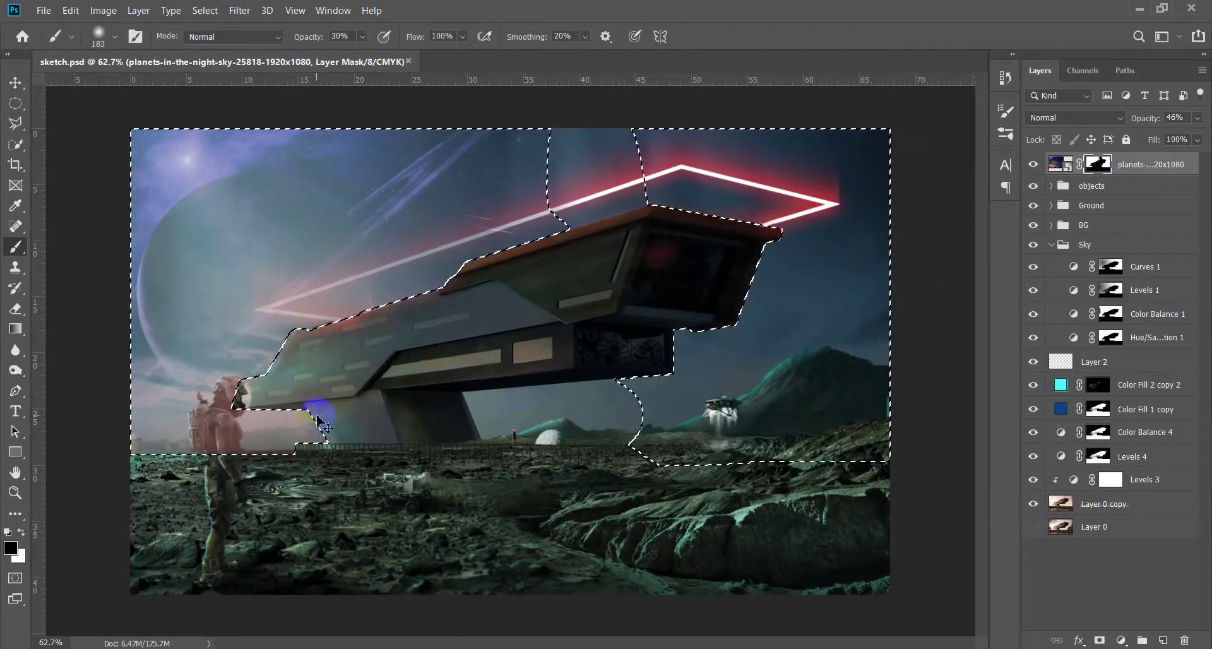
key(ctrl+d)
At 100% brush opacity, load the astronaut's outline to mask the planets off the figure
scroll(218, 442, up, 3)
key(0)
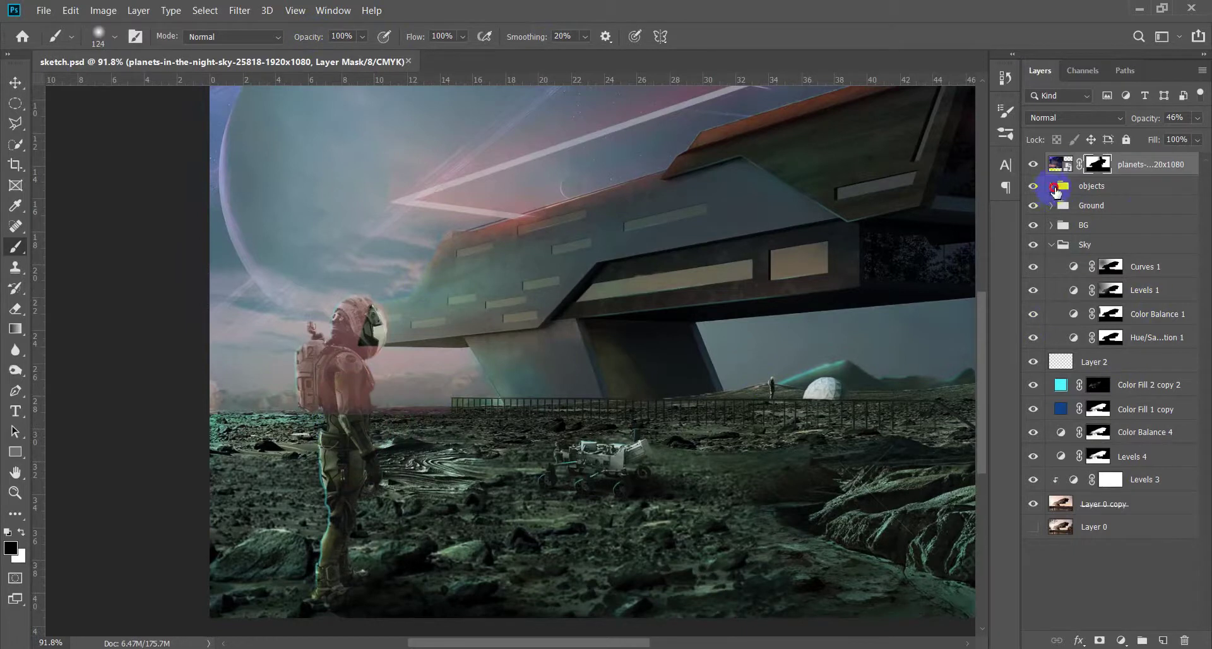
click(1054, 187)
ctrl+click(1071, 407)
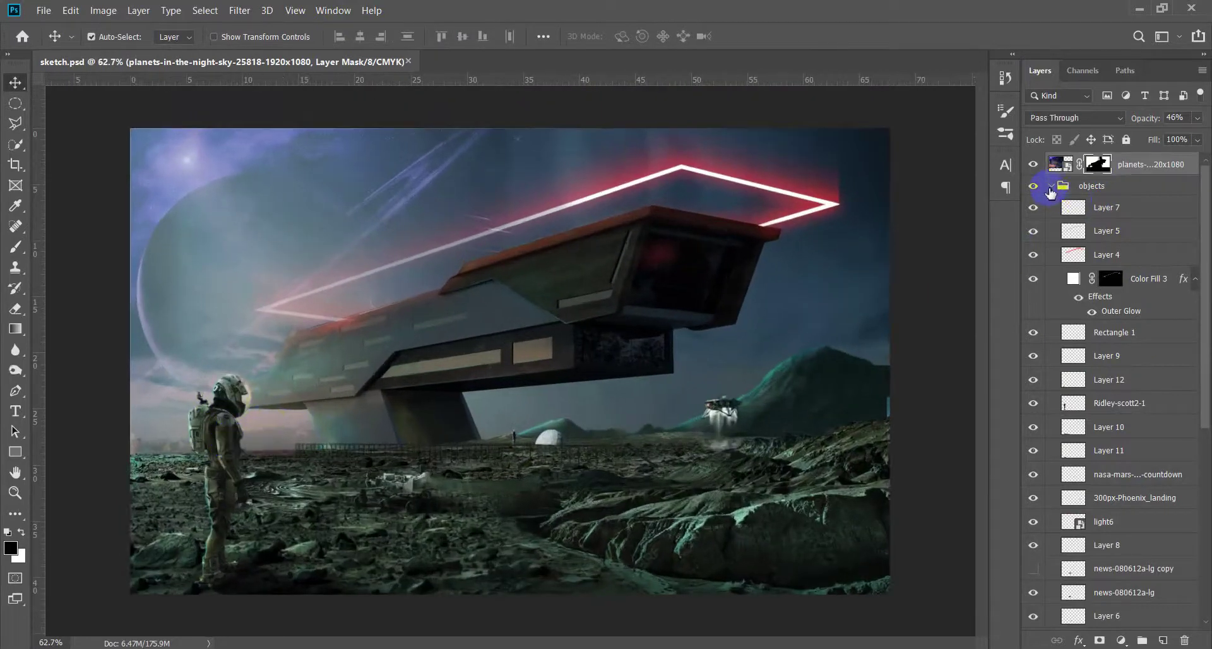
click(1050, 187)
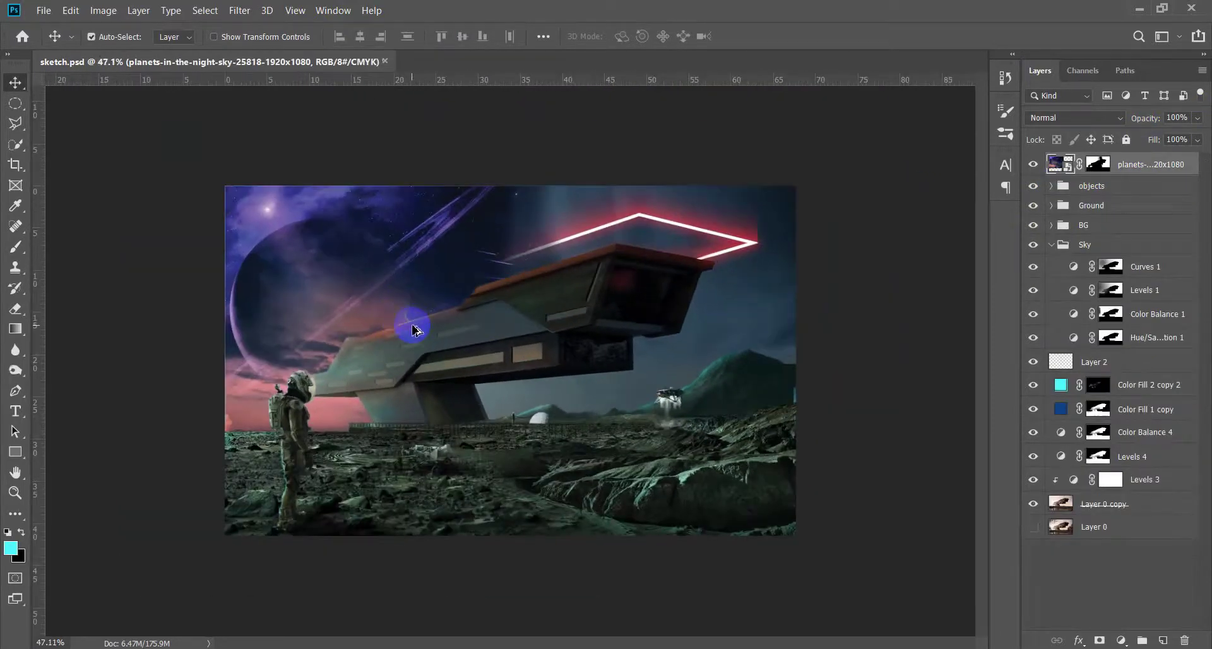
Set the planets layer to Screen blending at 18% opacity
scroll(414, 328, up, 1)
click(1105, 118)
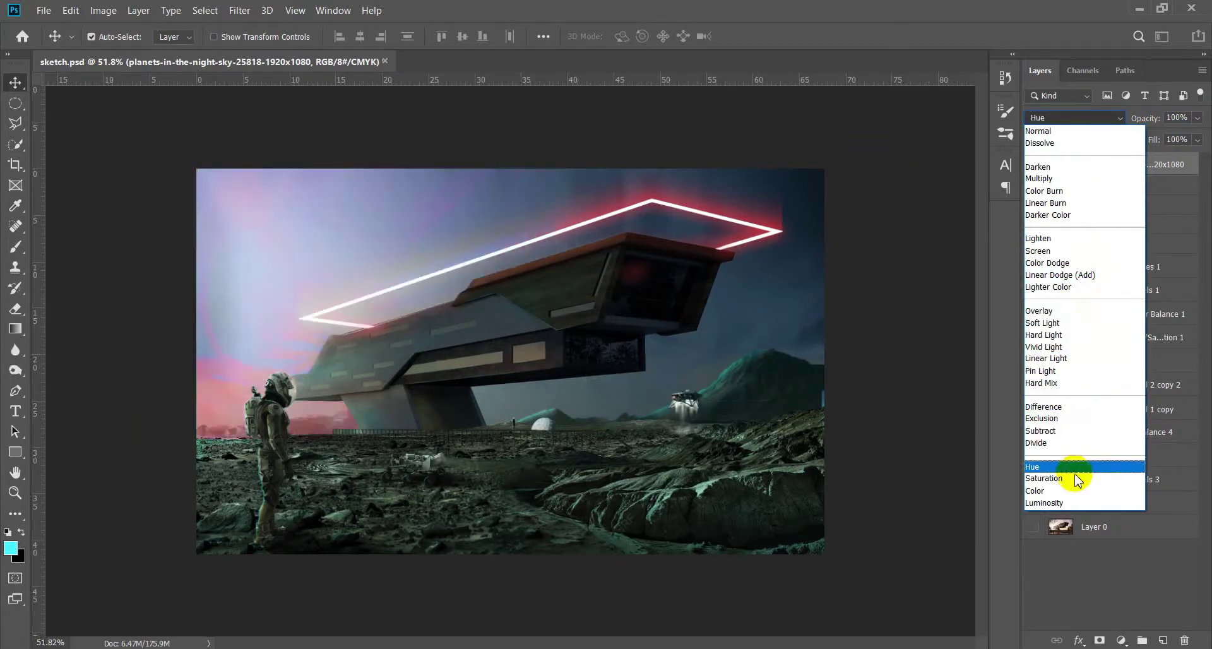
click(1071, 253)
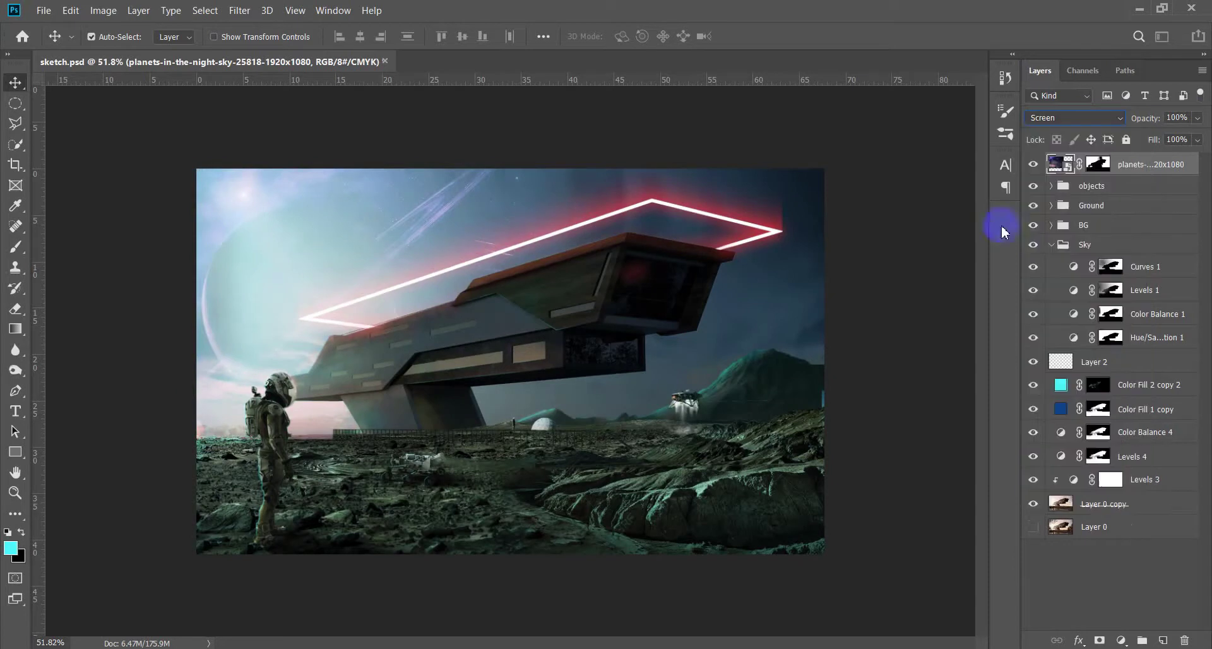
drag(1144, 118, 742, 161)
drag(1148, 123, 1168, 126)
Duplicate the planets layer, set the copy to Normal at 39%, and keep the Screen layer on top
key(Return)
key(ctrl+j)
click(1073, 117)
drag(1153, 124, 1160, 120)
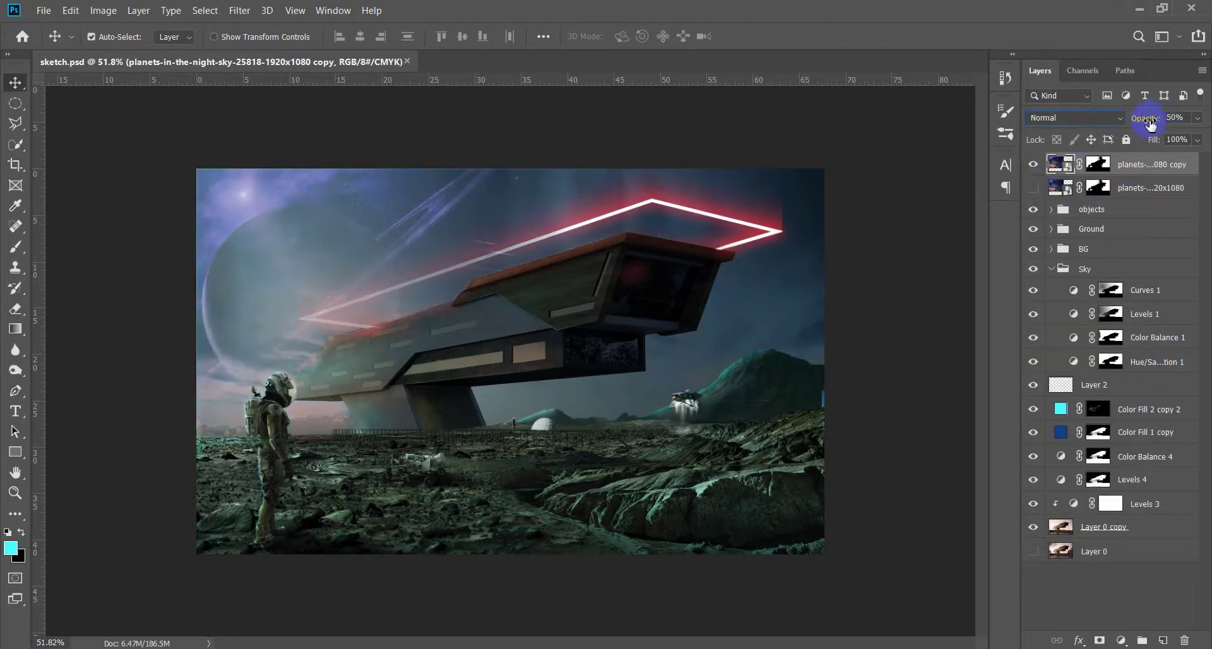
drag(1148, 194, 1149, 159)
click(1033, 164)
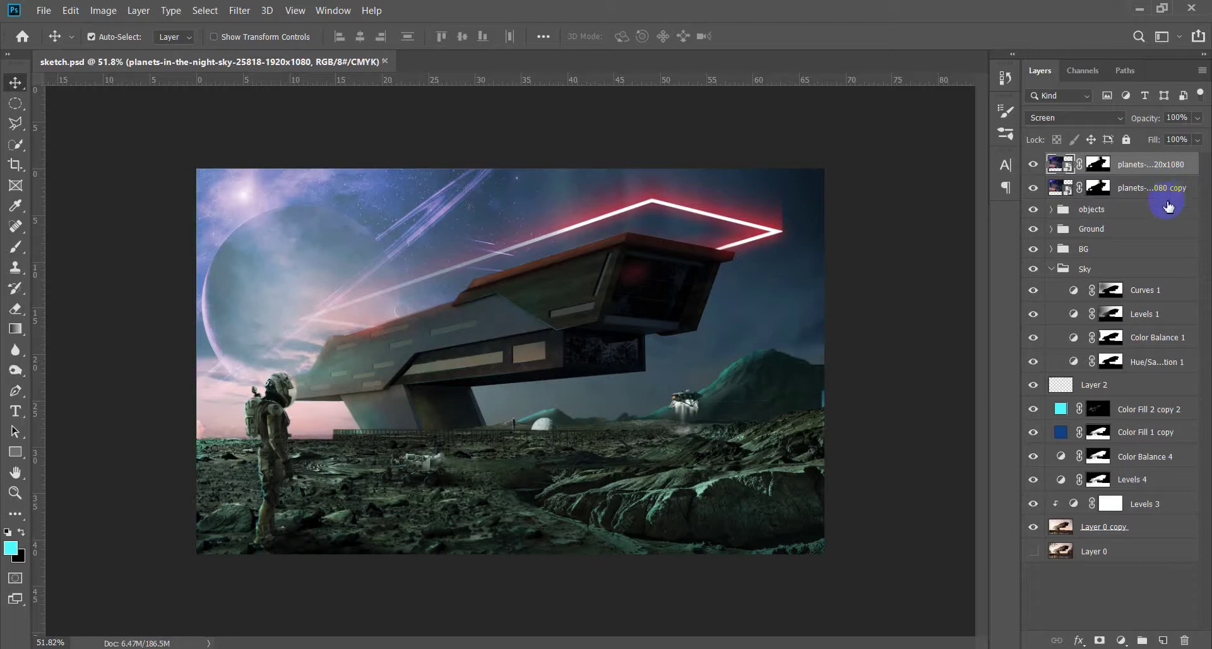
click(1144, 189)
click(1144, 166)
click(1155, 189)
drag(1154, 119, 1153, 124)
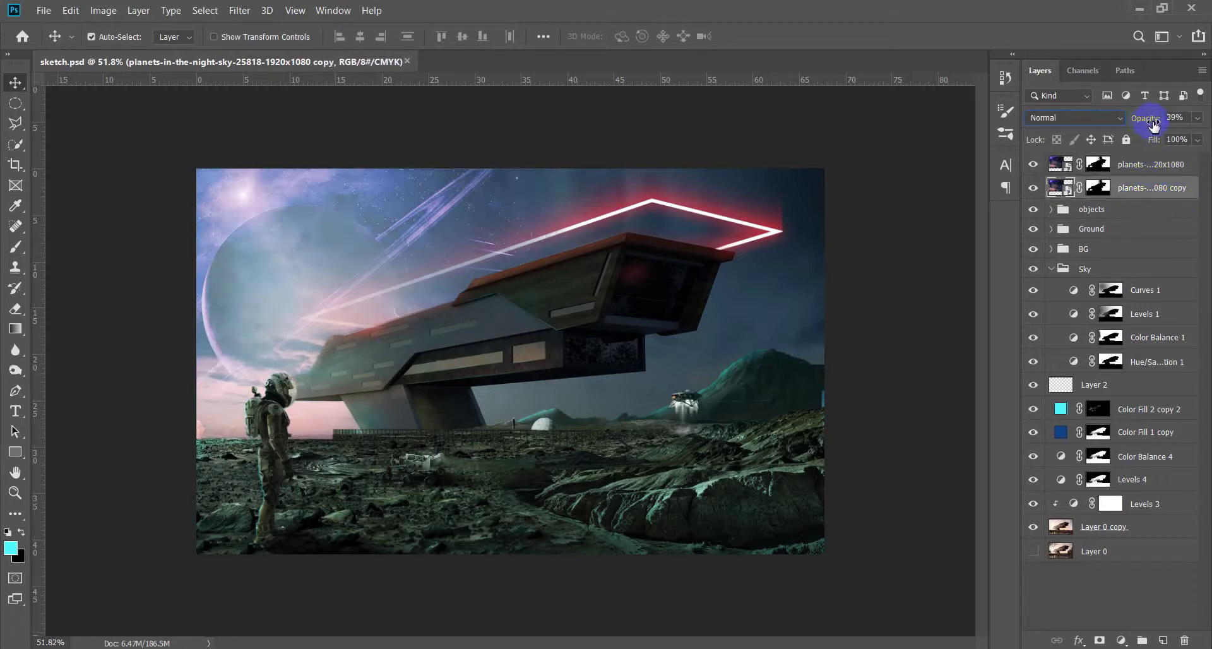
Select both planets layers and group them with Ctrl+G
click(1151, 166)
click(1150, 188)
shift+click(1152, 165)
key(ctrl+g)
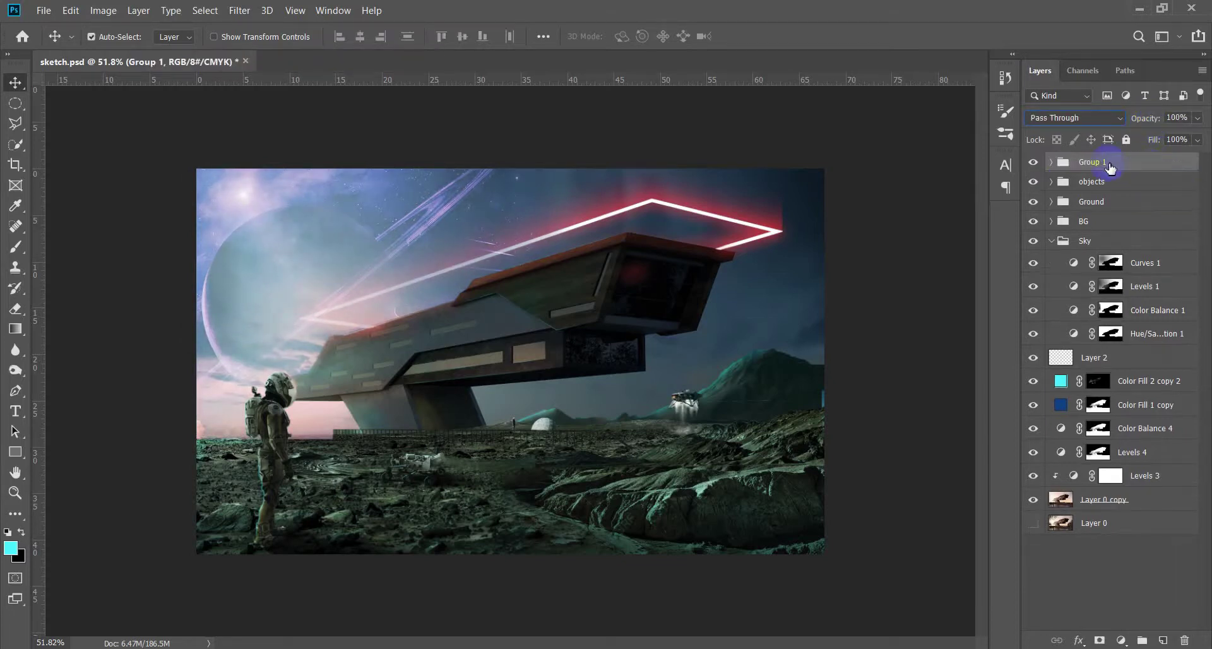
text(Plants)
Name the planets group Plants and select its top planet layer
key(Return)
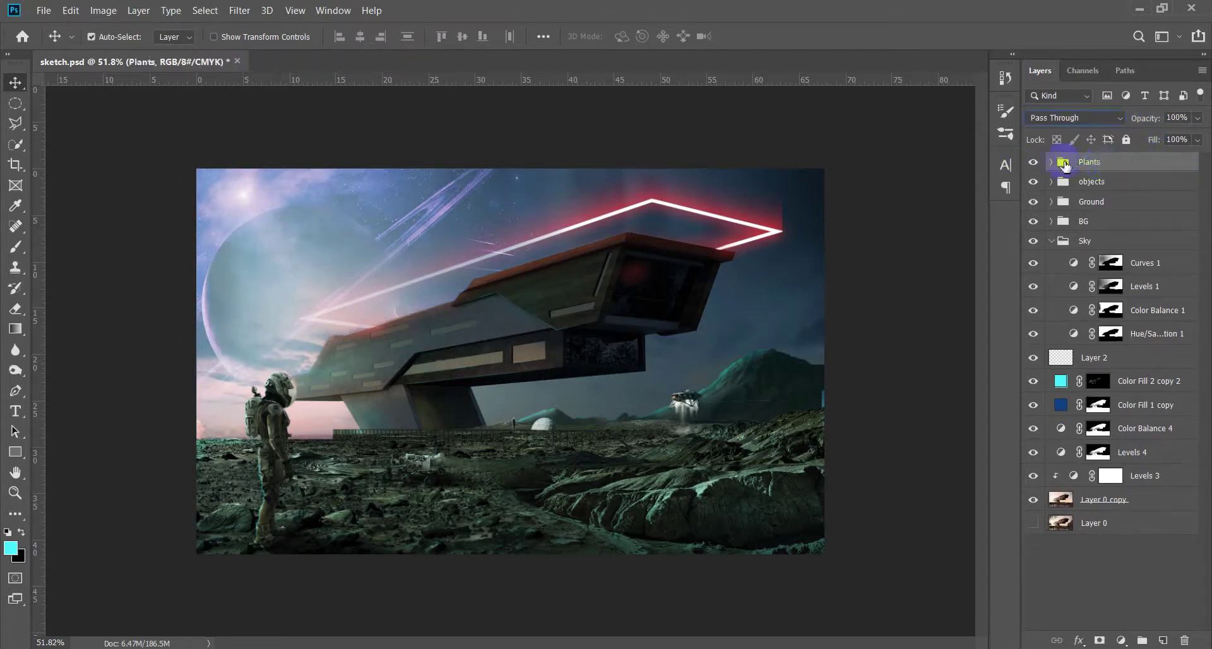
click(1052, 162)
scroll(535, 322, down, 3)
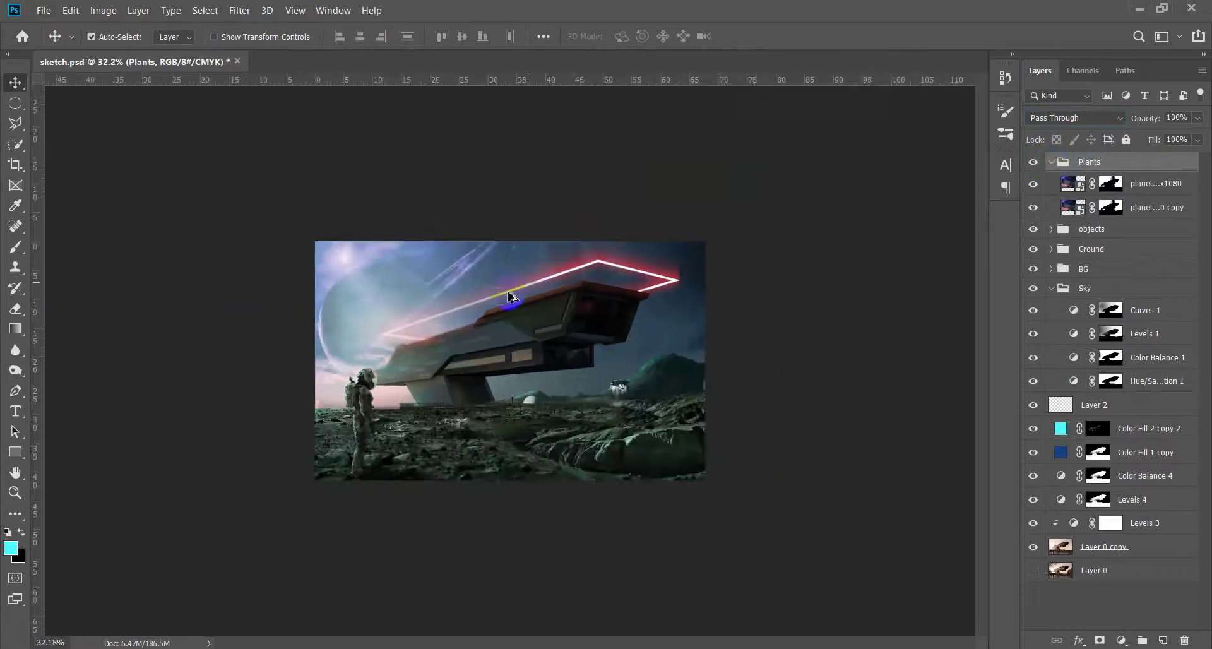
scroll(369, 353, up, 2)
click(1156, 183)
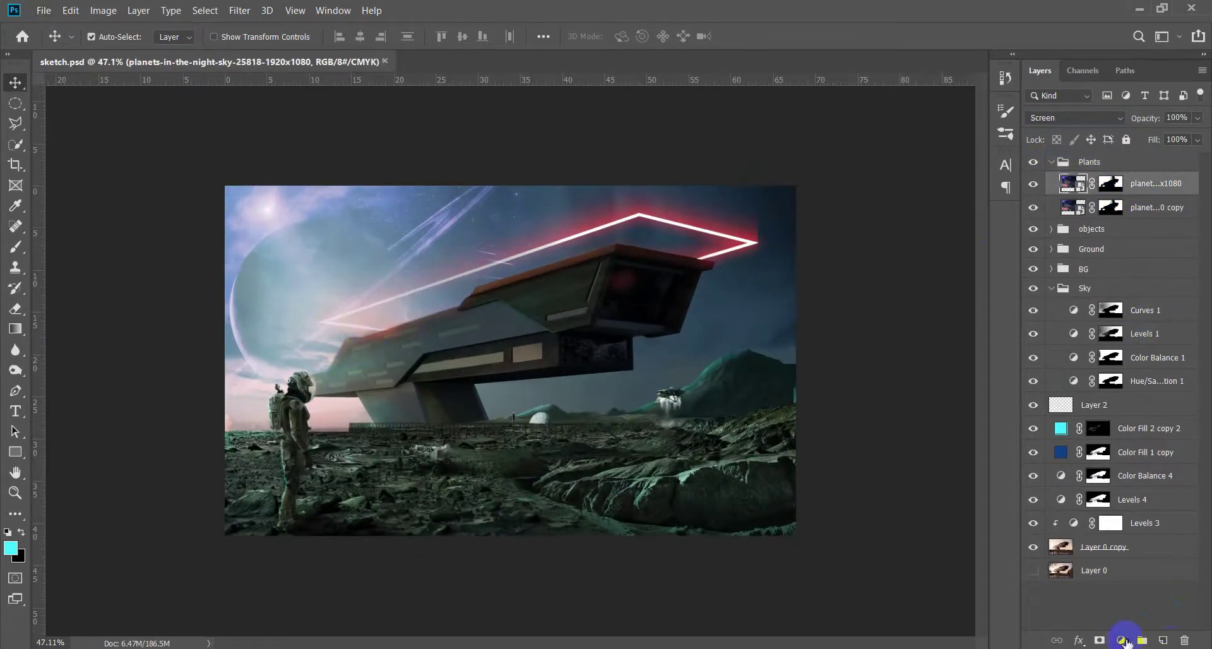
Add a Color Balance layer with Cyan -48, clip it to Plants, and invert its mask to black
click(1121, 640)
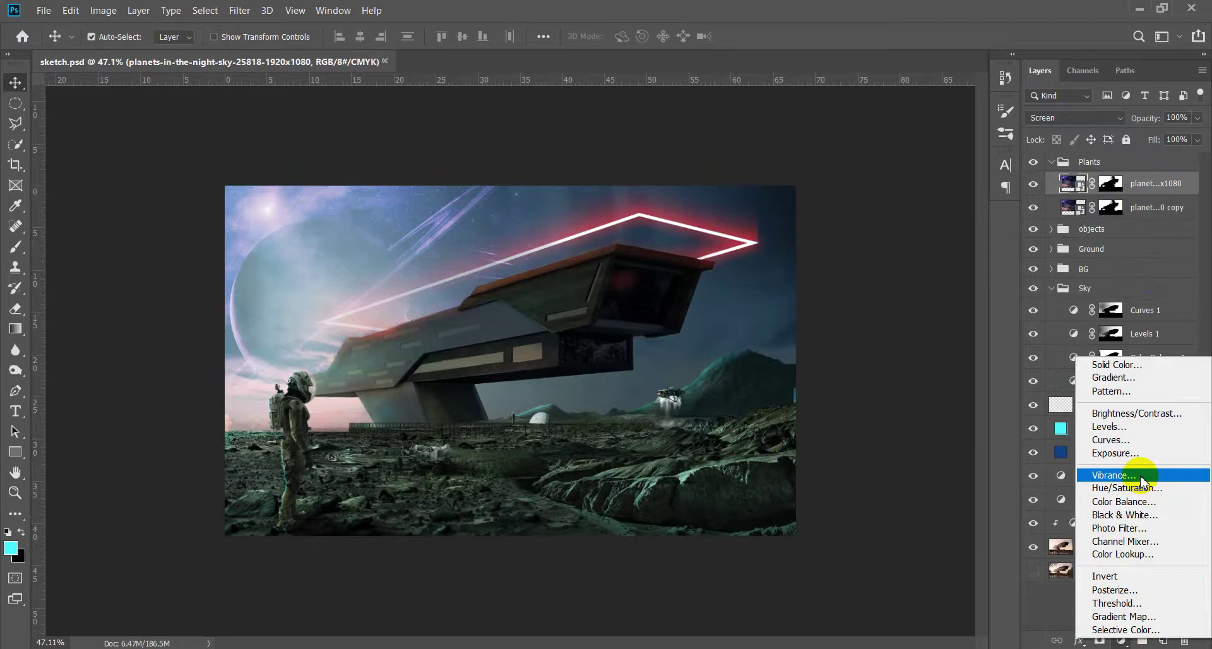
click(1143, 502)
click(1153, 189)
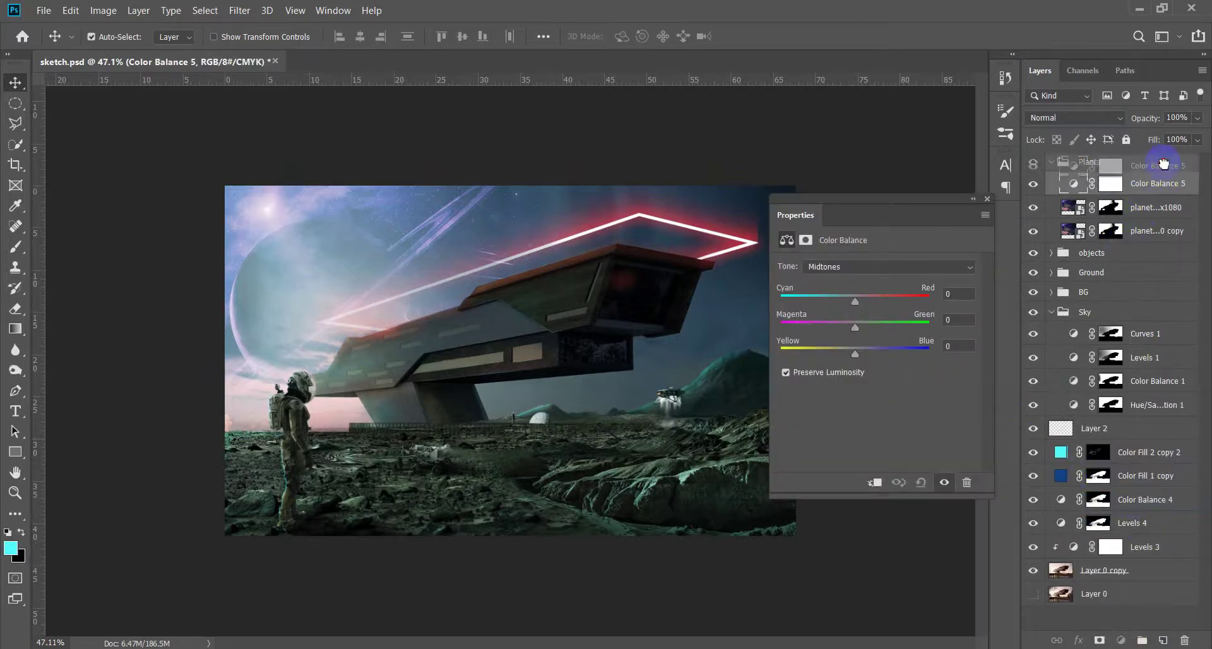
drag(1156, 161, 1156, 158)
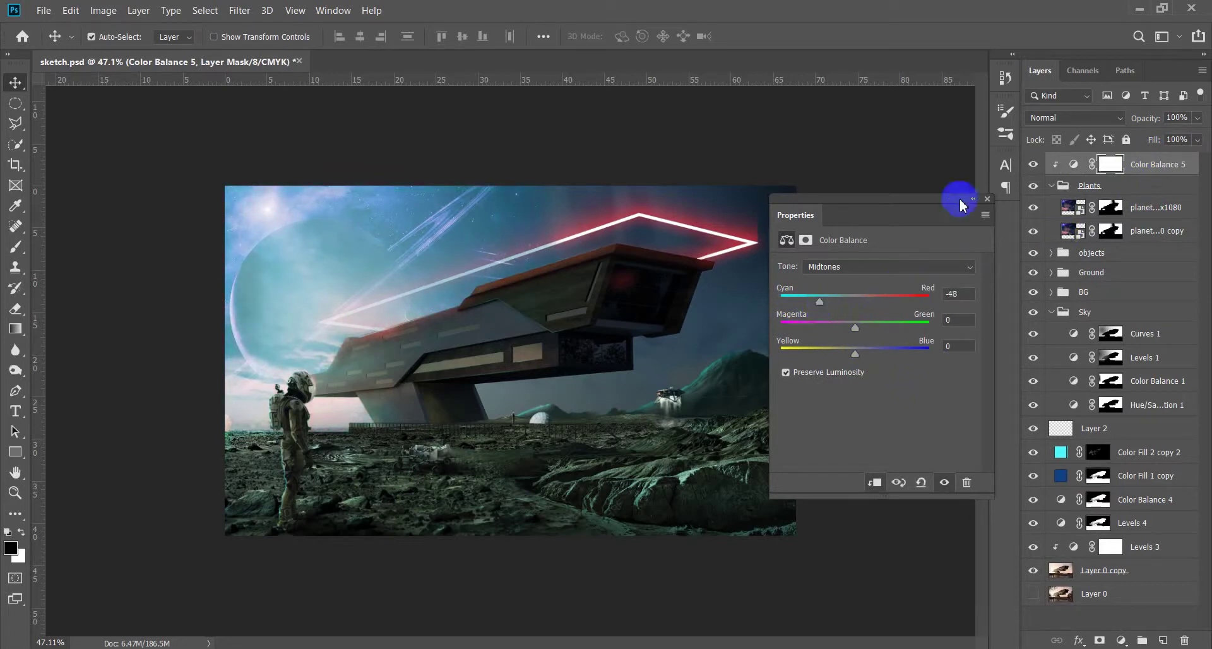
click(987, 199)
key(ctrl+i)
Paint white with a 304 brush on the Color Balance 5 mask near the ship, then save sketch.psd
key(b)
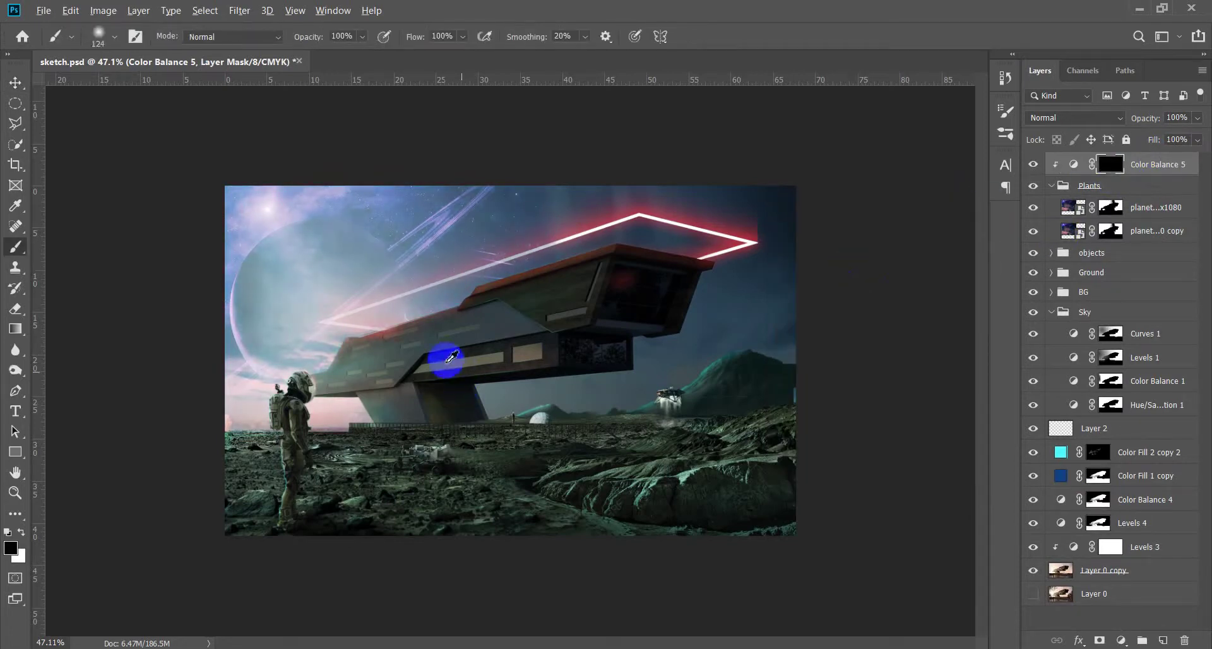
key(bracketright)
key(bracketright)
key(bracketright)
key(x)
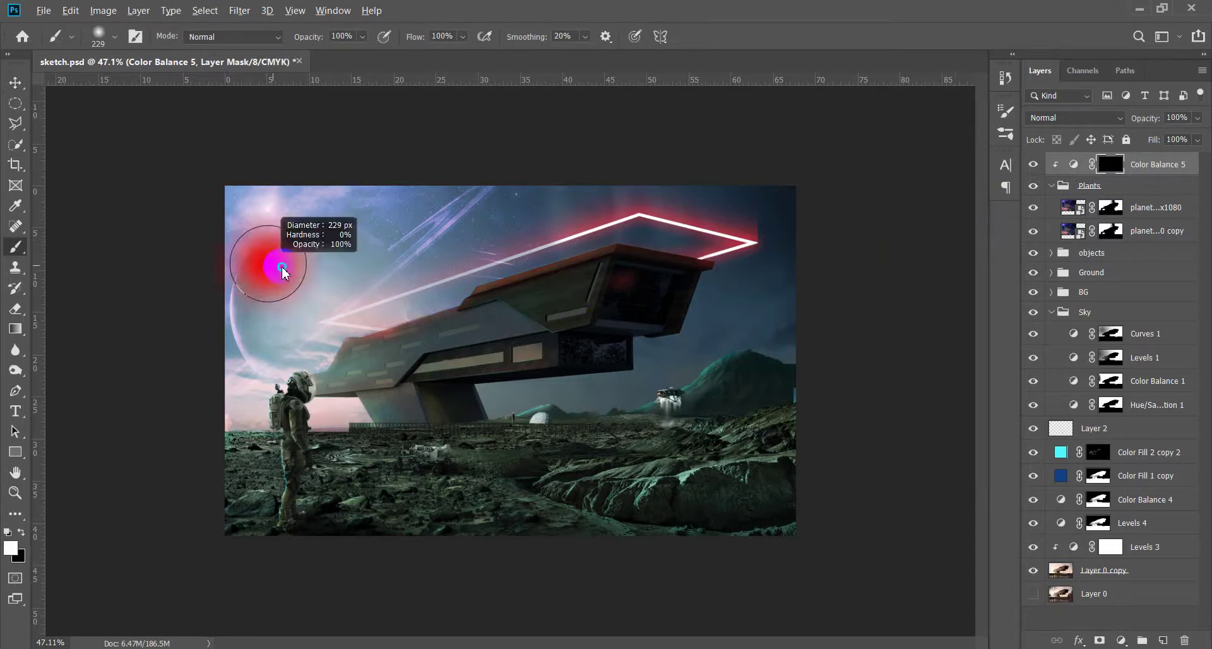
key(bracketright)
key(bracketright)
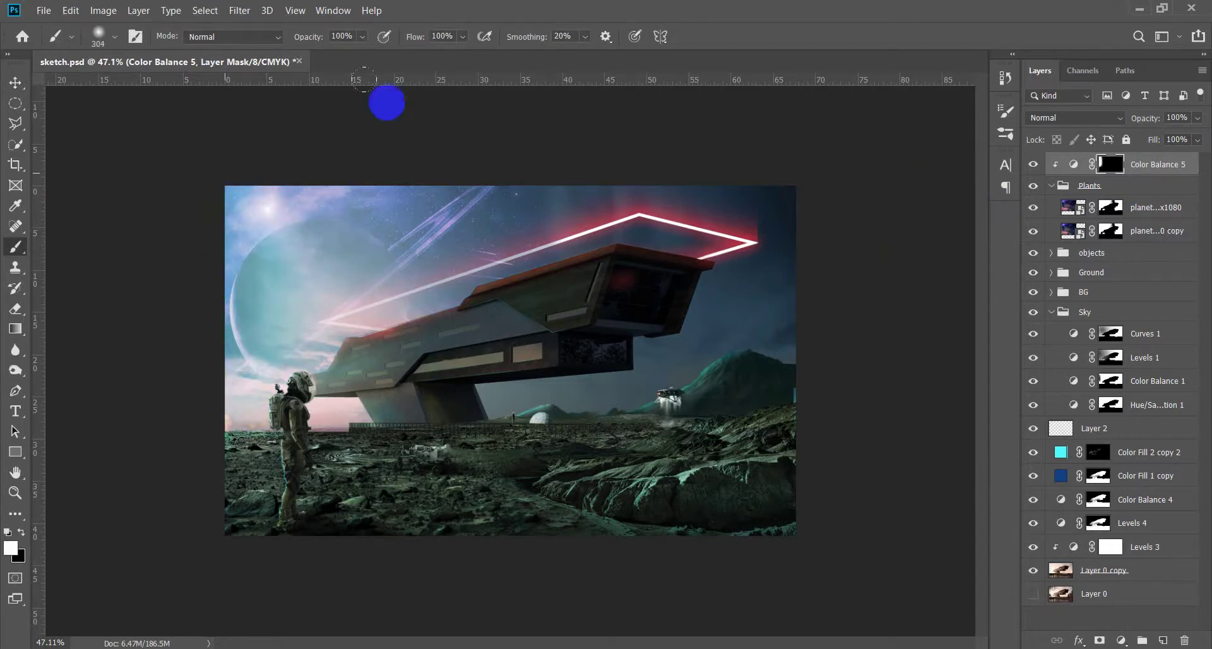
click(343, 238)
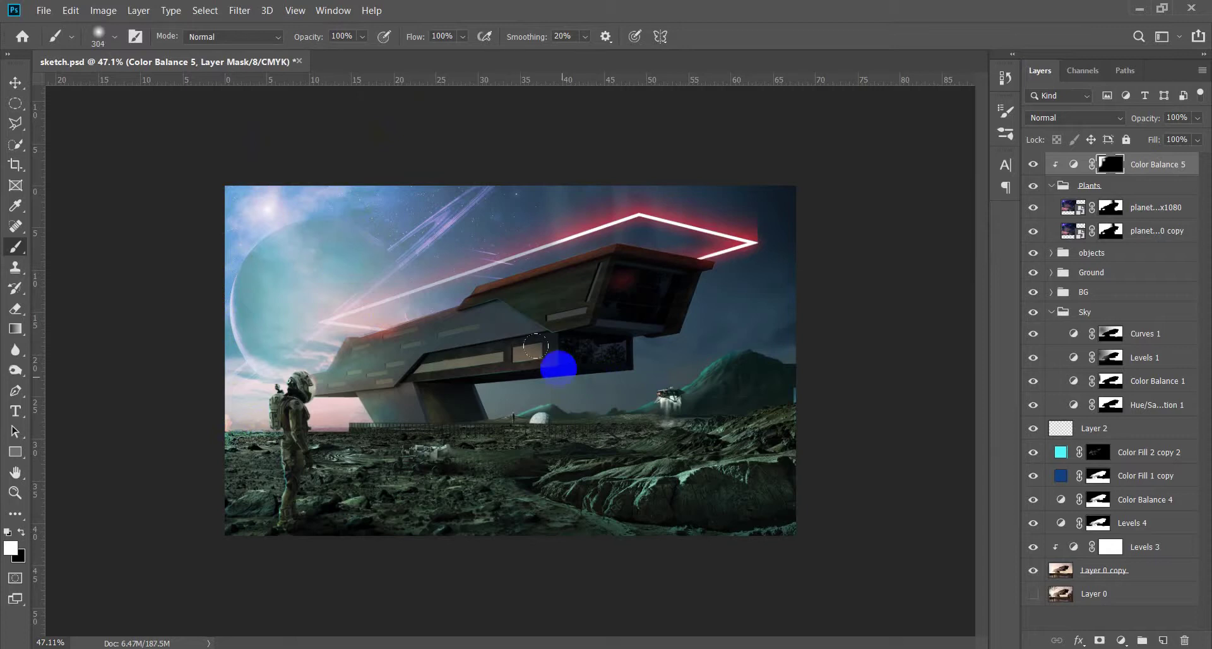
click(339, 279)
scroll(509, 361, down, 2)
key(ctrl+s)
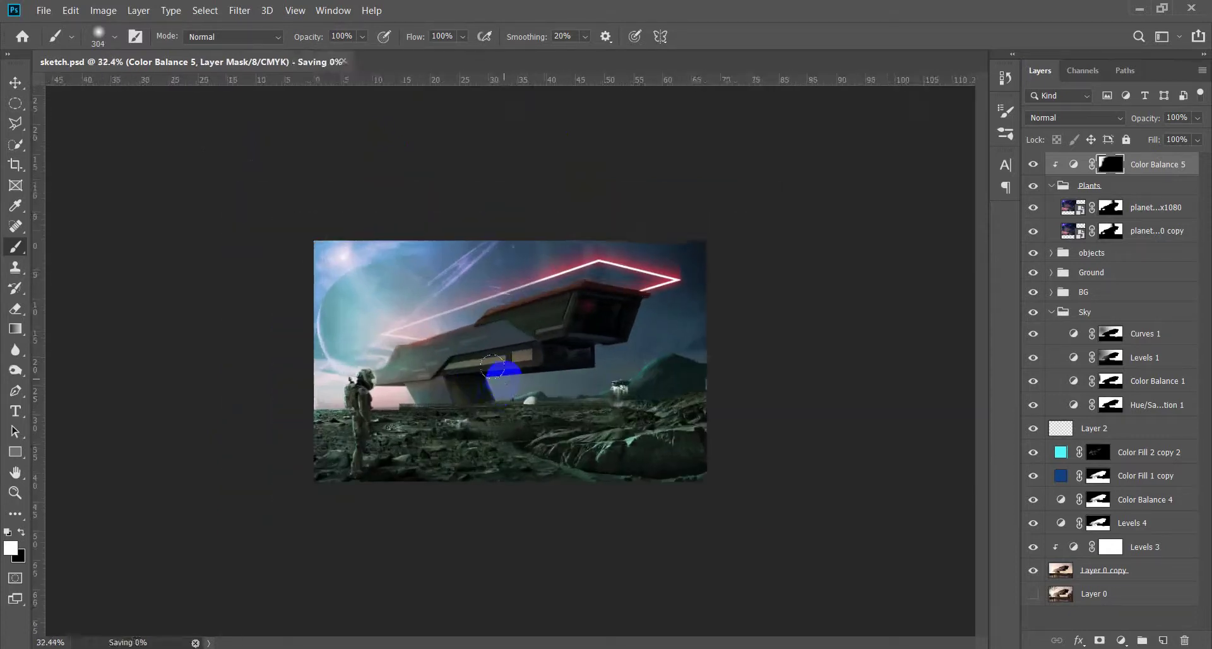
scroll(516, 400, up, 1)
Drag the Saturn image from the desktop into sketch.psd
key(v)
scroll(524, 401, up, 1)
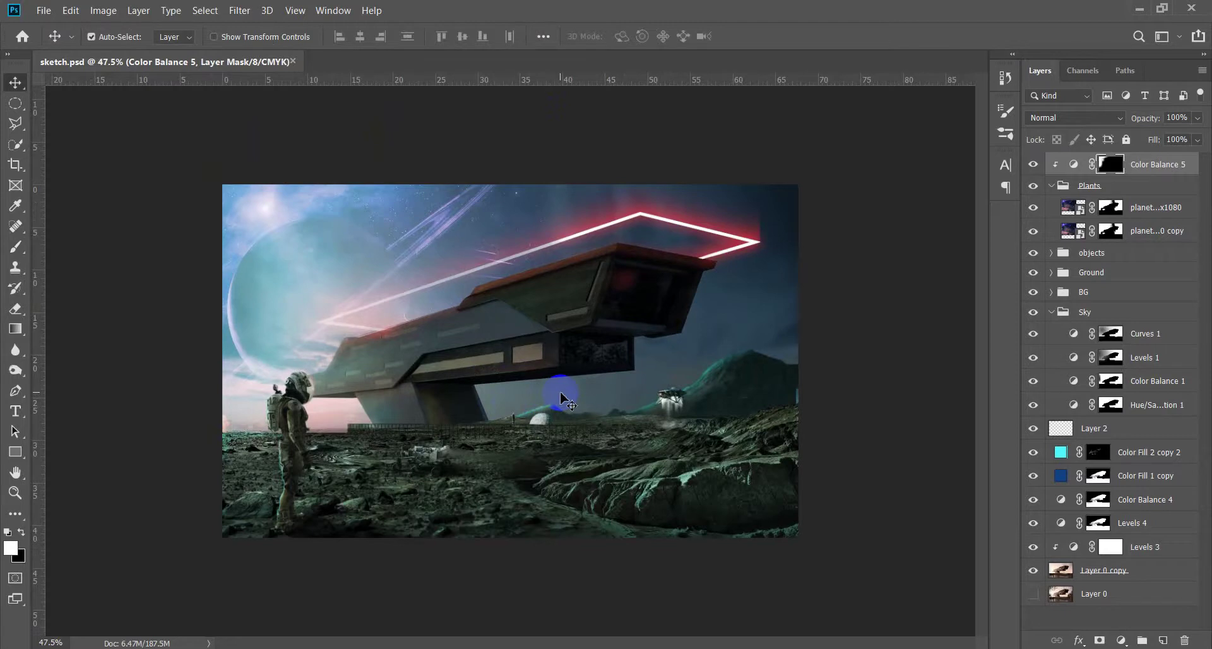
scroll(534, 296, down, 2)
scroll(555, 357, up, 1)
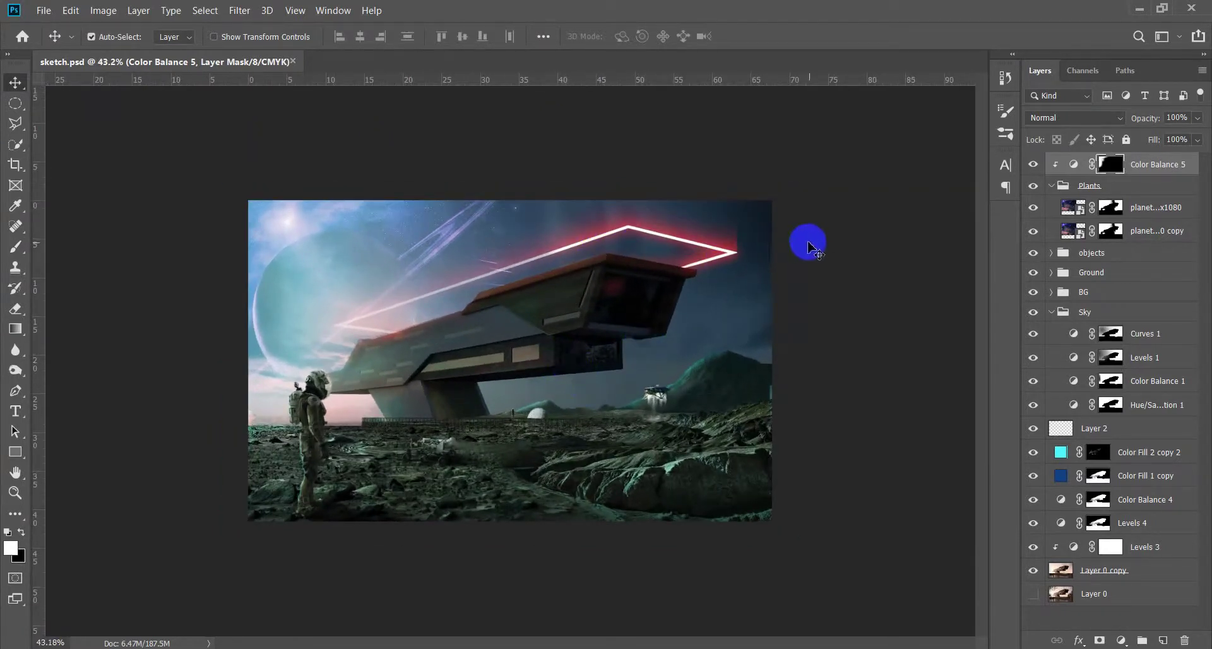
key(alt+Tab)
key(super+d)
mouse_move(711, 393)
mouse_down()
mouse_move(592, 372)
mouse_move(750, 257)
mouse_up()
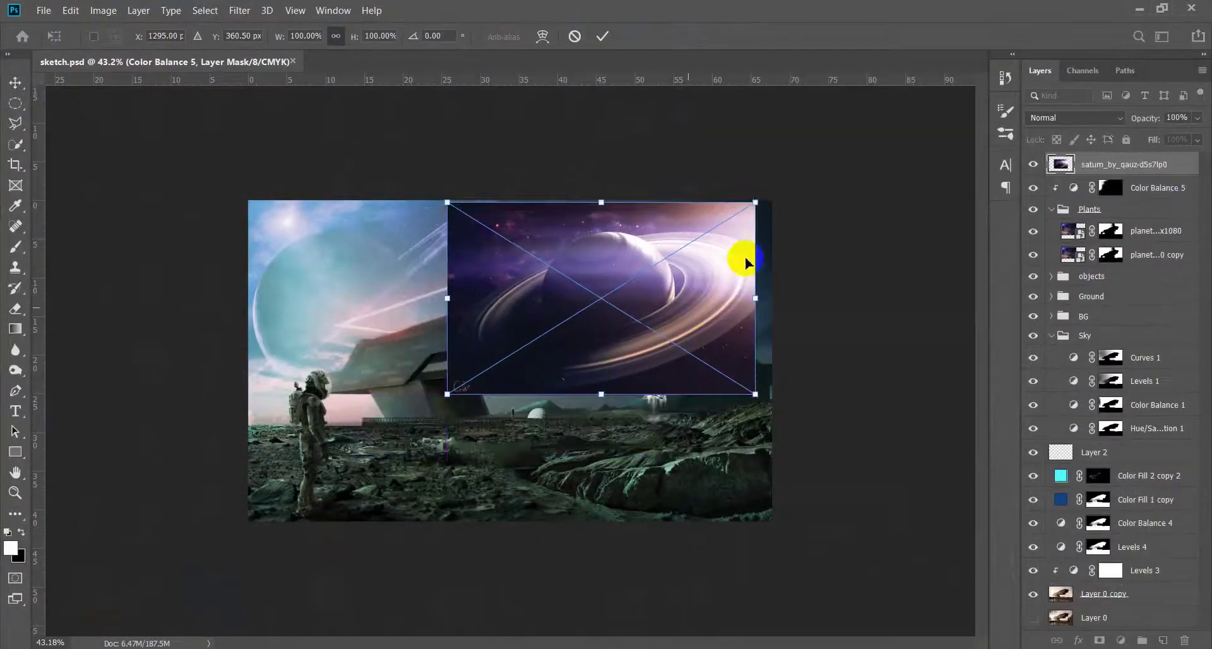
Scale the placed Saturn and settle it in the upper-right sky
drag(766, 203, 844, 149)
mouse_move(682, 281)
mouse_down()
mouse_move(724, 310)
mouse_move(658, 322)
mouse_up()
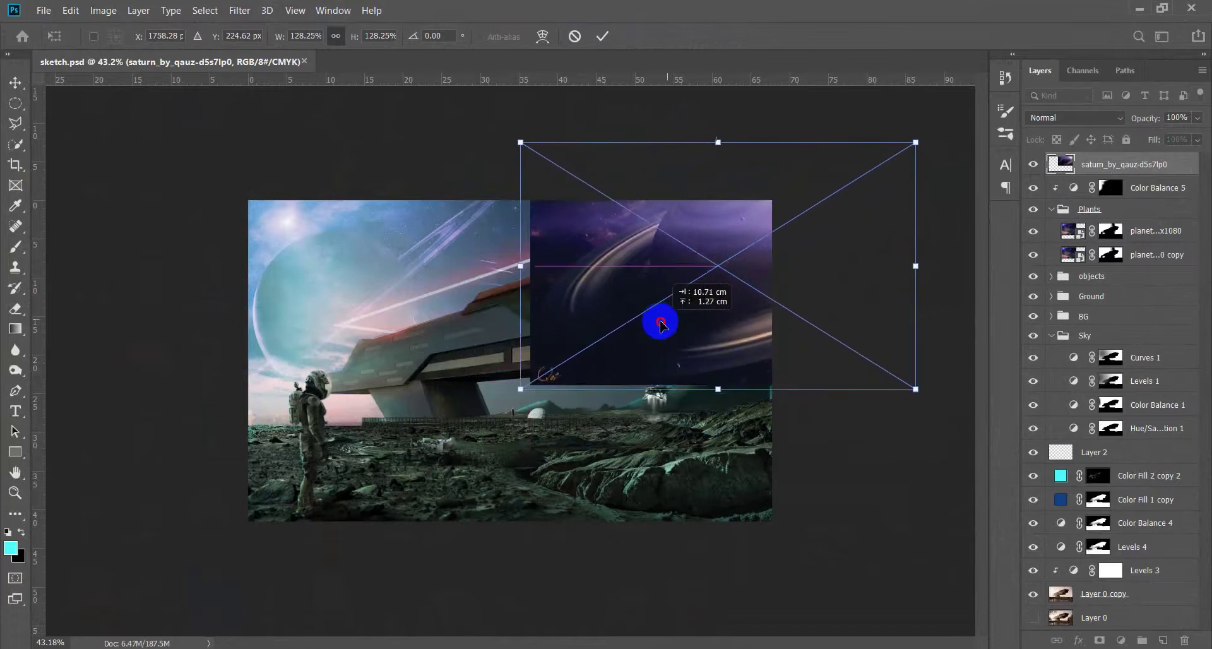
mouse_move(916, 392)
mouse_down()
mouse_move(861, 362)
mouse_move(909, 381)
mouse_move(831, 499)
mouse_move(866, 420)
mouse_move(812, 370)
mouse_move(796, 308)
mouse_move(766, 324)
mouse_up()
key(Return)
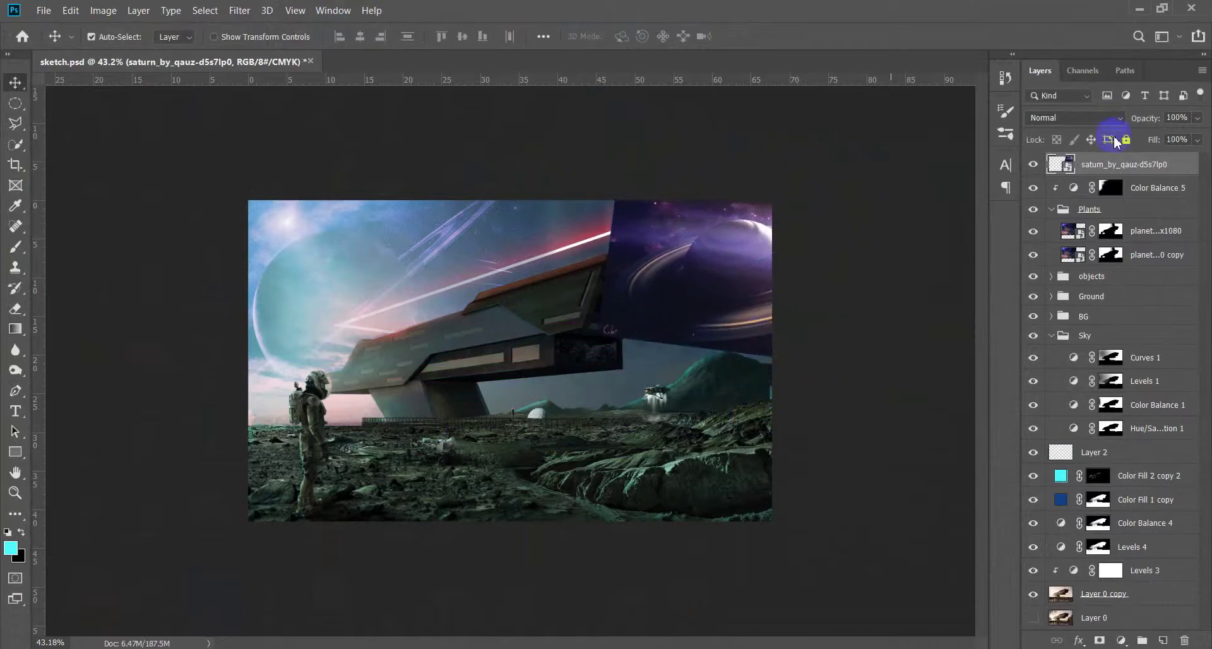
Set Saturn to Lighten blending and copy the planet layer's mask onto it
click(1074, 117)
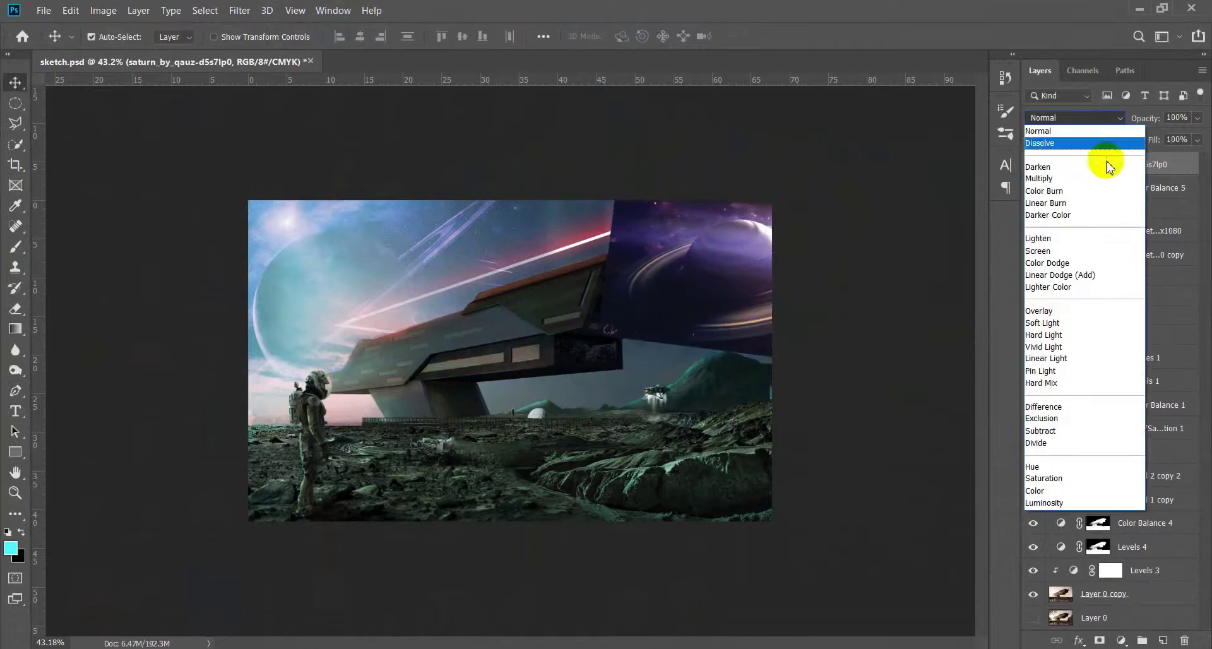
click(1102, 238)
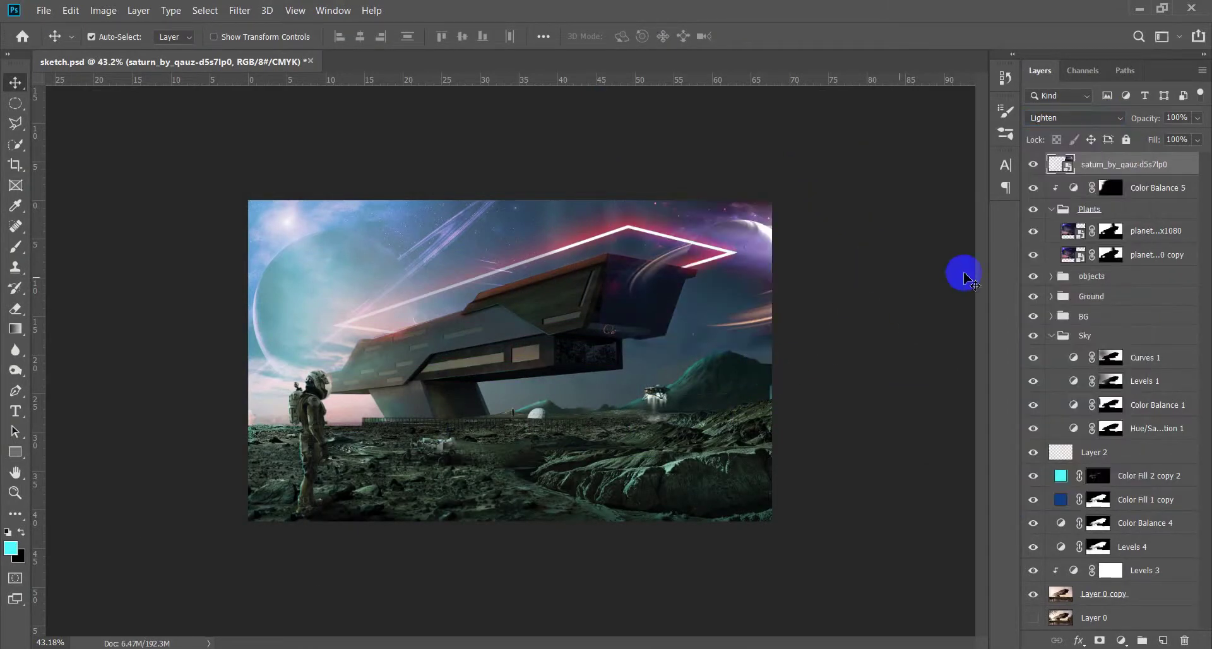
click(1118, 255)
drag(1117, 255, 1102, 165)
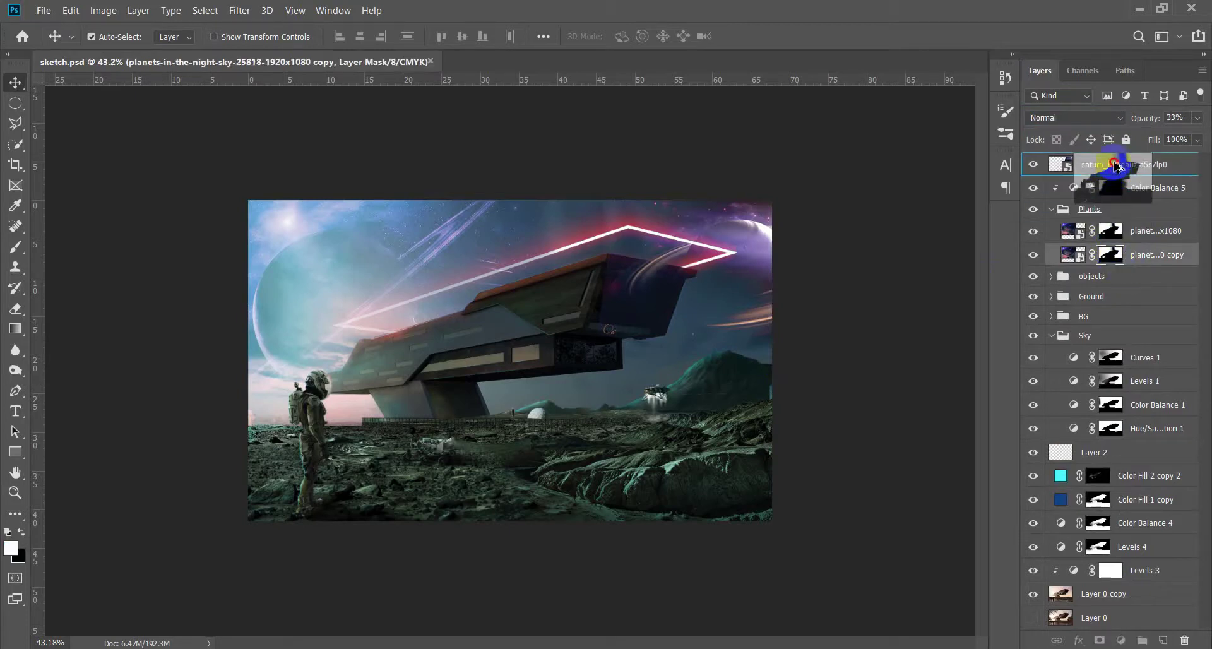
scroll(808, 277, up, 1)
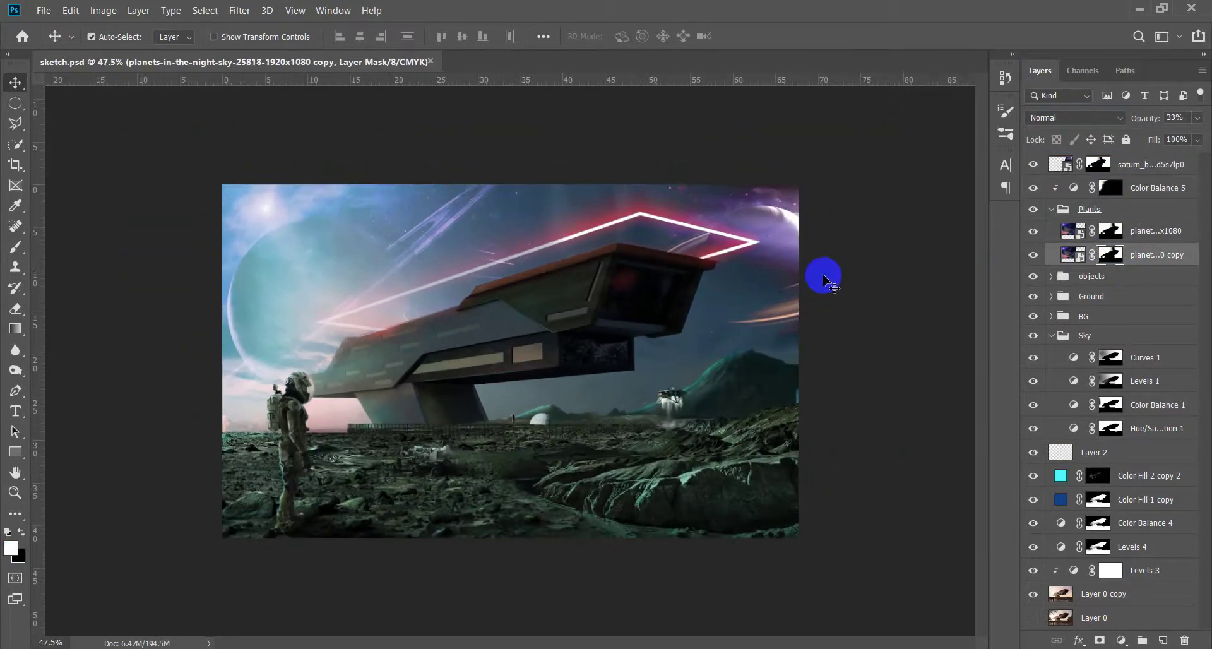
Flip Saturn horizontally and nudge it slightly left
key(ctrl+t)
click(800, 257)
key(ctrl+t)
right_click(721, 293)
click(811, 470)
mouse_move(767, 316)
mouse_down()
mouse_move(703, 309)
mouse_move(762, 307)
mouse_up()
shift+click(1099, 164)
key(Return)
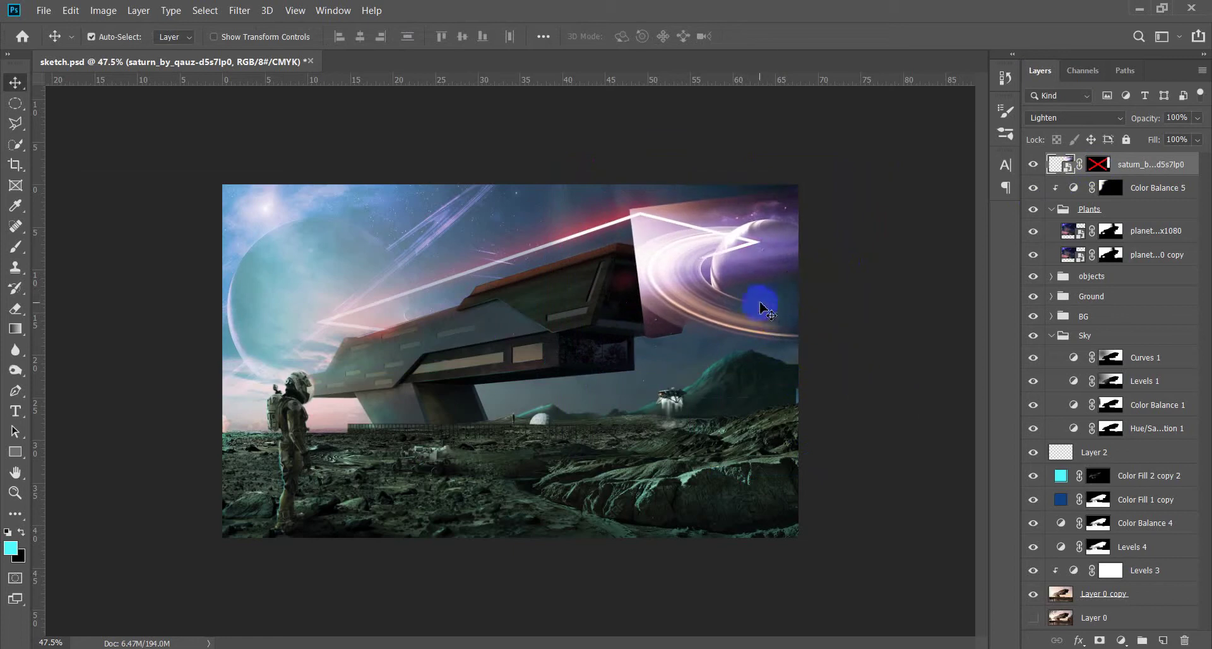
Re-enable Saturn's mask so the ship stays in front, and fade Saturn to faint opacity
right_click(1099, 169)
click(941, 170)
click(1110, 231)
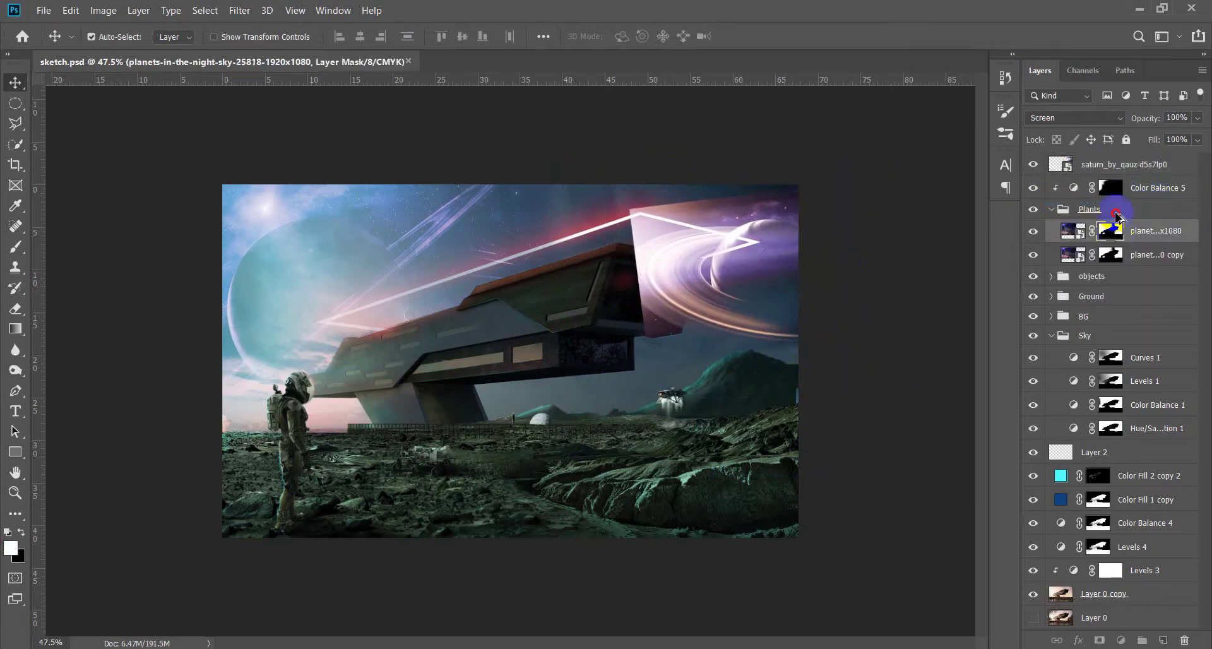
shift+click(1112, 164)
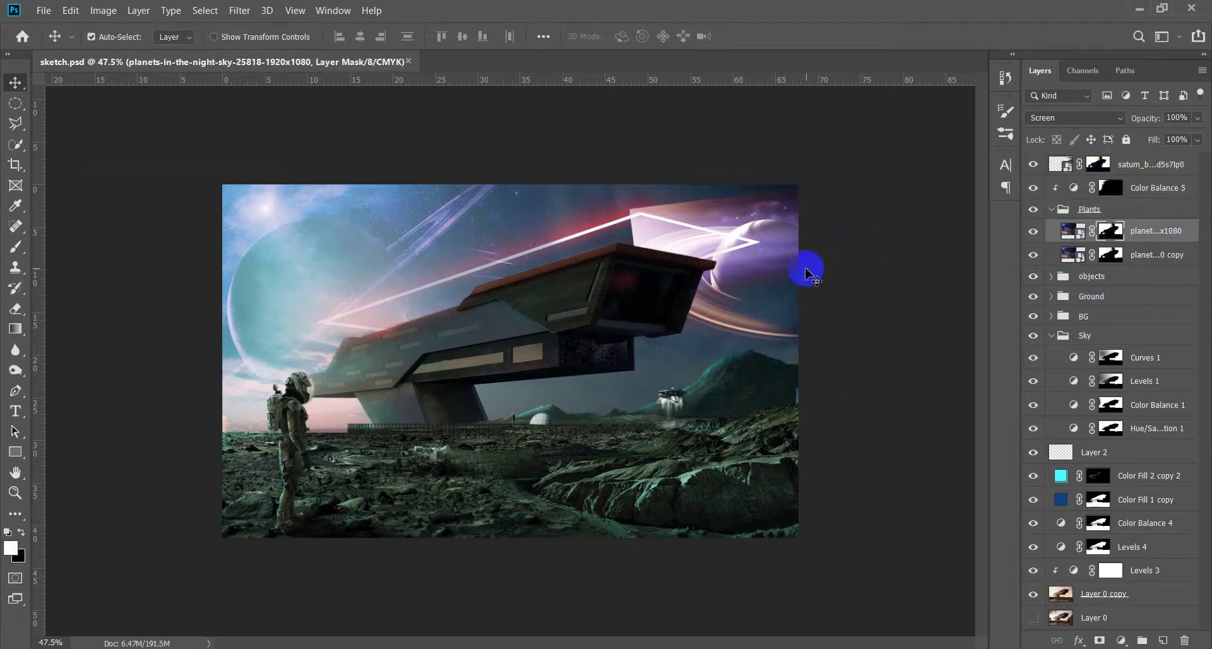
click(1143, 170)
key(b)
key(x)
drag(1145, 118, 761, 148)
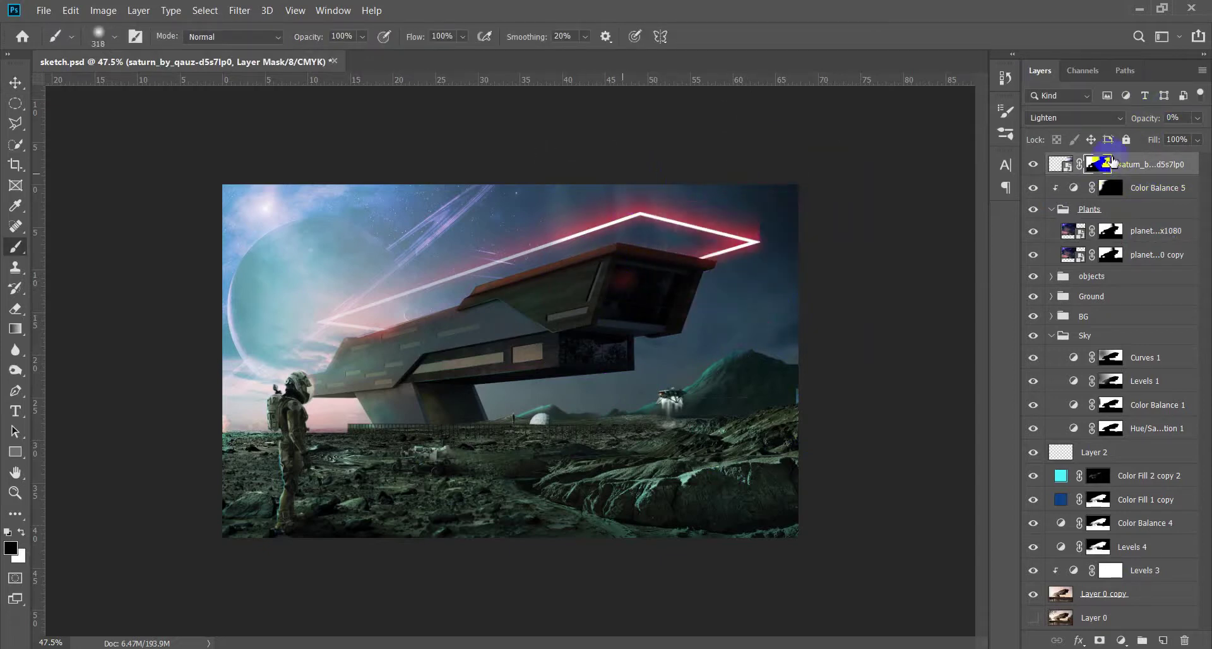
drag(1153, 125, 1154, 123)
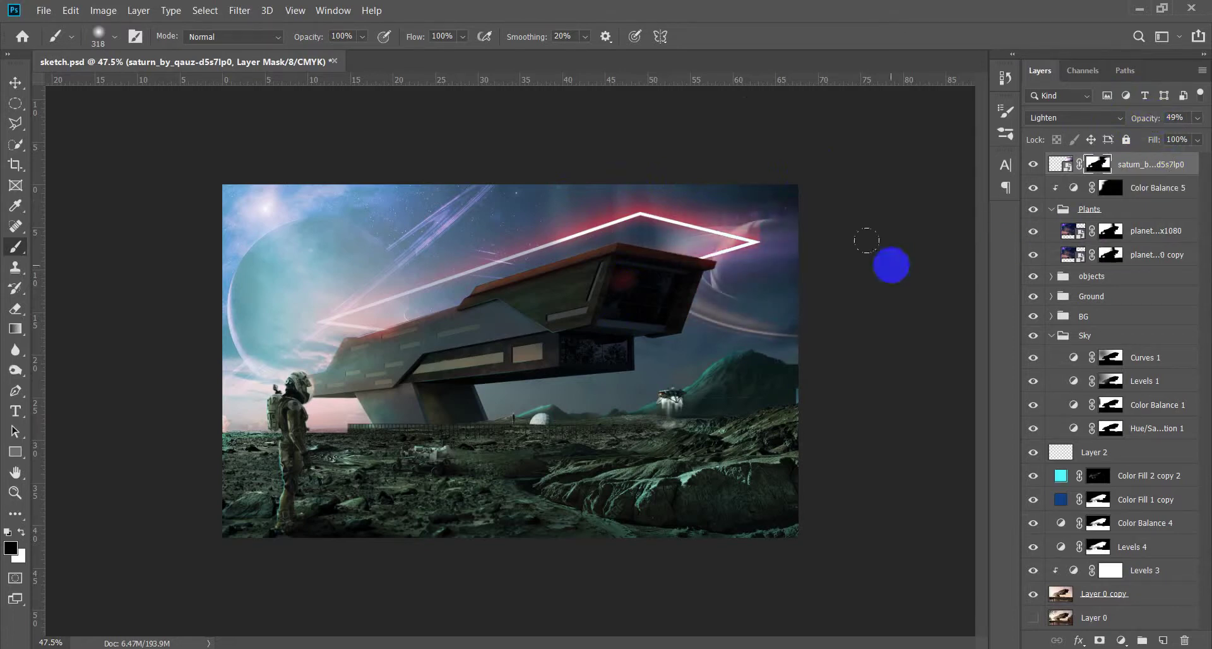
Shrink Saturn slightly from its lower-right corner
key(ctrl+t)
drag(926, 383, 907, 375)
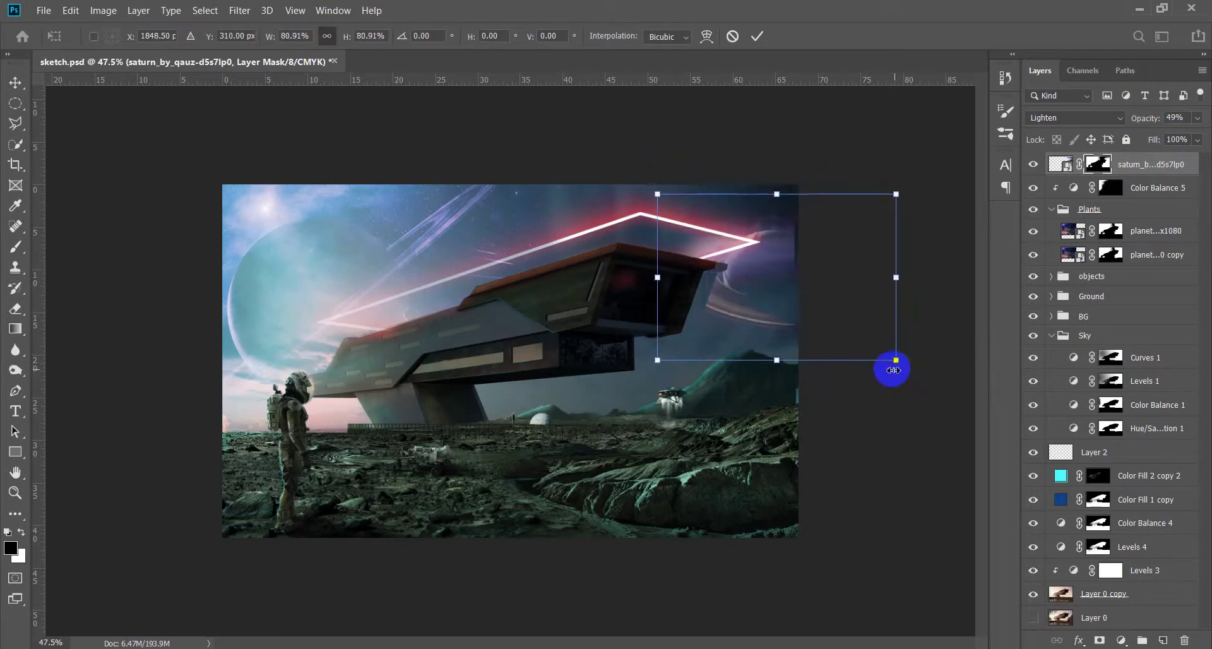
key(Return)
key(b)
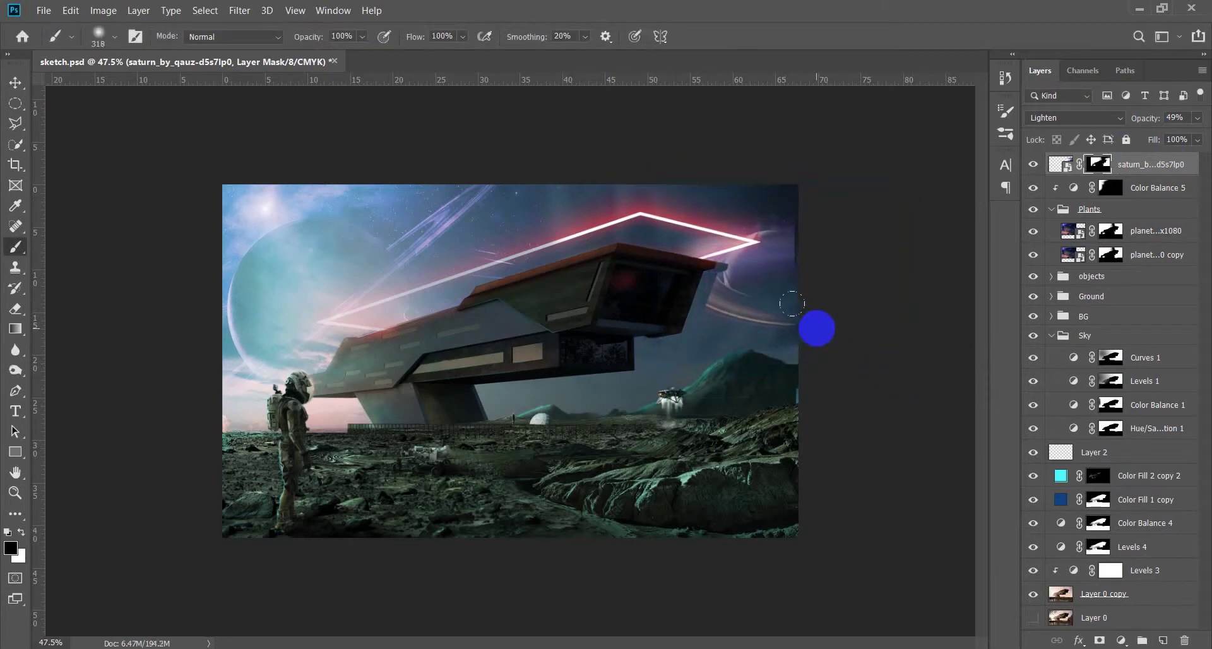
key(v)
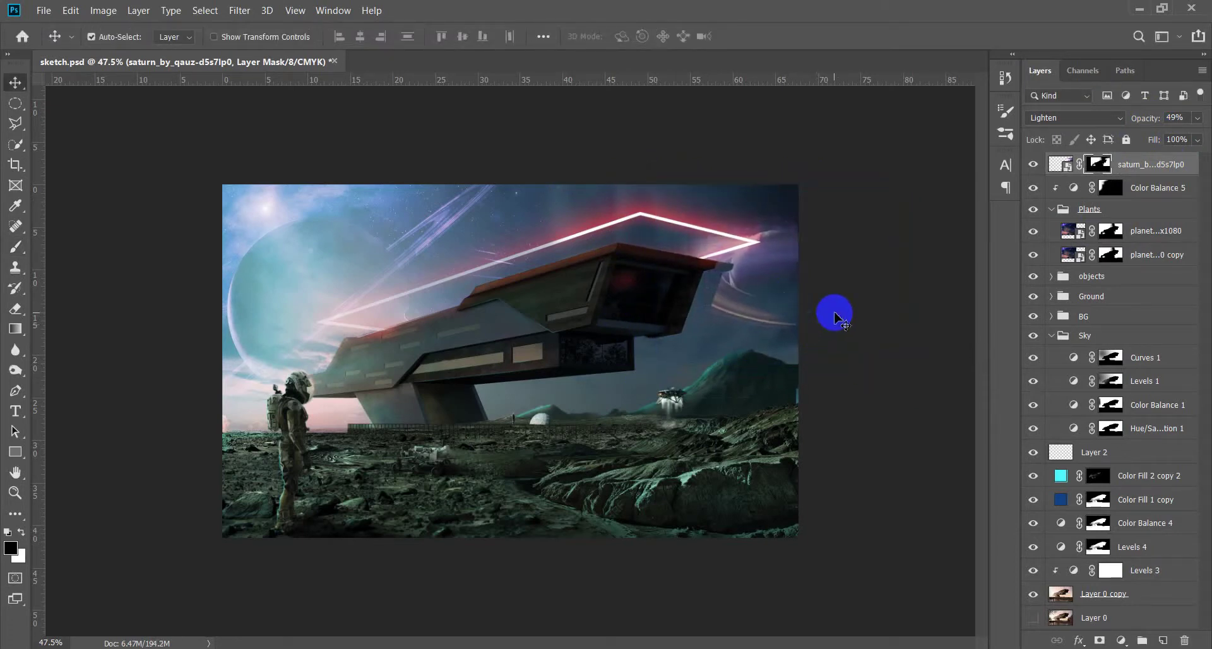
Replace Saturn's mask with the planet mask and set its opacity to 49%
right_click(1098, 164)
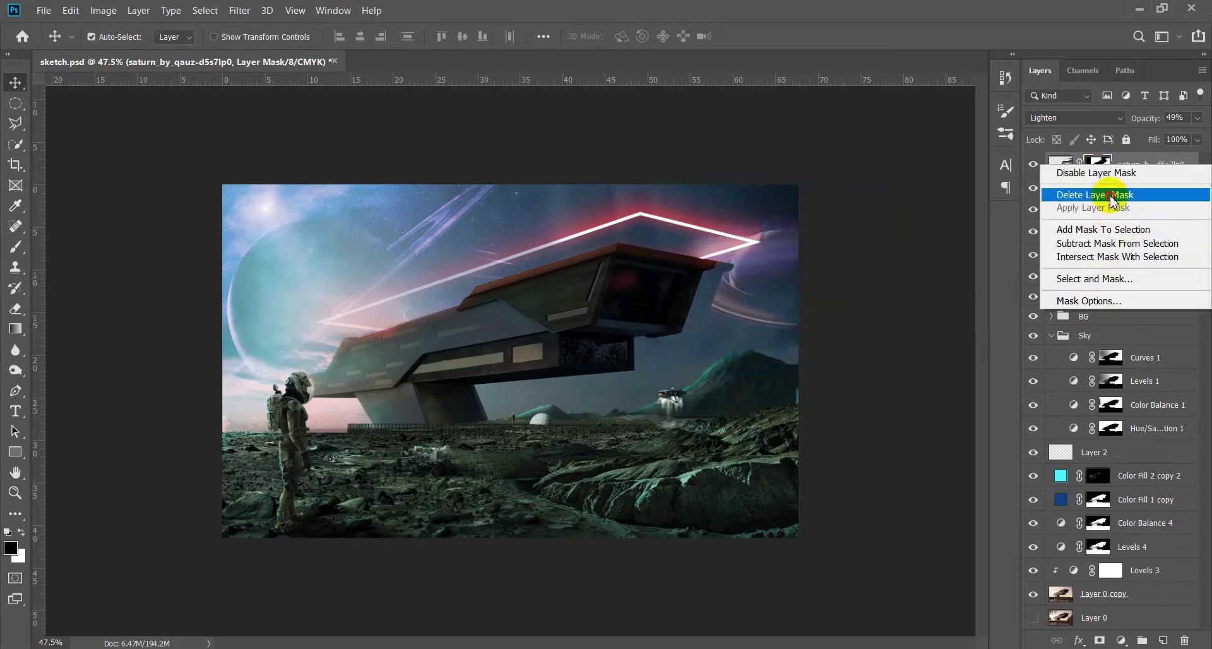
key(Escape)
drag(1112, 230, 1111, 166)
key(4)
key(9)
key(b)
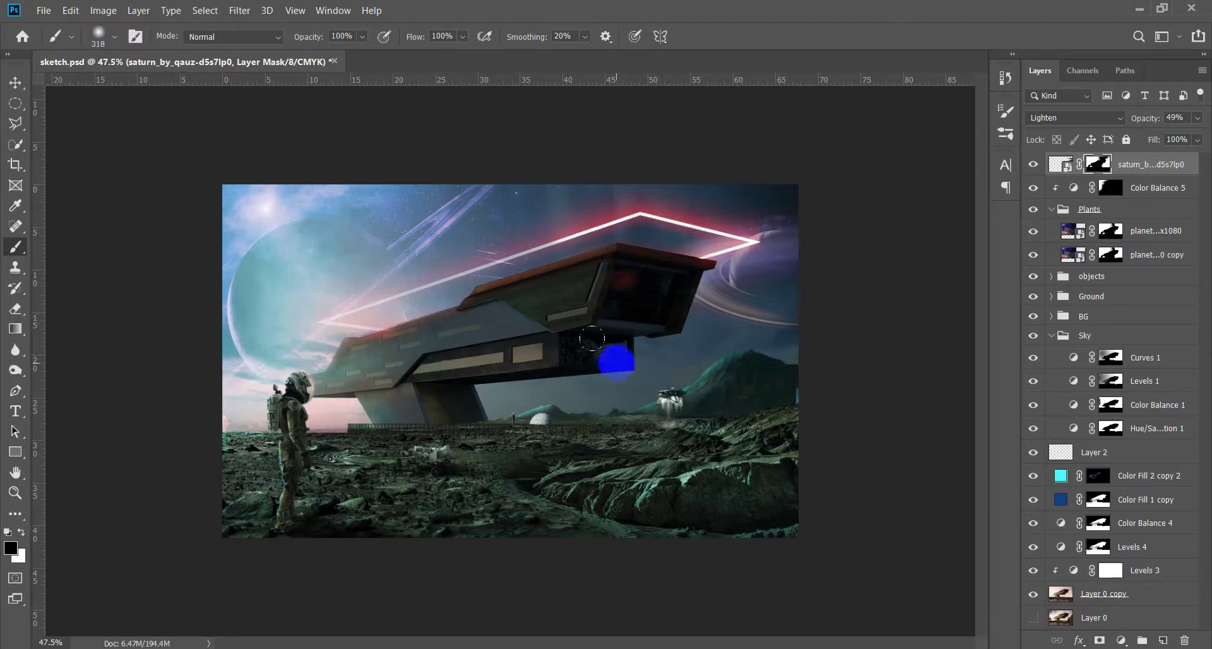
Apply Color Balance with Cyan -45 to the Saturn layer
click(1060, 165)
key(ctrl+b)
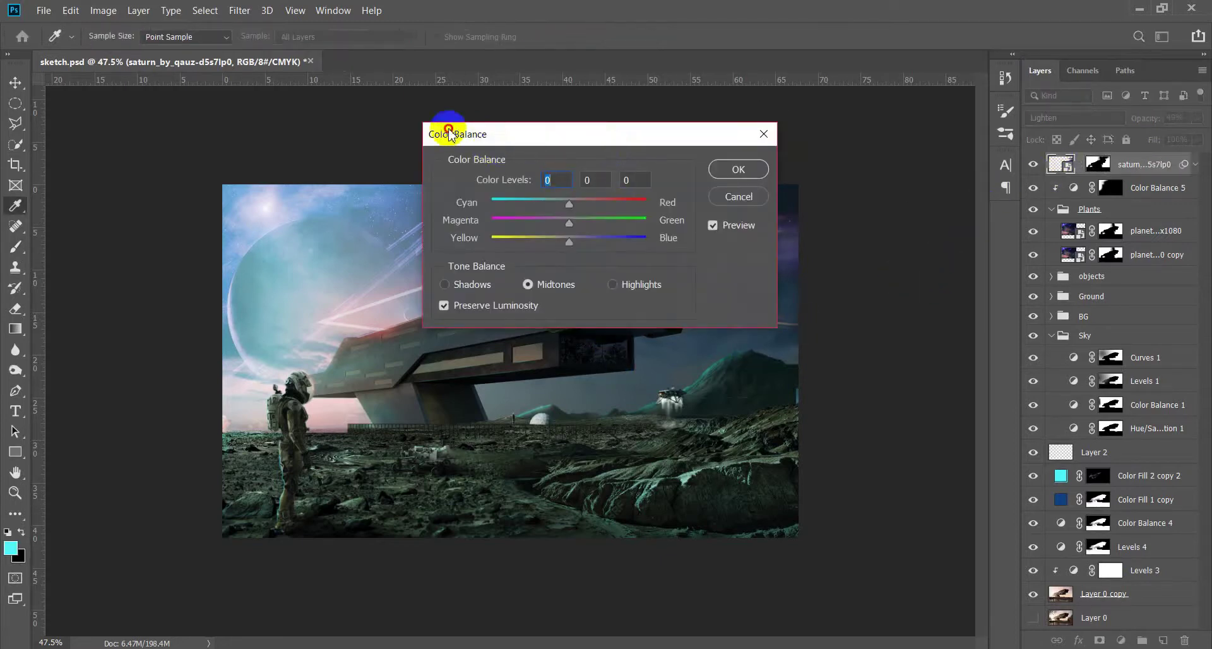
drag(441, 129, 292, 120)
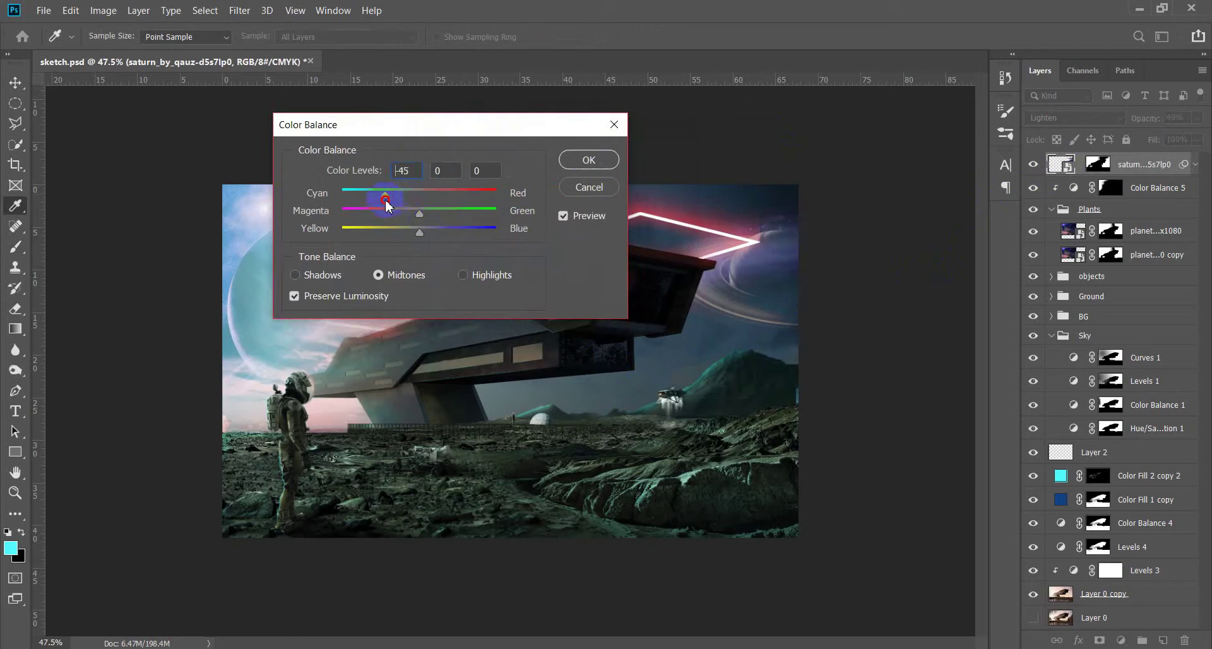
click(589, 159)
key(b)
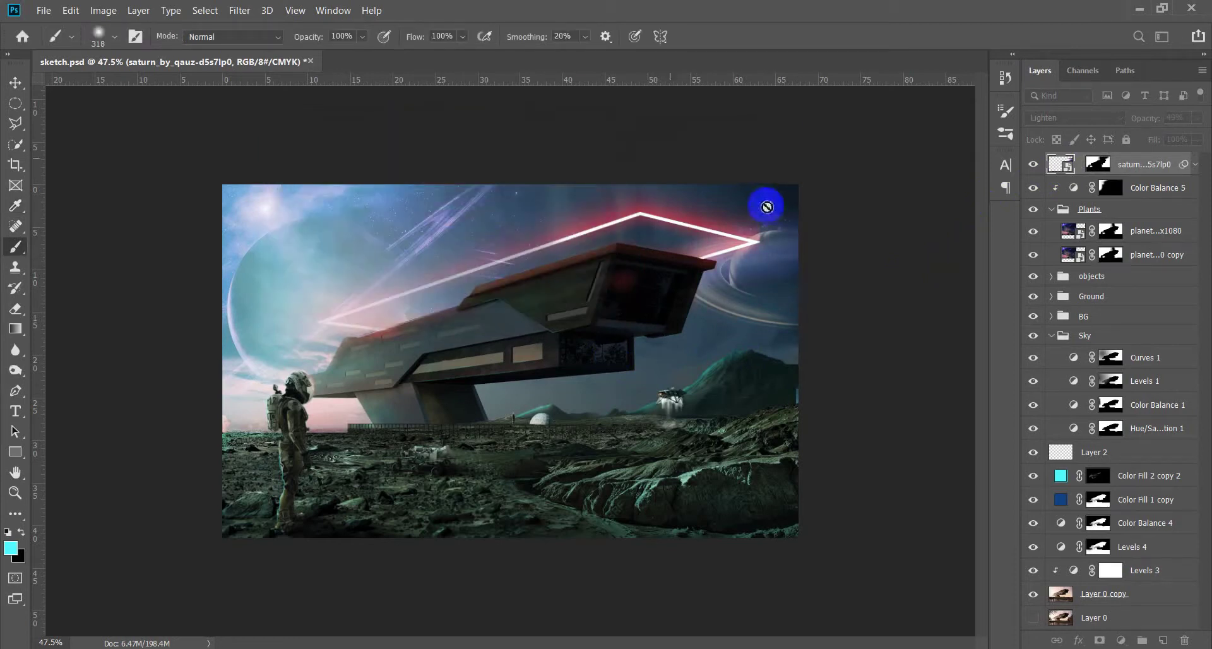
key(v)
Flip the whole canvas horizontally
scroll(685, 360, down, 3)
scroll(558, 446, up, 1)
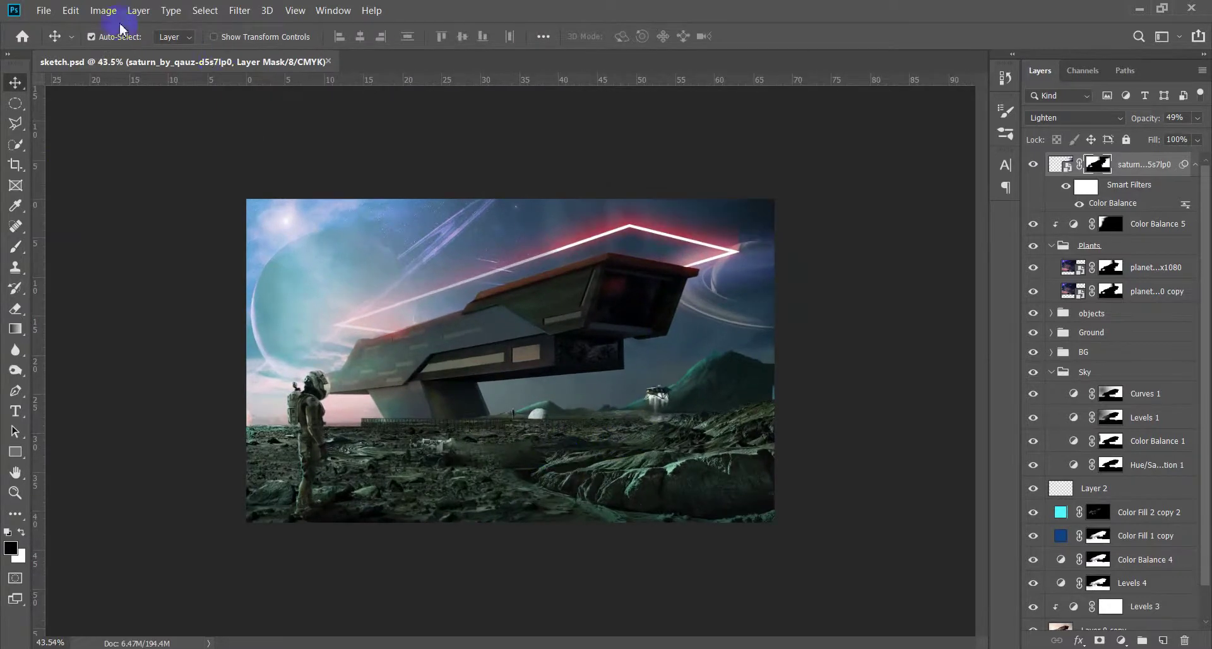
click(103, 10)
click(271, 217)
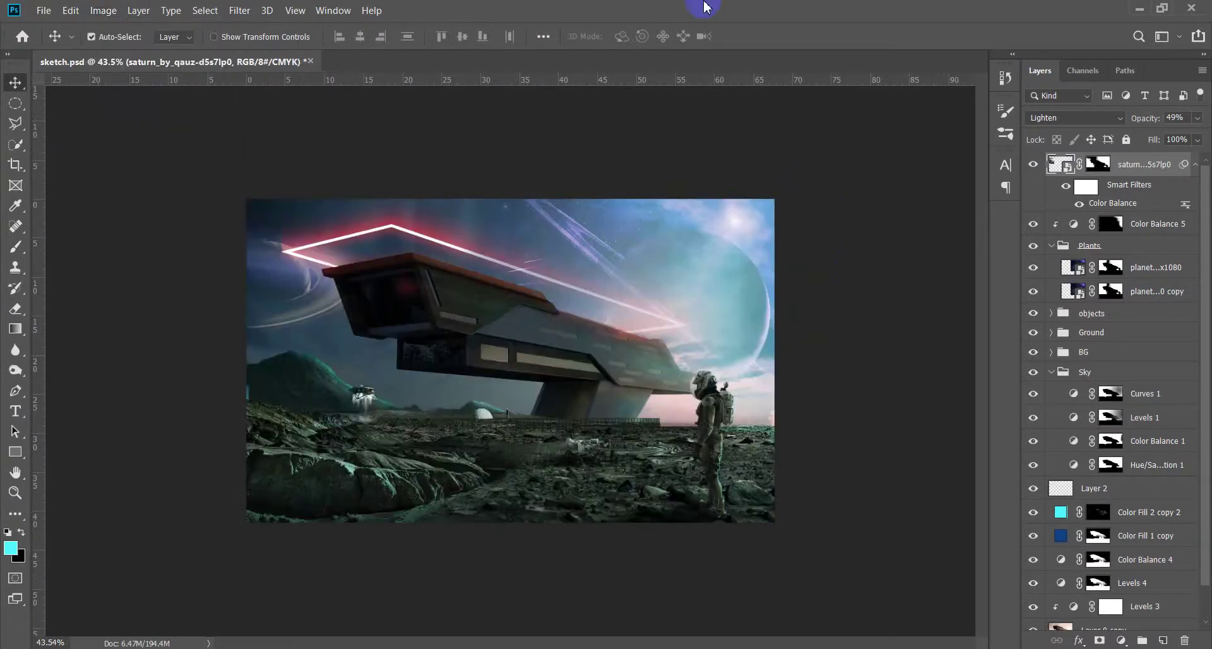
Move the neon outline layers (Rectangle 1, Layer 4, Color Fill 3, Layer 5) to the top and group them as 'Light'
click(1050, 313)
click(1036, 386)
click(1035, 408)
click(1141, 459)
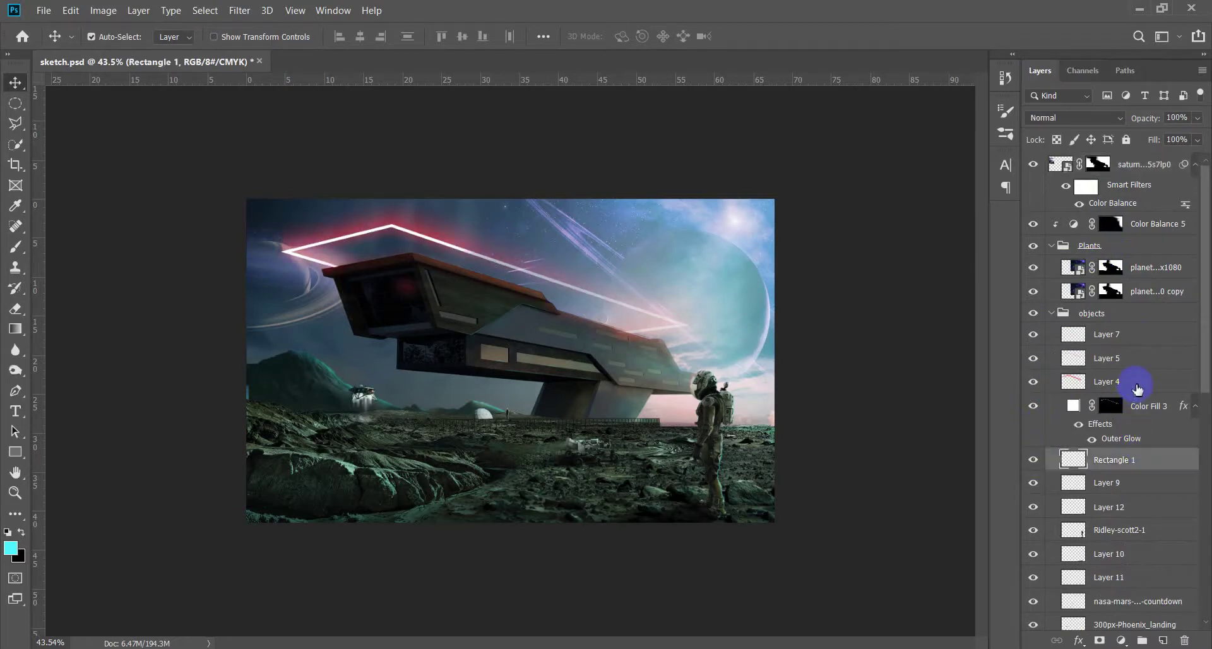
shift+click(1136, 386)
shift+click(1155, 358)
drag(1156, 358, 1154, 159)
key(ctrl+g)
text(Light)
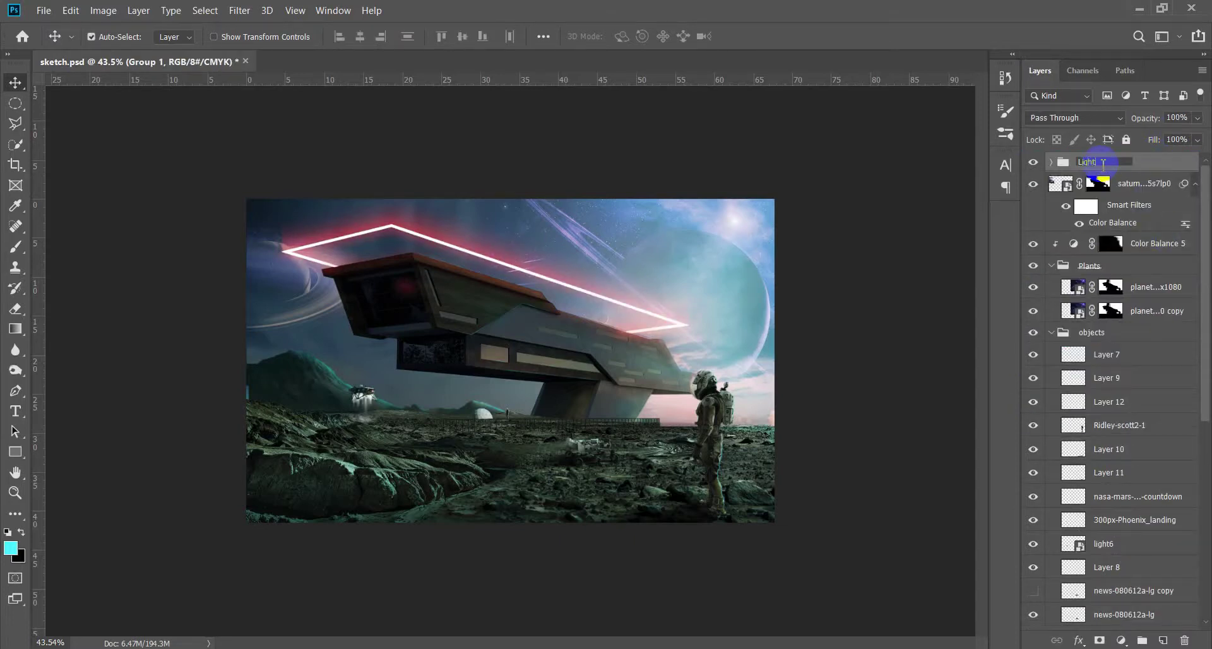
key(Return)
Collapse the Plants and objects groups and select the saturn planet layer
click(1196, 183)
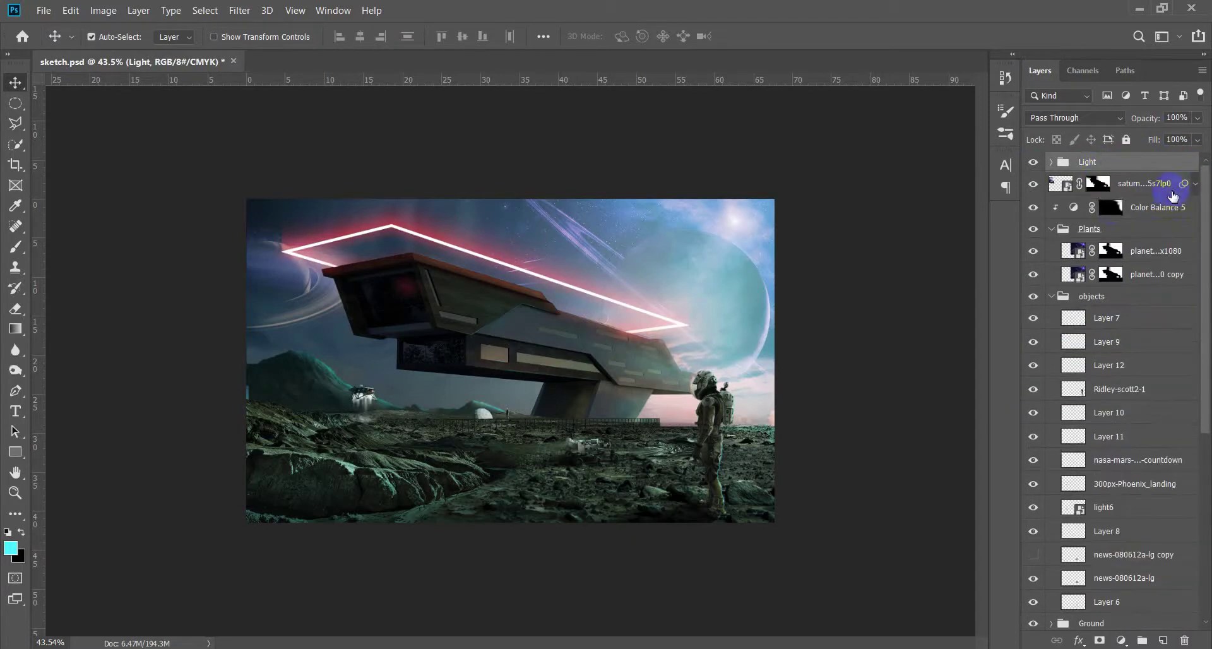
click(1051, 228)
click(1052, 250)
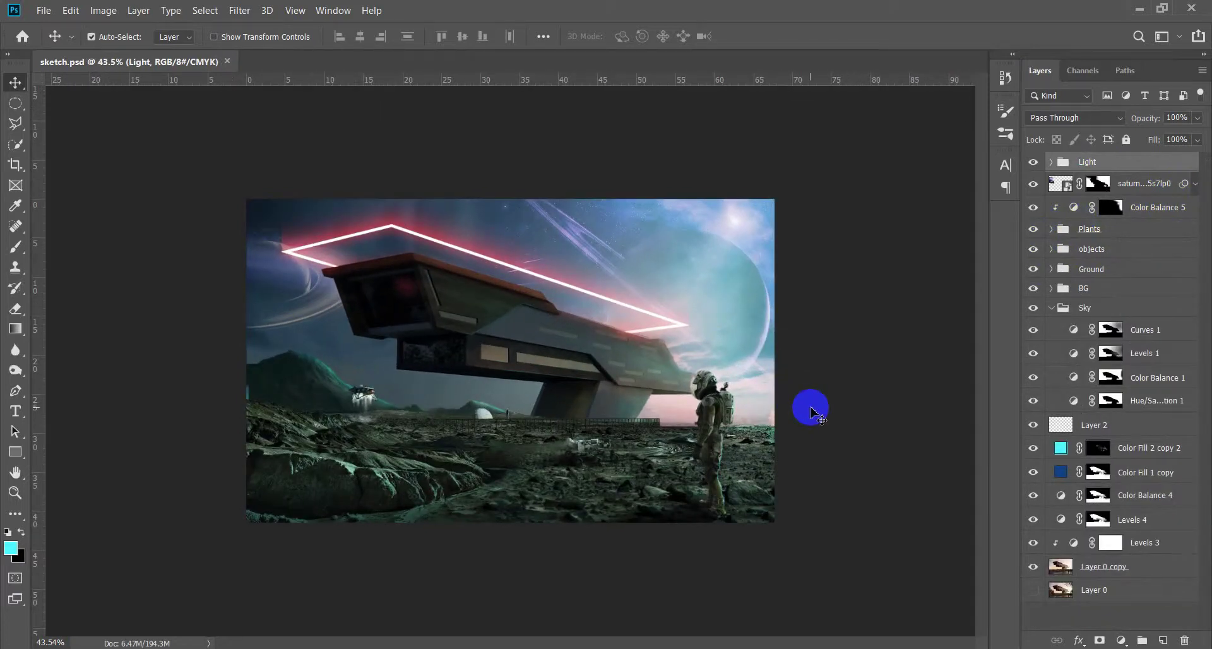
click(1083, 162)
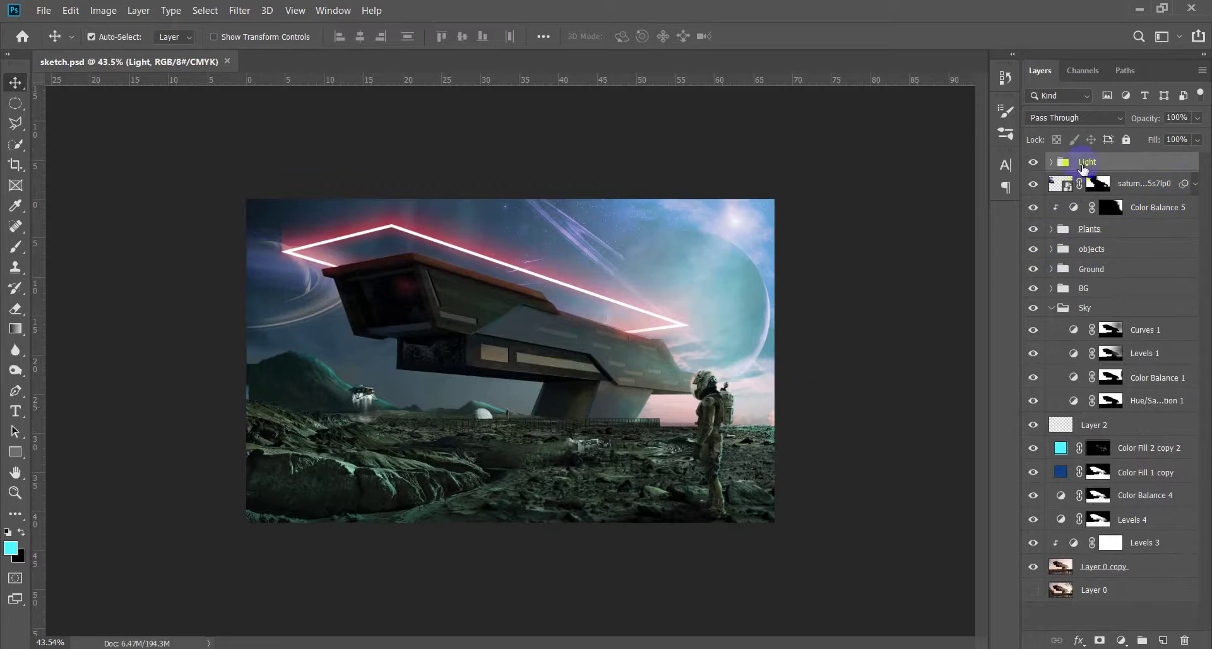
click(1040, 187)
scroll(256, 288, up, 4)
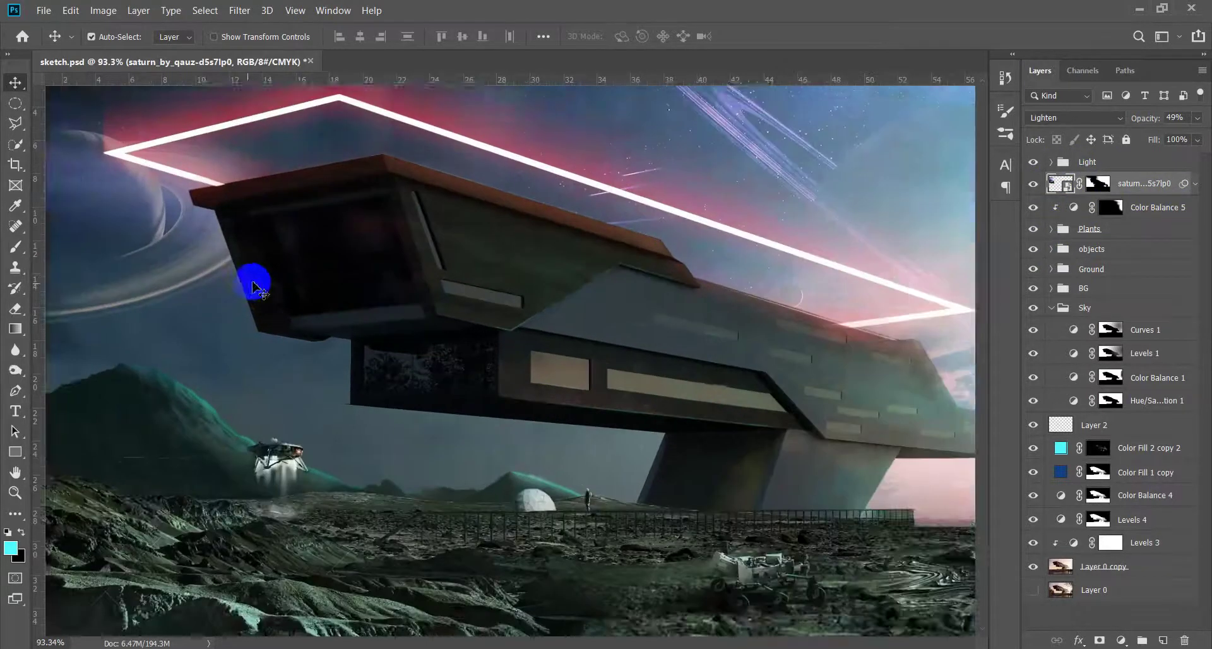
On a new layer, paint a fine cyan stroke along the top of the planet's ring
click(1164, 639)
key(b)
mouse_move(277, 255)
mouse_down()
mouse_move(227, 216)
mouse_move(311, 302)
mouse_up()
drag(231, 219, 193, 217)
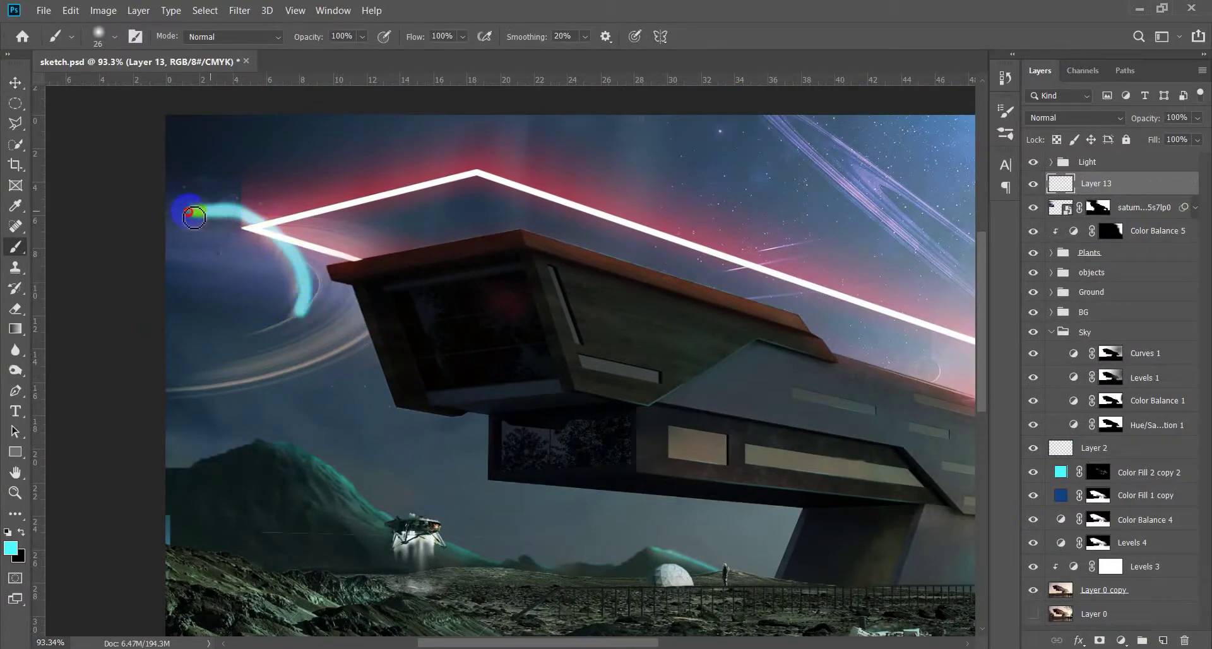
key(ctrl+z)
drag(297, 274, 307, 314)
drag(255, 230, 199, 218)
Soften the cyan stroke with a Gaussian Blur
click(239, 10)
mouse_move(247, 178)
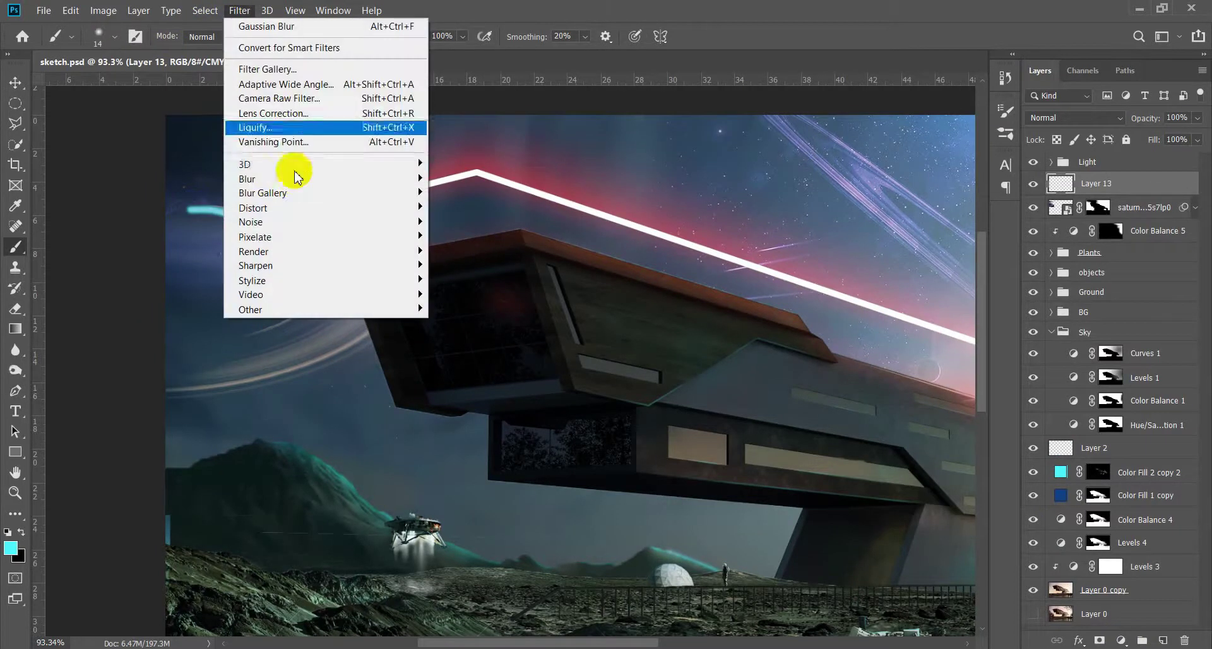
click(483, 237)
drag(775, 424, 795, 422)
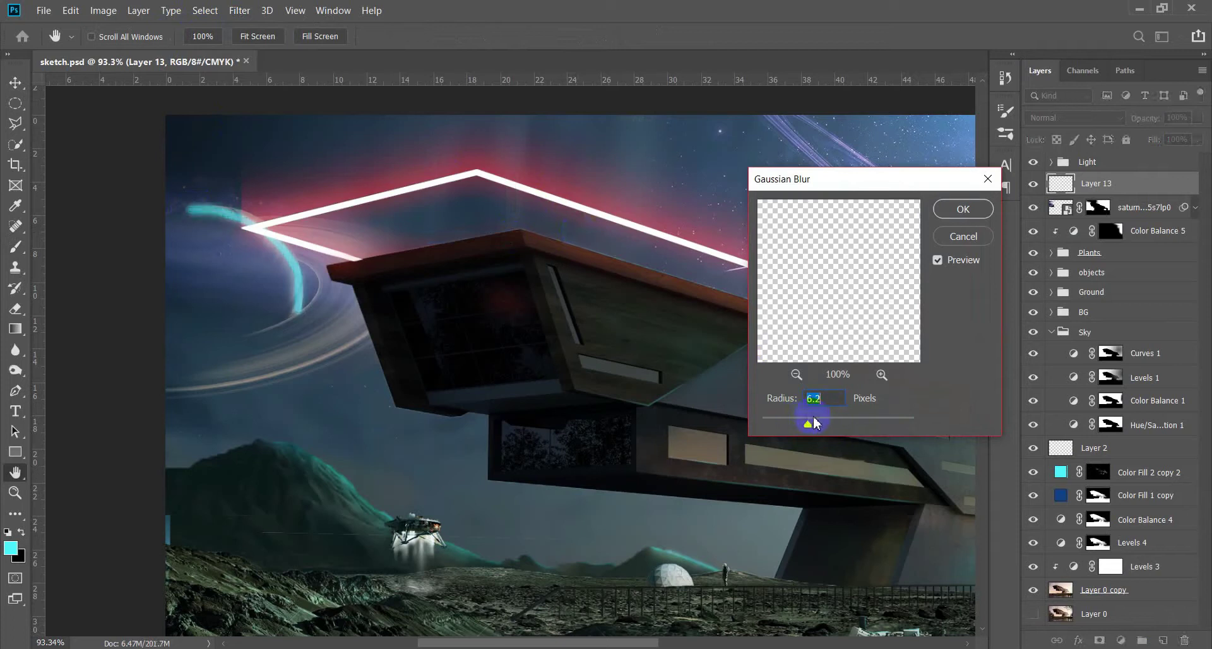
click(963, 209)
Erase excess glow near the frame corner and rings, and lower the layer to 55% opacity
key(e)
drag(318, 311, 291, 280)
click(245, 215)
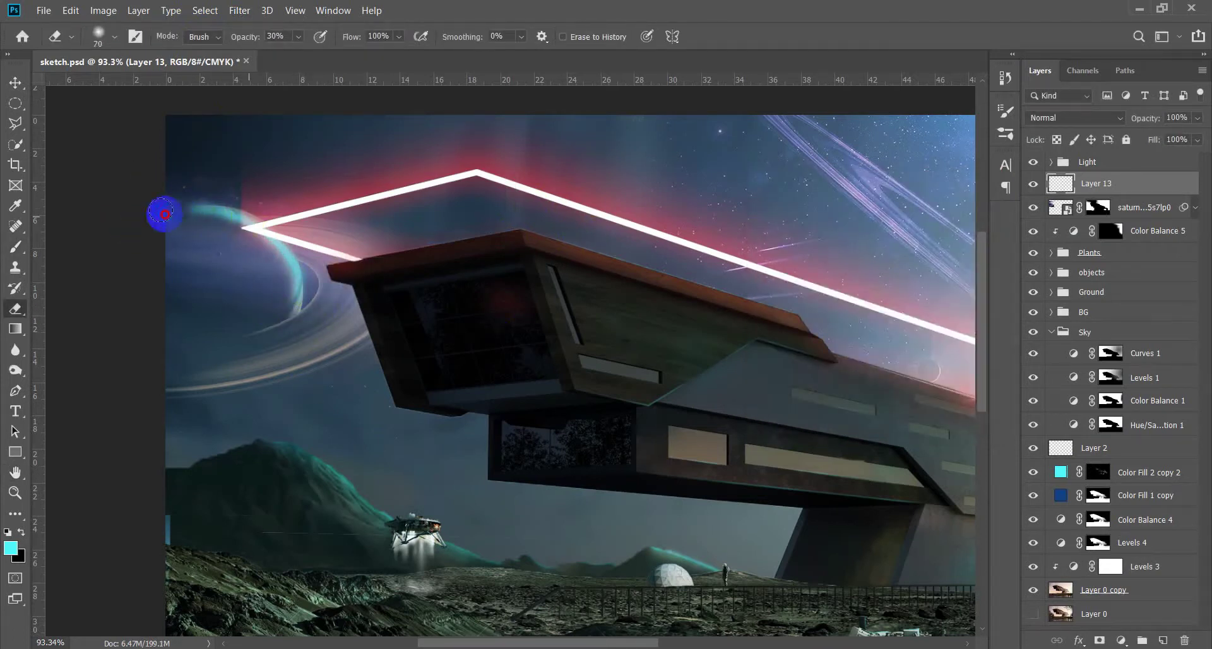
click(886, 204)
drag(1163, 118, 1173, 119)
scroll(490, 282, down, 3)
scroll(392, 349, up, 1)
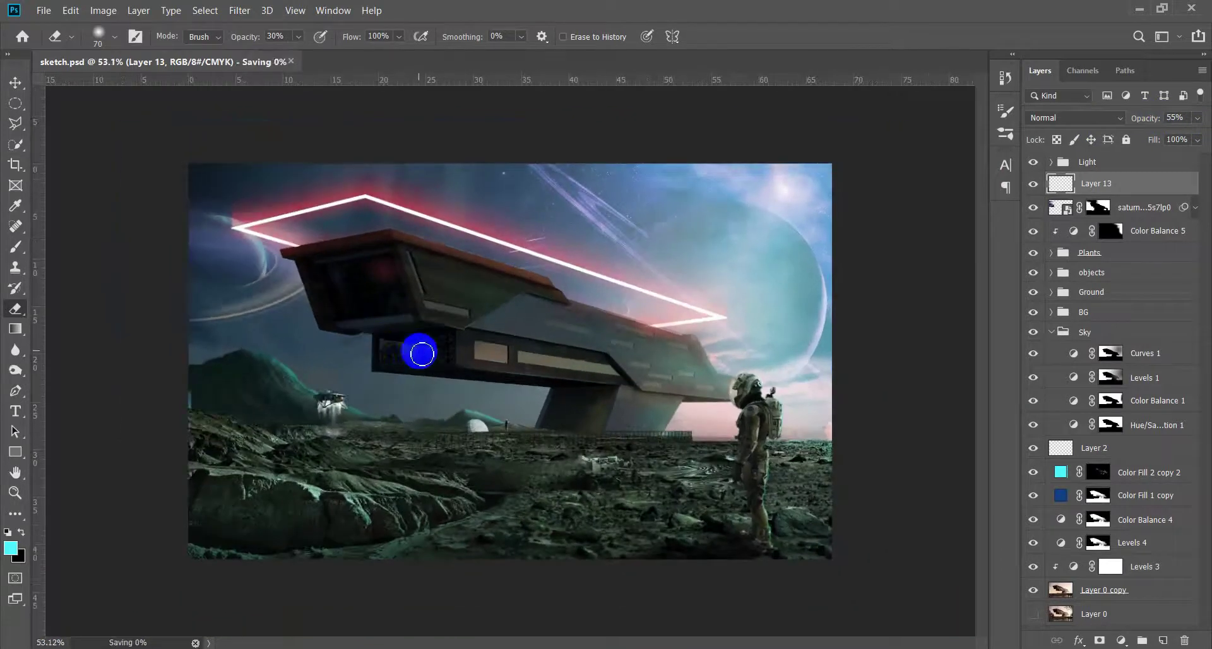
key(v)
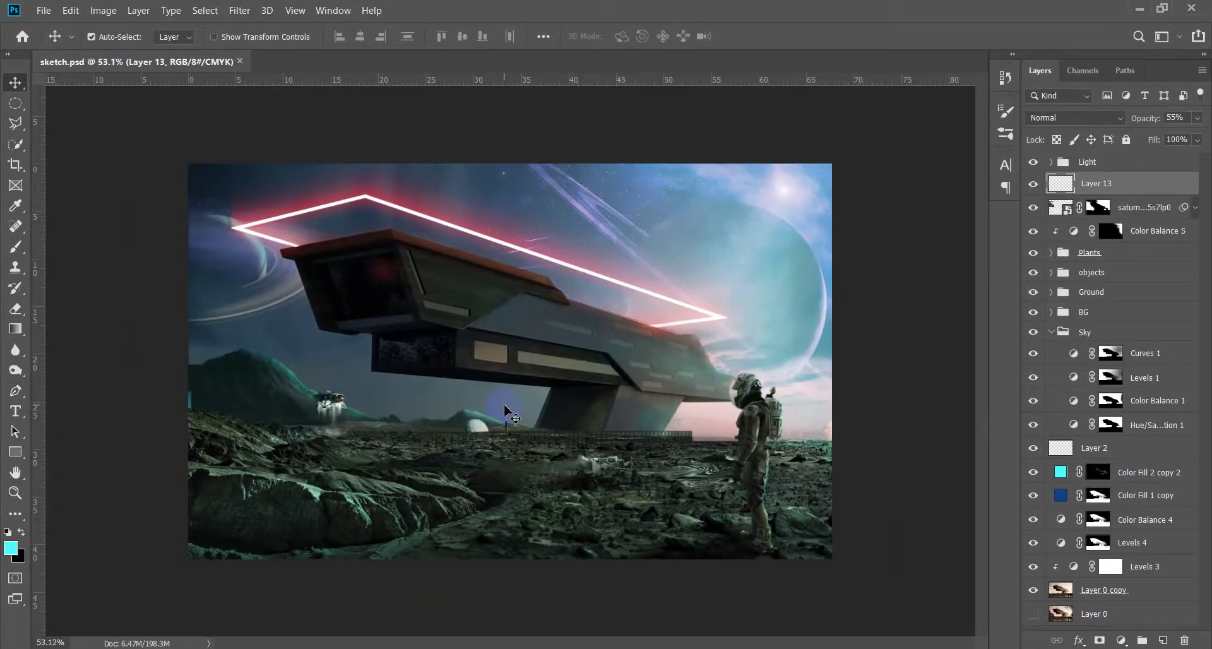
Preview the night bokeh texture in File Explorer's Other Effect folder
key(alt+Tab)
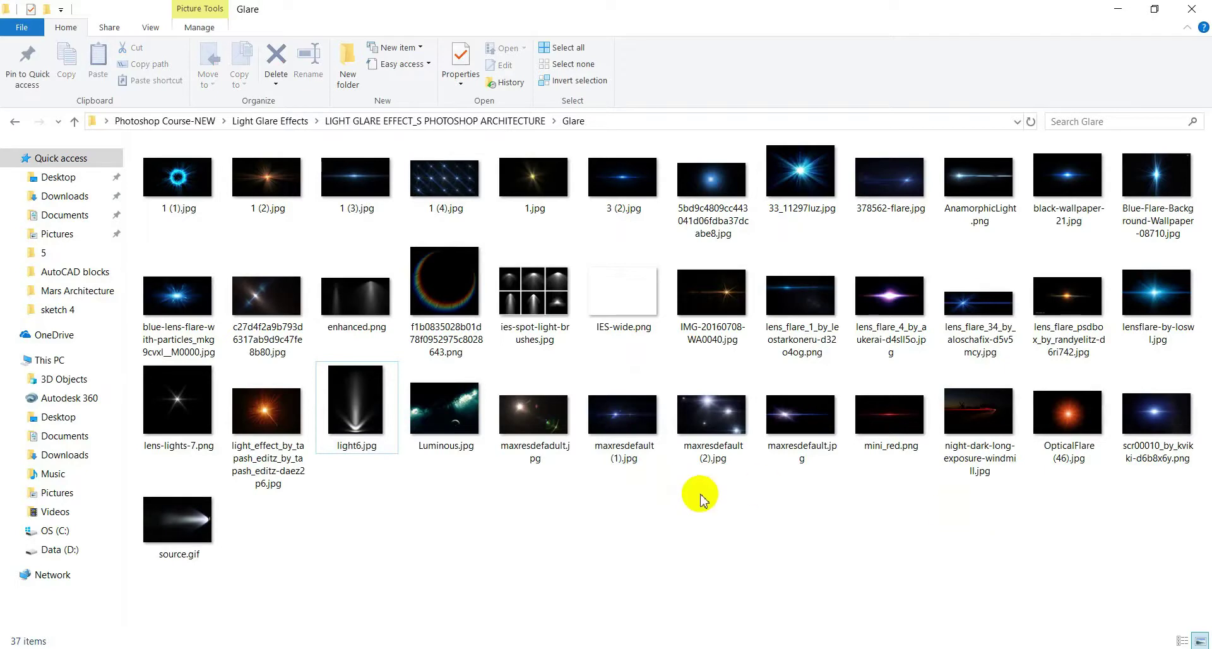
click(73, 121)
double_click(208, 252)
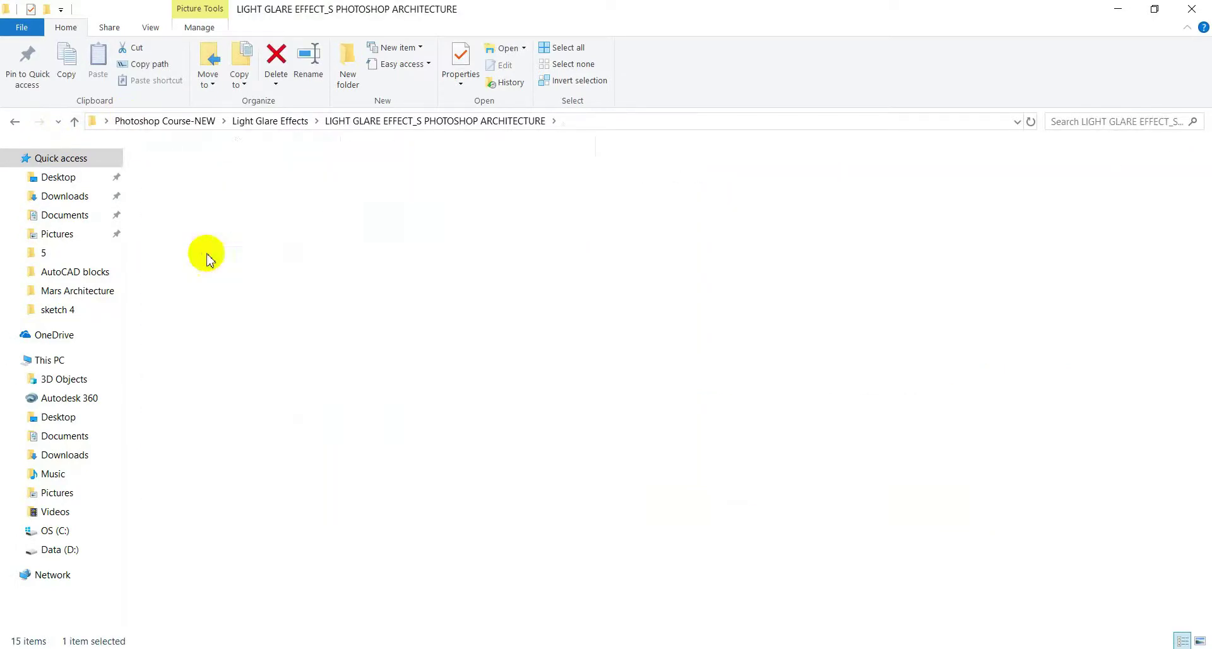
double_click(265, 189)
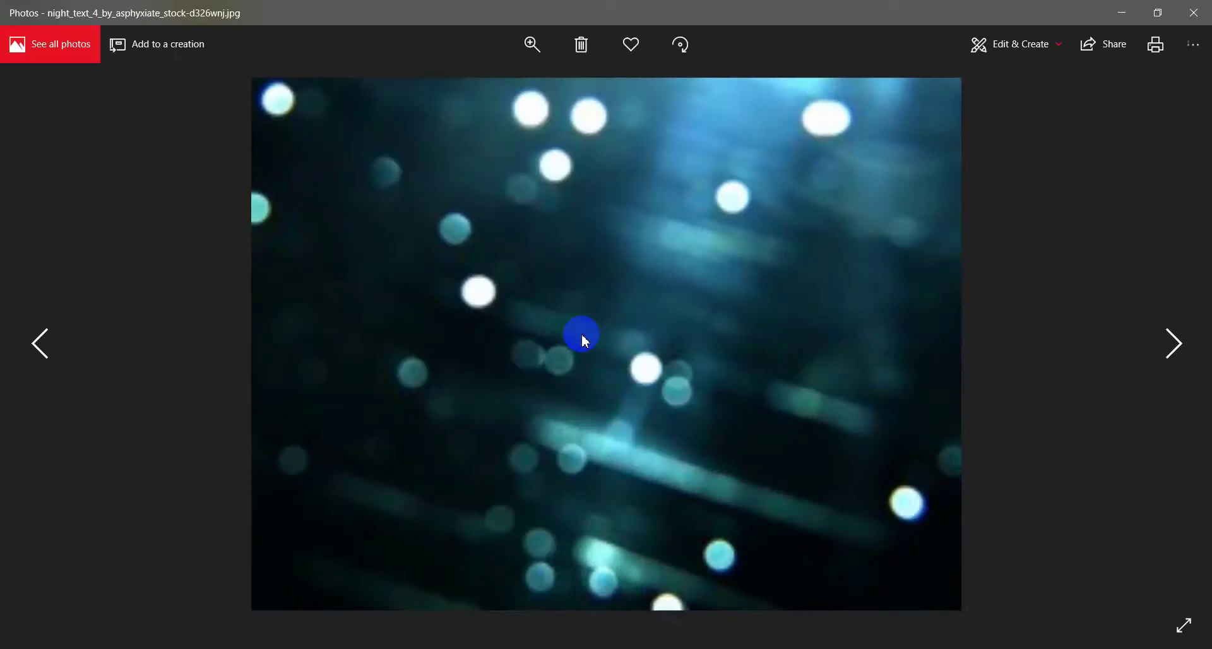
scroll(581, 335, down, 1)
scroll(581, 335, down, 1)
click(1194, 13)
Place the blue glitter texture in Screen blend mode
drag(178, 170, 456, 348)
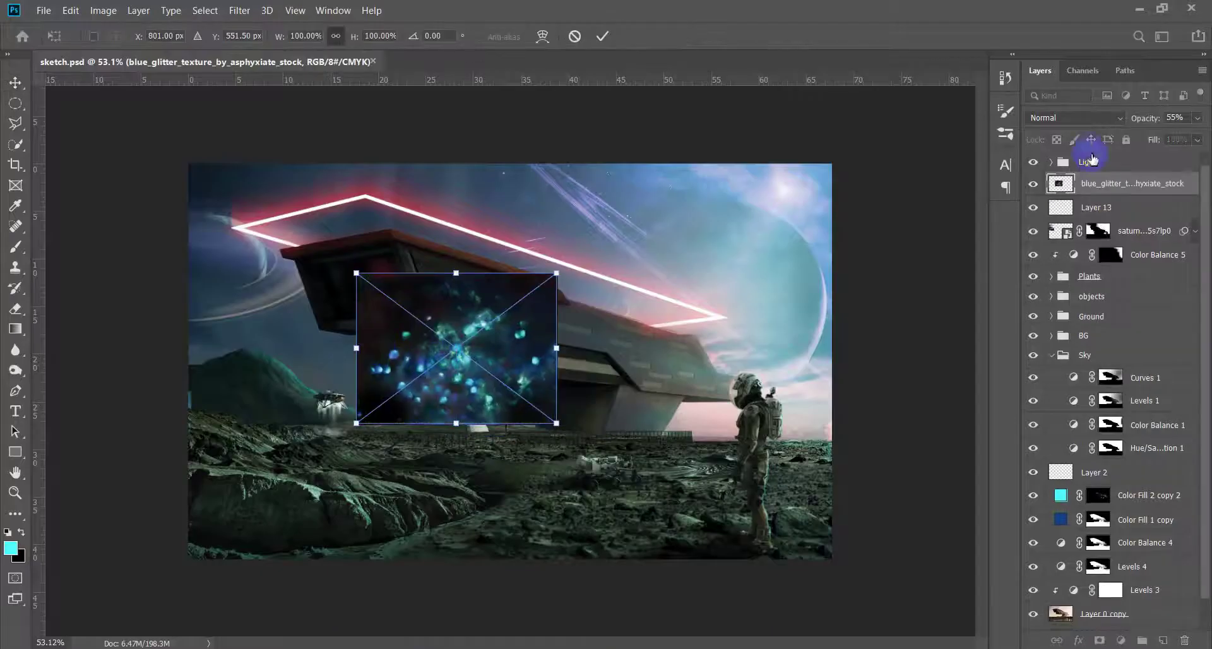
click(1074, 117)
click(1088, 251)
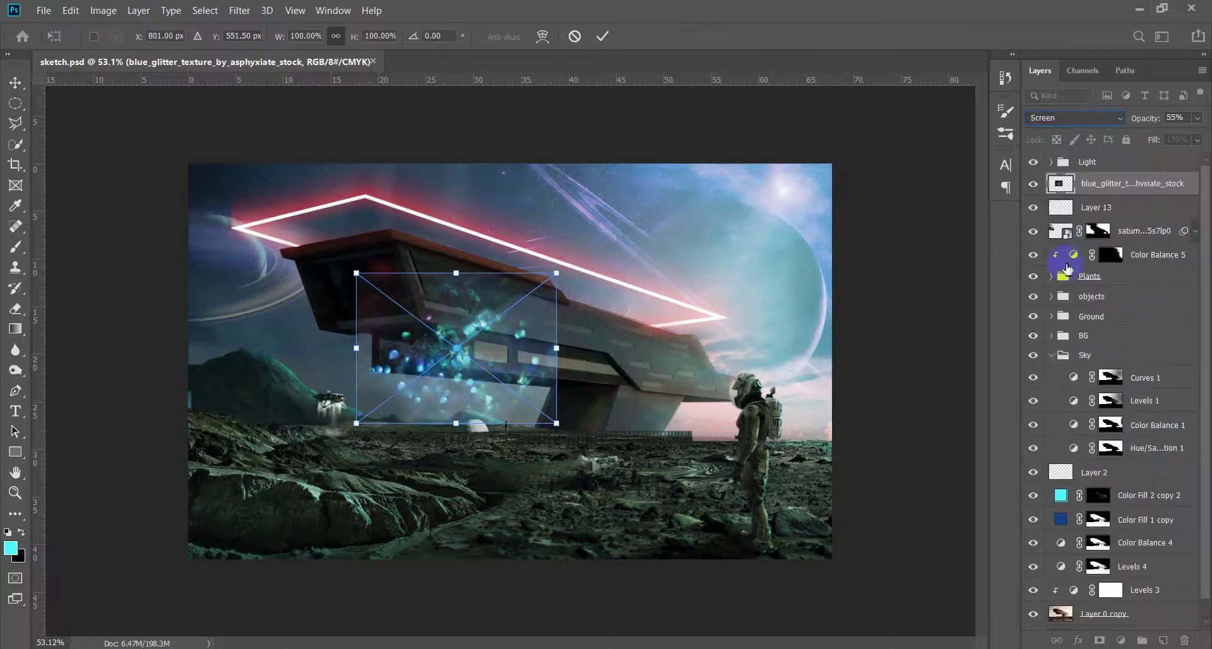
key(Return)
mouse_move(470, 349)
mouse_down()
mouse_move(467, 307)
mouse_move(487, 279)
mouse_up()
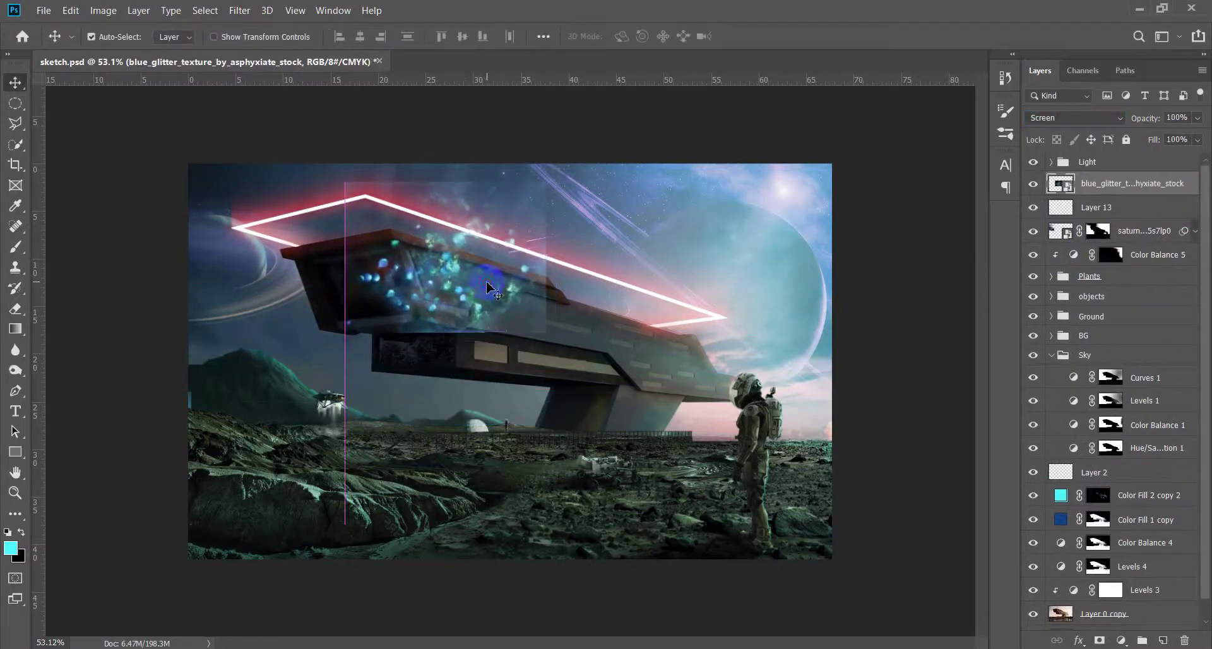
Scale and position the glitter texture over the large planet at right
key(ctrl+t)
drag(540, 330, 616, 397)
drag(549, 351, 554, 369)
mouse_move(635, 414)
mouse_down()
mouse_move(555, 344)
mouse_move(836, 345)
mouse_move(847, 319)
mouse_up()
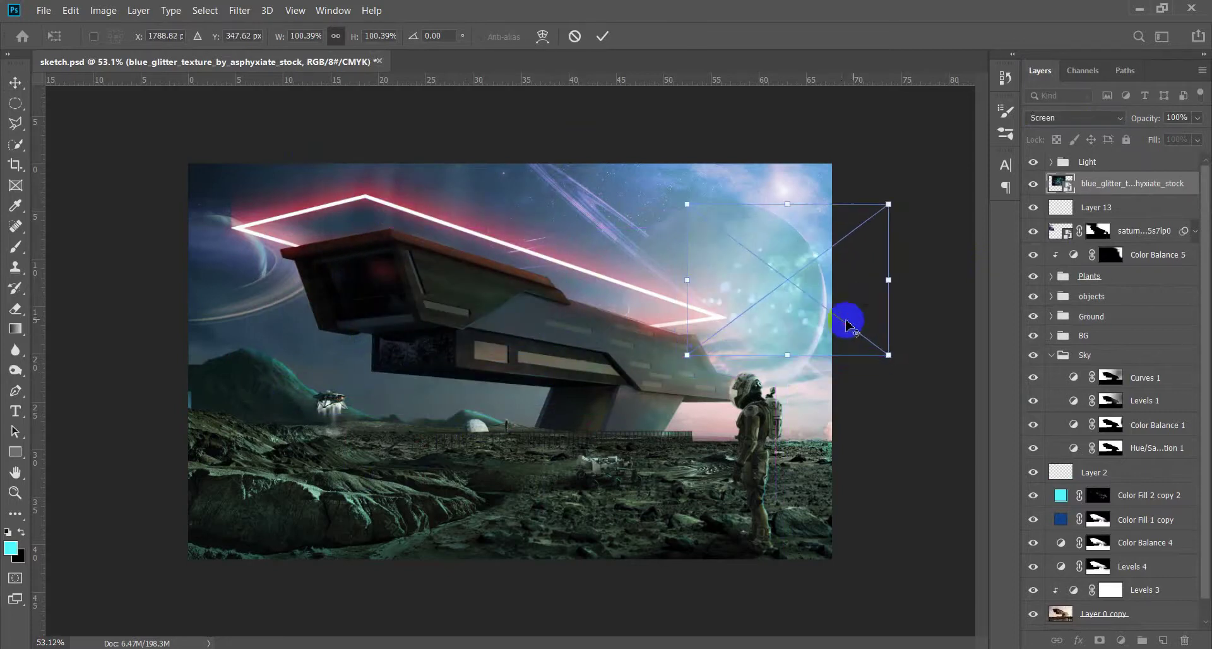
scroll(865, 319, up, 2)
scroll(649, 360, up, 2)
key(Return)
Erase the glitter's edges and fade the layer to 45% opacity
key(e)
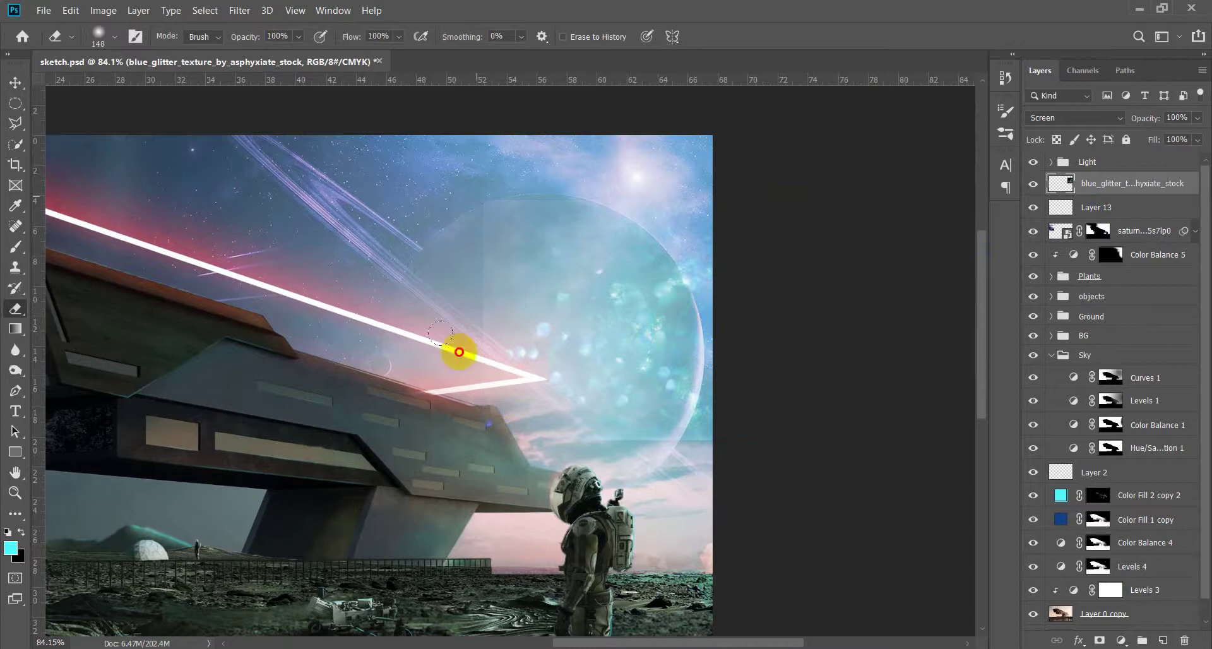
key(bracketright)
key(bracketright)
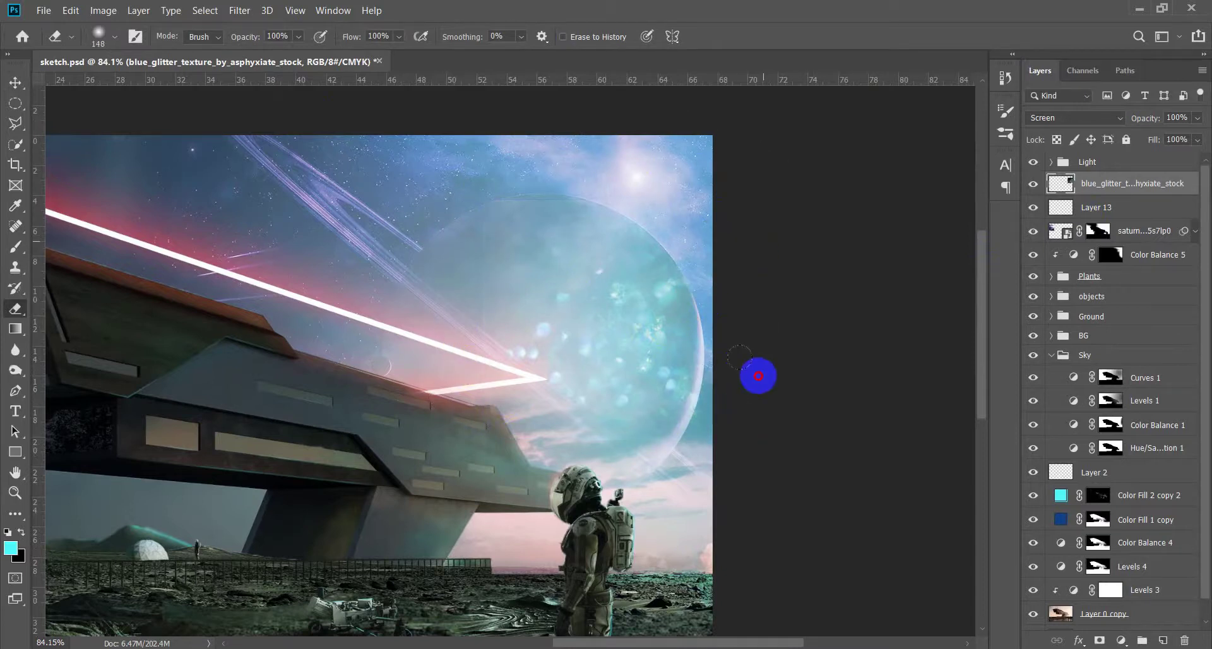
key(v)
scroll(744, 379, down, 2)
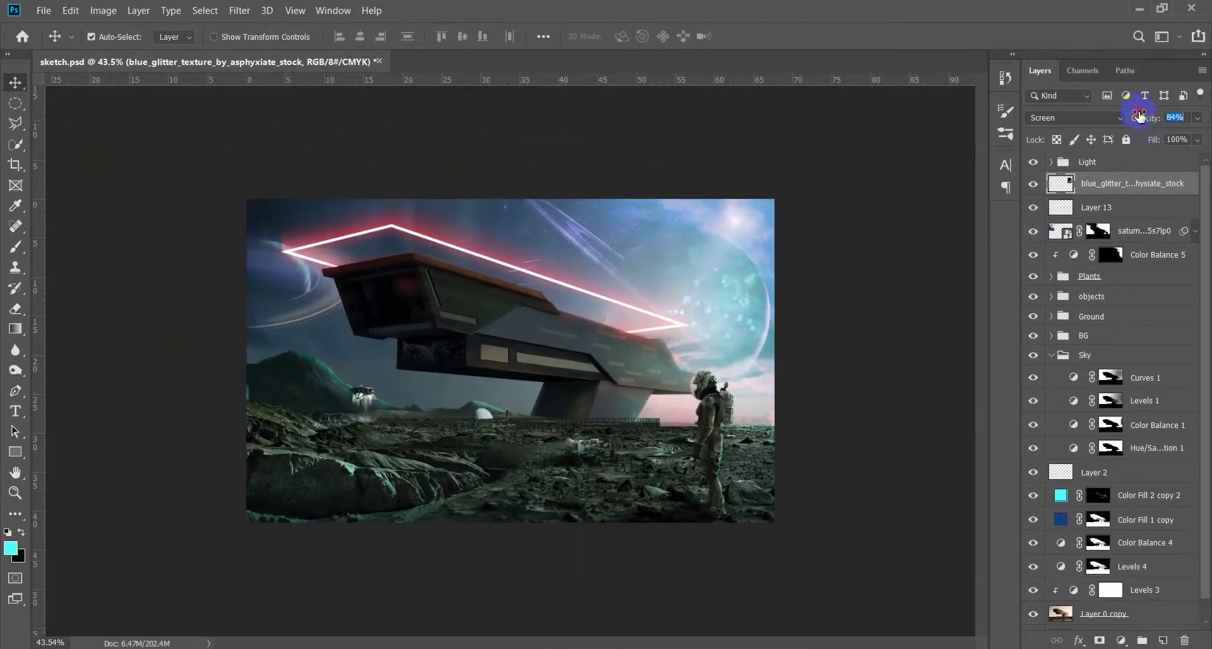
drag(1148, 123, 681, 300)
drag(1116, 150, 712, 327)
scroll(600, 347, down, 2)
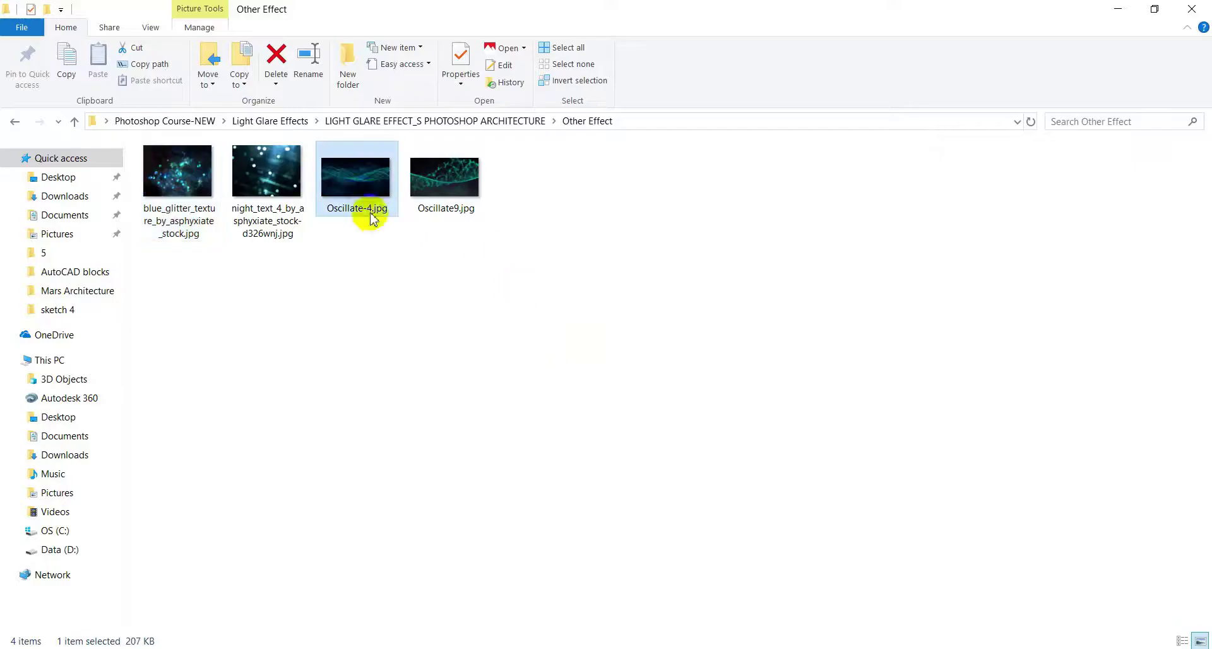
Place Oscillate-4.jpg in Lighten blend mode and move it up and left
key(alt+Tab)
drag(373, 221, 485, 295)
click(1109, 118)
click(1061, 256)
click(1074, 119)
click(1099, 240)
click(540, 326)
drag(539, 325, 442, 222)
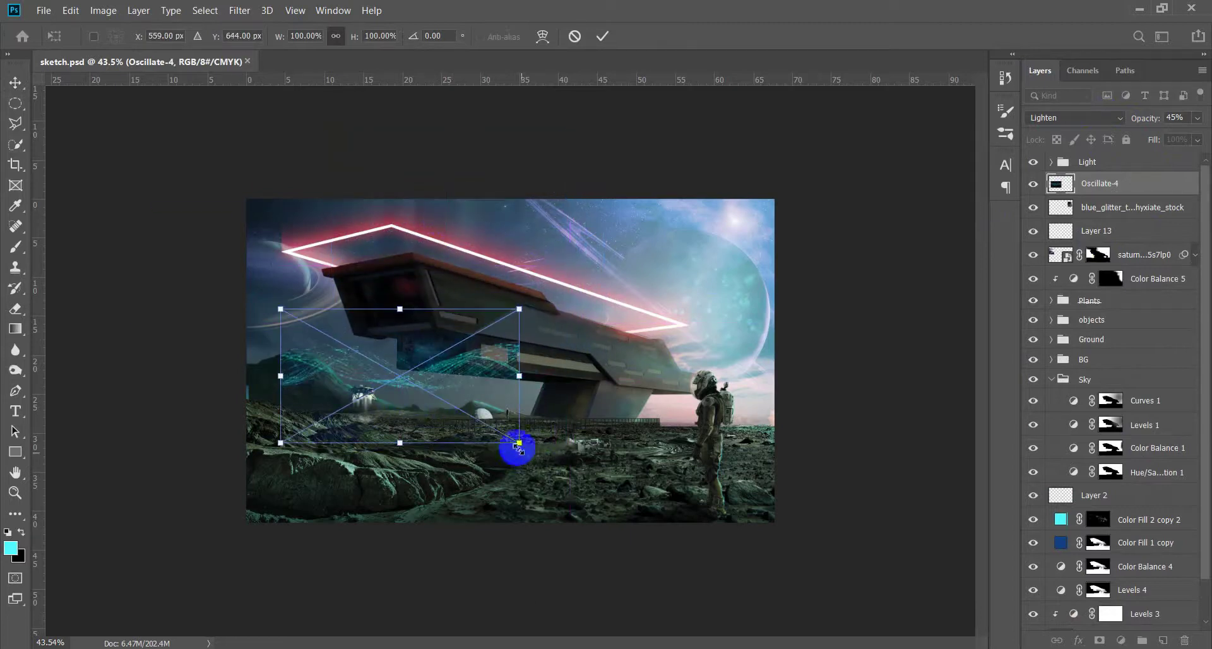
Scale the Oscillate-4 wave texture to 64%, place it below the ship and commit
drag(442, 222, 500, 427)
scroll(510, 360, up, 3)
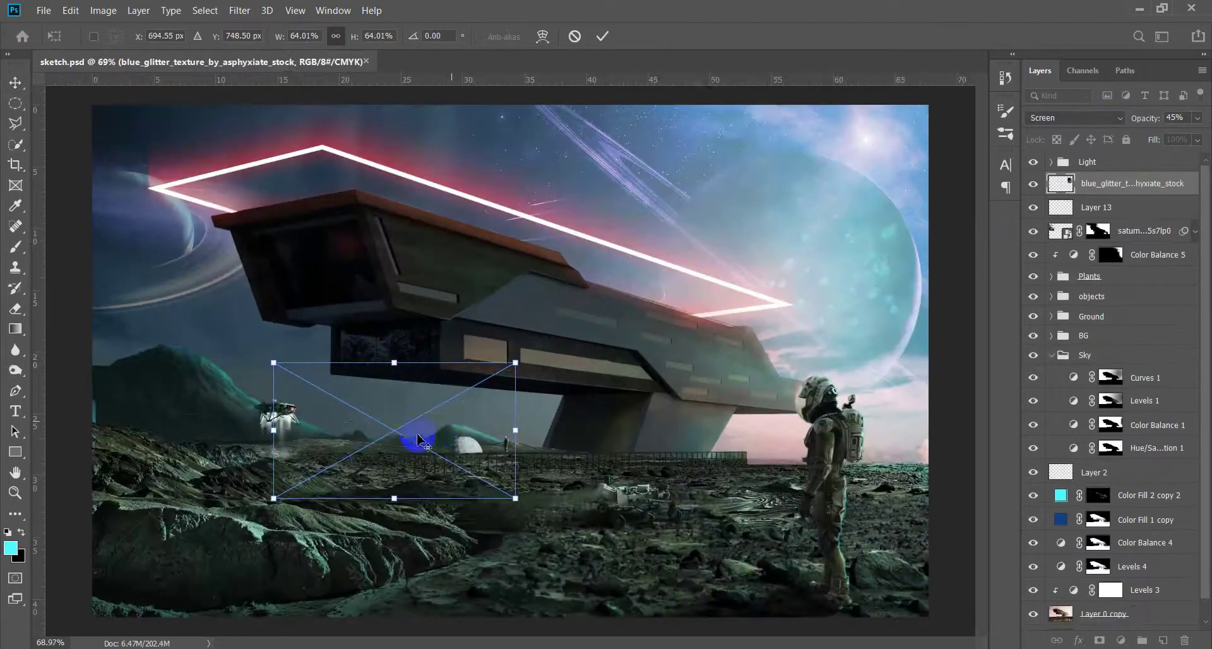
key(Return)
scroll(411, 443, up, 2)
scroll(417, 449, up, 1)
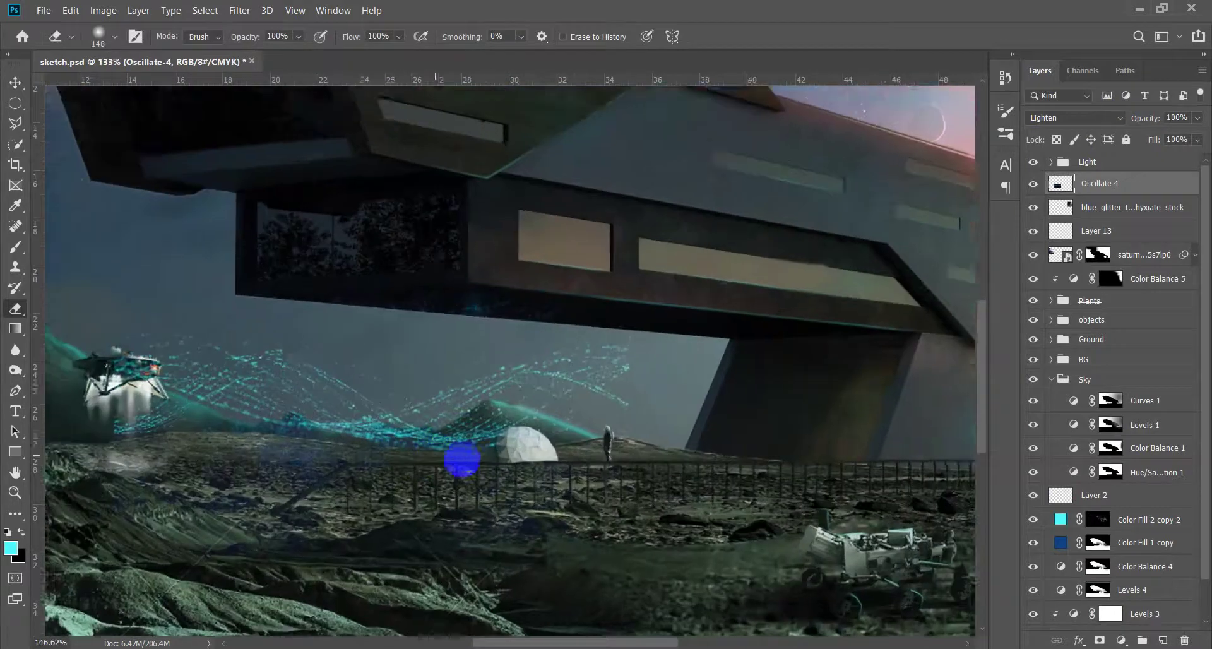
scroll(460, 460, up, 1)
Erase the wave's hard edges around the dome, lower its opacity to 45% and save
alt+right_click(595, 416)
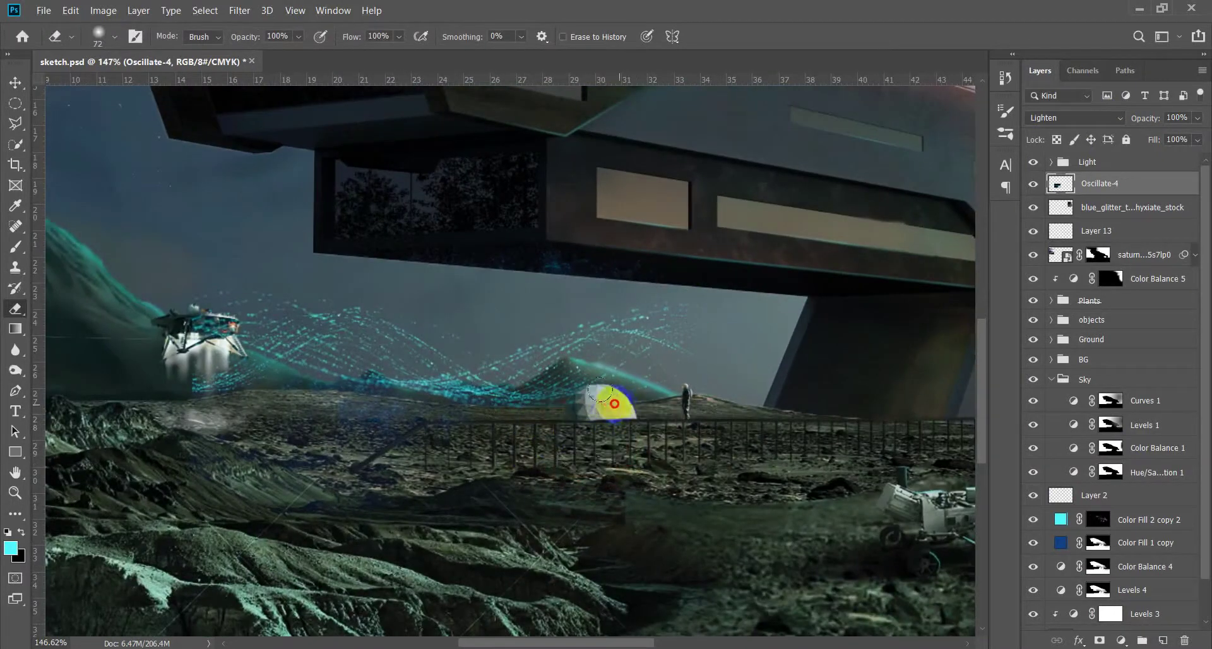
alt+right_click(208, 464)
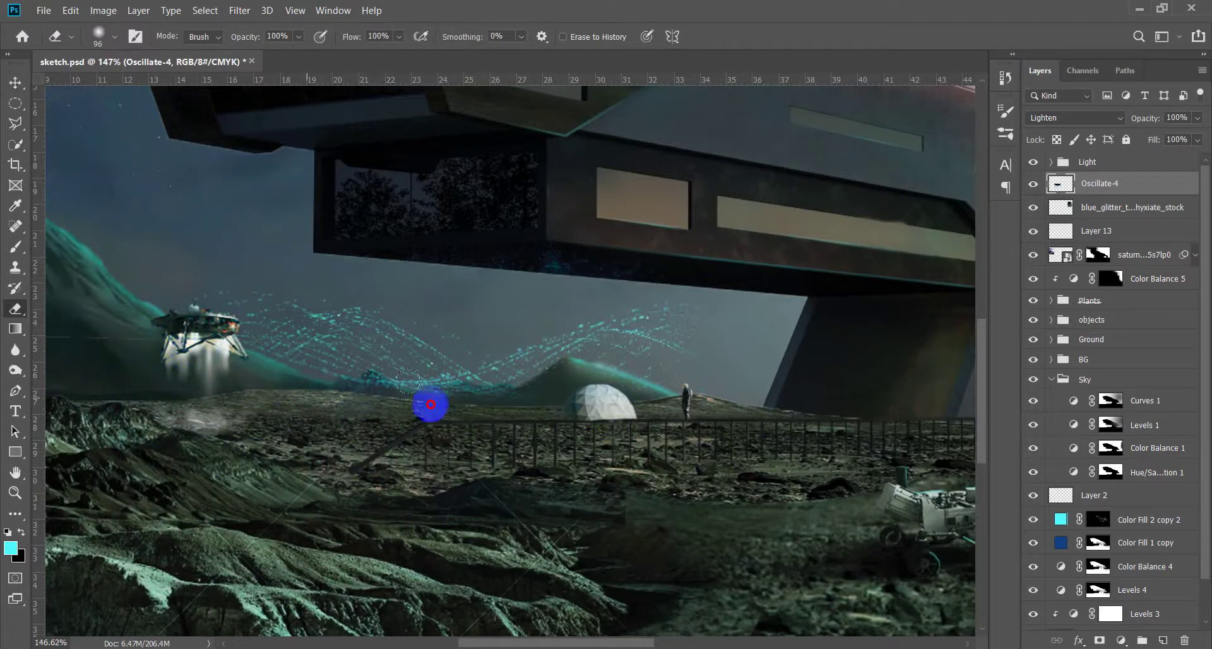
scroll(594, 446, down, 2)
scroll(595, 446, down, 1)
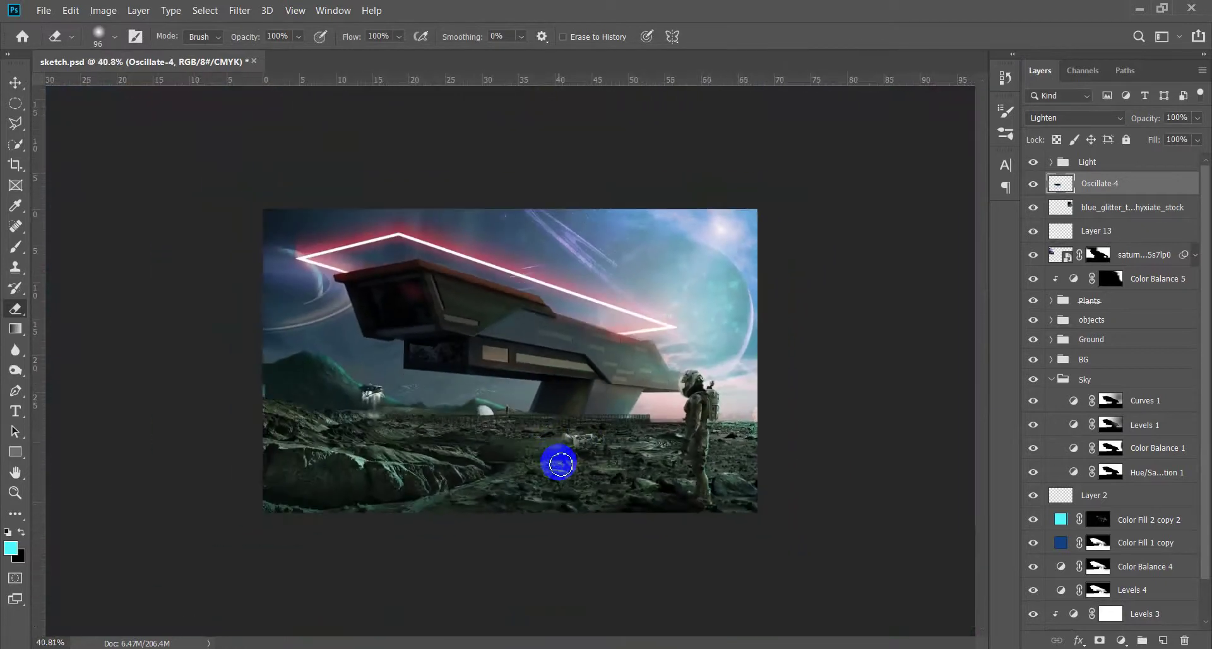
key(v)
drag(1150, 121, 1144, 121)
scroll(505, 404, up, 3)
key(ctrl+s)
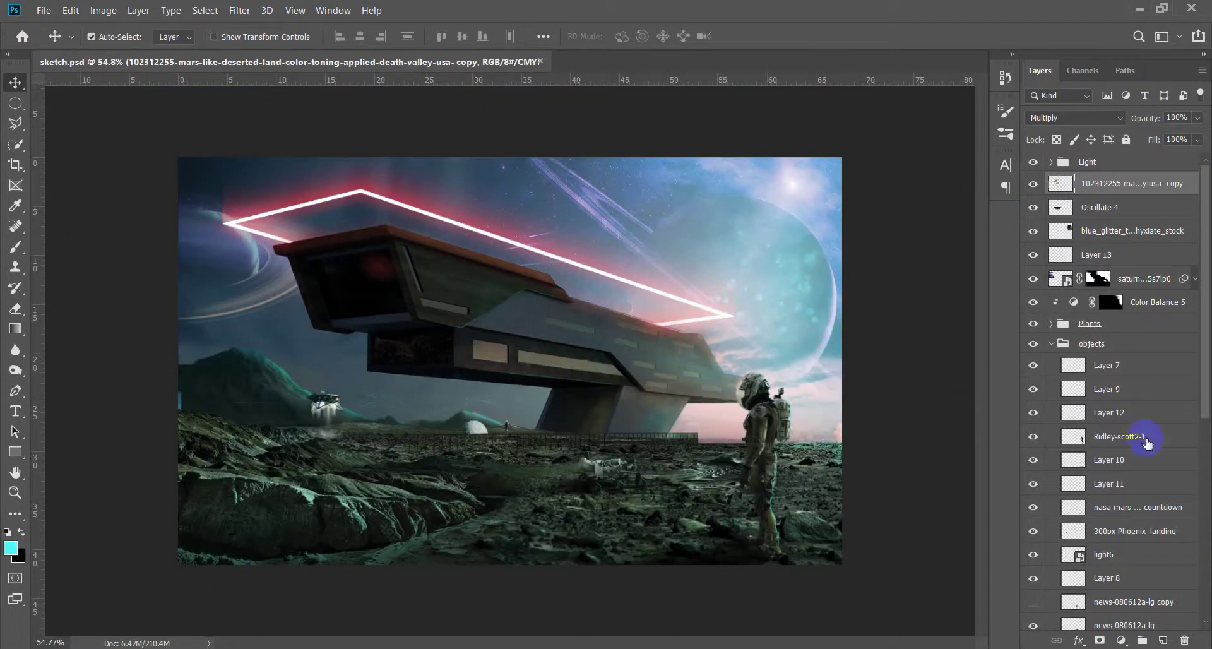
Add a new layer above the Mars countdown layer and choose a cyan-to-transparent gradient
click(1148, 442)
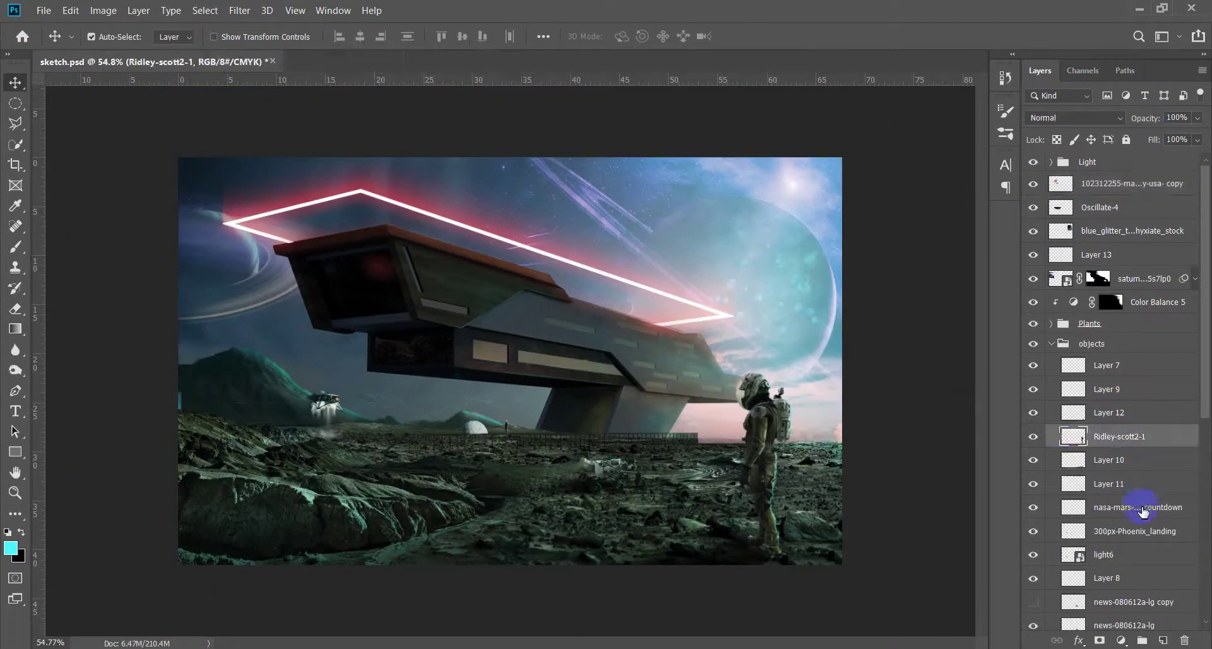
click(1143, 506)
click(1163, 640)
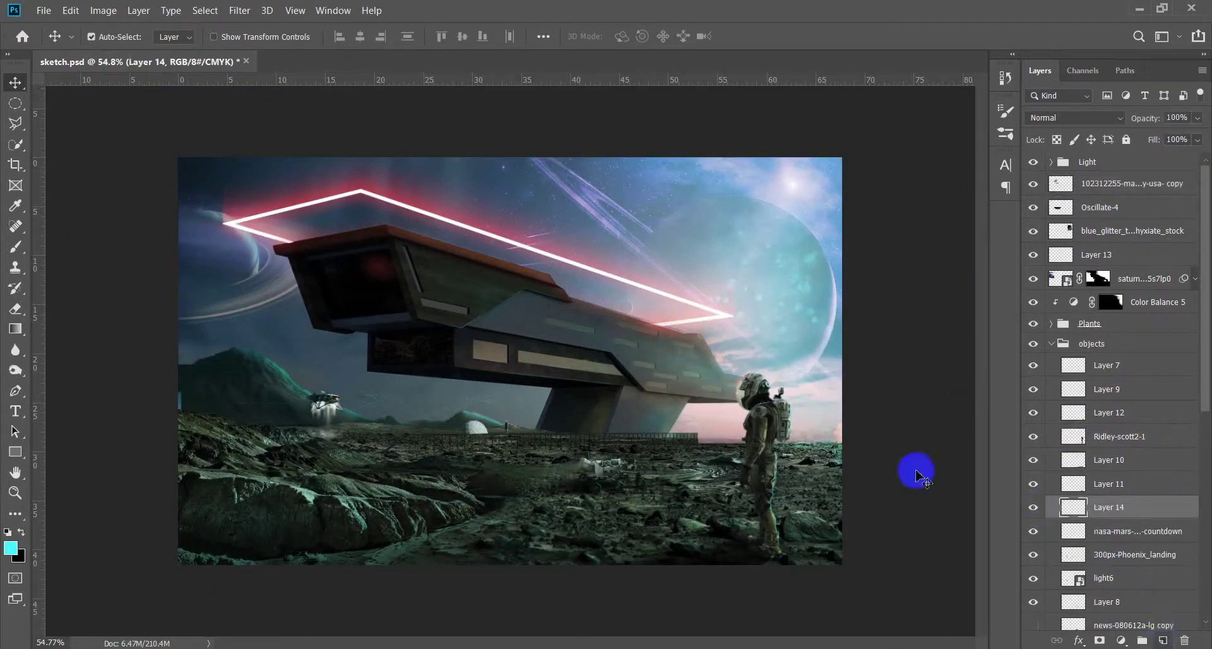
key(g)
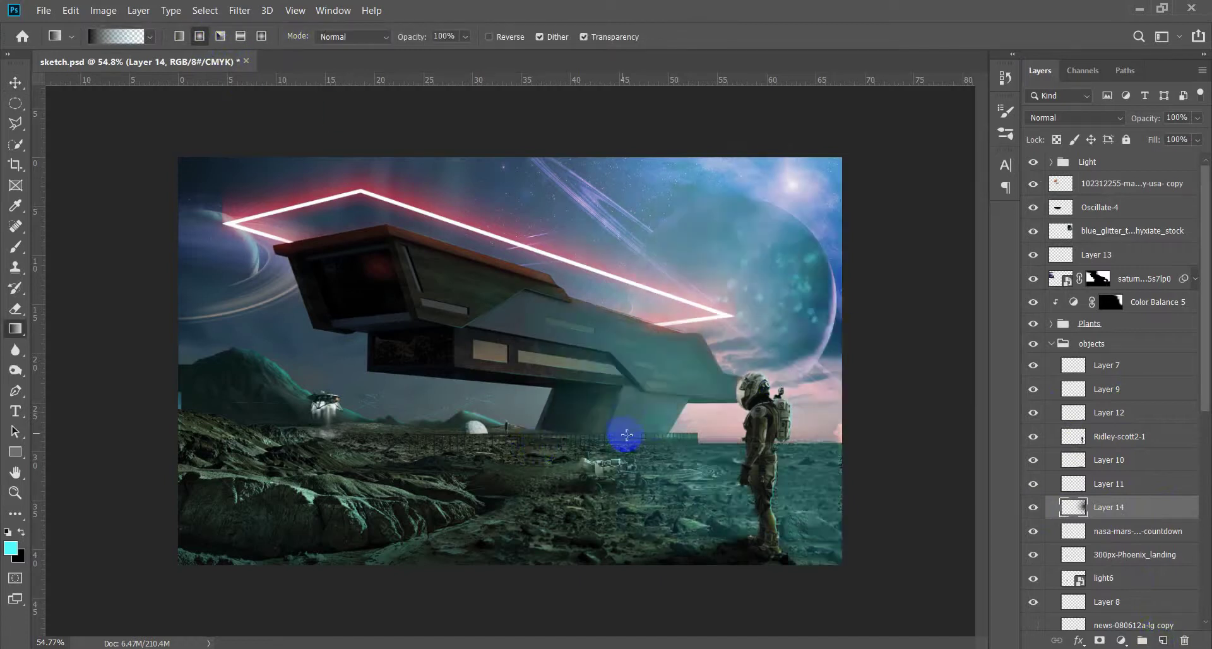
click(101, 36)
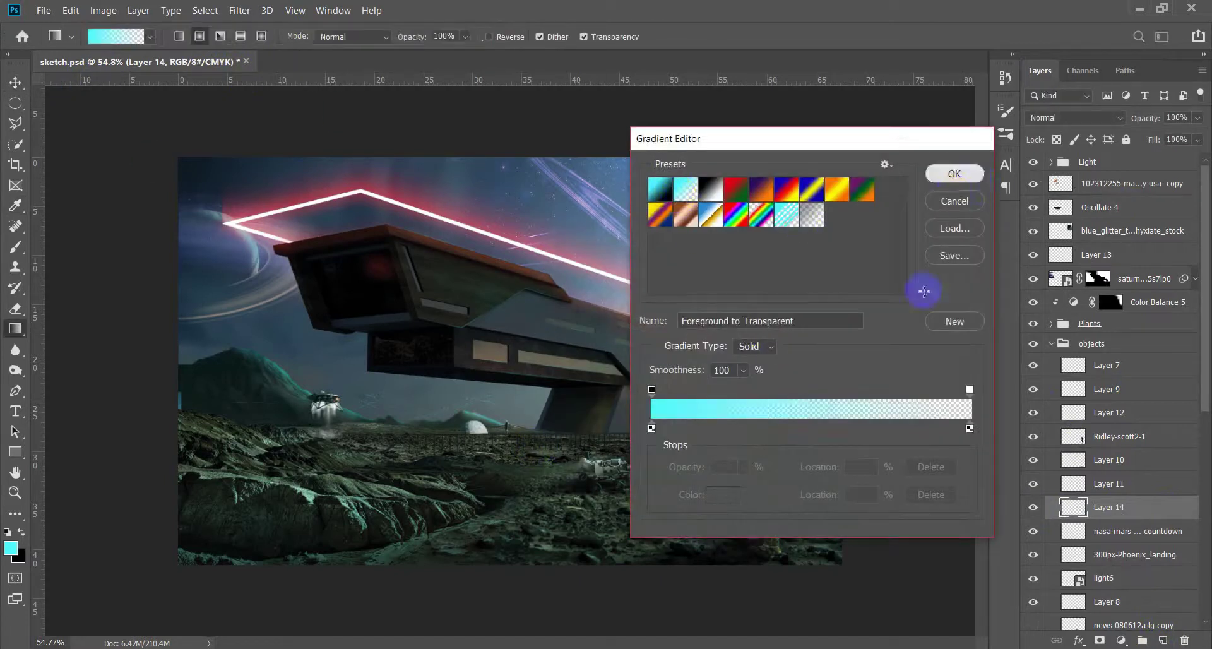
click(954, 174)
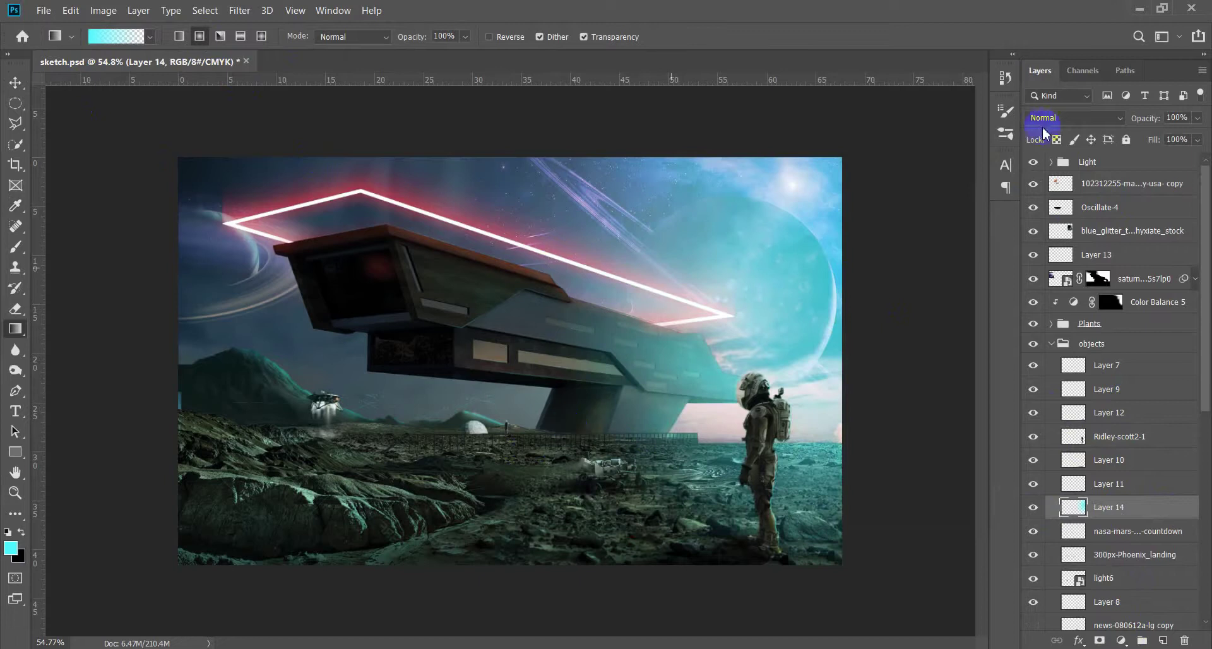
Blend cyan Layer 14 in Soft Light at 27% opacity
click(1060, 119)
click(1058, 324)
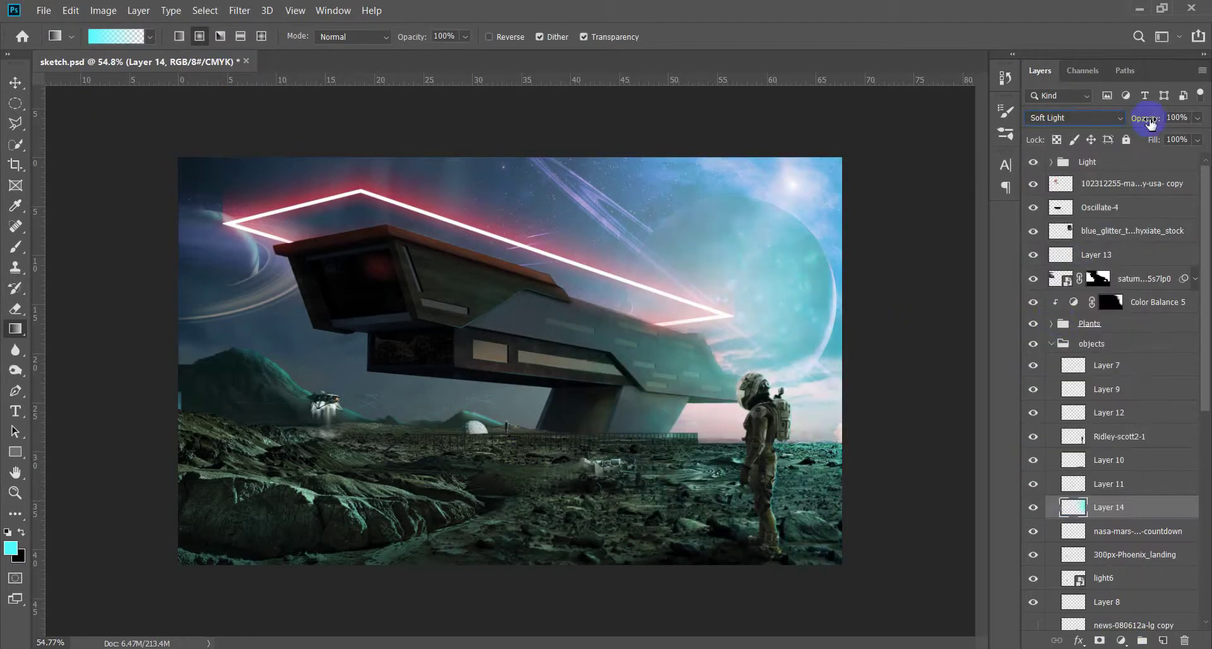
drag(1142, 120, 1142, 125)
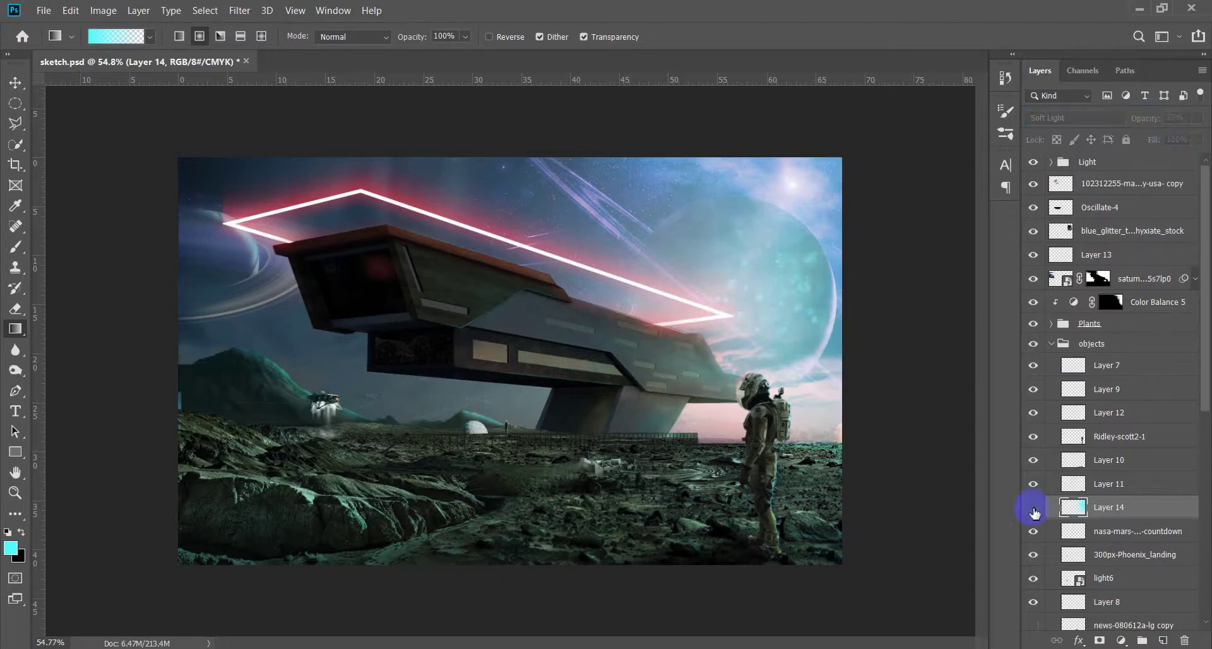
scroll(610, 409, down, 2)
key(ctrl+s)
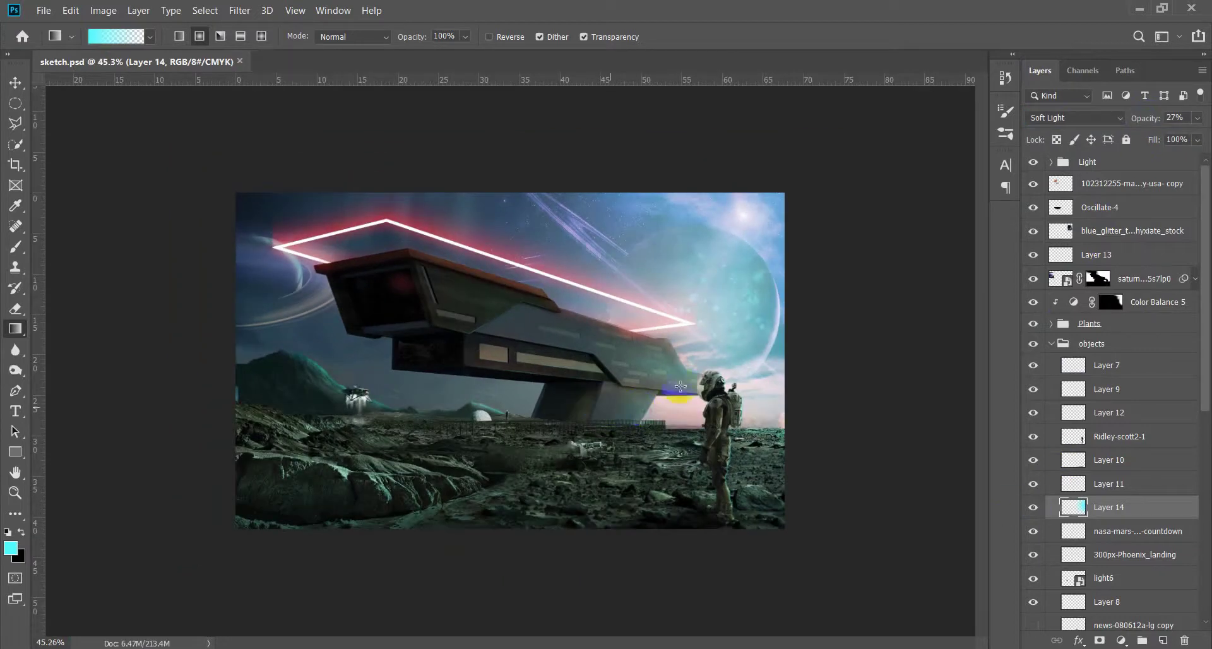
Add a new empty layer above the Light group
click(1131, 162)
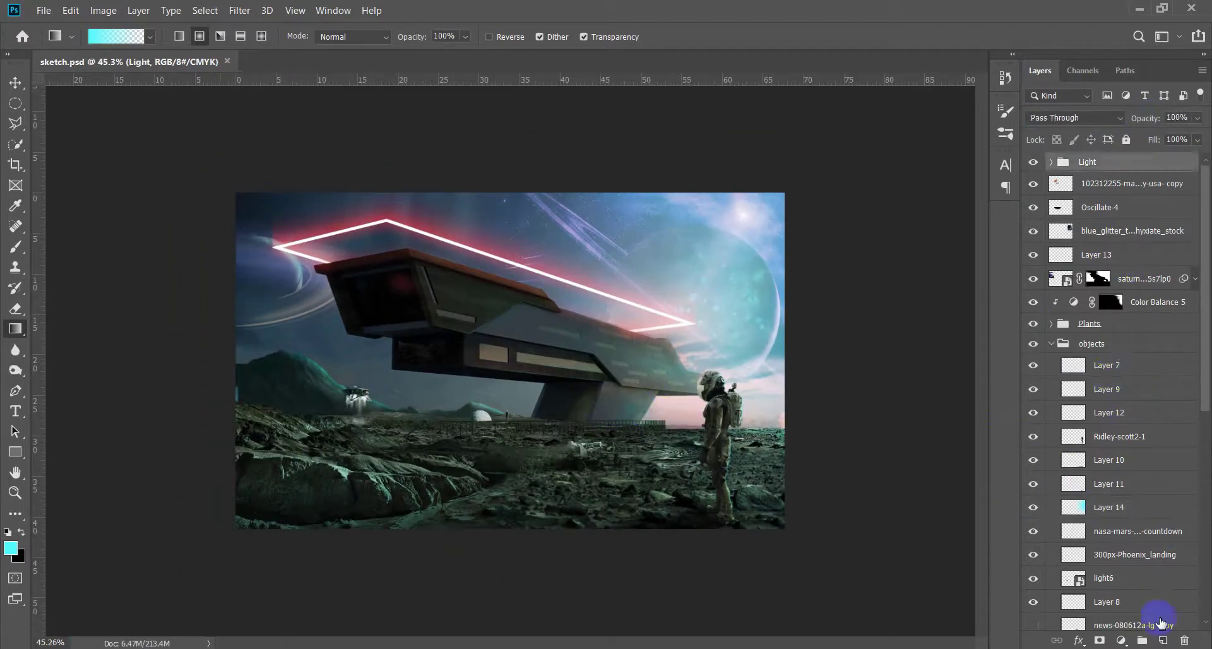
click(1139, 195)
click(1163, 640)
Set the foreground to ff5050 and draw a red foreground-to-transparent glow at the top-left
click(11, 548)
text(ff5050)
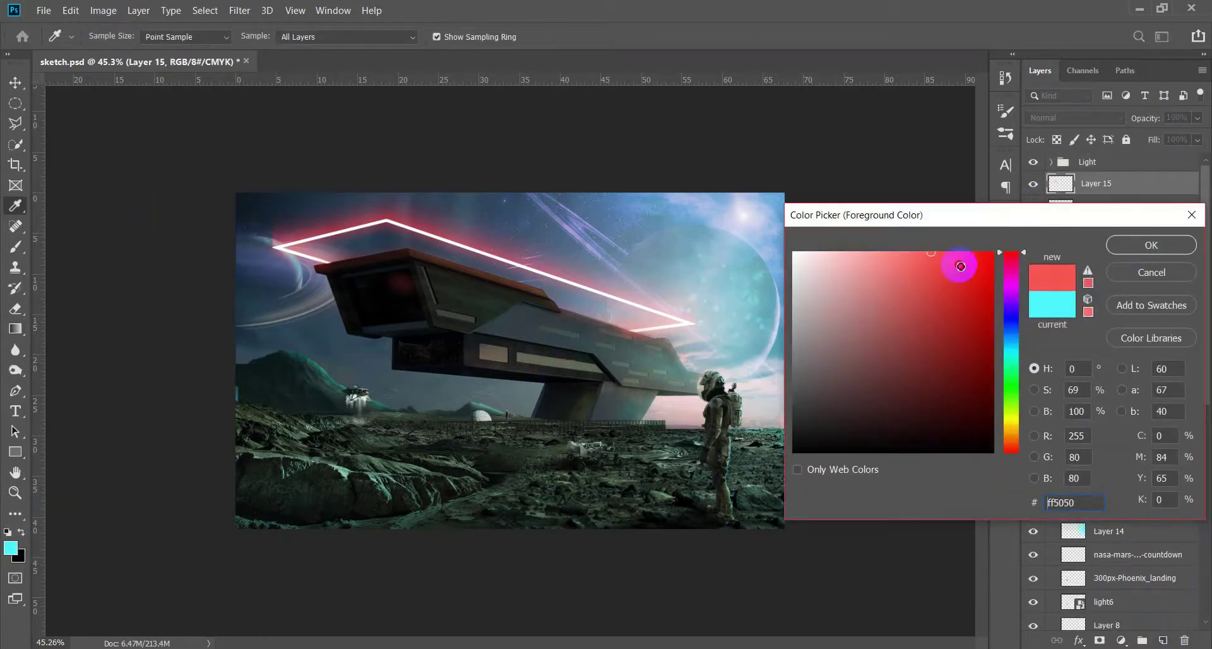
key(Return)
key(g)
click(95, 38)
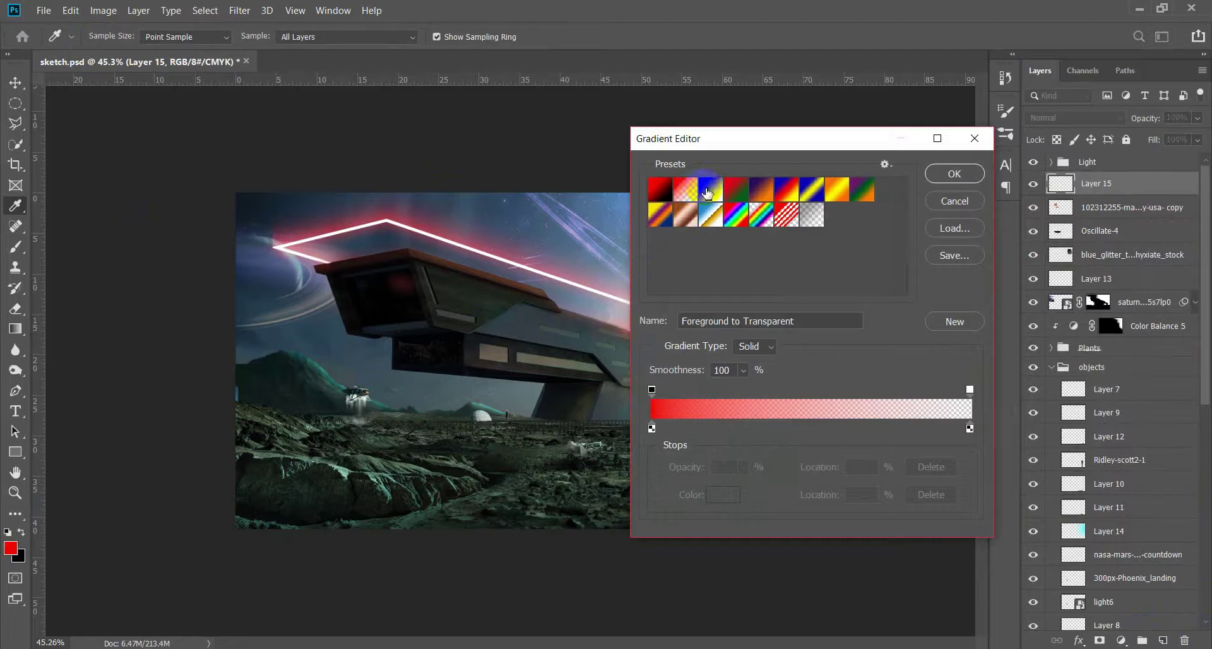
click(954, 173)
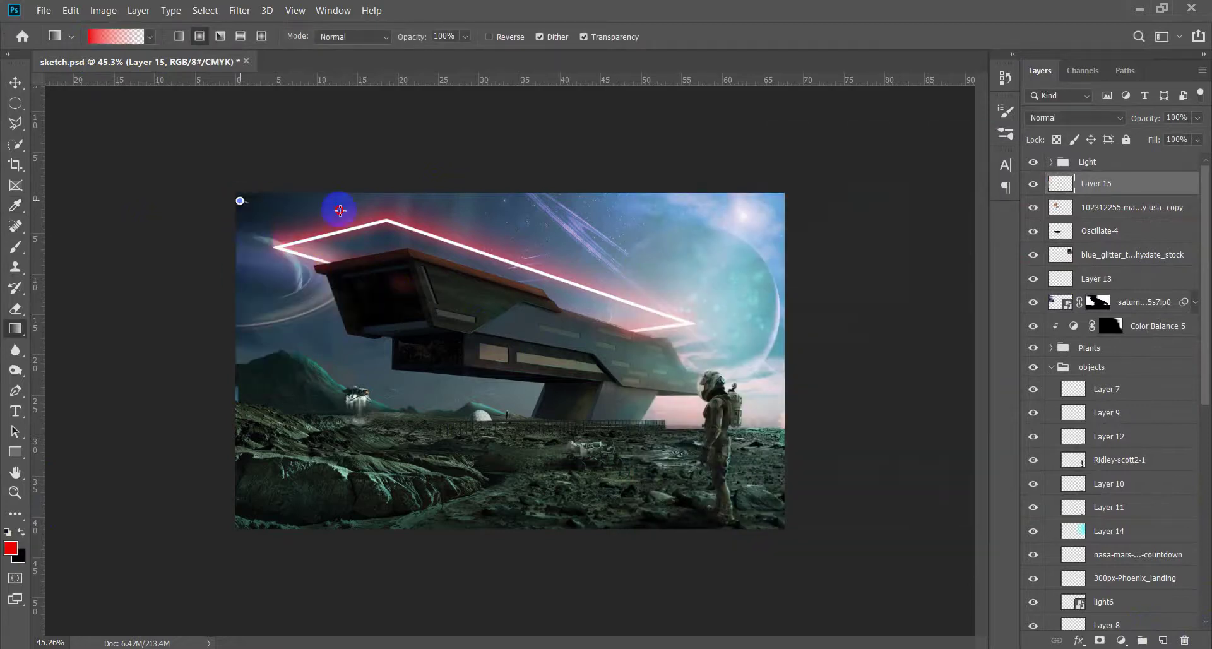
drag(258, 210, 417, 244)
Blend Layer 15 in Soft Light at 25% opacity
click(1106, 120)
click(1048, 315)
drag(1146, 120, 1146, 123)
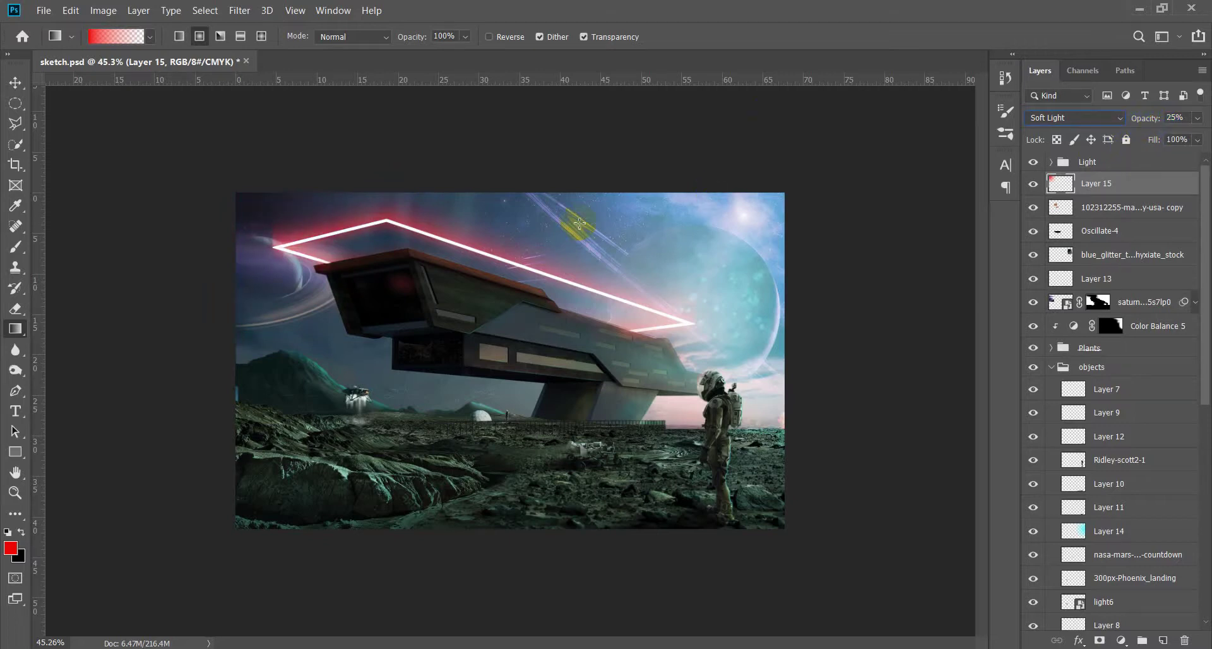
On new Layer 16, draw a red gradient from the left, blended in Soft Light at 15%
click(1163, 641)
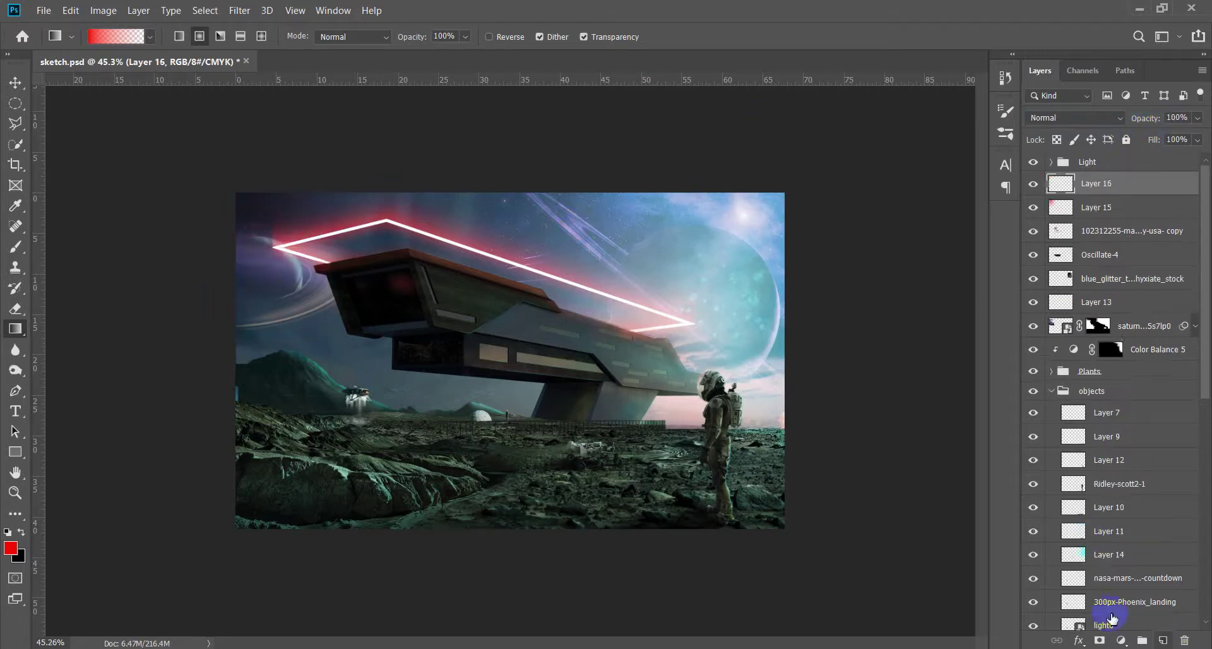
drag(252, 371, 553, 384)
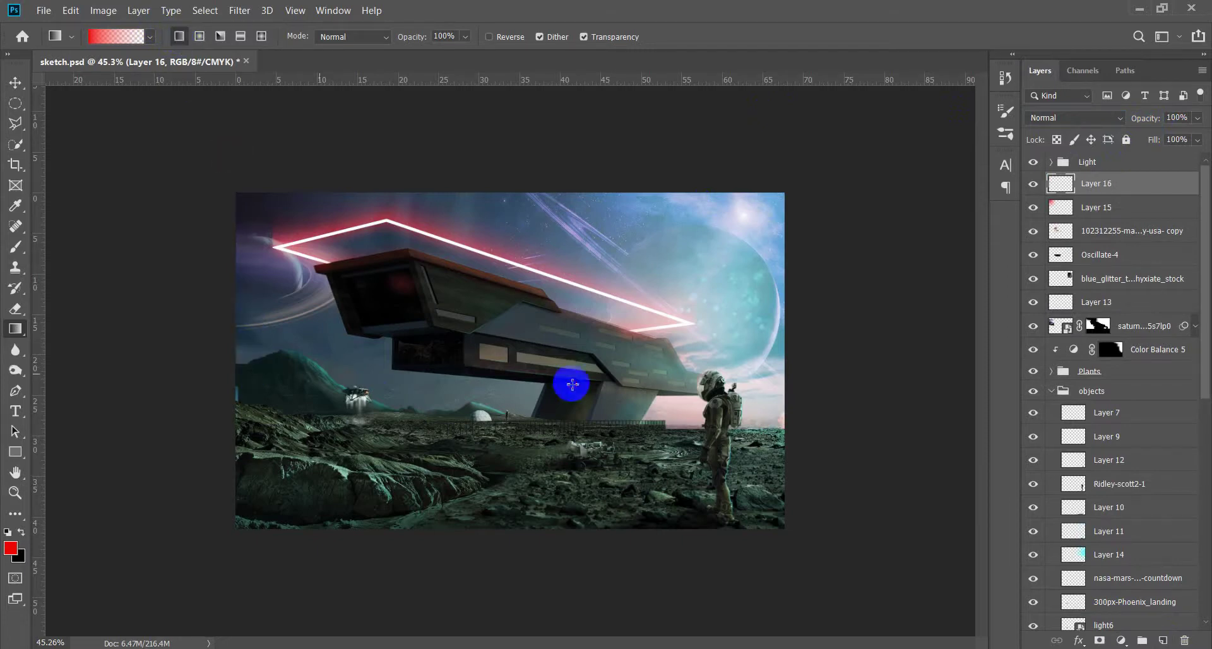
drag(294, 310, 672, 367)
key(ctrl+z)
drag(257, 316, 680, 335)
click(1076, 118)
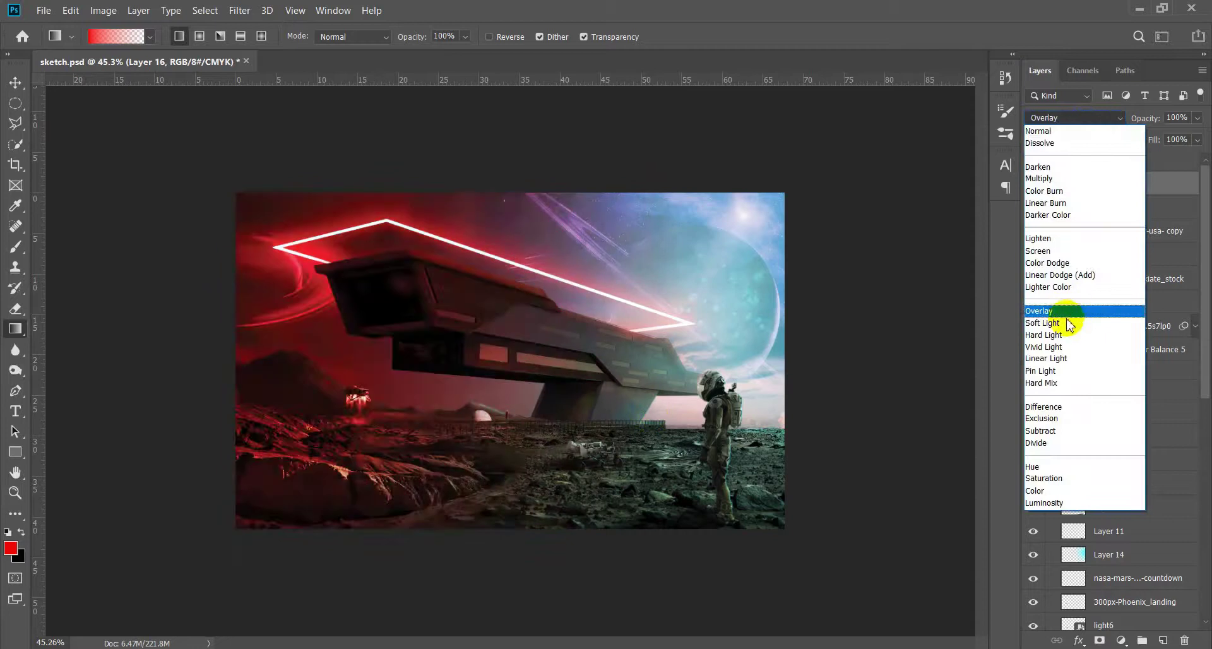
click(1069, 323)
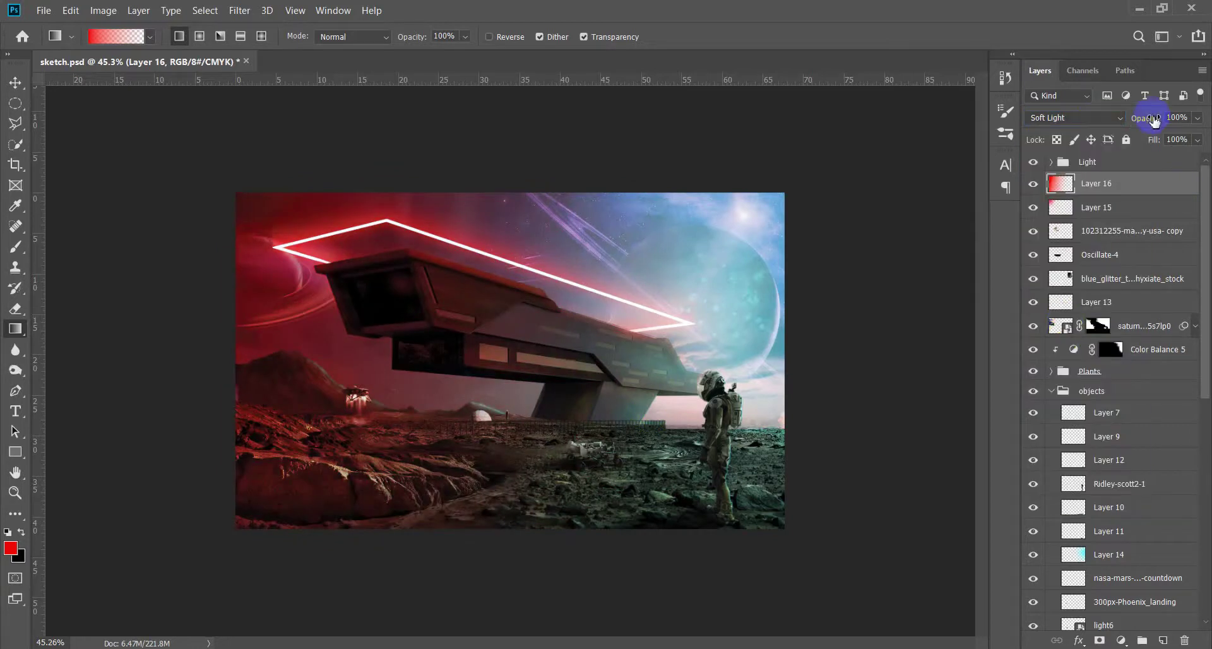
drag(1148, 117, 928, 154)
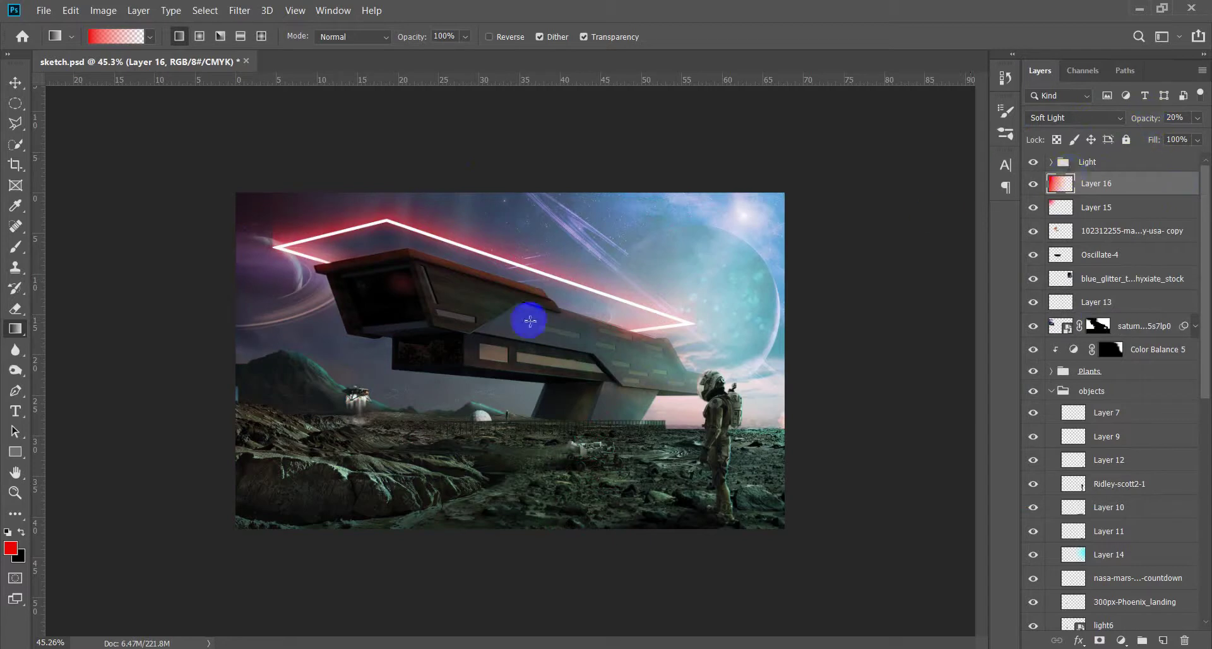
Hide Layer 15 and fit the whole image in view
key(v)
key(ctrl+minus)
click(1033, 210)
key(ctrl+plus)
click(1033, 184)
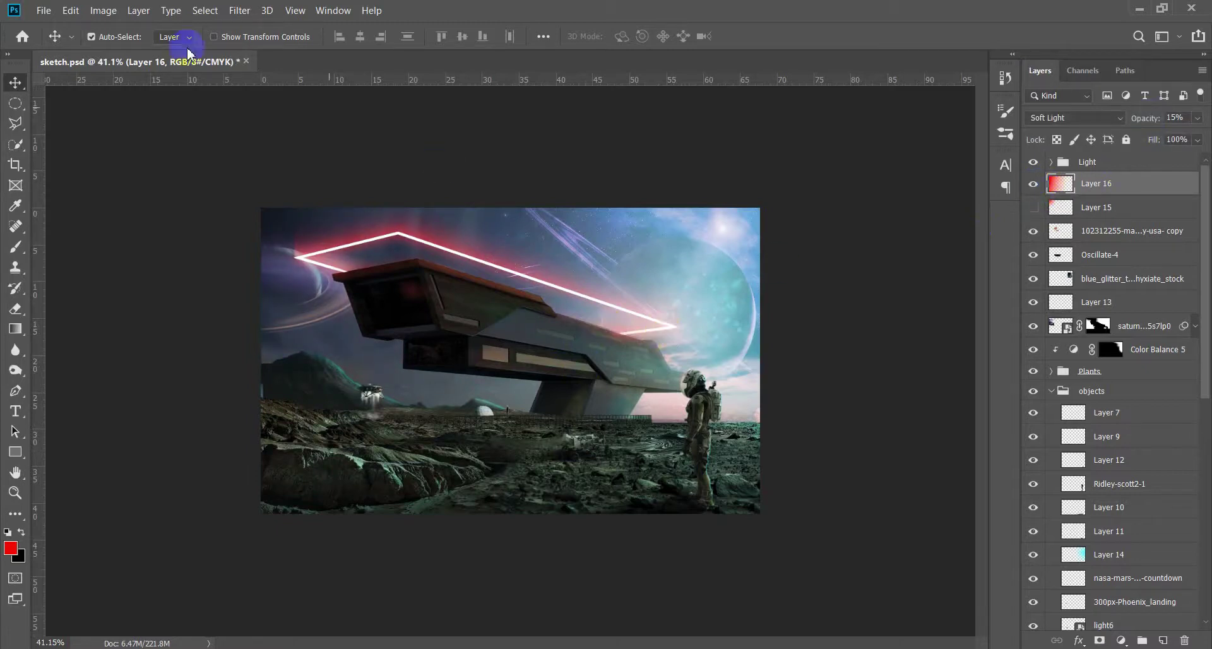
click(106, 11)
Flip the canvas horizontally, save, and add an empty layer above Layer 16
click(310, 215)
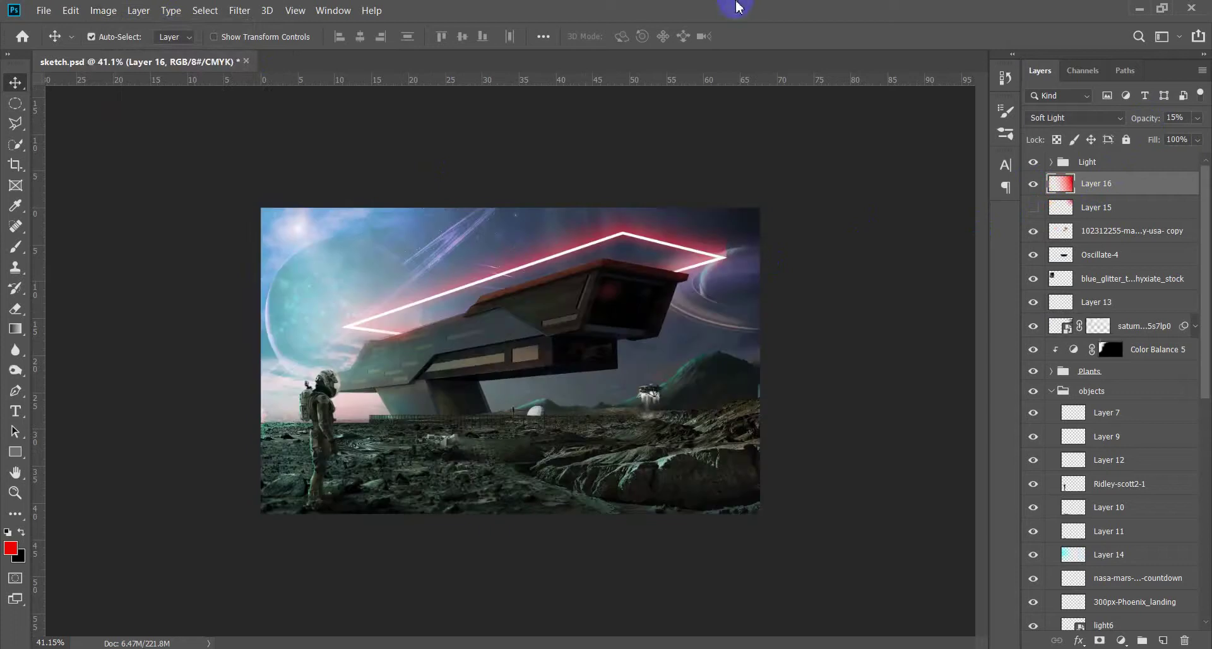
key(ctrl+s)
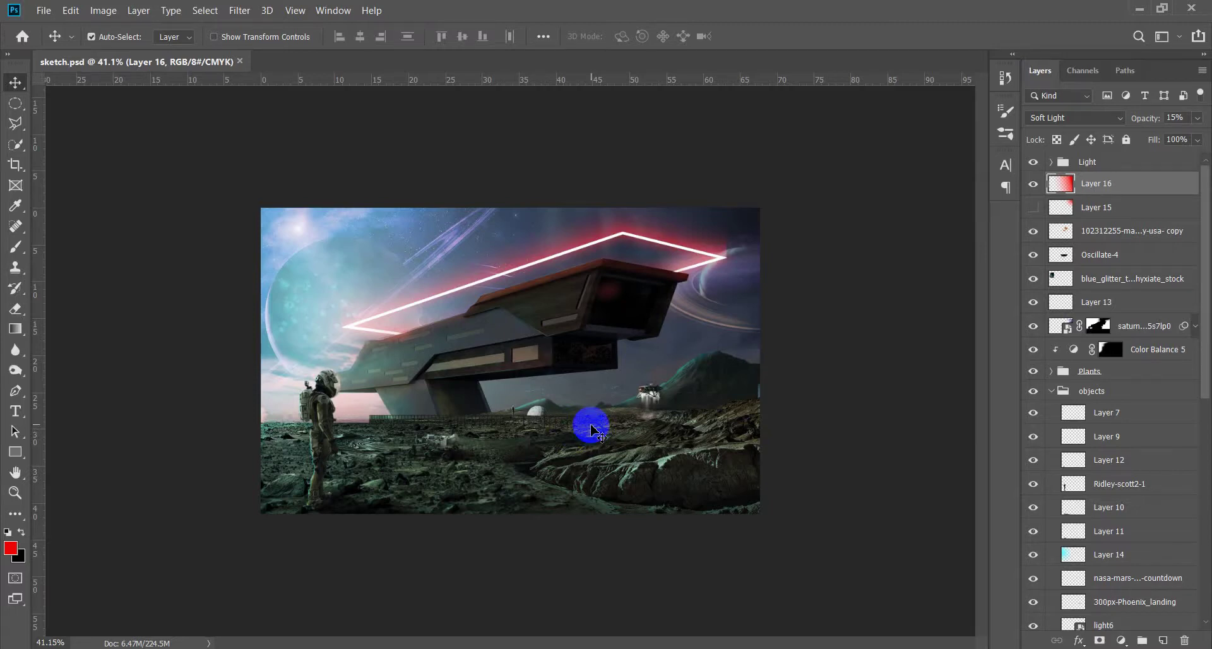
scroll(573, 422, up, 3)
scroll(725, 351, down, 2)
scroll(737, 390, up, 1)
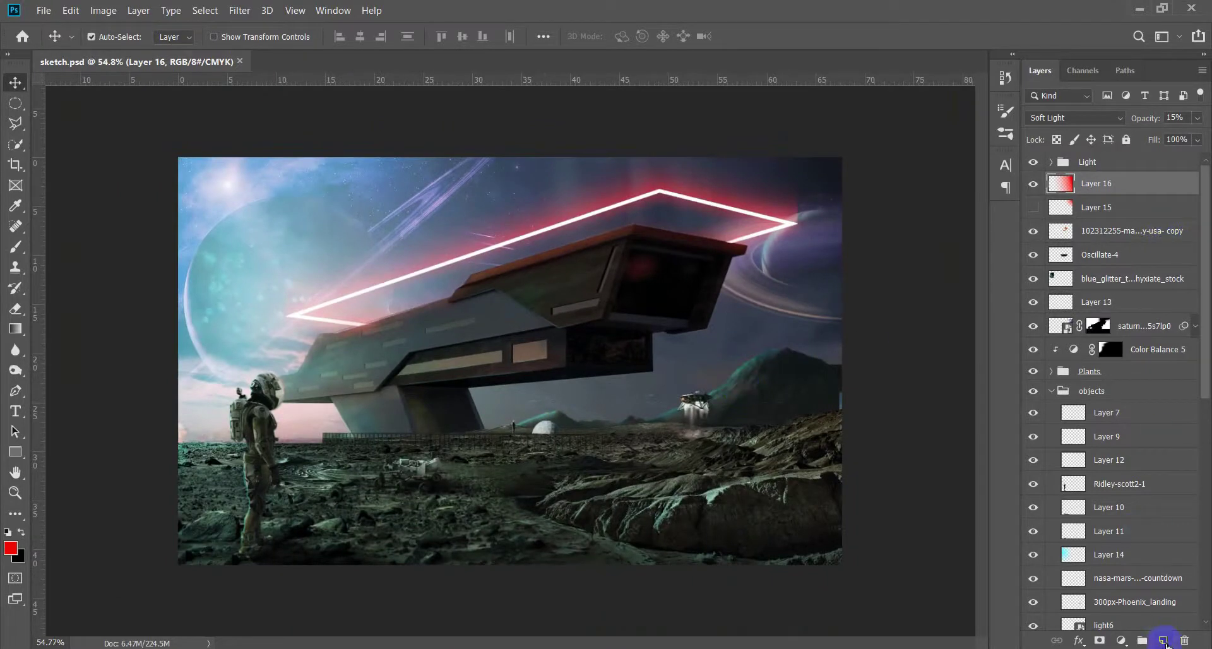
click(1164, 640)
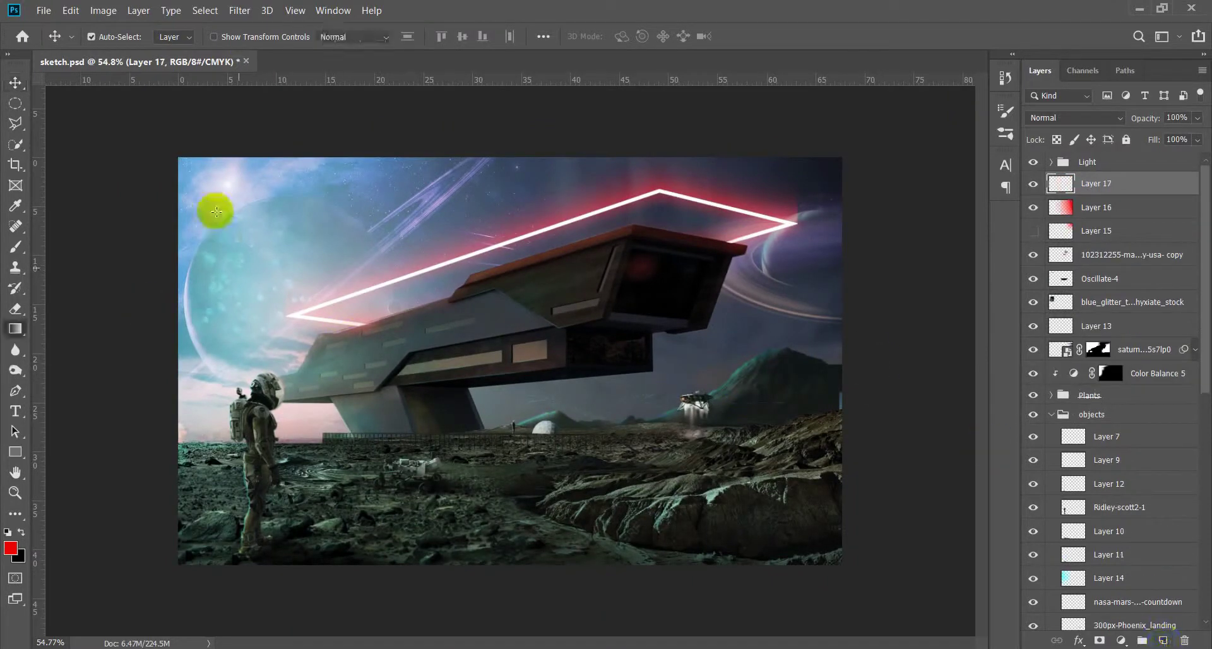
Draw a black gradient from the right on Layer 17, blended in Overlay at 9%
key(g)
key(x)
drag(807, 351, 354, 360)
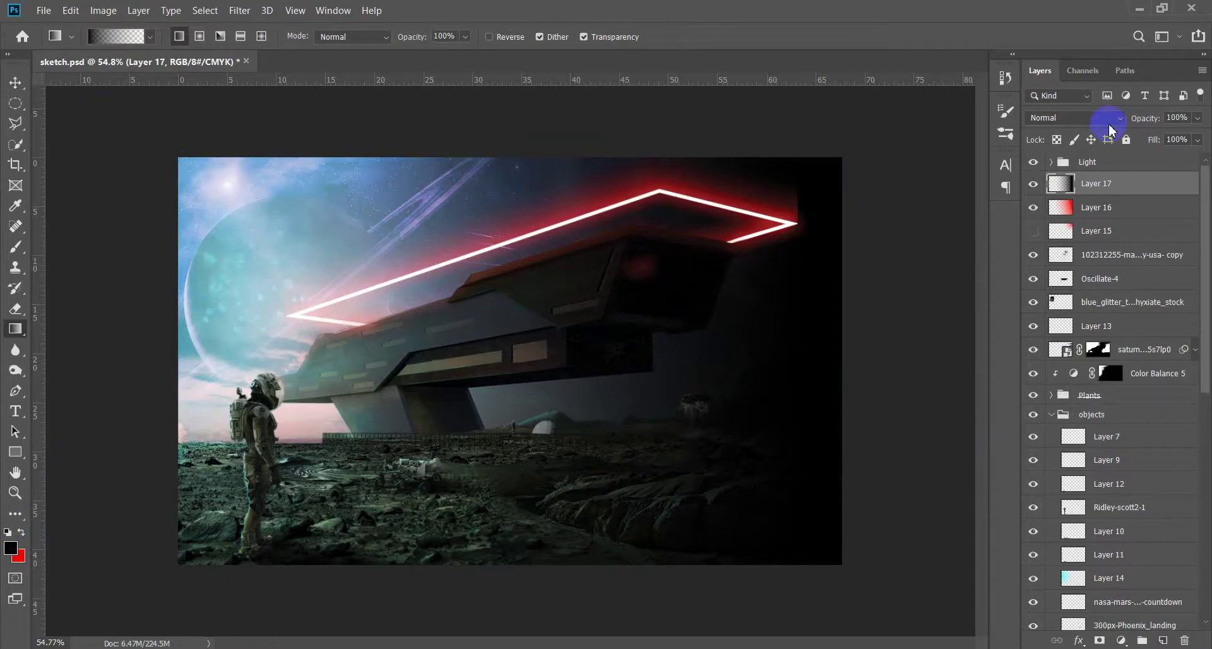
click(1119, 119)
click(1062, 309)
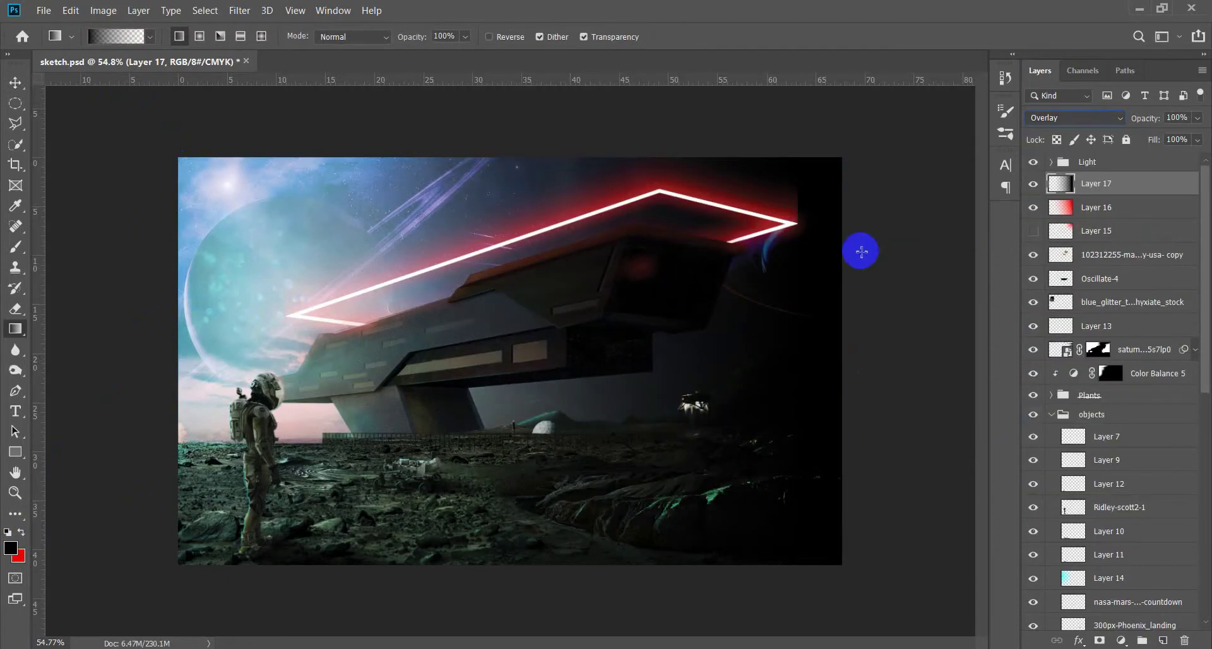
drag(1144, 118, 600, 168)
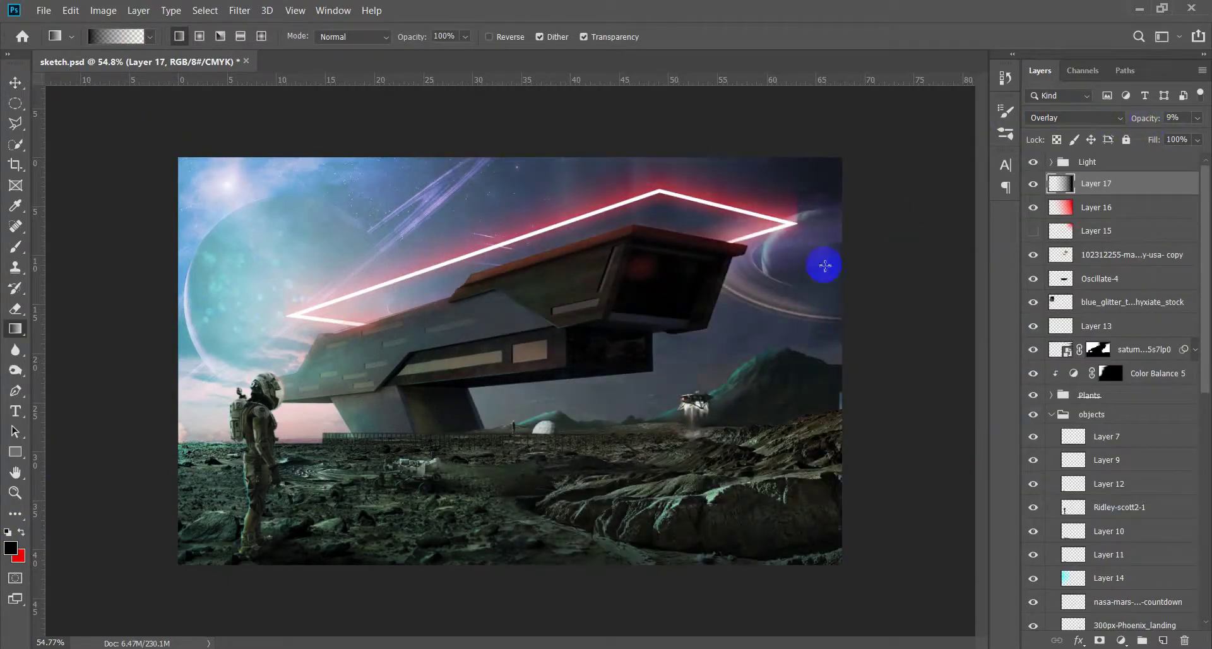
key(v)
scroll(630, 327, down, 1)
scroll(623, 362, down, 2)
scroll(624, 362, up, 2)
key(alt+bracketright)
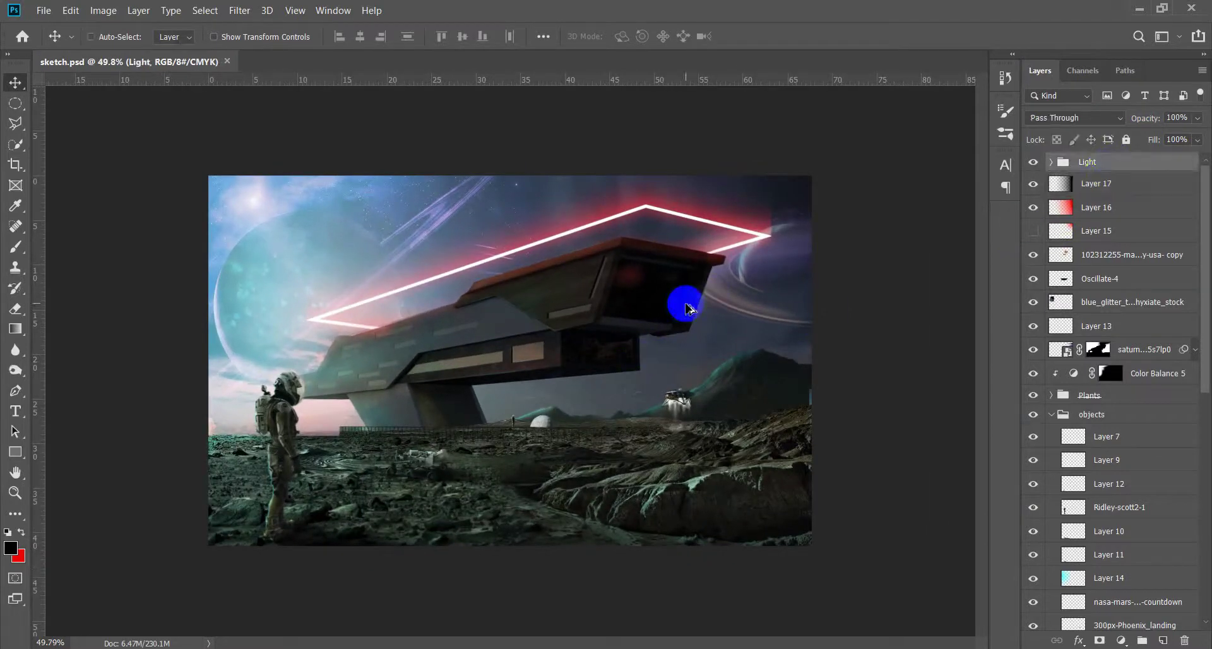
Stamp visible layers, then apply Camera Raw: exposure +0.20, contrast +3, clarity +16
key(ctrl+shift+alt+e)
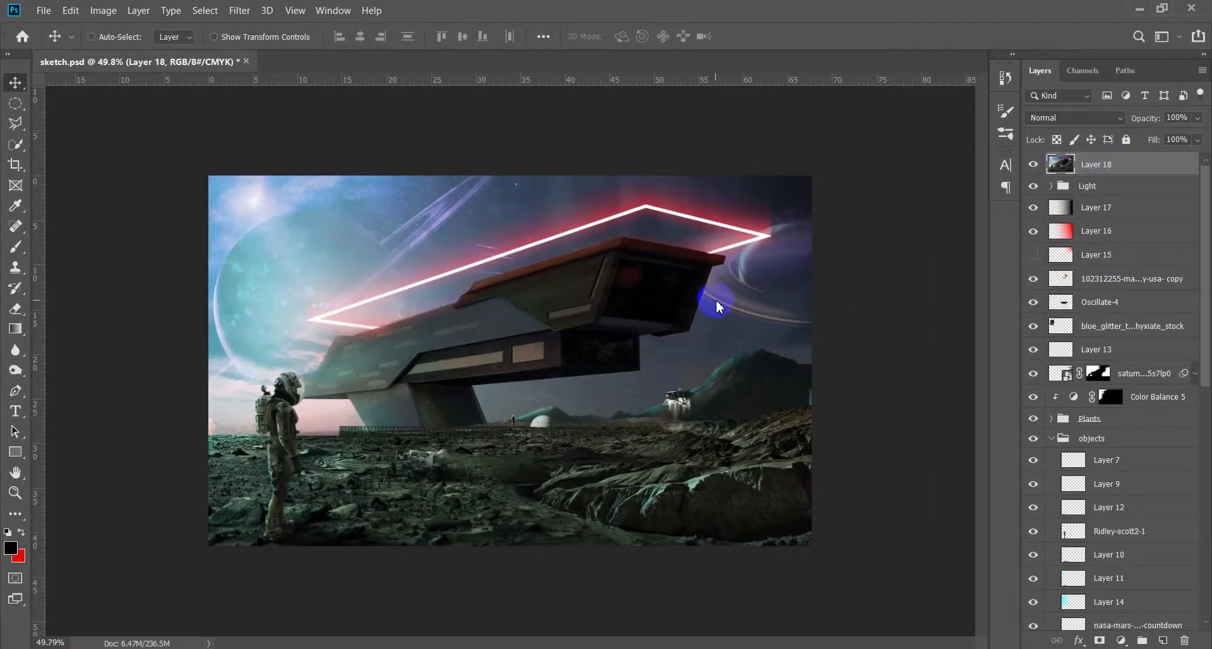
key(ctrl+shift+a)
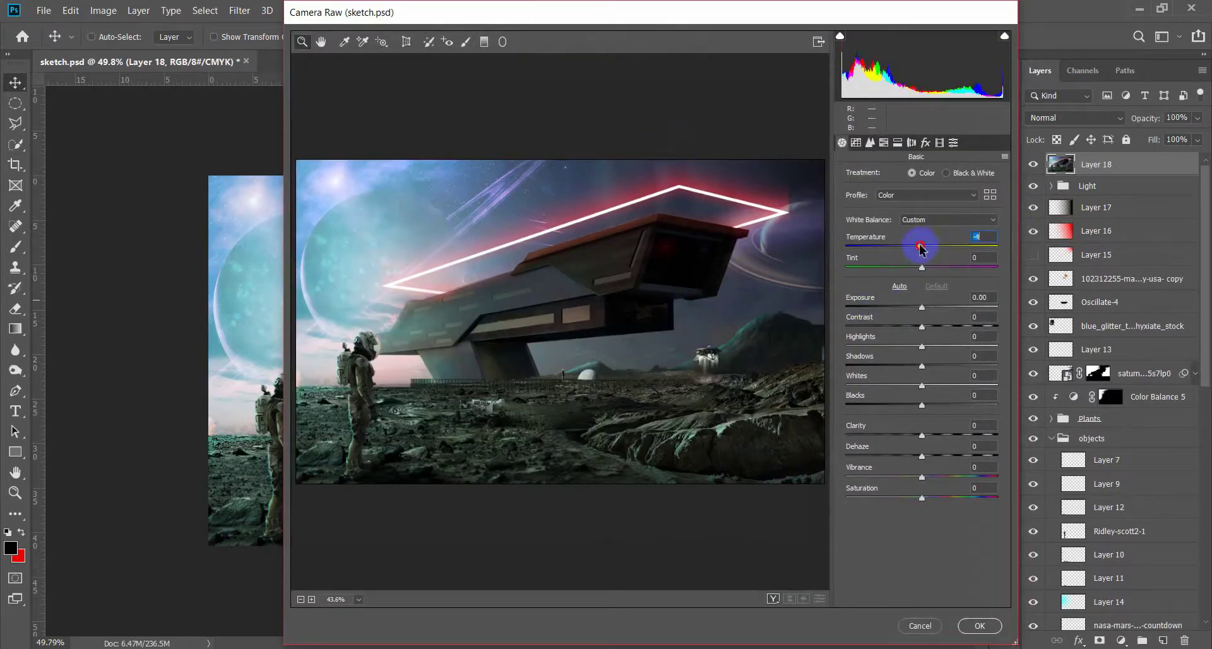
drag(923, 309, 927, 310)
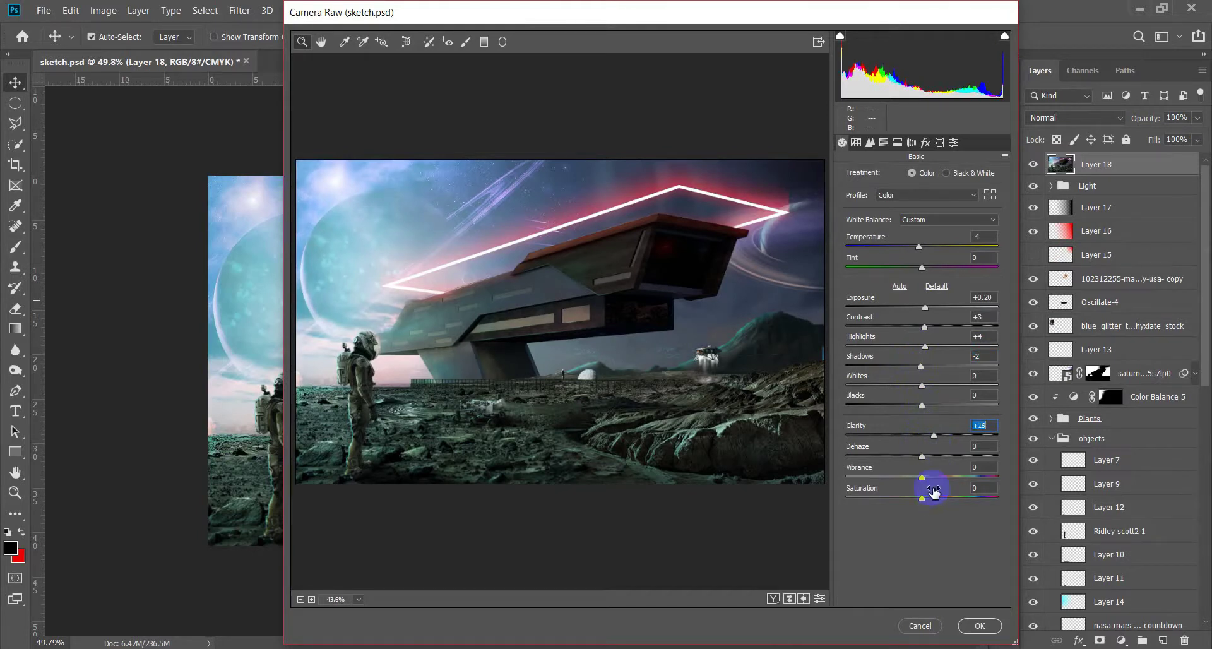
click(976, 627)
click(1033, 165)
click(1121, 640)
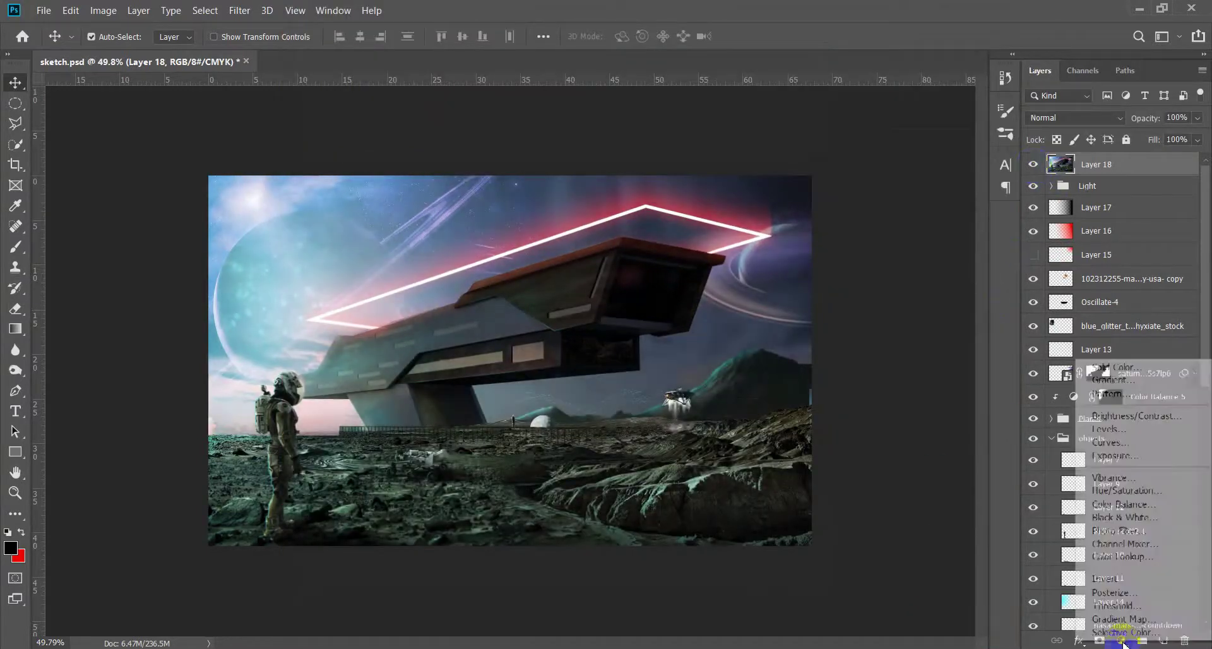
Add a black Solid Color fill layer and drag vertical and horizontal guides to the canvas centre
click(1130, 366)
click(1152, 245)
key(v)
drag(38, 257, 510, 293)
drag(558, 80, 541, 356)
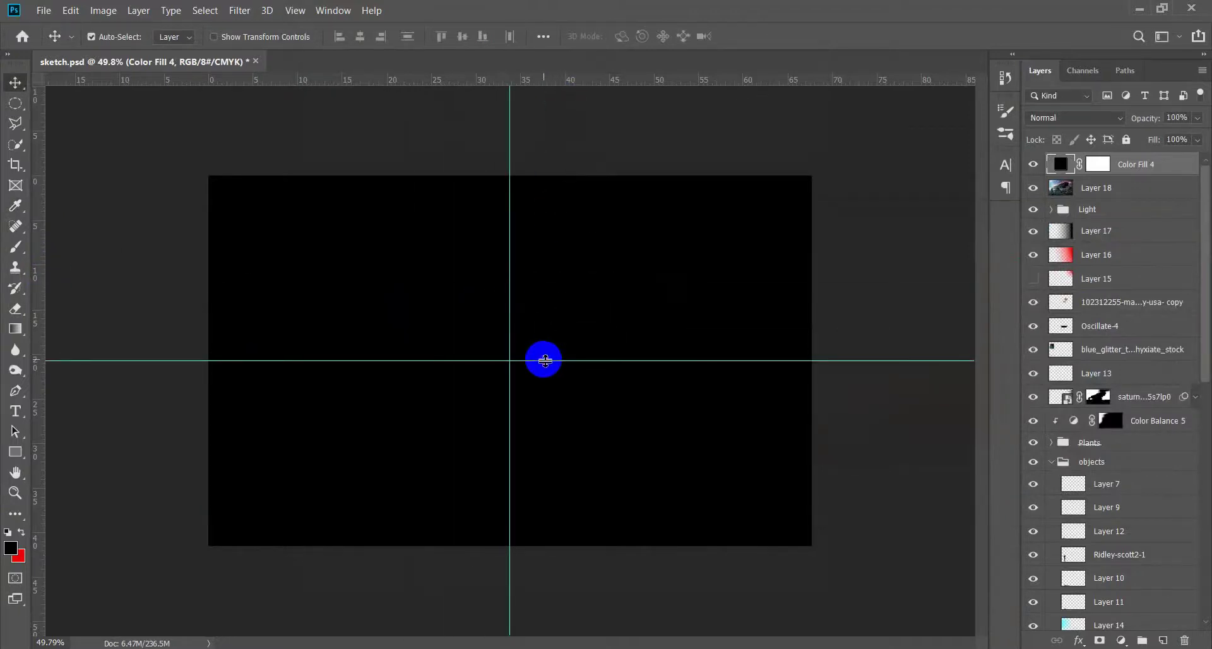